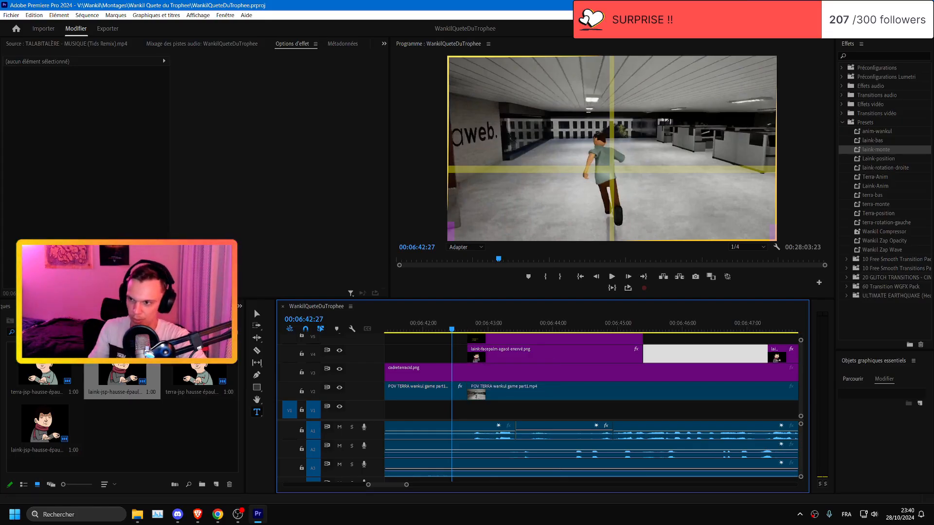
- Play back the sequence from 00:06:42:27 to 00:06:47:50 to review the current edit, and save the project
key("alt+Tab")
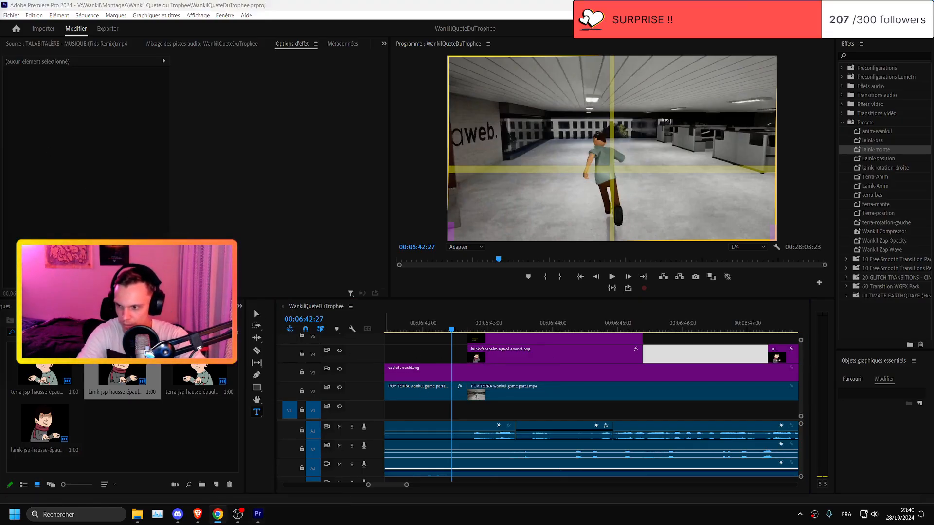
left_click(457, 355)
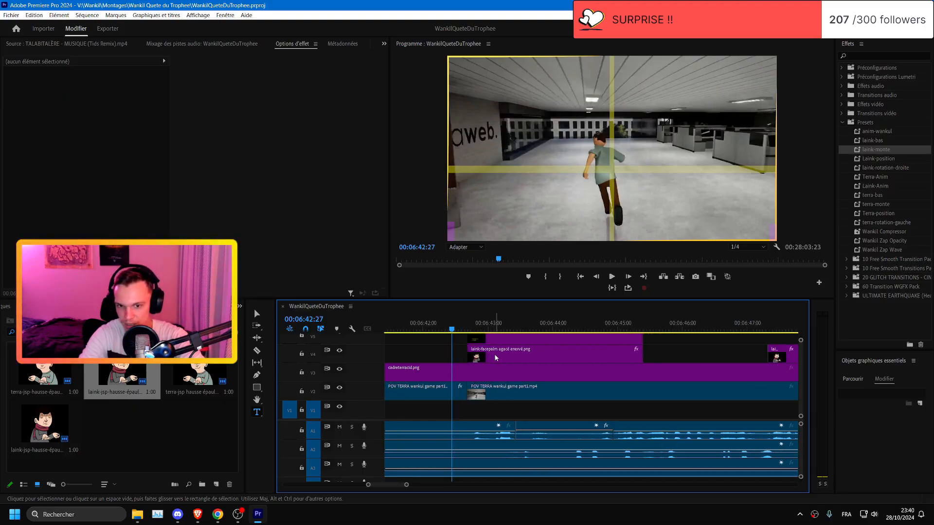
key("space")
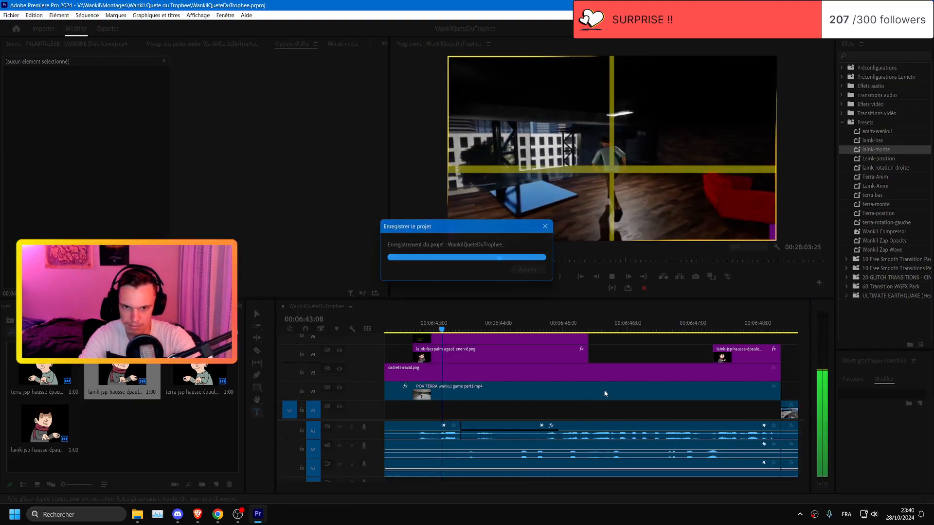
key("space")
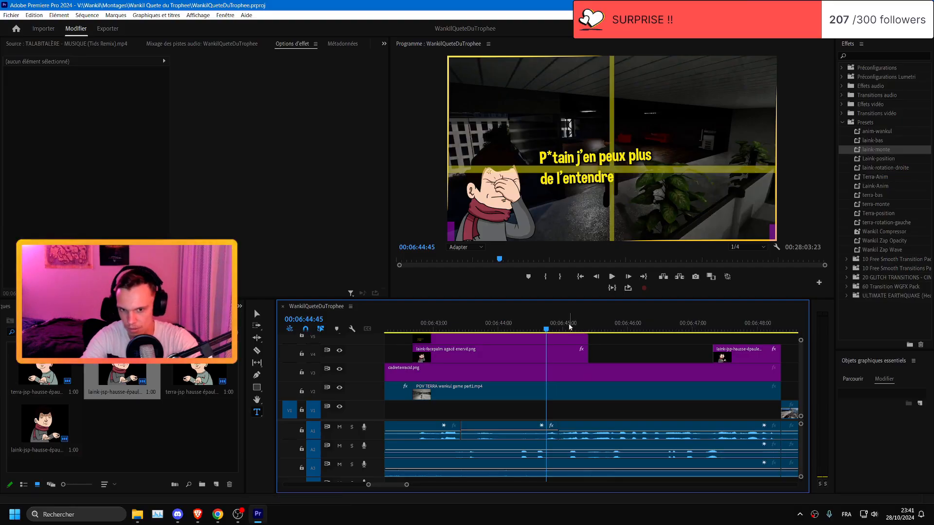
key("space")
key("ctrl+s")
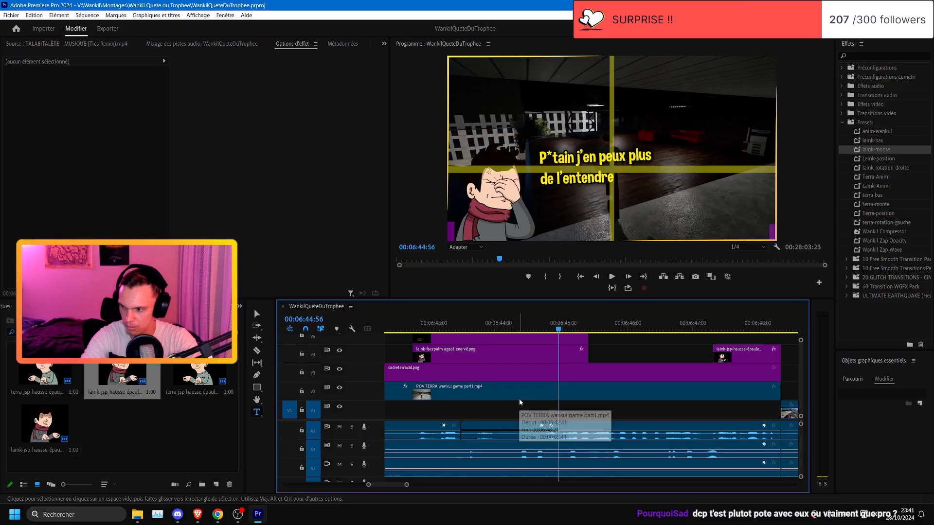
left_click(546, 324)
key("ctrl+s")
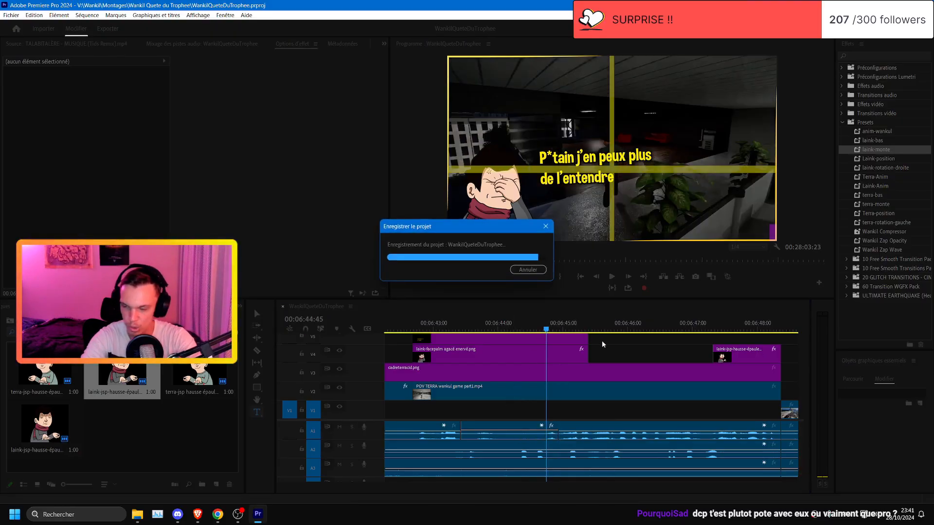
scroll(632, 348, "up", 1)
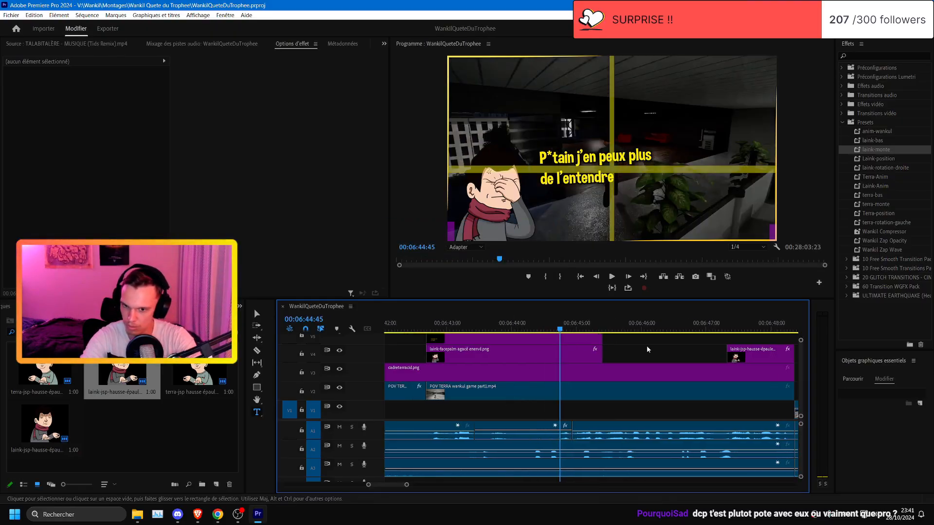
key("space")
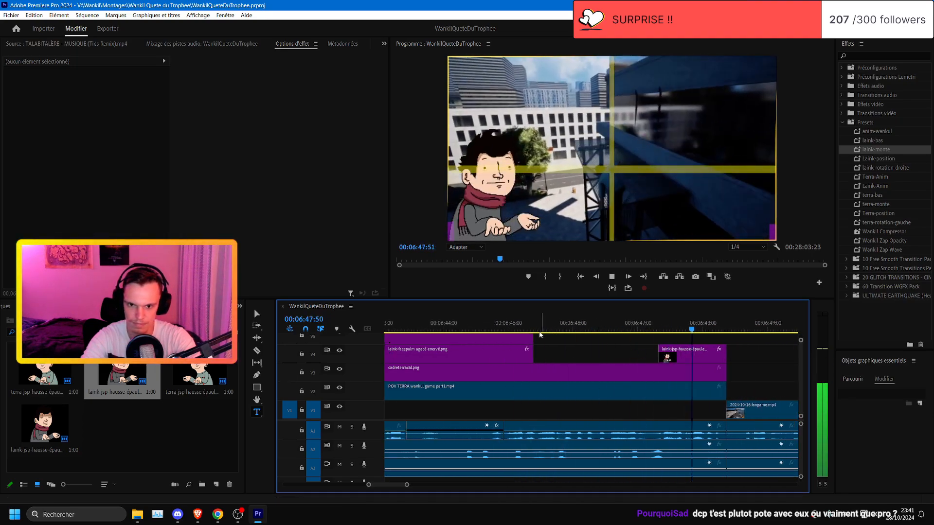
key("space")
- Split the POV TERRA wankul game part1.mp4 clip at 00:06:45:24 and 00:06:47:18
left_click(552, 389)
key("ctrl+k")
key("Down")
key("ctrl+k")
key("Up")
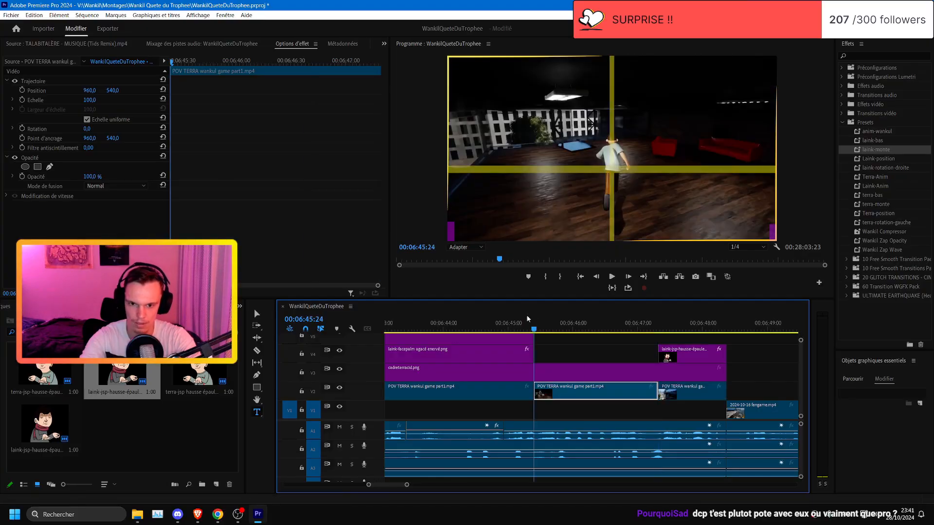
- Animate the isolated POV TERRA segment's scale with keyframes, from 110 at its start to 120 at its end
left_click(22, 99)
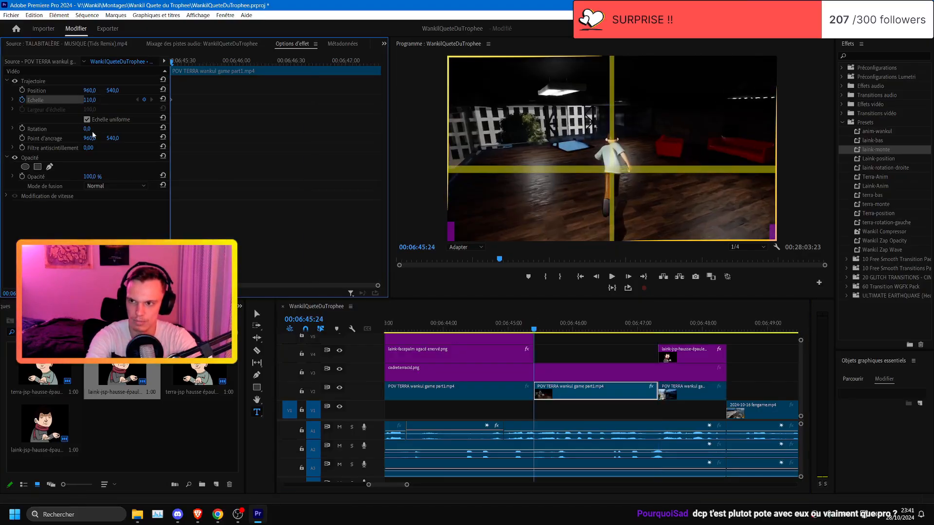
left_click(656, 323)
type("1")
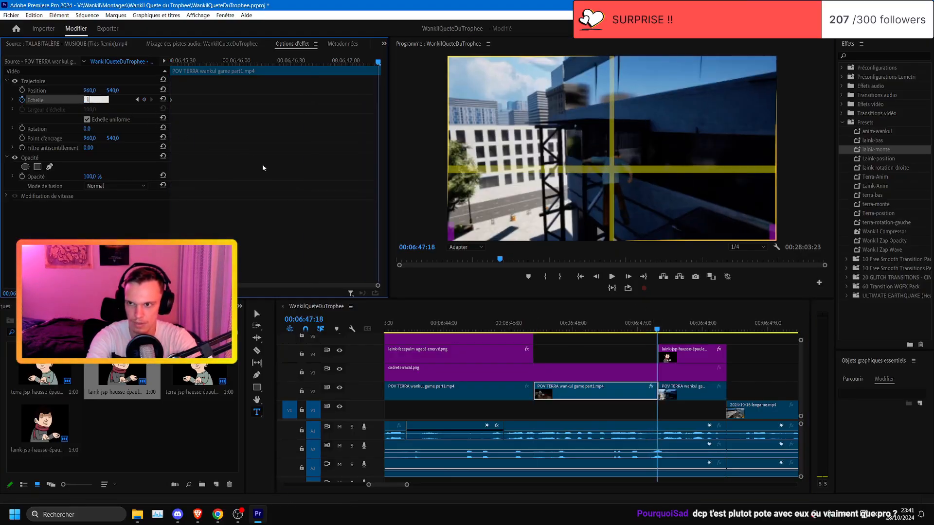
type("20")
key("Return")
- Play back the zoomed segment and the footage following it up to about 00:06:52:35, and save the project
left_click(484, 323)
key("space")
scroll(543, 345, "down", 3)
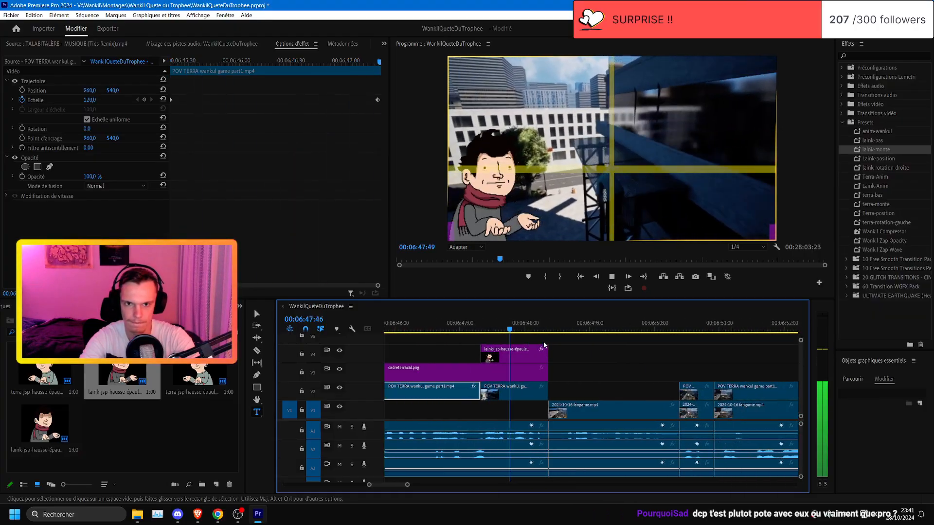
key("ctrl+s")
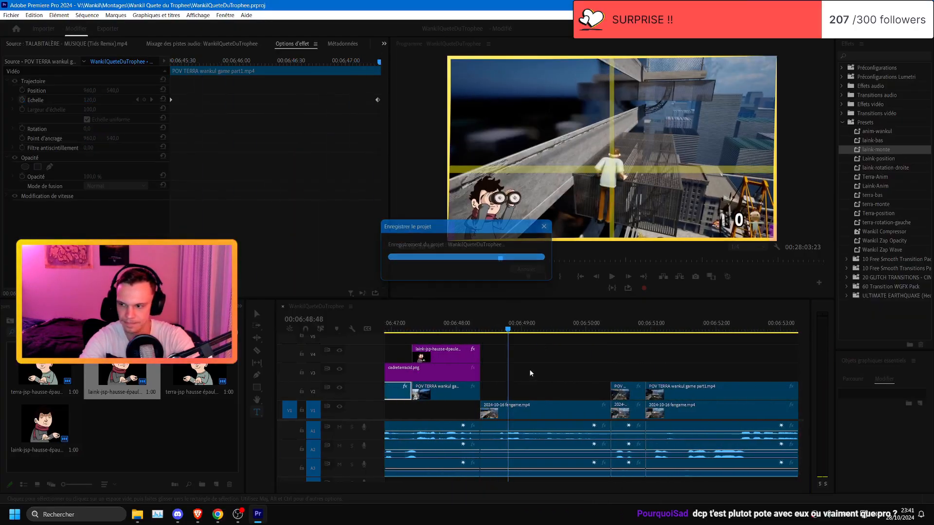
scroll(530, 373, "down", 3)
scroll(530, 373, "down", 2, "alt")
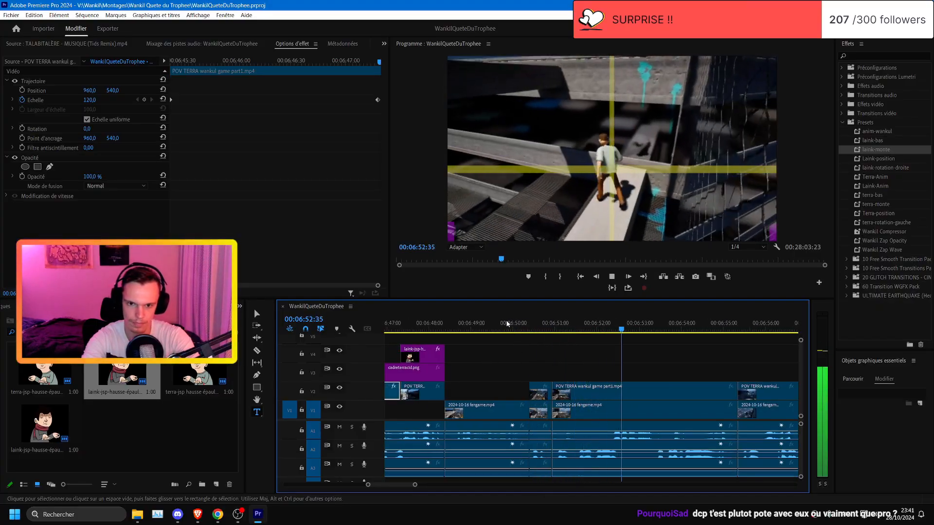
- Try deleting the two POV TERRA clips above the fangame footage from 00:06:50:23 onward, and review the result
left_click(529, 323)
left_click_drag(538, 361, 582, 383)
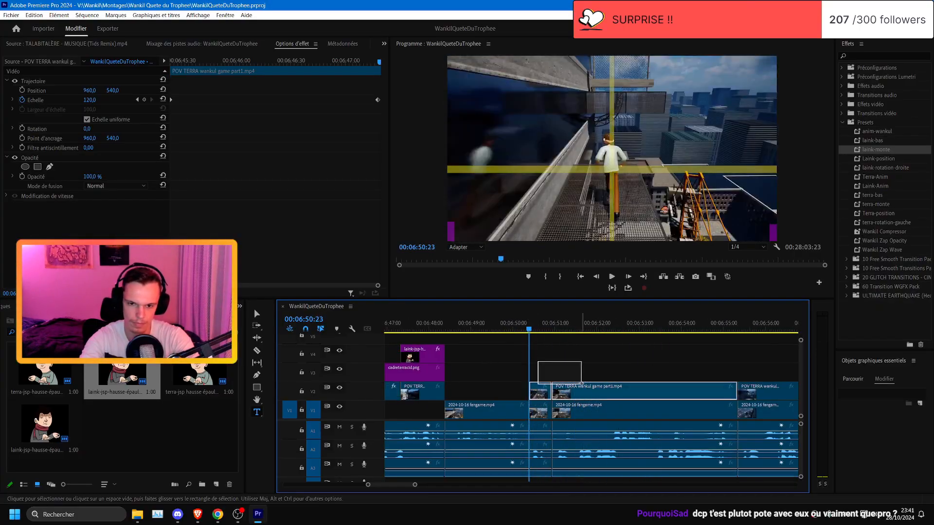
key("Delete")
left_click(514, 329)
key("space")
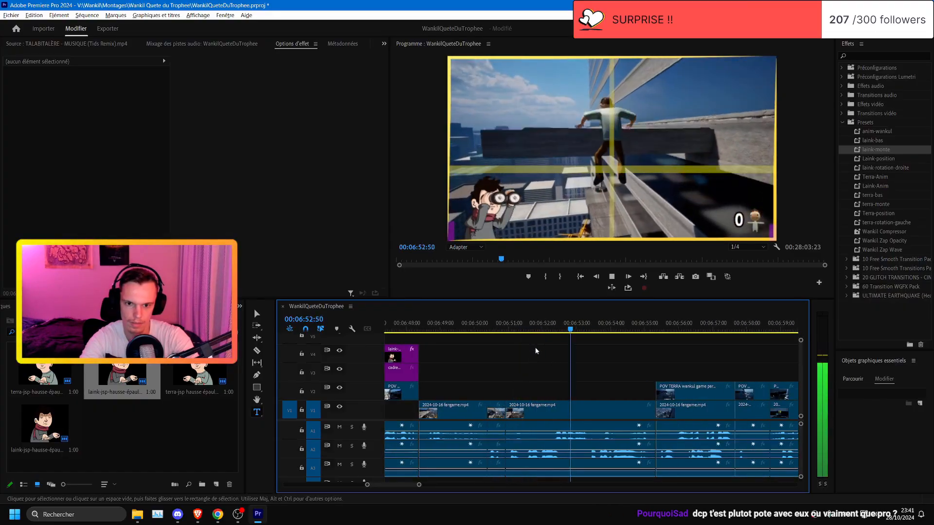
left_click(411, 328)
scroll(426, 364, "up", 3)
key("space")
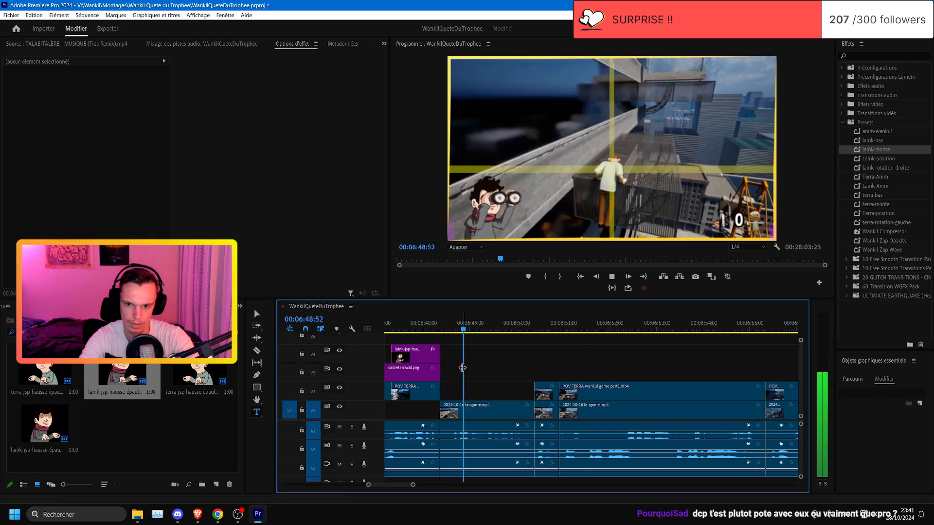
scroll(462, 366, "down", 2)
scroll(464, 371, "down", 2)
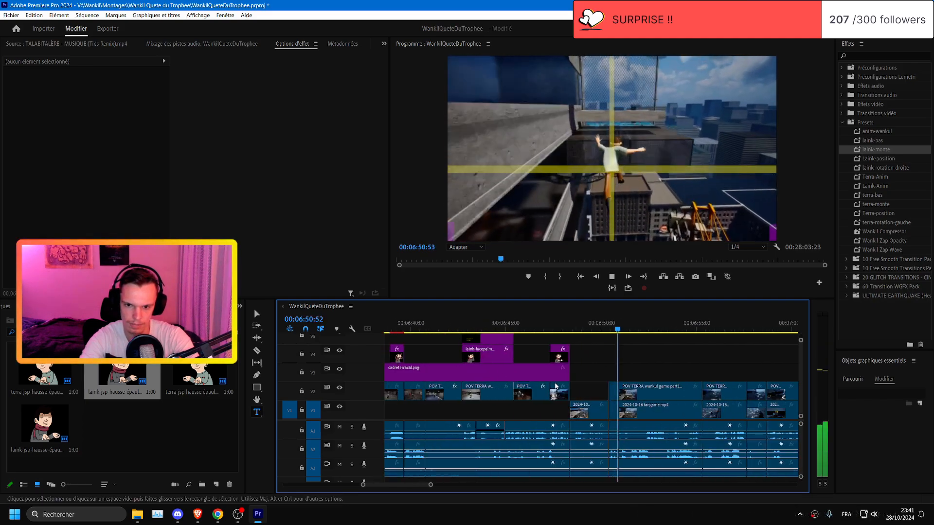
- Step back and forth through the edit history to restore the deleted POV TERRA clips while keeping the scaled segment's splits
key("ctrl+z")
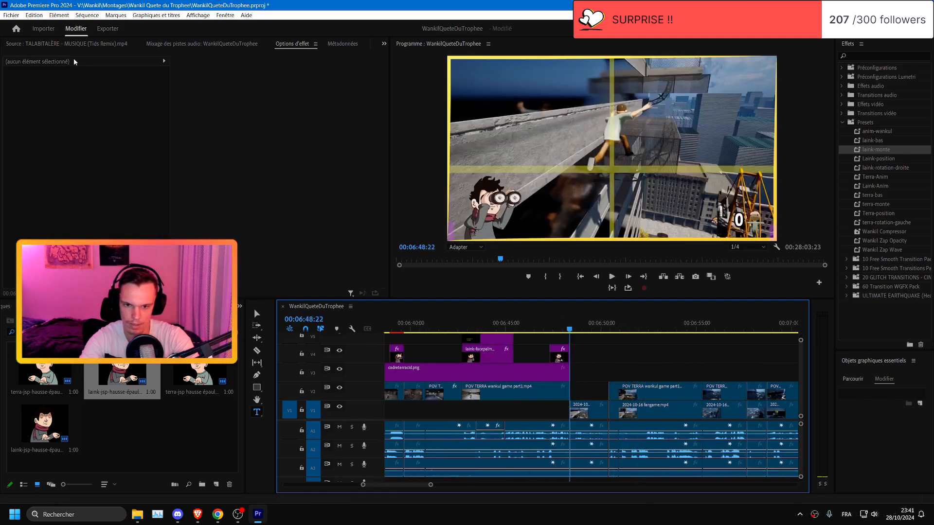
left_click(42, 27)
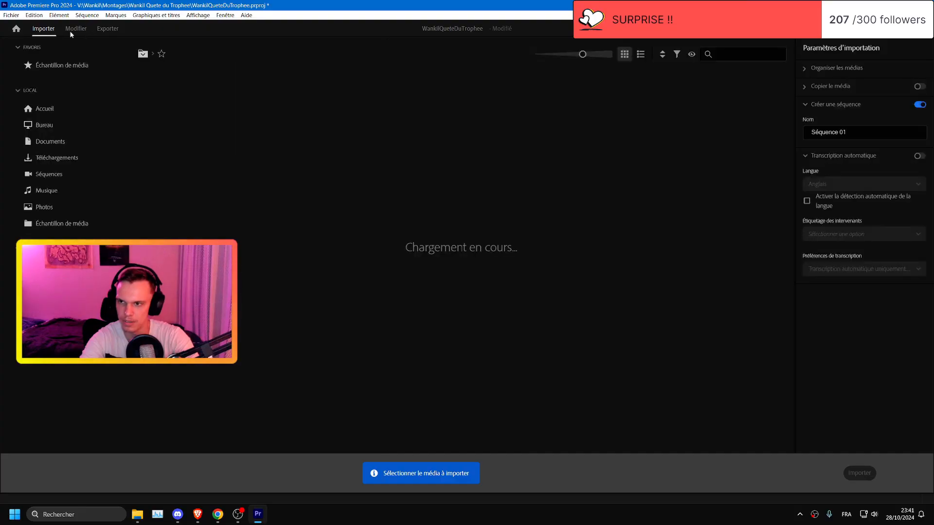
left_click(74, 32)
left_click(35, 15)
left_click(47, 35)
left_click(35, 15)
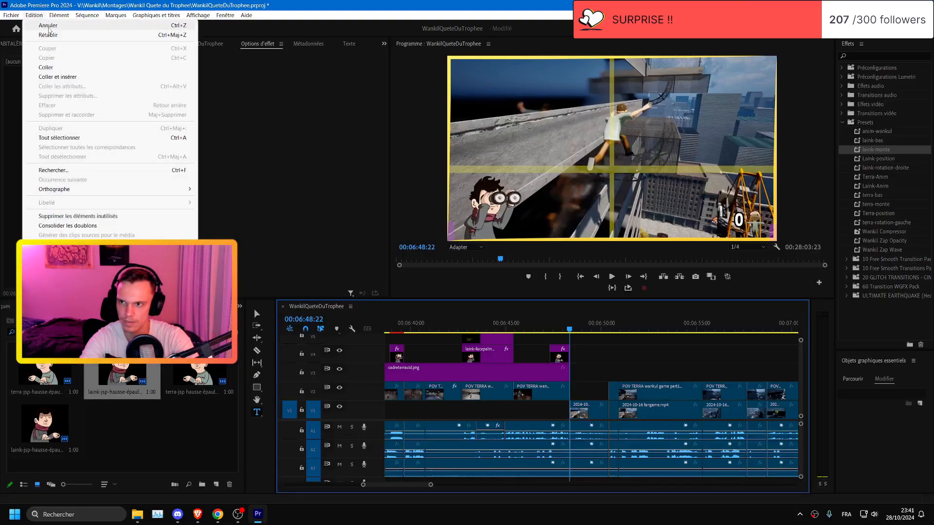
left_click(46, 27)
left_click(34, 15)
left_click(546, 7)
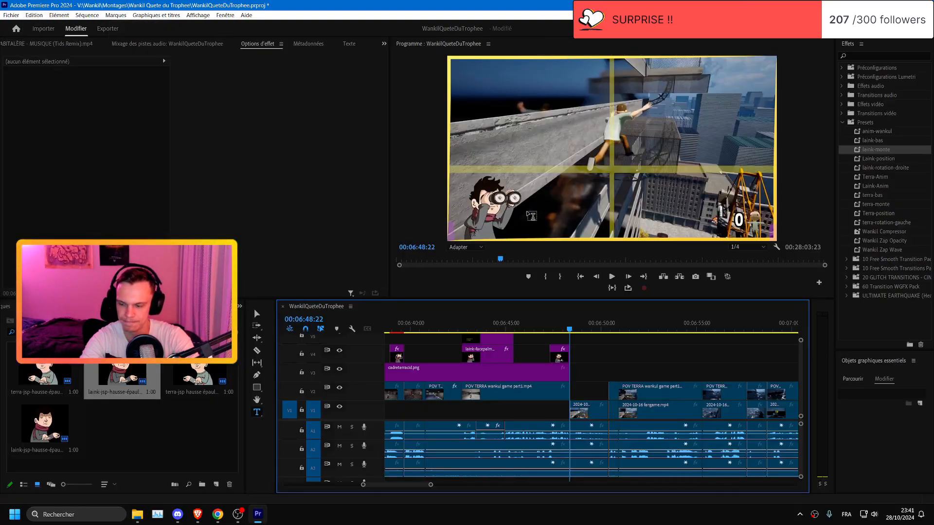
key("ctrl+z")
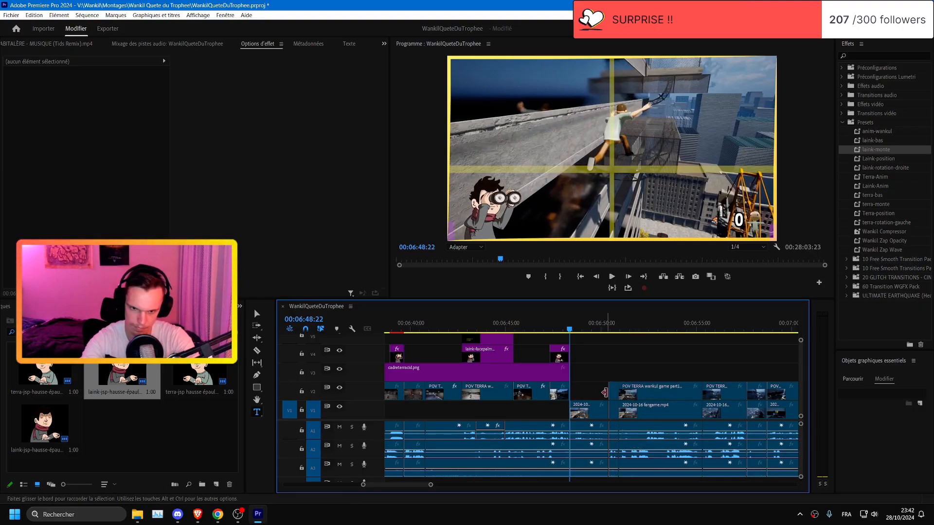
key("ctrl+z")
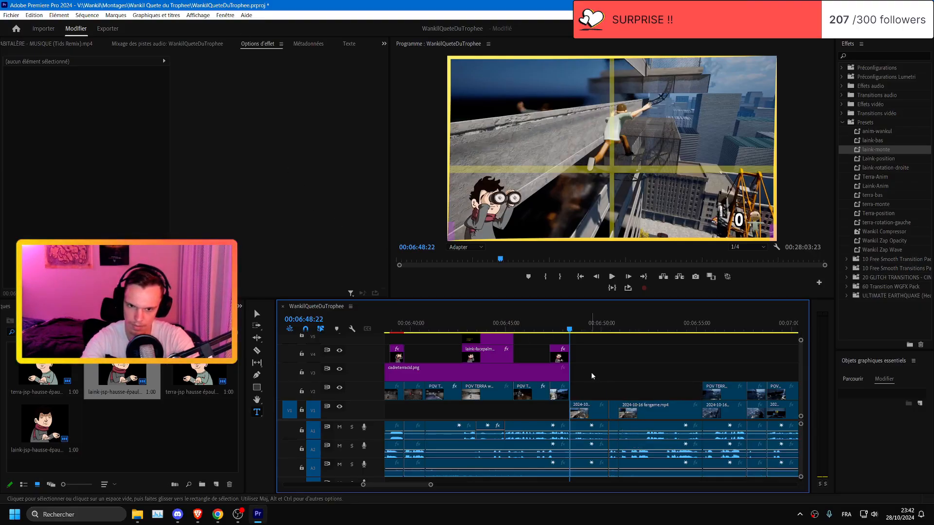
key("ctrl+shift+z")
- Extend the start of the POV TERRA clip at 00:06:50:23 back to 00:06:48:22 and play back the result
left_click_drag(608, 392, 570, 392)
key("space")
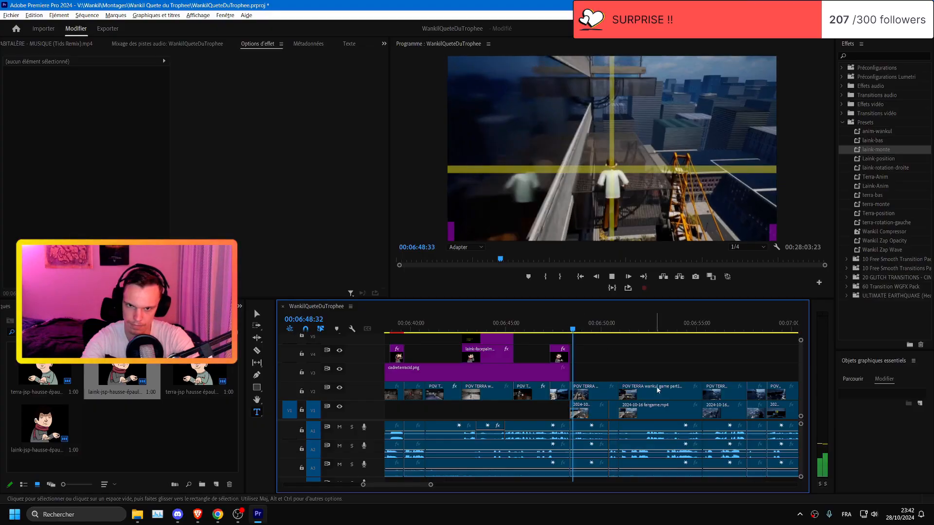
key("=")
key("=")
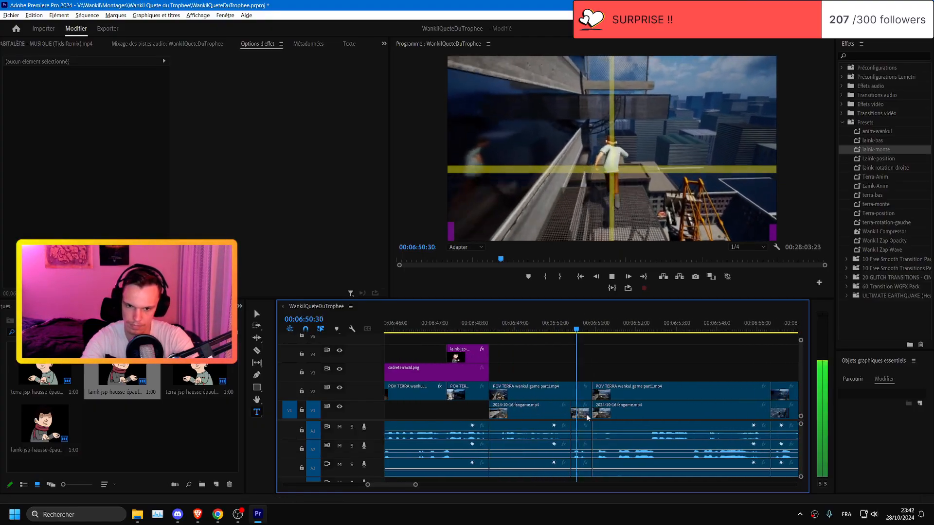
- Delete the 2024-10-16 fangame.mp4 clips beneath the POV TERRA footage from 00:06:48:22 to about 00:06:55, and save the project
left_click(607, 417)
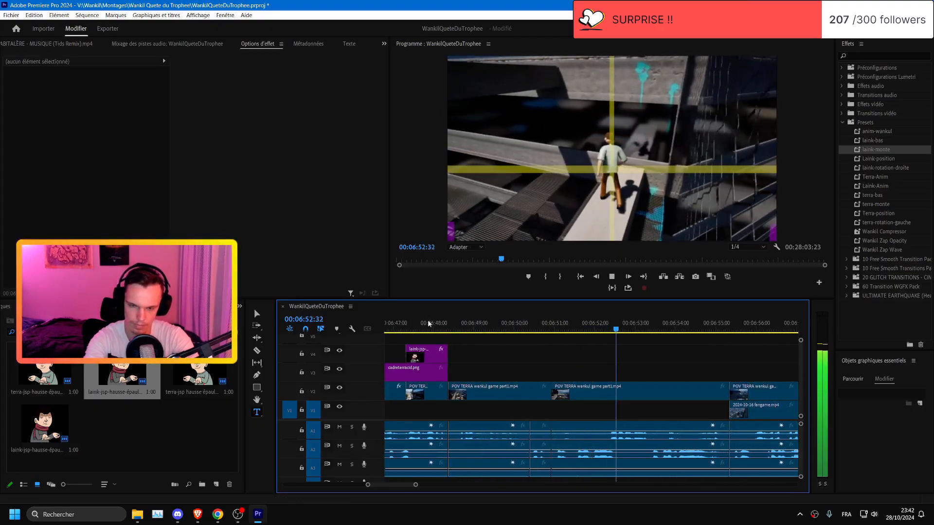
key("space")
key("Delete")
key("ctrl+s")
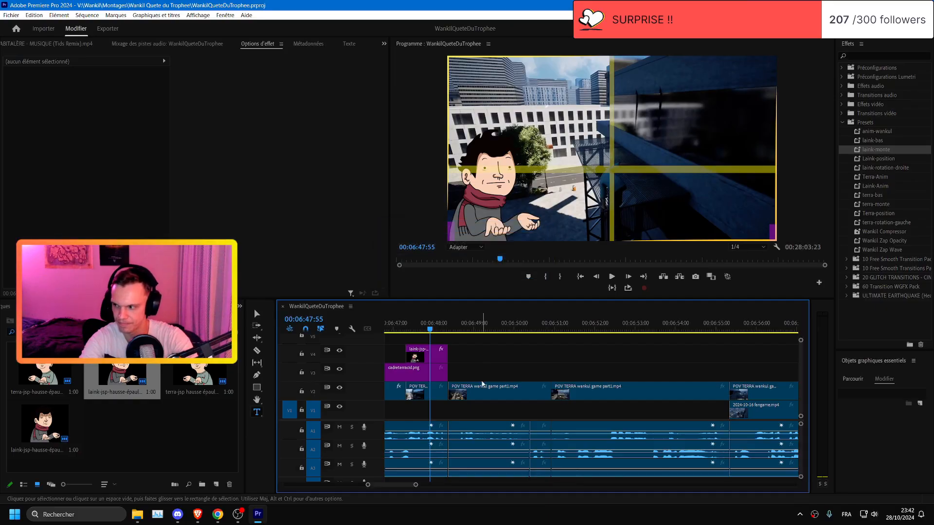
- Review the cut before 00:06:51, shift the short audio segments there slightly earlier, and shorten the end of the video above to match
key("space")
key("=")
scroll(552, 399, "up", 3)
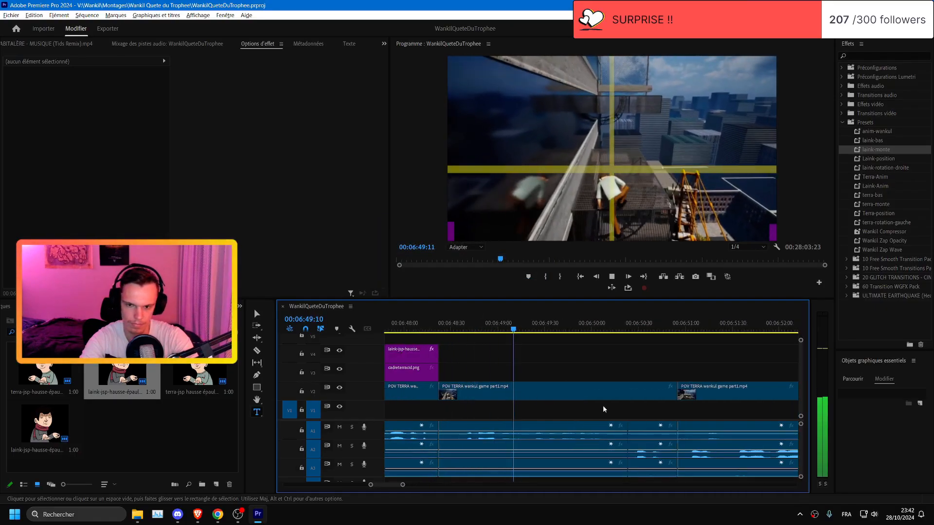
key("space")
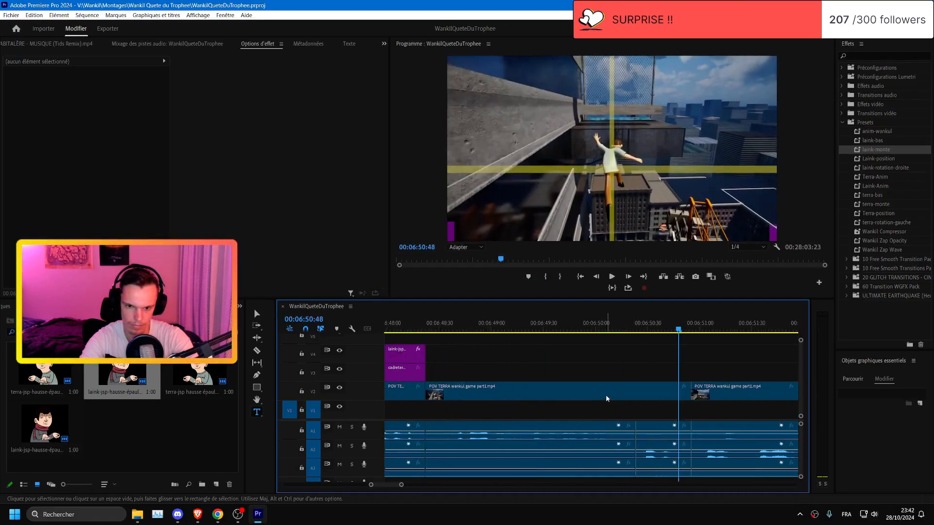
left_click(610, 429)
left_click_drag(630, 437, 643, 432)
left_click(654, 463)
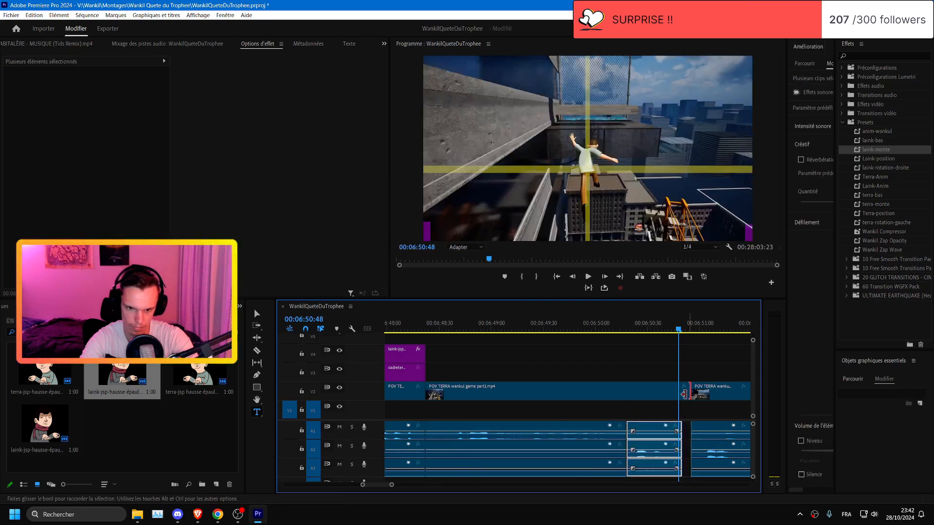
- Move the video and audio clips after 00:06:50:50 later, ripple-delete the gap before them, and save the project
scroll(637, 372, "down", 3)
left_click_drag(635, 363, 652, 461)
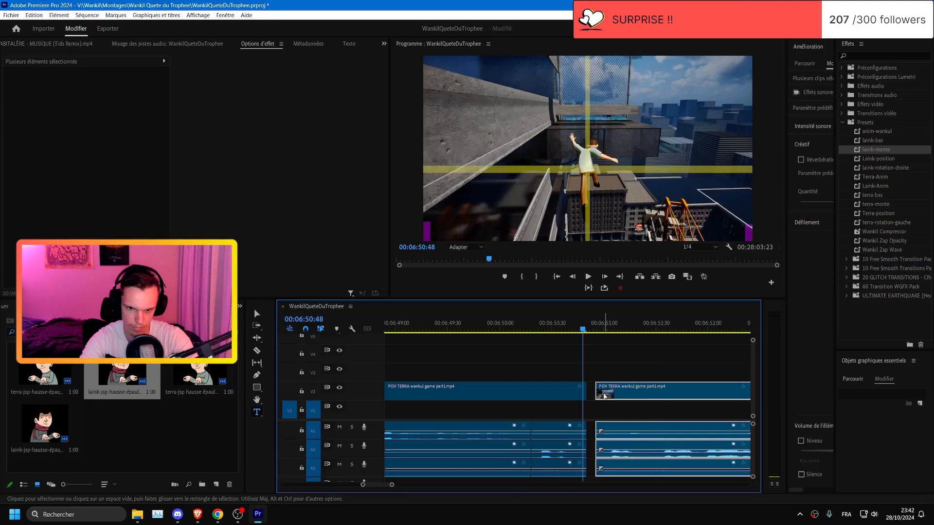
left_click_drag(603, 396, 666, 396)
left_click(624, 401)
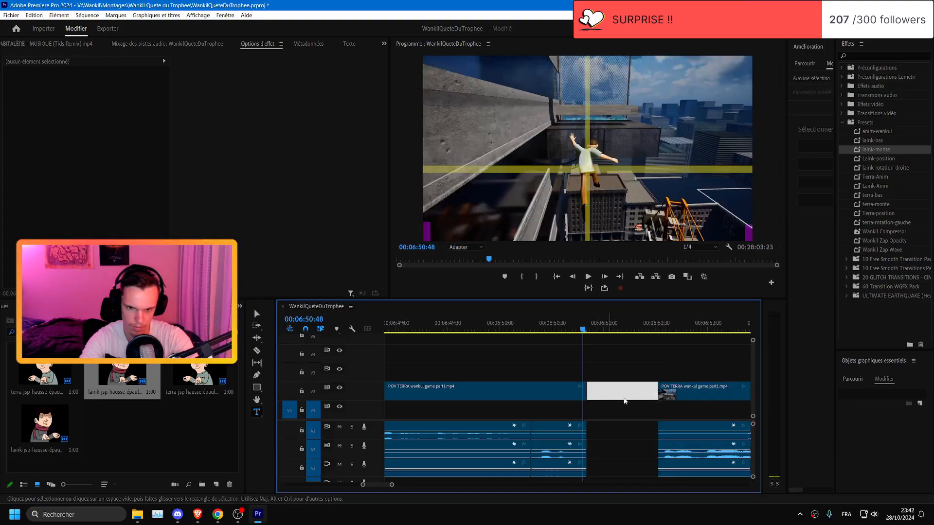
key("Delete")
scroll(537, 360, "up", 3)
key("ctrl+s")
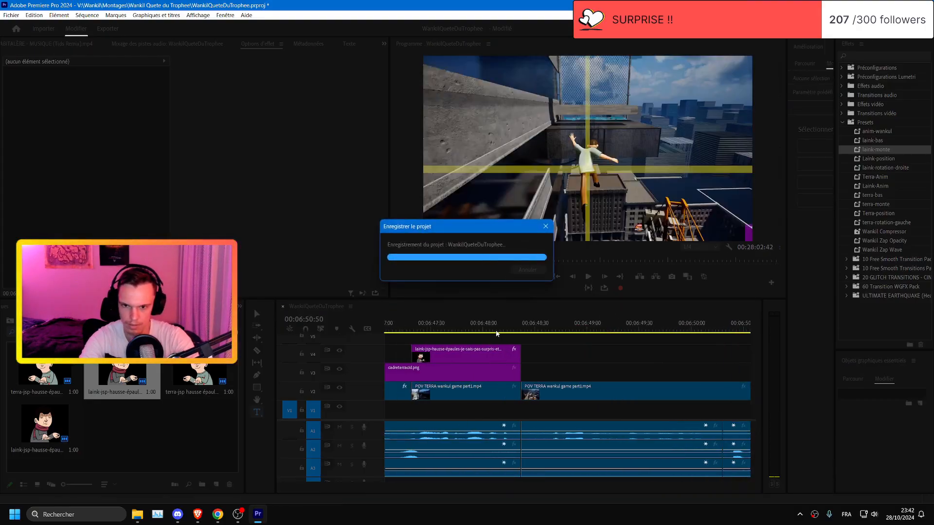
left_click(493, 327)
scroll(578, 372, "down", 3)
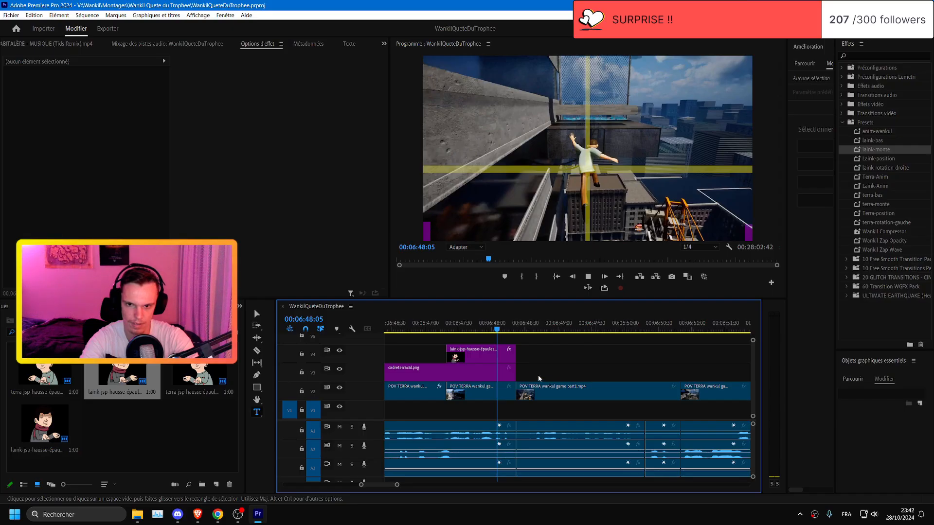
- Extend the end of the cadreterracid.png overlay to the POV TERRA cut just before 00:06:55 and play back the section
left_click_drag(517, 373, 753, 375)
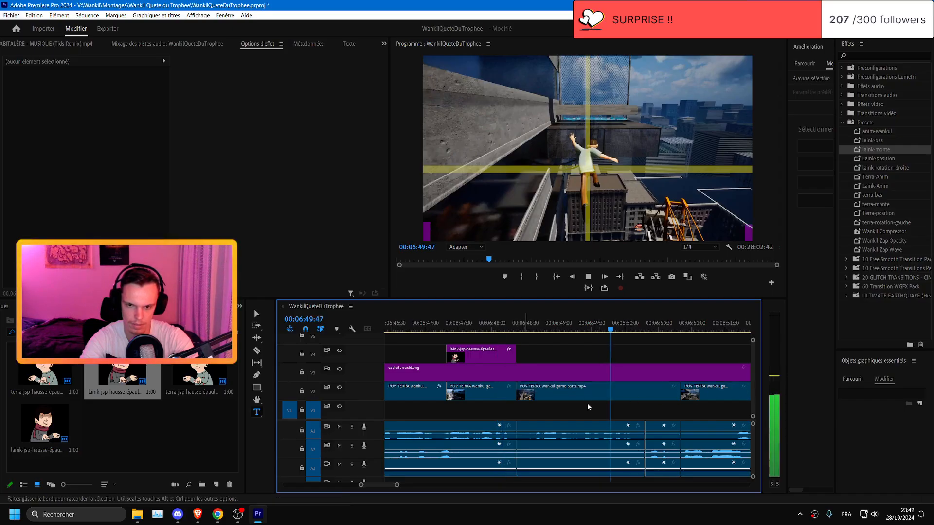
scroll(545, 348, "down", 2)
left_click(507, 328)
left_click_drag(638, 375, 669, 376)
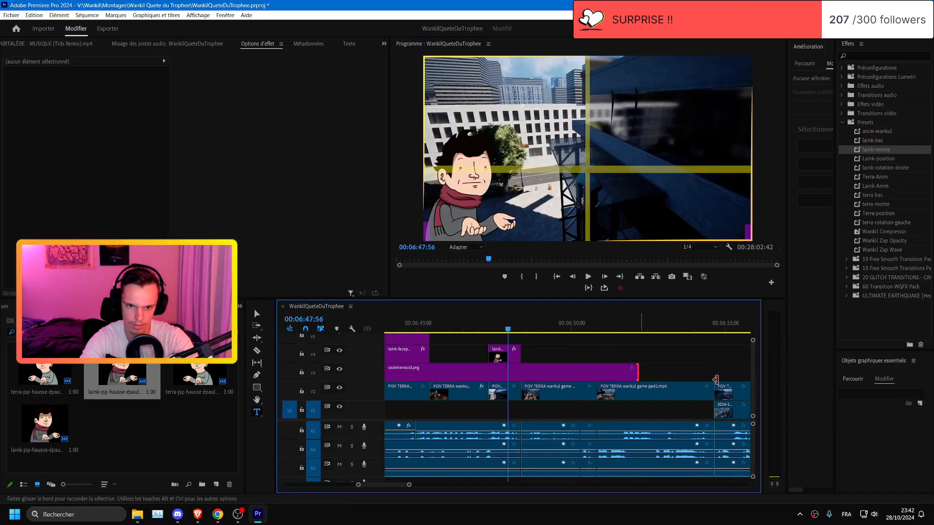
left_click_drag(731, 405, 711, 418)
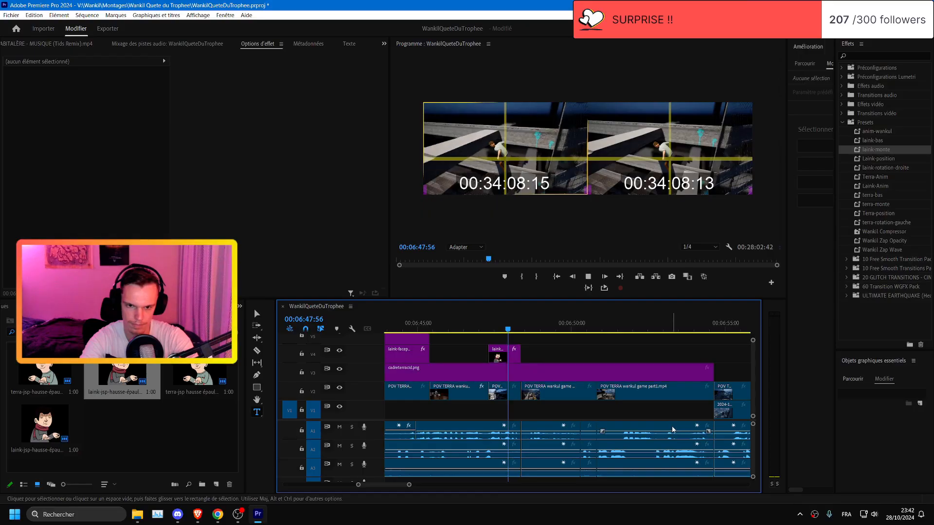
key("space")
scroll(671, 429, "up", 2)
key("space")
scroll(518, 400, "up", 2)
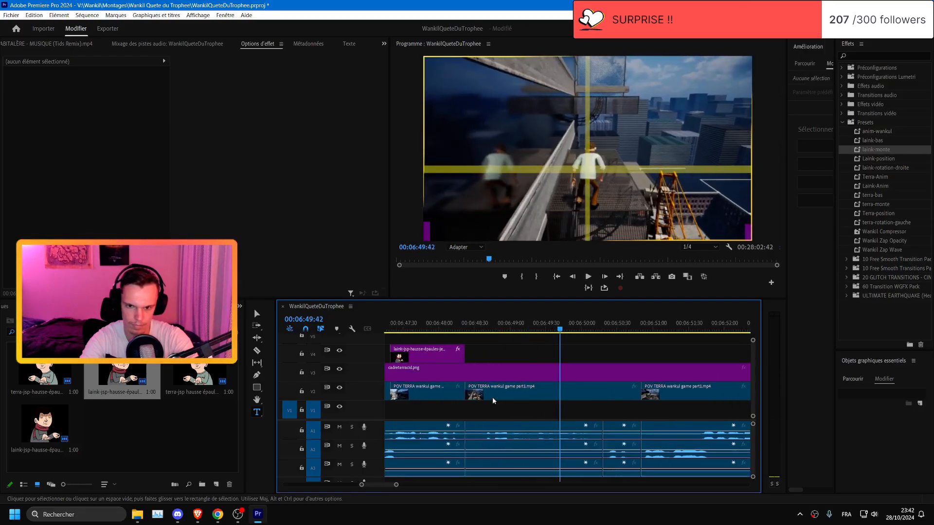
- Trim the start of the POV TERRA clip and its audio after 00:06:48:22, ripple-delete the gap, review the cut, and save the project
left_click(494, 397)
left_click_drag(487, 411, 505, 475)
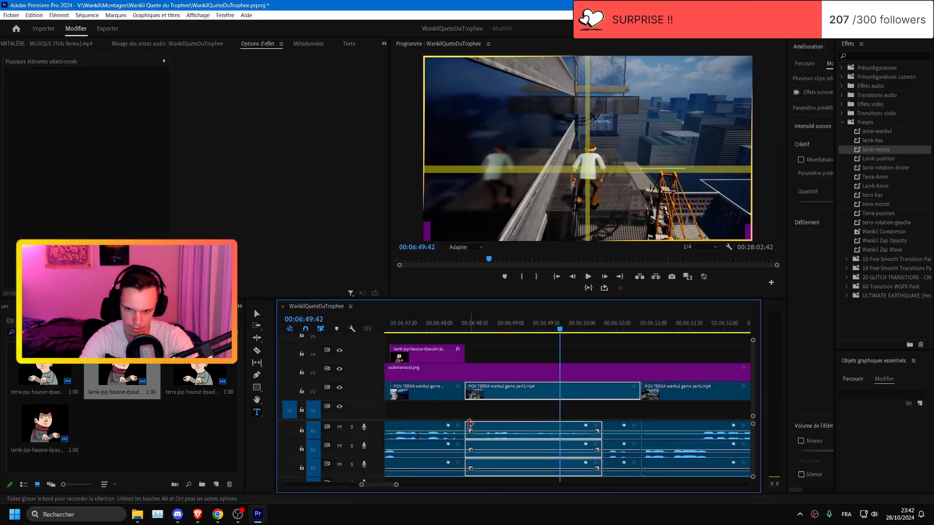
left_click_drag(466, 430, 476, 431)
left_click_drag(476, 387, 471, 388)
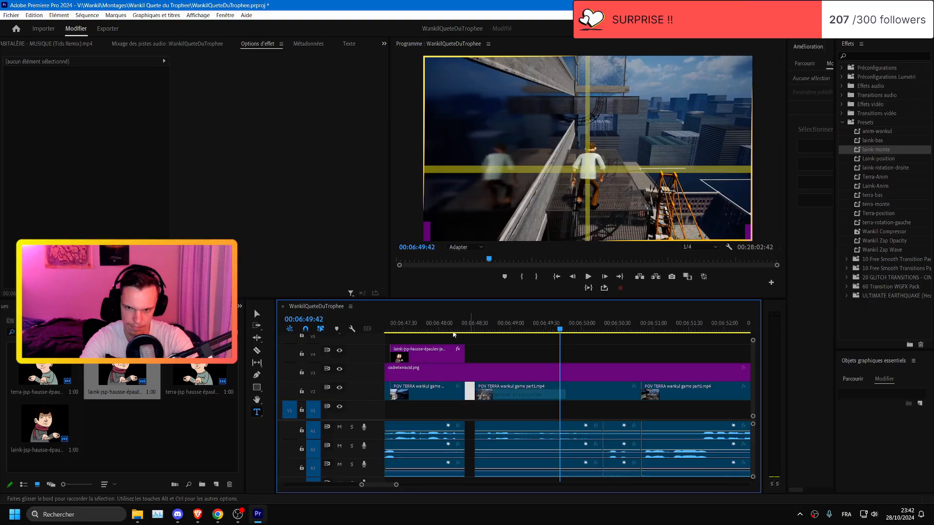
key("Delete")
left_click(438, 329)
key("space")
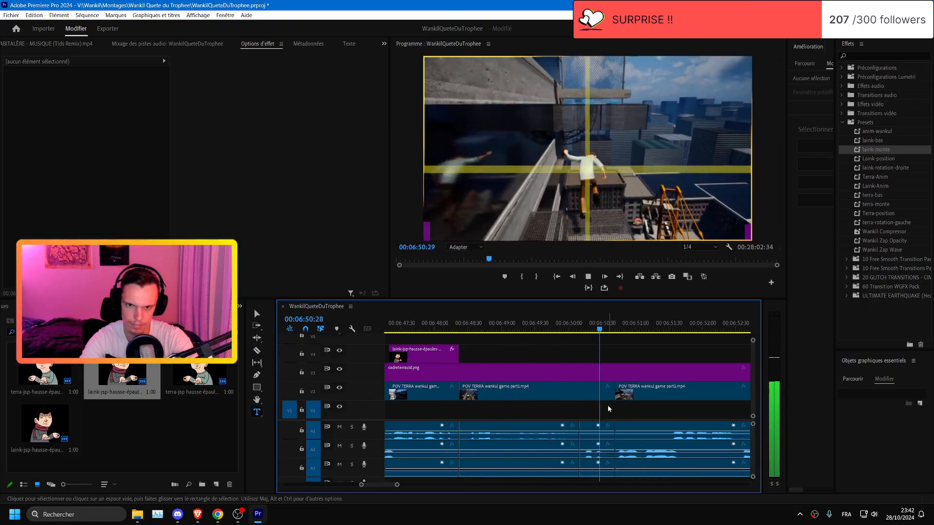
key("ctrl+s")
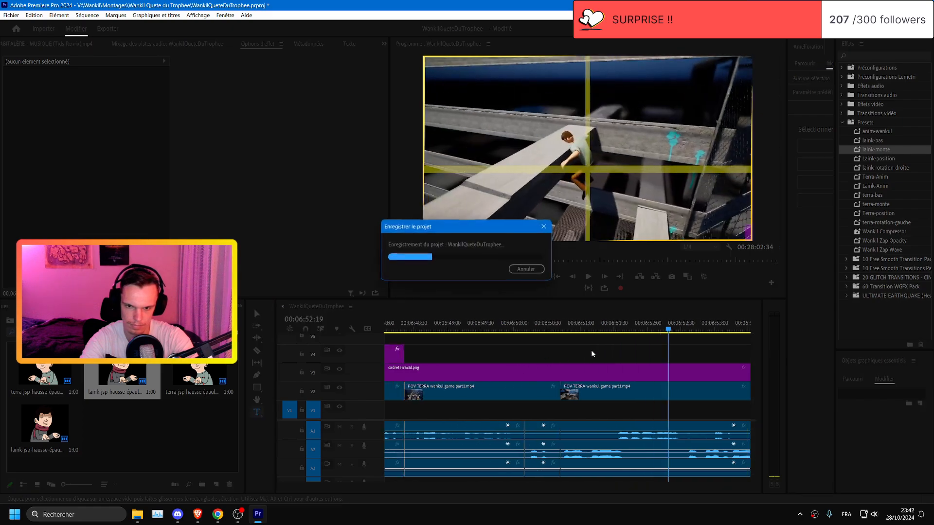
- Search the project media for "smile" and place the terra-mains-hanches-moqueur image above the overlay at 00:06:50:42
left_click(571, 329)
scroll(631, 395, "down", 3)
key("space")
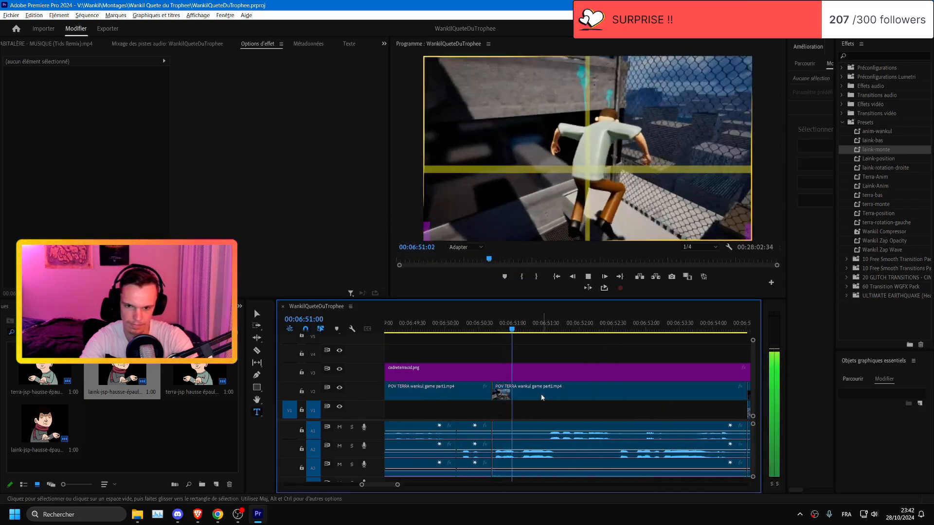
scroll(491, 335, "up", 2)
left_click(494, 331)
left_click(48, 331)
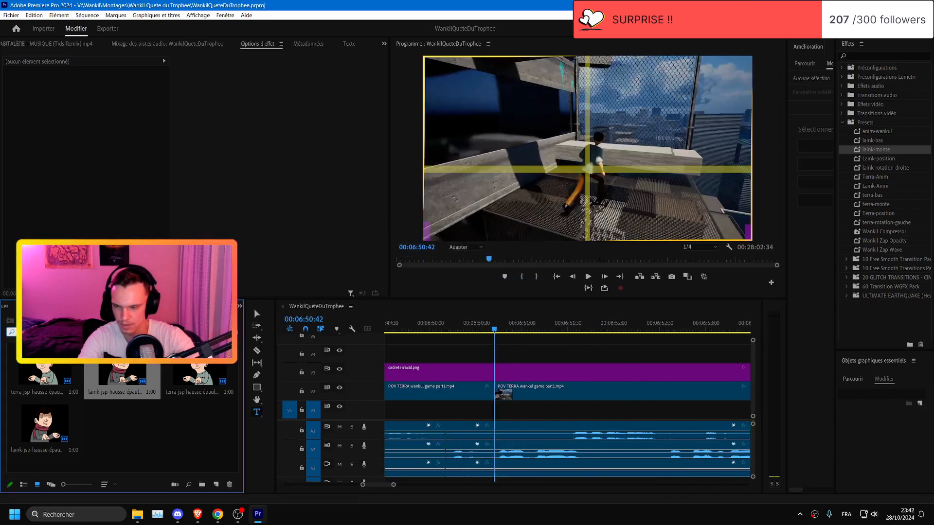
type("smile")
scroll(115, 425, "down", 2)
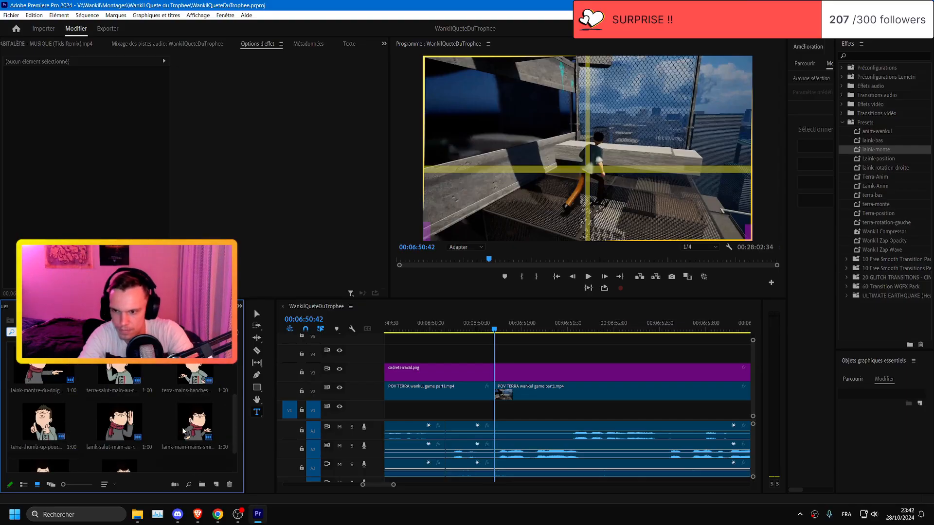
left_click_drag(188, 377, 534, 364)
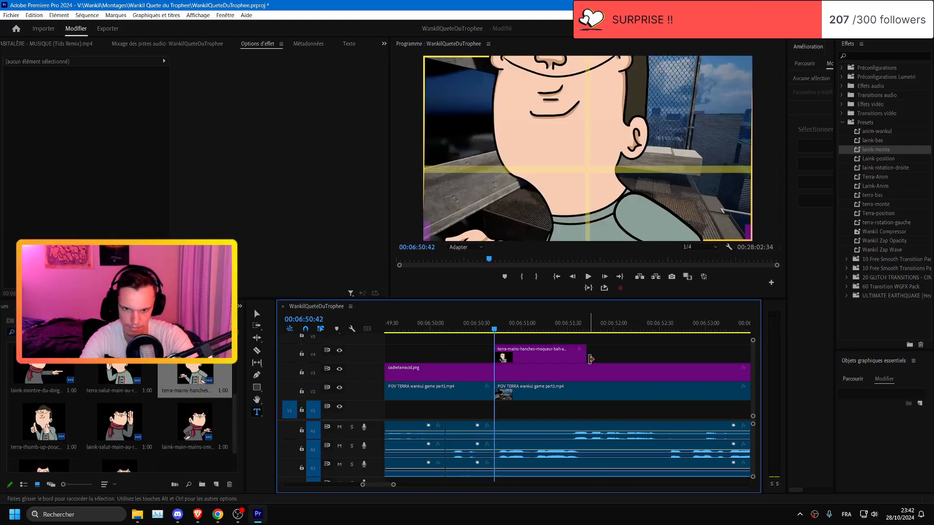
- Apply the terra-rotation-gauche preset to the image at 00:06:50:42, remove its scale-height keyframes, and play back the section
left_click_drag(885, 223, 540, 354)
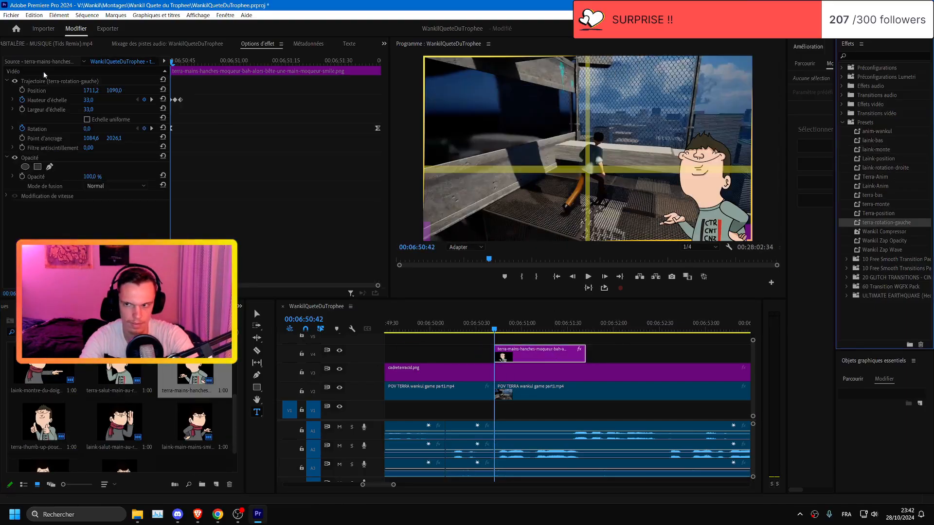
left_click(504, 267)
left_click(641, 351)
key("space")
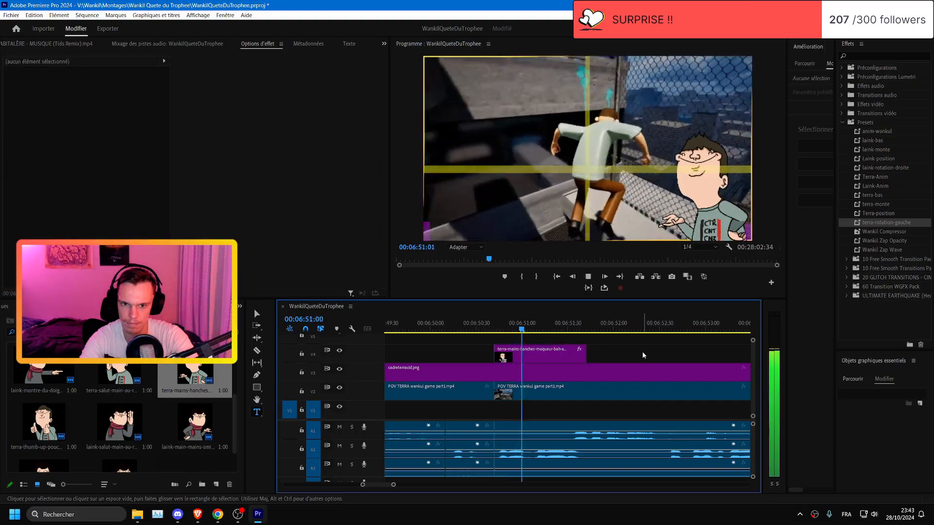
scroll(687, 369, "down", 2)
scroll(686, 369, "up", 3)
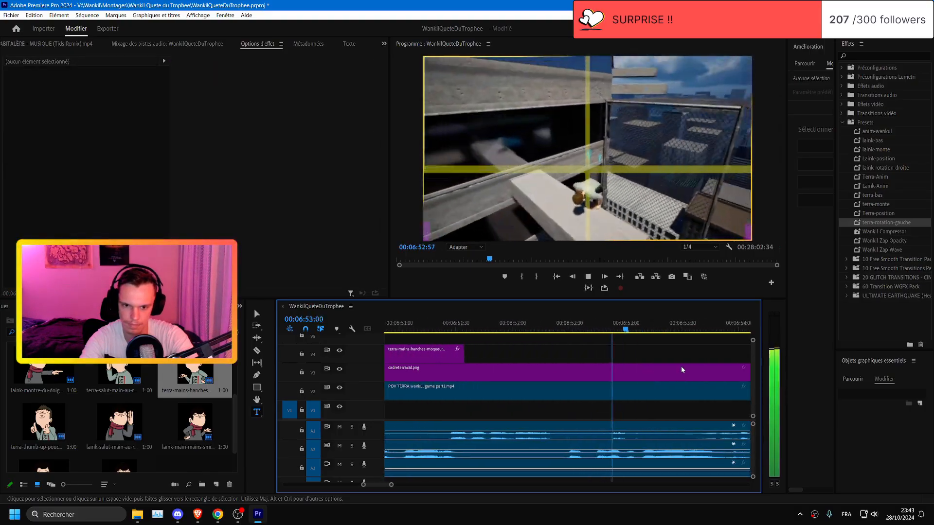
- Place a second terra-mains-hanches-moqueur image at 00:06:52:35 and extend its end to about 00:06:54:18
scroll(559, 328, "down", 3)
left_click_drag(559, 325, 559, 328)
left_click_drag(195, 374, 562, 354)
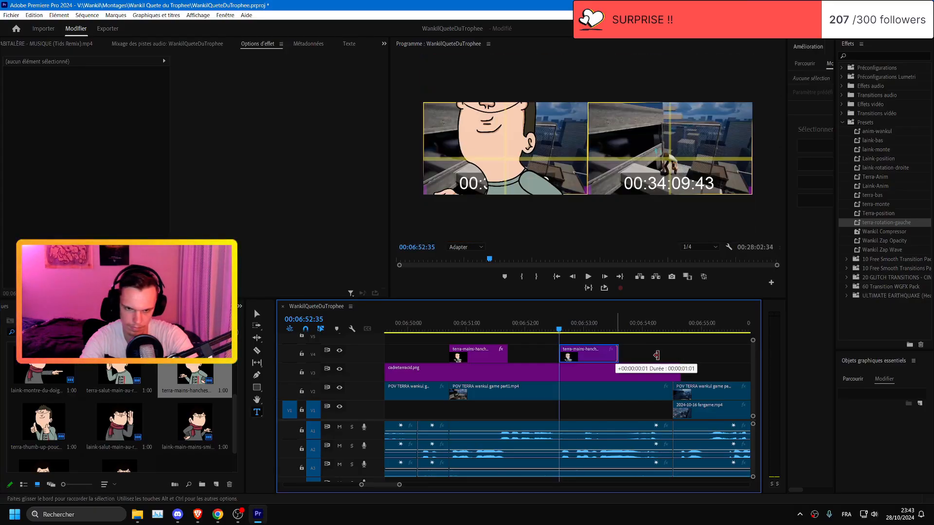
left_click_drag(656, 355, 658, 355)
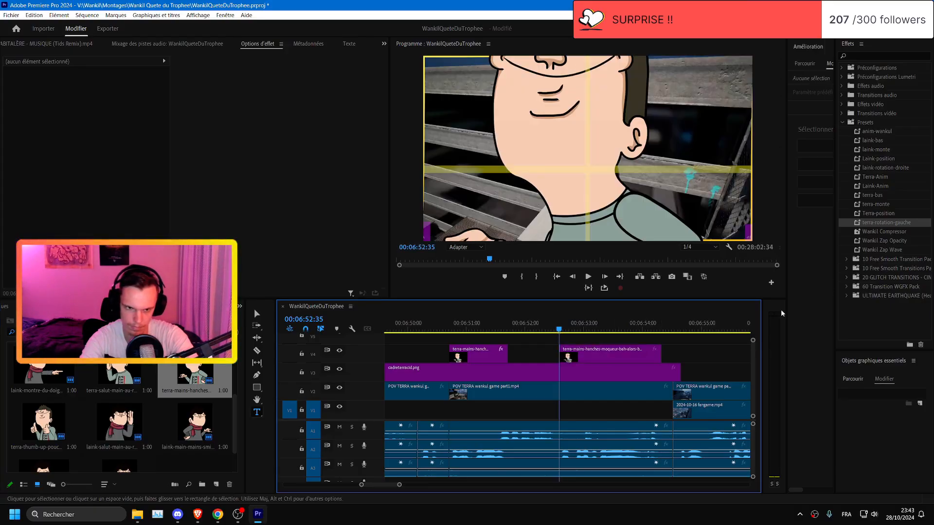
- Apply the terra-rotation-gauche preset to the second character image and remove its scale-height keyframes
left_click_drag(909, 222, 614, 364)
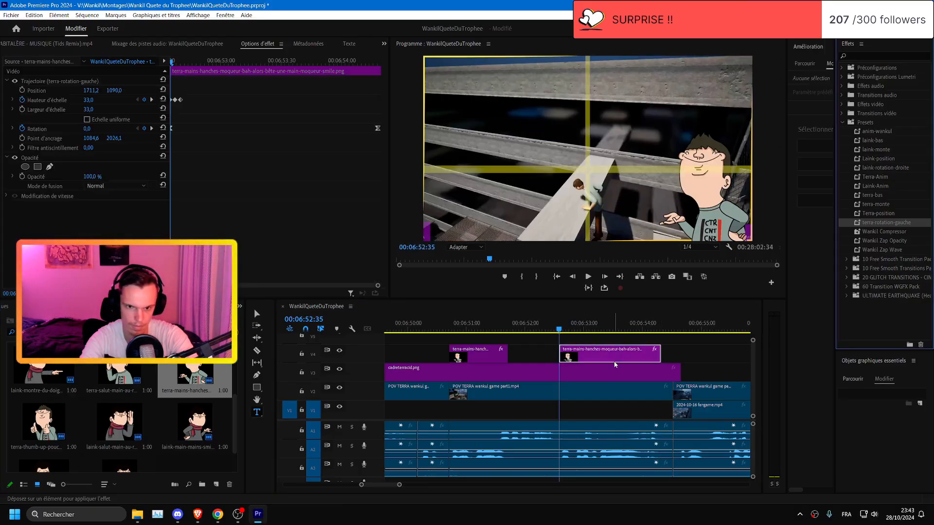
left_click(152, 128)
left_click(22, 100)
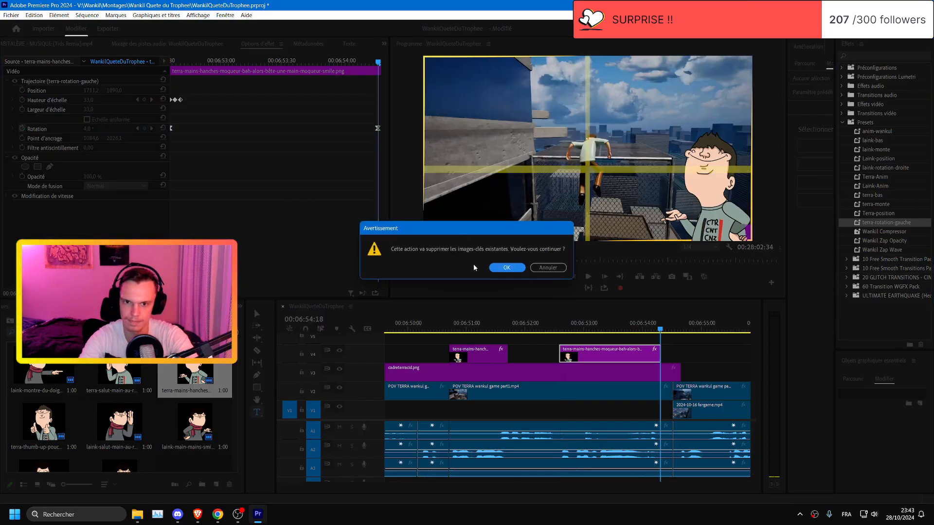
left_click(503, 268)
- Cut out the A2 audio between 00:06:52:35 and 00:06:52:50, move the remaining piece back to 00:06:52:35, and play back the result
left_click_drag(546, 321, 574, 323)
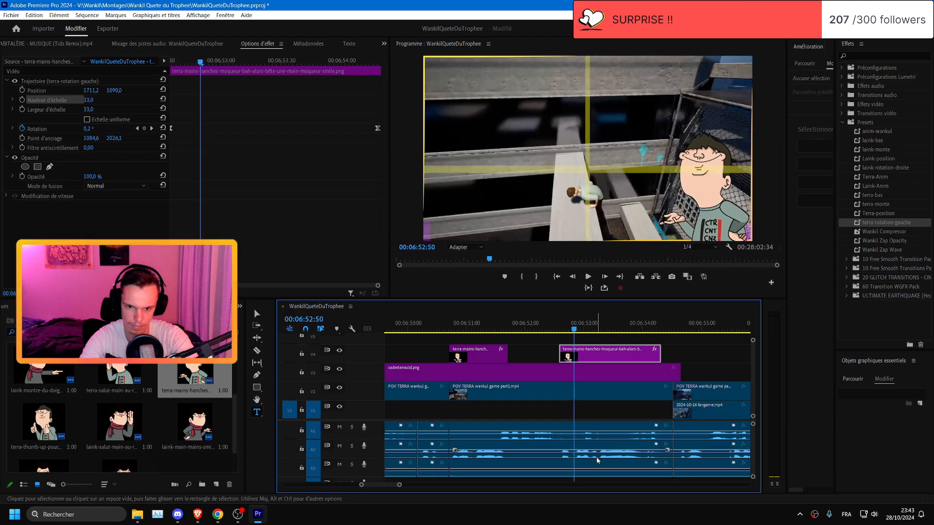
left_click(566, 460)
left_click(559, 324)
key("ctrl+k")
key("=")
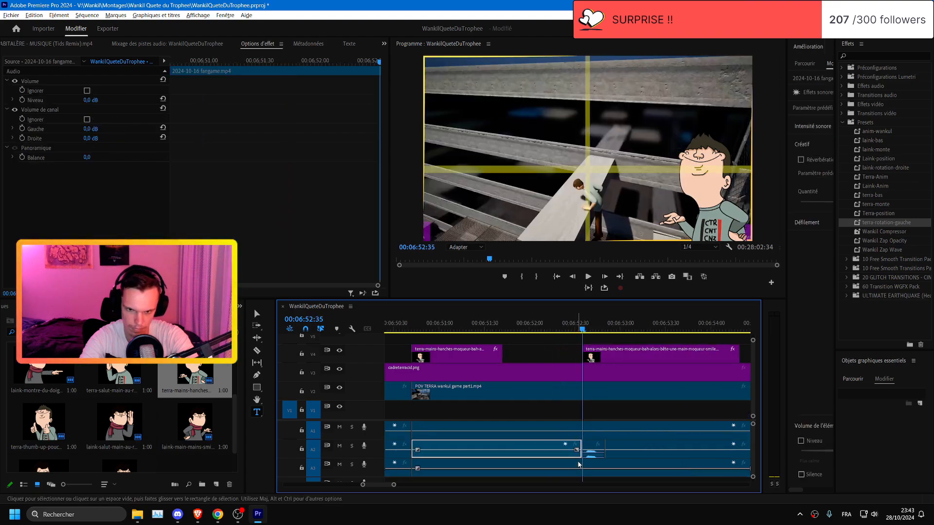
left_click(596, 456)
key("Delete")
left_click_drag(618, 455, 596, 451)
left_click(559, 323)
key("space")
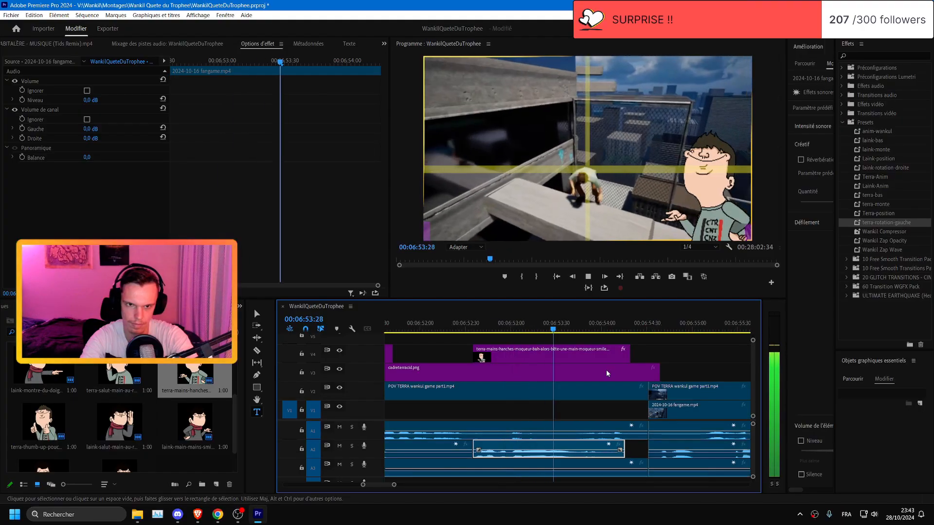
key("space")
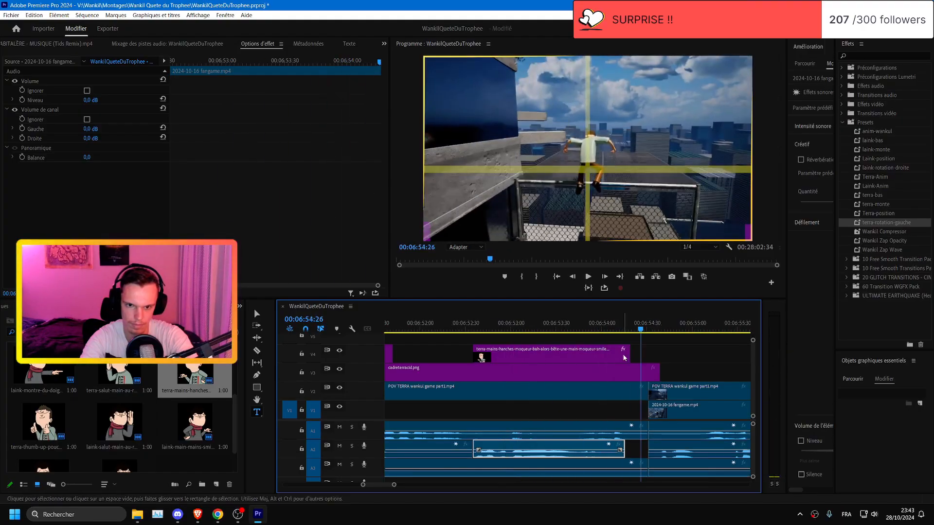
- Move the second character image's final rotation keyframe back to 00:06:54:02
left_click(605, 329)
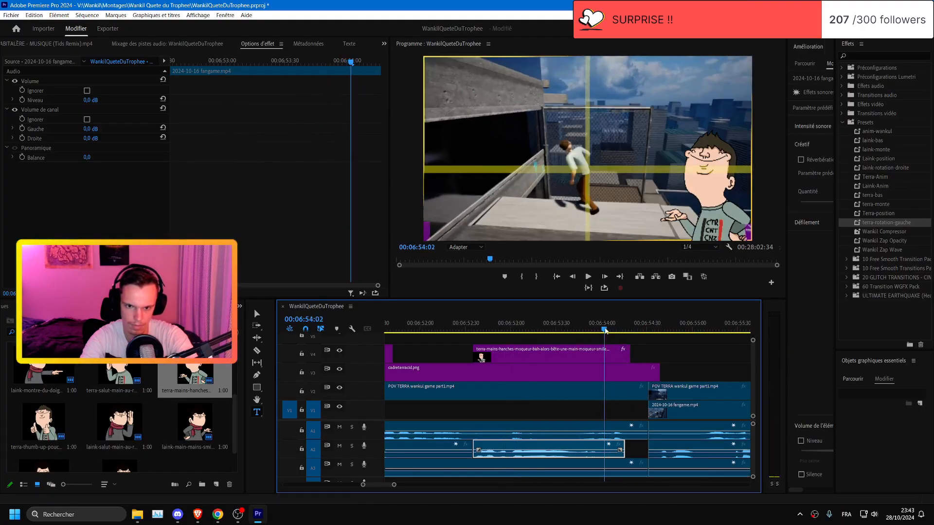
left_click(598, 354)
left_click_drag(377, 129, 345, 129)
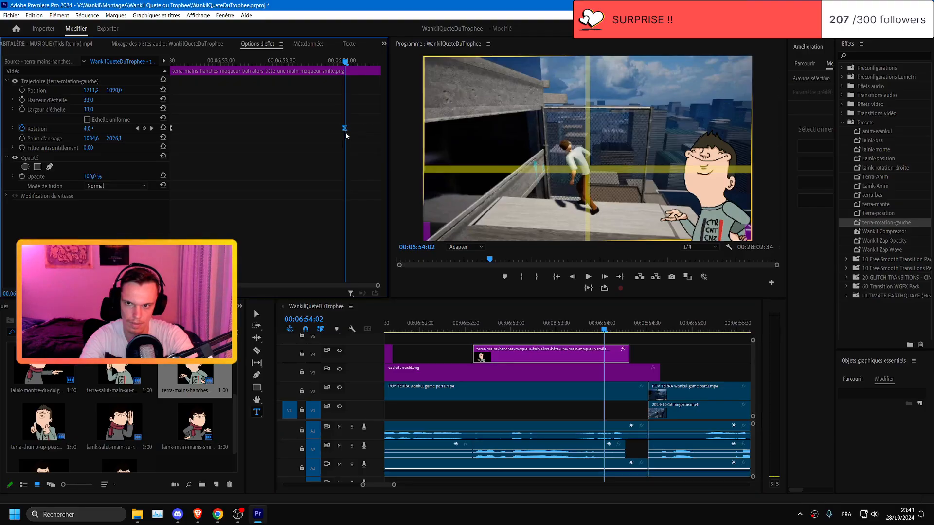
- Shorten the character image, overlay and POV TERRA footage to end at 00:06:54:02, removing the leftover pieces before the next cut
left_click_drag(602, 357, 601, 357)
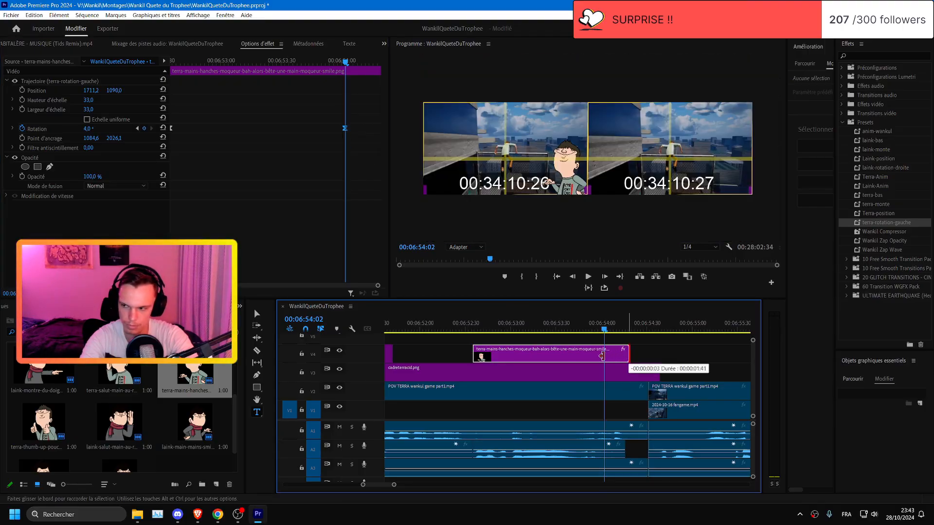
left_click_drag(612, 399, 636, 361)
key("ctrl+k")
key("Delete")
- Split the A1 audio at 00:06:53:32, shift the following piece slightly earlier, and trim its end to 00:06:54:02
left_click_drag(623, 448, 606, 439)
left_click(601, 435)
left_click(560, 327)
key("ctrl+k")
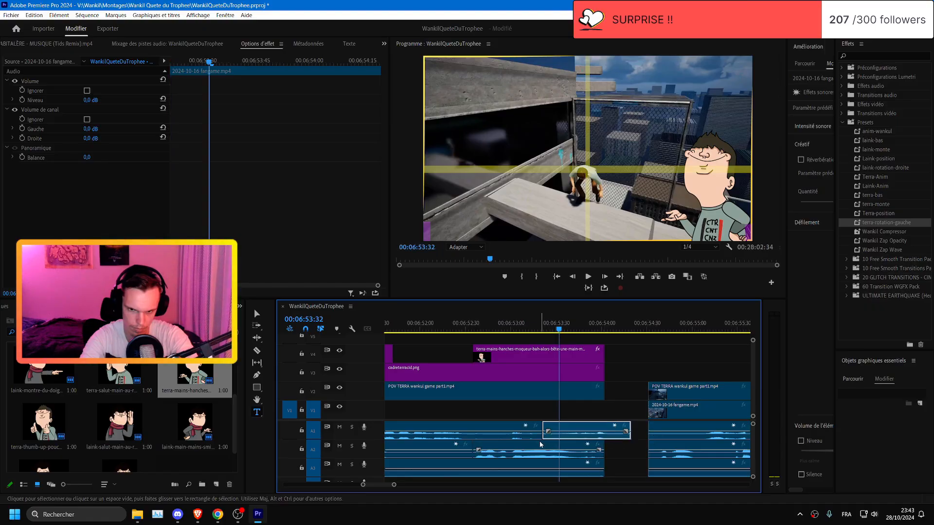
left_click_drag(541, 432, 603, 432)
- Ripple-delete the gap after 00:06:54:02, play back the section from 00:06:51:42, and save the project
right_click(616, 391)
left_click(632, 398)
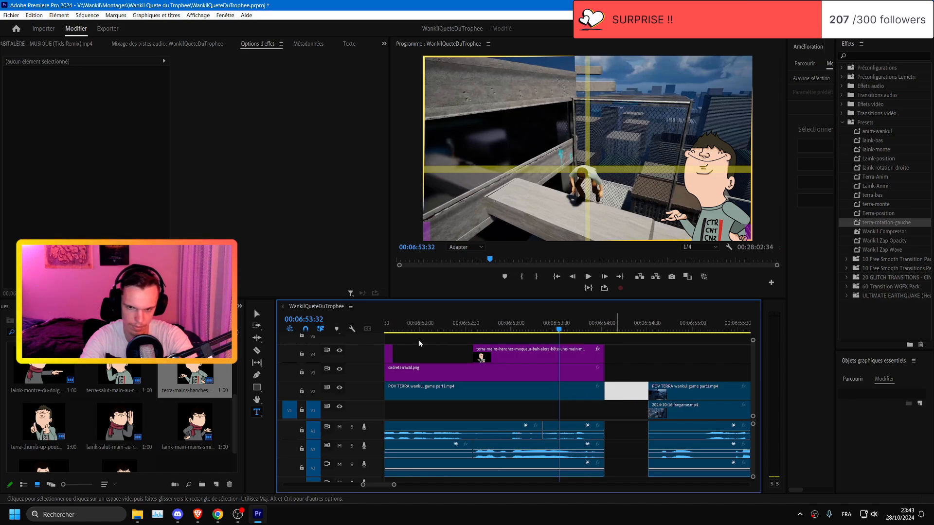
left_click(393, 329)
key("ctrl+s")
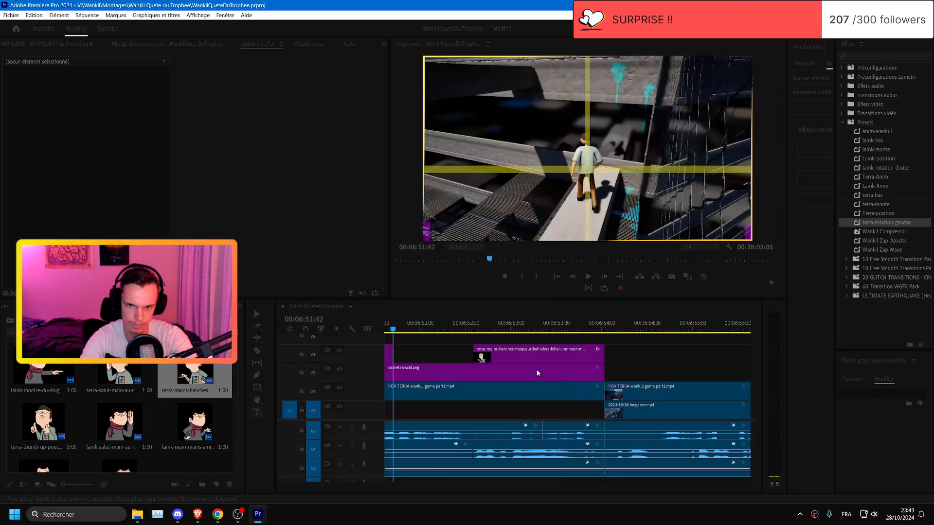
key("space")
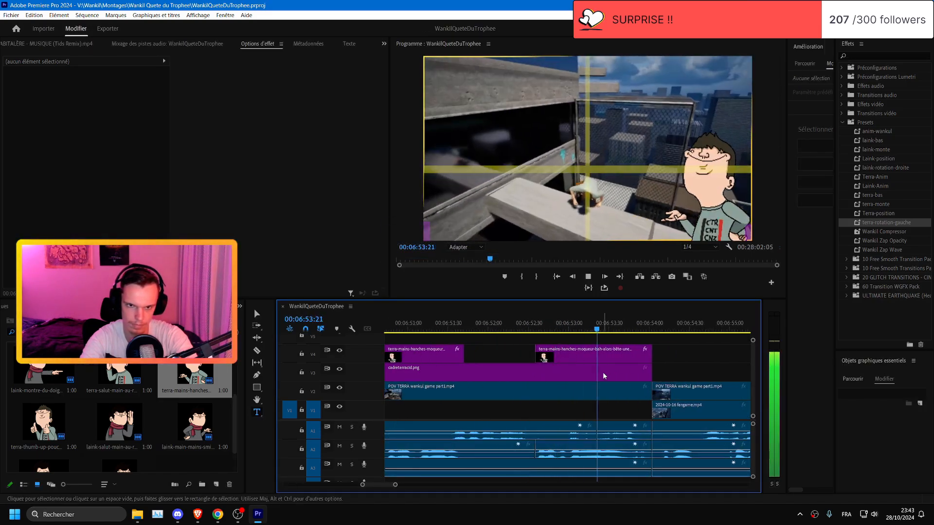
scroll(603, 376, "down", 2)
scroll(603, 376, "down", 2)
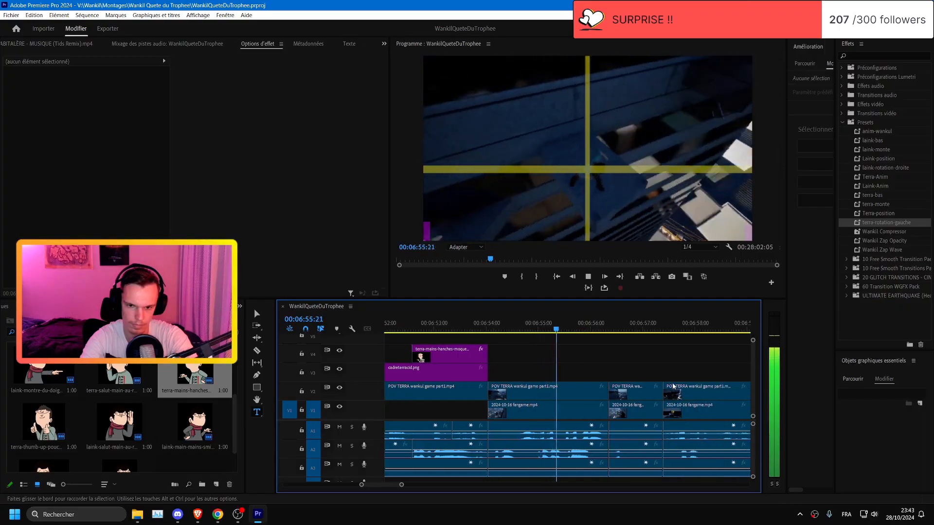
key("ctrl+s")
- Delete the two POV TERRA clips between 00:06:54:02 and about 00:06:57:20, play back the result, and save the project
left_click(548, 386)
key("Delete")
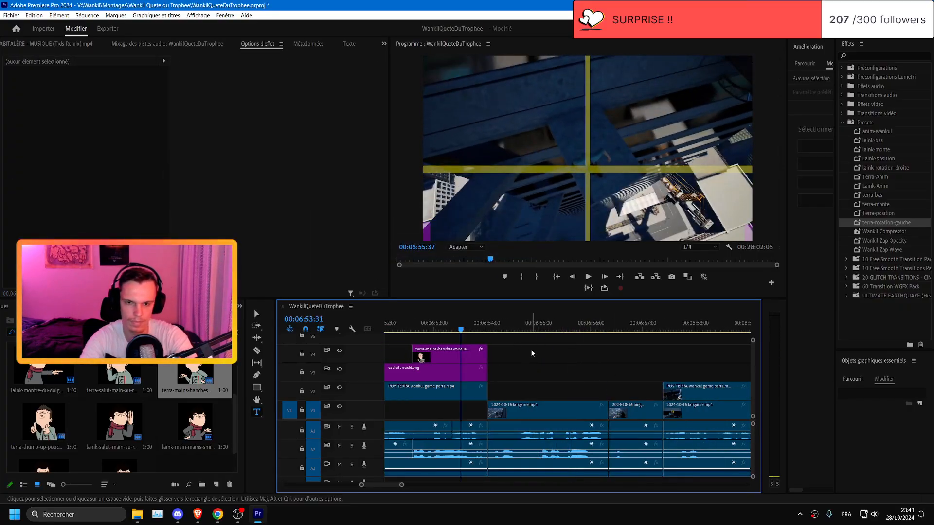
key("space")
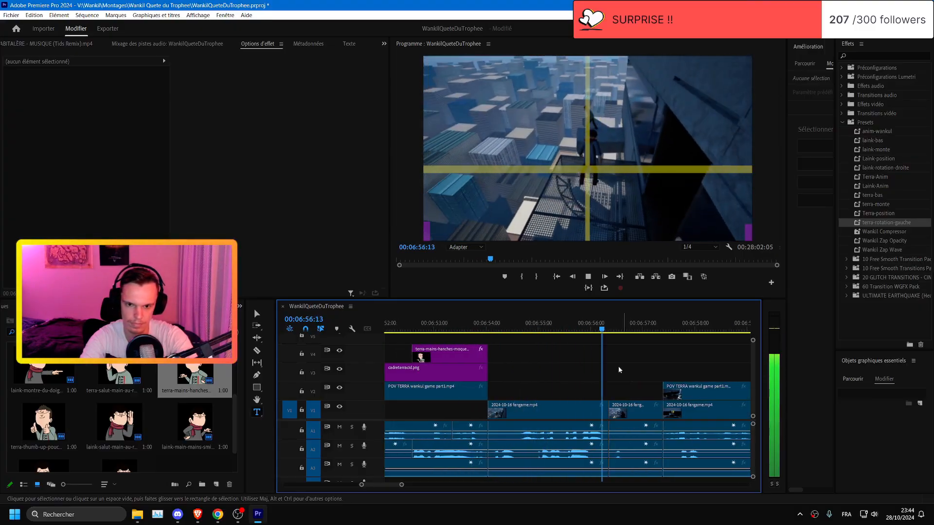
key("ctrl+s")
- Split the V1 fangame clip at 00:06:54:58 and select the piece after the cut
left_click_drag(526, 323, 537, 325)
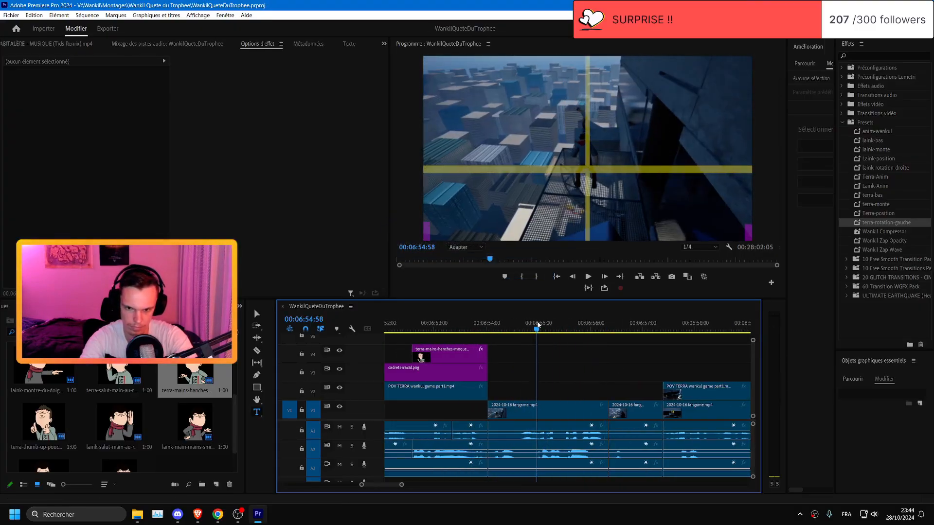
left_click(559, 404)
key("ctrl+k")
key("d")
- Scale the selected fangame piece to 194 and move its anchor point to about 938, 376 to frame the characters
left_click(98, 81)
left_click(100, 107)
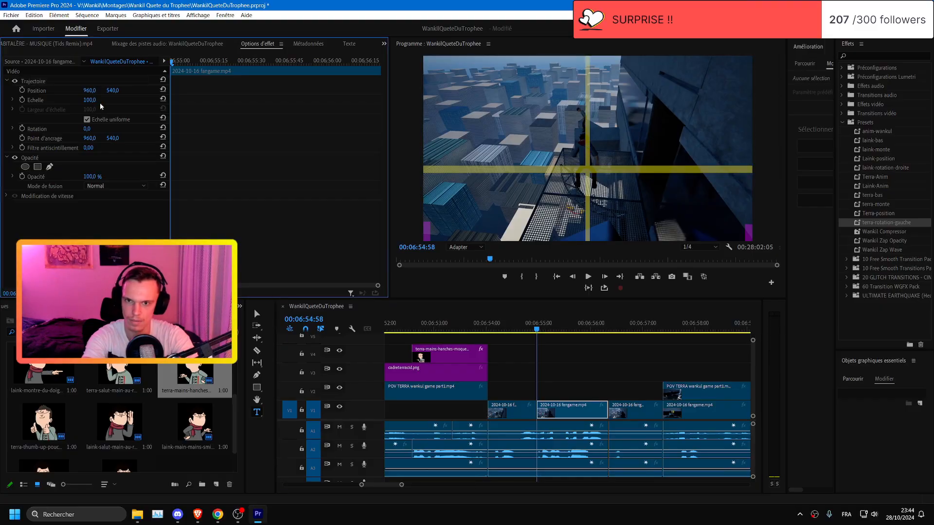
left_click_drag(91, 100, 137, 99)
left_click_drag(634, 188, 638, 237)
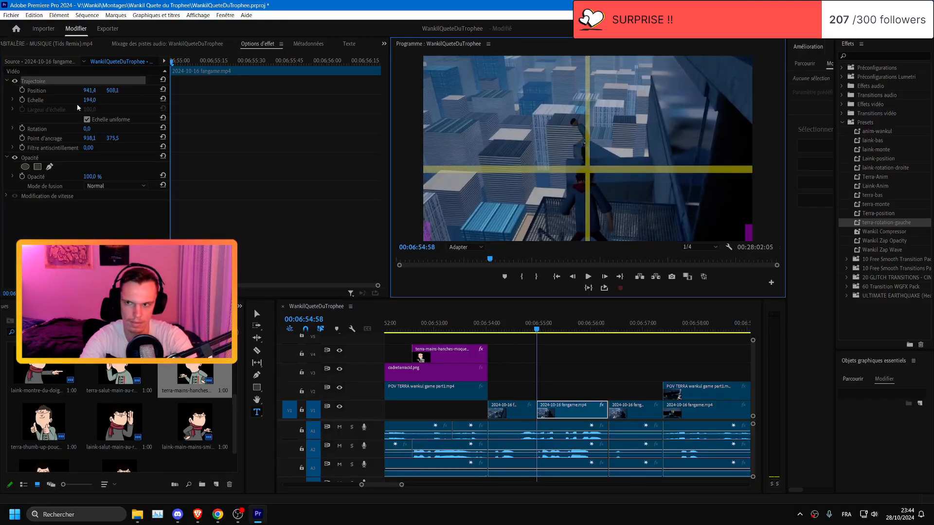
- Keyframe the piece's scale from 194 at its start to 215 on its last frame, 00:06:56:20, and play back the zoom
left_click(24, 99)
left_click_drag(603, 323, 608, 320)
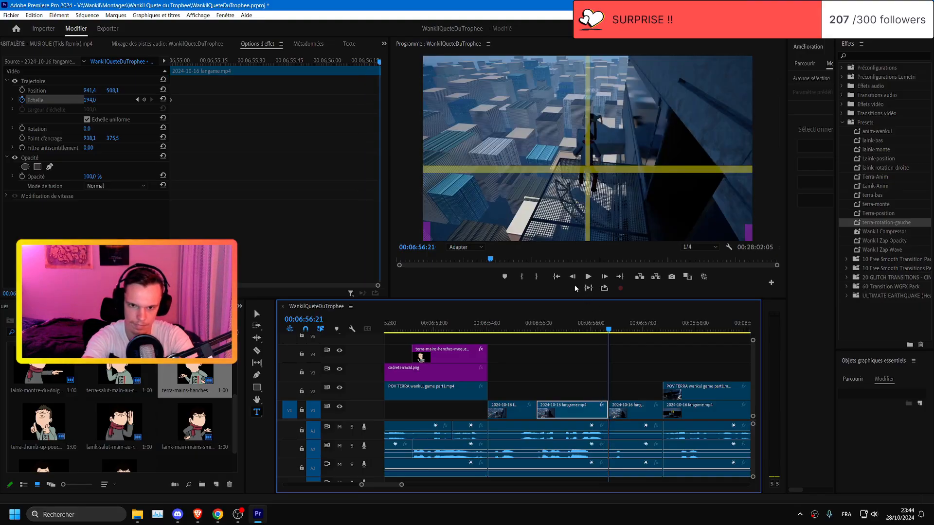
left_click(572, 276)
left_click(92, 99)
type("220")
key("Return")
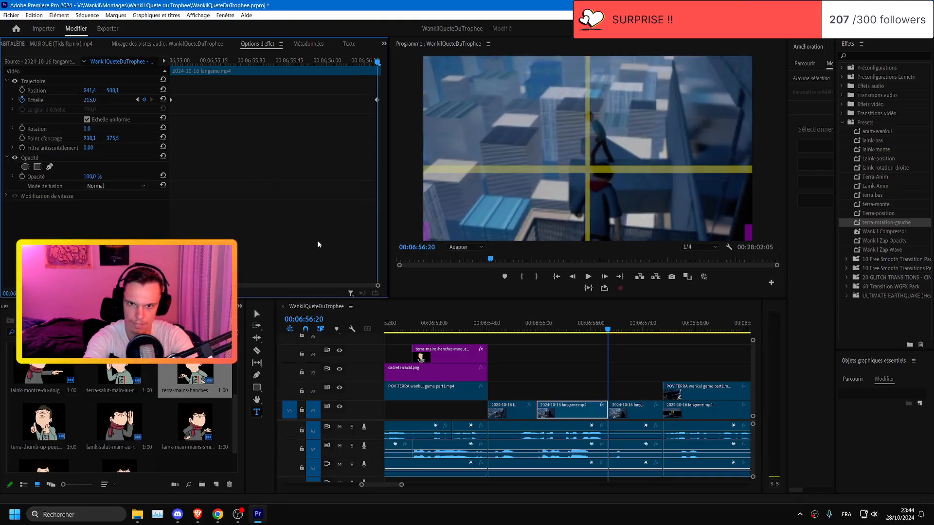
left_click(503, 322)
key("space")
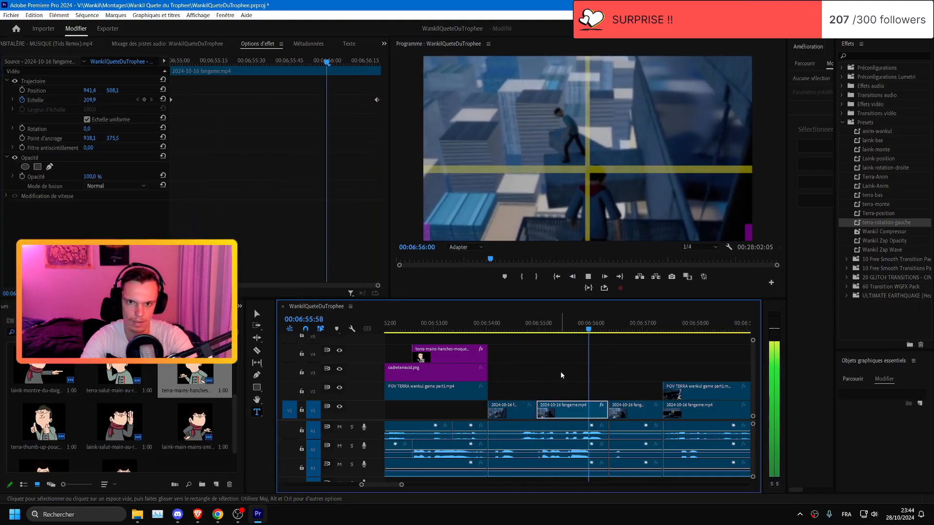
key("space")
- Trim the end of the zoomed fangame clip and its audio back to about 00:06:56:16 and ripple-delete the resulting gap
scroll(587, 375, "up", 3)
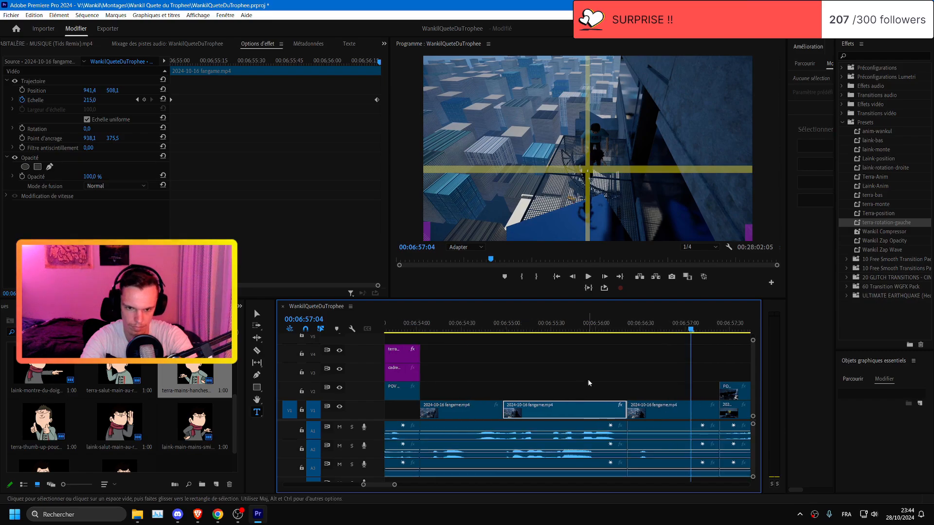
left_click_drag(588, 380, 613, 465)
left_click_drag(625, 413, 616, 414)
left_click(623, 410)
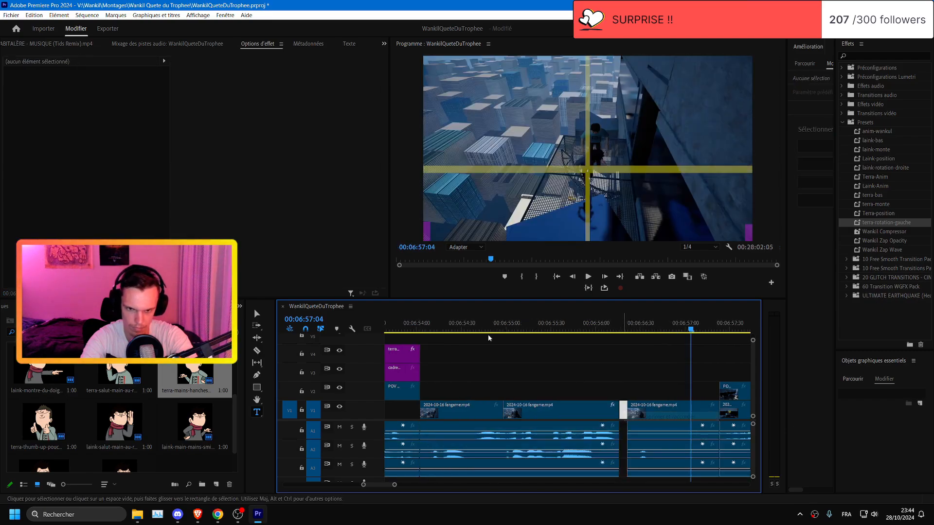
key("Delete")
- Save the project and review the edit by playing it from 00:06:54:15 and from 00:06:56:16
left_click(439, 328)
key("ctrl+s")
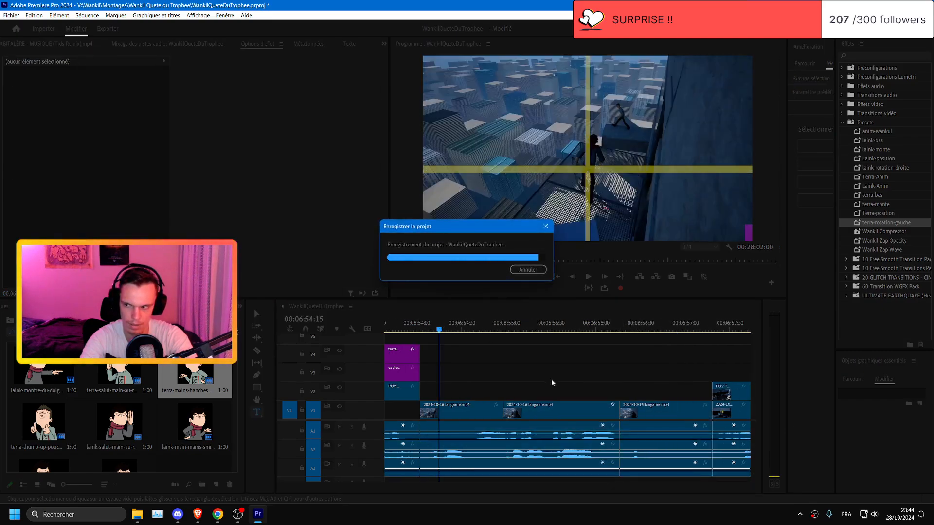
key("space")
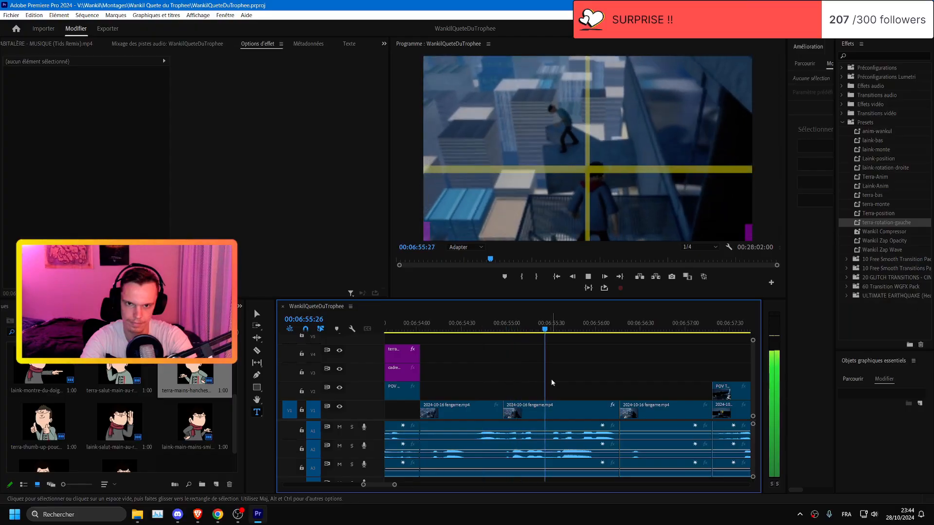
scroll(663, 413, "down", 5)
scroll(673, 416, "up", 2)
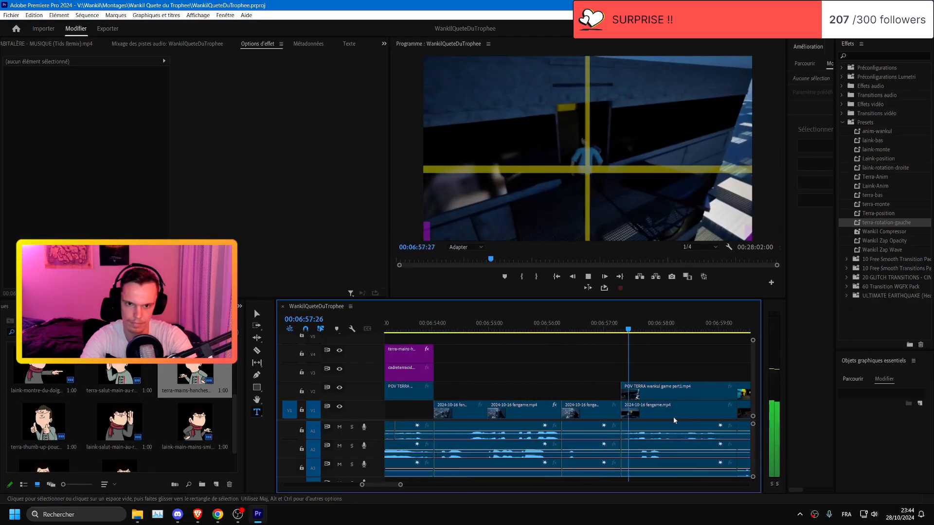
scroll(672, 416, "down", 2)
left_click(480, 331)
key("ctrl+s")
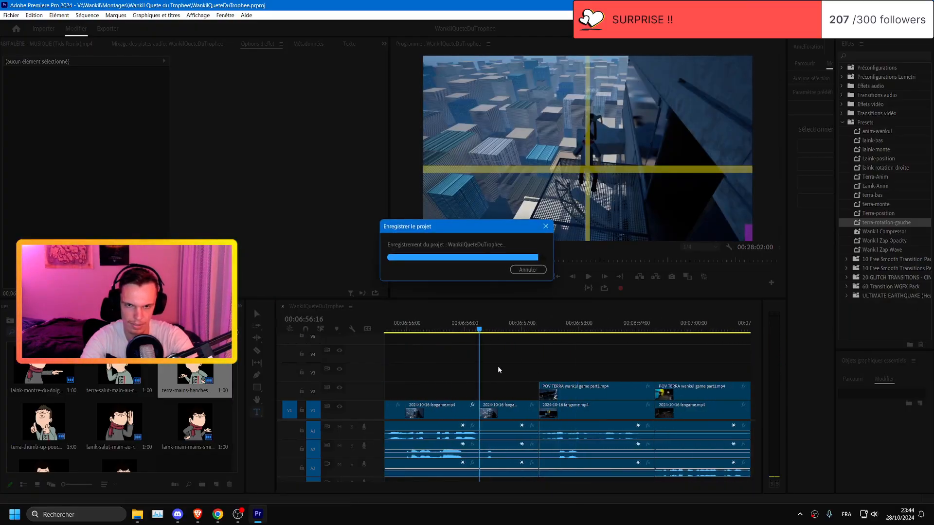
key("space")
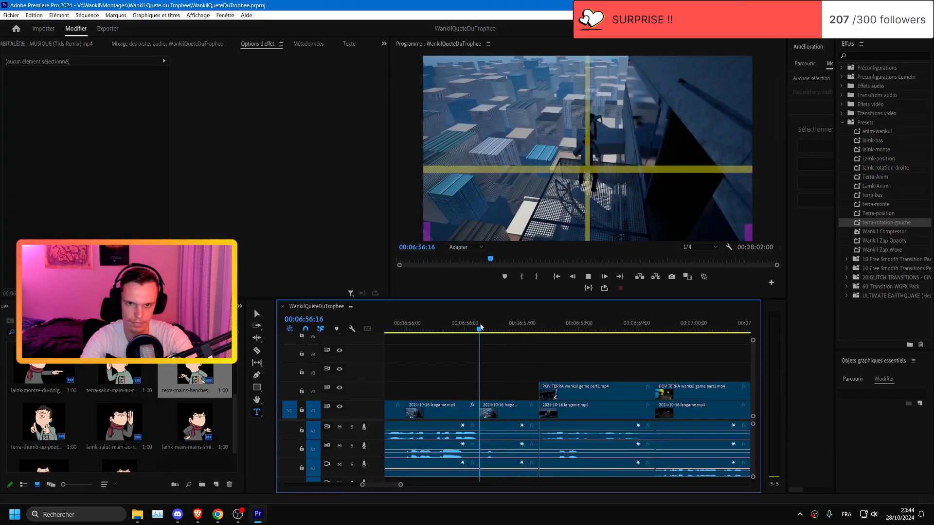
left_click(479, 327)
key("space")
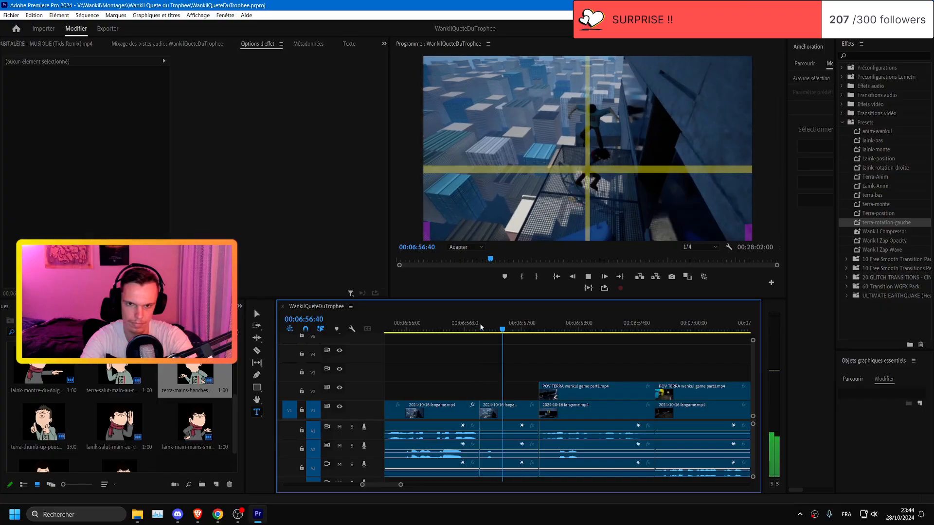
- Delete the V2 POV TERRA clip between about 00:06:57:18 and 00:06:59:19, and play back the section
scroll(588, 380, "down", 2)
left_click(564, 391)
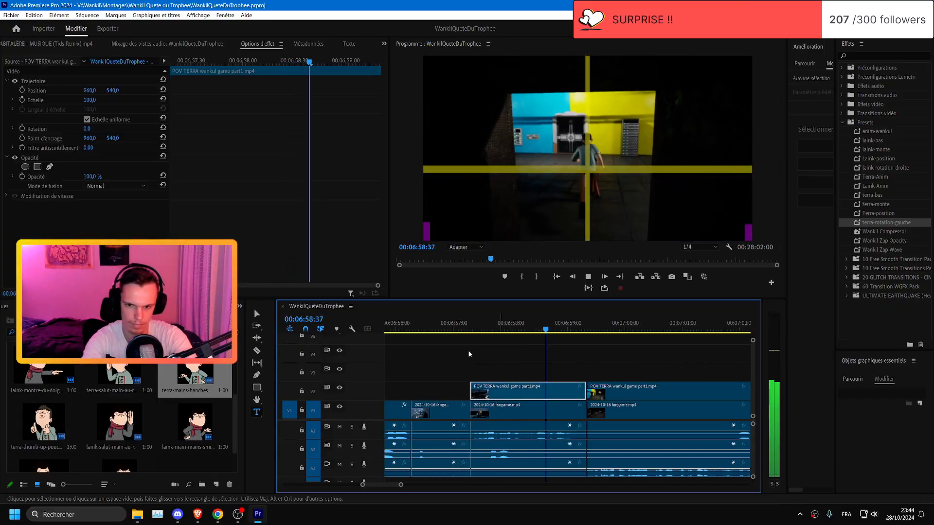
key("Delete")
left_click(412, 326)
scroll(533, 381, "up", 2)
scroll(642, 421, "up", 2)
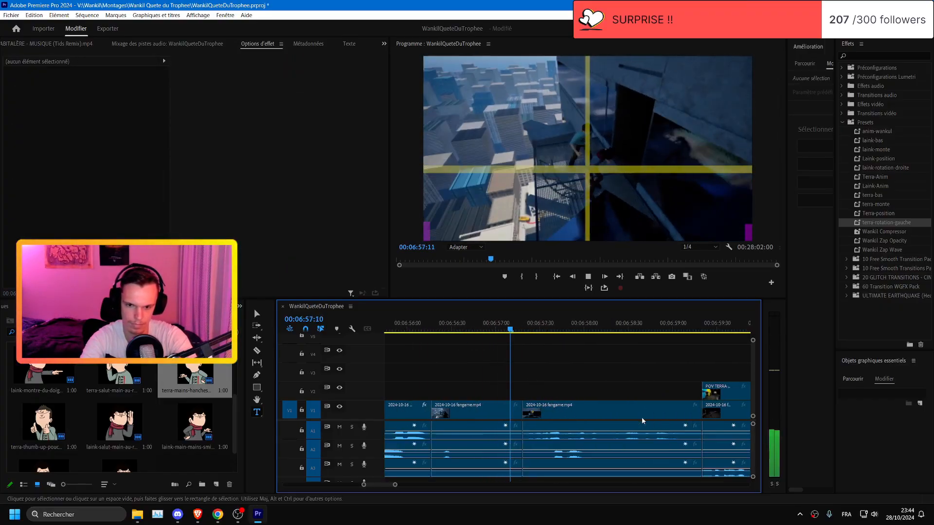
- Trim the preceding fangame clip's end by six frames to 00:06:57:12 and ripple-delete the gap after it
scroll(642, 421, "down", 1)
scroll(438, 433, "down", 1)
left_click_drag(452, 409, 444, 409)
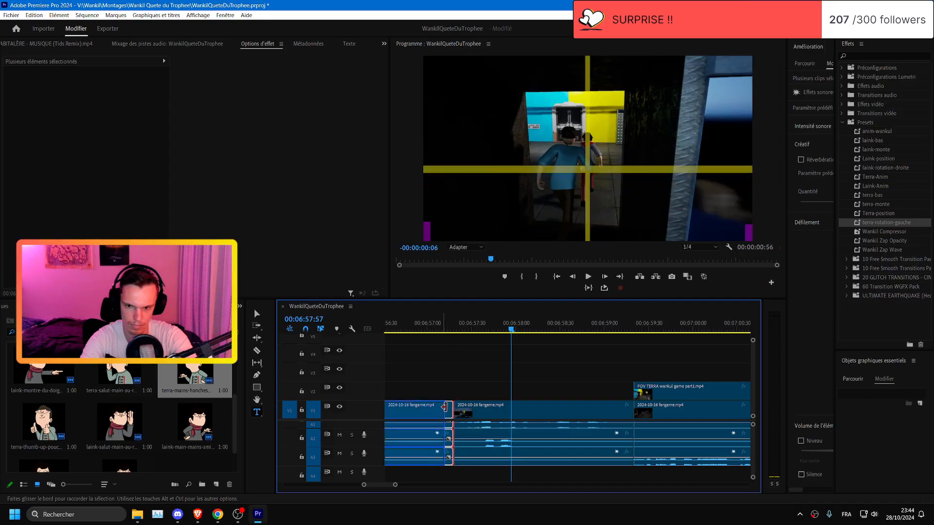
left_click(449, 407)
key("Delete")
key("Up")
scroll(608, 444, "up", 3)
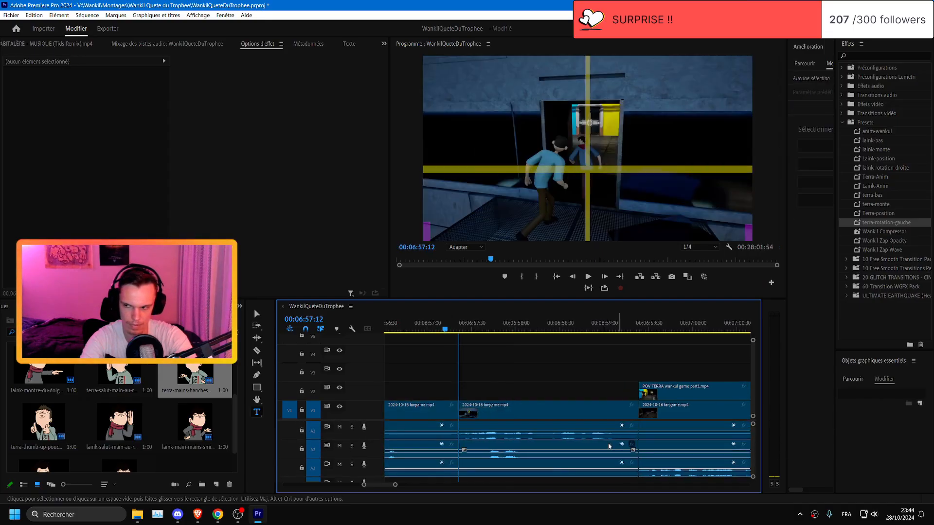
- Play back the edit across the tightened cut at 00:06:57:12
left_click(403, 325)
key("space")
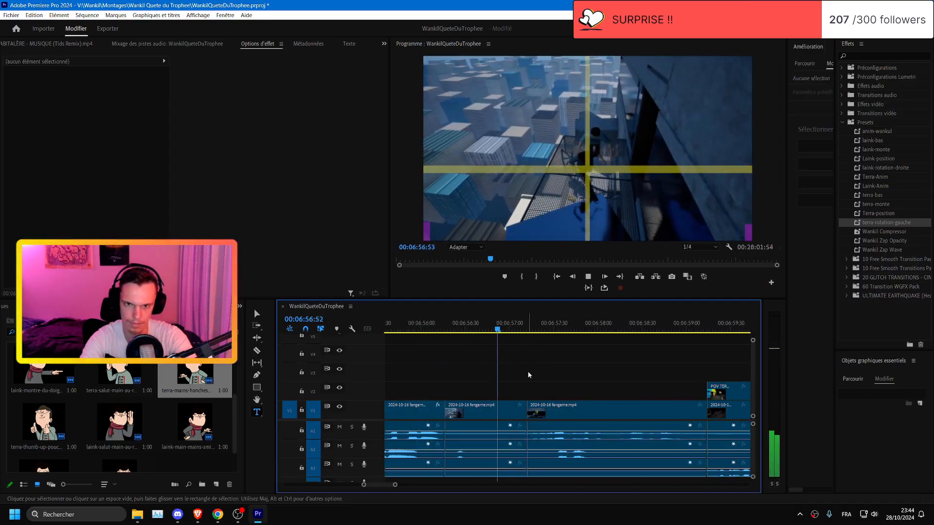
scroll(625, 393, "down", 1)
scroll(574, 369, "down", 1)
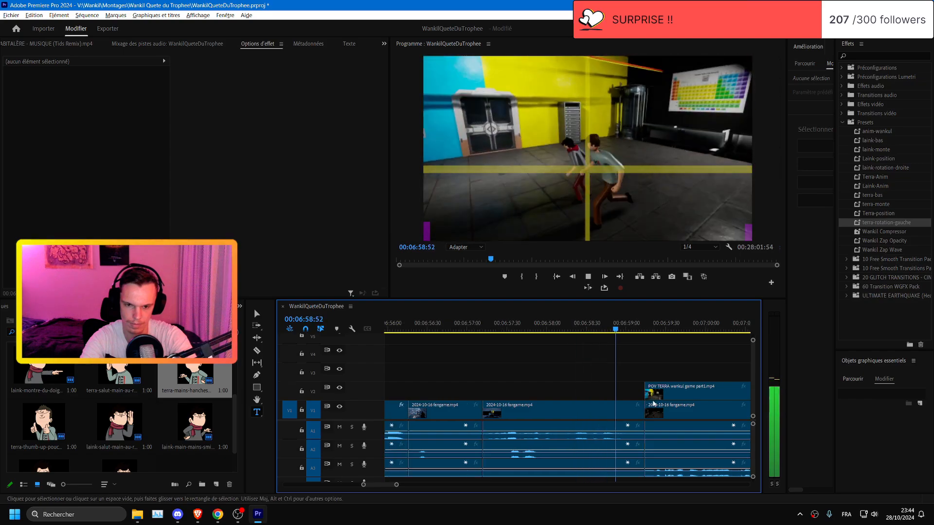
left_click(489, 325)
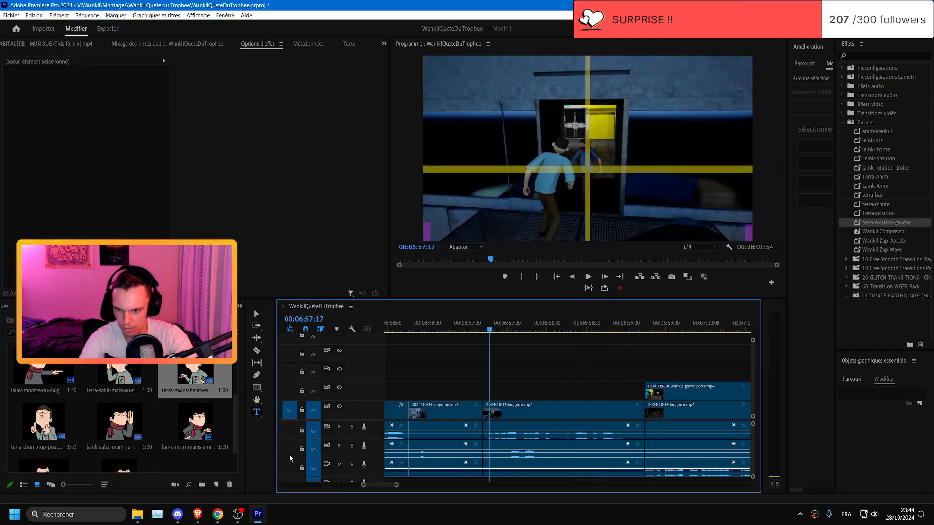
- Display the audio track mixer, play back from 00:06:57:17 to check the levels, and save with the playhead at 00:06:57:12
left_click(198, 514)
left_click(270, 384)
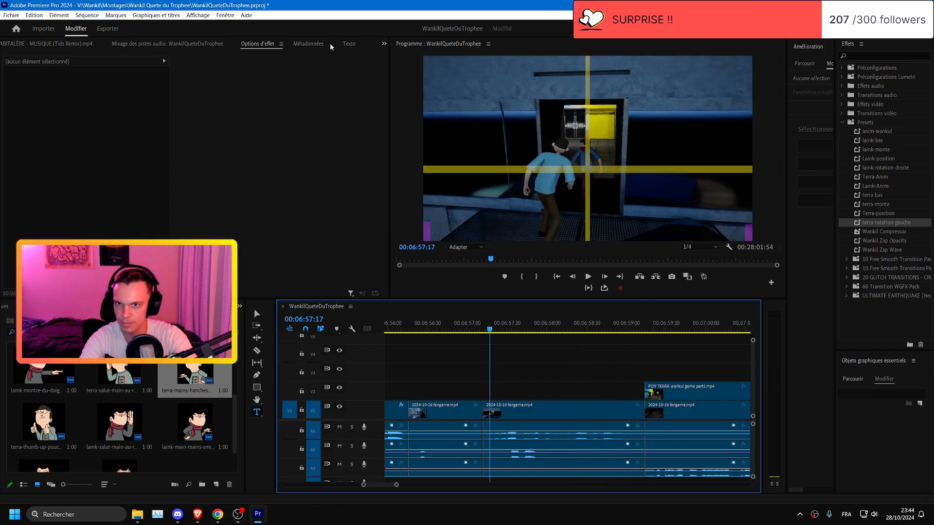
left_click(211, 46)
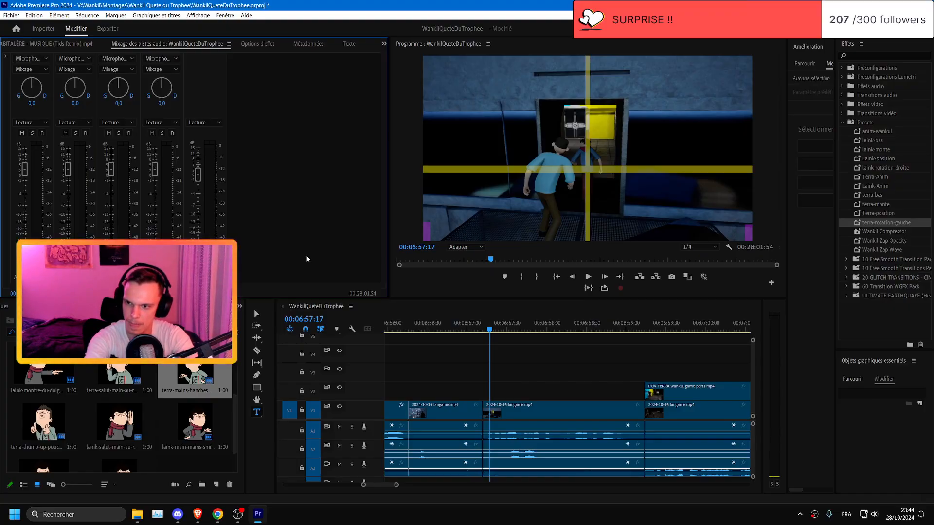
left_click(477, 346)
key("space")
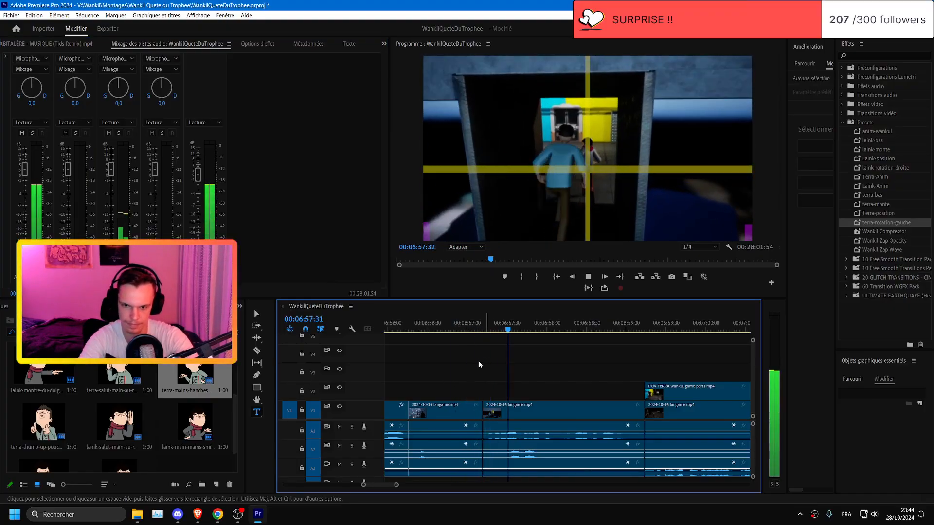
left_click(483, 326)
key("ctrl+s")
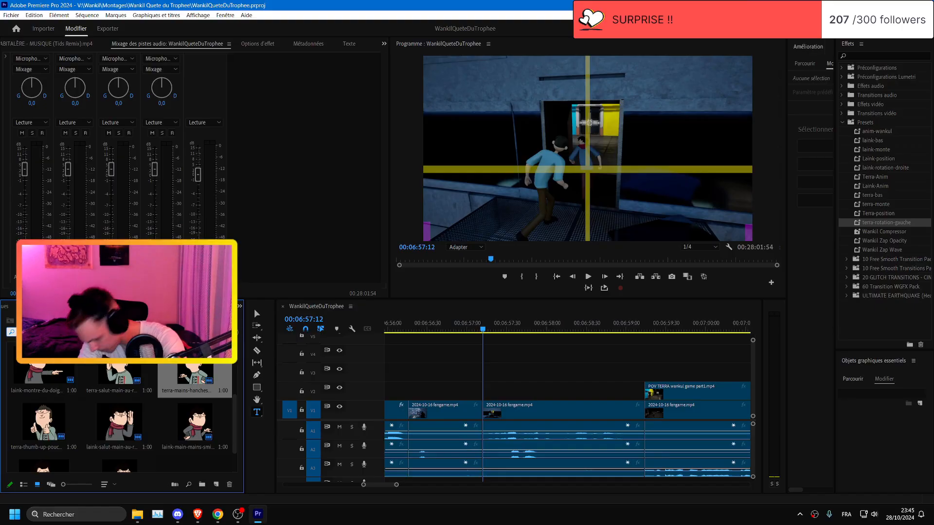
- Search the project media for "imp" and "imo"
type("imp")
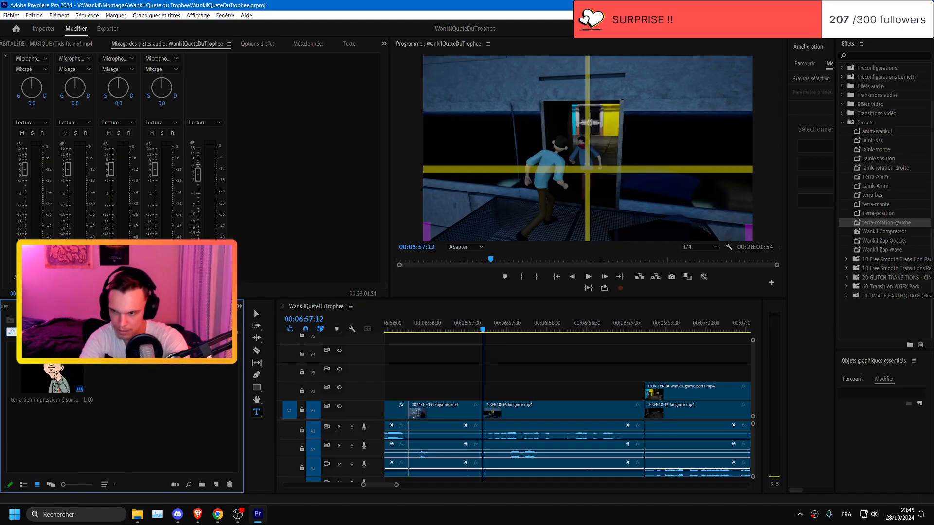
key("BackSpace")
type("o")
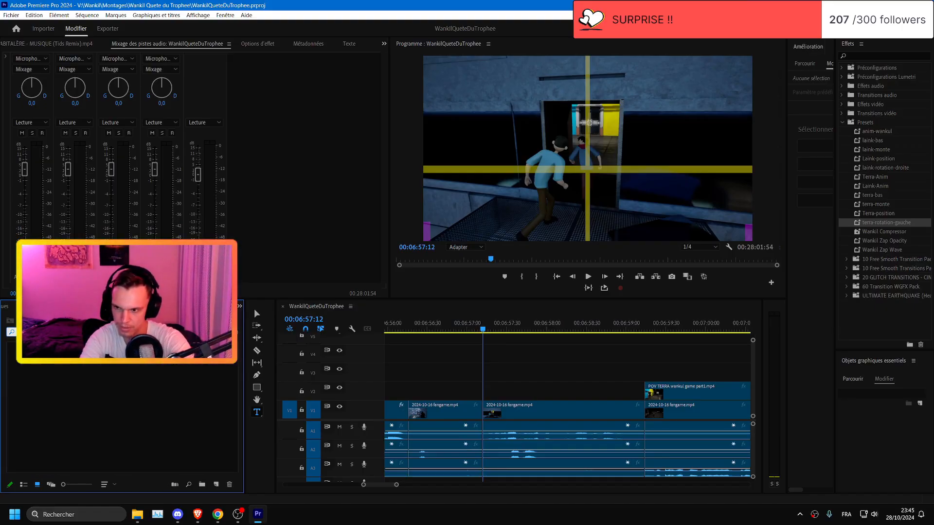
key("BackSpace")
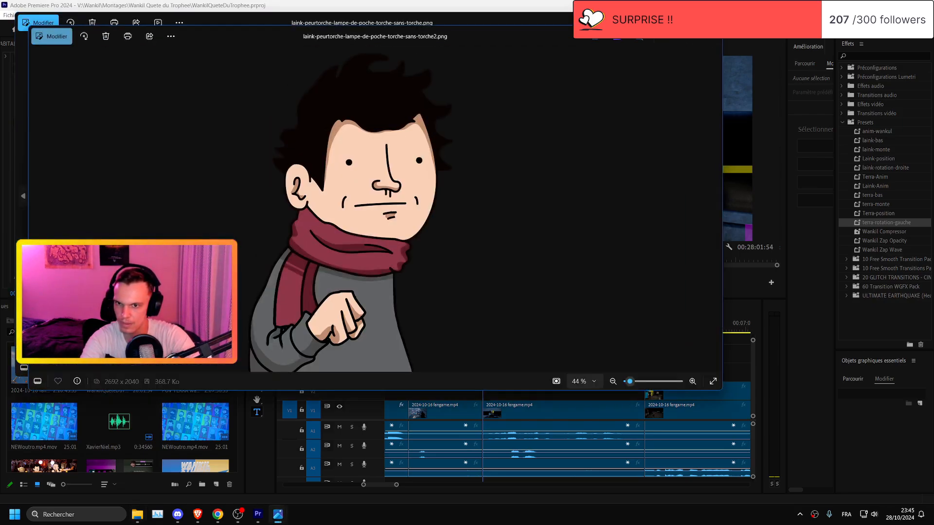
- Close the image previews and place laink-peurtorche-lampe-de-poche-torche-sans-torche2.png on V2 at 00:06:57:12
left_click(697, 22)
left_click(711, 35)
left_click_drag(0, 199, 485, 389)
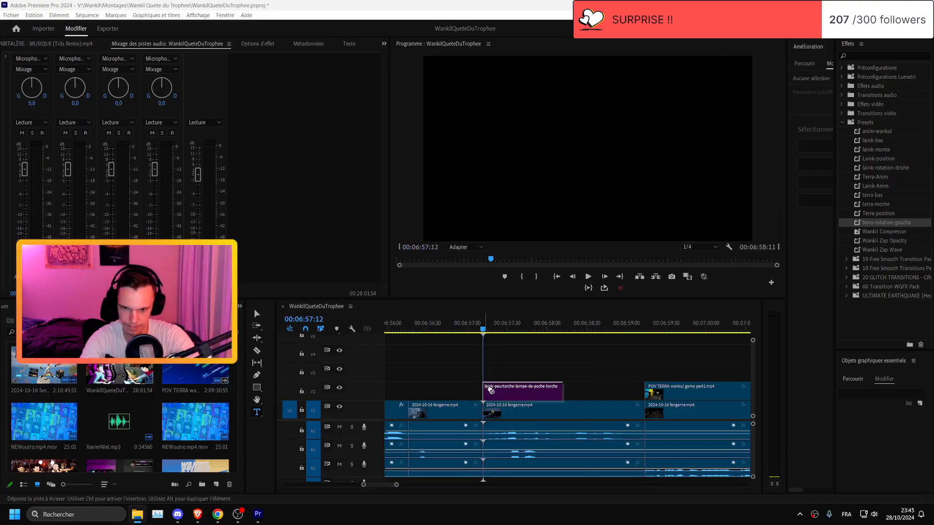
left_click_drag(563, 388, 562, 388)
left_click(574, 387)
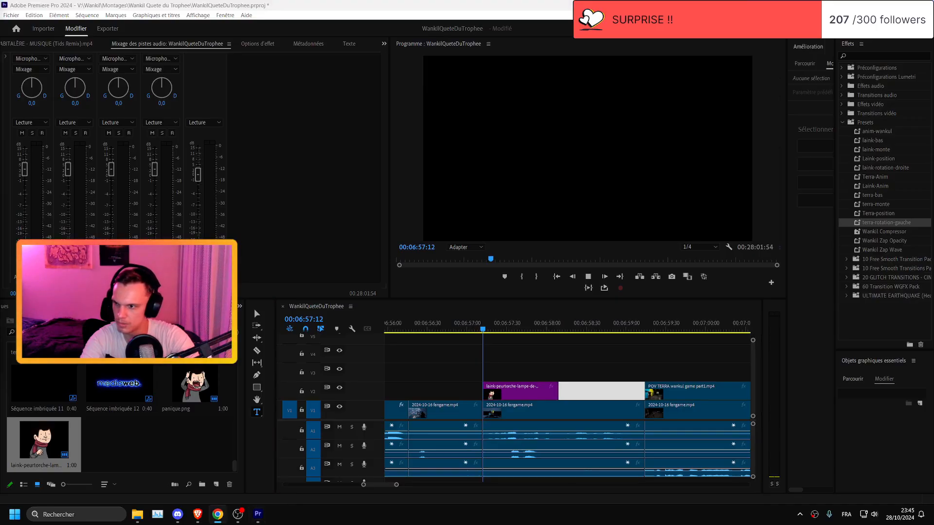
- Extend the Laink image on V2 to end at 00:06:58:11 and place a duplicate directly after it
left_click(563, 361)
scroll(567, 365, "up", 5)
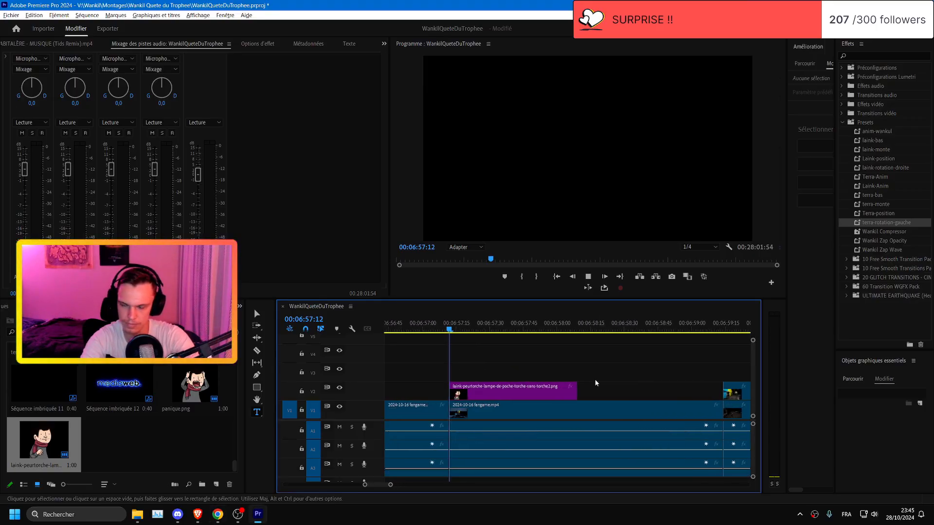
scroll(607, 381, "down", 1)
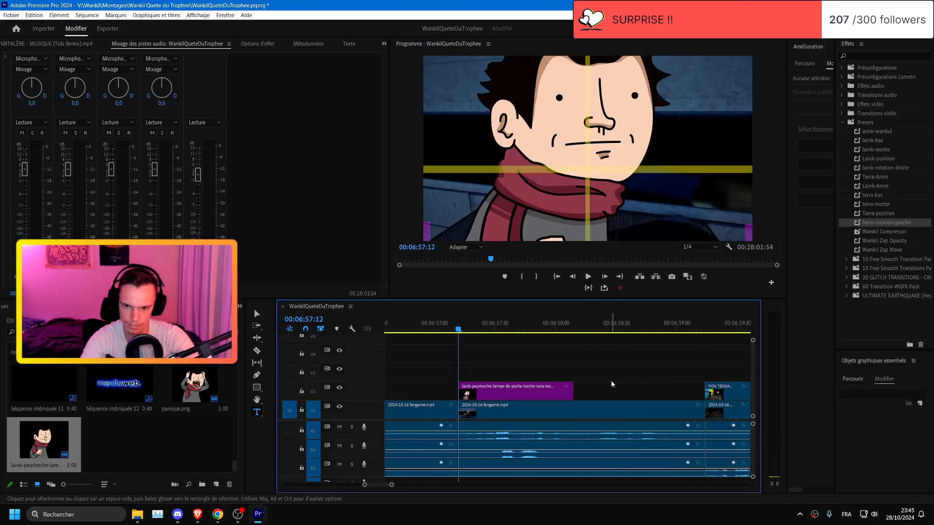
scroll(611, 380, "right", 1)
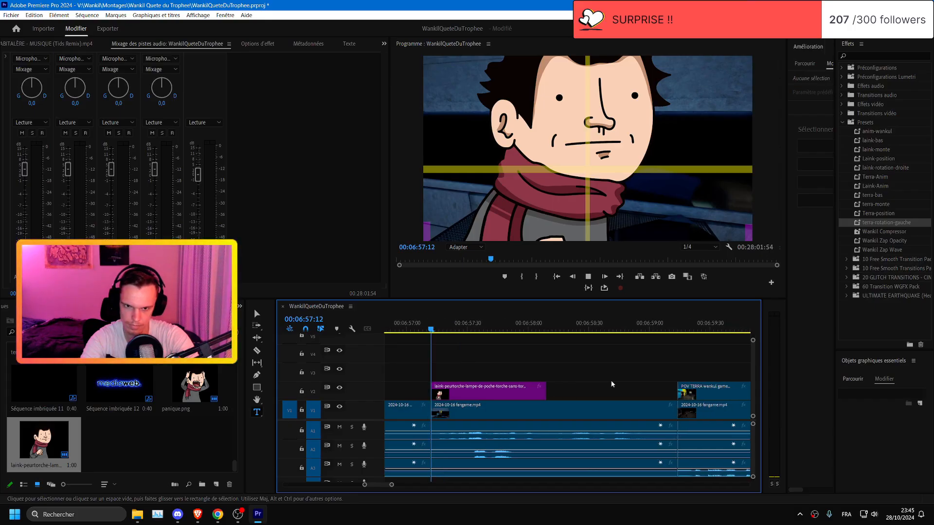
key("space")
left_click(531, 323)
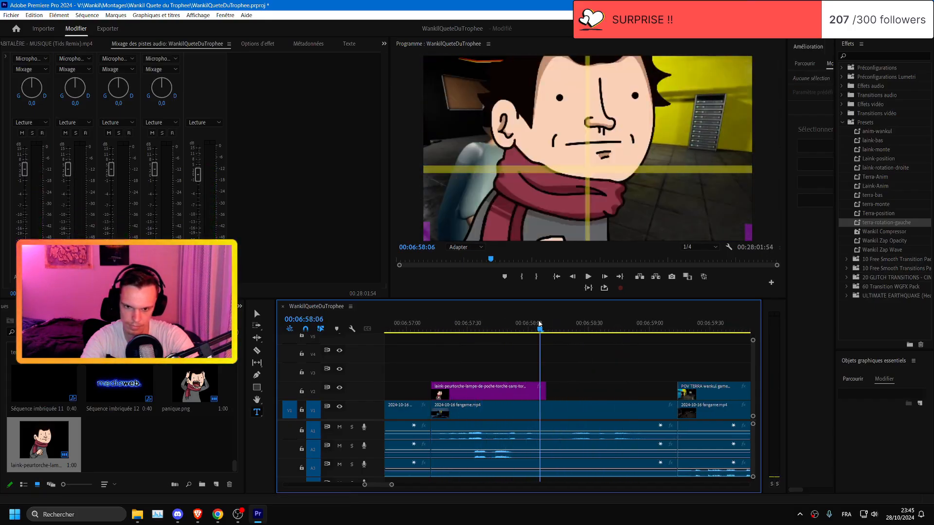
mouse_move(536, 320)
left_mouse_down()
mouse_move(555, 330)
mouse_move(547, 332)
left_mouse_up()
left_click(605, 277)
left_click(605, 276)
left_click_drag(482, 391, 586, 392)
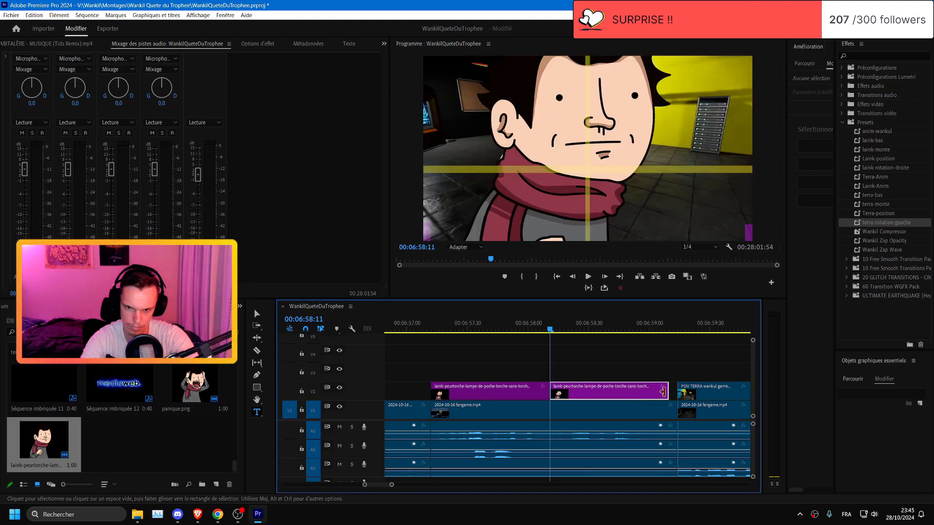
- Extend the second Laink image on V2 to end at 00:06:59:14 and return the playhead to 00:06:57:12
left_click_drag(669, 391, 677, 391)
left_click(442, 327)
key("Up")
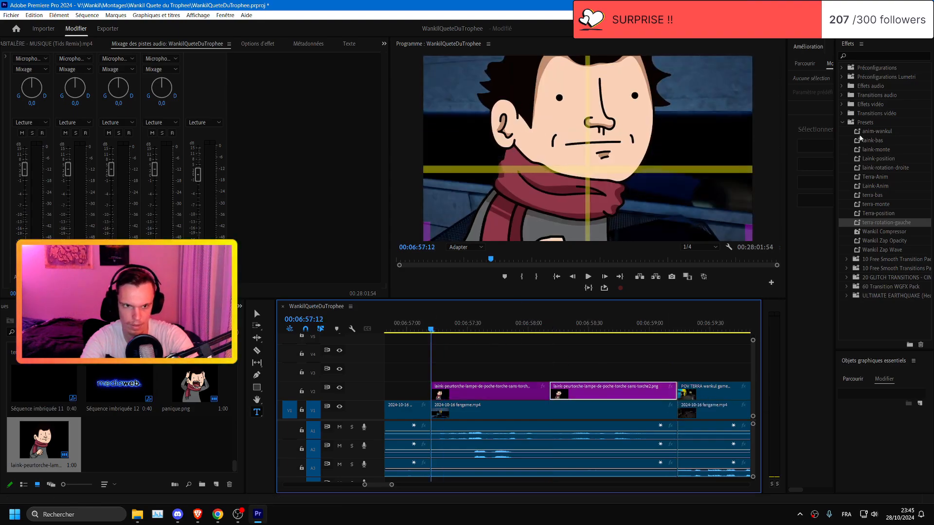
- Apply the anim-wankul and laink-rotation-droite presets to the two Laink images on V2
left_click(841, 104)
scroll(865, 237, "down", 5)
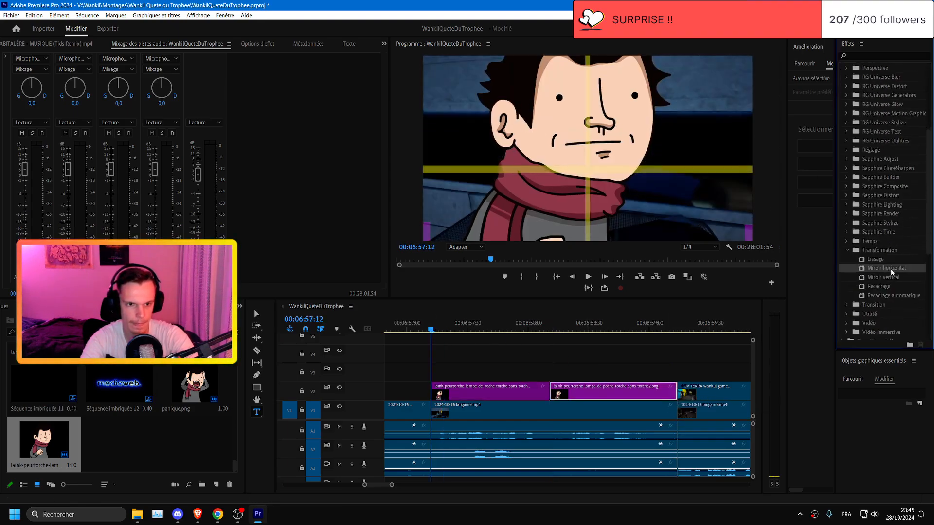
scroll(880, 131, "down", 5)
left_click_drag(872, 231, 636, 400)
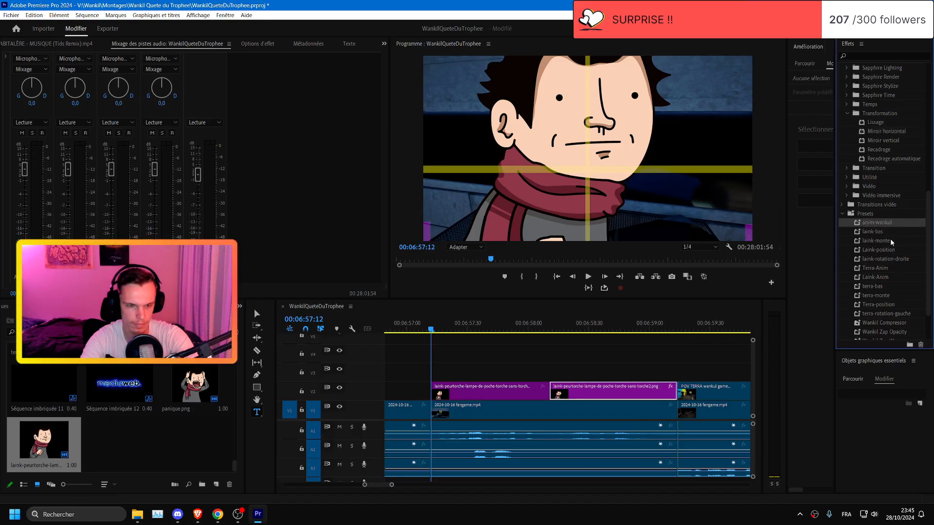
left_click(899, 261)
left_click(558, 360)
- Save the project and play back the sequence from the Laink images through 00:07:03
key("space")
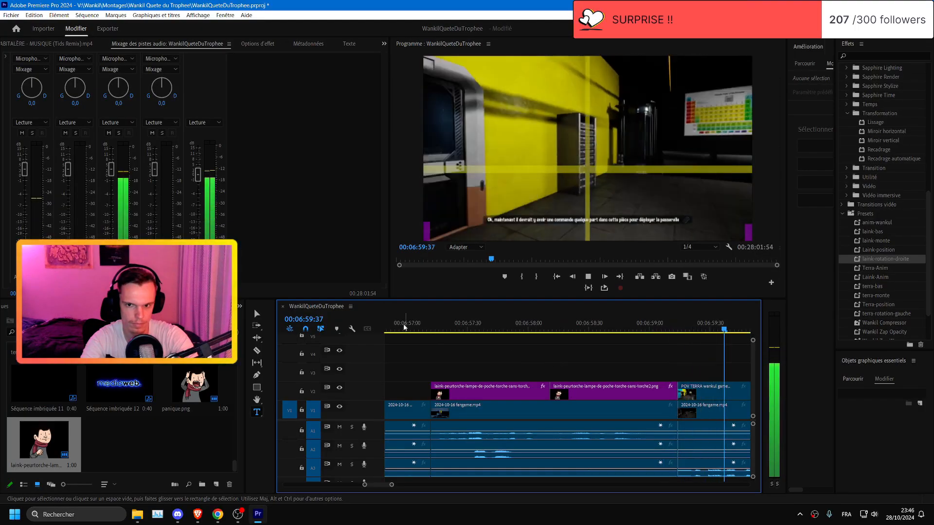
key("ctrl+s")
key("space")
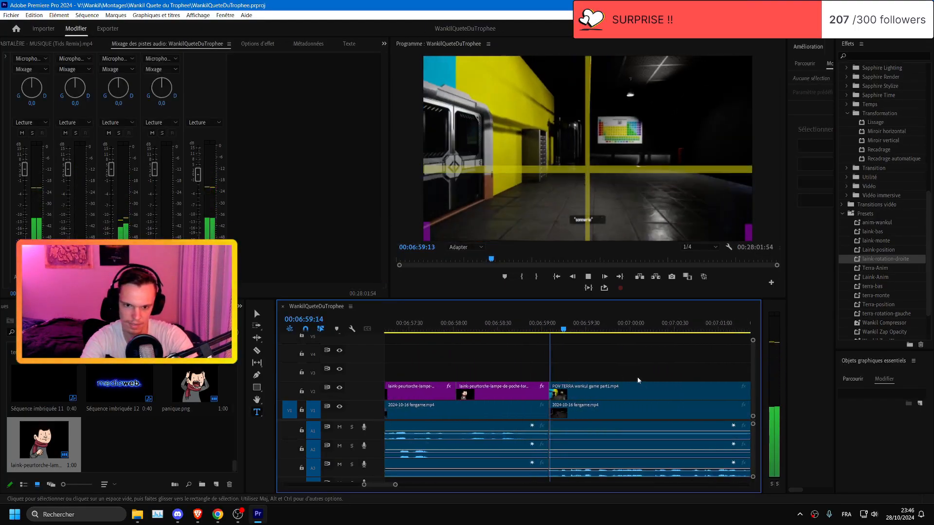
key("space")
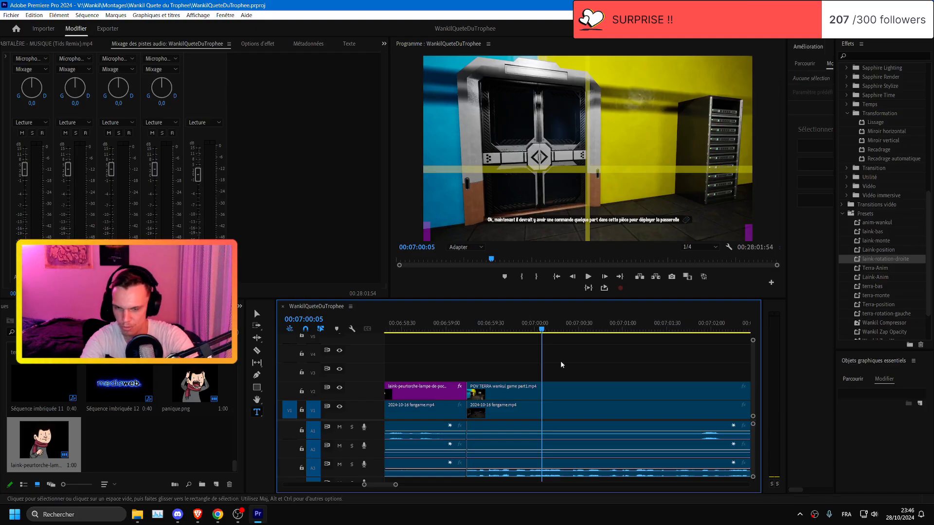
key("space")
key("minus")
key("space")
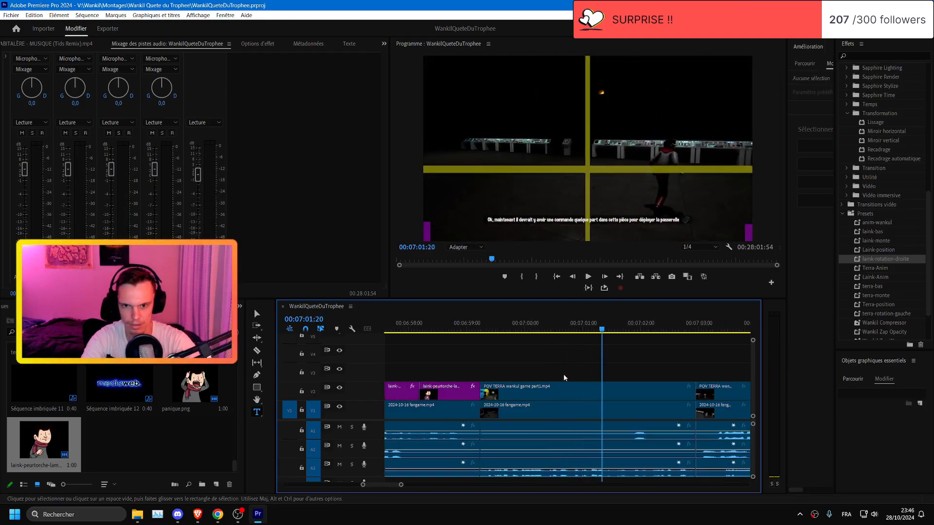
scroll(557, 375, "down", 2)
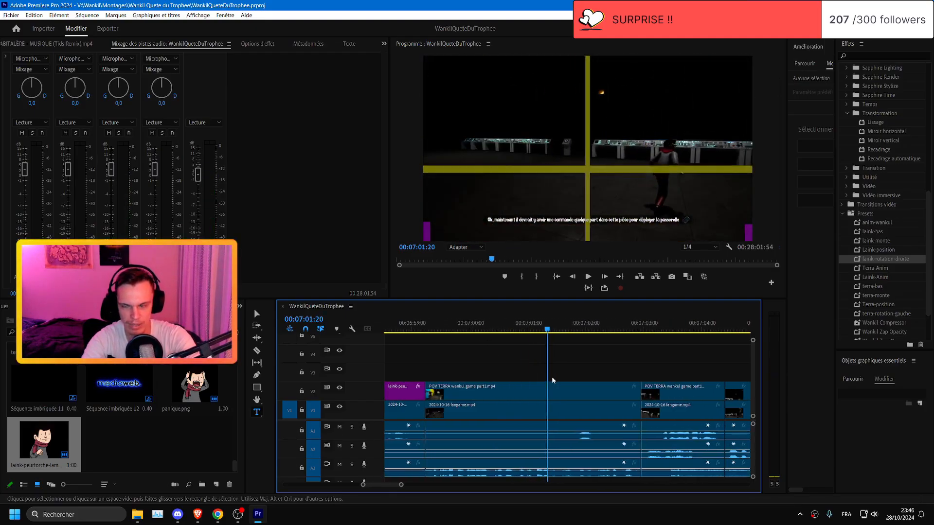
key("space")
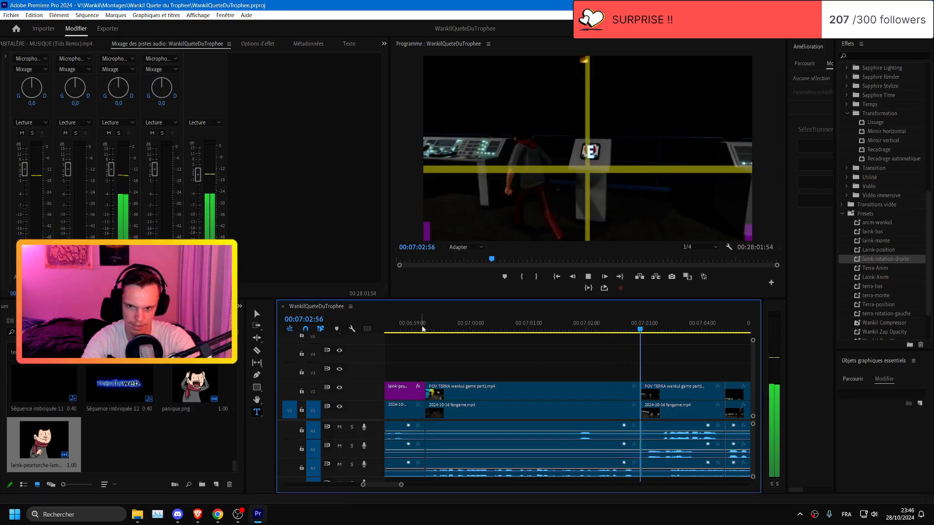
left_click(407, 329)
scroll(526, 339, "up", 2)
key("space")
- Delete the POV TERRA clip on V2 directly after the Laink images and play back the cut
left_click(550, 387)
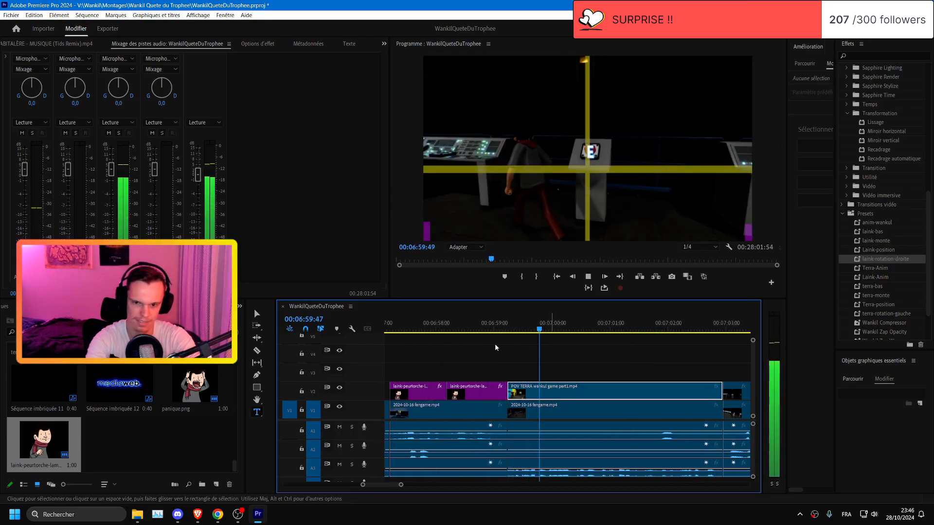
key("Delete")
left_click(476, 329)
key("space")
key("space")
left_click(197, 514)
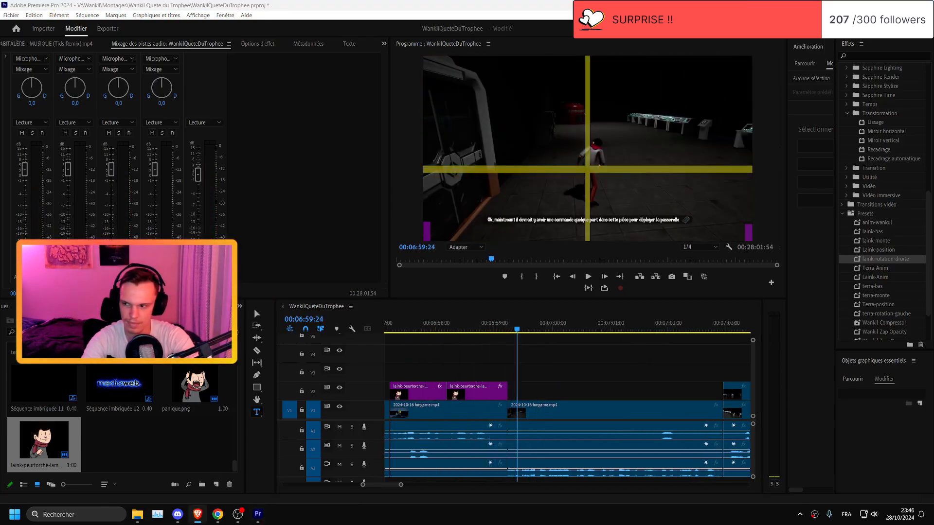
key("alt+Tab")
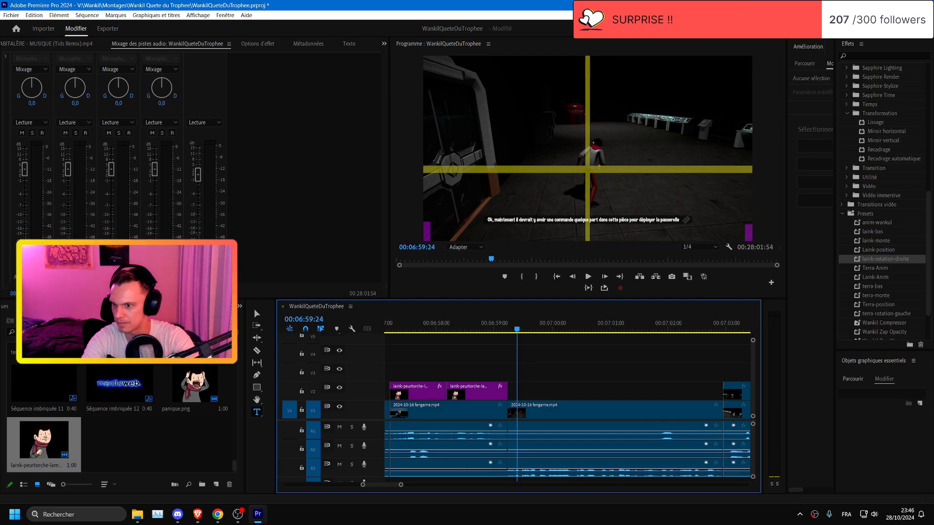
key("alt+Tab")
left_click(518, 375)
- Save the project, play the shot following the Laink images through 00:07:03, and place the playhead at 00:06:59:14
key("ctrl+s")
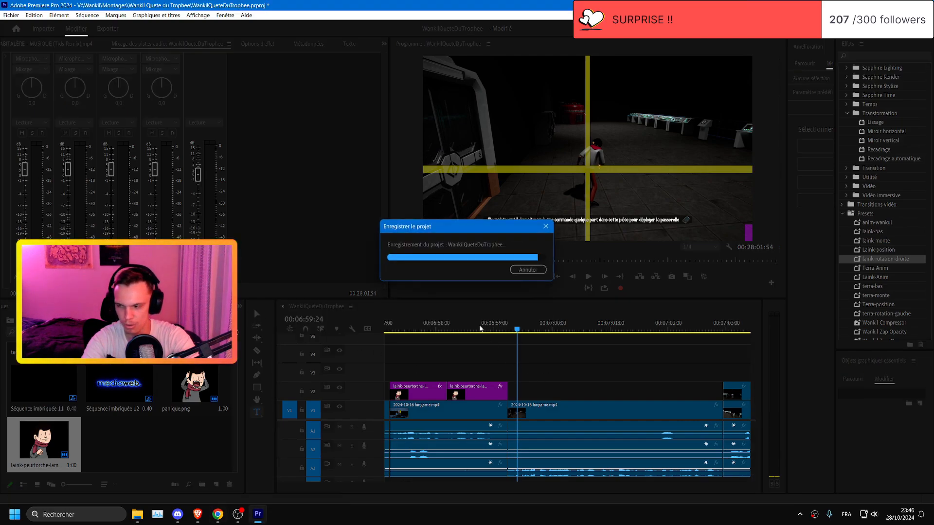
left_click(478, 326)
key("space")
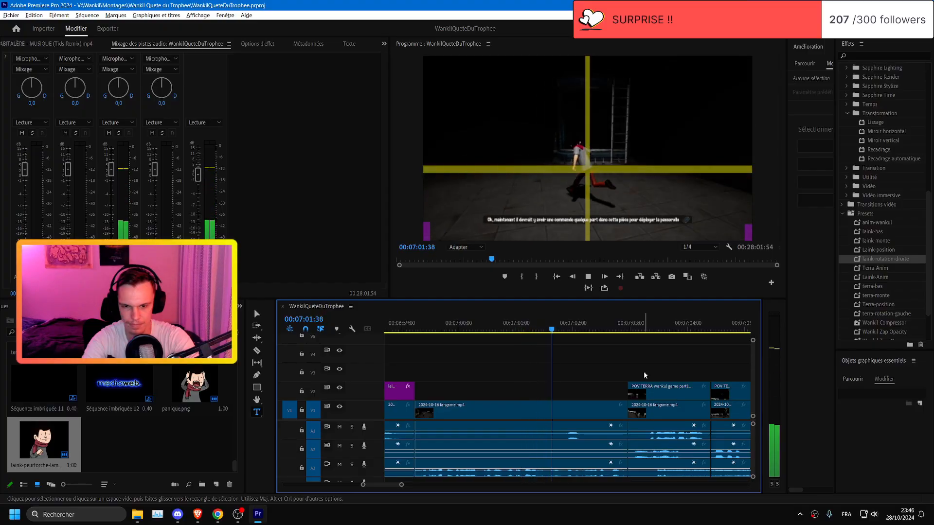
key("minus")
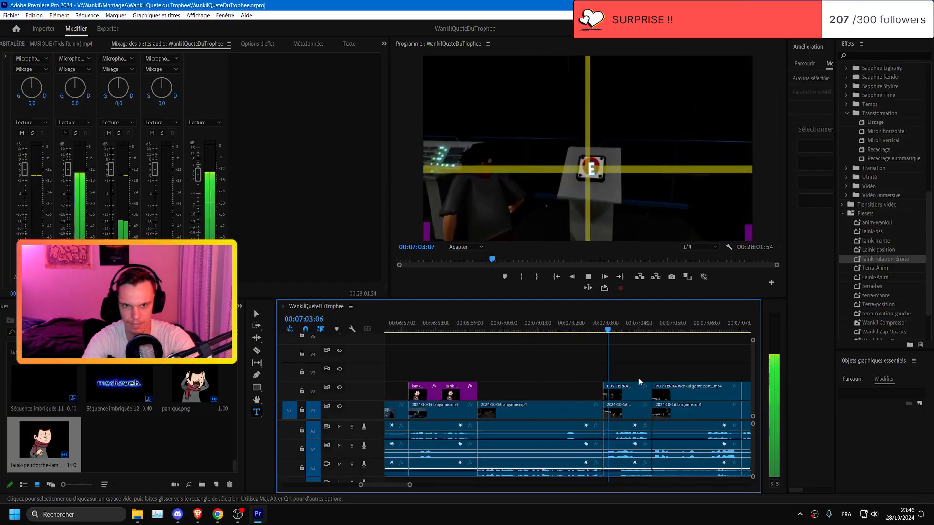
left_click(477, 328)
key("ctrl+s")
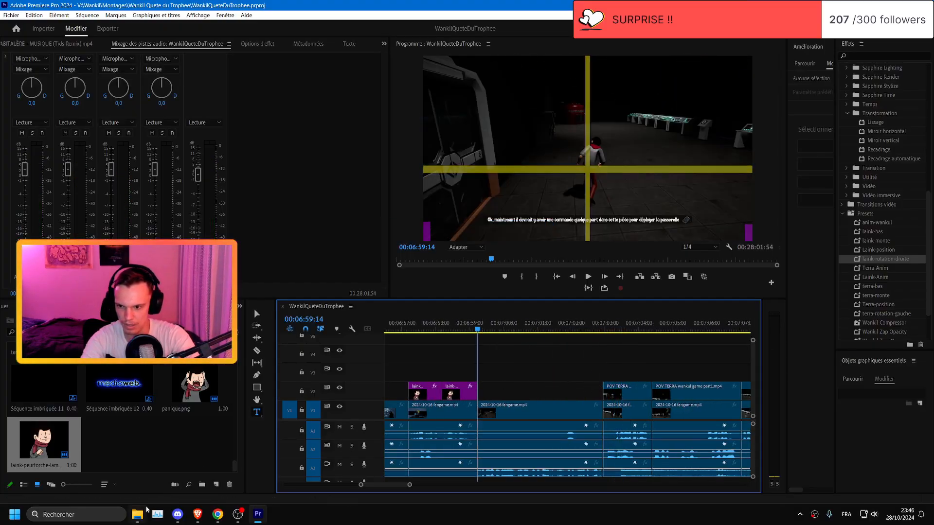
- Search the project media for "souris" and place SourisFeroce.png on V2 from 00:06:59:14 up to the next POV TERRA clip
left_click(48, 332)
type("t")
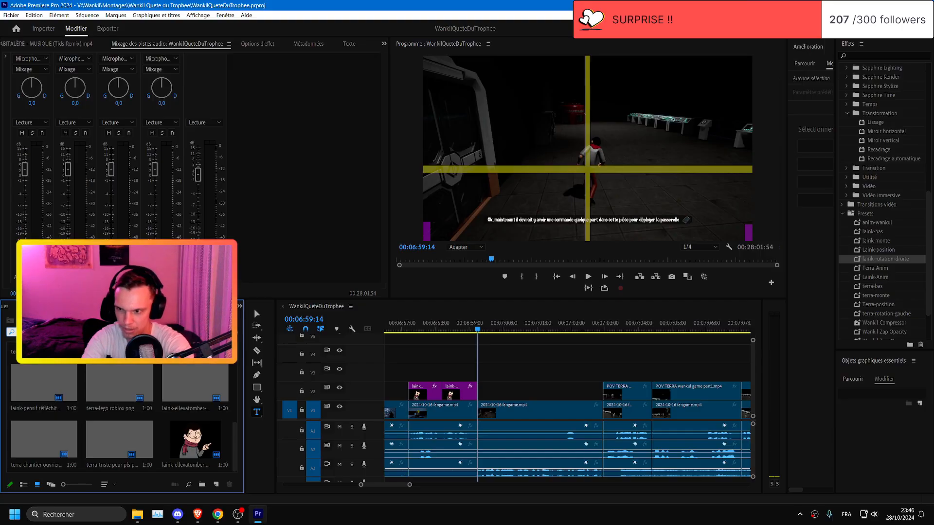
type("souris")
left_click_drag(52, 376, 638, 392)
scroll(508, 389, "up", 1)
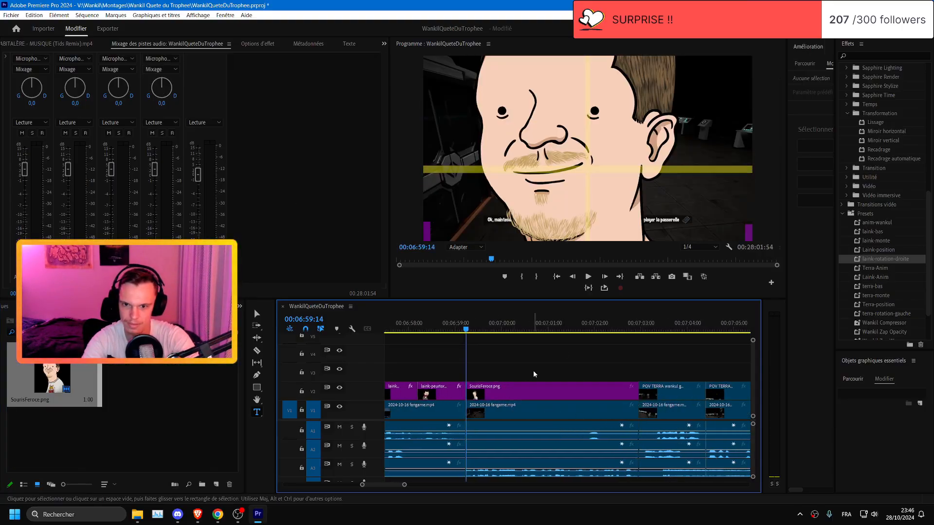
- Set the SourisFeroce.png scale to 25 and its vertical position to 597
left_click(264, 44)
left_click(117, 81)
left_click_drag(92, 100, 55, 100)
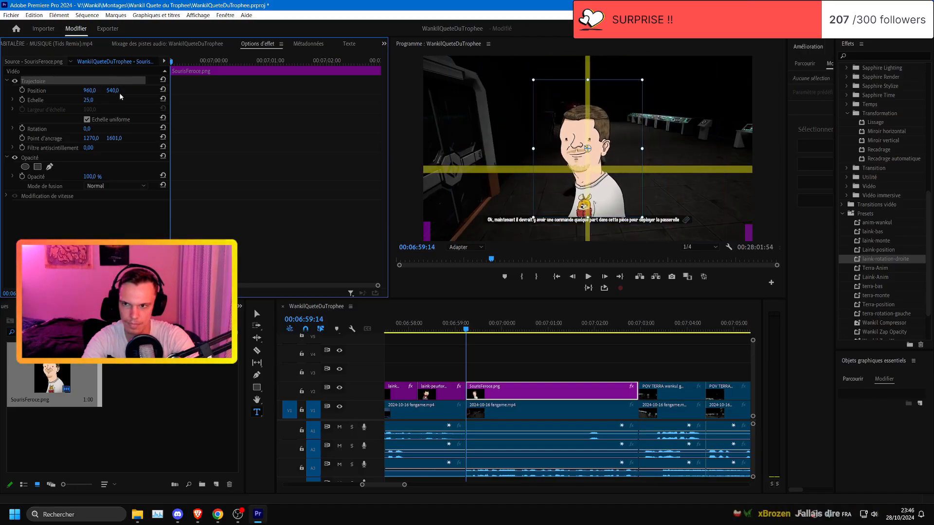
left_click_drag(116, 90, 184, 91)
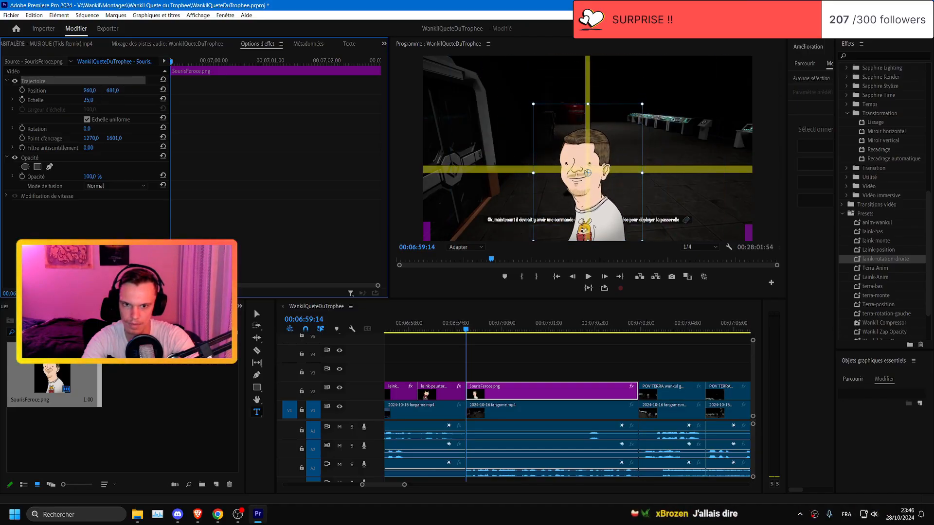
left_click_drag(115, 91, 77, 90)
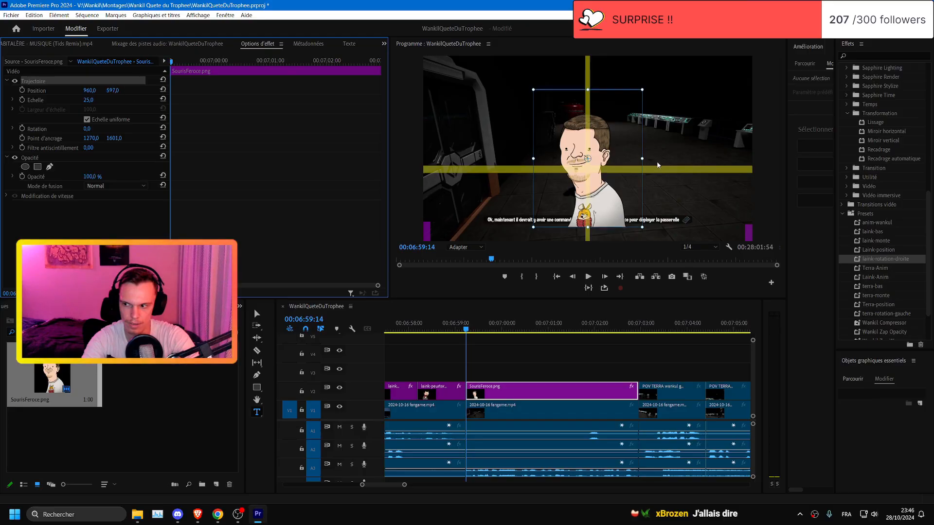
- Move the SourisFeroce.png anchor point to 1440,2 / 3149,9 near the image's lower edge and reduce its scale to 15
left_click(592, 208)
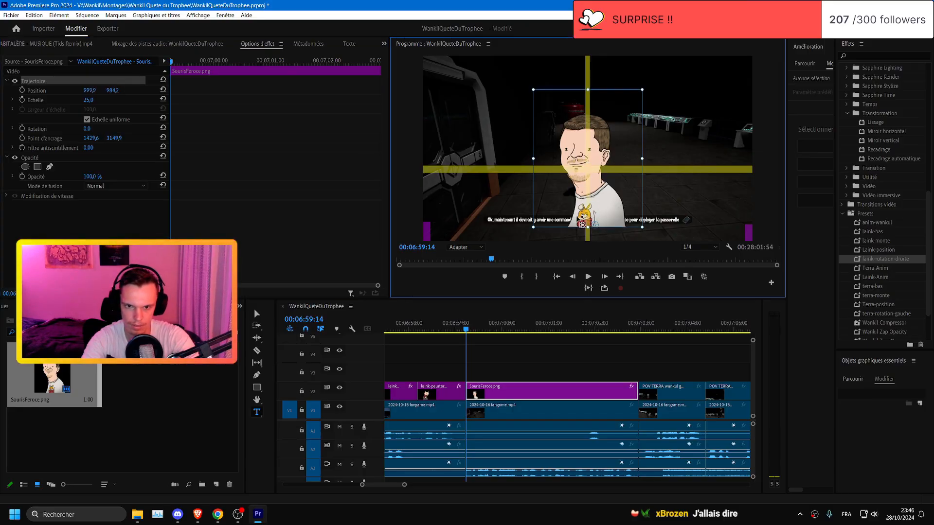
left_click_drag(112, 90, 154, 90)
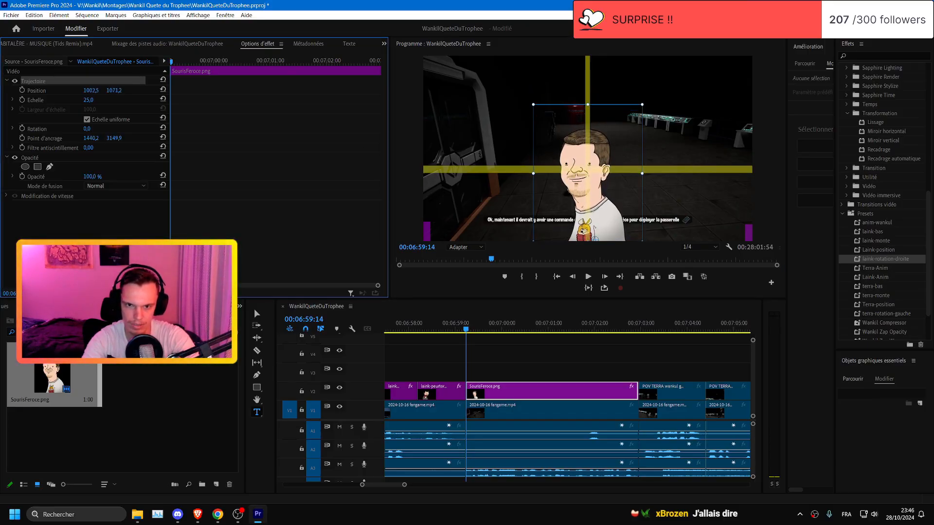
mouse_move(77, 99)
left_mouse_down()
mouse_move(111, 90)
mouse_move(69, 91)
left_mouse_up()
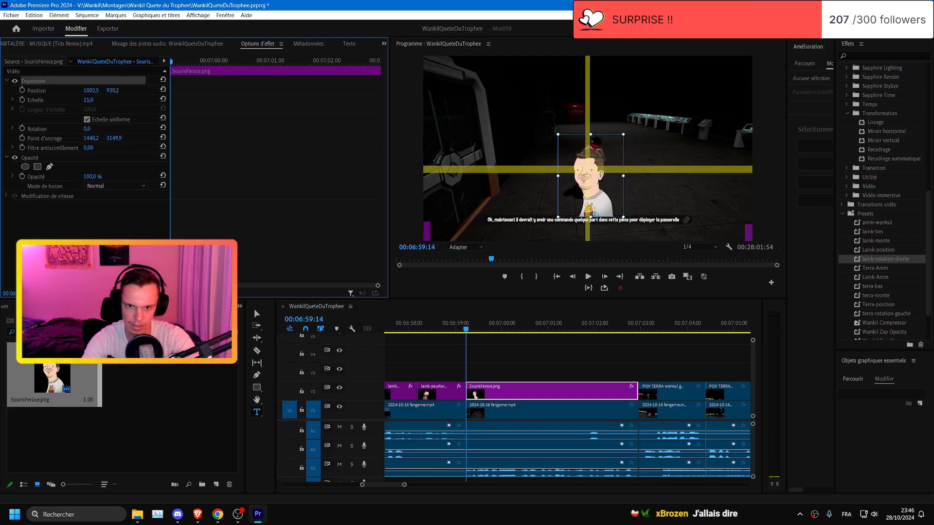
- Position SourisFeroce.png at 959,5 / 923,2 just above the subtitle and fit the preview to the monitor
scroll(608, 204, "up", 8)
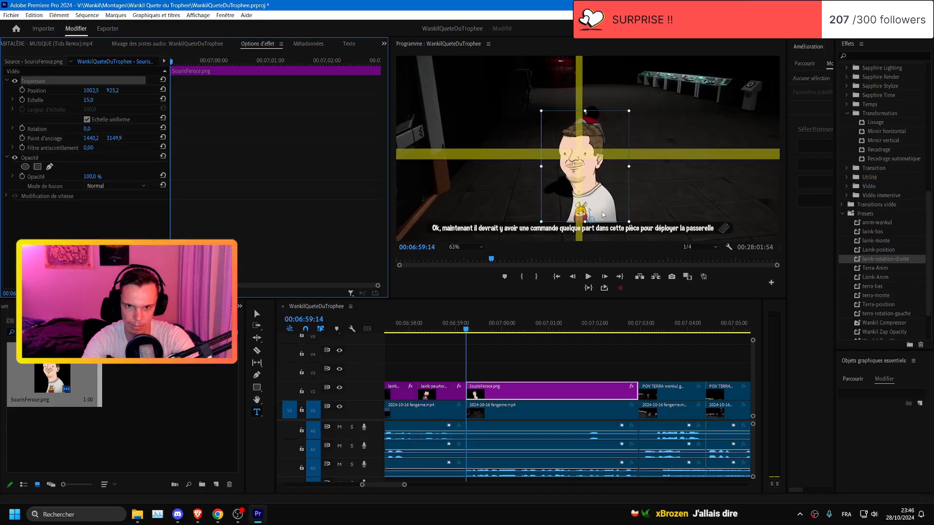
left_click_drag(595, 166, 594, 184)
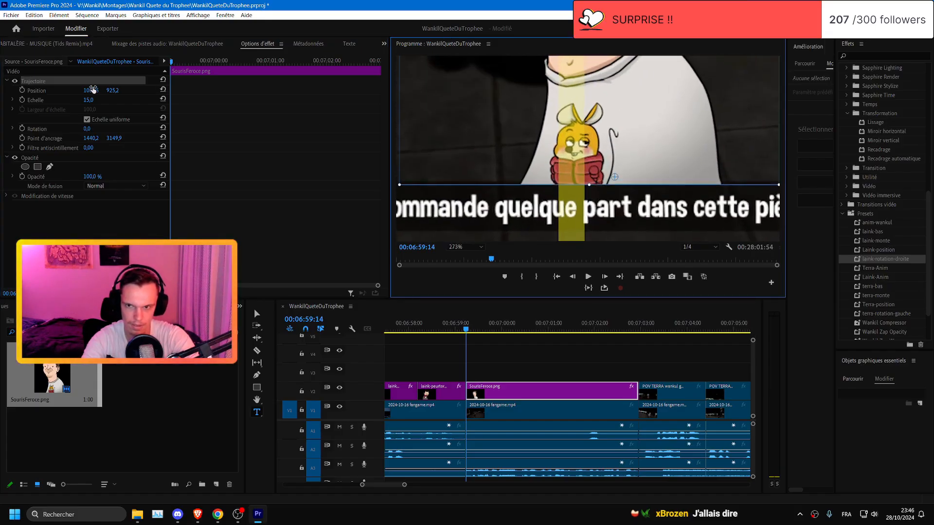
left_click_drag(113, 90, 57, 91)
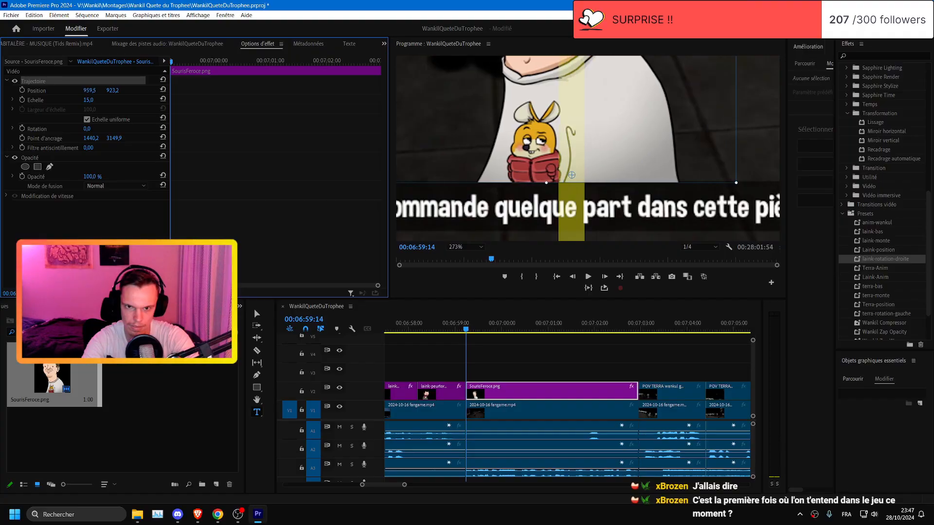
left_click(481, 247)
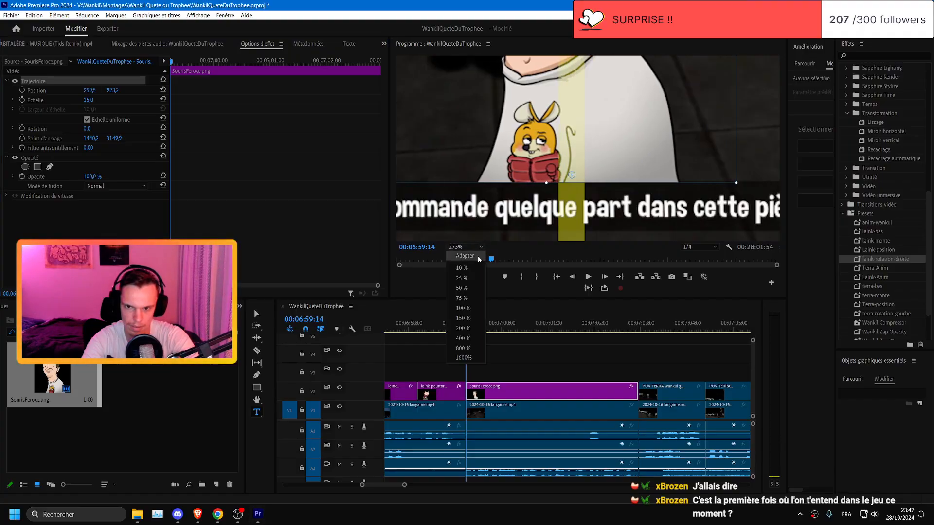
left_click(462, 265)
- Replay the SourisFeroce.png section from around 00:06:59:14 to check the image over the footage, ending with the playhead at 00:06:59:14
left_click(454, 332)
key("space")
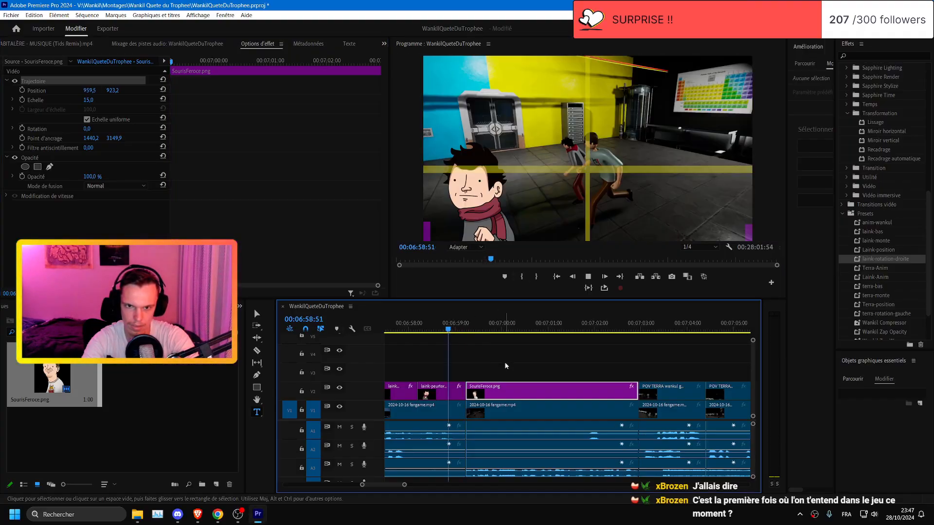
key("=")
key("minus")
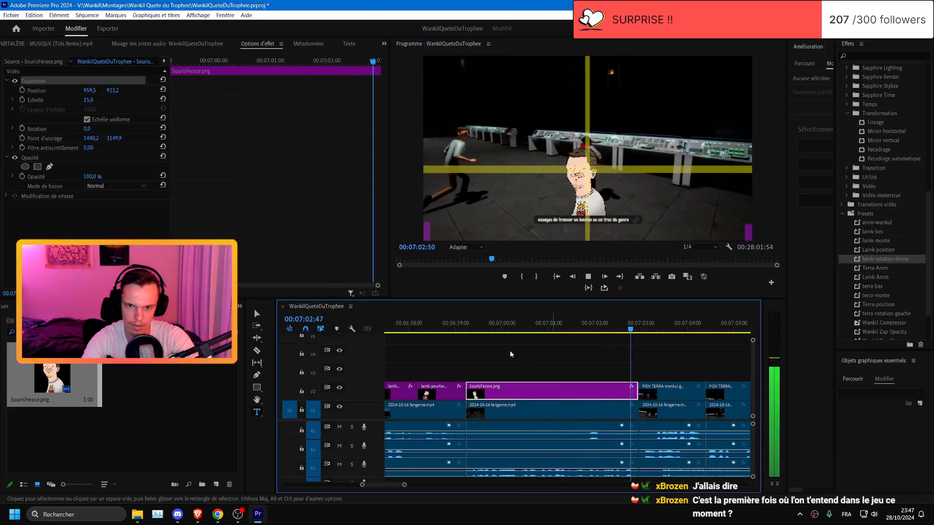
left_click(469, 327)
key("space")
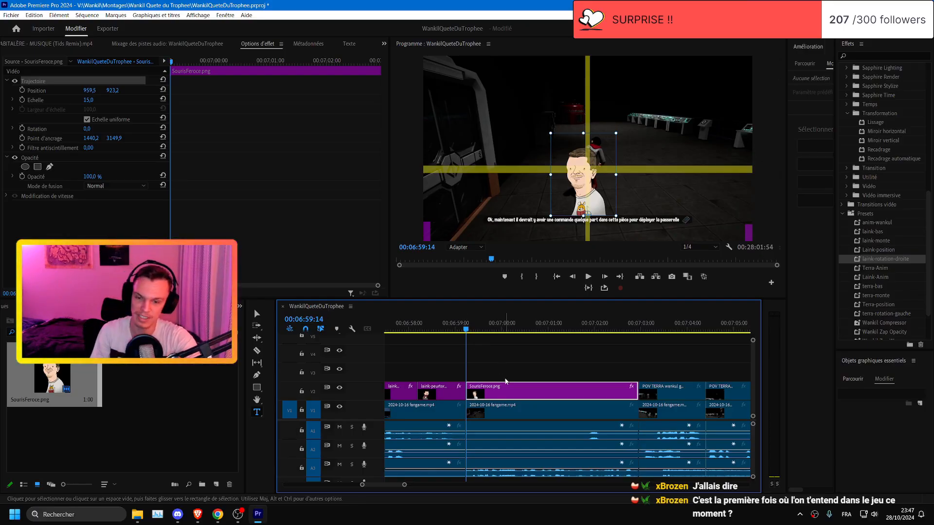
left_click(519, 375)
key("space")
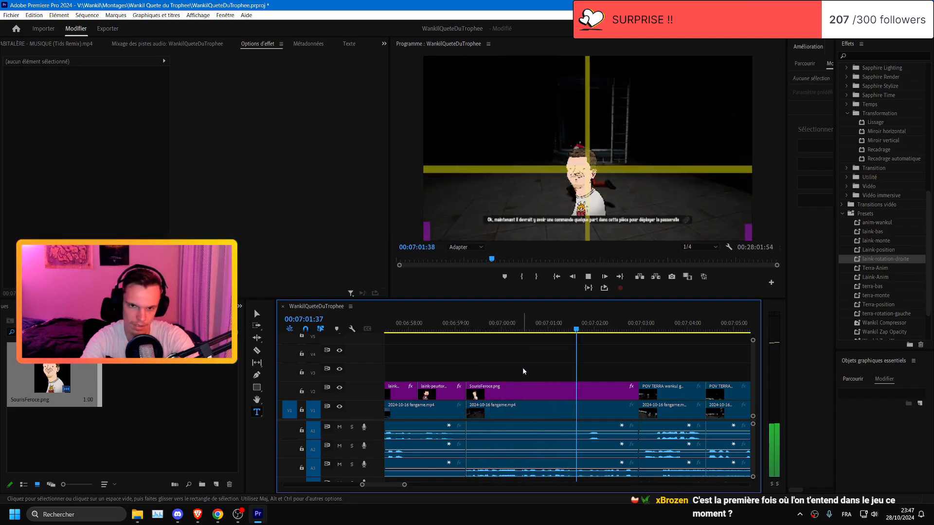
left_click(477, 329)
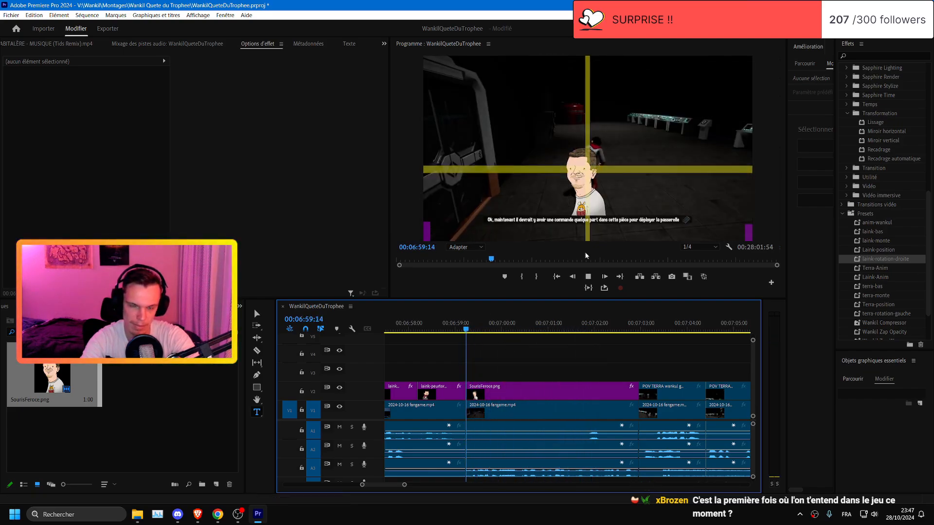
key("space")
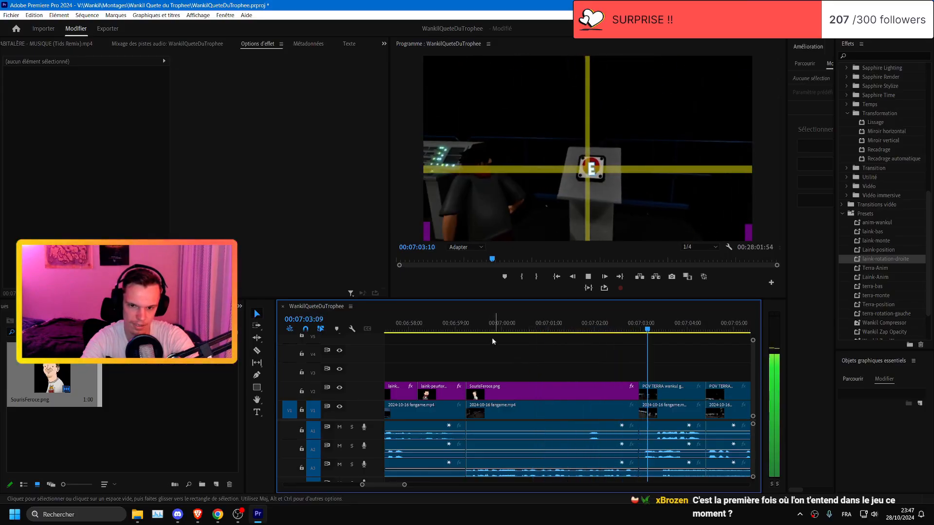
left_click(466, 329)
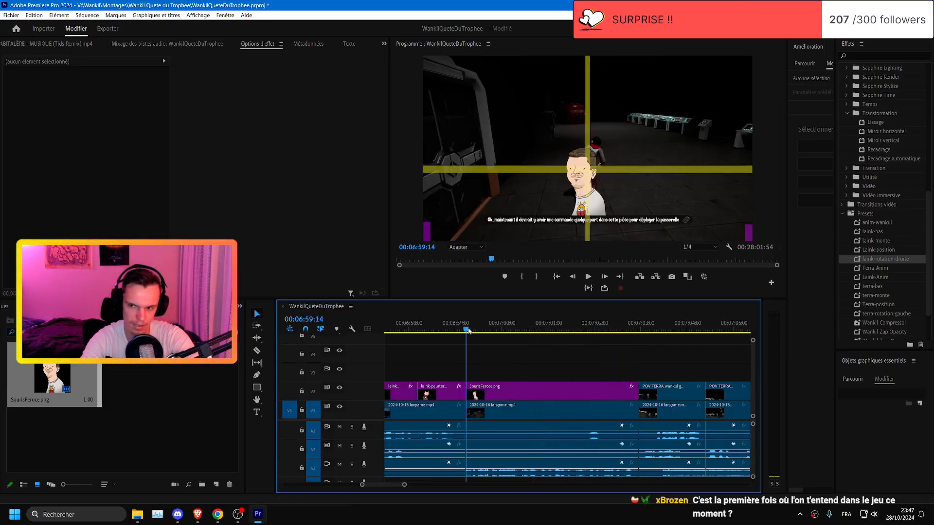
- Replay the SourisFeroce.png section from 00:06:59:14 and display the clip's motion settings and outline
key("space")
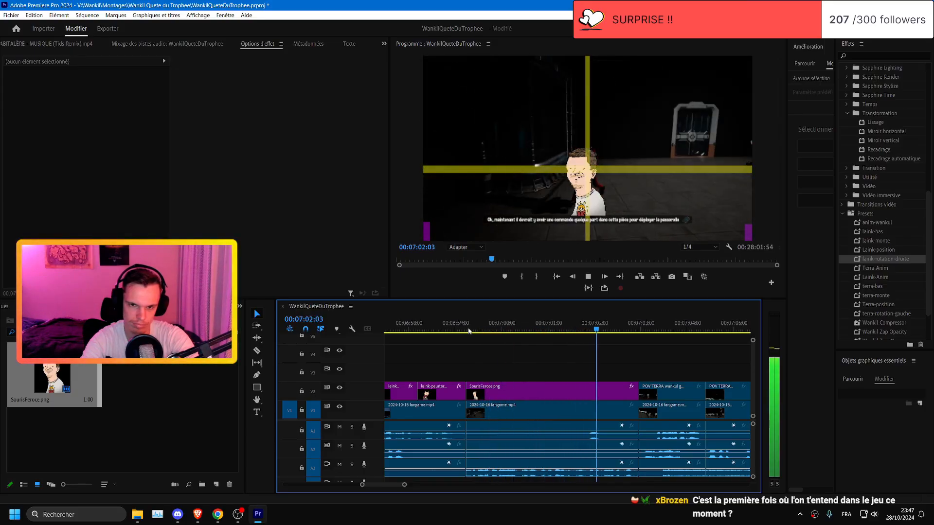
key("space")
left_click(516, 388)
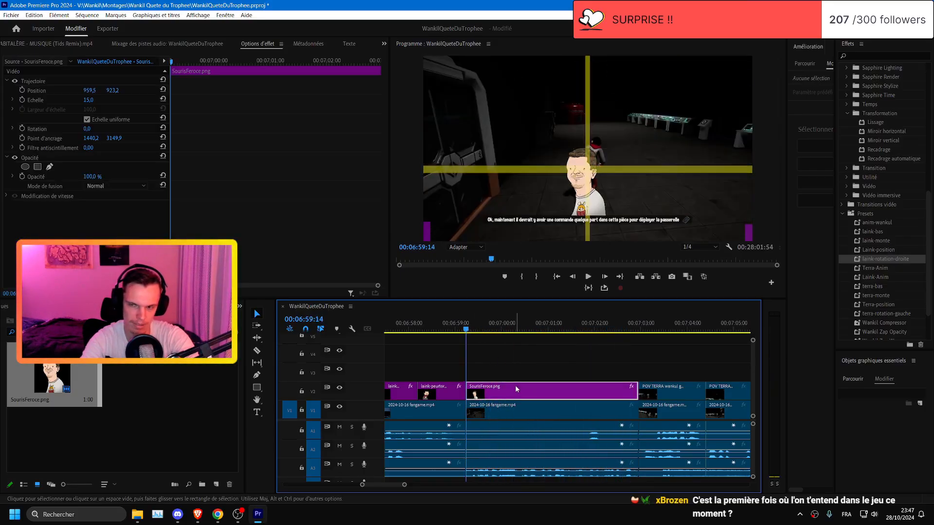
left_click(112, 82)
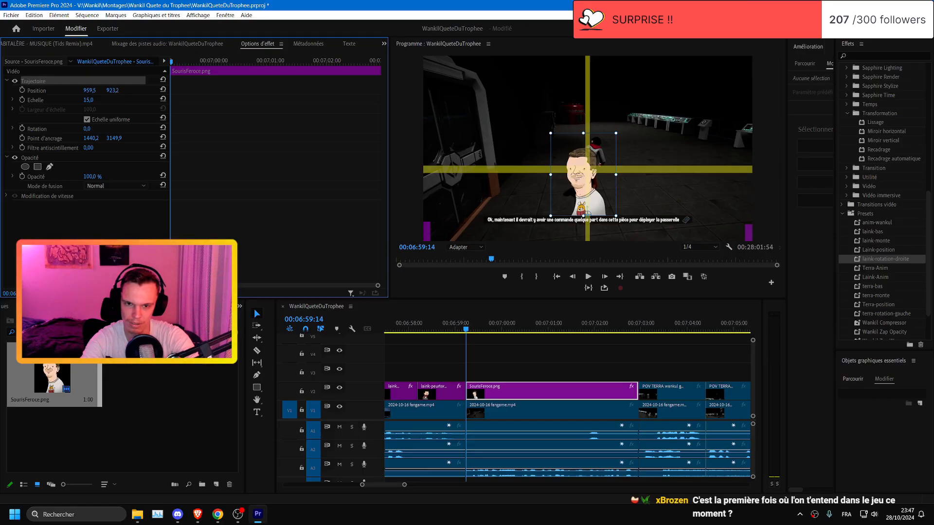
key("space")
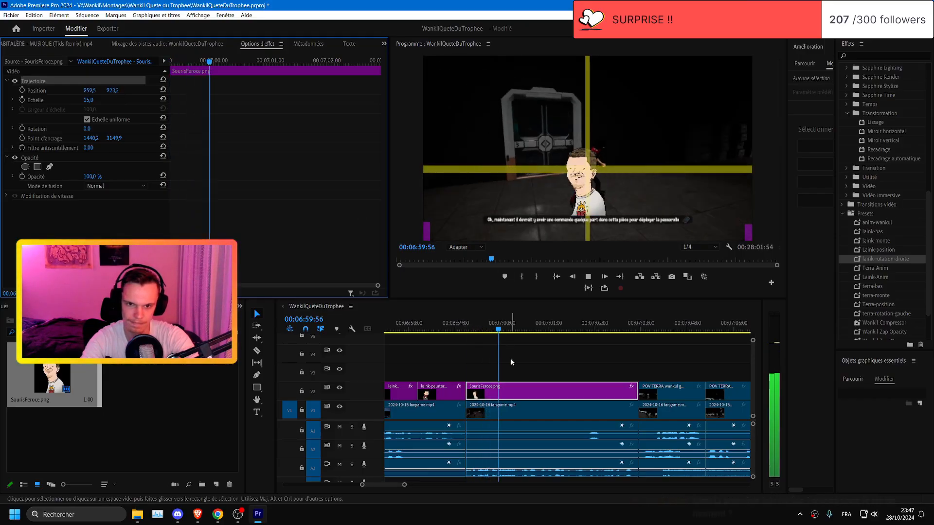
key("space")
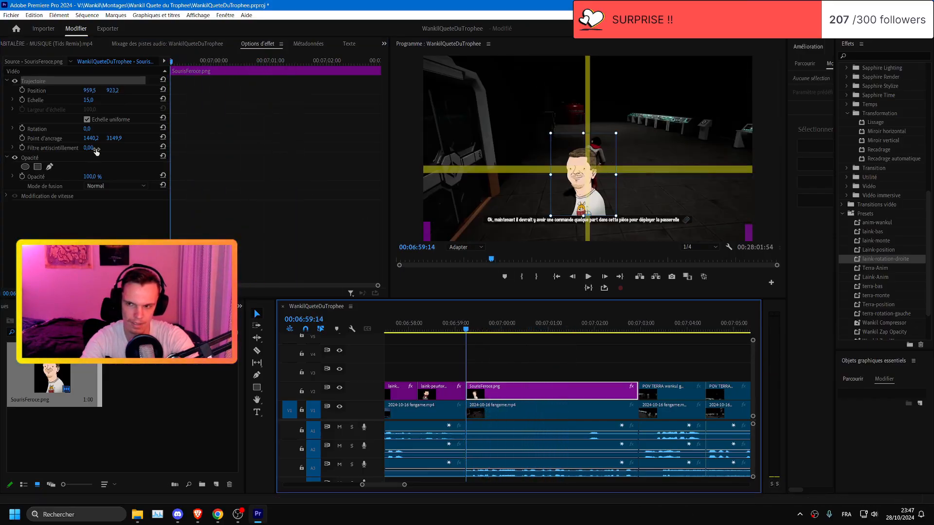
- Animate the rotation of SourisFeroce.png with a keyframe at 0° at the clip's start and one at -4,0° on its last frame, 00:07:02:56
left_click(38, 129)
key("Down")
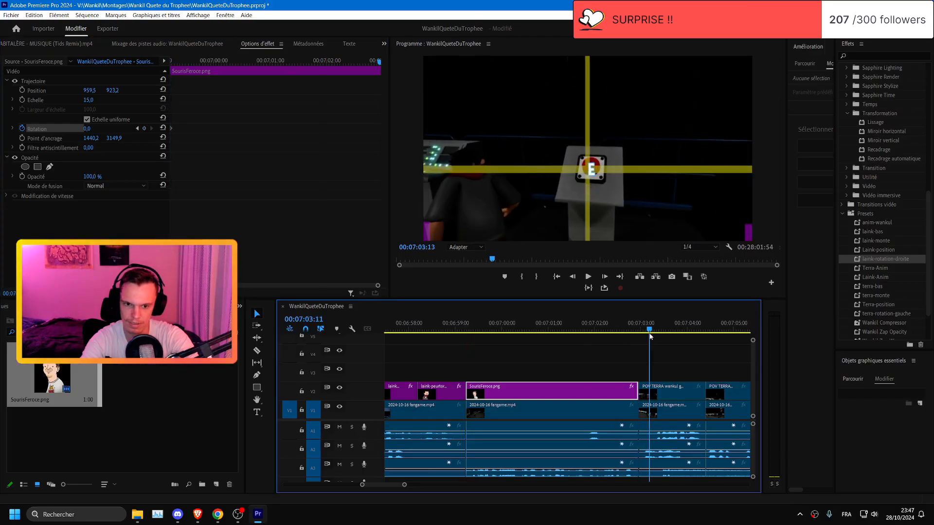
key("Left")
left_click(89, 129)
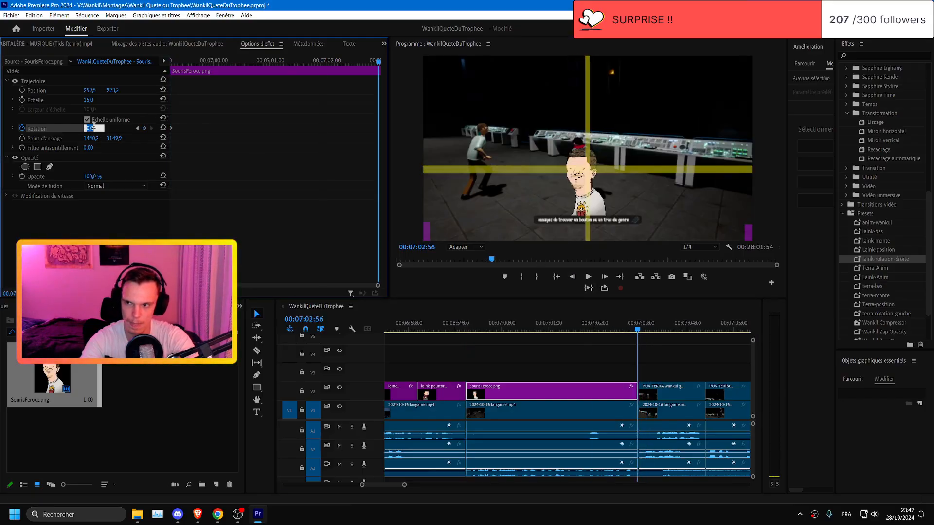
left_click(134, 81)
- Try lowering SourisFeroce.png to vertical position 930,2 at the clip's last frame and fit the preview to the monitor
scroll(640, 222, "up", 4)
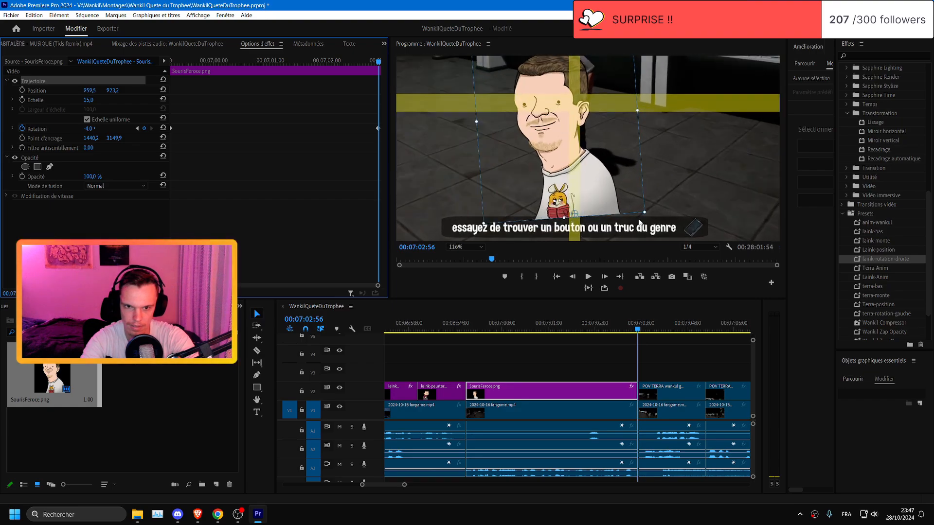
scroll(639, 222, "up", 3)
mouse_move(120, 90)
left_mouse_down()
mouse_move(109, 90)
mouse_move(131, 90)
mouse_move(116, 90)
left_mouse_up()
left_click(454, 247)
left_click(462, 256)
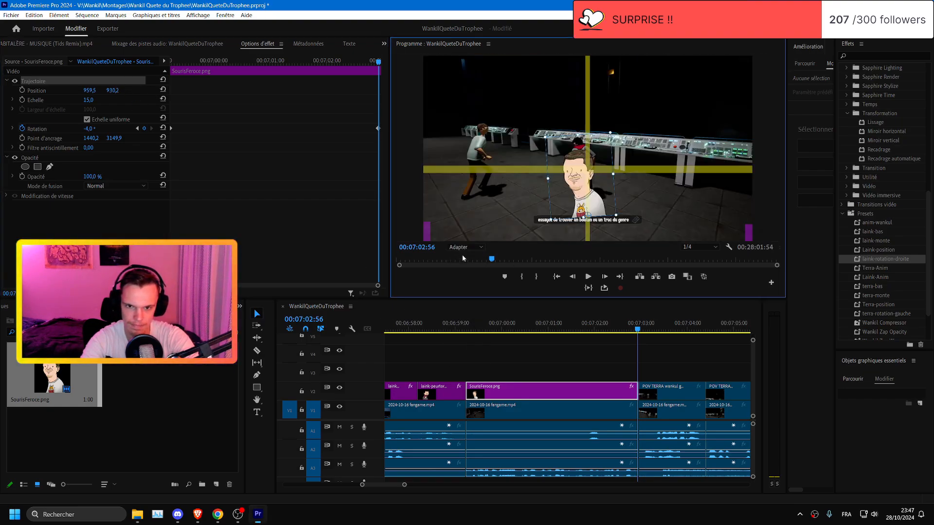
- Try easing the rotation into its last keyframe by lengthening the velocity curve handle, and replay the start of the clip
left_click(13, 129)
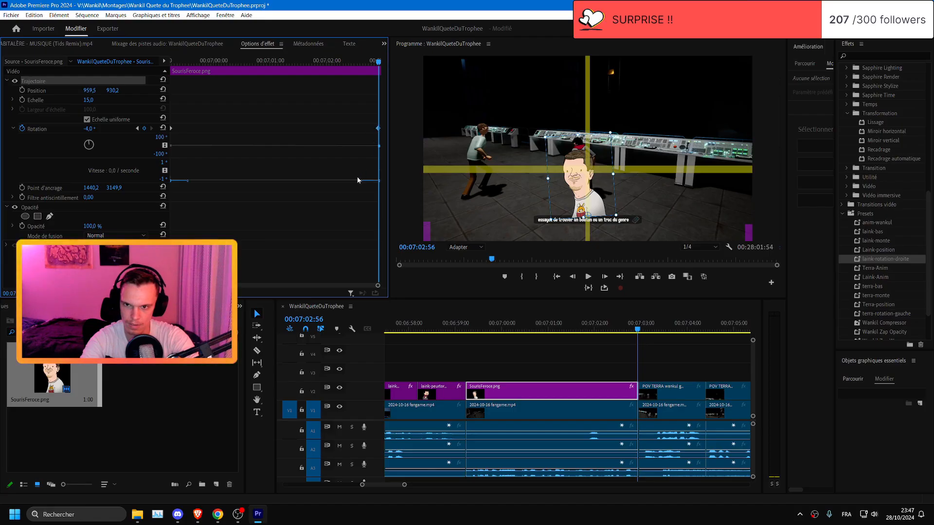
left_click_drag(359, 180, 279, 188)
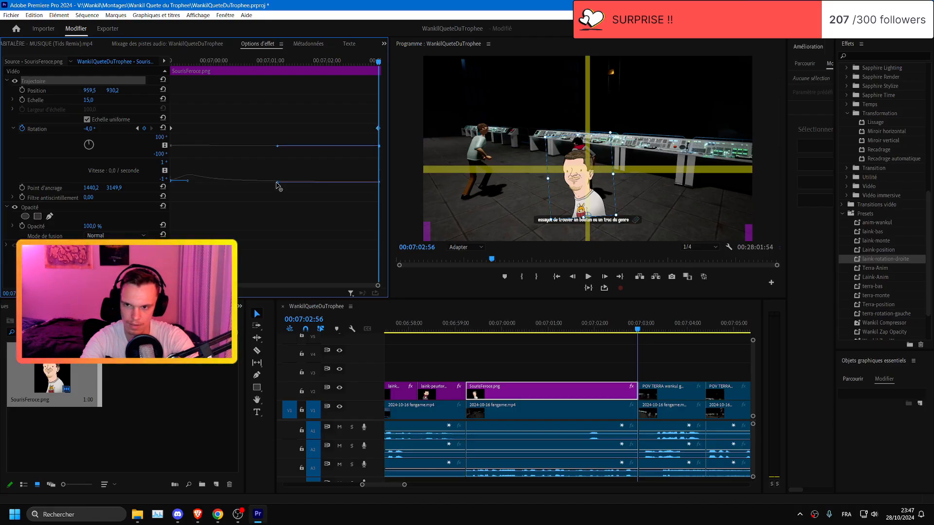
left_click(474, 327)
key("space")
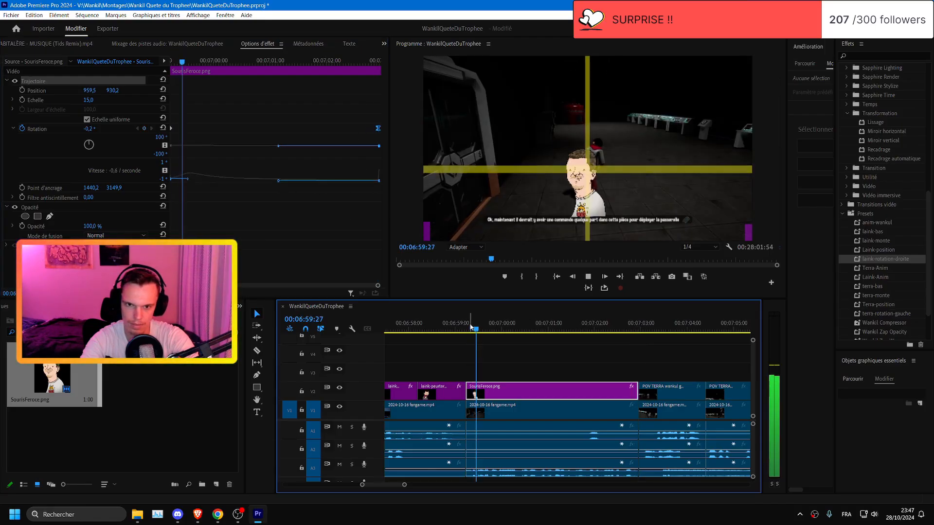
key("space")
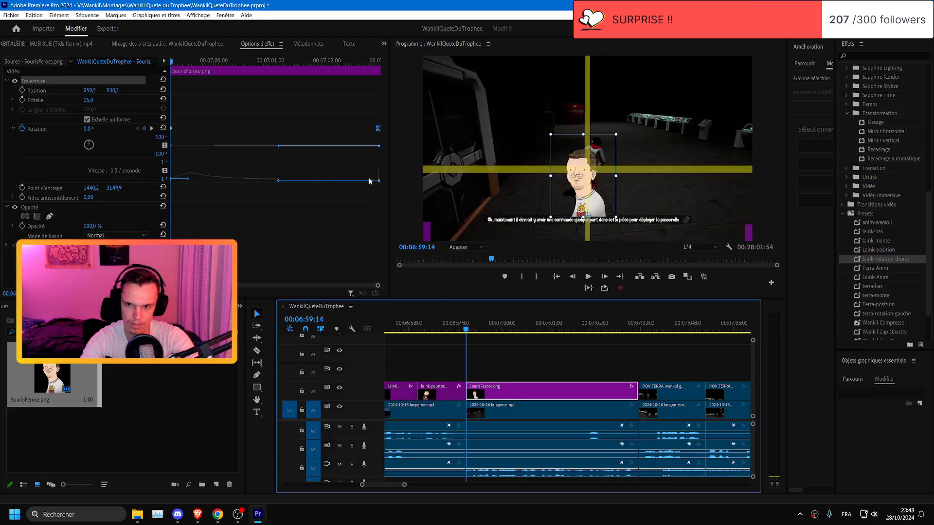
- Flatten and lengthen the rotation velocity handle at the last keyframe to about half the clip's length, and replay the animation
left_click(145, 183)
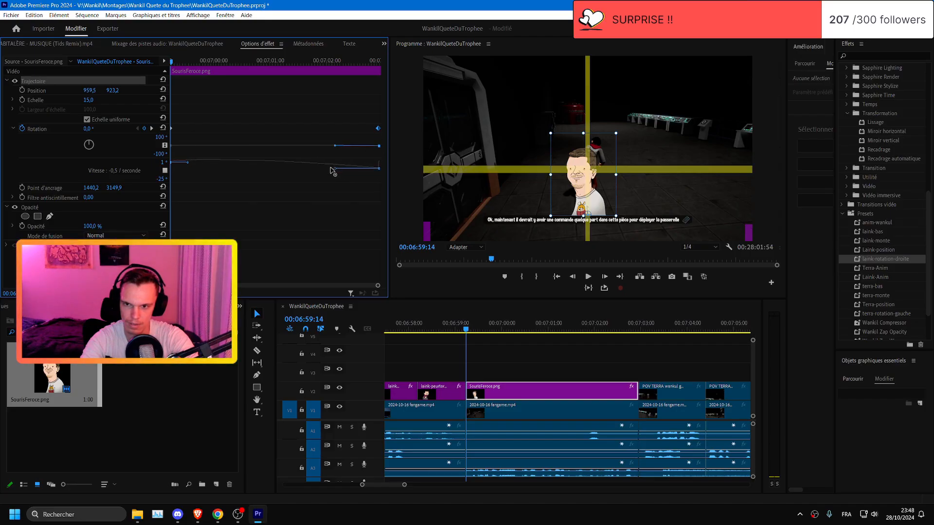
left_click(151, 129)
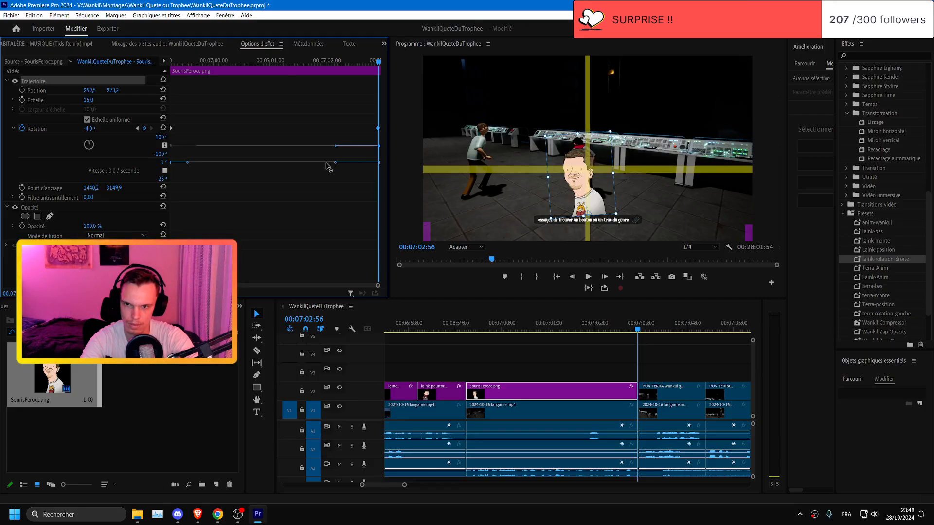
left_click(465, 331)
key("space")
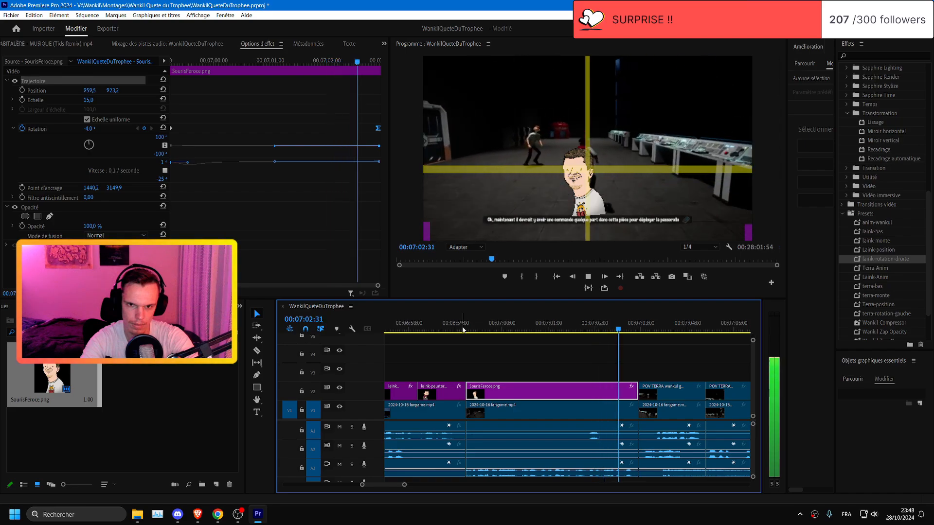
key("space")
- Set the vertical position of SourisFeroce.png to 929,2, judging it on the last rotation keyframe against the subtitle
left_click(152, 128)
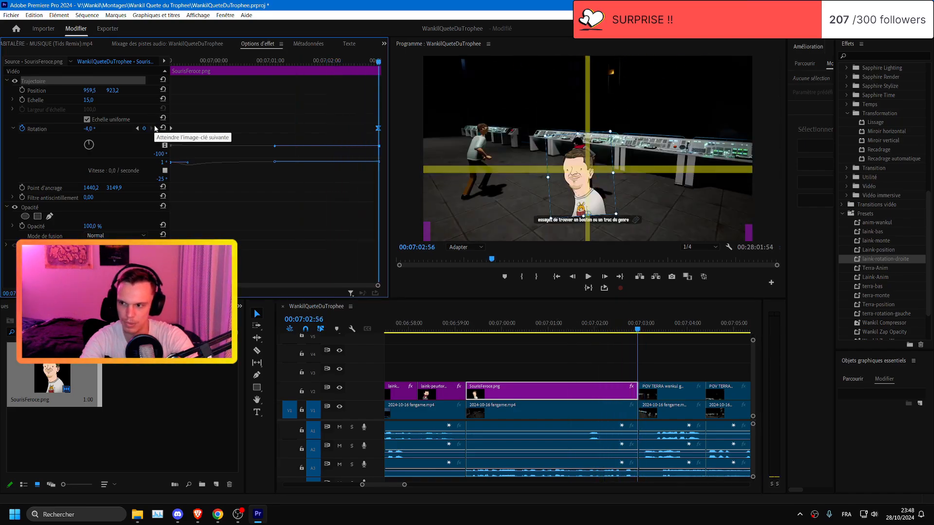
scroll(597, 228, "up", 8)
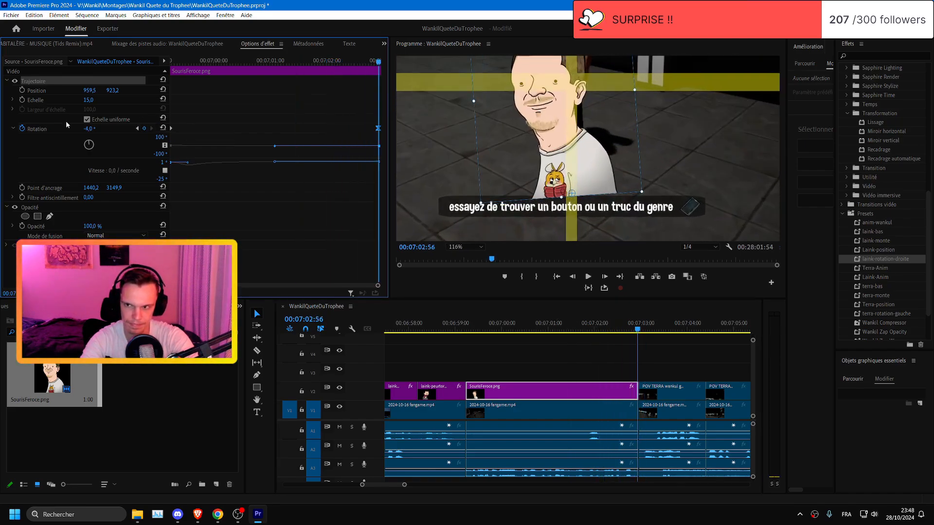
left_click_drag(114, 91, 120, 91)
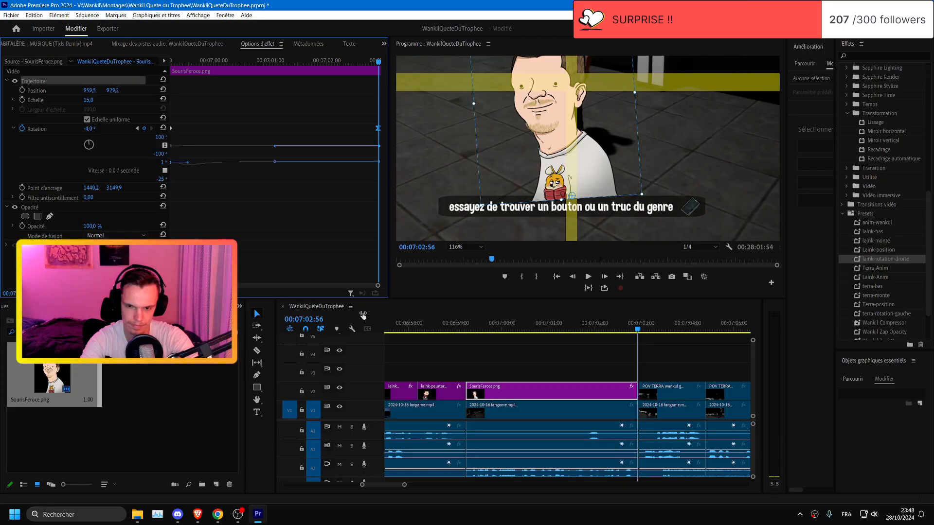
- Replay the animated image from the clip's start, fit the preview to the monitor and save the project
left_click(473, 329)
key("space")
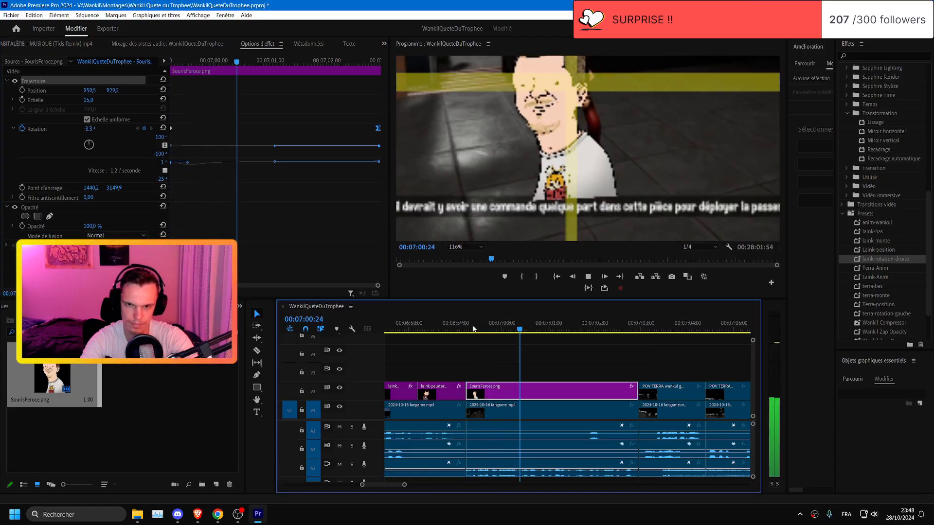
key("space")
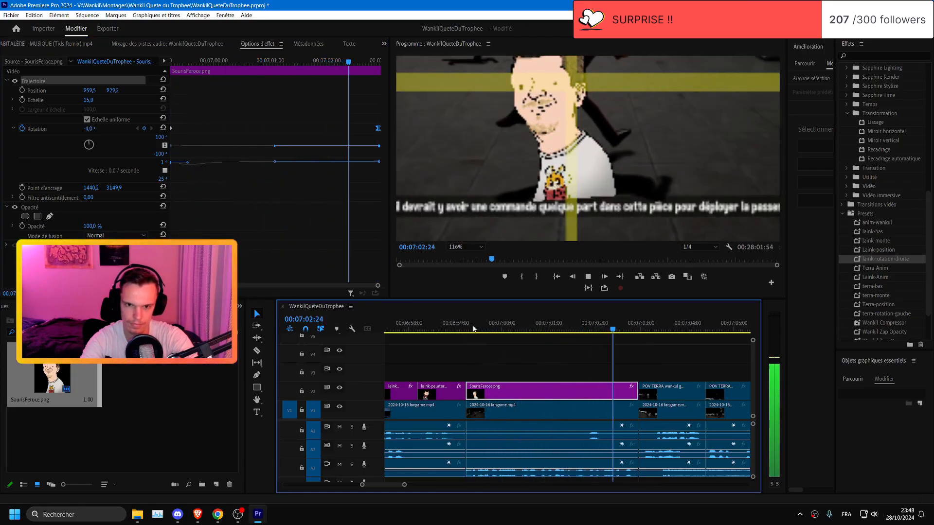
left_click(466, 246)
left_click(468, 257)
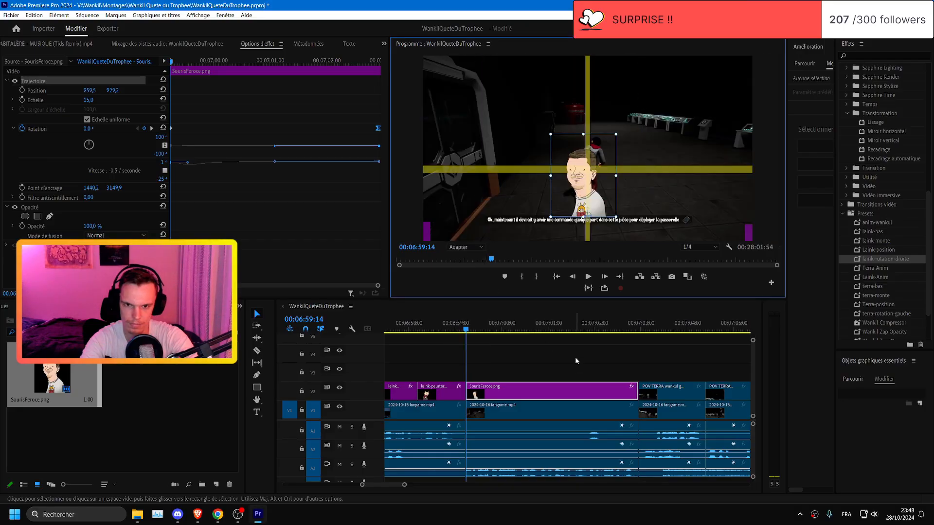
key("ctrl+s")
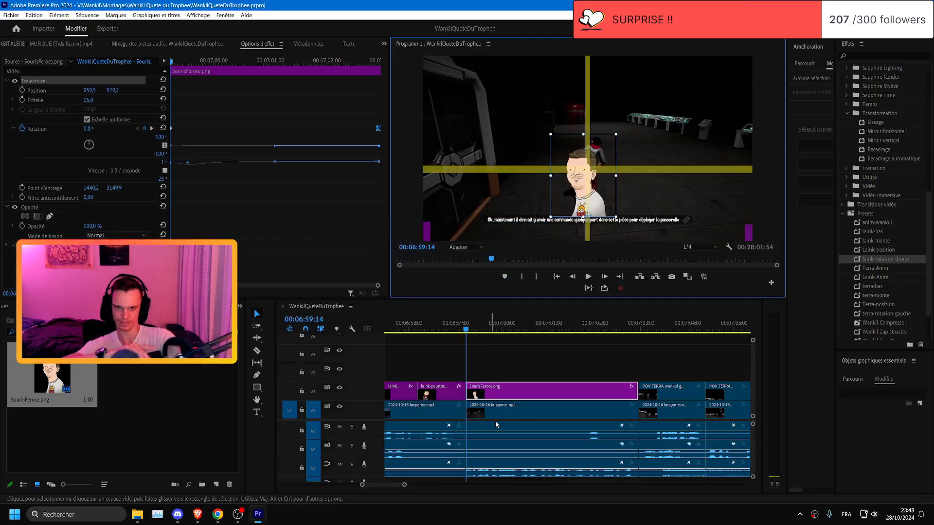
- Nest the SourisFeroce.png clip as Séquence imbriquée 13
right_click(529, 389)
left_click(564, 286)
left_click(454, 264)
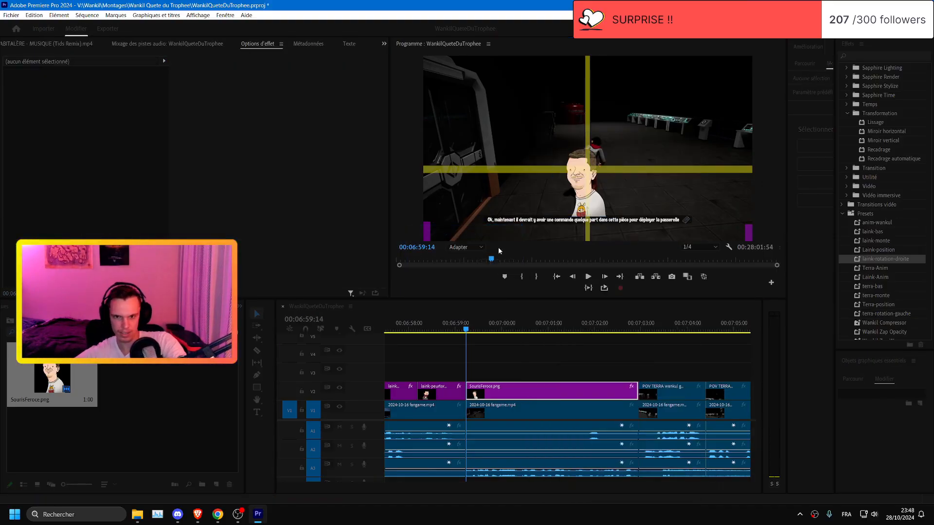
- Add a rectangular opacity mask to the nested sequence and move it down over the subtitle area
left_click(538, 394)
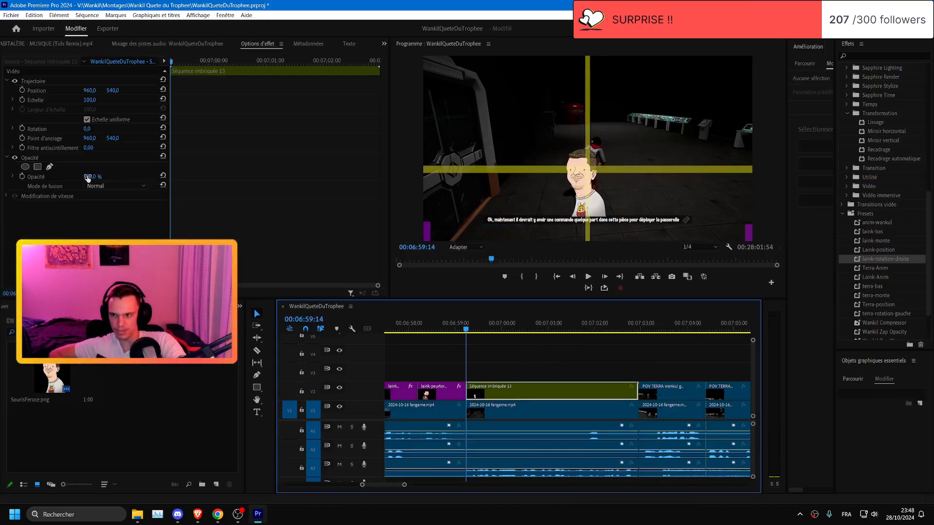
left_click(37, 167)
left_click_drag(599, 181, 605, 249)
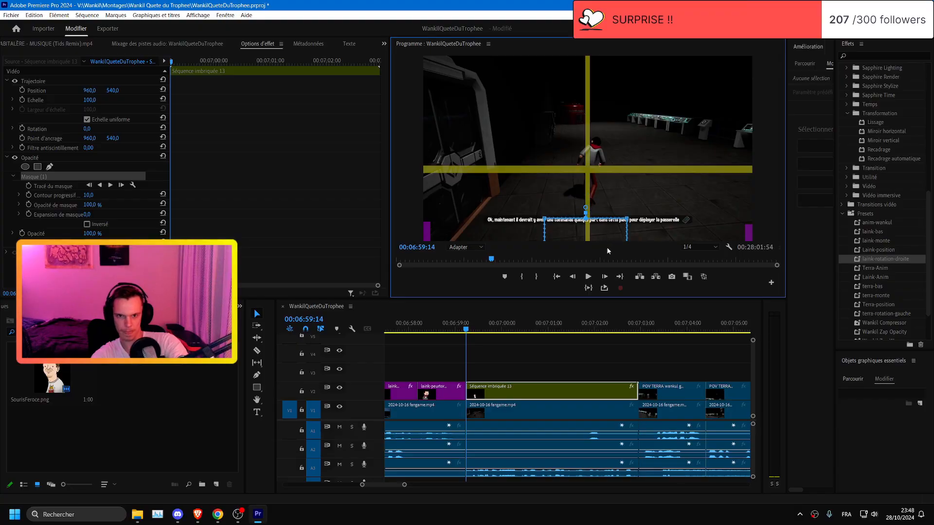
scroll(598, 234, "up", 5)
- Set the mask feather to 0, invert the mask and align its upper edge with the top of the subtitle band
left_click(61, 222)
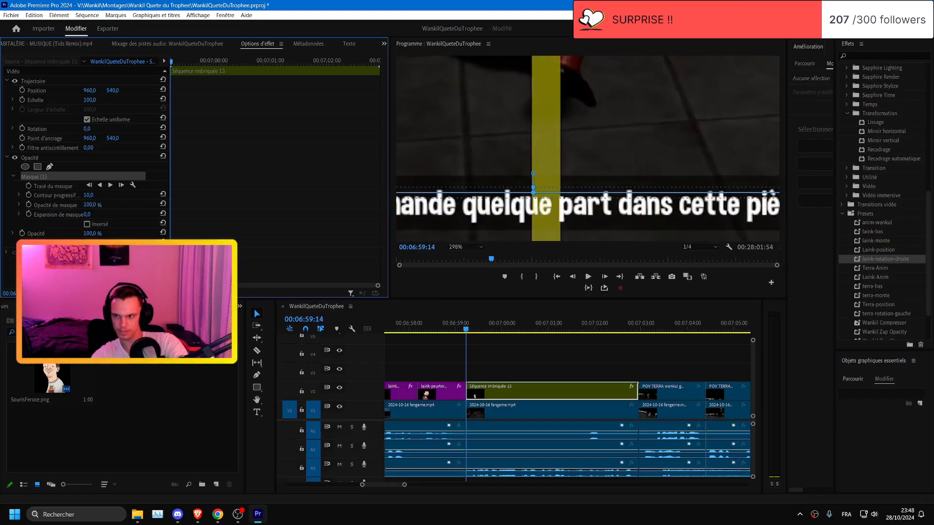
left_click(87, 224)
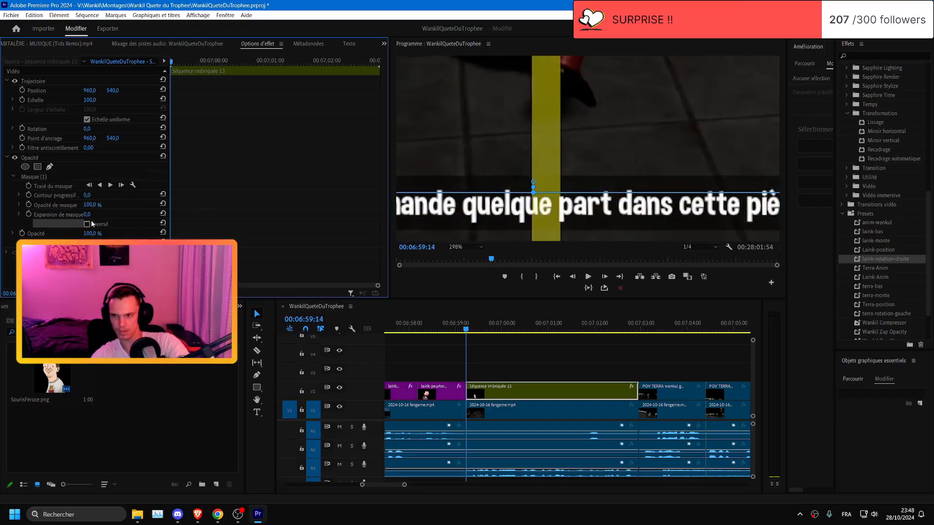
left_click_drag(543, 218, 528, 203)
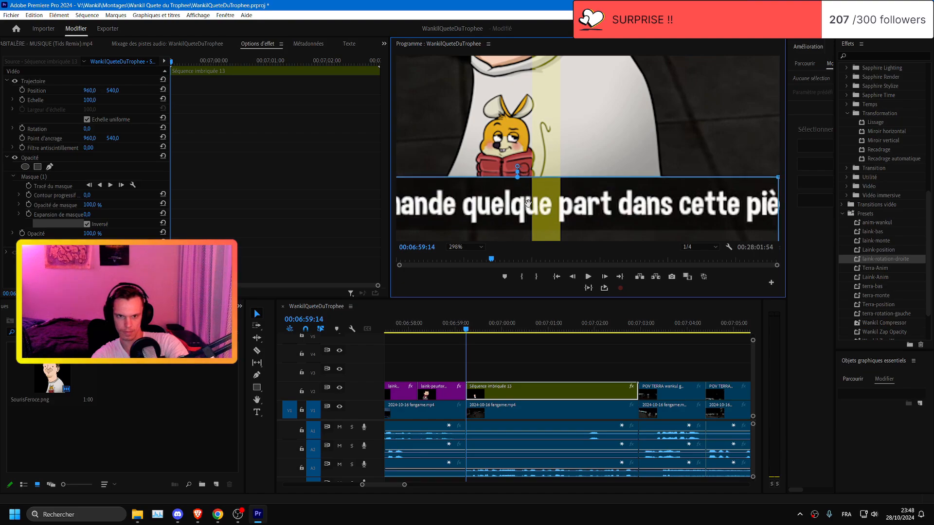
left_click(607, 359)
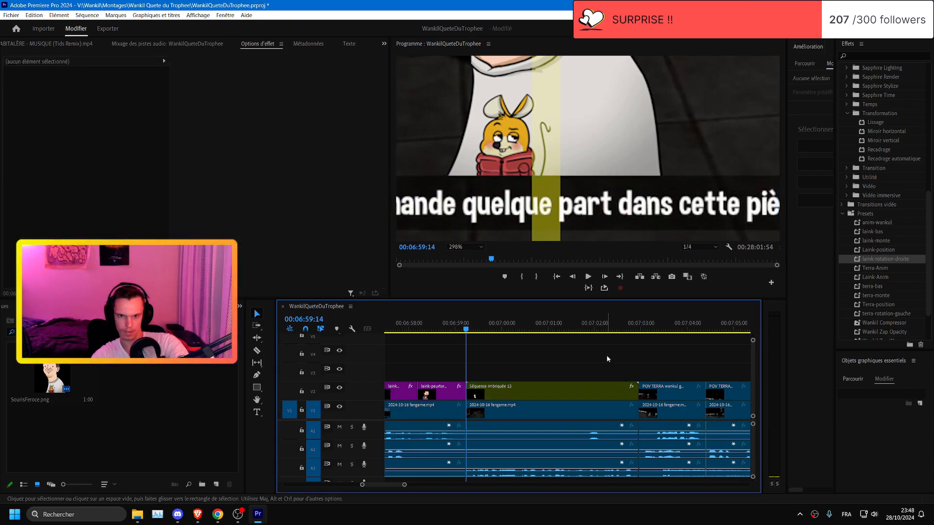
- Play the masked section at full playback resolution (Intégrale) to check the image's edge against the subtitle band
left_click(465, 252)
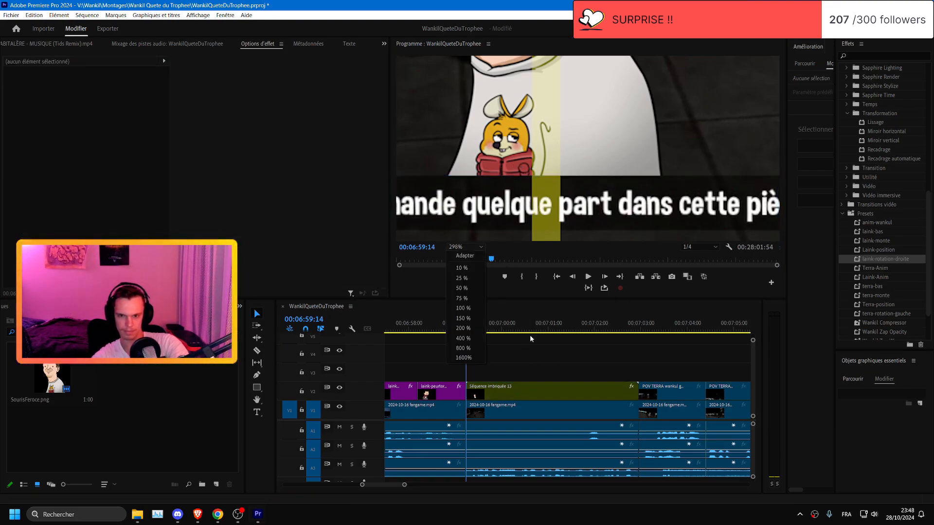
left_click(552, 369)
key("space")
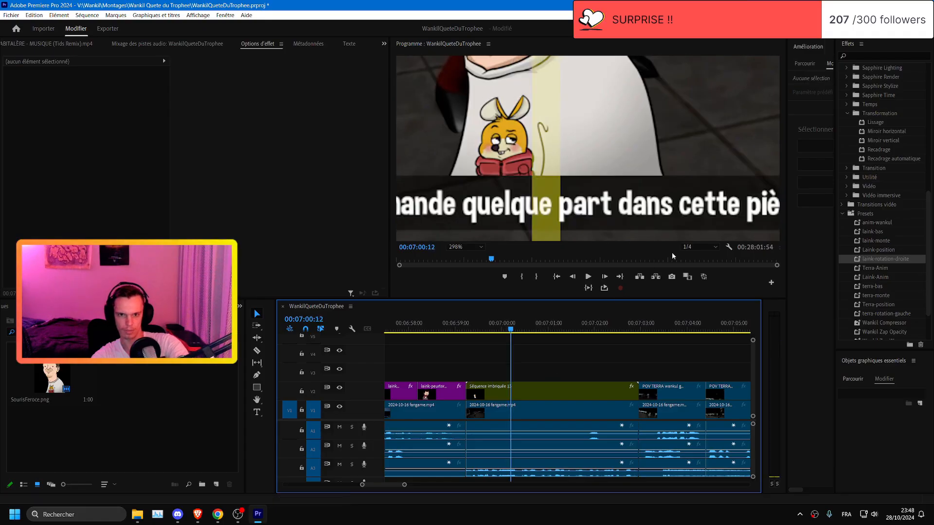
left_click(699, 247)
left_click(688, 255)
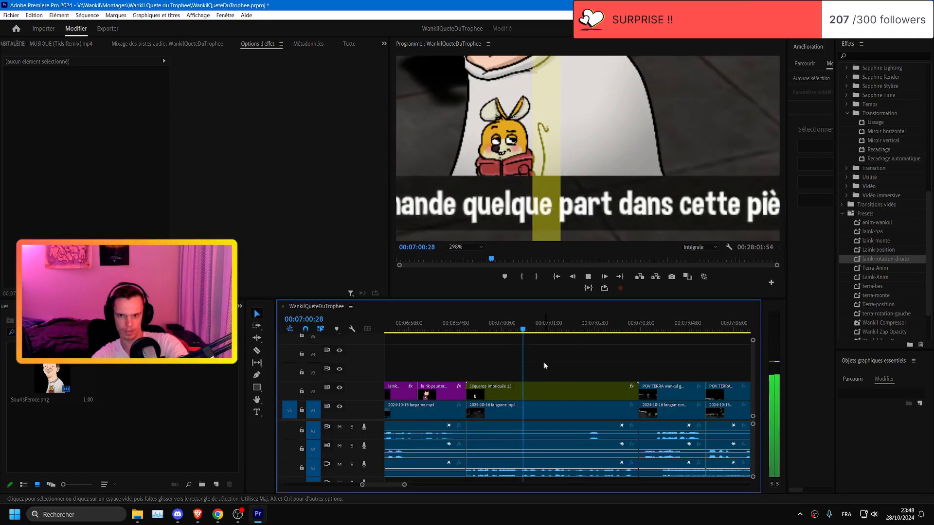
- Restore the playback resolution to 1/4 and return the playhead to 00:06:59:14
left_click(698, 247)
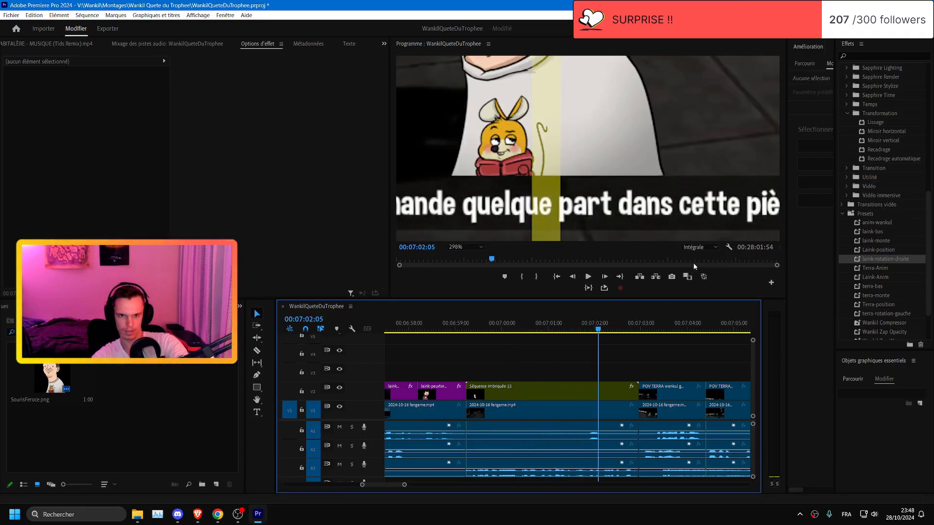
left_click(706, 273)
left_click(473, 327)
left_click_drag(473, 327, 465, 327)
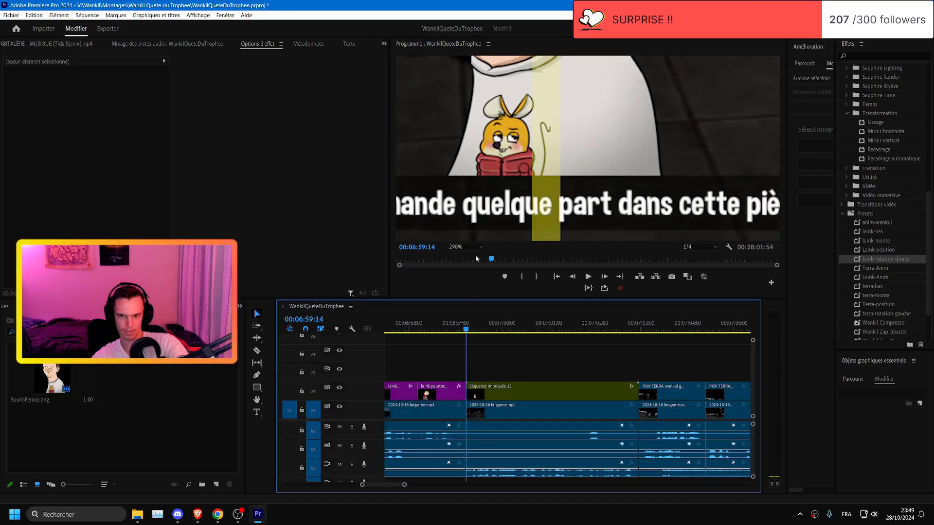
- Fit the whole frame in the programme monitor (Adapter) and save the project
left_click(473, 247)
left_click(472, 255)
key("ctrl+s")
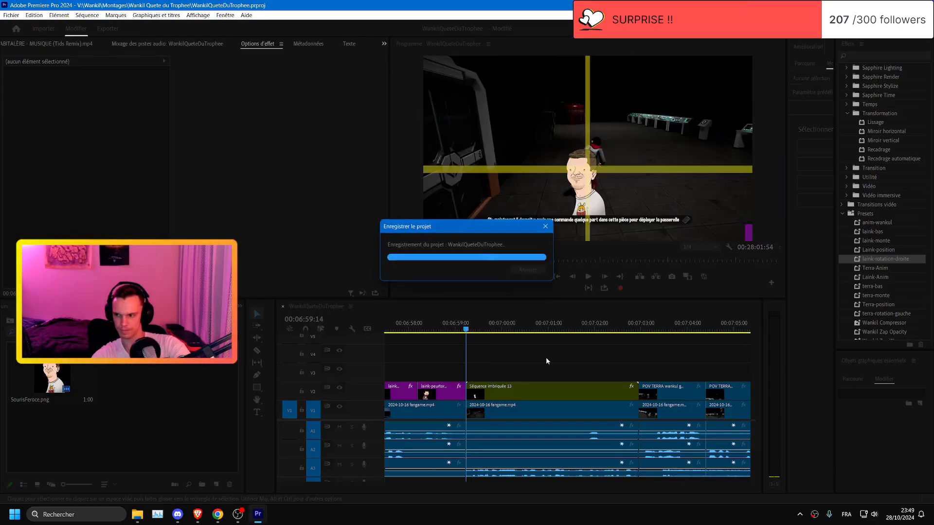
- Trim the end of the V1 fangame clip beneath the nested sequence, shift it later and extend its start to fill the sequence's span
key("space")
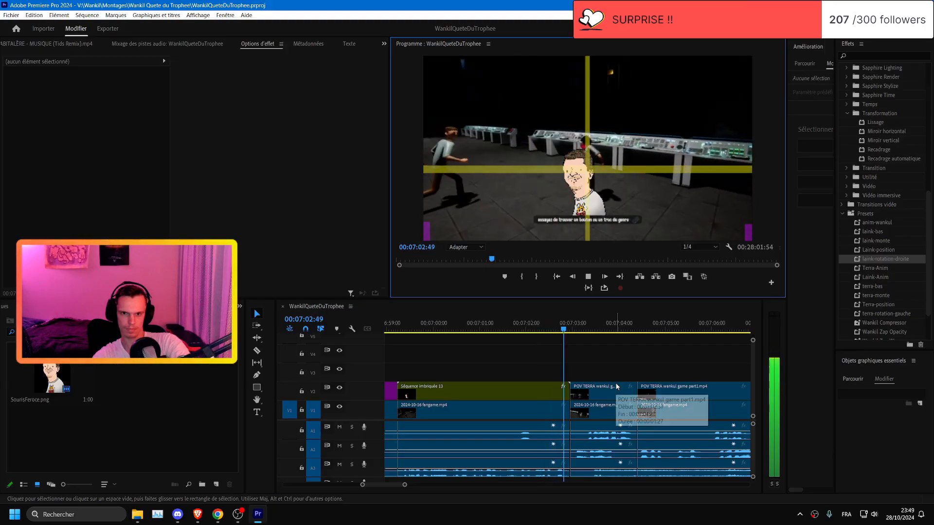
key("=")
key("space")
left_click_drag(512, 324, 545, 329)
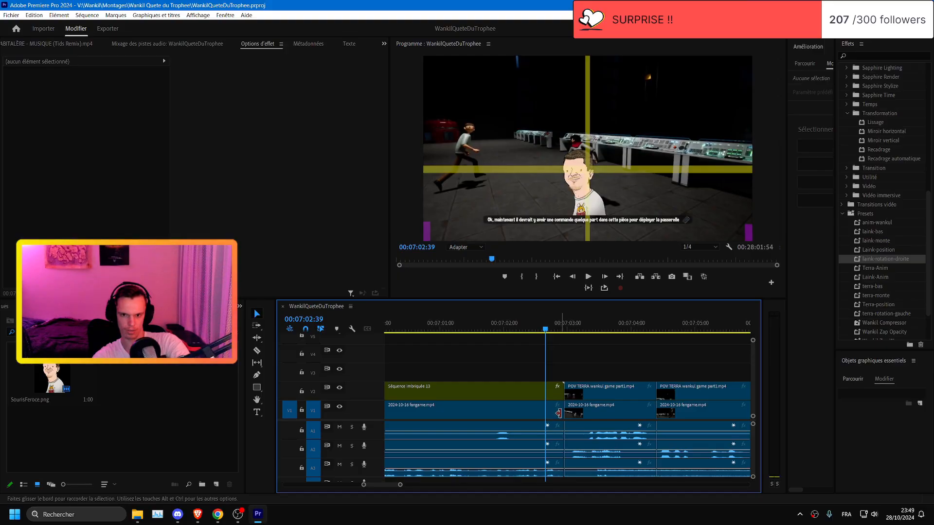
mouse_move(558, 413)
left_mouse_down()
mouse_move(547, 413)
mouse_move(556, 413)
left_mouse_up()
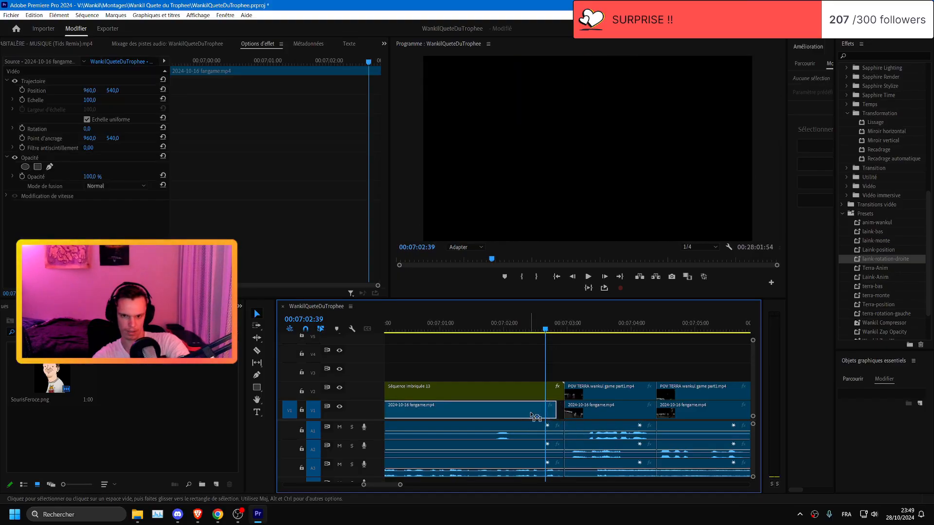
key("minus")
left_click_drag(518, 411, 504, 411)
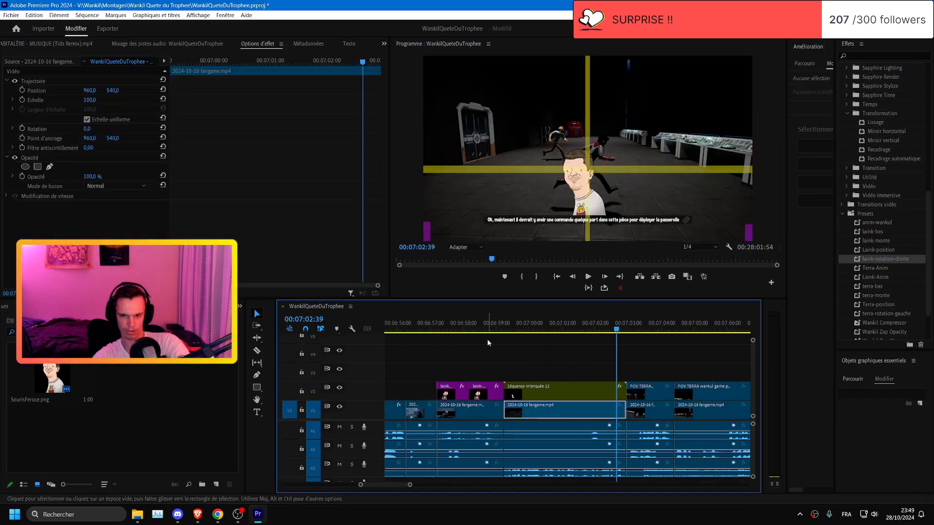
- Play from just before the nested sequence through the following POV TERRA clip to check the adjusted footage
left_click(473, 329)
key("space")
key("equal")
key("equal")
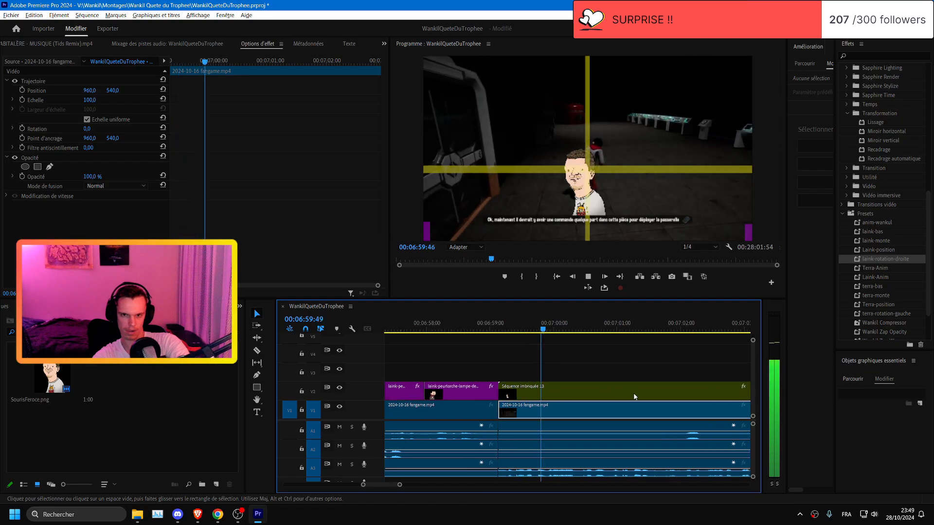
key("minus")
key("minus")
key("equal")
key("equal")
key("equal")
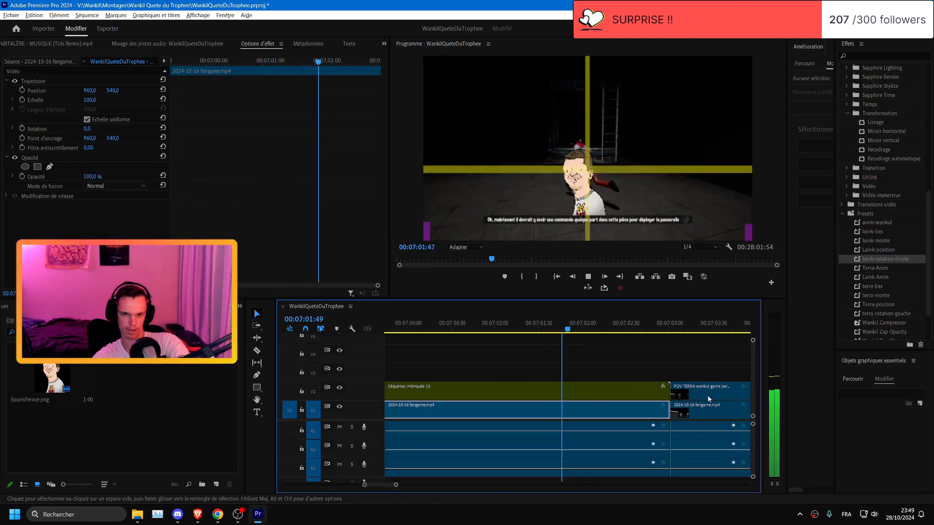
key("minus")
key("minus")
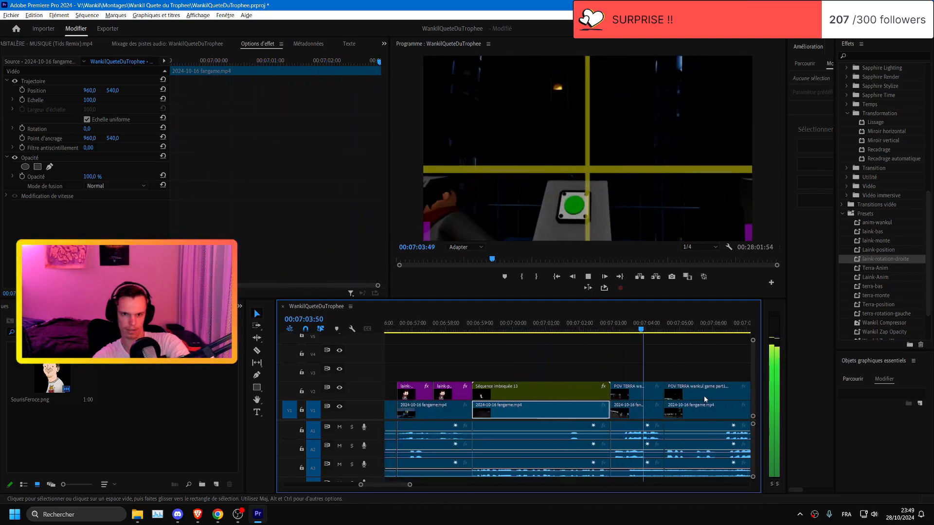
key("equal")
- Compare the POV TERRA and fangame footage after 00:07:02:57 by playing it with video track V2 shown and hidden
left_click(509, 323)
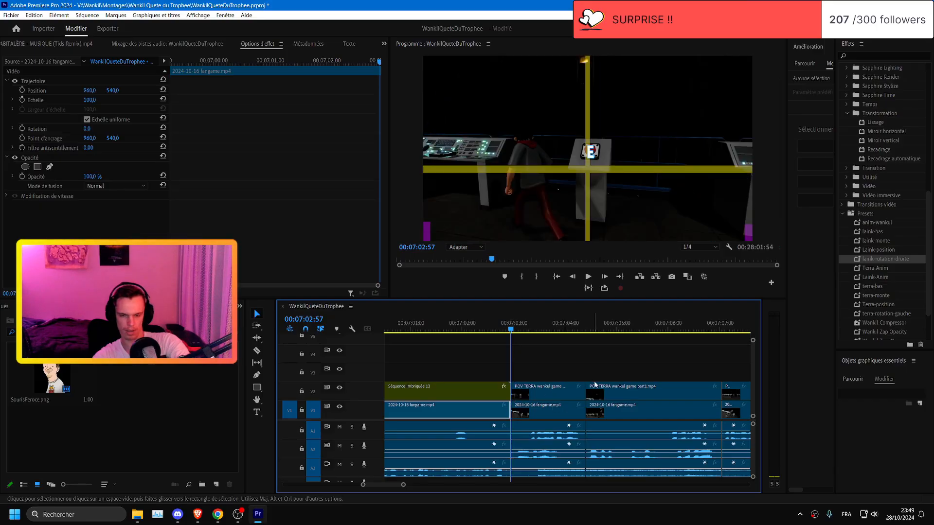
key("space")
key("minus")
left_click(519, 329)
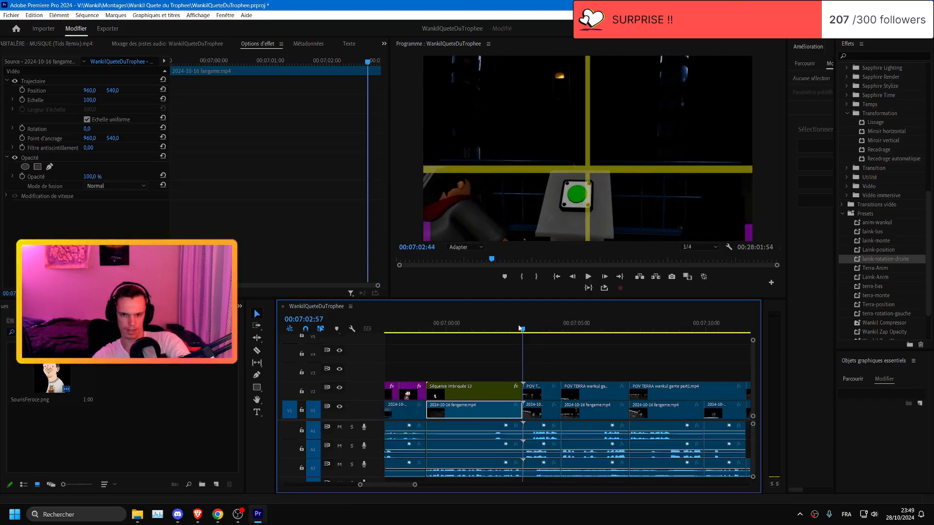
left_click(339, 388)
key("space")
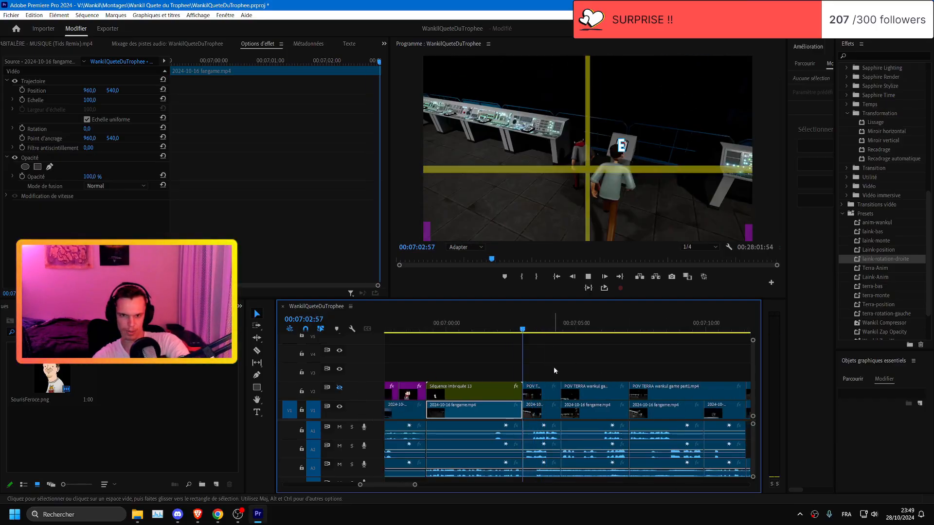
key("space")
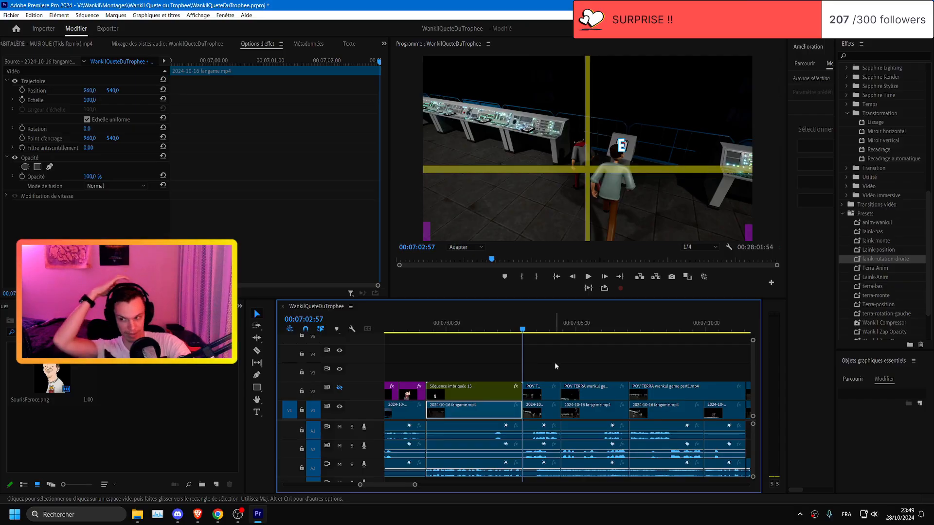
left_click(591, 358)
key("space")
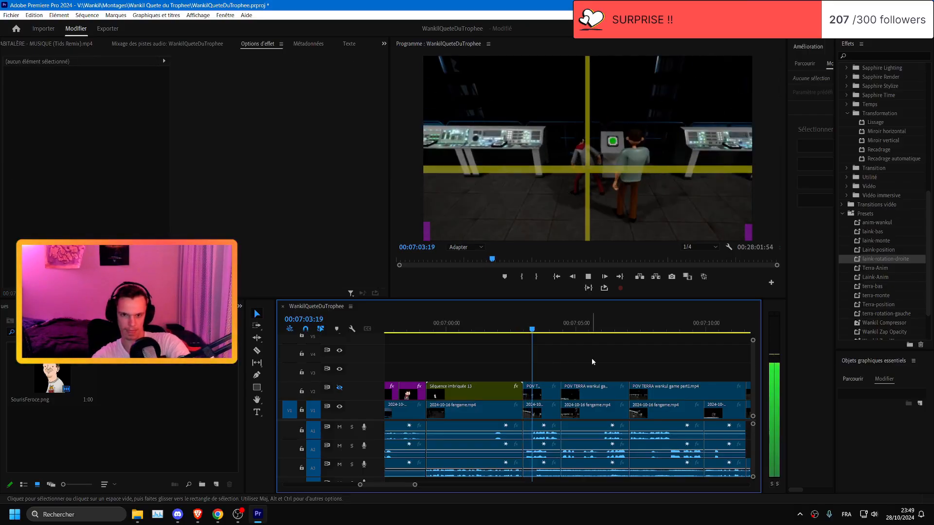
left_click(527, 331)
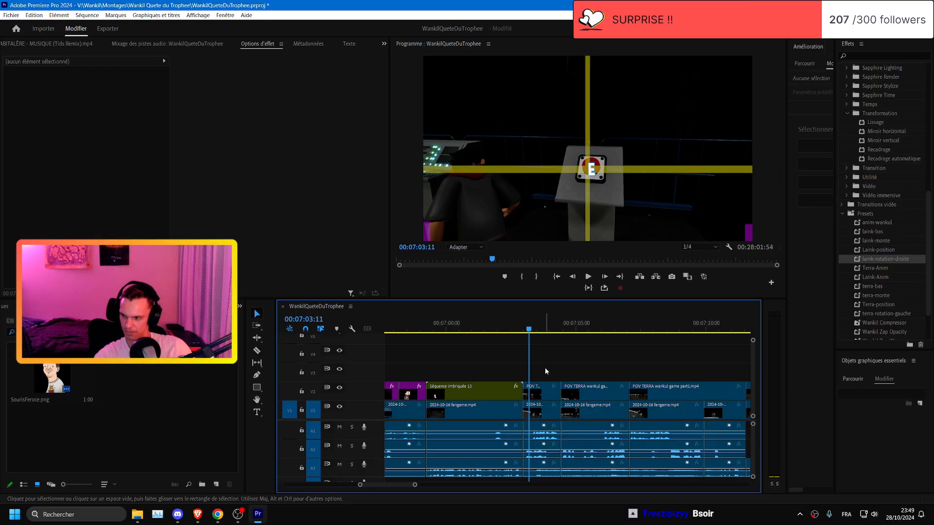
- Return the playhead to 00:07:02:57, save the project and replay the POV TERRA footage from the cut
left_click(521, 311)
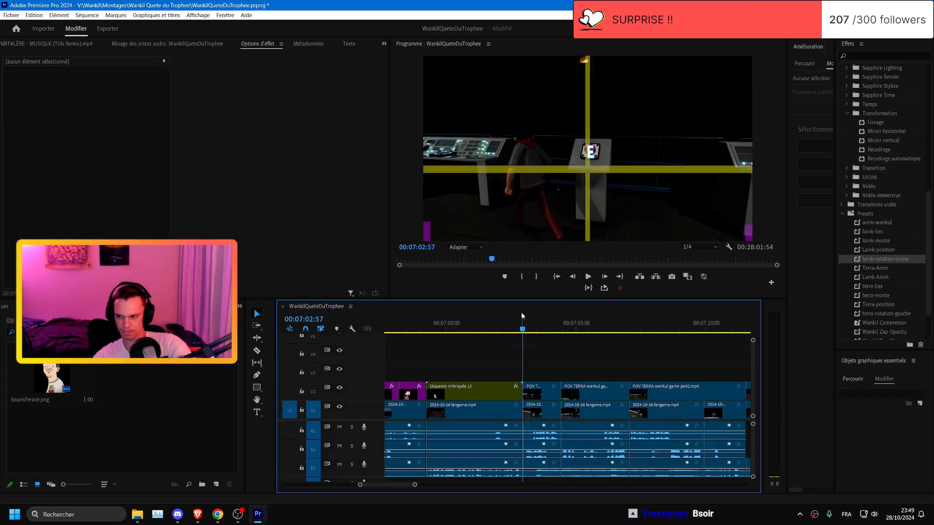
key("ctrl+s")
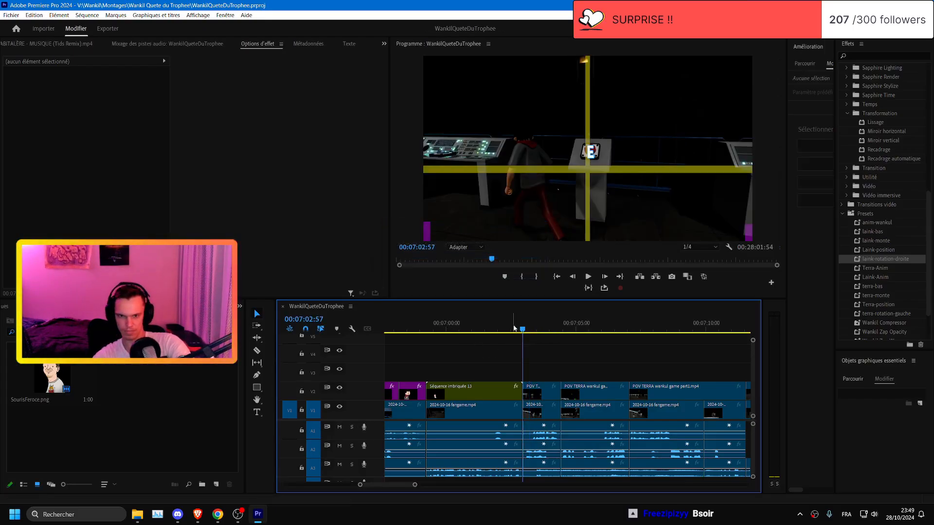
left_click(517, 323)
key("space")
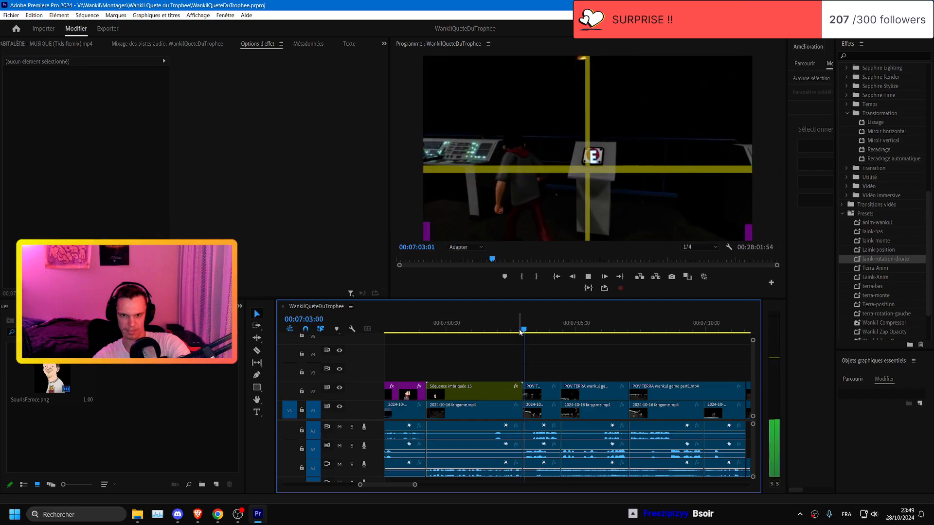
left_click(523, 330)
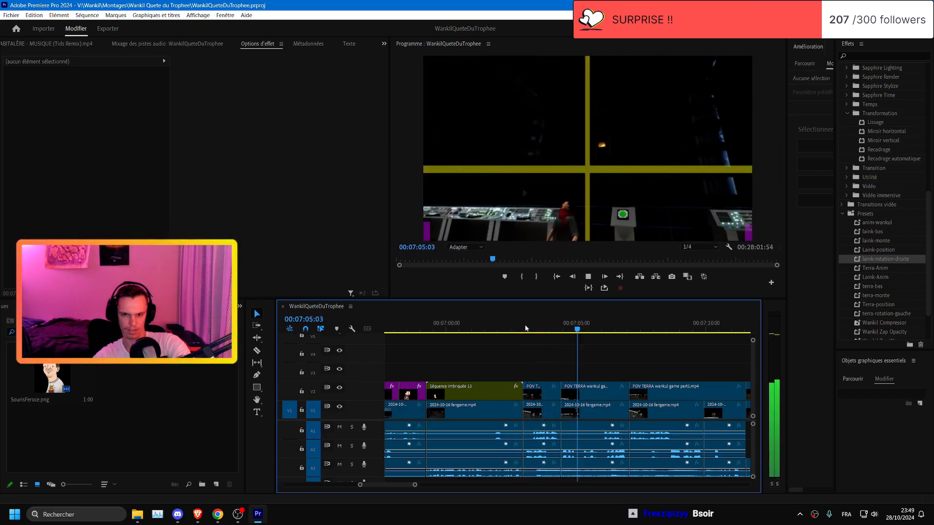
key("space")
- Delete the two V1 fangame clips beneath the first two POV TERRA clips after the nested sequence
key("minus")
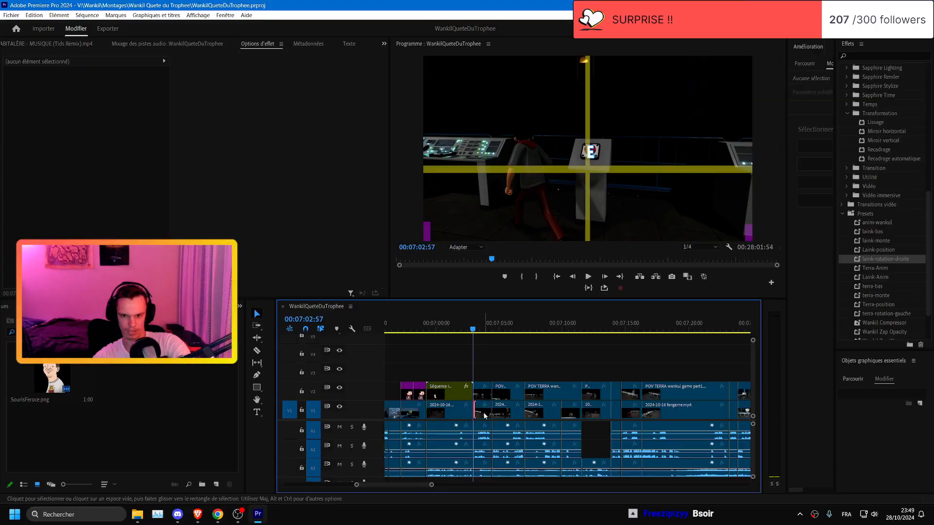
left_click(486, 410)
key("Delete")
left_click(501, 414)
key("Delete")
- Review the footage from 00:07:05:03 to 00:07:10:51 and delete the third POV TERRA clip on V2, keeping the fangame footage
left_click(499, 328)
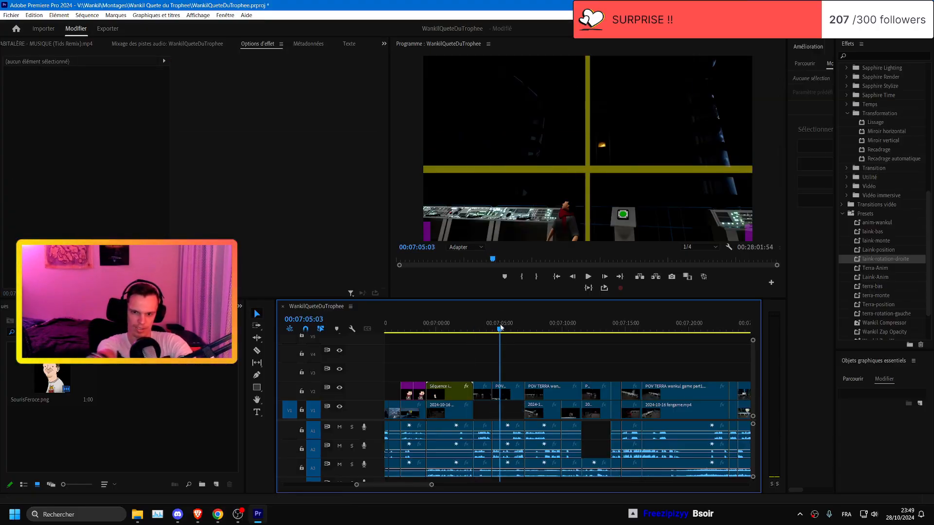
key("space")
key("equal")
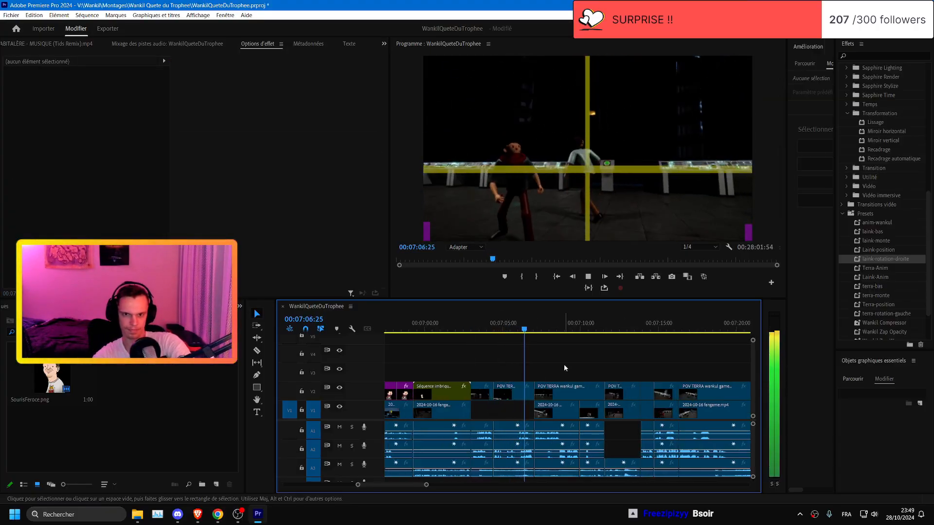
scroll(560, 367, "down", 1)
key("space")
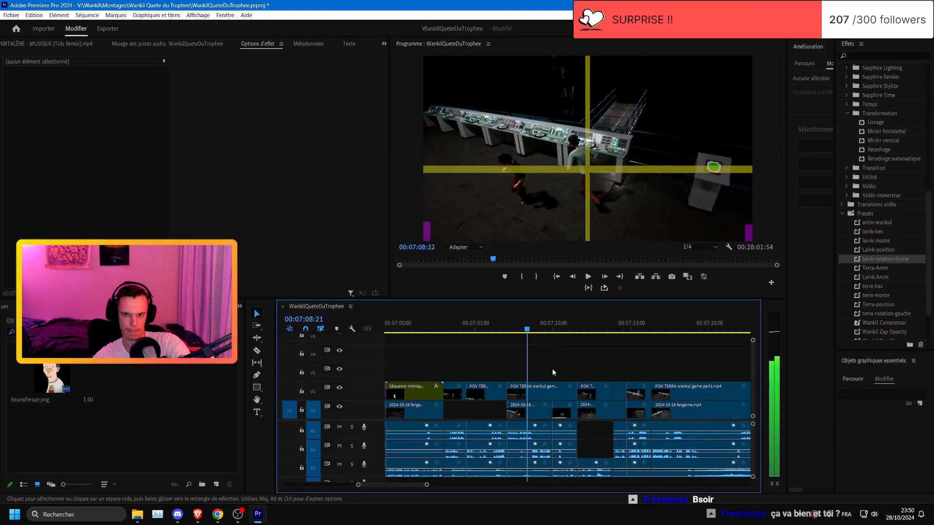
left_click(515, 411)
key("space")
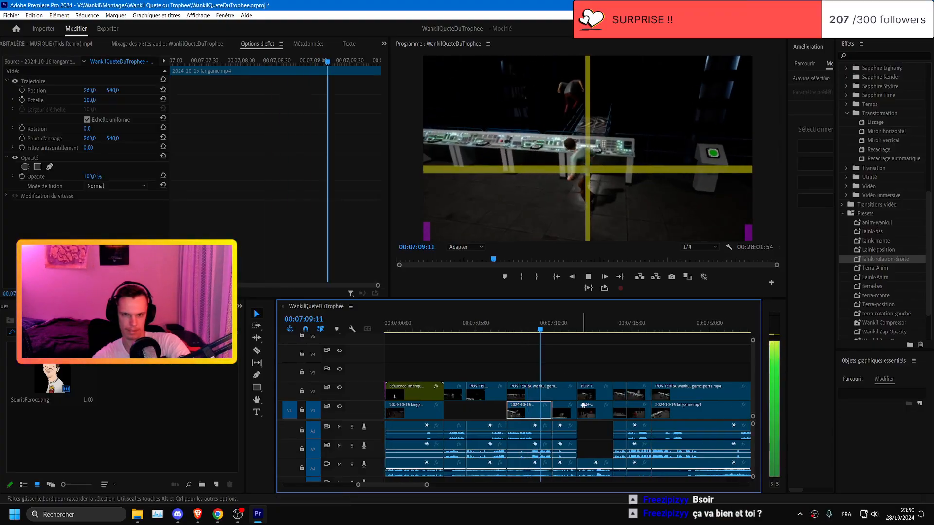
key("space")
left_click(528, 390)
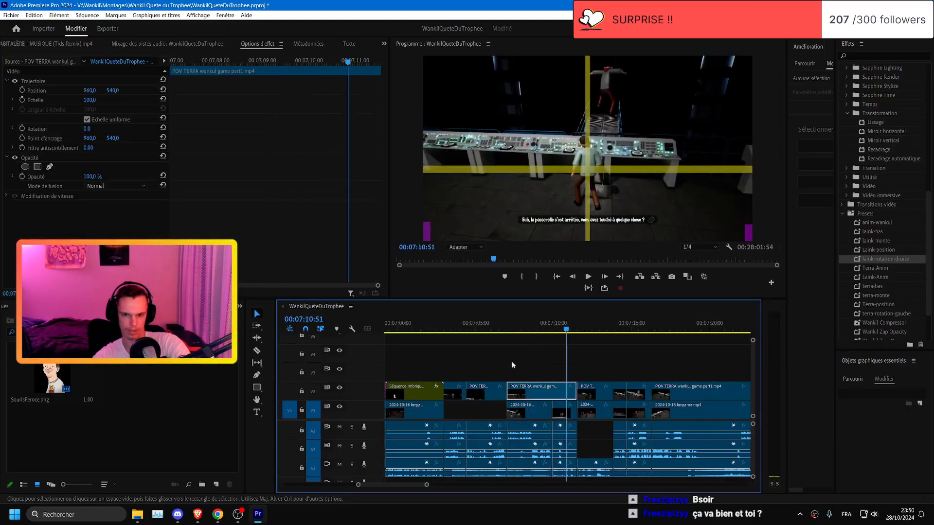
key("Delete")
- Duplicate the earlier cadreterracid.png frame clip on V3 above the POV TERRA section, with the playhead set to 00:07:02:57
left_click(507, 330)
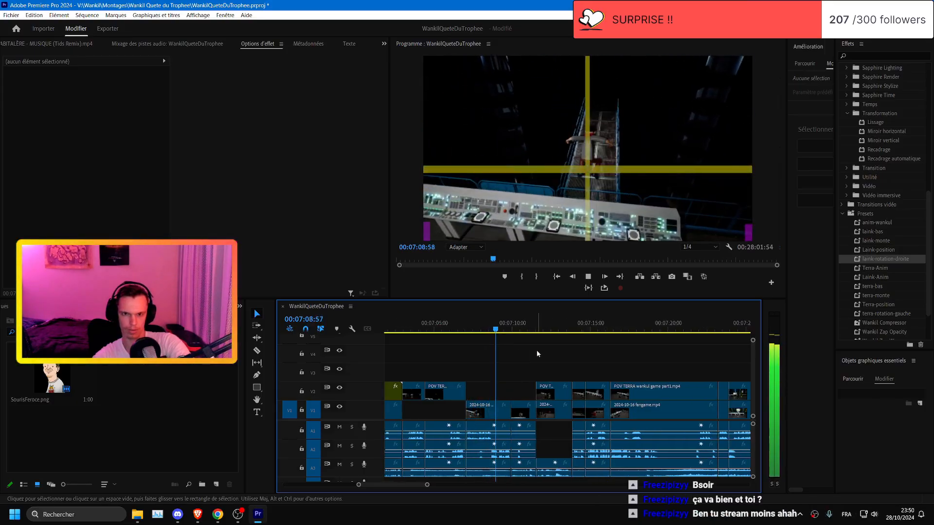
scroll(537, 354, "down", 1)
scroll(537, 354, "up", 2)
left_click(442, 329)
scroll(554, 362, "up", 2)
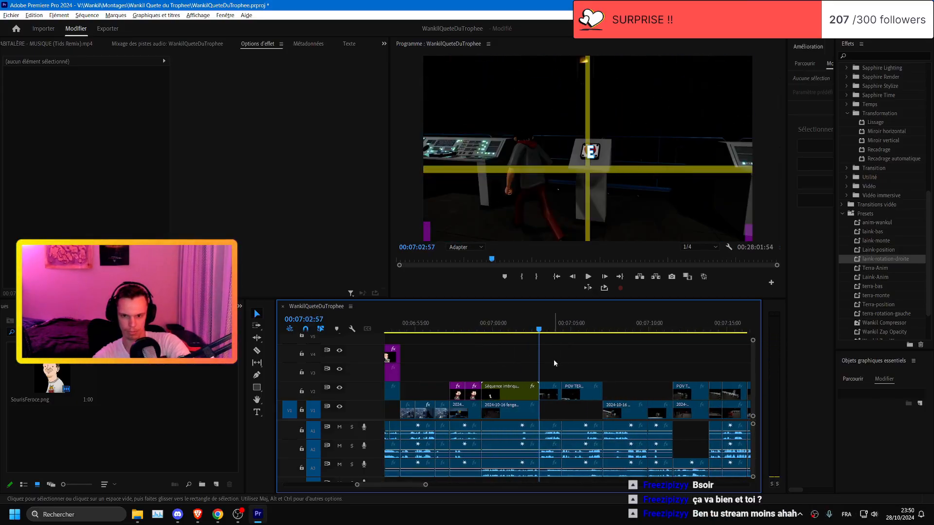
scroll(555, 359, "down", 2)
scroll(555, 360, "up", 3)
left_click_drag(418, 370, 681, 367)
scroll(520, 376, "up", 2)
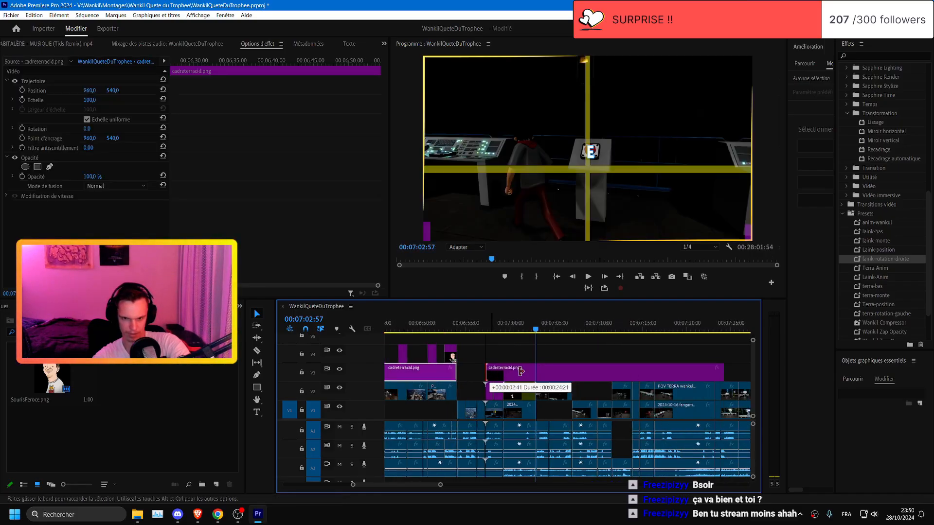
- Trim the copied cadreterracid.png to span only the two POV TERRA clips starting at 00:07:02:57, and save the project
left_click_drag(539, 369, 536, 369)
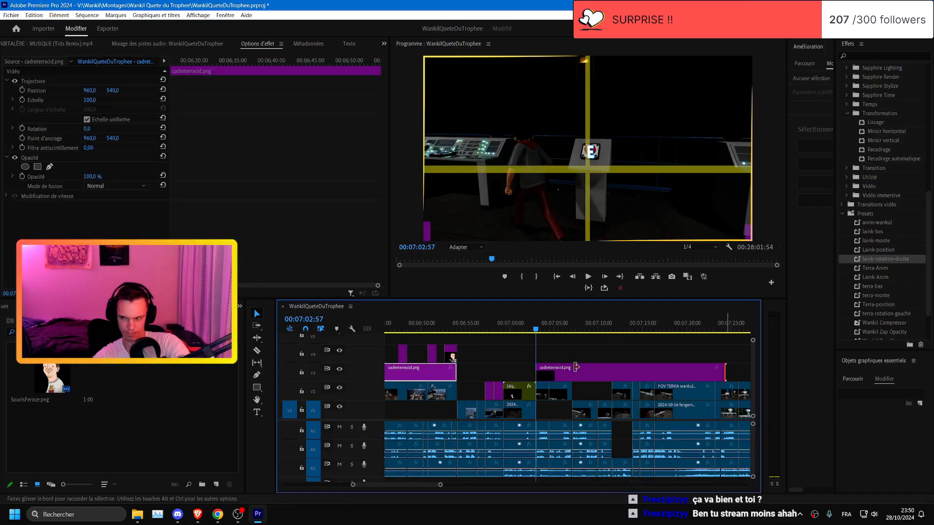
left_click_drag(725, 373, 723, 373)
left_click_drag(577, 367, 545, 388)
key("=")
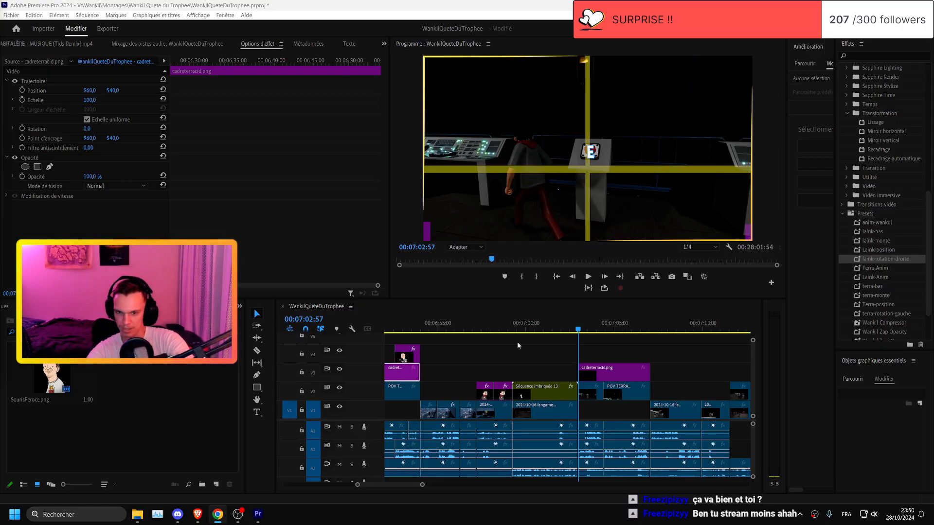
left_click(625, 355)
key("ctrl+s")
- Reset the programme monitor zoom to Adapter and save the project again
scroll(625, 354, "down", 1)
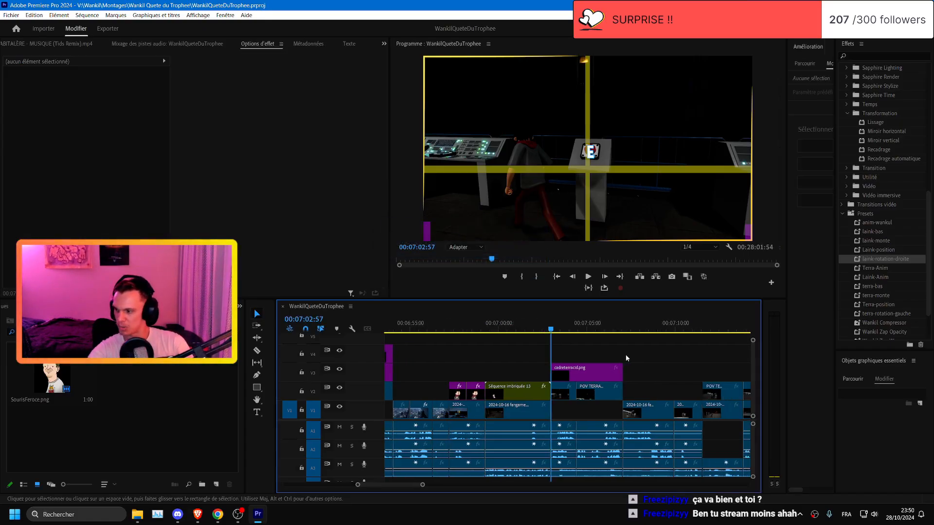
scroll(625, 359, "up", 1)
scroll(621, 361, "up", 2)
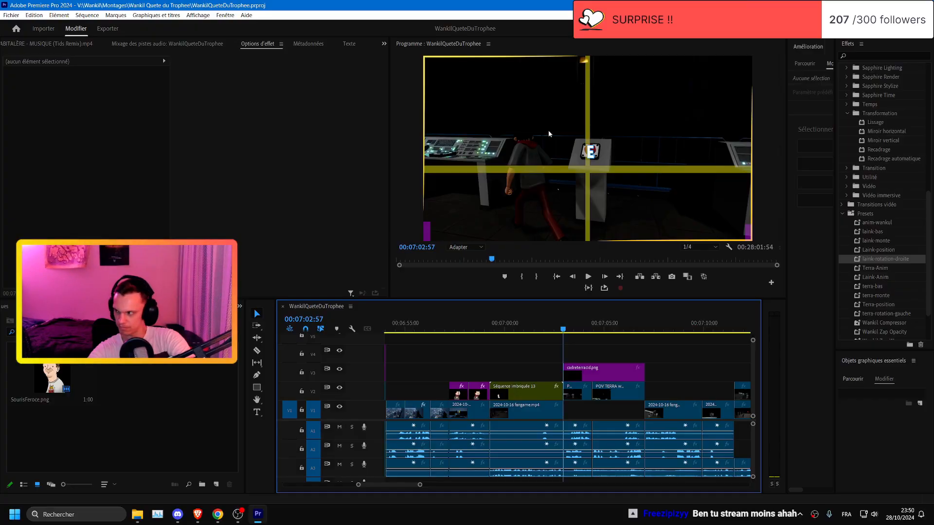
scroll(641, 153, "down", 2)
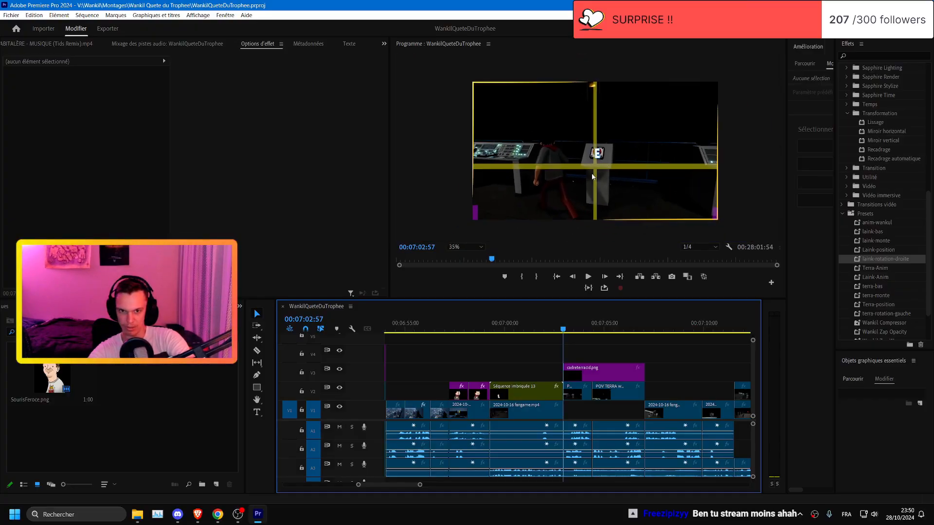
left_click(478, 247)
left_click(464, 273)
key("ctrl+s")
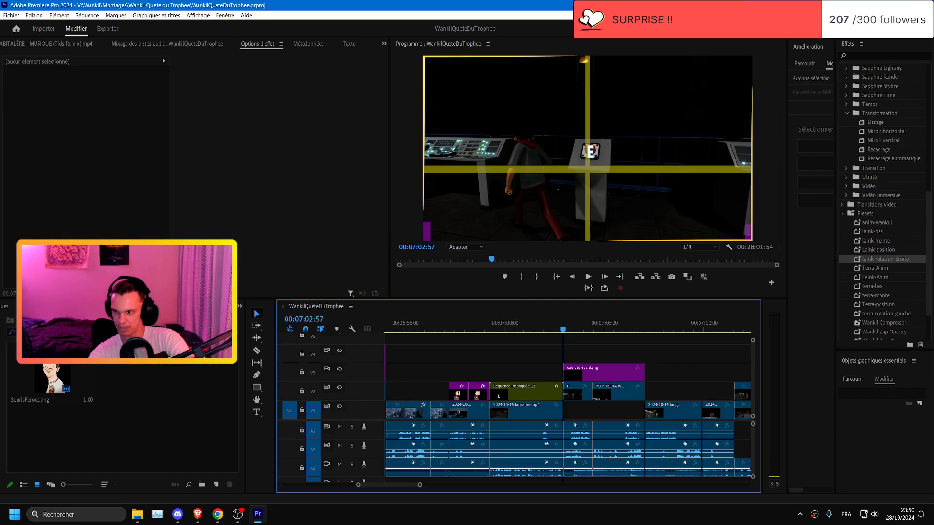
key("alt+Tab")
scroll(693, 357, "right", 2)
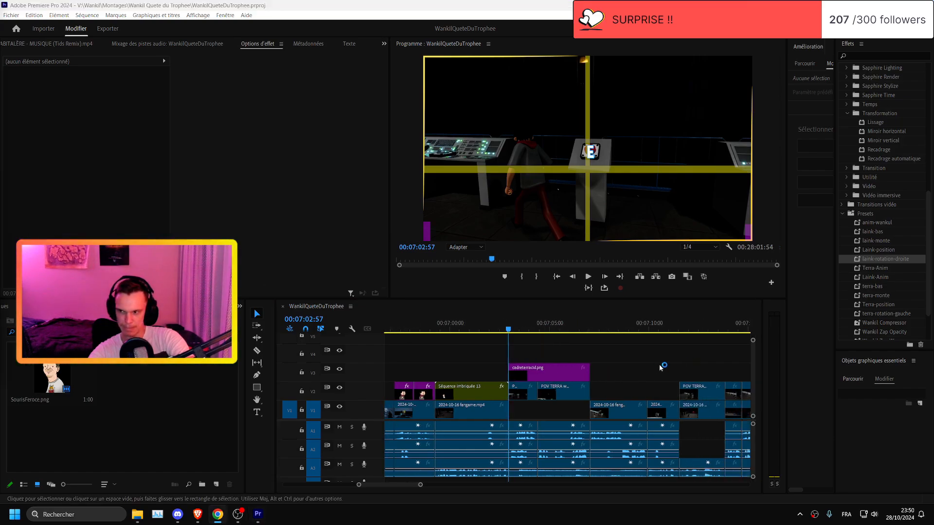
left_click(625, 367)
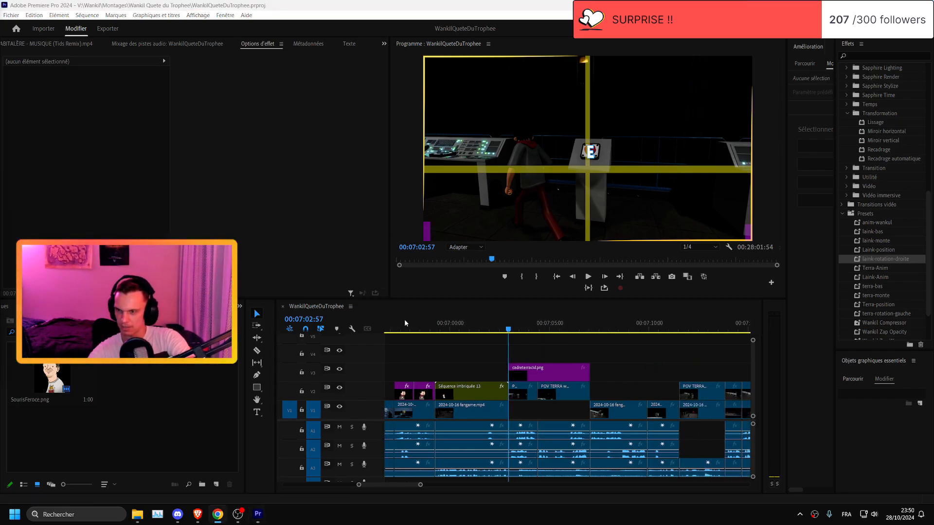
- Save the project and play back the two POV TERRA clips from 00:07:02:57 to check them with the frame overlay
key("ctrl+s")
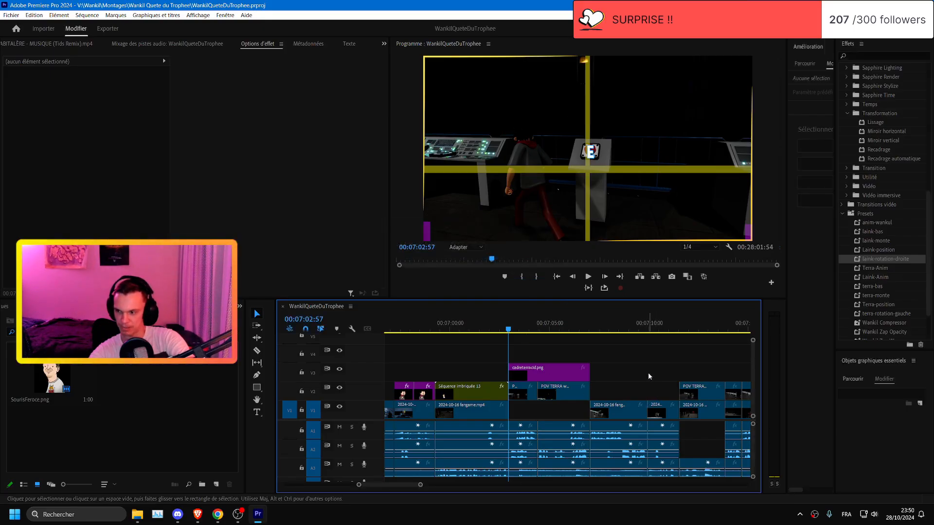
key("equal")
key("space")
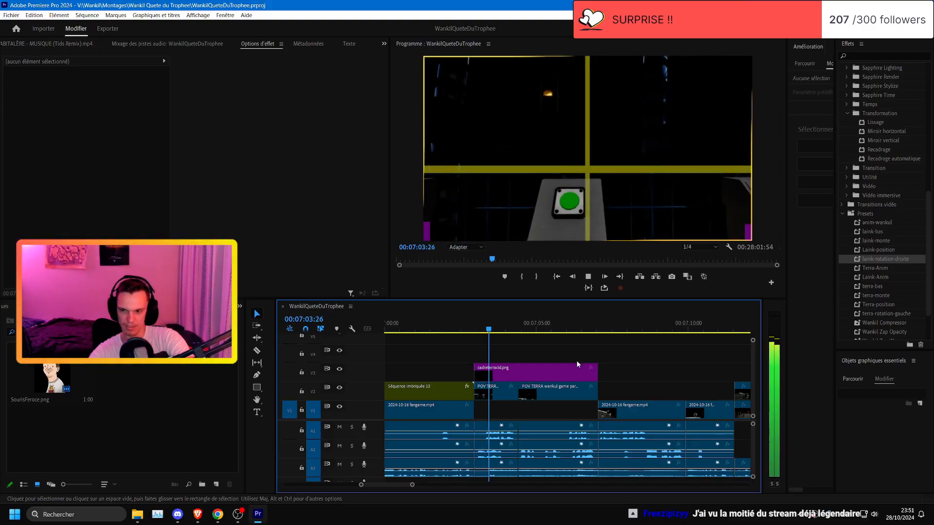
key("ctrl+s")
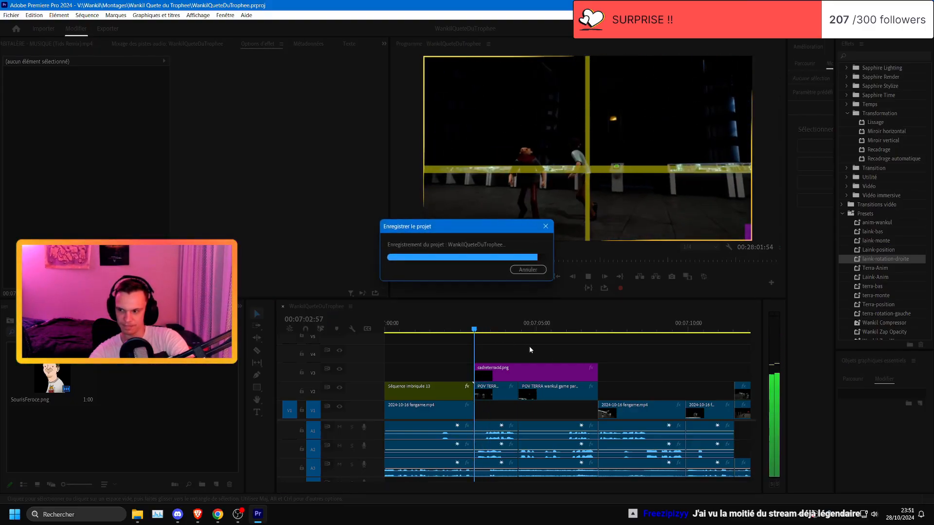
left_click(481, 327)
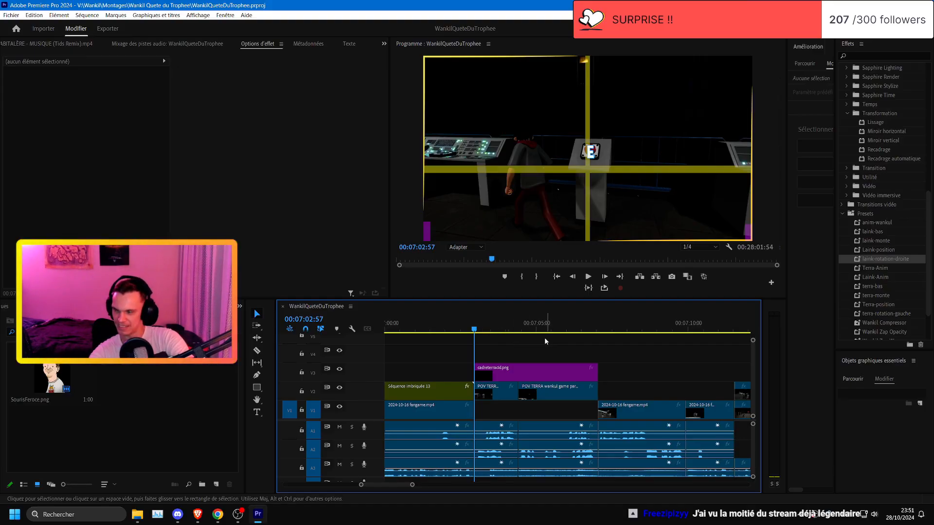
scroll(676, 378, "up", 1)
left_click(501, 330)
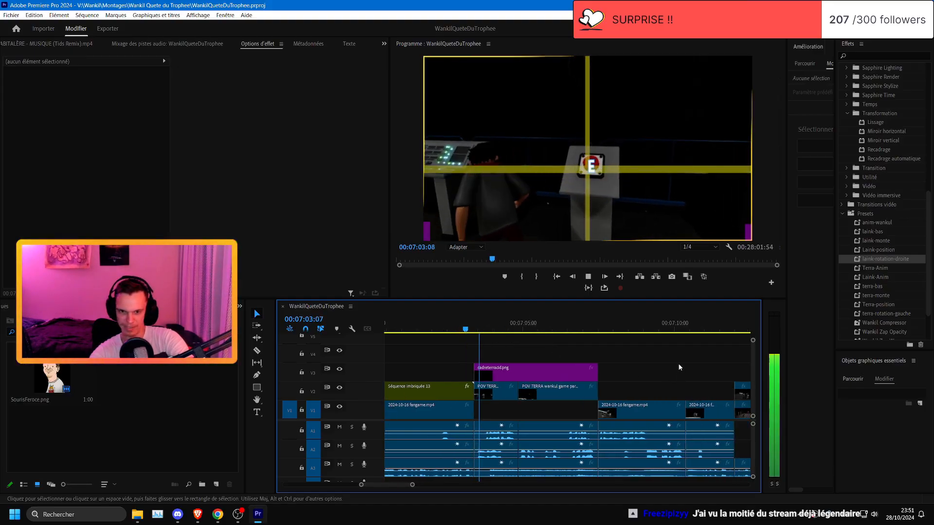
left_click(491, 329)
scroll(683, 356, "down", 3)
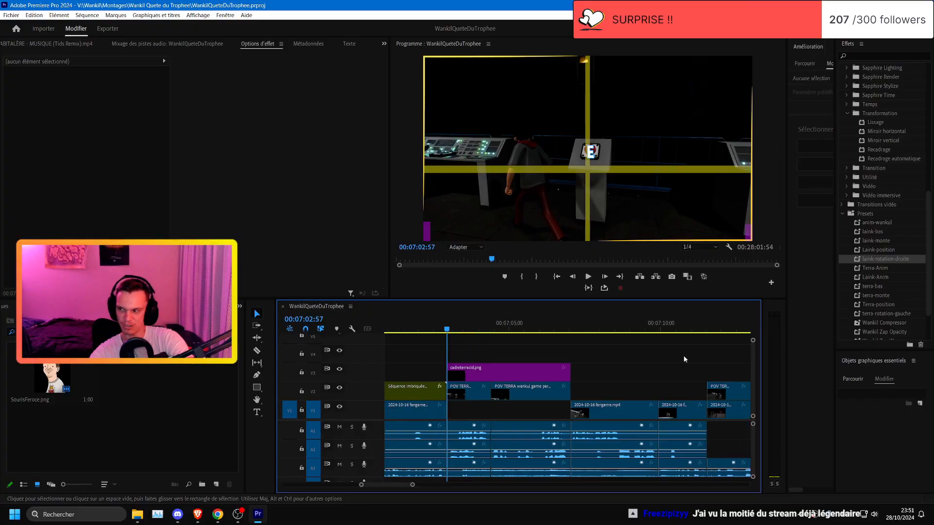
scroll(684, 356, "up", 1)
key("space")
scroll(525, 362, "up", 1)
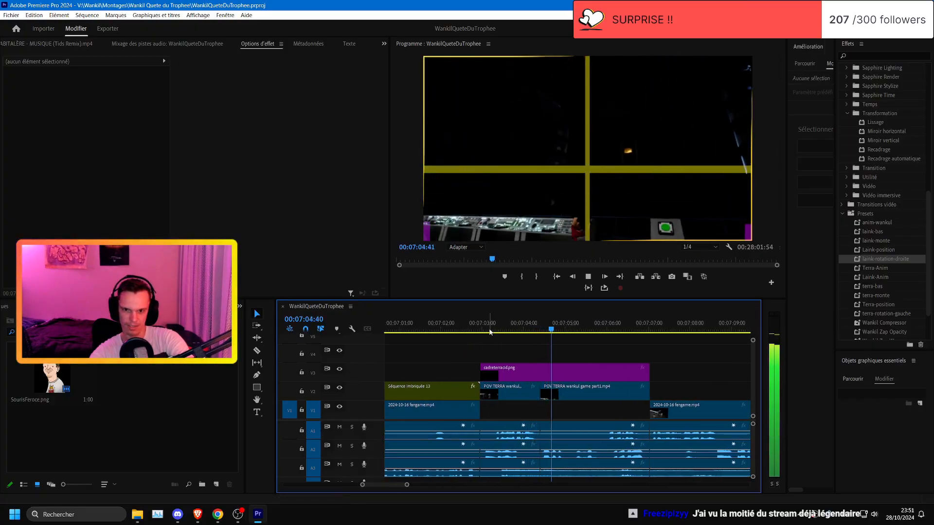
key("space")
scroll(535, 349, "up", 1)
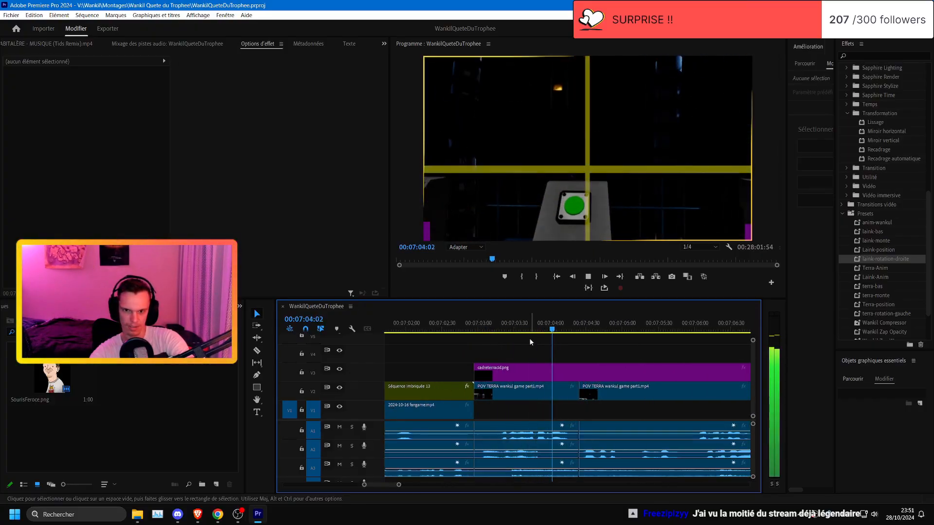
- Place laink-choqué-stress-tire-cheveux-mains-sur-la-tête-doigt.png on V4 from 00:07:03:18 to the first POV TERRA clip's end, and apply the laink-rotation-droite preset
left_click(499, 325)
left_click(11, 332)
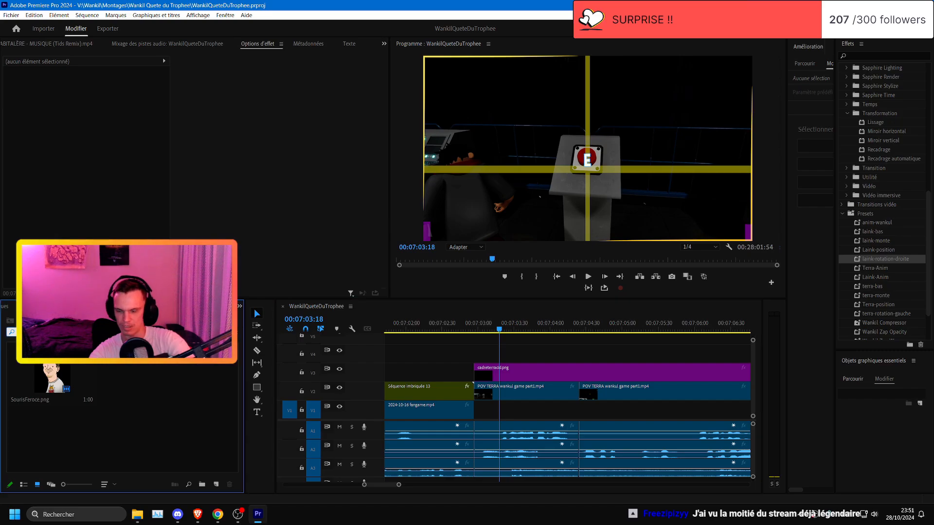
key("BackSpace")
type("stress")
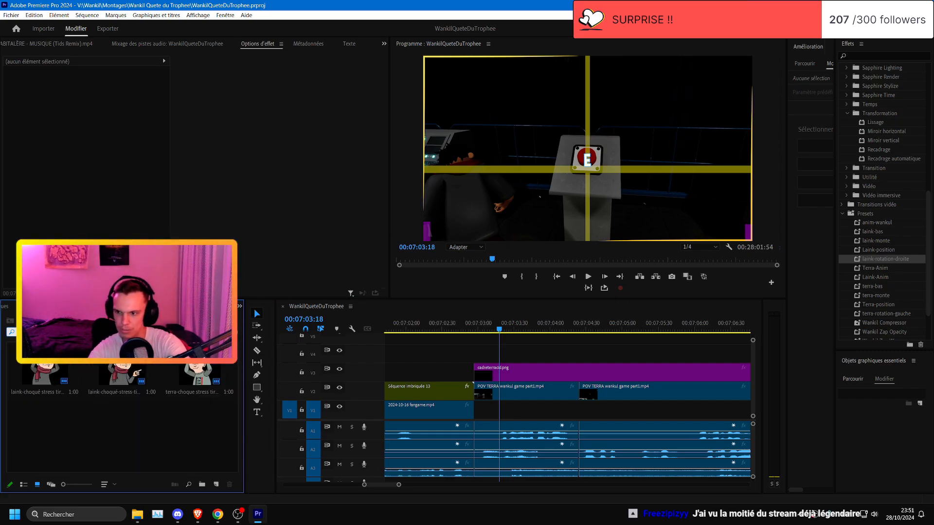
left_click_drag(122, 375, 488, 357)
left_click_drag(552, 357, 577, 354)
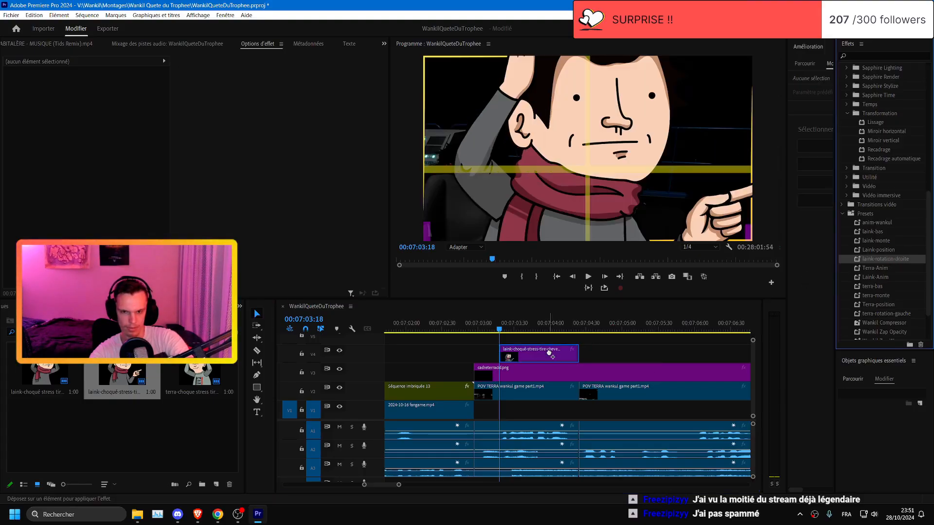
left_click(544, 350)
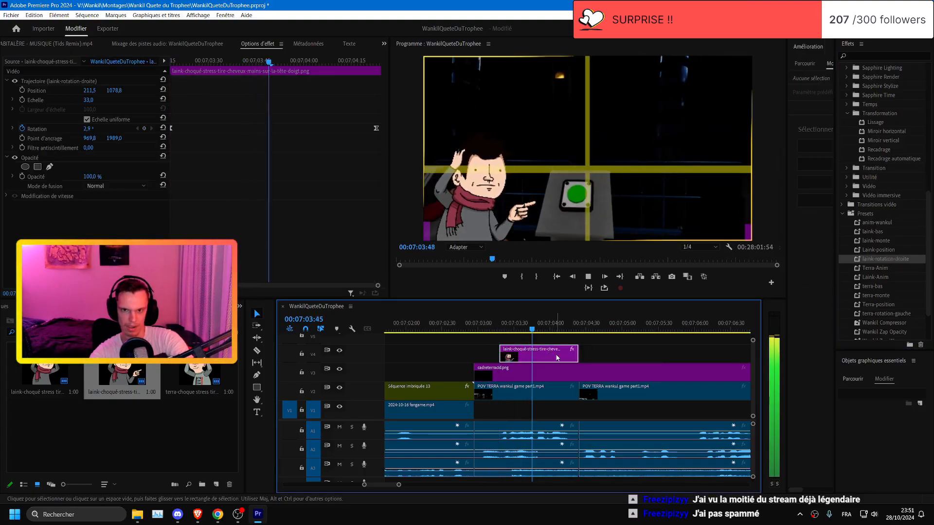
- Set the scale of the second POV TERRA clip on V2 to 115 and play it back
key("Up")
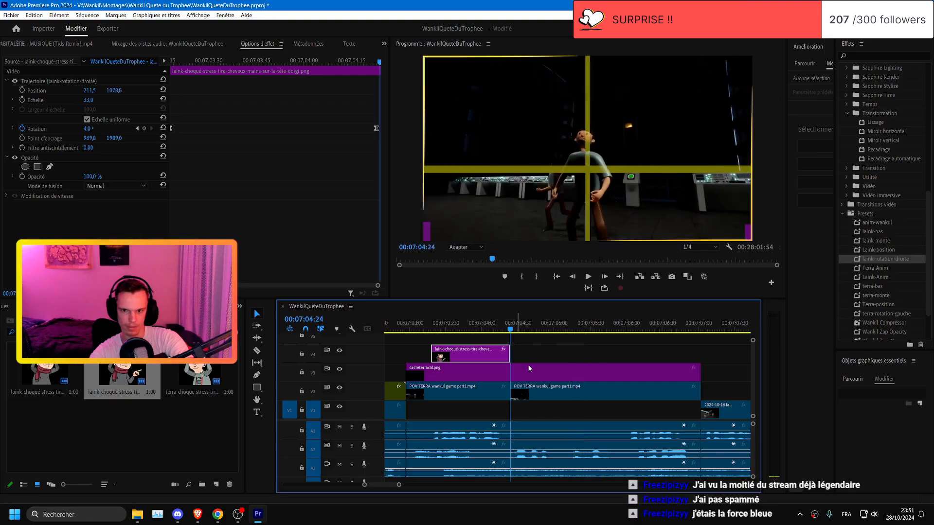
left_click(559, 398)
left_click(96, 99)
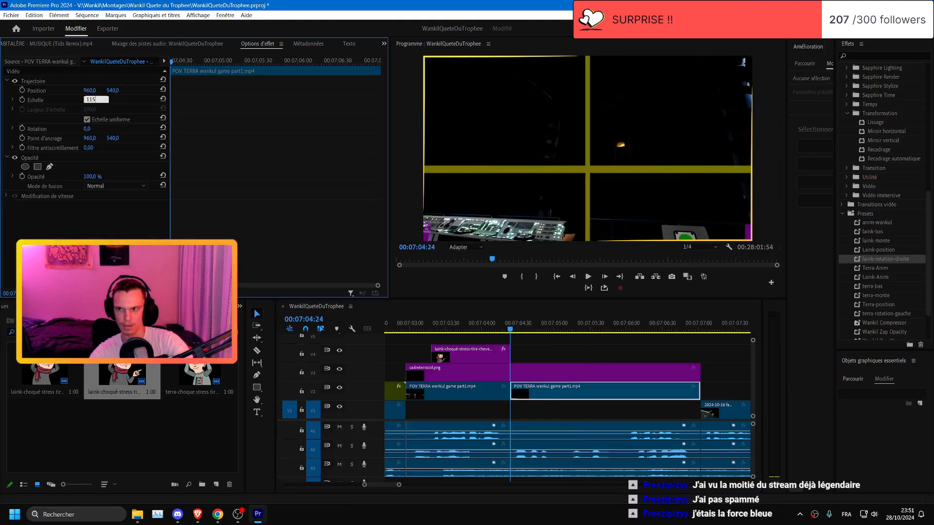
key("Return")
key("space")
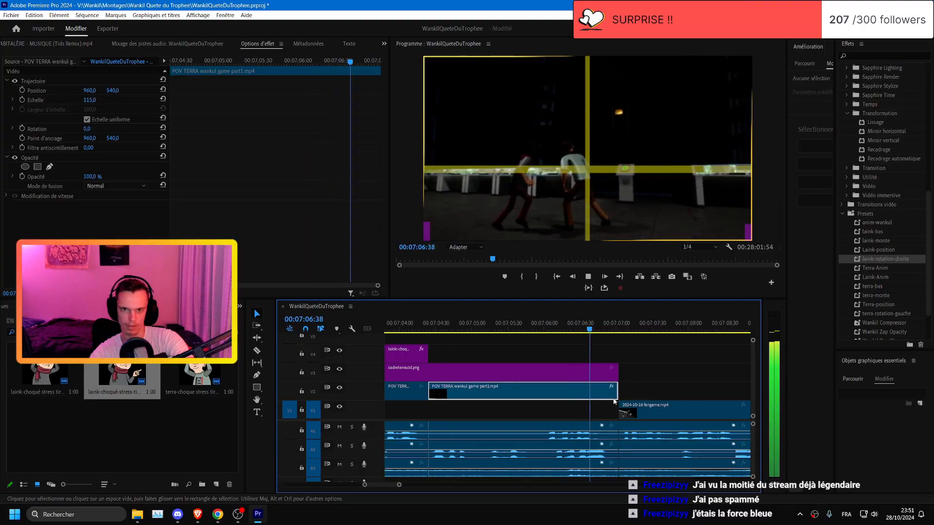
key("space")
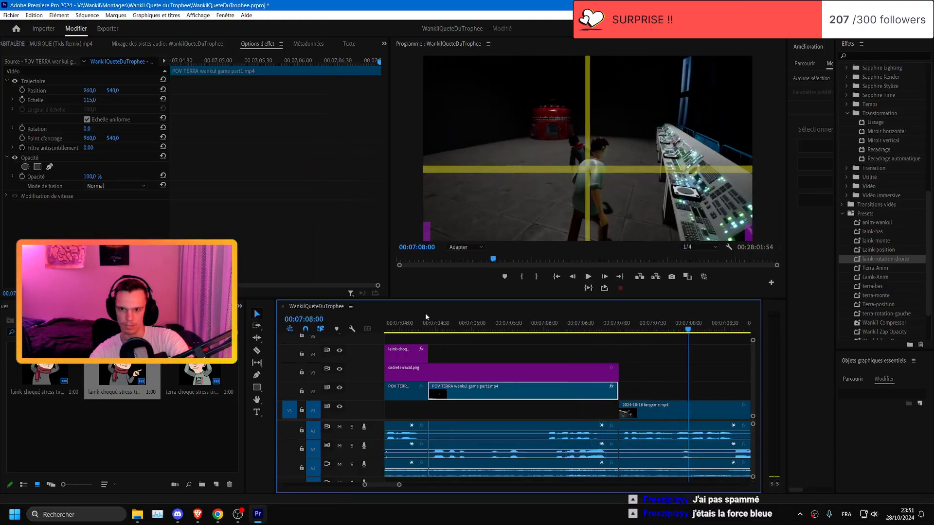
- Animate the second POV TERRA clip's scale from a keyframe at its start to 130 at 00:07:07:01, and check the zoom in playback
left_click(625, 330)
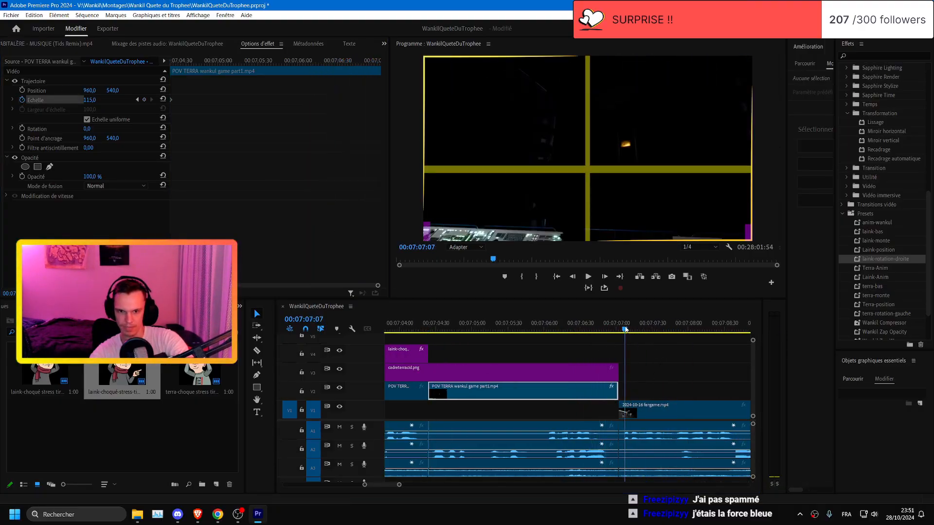
left_click_drag(625, 329, 618, 330)
left_click(398, 196)
key("Left")
left_click(94, 99)
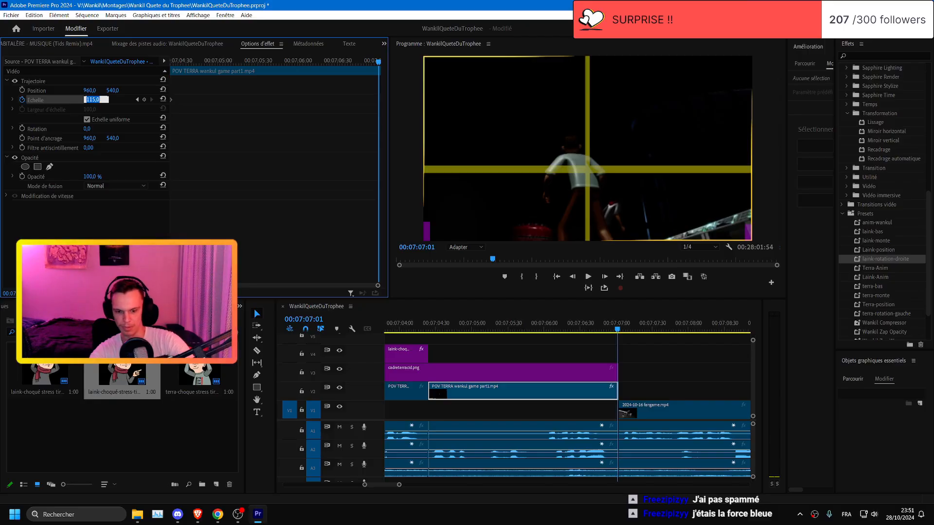
type("130")
key("Return")
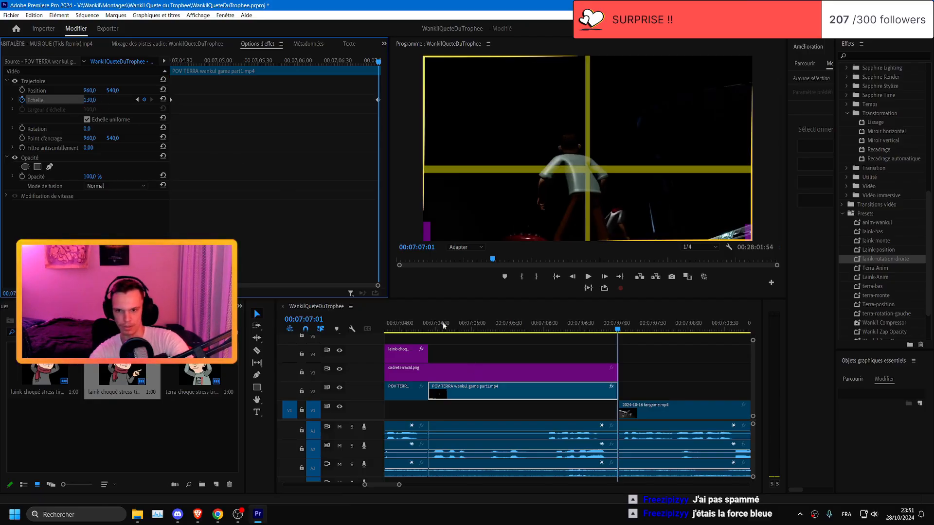
left_click(430, 325)
key("space")
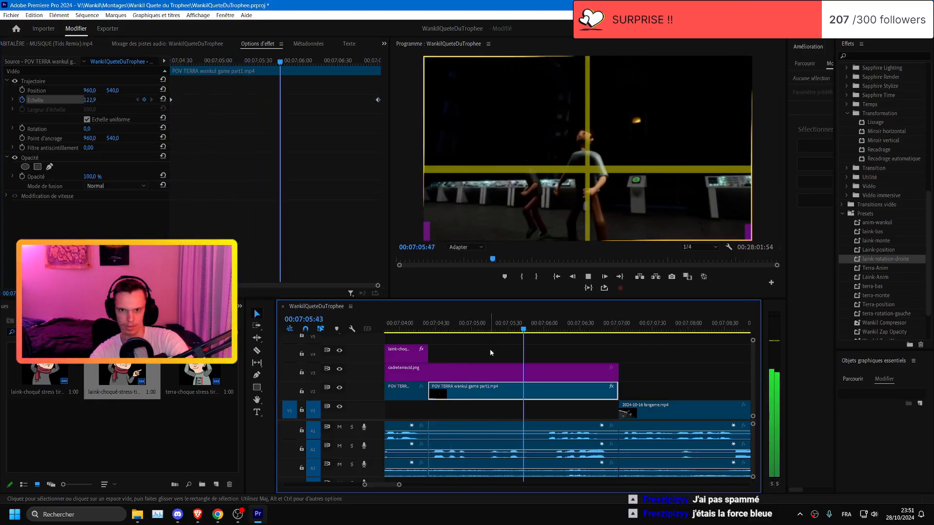
scroll(577, 406, "down", 7)
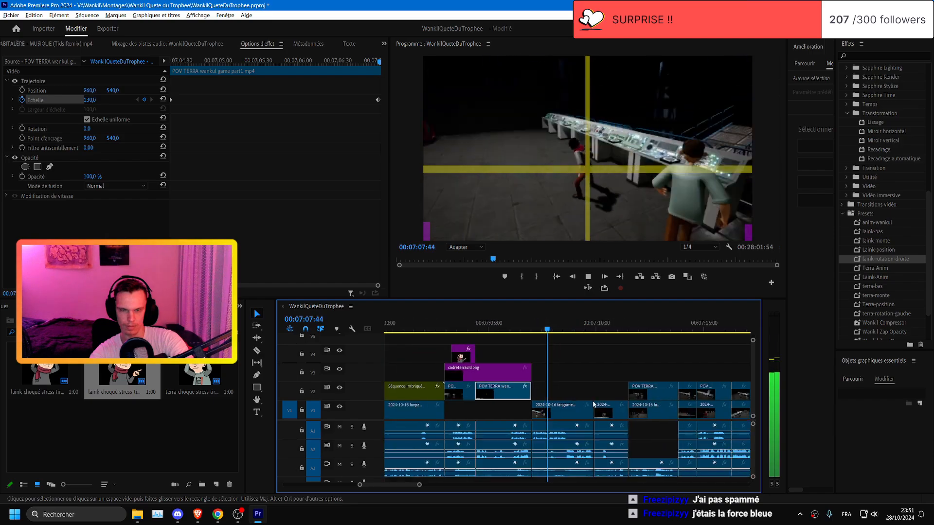
scroll(592, 404, "up", 3)
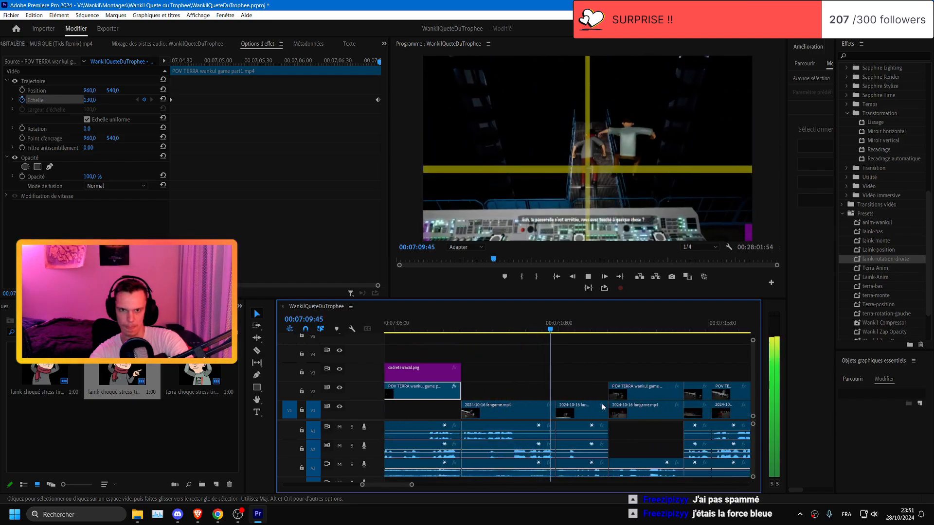
key("ctrl+s")
- Cut the fangame clip on V1 at 00:07:08:31, set the second part's scale to 121, and save the project after playback
left_click_drag(516, 331, 510, 331)
left_click(535, 408)
key("ctrl+k")
left_click(539, 415)
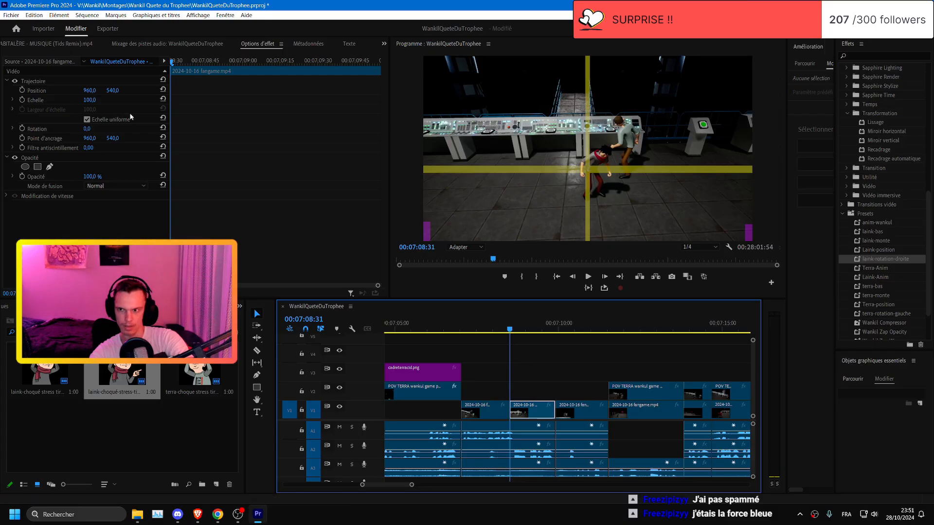
left_click(96, 98)
key("Return")
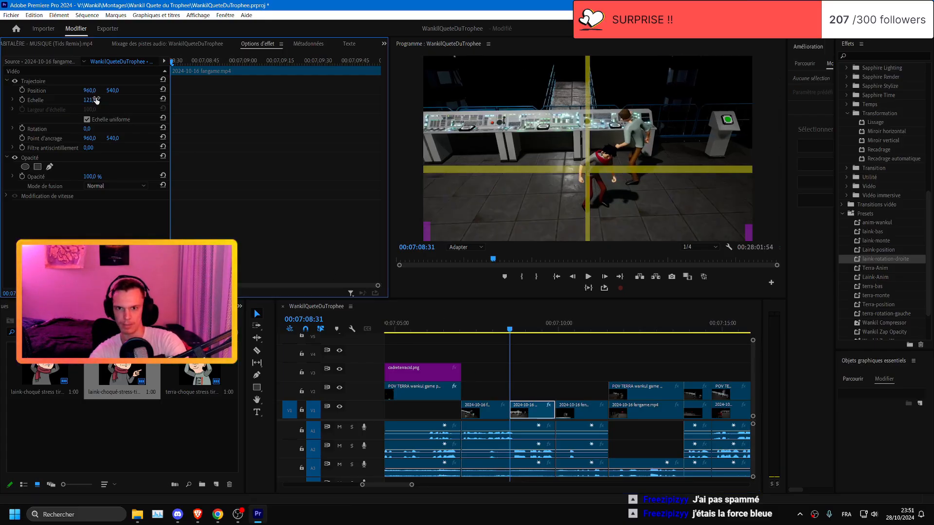
left_click(493, 327)
key("space")
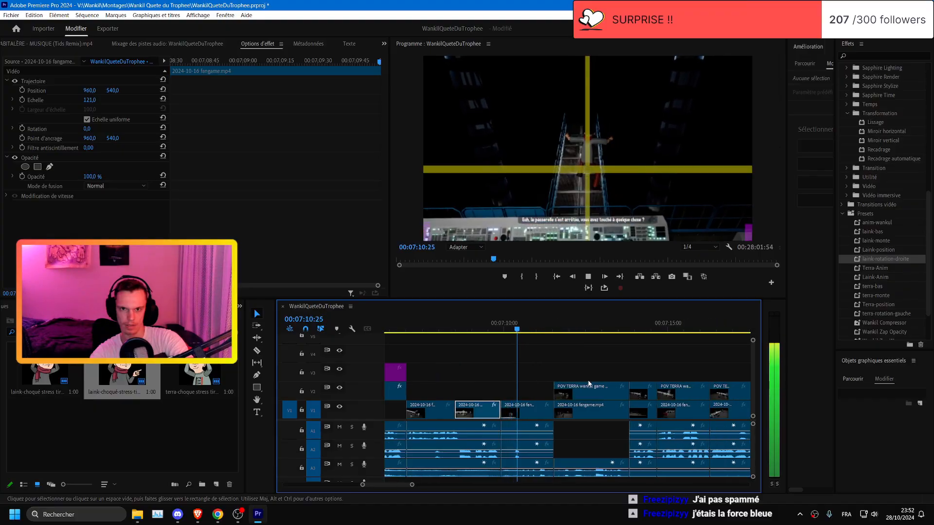
key("ctrl+s")
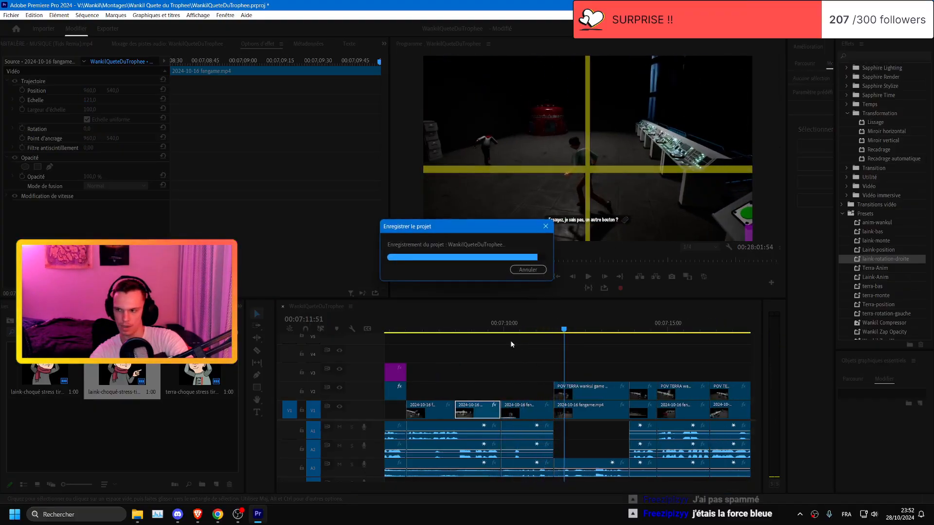
- Save the project and review the playback of the POV TERRA section and the fangame clips that follow it
left_click(507, 336)
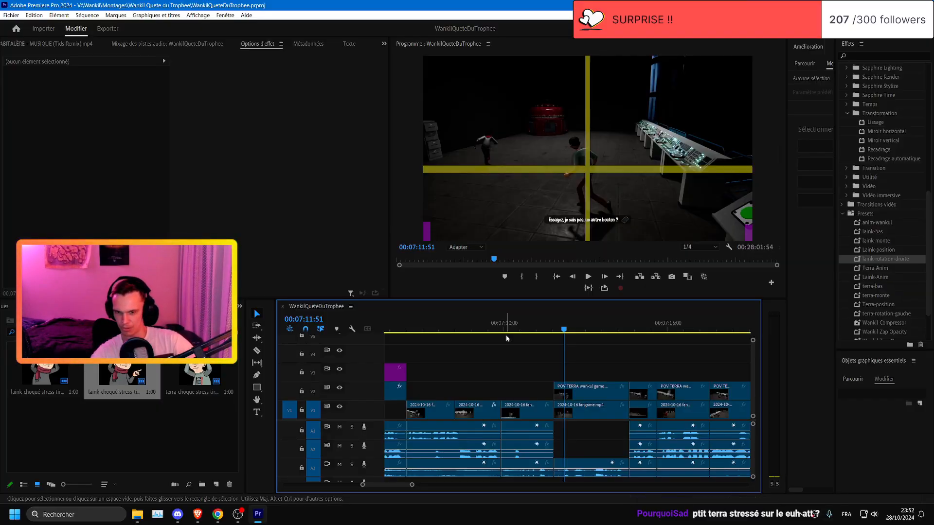
key("ctrl+s")
left_click(408, 330)
scroll(628, 365, "up", 1)
key("space")
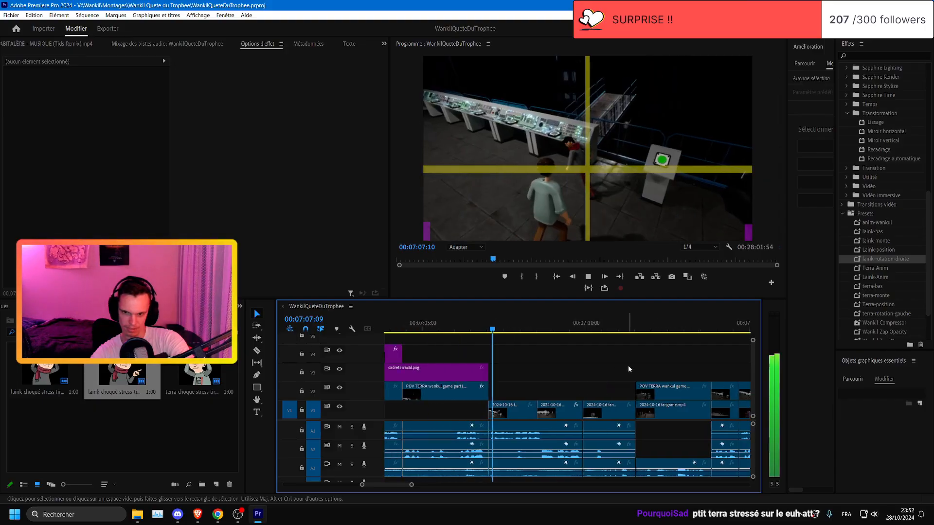
scroll(628, 366, "up", 3)
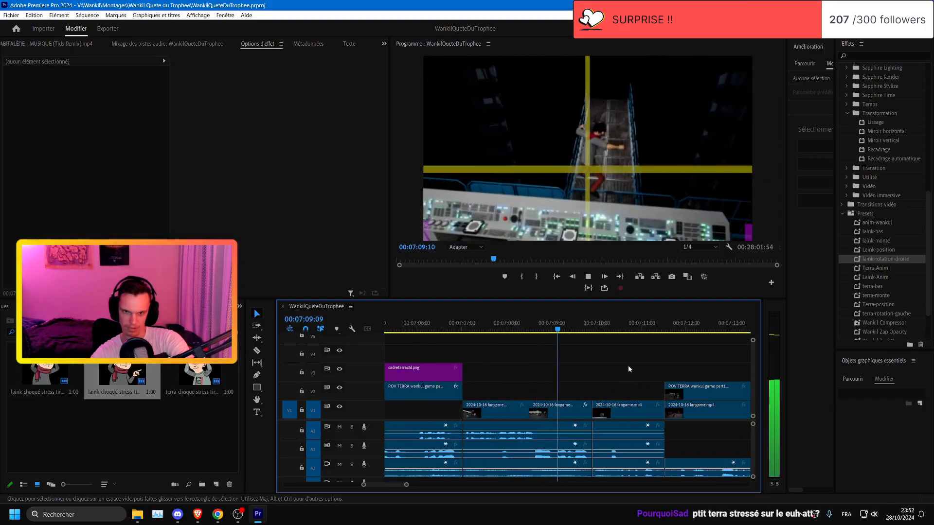
scroll(629, 366, "down", 5)
left_click(404, 325)
key("space")
scroll(526, 363, "up", 3)
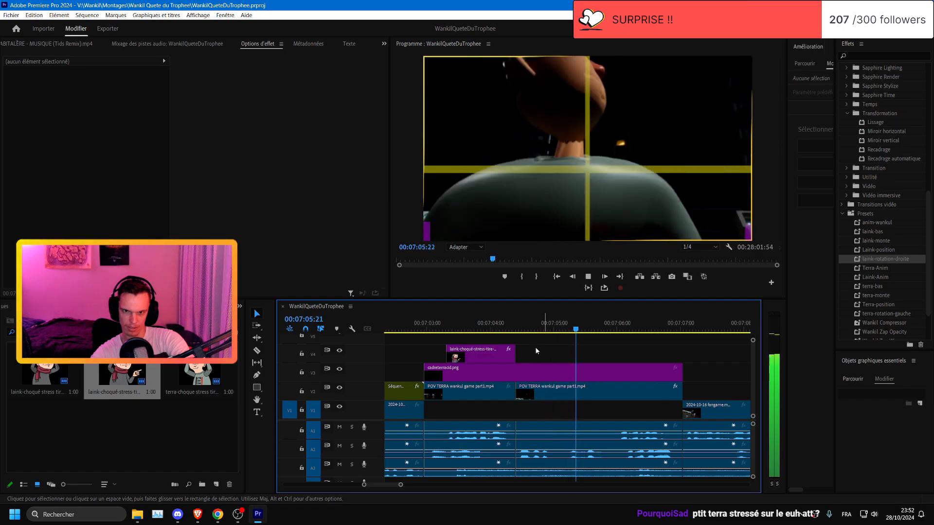
- Search the project media for "imp" and place terra-tien-impressionné-sans-sueur-euh.png on V4 at 00:07:04:24
left_click(515, 327)
key("ctrl+s")
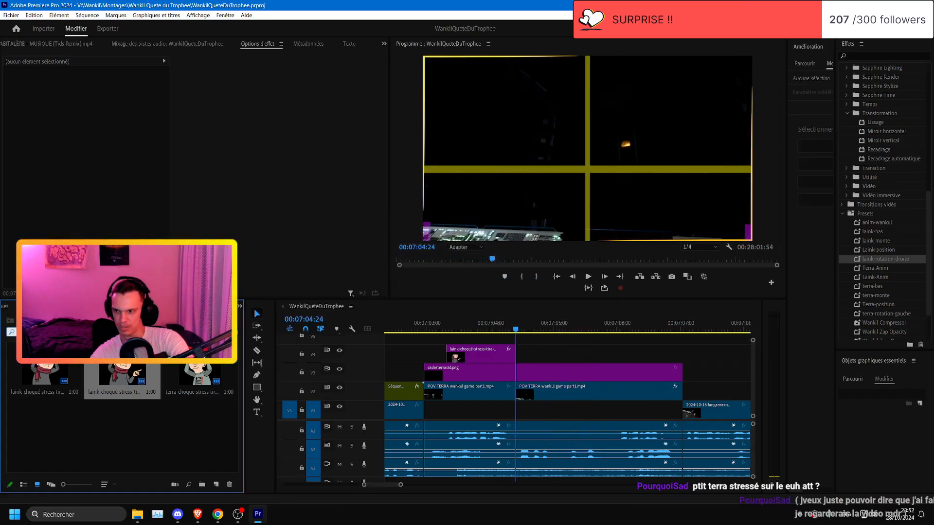
type("imp")
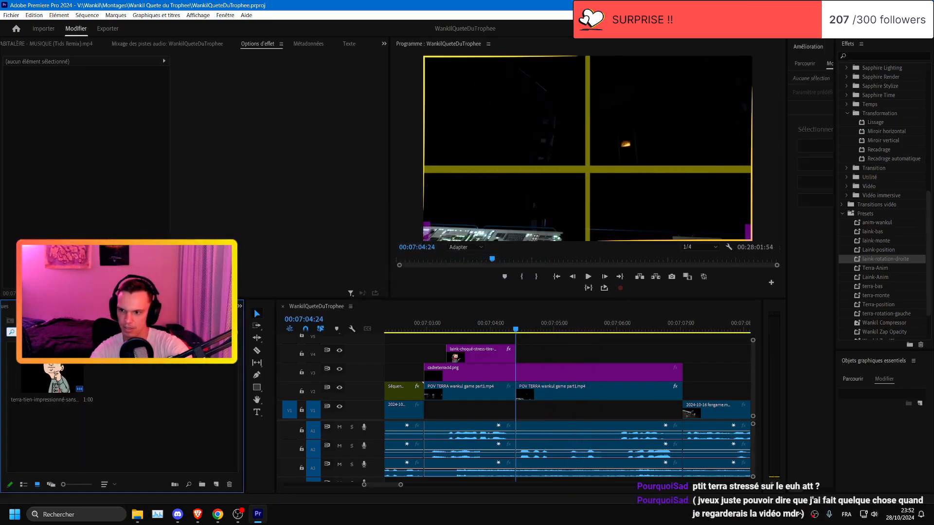
left_click_drag(52, 378, 535, 358)
scroll(535, 358, "up", 2)
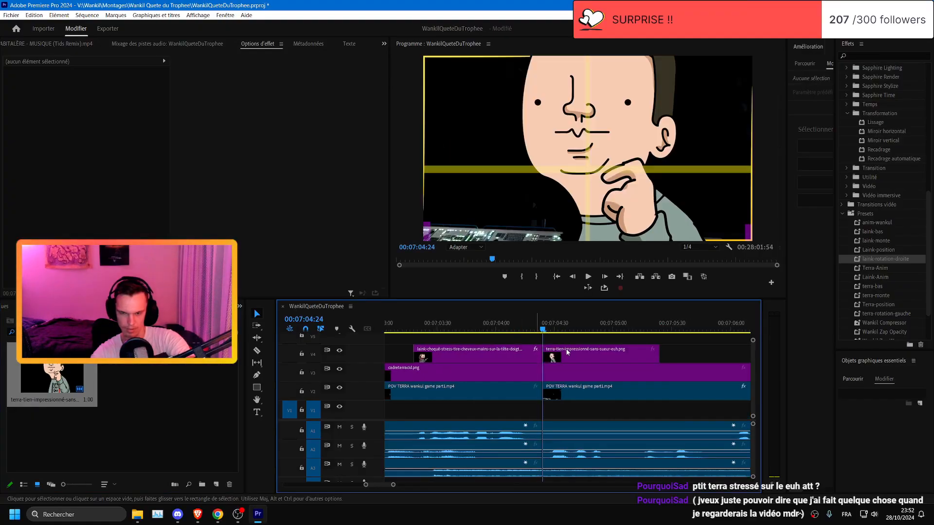
- Trim the end of the terra-tien-impressionné image on V4 to 00:07:04:39
scroll(559, 354, "down", 2)
left_click_drag(461, 329, 491, 332)
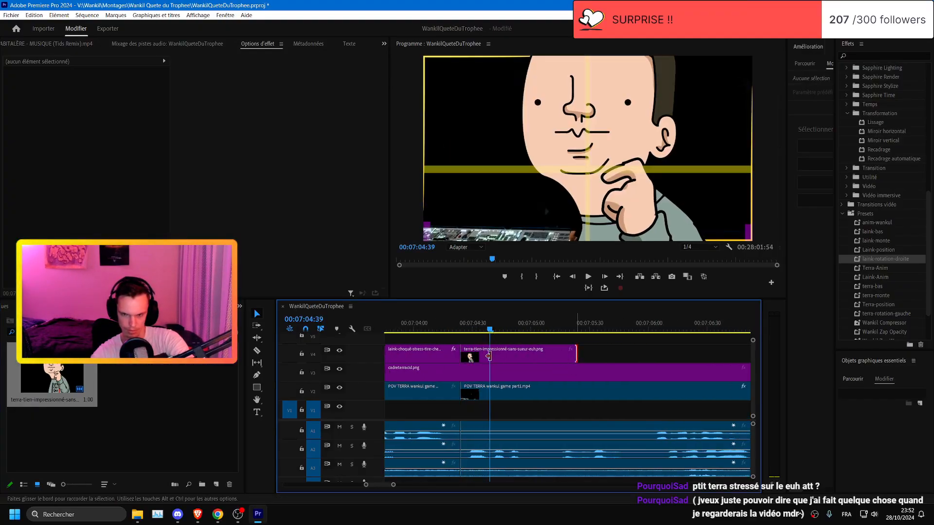
left_click_drag(575, 355, 575, 356)
left_click_drag(488, 356, 488, 356)
- Place terra-tien-impressionné.png from the image folder on V4 at 00:07:04:39 and trim its end to about 00:07:04:55
left_click(142, 515)
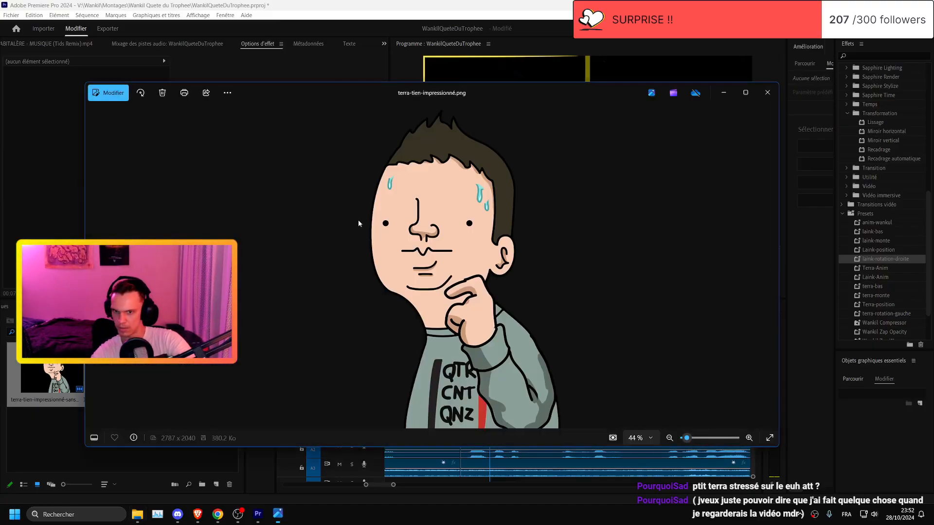
left_click(764, 101)
left_click_drag(516, 346, 490, 352)
left_click(644, 372)
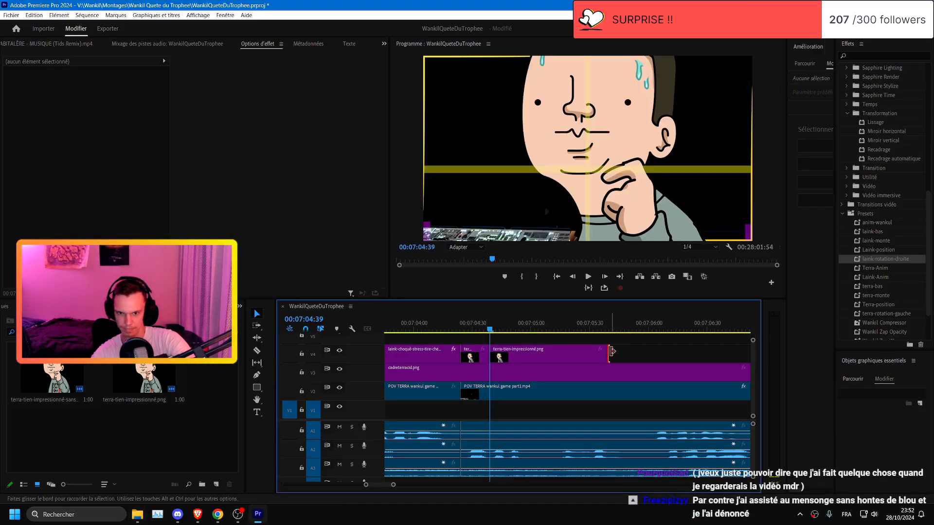
left_click_drag(528, 355, 530, 355)
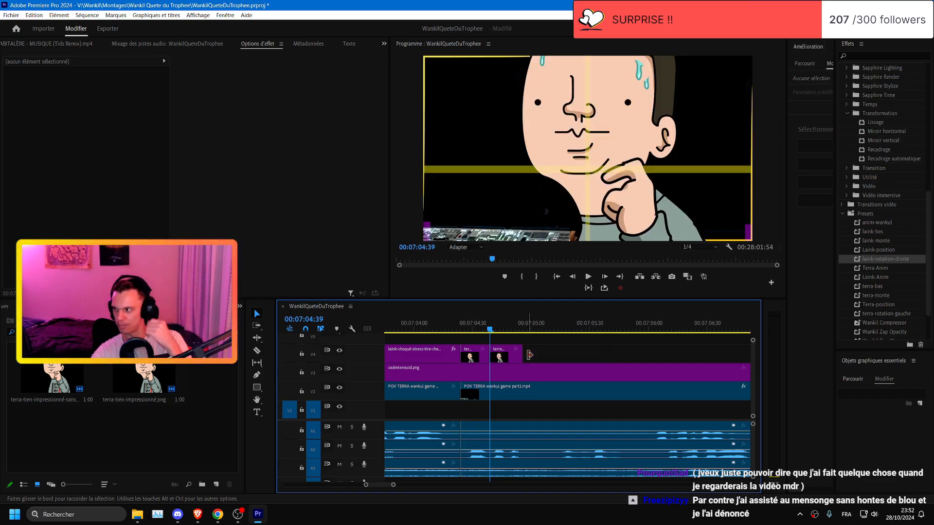
- Apply the terra-bas preset to the terra-tien-impressionné-sans-sueur image on V4 at 00:07:04:24
left_click(461, 330)
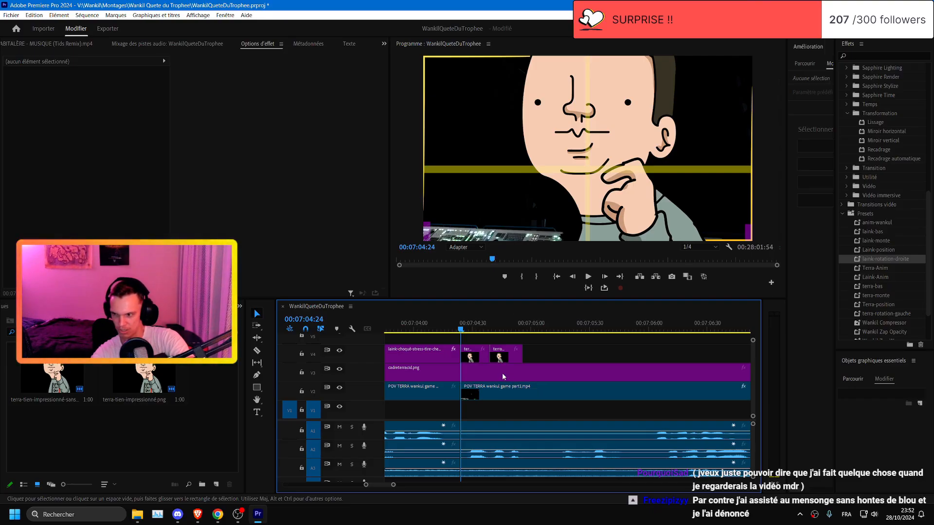
key("=")
scroll(496, 365, "down", 3)
scroll(493, 368, "up", 2)
scroll(502, 369, "up", 3)
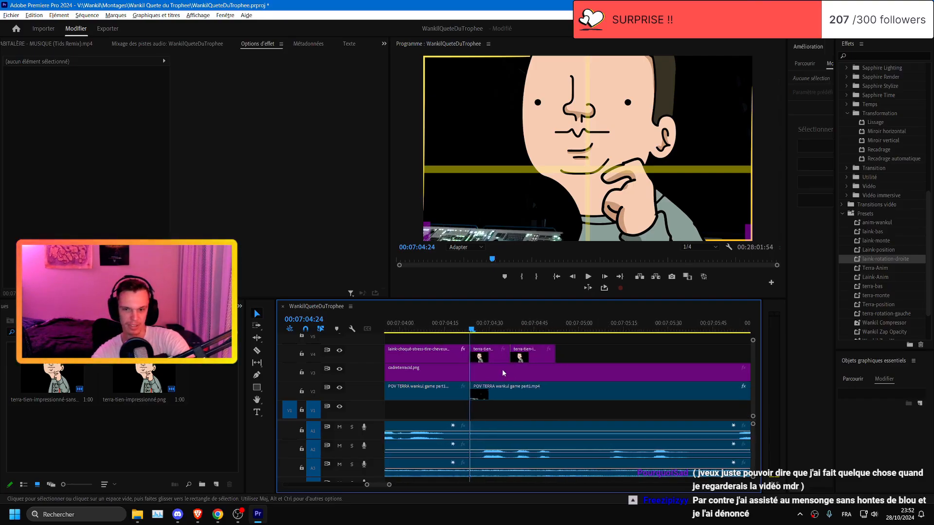
scroll(463, 366, "up", 1)
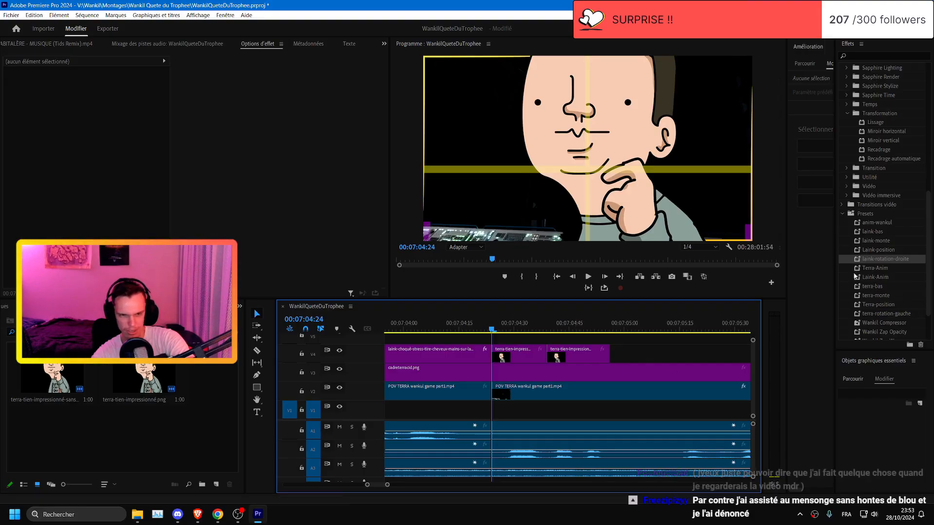
scroll(577, 389, "up", 3)
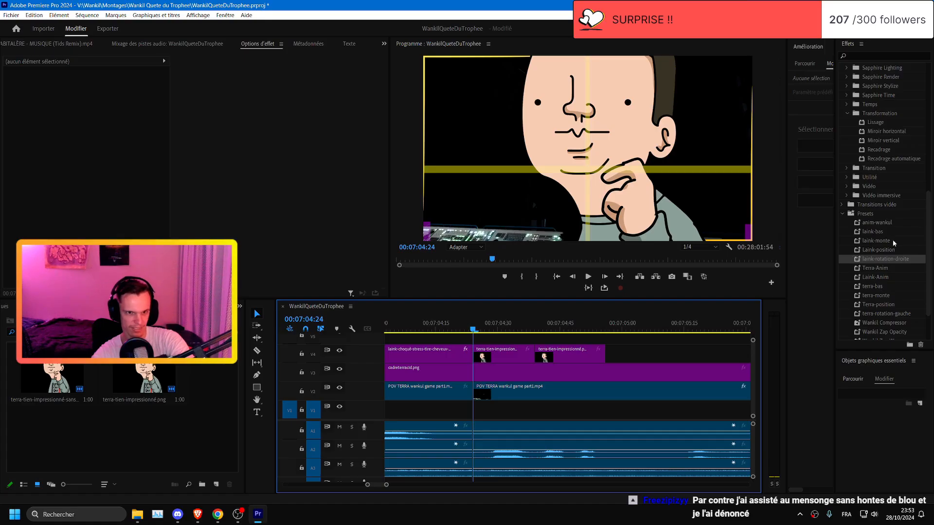
left_click_drag(872, 285, 503, 351)
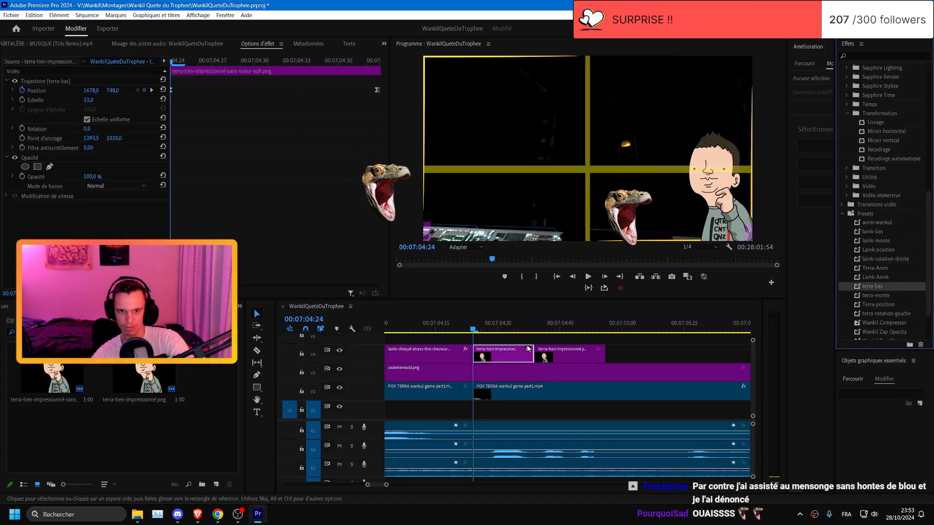
- Set the horizontal position of the sans-sueur image to 1609 in both of its Position keyframes
left_click_drag(96, 91, 64, 91)
left_click(93, 90)
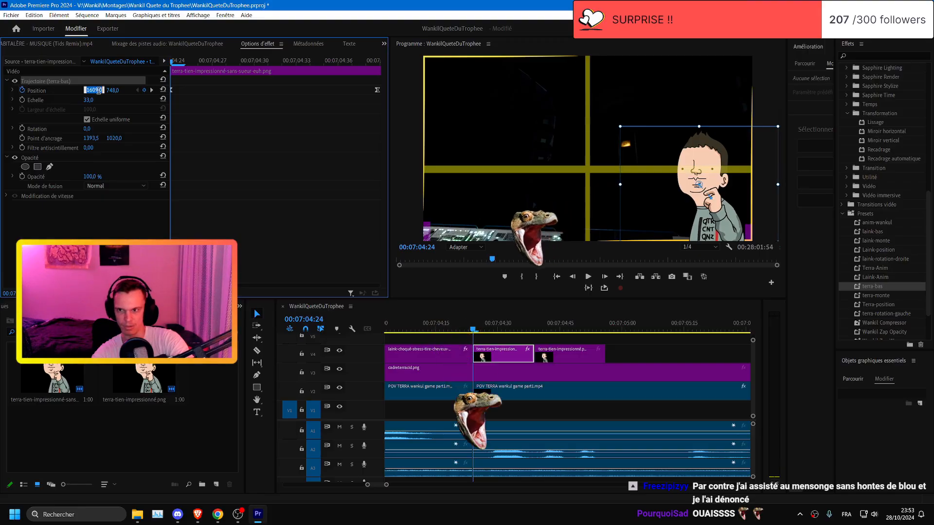
key("ctrl+c")
left_click(151, 90)
left_click(93, 90)
key("ctrl+v")
left_click(301, 186)
- Play back the sans-sueur image animation from 00:07:04:24 and save the project
key("Up")
key("space")
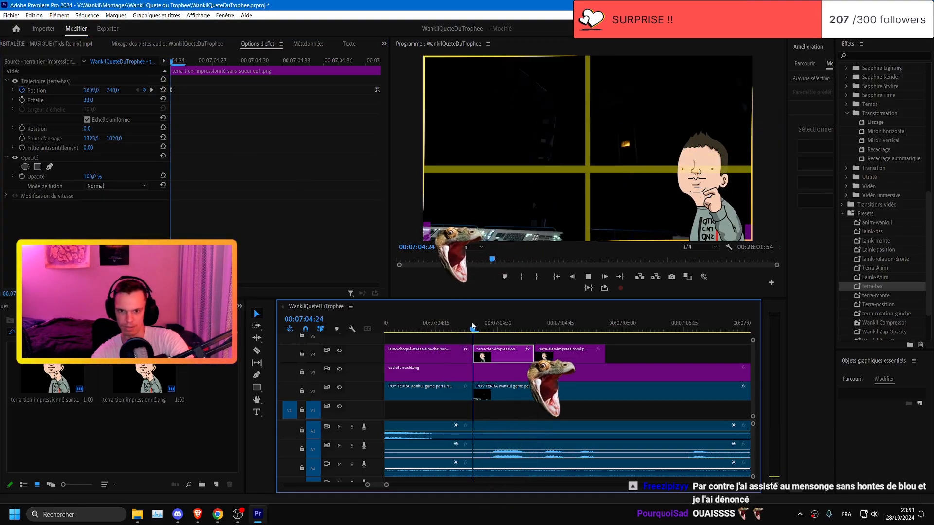
key("Up")
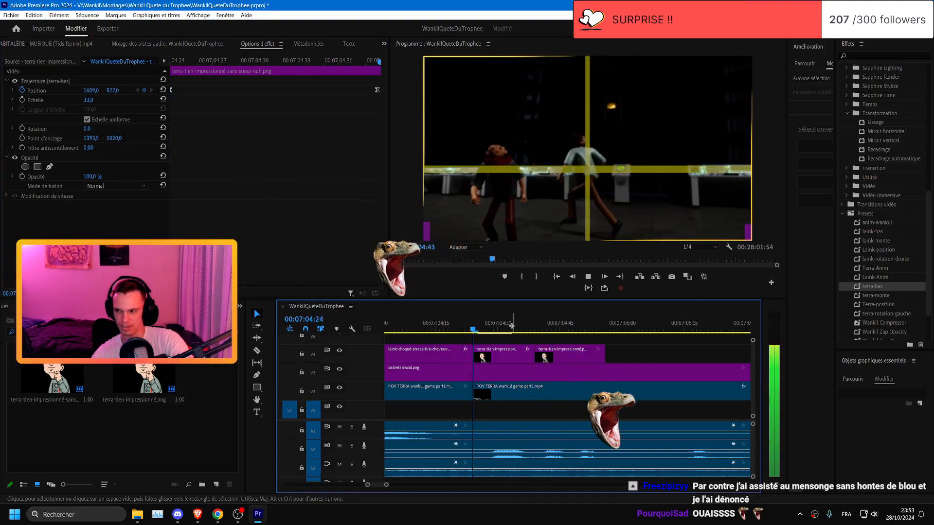
left_click(508, 339)
left_click_drag(497, 323, 471, 324)
key("ctrl+s")
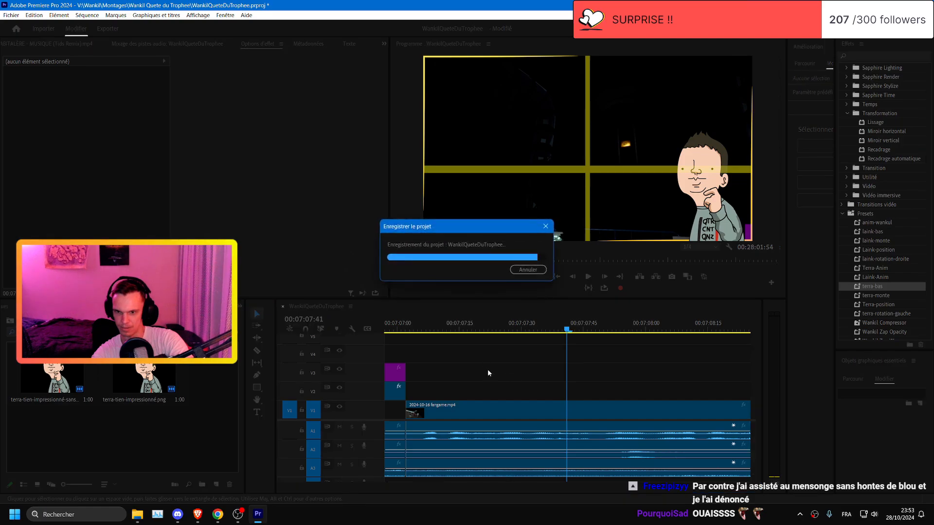
- Set the vertical position to 784 in the second Position keyframe of the sans-sueur image on V4
scroll(492, 375, "up", 3)
scroll(451, 376, "down", 3)
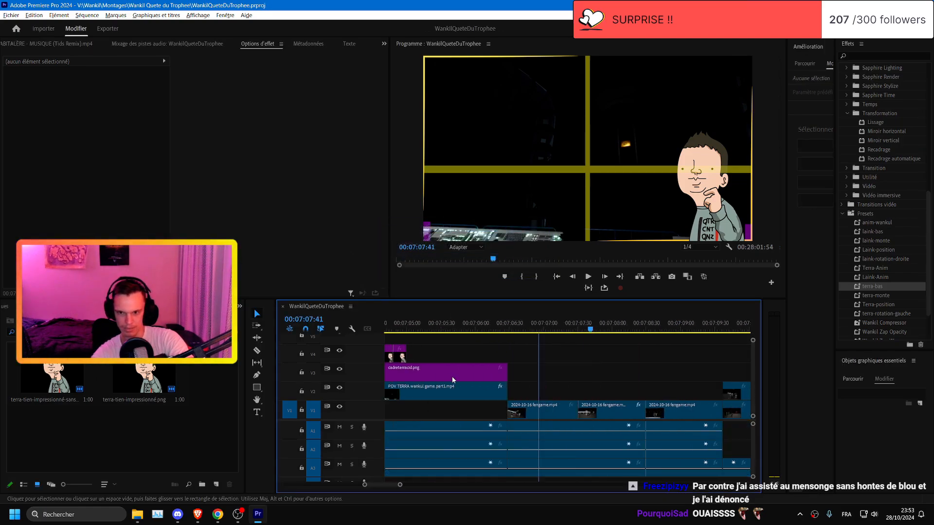
scroll(440, 362, "up", 2)
left_click(485, 325)
key("=")
key("=")
key("=")
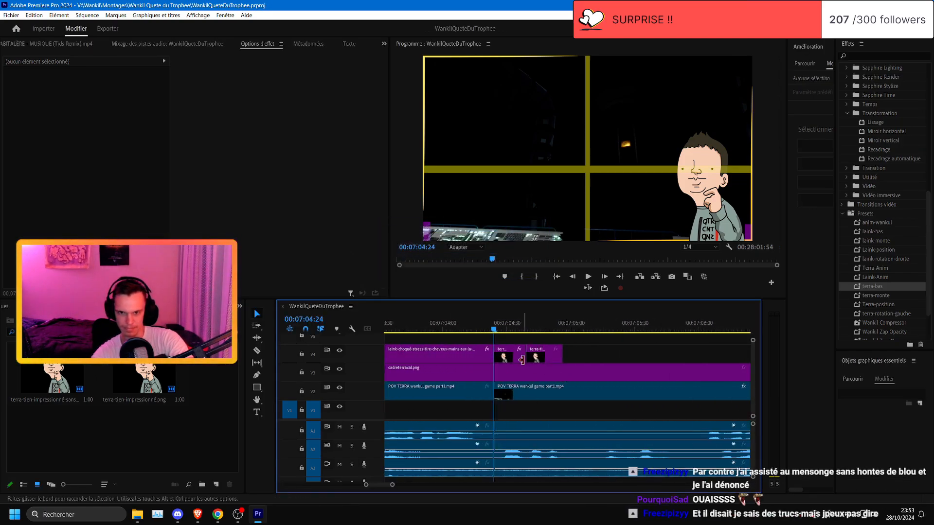
left_click(521, 358)
left_click(151, 90)
left_click(46, 80)
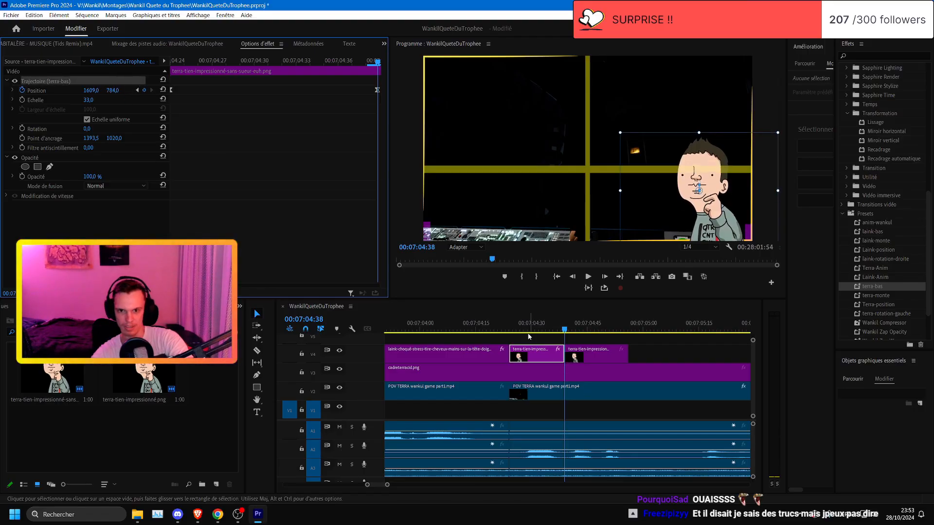
- Preview the sans-sueur image's downward movement and save the project
left_click(510, 314)
key("space")
key("Up")
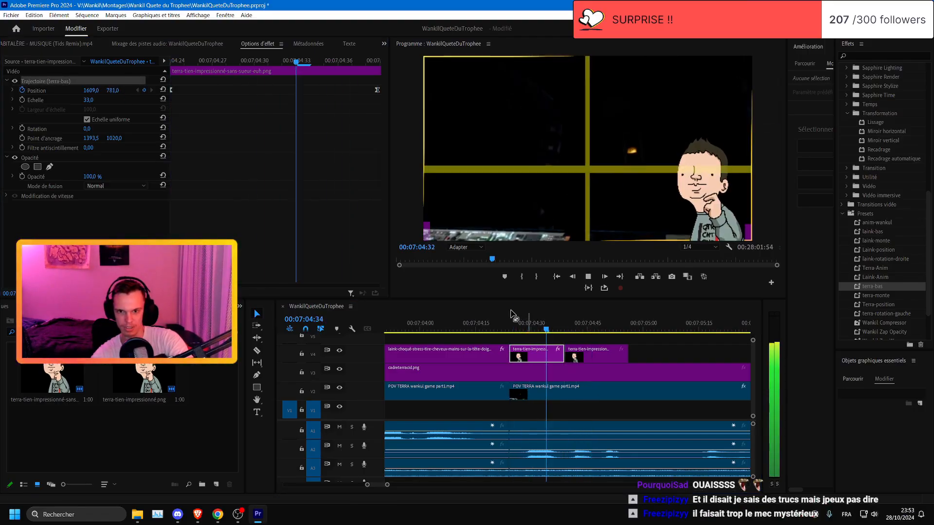
key("ctrl+s")
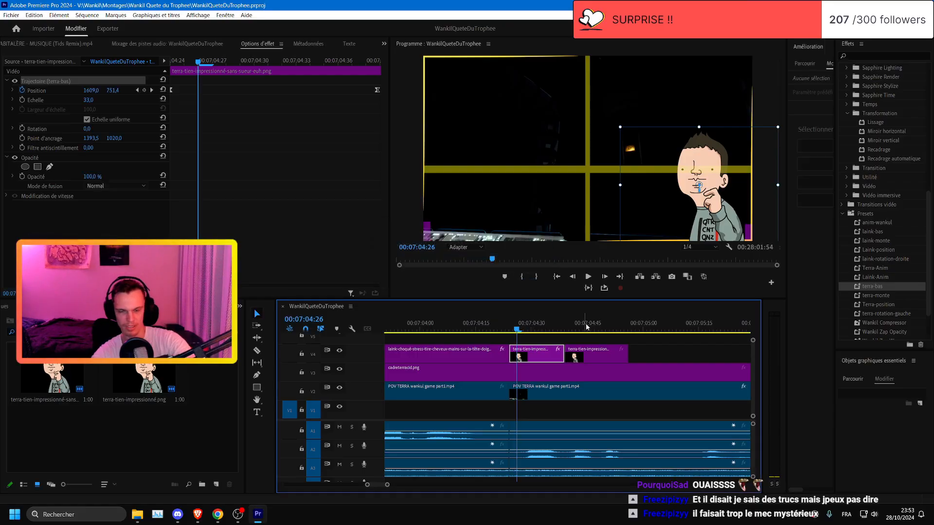
- Copy the terra-bas motion from the sans-sueur image onto terra-tien-impressionné.png at 00:07:04:39 and preview it
left_click(507, 317)
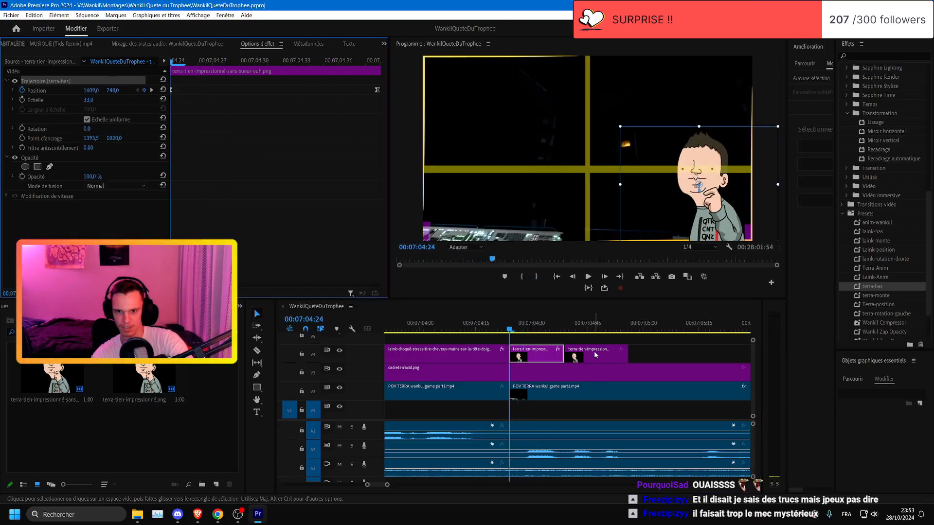
key("space")
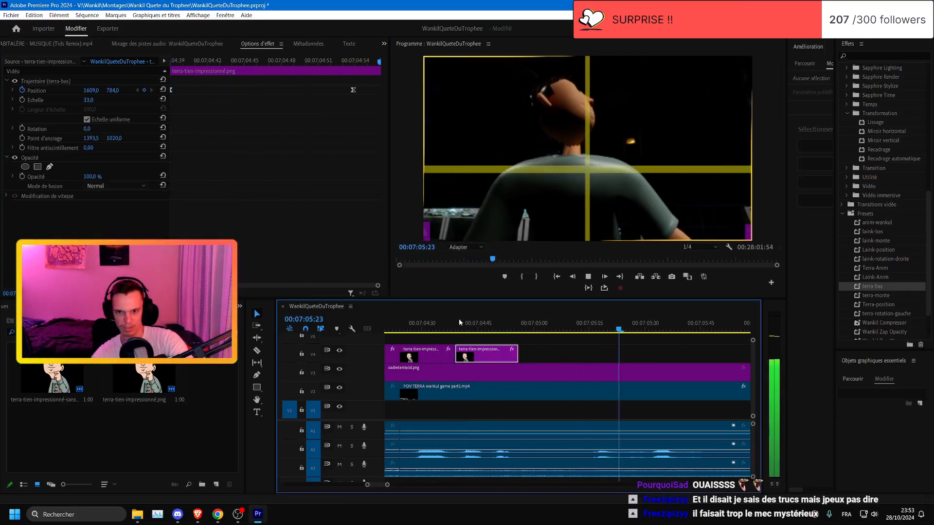
left_click(457, 326)
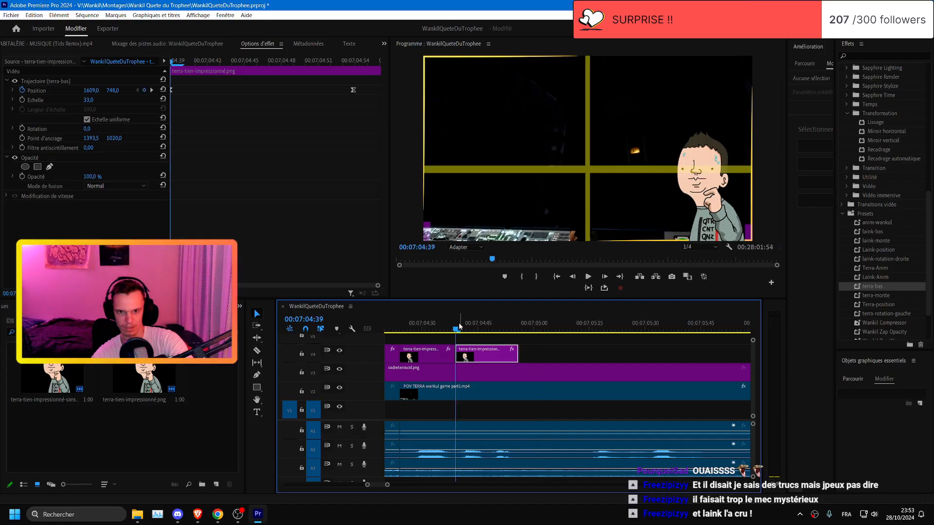
key("space")
left_click(458, 324)
- Apply Miroir horizontal to terra-tien-impressionné.png and set its horizontal position to 1728 in both Position keyframes
left_click_drag(898, 131, 474, 350)
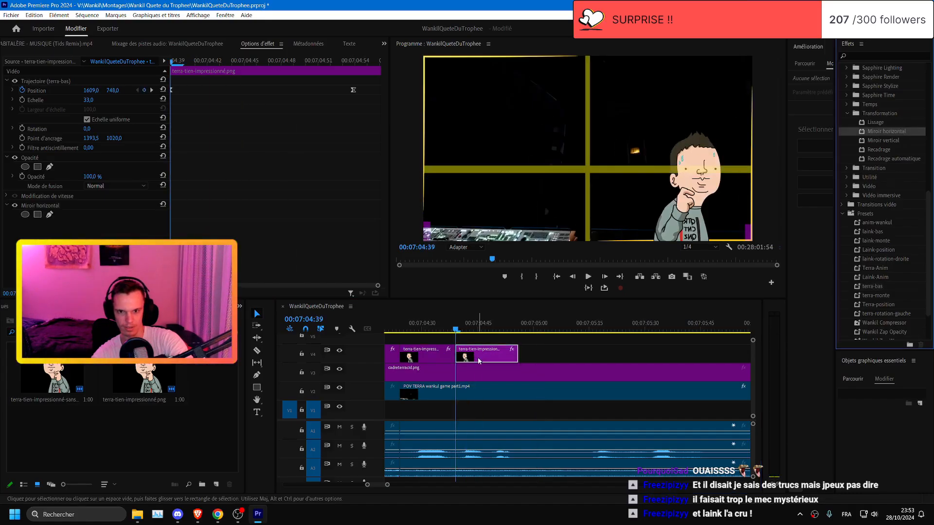
left_click_drag(699, 185, 708, 185)
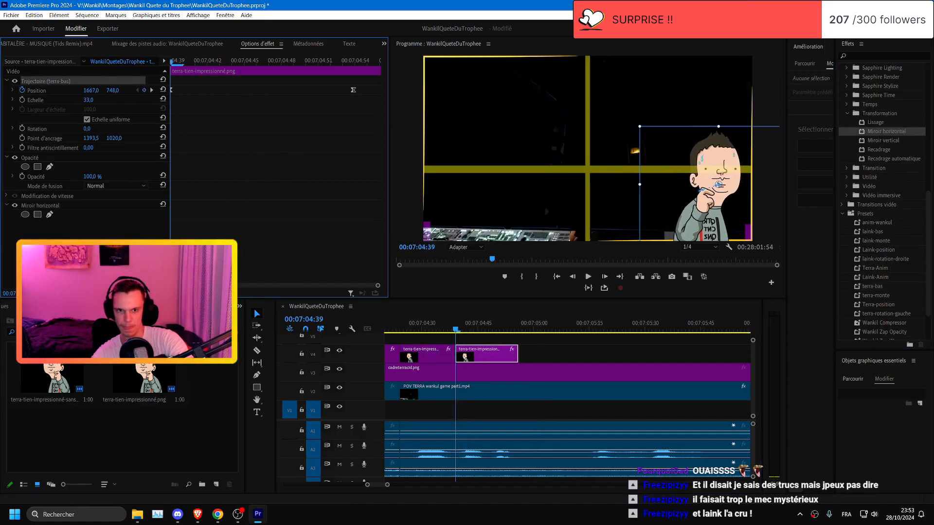
left_click(140, 96)
left_click(402, 323)
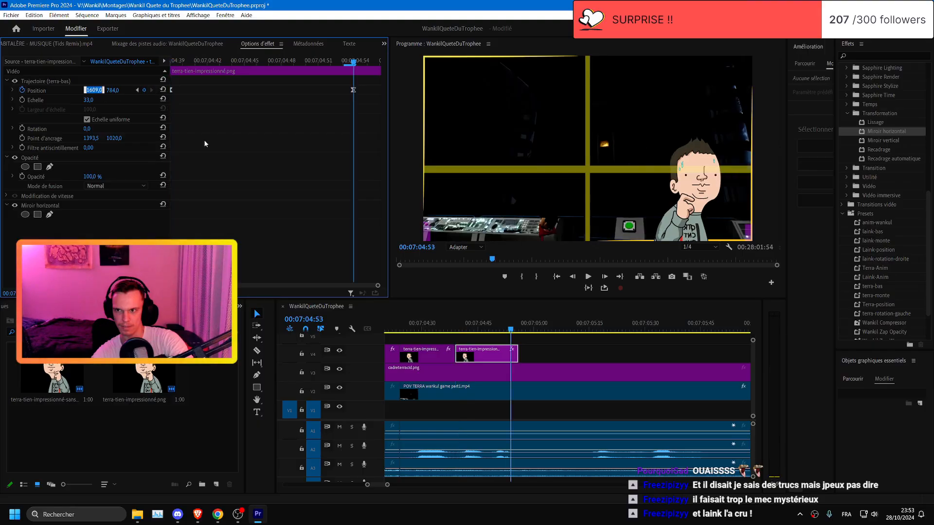
key("space")
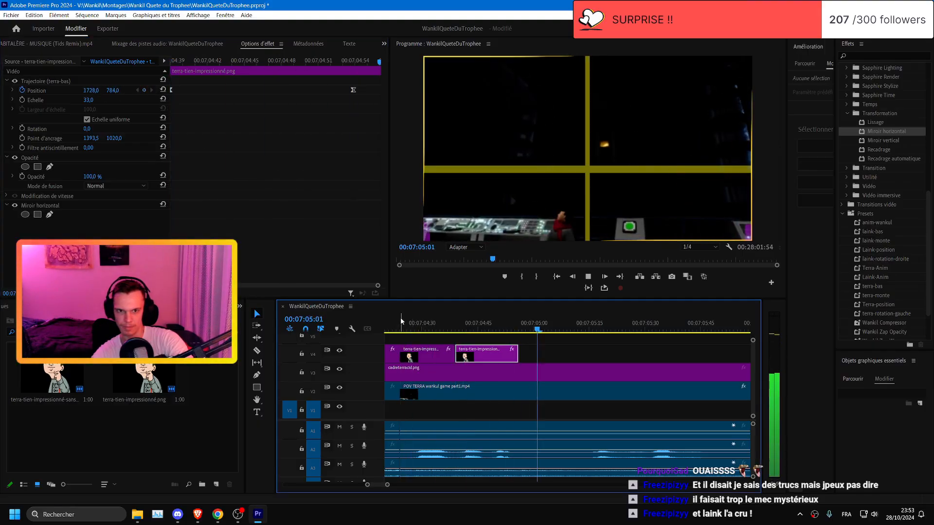
left_click(401, 321)
- Apply the anim-wankul preset to terra-tien-impressionné.png, then play back the section and save the project
left_click_drag(879, 222, 508, 324)
scroll(554, 368, "up", 1)
key("space")
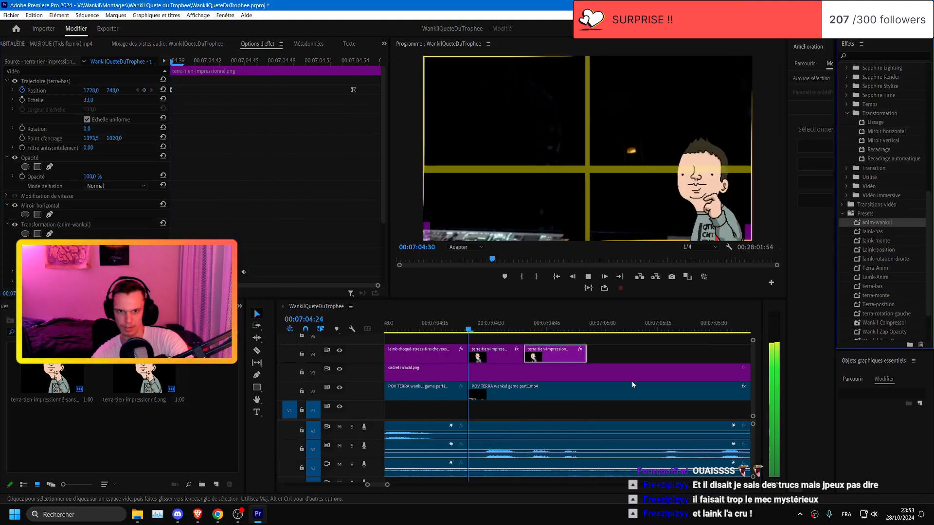
key("ctrl+s")
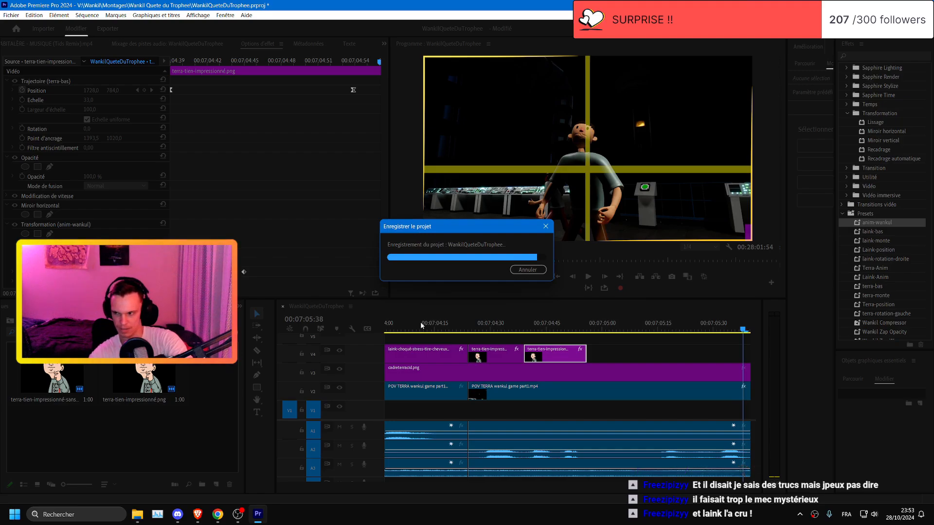
key("space")
scroll(523, 384, "down", 3)
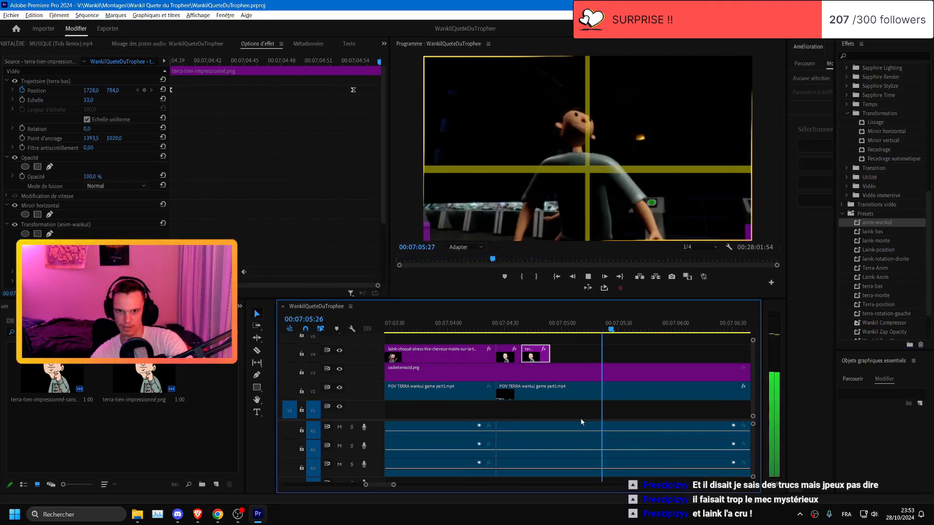
key("ctrl+s")
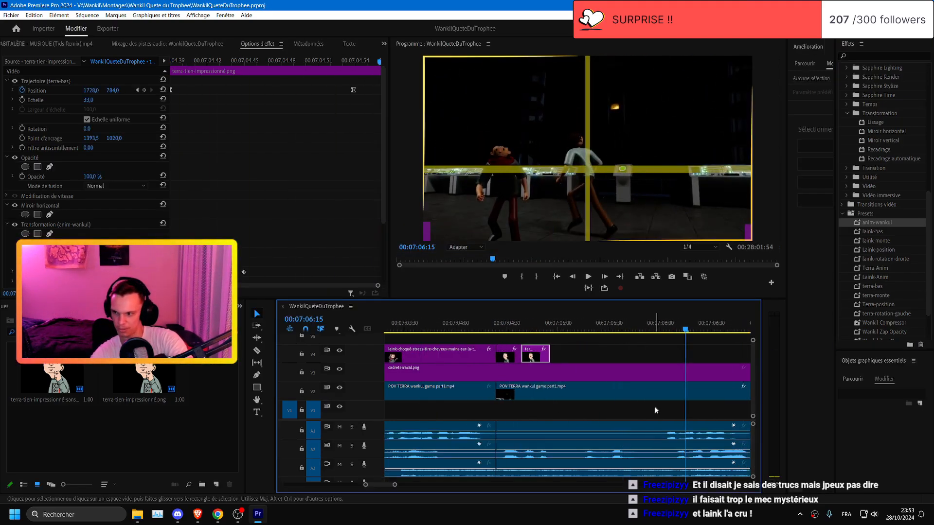
- Return the playhead to 00:07:04:20, deselect the image on V4 and save the project
scroll(606, 397, "down", 2)
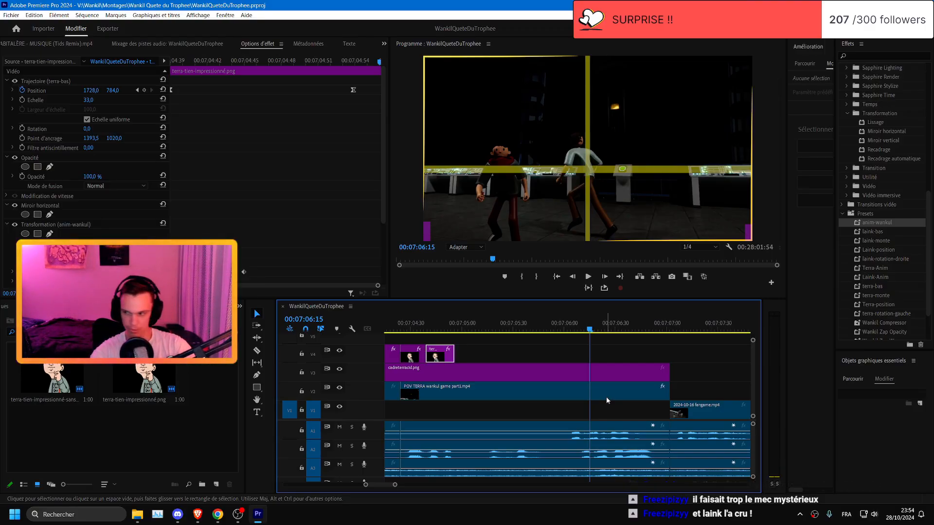
key("Up")
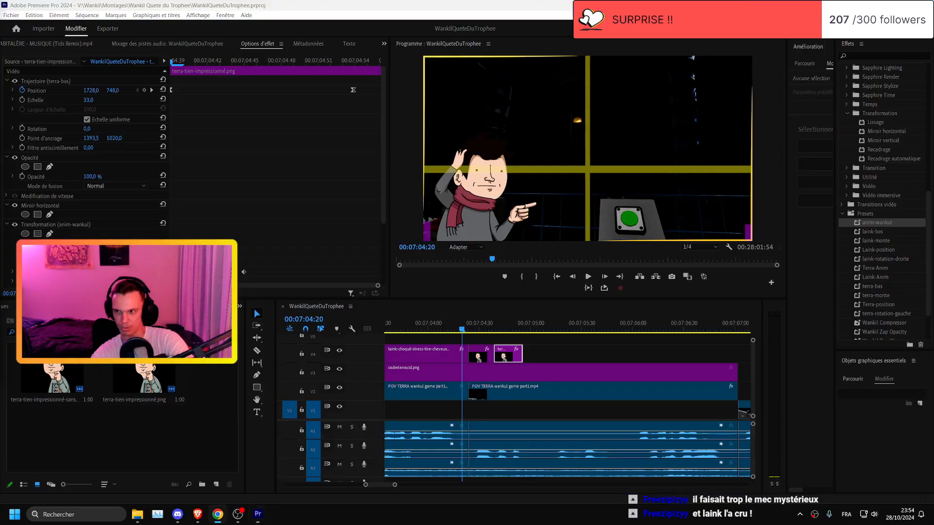
left_click(579, 356)
scroll(579, 351, "up", 3)
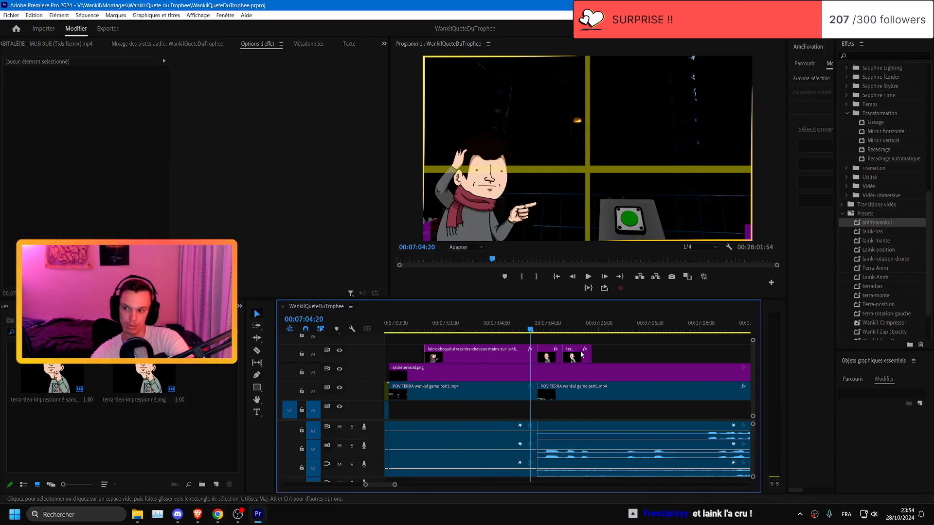
scroll(579, 351, "down", 2)
key("ctrl+s")
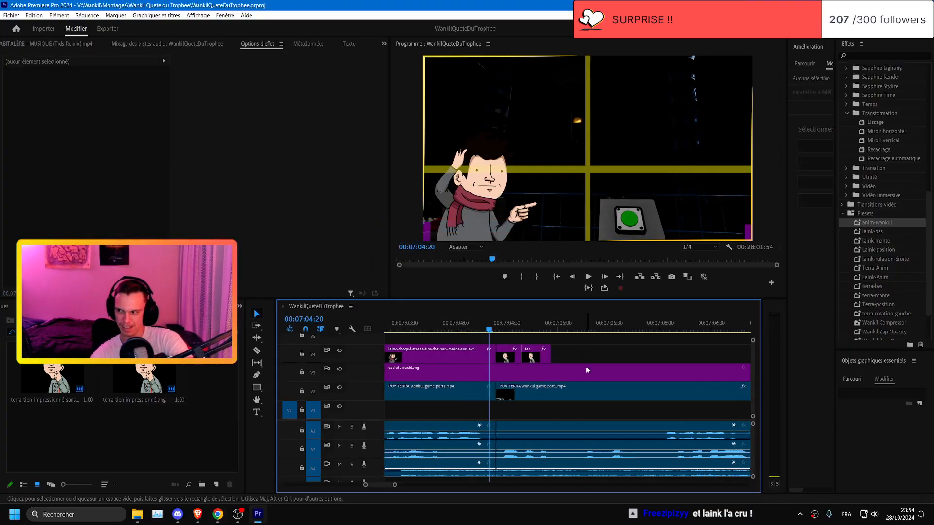
- Review the playback of the two terra images into the fangame clips, replaying from about 00:07:05:48
scroll(595, 361, "down", 1)
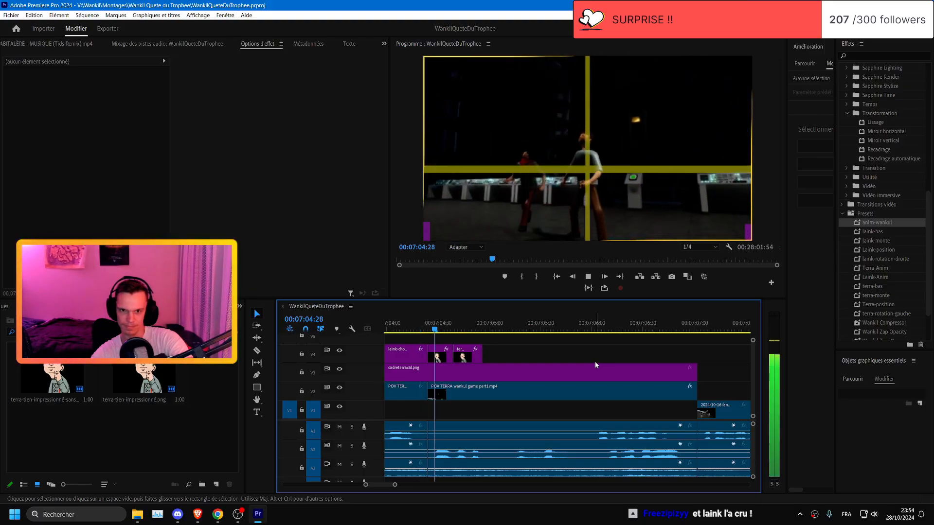
scroll(594, 360, "down", 1)
scroll(595, 361, "down", 1)
scroll(595, 362, "down", 1)
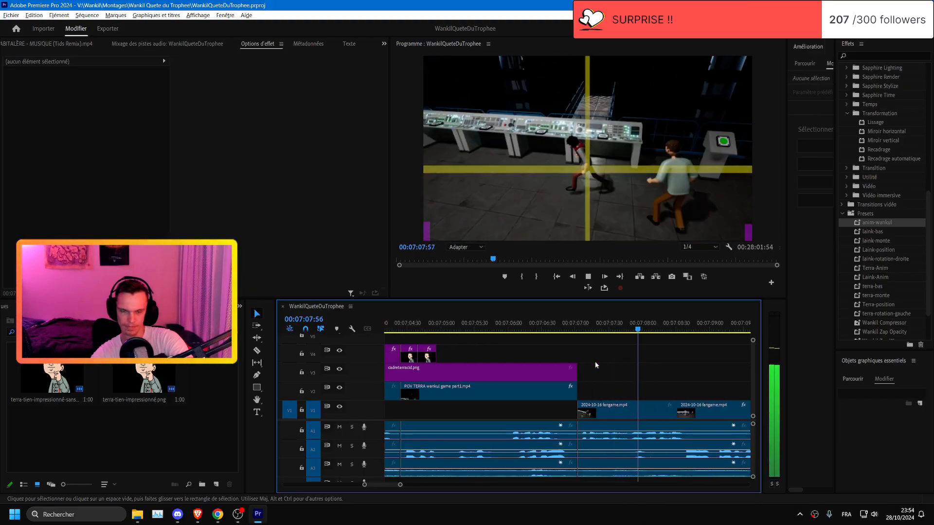
key("alt+space")
left_click_drag(488, 327, 494, 327)
key("space")
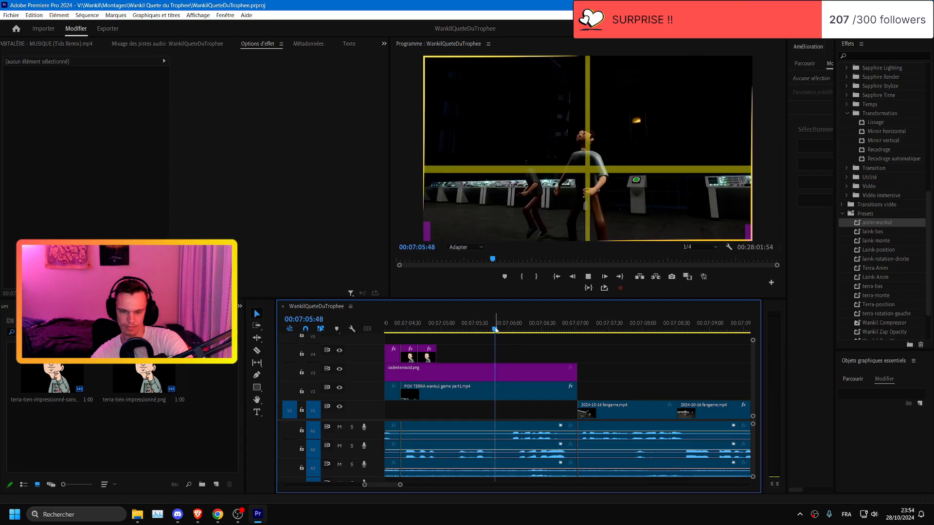
- Split the V2 POV TERRA clip at 00:07:05:57, remove the second part's Échelle keyframes and reframe it at Échelle 240,9 and Position 390,9, 851,2
left_click(504, 329)
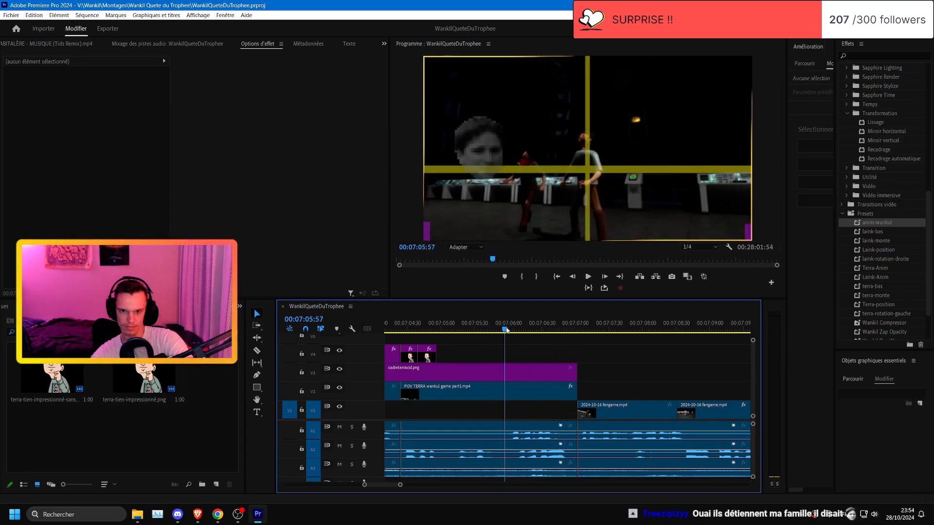
left_click(528, 385)
key("ctrl+k")
left_click(548, 394)
left_click(22, 99)
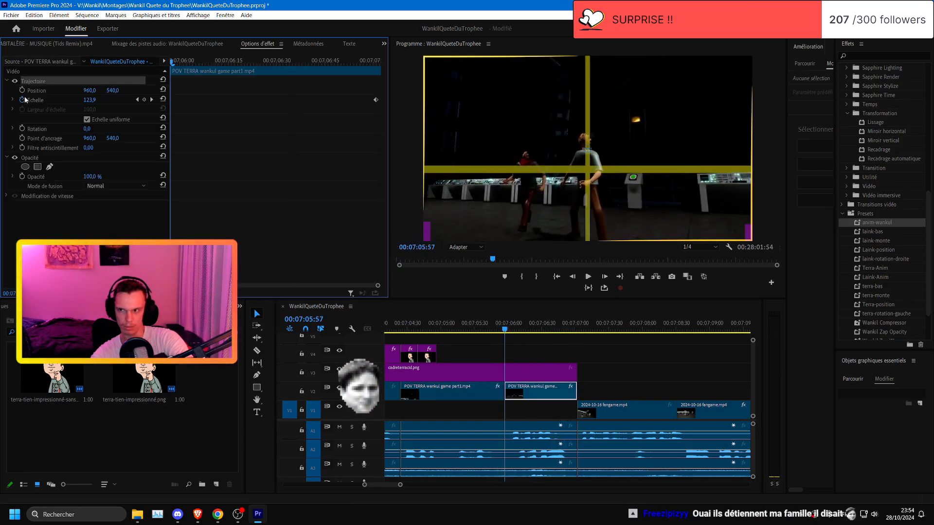
left_click(505, 268)
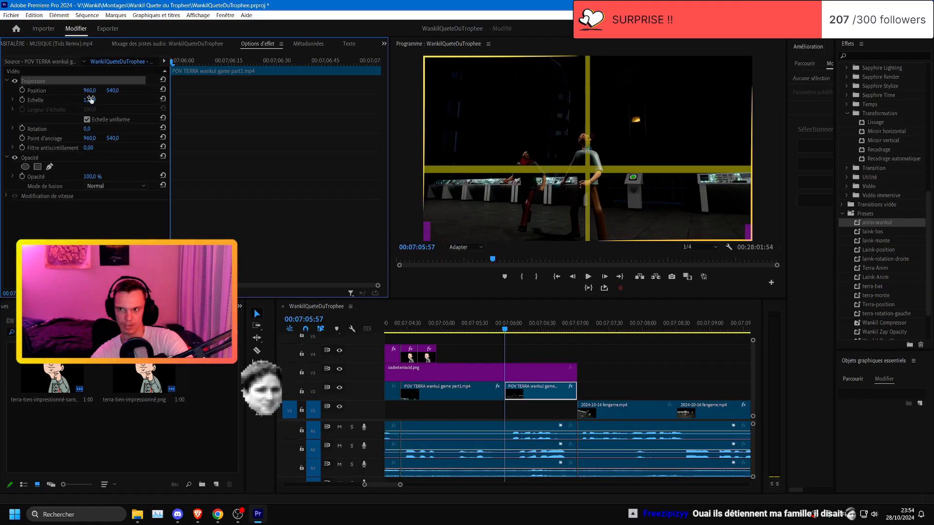
- Review the playback of the reframed POV TERRA shot and the following fangame clips up to about 00:07:12:57
key("space")
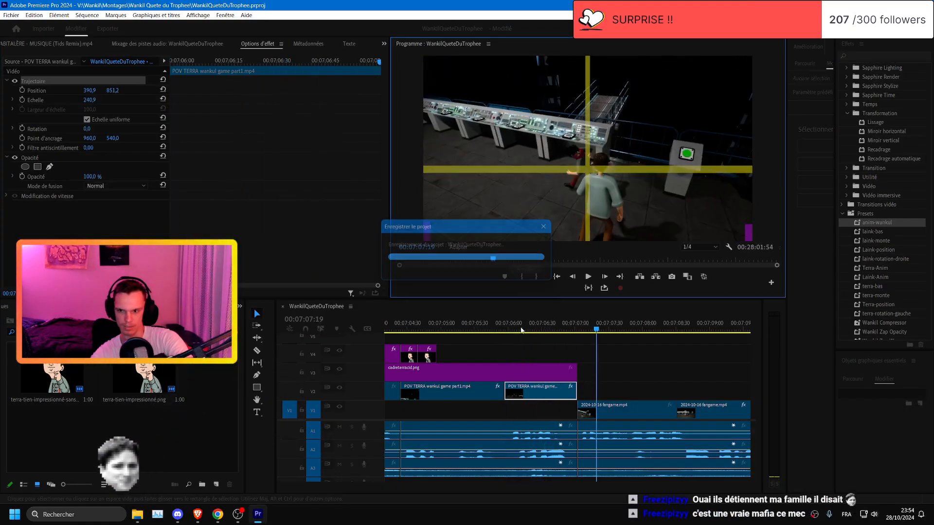
left_click(475, 327)
key("space")
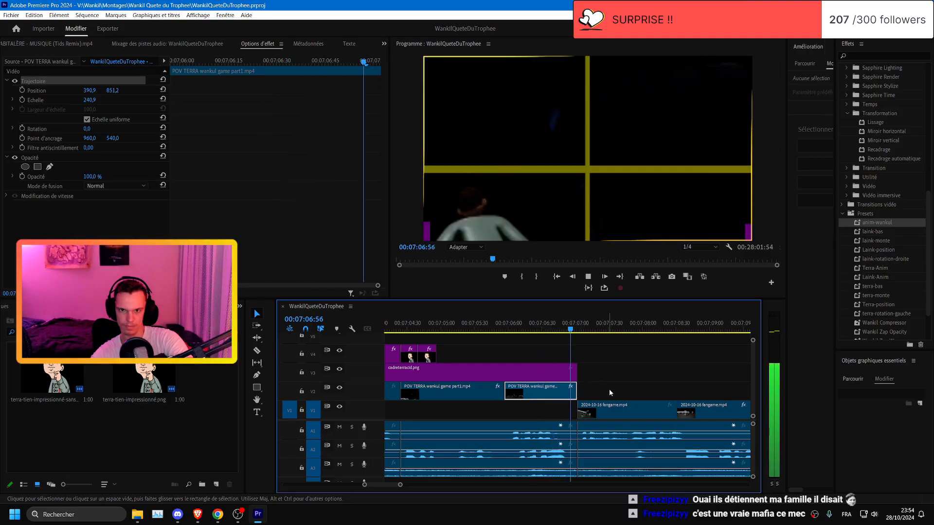
scroll(611, 392, "down", 2)
scroll(632, 396, "down", 4)
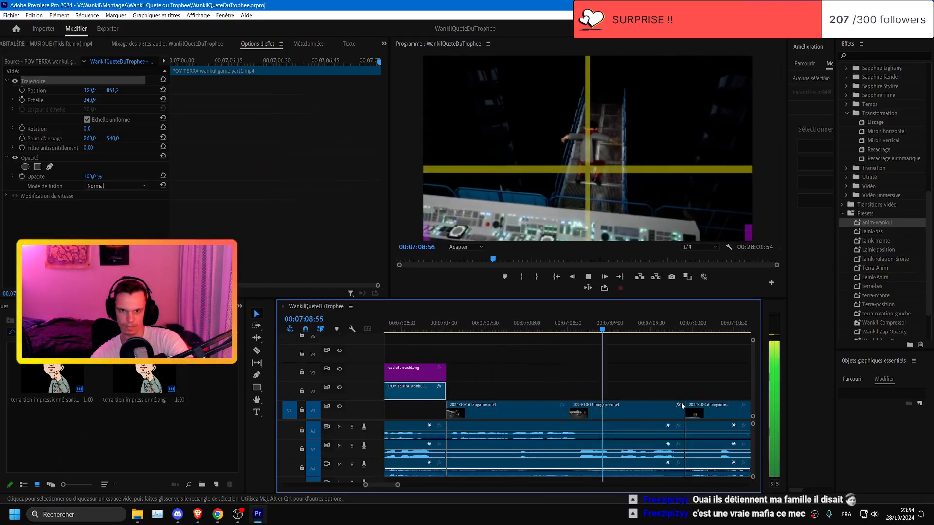
scroll(671, 405, "down", 4)
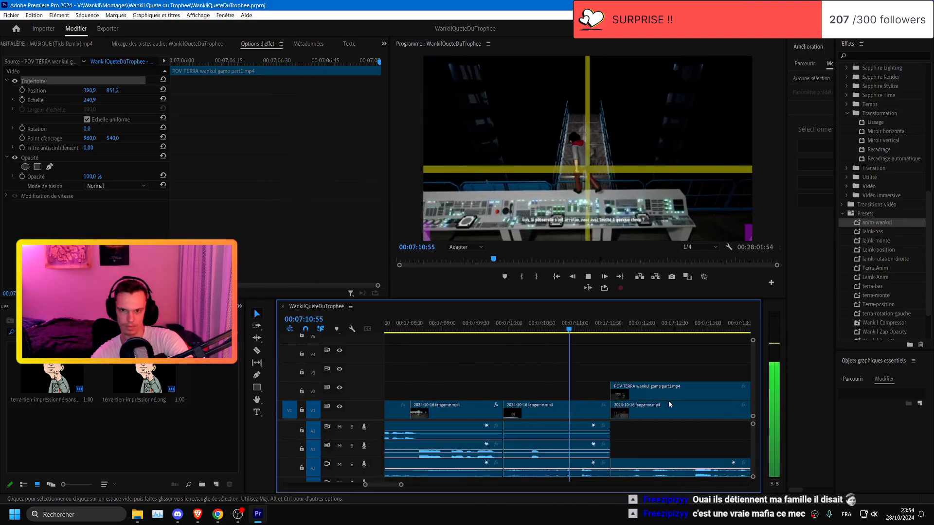
scroll(666, 403, "up", 2)
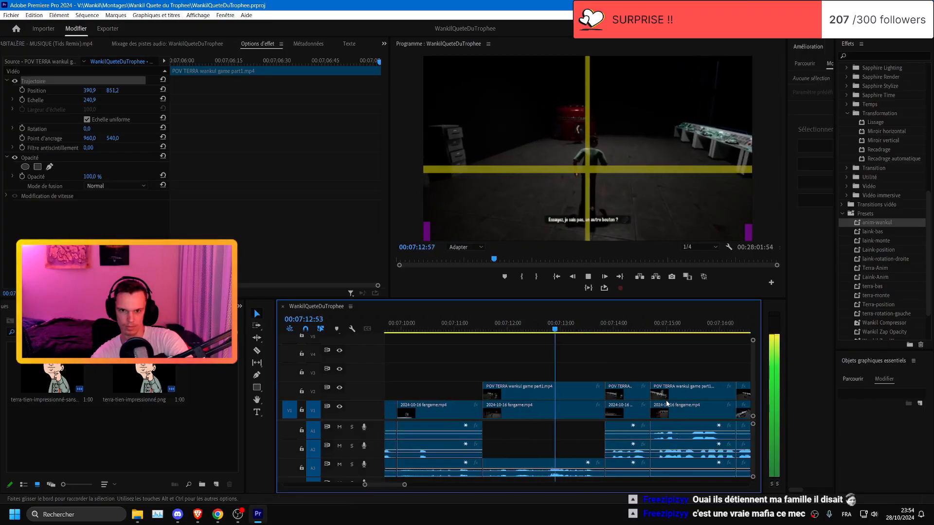
- Delete the V2 POV TERRA clip that starts at 00:07:11:32, return the playhead to 00:07:09:55 and save the project
left_click(483, 331)
key("ctrl+s")
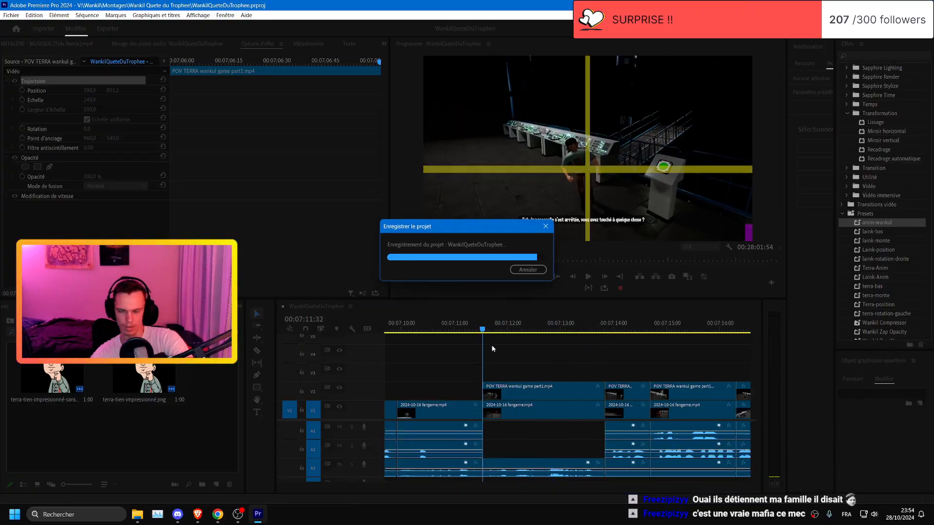
key("Delete")
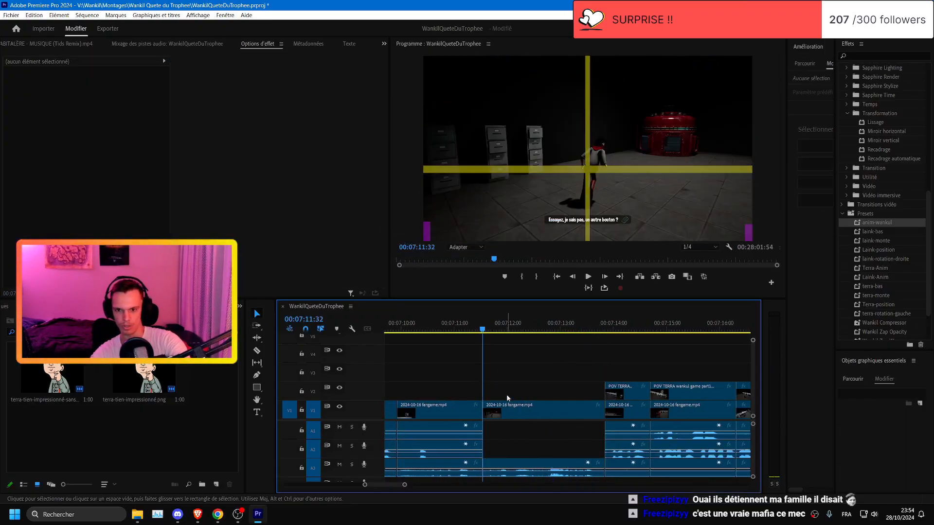
key("Up")
scroll(522, 383, "up", 2)
key("ctrl+s")
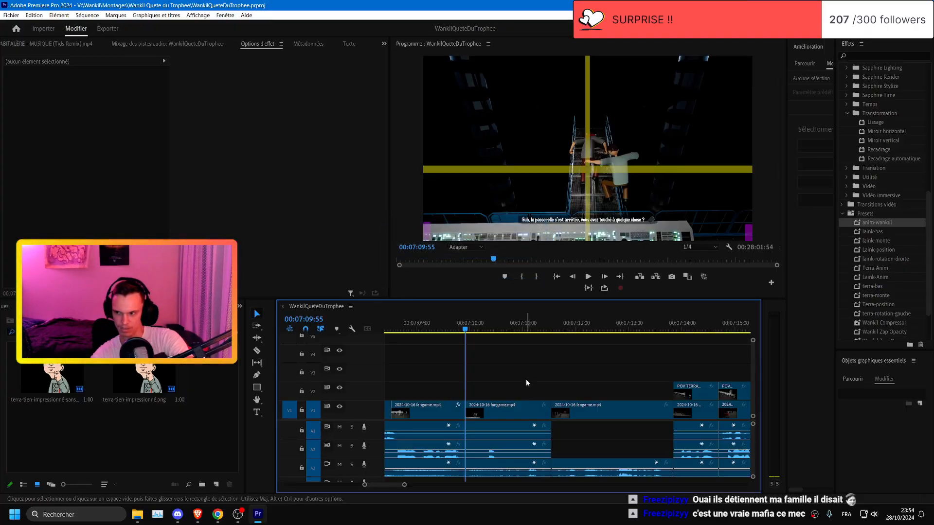
- Play back the fangame clips from 00:07:09:55, return the playhead to 00:07:11:32 and save the project
key("space")
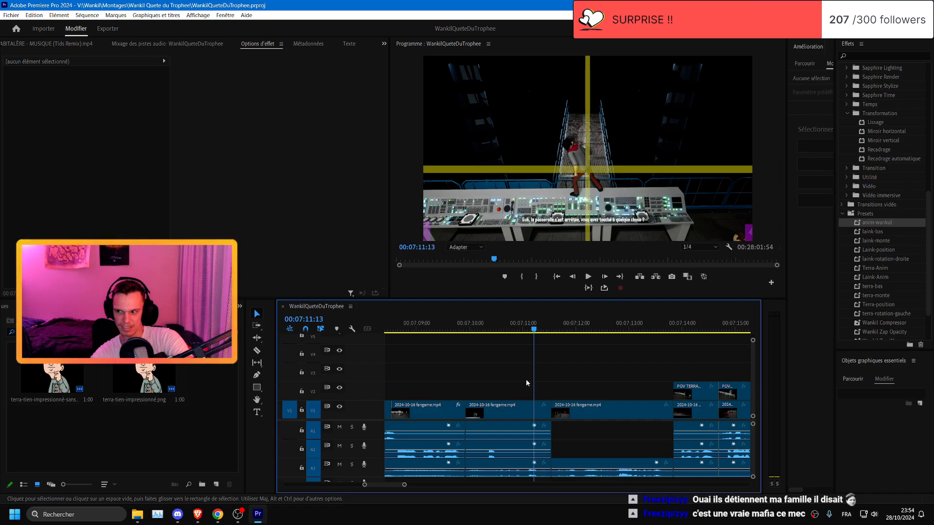
key("Up")
key("space")
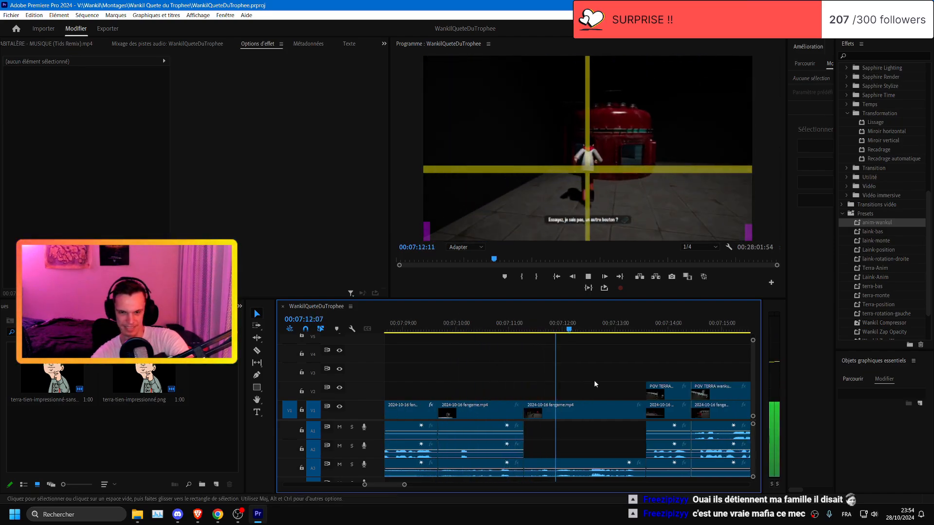
key("Up")
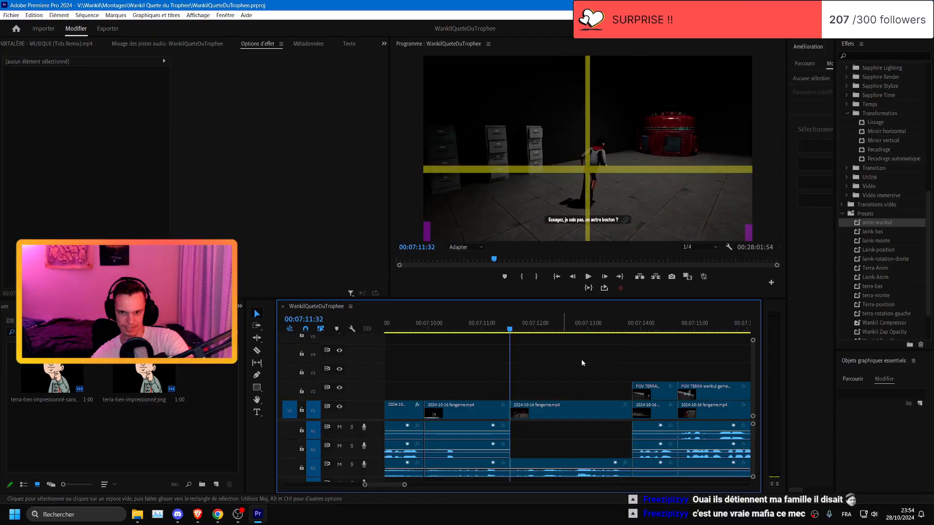
key("ctrl+s")
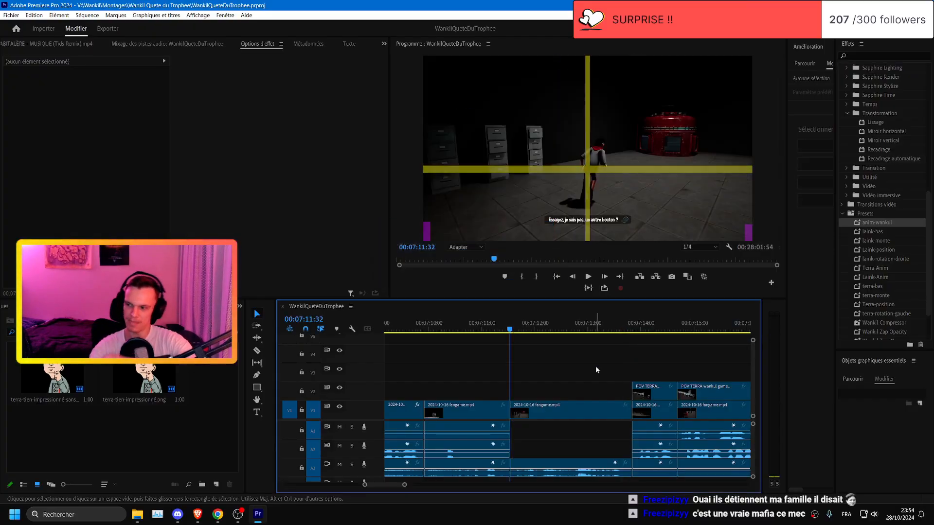
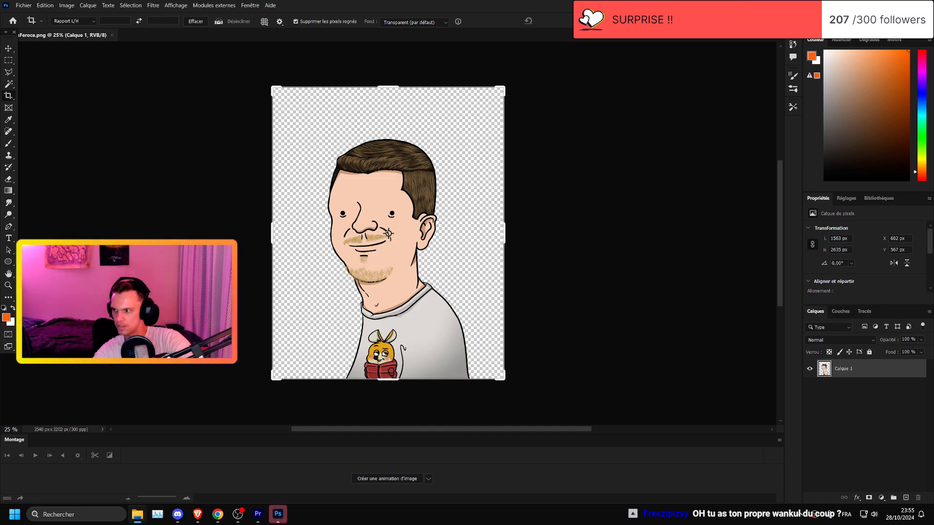
- In Photoshop, bring the arms from terra-jsp-hausse-épaules-je-sais-pas.png into the SourisFeroce.png portrait and enlarge them to about 2018 × 858 px
left_click_drag(243, 75, 207, 38)
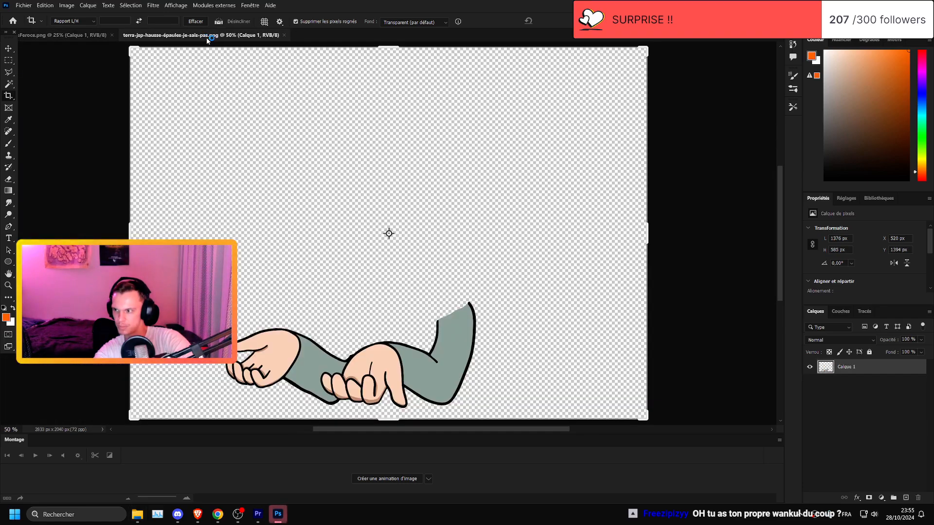
key("v")
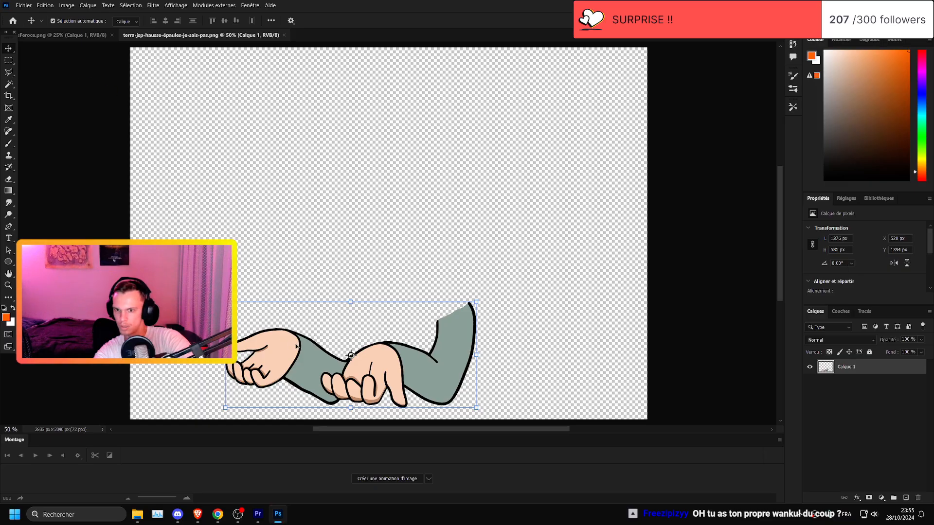
left_click_drag(296, 345, 414, 346)
scroll(415, 346, "up", 2)
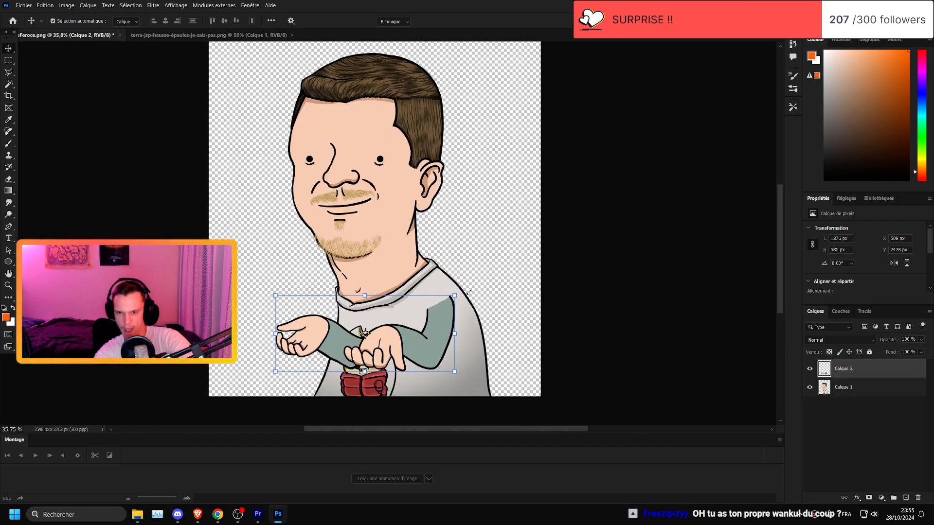
left_click_drag(468, 292, 439, 323)
- Extend the canvas on its left side to 2697 px wide and reposition the arms at about X 34, Y 2344 px
left_click(7, 97)
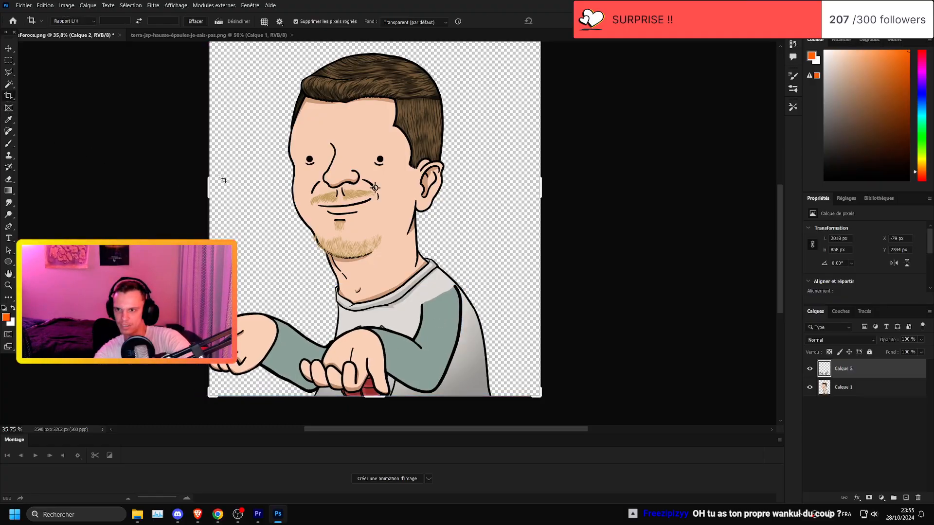
left_click_drag(207, 182, 197, 182)
left_click(8, 48)
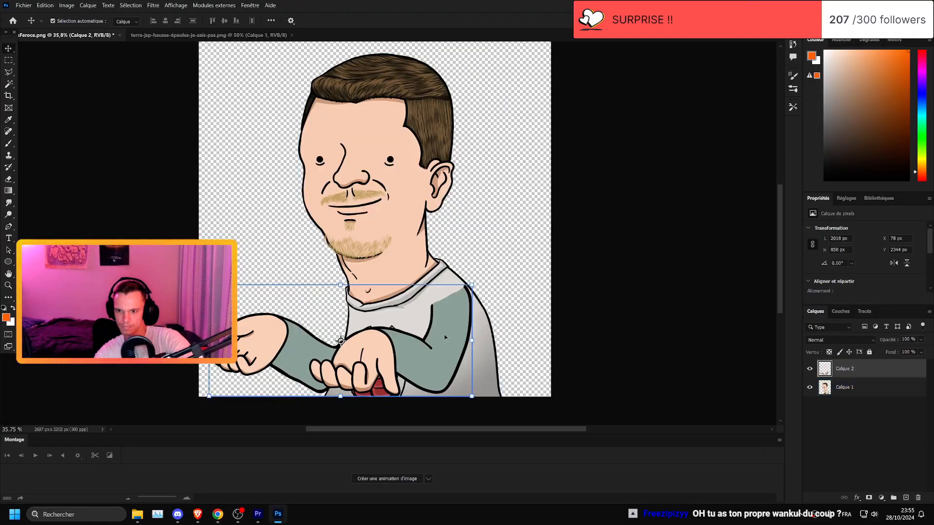
left_click_drag(447, 337, 451, 306)
- Recolour both green sleeves with the light grey sampled from the shirt, using the Paint Bucket at tolerance 100
left_click(11, 74)
scroll(198, 225, "down", 5)
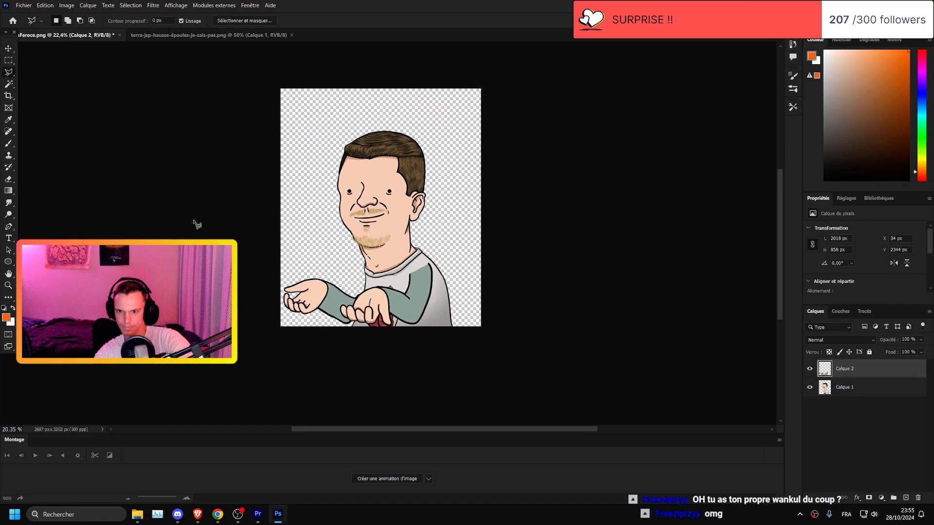
scroll(336, 281, "up", 6)
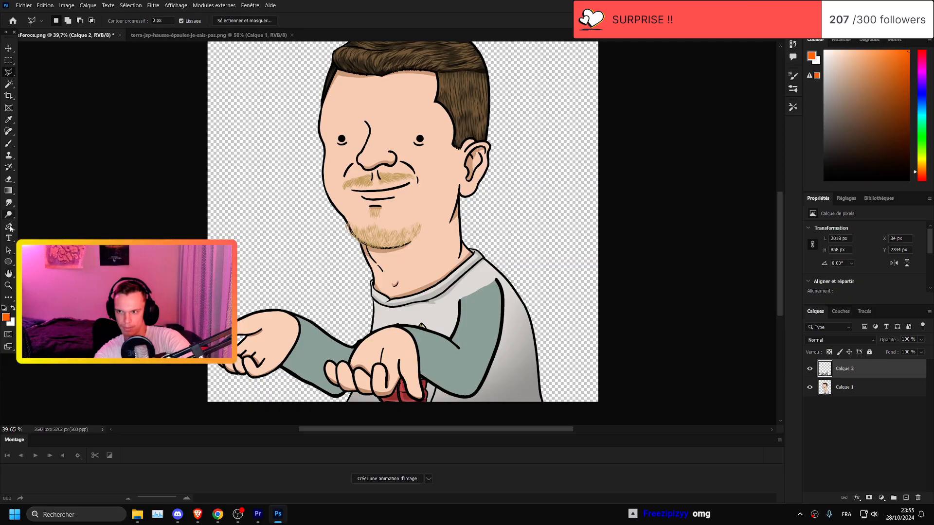
right_click(9, 190)
left_click(44, 195)
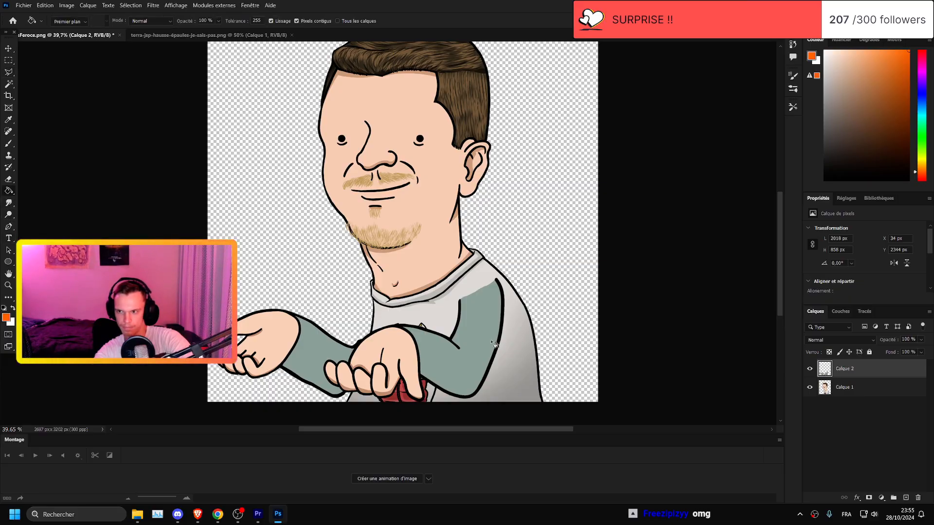
left_click(477, 276, "alt")
left_click(481, 313)
key("ctrl+z")
scroll(444, 371, "up", 4)
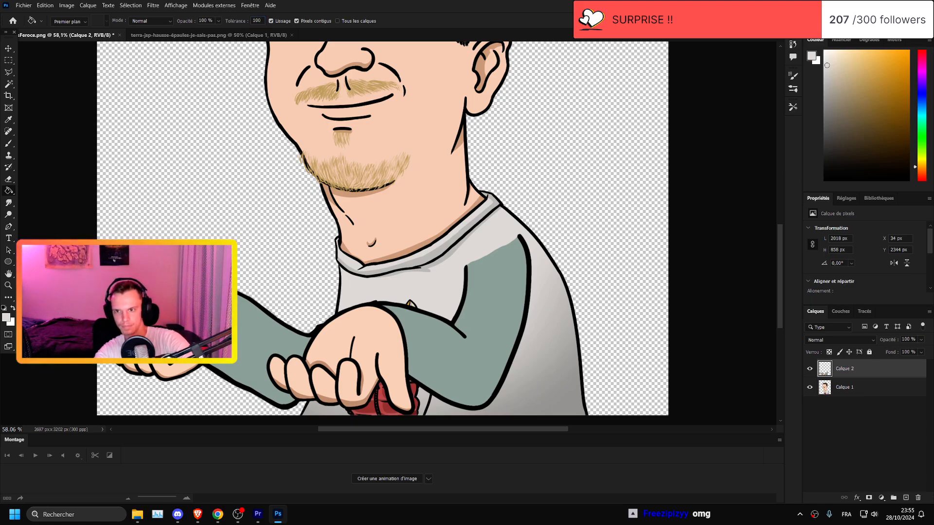
left_click(267, 354)
left_click(444, 374)
scroll(444, 374, "down", 6)
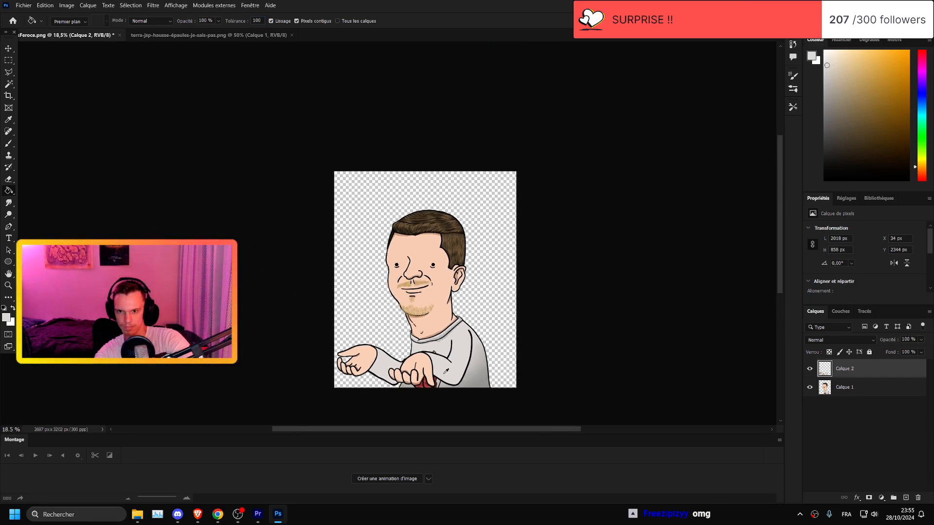
scroll(461, 368, "up", 1)
- Export the portrait for the web as a transparent PNG-24 named SourisFeroceEpaule.png in the Téléchargements folder
left_click(23, 5)
mouse_move(73, 156)
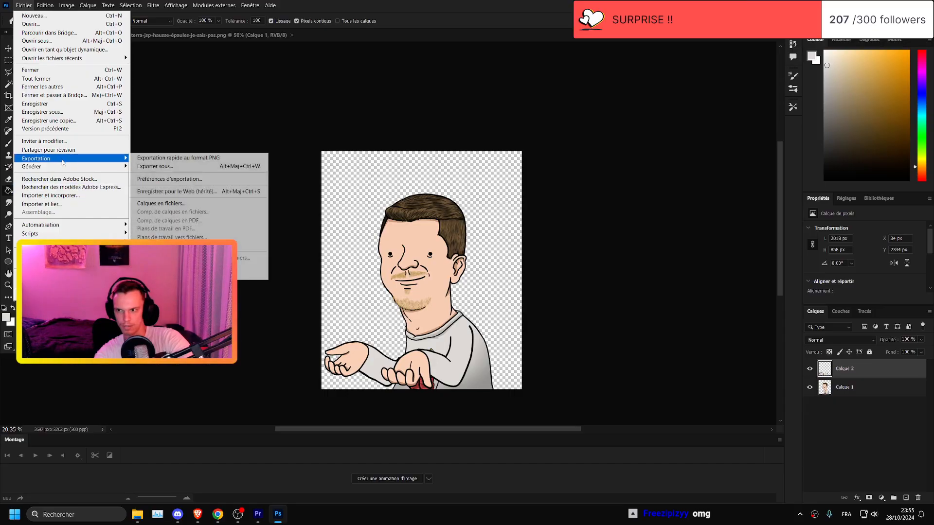
left_click(194, 192)
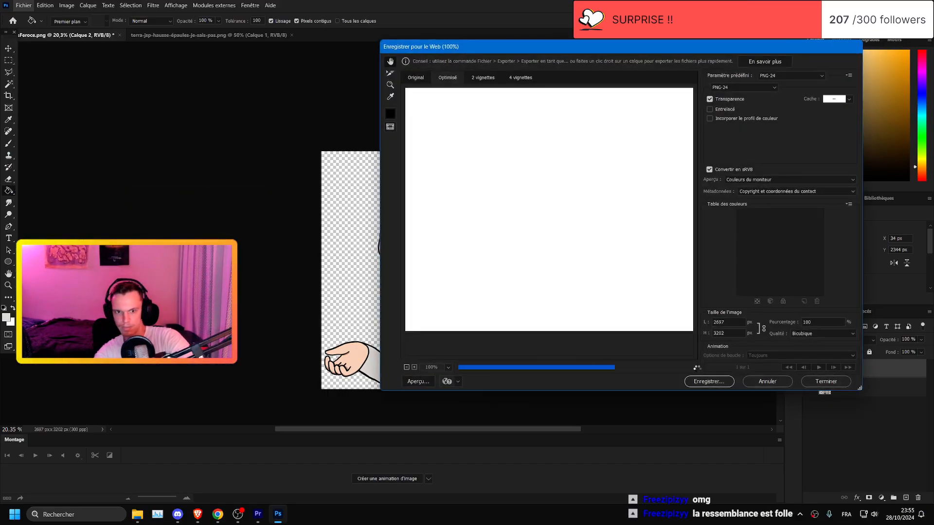
left_click(717, 382)
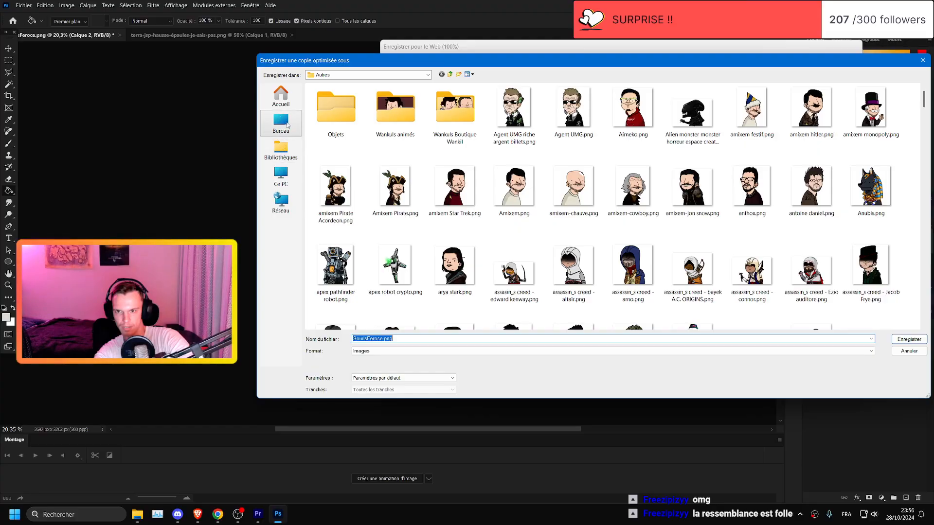
left_click(288, 105)
double_click(463, 99)
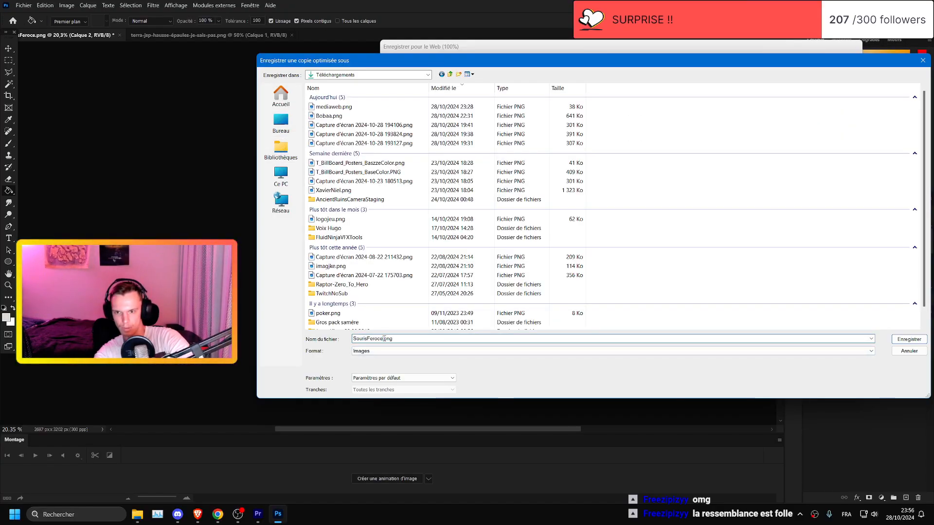
type("Epaule")
key("Return")
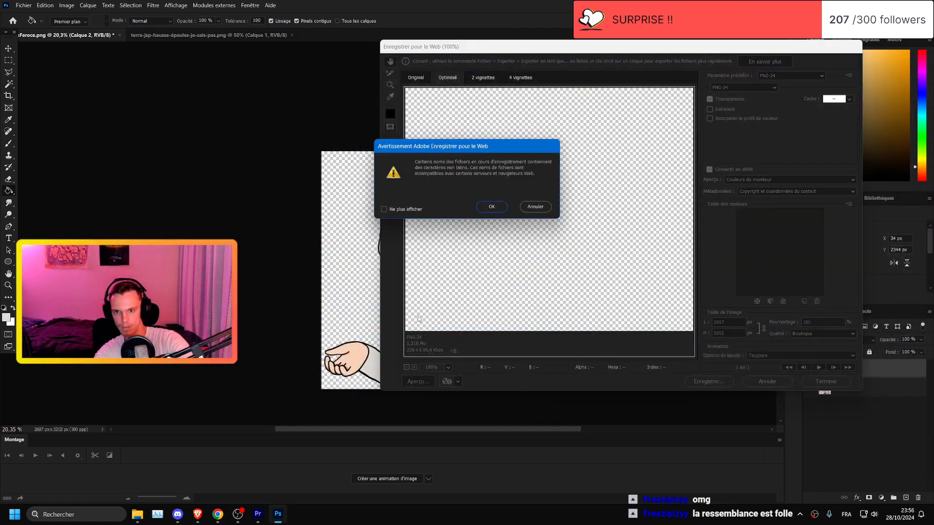
left_click(499, 209)
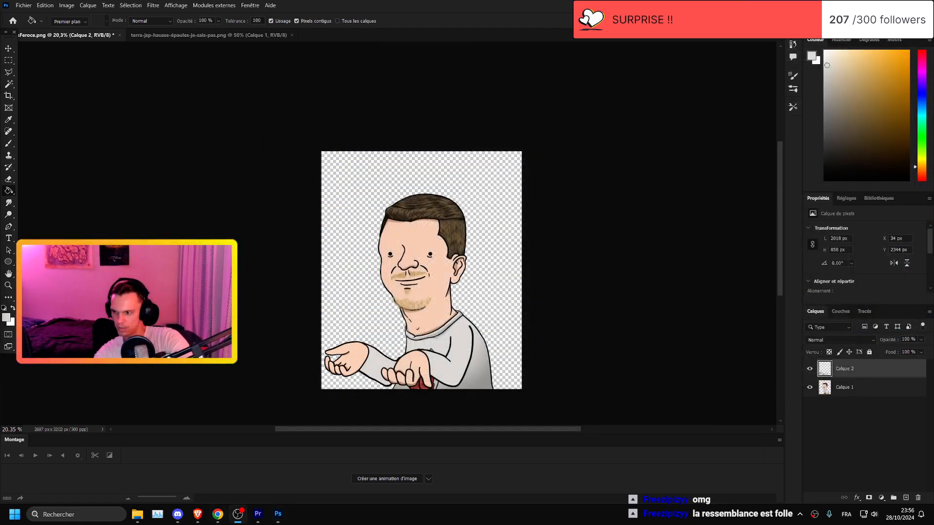
- Switch to Premiere Pro, place SourisFeroceEpaule.png on V2 at 00:07:11:32, extend it to the next POV TERRA clip and select it
key("alt+Tab")
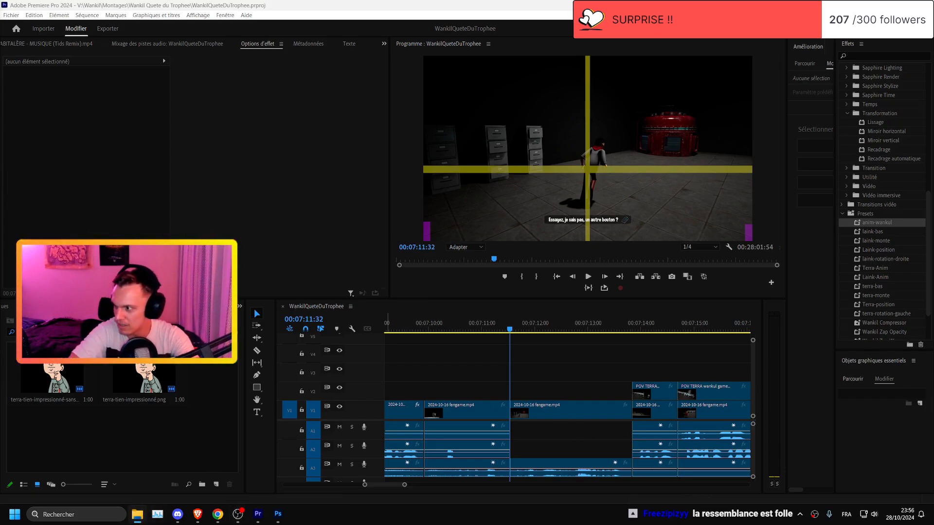
left_click_drag(541, 395, 520, 391)
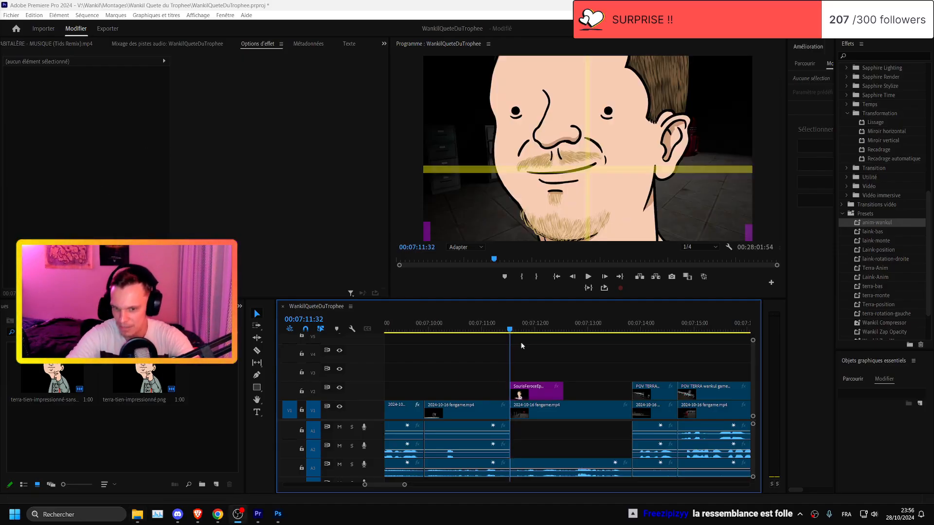
left_click_drag(561, 390, 631, 392)
left_click(559, 398)
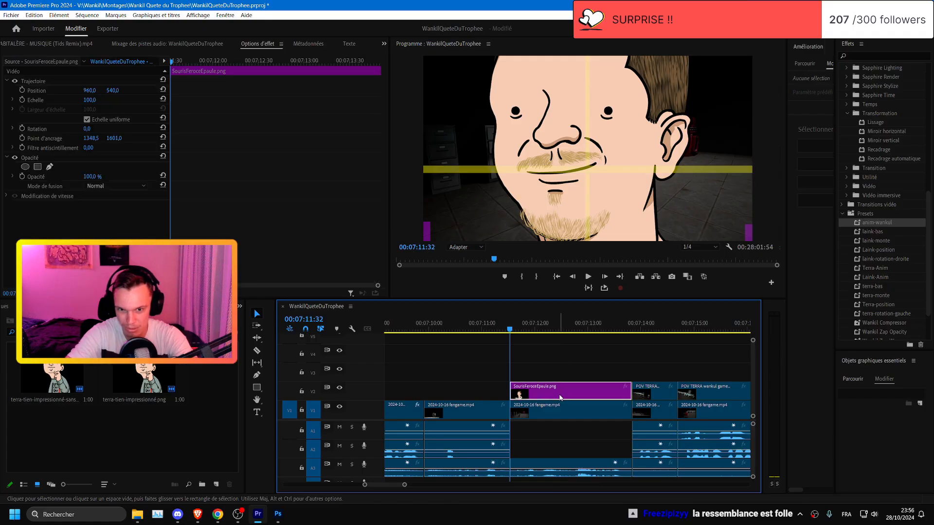
- Scale SourisFeroceEpaule.png down to 14% and lower its vertical position to 699
left_click(33, 81)
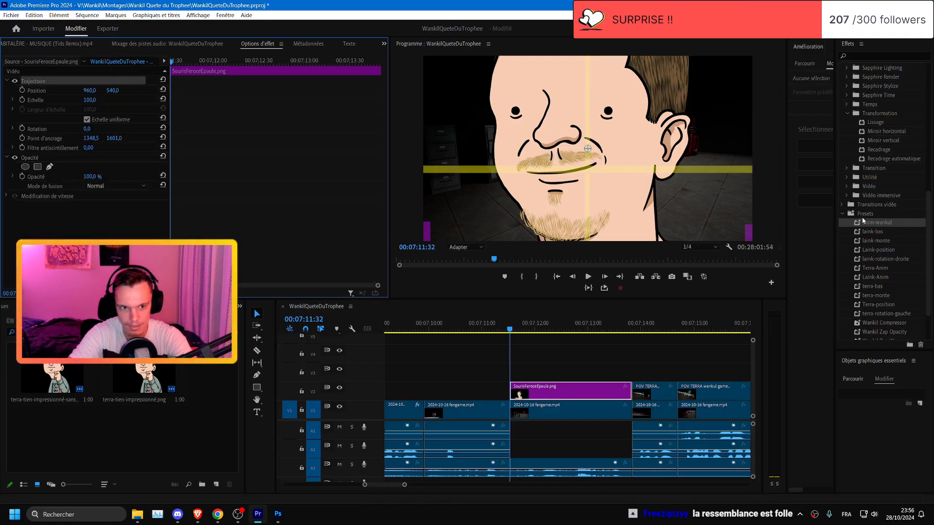
left_click_drag(89, 100, 48, 99)
left_click_drag(118, 92, 155, 93)
- Copy the motion settings of SourisFeroce.png inside Séquence imbriquée 13 and return to the main sequence
key("minus")
scroll(492, 394, "left", 3)
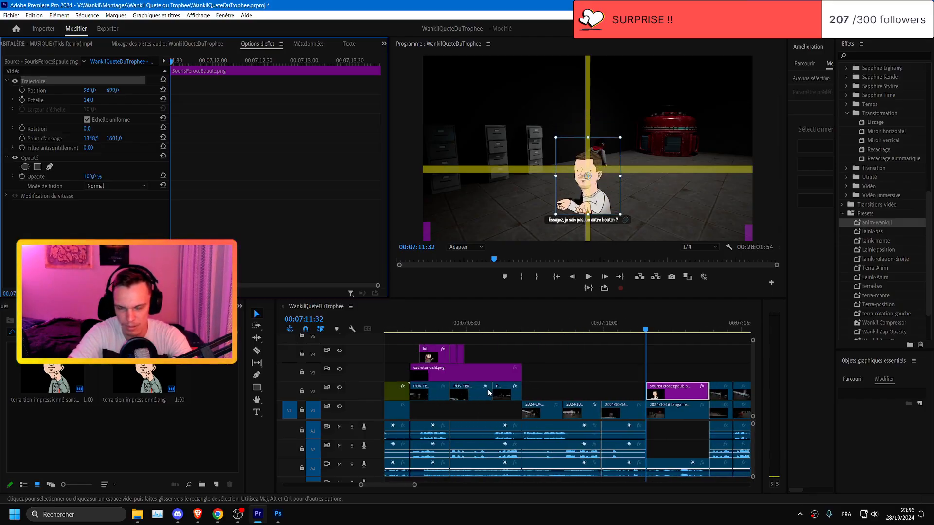
scroll(434, 364, "right", 2)
scroll(462, 377, "down", 3)
scroll(500, 389, "up", 3)
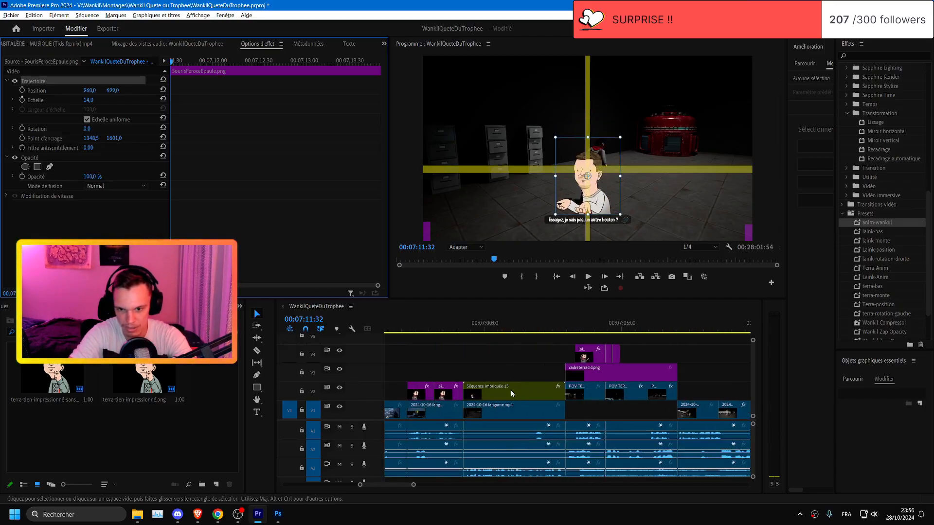
scroll(506, 394, "down", 2)
scroll(506, 392, "up", 3)
scroll(531, 391, "down", 2)
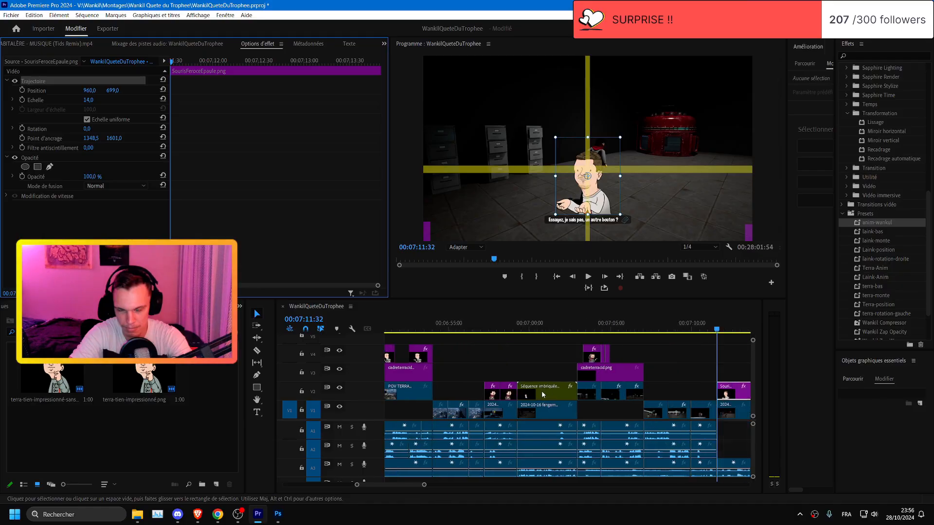
left_click(539, 392)
double_click(540, 393)
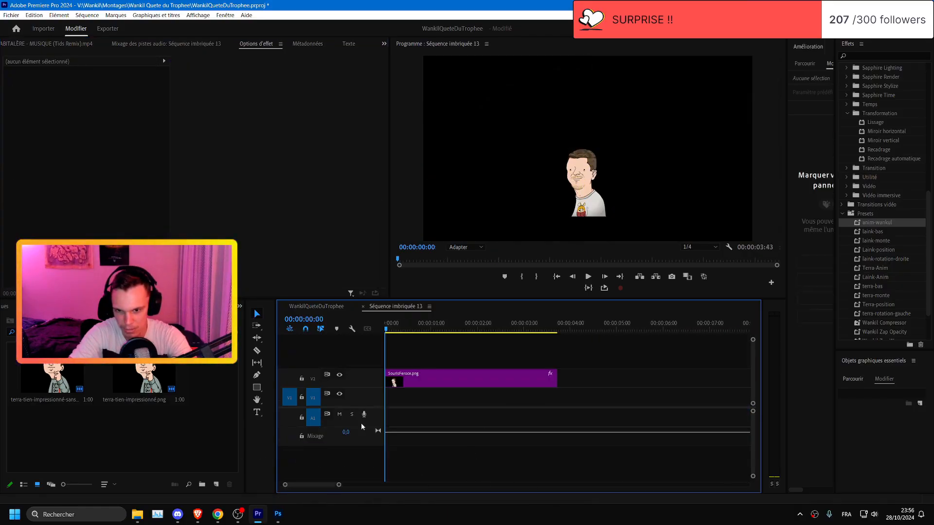
left_click(99, 81)
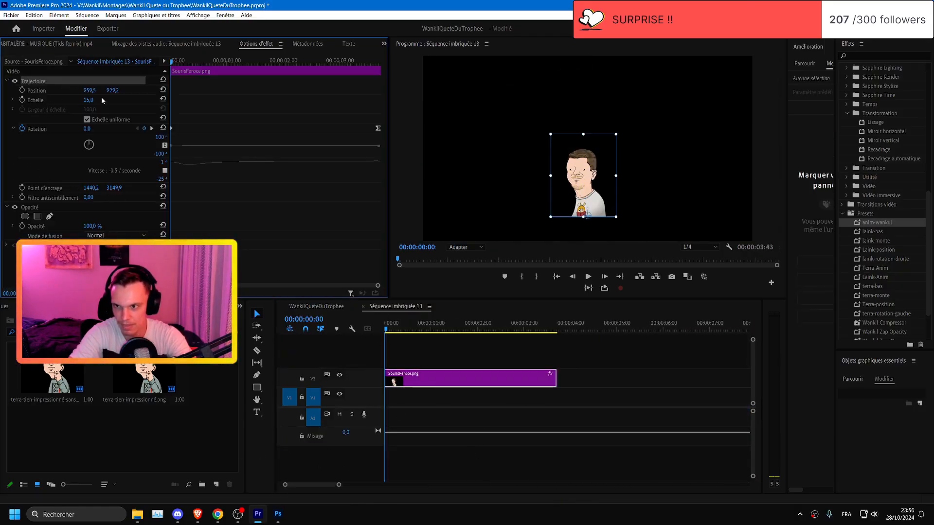
left_click(363, 306)
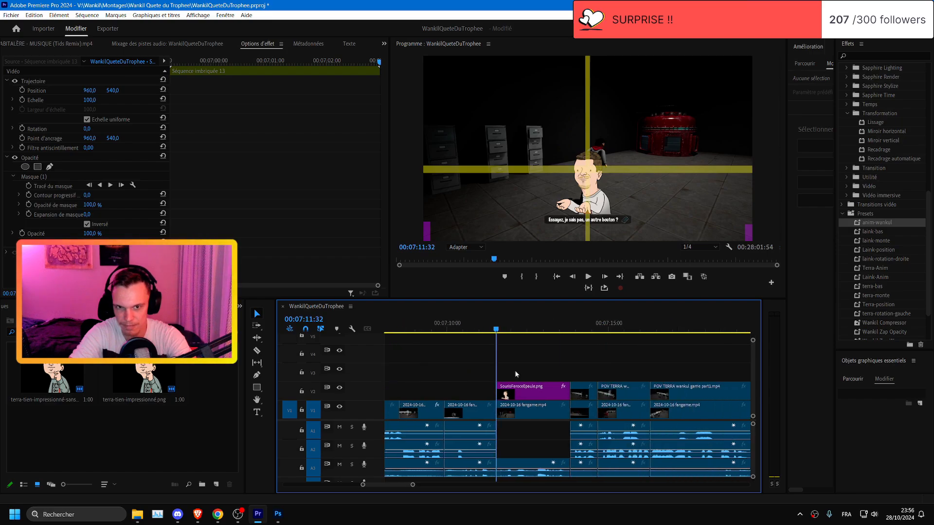
- Paste the copied motion onto SourisFeroceEpaule.png, giving it position 959.5, 929.2 and scale 15
left_click(514, 390)
scroll(513, 390, "up", 3)
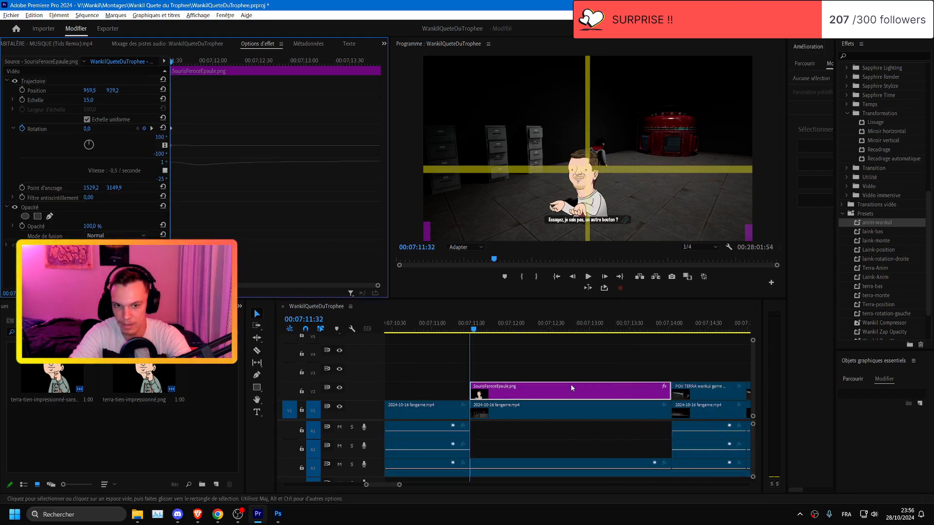
scroll(570, 387, "up", 2)
- Nudge SourisFeroceEpaule.png upward to a vertical position of 921.2
left_click(116, 81)
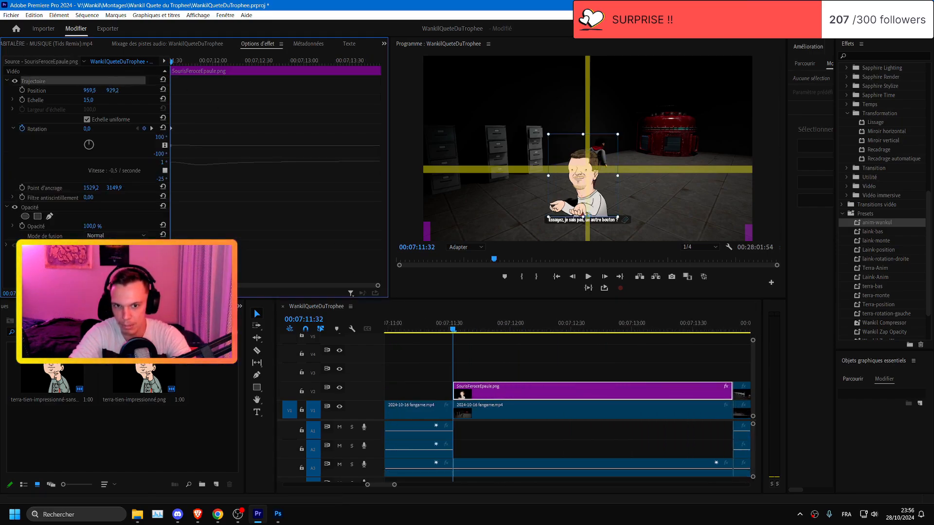
key("Up")
key("Up")
key("Up")
key("Up")
key("Up")
key("Up")
key("Up")
key("Up")
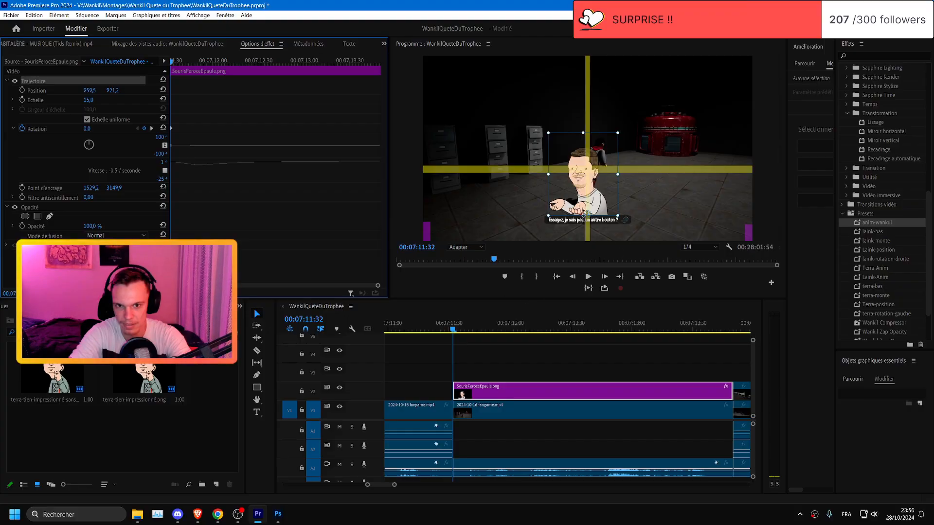
- Inspect the portrait's lower edge above the subtitle up close, restore the fitted view and play the clip
scroll(611, 225, "up", 10)
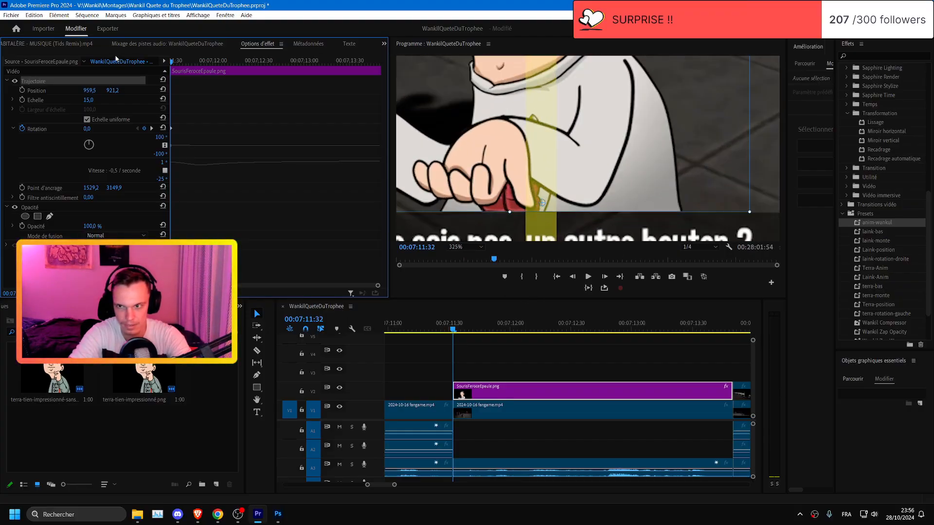
left_click(429, 229)
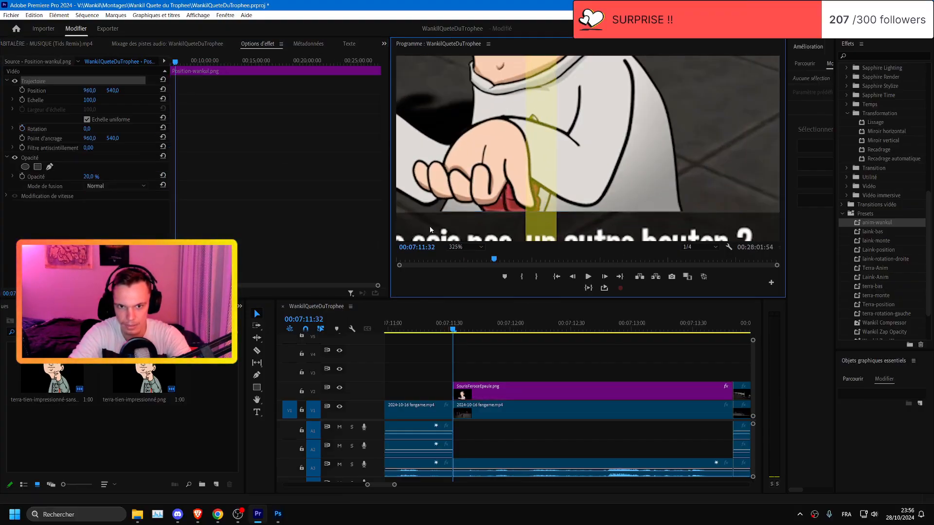
left_click(471, 248)
left_click(464, 258)
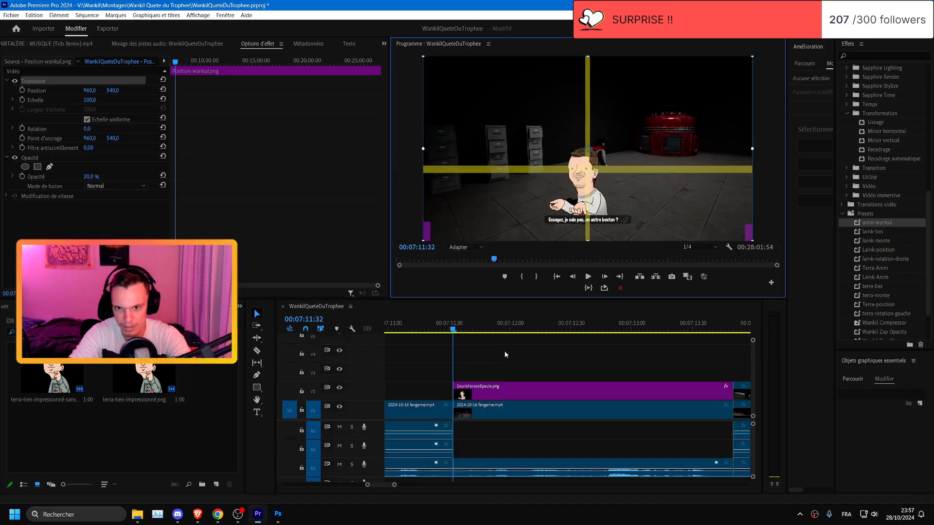
left_click(528, 371)
key("space")
scroll(529, 373, "down", 1)
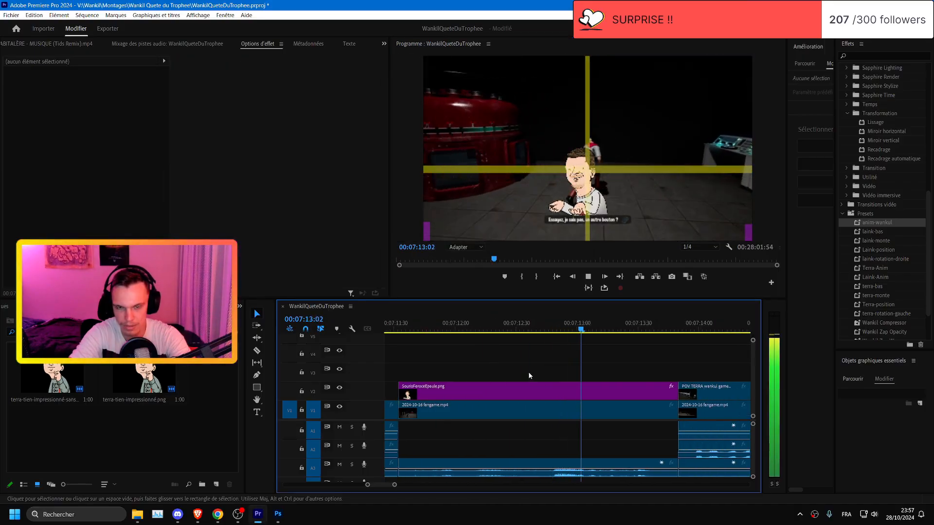
- Remove the rotation animation from SourisFeroceEpaule.png and start animating its Position at 00:07:11:32
left_click(397, 328)
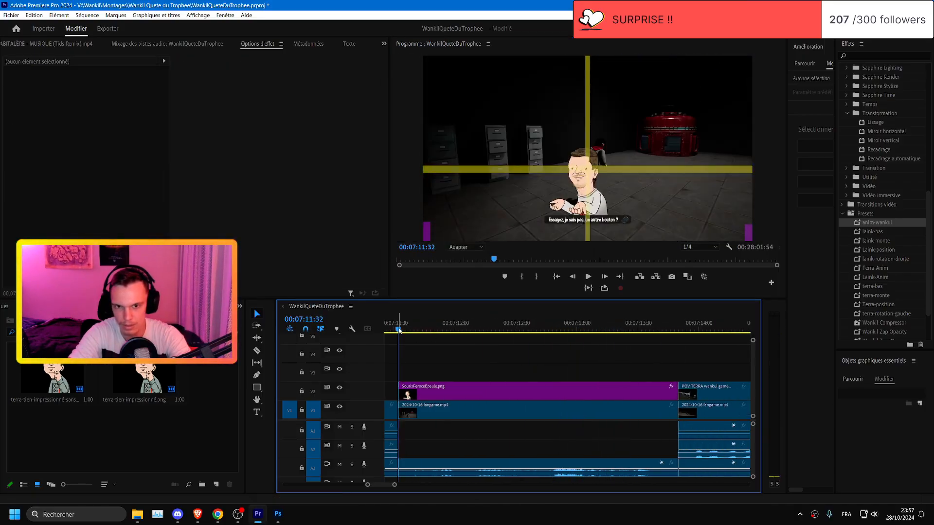
left_click(426, 389)
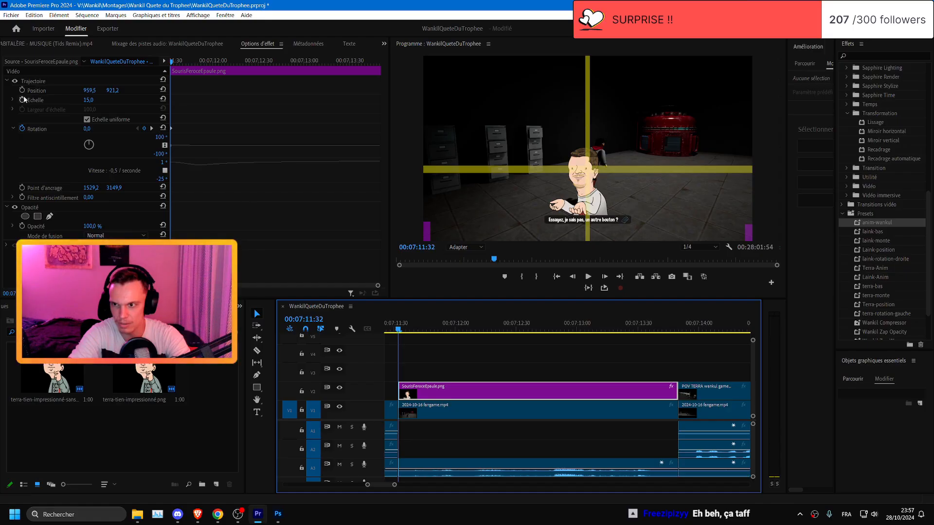
left_click(22, 129)
left_click(22, 129)
left_click(503, 267)
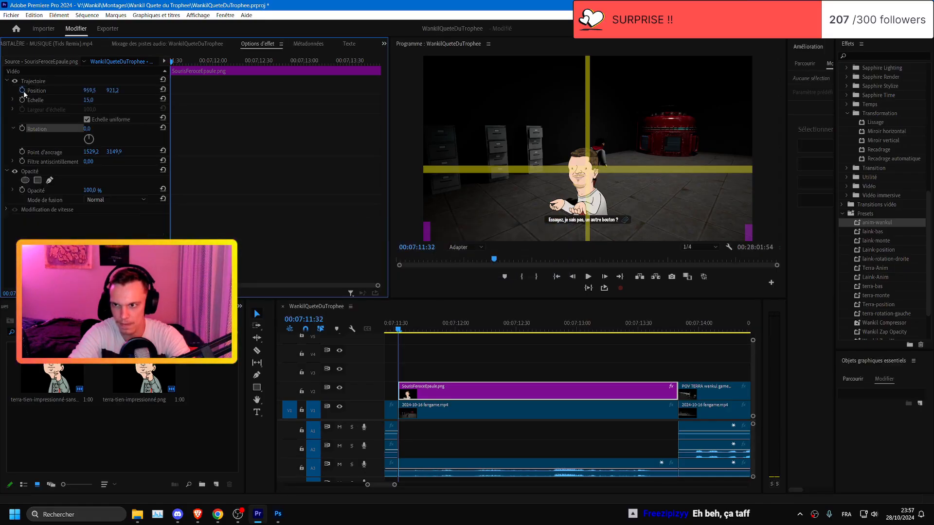
- Add a second Position keyframe on the clip's last frame, 00:07:13:49, with the vertical position at about 946
left_click(676, 322)
left_click(573, 277)
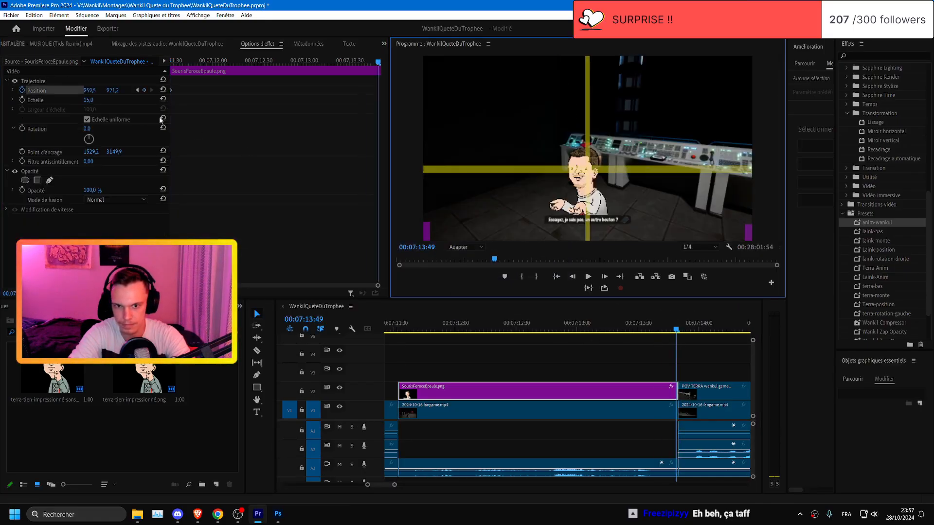
left_click(119, 83)
left_click_drag(112, 91, 126, 91)
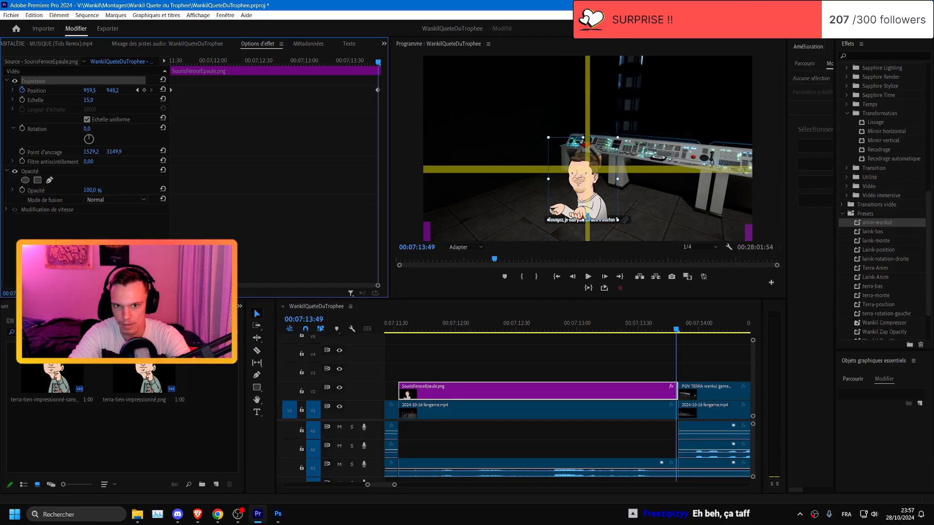
- Ease both Position keyframes, lengthen the slowdown on the velocity curve and play the movement back
left_click(13, 91)
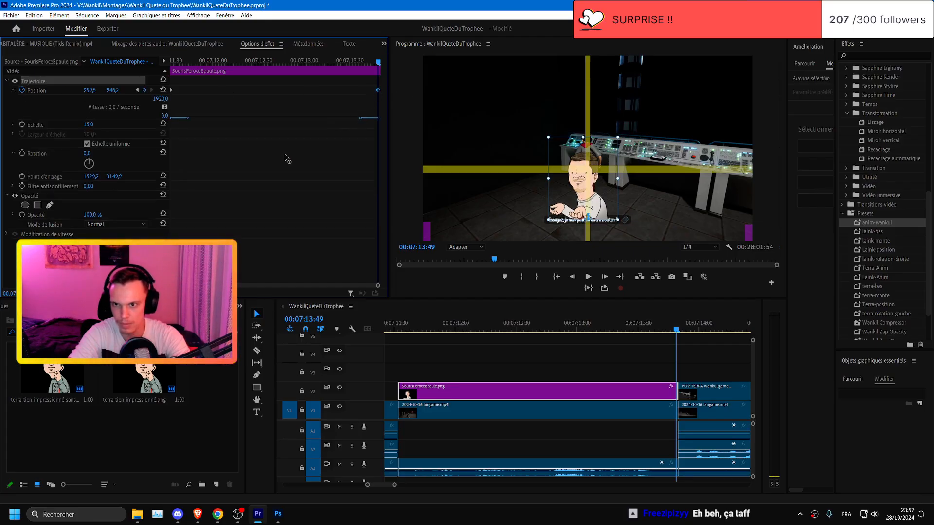
left_click_drag(186, 127, 188, 127)
left_click(396, 329)
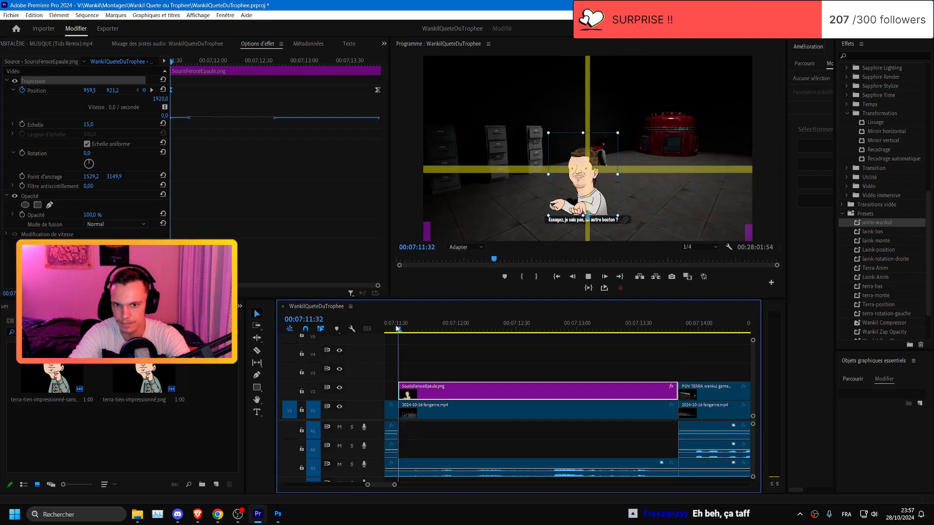
key("space")
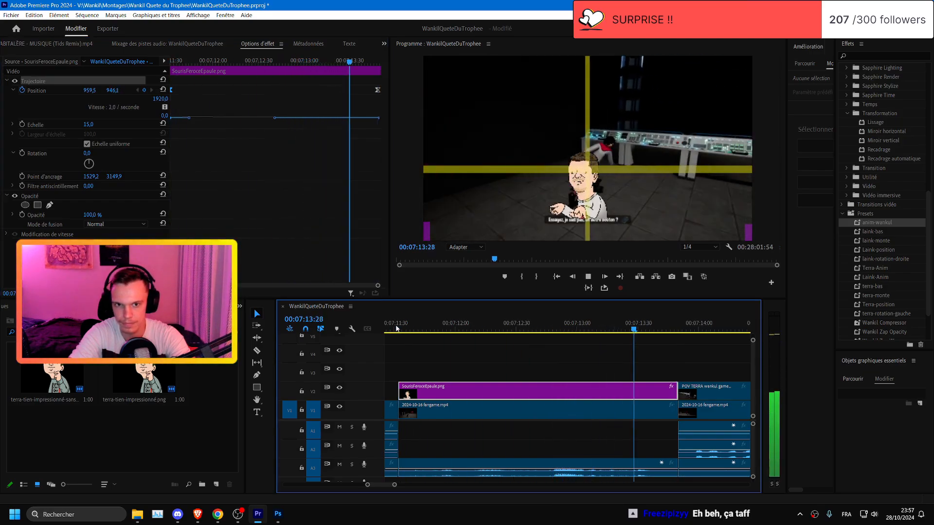
key("space")
left_click(275, 120)
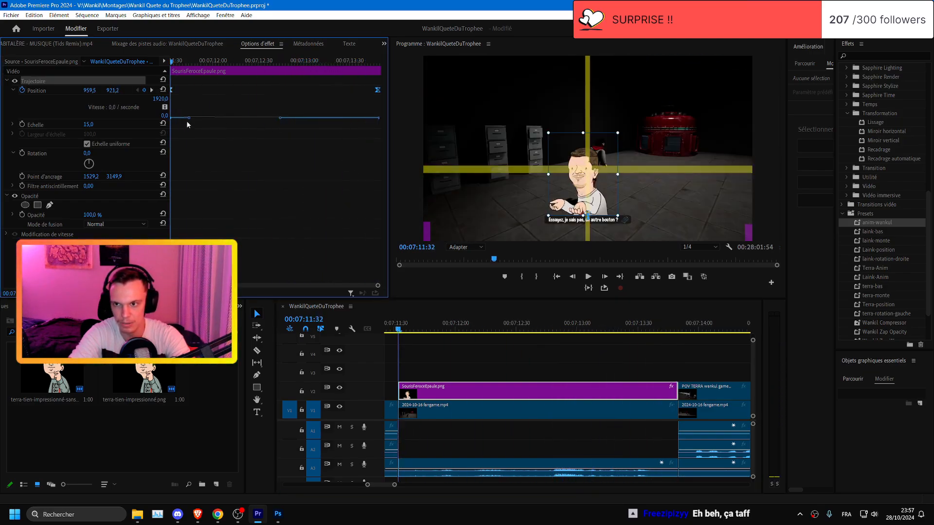
key("space")
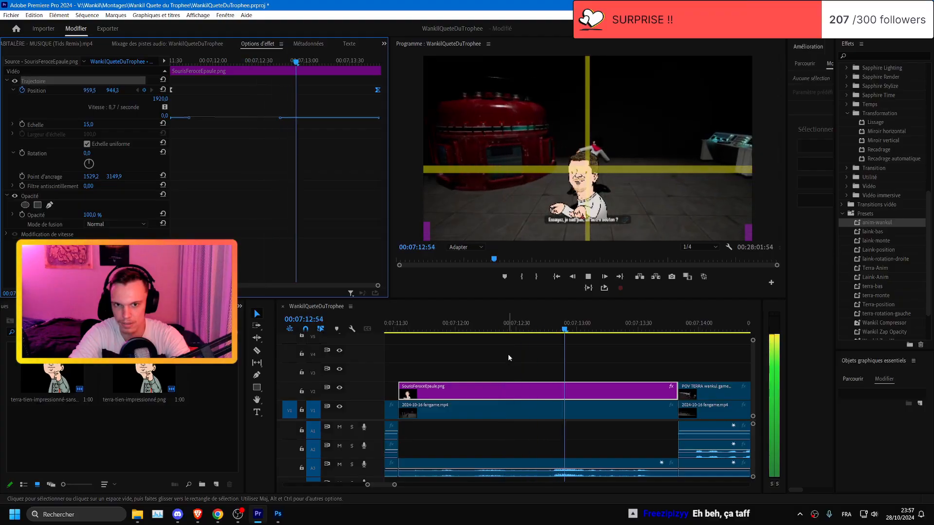
left_click(433, 323)
- Set the vertical position of the last keyframe to 955 and replay the movement from the clip's start
left_click(152, 90)
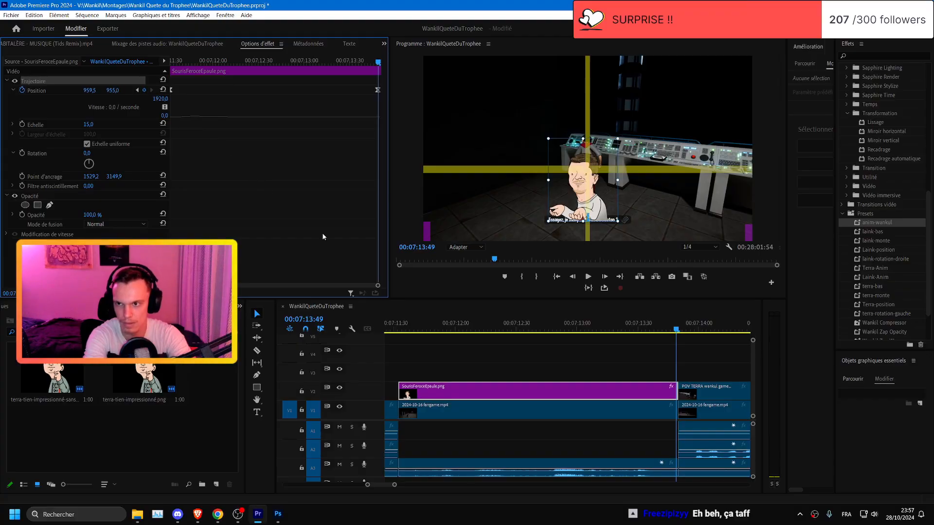
left_click(403, 328)
key("space")
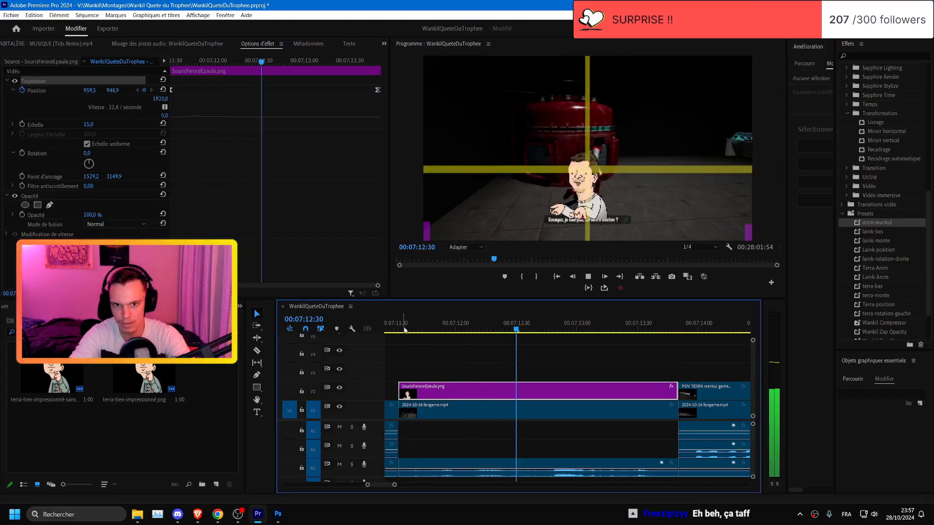
left_click(403, 329)
- Fine-tune the last Position keyframe to end slightly higher in the frame, replay the movement and save the project
left_click(153, 91)
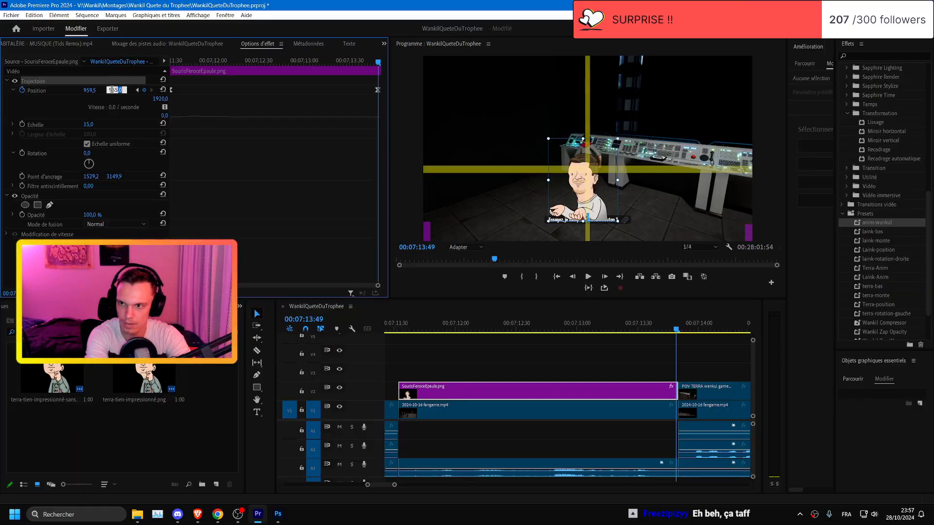
left_click(396, 330)
key("space")
left_click(398, 330)
left_click(152, 91)
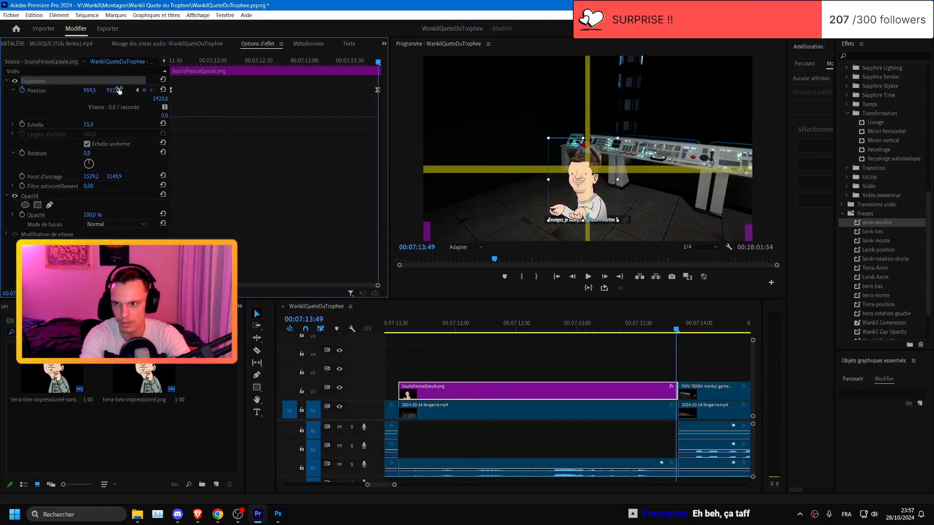
left_click(404, 329)
key("space")
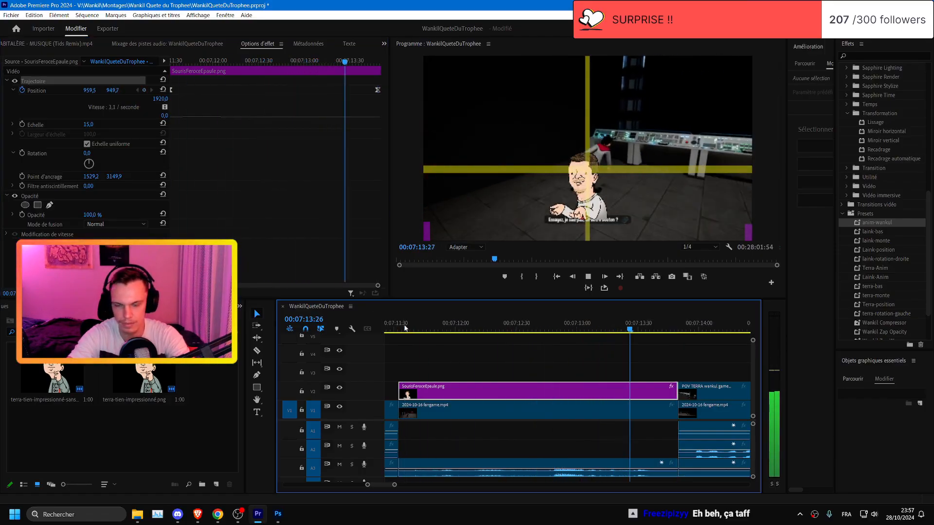
left_click(398, 329)
key("ctrl+s")
- Nest the animated SourisFeroceEpaule.png clip into its own sequence, keeping the default name
right_click(432, 400)
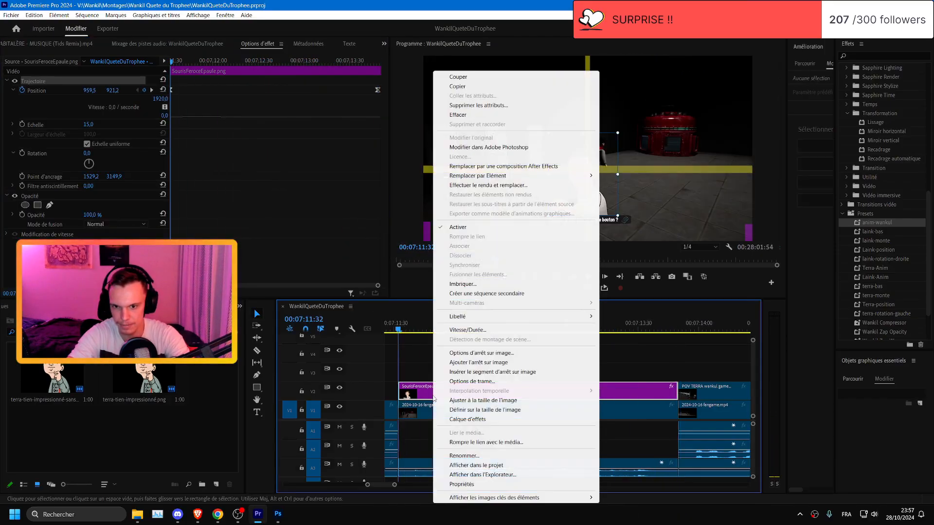
left_click(457, 284)
key("Return")
- Copy the opacity mask Masque (1) from Séquence imbriquée 13 on V2
key("minus")
scroll(467, 403, "down", 1)
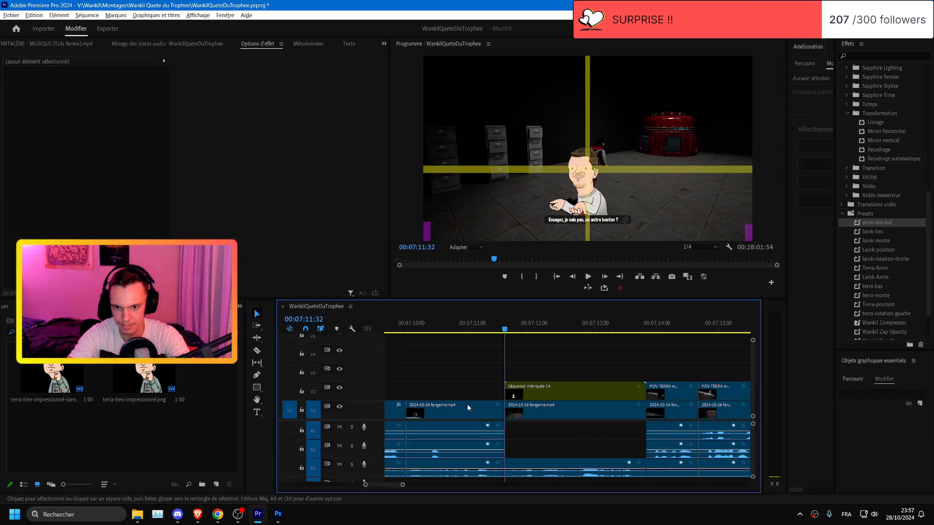
scroll(456, 404, "up", 3)
key("minus")
scroll(439, 394, "up", 3)
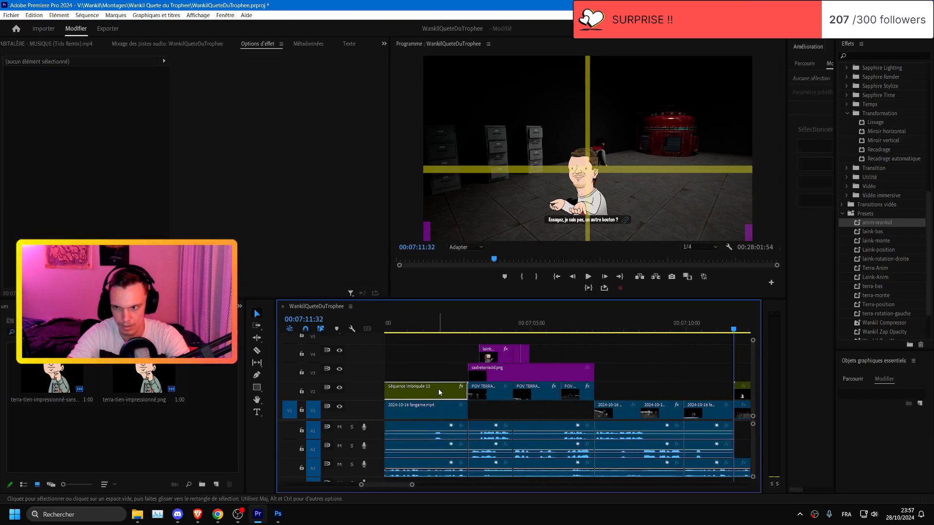
left_click(439, 392)
left_click(55, 177)
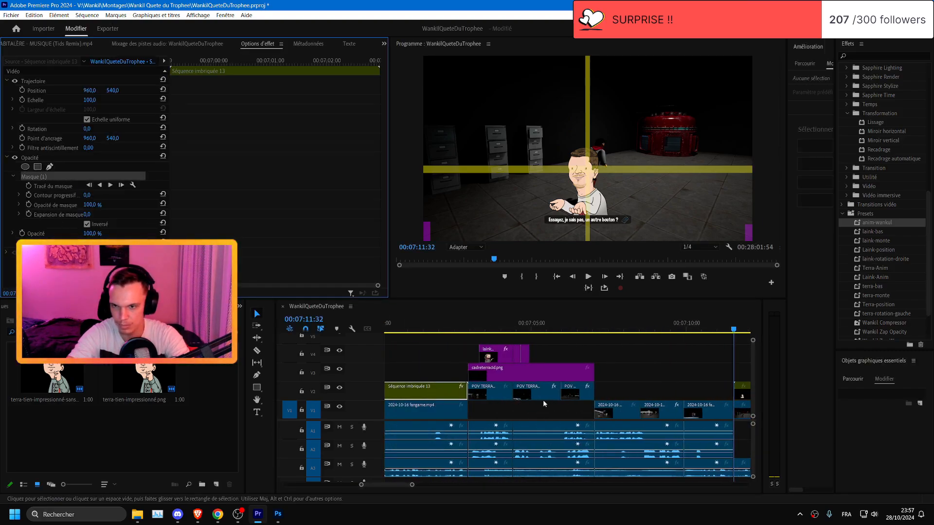
- Paste the inverted mask onto the opacity of Séquence imbriquée 14 at 00:07:11:32
scroll(542, 399, "down", 2)
left_click(674, 392)
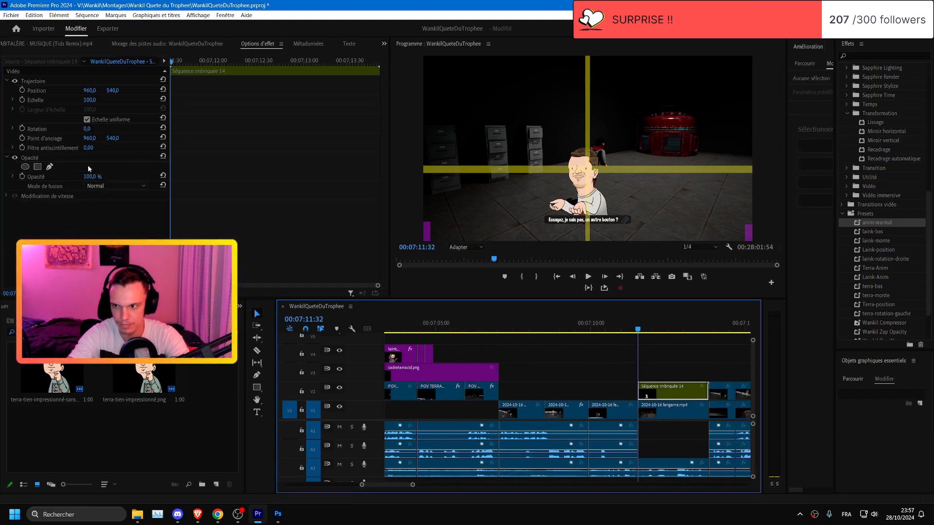
left_click(37, 167)
scroll(661, 387, "up", 5)
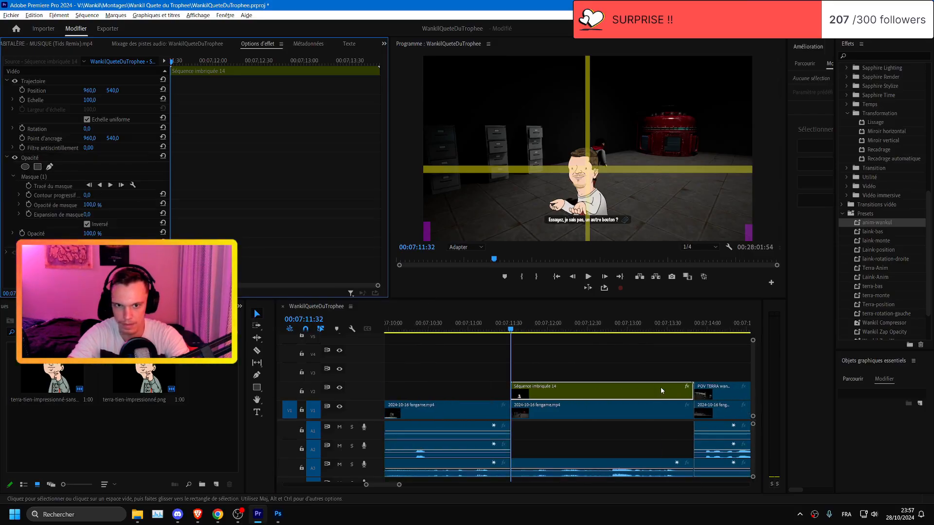
- Show the pasted mask's outline on Séquence imbriquée 14 against the subtitle, deselect the clip and save the project
scroll(600, 237, "up", 3)
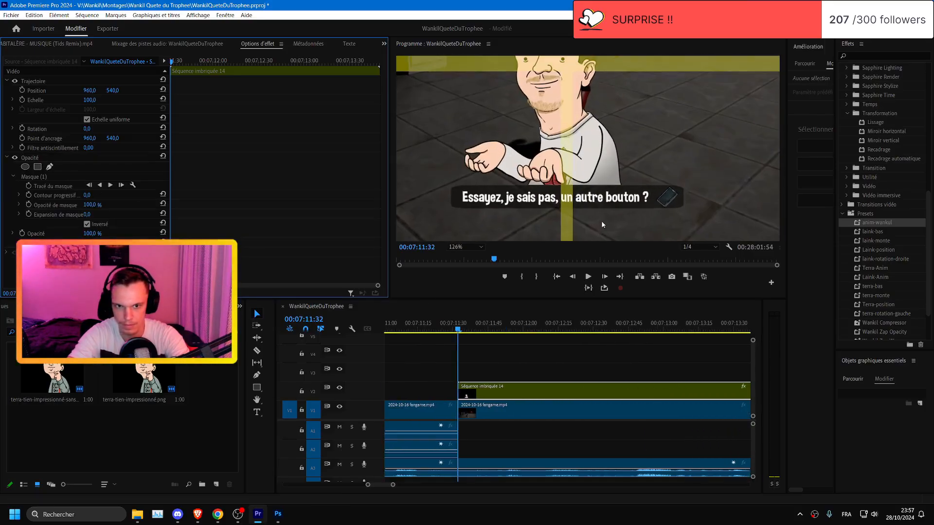
left_click(49, 177)
scroll(469, 244, "down", 3)
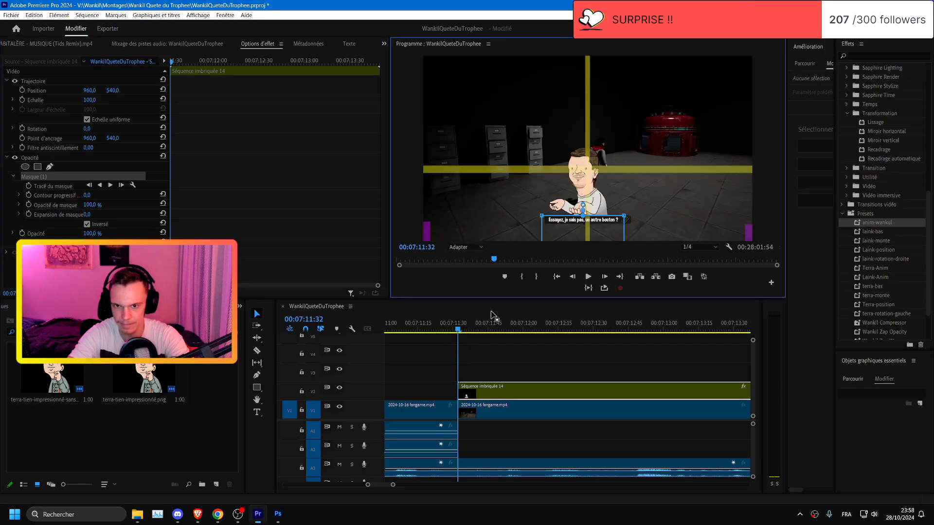
left_click(507, 378)
key("ctrl+s")
- Play the masked shrugging portrait from 00:07:11:20 through its end into the following clips, return to 00:07:13:38 and save
left_click(430, 324)
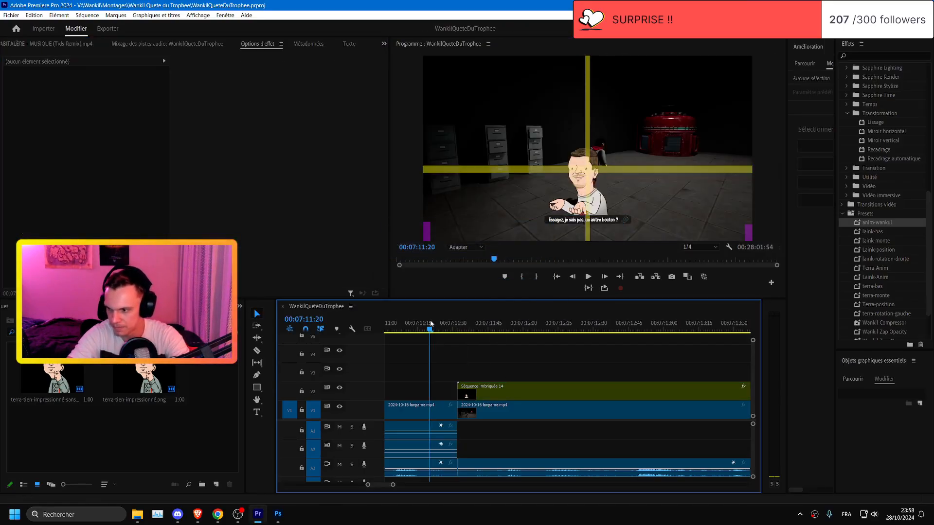
scroll(539, 396, "down", 2)
key("space")
scroll(539, 395, "up", 1)
scroll(538, 396, "up", 1)
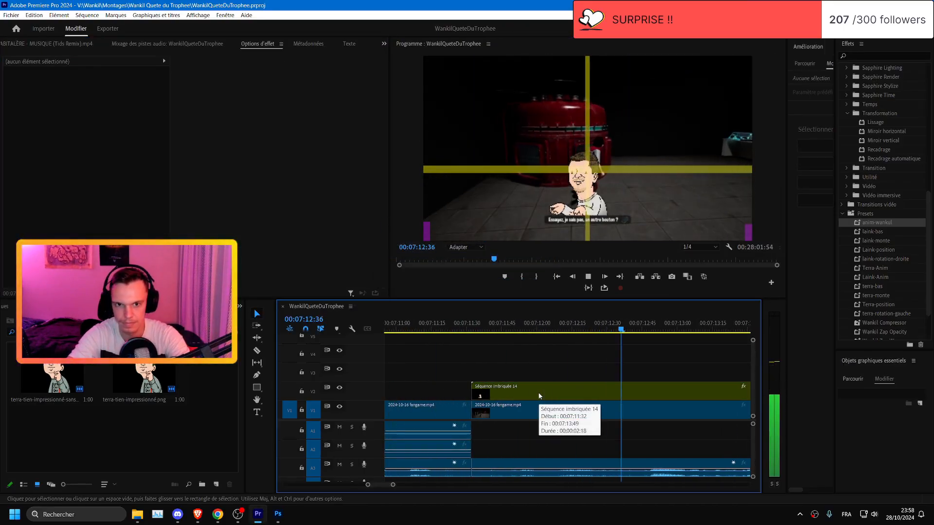
scroll(538, 396, "down", 2)
scroll(539, 396, "down", 3)
scroll(539, 396, "down", 2)
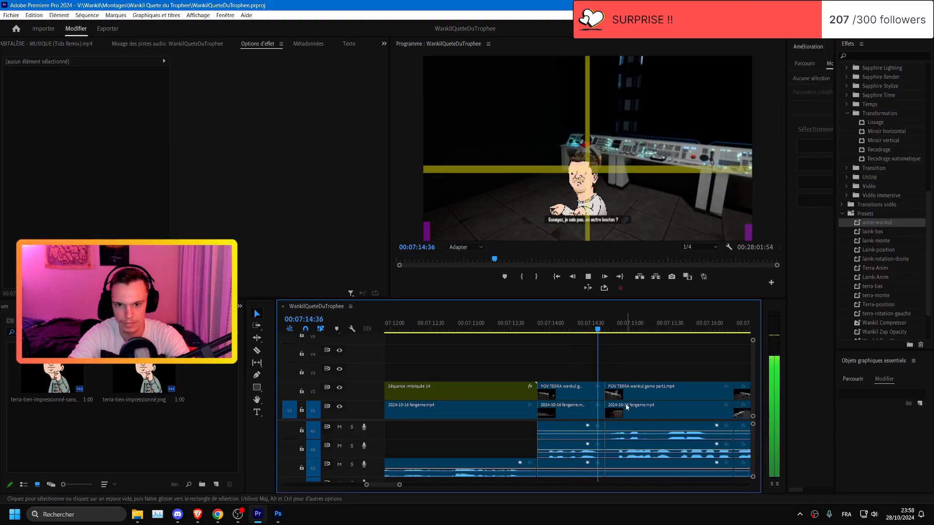
key("space")
left_click(520, 329)
key("ctrl+s")
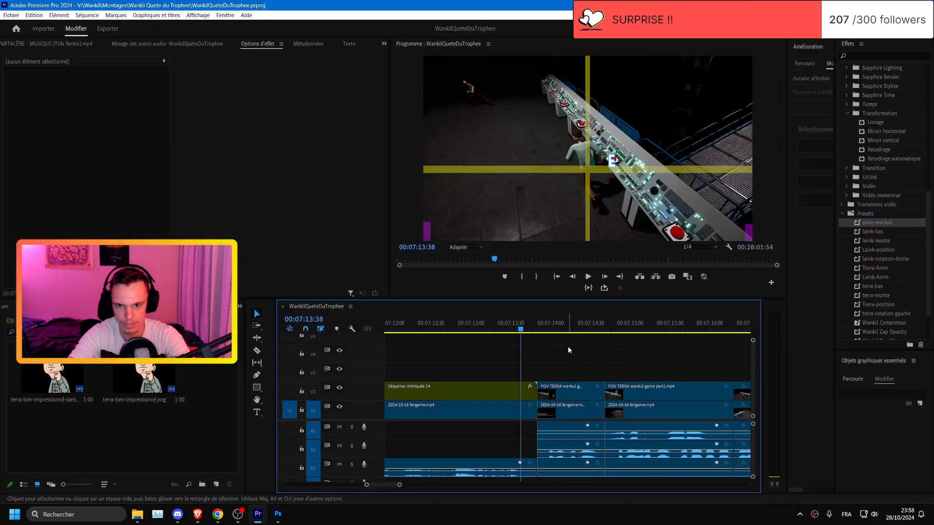
- Play the clips from 00:07:13:38 to past 00:07:21 to review the camera angles, and return to 00:07:19:28
scroll(567, 346, "down", 2)
scroll(567, 346, "down", 2)
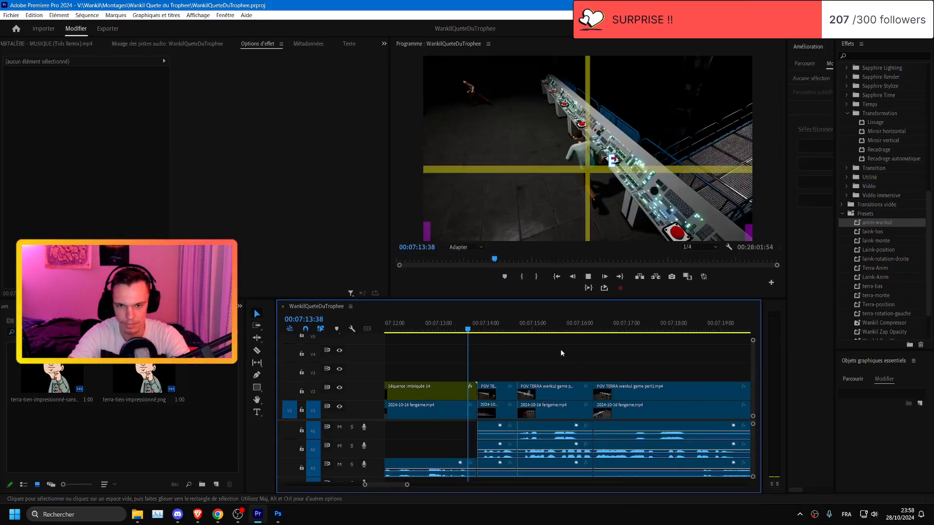
key("space")
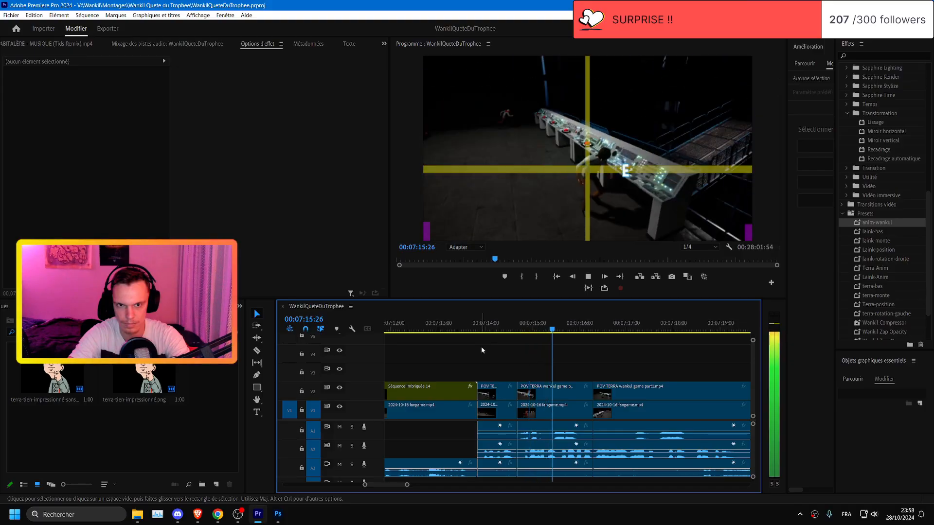
scroll(481, 350, "down", 3)
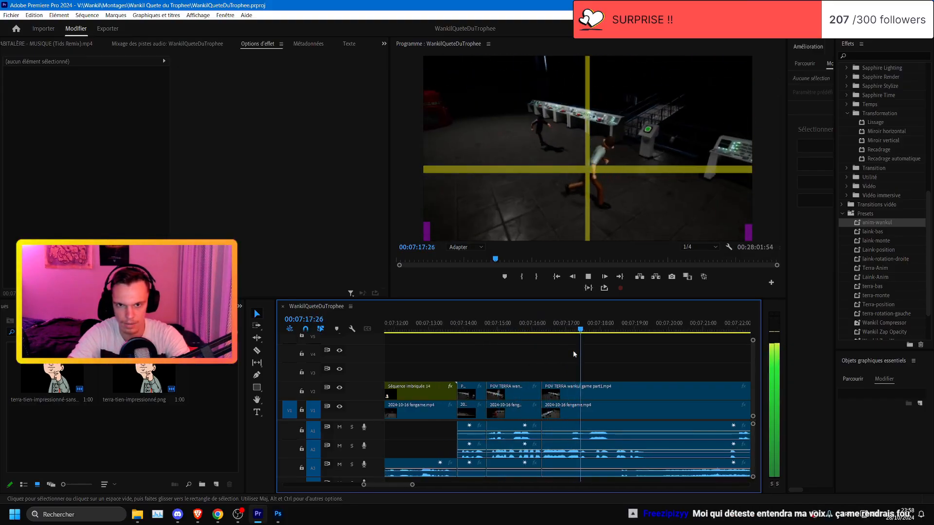
scroll(573, 351, "down", 2)
scroll(661, 365, "up", 2)
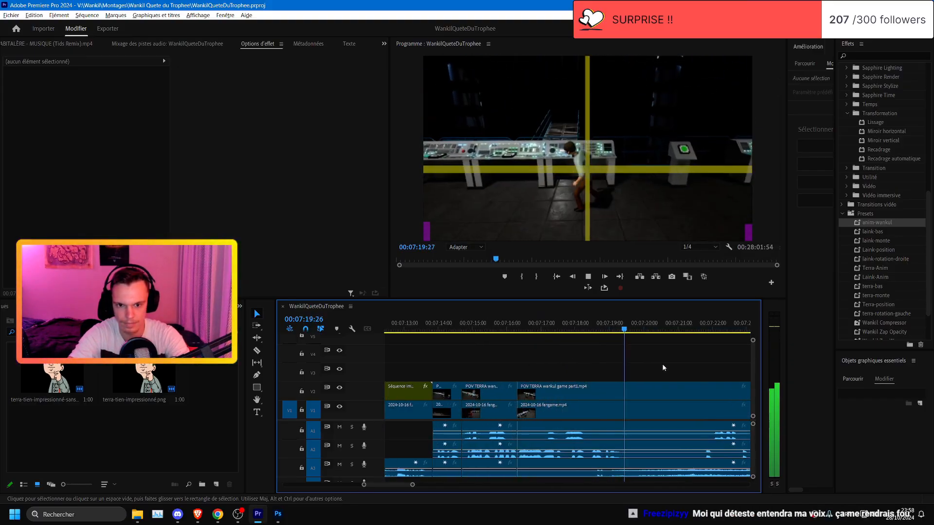
scroll(666, 367, "down", 2)
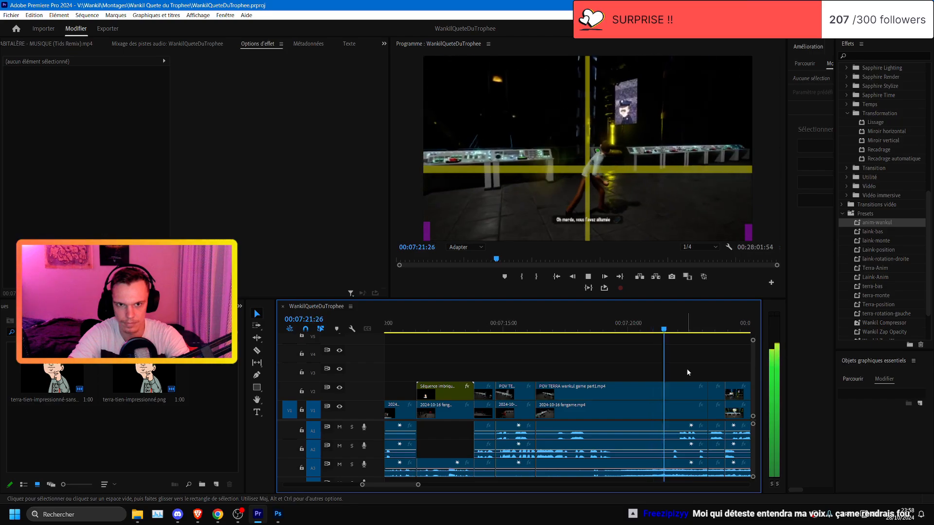
left_click(615, 325)
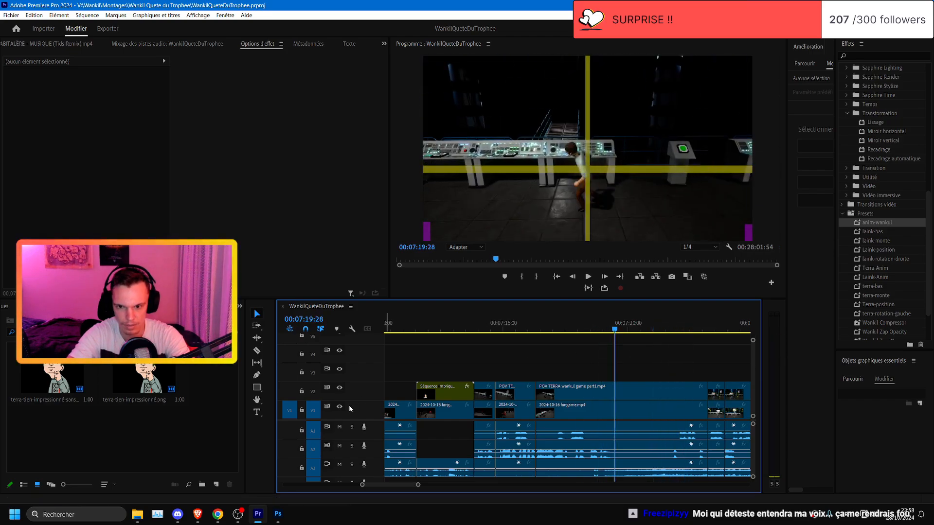
- Hide track V2 temporarily to review the fangame footage on V1 from 00:07:19:28, return to 00:07:17:15 and save the project
left_click(339, 388)
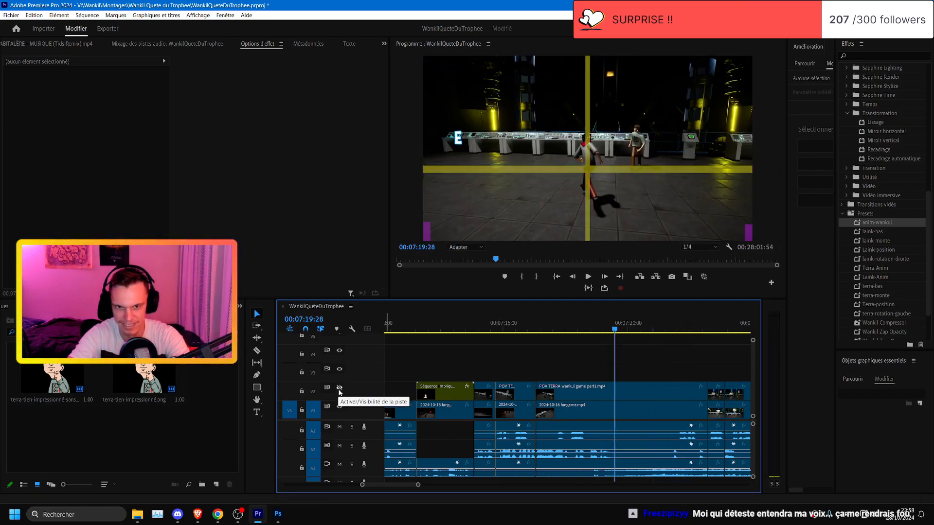
key("space")
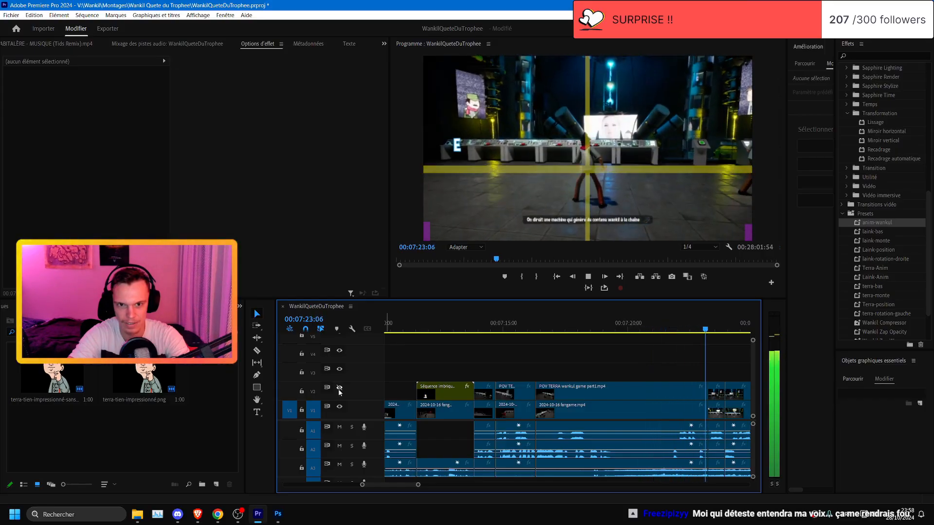
left_click(582, 332)
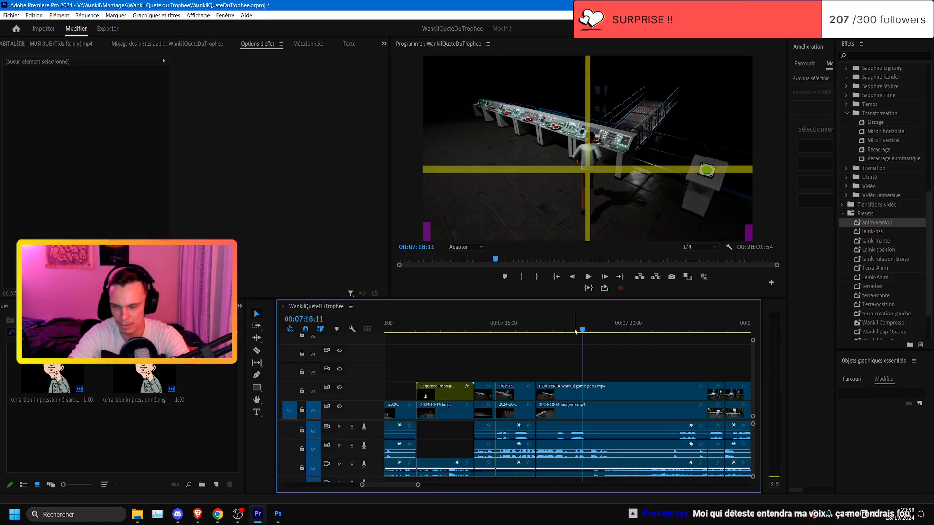
left_click(559, 329)
key("ctrl+s")
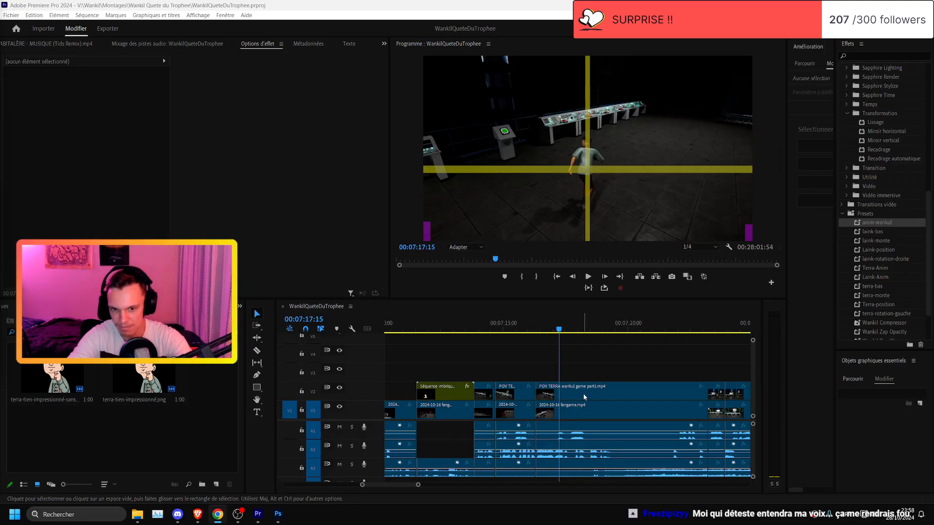
left_click(588, 364)
key("ctrl+s")
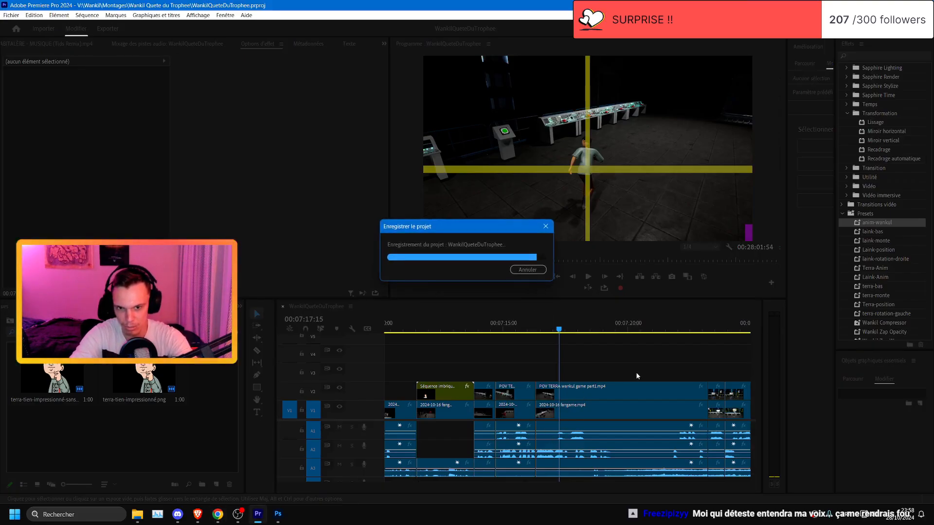
- Play the sequence with V2 visible from 00:07:17:15 to 00:07:24:54 to judge the point-of-view shot
scroll(641, 366, "up", 3)
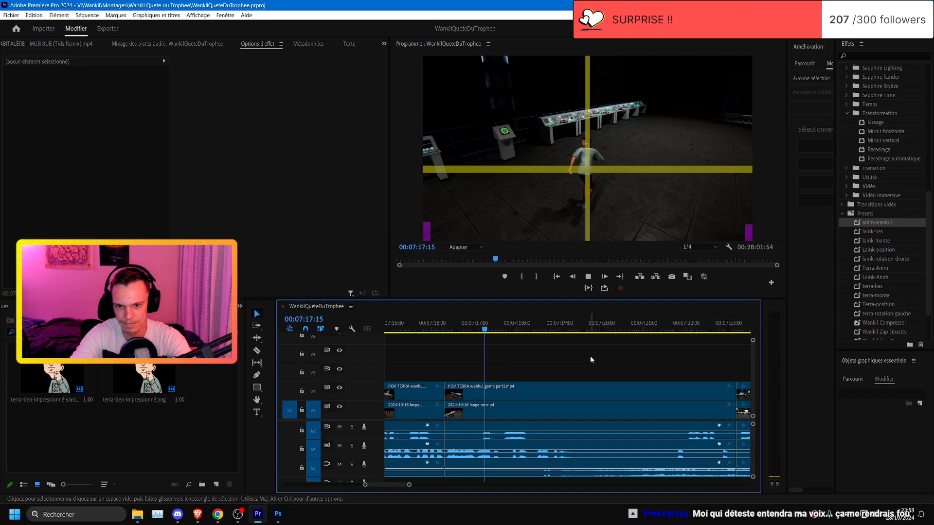
scroll(590, 356, "down", 2)
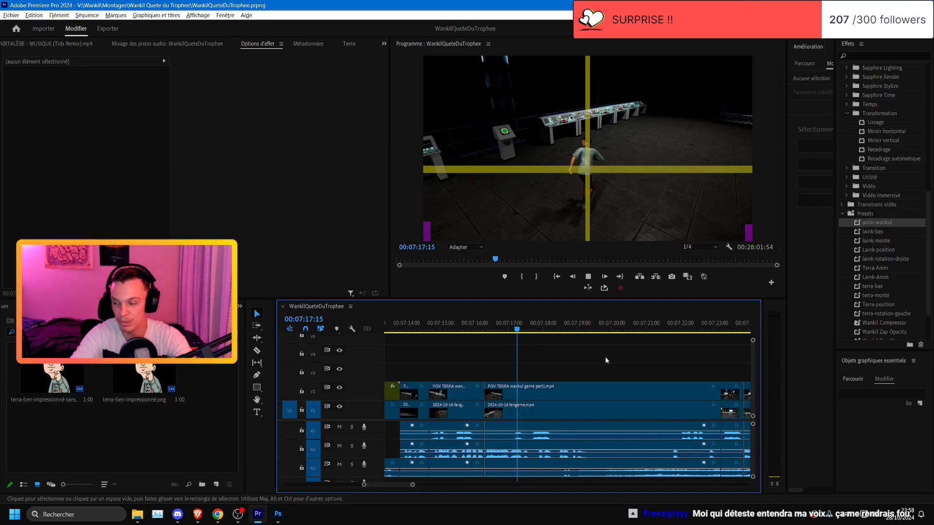
key("space")
scroll(609, 355, "down", 1)
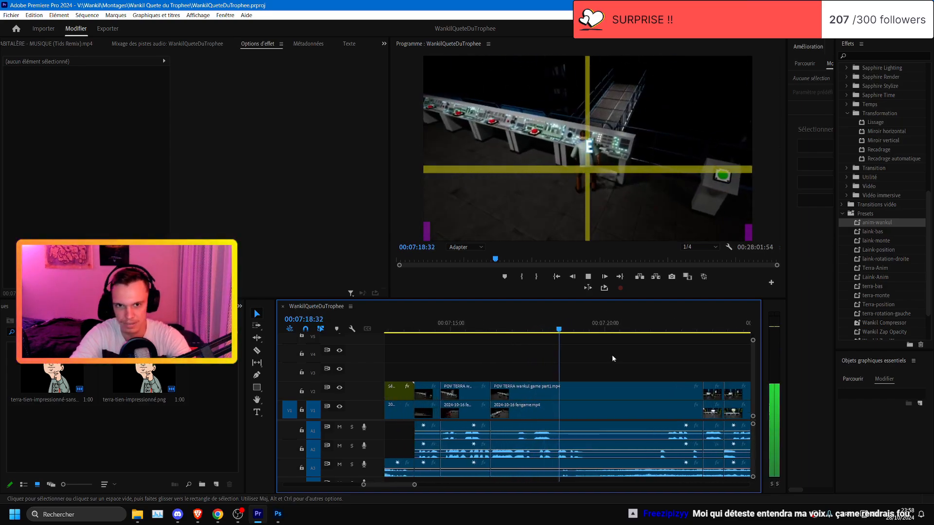
scroll(611, 358, "down", 1)
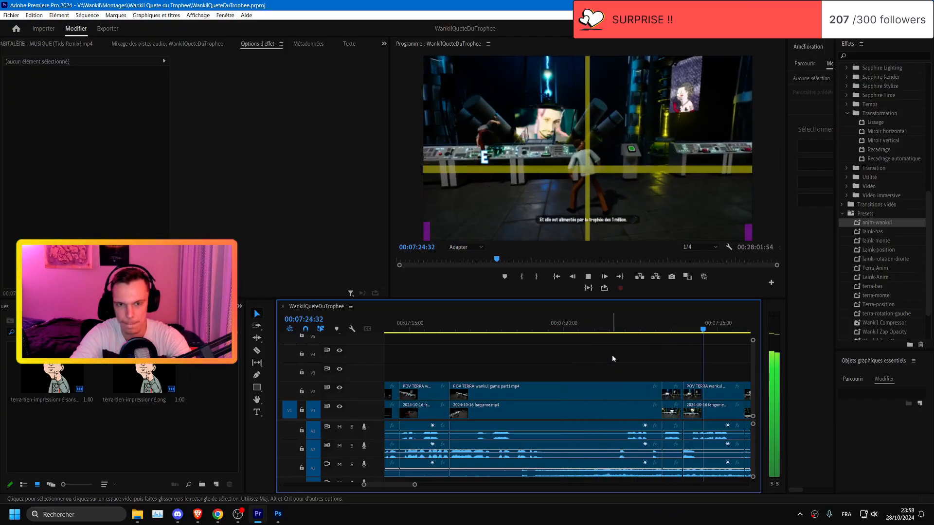
key("space")
- Delete the long POV TERRA clip before 00:07:23 on V2 and the V1 fangame clips beneath the two POV clips preceding it
scroll(552, 389, "down", 2)
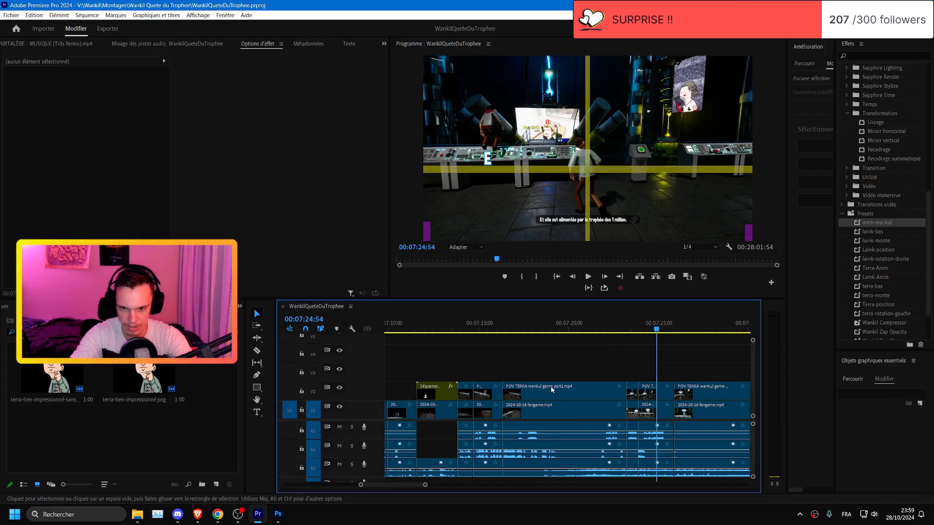
left_click(552, 389)
key("Delete")
left_click(486, 411)
key("Delete")
- Duplicate the cadreterracid.png frame on V3 above the two POV TERRA clips following Séquence imbriquée 14, trim it to their end and save
left_click(448, 328)
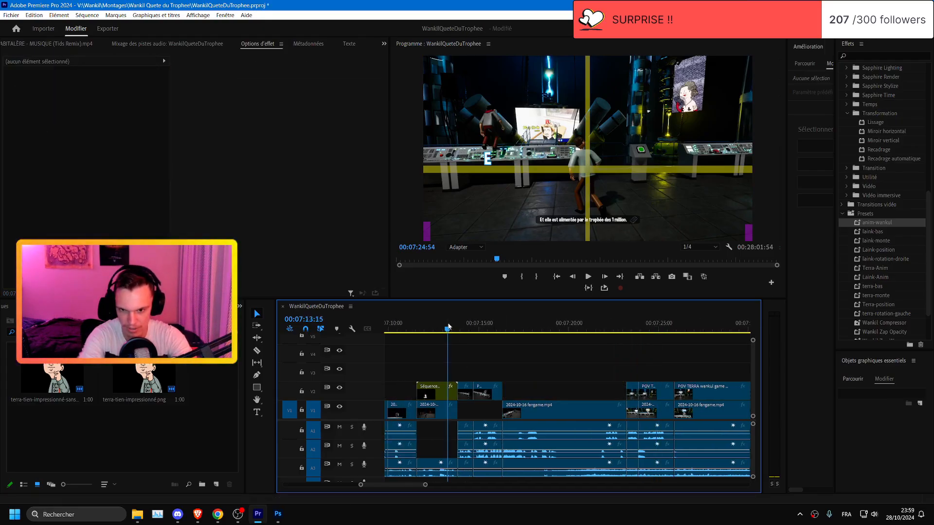
scroll(539, 381, "up", 3)
left_click_drag(447, 374, 643, 373)
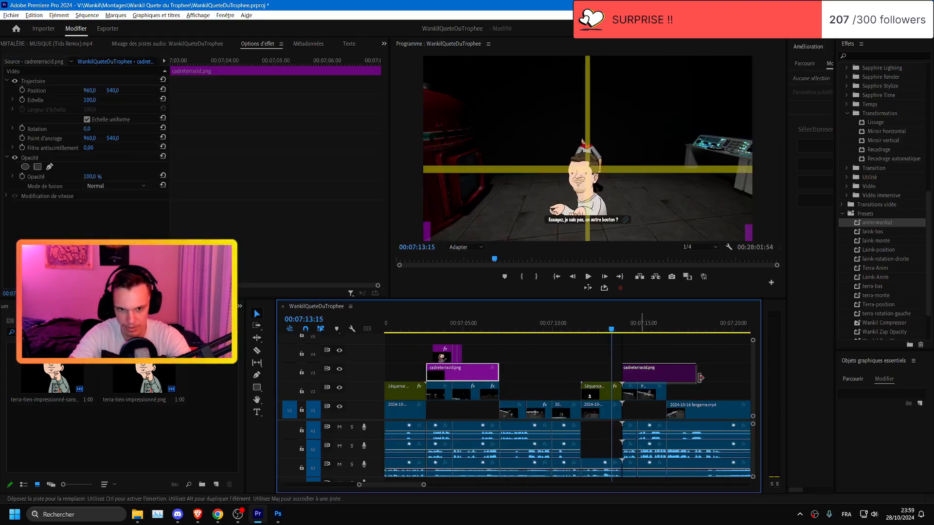
left_click_drag(700, 377, 660, 373)
scroll(557, 336, "down", 2)
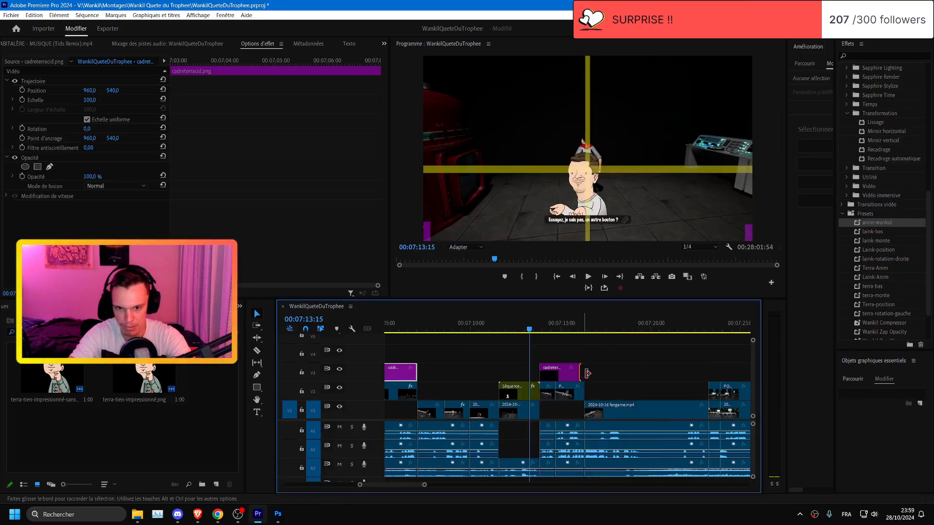
left_click_drag(588, 373, 591, 373)
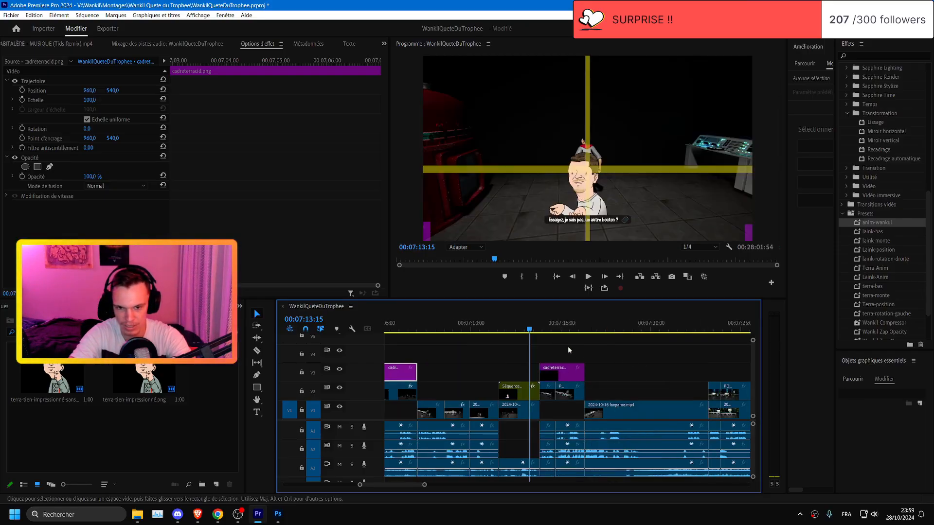
key("ctrl+s")
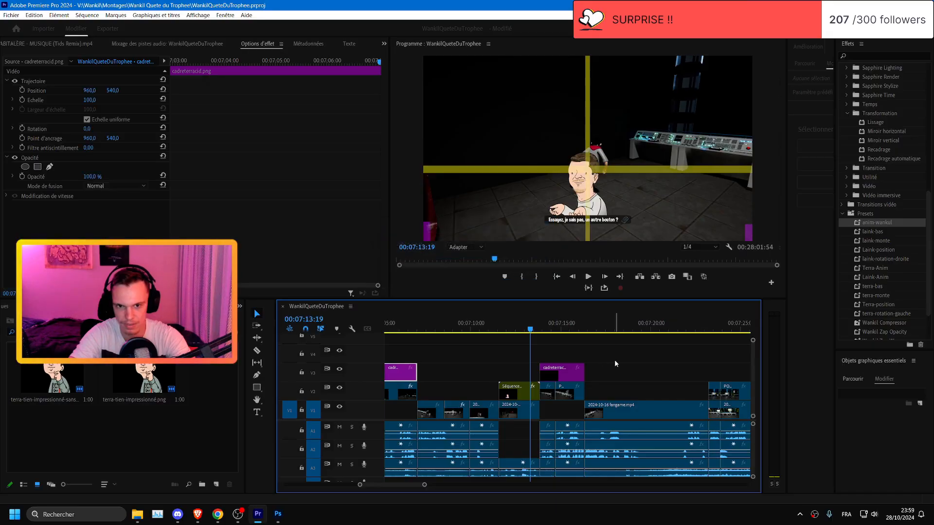
- Play the newly framed POV section from 00:07:13:19 to 00:07:16:57 and return to 00:07:15:34
key("=")
key("space")
key("=")
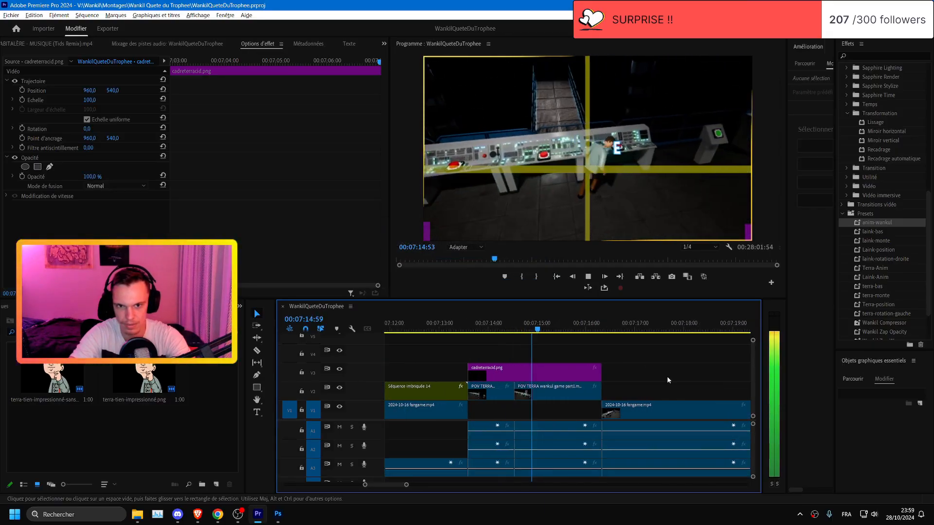
scroll(541, 341, "up", 2)
key("space")
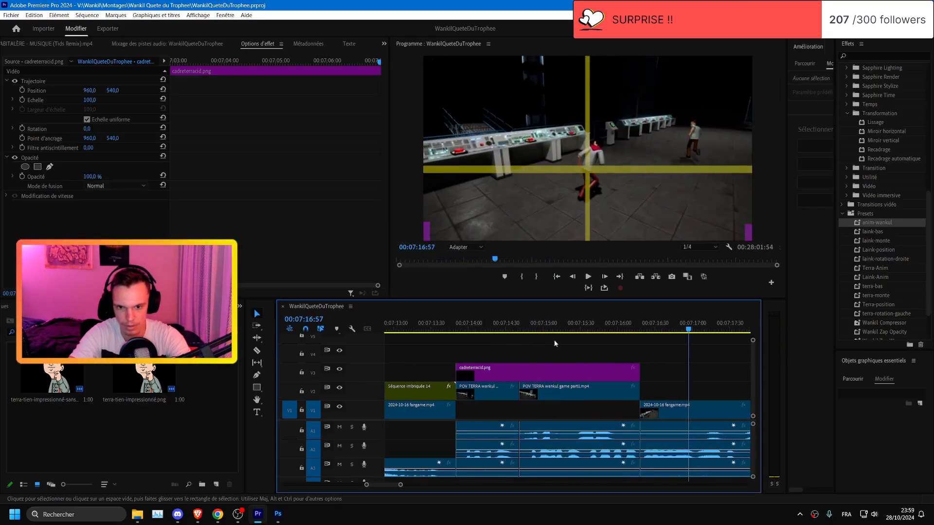
left_click_drag(550, 322, 585, 337)
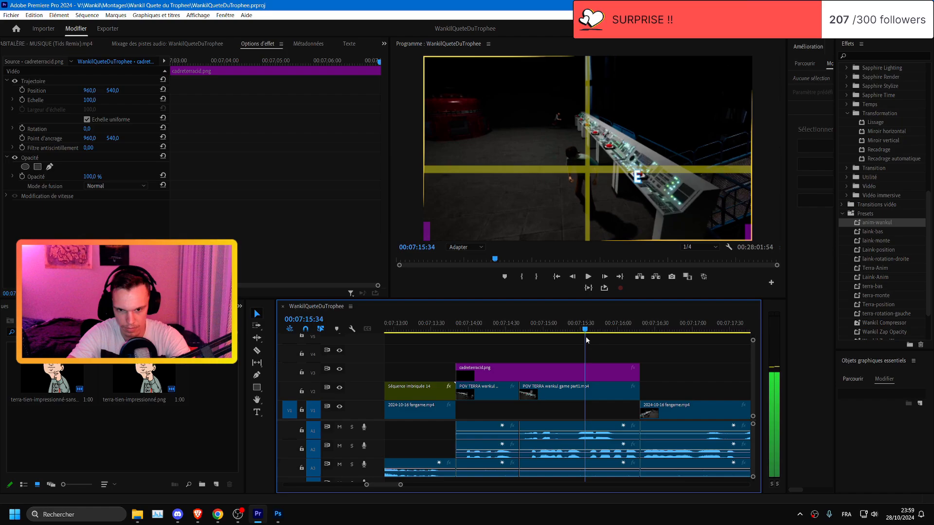
- Split the POV TERRA wankul game part1 clip at 00:07:15:34 and set the first portion's scale to 150
left_click(605, 394)
key("ctrl+k")
left_click(521, 324)
left_click(92, 100)
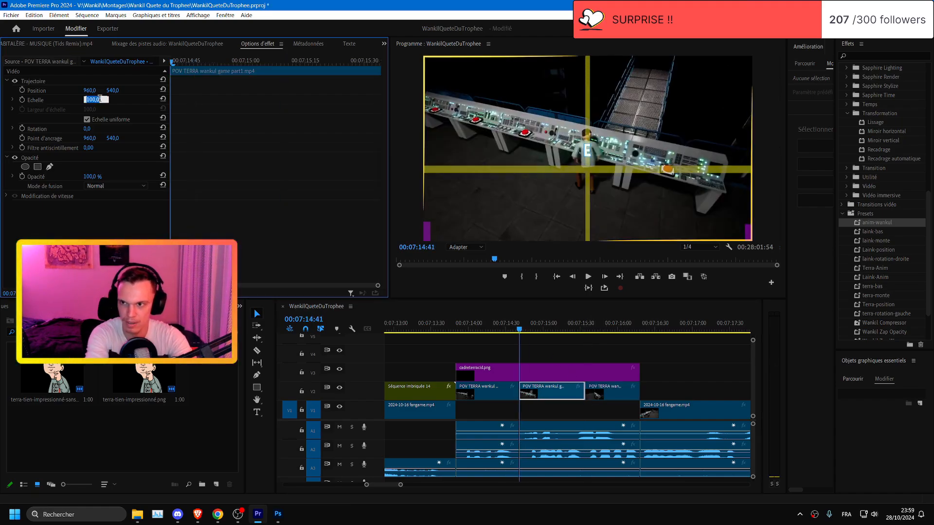
type("150")
key("Return")
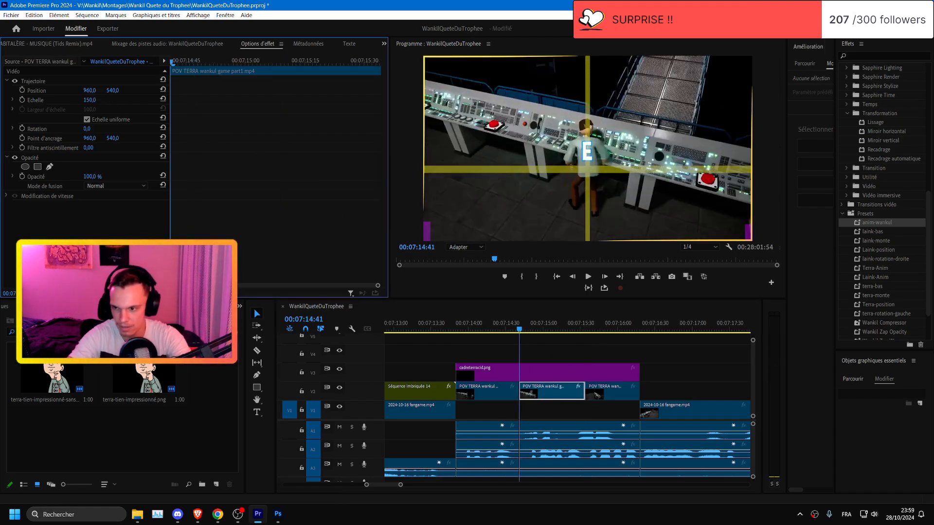
- Find the terra-choque stress tire cheveux mains.png image in the project and place it on track V4 above the enlarged POV TERRA segment
left_click(53, 332)
key("BackSpace")
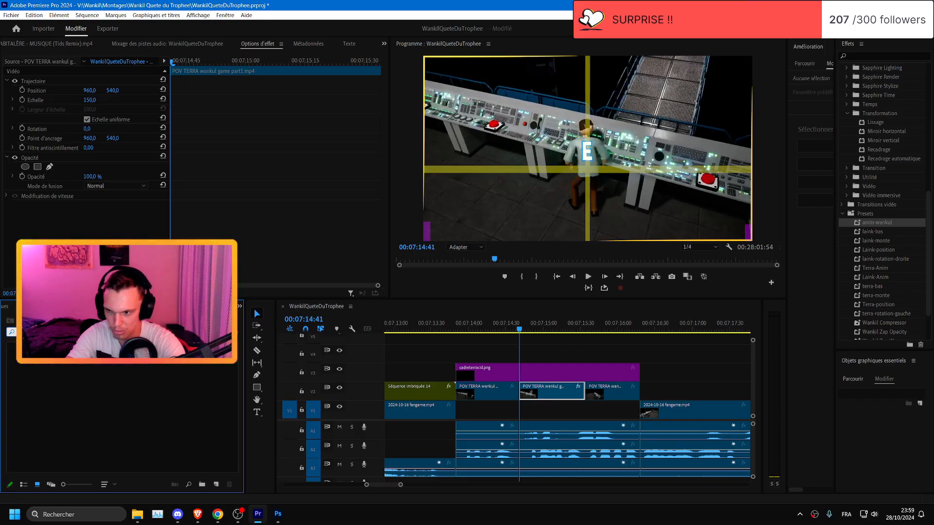
key("BackSpace")
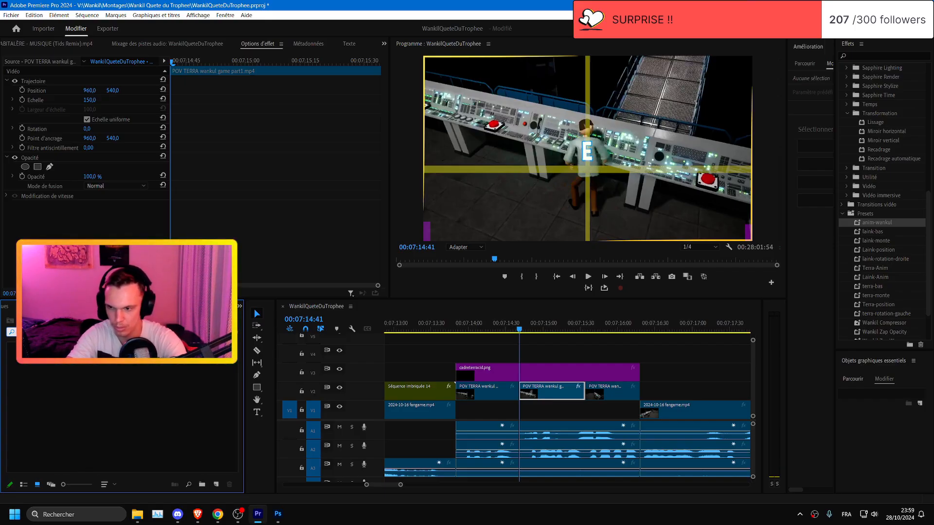
left_click_drag(205, 368, 585, 355)
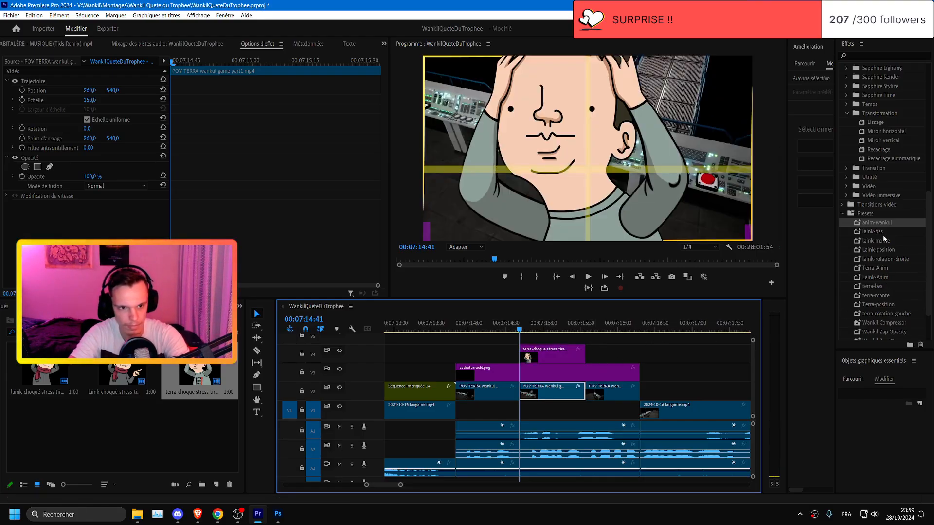
- Apply the terra-bas preset to the terra-choque image and set its scale to 36
left_click_drag(873, 286, 552, 354)
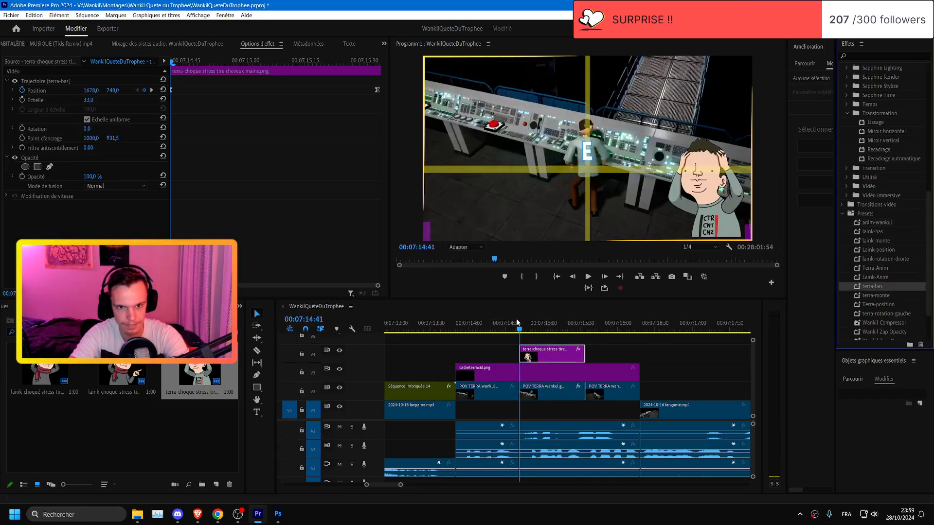
left_click(89, 100)
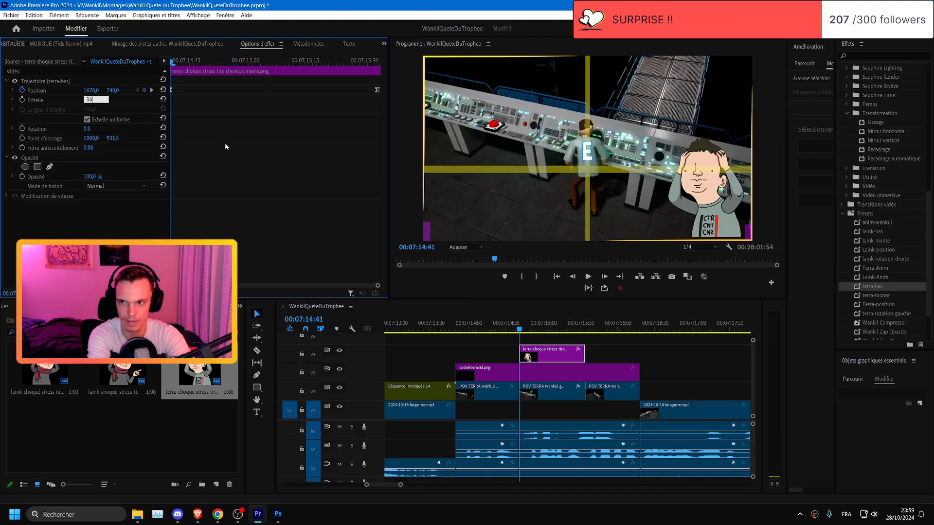
key("Return")
- Play back the section with the terra-choque image and save the project
left_click_drag(504, 324, 531, 330)
key("space")
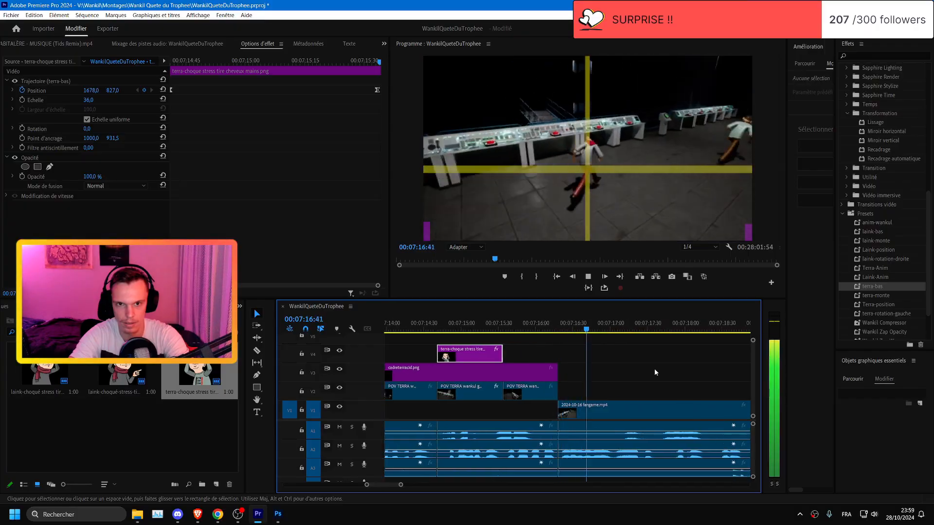
key("ctrl+s")
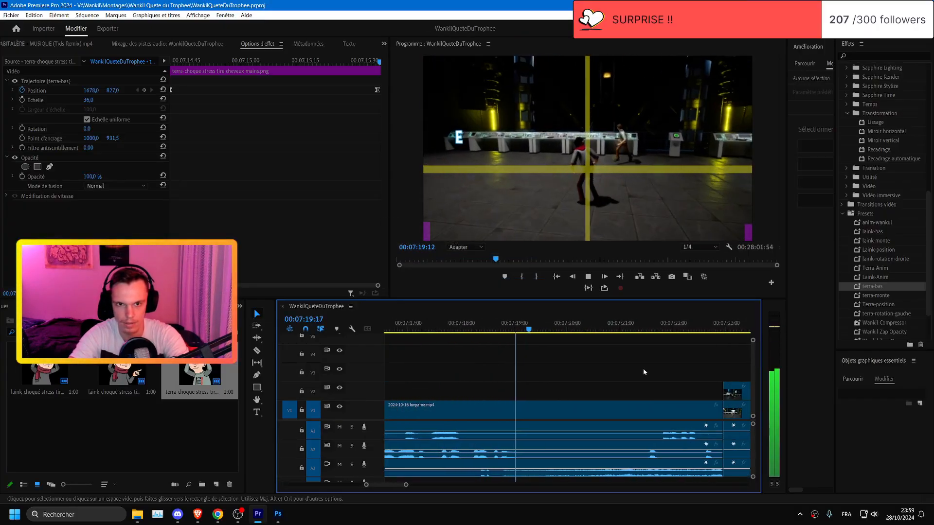
- Split the 2024-10-16 fangame clip on track V1 at 00:07:19:20
left_click_drag(475, 325, 491, 331)
left_click(516, 417)
key("ctrl+k")
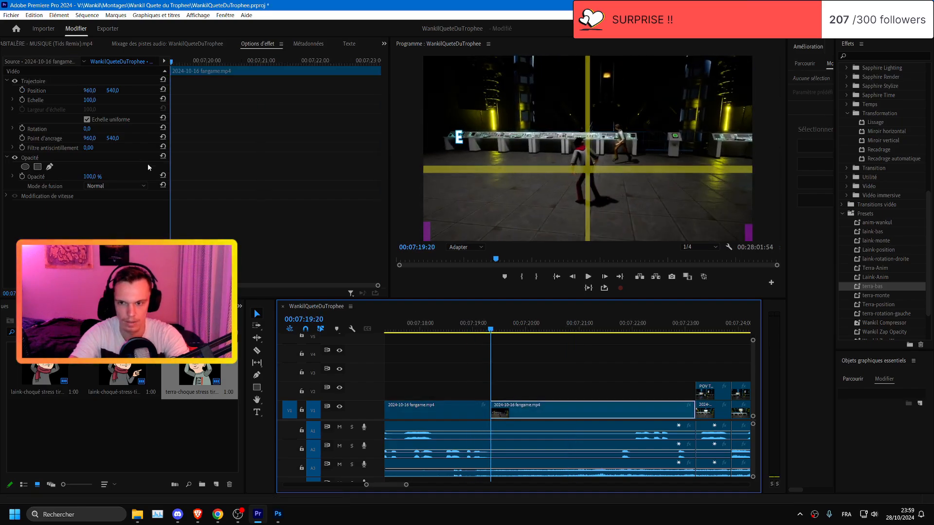
- Try enlarging the fangame segment after the cut to scale 150, then 130, with its position shifted to about 906, 681
left_click(89, 99)
type("150")
key("Return")
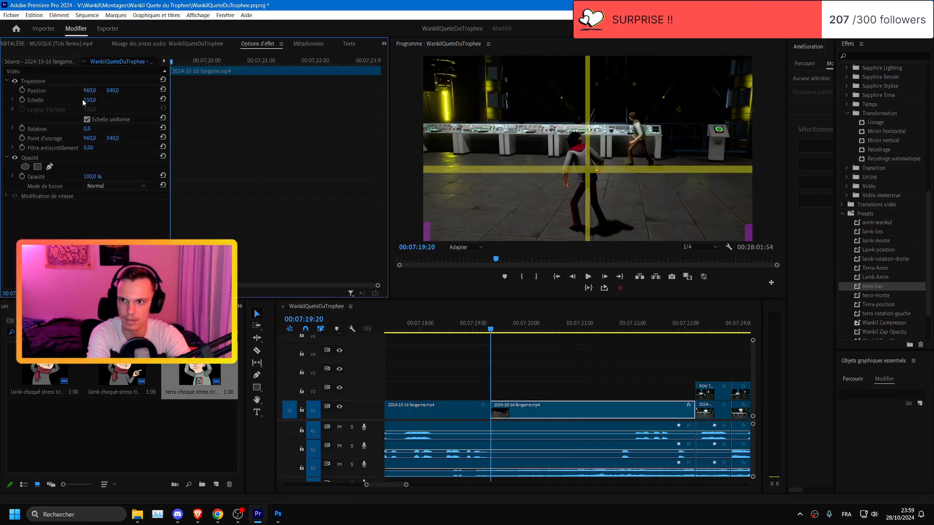
key("Return")
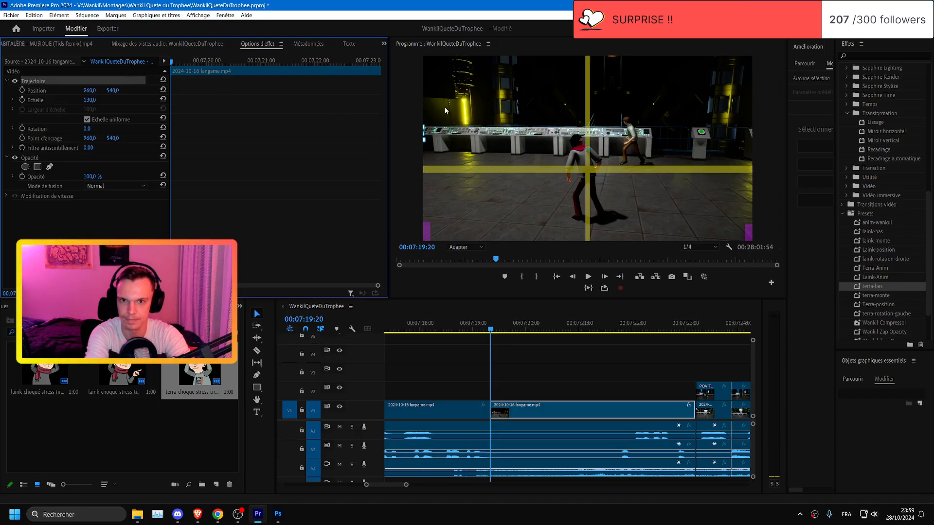
left_click_drag(444, 107, 436, 132)
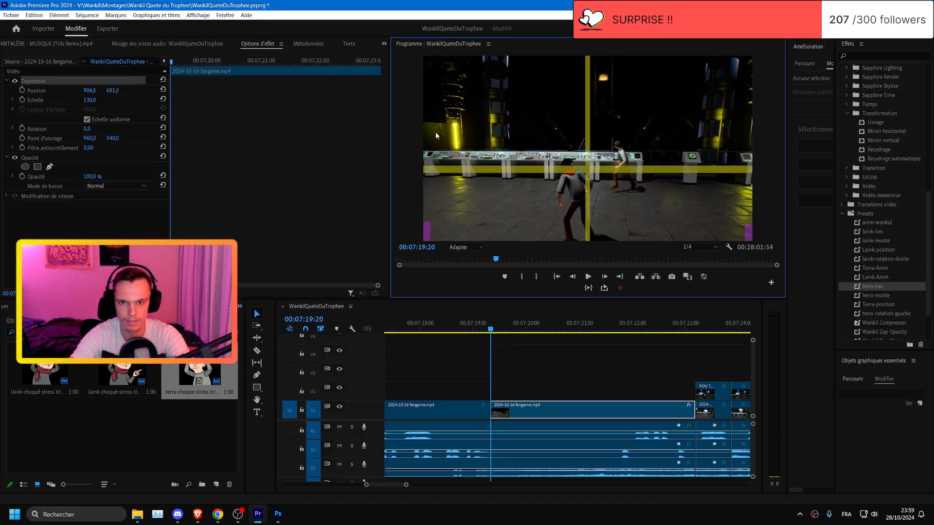
key("space")
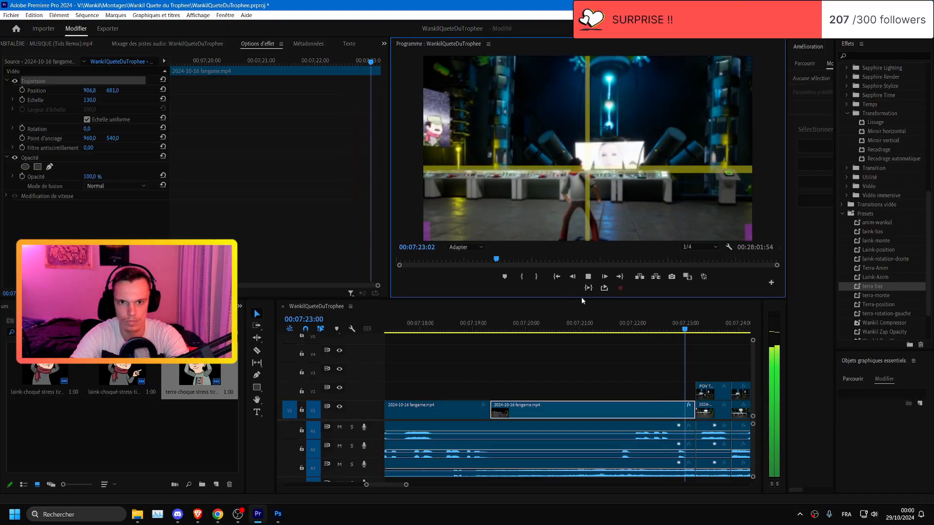
- Reset the fangame segment's motion settings to their defaults and replay it from the cut
left_click(489, 327)
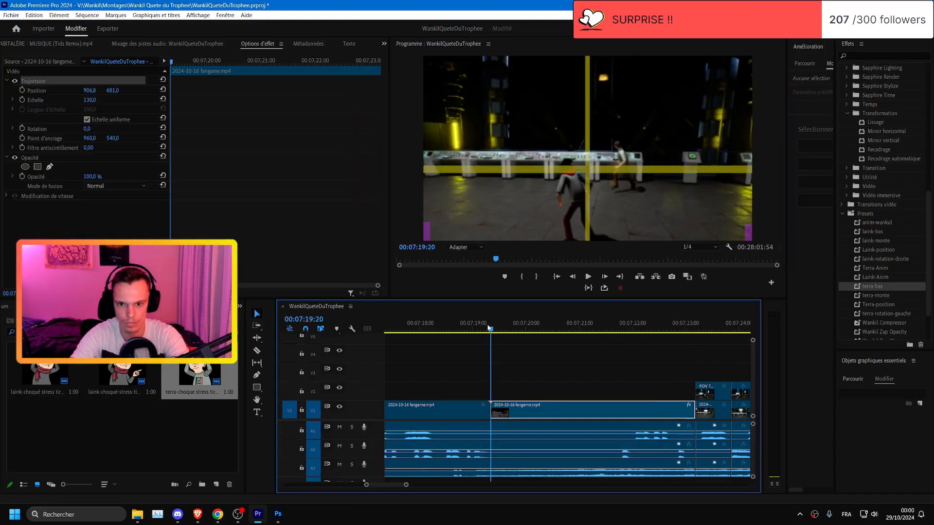
left_click(163, 79)
key("space")
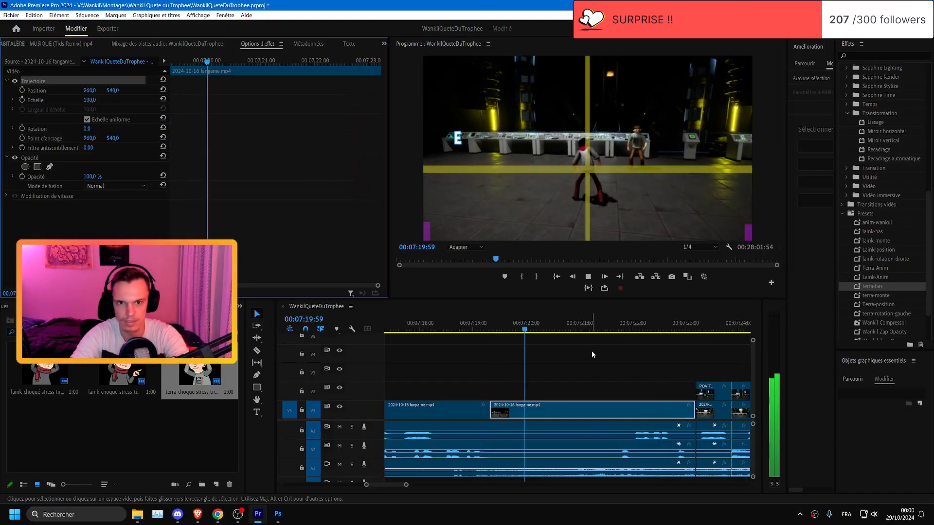
key("space")
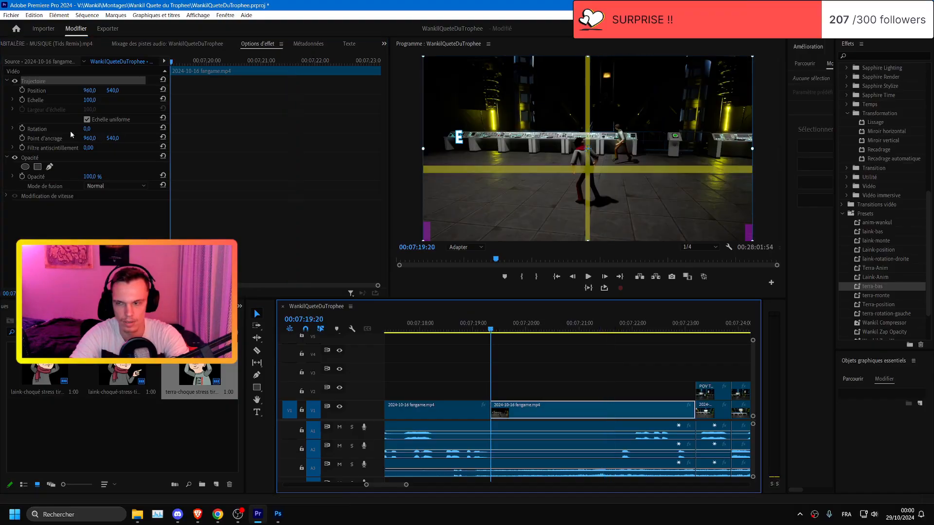
- Animate the fangame segment's scale with keyframes from 100 at its start to 110 on its last frame, 00:07:23:11
left_click(22, 100)
left_click_drag(663, 330, 695, 329)
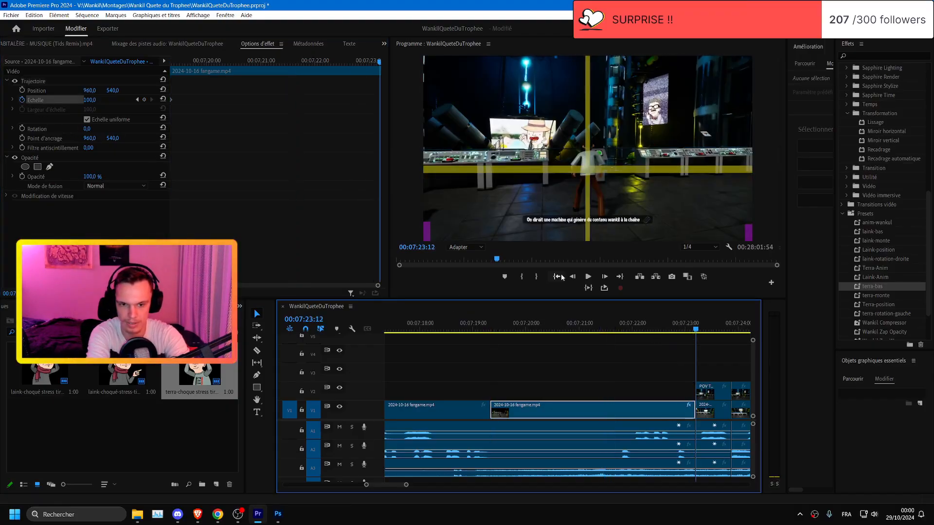
left_click(572, 277)
left_click(91, 99)
type("110")
key("Return")
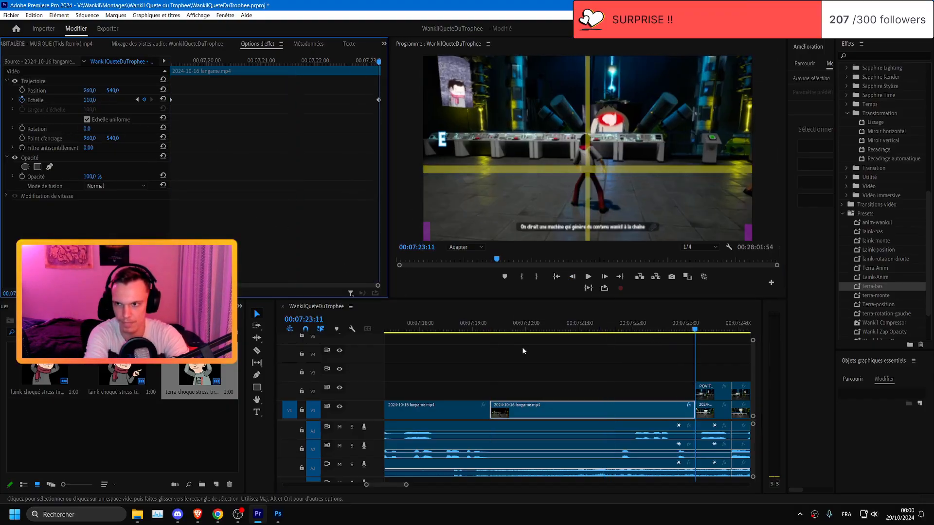
- Play back the slow zoom on the fangame segment from just before the cut and save the project
left_click(468, 323)
key("space")
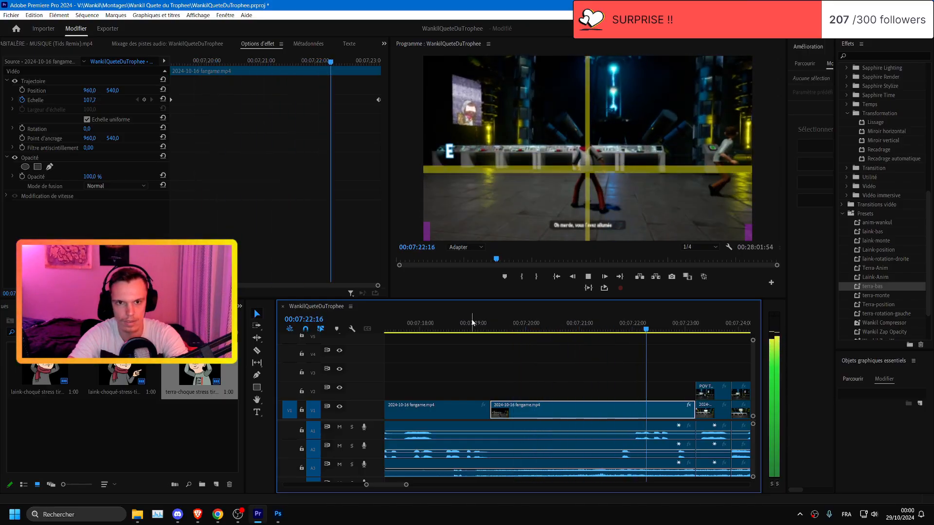
key("space")
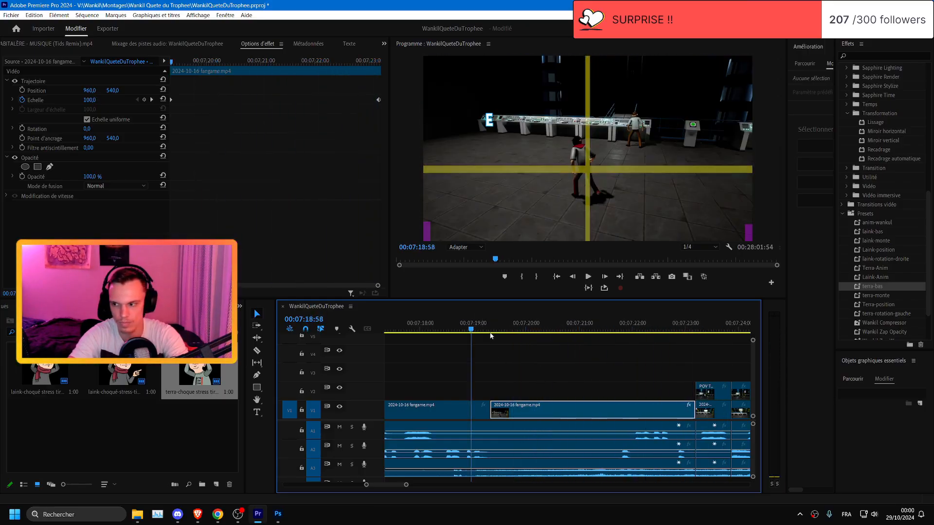
key("ctrl+s")
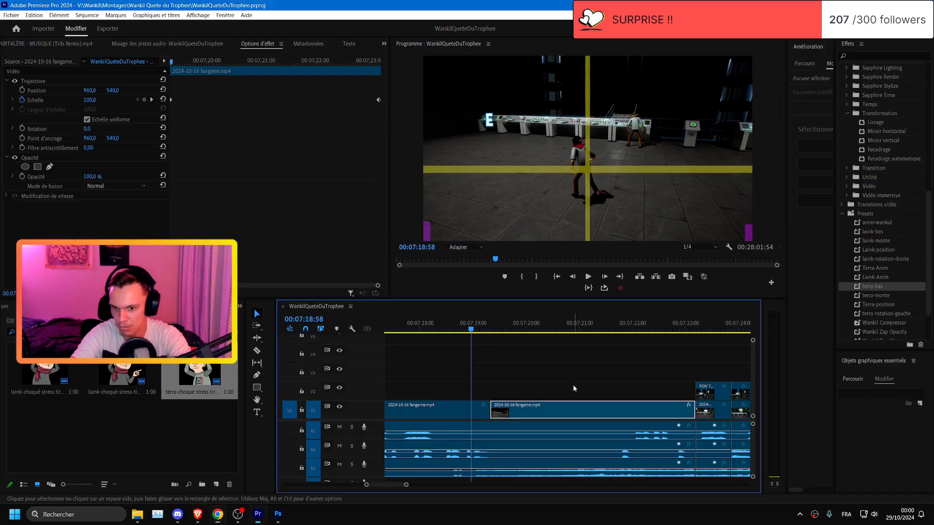
- Play back the transition from the zoomed fangame segment into the stacked POV TERRA clips
left_click(560, 388)
key("ctrl+s")
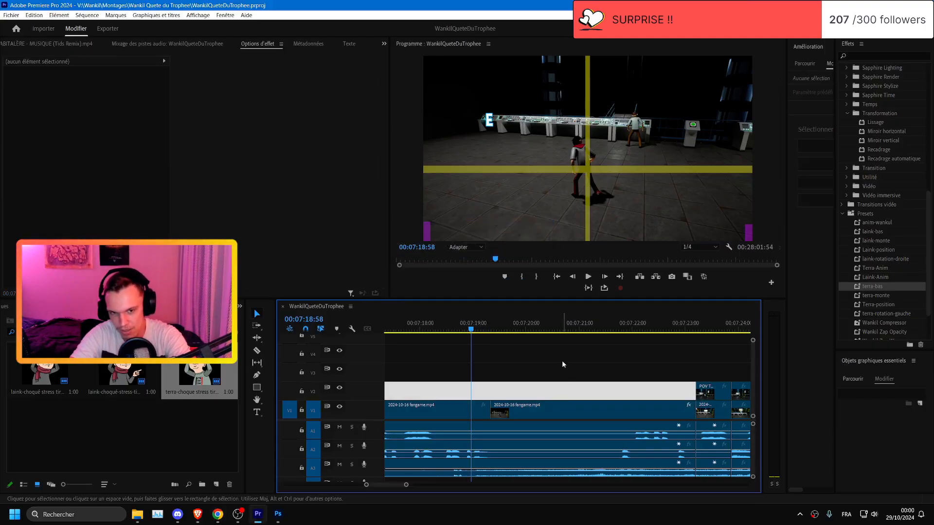
key("space")
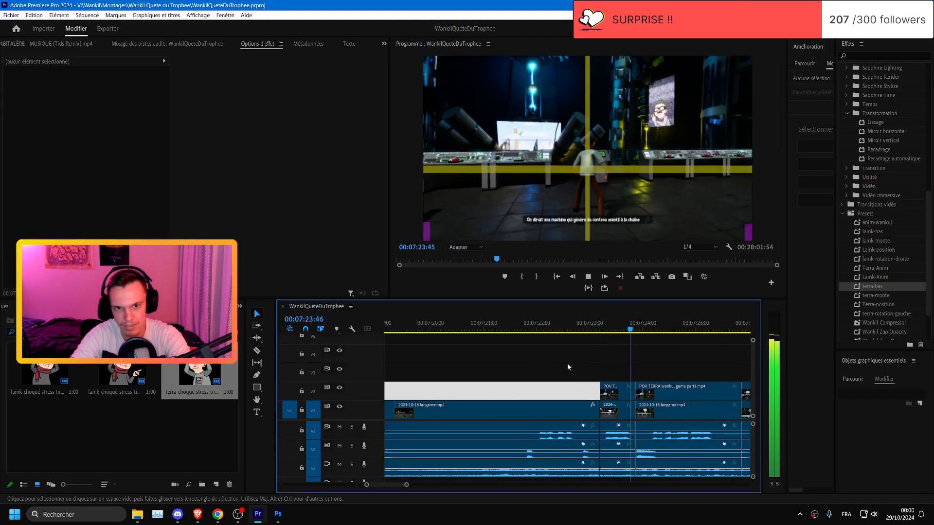
key("minus")
left_click(509, 325)
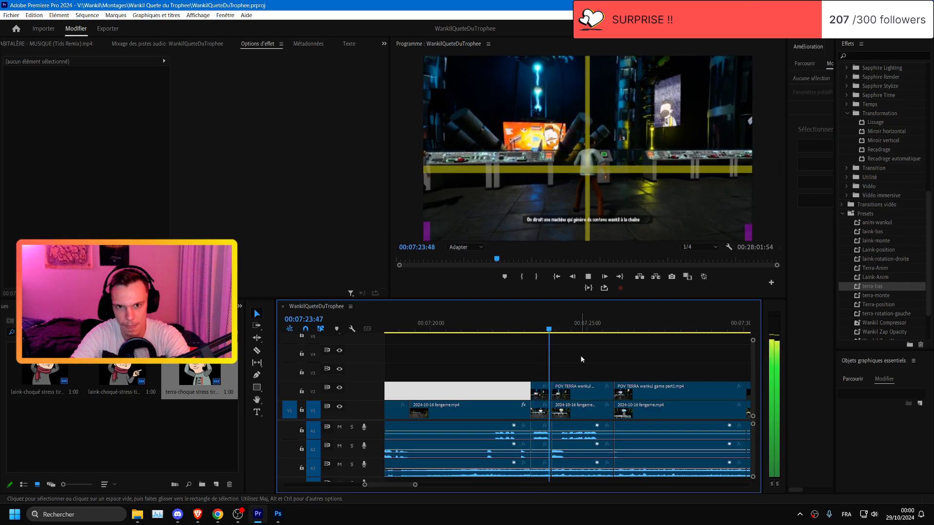
key("space")
left_click(487, 325)
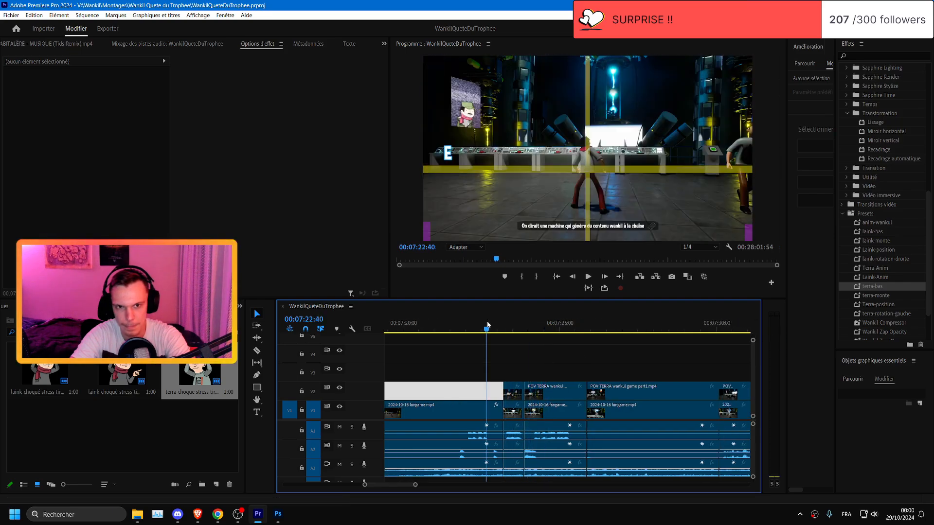
- Delete the two short fangame clips on V1 beneath the first POV TERRA clips after 00:07:23:11 and save the project
left_click(514, 410)
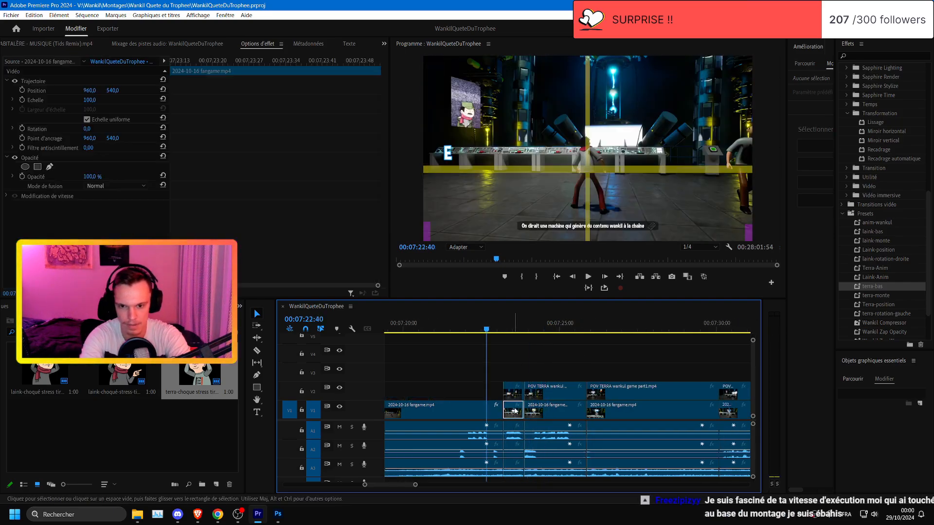
key("Delete")
left_click(531, 410)
key("Delete")
left_click(482, 327)
key("space")
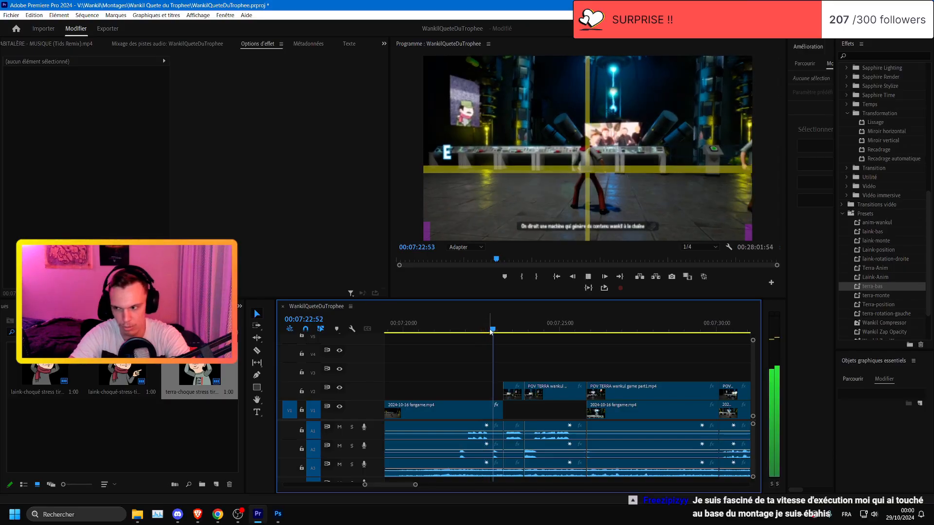
left_click(489, 329)
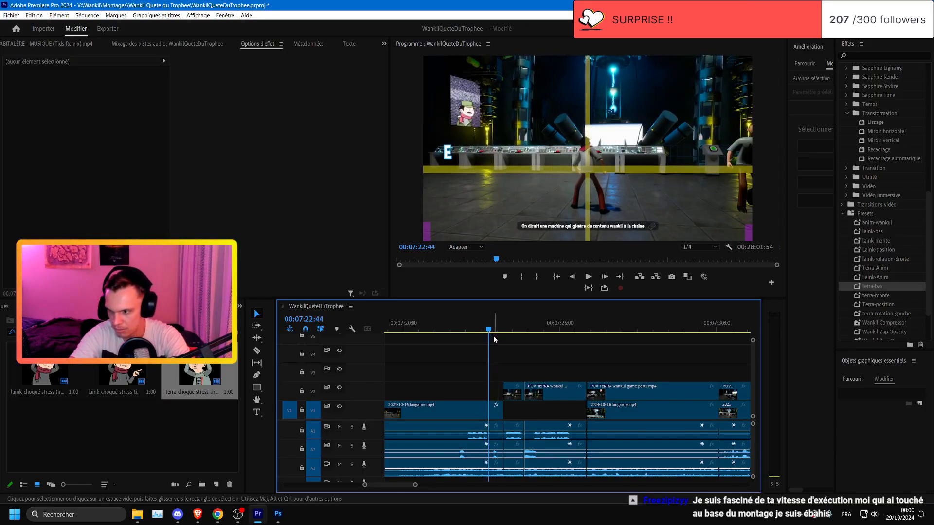
key("ctrl+s")
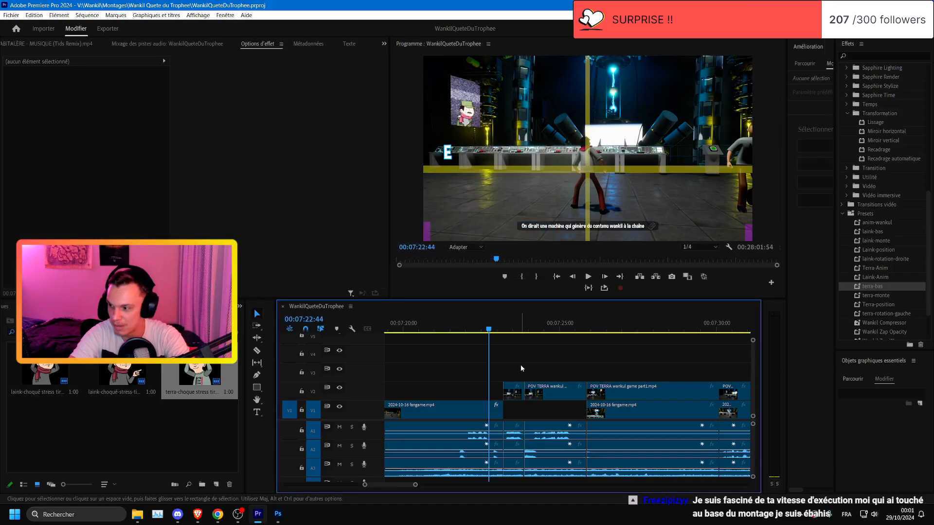
- Review the cut from the fangame segment to the POV TERRA clips around 00:07:23
scroll(520, 364, "down", 2)
scroll(514, 375, "up", 3)
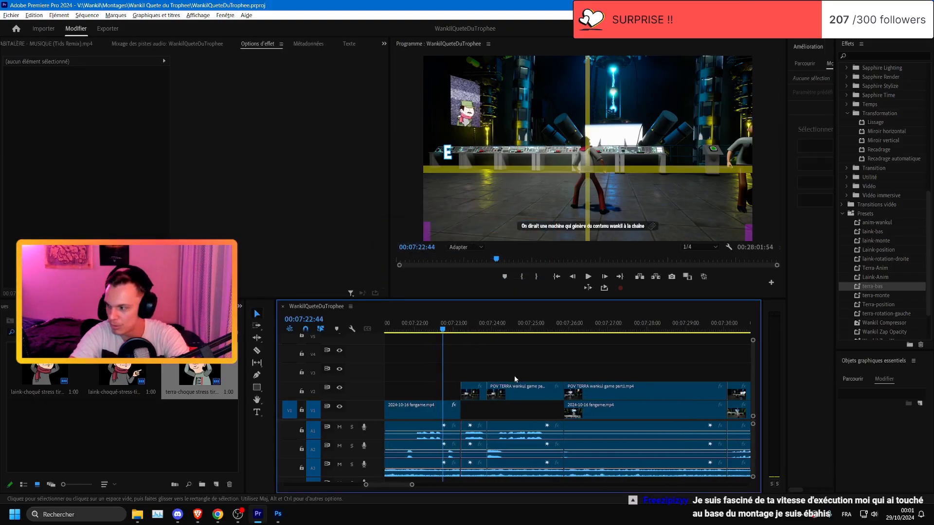
scroll(505, 361, "up", 1)
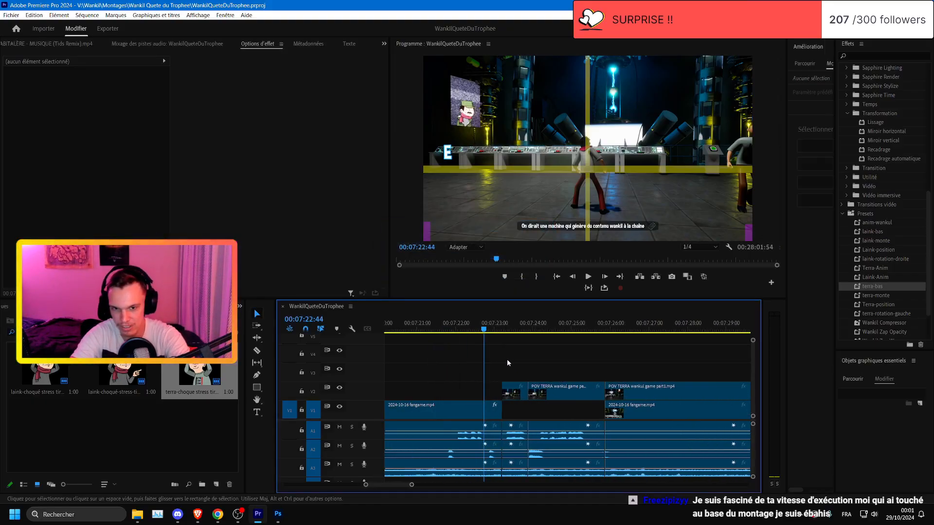
key("space")
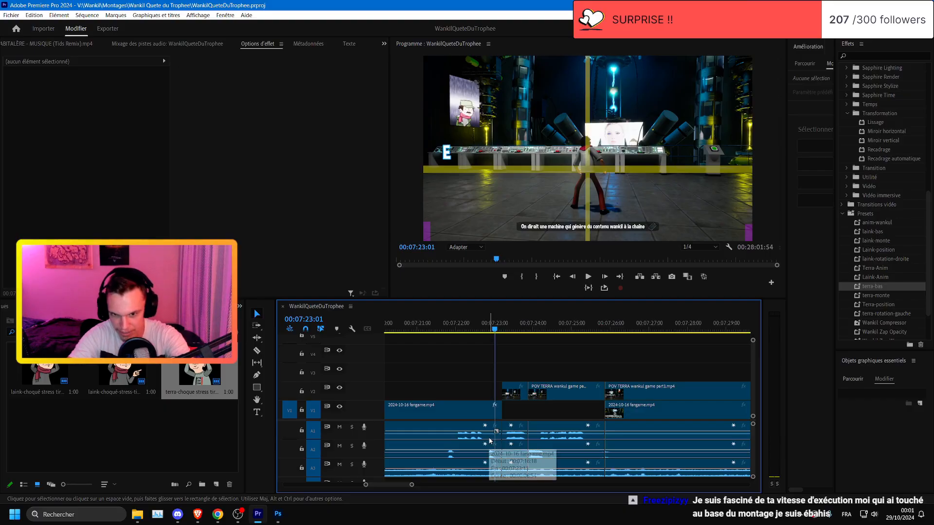
key("space")
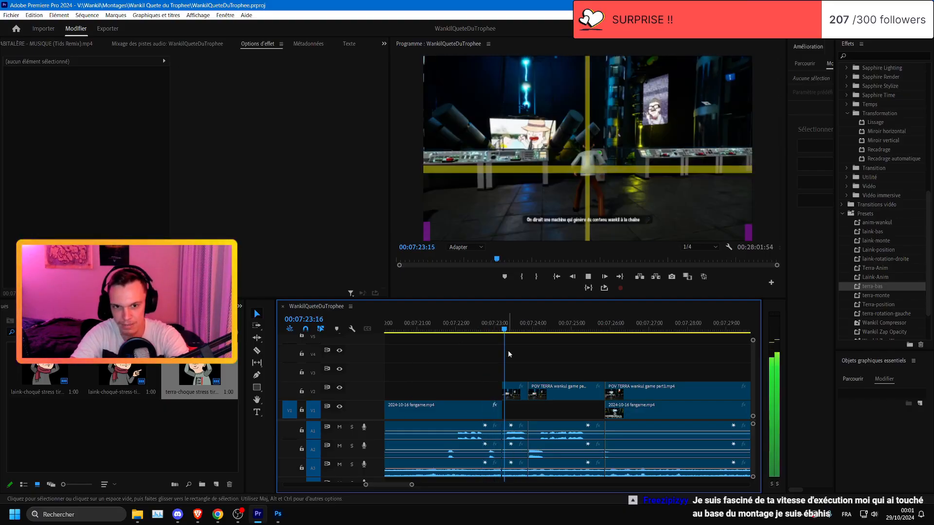
left_click(501, 329)
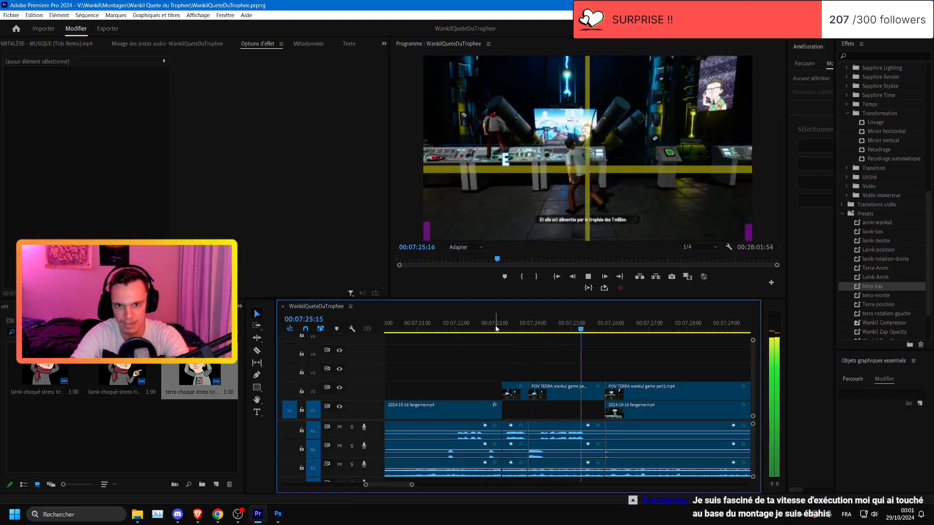
- Review the end of the fangame segment just before the POV TERRA clips, park the playhead at 00:07:22:49 and save the project
key("space")
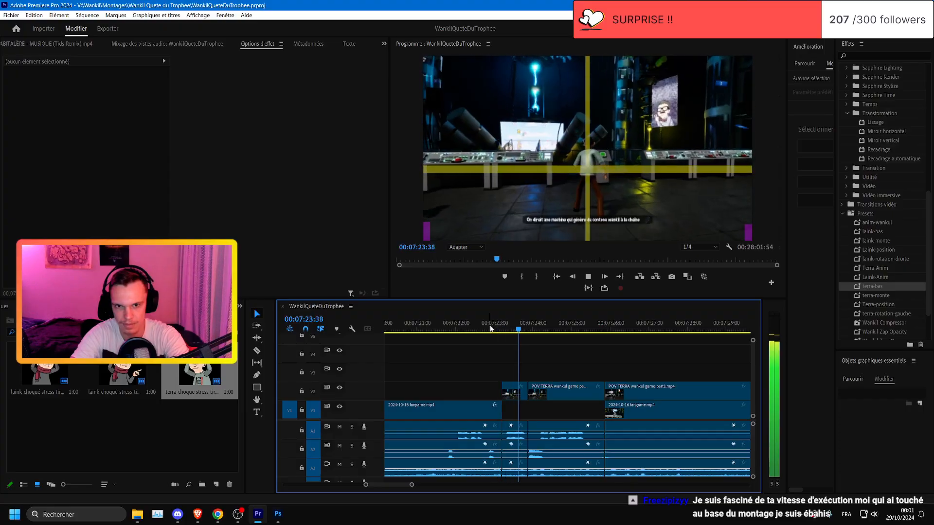
left_click(488, 328)
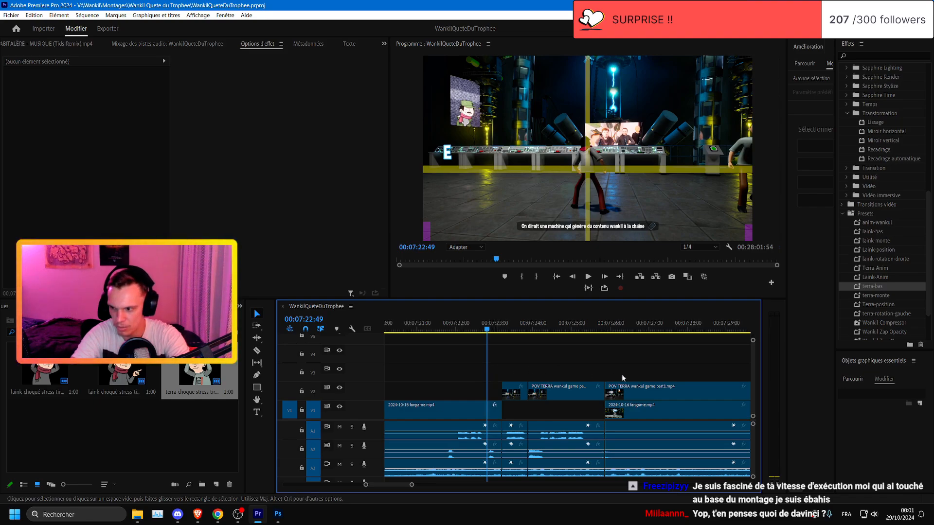
left_click(483, 330)
key("ctrl+s")
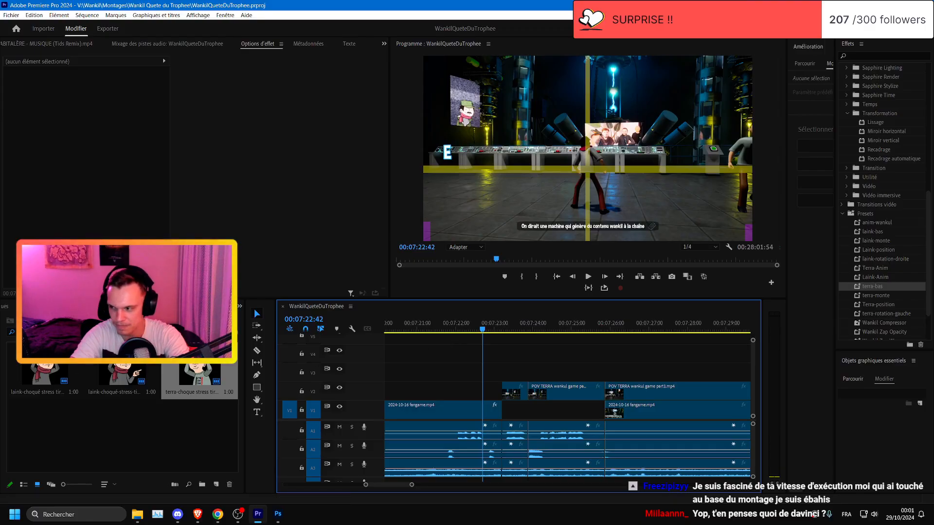
left_click(488, 329)
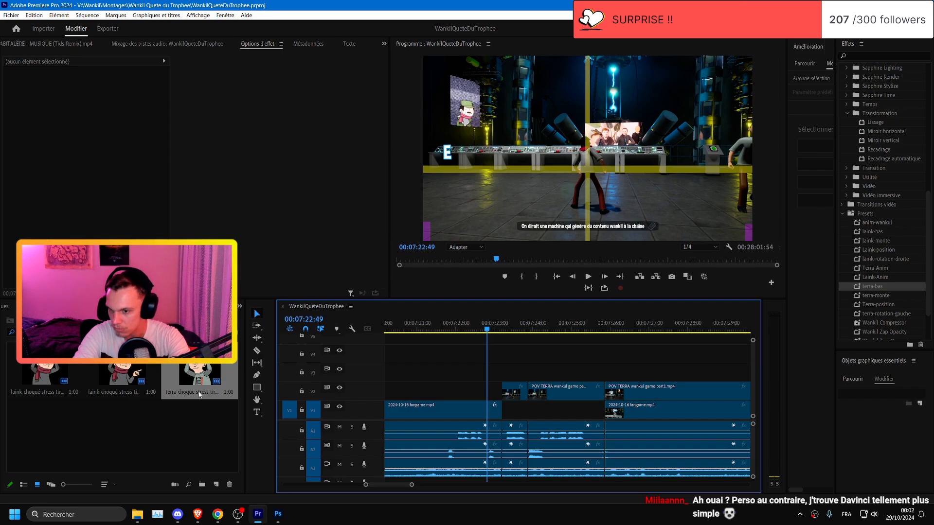
- Select the fangame clip on V1 before the POV TERRA clips and close the Amélioration panel
left_click(451, 408)
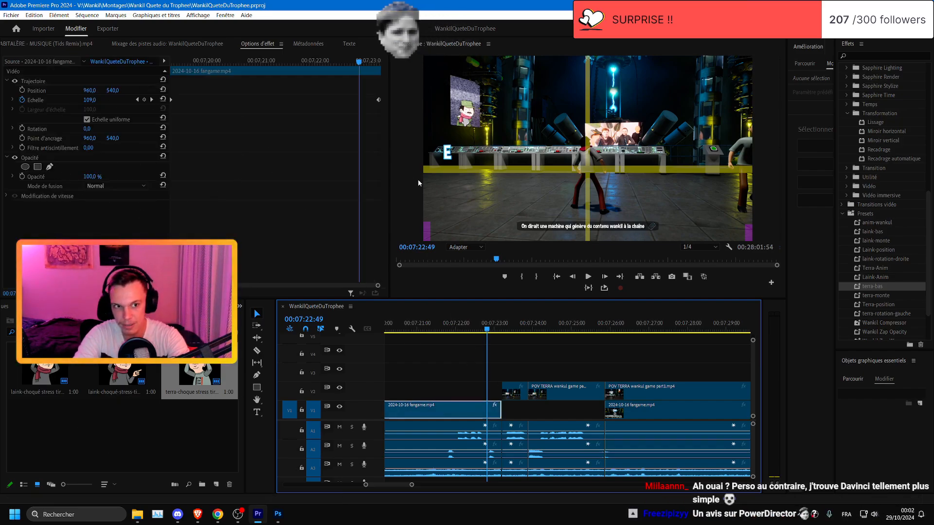
right_click(815, 51)
left_click(825, 54)
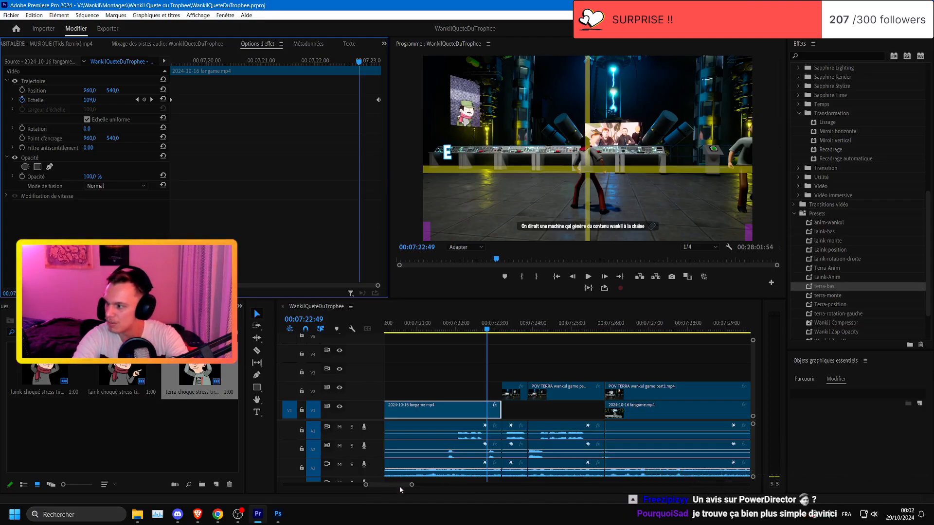
left_click(475, 330)
key("ctrl+d")
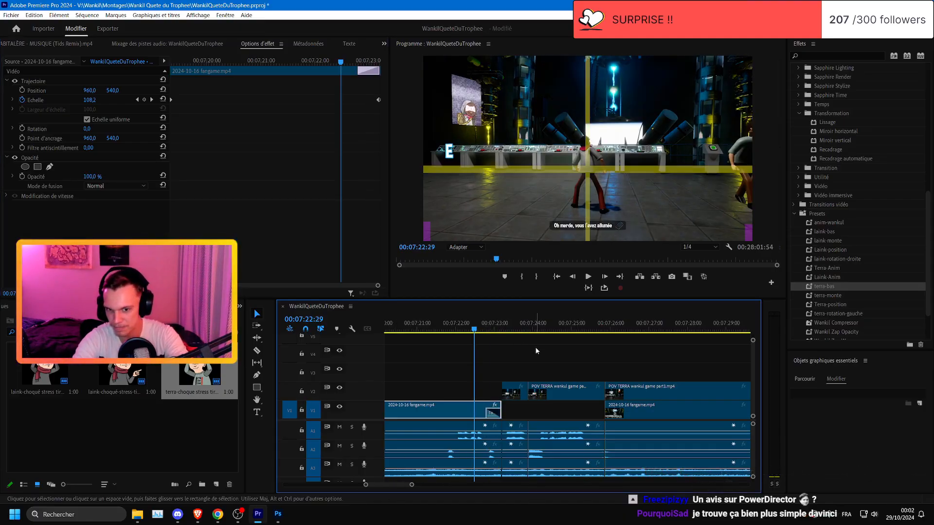
key("ctrl+z")
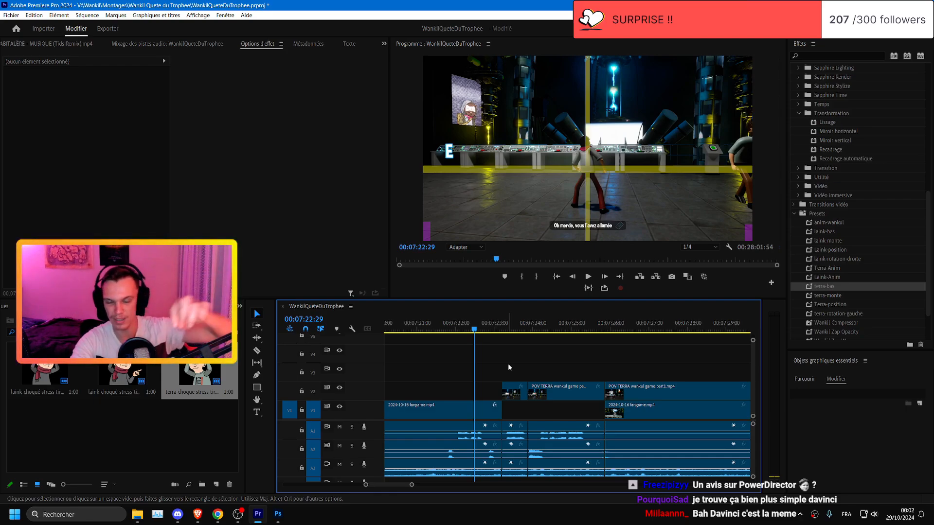
- Check the fangame clip's effect settings, save the project and place the playhead at 00:07:21:41
left_click(484, 404)
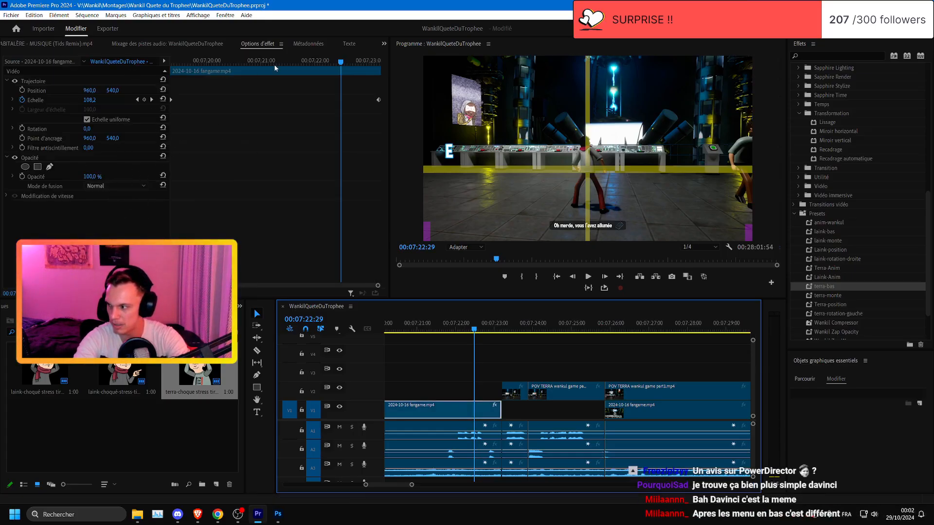
left_click(569, 374)
scroll(540, 344, "up", 2)
key("ctrl+s")
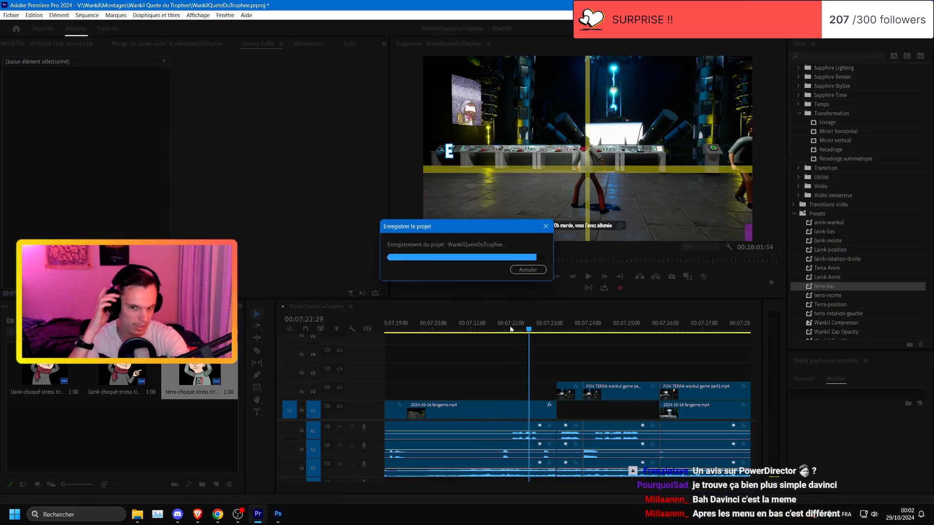
left_click(497, 328)
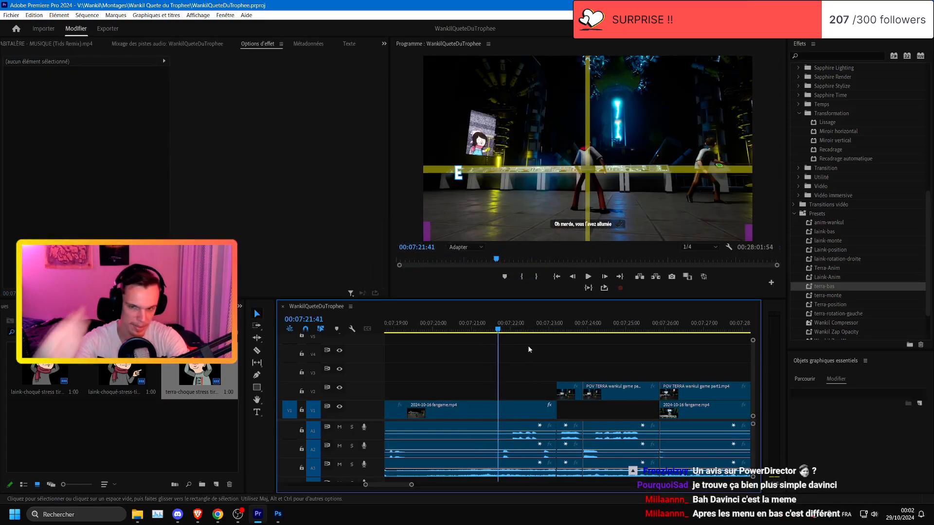
left_click(518, 408)
left_click(620, 393)
left_click(540, 409)
left_click(610, 393)
left_click(491, 412)
left_click(482, 430)
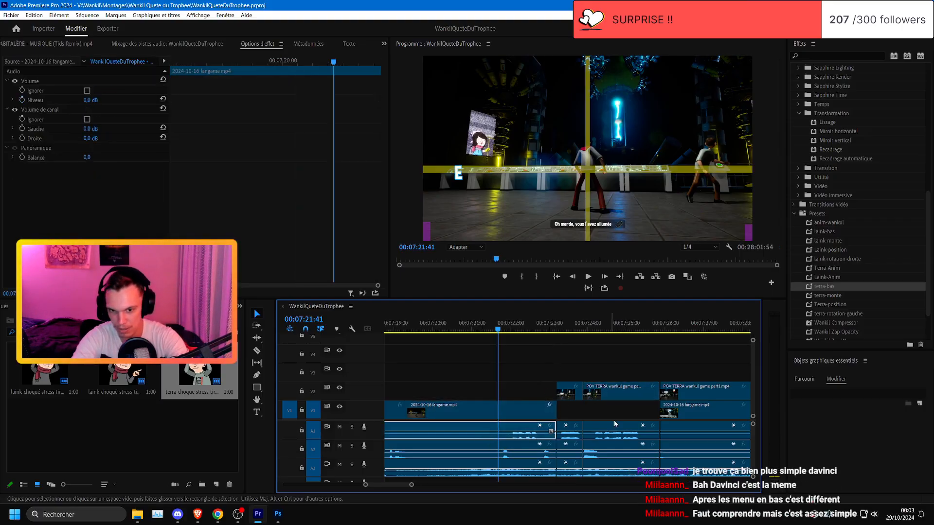
left_click(614, 424)
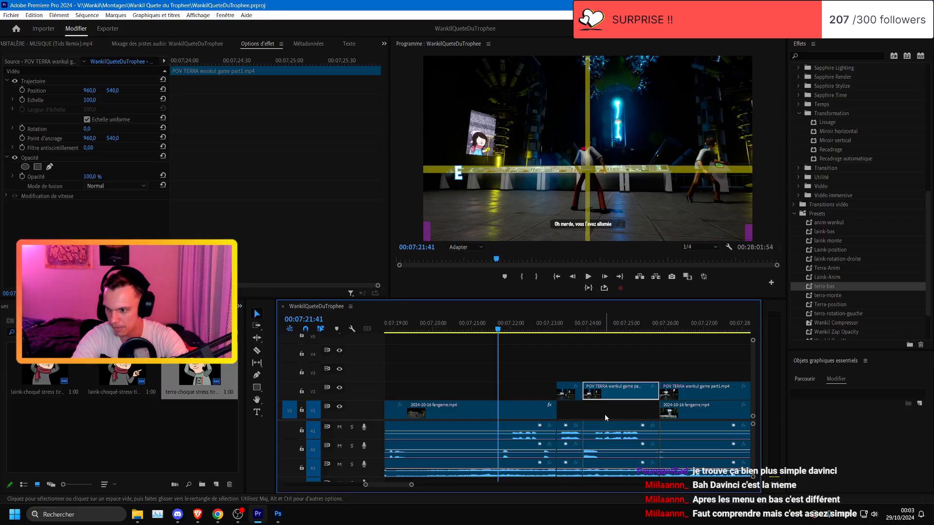
left_click(626, 365)
- Play back the fangame segment from 00:07:21:41, return the playhead to 00:07:21:32 and save the project
key("space")
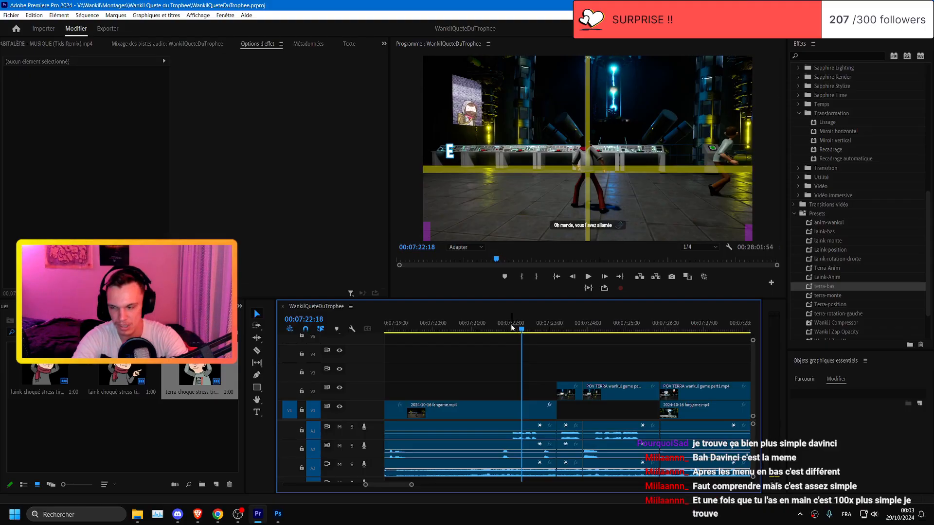
key("space")
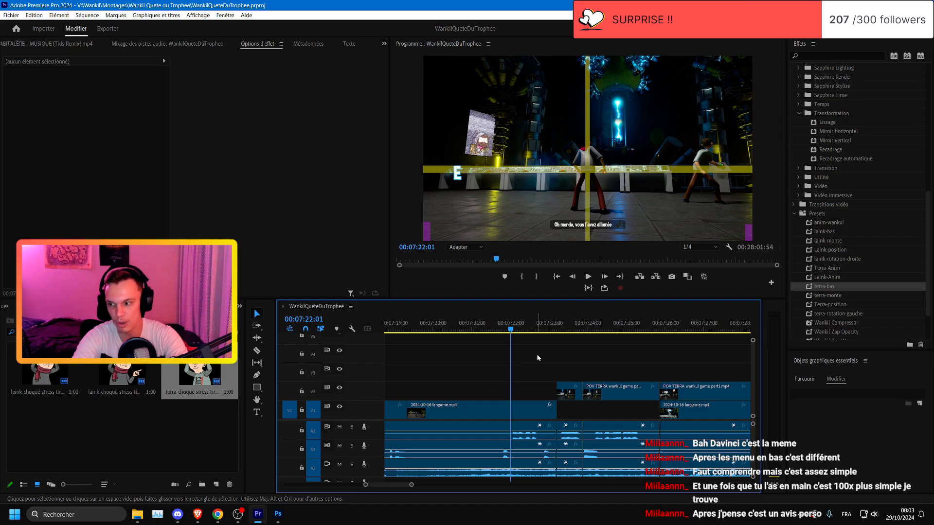
scroll(535, 357, "down", 1)
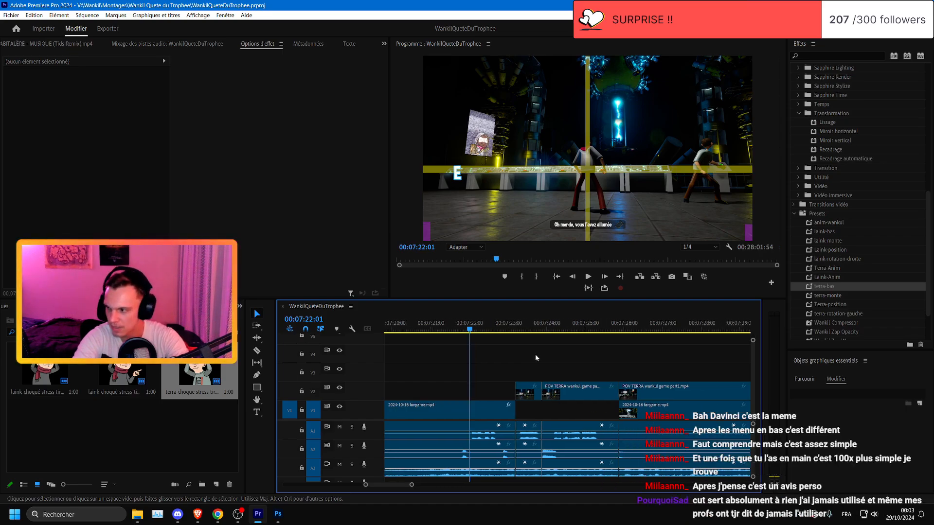
scroll(535, 358, "up", 1)
left_click(471, 328)
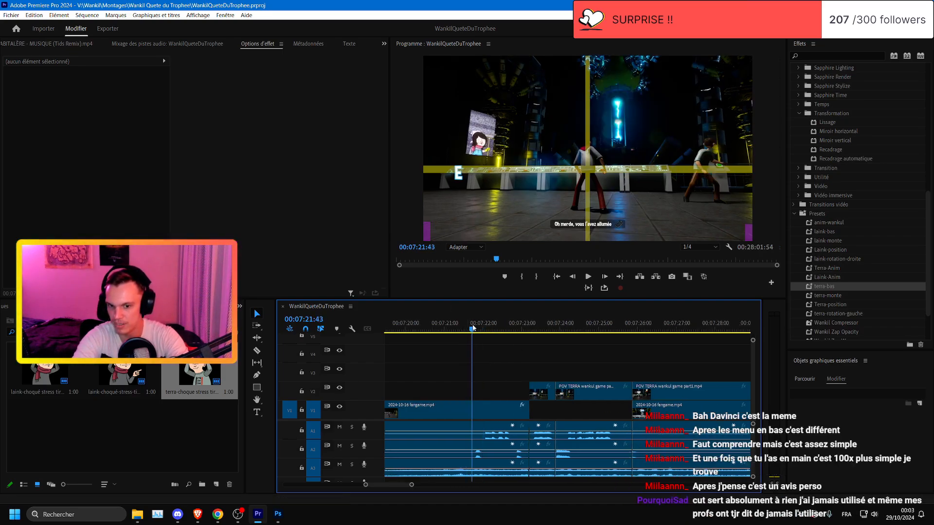
left_click_drag(471, 328, 465, 329)
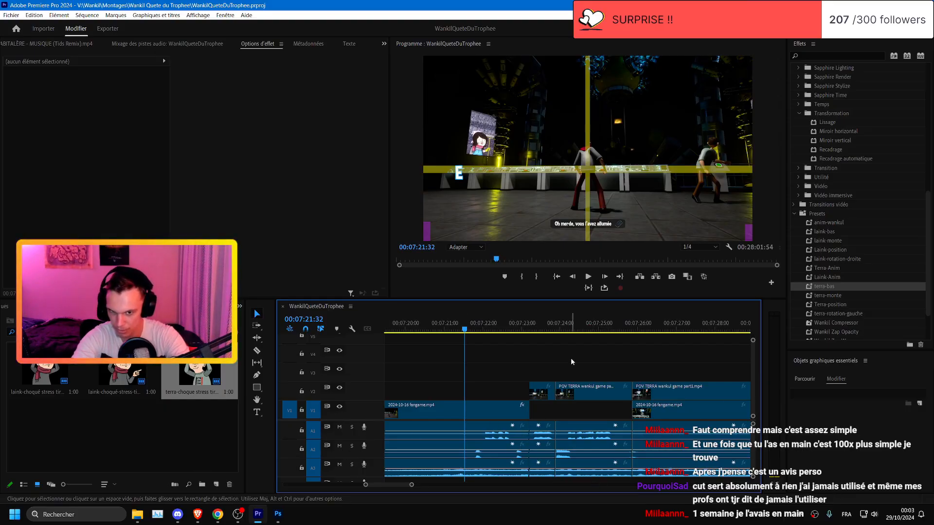
key("ctrl+s")
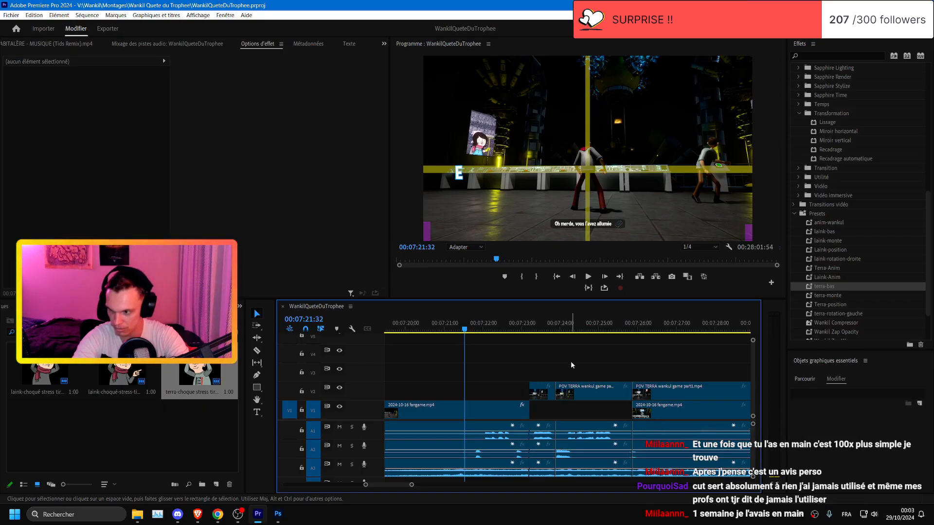
key("ctrl+s")
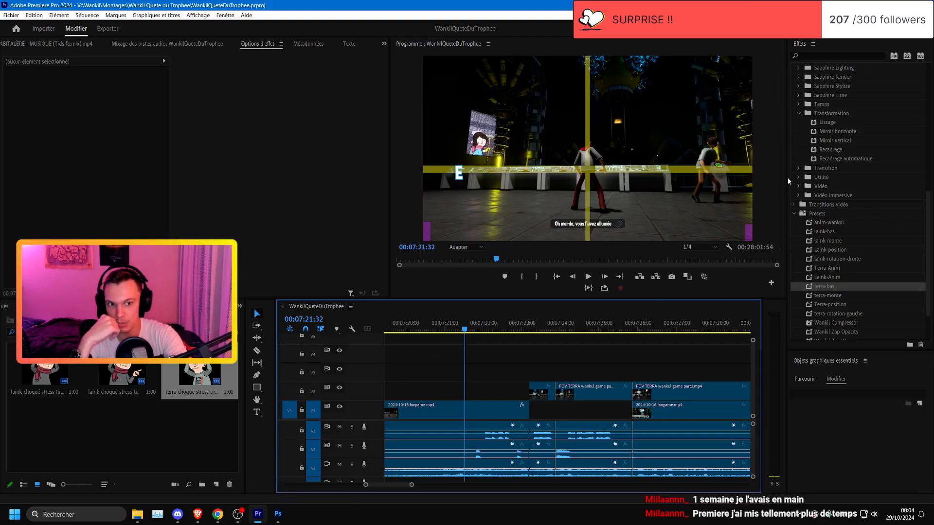
- Widen the program monitor and the timeline, move the playhead to 00:07:21:34 and save the project
left_click_drag(788, 181, 830, 184)
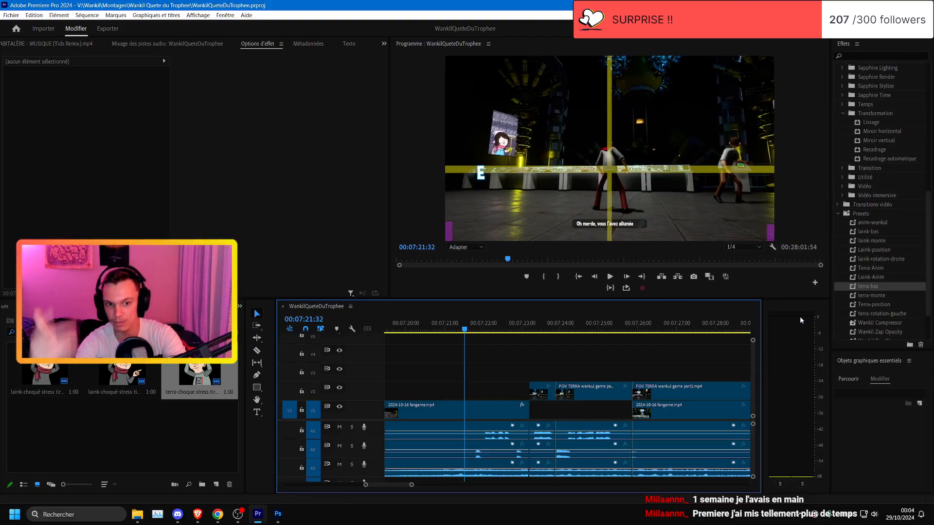
left_click_drag(762, 314, 805, 315)
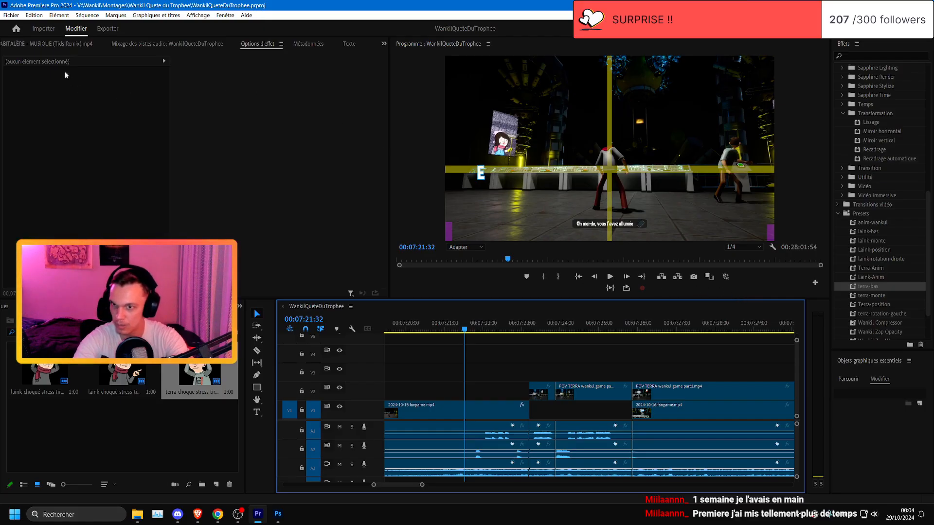
left_click(466, 322)
key("ctrl+s")
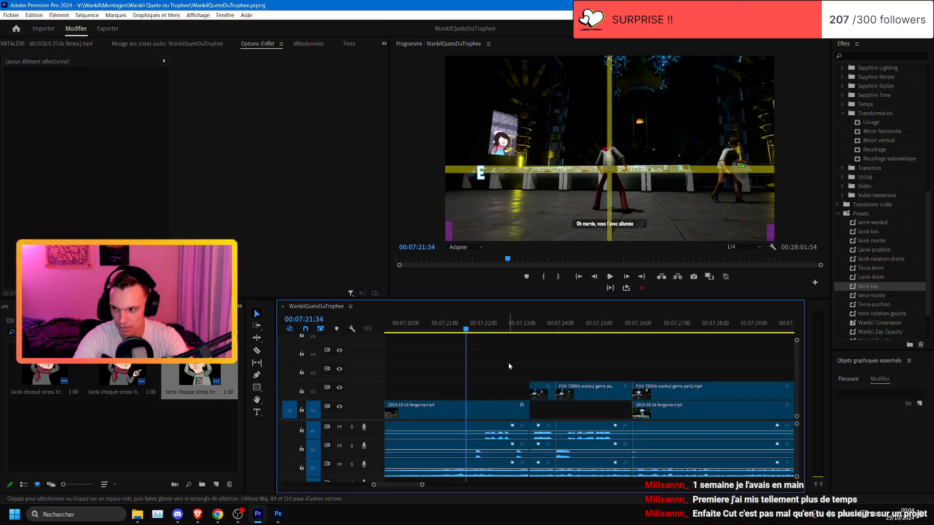
- Play back the cut from the fangame segment into the first POV TERRA clip, return to 00:07:21:51 and save the project
key("space")
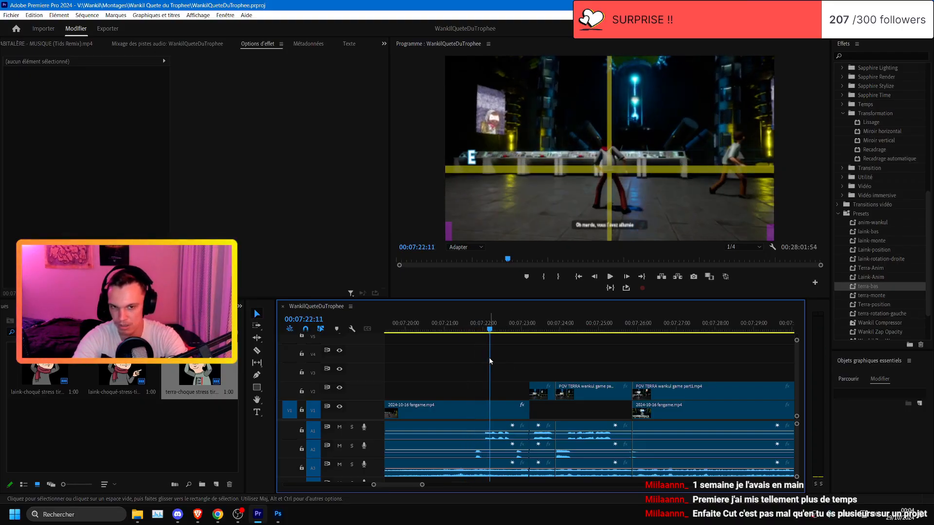
key("space")
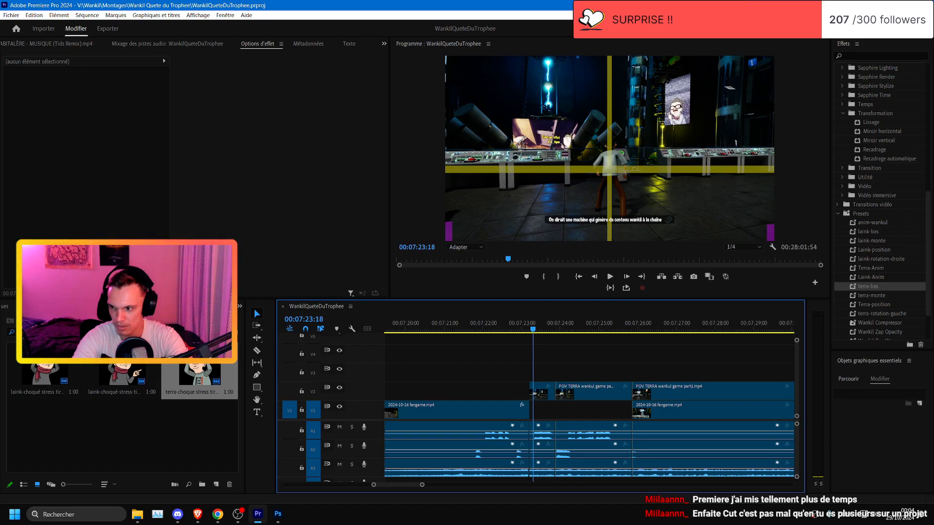
key("alt+Tab")
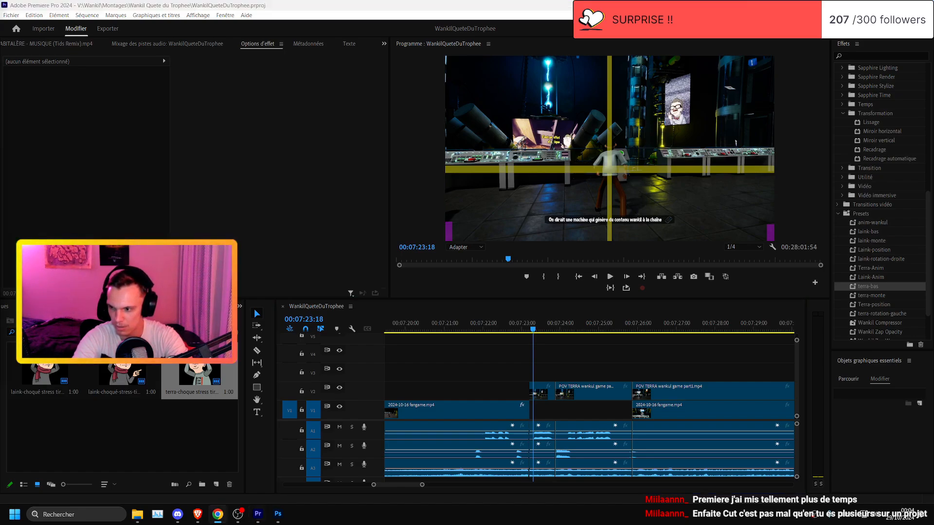
left_click(477, 325)
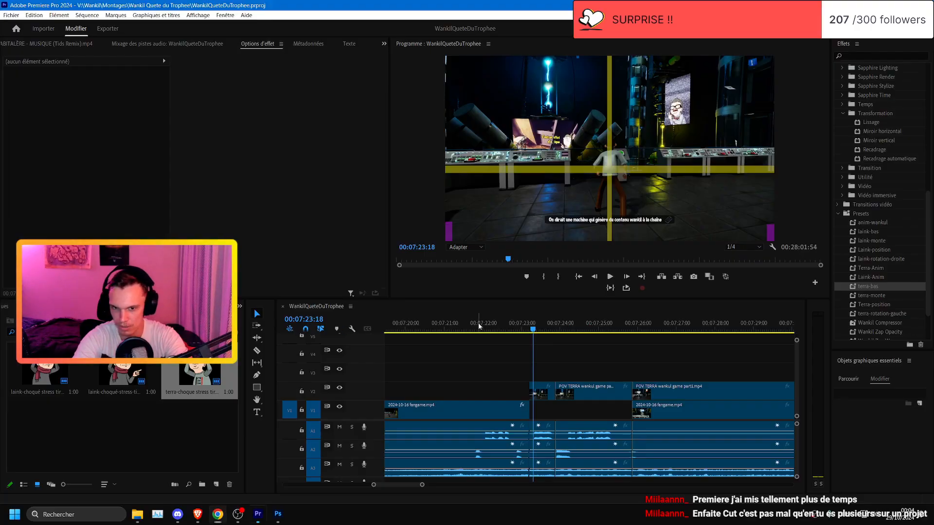
key("ctrl+s")
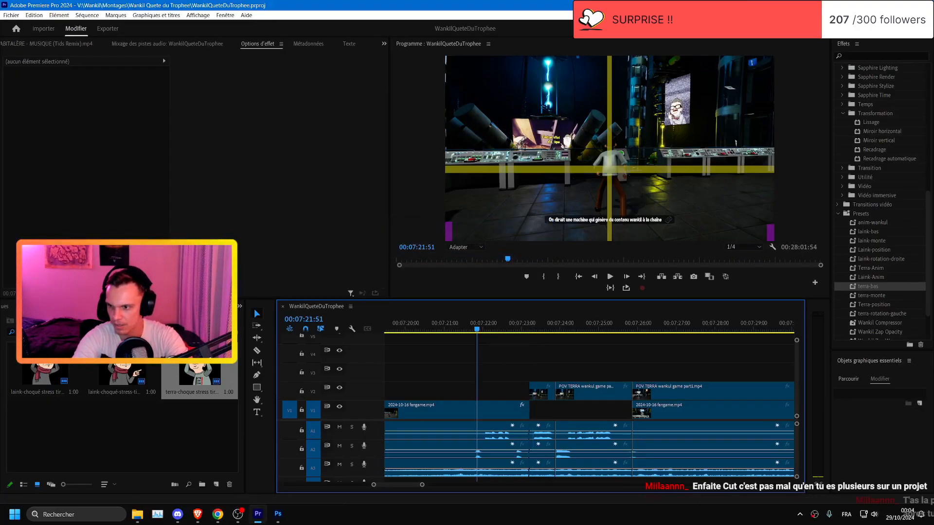
- Select the empty gap on V2 ahead of the POV TERRA clips, place the playhead at 00:07:21:26 and save the project
key("alt+Tab")
left_click_drag(364, 335, 444, 388)
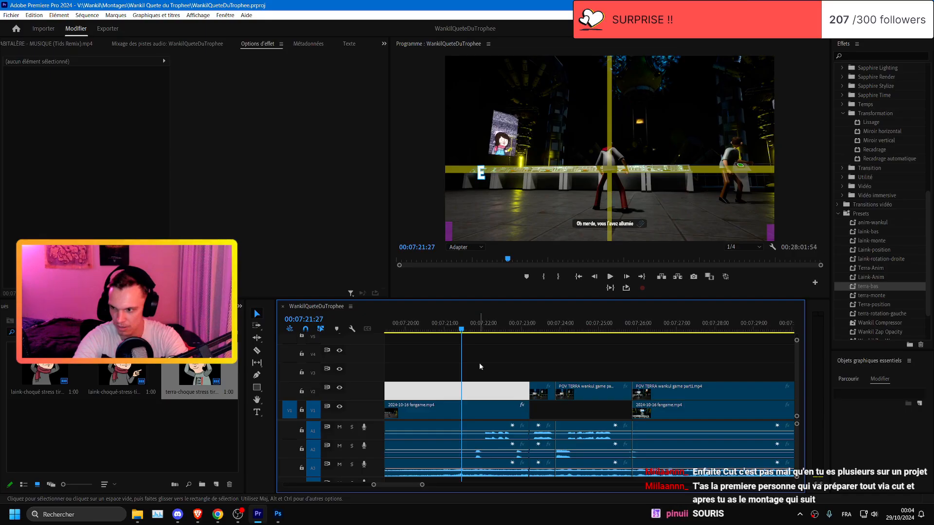
left_click(460, 332)
key("ctrl+s")
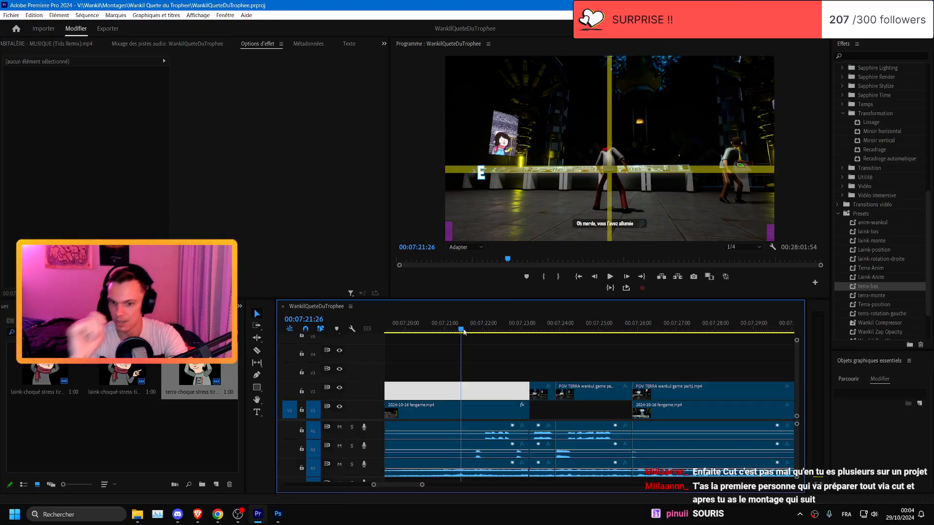
key("ctrl+s")
- Replay the passage from the fangame segment through the two short POV TERRA clips to check the cuts
key("space")
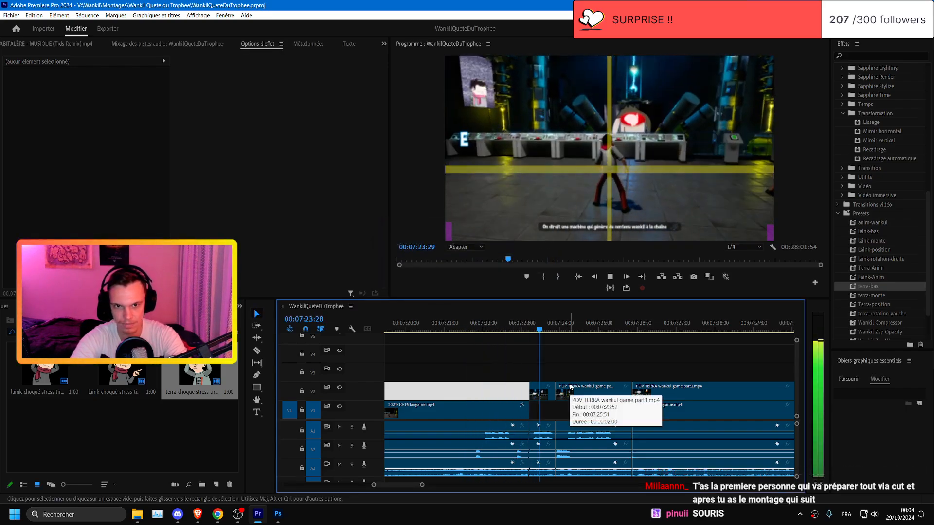
left_click(400, 326)
scroll(478, 346, "up", 3)
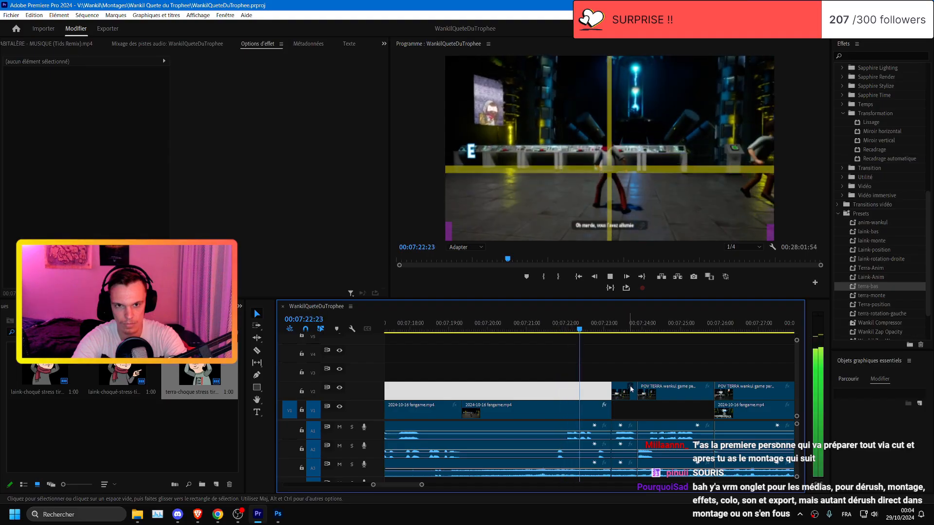
scroll(638, 390, "down", 1)
scroll(681, 396, "up", 2)
scroll(681, 396, "up", 2)
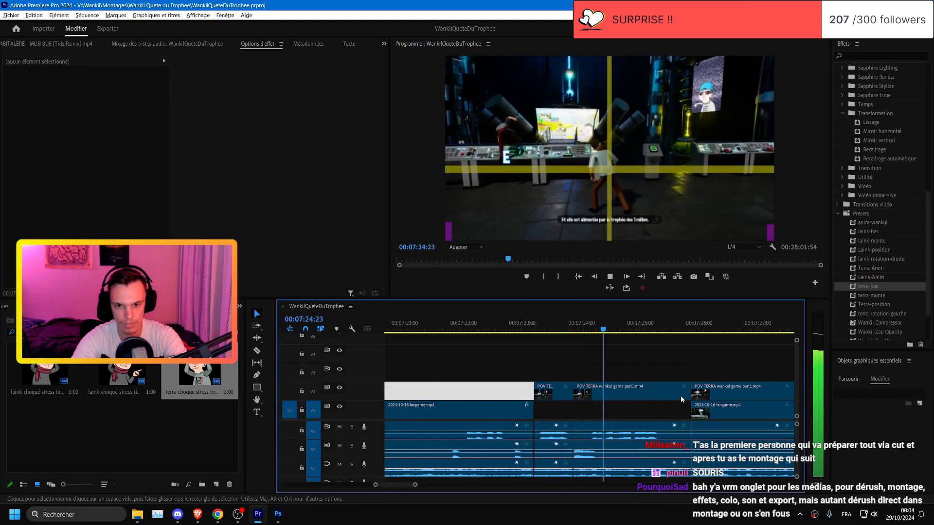
scroll(675, 396, "down", 1)
left_click(530, 328)
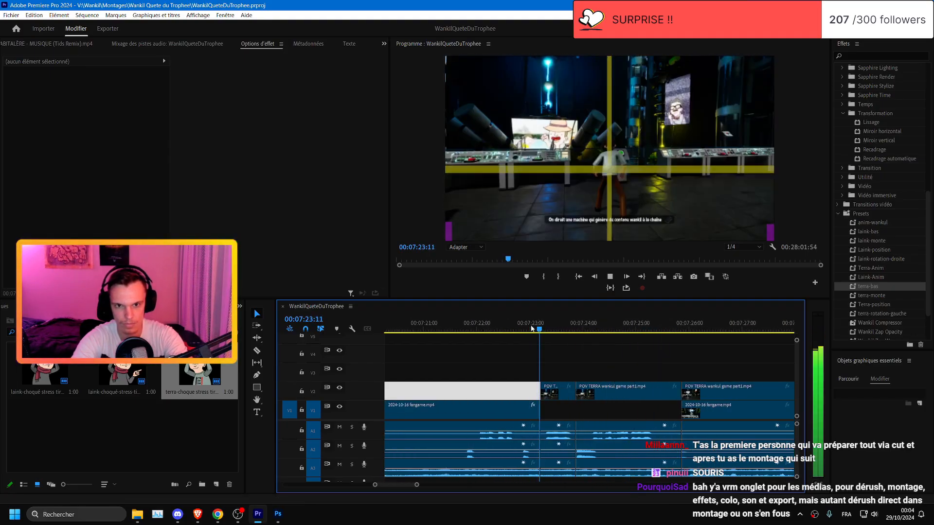
scroll(669, 396, "down", 1)
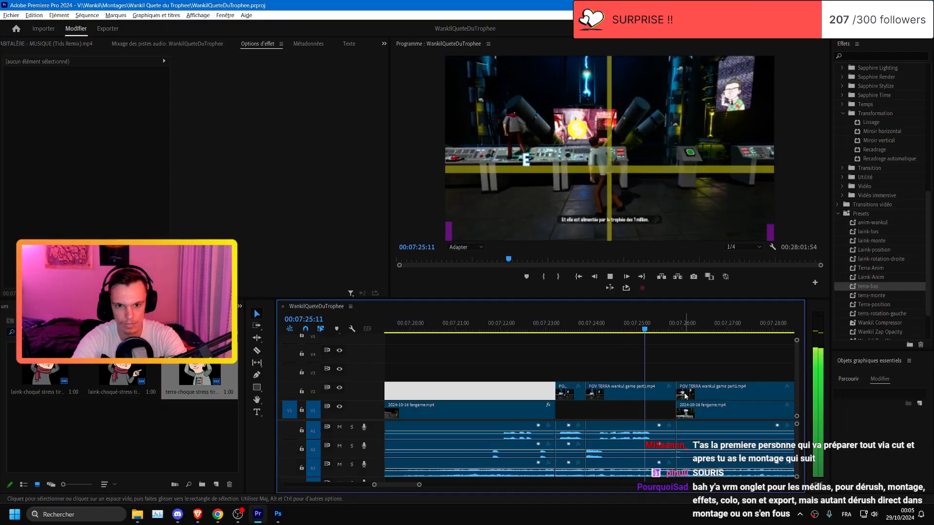
- Delete the POV TERRA clip on V2 that covers the fangame clip starting at 00:07:25:52
scroll(616, 375, "down", 3)
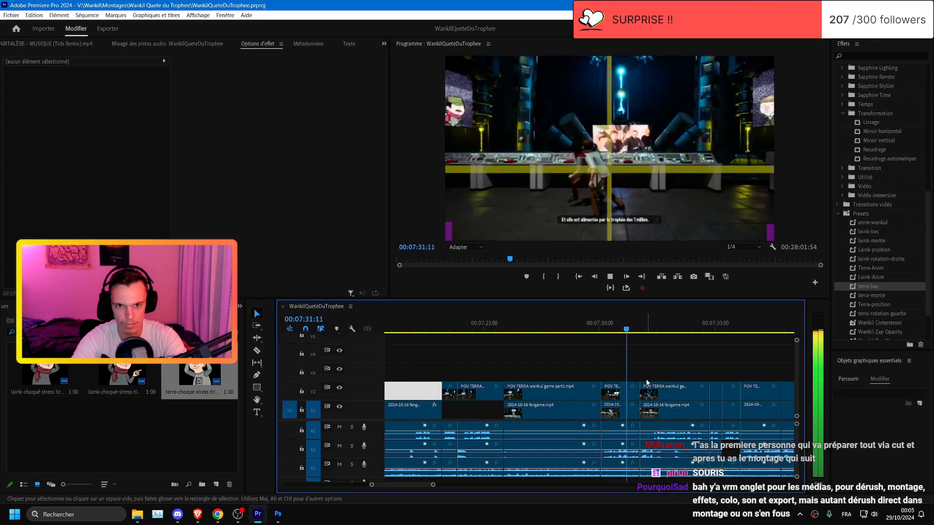
key("space")
left_click(535, 383)
key("Delete")
- Replay the cut from the second short POV TERRA clip into the fangame clip, return to 00:07:25:52 and save the project
left_click(486, 330)
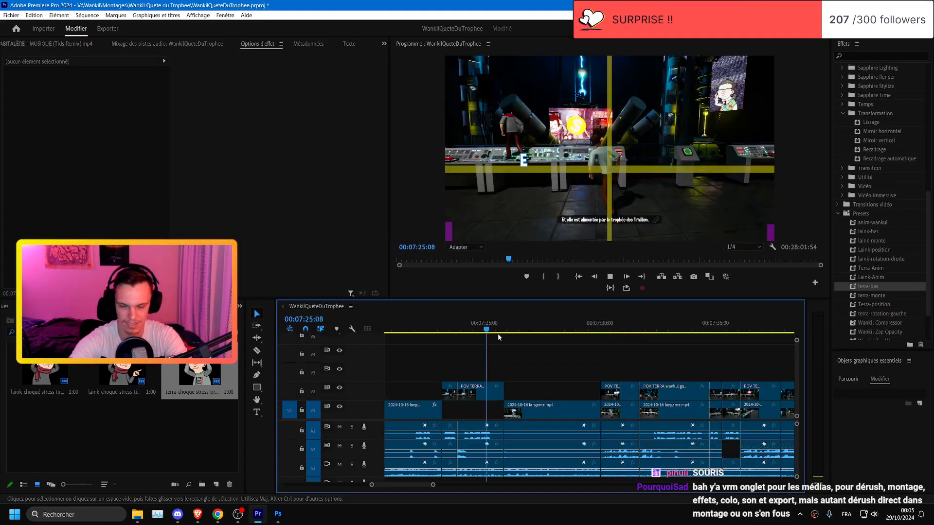
key("space")
scroll(505, 339, "up", 6)
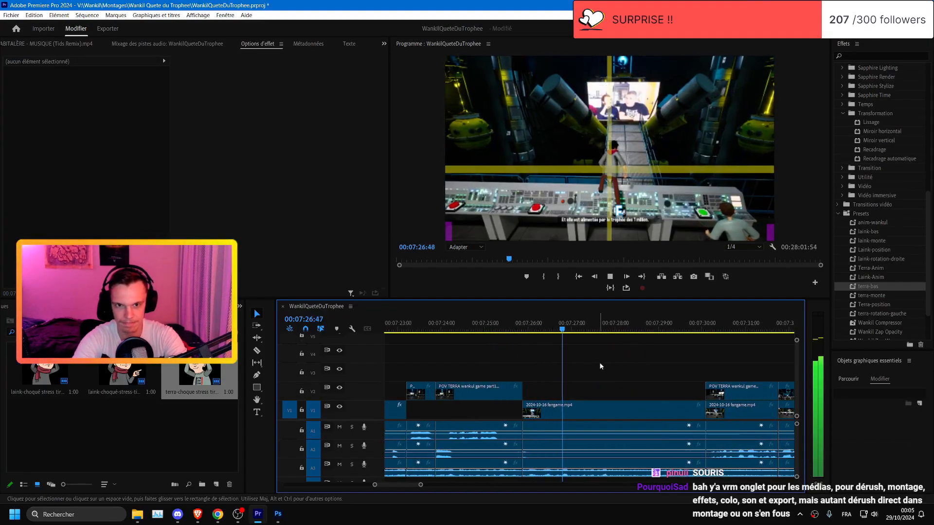
scroll(600, 366, "down", 3)
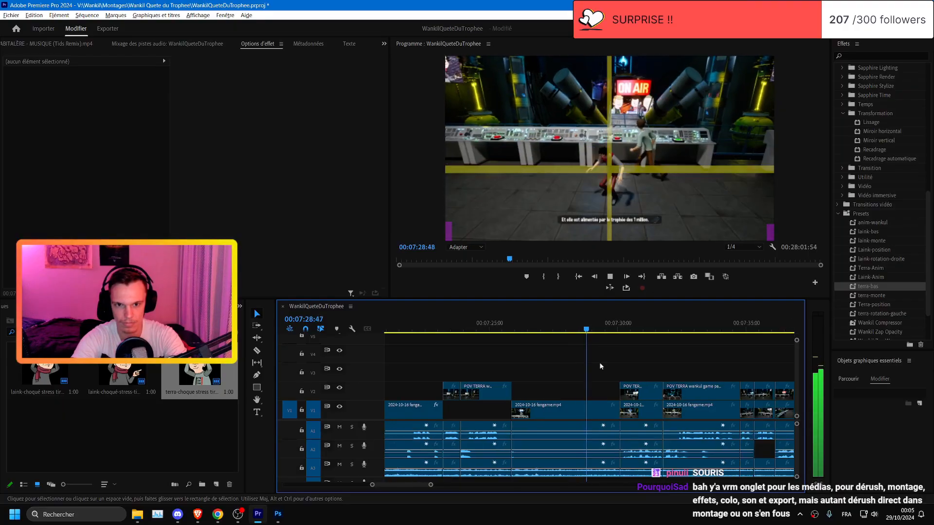
key("space")
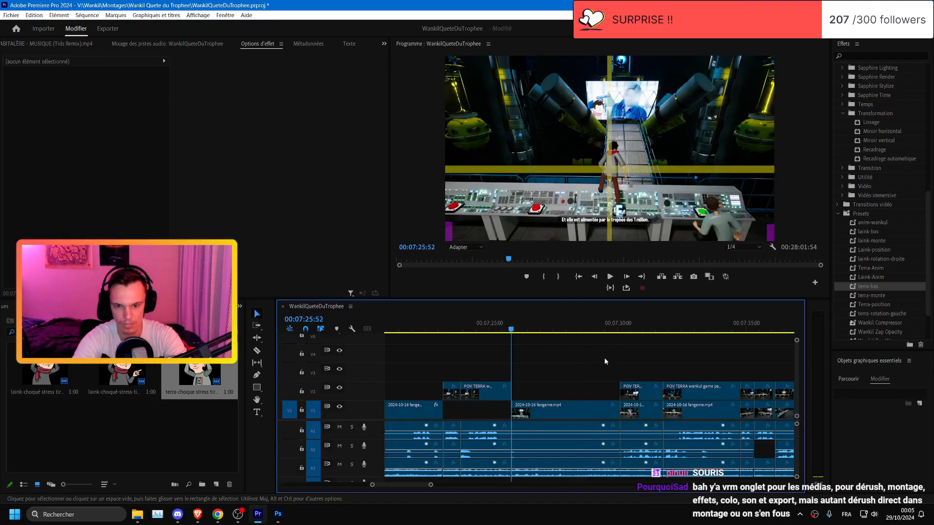
key("ctrl+s")
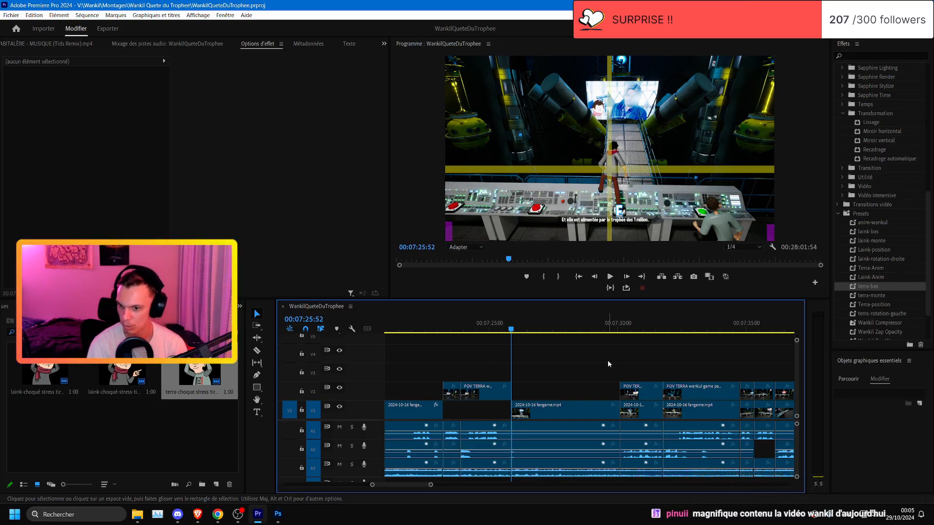
- Search the effects for "color" with the fangame clip at 00:07:25:52 selected, clear the search and save the project
left_click(579, 404)
left_click(578, 404)
left_click(880, 56)
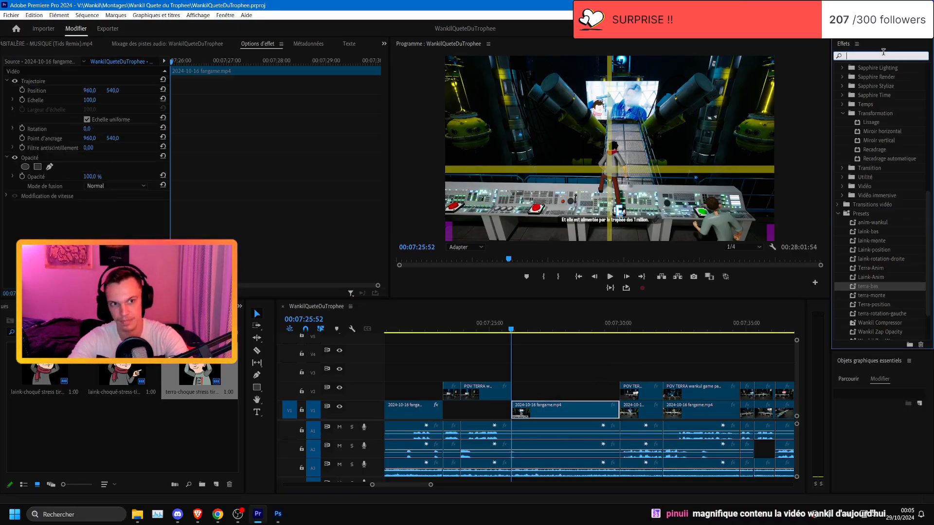
type("color")
scroll(894, 137, "up", 10)
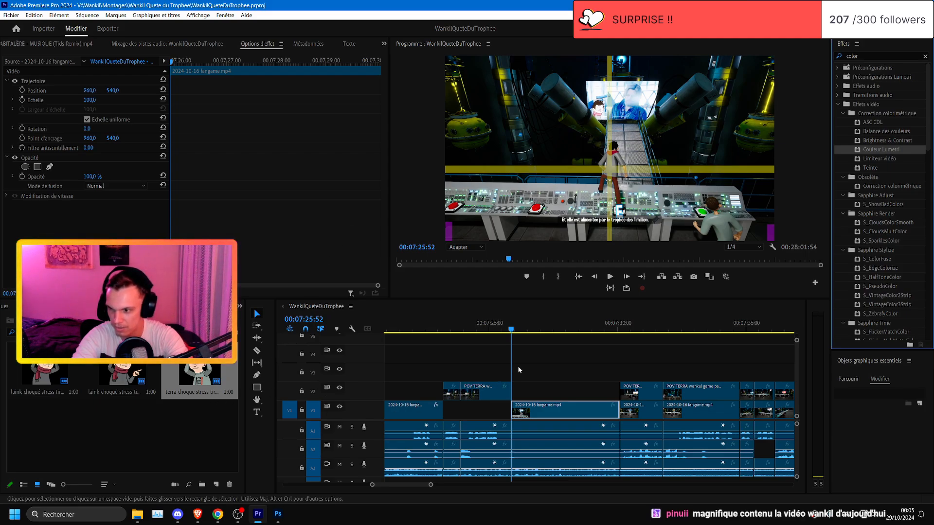
left_click(559, 364)
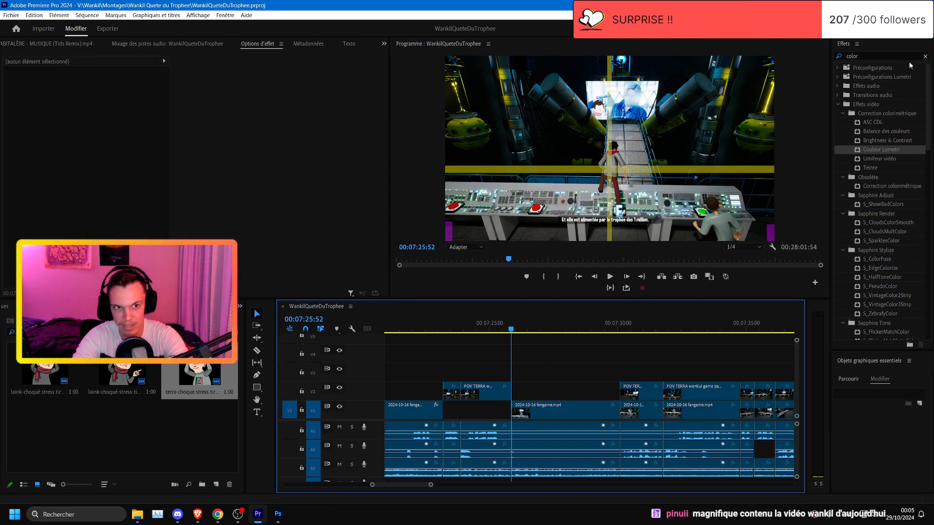
left_click(925, 56)
left_click(610, 345)
key("ctrl+s")
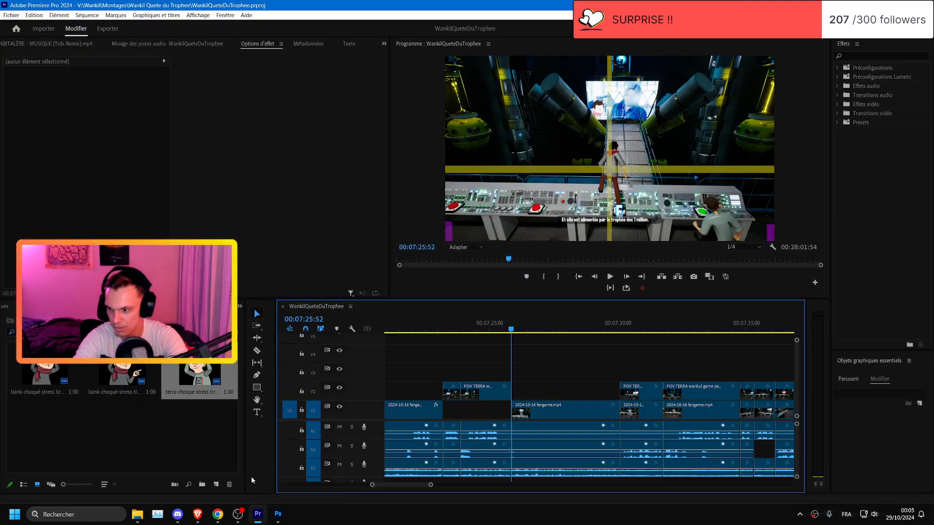
left_click(907, 518)
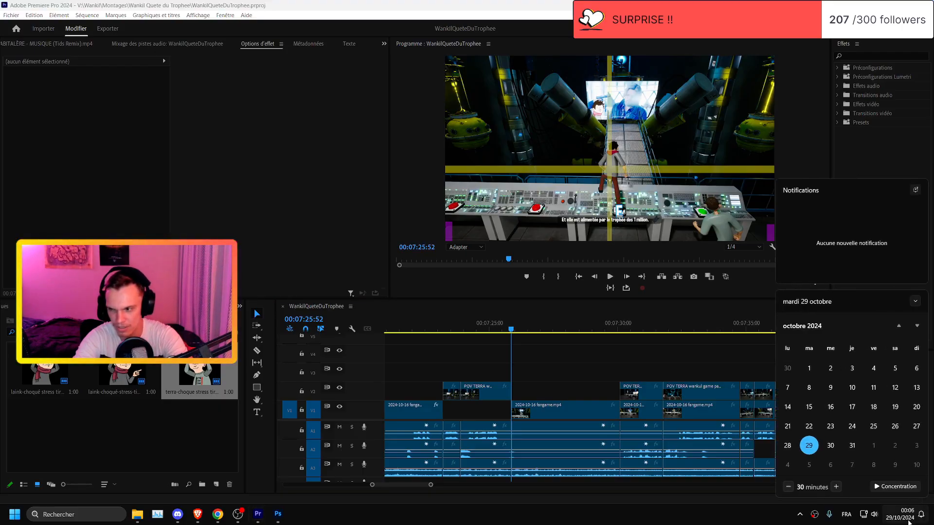
left_click(907, 520)
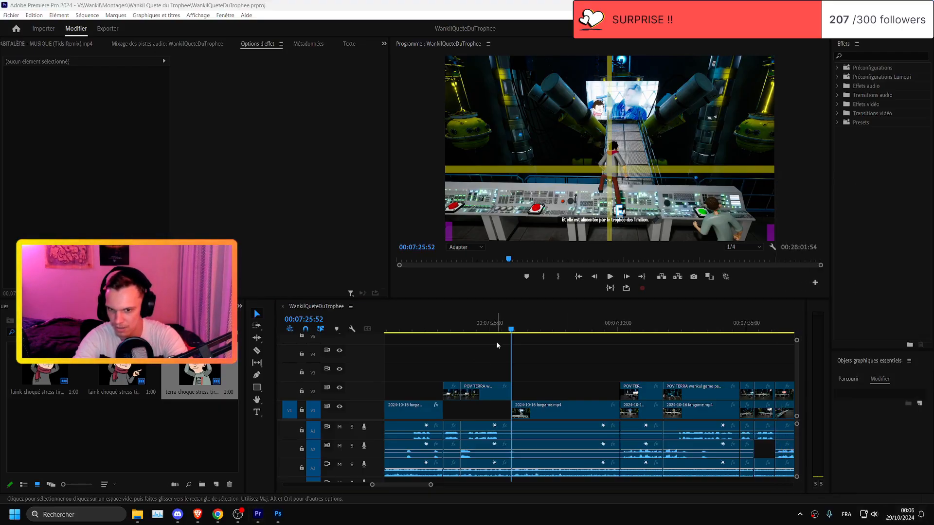
- Place the cadreterracid.png frame on V3 directly above the two short POV TERRA clips after 00:07:23
left_click(435, 328)
key("ctrl+s")
scroll(505, 367, "up", 2)
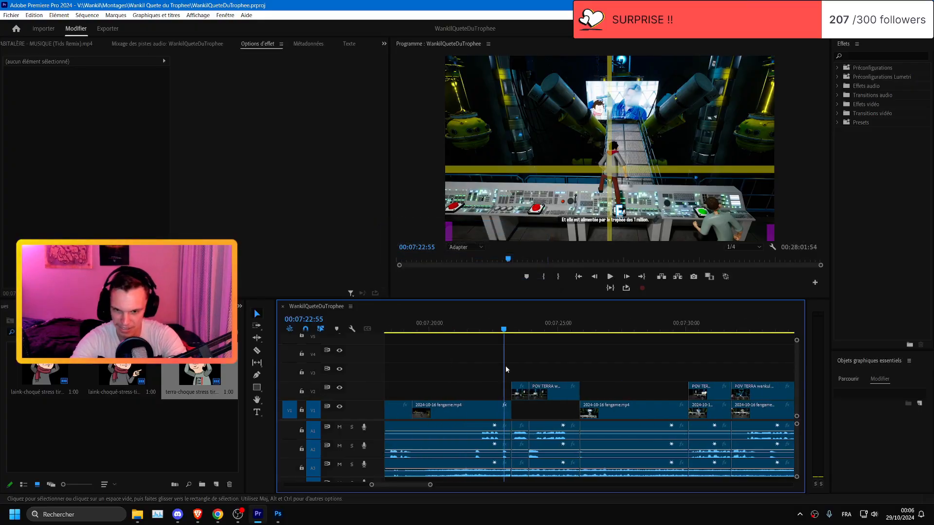
scroll(506, 368, "down", 3)
scroll(506, 367, "up", 1)
left_click_drag(459, 370, 608, 367)
key("=")
- Replay the passage from the fangame clip into the framed POV TERRA clips to check the frame overlay
key("space")
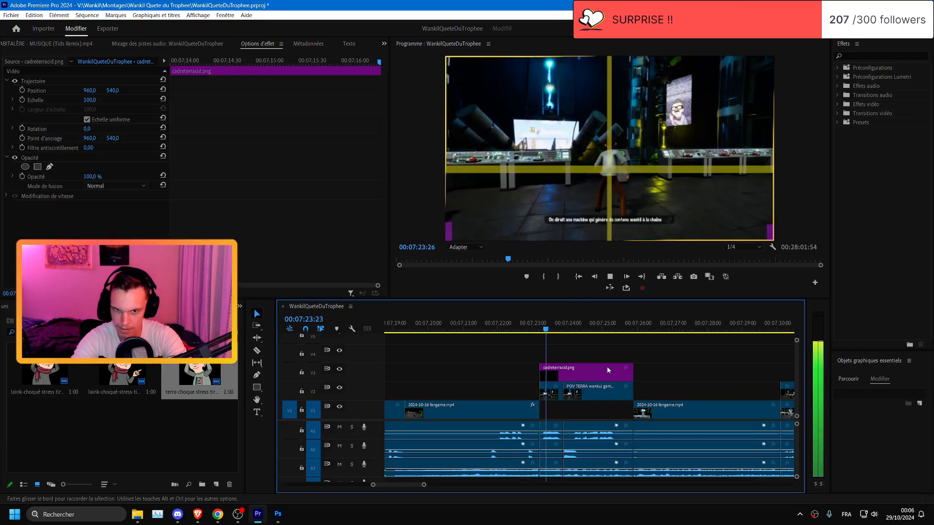
scroll(608, 370, "down", 1)
key("space")
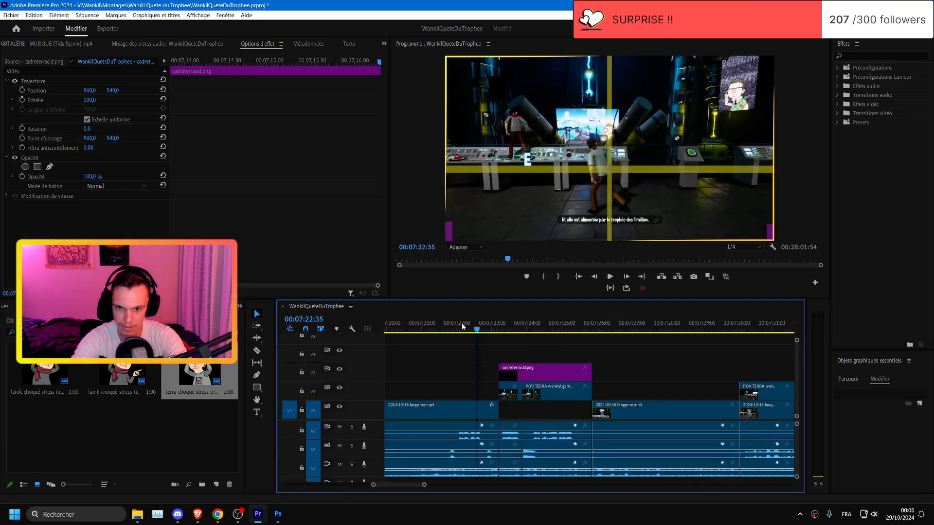
scroll(515, 346, "up", 3)
key("=")
key("=")
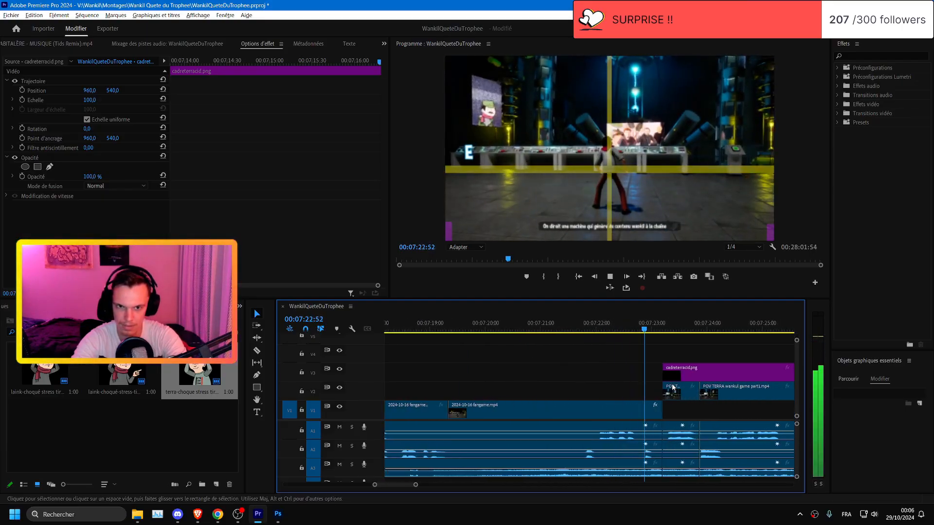
scroll(680, 382, "down", 3)
key("=")
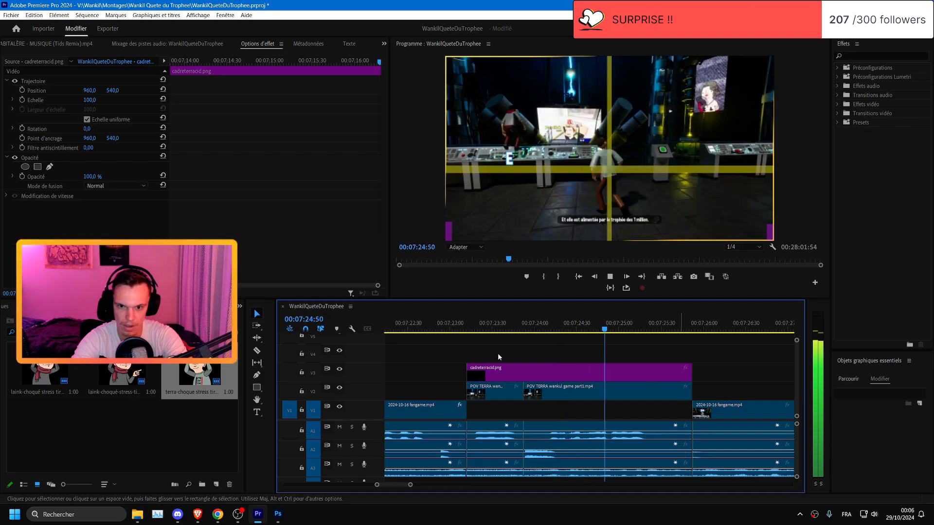
key("space")
- Enlarge the first short POV TERRA clip to a scale of 182 and reposition it to 1715.2, 742.2
left_click(485, 393)
left_click(94, 82)
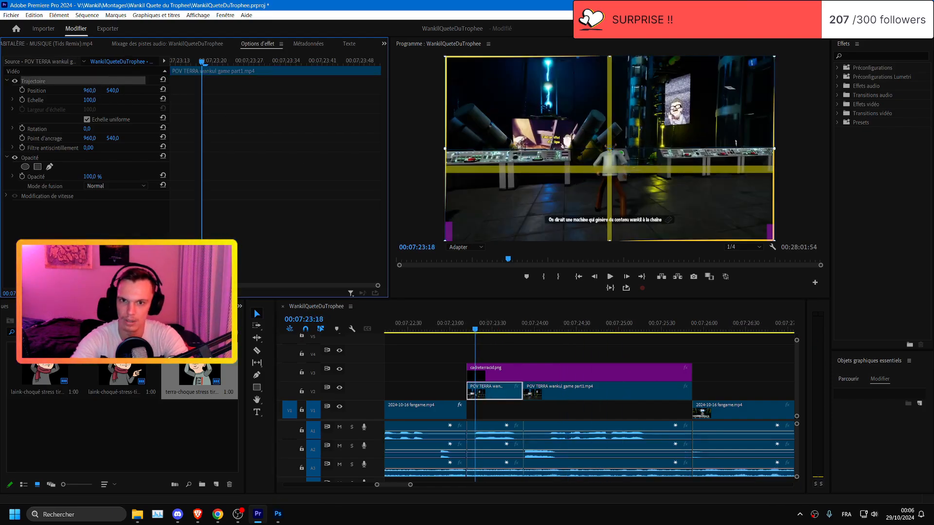
left_click_drag(90, 99, 129, 100)
left_click_drag(457, 112, 585, 147)
- Replay the zoomed first POV TERRA clip and its cuts into the second clip and the fangame footage
key("space")
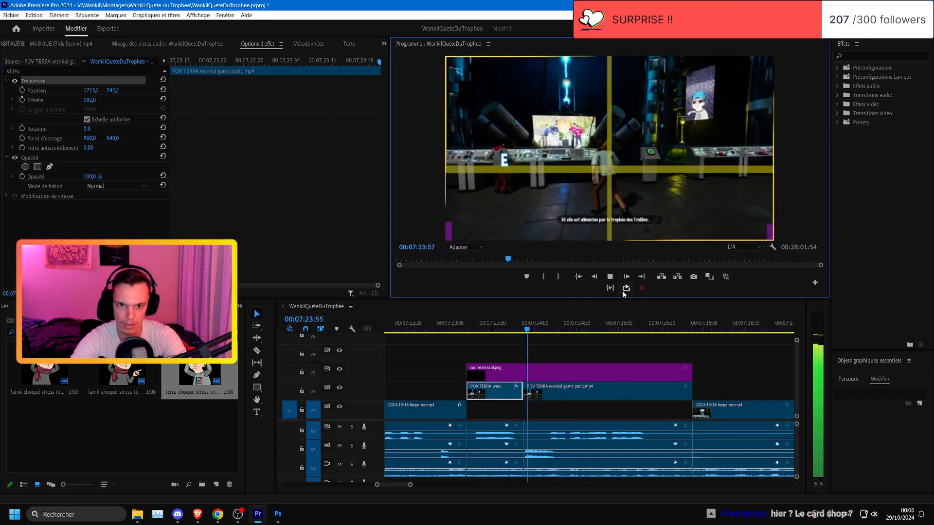
left_click(469, 317)
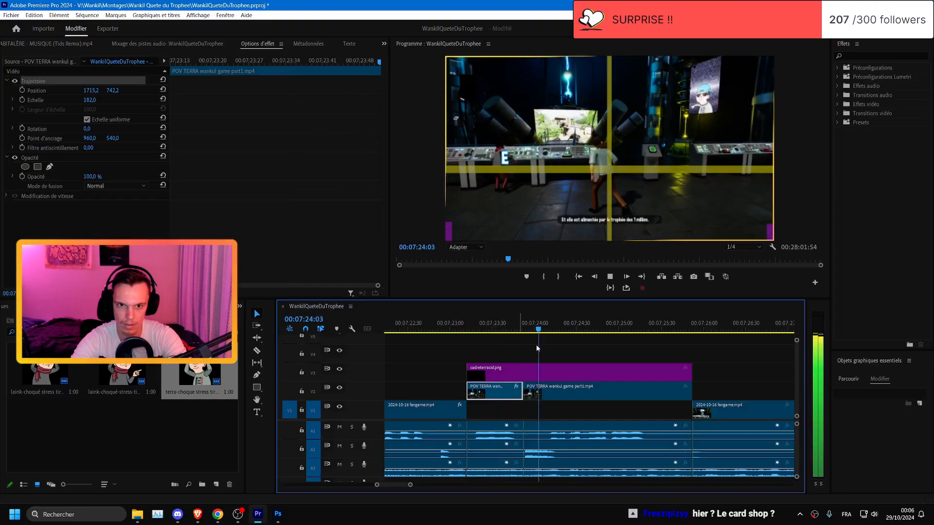
left_click(498, 323)
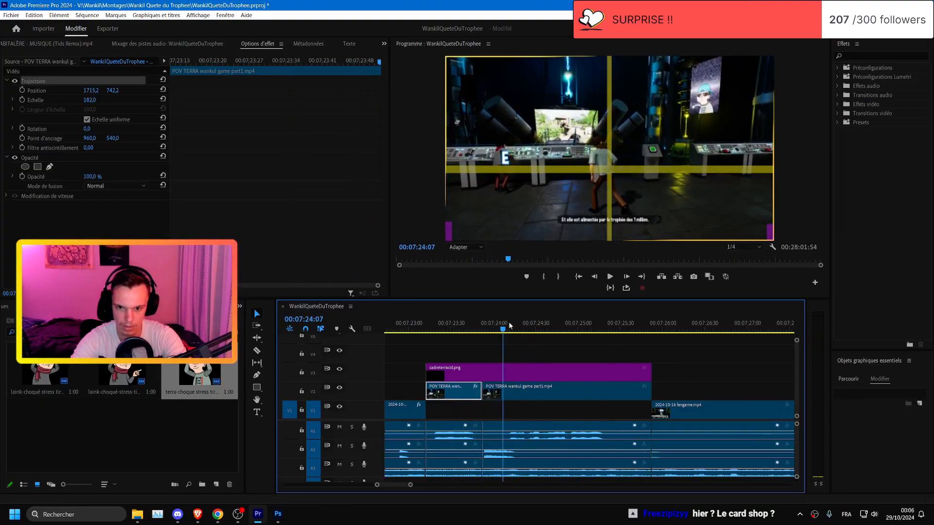
key("space")
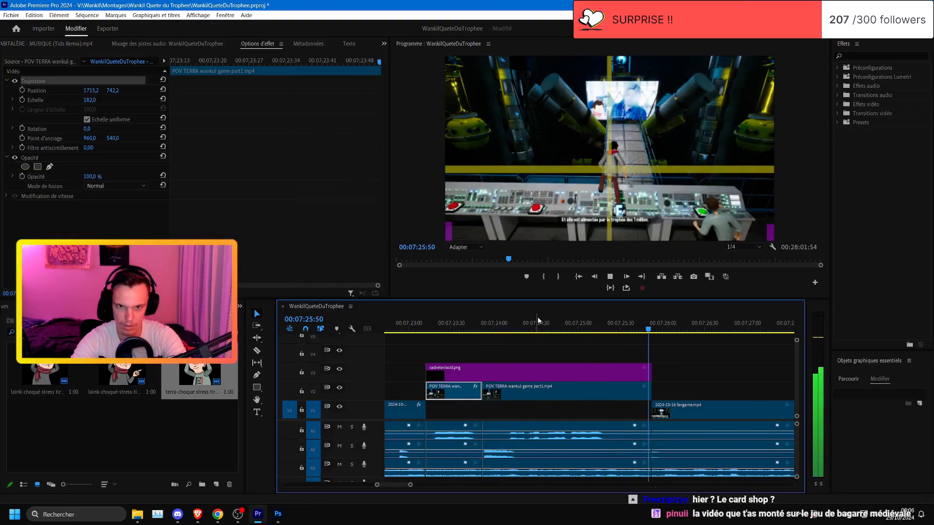
left_click(609, 330)
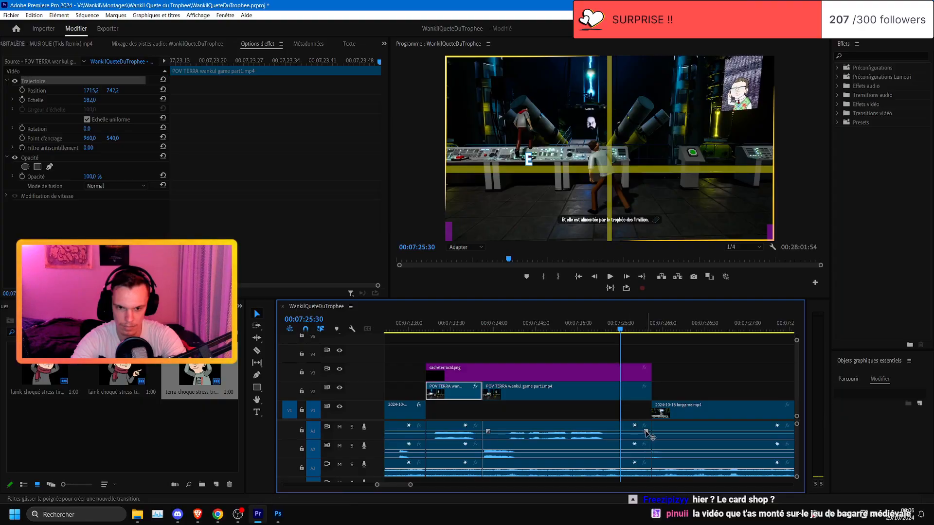
left_click_drag(650, 430, 640, 439)
left_click(501, 329)
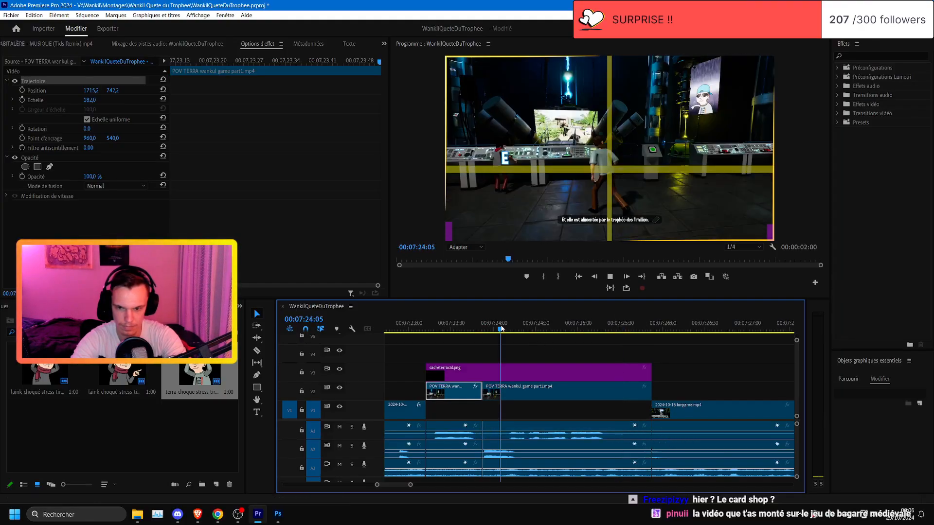
key("space")
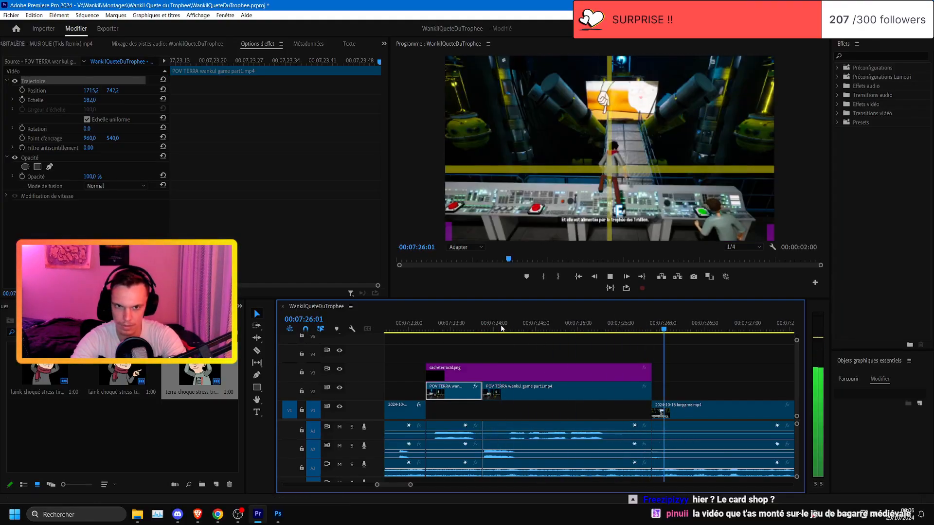
left_click(454, 330)
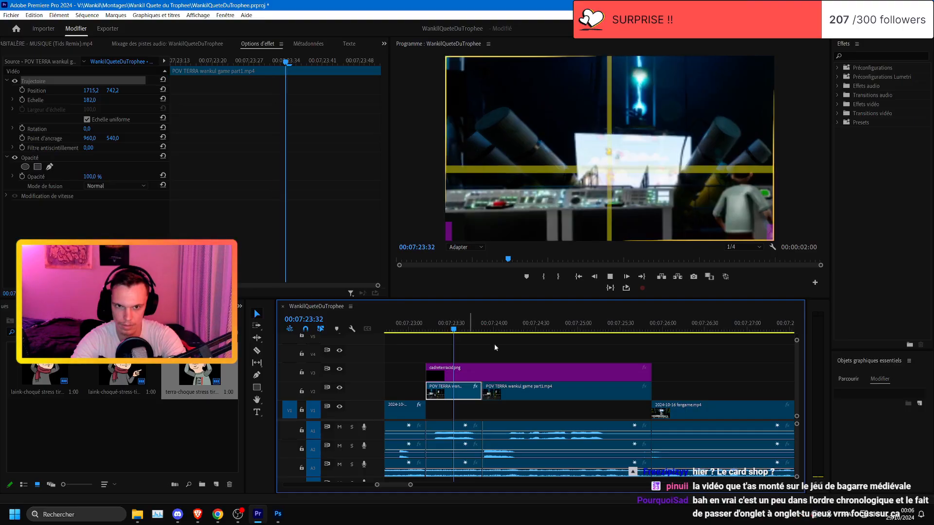
key("space")
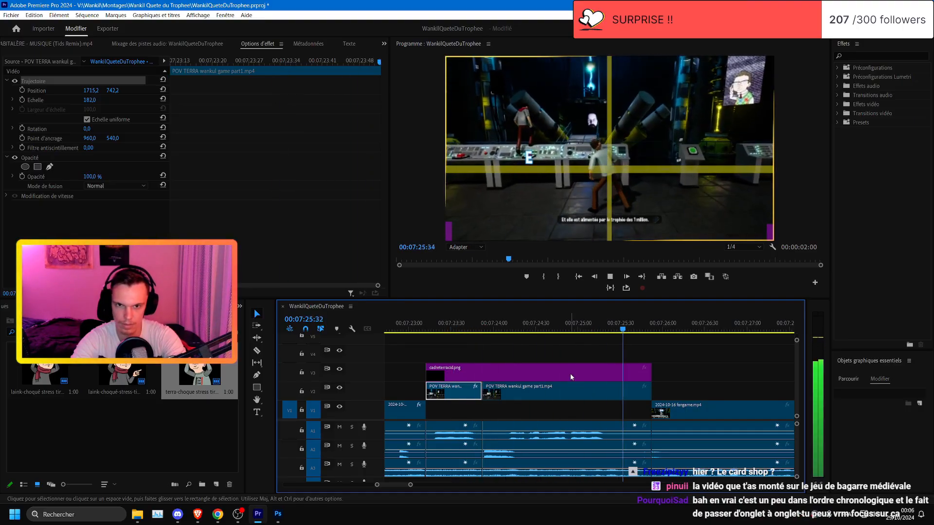
- Set the second POV TERRA clip's scale to 110 with a keyframe at its start, 00:07:23:52
key("Up")
left_click(92, 100)
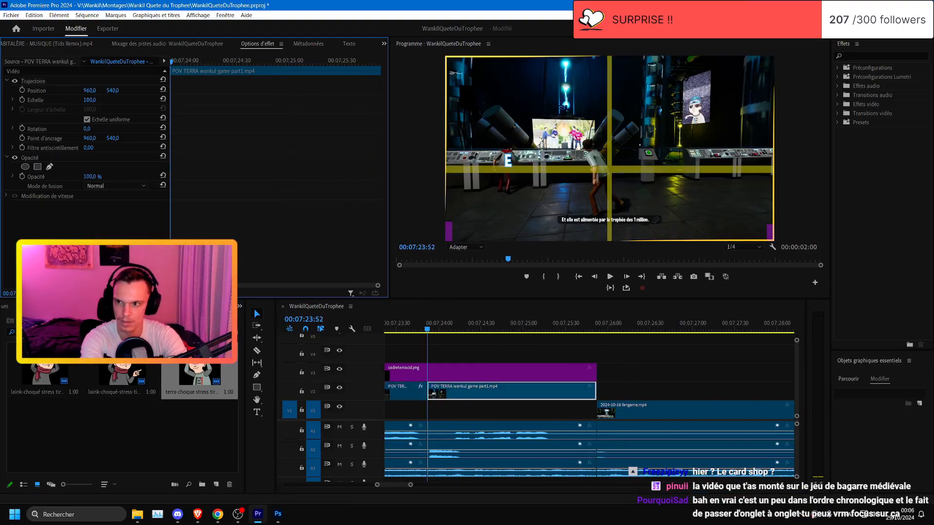
type("110")
left_click(23, 99)
- Add a scale keyframe of 120 on the second POV TERRA clip's last frame at 00:07:25:51
left_click(597, 323)
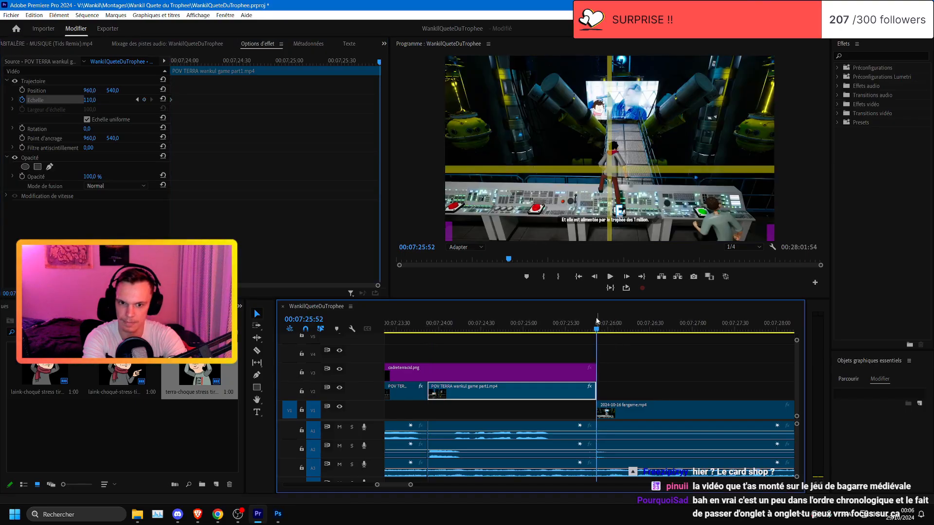
left_click(594, 276)
left_click(91, 100)
type("120")
left_click(299, 227)
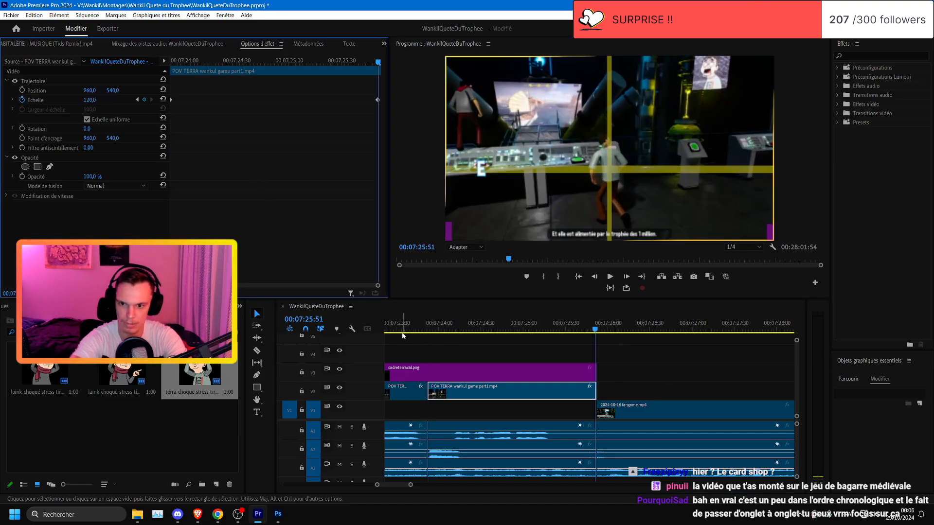
- Play back the animated zoom into the fangame clip, save the project and place the playhead at 00:07:25:24
left_click(398, 324)
key("space")
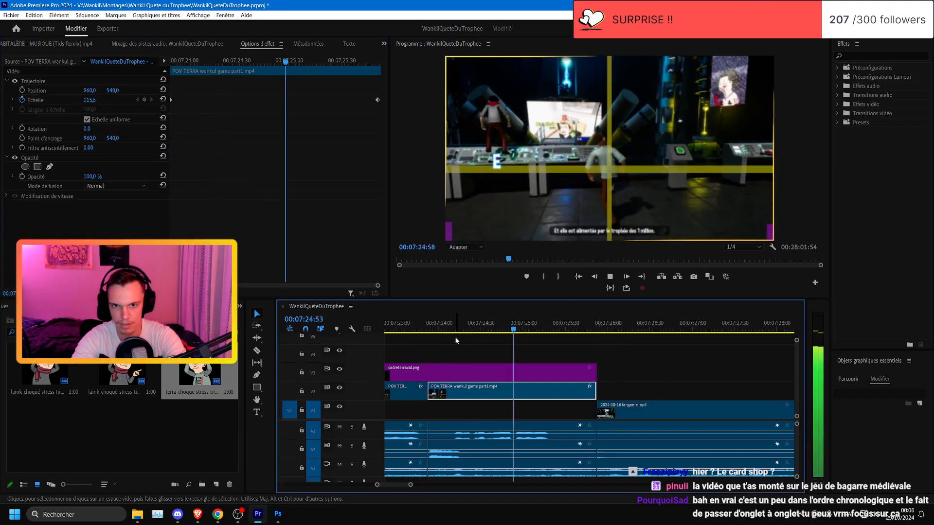
key("ctrl+s")
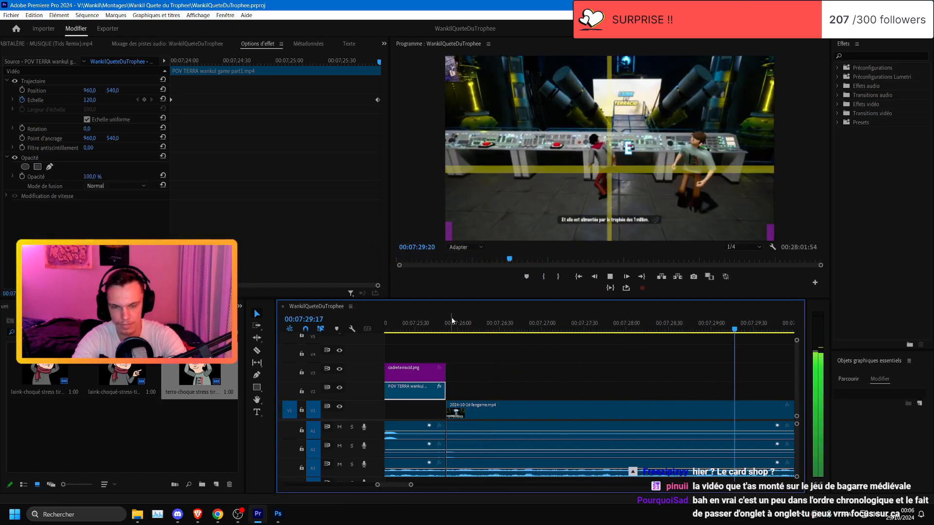
scroll(462, 332, "down", 1)
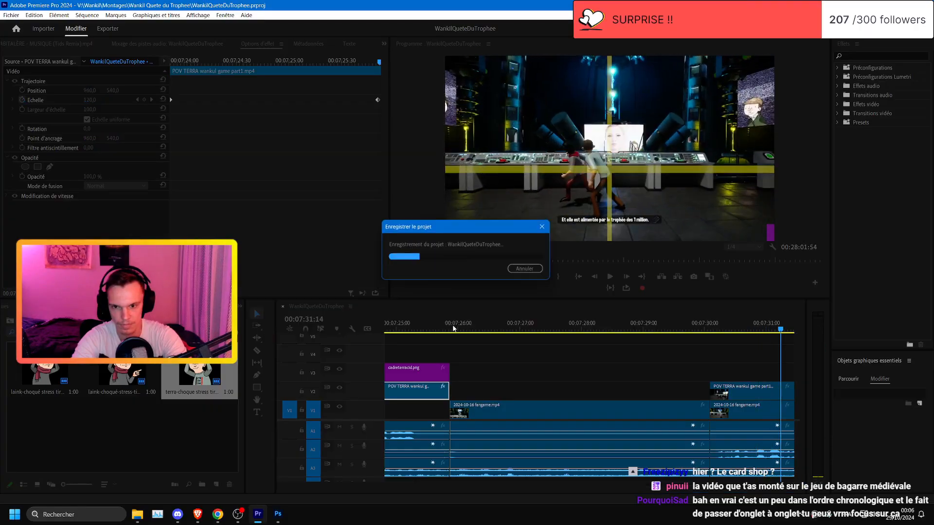
left_click(451, 329)
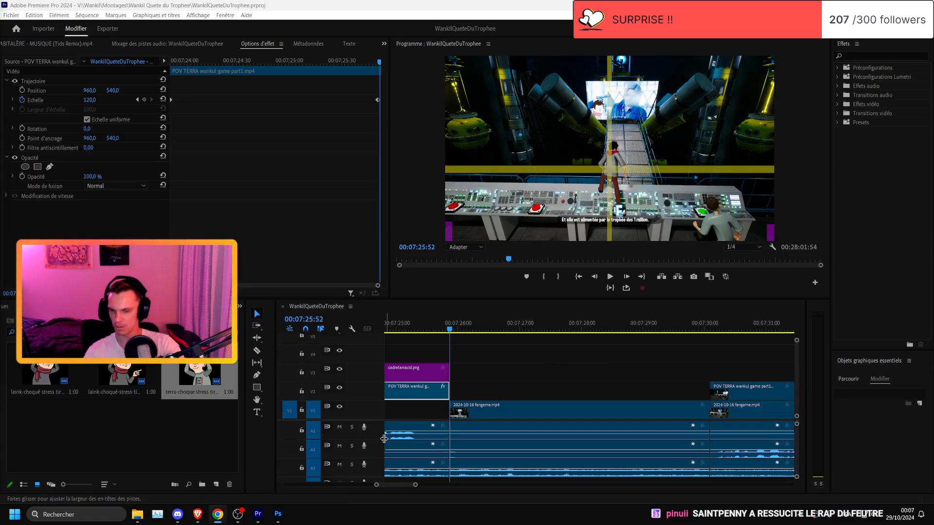
left_click(420, 328)
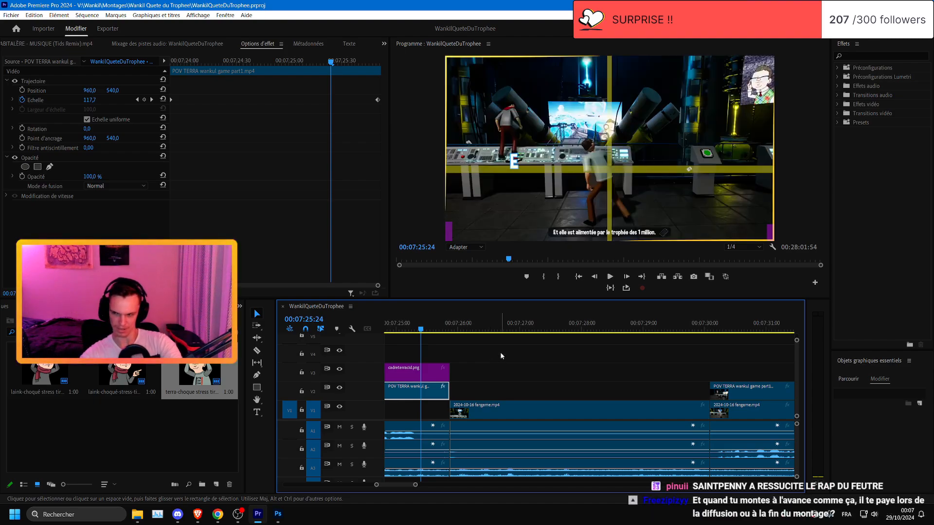
- Save the project and play from 00:07:25:24 into the fangame clip, returning the playhead to the cut at 00:07:25:52
mouse_move(198, 514)
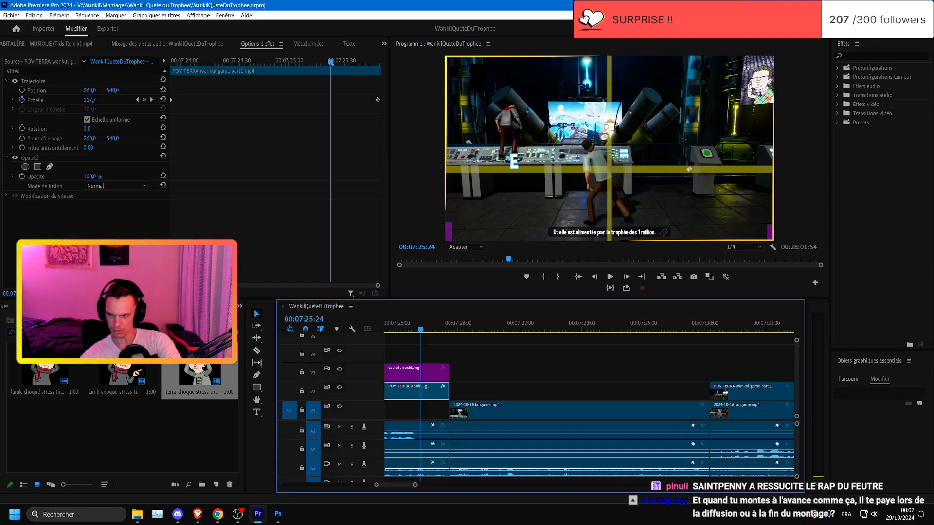
left_click(549, 370)
key("ctrl+s")
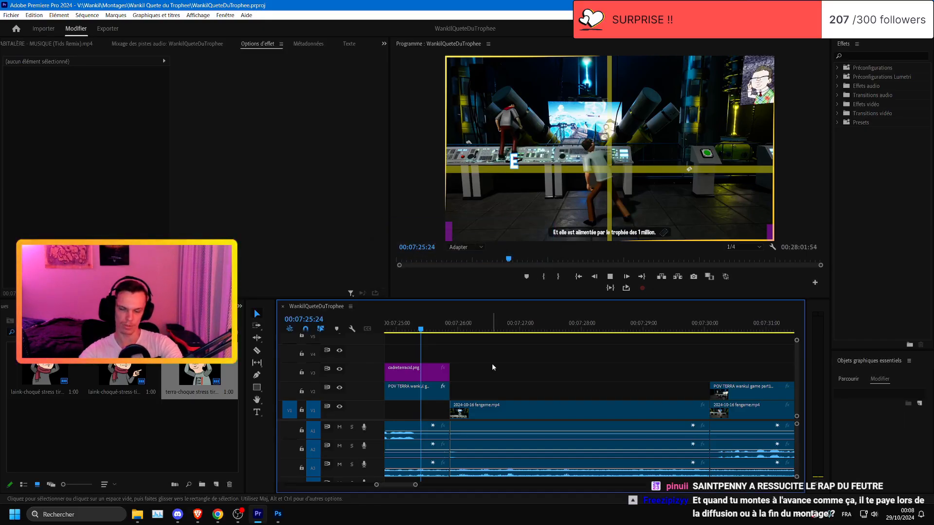
scroll(492, 364, "up", 2)
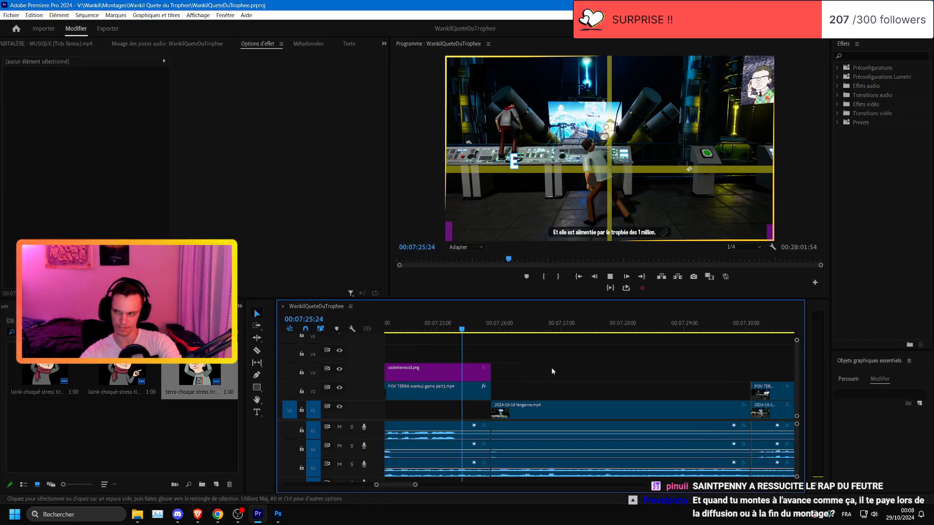
key("space")
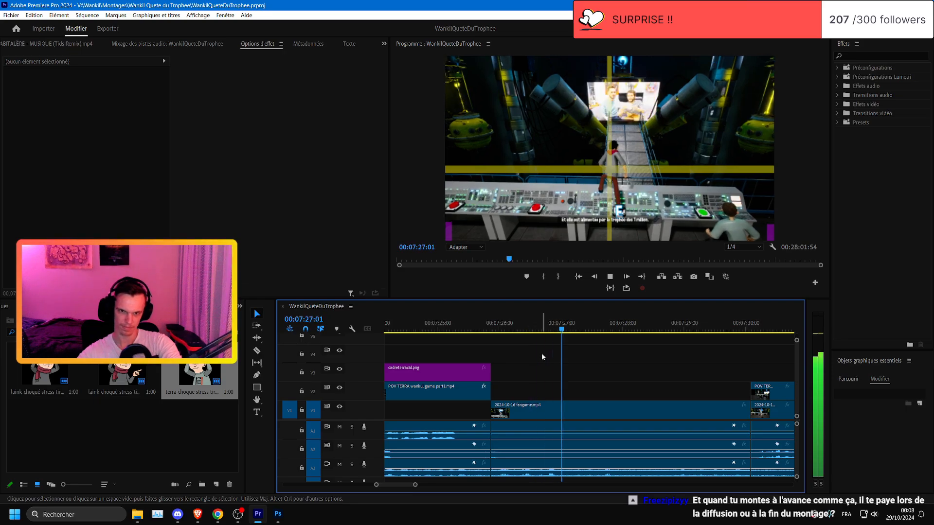
key("Up")
key("ctrl+s")
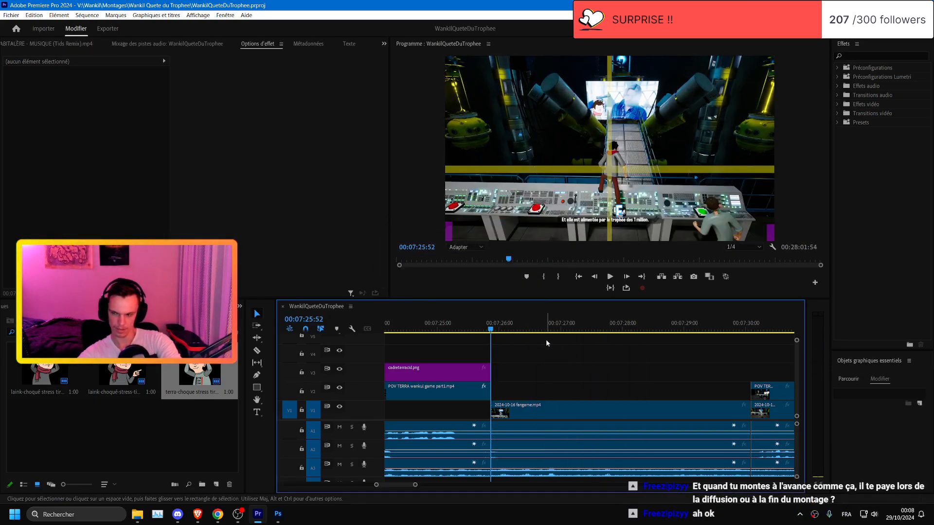
- Replay the fangame clip from its start to find where the game's camera angle changes
key("space")
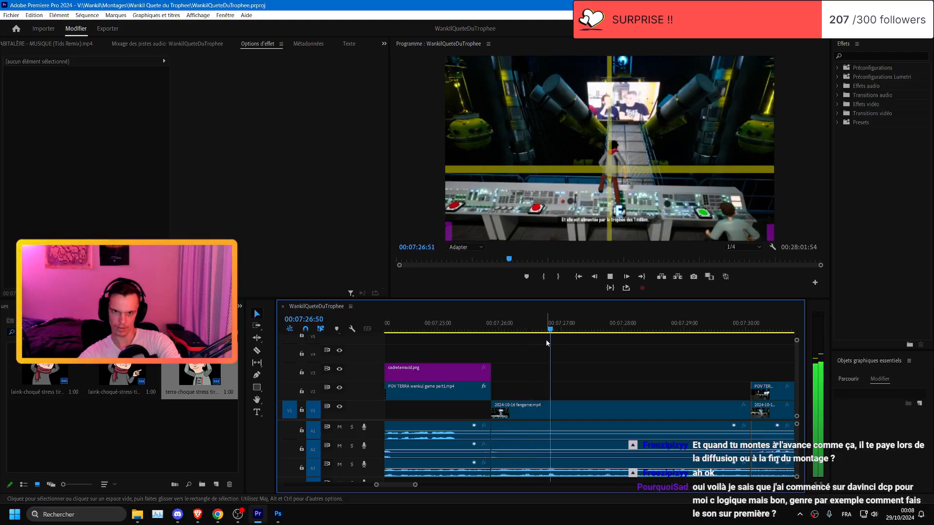
scroll(545, 339, "down", 1)
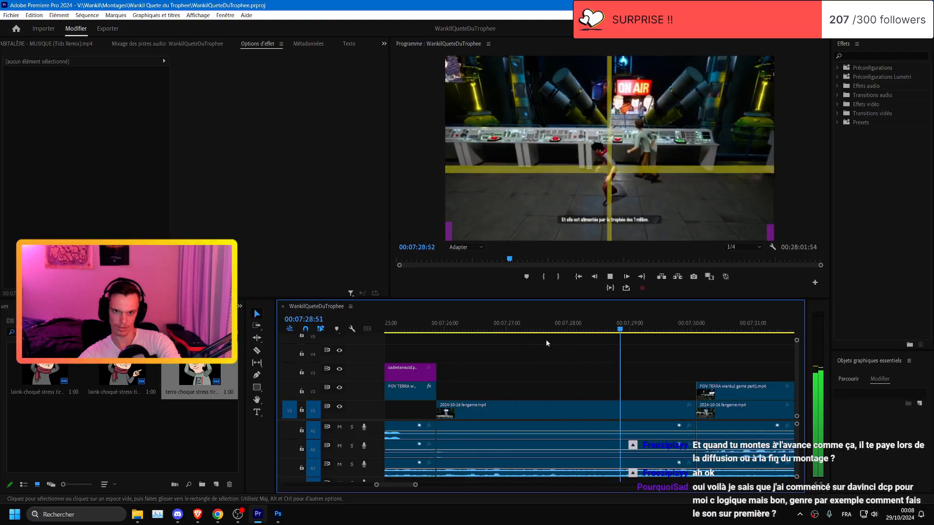
scroll(546, 339, "down", 1)
key("space")
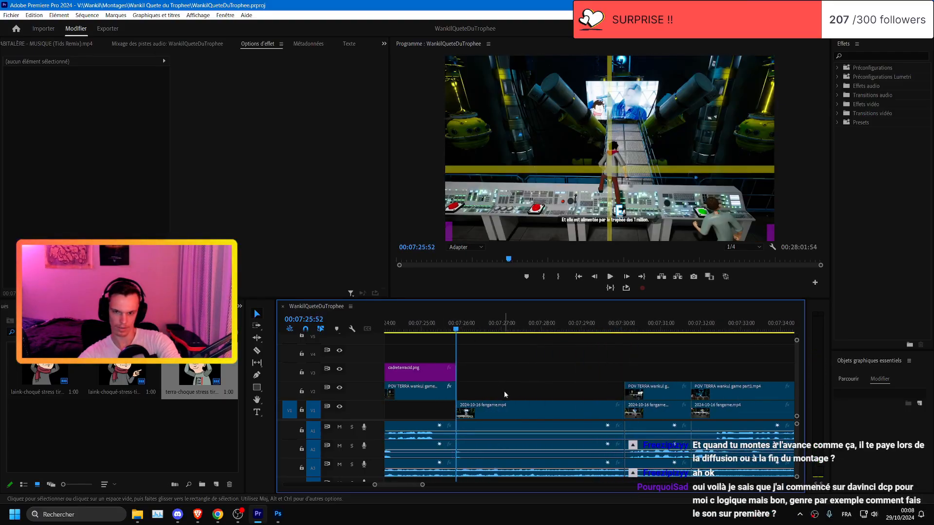
- Cut the fangame clip at 00:07:28:23, where the game's camera angle changes
left_click(516, 406)
left_click_drag(535, 331, 558, 334)
key("ctrl+k")
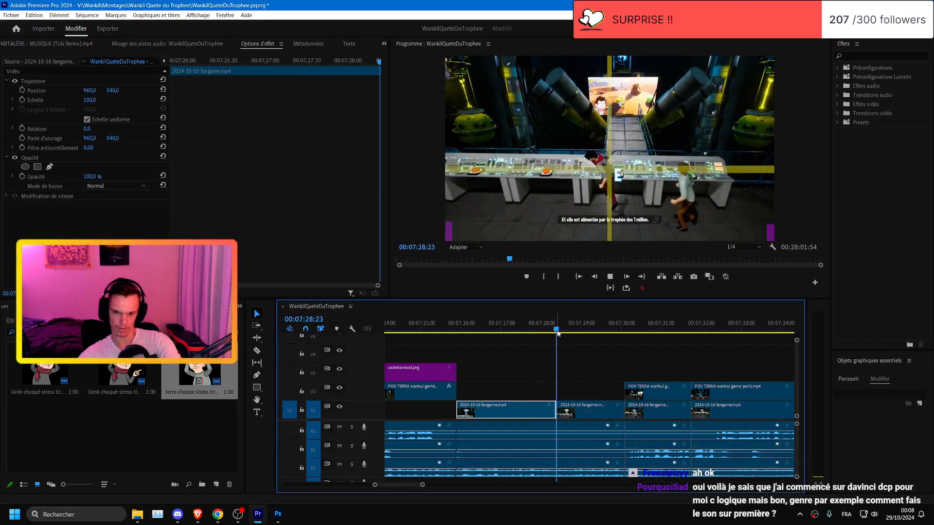
key("space")
key("space")
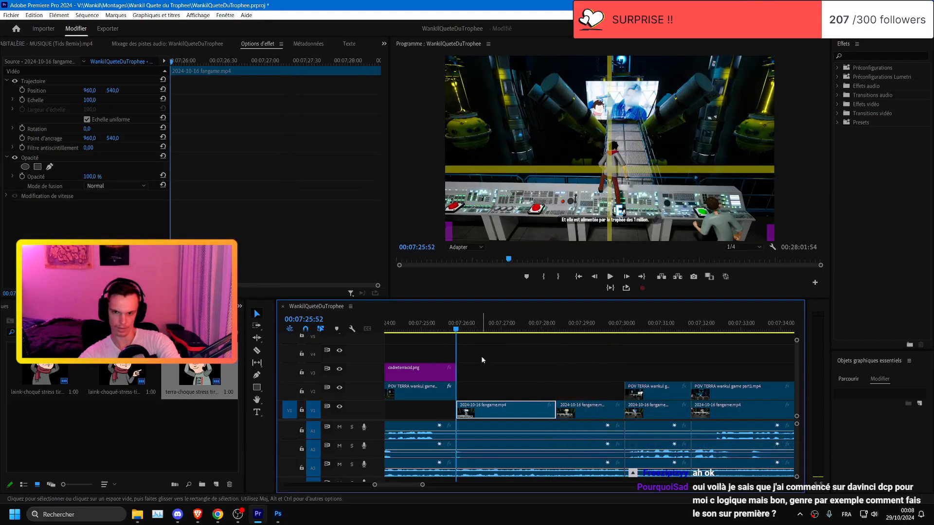
- Keyframe the first fangame segment's scale from 100 at its start, 00:07:25:52, to 115 on its last frame, 00:07:28:22
left_click(144, 153)
left_click(556, 329)
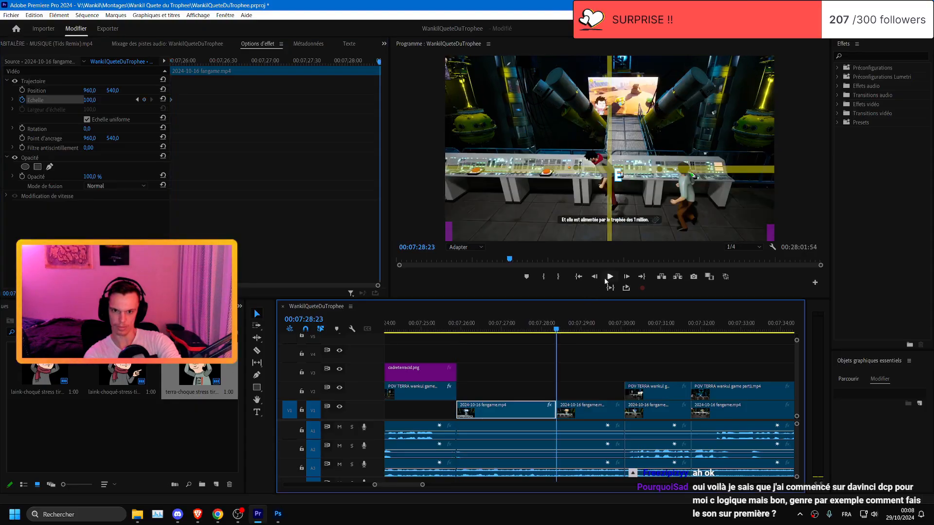
left_click(593, 276)
left_click(90, 100)
type("103,9")
key("Return")
- Replay the fangame zoom and set its closing scale keyframe at 00:07:28:22 to 110
left_click(456, 321)
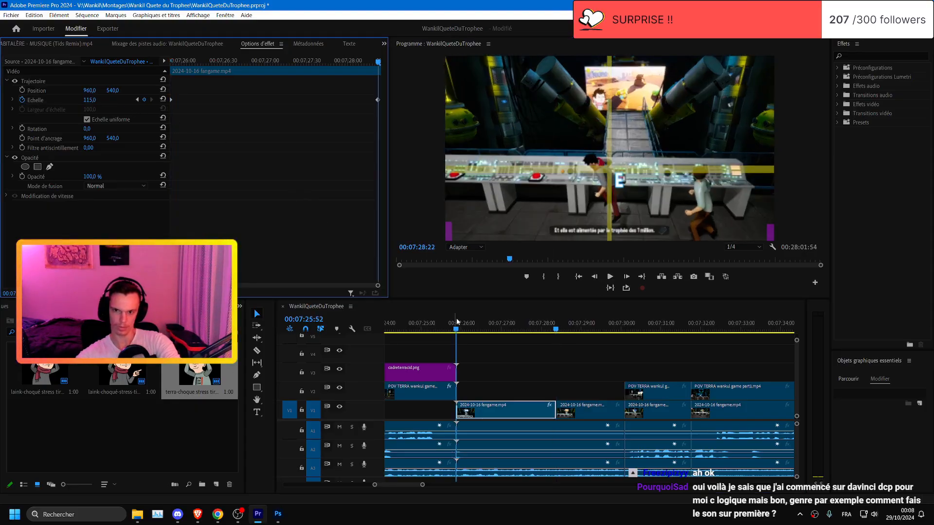
key("space")
left_click(456, 321)
left_click(151, 100)
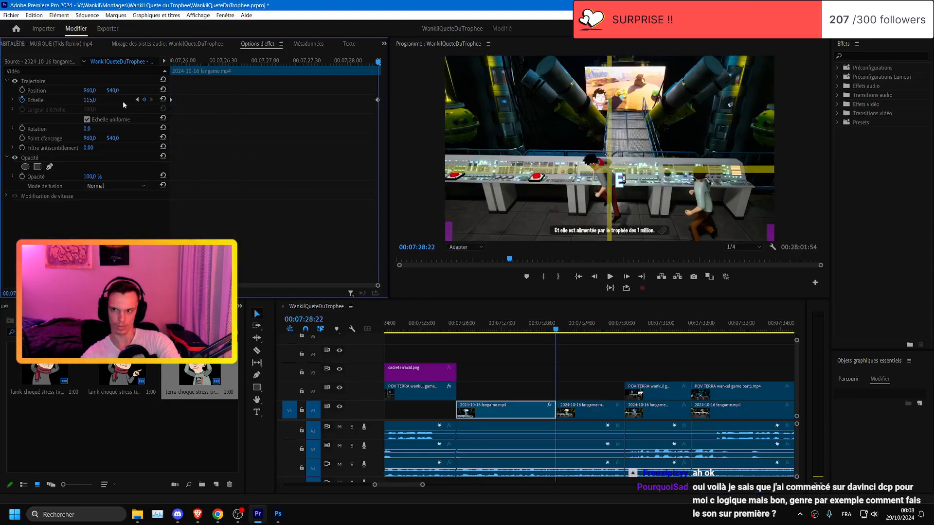
type("110")
key("Return")
- Play back the zoom into the following fangame segment, place the playhead at 00:07:28:23 and save the project
left_click(440, 328)
key("space")
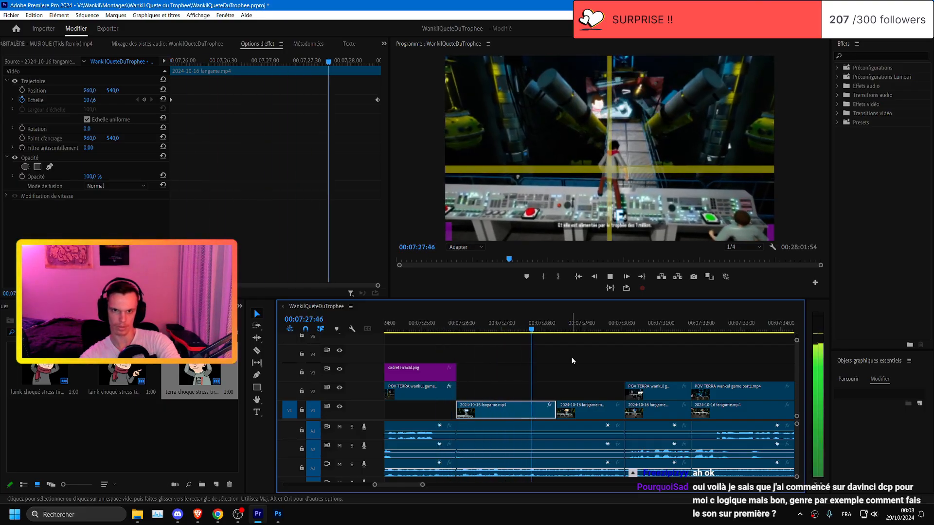
scroll(572, 361, "down", 2)
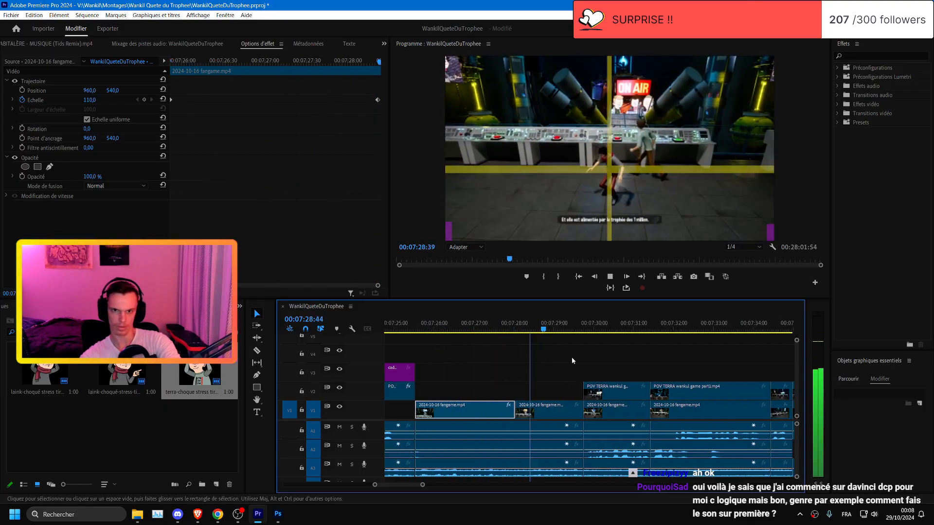
left_click(502, 328)
key("ctrl+s")
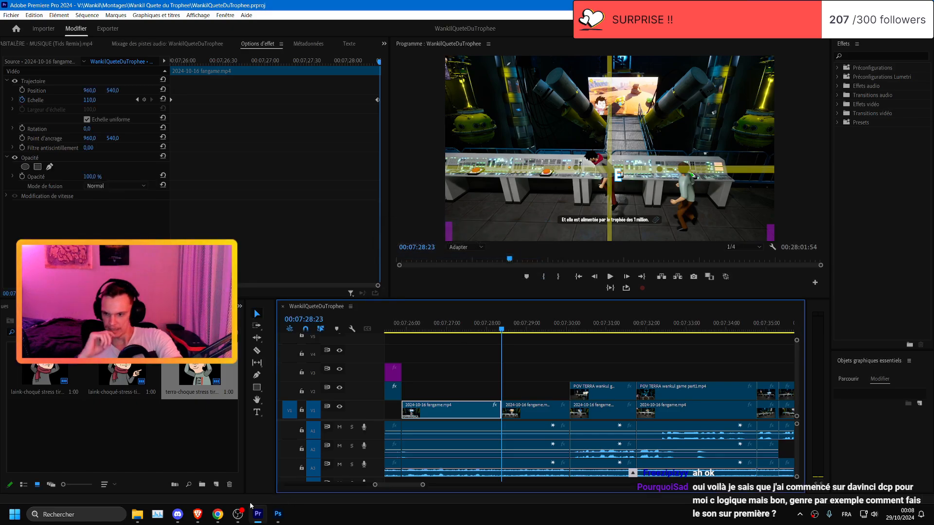
- Switch to Photoshop and delete the open-hands layer, Calque 2, from the bearded character portrait
left_click(142, 515)
left_click(277, 514)
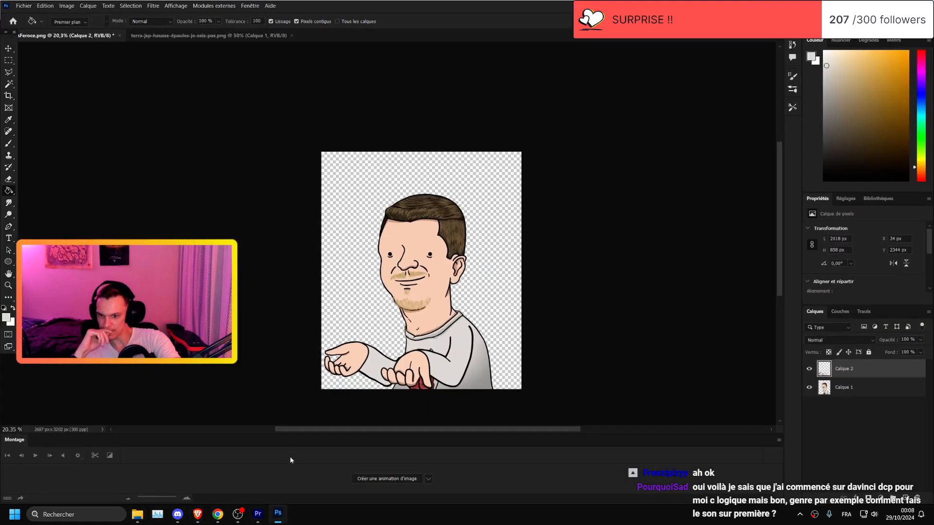
left_click(9, 48)
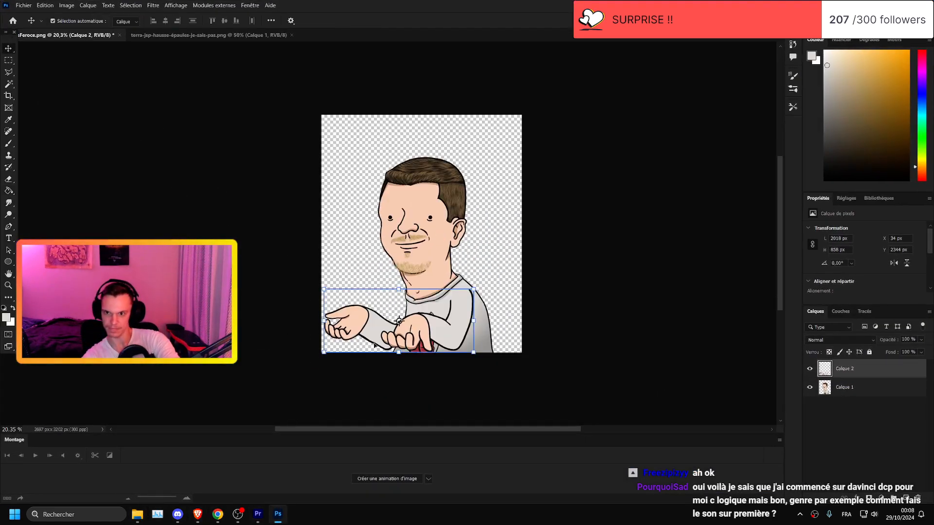
key("Delete")
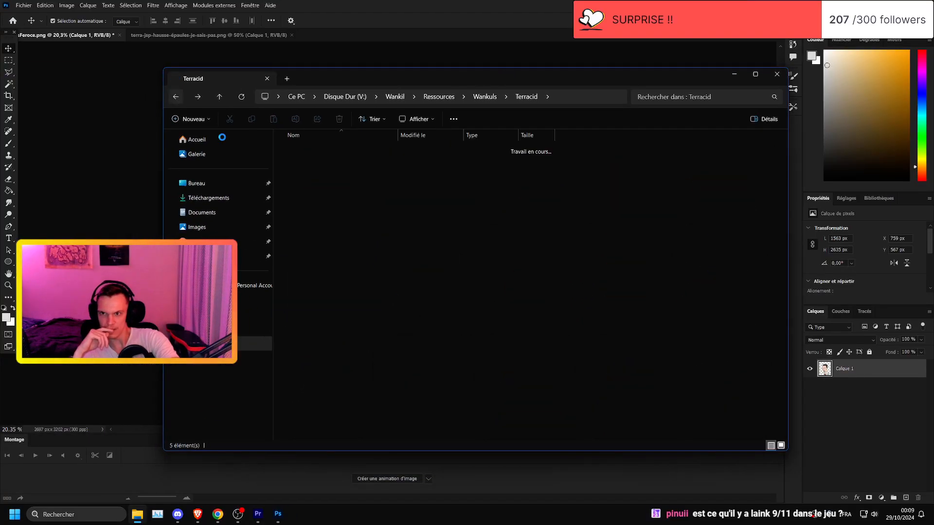
- Look through the Gestes folder inside Laink's Wankuls images for a suitable arm gesture
double_click(313, 163)
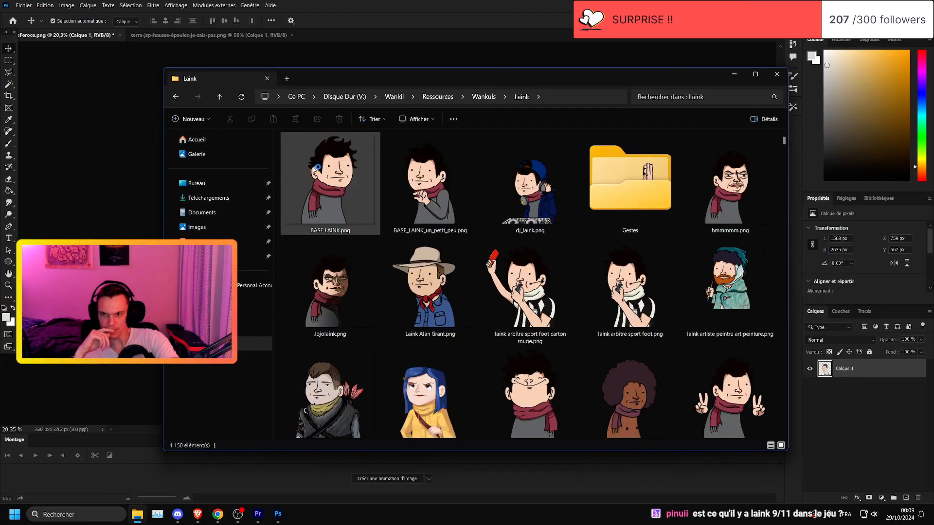
double_click(629, 176)
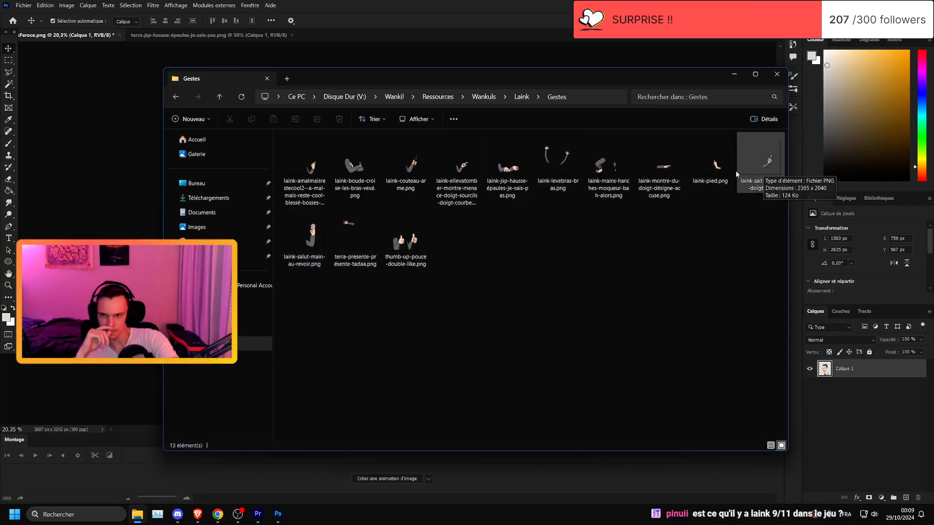
key("alt+Left")
key("alt+Left")
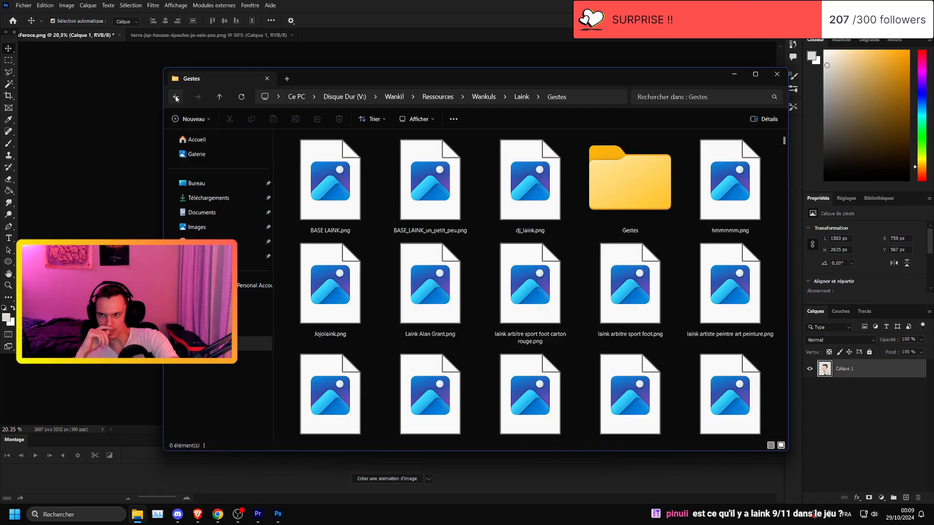
- Open terra-arriere.png from the Terracid images and copy its thumbs-up arm into the character portrait
left_click(322, 174)
double_click(322, 174)
double_click(325, 318)
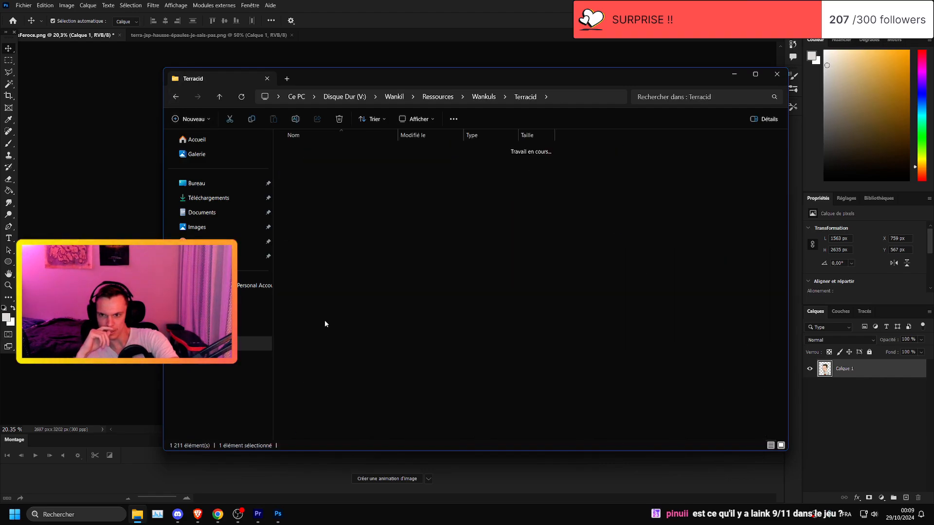
left_click_drag(356, 179, 326, 33)
left_click_drag(284, 296, 382, 336)
- Place the thumbs-up arm against the portrait's lower edge and scale it up to about 113 %
key("ctrl+t")
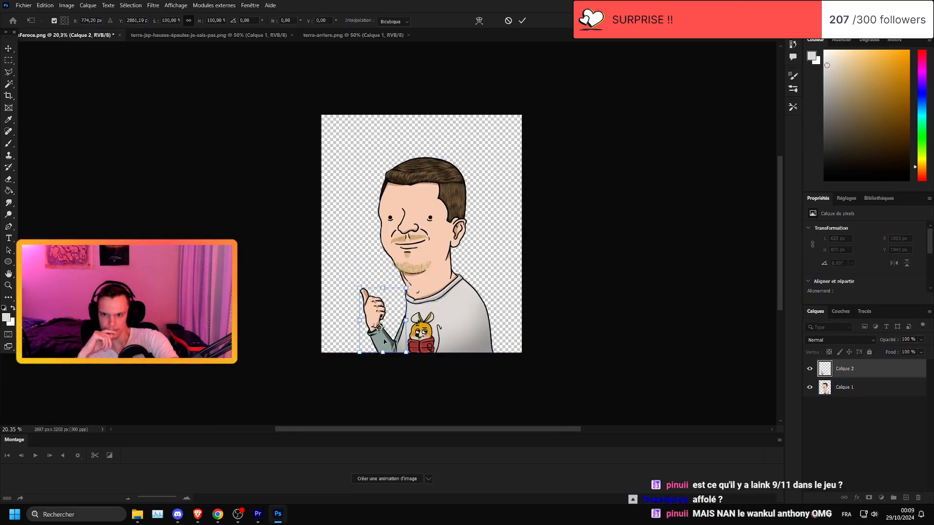
scroll(391, 337, "up", 5)
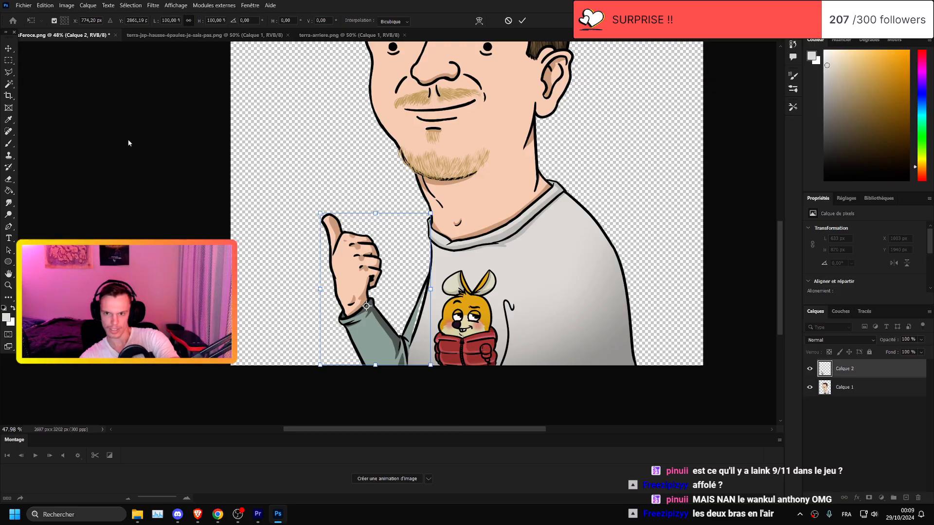
left_click(9, 49)
left_click_drag(400, 338, 399, 339)
left_click_drag(429, 216, 444, 192)
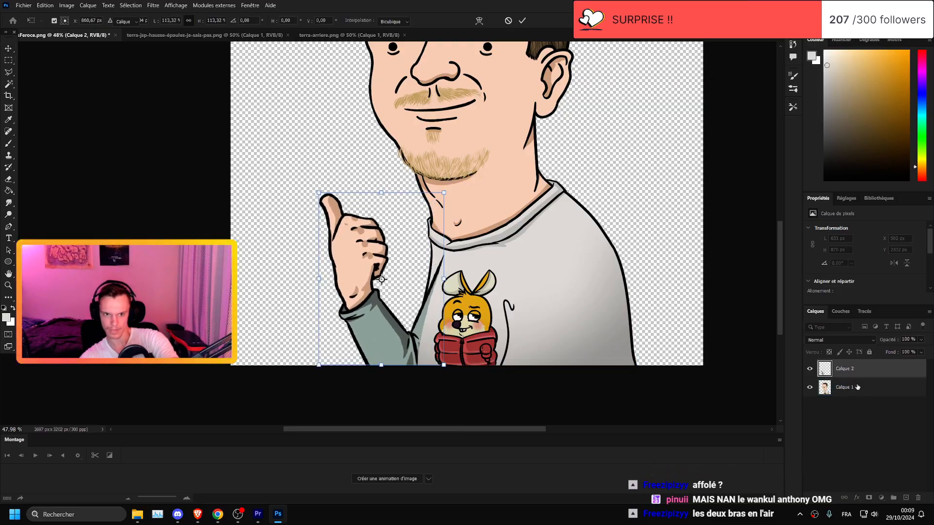
- Send the arm layer, Calque 2, behind Calque 1, enlarge the arm by a further 5 % and shift it slightly away from the body
key("ctrl+bracketleft")
left_click_drag(397, 309, 389, 312)
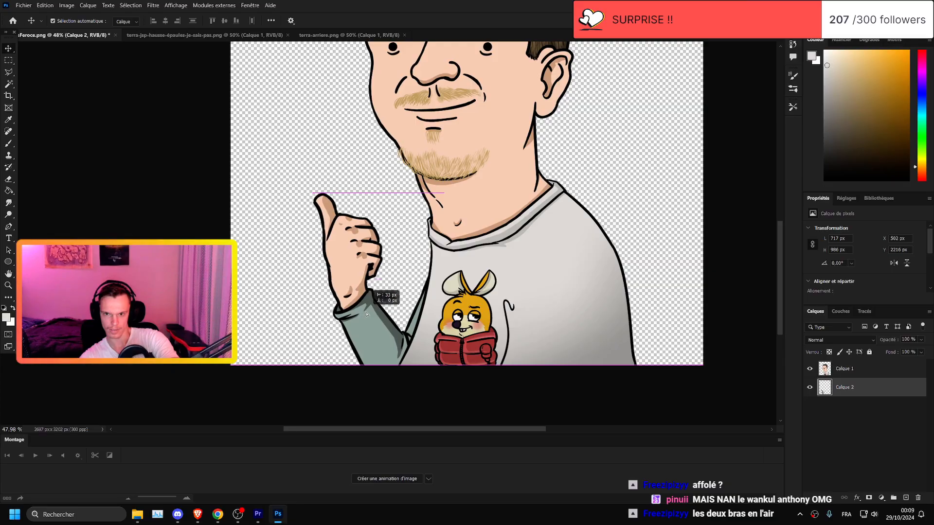
scroll(379, 313, "down", 1)
scroll(369, 315, "up", 1)
left_click_drag(436, 191, 442, 183)
left_click_drag(354, 264, 346, 265)
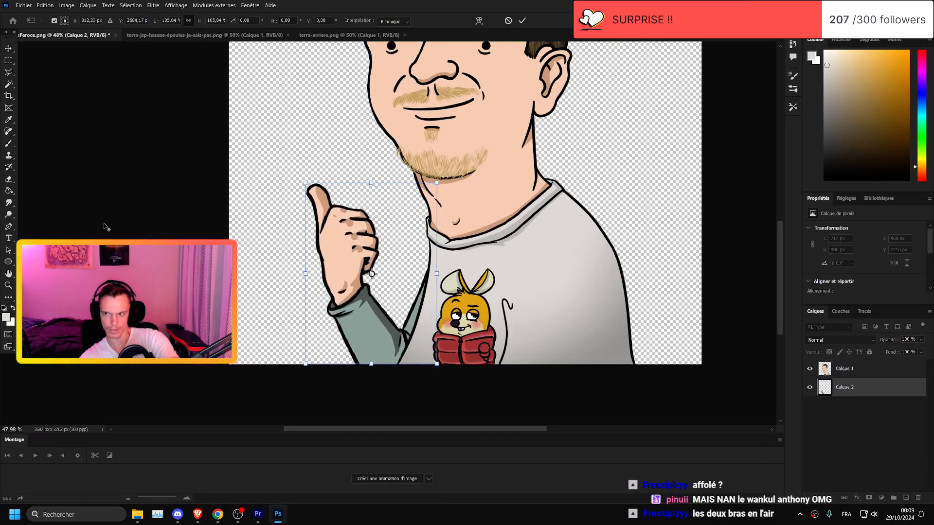
- Try filling the green sleeve light grey with the Paint Bucket at tolerances 100 and 70, undoing each fill
left_click(9, 191)
scroll(389, 316, "up", 2)
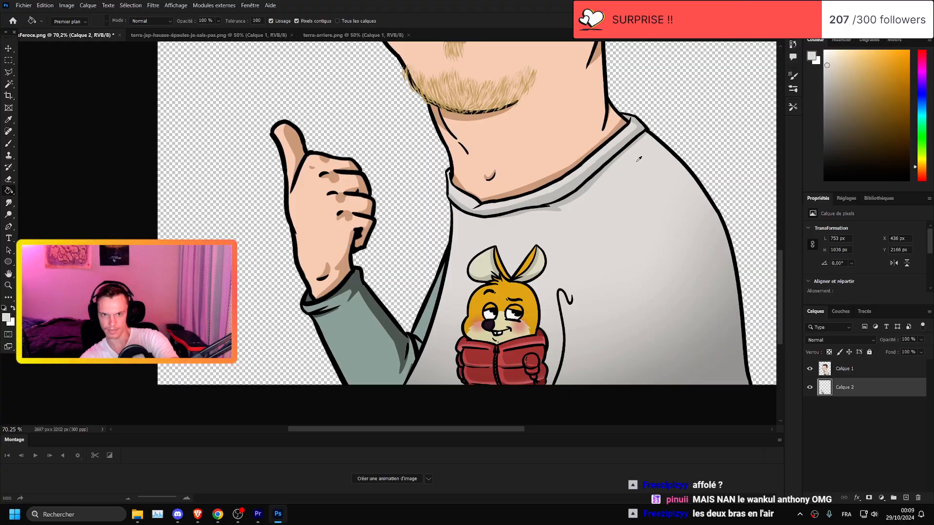
left_click(411, 359)
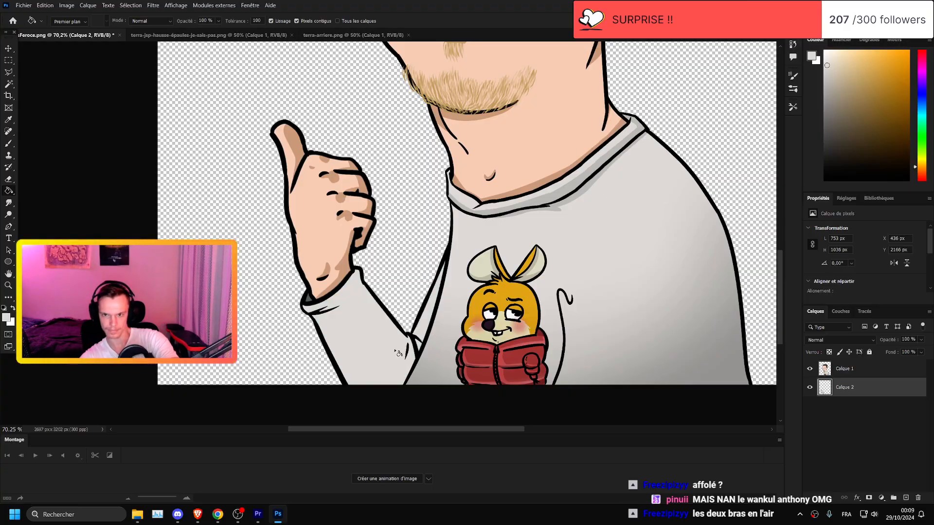
key("ctrl+z")
double_click(258, 21)
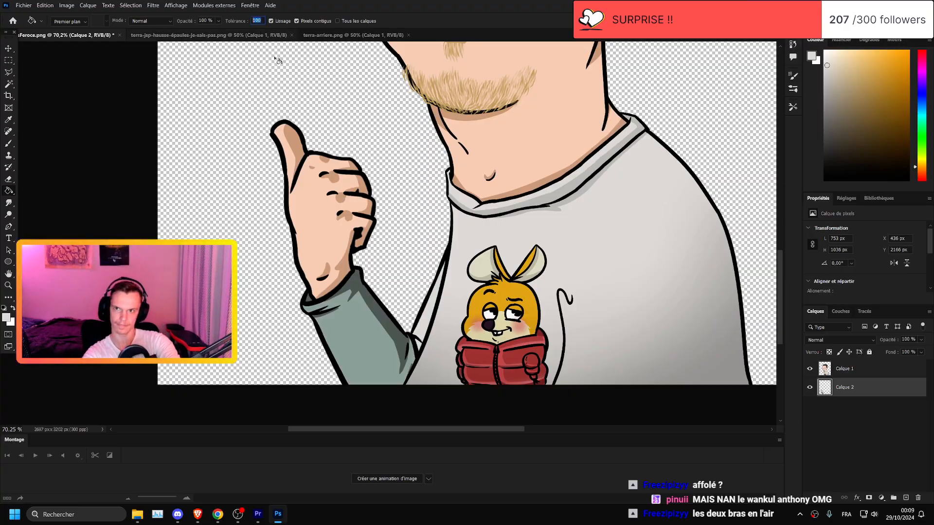
left_click(411, 362)
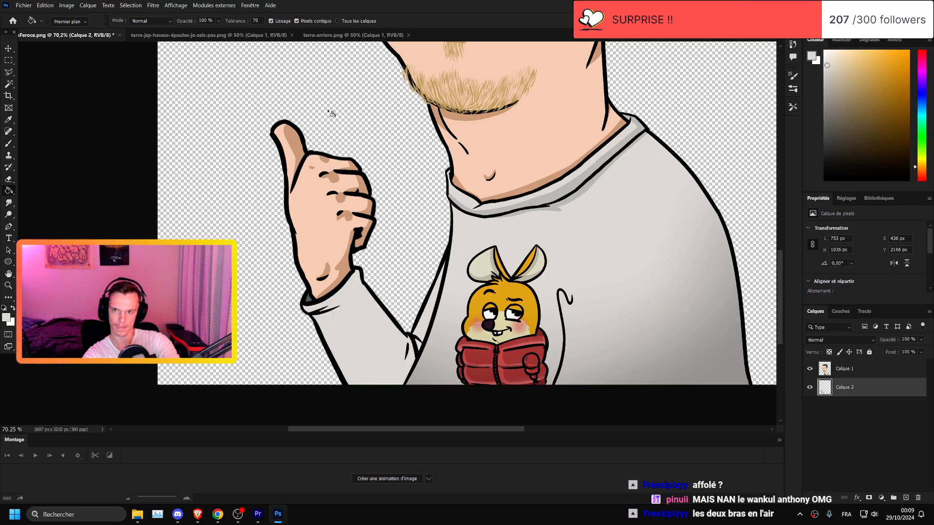
key("ctrl+z")
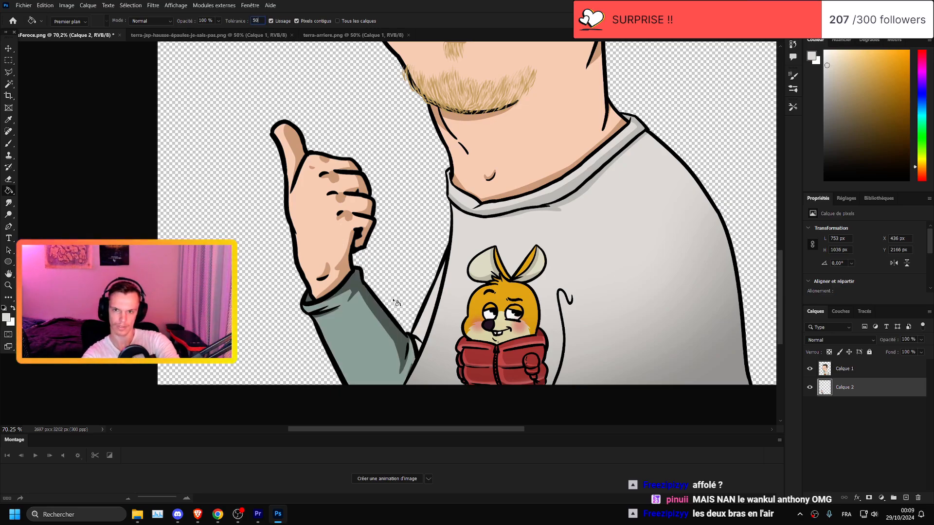
- Fill the green sleeve light grey at tolerance 50, then fill its shadow areas with a darker grey sampled from the shirt's lower edge
left_click(396, 303)
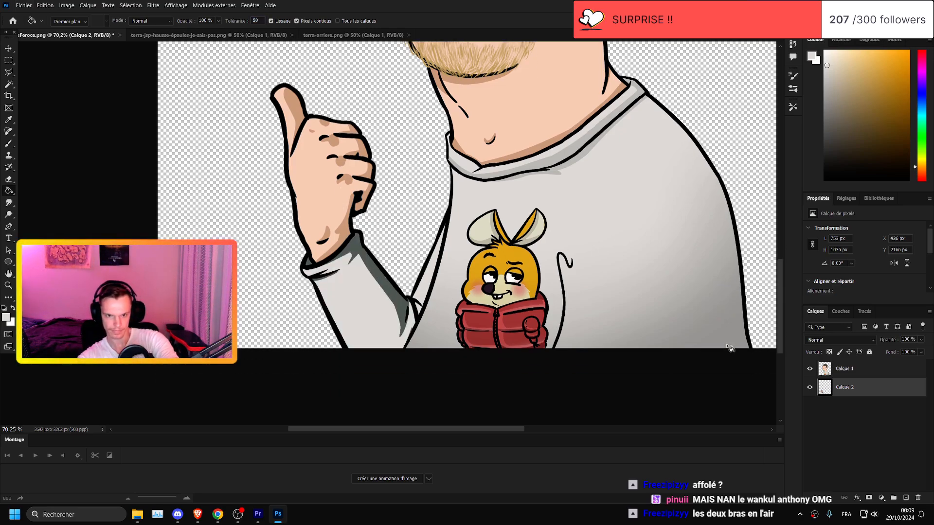
left_click(733, 343, "alt")
left_click(461, 335)
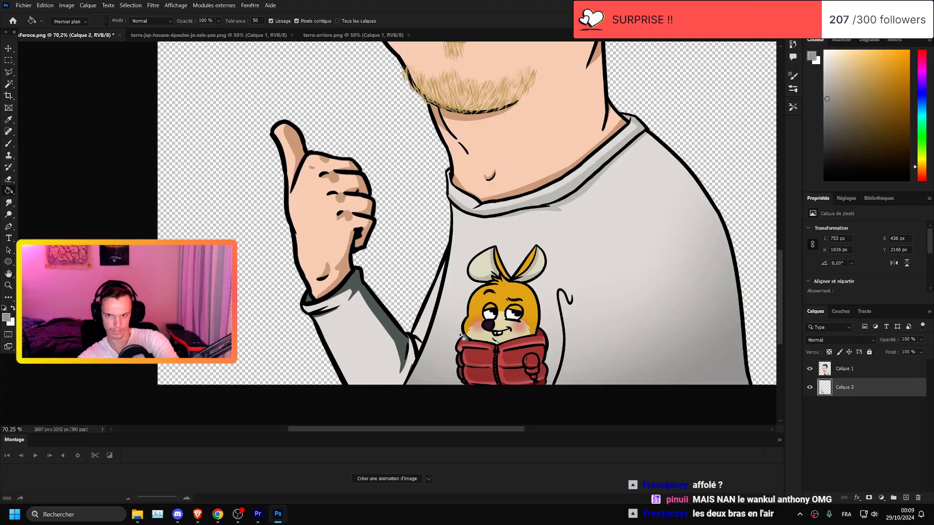
left_click(394, 330)
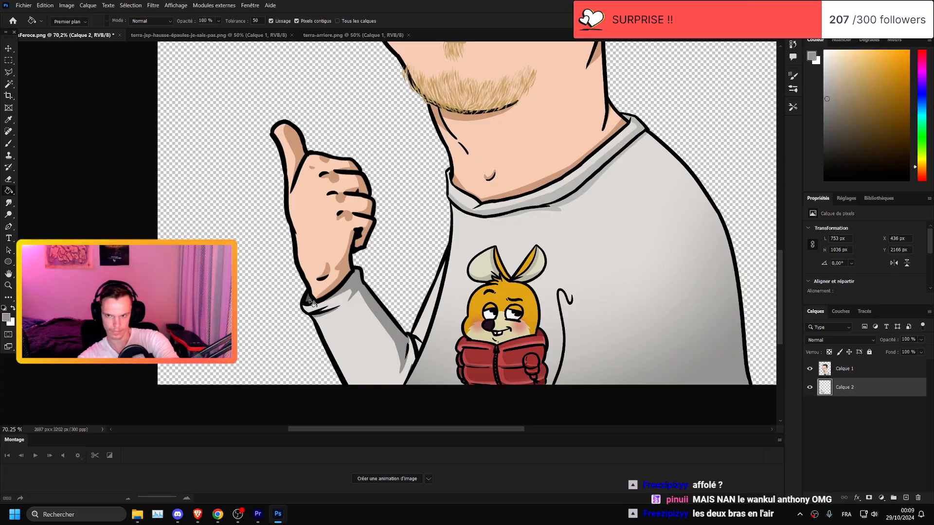
scroll(389, 331, "down", 2)
scroll(412, 334, "up", 5)
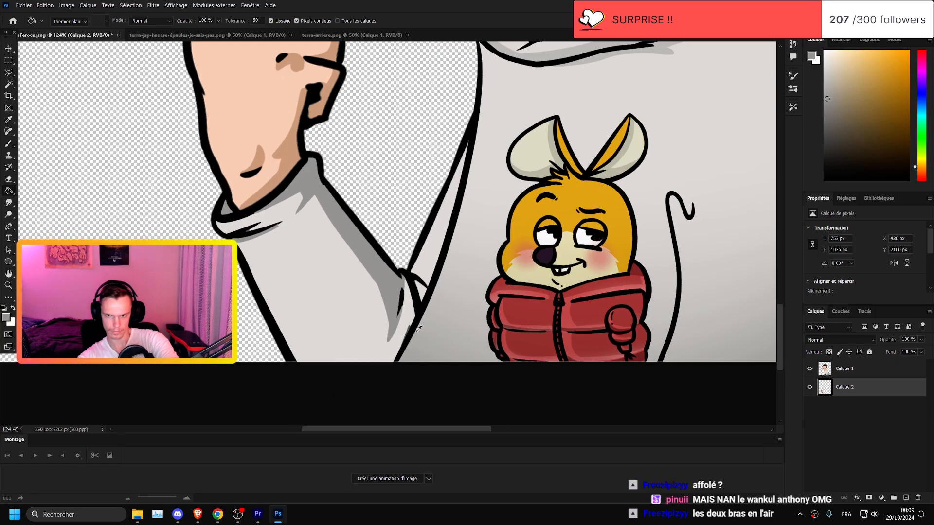
- Enlarge the thumbs-up arm on Calque 2 to about 835 × 1149 px and shift it slightly towards the body
scroll(409, 326, "down", 8)
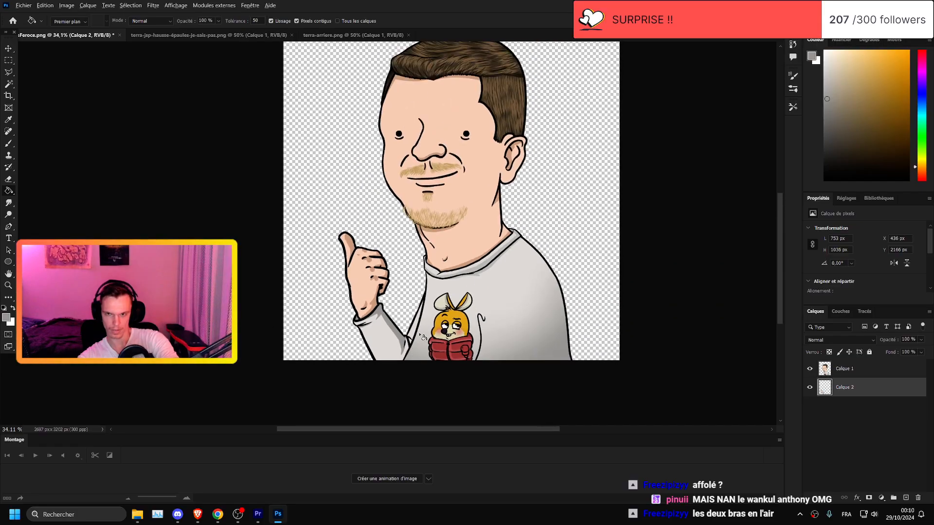
scroll(403, 300, "up", 4)
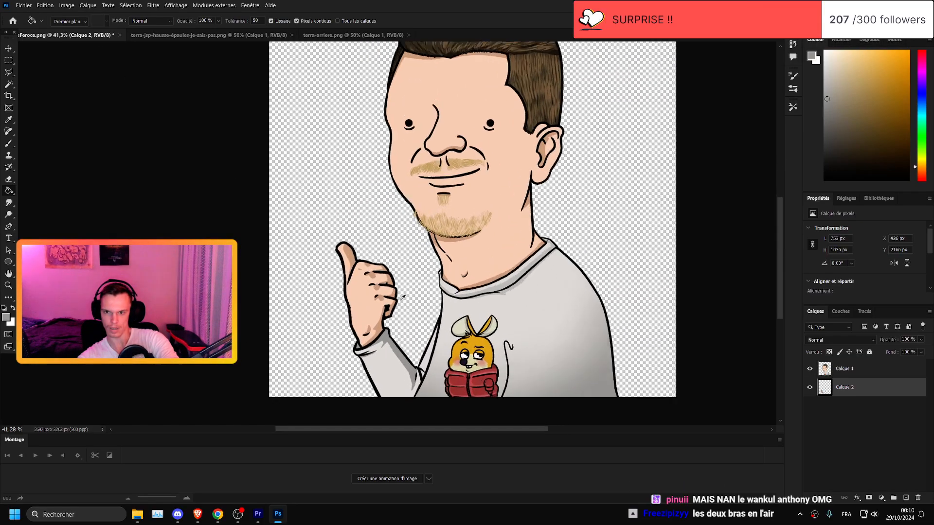
key("v")
left_click_drag(330, 232, 315, 217)
left_click_drag(426, 363, 432, 364)
left_click(8, 59)
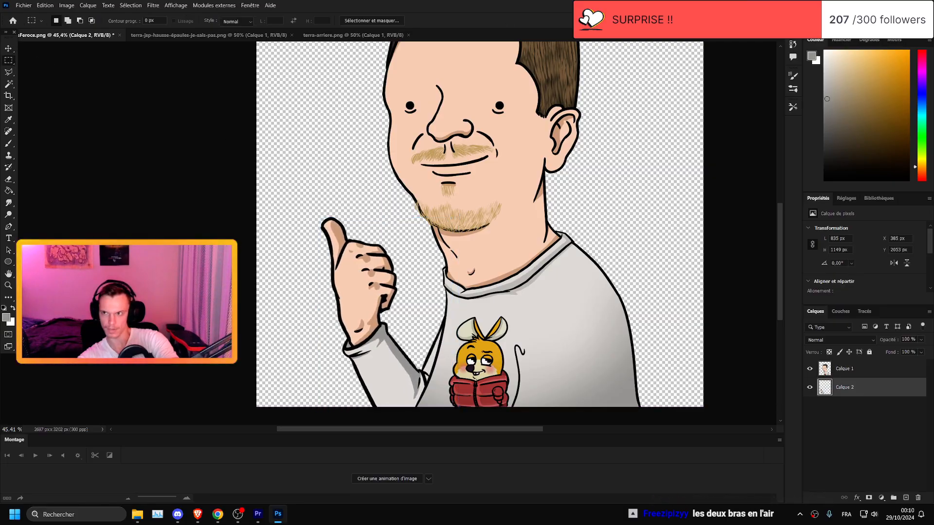
- Search the Terracid images in File Explorer for "sueur" and open terra-sueur-2.png in Photoshop
left_click(137, 514)
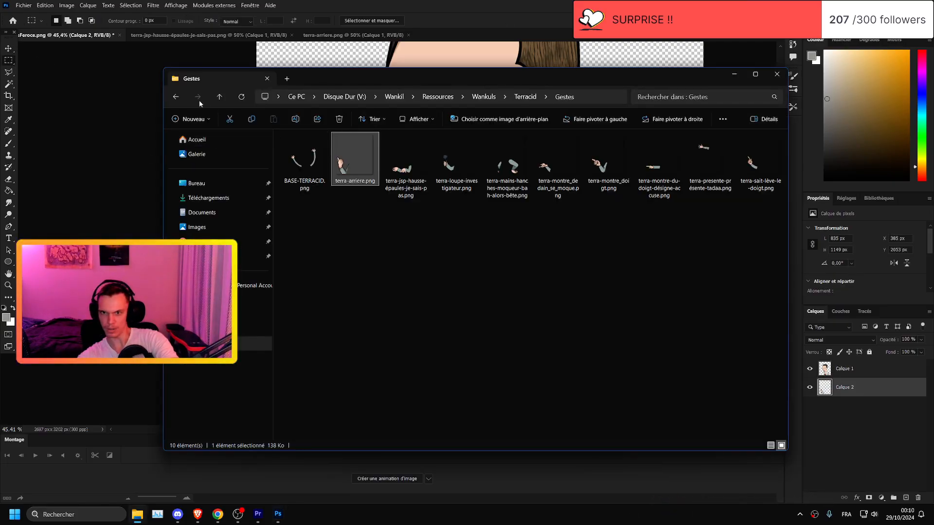
key("alt+Left")
left_click(741, 103)
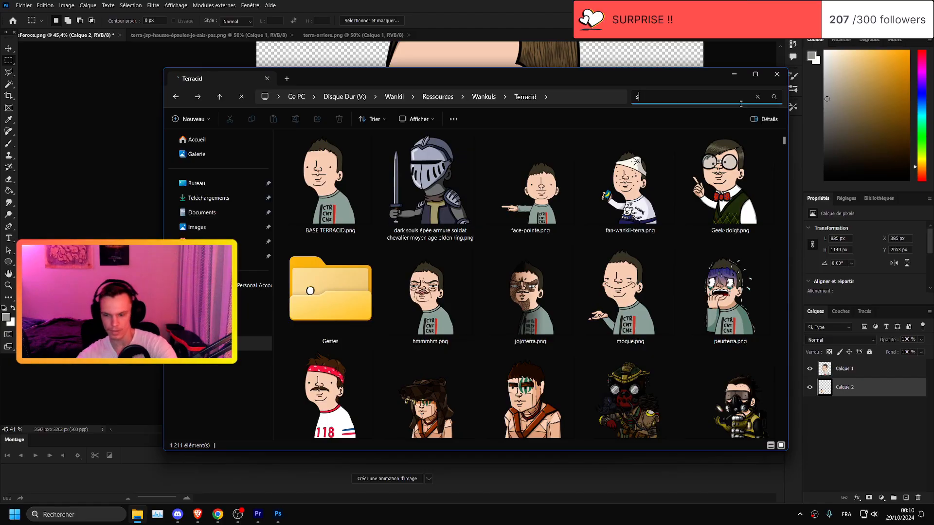
type("sueur")
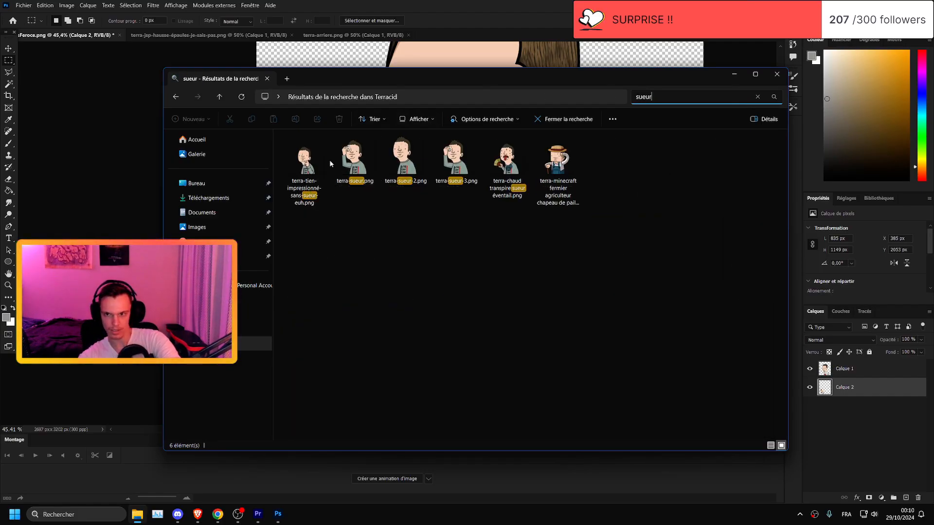
left_click_drag(404, 158, 443, 59)
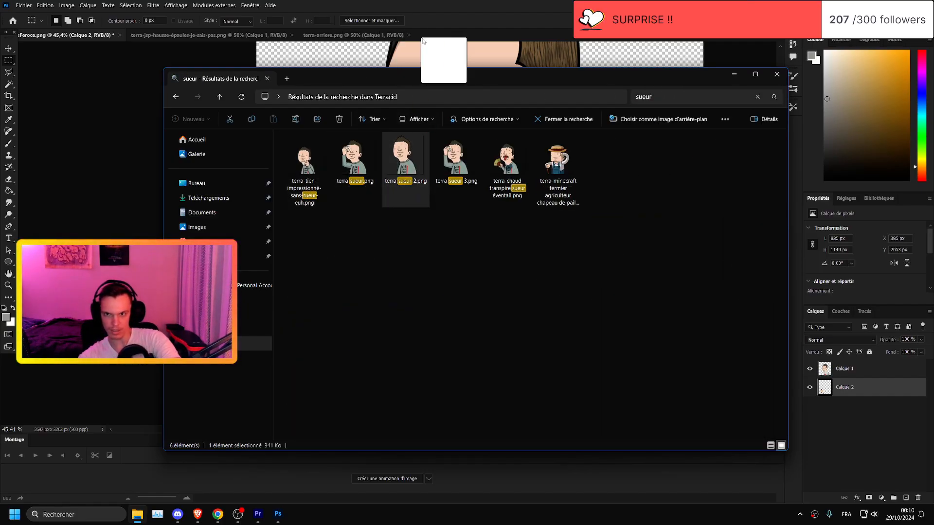
- Set the Magic Wand to tolerance 45 with contiguous pixels only, and clear the trial selection of the sweat drops
key("w")
scroll(268, 121, "up", 5)
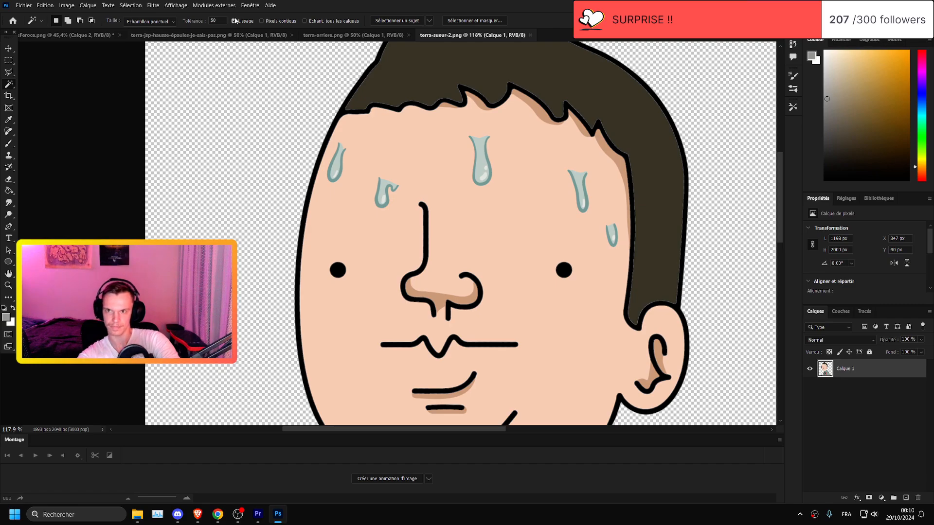
type("45")
left_click(382, 194)
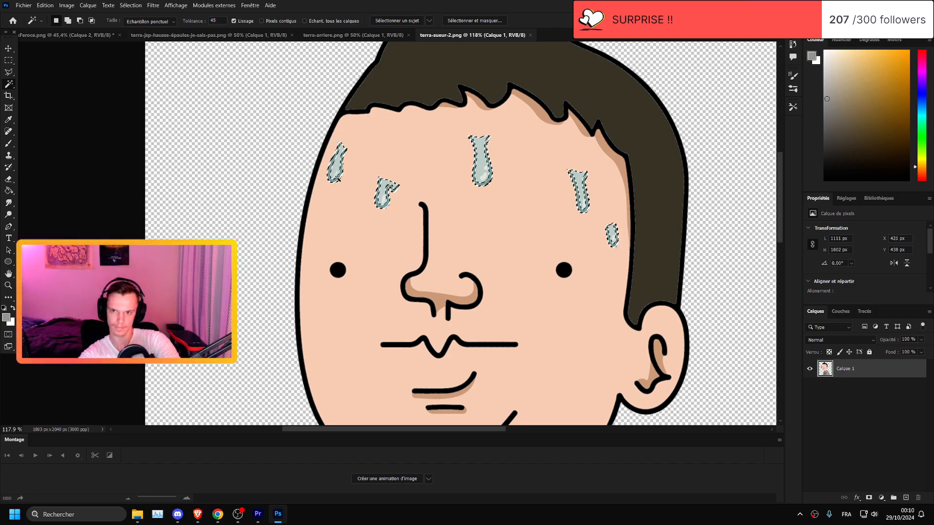
left_click(261, 21)
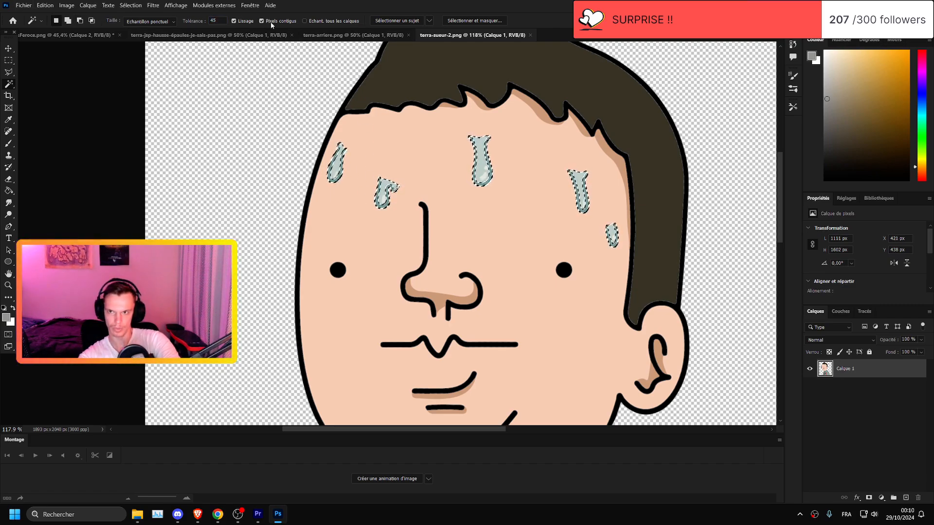
scroll(345, 180, "up", 2)
scroll(345, 180, "up", 2)
key("ctrl+d")
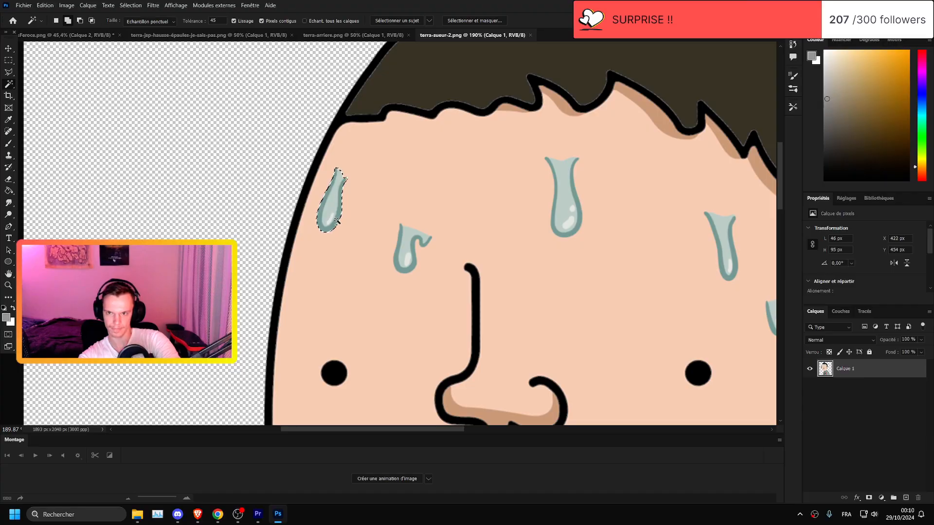
- Build one Magic Wand selection containing all five sweat drops on the forehead, including their outlines and highlights
left_click(401, 268, "shift")
left_click(564, 204, "shift")
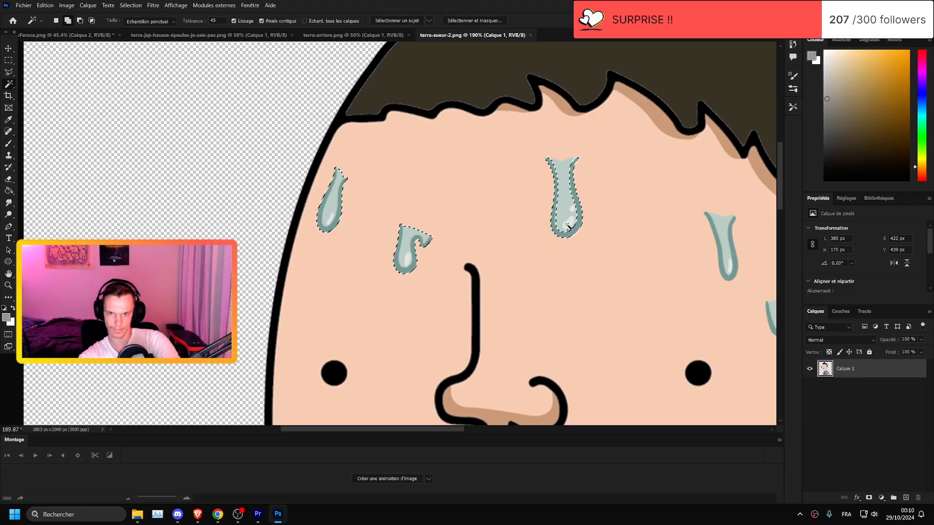
left_click(723, 273)
scroll(727, 272, "down", 2)
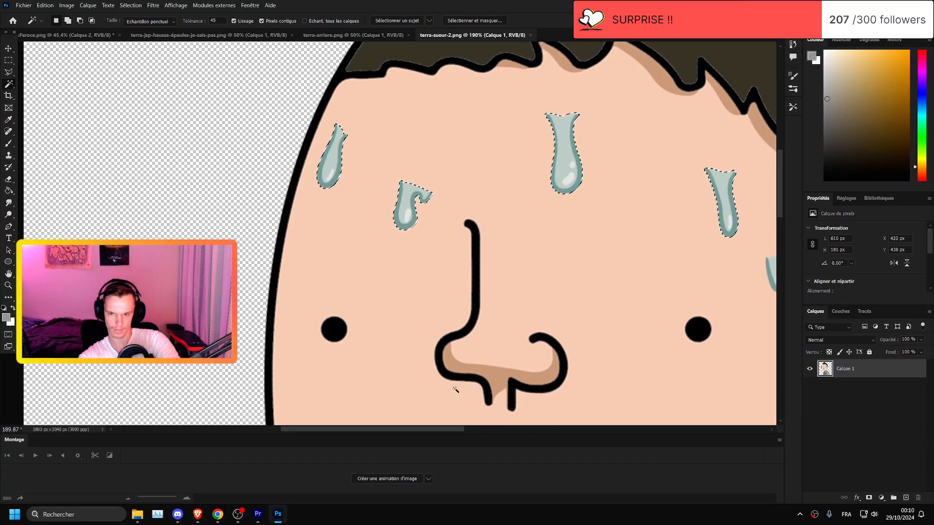
left_click_drag(434, 429, 514, 429)
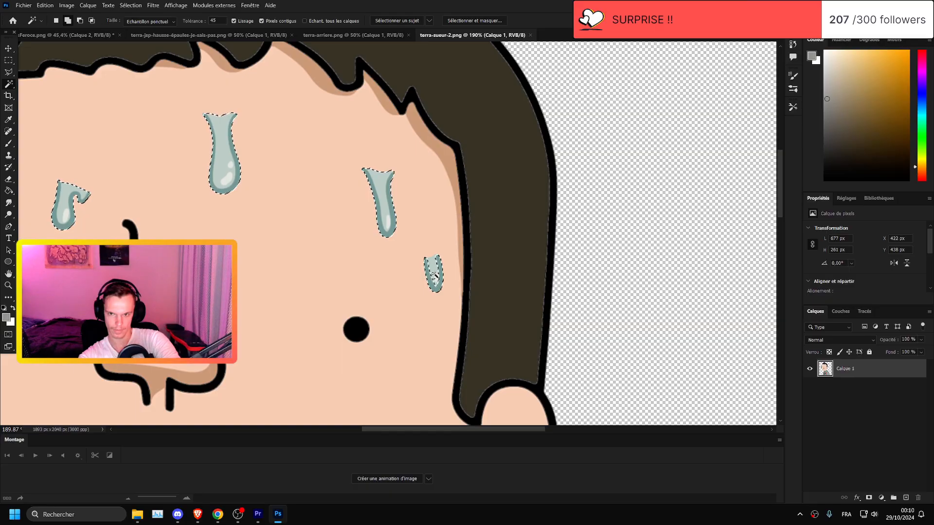
scroll(434, 275, "down", 3)
- Copy the selected sweat drops into the character portrait and bring their layer, Calque 3, in front of Calque 1
key("v")
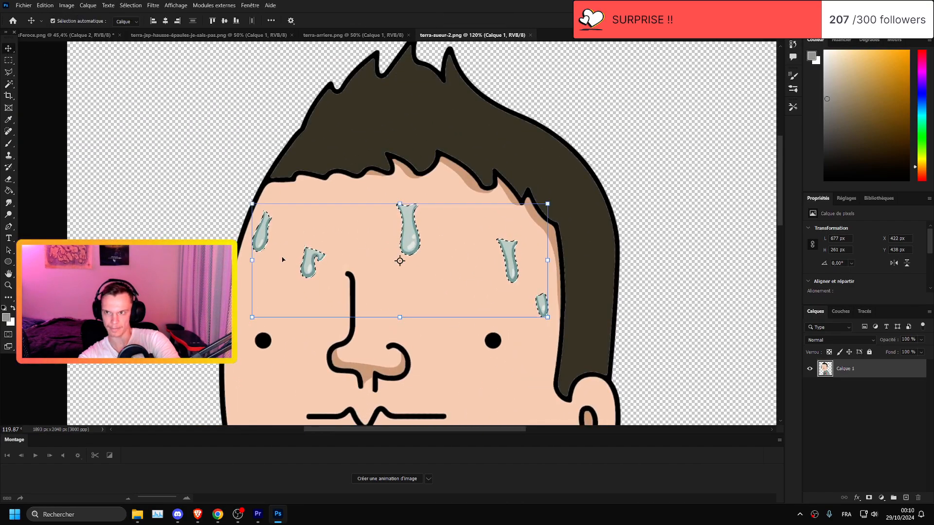
left_click_drag(283, 259, 443, 124)
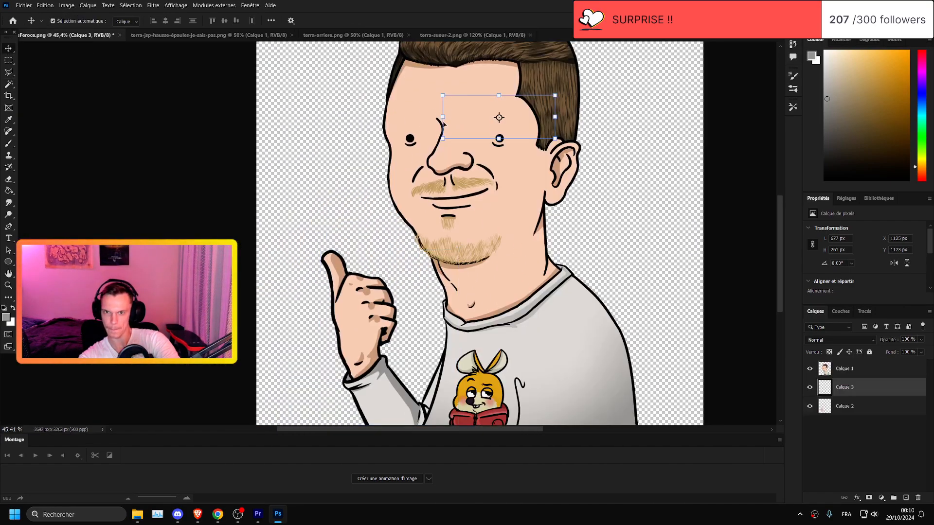
scroll(443, 124, "up", 3)
left_click_drag(859, 388, 853, 368)
- Position the sweat drops across the character's forehead and scale them up to about 116 %
left_click_drag(546, 189, 475, 174)
left_click_drag(567, 157, 592, 130)
left_click_drag(570, 194, 561, 186)
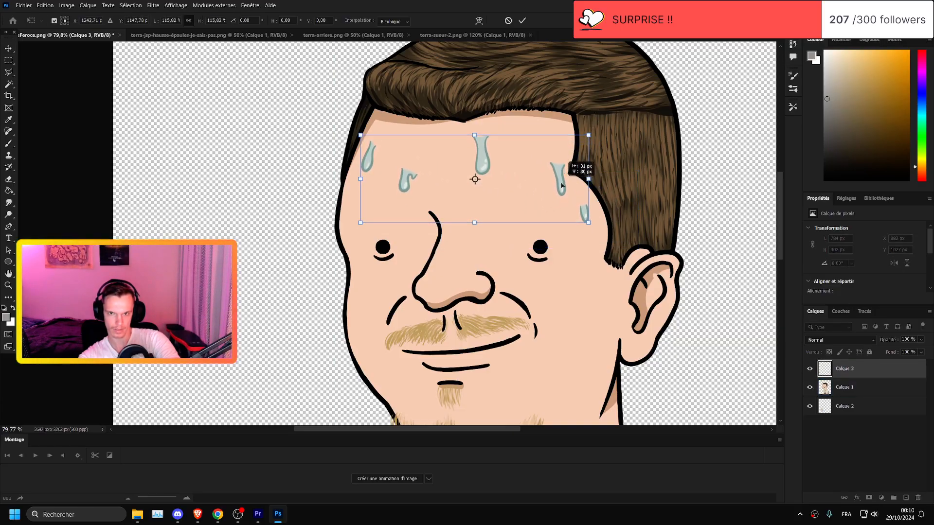
left_click(8, 60)
scroll(13, 64, "down", 7)
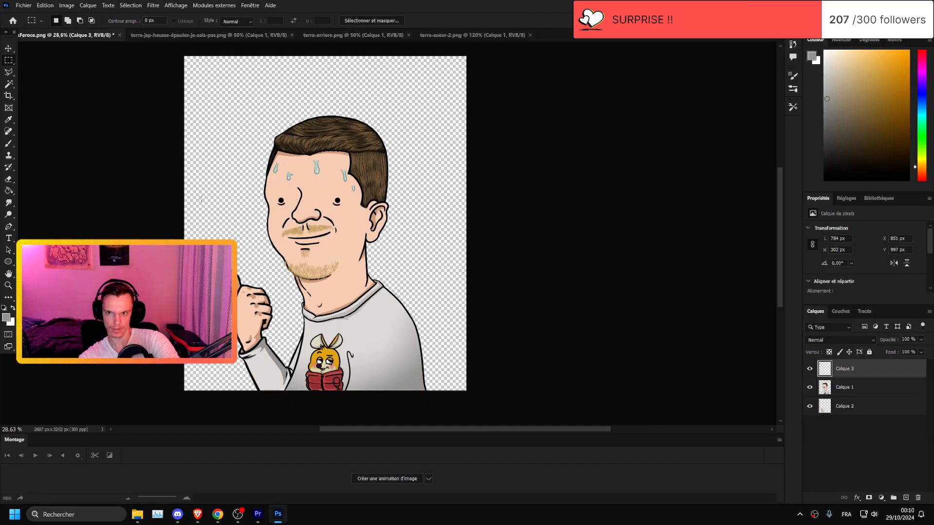
left_click(22, 5)
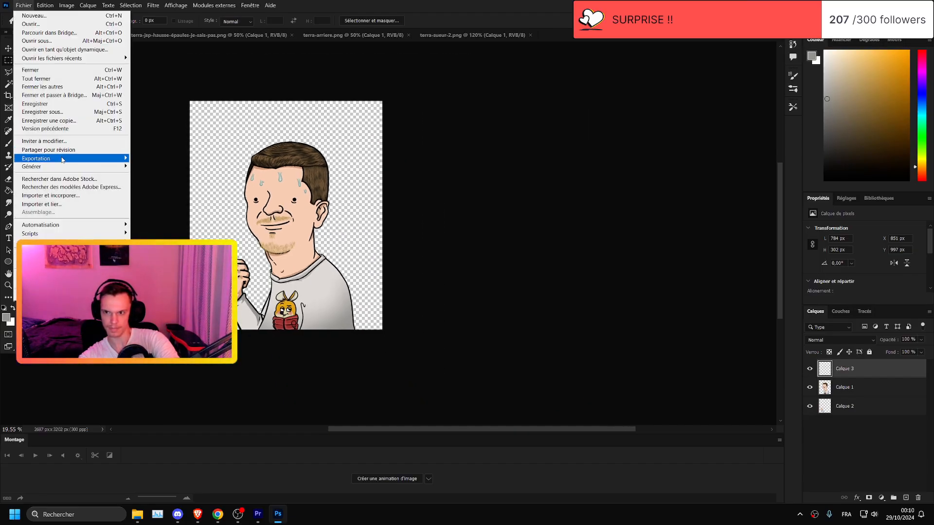
left_click(525, 3)
- Select the character's black mouth line on Calque 1 with the Magic Wand for transforming
scroll(260, 315, "up", 10)
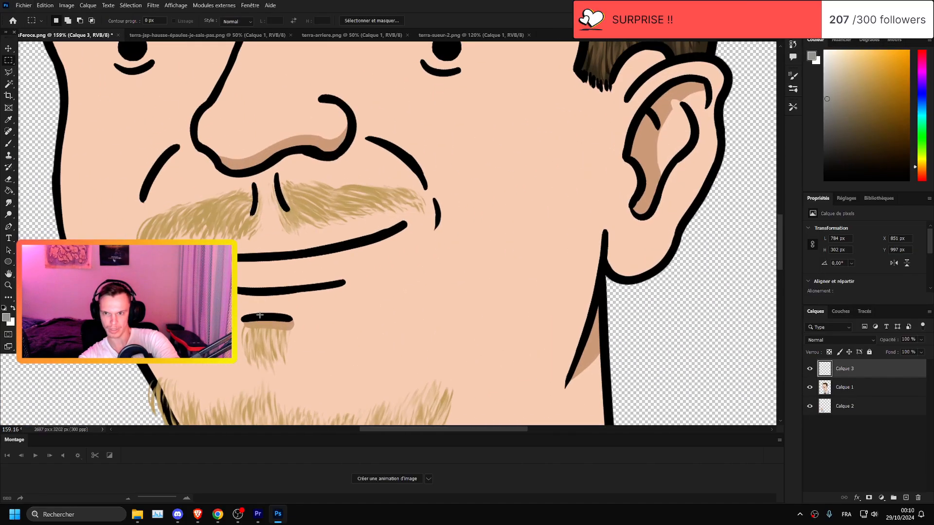
left_click(12, 85)
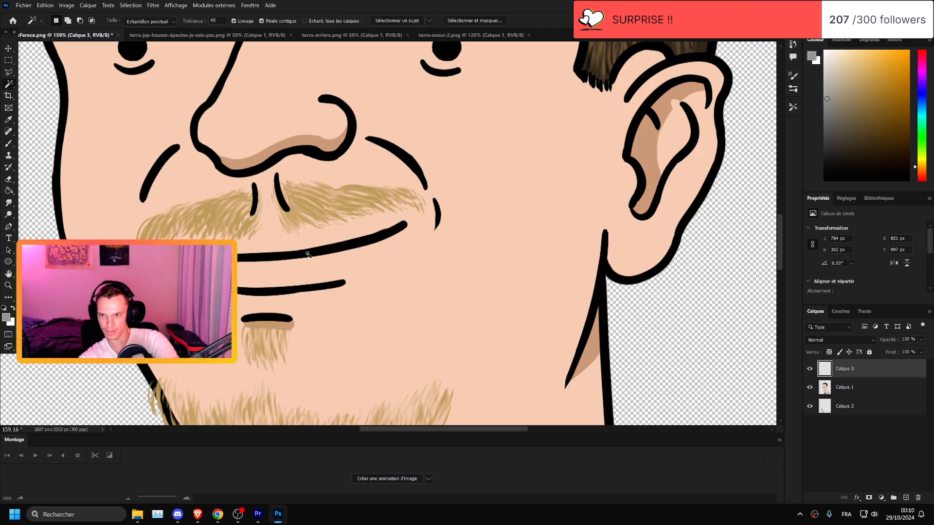
scroll(304, 266, "up", 3)
left_click(832, 387)
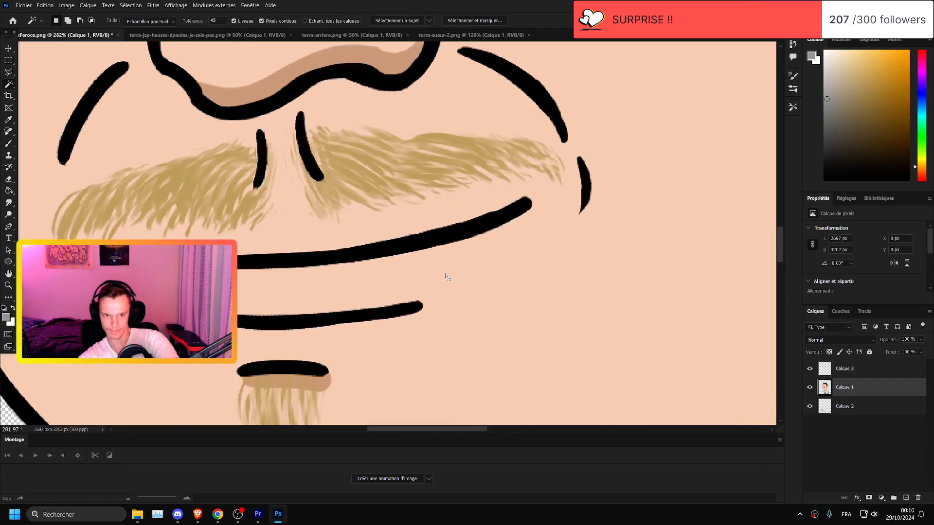
left_click(9, 48)
scroll(520, 202, "down", 2)
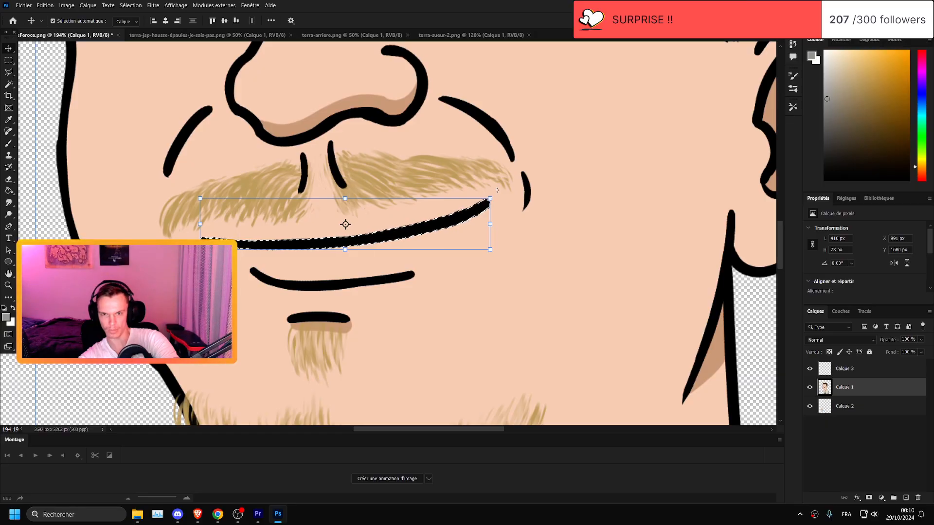
- Flip the mouth line to -100 % in width and height, and shift it about 33 px lower
left_click_drag(496, 189, 59, 287)
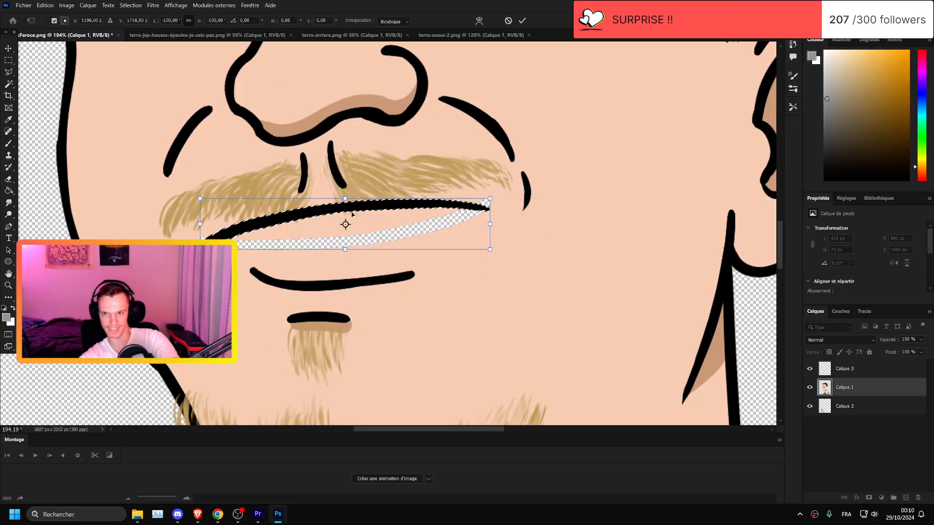
left_click_drag(352, 214, 355, 231)
left_click(11, 74)
left_click(161, 163)
scroll(161, 164, "up", 4)
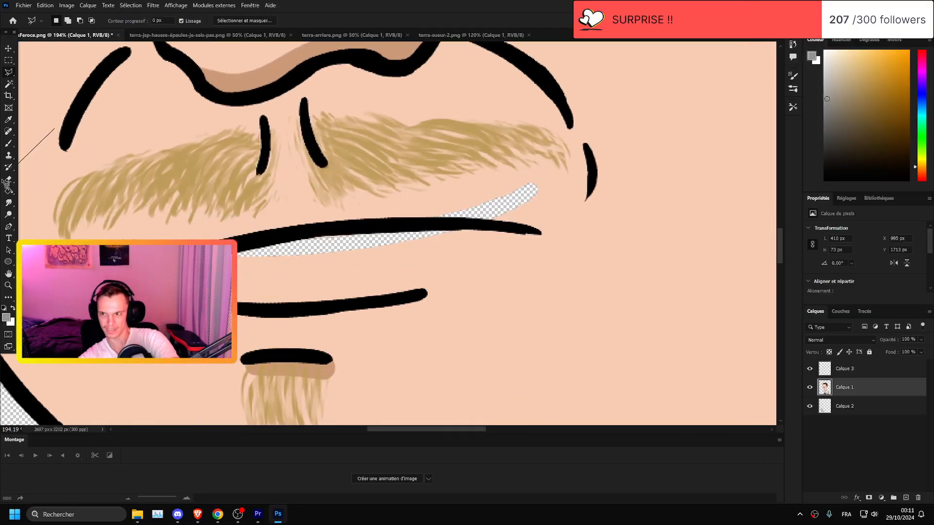
- Clear the selection and fill the transparent gaps around the mouth with the sampled skin colour using the Paint Bucket
left_click(9, 191)
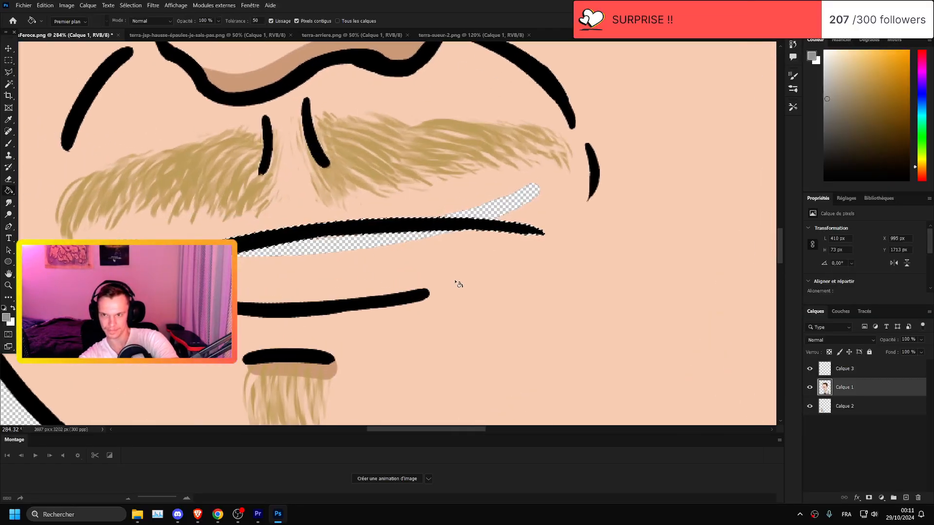
key("ctrl+d")
key("m")
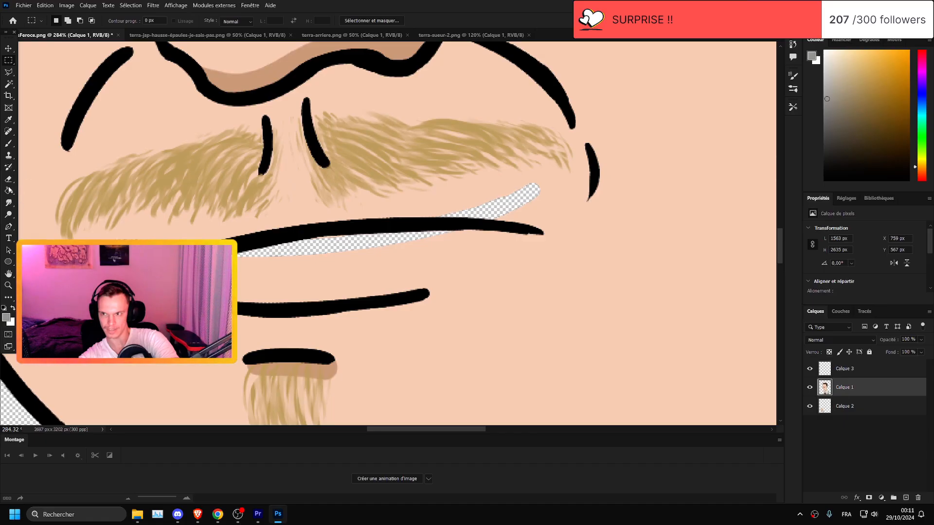
key("g")
left_click(73, 243, "alt")
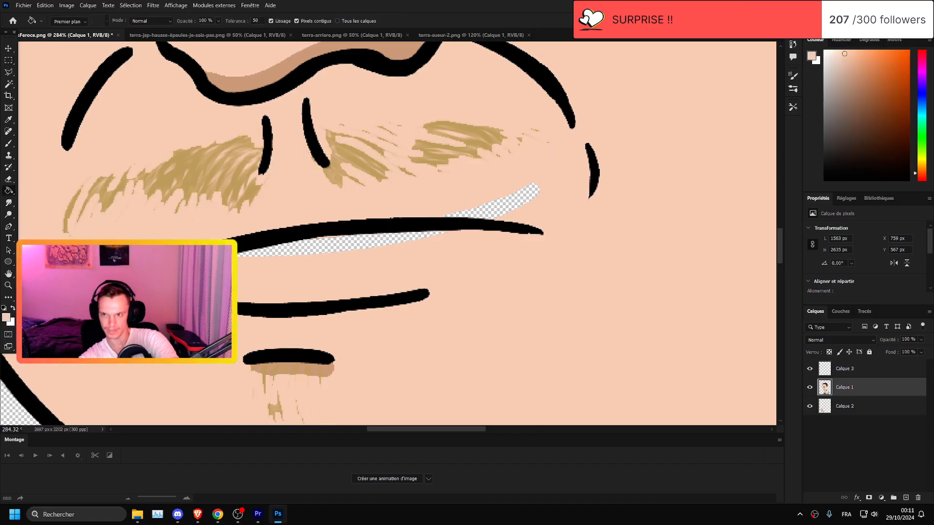
left_click(361, 242)
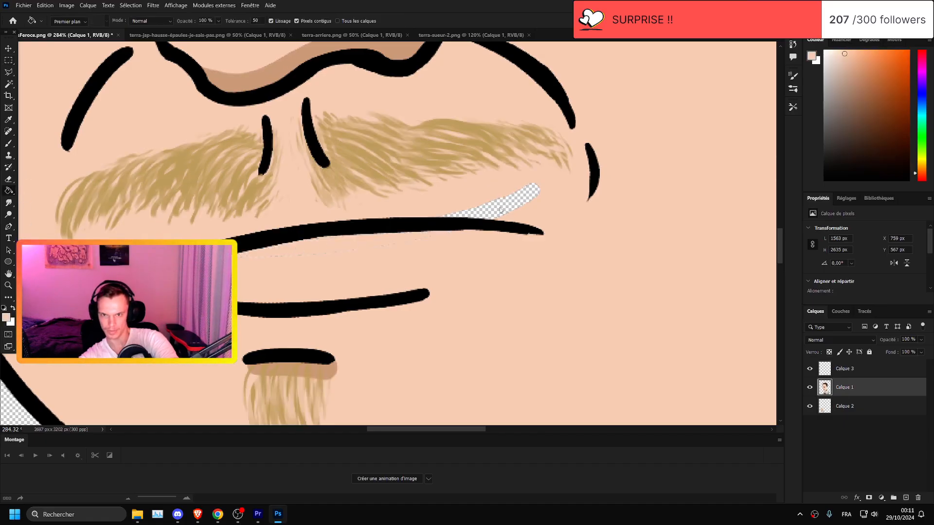
- Paint over the leftover outline around the mouth in the skin colour, using a 17 px brush at 100 % hardness
left_click(9, 143)
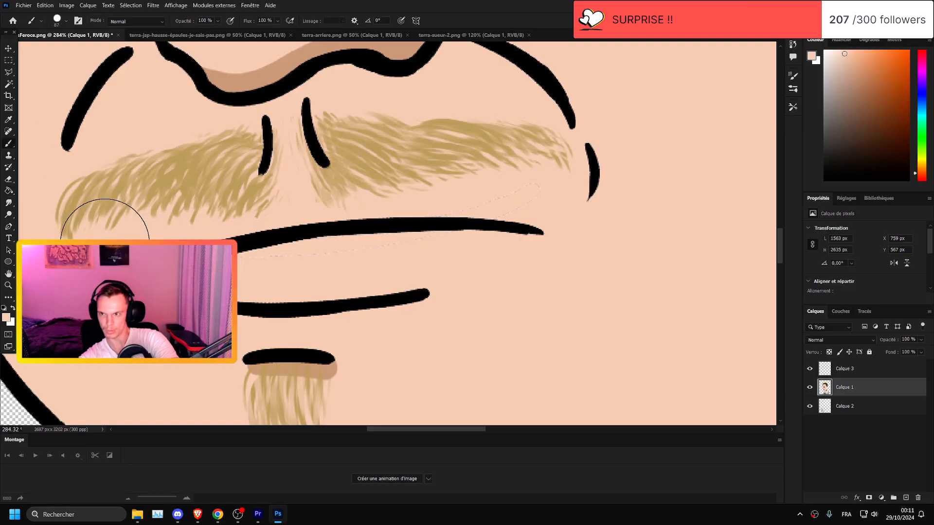
left_click(41, 21)
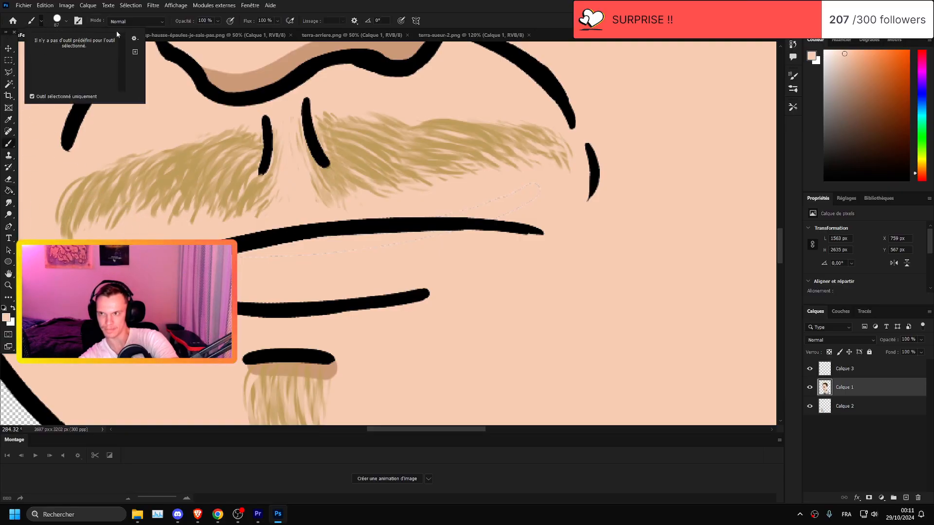
left_click(66, 21)
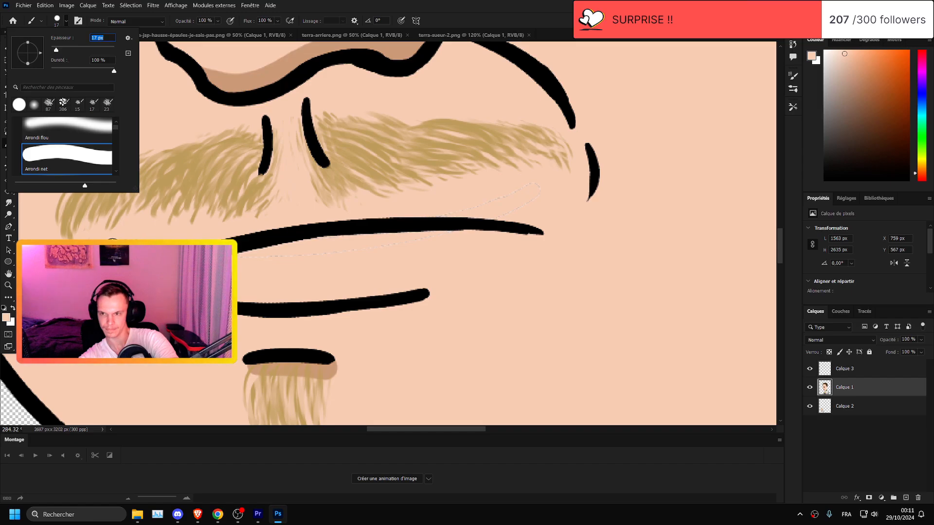
left_click(113, 250)
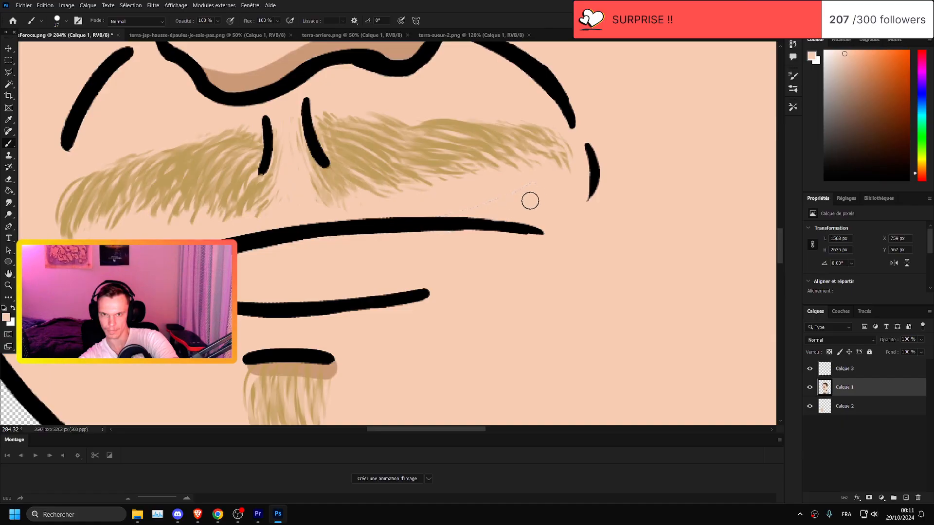
scroll(441, 208, "down", 10)
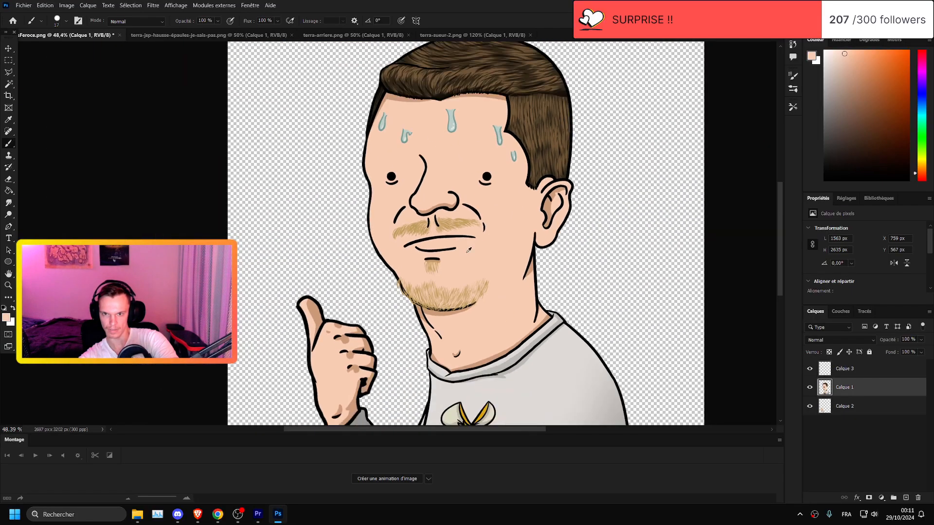
scroll(465, 253, "up", 4)
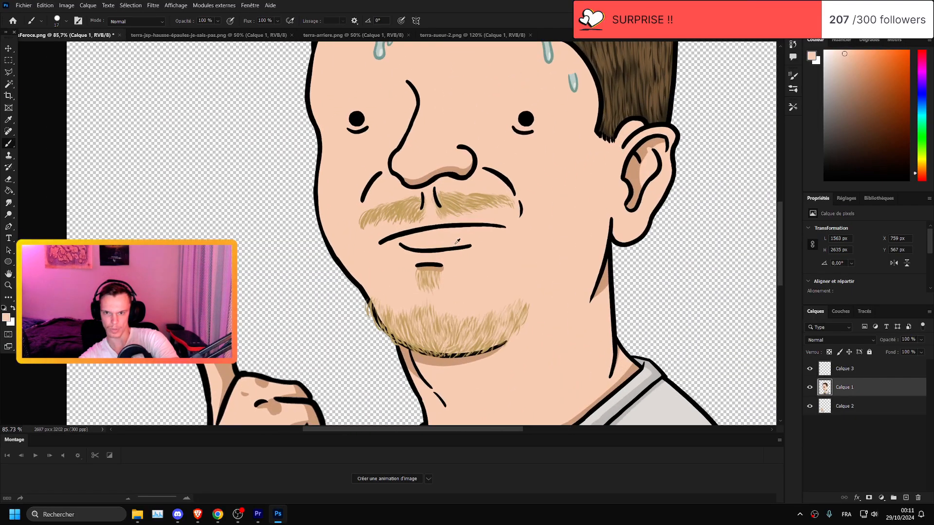
scroll(462, 251, "down", 4)
scroll(460, 247, "up", 3)
scroll(453, 241, "down", 2)
scroll(454, 240, "down", 3)
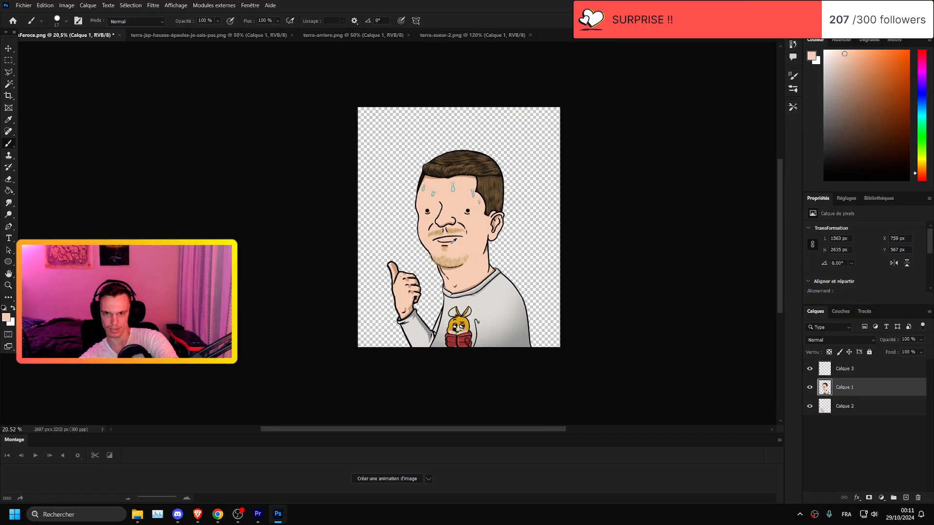
- Export the character as a transparent PNG-24 for the web, named SourisFeroce-arr-sueur.png, in the Téléchargements folder
left_click(29, 4)
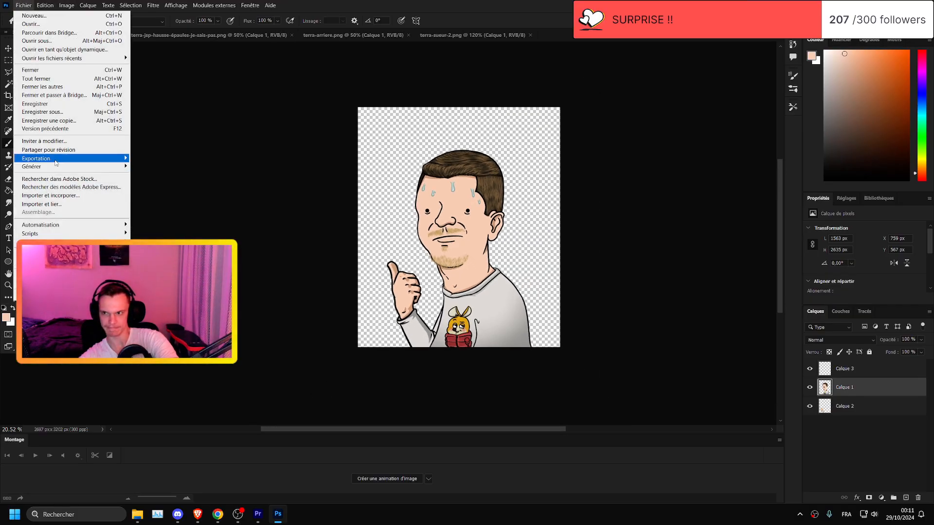
mouse_move(57, 162)
left_click(177, 193)
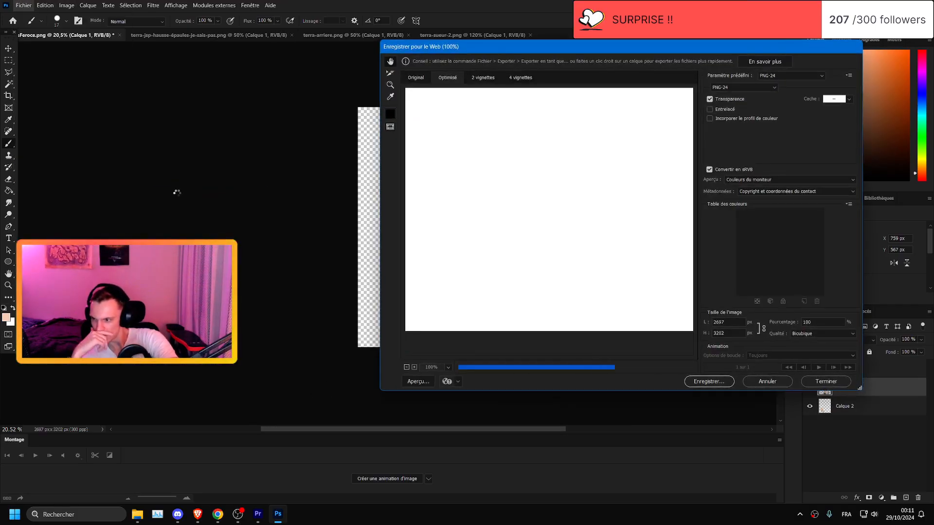
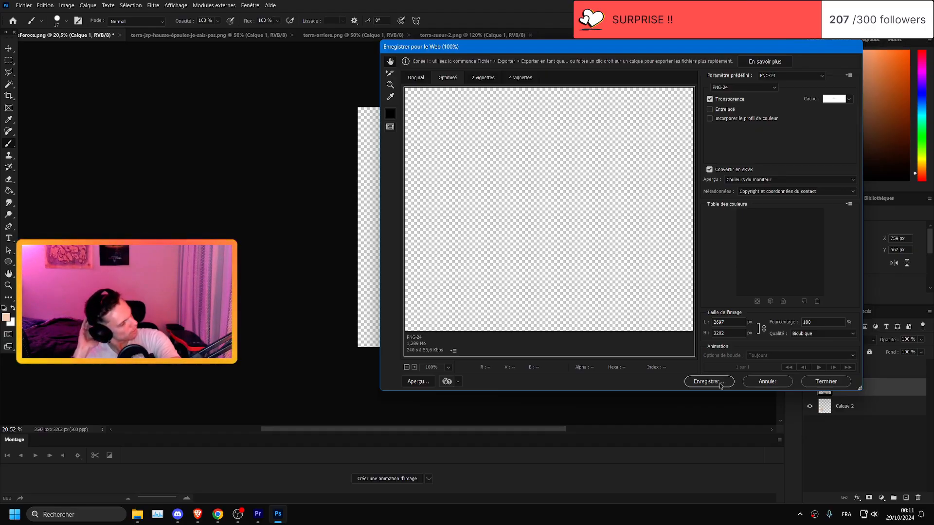
scroll(614, 282, "down", 10)
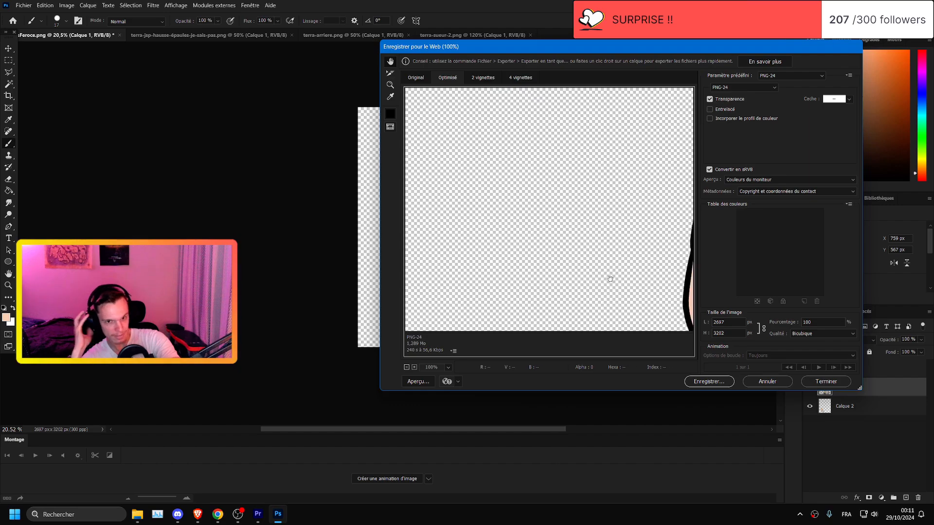
left_click(723, 382)
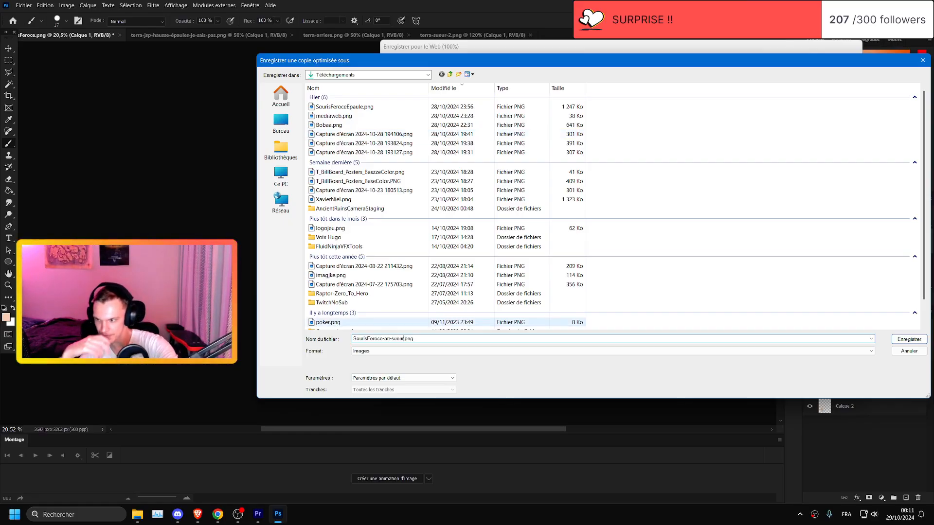
key("Return")
left_click(497, 212)
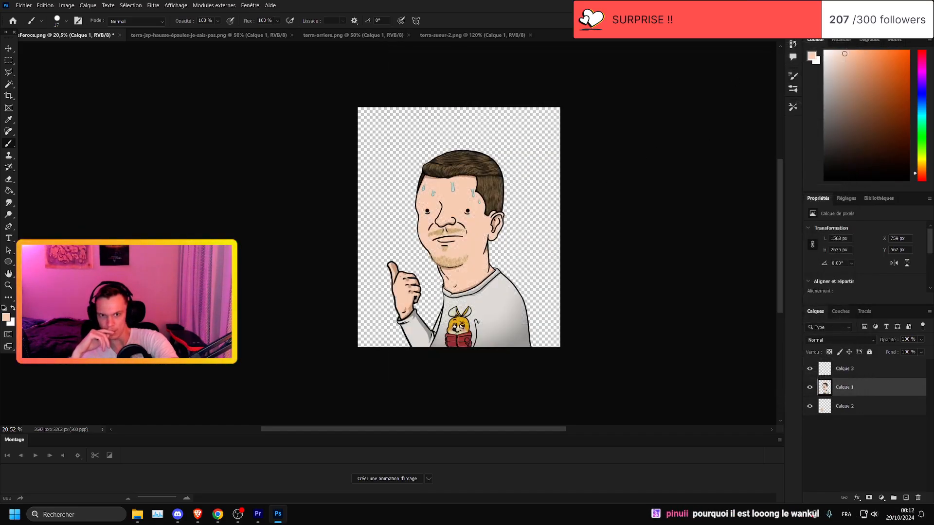
- Switch to Premiere Pro and place SourisFeroce-arr-sueur.png from the Téléchargements folder on track V2 at 00:07:28:23
left_click(277, 514)
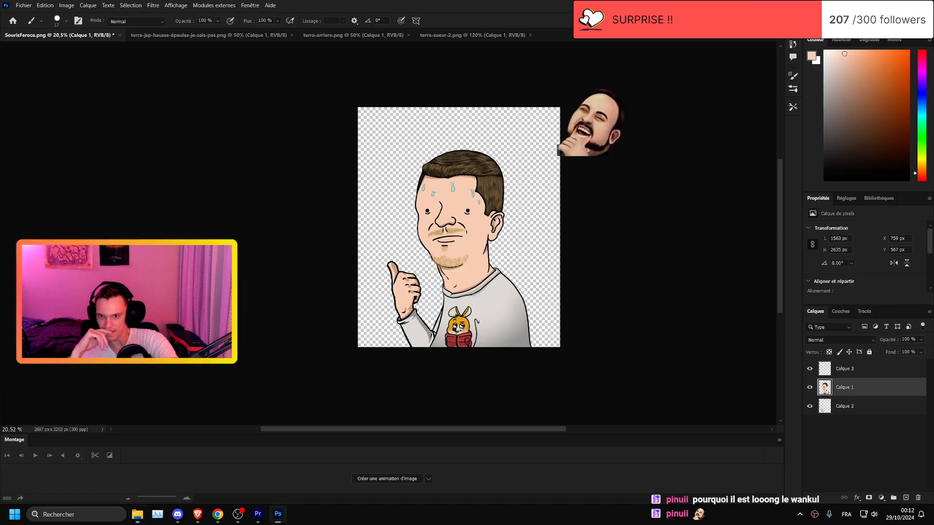
left_click(204, 197)
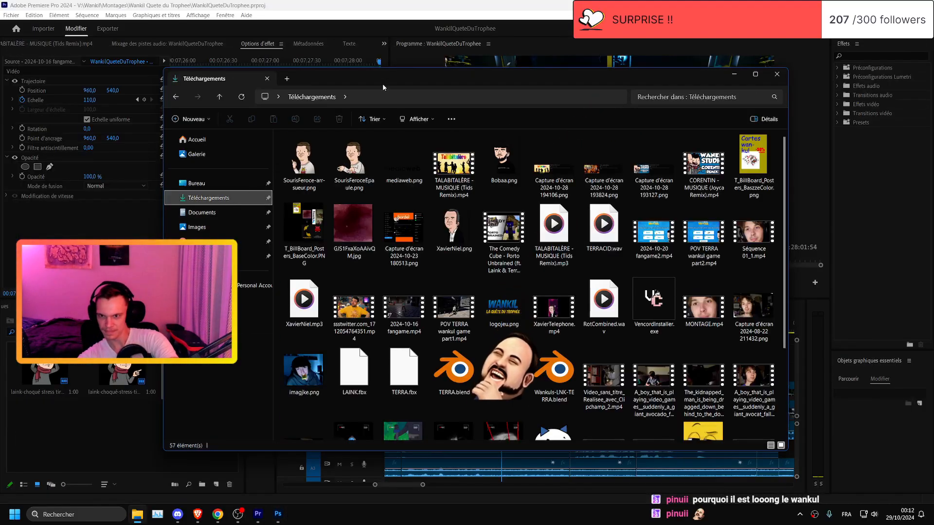
left_click_drag(382, 83, 204, 52)
left_click_drag(120, 132, 569, 392)
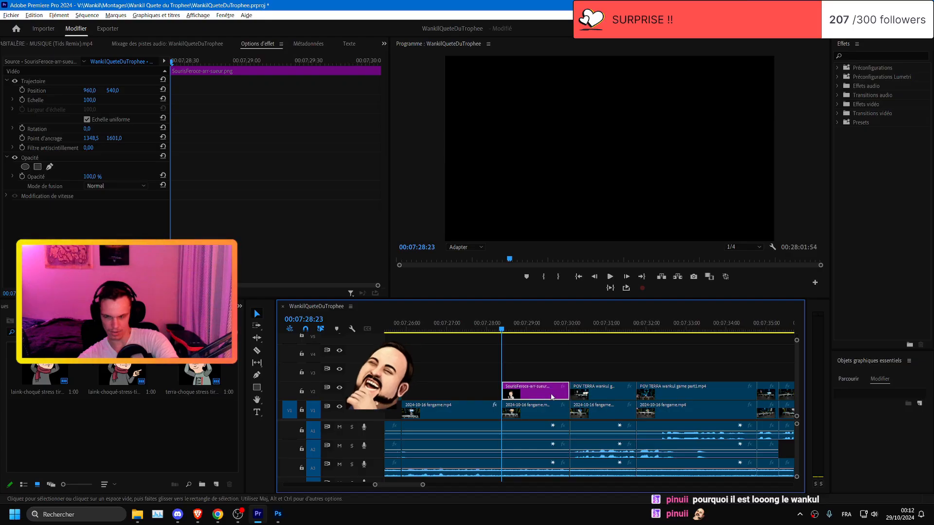
- Open Séquence imbriquée 14, copy the Trajectoire effect of its SourisFeroceEpaule.png clip, and return to the WankilQueteDuTrophee sequence
scroll(551, 397, "down", 3)
scroll(550, 397, "down", 5)
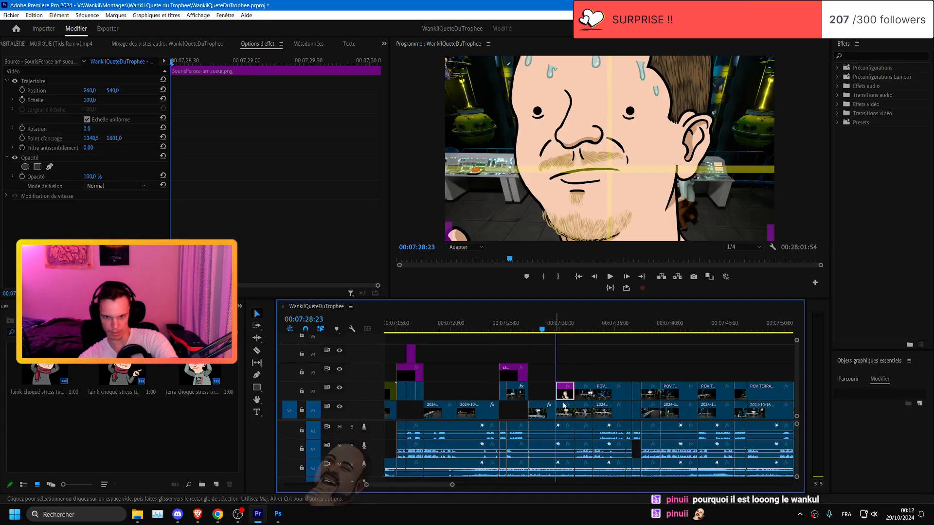
scroll(566, 407, "up", 4)
left_click(579, 394)
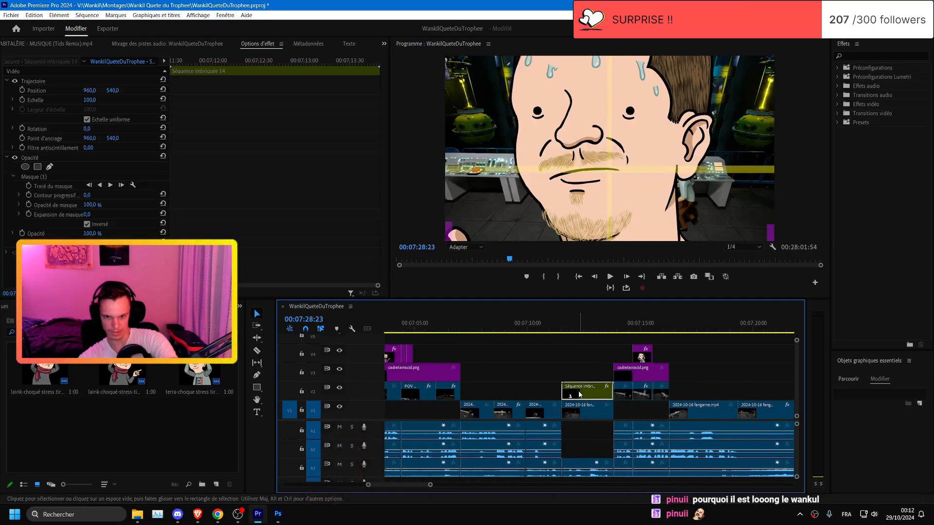
double_click(579, 394)
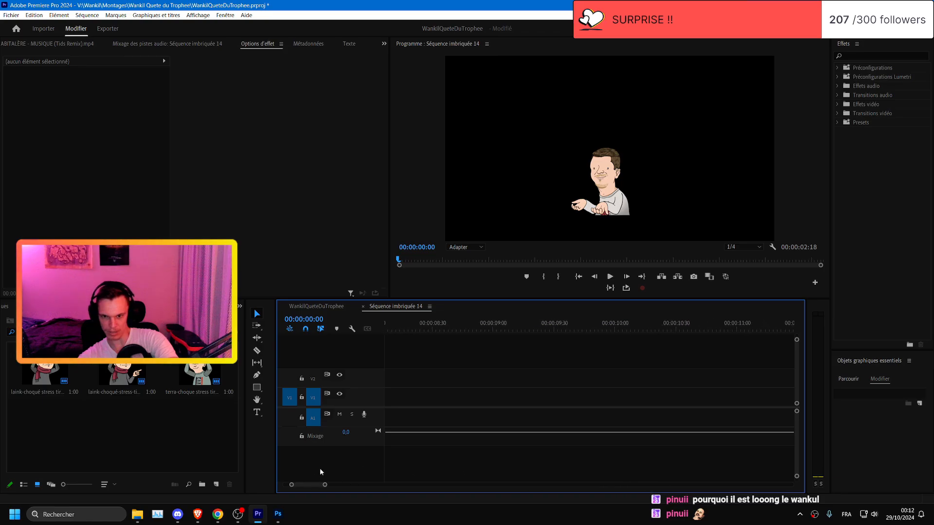
left_click_drag(314, 484, 241, 474)
left_click(425, 381)
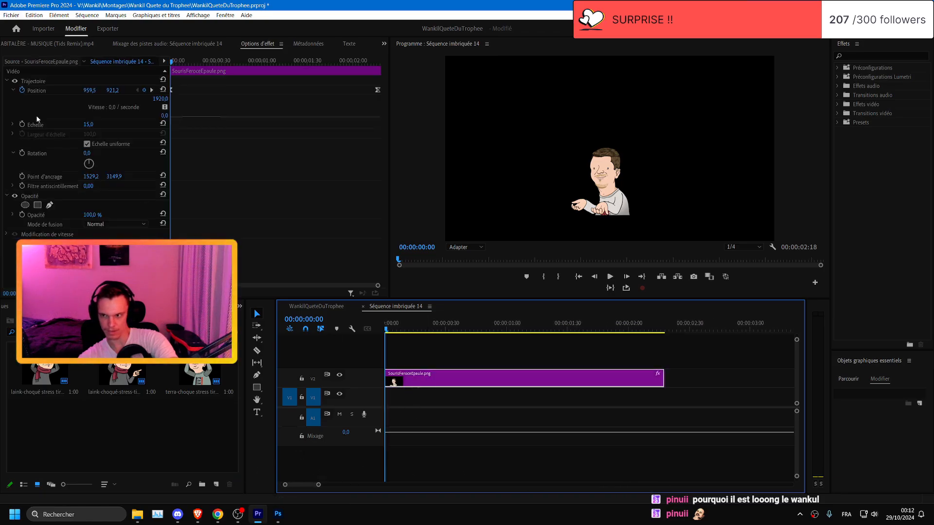
left_click(56, 80)
left_click(315, 306)
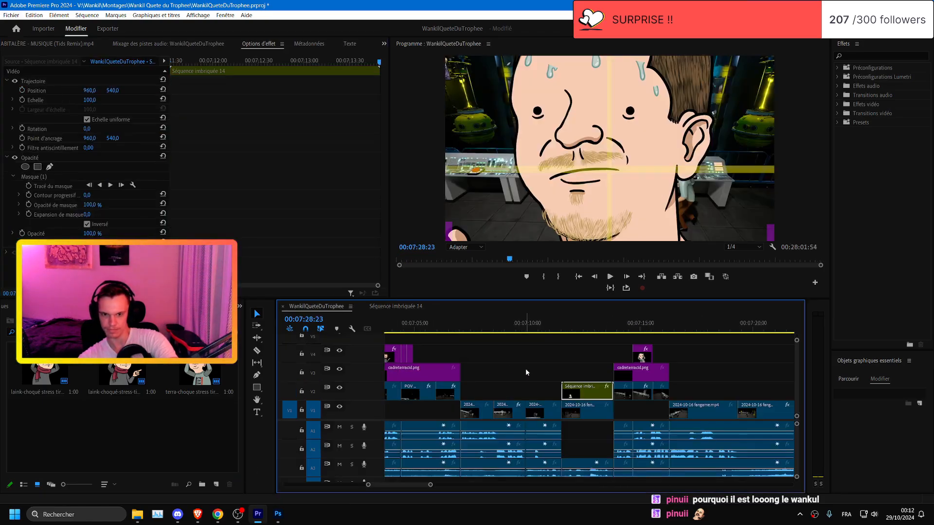
- Paste the copied Trajectoire settings onto the SourisFeroce-arr-sueur.png clip
scroll(684, 326, "up", 5)
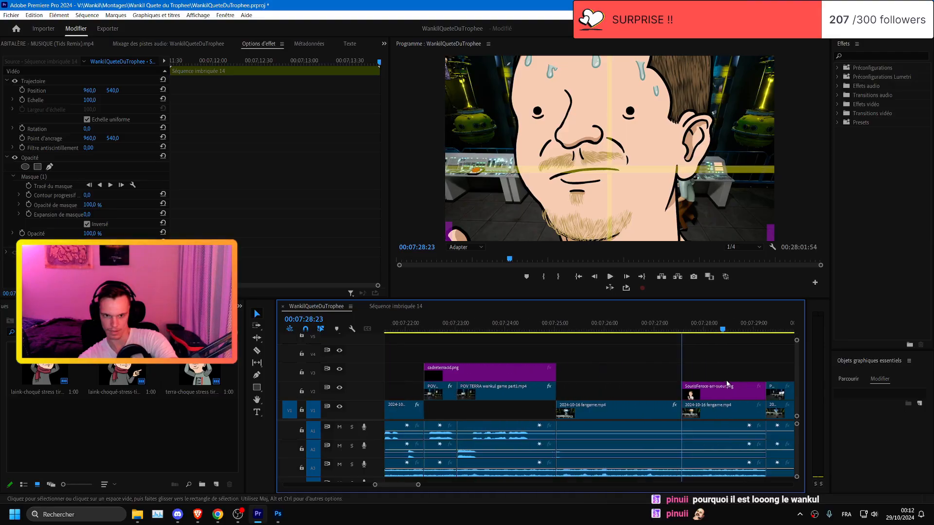
left_click(660, 393)
scroll(660, 394, "right", 1)
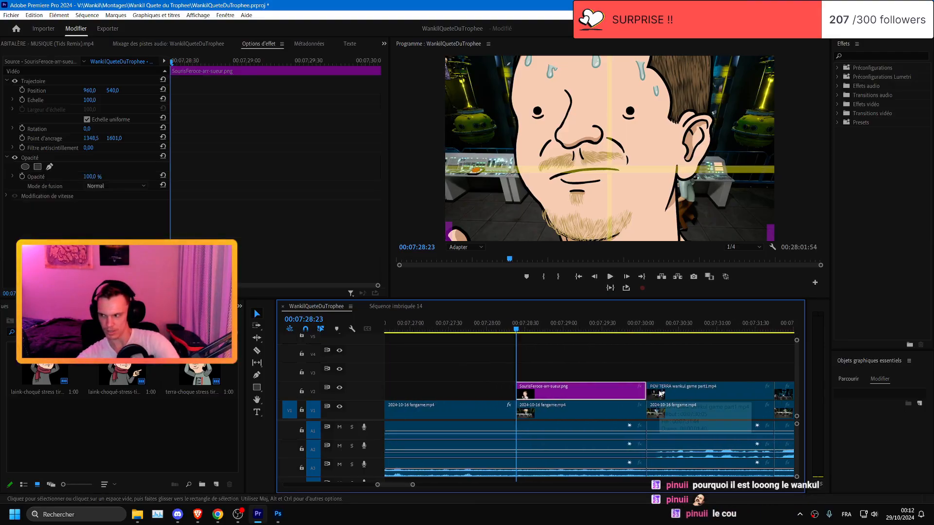
key("ctrl+v")
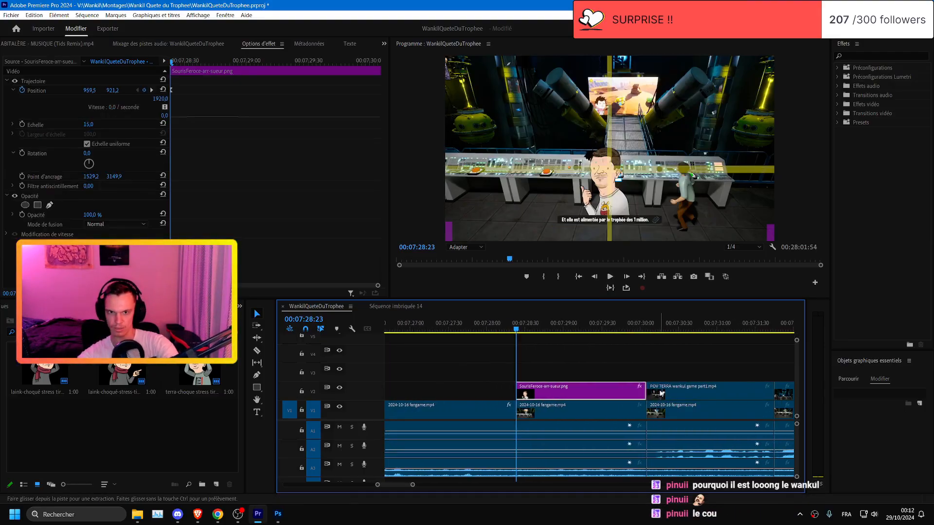
scroll(627, 402, "up", 3)
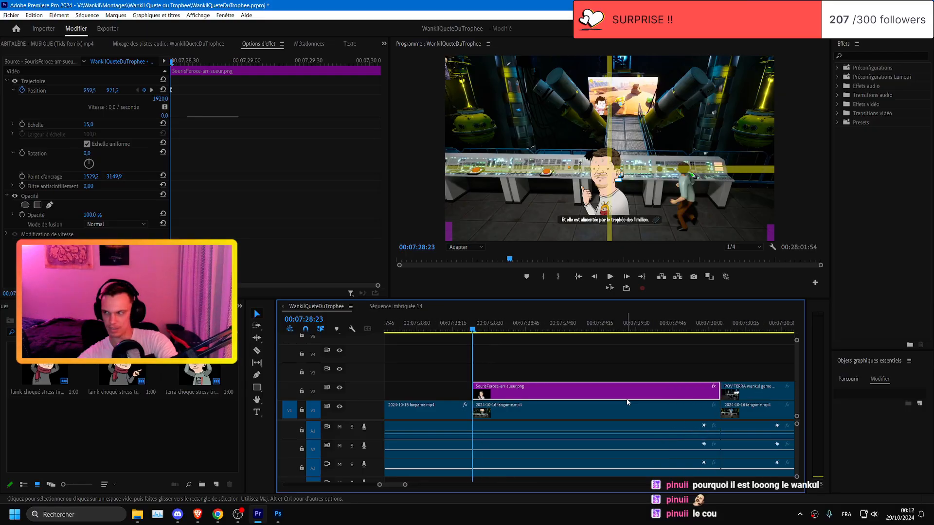
scroll(627, 401, "down", 1)
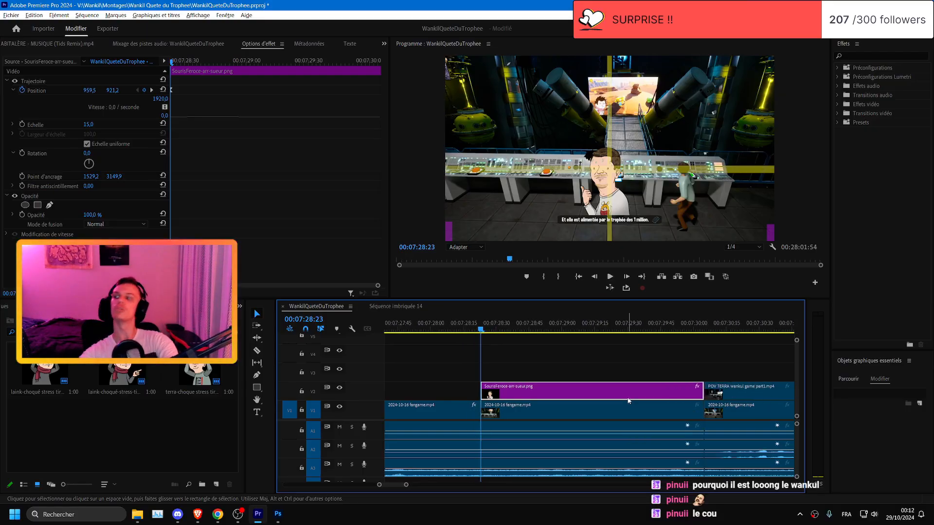
scroll(557, 398, "up", 2)
scroll(547, 398, "down", 1)
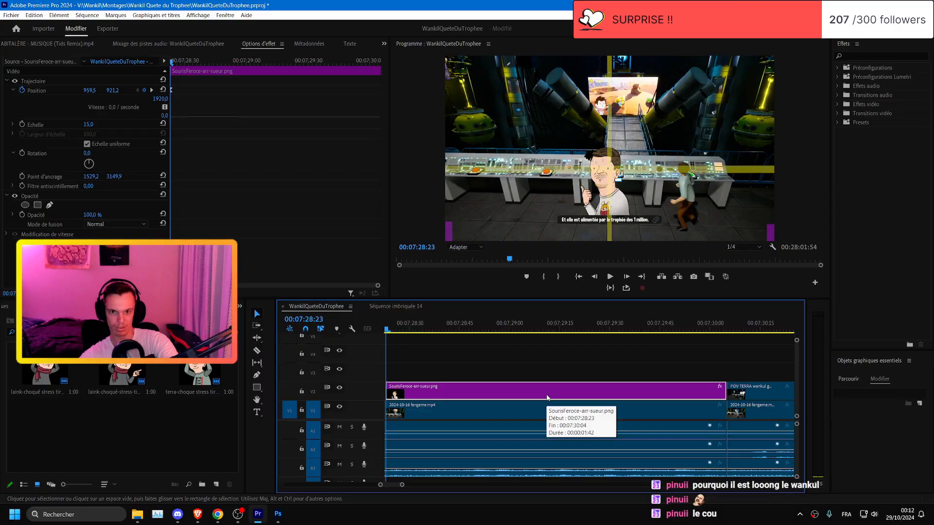
- Play back the SourisFeroce-arr-sueur.png clip to check its pasted motion
left_click(455, 370)
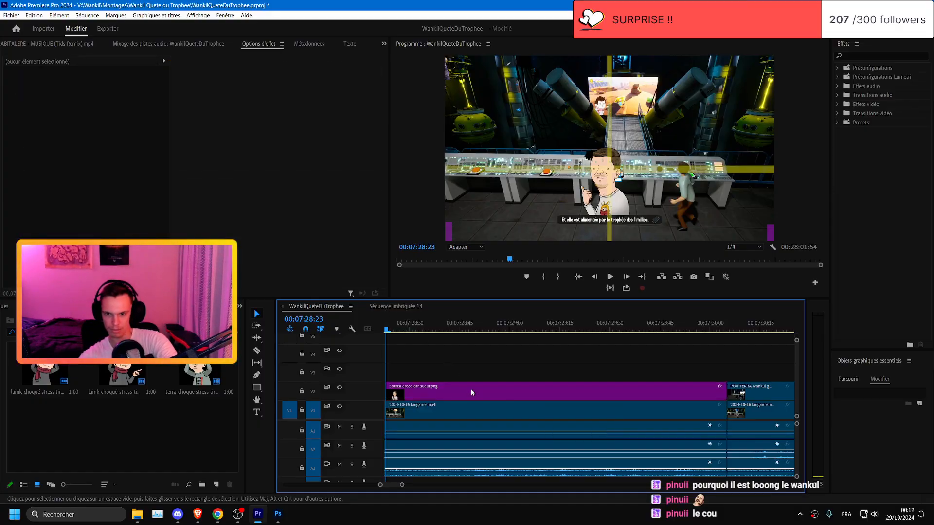
left_click(471, 389)
scroll(477, 393, "up", 1)
key("space")
scroll(491, 395, "down", 2)
scroll(492, 396, "up", 2)
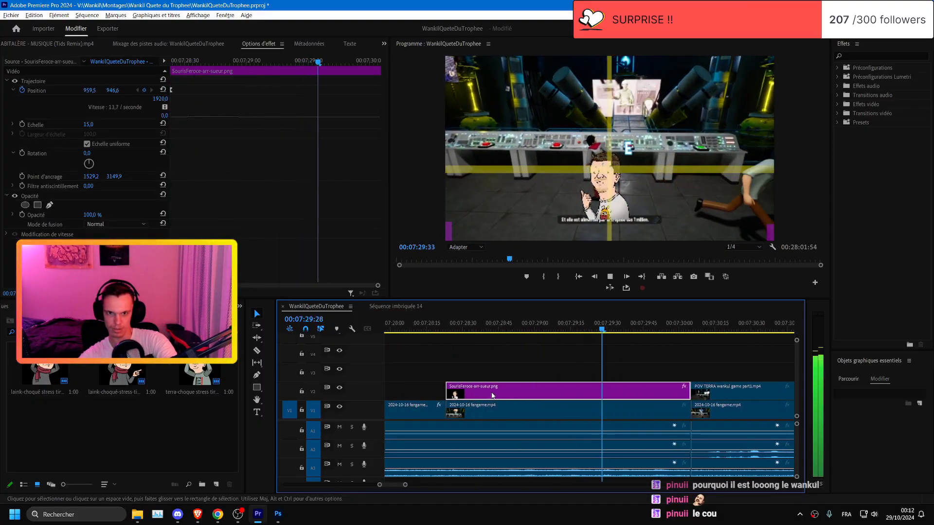
- Return to the start of the SourisFeroce-arr-sueur.png clip and remove its Position keyframes
left_click(446, 330)
scroll(455, 346, "down", 3)
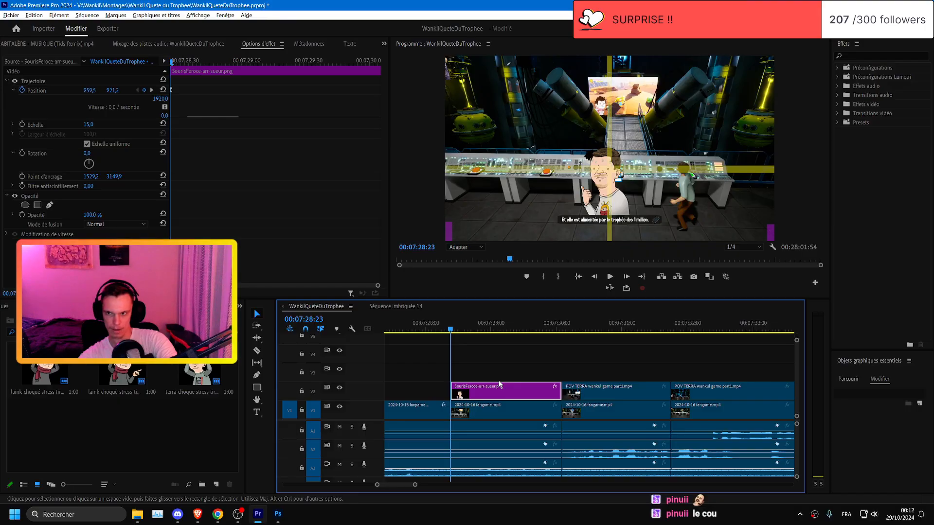
left_click(22, 91)
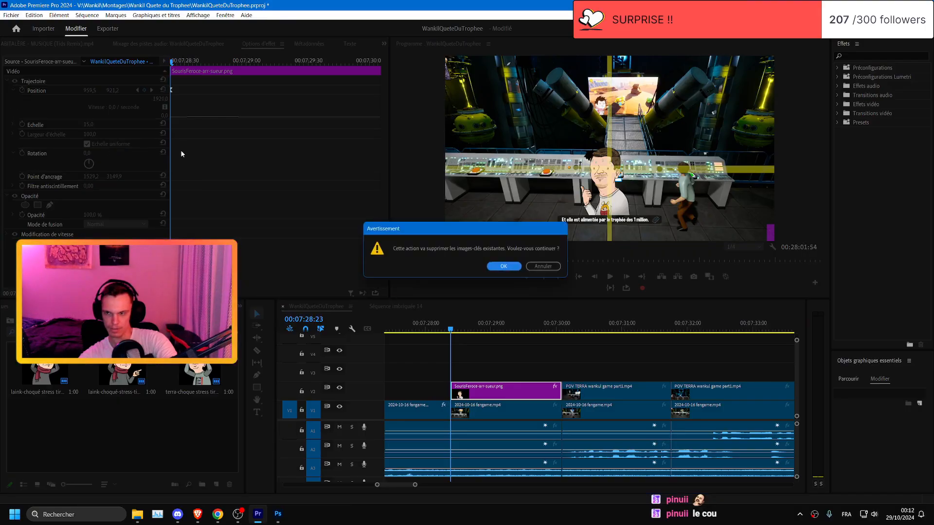
left_click(503, 264)
- Open Séquence imbriquée 13, copy the Trajectoire effect of its SourisFeroce.png clip, and return to the WankilQueteDuTrophee sequence
scroll(497, 423, "down", 1)
scroll(497, 422, "down", 4)
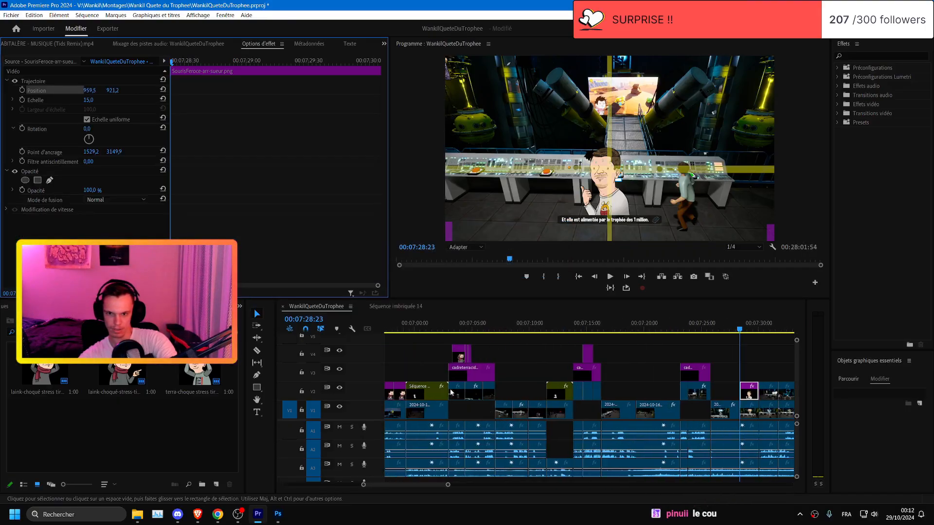
double_click(481, 394)
double_click(485, 399)
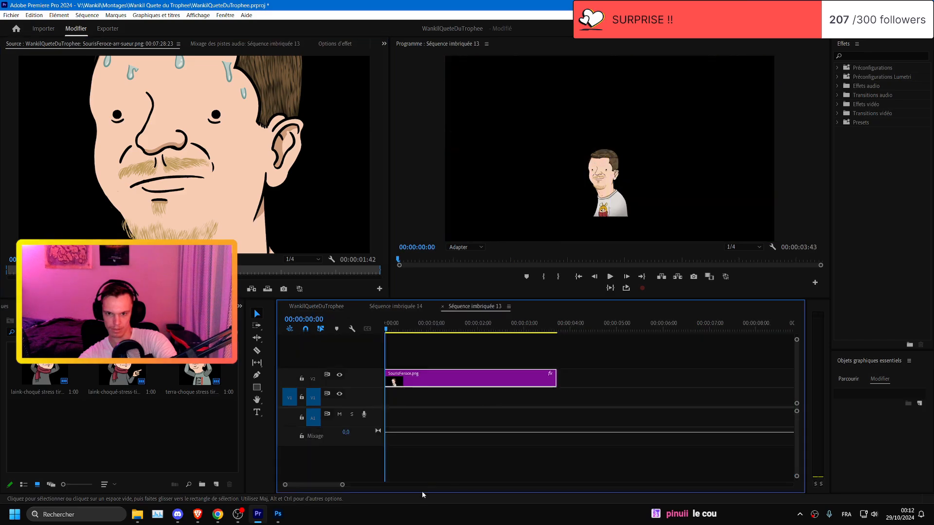
left_click(339, 44)
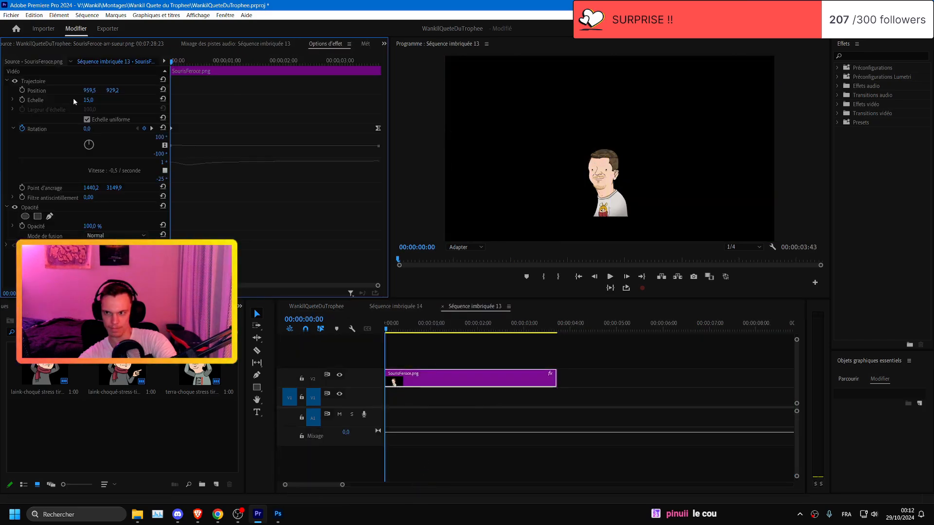
left_click(331, 307)
scroll(604, 387, "down", 3)
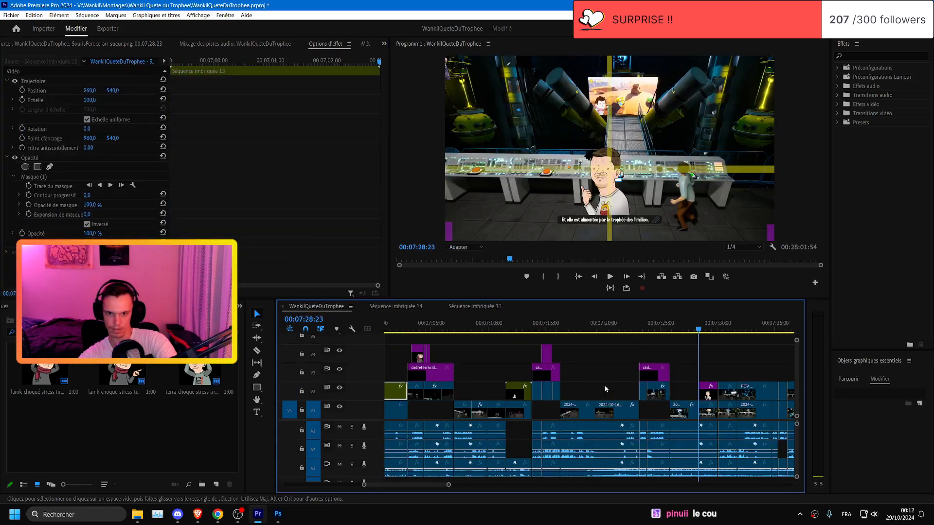
- Paste the copied Trajectoire settings onto the SourisFeroce-arr-sueur.png clip and play it back
left_click(599, 394)
key("=")
key("=")
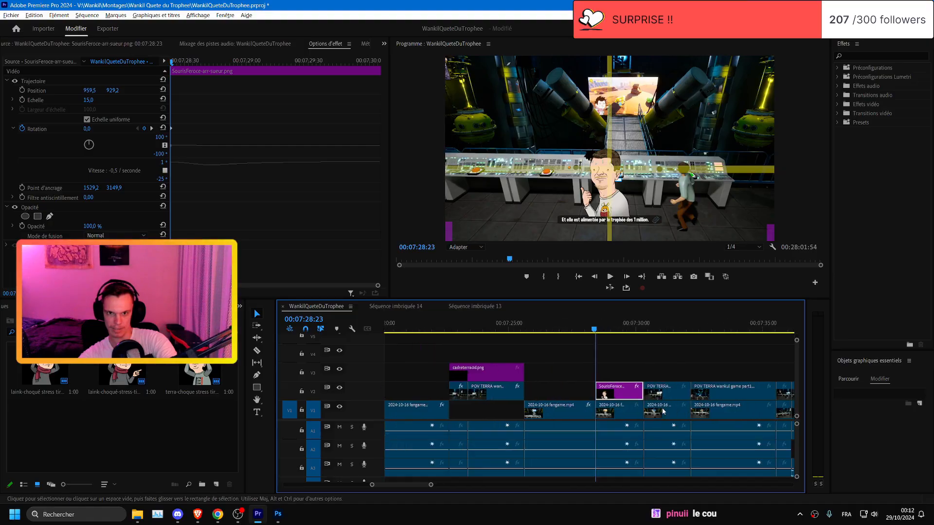
key("=")
key("space")
key("=")
key("=")
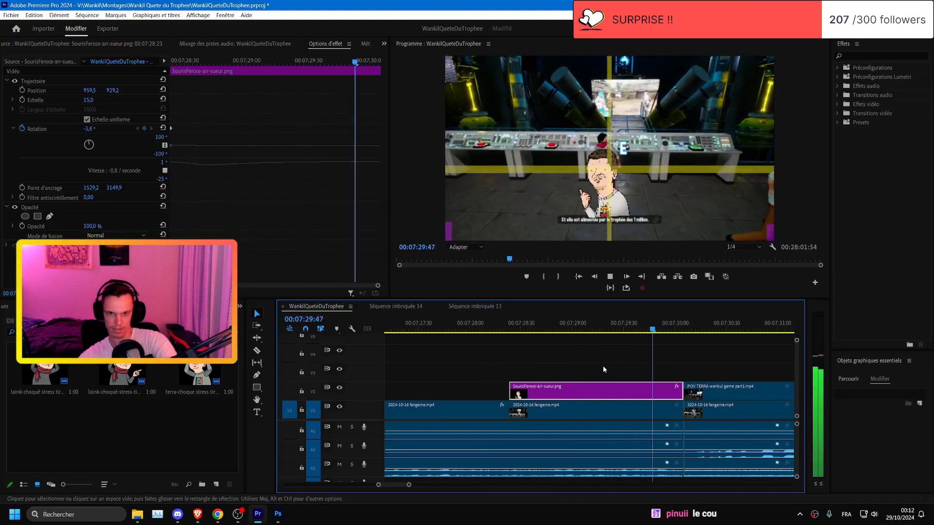
key("space")
- Apply the Miroir horizontal effect from the Transformation video effects to the SourisFeroce-arr-sueur.png clip
left_click(837, 95)
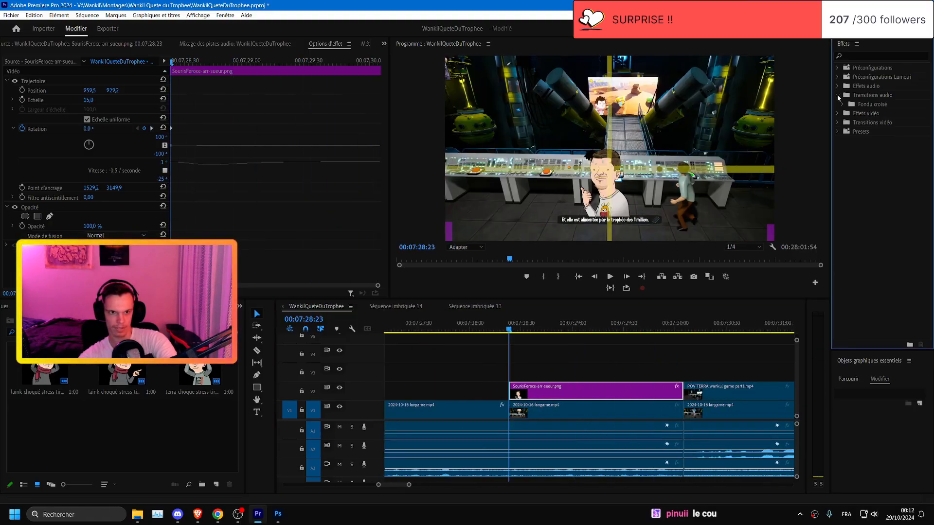
left_click(836, 104)
scroll(875, 195, "down", 5)
left_click(843, 281)
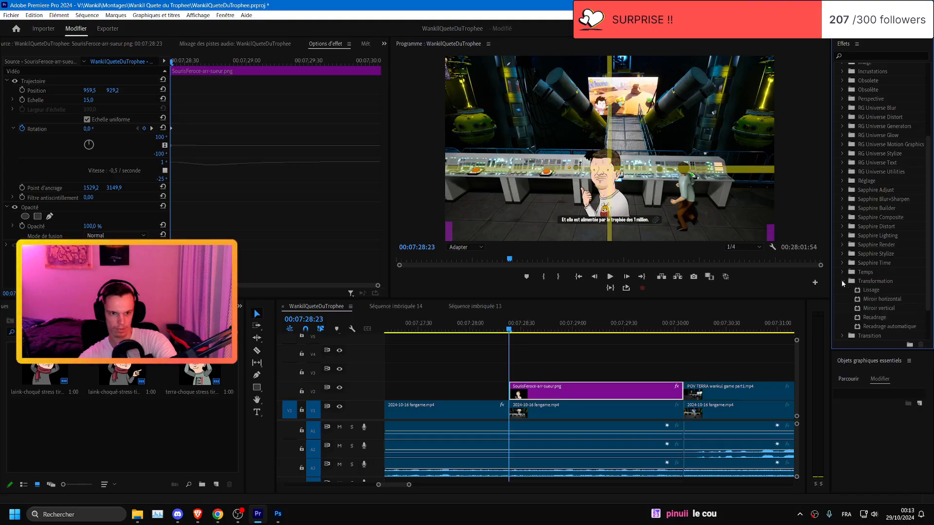
left_click_drag(881, 299, 642, 386)
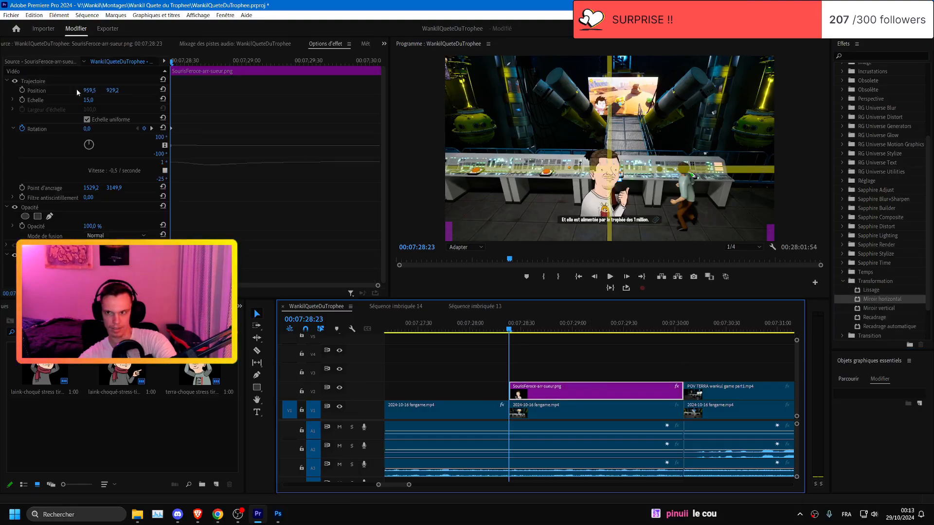
- Place the mirrored character at about 955.8, 931.2 and move its anchor point to about 1110.6, 3163.2 at the bust's base
left_click(92, 81)
left_click_drag(95, 90, 118, 90)
scroll(717, 228, "down", 1)
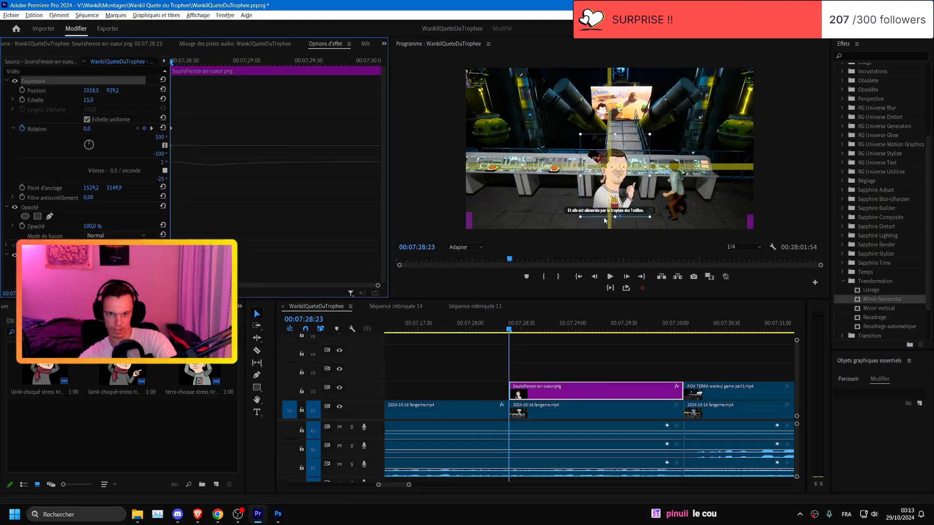
scroll(716, 228, "up", 3)
key("Left")
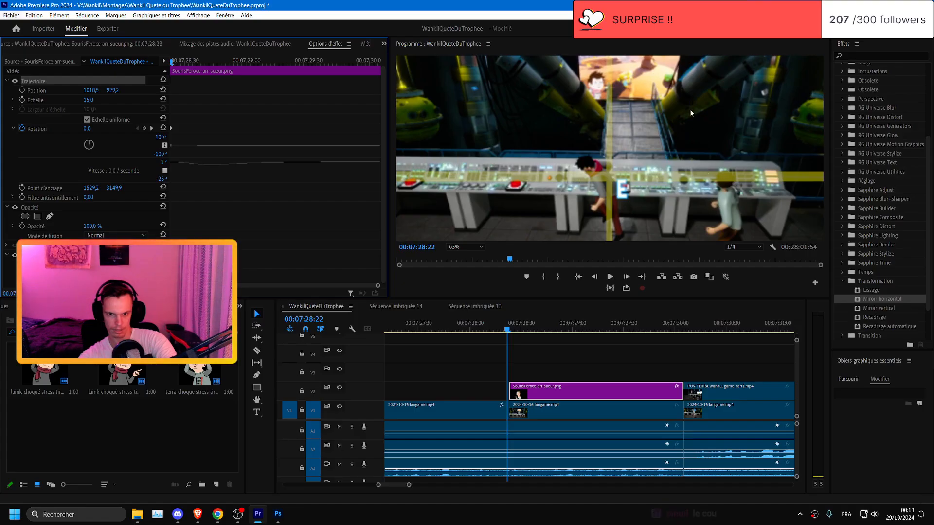
key("Right")
scroll(628, 157, "up", 3)
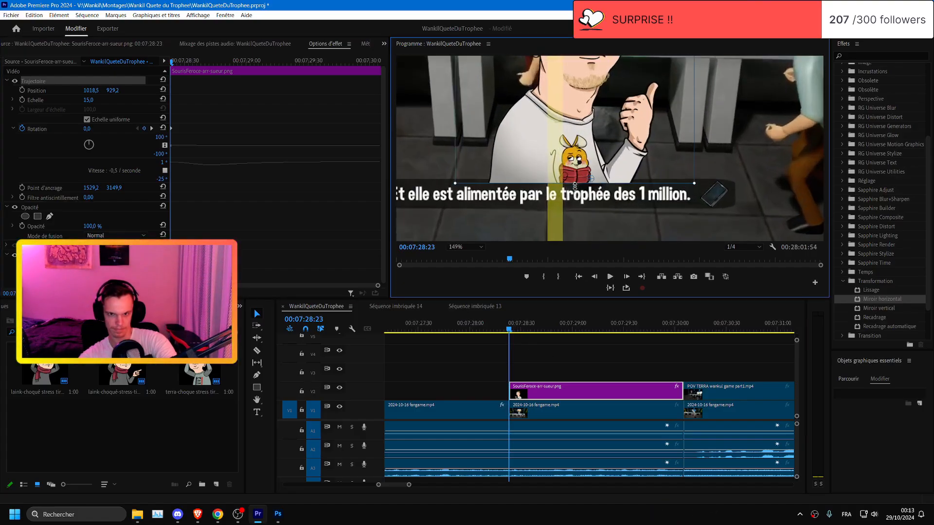
- Play back the passage before the character appears and locate the last Rotation keyframe of the SourisFeroce-arr-sueur.png clip
left_click(476, 350)
left_click(486, 327)
key("space")
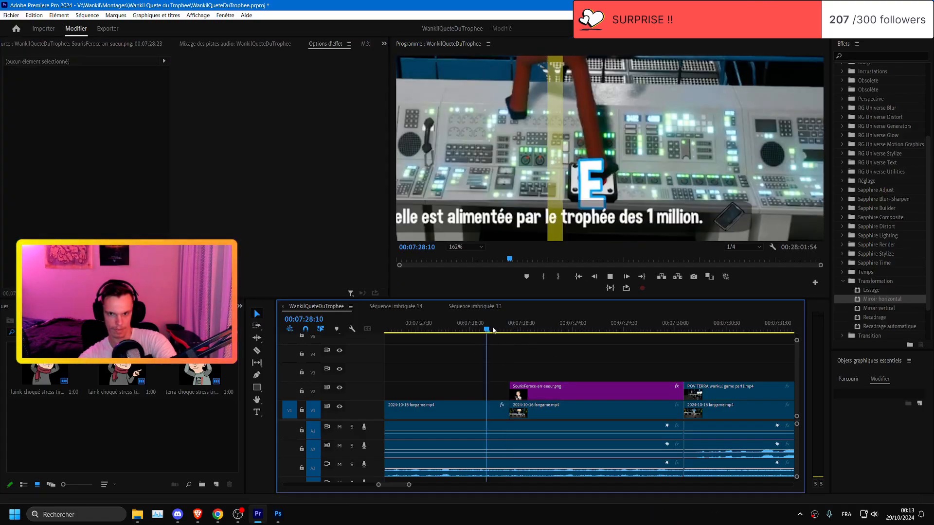
left_click(502, 328)
left_click(534, 389)
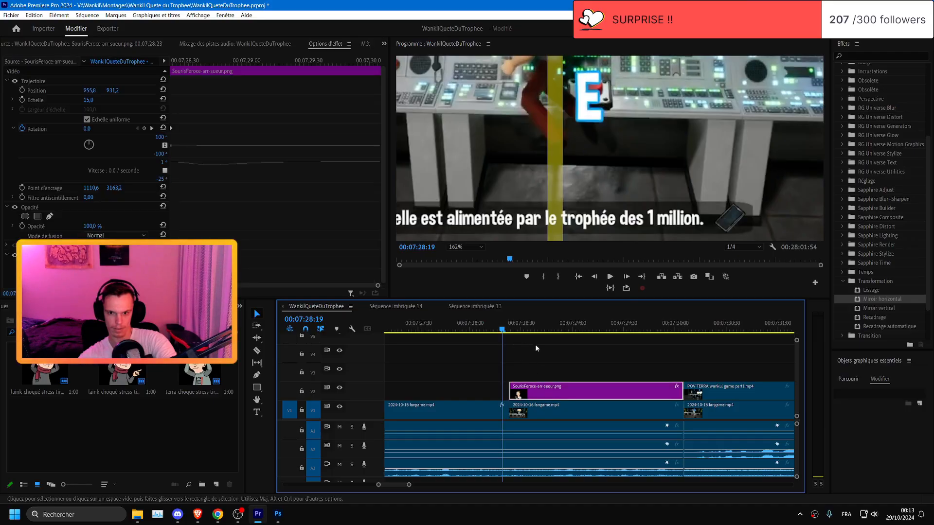
left_click(525, 327)
left_click(151, 128)
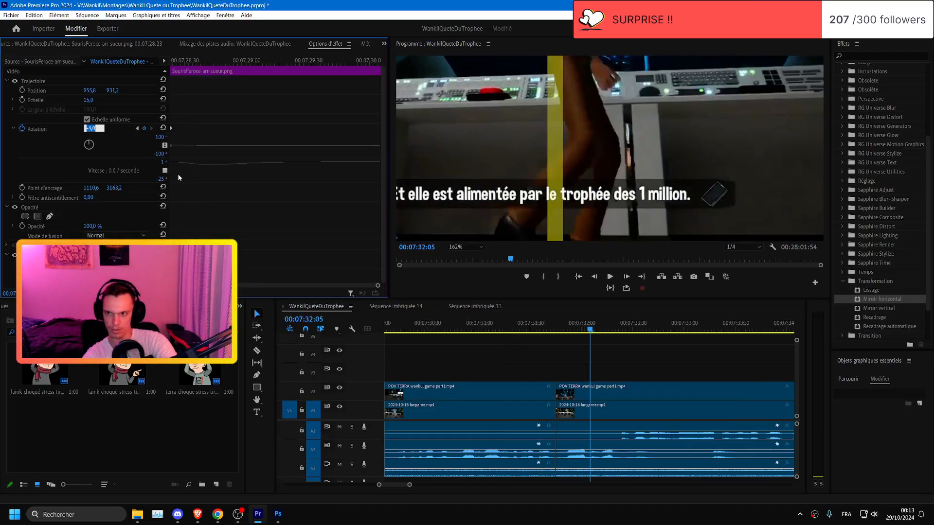
key("minus")
key("minus")
key("minus")
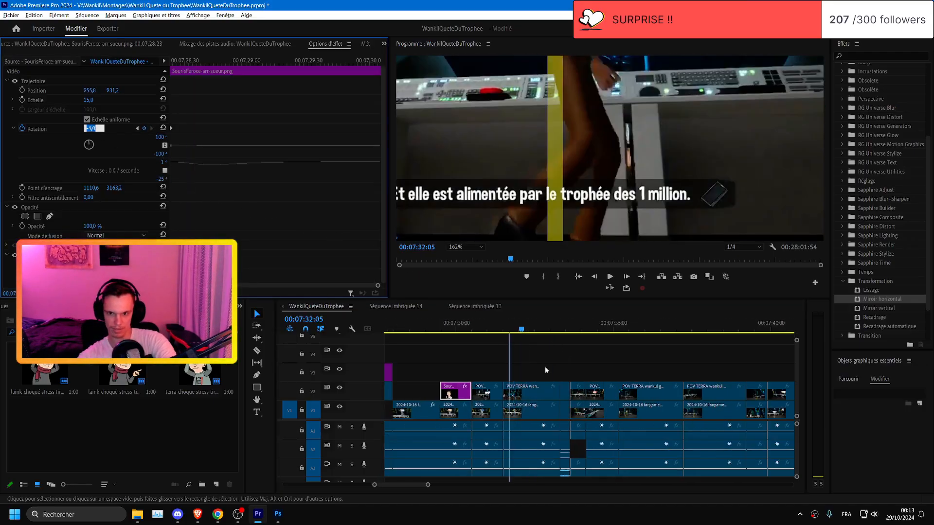
- Temporarily lift the SourisFeroce-arr-sueur.png clip to V3 and extend it, pull its last Rotation keyframe earlier, and restore the clip on V2
left_click_drag(515, 394, 515, 374)
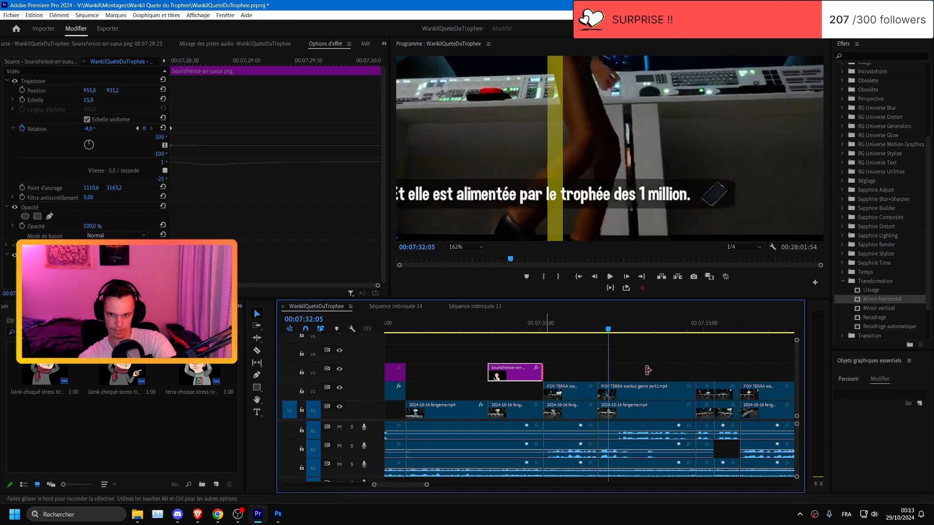
left_click_drag(509, 325, 496, 327)
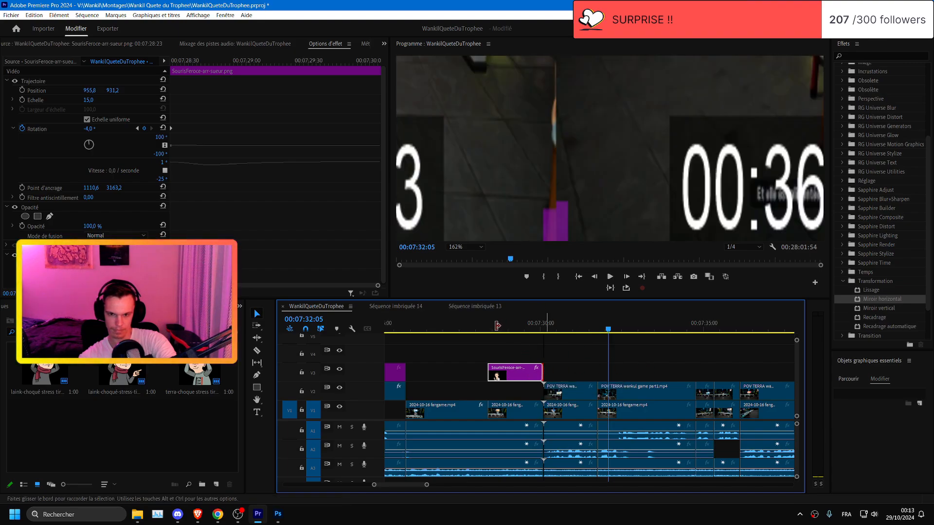
key("ctrl+z")
left_click(497, 325)
left_click_drag(353, 141, 223, 145)
left_click_drag(544, 368, 524, 391)
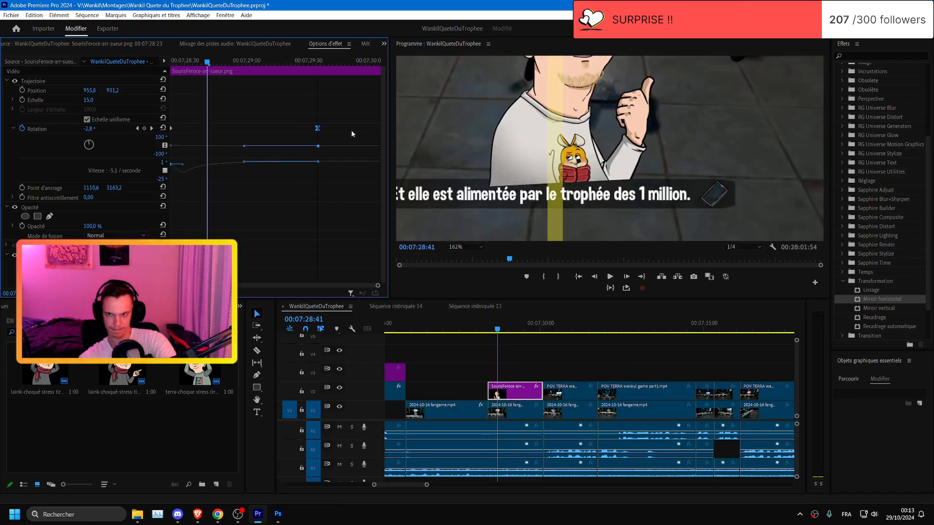
- Set the program monitor zoom to Adapter and play back the character's rotation from the clip's start
left_click(455, 249)
left_click(459, 258)
left_click(515, 353)
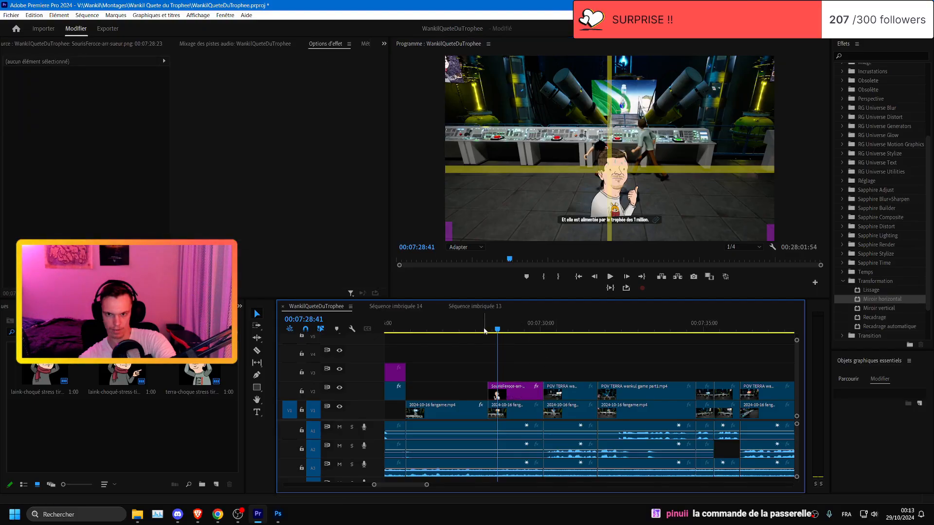
left_click(486, 328)
key("space")
left_click_drag(504, 330, 487, 329)
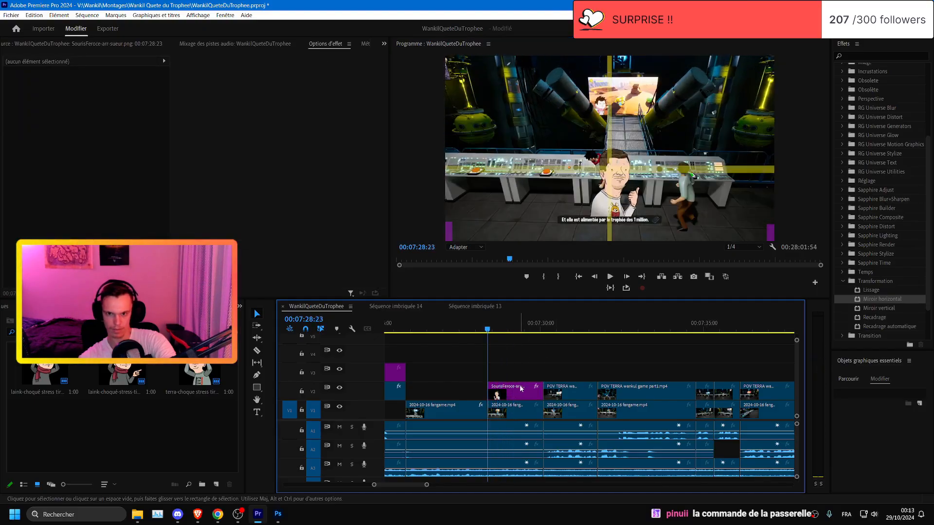
- Set the last Rotation keyframe of the SourisFeroce-arr-sueur.png clip to 4°
left_click(520, 389)
left_click(153, 128)
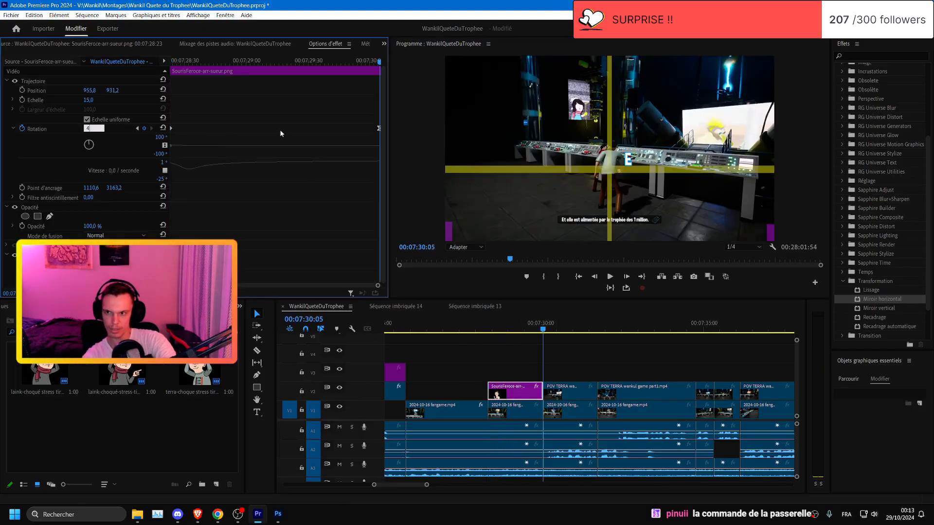
key("Return")
- Play back the character's rotation from the clip's start and save the project
left_click(488, 319)
key("space")
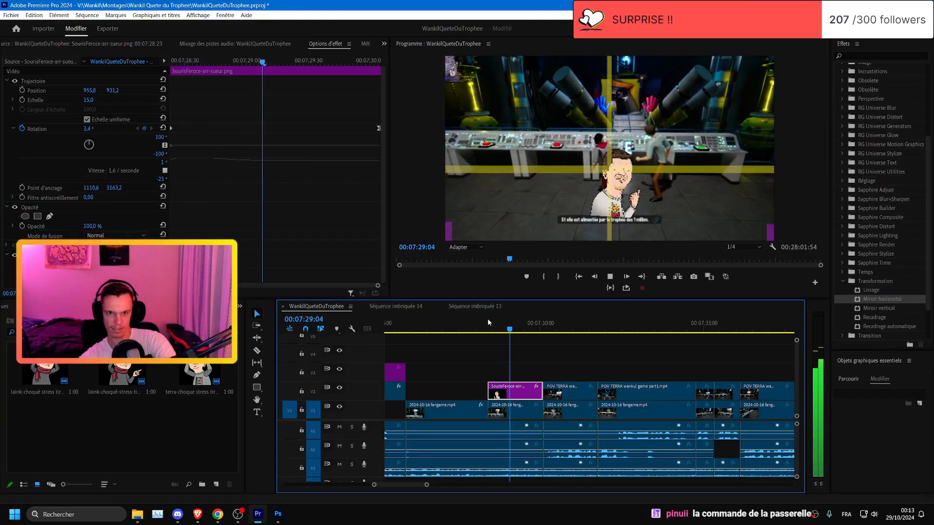
key("space")
key("ctrl+s")
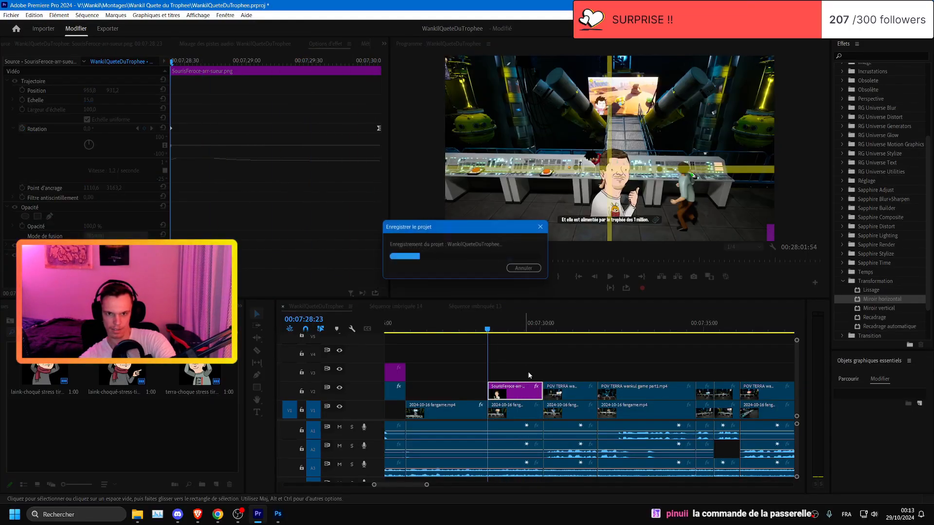
- Nest the SourisFeroce-arr-sueur.png clip as Séquence imbriquée 15
right_click(524, 389)
left_click(558, 284)
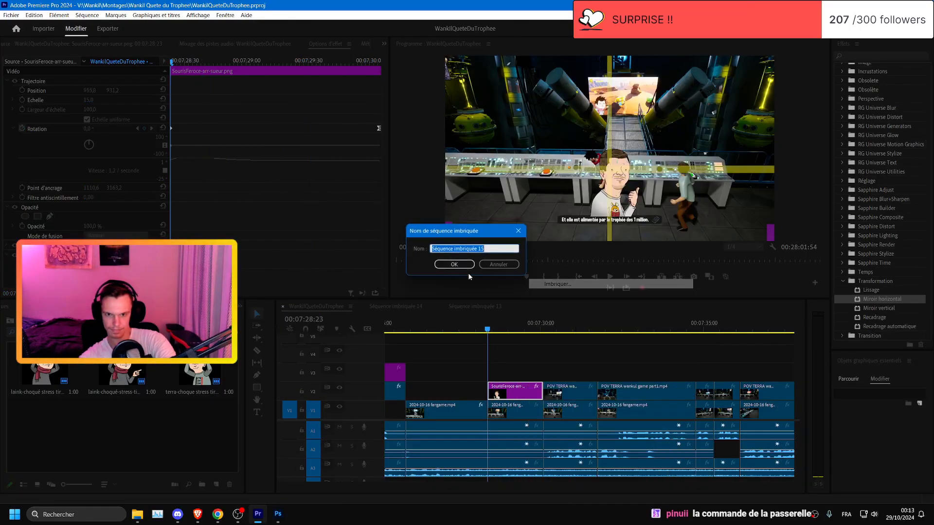
left_click(454, 264)
- Copy the inverted opacity mask Masque (1) from Séquence imbriquée 14 and paste it onto the Opacité effect of Séquence imbriquée 15
key("minus")
key("minus")
scroll(471, 402, "up", 4)
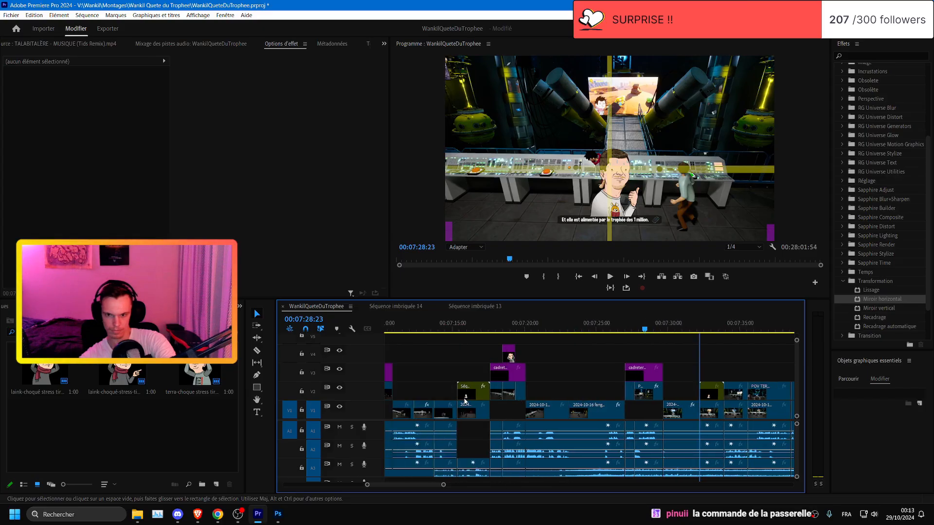
left_click(470, 393)
scroll(469, 394, "down", 1)
left_click(63, 177)
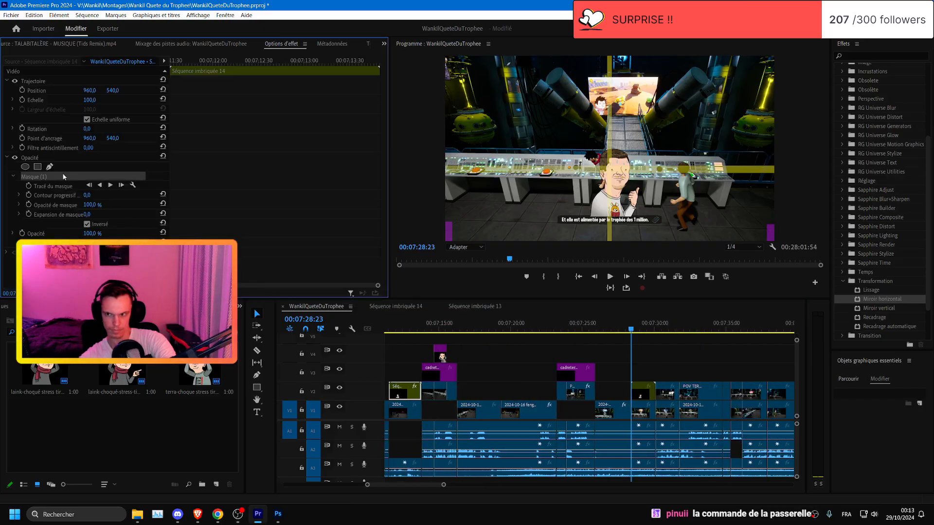
left_click(640, 397)
left_click(48, 159)
key("ctrl+v")
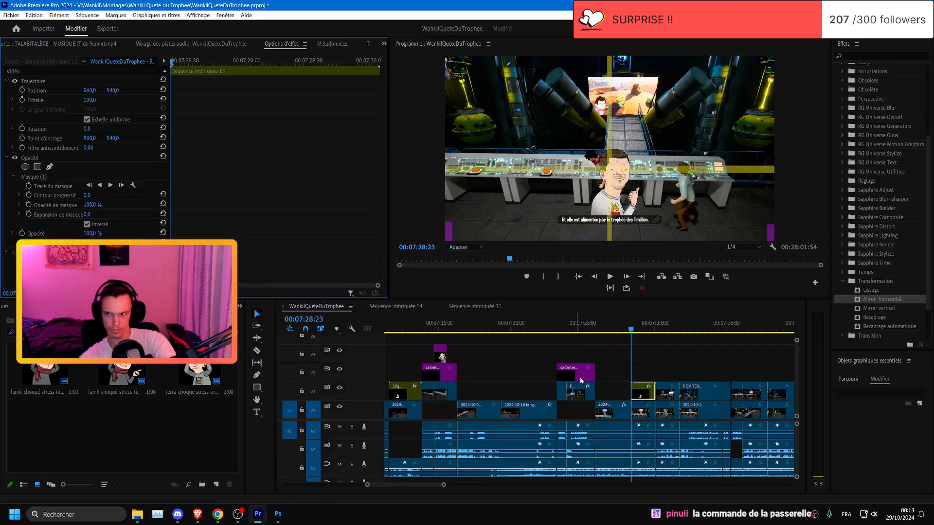
- Play back Séquence imbriquée 15 and the cut that follows it, and save the project
key("space")
scroll(712, 392, "up", 4)
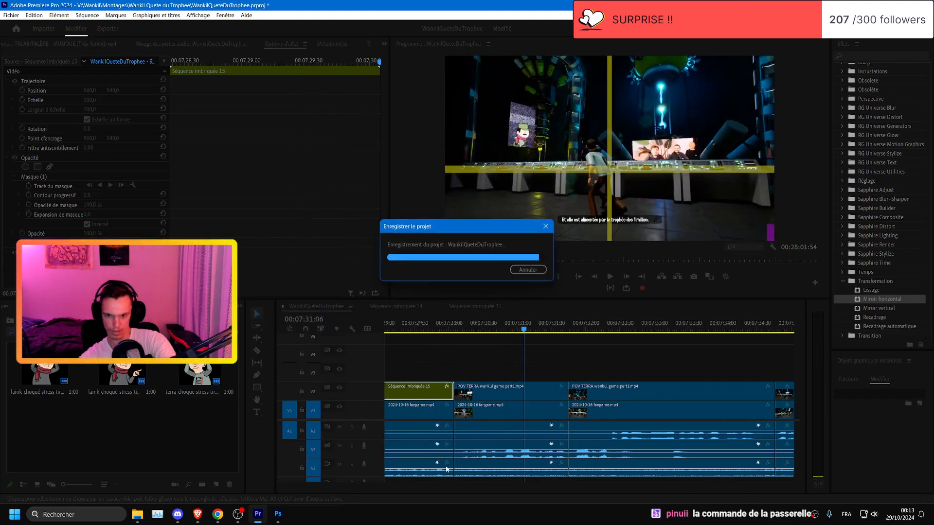
scroll(445, 460, "up", 2)
left_click(468, 325)
key("space")
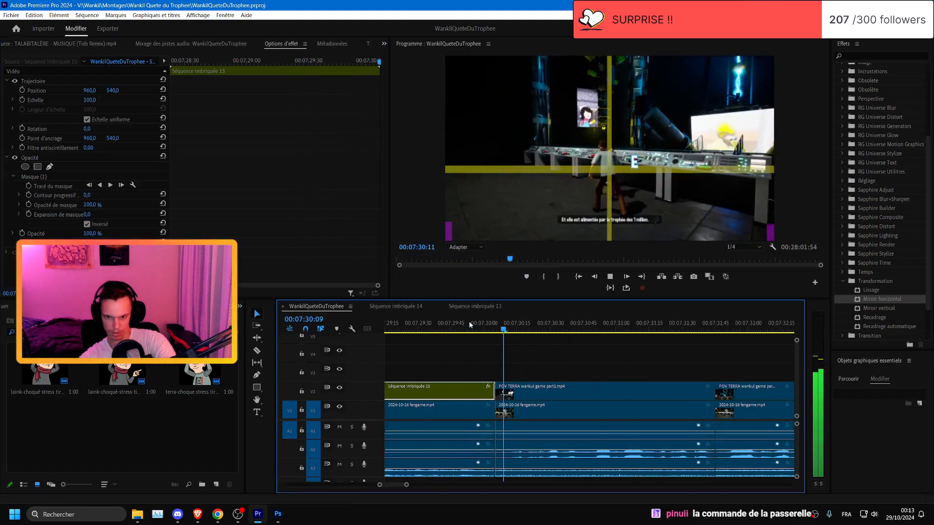
left_click(477, 322)
key("space")
key("space")
- Add a short audio transition on track A3 at the cut after Séquence imbriquée 15 and save the project
scroll(499, 438, "up", 2)
scroll(497, 470, "up", 1)
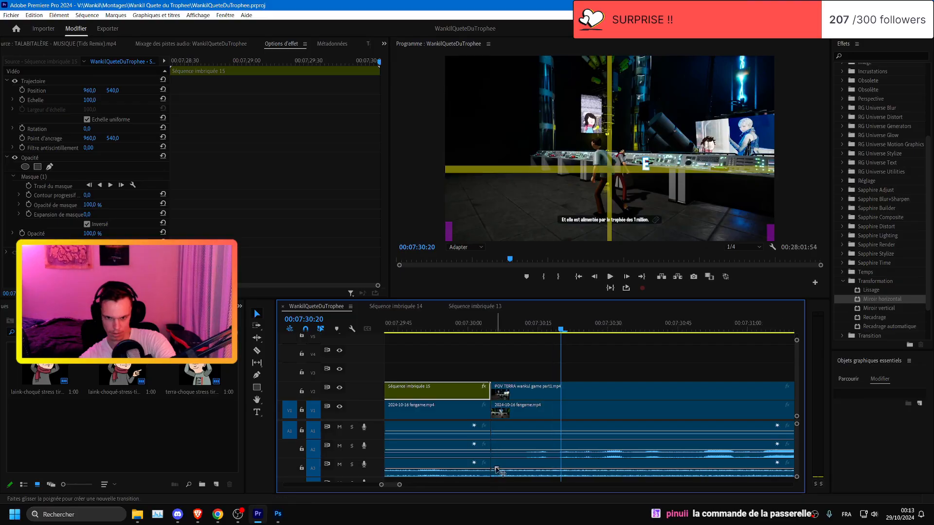
left_click(496, 470)
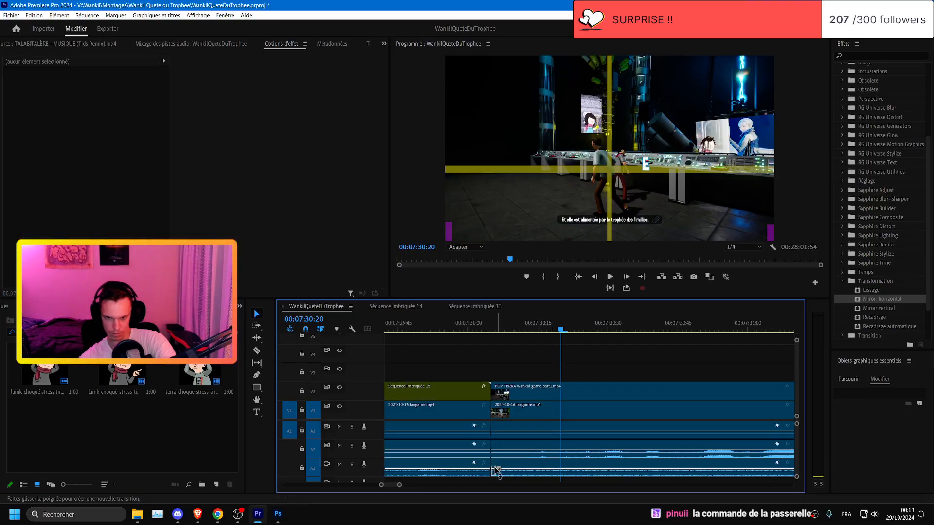
key("space")
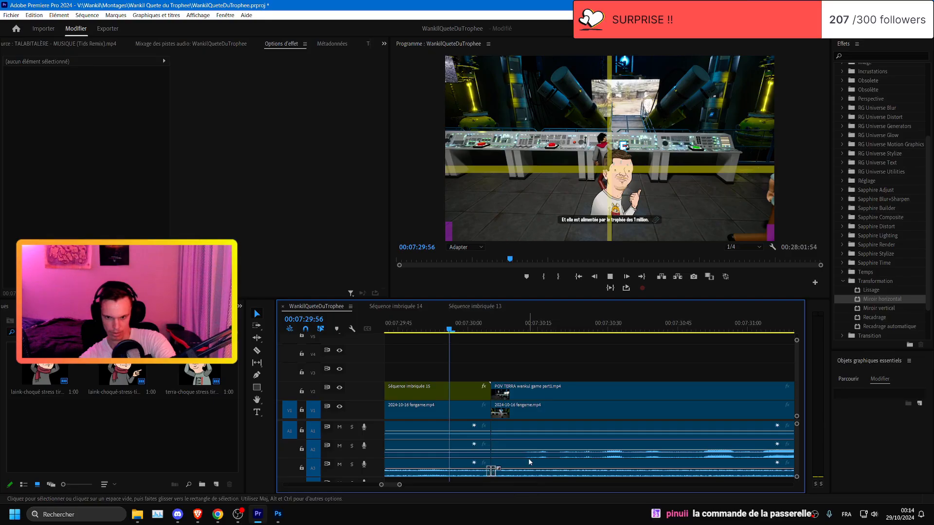
scroll(528, 458, "down", 2)
key("ctrl+s")
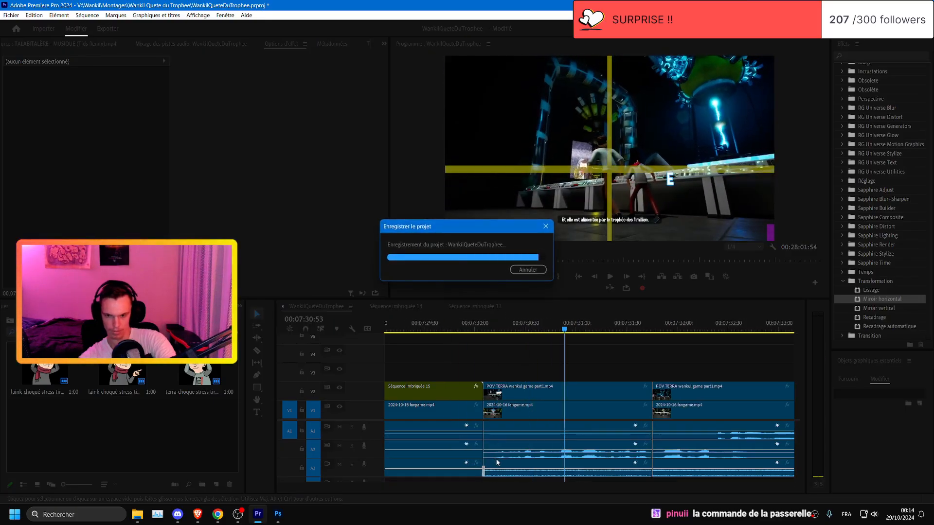
scroll(632, 469, "up", 4)
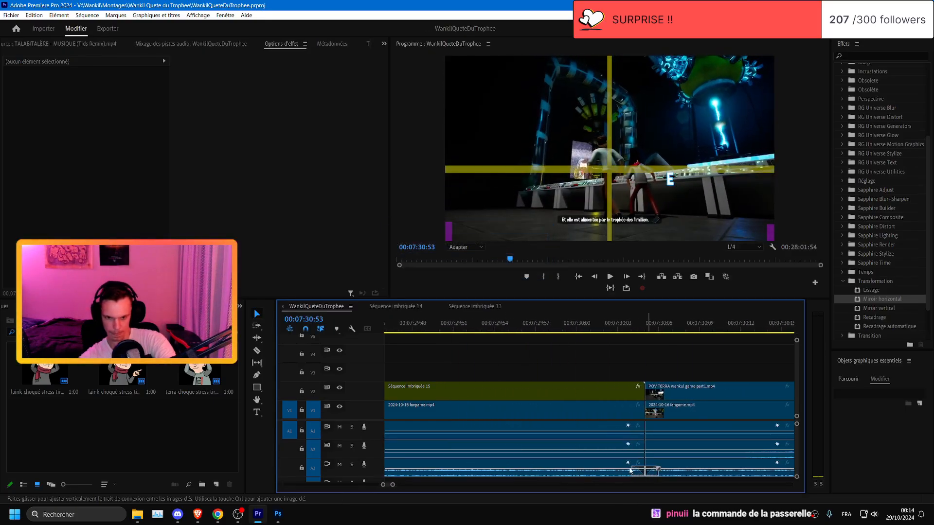
- Play back the cut after Séquence imbriquée 15 and delete the audio transition on track A3
left_click(644, 474)
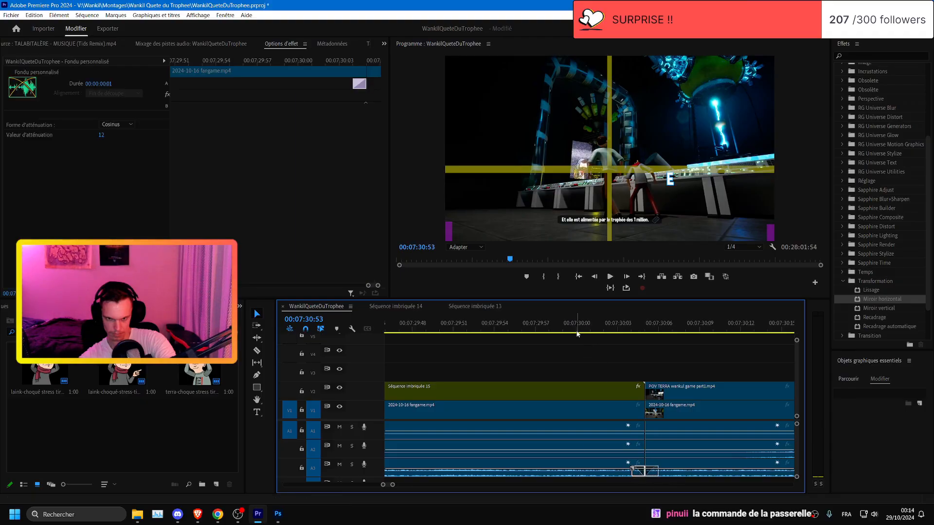
key("space")
scroll(571, 409, "down", 1)
key("space")
scroll(567, 474, "down", 2)
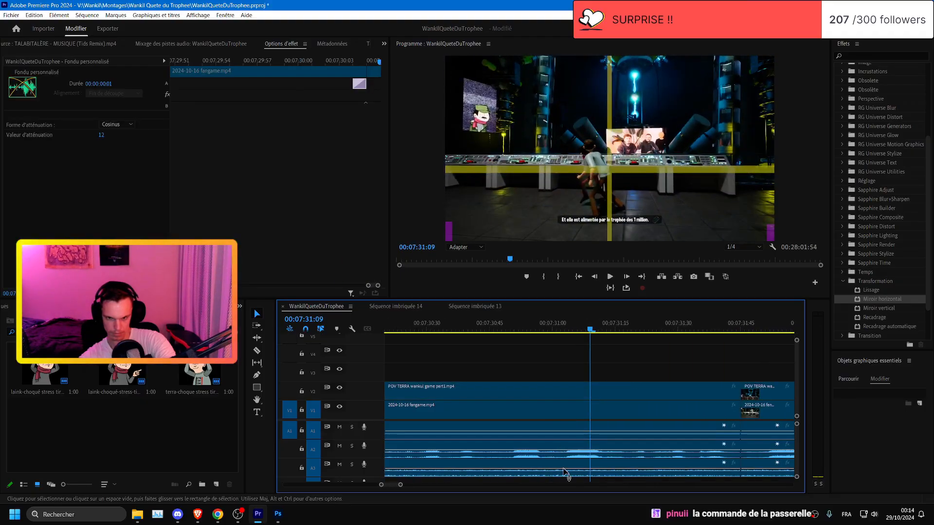
scroll(423, 472, "up", 1)
left_click(408, 472)
scroll(486, 469, "up", 1)
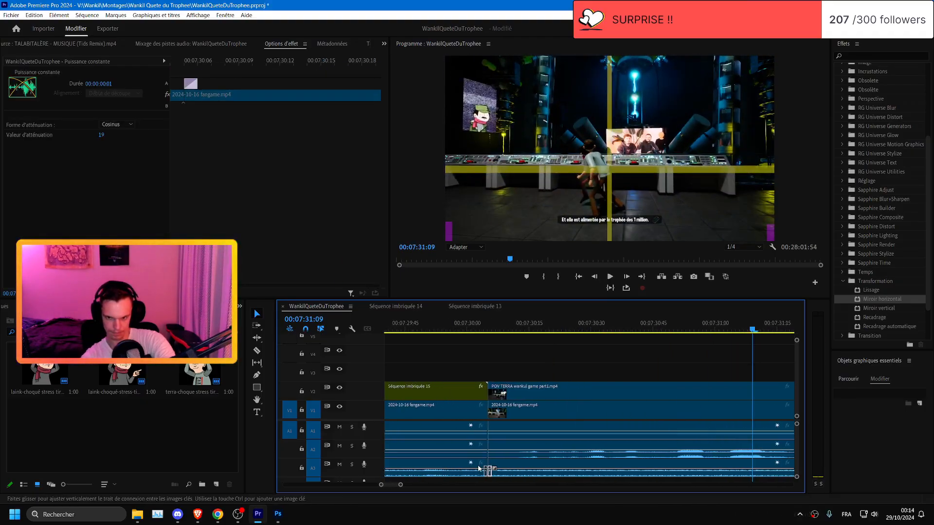
key("Delete")
- Replay the cut after Séquence imbriquée 15 and apply a Gain constant audio crossfade to it on track A3
left_click(455, 329)
key("space")
scroll(583, 372, "up", 1)
key("space")
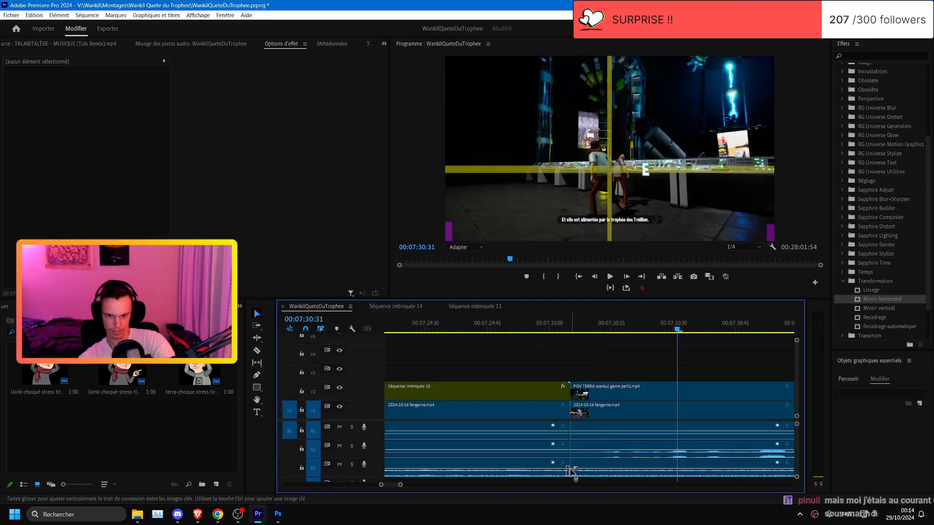
scroll(593, 463, "up", 1)
scroll(593, 463, "up", 2)
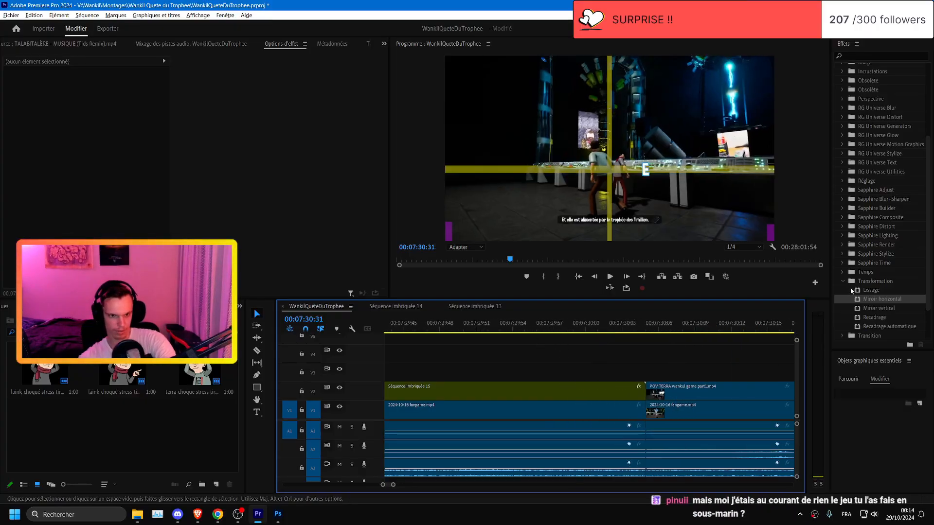
scroll(909, 275, "up", 5)
left_click(838, 95)
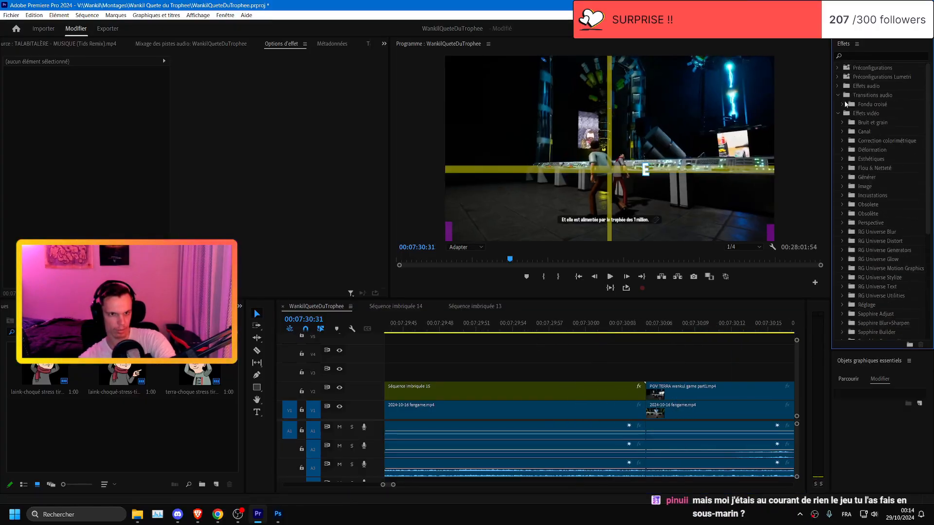
left_click(845, 104)
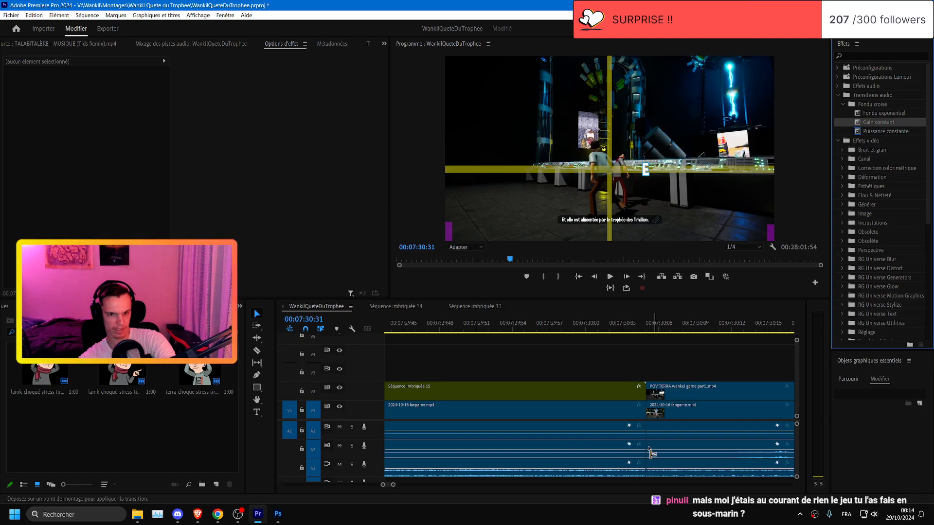
left_click_drag(649, 449, 649, 477)
scroll(646, 473, "down", 2)
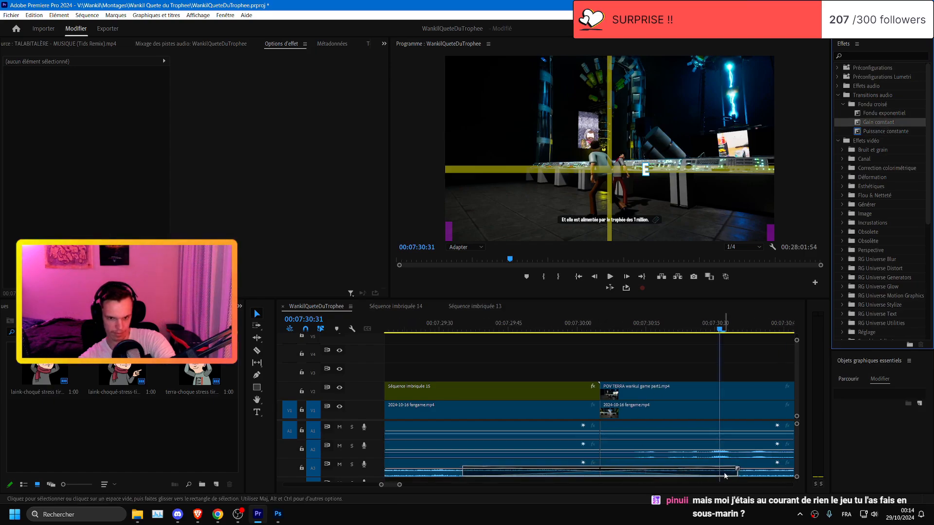
- Shorten the Gain constant crossfade on A3 to 2 frames, centred on the cut, and play it back
left_click_drag(736, 473, 601, 481)
scroll(601, 477, "up", 4)
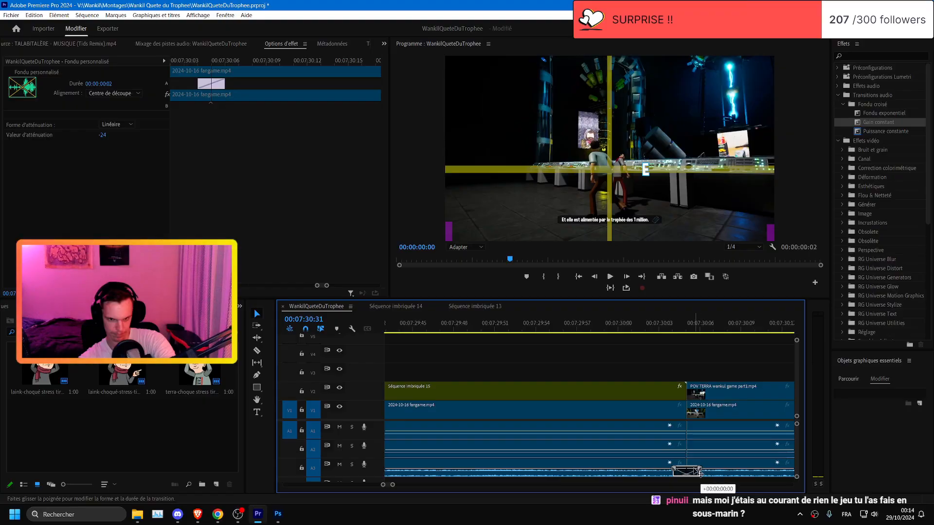
key("space")
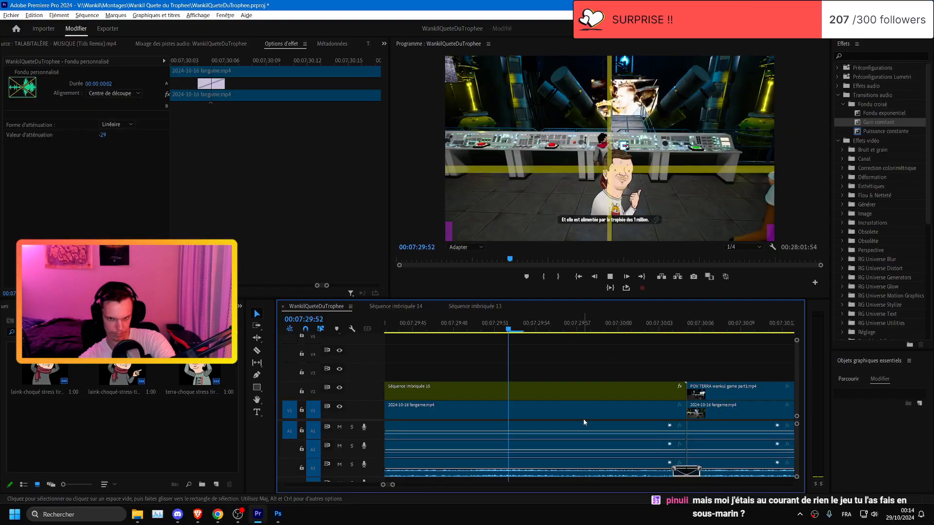
scroll(583, 419, "down", 3)
left_click(448, 330)
key("space")
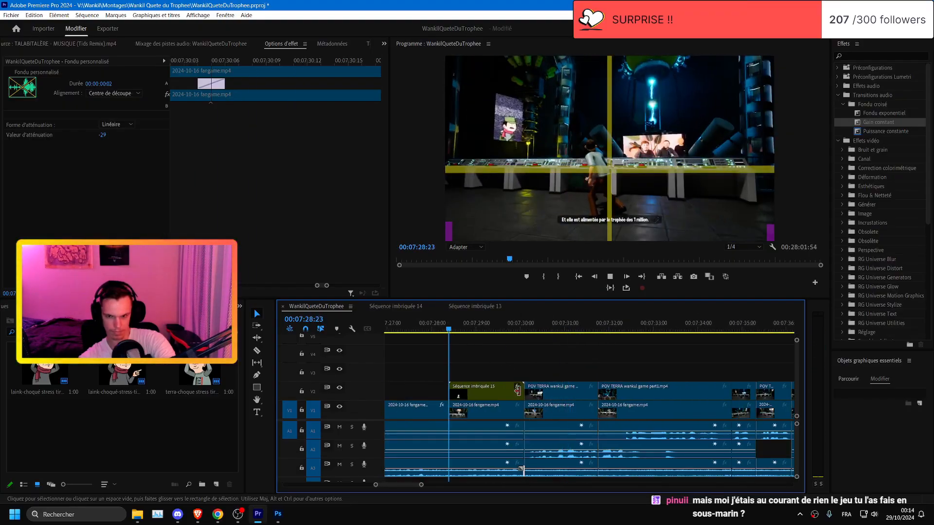
scroll(538, 450, "up", 5)
key("space")
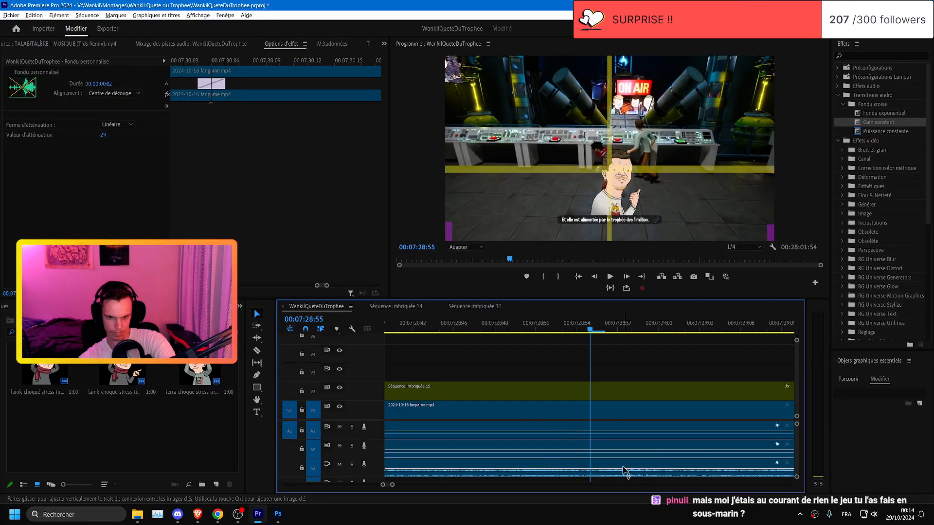
- Replace the A3 crossfade after Séquence imbriquée 15 with Puissance constante, play it back, and save the project
scroll(626, 470, "down", 5)
scroll(629, 468, "up", 2)
scroll(771, 470, "up", 3)
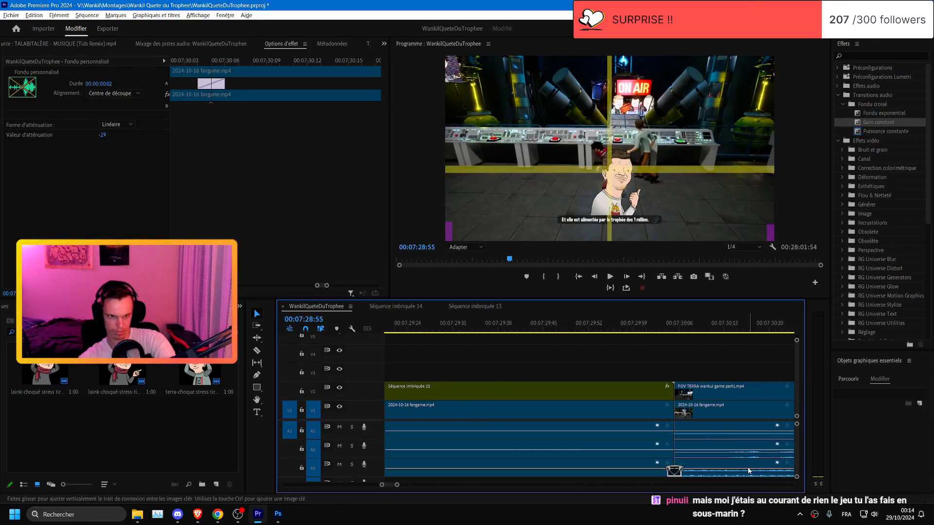
left_click_drag(885, 131, 597, 473)
left_click(527, 327)
key("space")
scroll(538, 389, "down", 2)
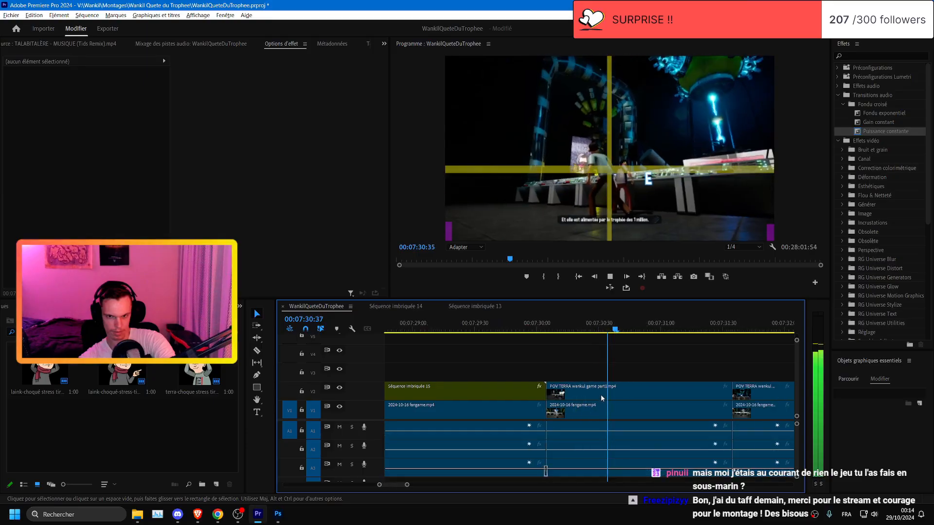
scroll(600, 395, "down", 3)
key("ctrl+s")
left_click(430, 331)
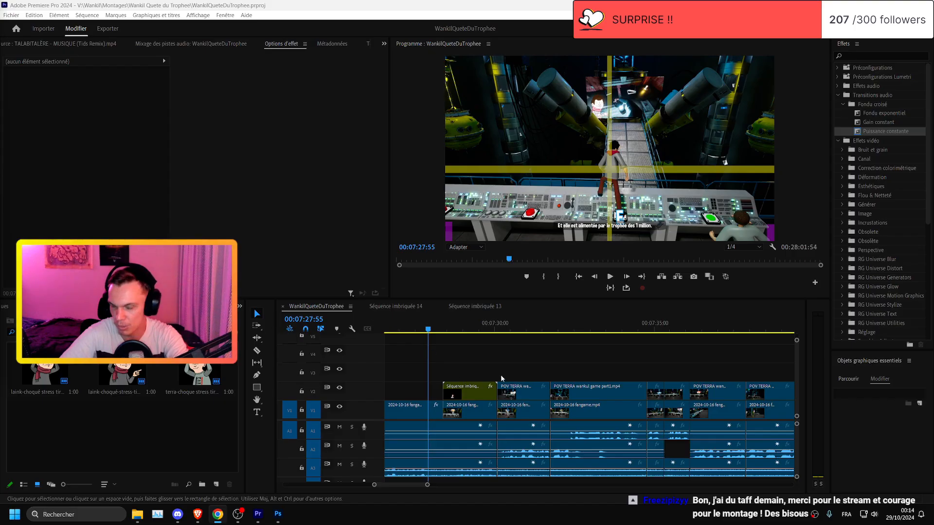
left_click(511, 324)
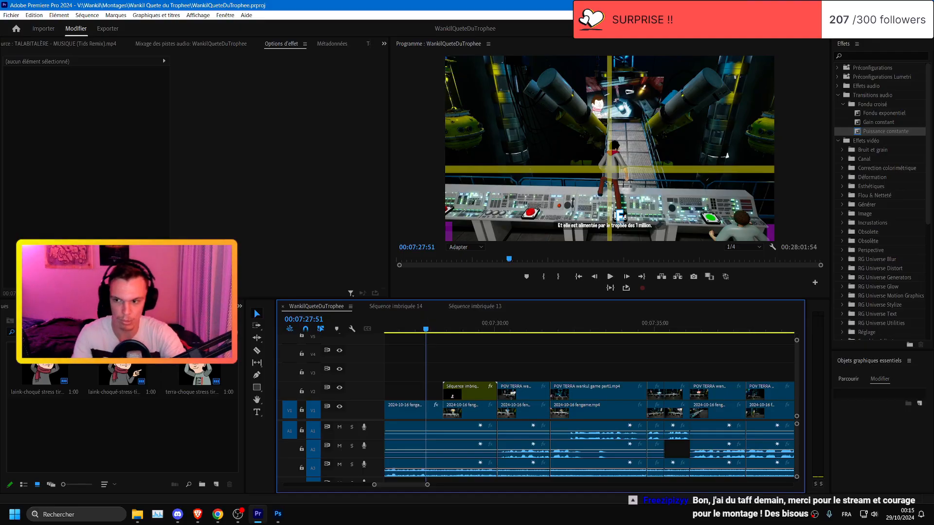
key("alt+Tab")
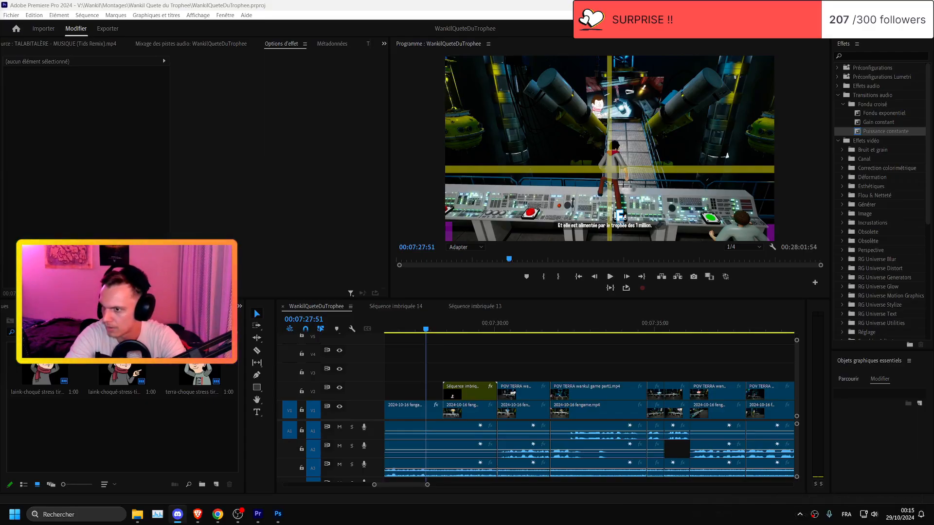
left_click(606, 375)
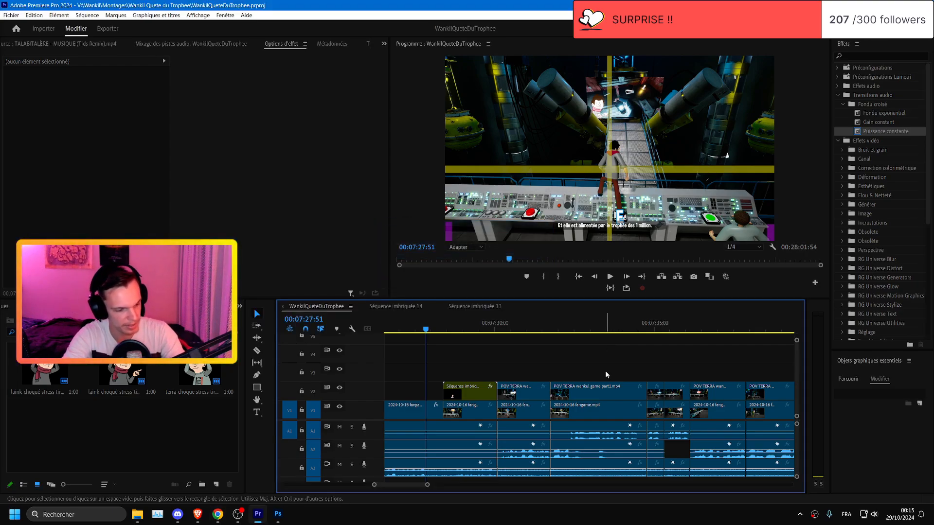
scroll(566, 364, "down", 2)
scroll(565, 364, "up", 2)
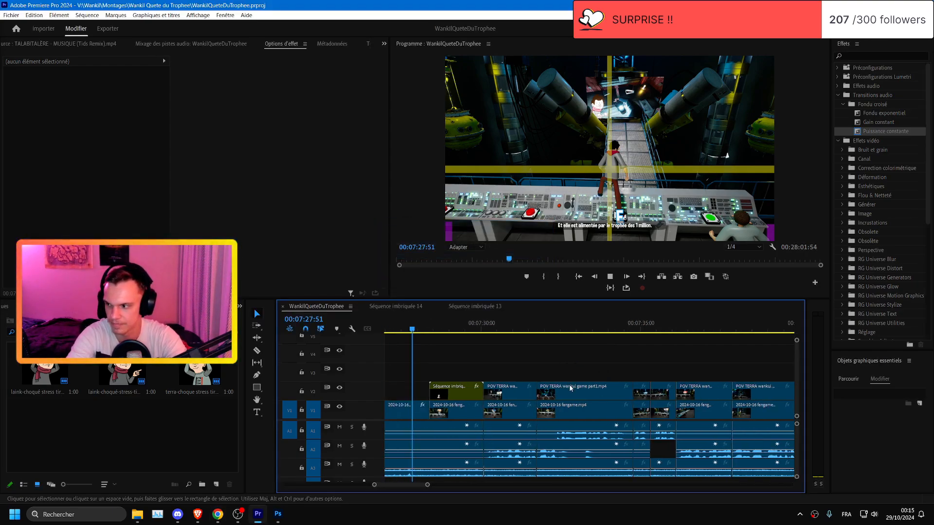
- Play back Séquence imbriquée 15 and the first POV TERRA clip after it to review the cut
scroll(559, 381, "down", 1)
key("space")
scroll(544, 379, "up", 3)
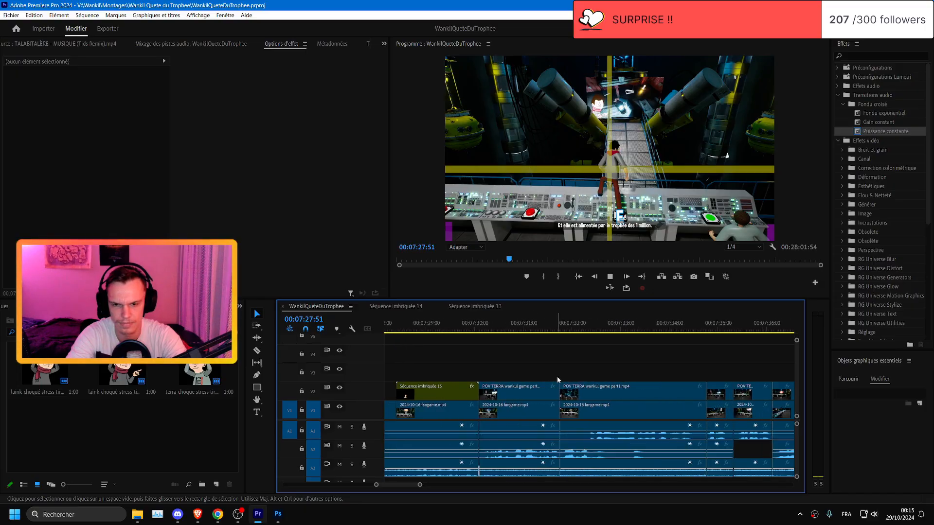
scroll(557, 379, "up", 1)
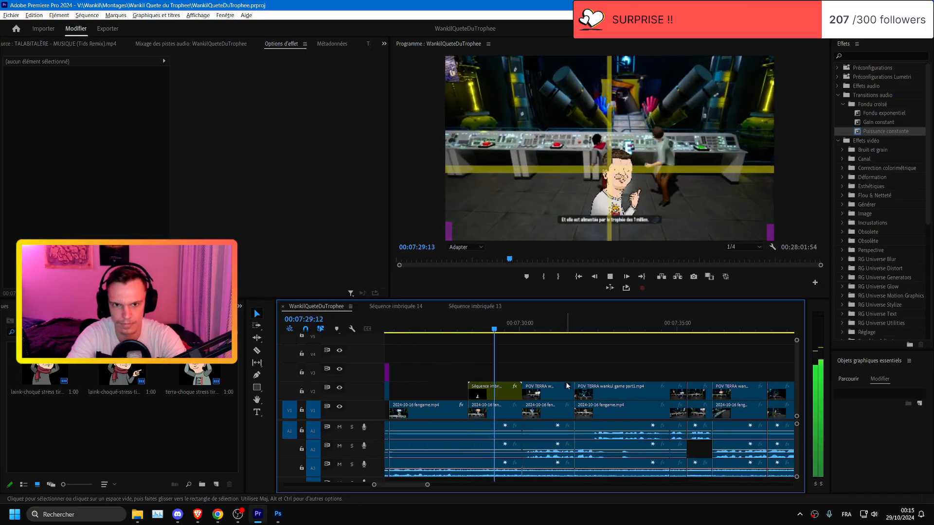
scroll(620, 385, "up", 1)
scroll(622, 387, "up", 1)
key("space")
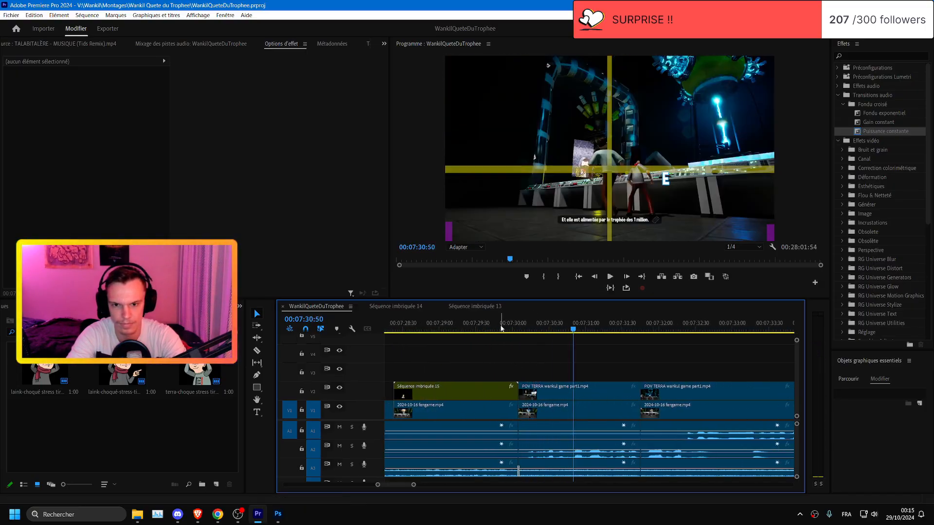
left_click(500, 328)
key("space")
scroll(509, 341, "down", 1)
scroll(539, 343, "down", 1)
scroll(500, 352, "down", 2)
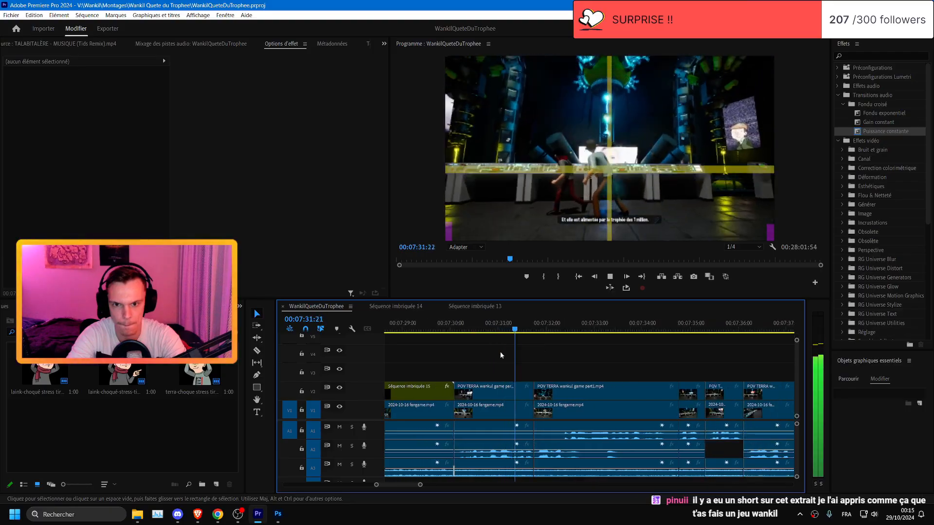
key("space")
- Try deleting the V1 fangame clip beneath the first POV TERRA clip, play the result, and undo the deletion
left_click(503, 407)
key("Delete")
left_click(444, 329)
key("space")
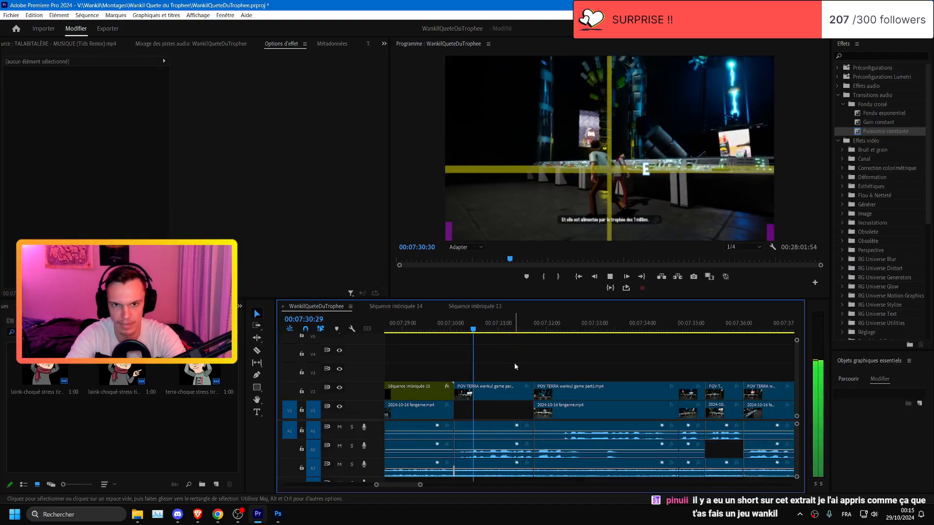
key("space")
left_click(471, 329)
key("ctrl+z")
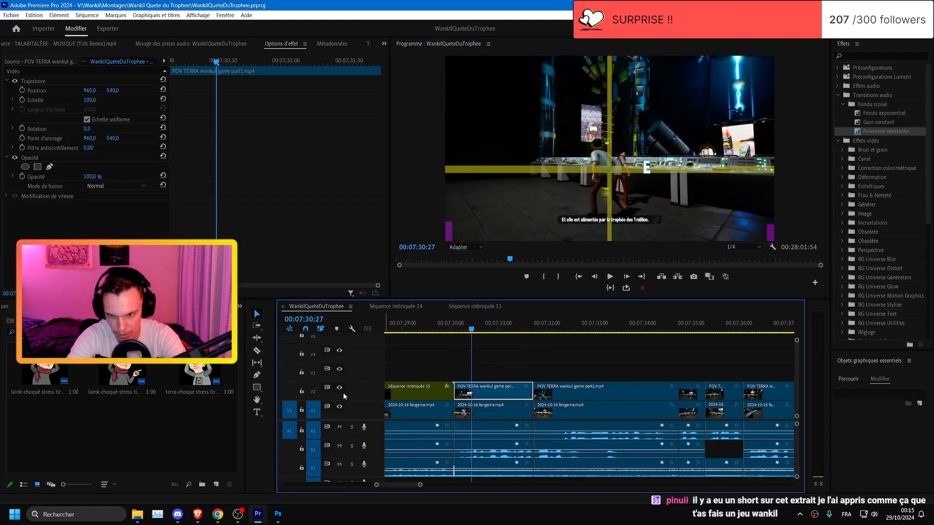
- Toggle track V2's visibility to compare both camera angles after Séquence imbriquée 15, replay the clip, and save the project
left_click(340, 389)
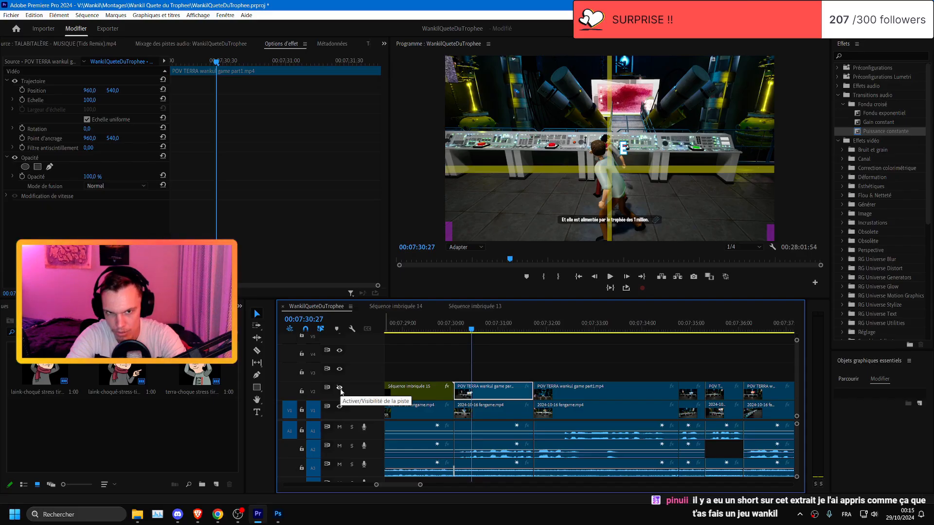
left_click(340, 389)
left_click(340, 389)
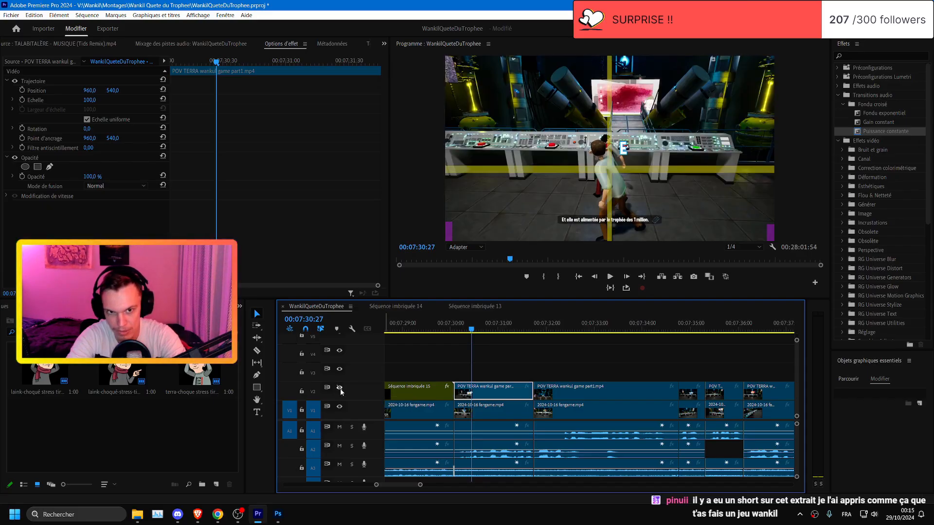
left_click(454, 327)
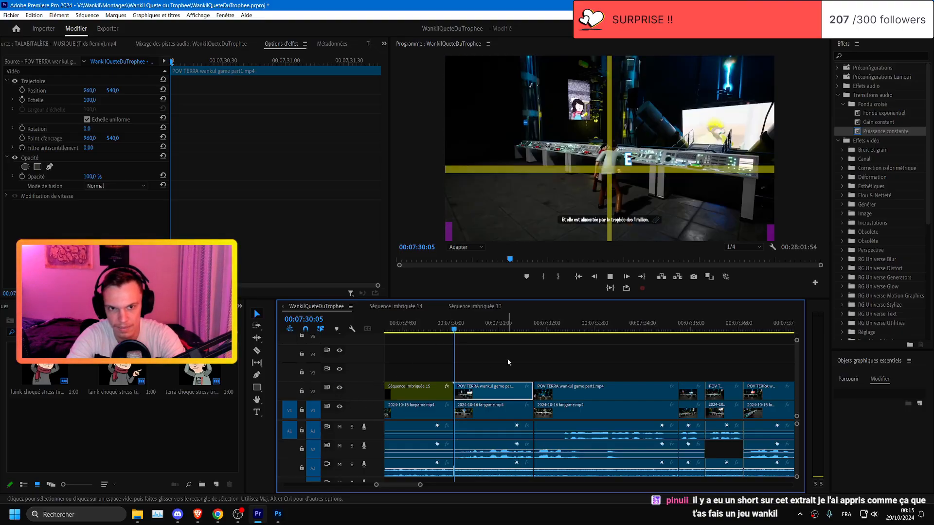
key("space")
key("space")
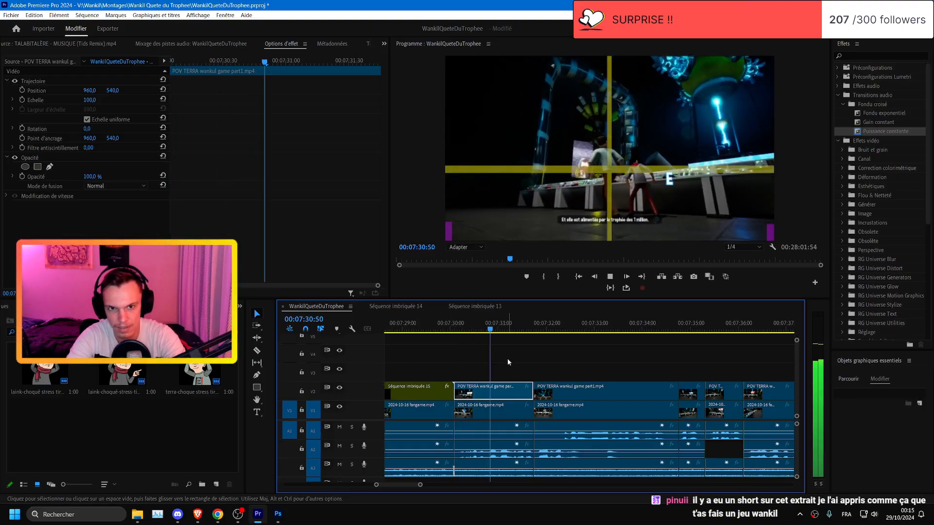
key("space")
key("ctrl+s")
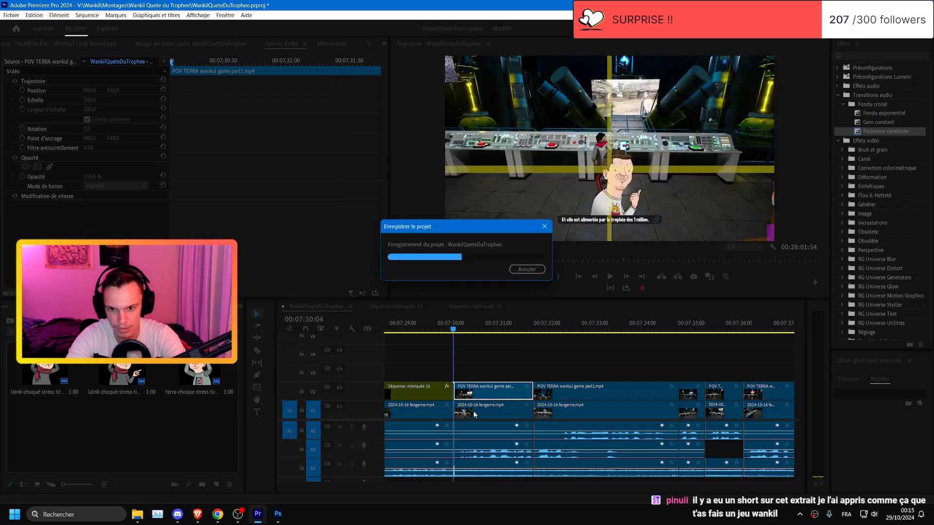
- Delete the 2024-10-16 fangame.mp4 clip on V1 beneath the first POV TERRA clip and play through the next shots
left_click(497, 410)
key("Delete")
scroll(527, 366, "up", 2)
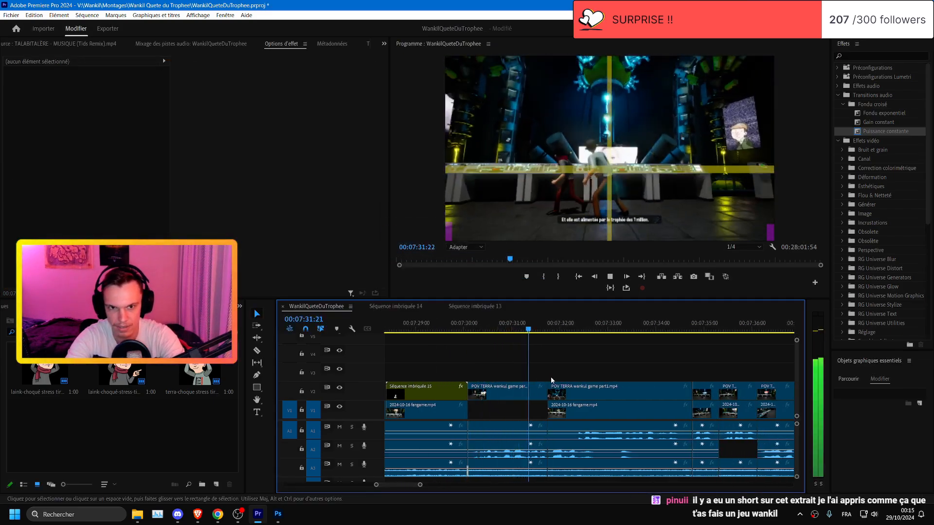
scroll(587, 377, "down", 3)
scroll(596, 387, "up", 1)
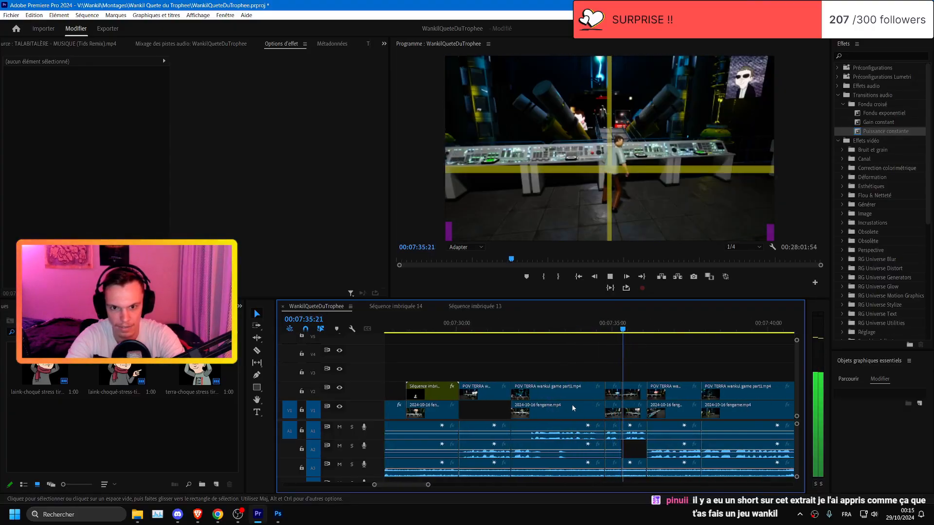
- Delete the V1 fangame clip beneath the long POV TERRA clip and the V2 clip covering the short shot after it
left_click(593, 404)
key("Delete")
key("space")
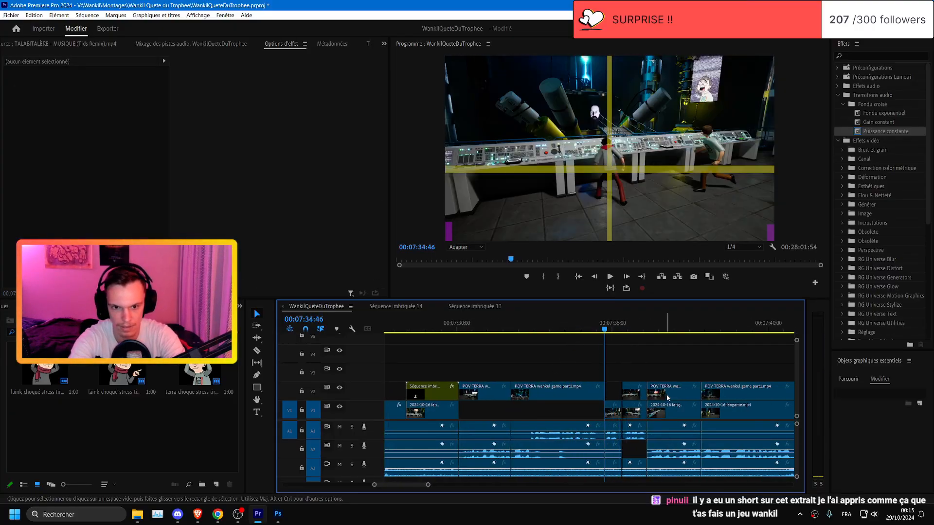
scroll(715, 411, "up", 3)
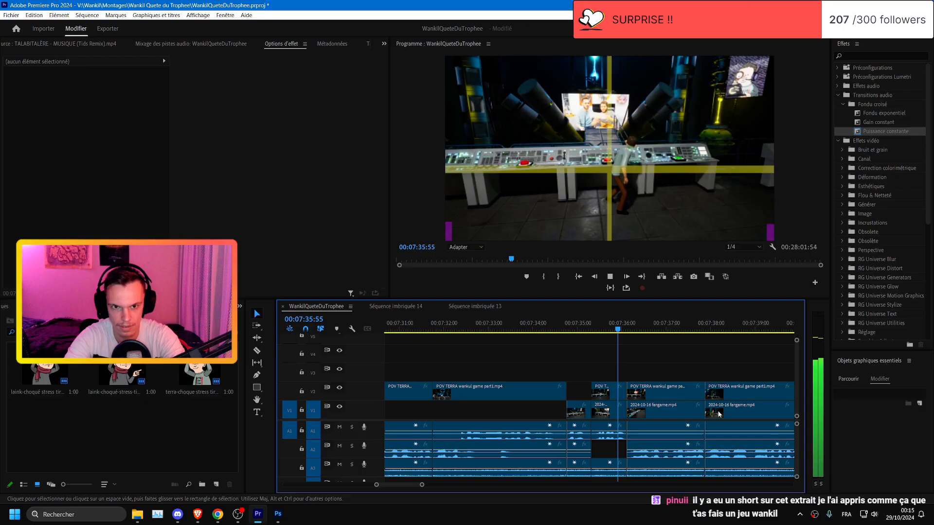
- Delete the POV TERRA clip on V2 above the second short fangame shot and replay the preceding section
left_click(613, 393)
key("Delete")
left_click(554, 329)
key("space")
left_click(513, 329)
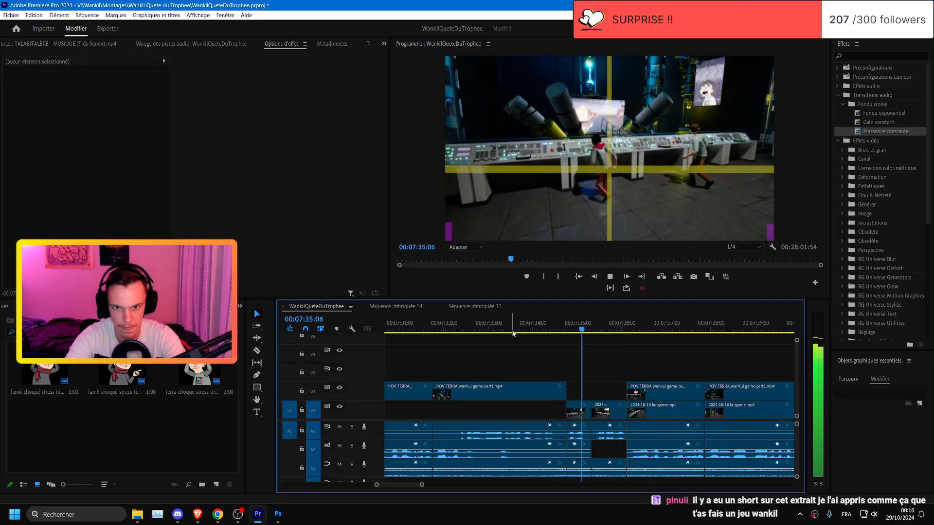
- Undo the recent clip deletions, replay the section, and delete only the V1 fangame clip beneath the long POV TERRA clip
key("ctrl+z")
left_click_drag(524, 331, 564, 334)
key("space")
left_click(543, 327)
scroll(544, 367, "up", 2)
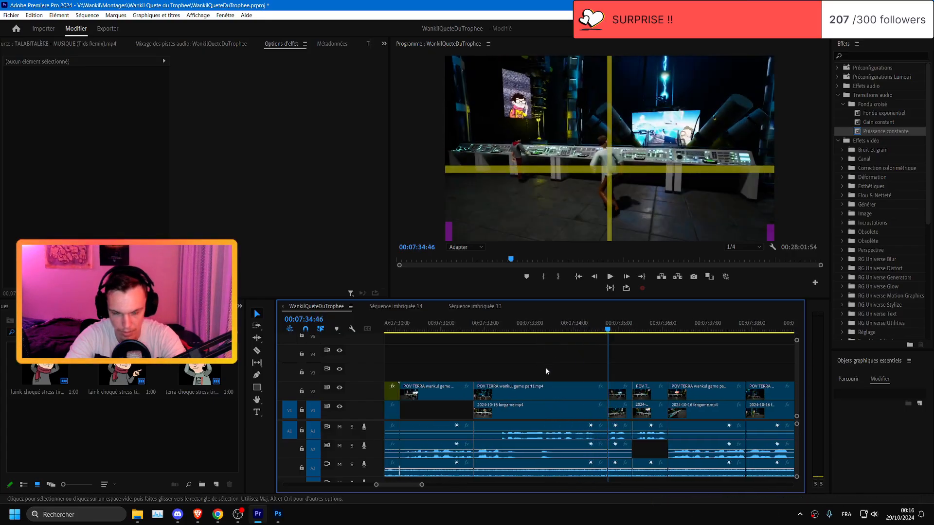
left_click(584, 409)
key("Delete")
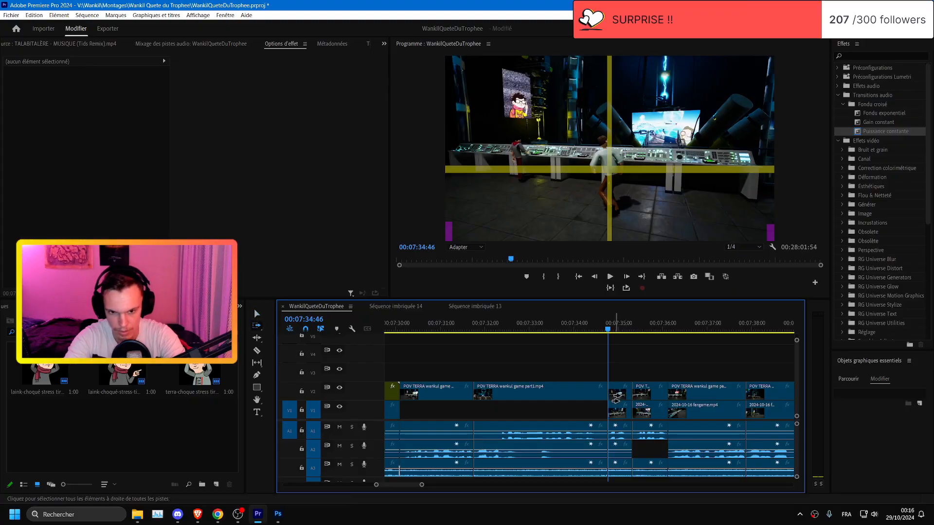
- Shift every clip after 00:07:34:46 later on all tracks to open an 18-frame gap, and save the project
left_click_drag(617, 399, 632, 399)
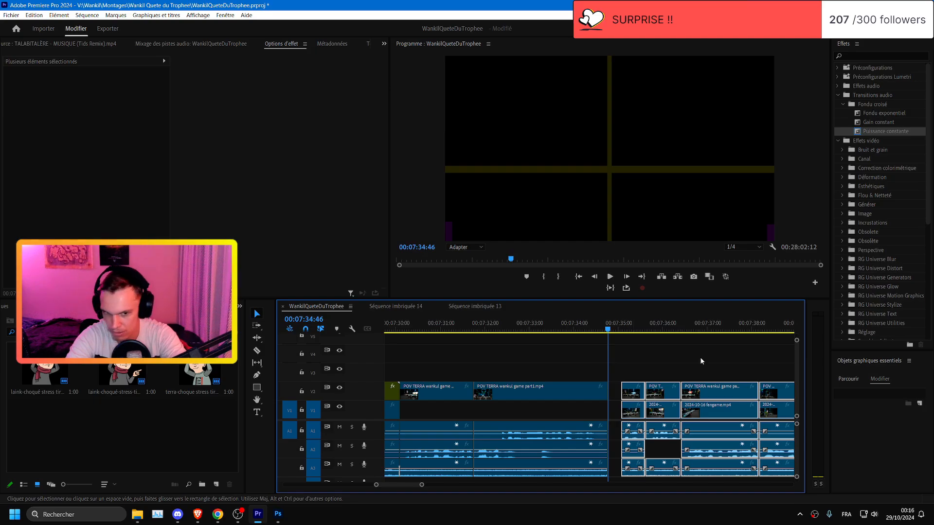
left_click(683, 369)
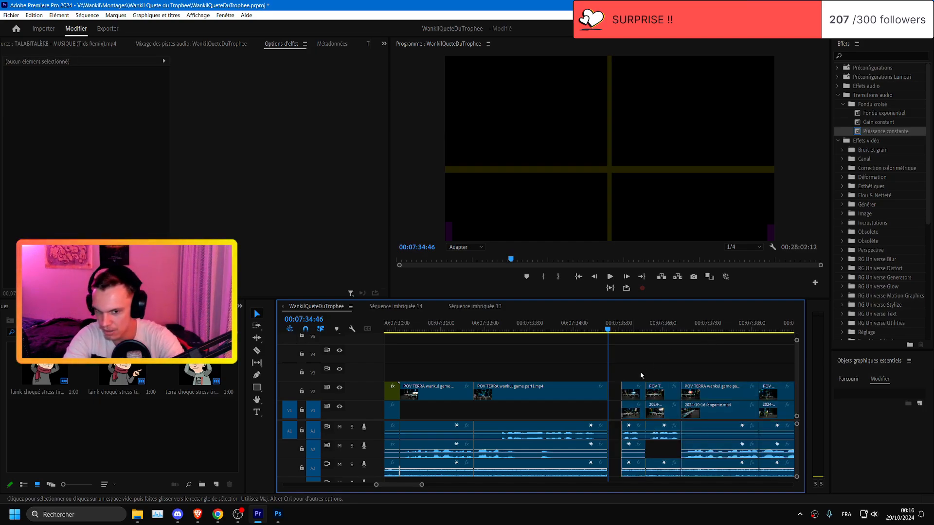
key("ctrl+s")
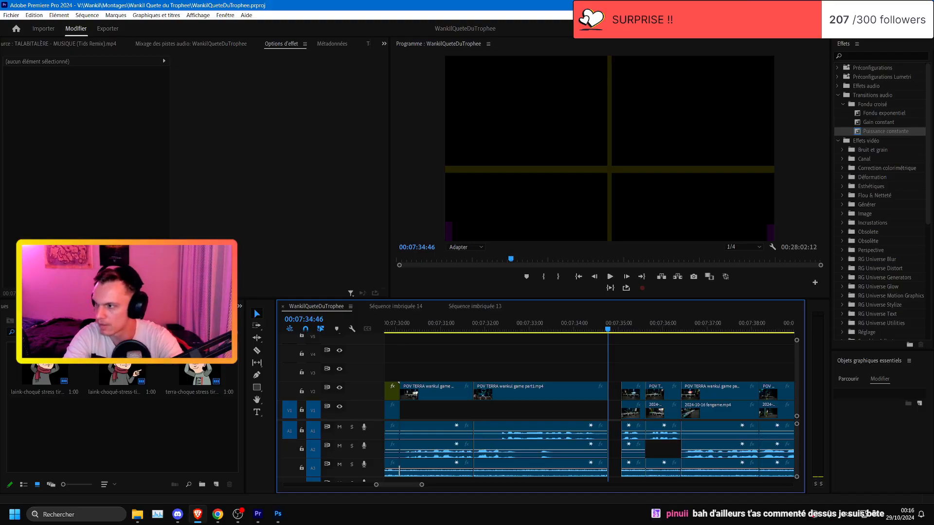
- Switch to the YouTube browser window and open the Shorts of the Wankil Studio - Laink et Terracid channel
left_click_drag(0, 10, 347, 1)
left_click(348, 141)
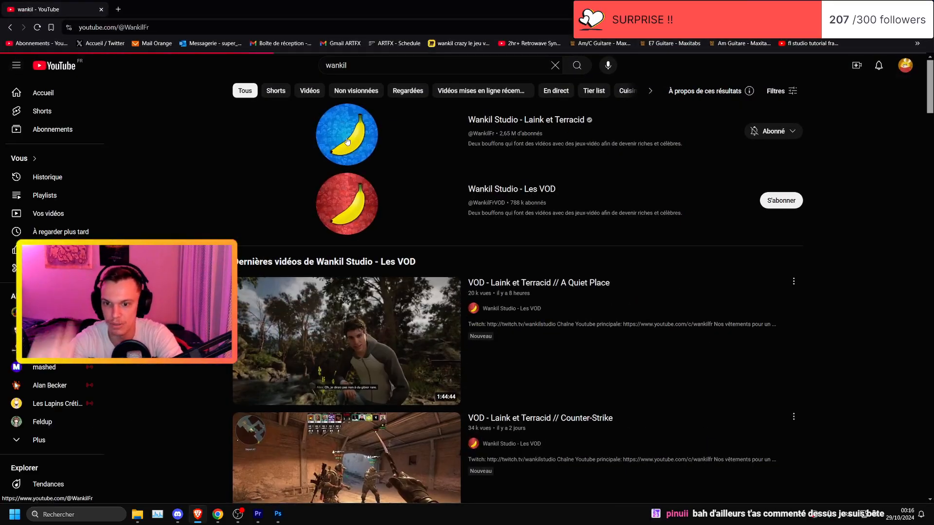
left_click(304, 280)
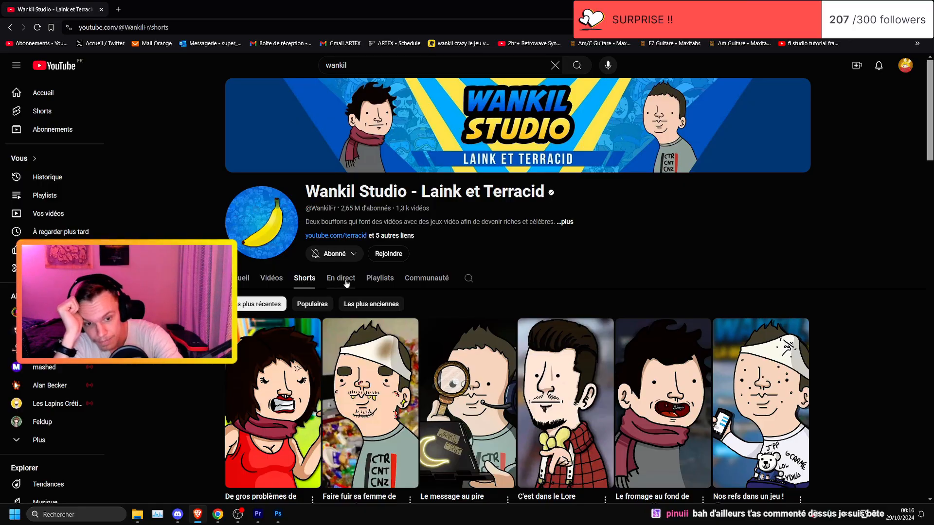
- Open two of the channel's latest shorts in turn, going back to the shorts list after each
scroll(346, 283, "down", 4)
scroll(389, 312, "up", 2)
left_click(457, 333)
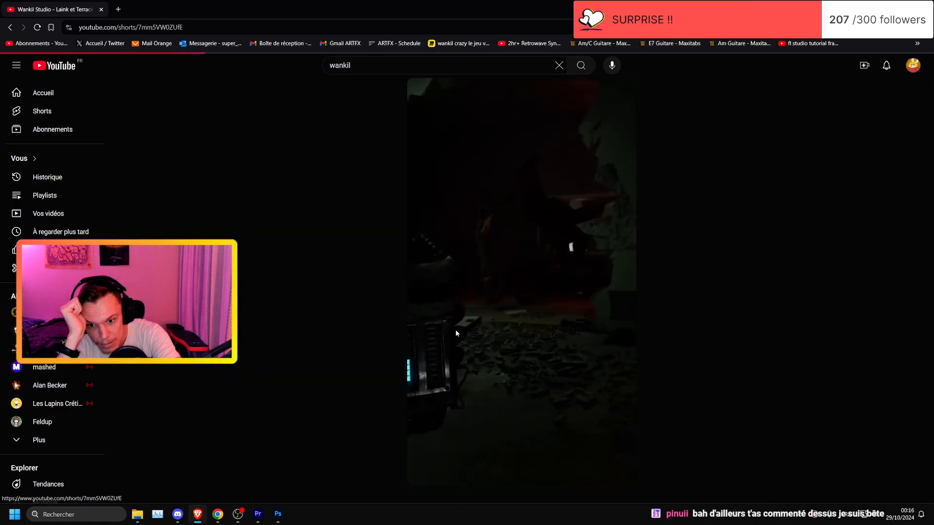
left_click(11, 28)
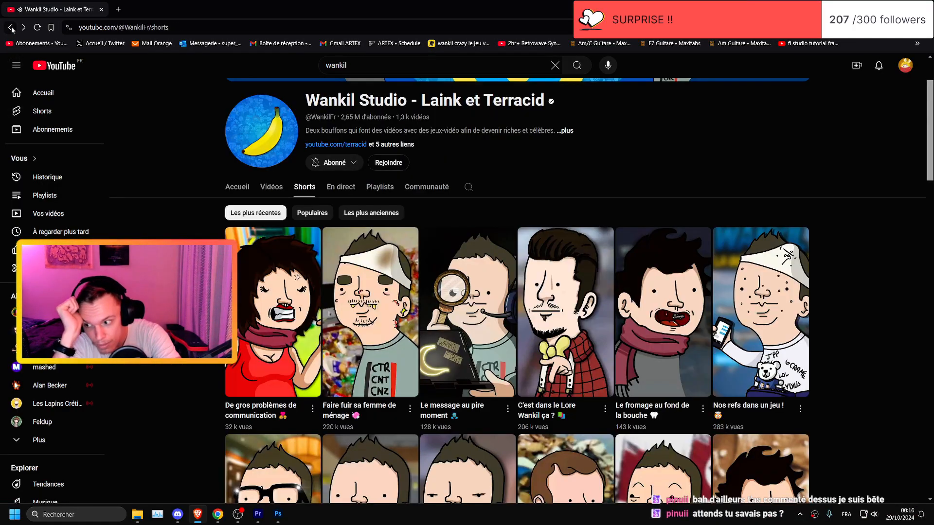
left_click(343, 335)
left_click(10, 27)
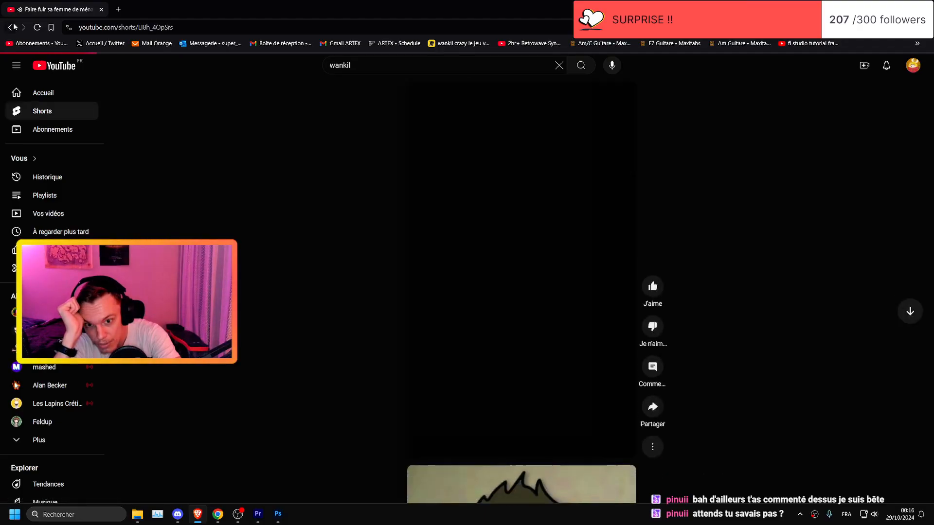
- Go through the shorts from "Sympa mes lunettes lumineuses non ?" to "Nos refs dans un jeu !" and watch passages of the latter
scroll(661, 350, "down", 4)
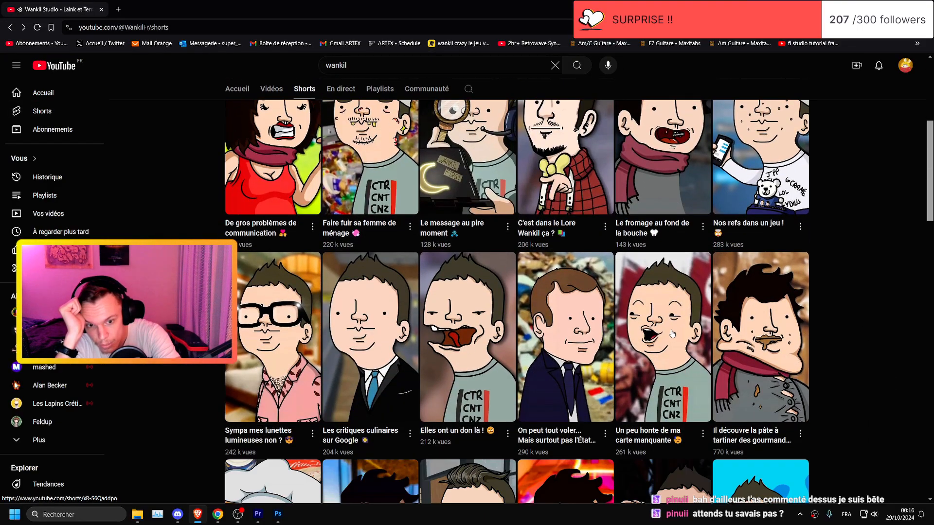
left_click(283, 350)
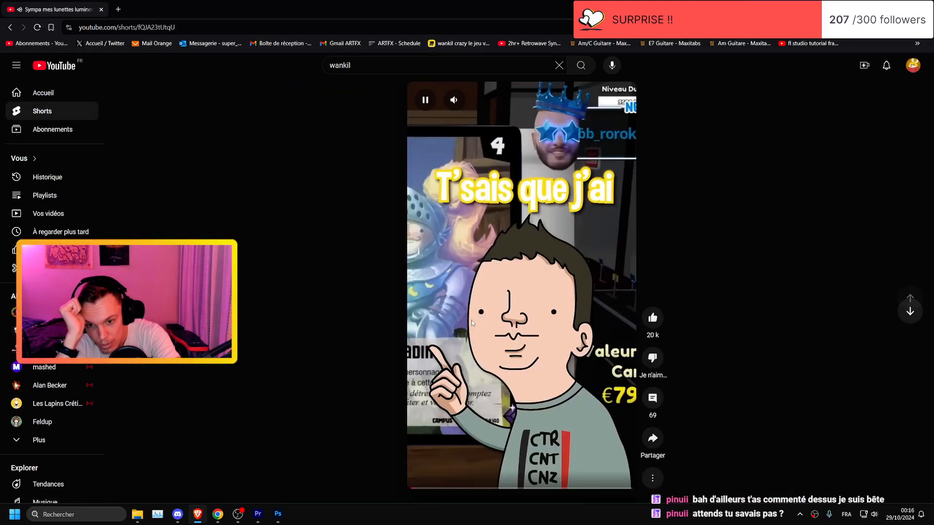
scroll(466, 320, "down", 3)
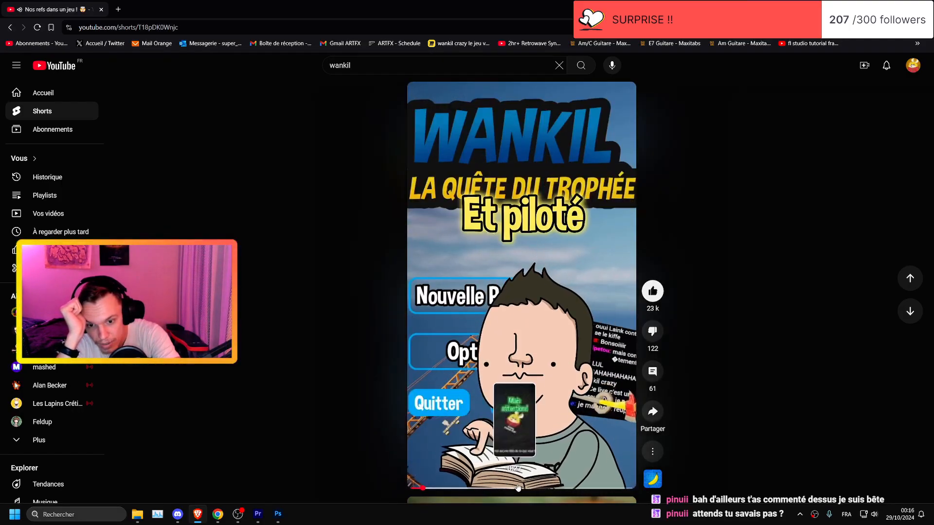
left_click(560, 487)
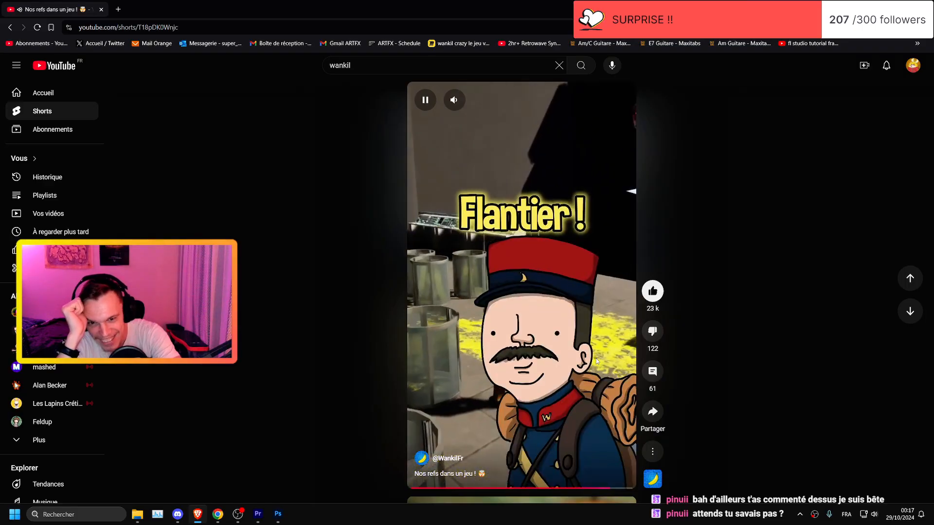
left_click(546, 488)
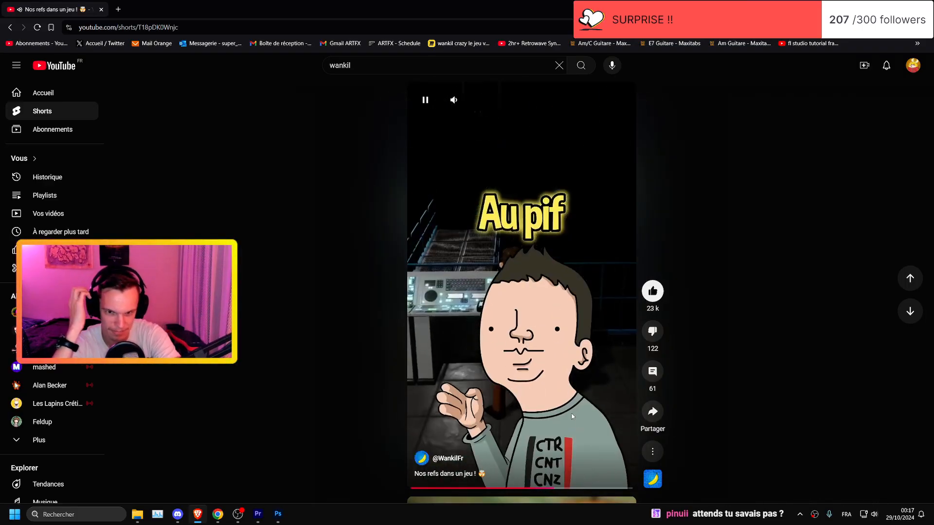
- Open the short's comments, expand the replies under the most-liked comment about Xavier Niel, and read through the thread
left_click(652, 371)
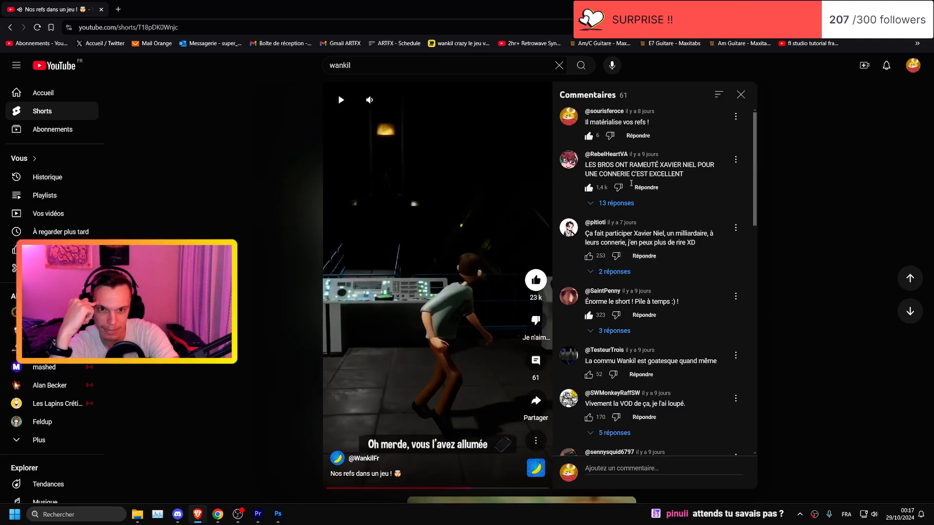
left_click(615, 203)
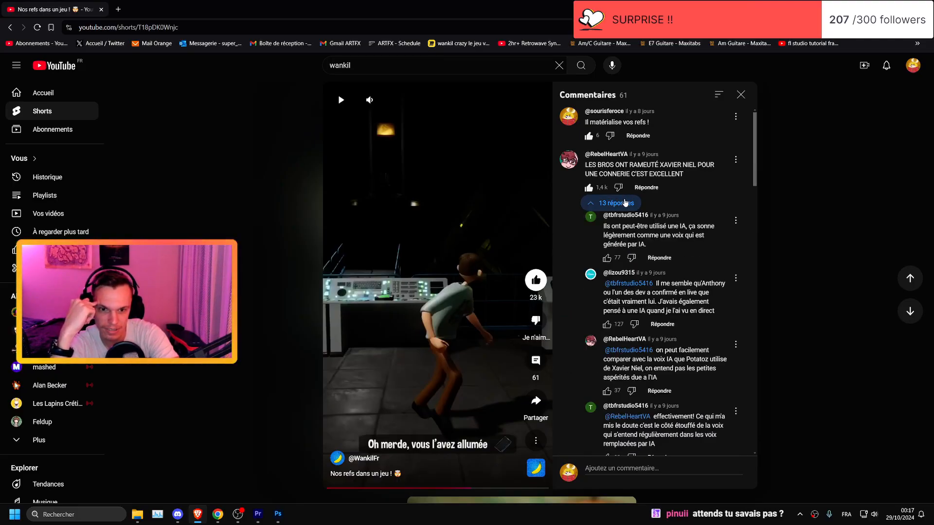
scroll(625, 202, "down", 9)
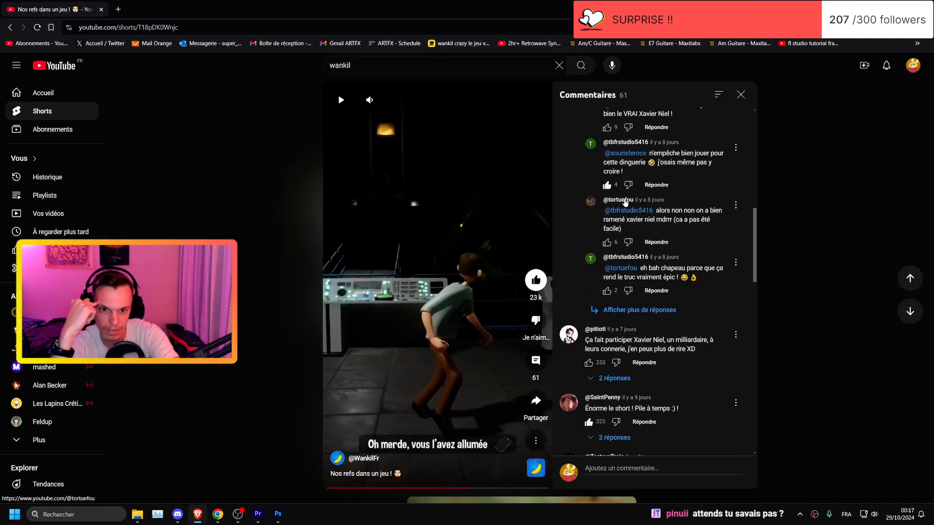
scroll(625, 203, "down", 4)
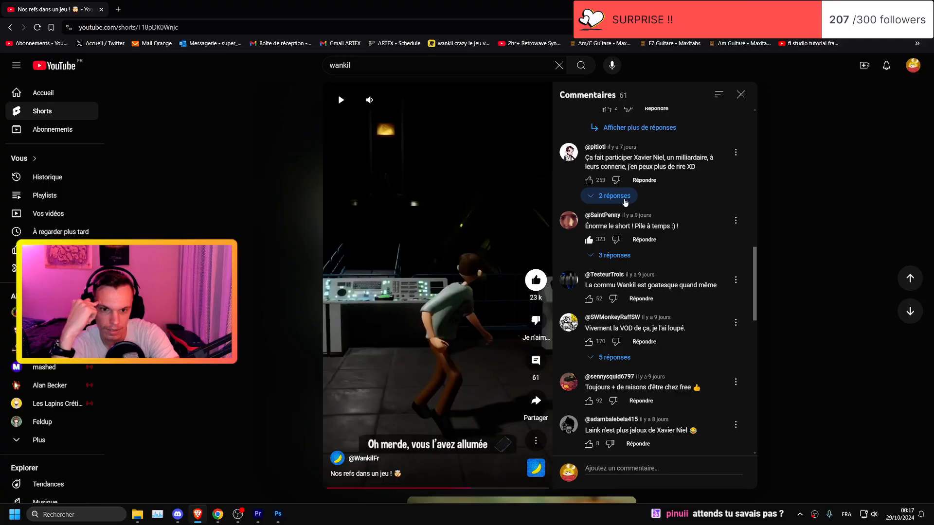
scroll(625, 202, "down", 4)
scroll(625, 203, "down", 5)
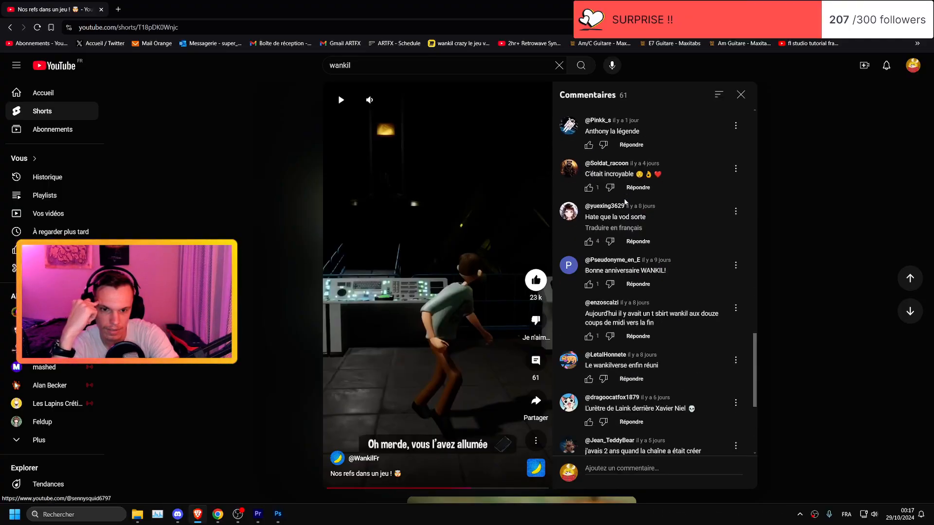
scroll(625, 203, "up", 2)
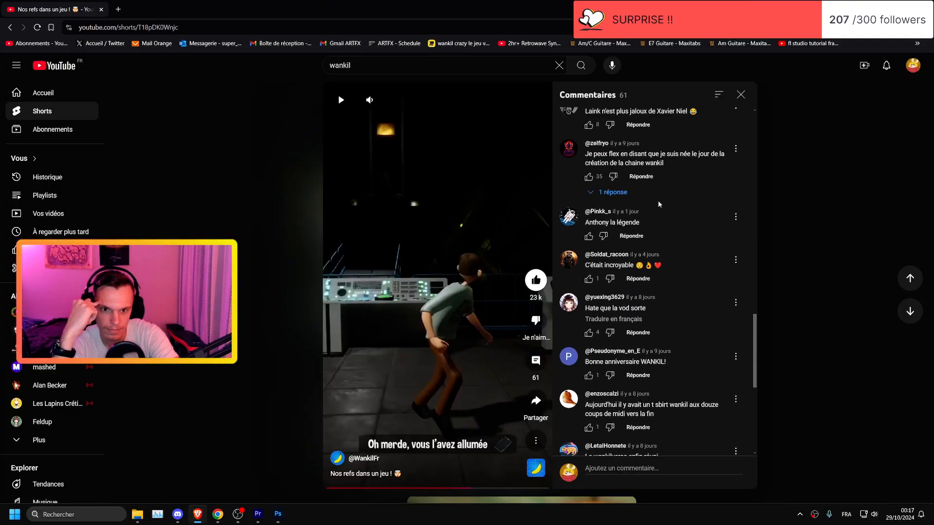
- Like the comment posted one day ago and read the remaining comments on the short
left_click(655, 223)
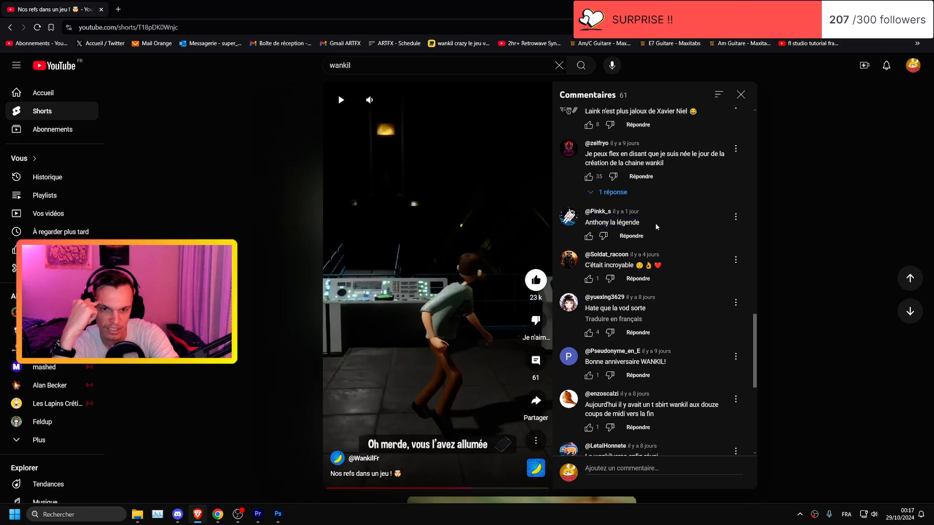
left_click(588, 236)
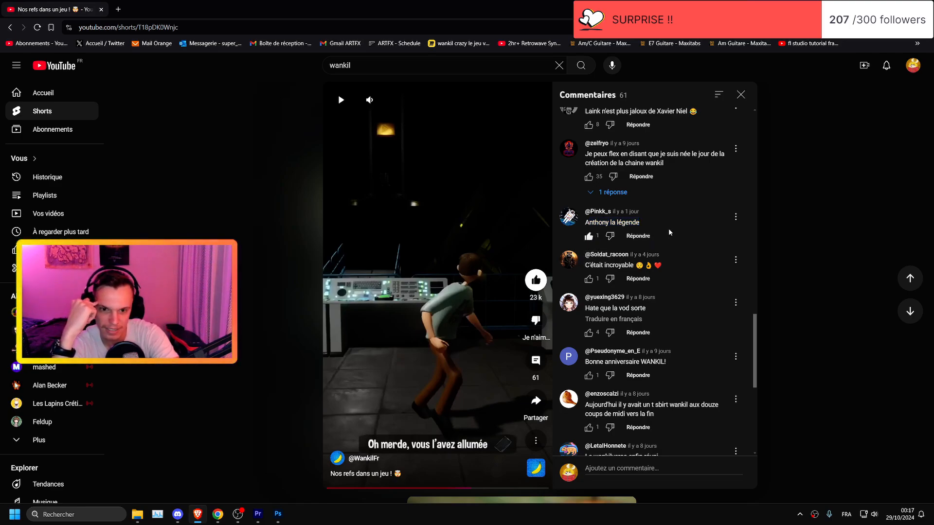
scroll(668, 229, "down", 3)
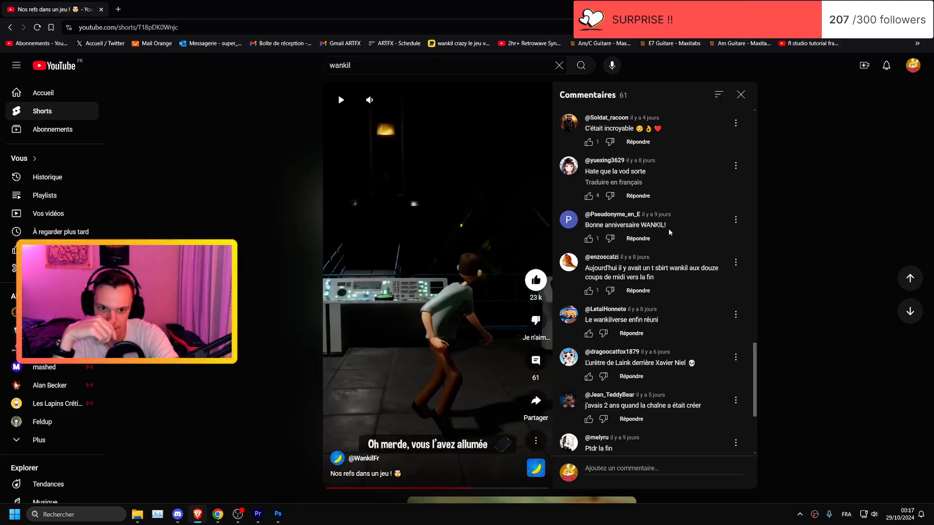
scroll(668, 229, "down", 3)
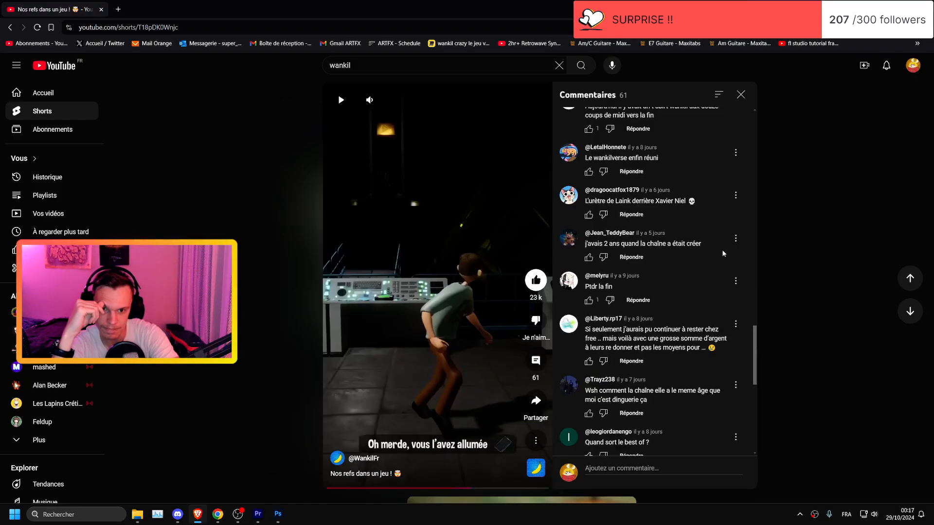
scroll(722, 252, "down", 3)
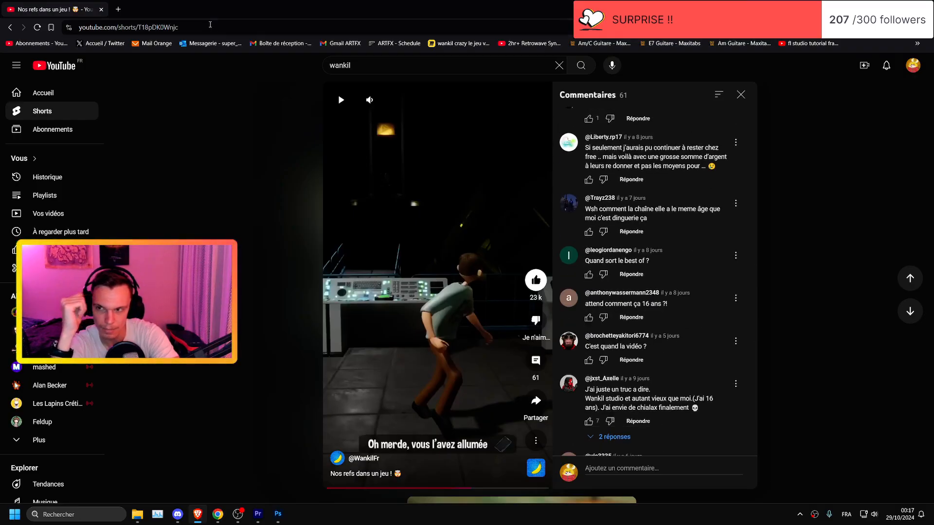
- Switch back to Premiere Pro and ripple-delete the gap after the long POV TERRA clip
key("alt+Tab")
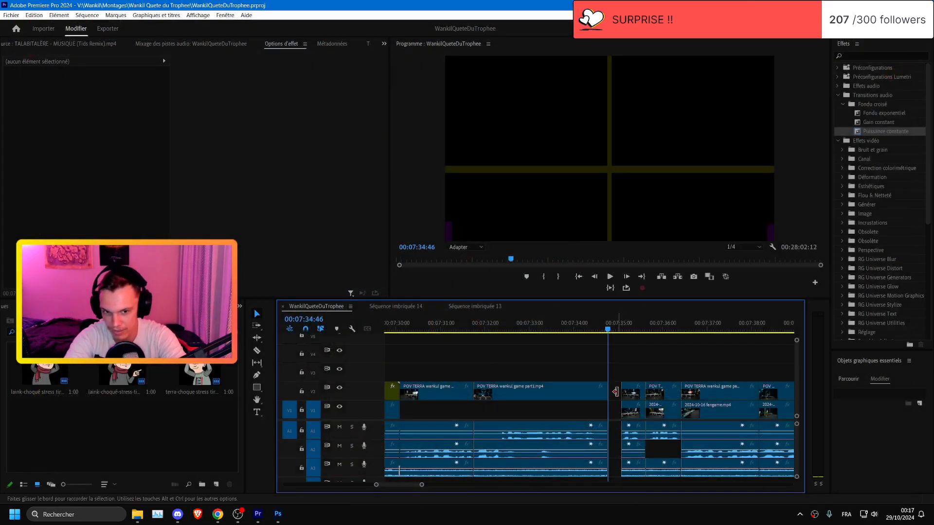
left_click(615, 392)
key("Delete")
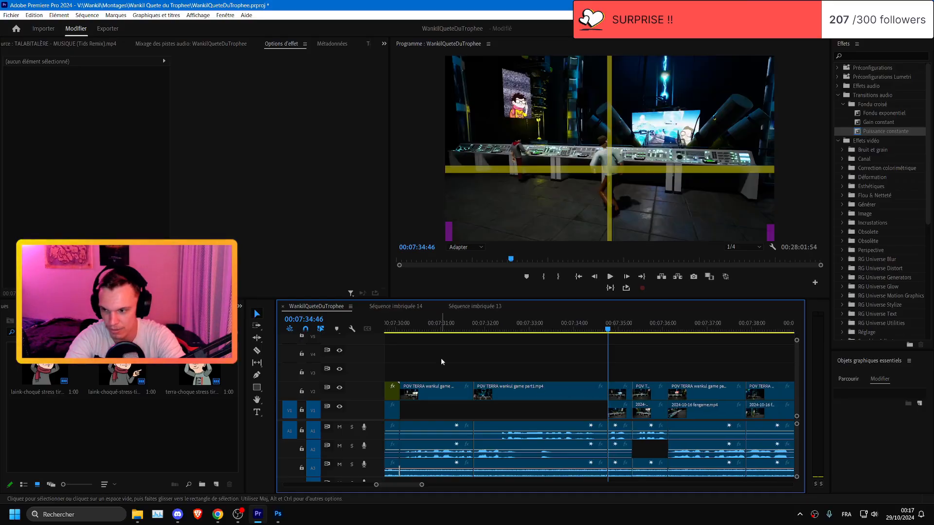
- Save the project and replay the sequence from 00:07:30:51 up to the first short shot
left_click(434, 322)
key("ctrl+s")
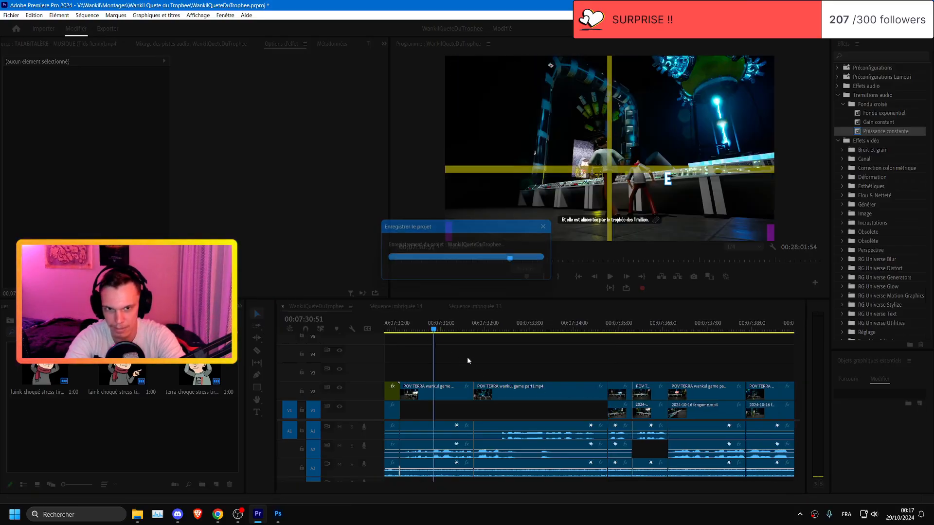
key("space")
scroll(543, 368, "down", 2)
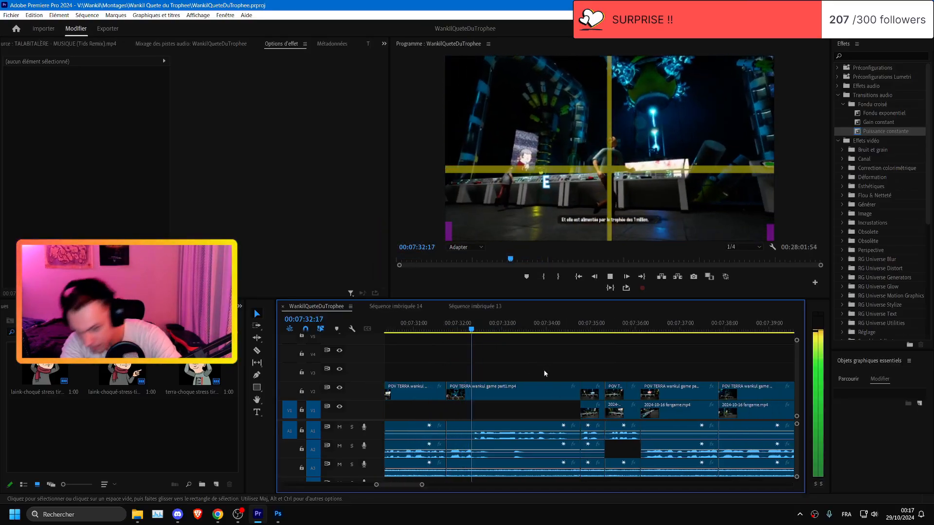
scroll(583, 371, "up", 3)
scroll(647, 395, "up", 2)
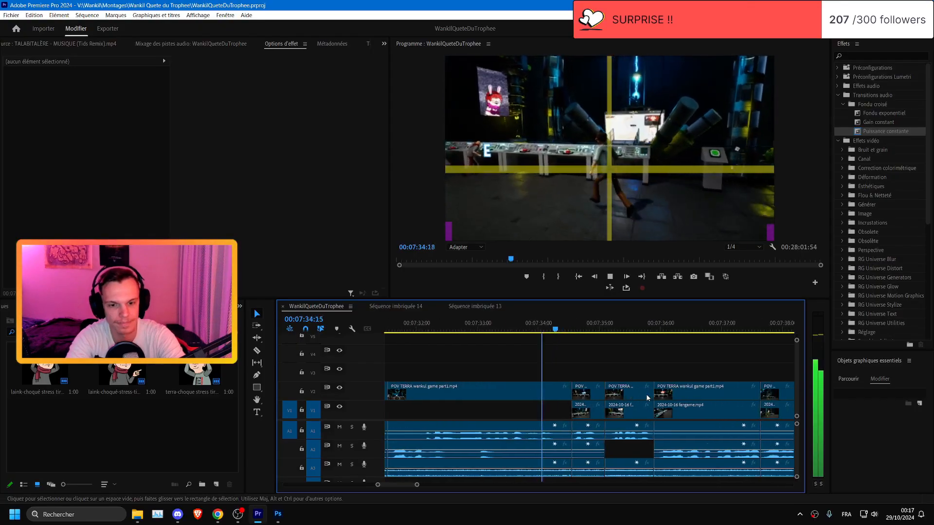
- Remove the V2 clips over the two short fangame shots, shift the following clips later, and extend the first fangame shot's start back to the cut
left_click(571, 327)
key("a")
left_click_drag(577, 395, 606, 475)
key("Delete")
left_click_drag(592, 412, 572, 412)
- Replay the cut from the long POV TERRA clip into the first short fangame shot
left_click(543, 327)
scroll(795, 440, "up", 1)
key("space")
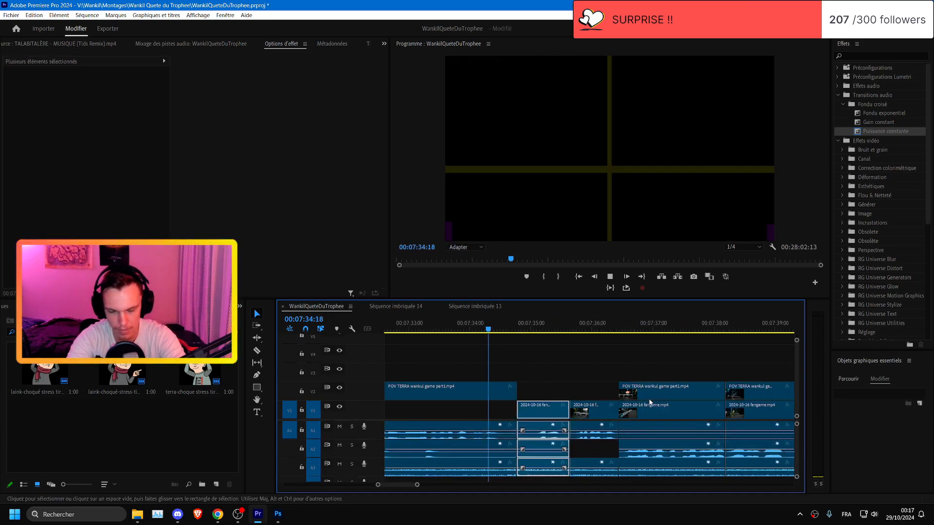
scroll(652, 403, "up", 1)
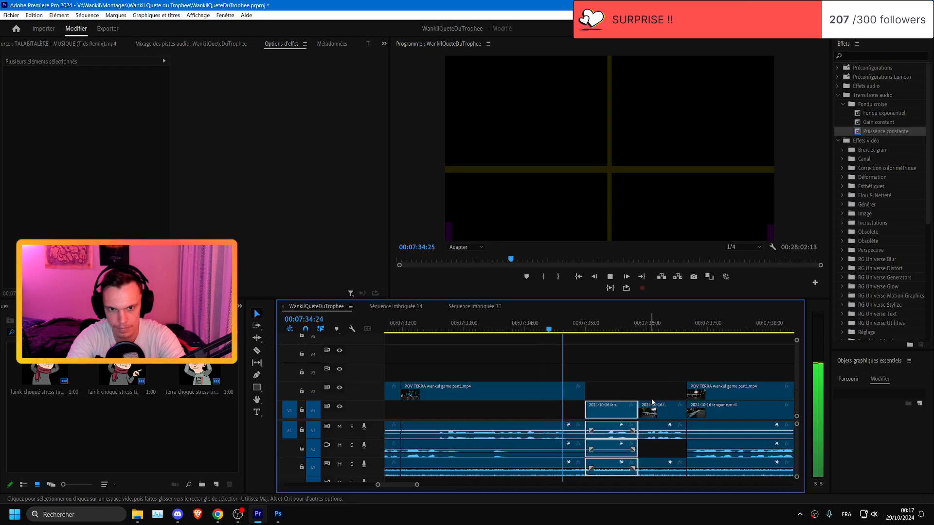
left_click(588, 324)
key("space")
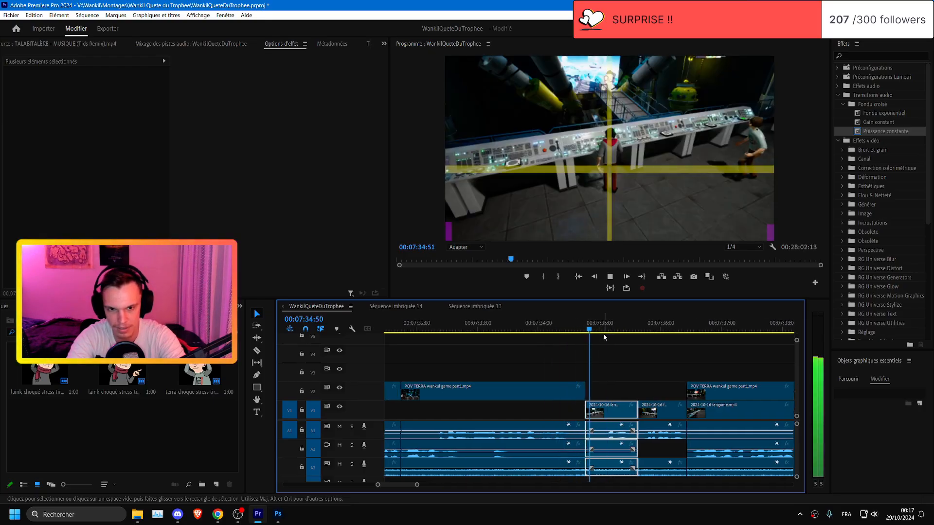
- Shift the clips after 00:07:34:46 later and extend the first fangame shot's start by about 13 frames to meet the POV TERRA clip
left_click(586, 331)
key("space")
key("Up")
key("a")
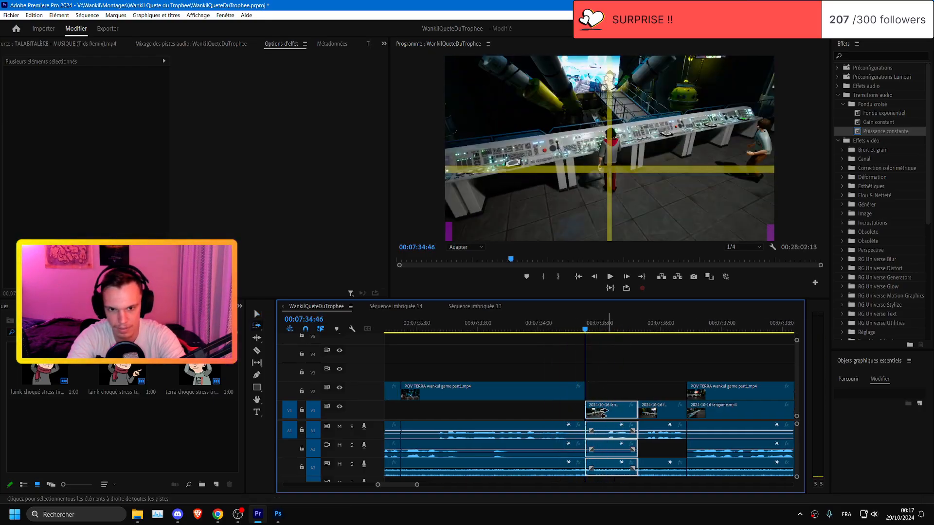
left_click(597, 415)
key("v")
left_click_drag(599, 415, 604, 378)
left_click_drag(604, 378, 619, 456)
left_click_drag(600, 407, 585, 407)
key("space")
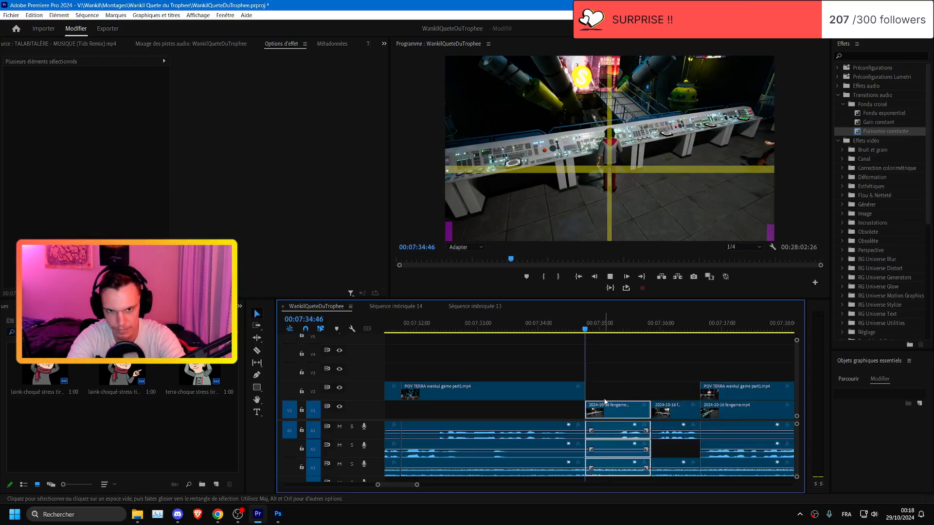
- Check the cut around 00:07:34:32 and readjust the ends of the A3 fangame audio beneath the long POV TERRA clip to its cuts
left_click(548, 326)
key("space")
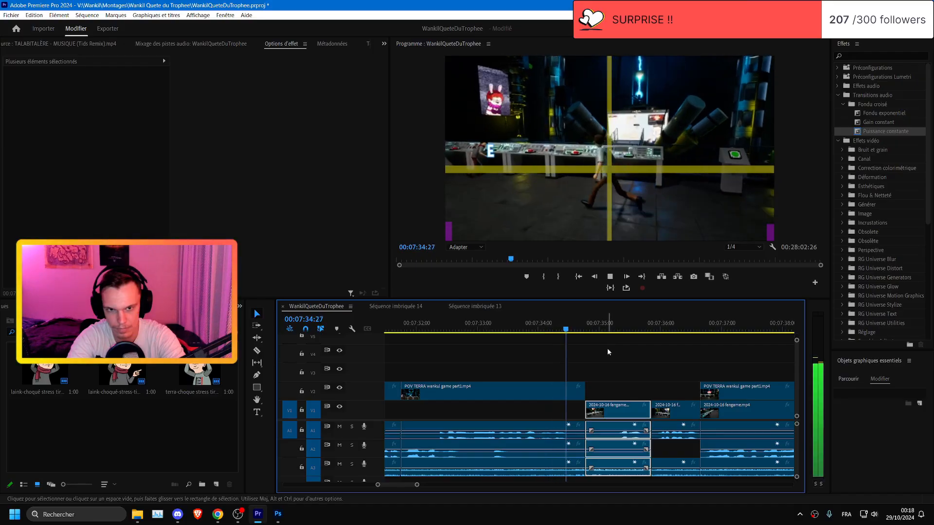
left_click(548, 324)
left_click_drag(551, 323, 570, 326)
scroll(580, 413, "up", 1)
scroll(580, 413, "up", 2)
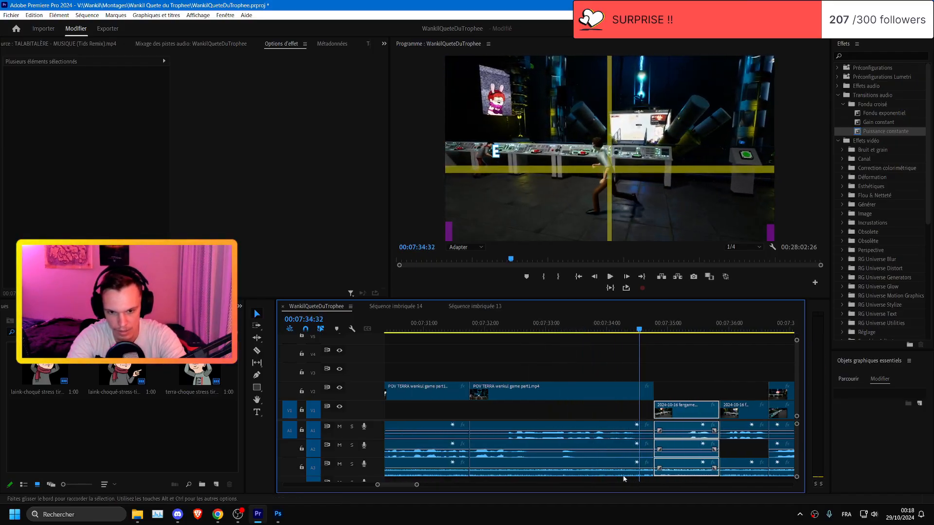
left_click(625, 473, "alt")
left_click_drag(651, 471, 628, 472)
left_click_drag(483, 469, 470, 469)
- Replay the sequence from 00:07:31:06 through the fangame shots and save the project
left_click(429, 324)
key("space")
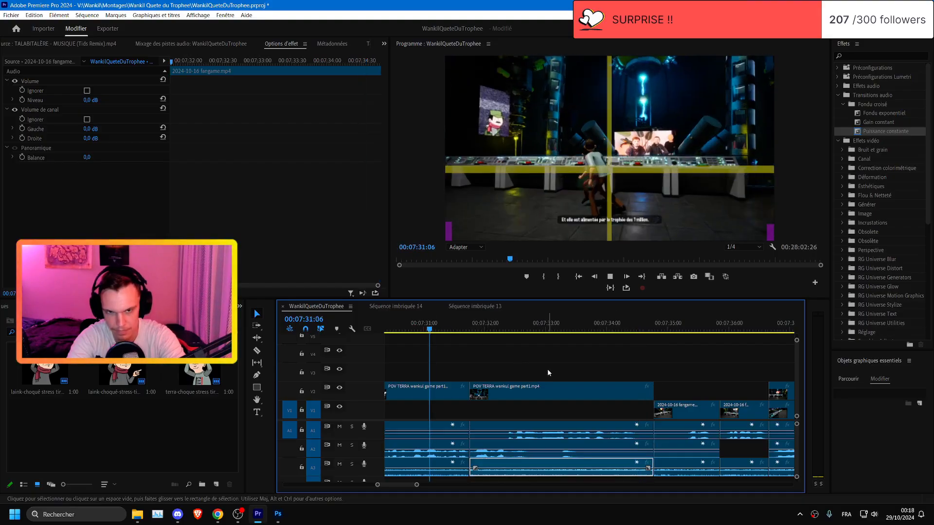
scroll(620, 410, "up", 1)
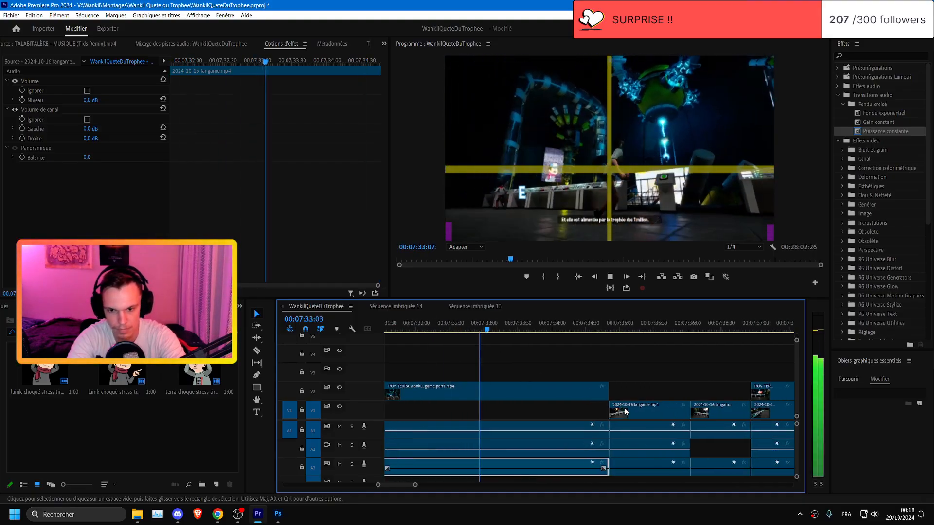
scroll(632, 411, "down", 1)
scroll(649, 411, "up", 1)
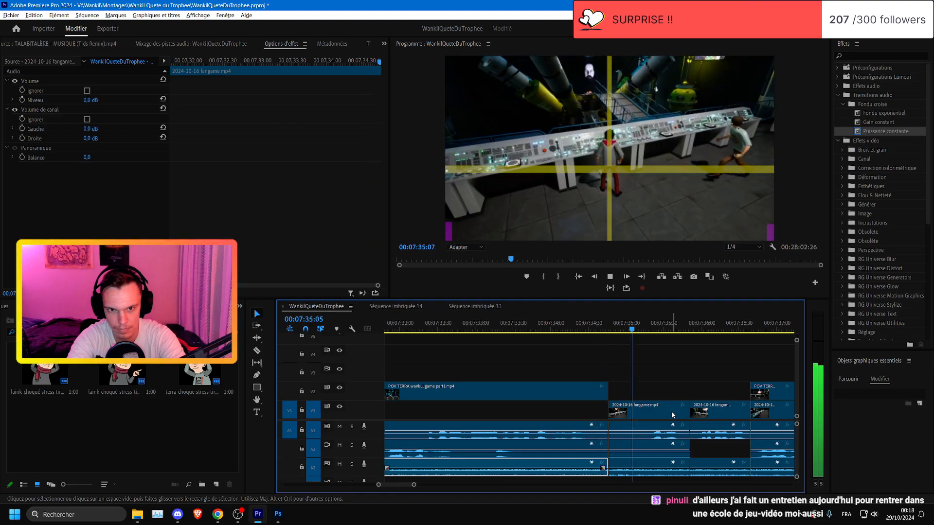
scroll(446, 336, "down", 2)
key("ctrl+s")
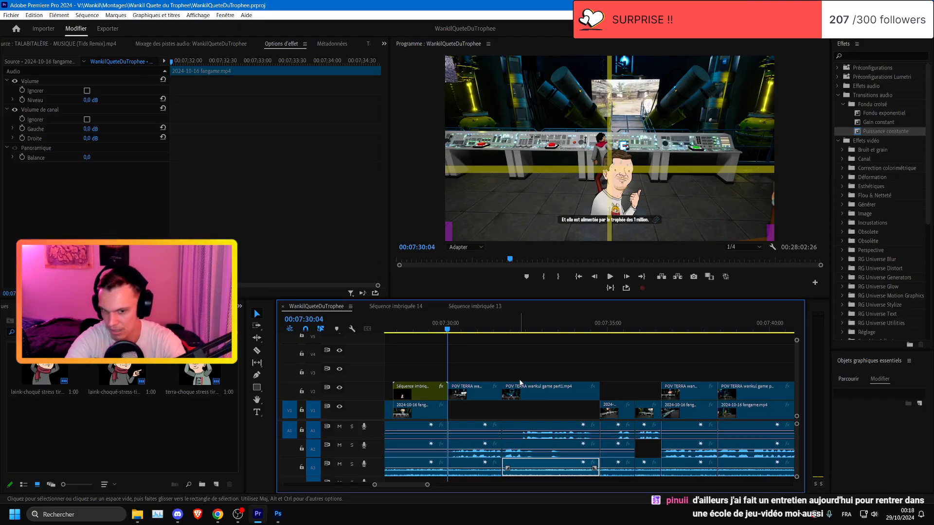
- Save the project and replay the first POV TERRA clip from 00:07:30:04
key("ctrl+s")
left_click(548, 368)
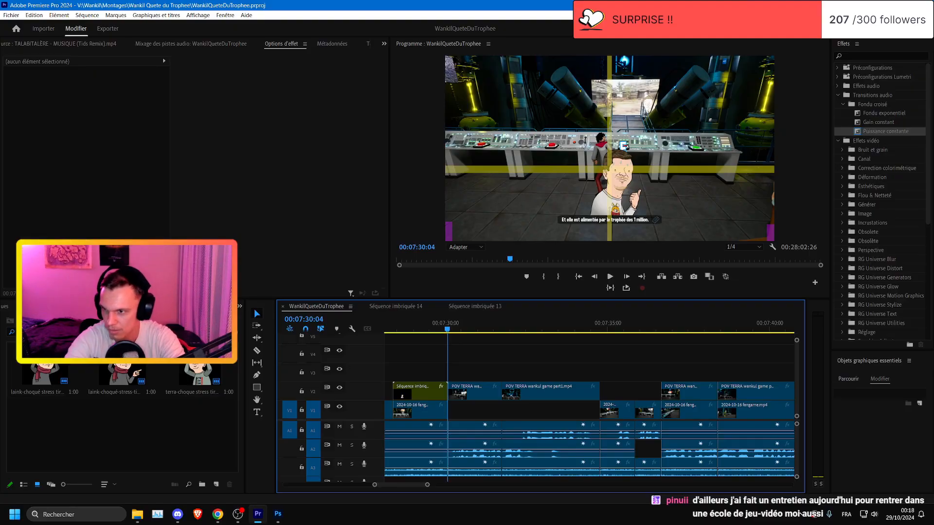
key("alt+Tab")
left_click(511, 369)
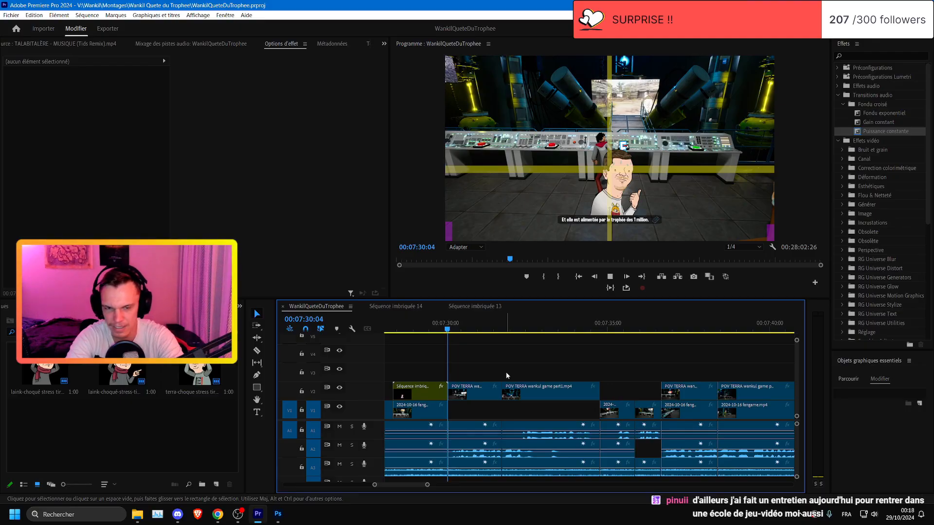
key("space")
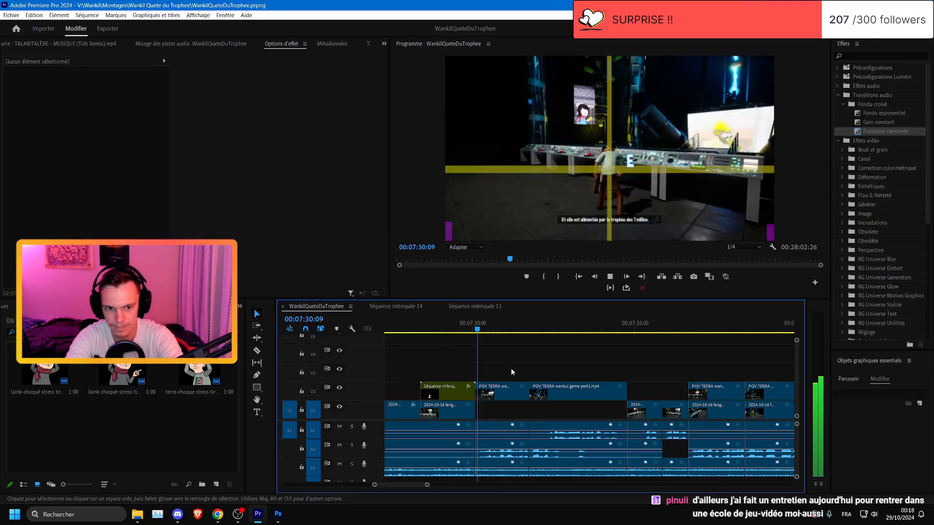
key("ctrl+s")
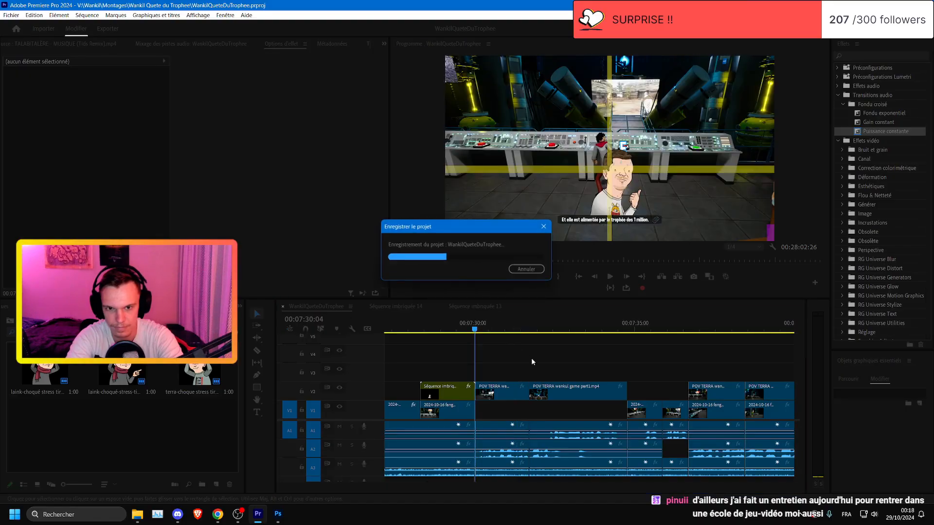
key("space")
scroll(539, 364, "up", 2)
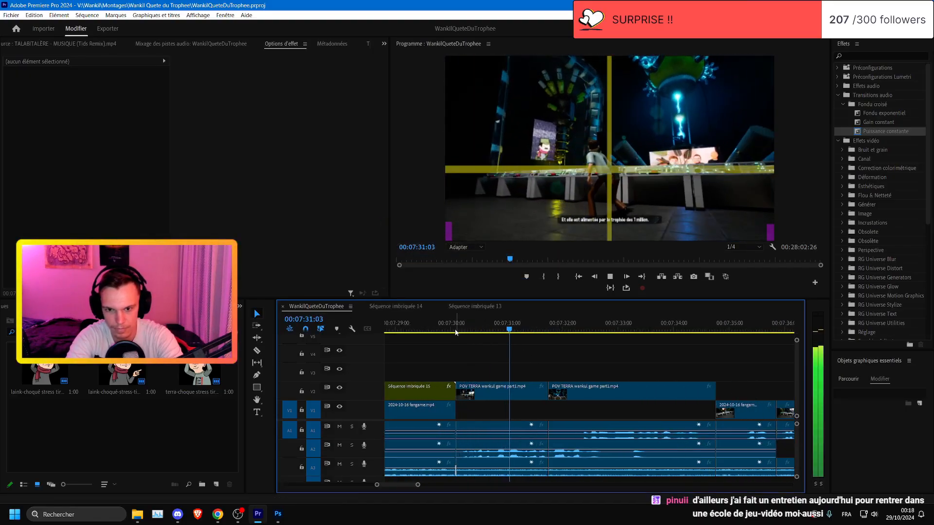
- Place terra-sueur-2-arriere.png from the file explorer on V3 from 00:07:30:40 to the end of the first POV TERRA clip
left_click(457, 329)
key("space")
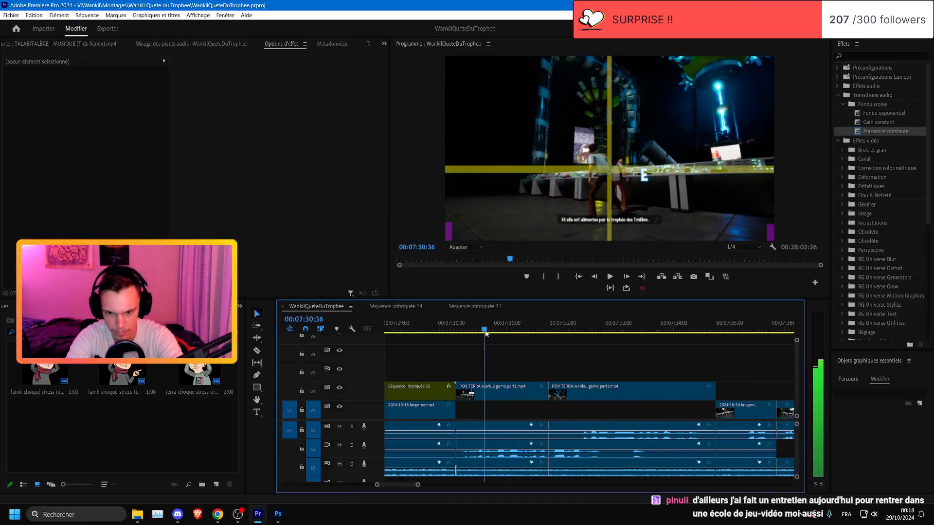
key("space")
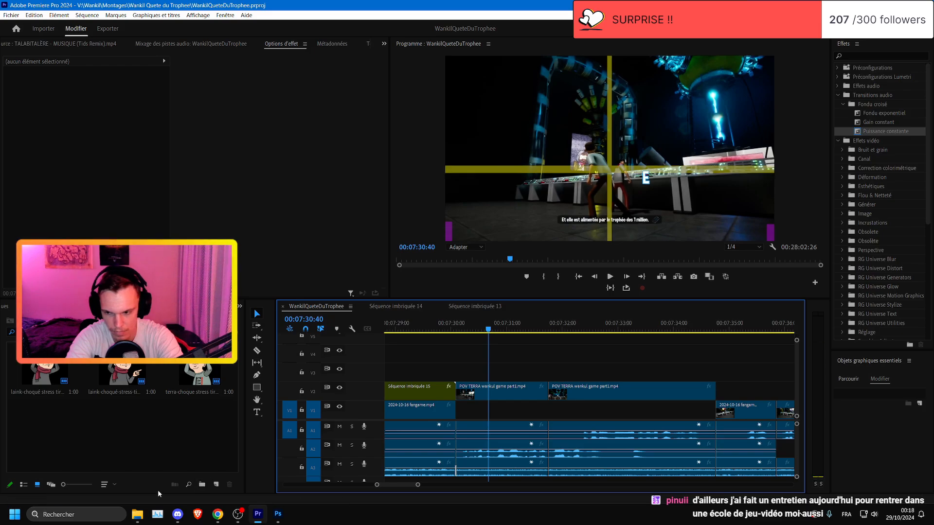
left_click(137, 514)
left_click_drag(151, 57, 0, 69)
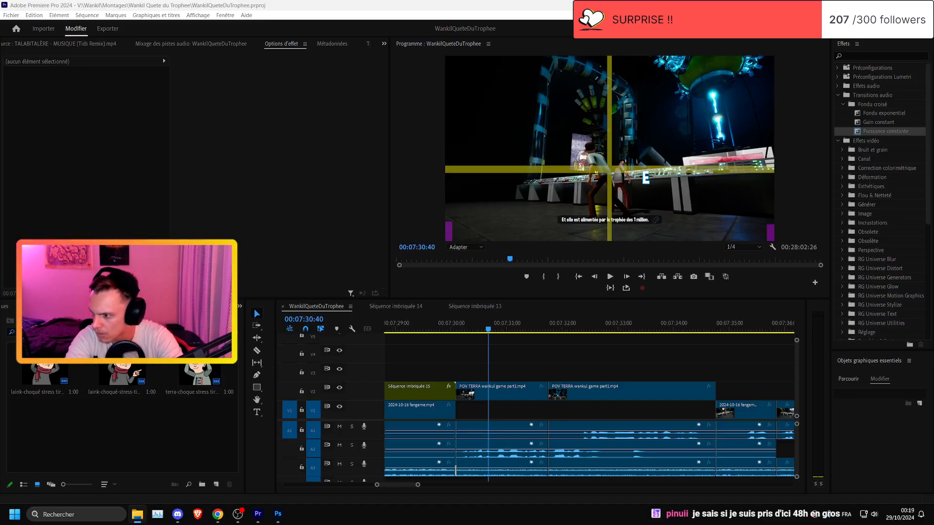
left_click_drag(416, 341, 548, 373)
- Apply the terra-monte preset to the terra-sueur-2-arriere image, save the project and preview the animation
scroll(904, 185, "down", 5)
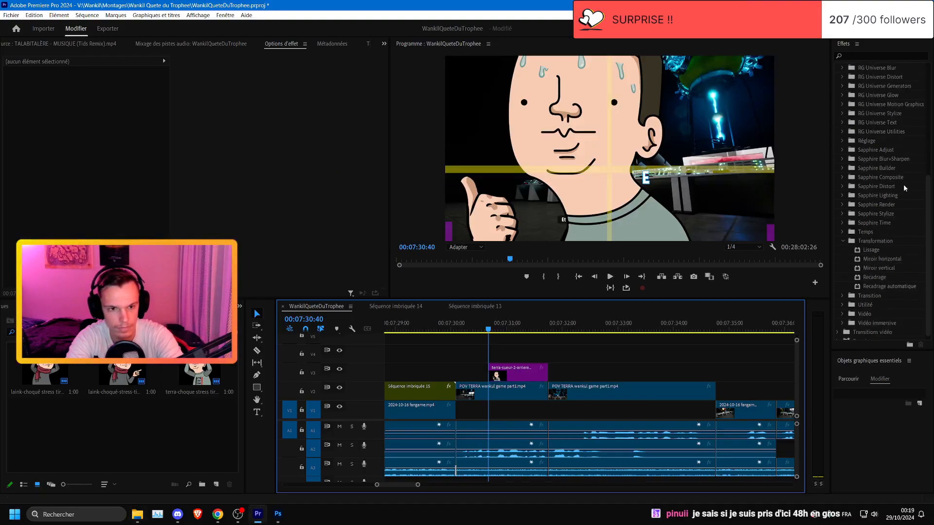
left_click(838, 332)
scroll(872, 254, "down", 5)
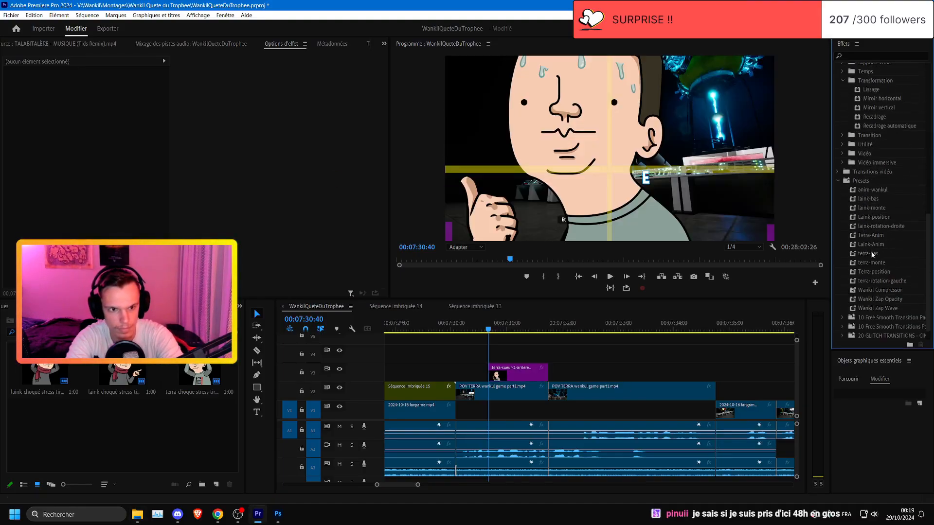
key("space")
left_click(605, 368)
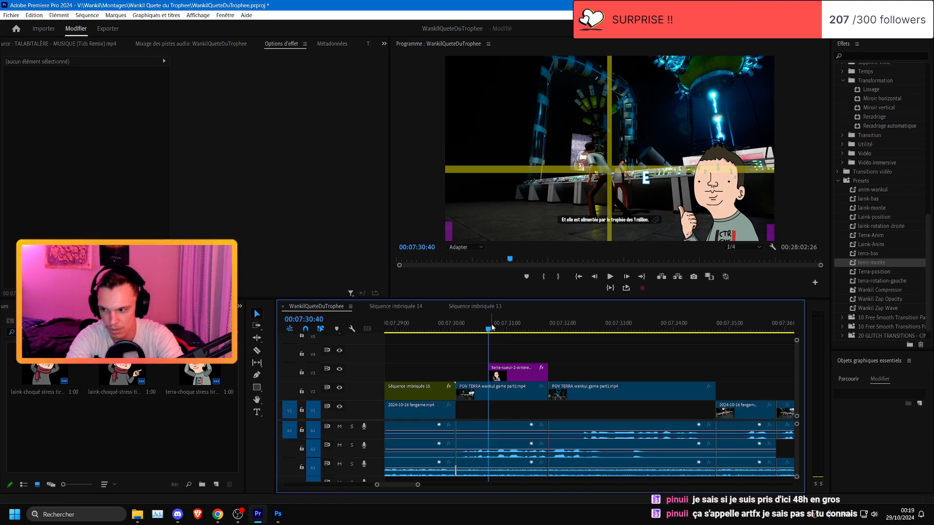
key("ctrl+s")
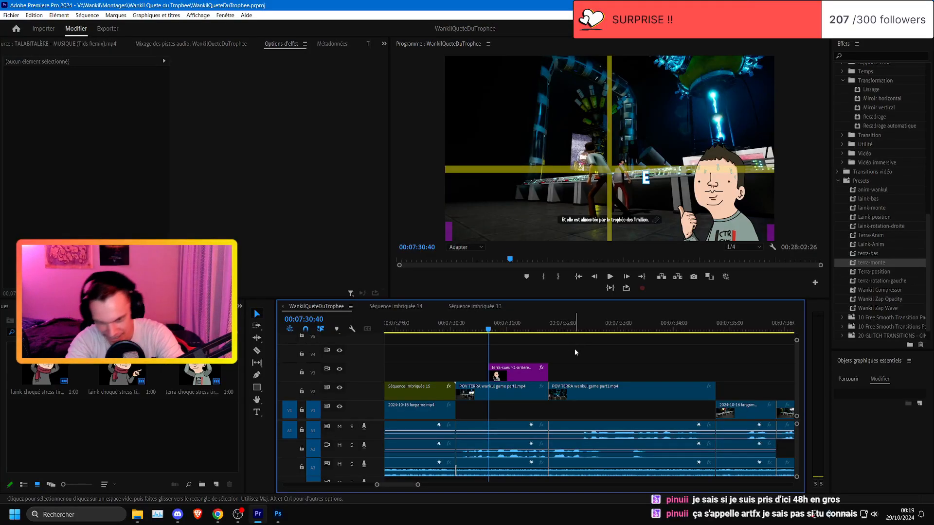
key("space")
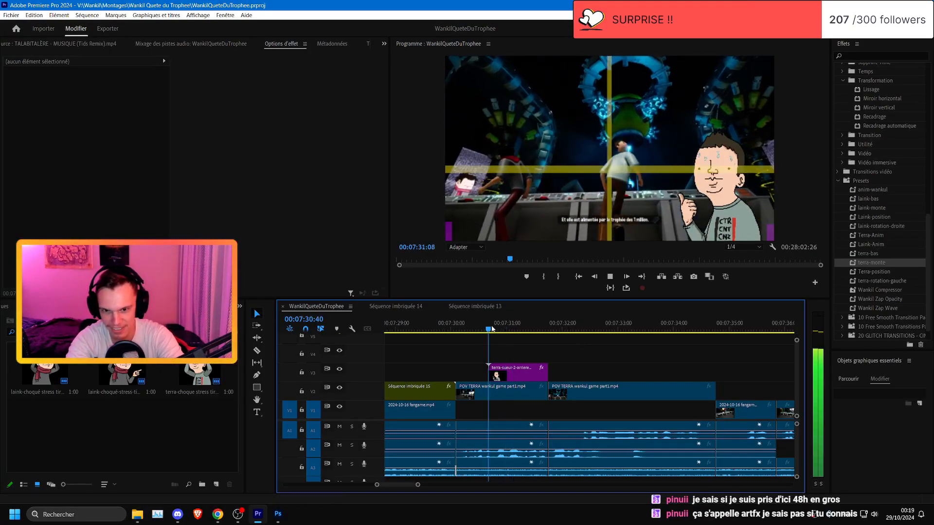
- Move the second Position keyframe of the terra-sueur-2-arriere image a few frames later and save the project
left_click(506, 373)
left_click_drag(183, 90, 195, 90)
key("space")
key("ctrl+s")
left_click(486, 330)
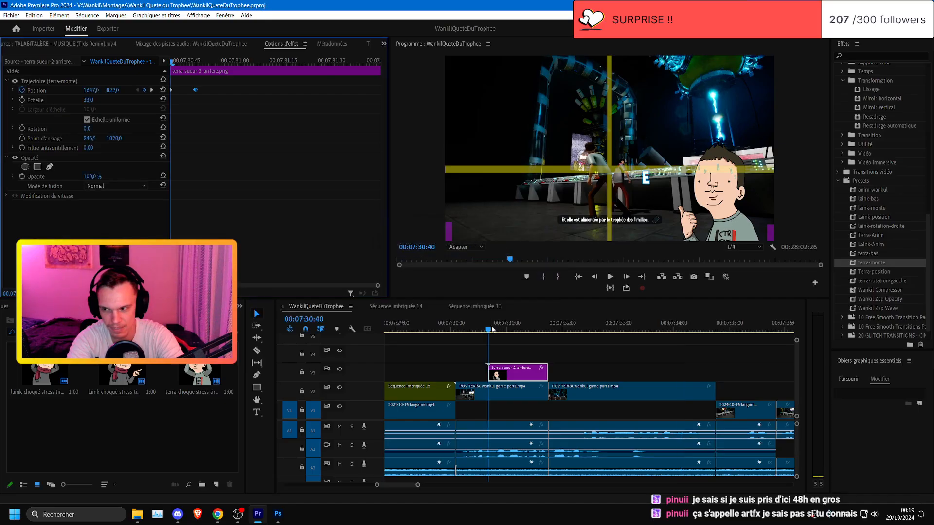
- Replay the cut at 00:07:30:04 and the character's entrance several times, continuing into the long POV TERRA clip
key("space")
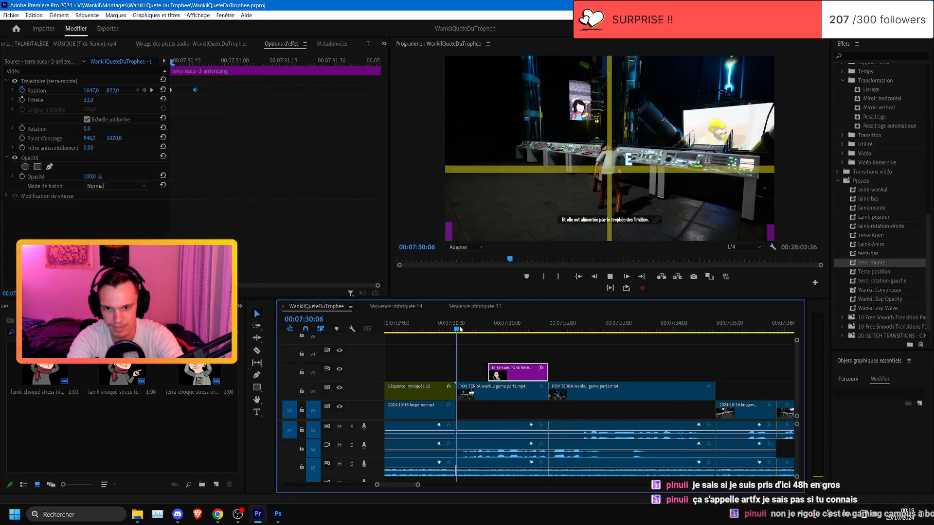
key("space")
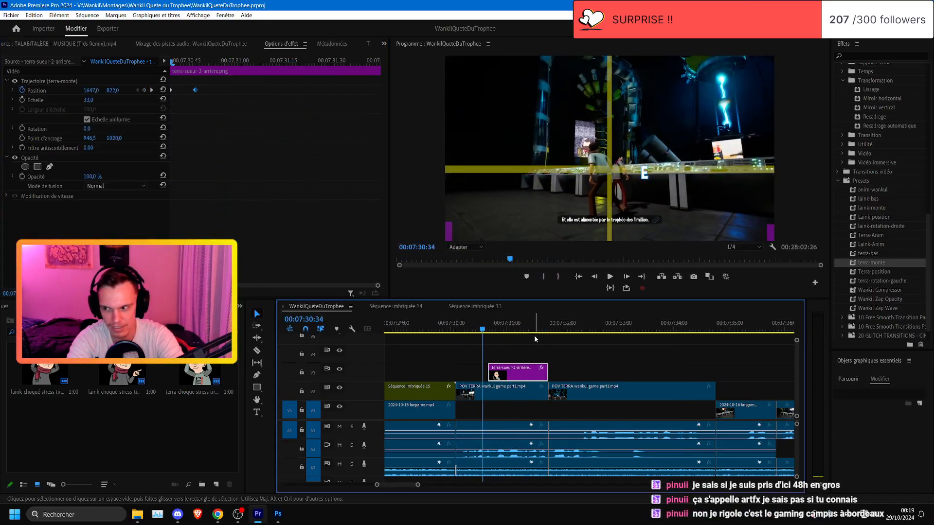
left_click(457, 330)
key("space")
key("space")
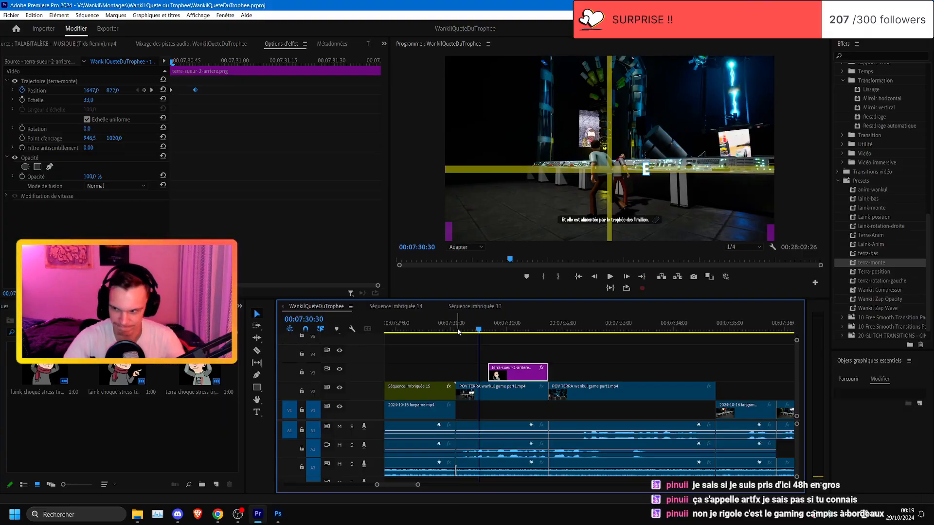
left_click(457, 331)
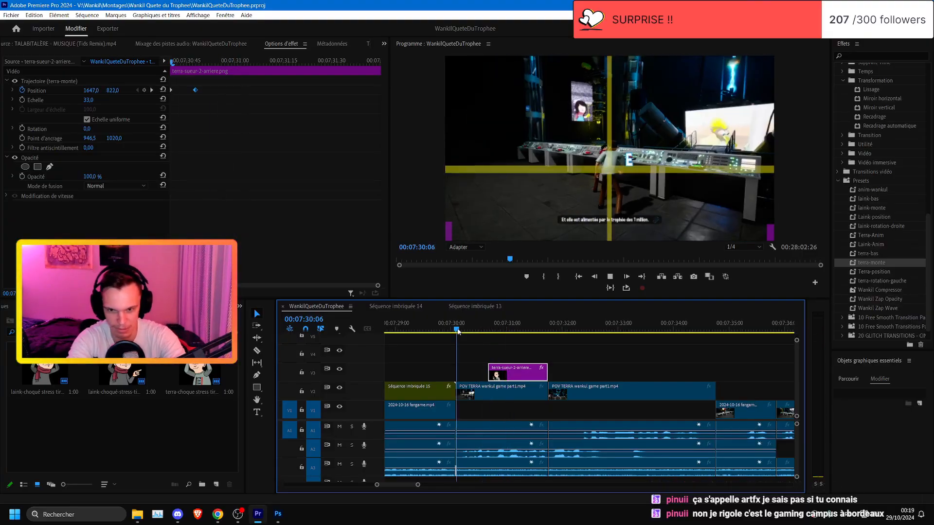
key("space")
key("ctrl+s")
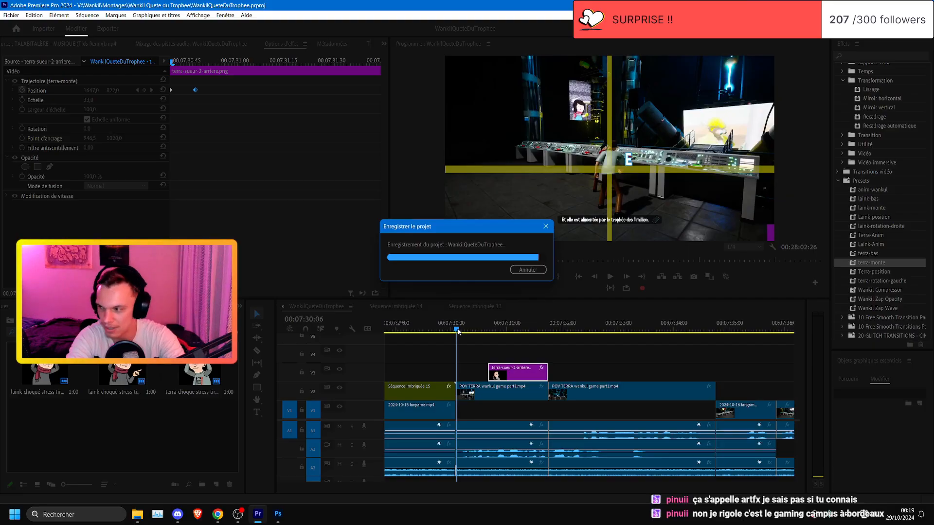
key("space")
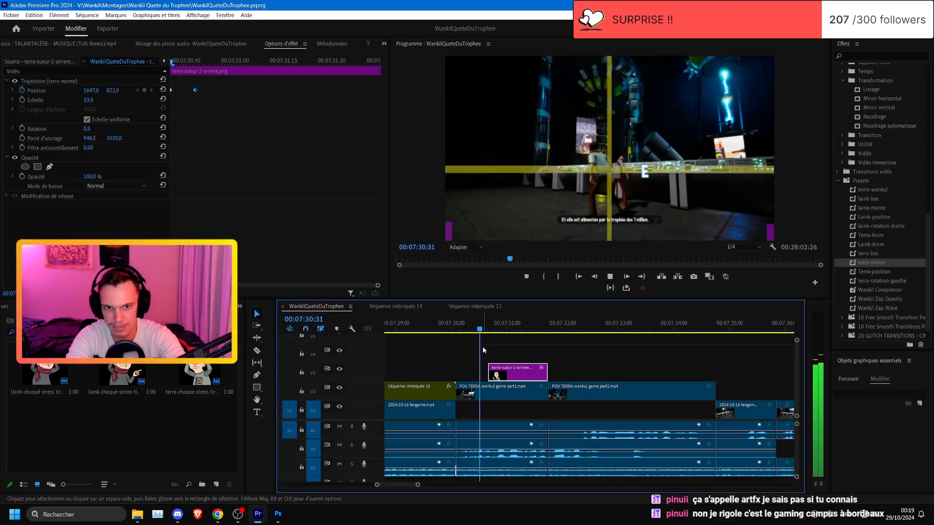
key("space")
left_click(455, 330)
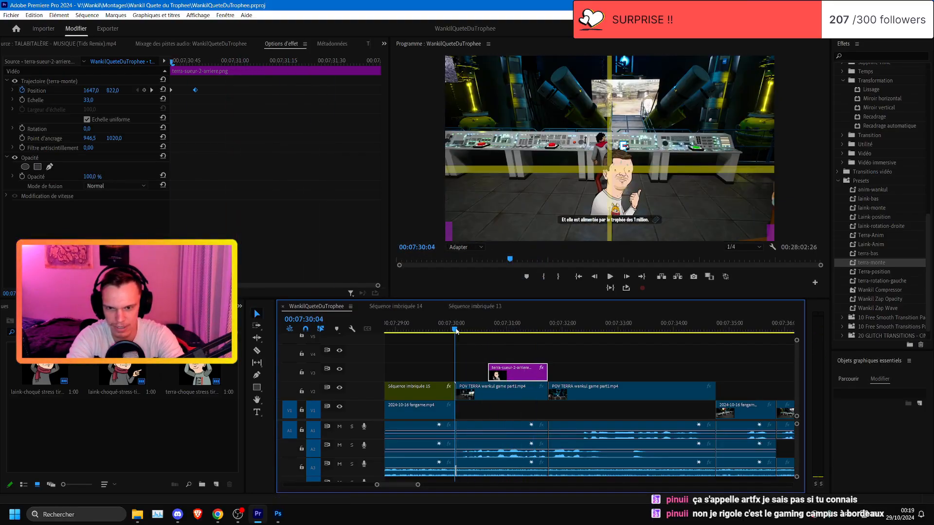
key("space")
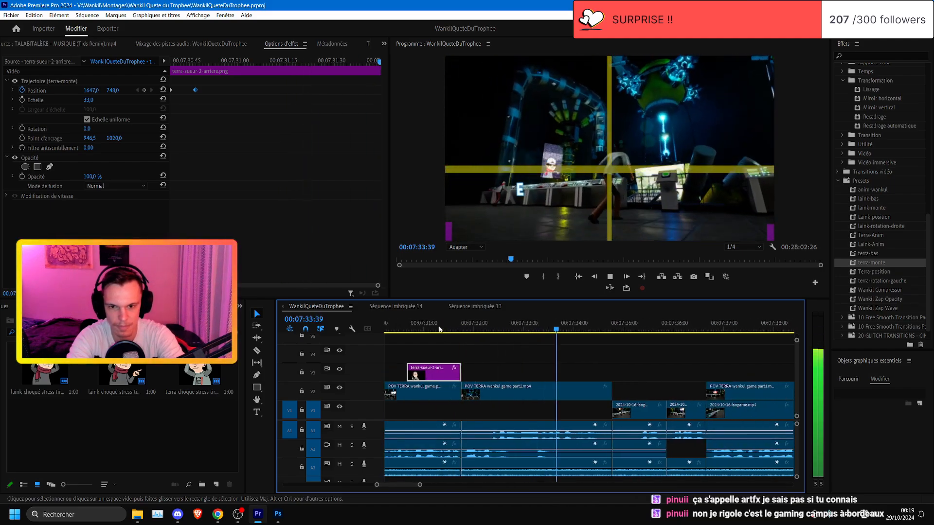
- Keyframe the Scale of the long POV TERRA clip at 115 on its first frame, 00:07:31:45
left_click(461, 329)
left_click(535, 391)
left_click(88, 100)
type("11")
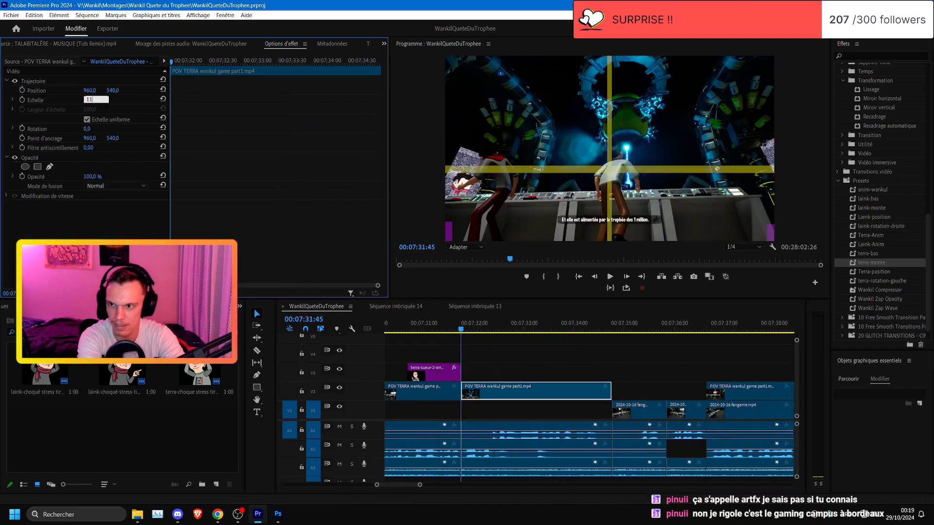
type("5")
key("Return")
- Set a Scale keyframe of 125 on the POV TERRA clip's last frame, preview the slow zoom and save the project
left_click(607, 325)
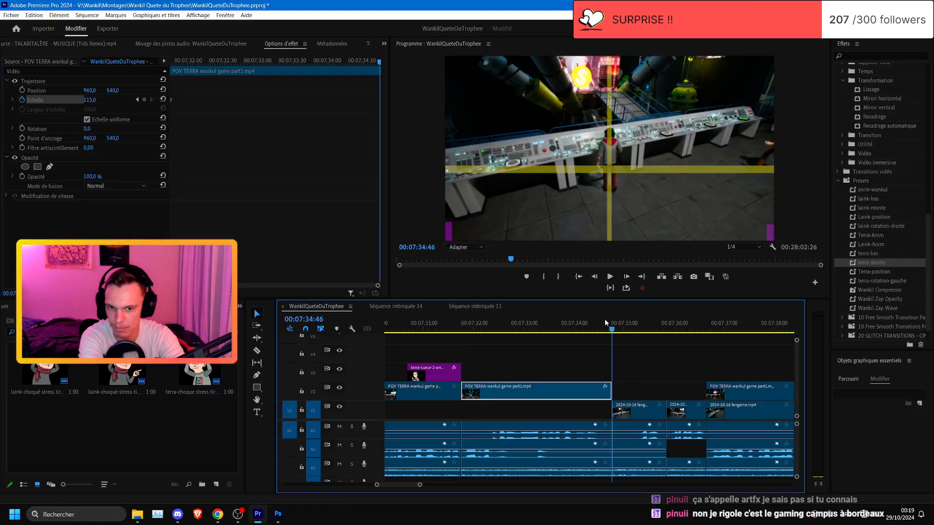
left_click(594, 277)
left_click(89, 99)
type("12")
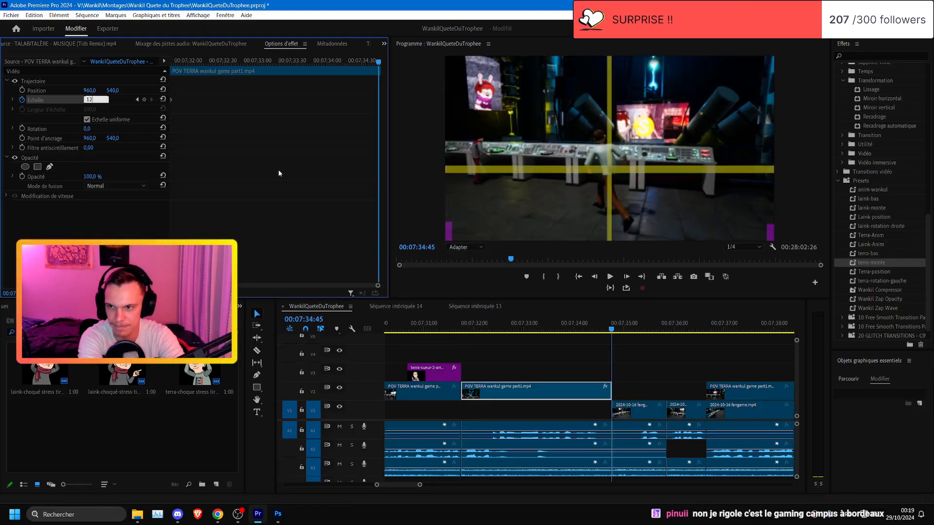
type("5")
key("Return")
left_click(437, 325)
key("space")
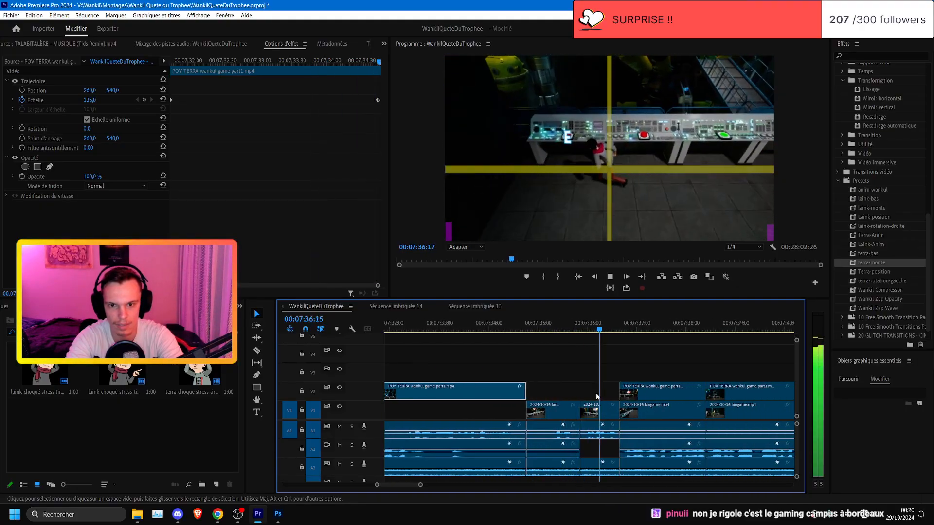
key("ctrl+s")
- Set the Scale of the fangame clip starting at 00:07:34:46 to 150 and save the project
left_click(527, 326)
left_click(540, 409)
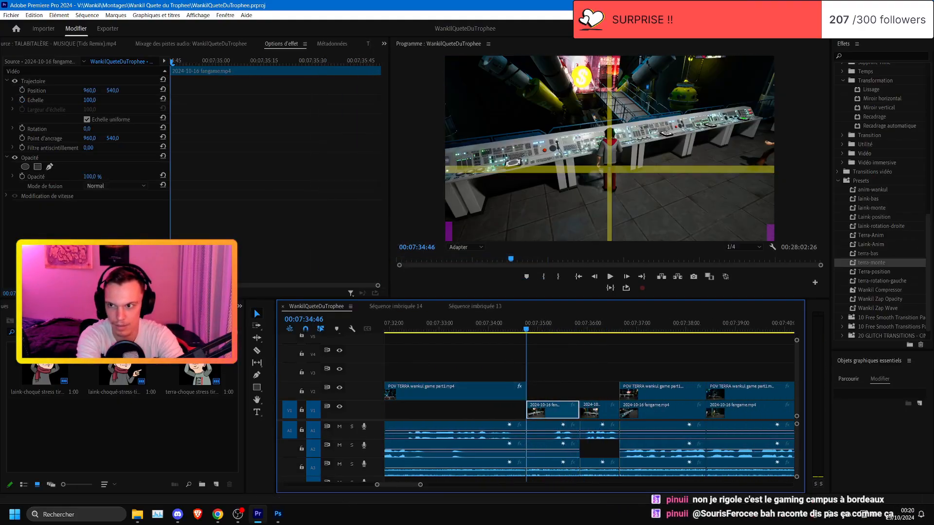
left_click(89, 100)
type("150")
key("Return")
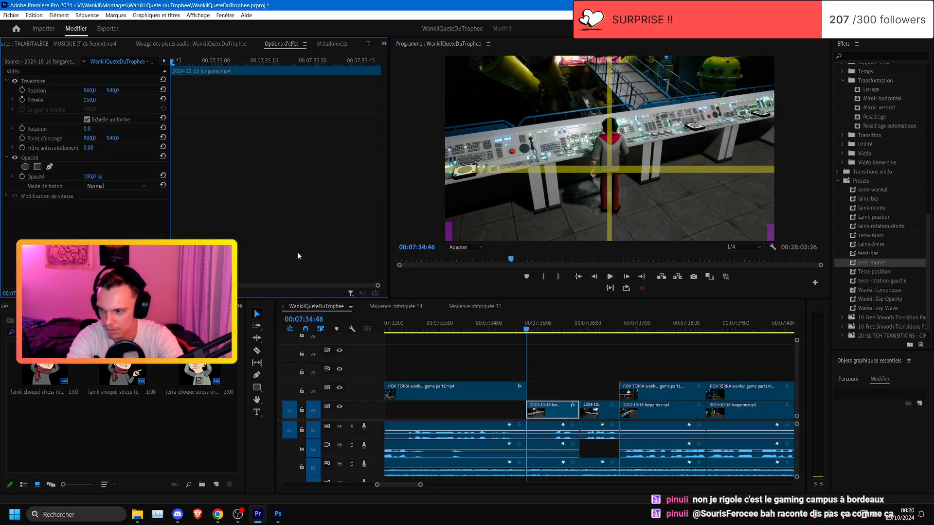
key("ctrl+s")
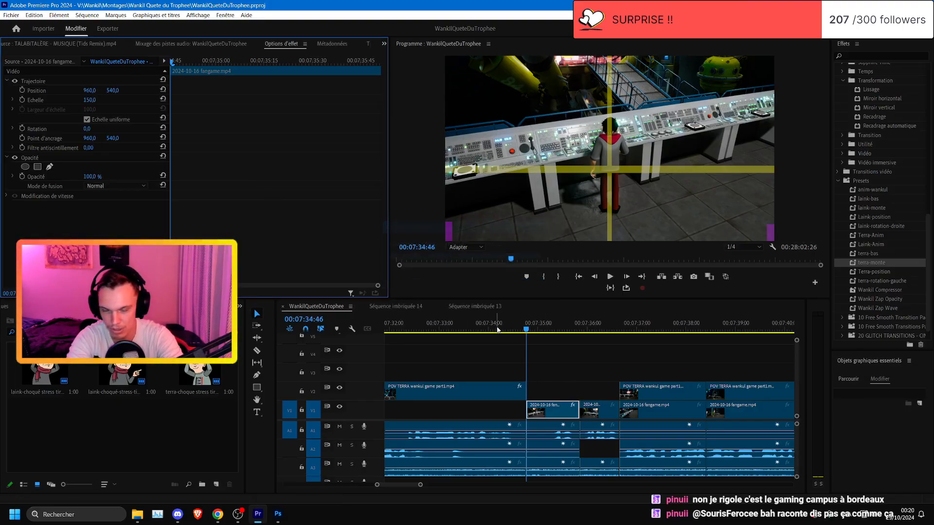
- Replay the cut from the long POV TERRA clip into the enlarged fangame clip and save the project
left_click(496, 328)
key("space")
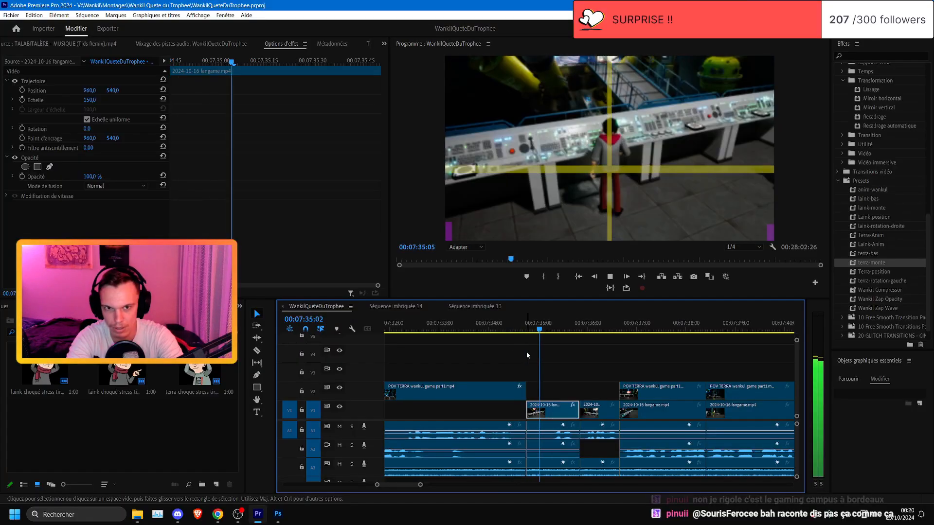
left_click(463, 327)
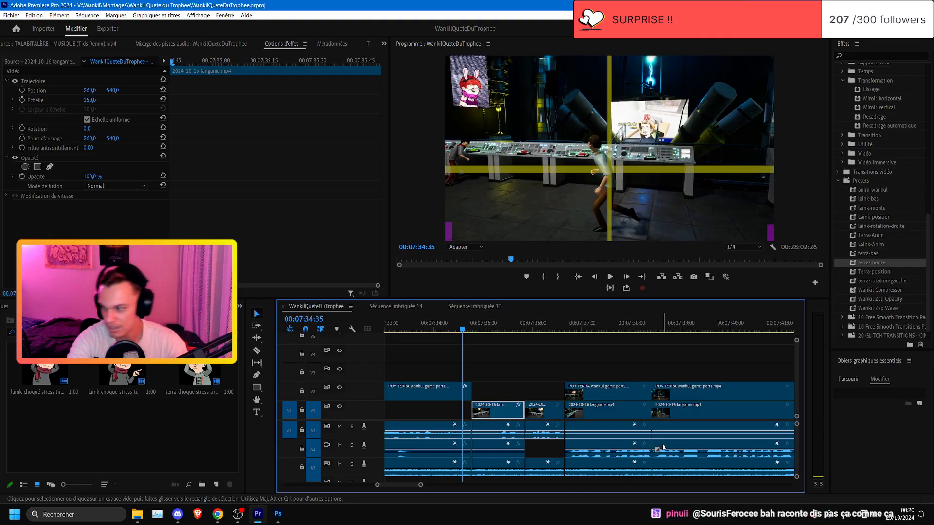
left_click(443, 336)
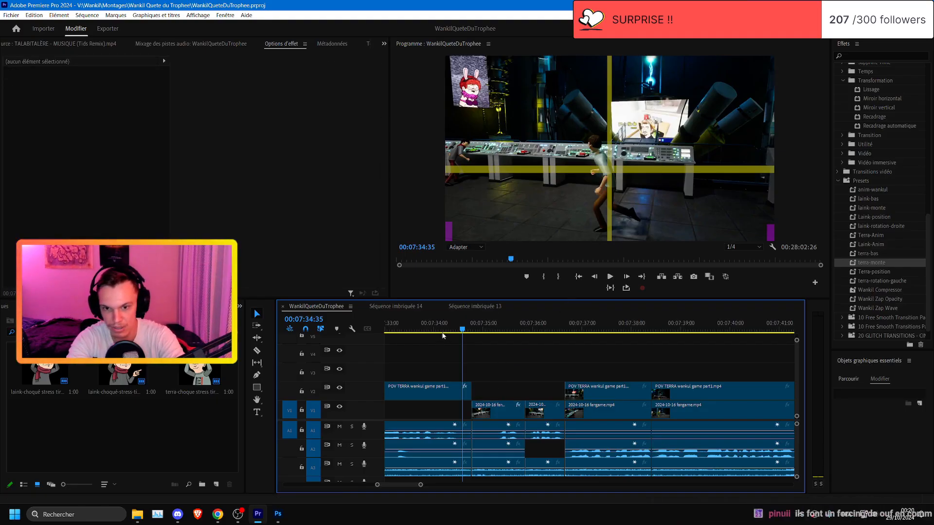
left_click(446, 329)
key("ctrl+s")
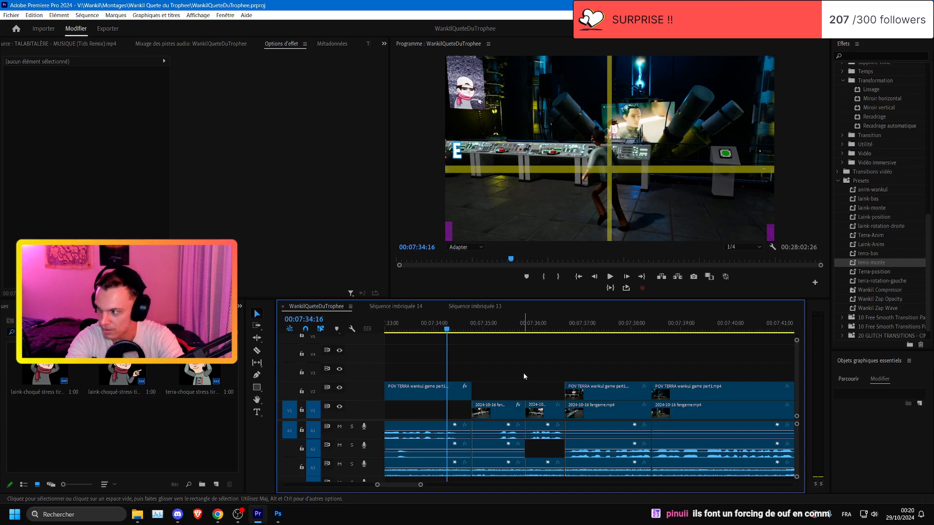
key("space")
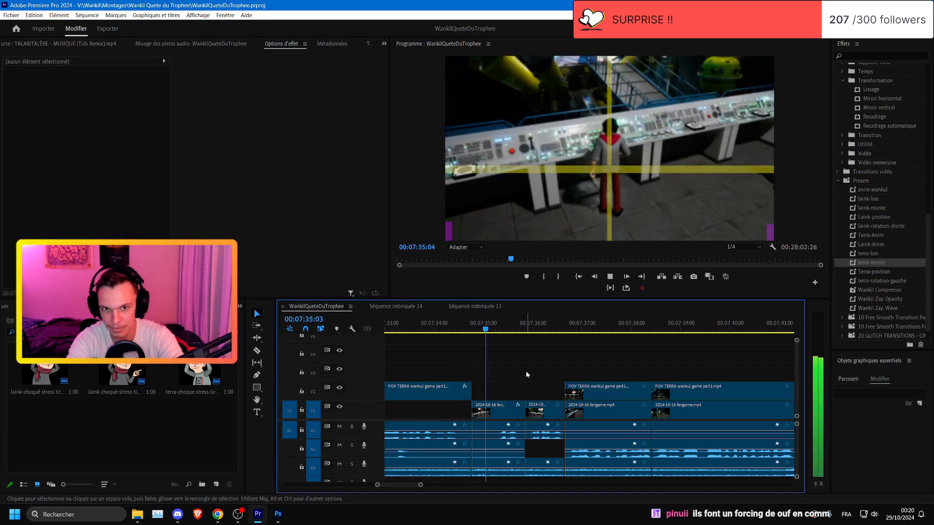
left_click(451, 328)
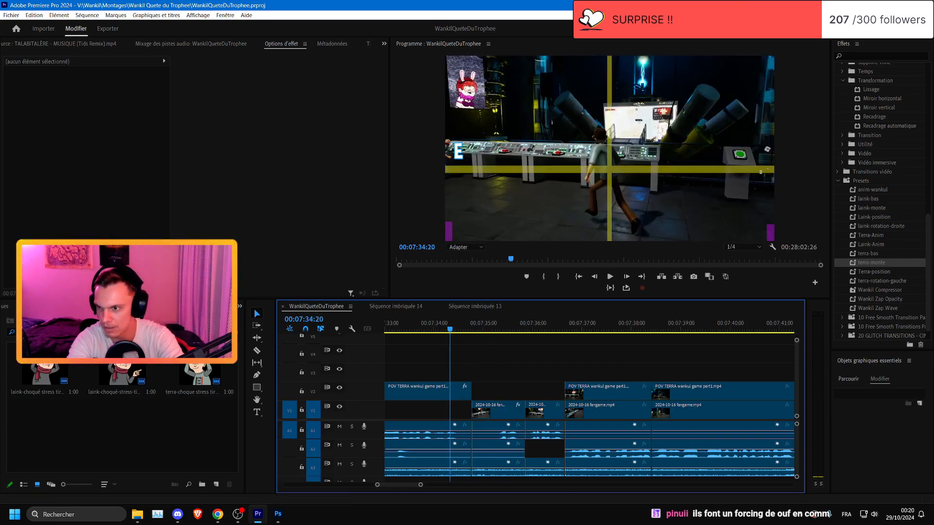
- Review playback from 00:07:34:16 through the enlarged fangame clip to its end, saving the project first
key("alt+Tab")
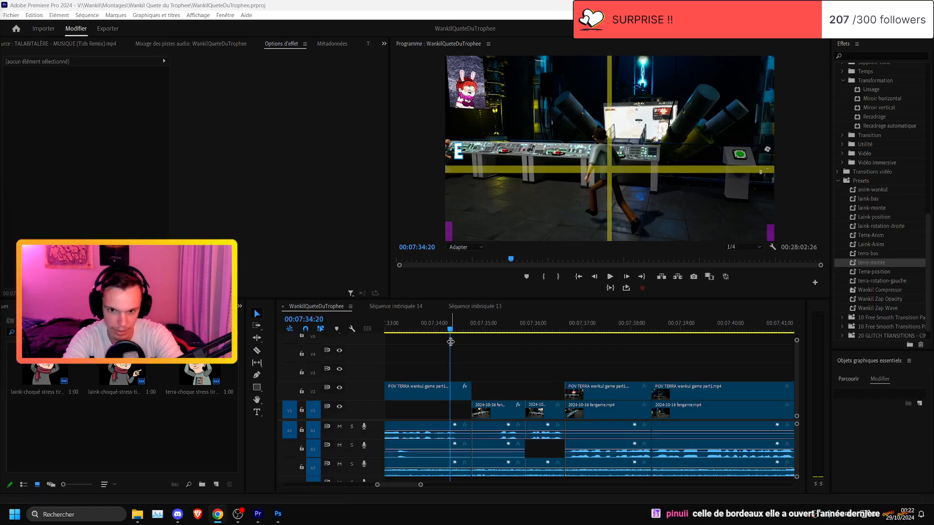
left_click(451, 342)
key("ctrl+s")
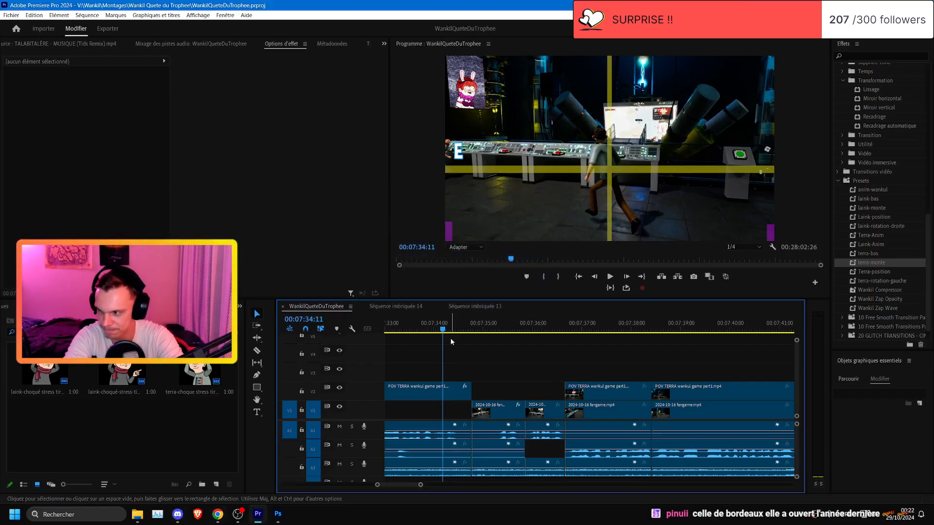
scroll(454, 337, "left", 2)
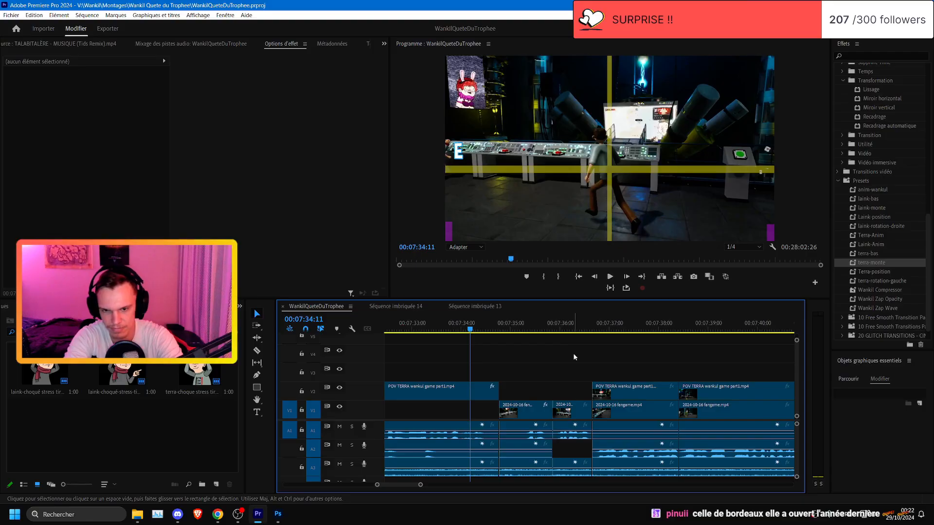
scroll(576, 352, "right", 2)
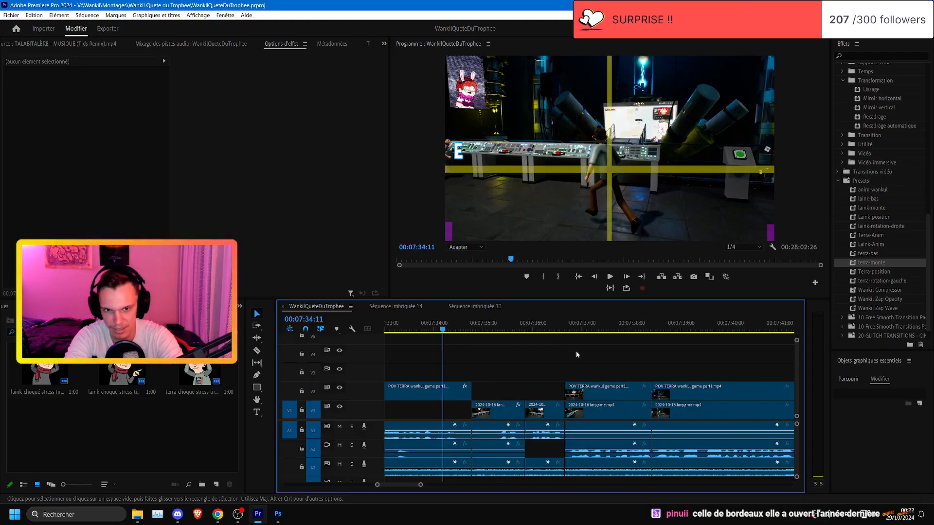
scroll(577, 355, "left", 3)
mouse_move(484, 325)
left_mouse_down()
mouse_move(507, 314)
mouse_move(488, 325)
left_mouse_up()
key("ctrl+s")
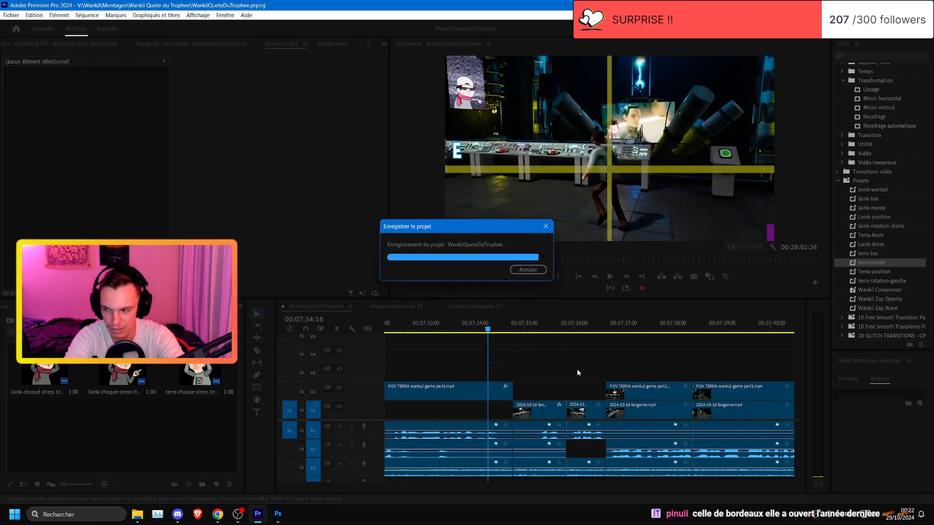
key("space")
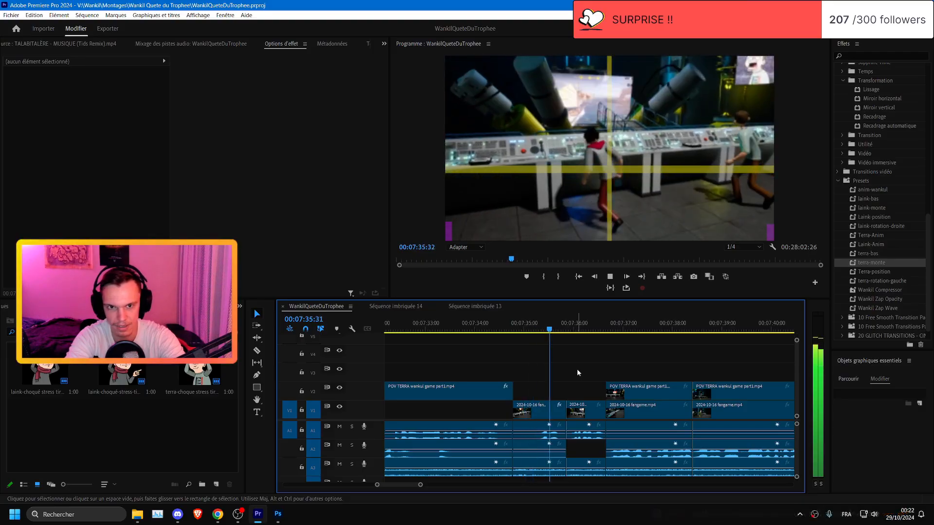
- Trim a few frames off the start of the fangame clip at 00:07:35:51 and ripple-delete the resulting gap
scroll(606, 384, "right", 3)
left_click(525, 326)
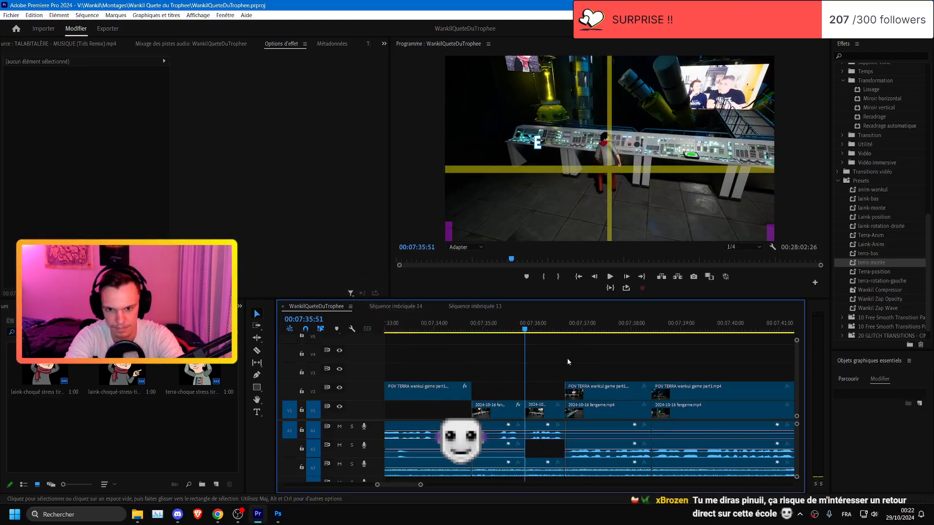
key("ctrl+s")
key("=")
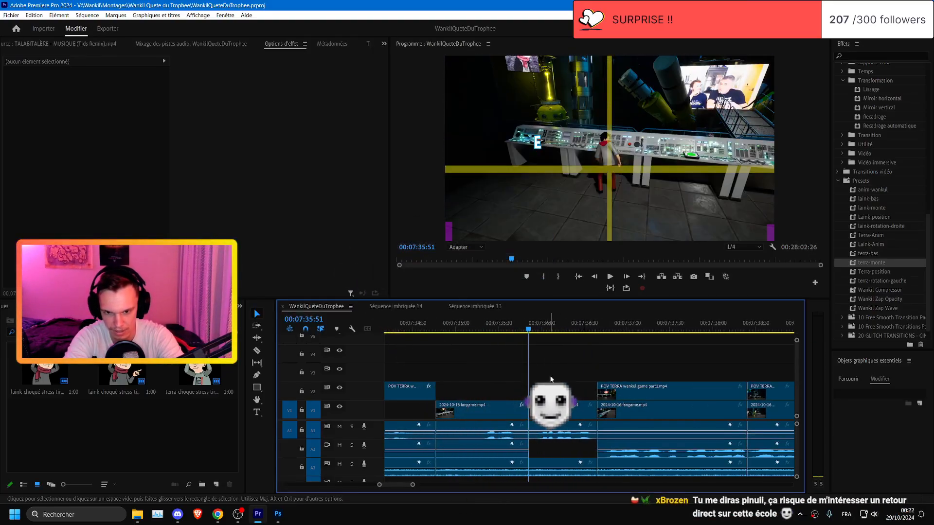
left_click(558, 409)
left_click_drag(529, 410, 534, 411)
right_click(532, 407)
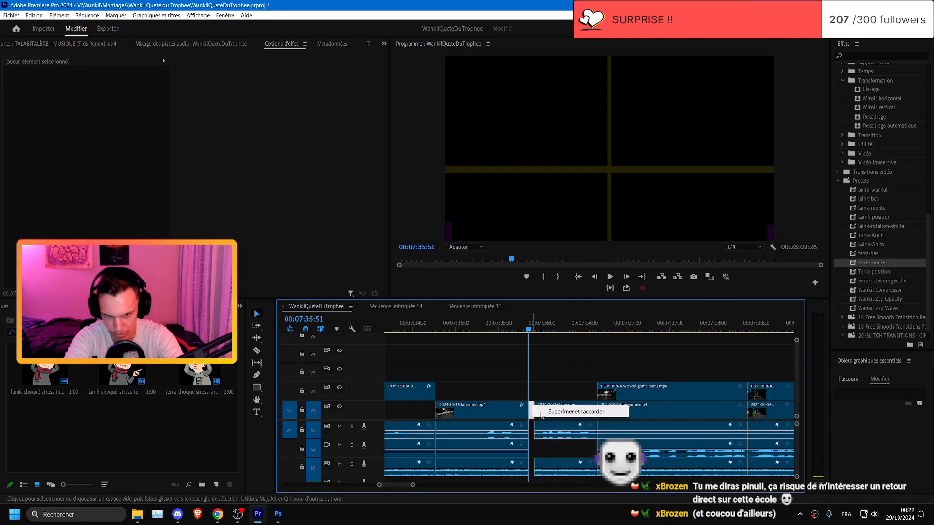
left_click(541, 413)
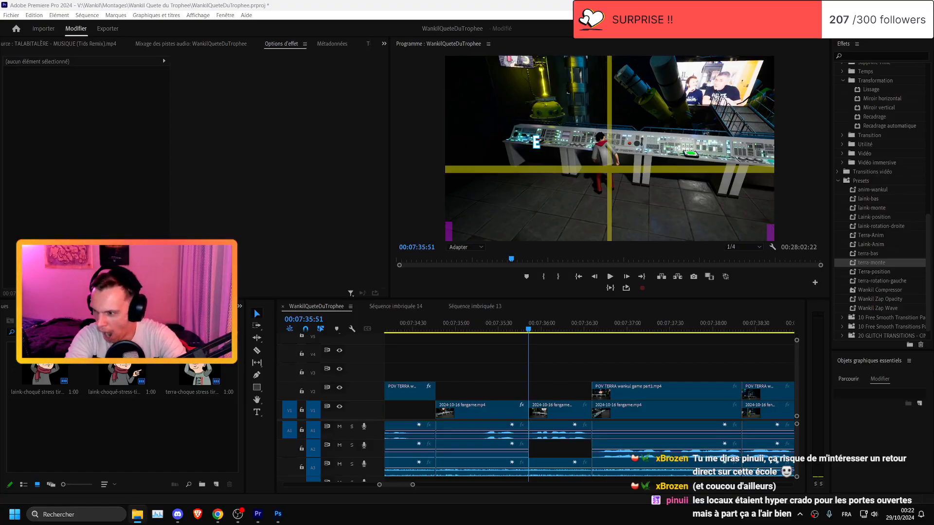
- Place the laink-inquiet sueur GIF on V3 at 00:07:35:51 and set its speed to 200%
left_click_drag(323, 277, 535, 377)
left_click_drag(615, 377, 591, 376)
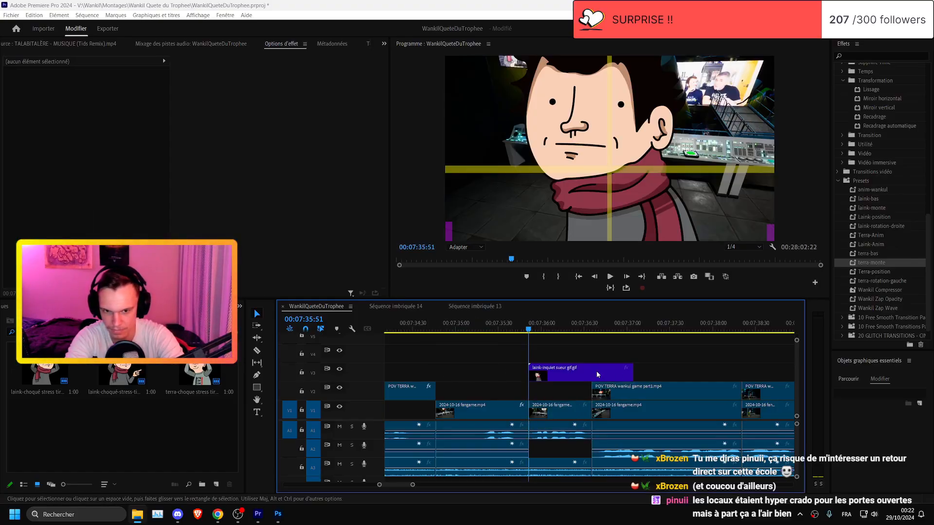
right_click(591, 376)
left_click(613, 339)
type("200")
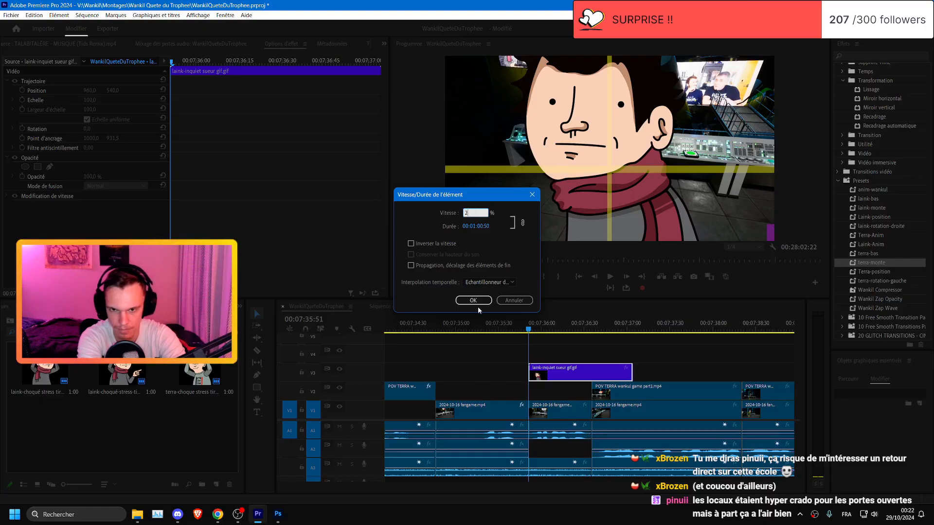
left_click(477, 302)
- Try a speed of 250% and a slower one on the laink-inquiet sueur GIF, and try extending its end
right_click(578, 372)
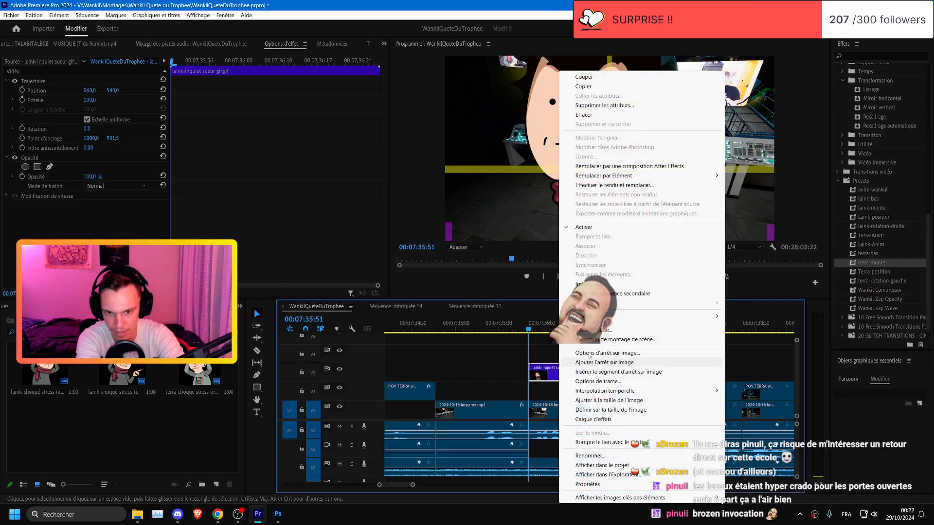
left_click(603, 336)
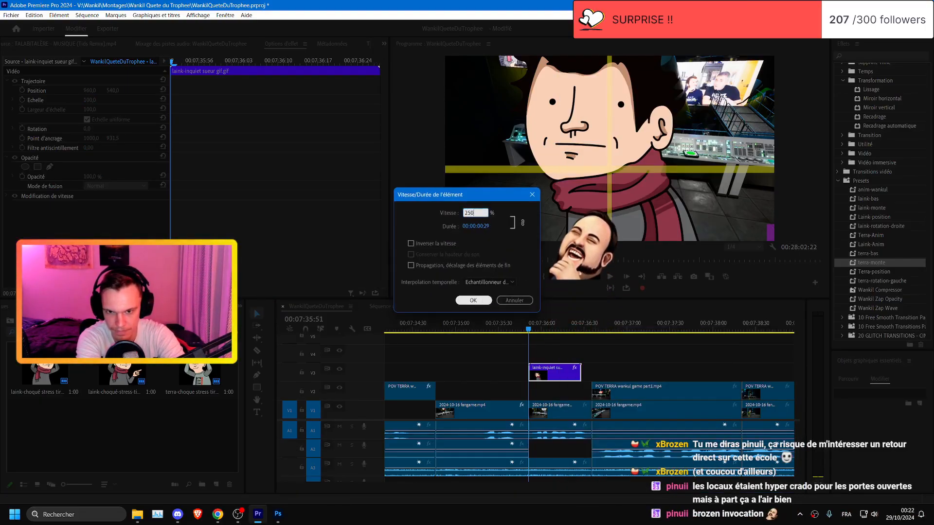
left_click(475, 299)
right_click(540, 373)
left_click(607, 330)
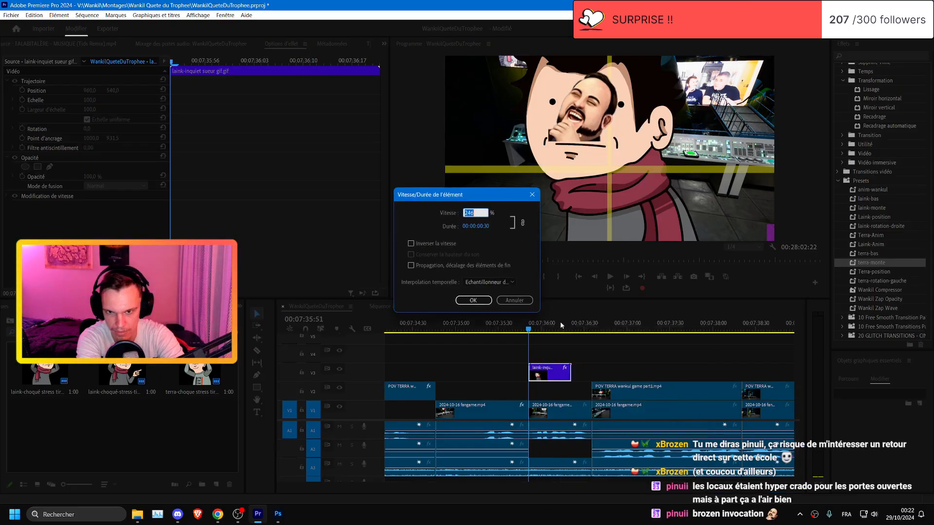
type("150")
left_click(474, 300)
right_click(544, 372)
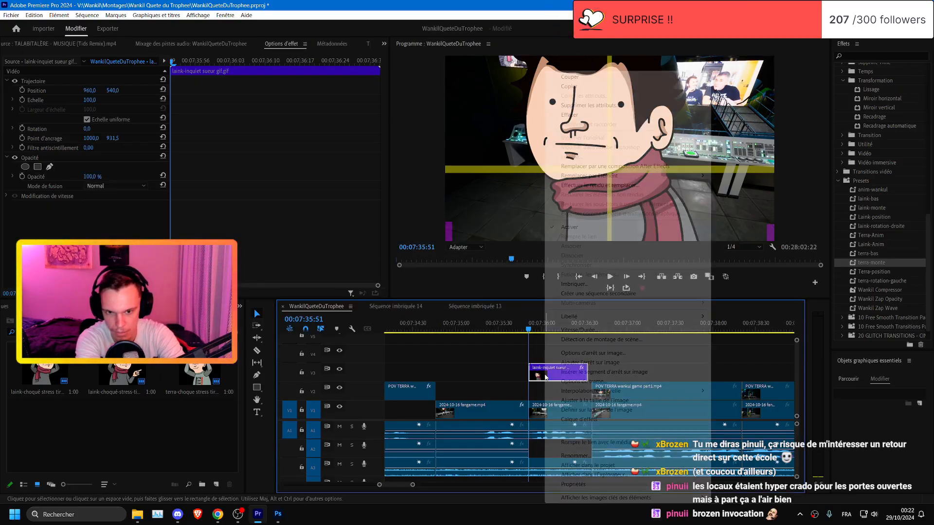
left_click(540, 359)
left_click_drag(586, 373, 668, 374)
- Set the laink-inquiet sueur GIF's speed to 160%, trim its end to match the fangame clip below and save the project
right_click(564, 373)
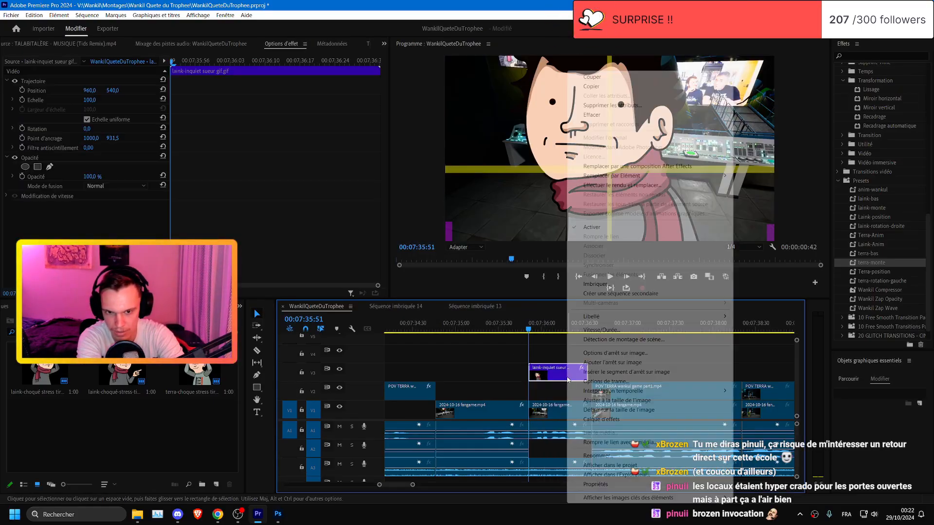
left_click(607, 330)
type("160")
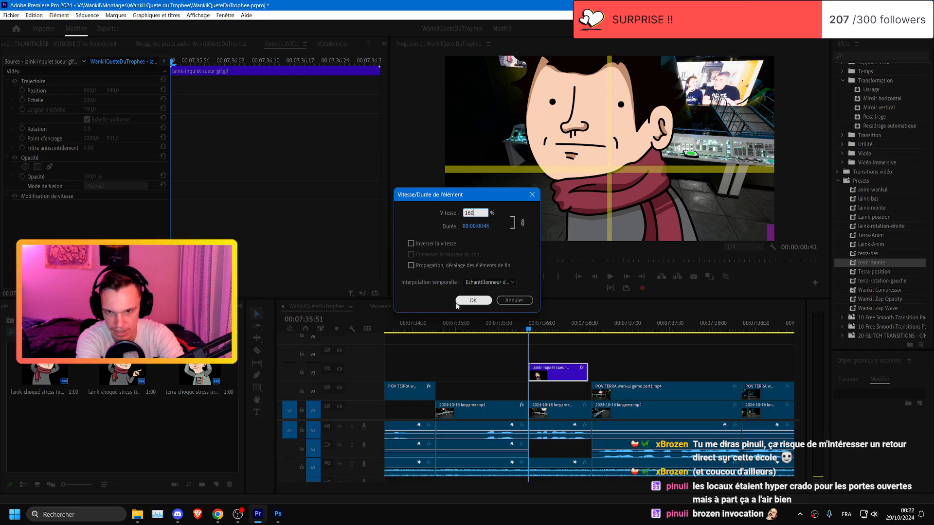
left_click(474, 301)
left_click_drag(596, 369, 591, 370)
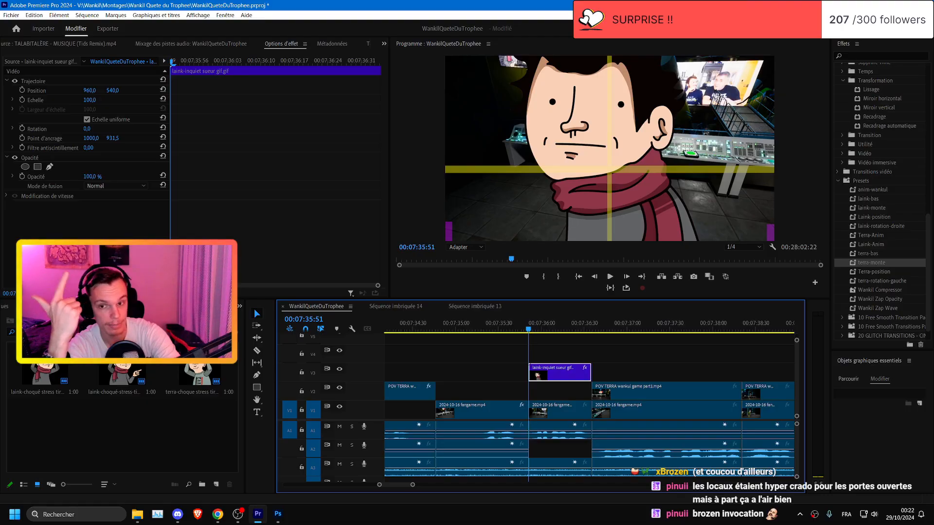
left_click(922, 518)
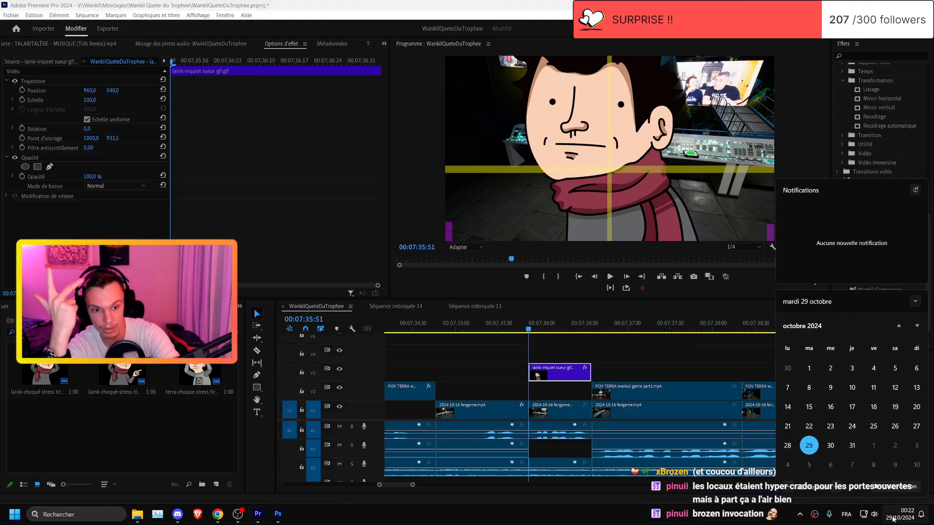
left_click(640, 368)
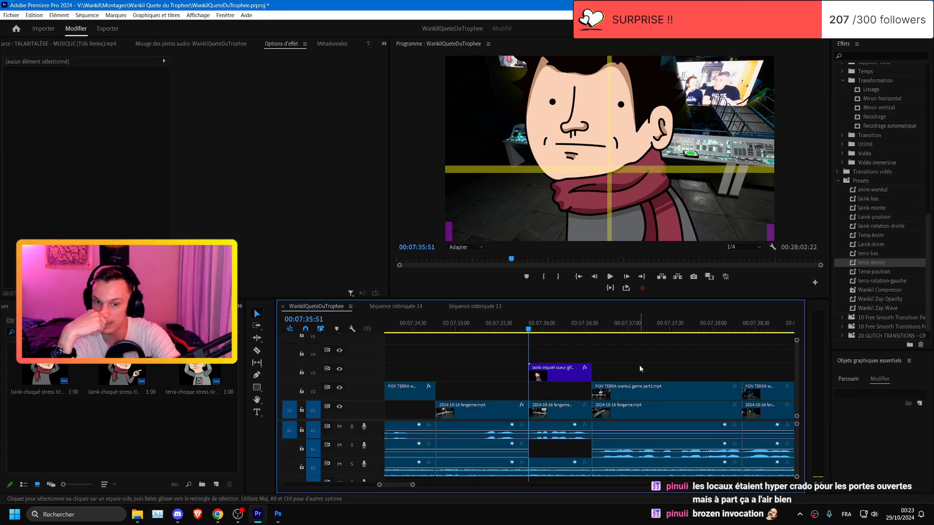
key("ctrl+s")
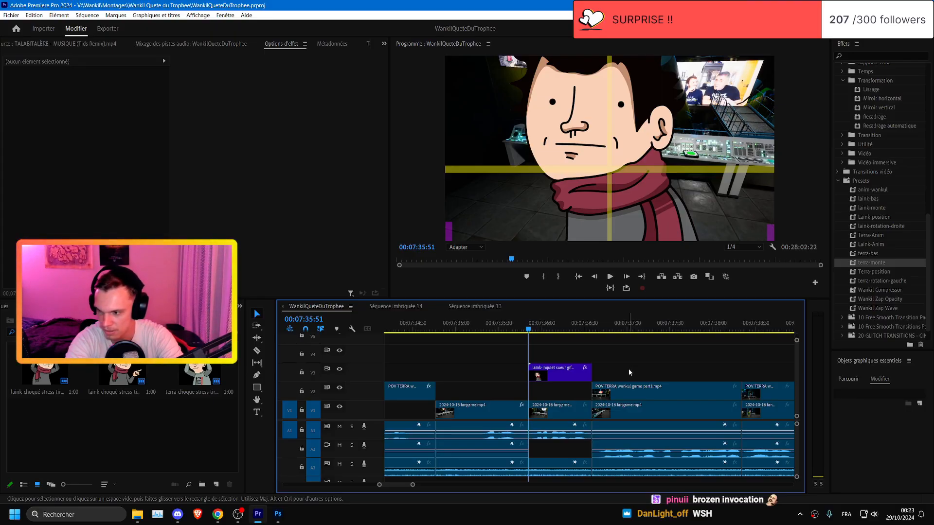
- Save the project and apply the Miroir horizontal effect to the laink-inquiet sueur GIF on V3
key("ctrl+s")
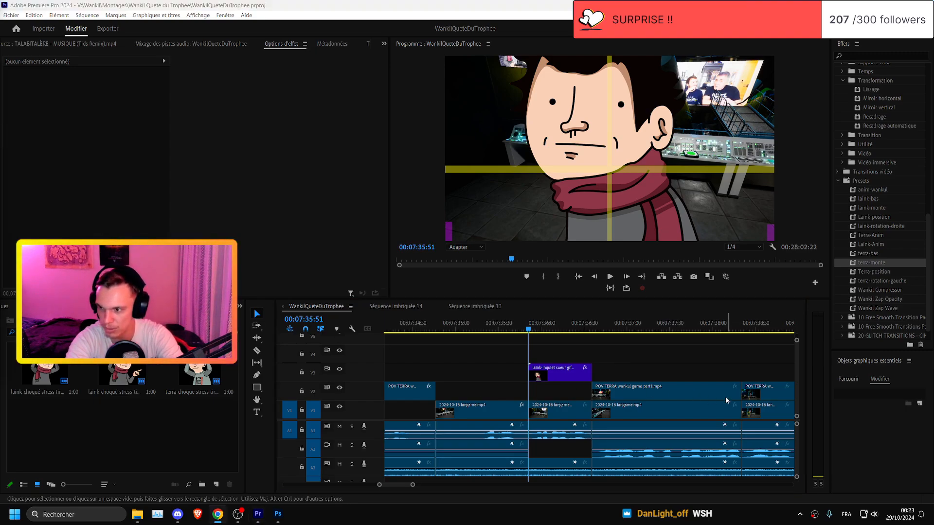
scroll(670, 355, "up", 1)
scroll(670, 354, "down", 3)
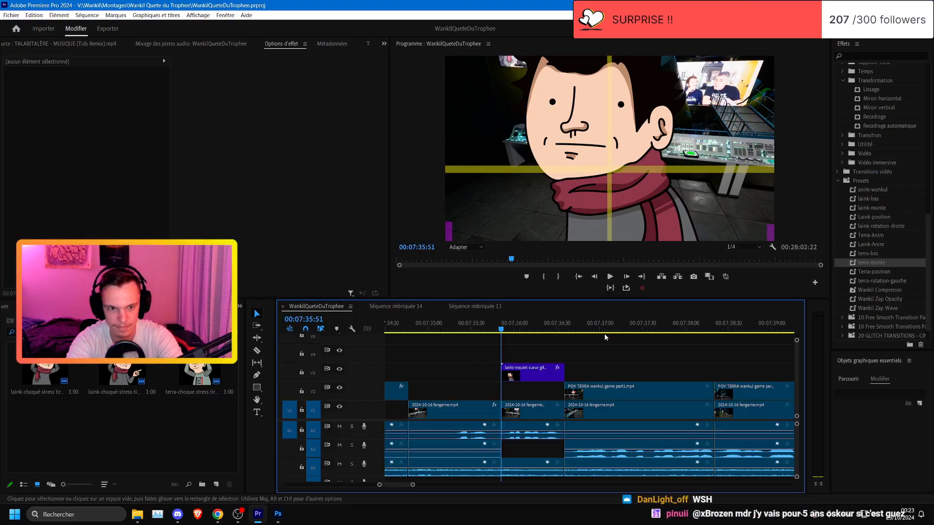
left_click_drag(897, 99, 532, 372)
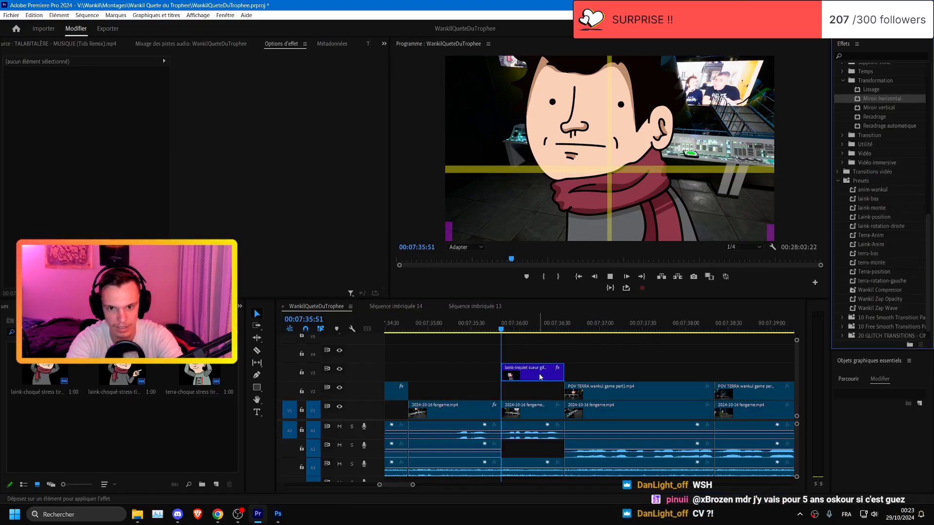
left_click(504, 329)
key("space")
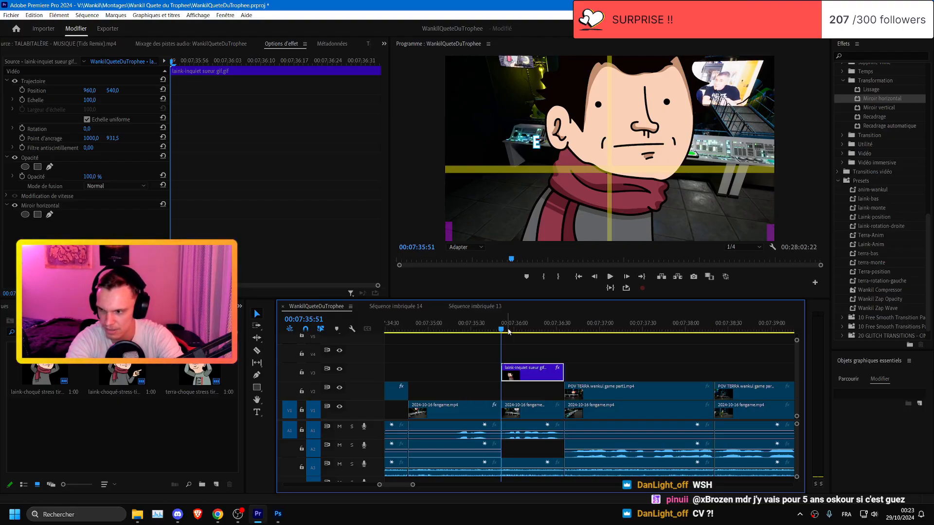
left_click(517, 350)
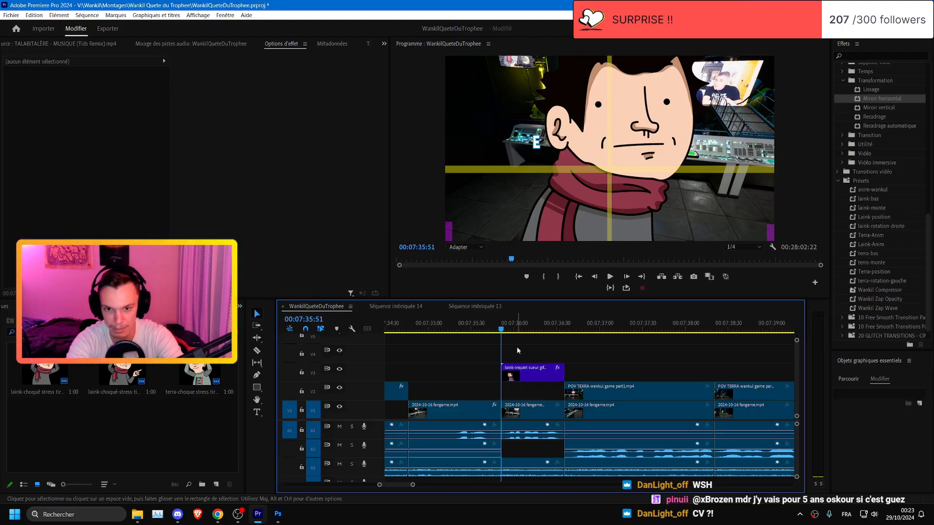
- Apply the laink-rotation-droite preset to the laink-inquiet sueur GIF and set its scale to 35
left_click(533, 372)
left_click_drag(880, 226, 555, 375)
left_click(89, 100)
type("36")
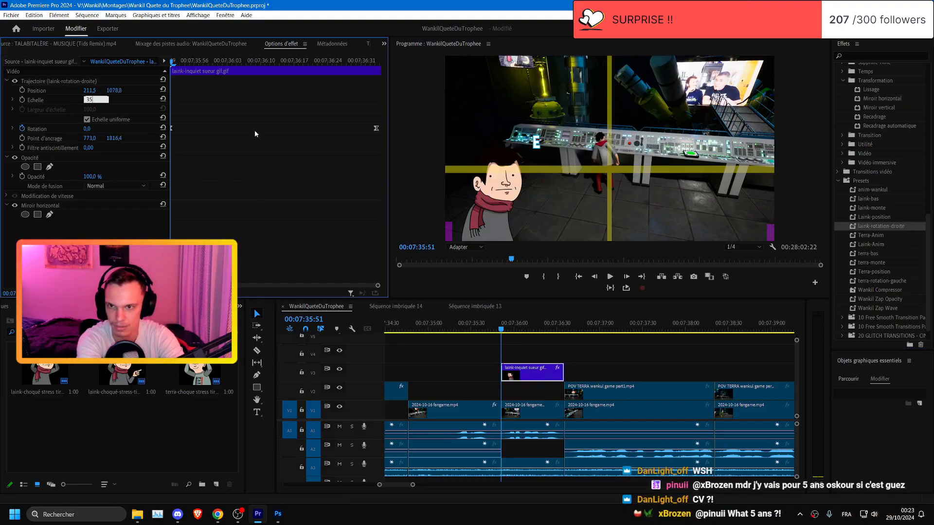
- Set the laink-inquiet sueur clip's scale to 36, its position to 210.1, 1077.3 and its anchor point to 880.2, 1812.5, and save the project
key("Return")
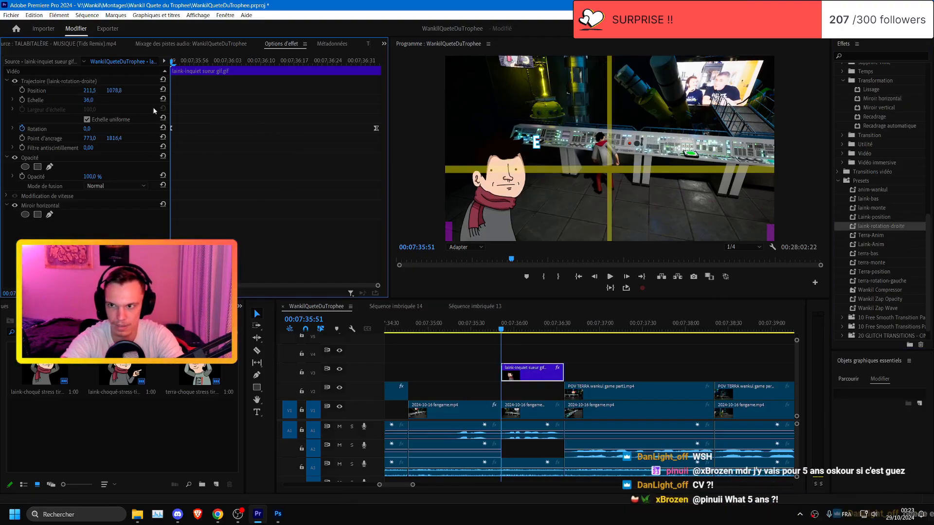
left_click(97, 81)
left_click_drag(92, 90, 72, 91)
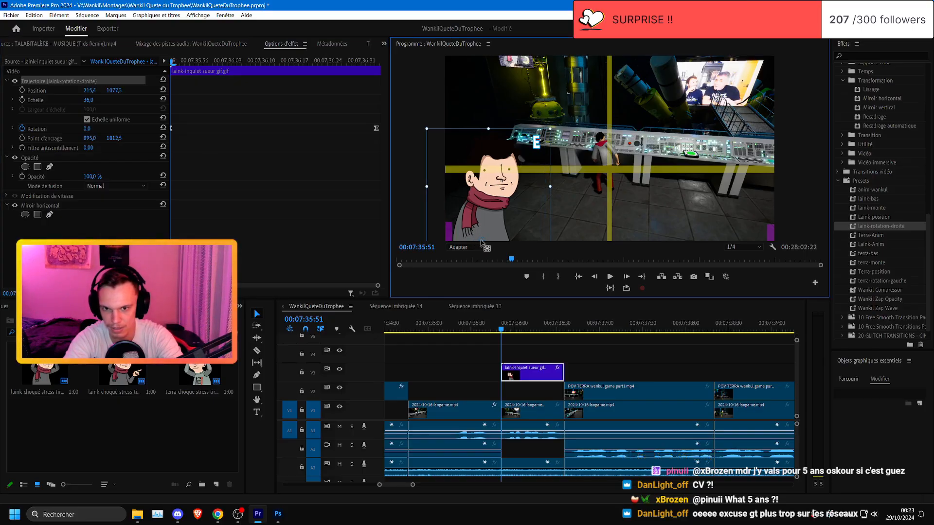
left_click(643, 373)
key("ctrl+s")
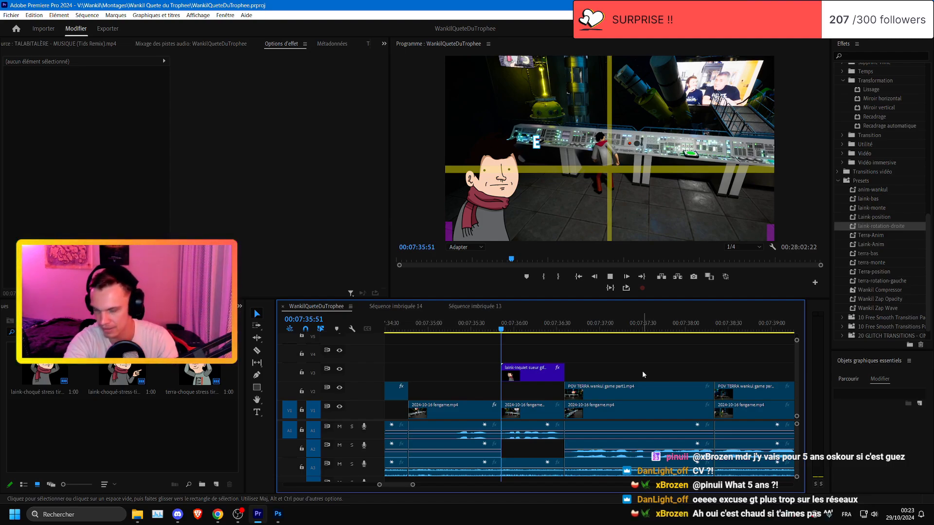
- Preview the laink-inquiet sueur clip from just before its start and change the rotation value at its last keyframe
key("space")
left_click(476, 327)
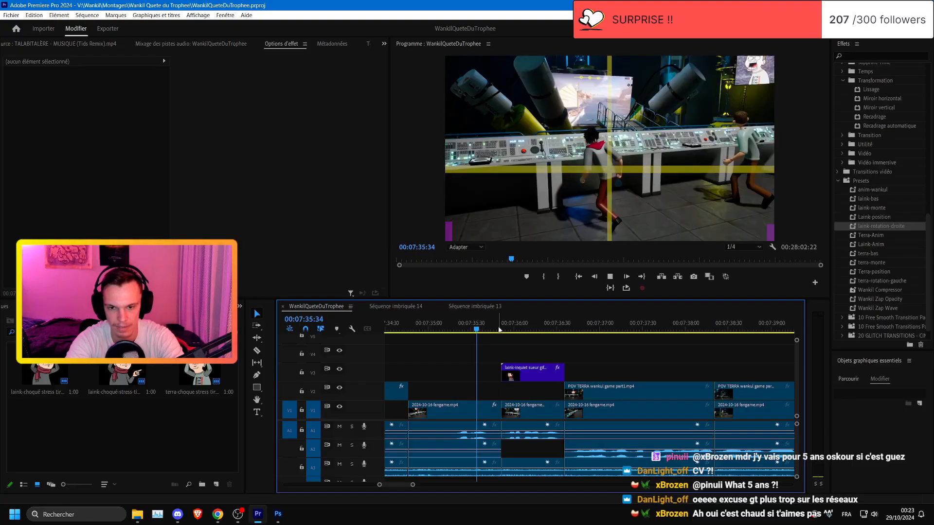
left_click(500, 327)
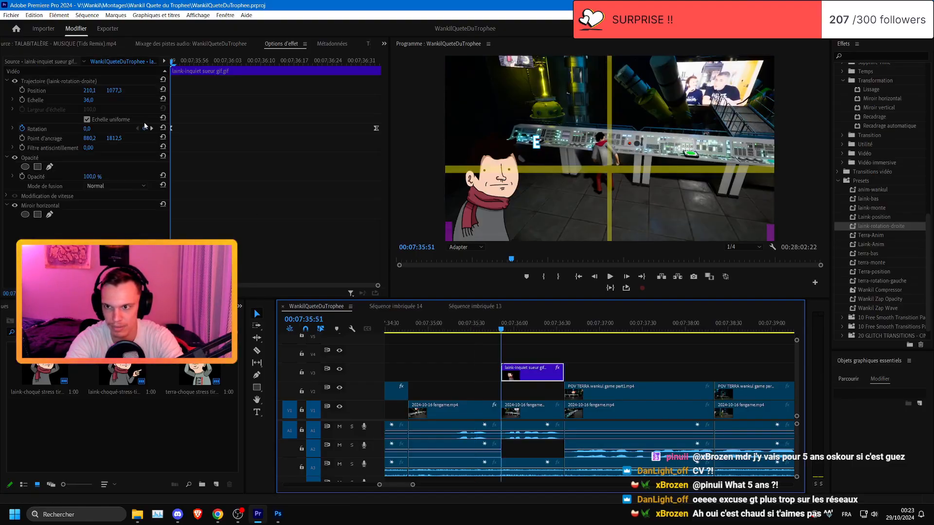
left_click(151, 128)
left_click(92, 128)
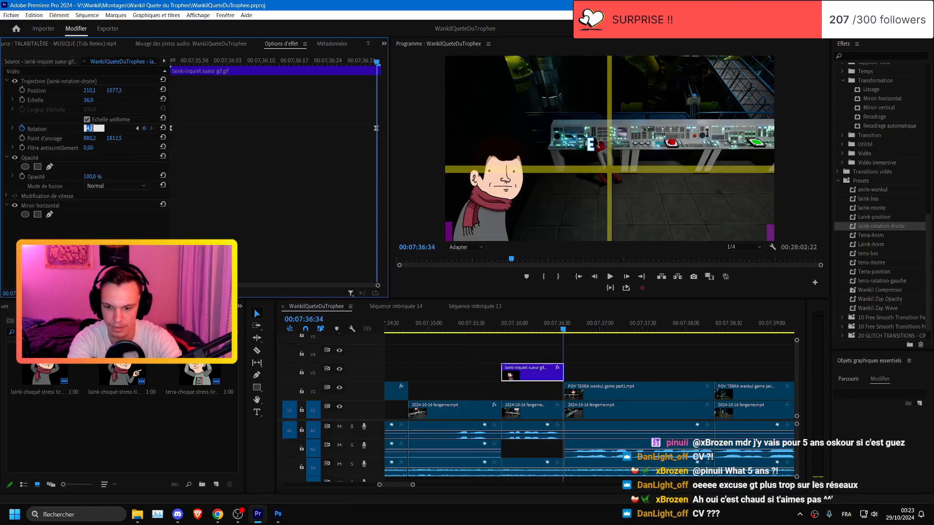
key("Return")
- Play back the start of the laink-inquiet sueur clip repeatedly to check its rotation animation
left_click(477, 323)
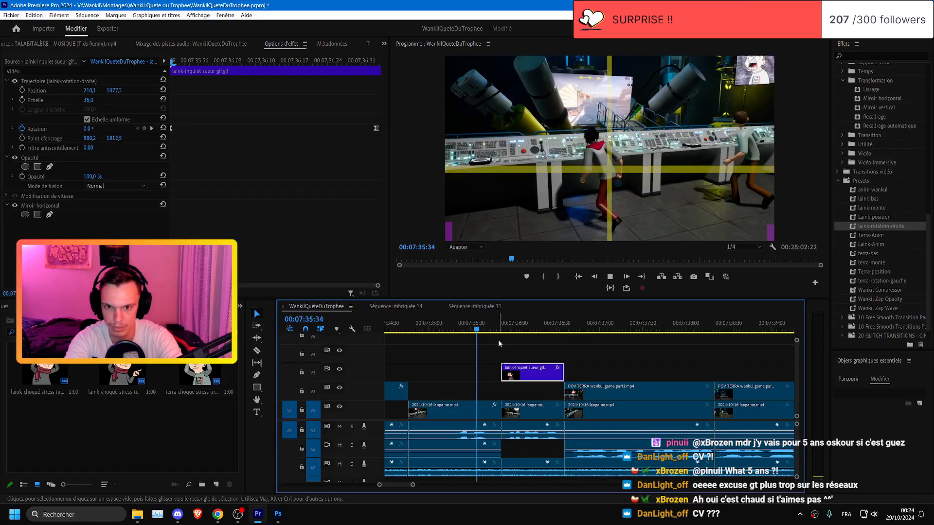
key("space")
key("space")
key("Up")
key("Up")
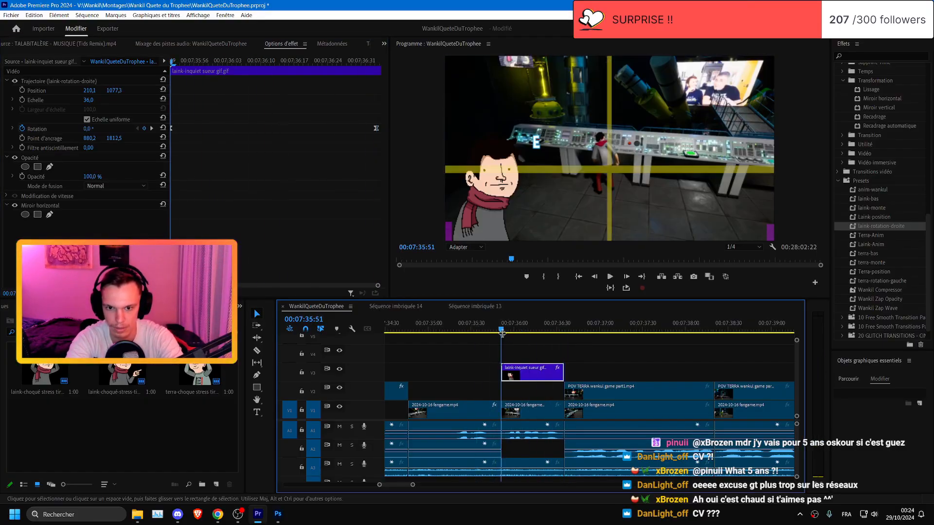
left_click(469, 328)
key("space")
key("space")
- Copy the Puissance constante transition from the earlier cut on the third audio track to the following cuts, and save the project
scroll(487, 454, "down", 2)
scroll(485, 454, "up", 1)
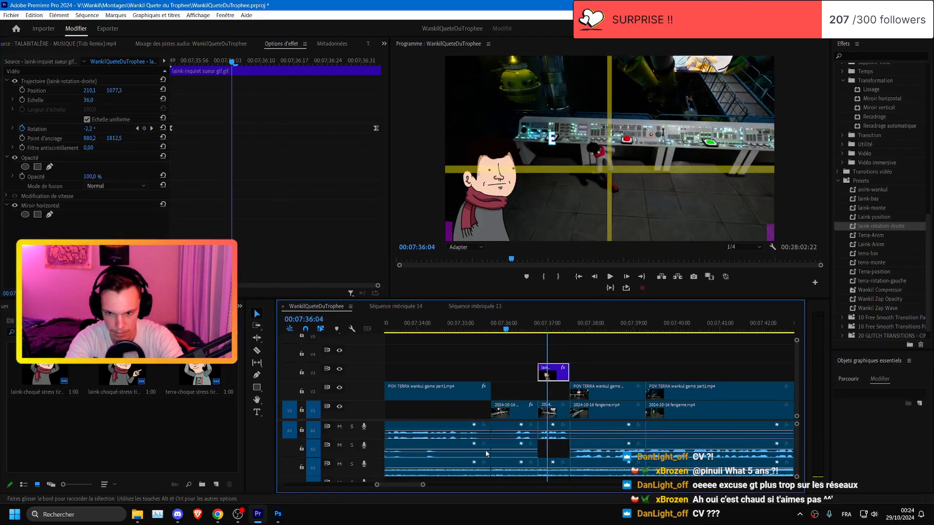
scroll(486, 454, "up", 2)
scroll(538, 457, "up", 3)
scroll(575, 470, "down", 2)
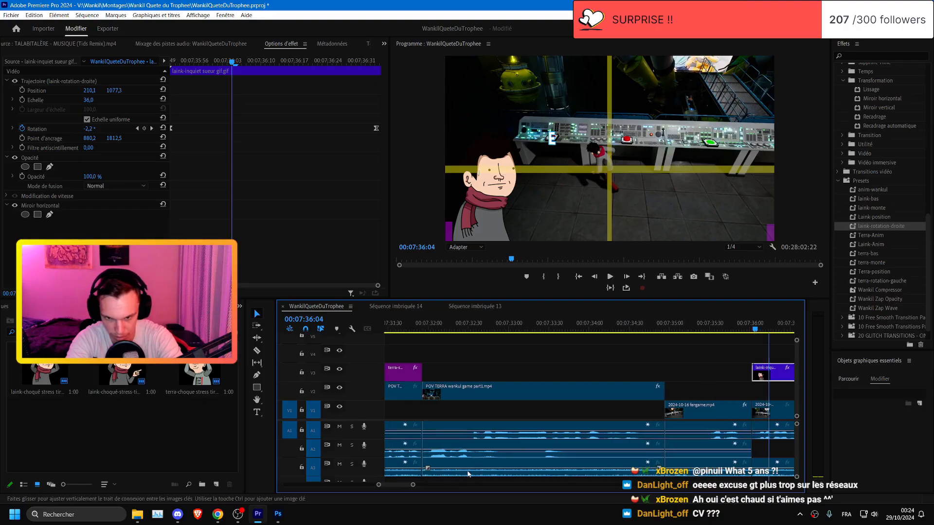
scroll(486, 474, "up", 3)
scroll(505, 477, "down", 2)
scroll(508, 477, "up", 2)
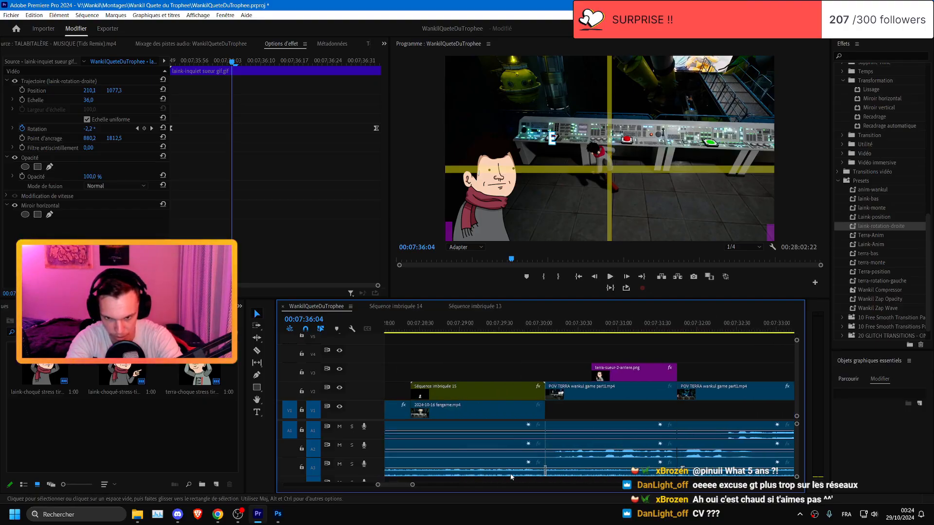
left_click(545, 471)
scroll(560, 472, "down", 2)
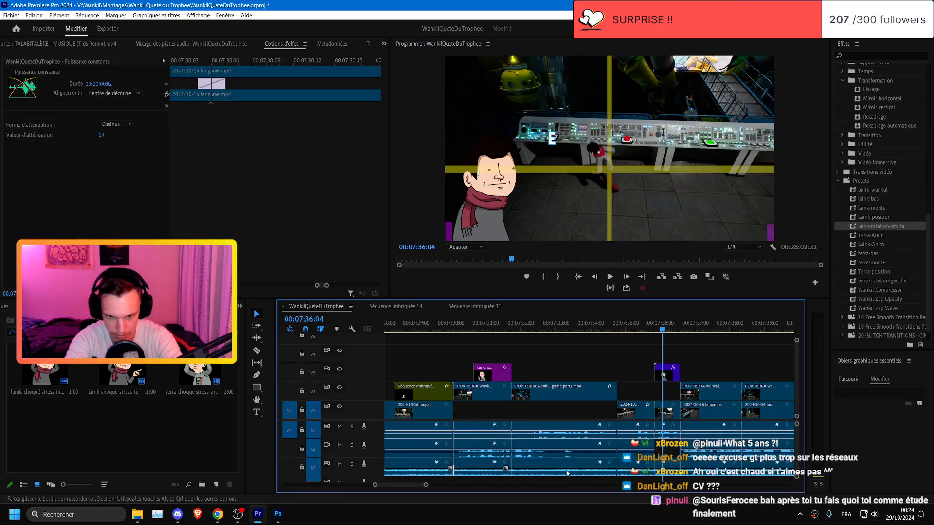
key("ctrl+s")
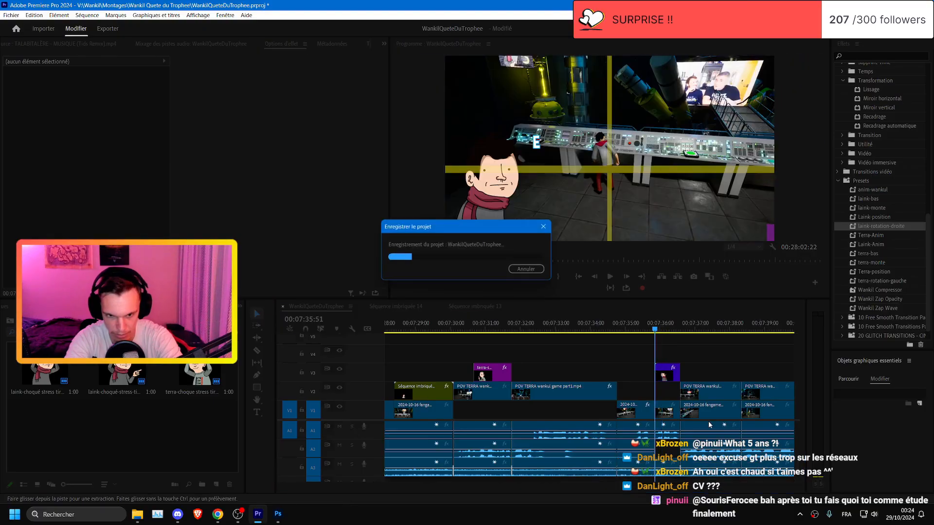
- Review playback from 07:34:26 and delete the V1 fangame clip beneath the POV TERRA clip that starts at 07:36:35
left_click(606, 322)
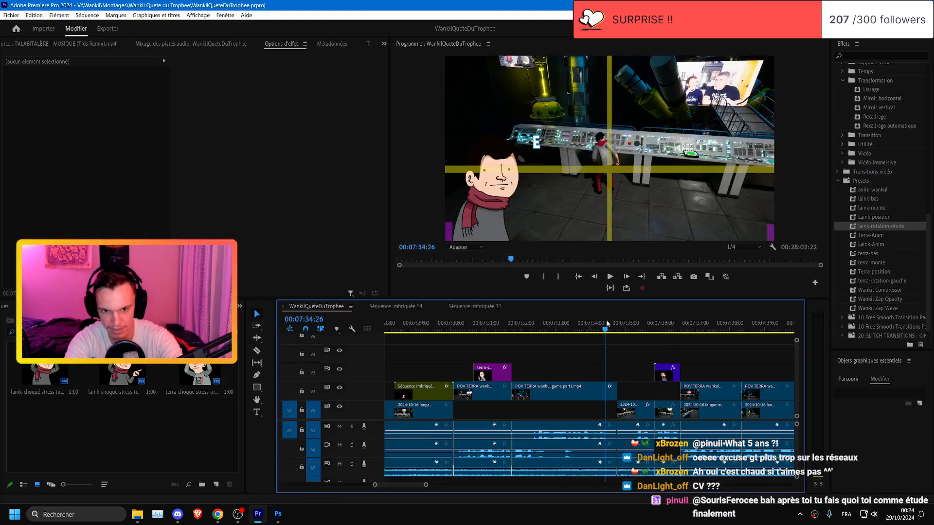
key("space")
scroll(649, 377, "up", 2)
scroll(652, 380, "up", 2)
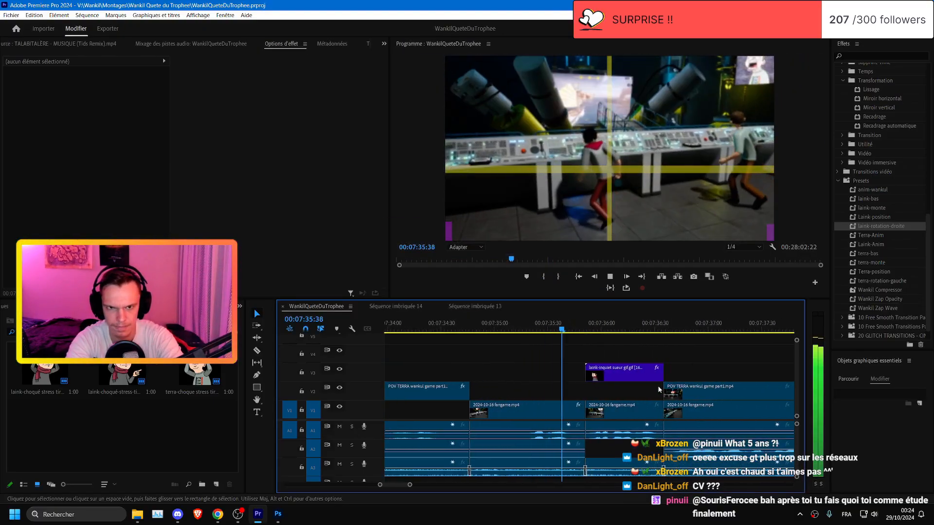
scroll(659, 389, "down", 3)
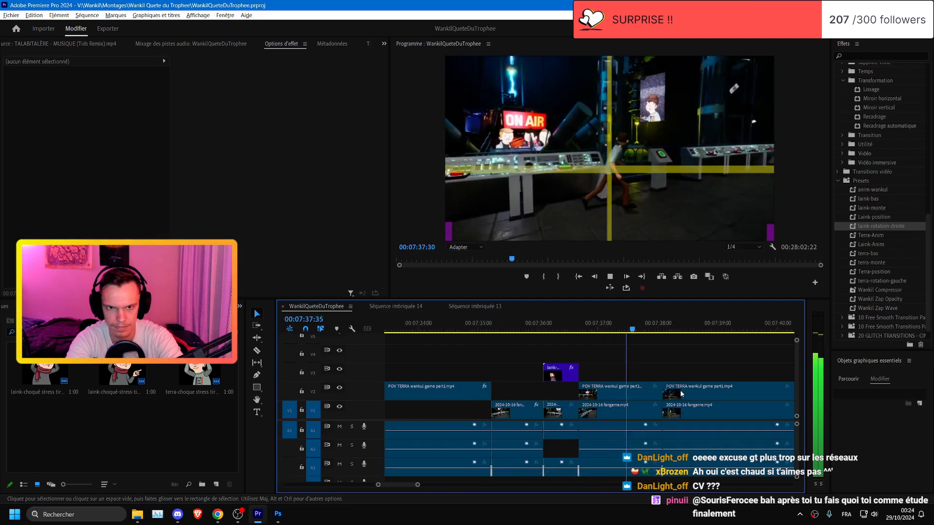
scroll(704, 401, "down", 2)
left_click(549, 413)
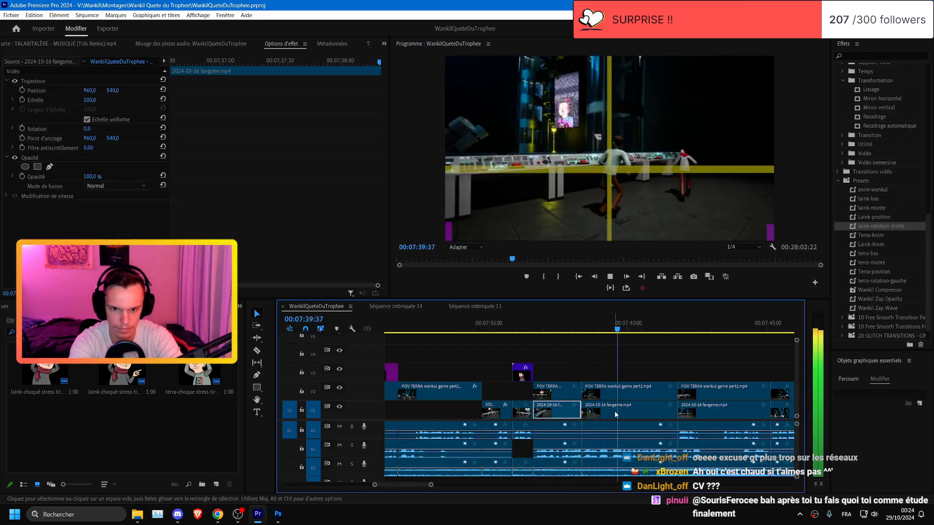
key("Delete")
left_click(618, 414)
scroll(619, 415, "down", 3)
key("Delete")
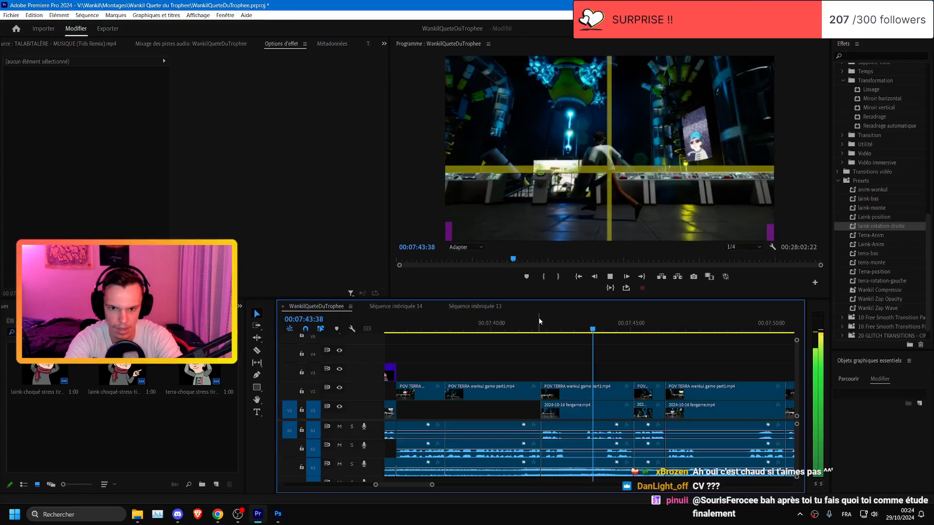
key("ctrl+z")
- Split the second POV TERRA clip at 07:40:51, delete the part after the cut, and preview the result
left_click_drag(501, 314, 516, 317)
left_click(520, 392)
key("ctrl+k")
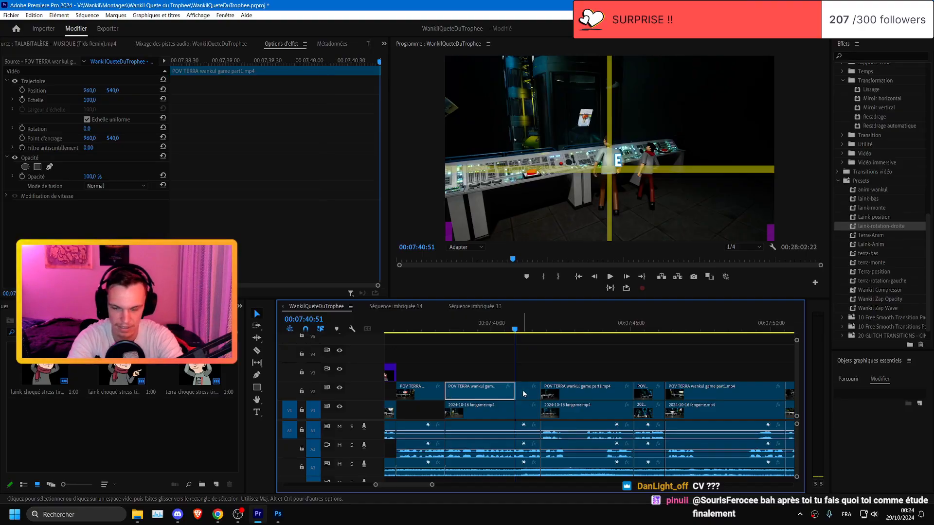
left_click(523, 392)
key("Delete")
key("space")
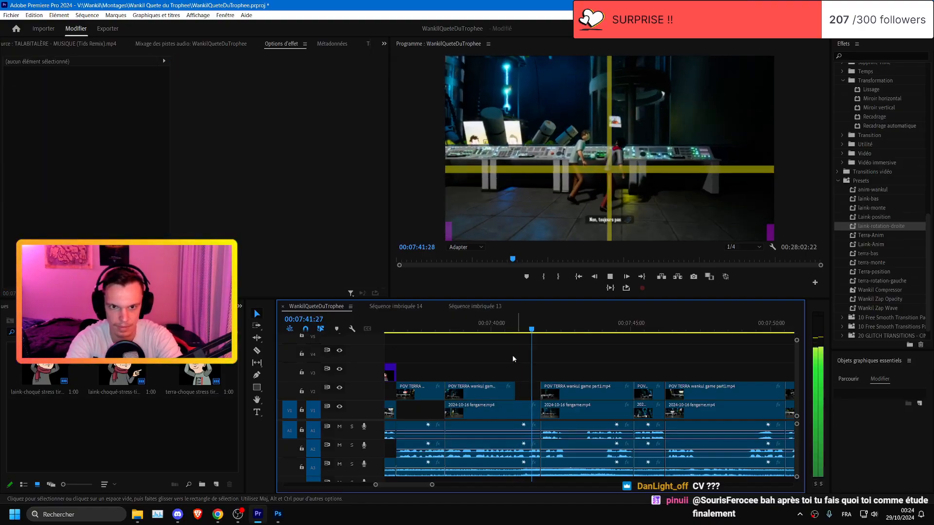
key("space")
- Split the V1 fangame clip at 07:40:51, delete the part before the cut, and save the project
left_click(496, 411)
key("ctrl+k")
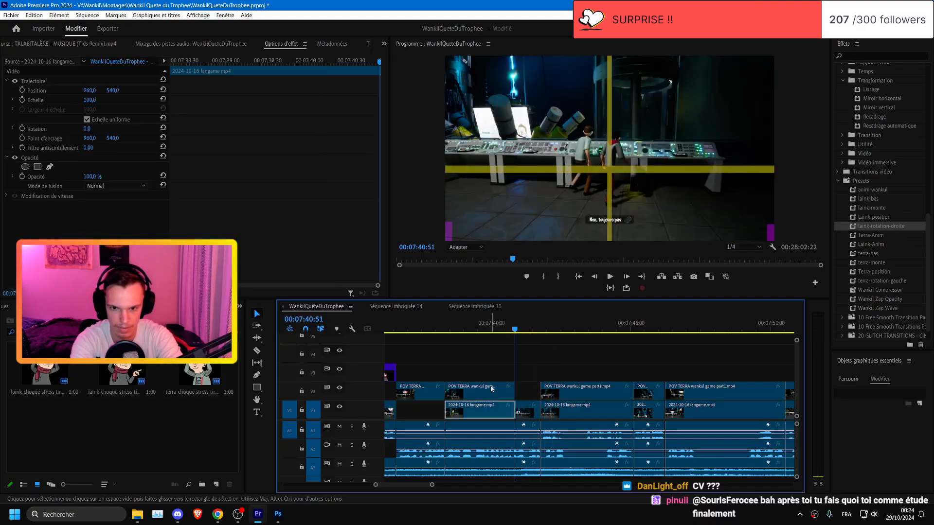
key("Delete")
key("ctrl+s")
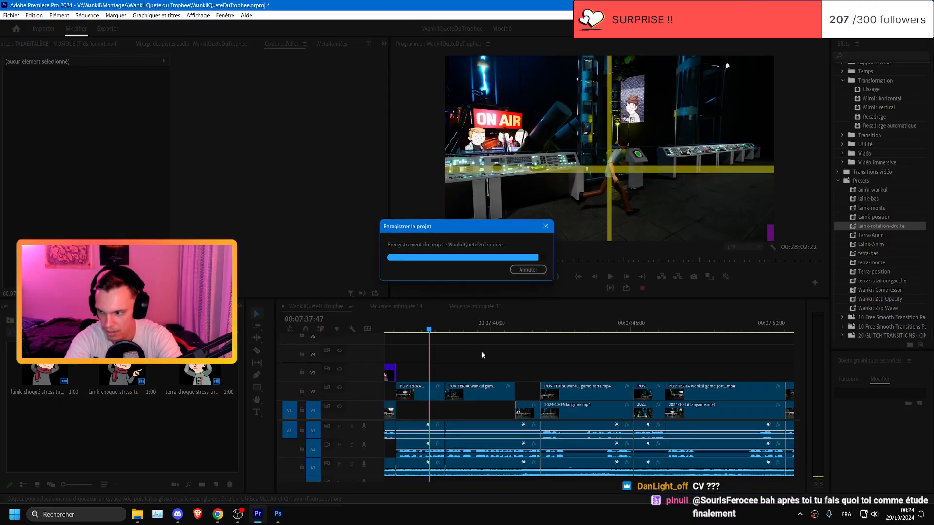
scroll(480, 351, "up", 2)
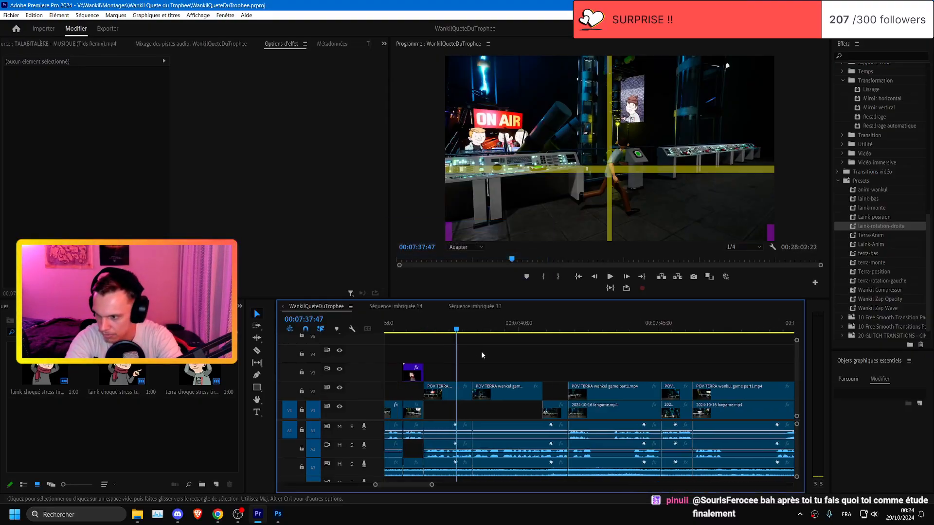
key("ctrl+s")
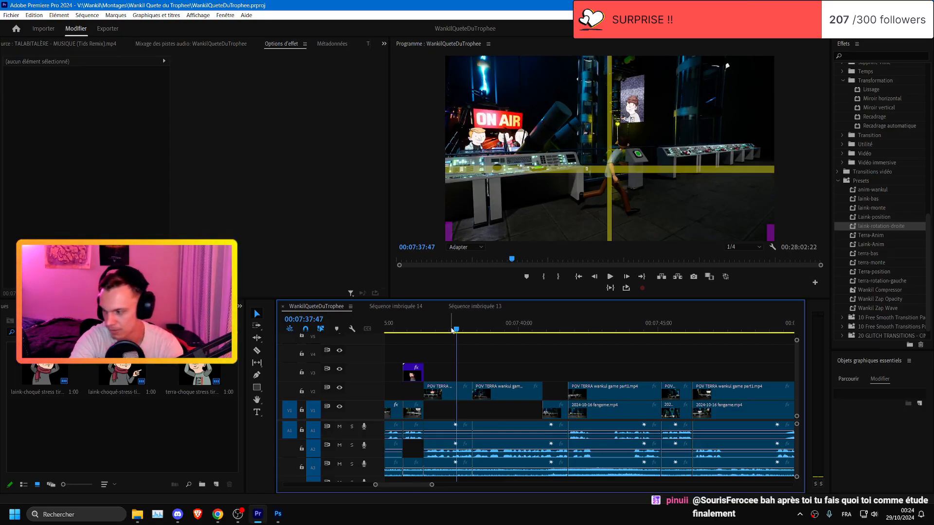
- Scale the short fangame clip starting at 07:40:51 to 169, reposition it to 861.6, 561.3, preview it and save the project
key("space")
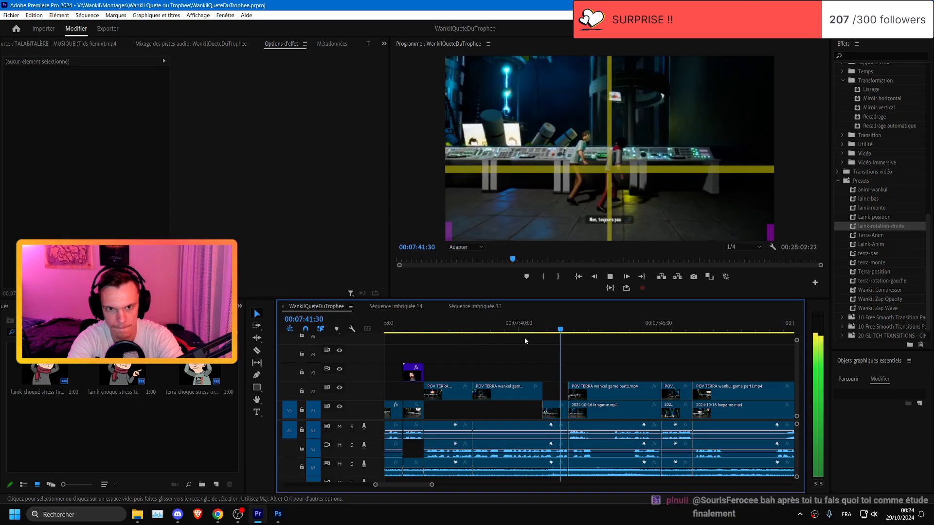
left_click(543, 331)
left_click(553, 409)
left_click(110, 82)
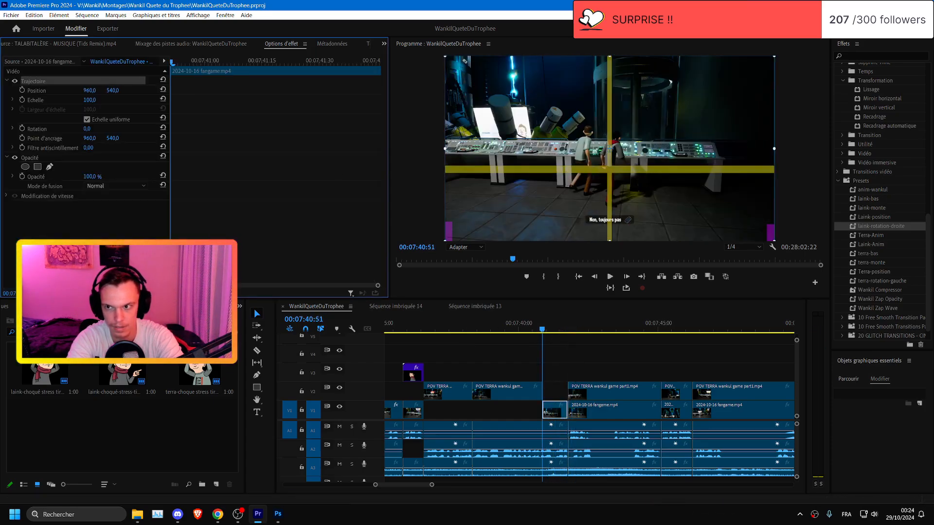
left_click_drag(89, 100, 123, 100)
left_click_drag(609, 149, 592, 153)
key("space")
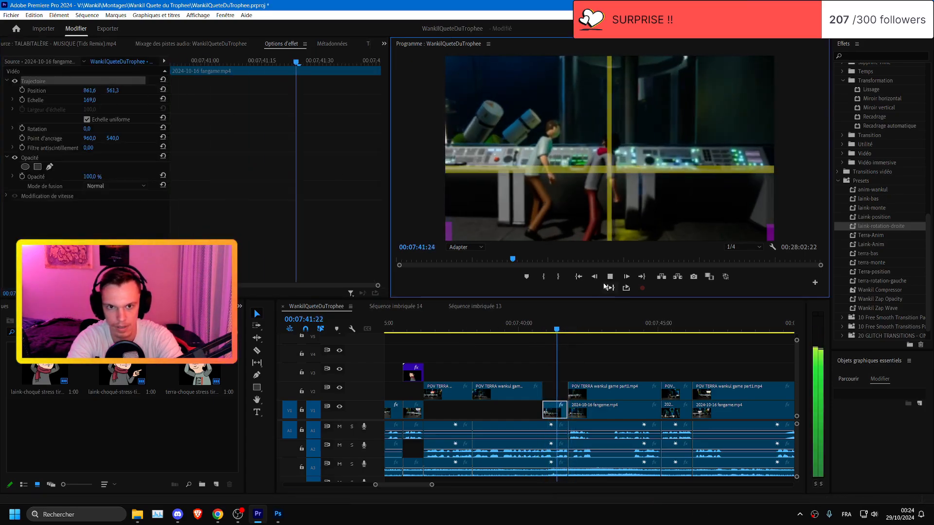
key("ctrl+s")
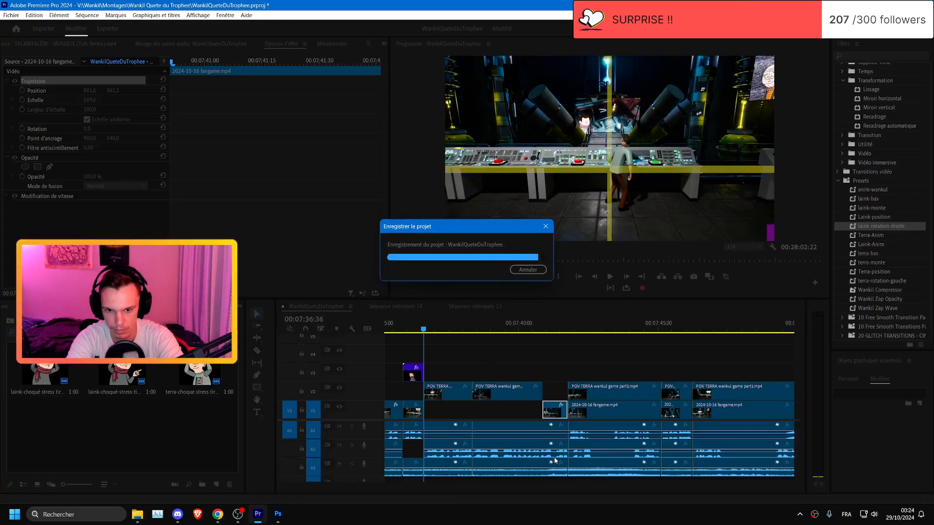
left_click_drag(556, 484, 729, 465)
key("ctrl+s")
- Review the first POV TERRA clip and set a scale keyframe of 120 at its start, 07:36:35
left_click(423, 330)
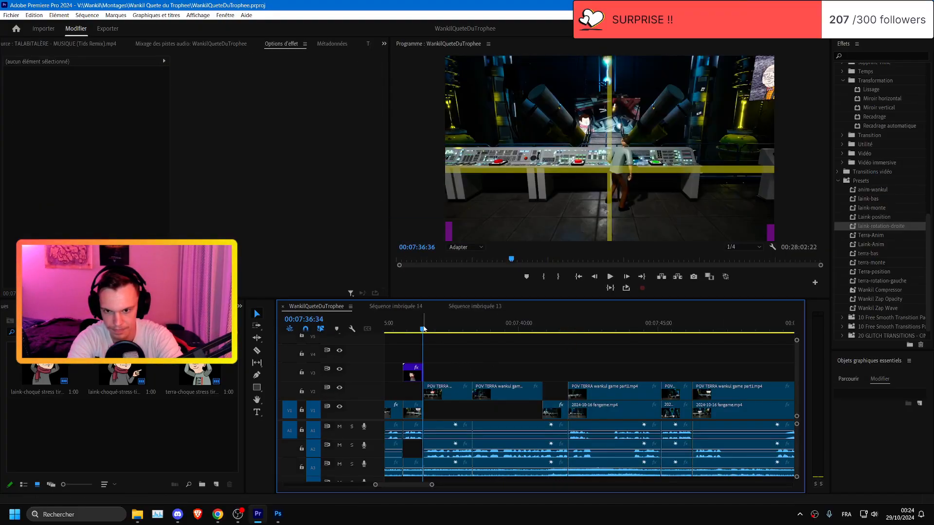
key("space")
scroll(434, 382, "up", 5)
scroll(548, 392, "down", 1)
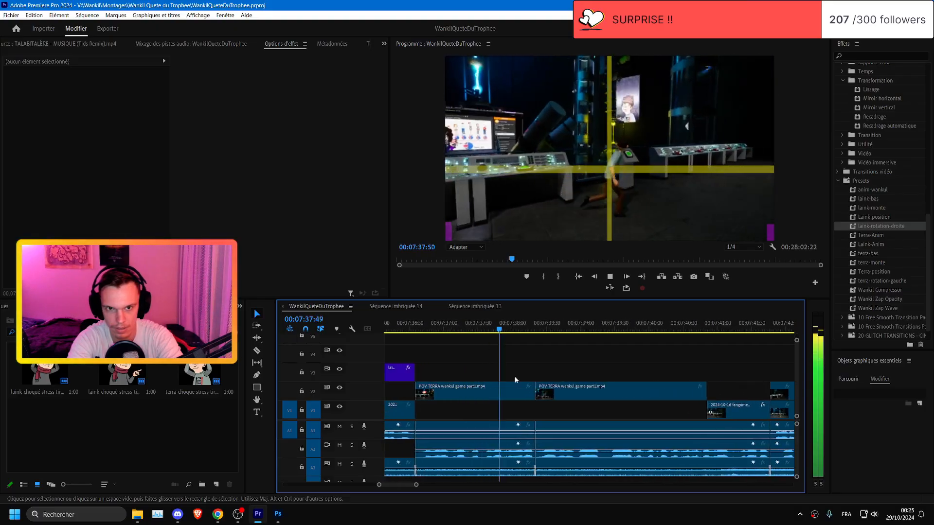
left_click(416, 329)
left_click(443, 390)
left_click(95, 101)
type("120")
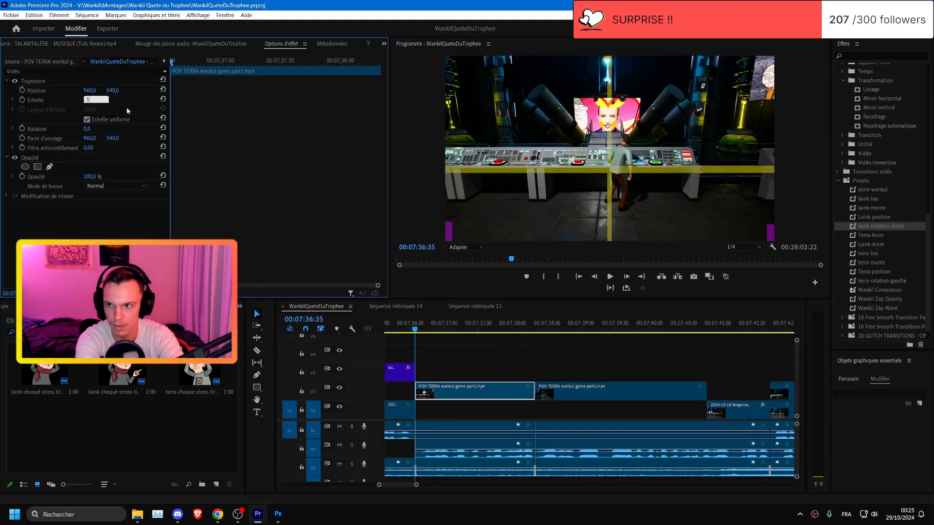
key("Return")
- Add a scale keyframe of 130 on the clip's last frame, 07:38:19, for a slow zoom
left_click(534, 324)
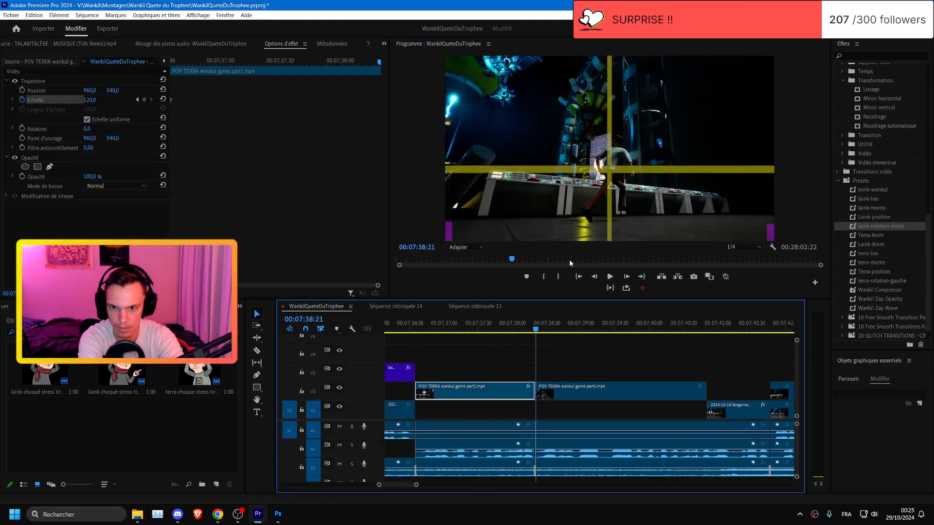
left_click(378, 62)
left_click(594, 276)
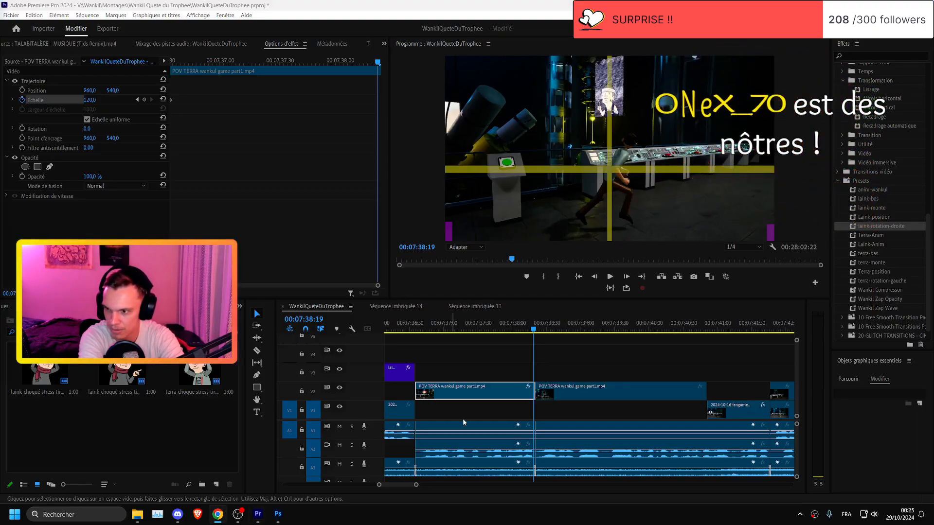
left_click(102, 99)
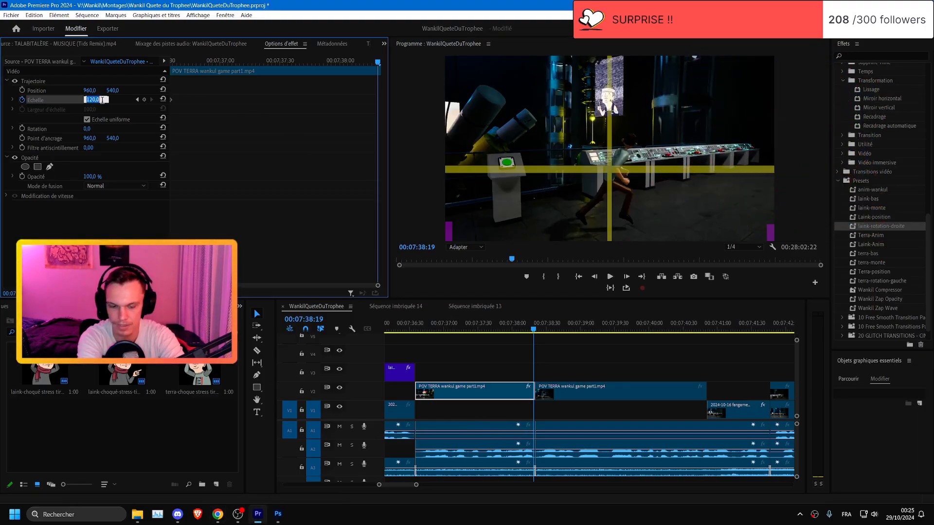
type("130")
key("Return")
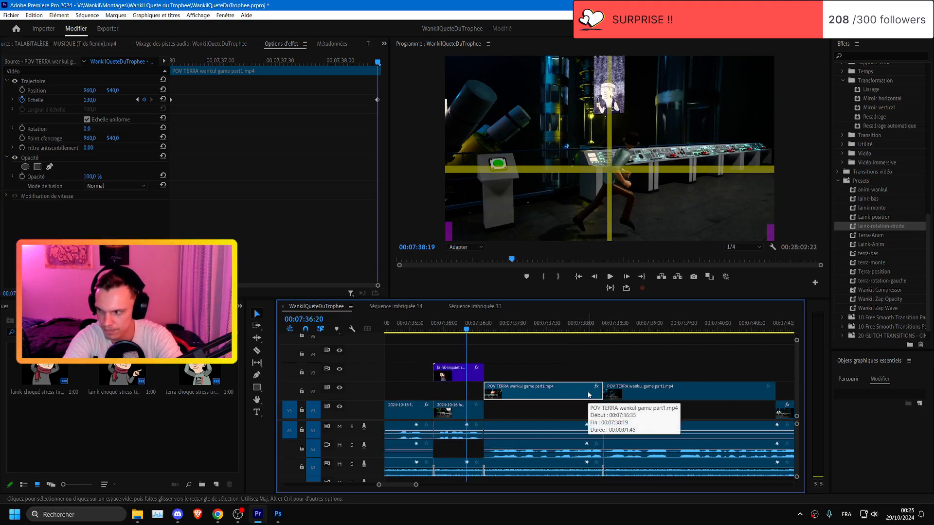
- Preview the slow zoom on the first POV TERRA clip through the following clip and save the project
key("space")
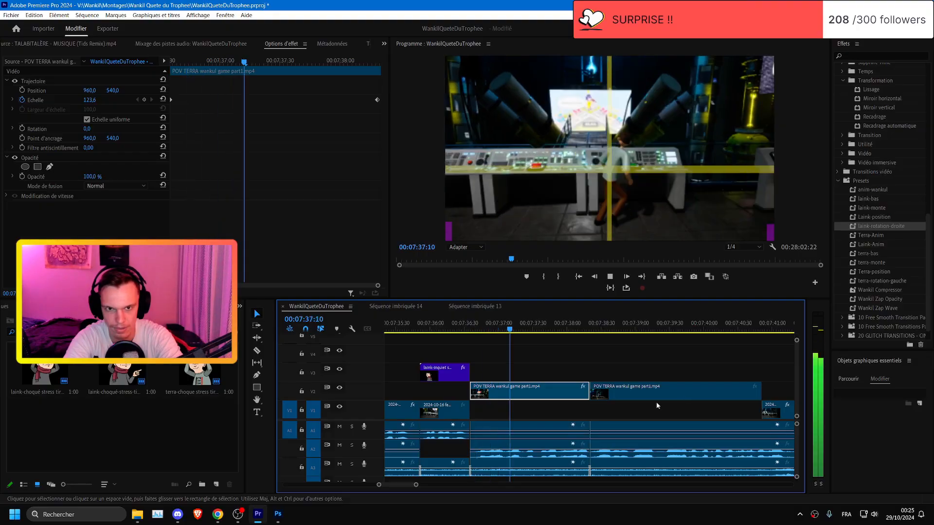
left_click(461, 329)
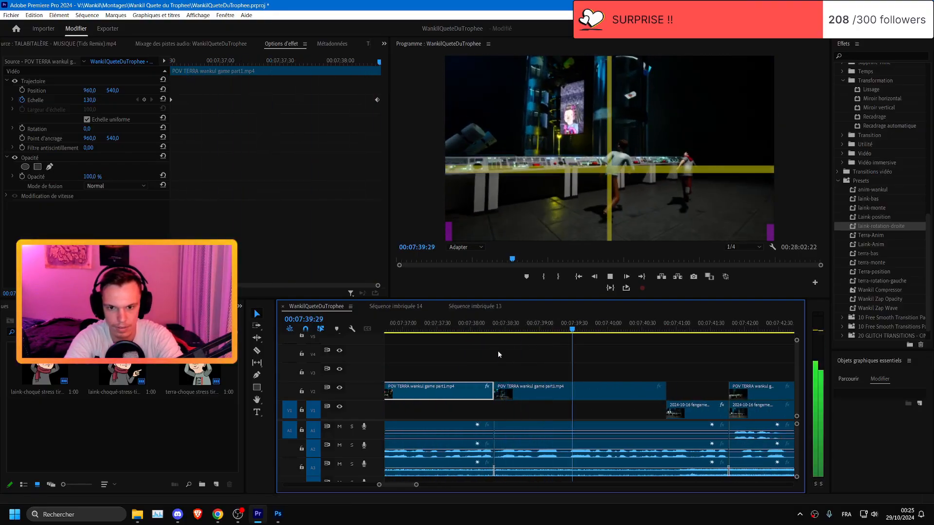
key("ctrl+s")
- Find terra-bras-mains-peupu.png in the project media, place it on V3 at 07:38:20, and trim its end to 07:39:19
left_click(496, 328)
scroll(514, 350, "up", 2)
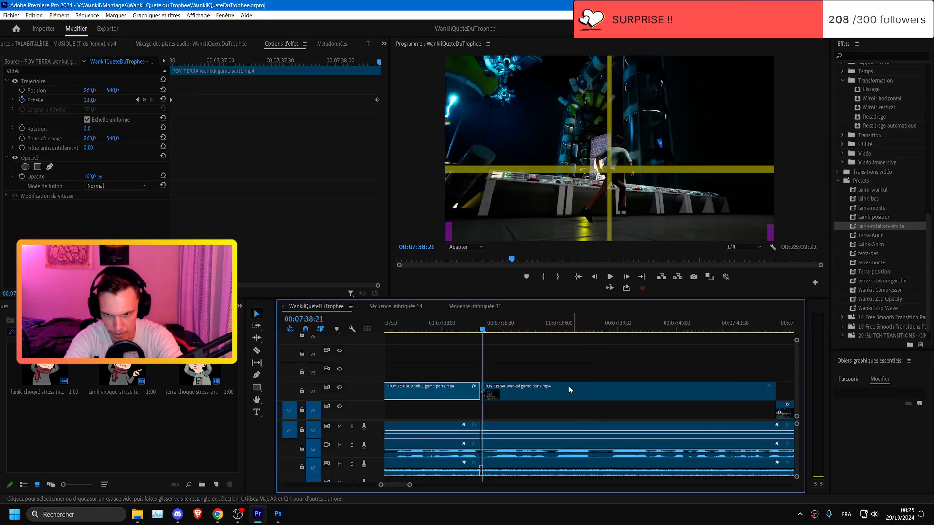
left_click_drag(482, 331, 480, 331)
key("shift+f")
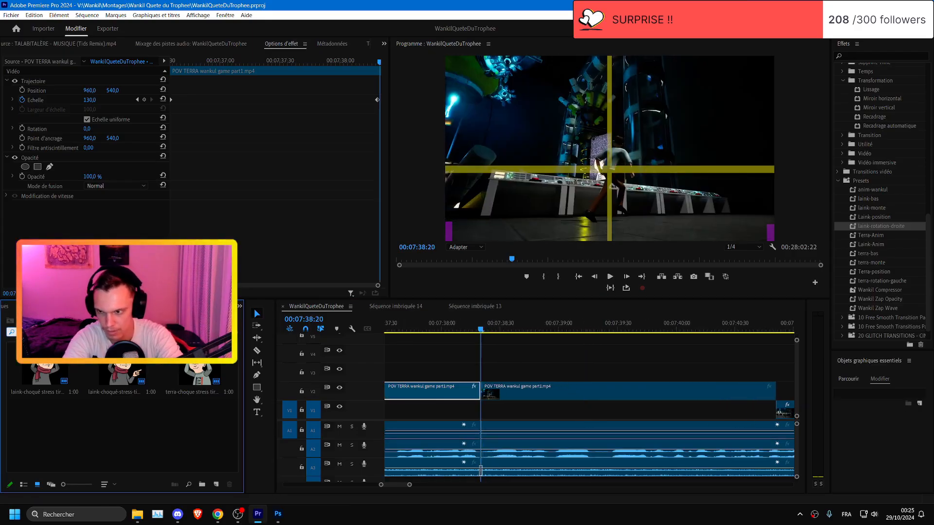
type("u")
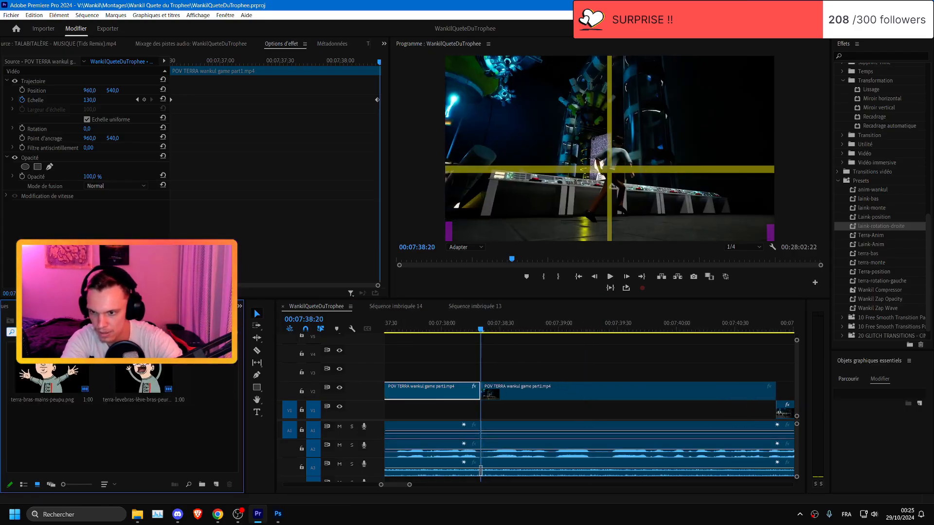
left_click_drag(52, 374, 483, 371)
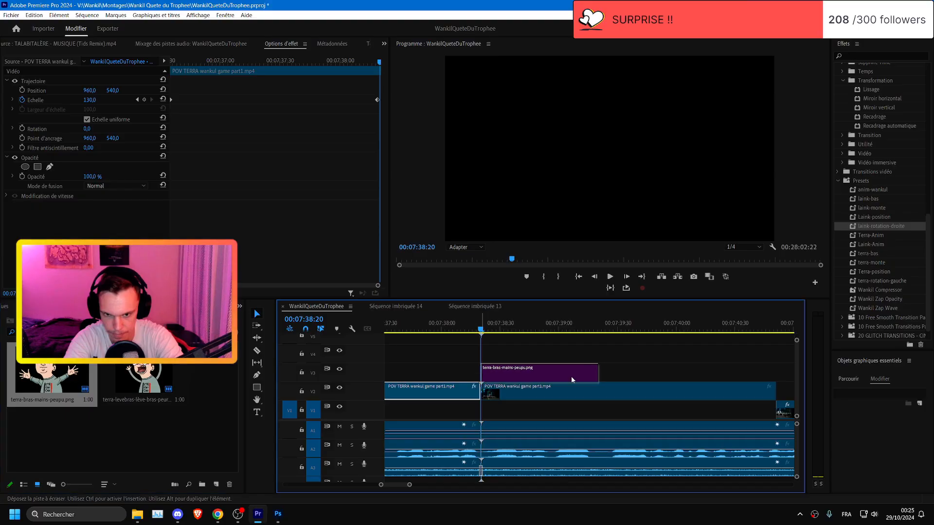
scroll(539, 377, "right", 1)
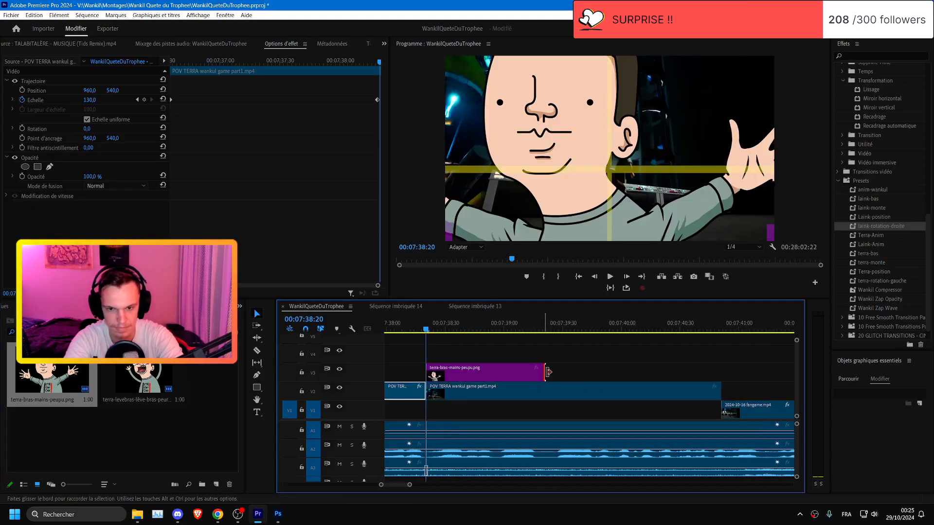
left_click_drag(548, 372, 633, 383)
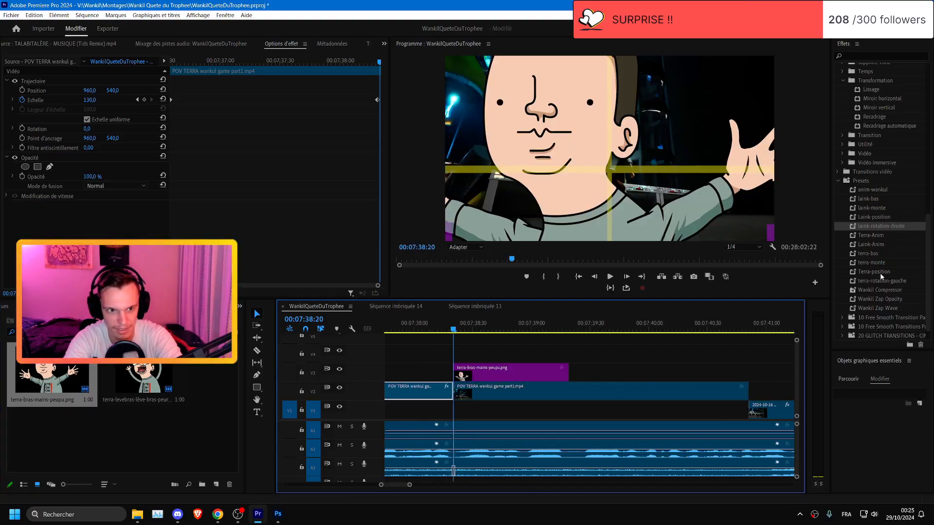
- Apply the terra-rotation-gauche preset to the terra-bras-mains-peupu.png overlay, remove its scale height animation, and preview it
left_click_drag(881, 280, 511, 373)
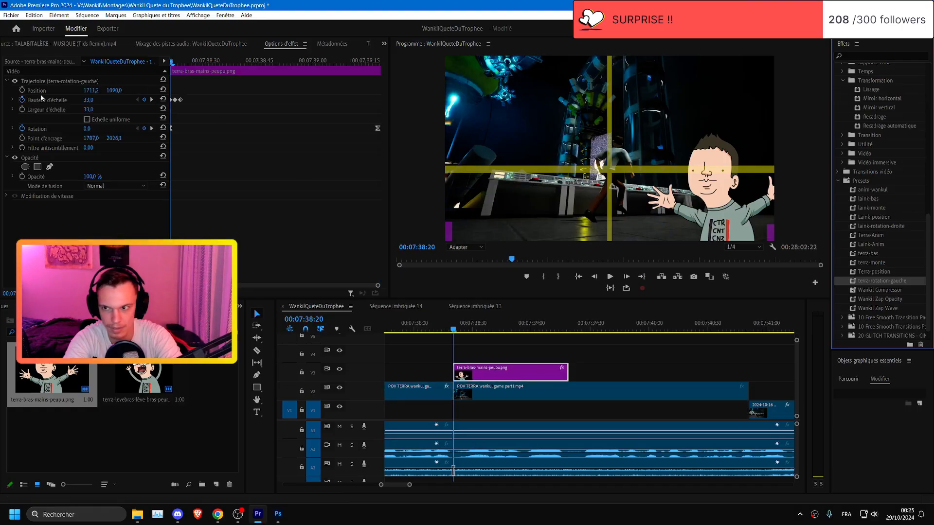
left_click(23, 99)
left_click(513, 267)
left_click(641, 365)
key("space")
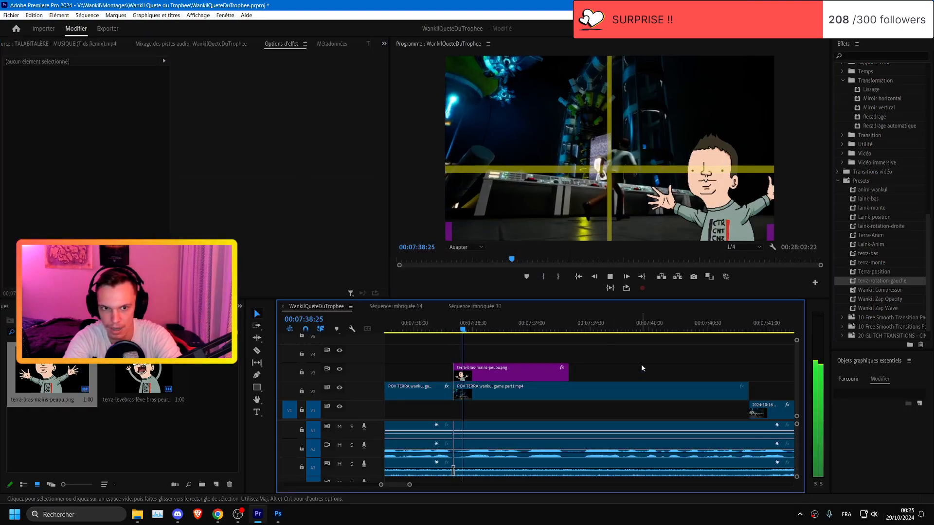
- Cut the A2 audio and the V2 POV TERRA clip at 07:39:19, where the character overlay ends
left_click(533, 325)
left_click_drag(533, 325, 530, 326)
left_click_drag(529, 450, 544, 455)
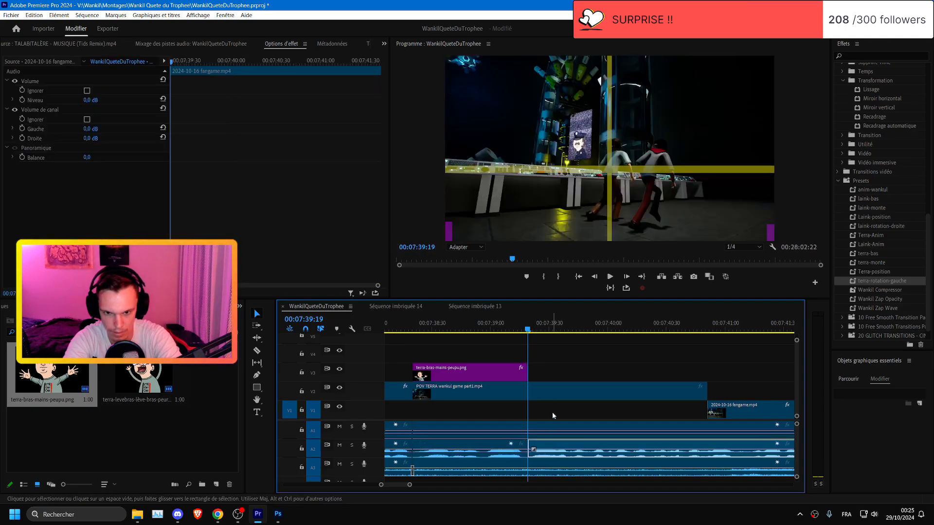
key("space")
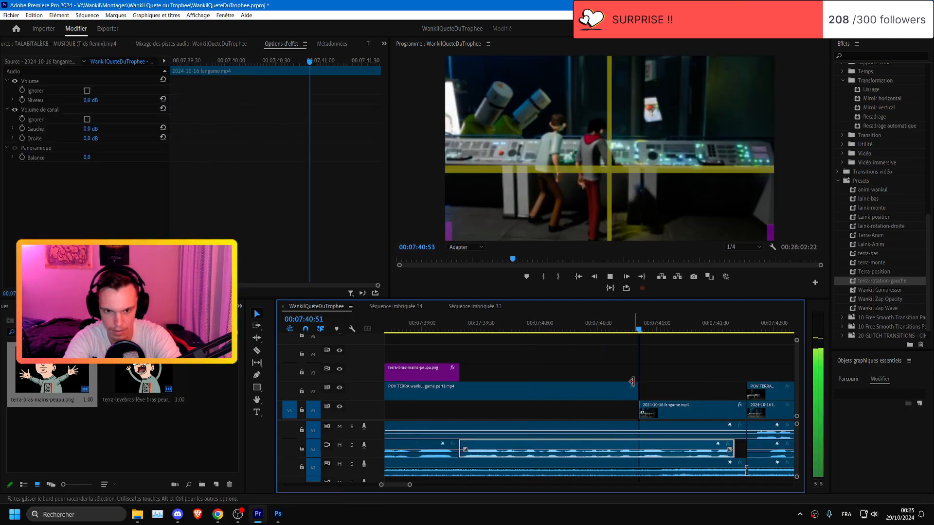
key("space")
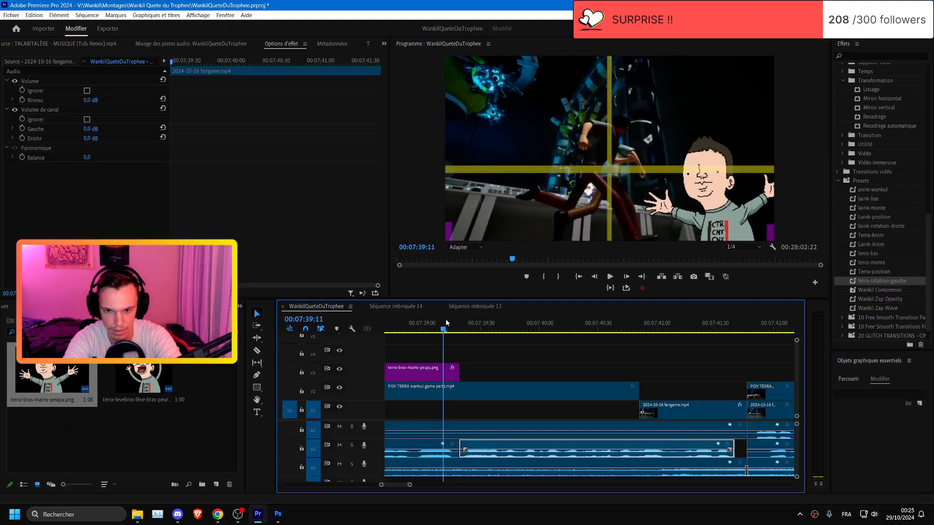
left_click(532, 396)
key("ctrl+k")
- Try a scale of 197 and position 866.9, 787.4 on the POV TERRA clip starting at 07:39:19, preview it, and reset its motion
left_click(92, 82)
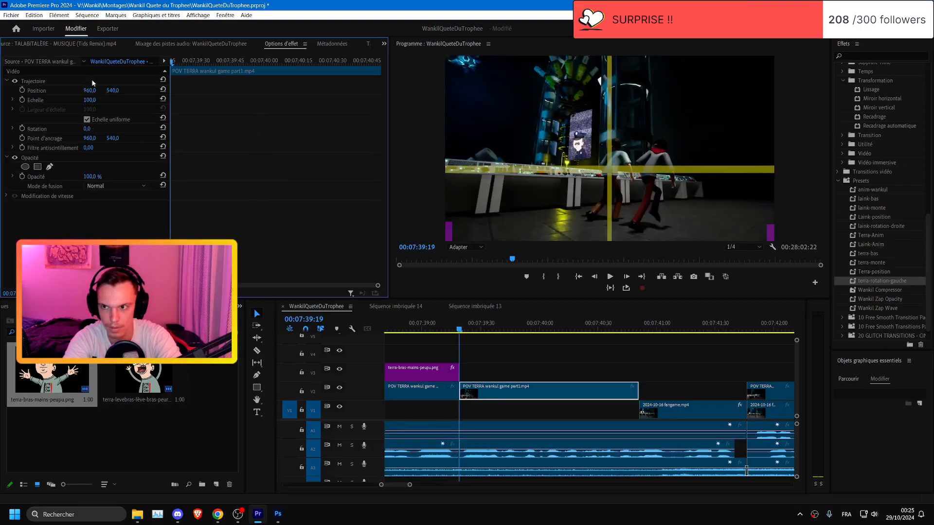
left_click(520, 150)
key("space")
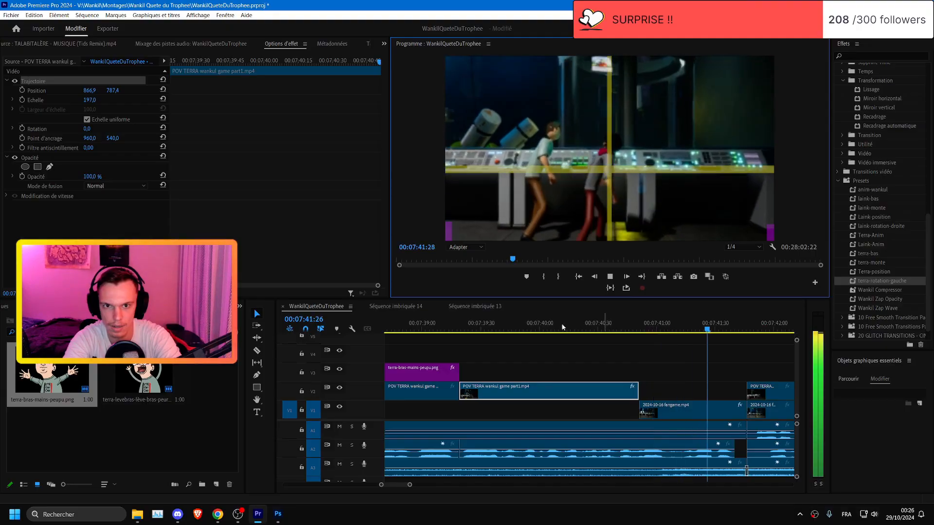
left_click(508, 328)
key("space")
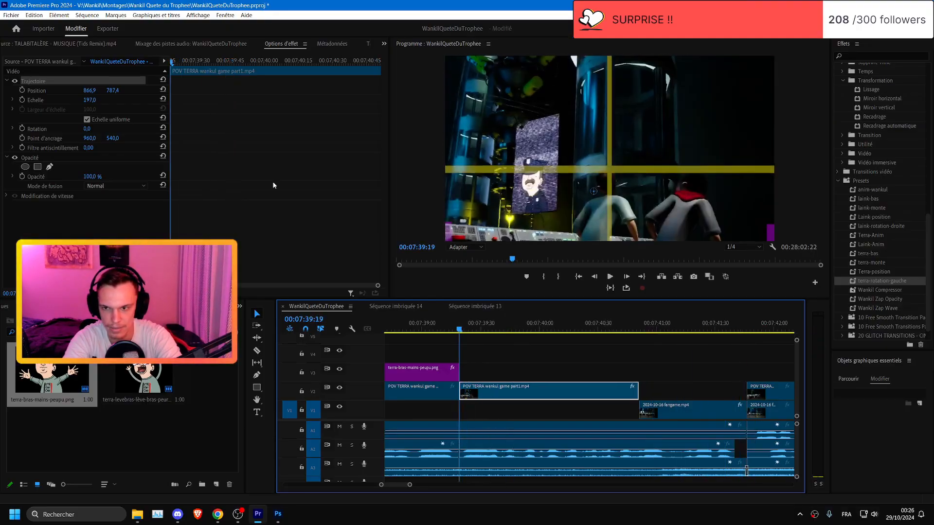
left_click(163, 80)
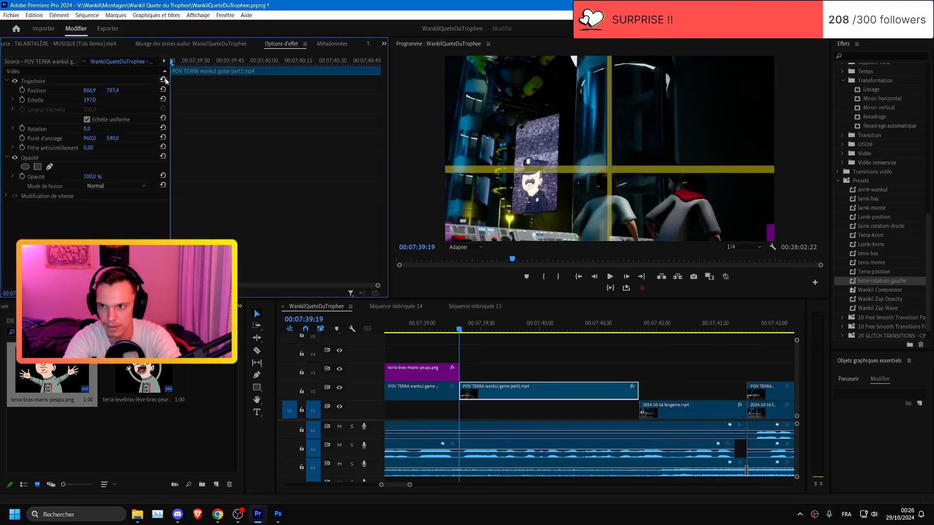
- Review the playback from the end of the character overlay through the POV TERRA clip into the fangame clip
left_click(431, 324)
key("space")
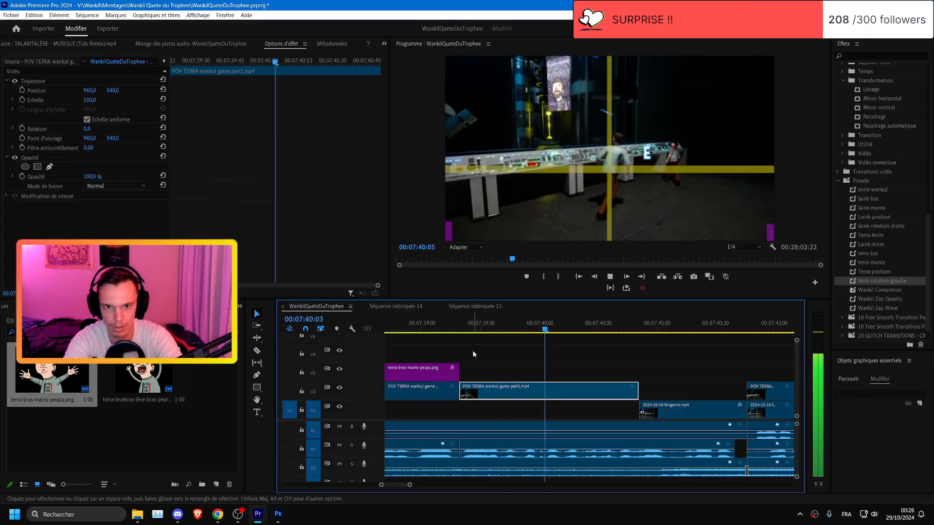
scroll(486, 357, "down", 1)
scroll(525, 363, "up", 1)
left_click(435, 327)
key("space")
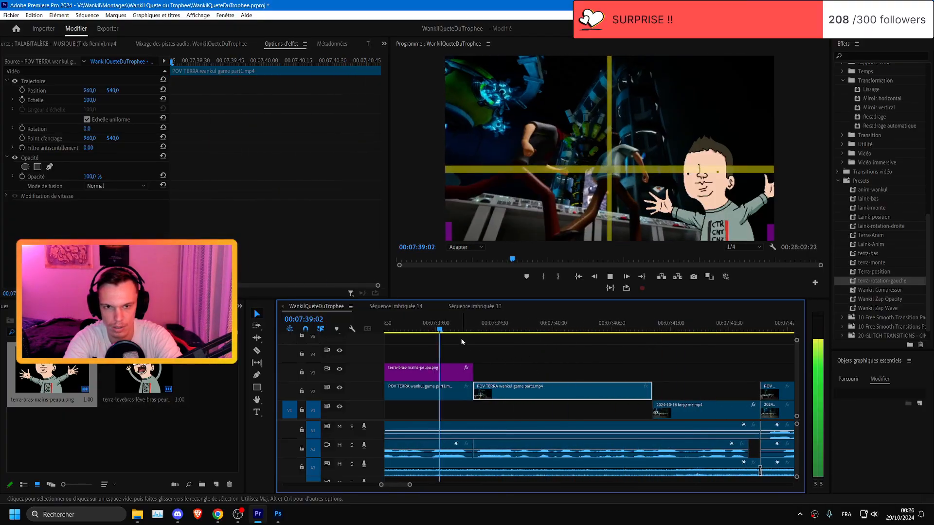
scroll(460, 341, "down", 3)
key("space")
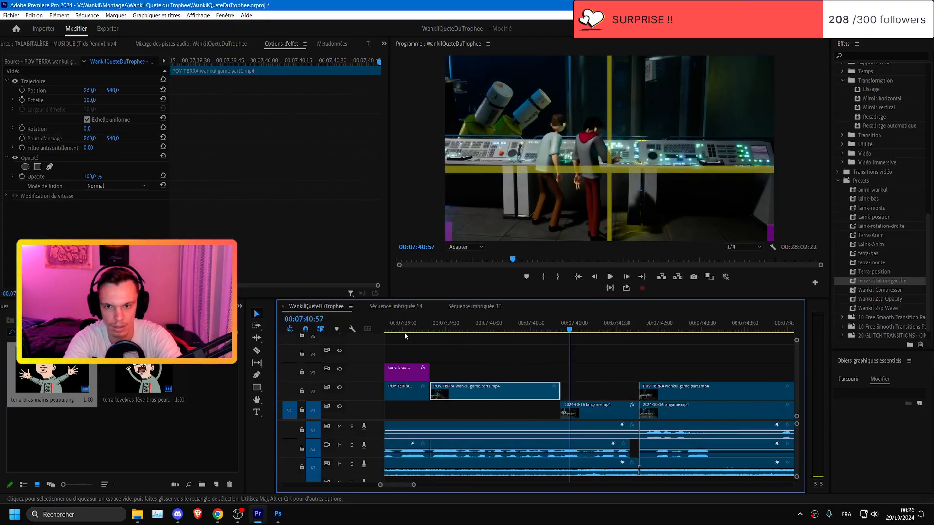
- Set the scale of the POV TERRA clip starting at 07:39:19 to 120 and preview it
left_click(430, 324)
left_click(89, 100)
type("120")
key("Return")
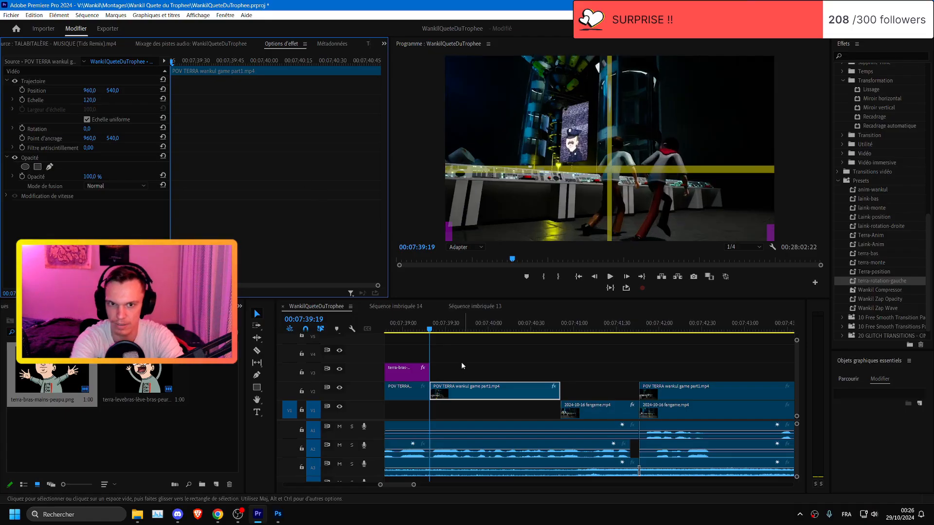
left_click(415, 324)
key("space")
scroll(461, 343, "down", 3)
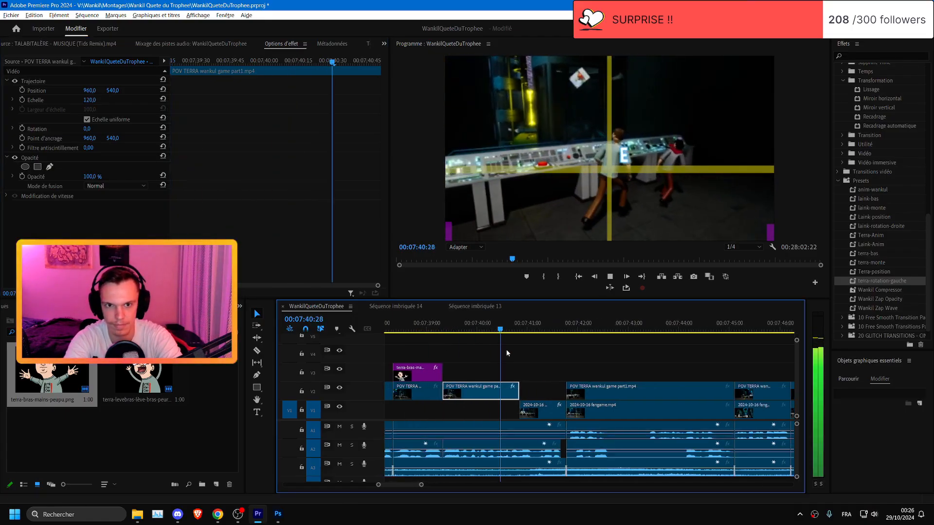
scroll(462, 345, "up", 2)
- Set the clip's vertical position to 637, preview it, and move its anchor point to 964.4, 22.5 near the image's upper edge
left_click(485, 325)
left_click(116, 89)
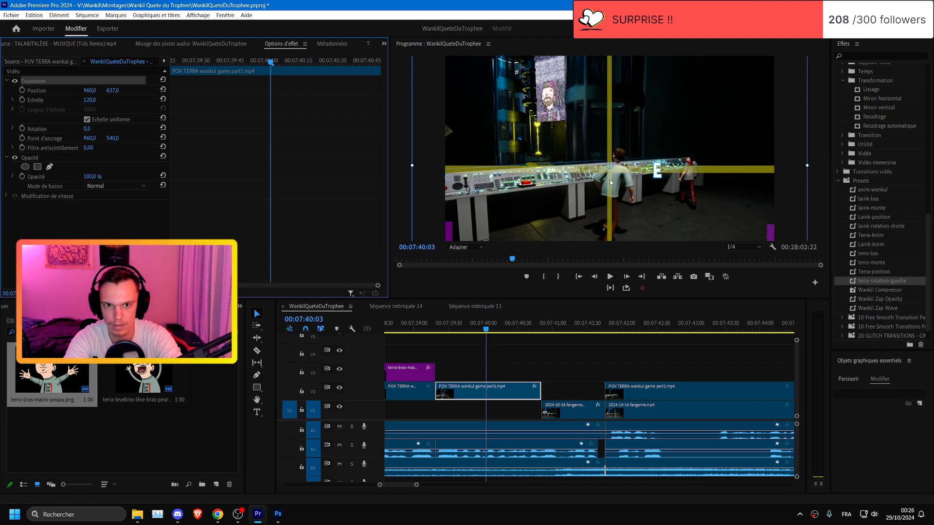
left_click(429, 333)
key("space")
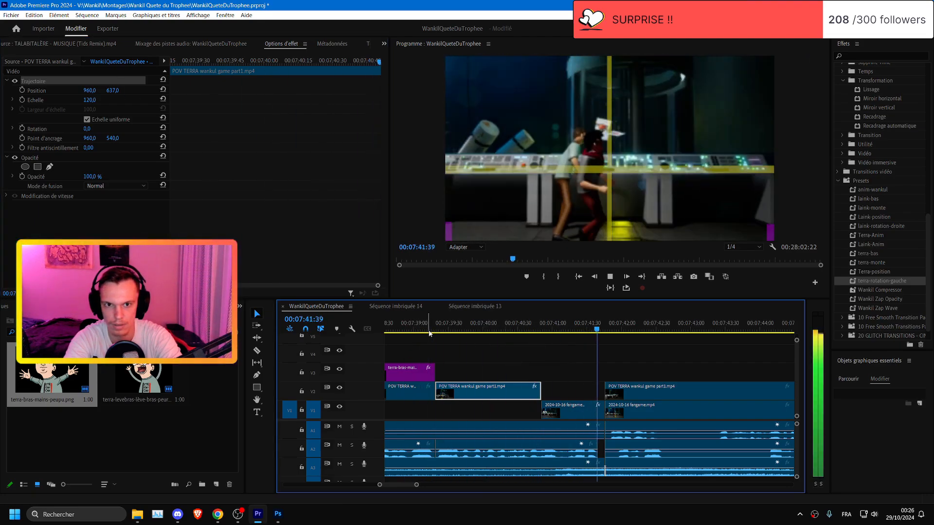
left_click(434, 325)
left_click_drag(618, 169, 619, 63)
- Set the clip's scale to 130 at its last frame, 07:40:50, without keyframing, and preview the result
left_click_drag(551, 328, 540, 329)
left_click(594, 276)
left_click(91, 100)
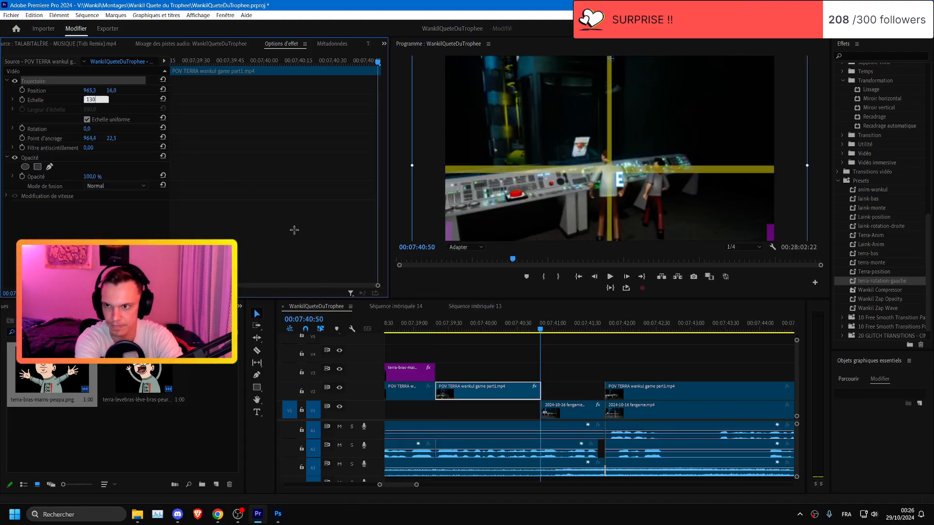
type("130")
key("Return")
left_click(410, 323)
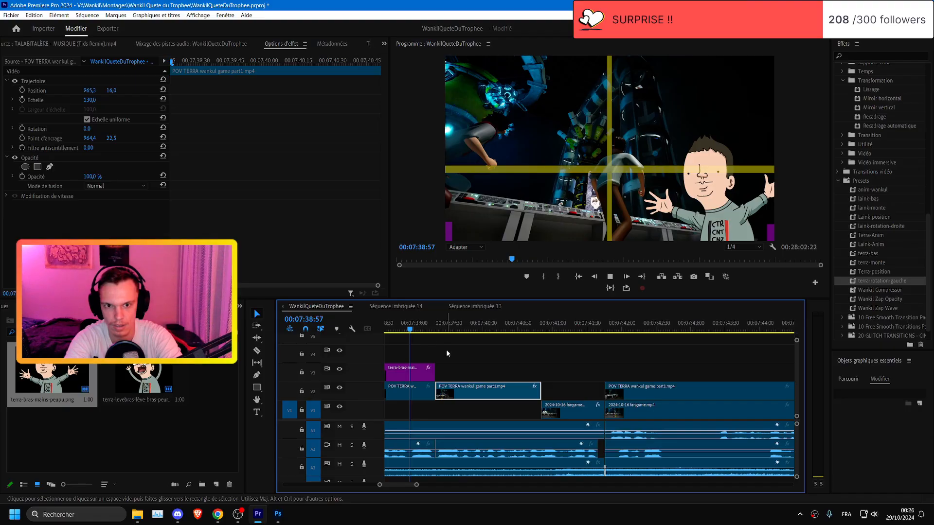
key("space")
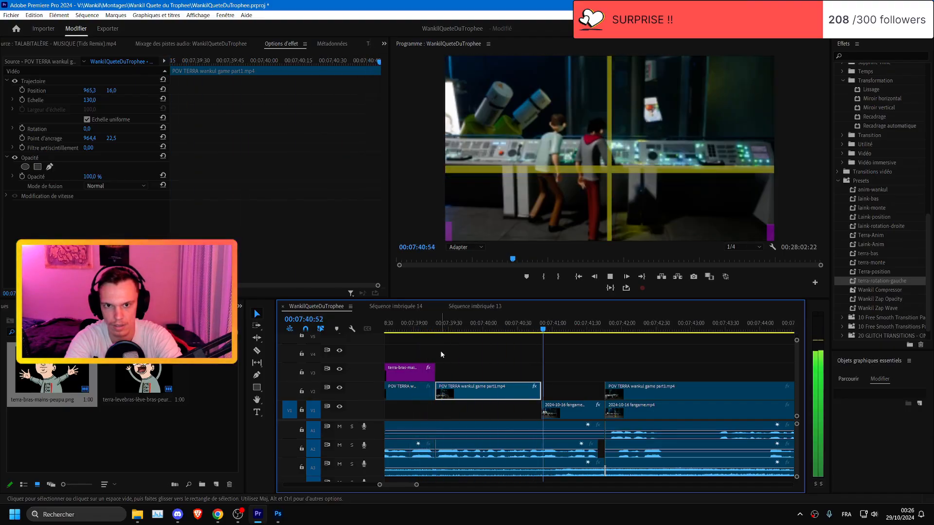
key("space")
- Set a scale keyframe of 120 at the start of the selected POV TERRA clip, 07:39:19
left_click(483, 372)
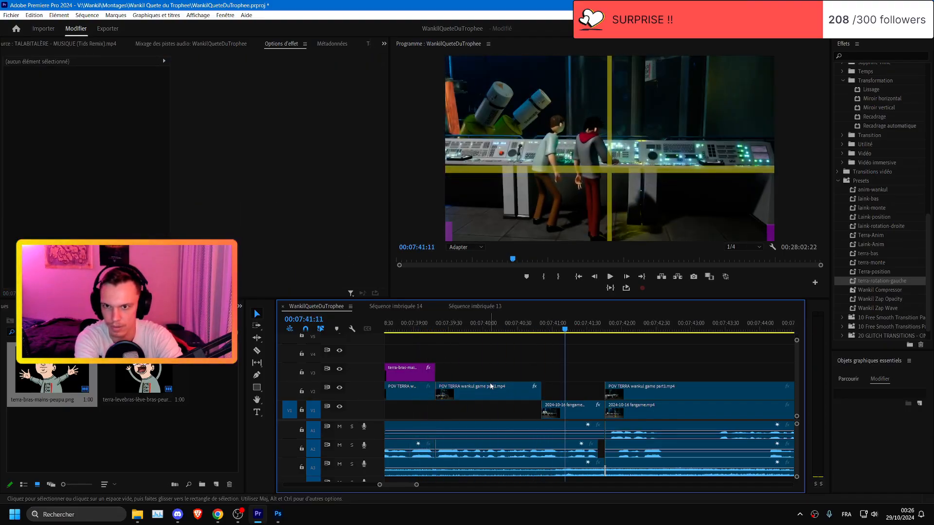
left_click(490, 386)
left_click_drag(199, 63, 161, 66)
left_click(22, 100)
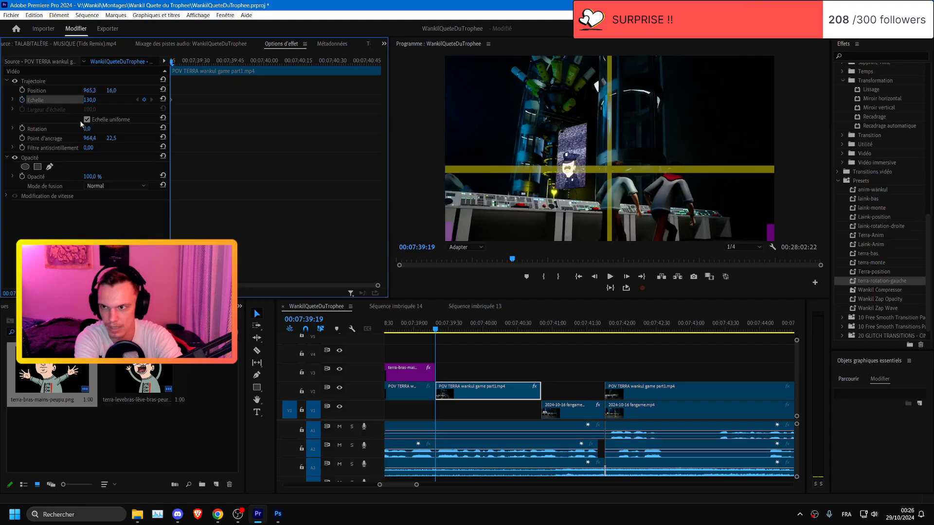
key("ctrl+z")
- Add a second scale keyframe on the clip's last frame, 07:40:50, for a slow zoom, and save the project
left_click(543, 327)
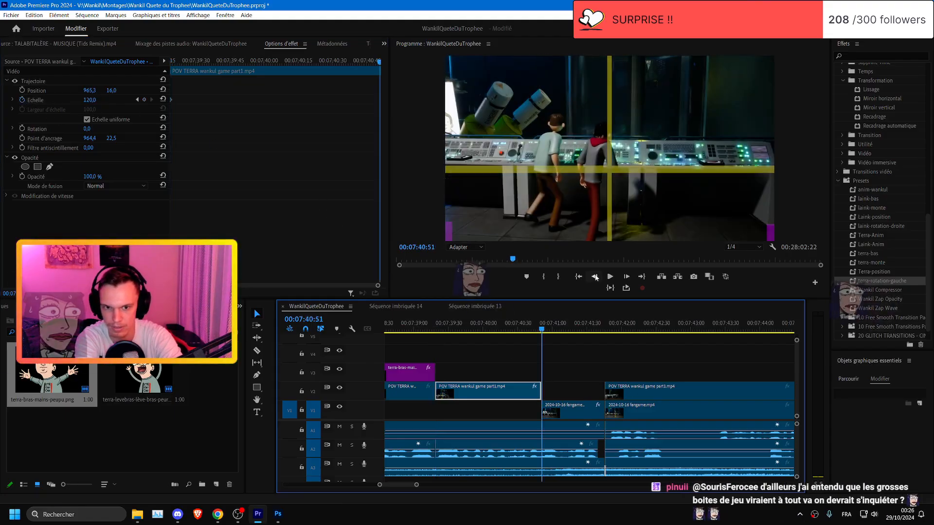
left_click(594, 276)
left_click(407, 323)
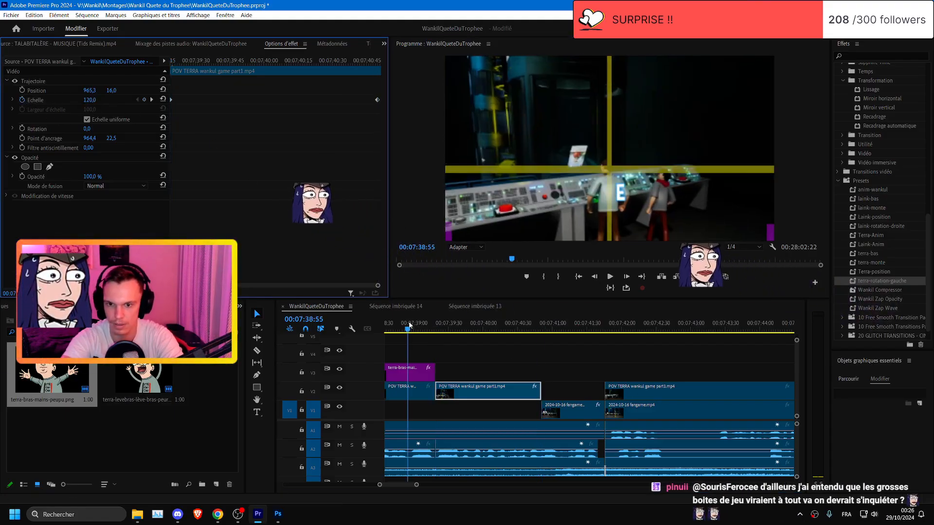
key("ctrl+s")
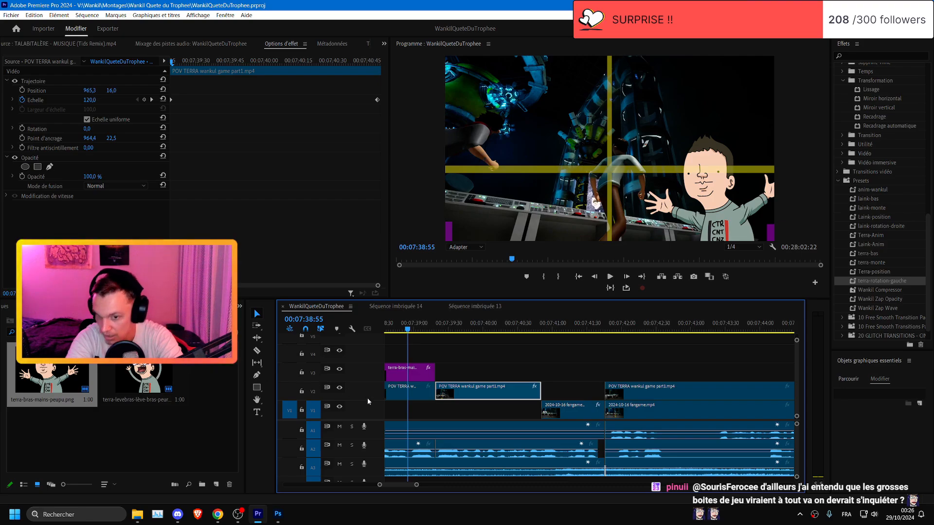
left_click(534, 358)
key("ctrl+s")
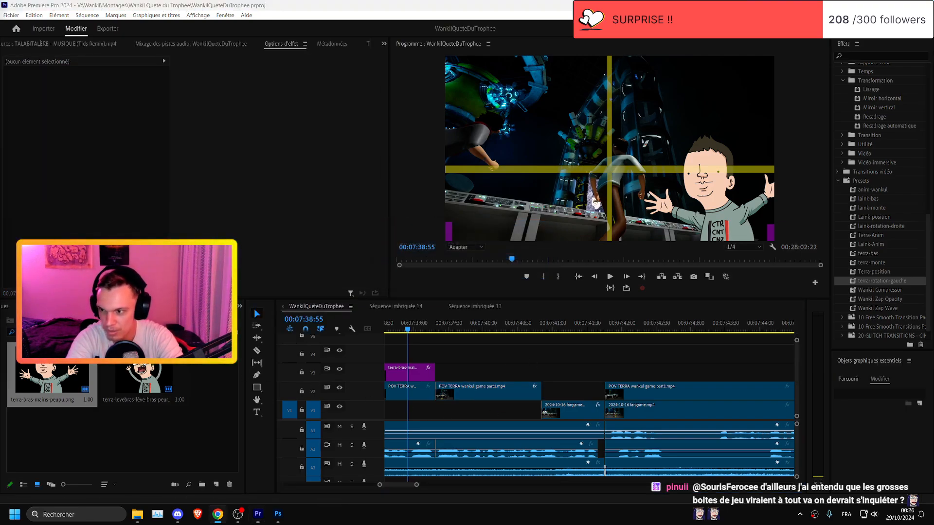
left_click(512, 373)
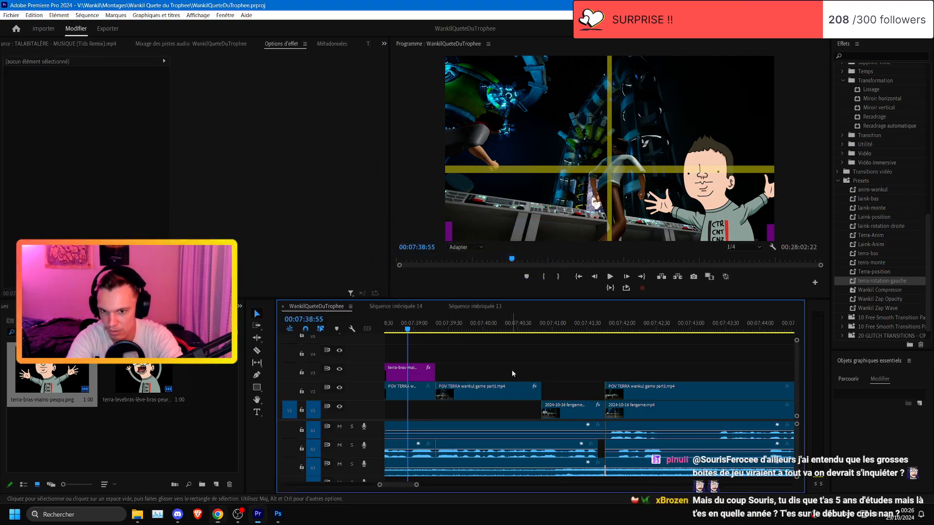
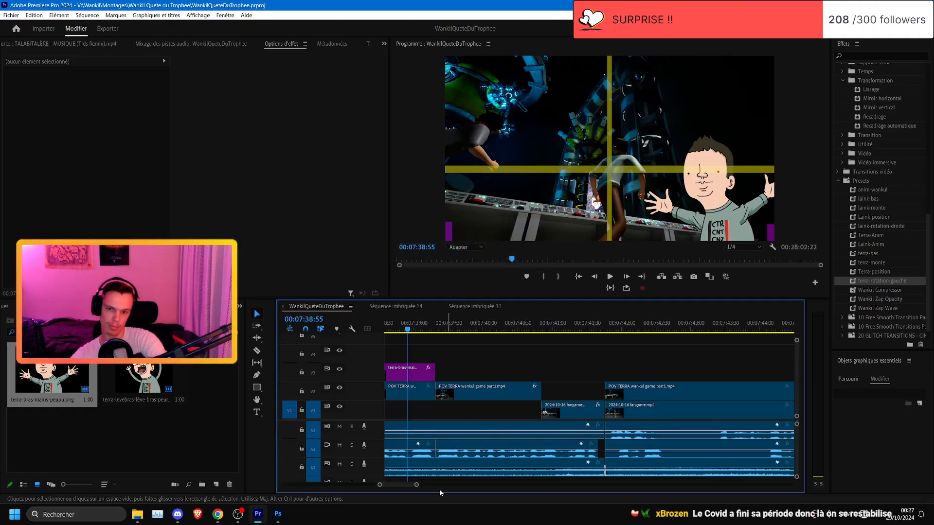
- Preview the passage from 07:38:55 into the zoomed POV TERRA clip starting at 07:39:19, and save the project
scroll(409, 457, "left", 2)
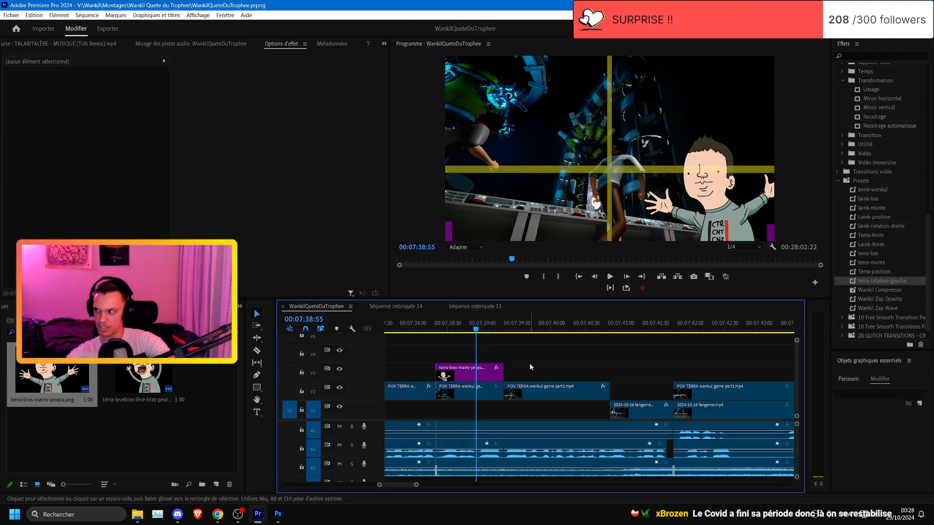
key("space")
key("minus")
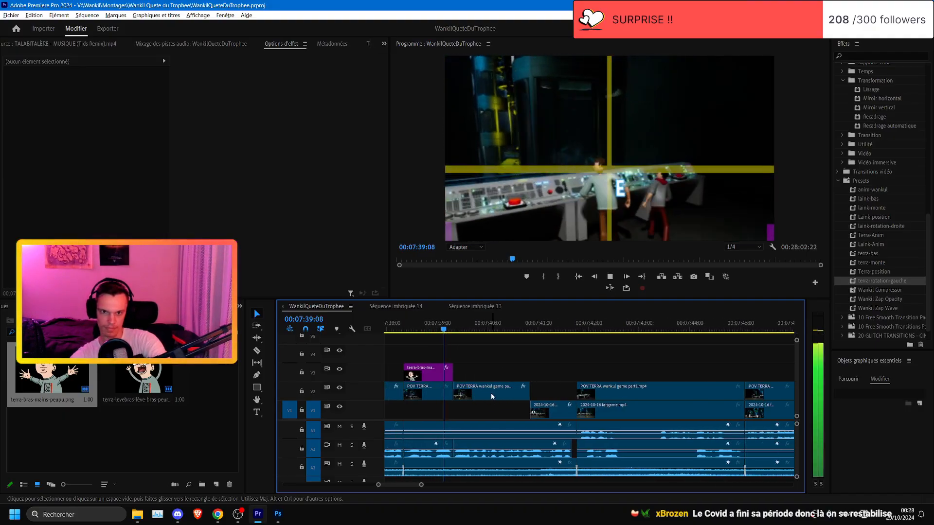
left_click(453, 328)
key("ctrl+s")
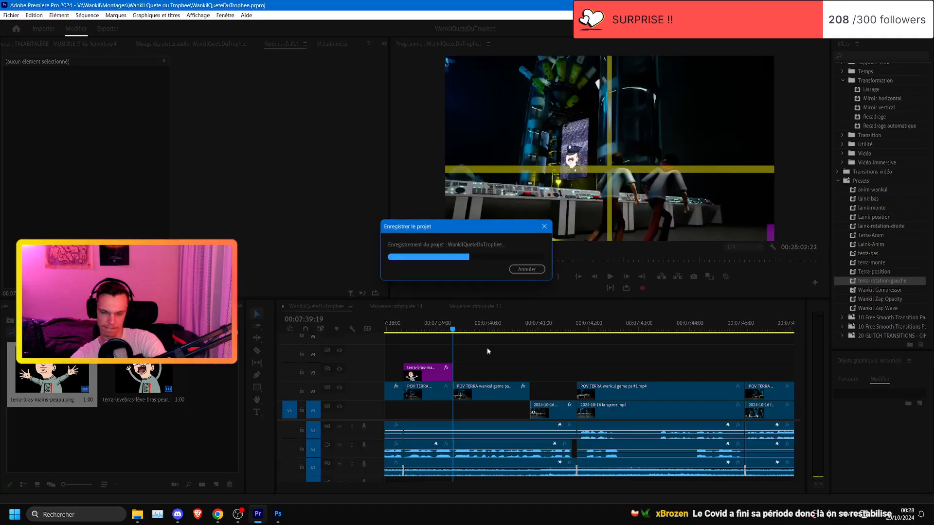
- Set the last scale keyframe of the POV TERRA clip starting at 07:39:19 to 135 and preview the stronger zoom
left_click(496, 390)
left_click(152, 100)
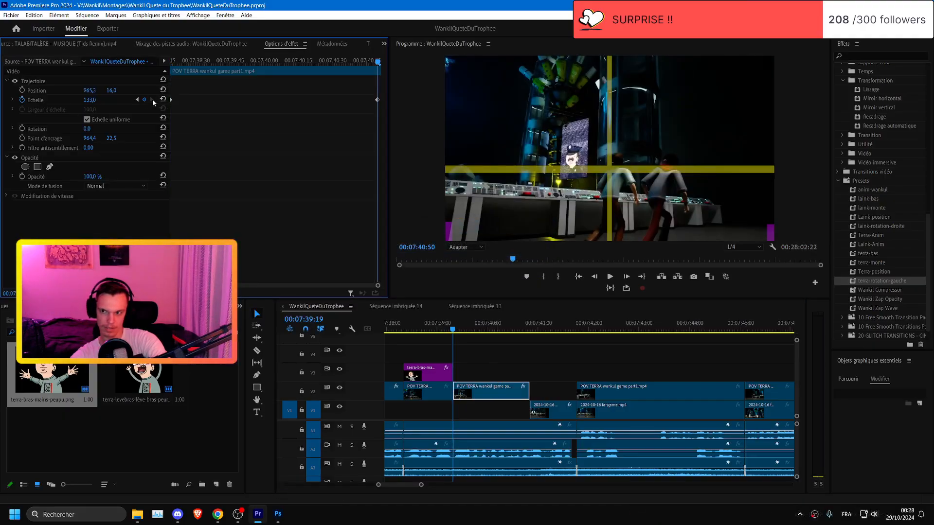
left_click(90, 100)
type("135")
key("Return")
left_click(426, 328)
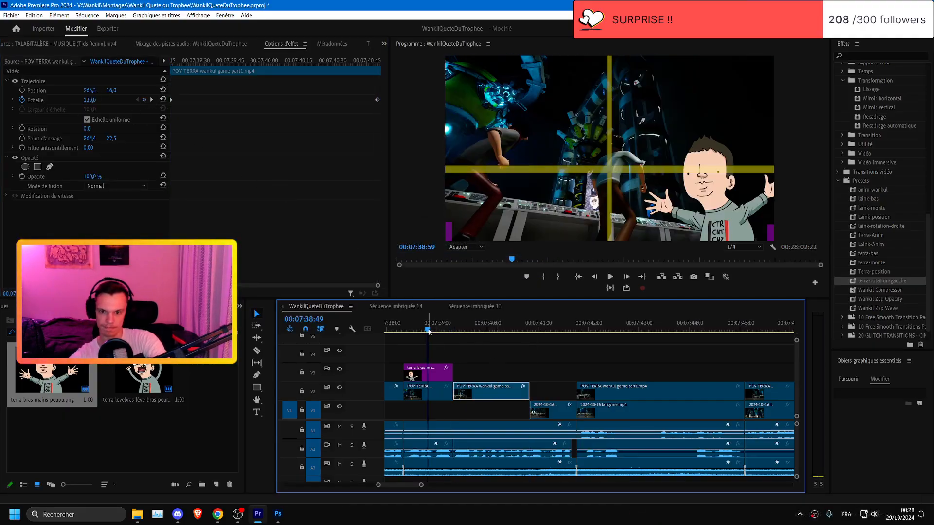
key("space")
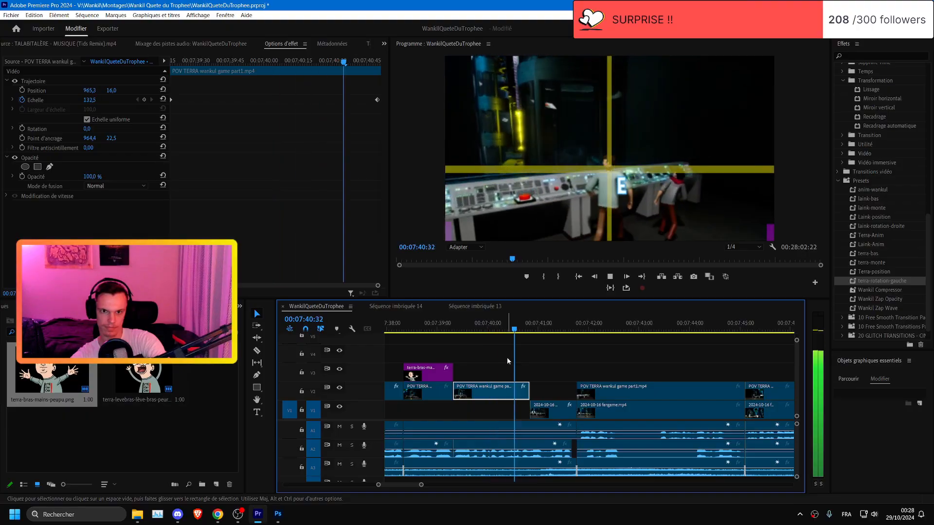
scroll(603, 392, "down", 1)
key("space")
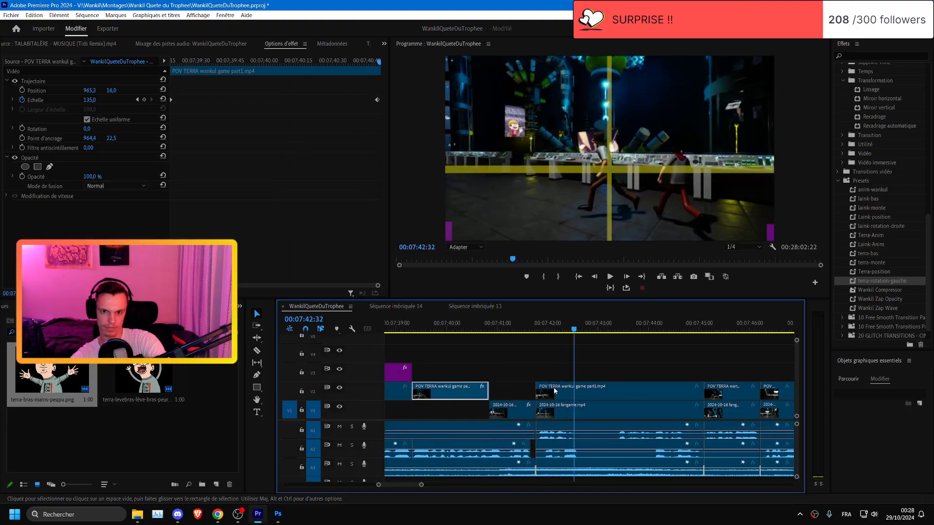
- Shift the cut between the zoomed POV TERRA clip and the following fangame clip a few frames later, and play through it
scroll(546, 416, "up", 1)
left_click_drag(484, 409, 490, 410)
left_click_drag(481, 391, 489, 391)
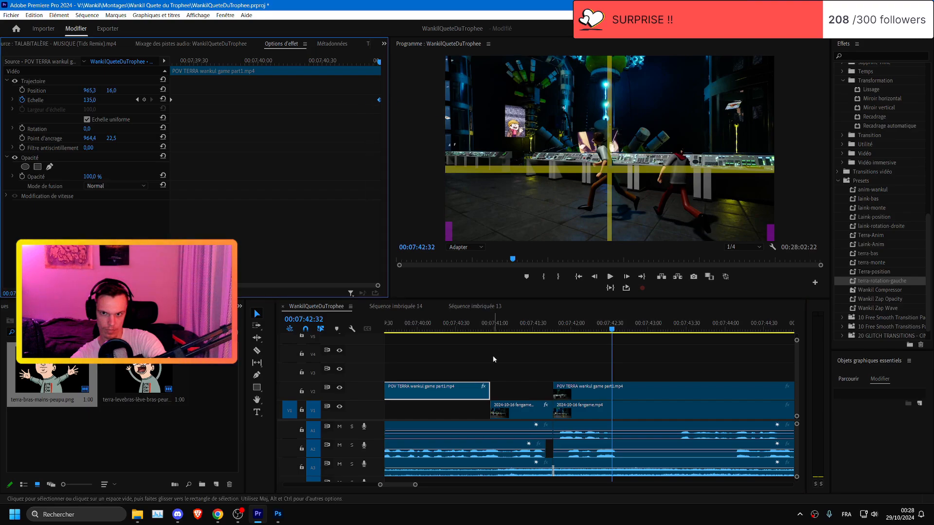
left_click(436, 329)
key("space")
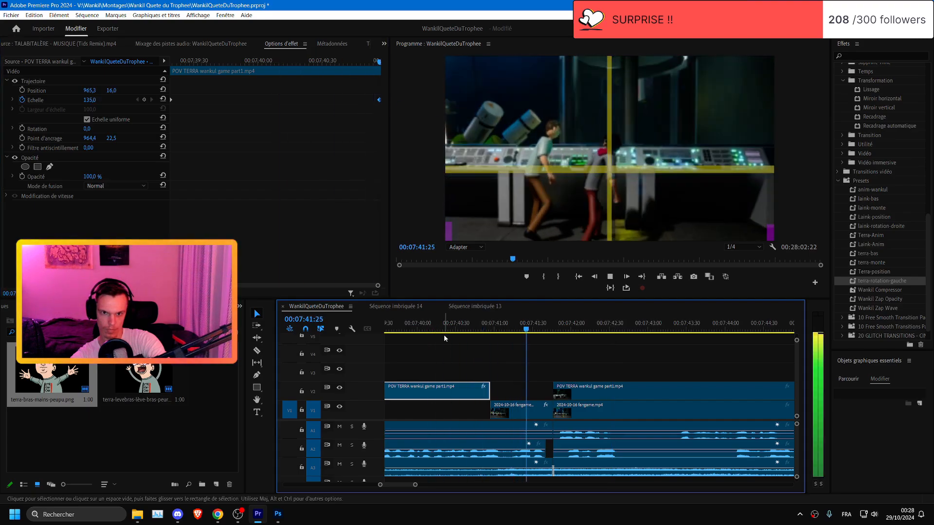
scroll(583, 389, "down", 4)
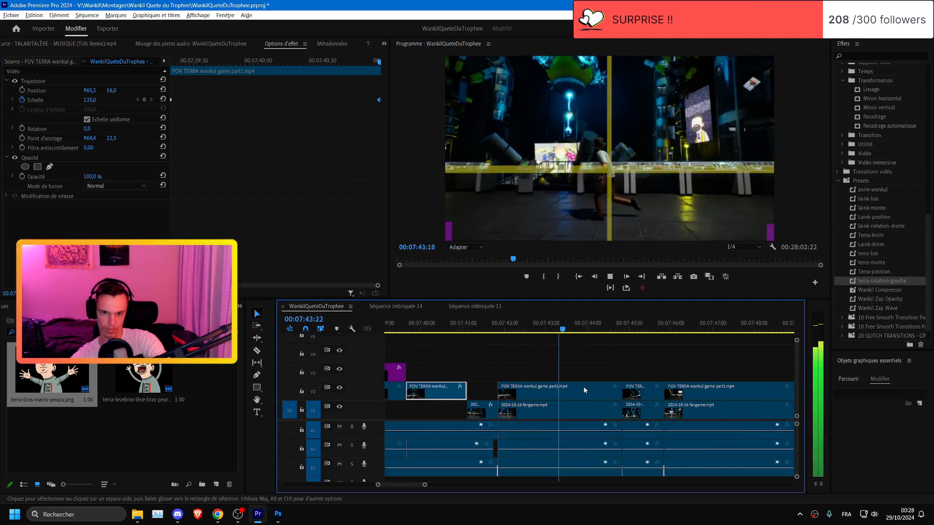
- Hide video track V2 and solo audio track A1 to review the fangame clip from its start at 07:41:47
left_click(566, 414)
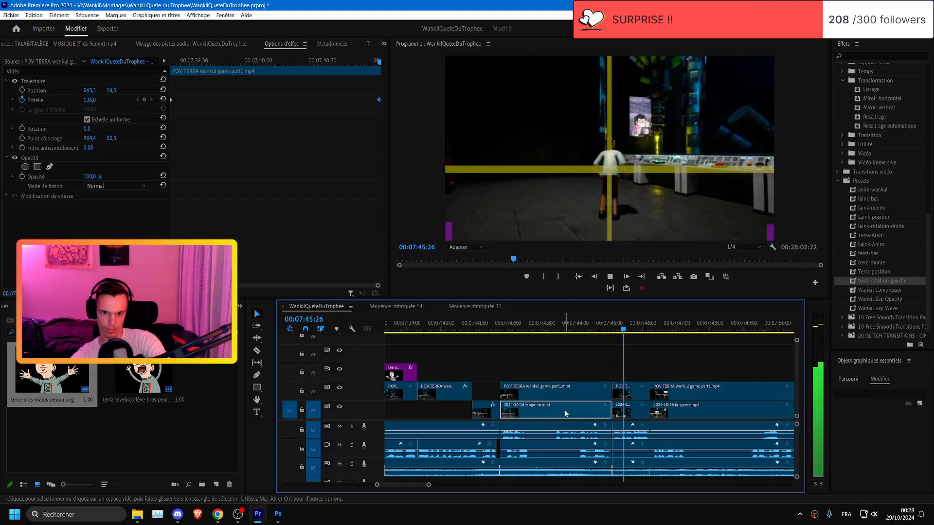
key("space")
key("Up")
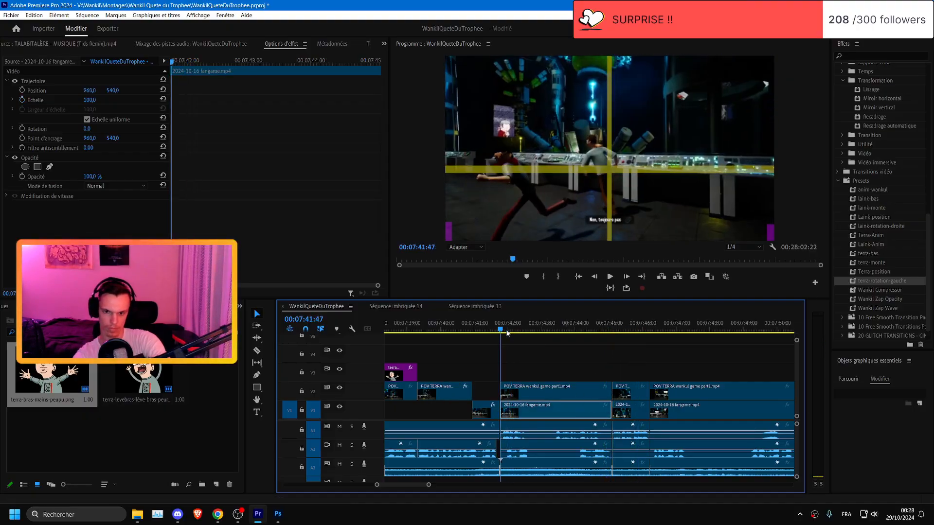
left_click(339, 388)
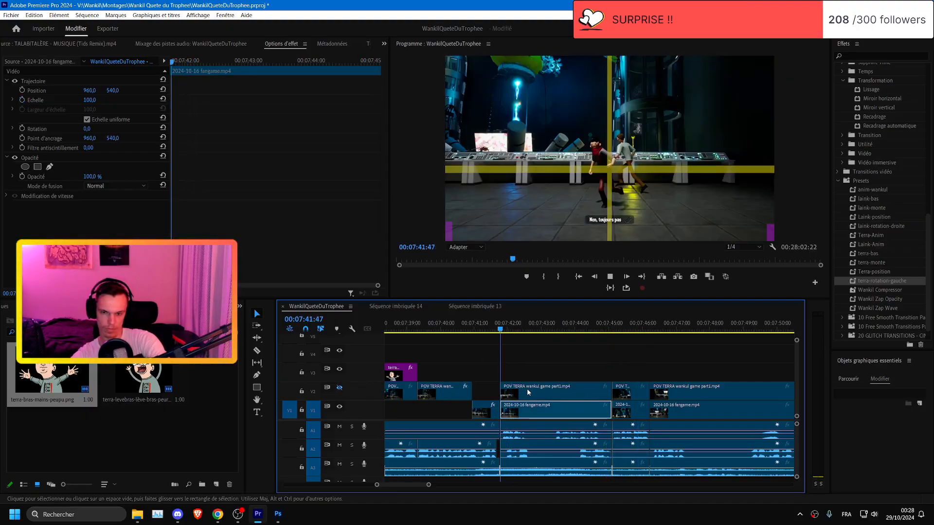
scroll(625, 414, "up", 2)
key("space")
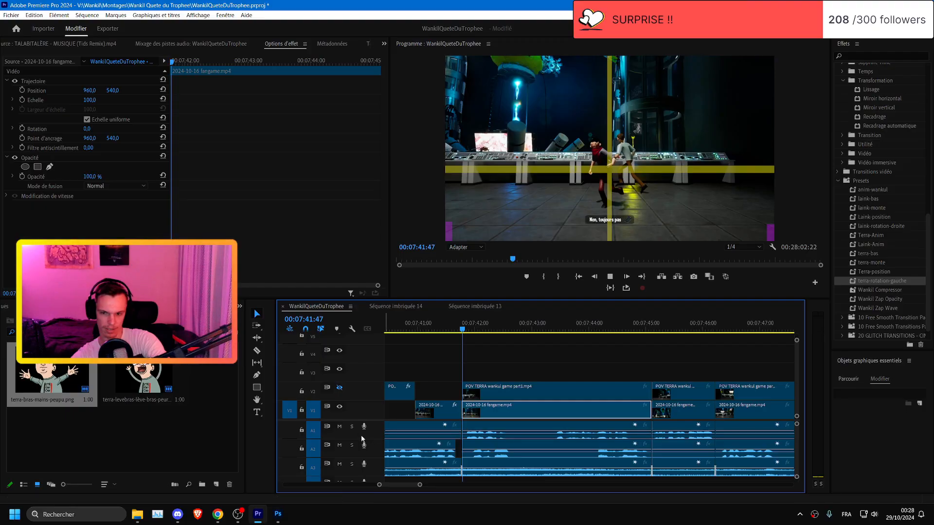
left_click(351, 426)
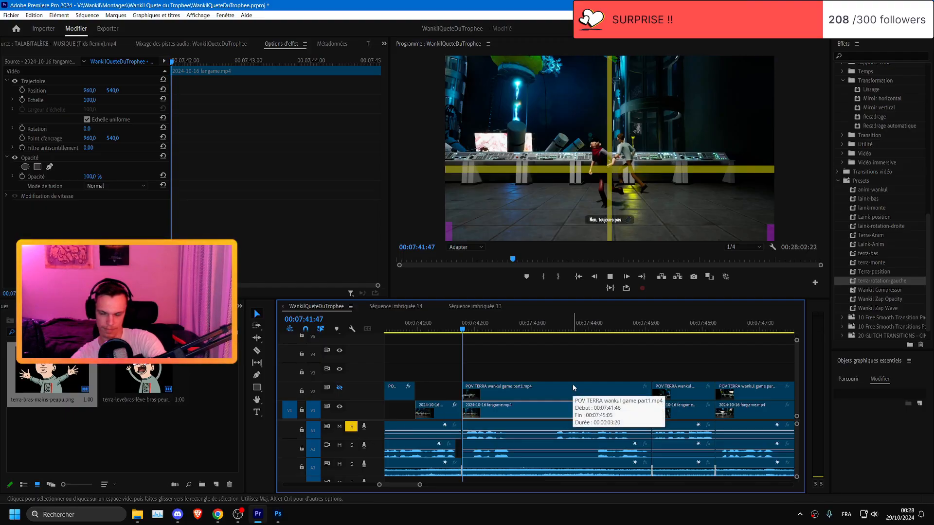
left_click(578, 367)
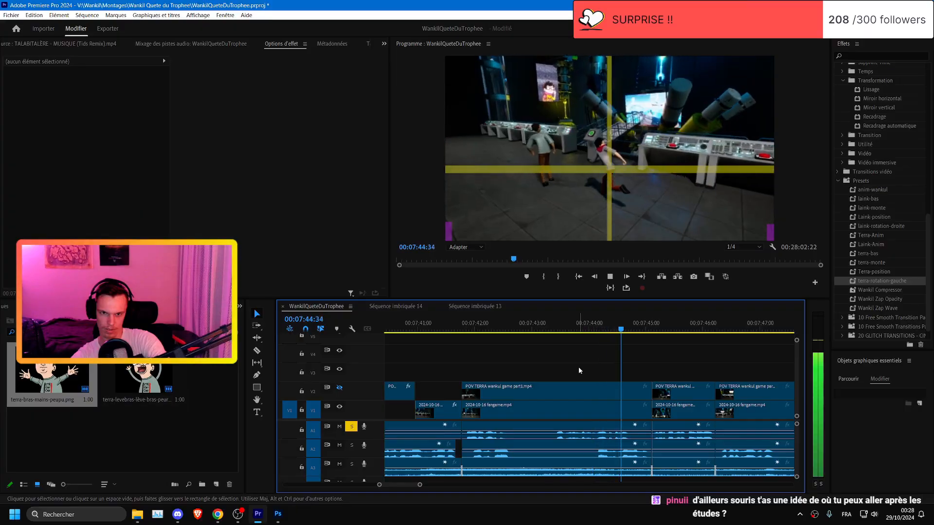
- Turn off the A1 solo to replay the fangame clip from its start, and save the project
key("Up")
left_click(352, 426)
key("space")
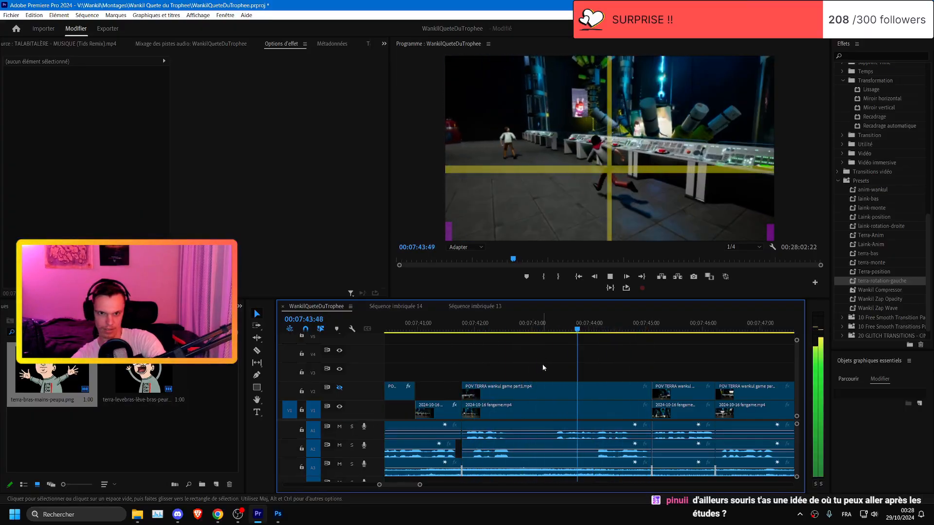
left_click(439, 325)
left_click(476, 409)
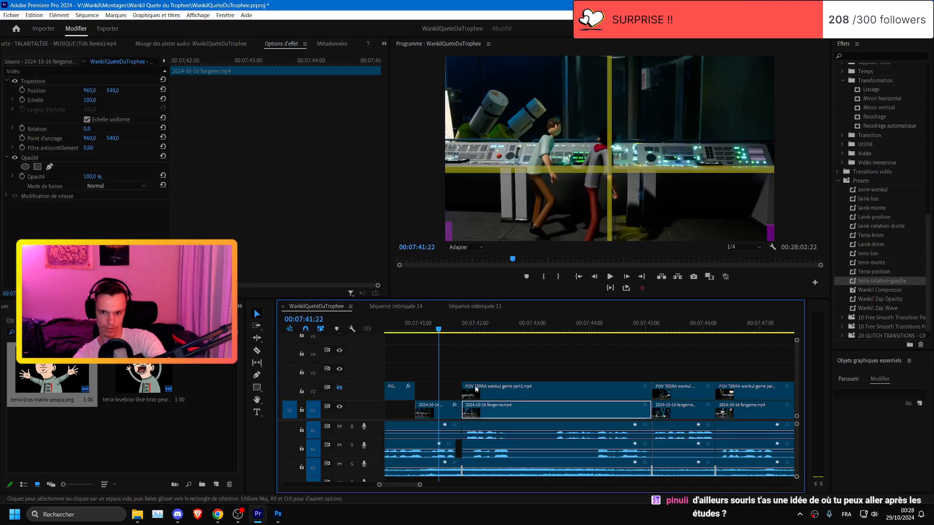
key("ctrl+s")
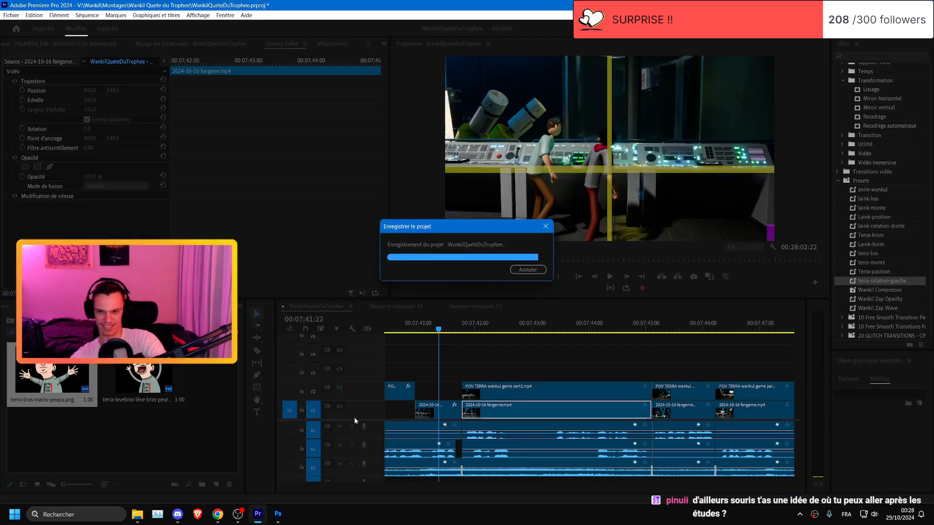
- Listen to audio track A2 alone from 07:44:02, return the playhead to 07:41:17 and save the project
left_click(590, 323)
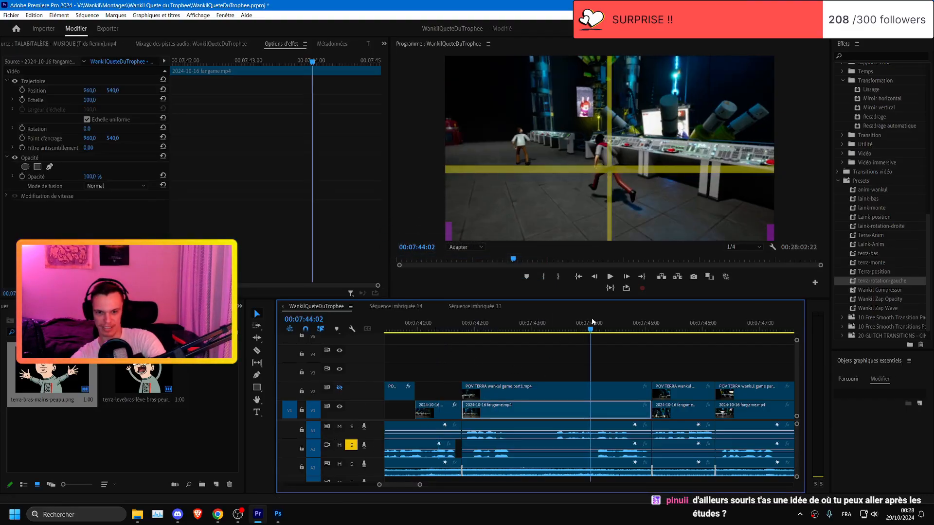
key("space")
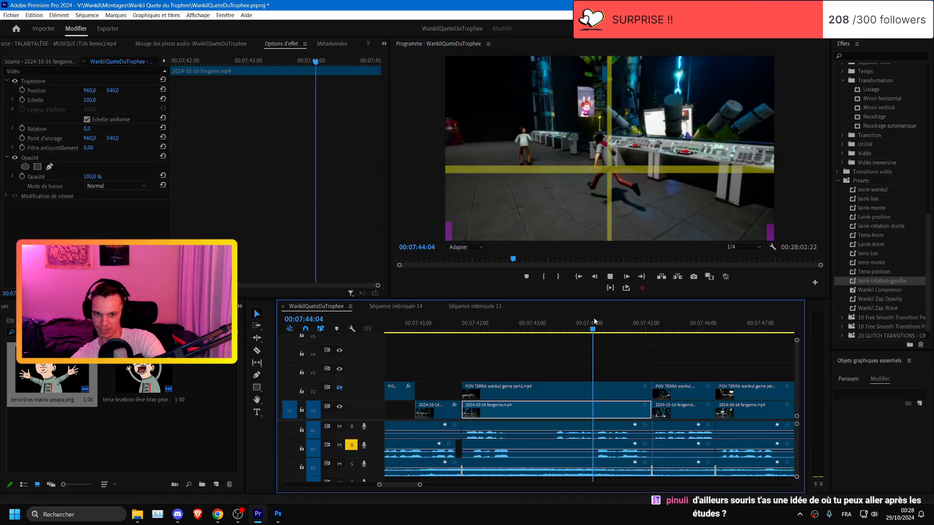
left_click(597, 323)
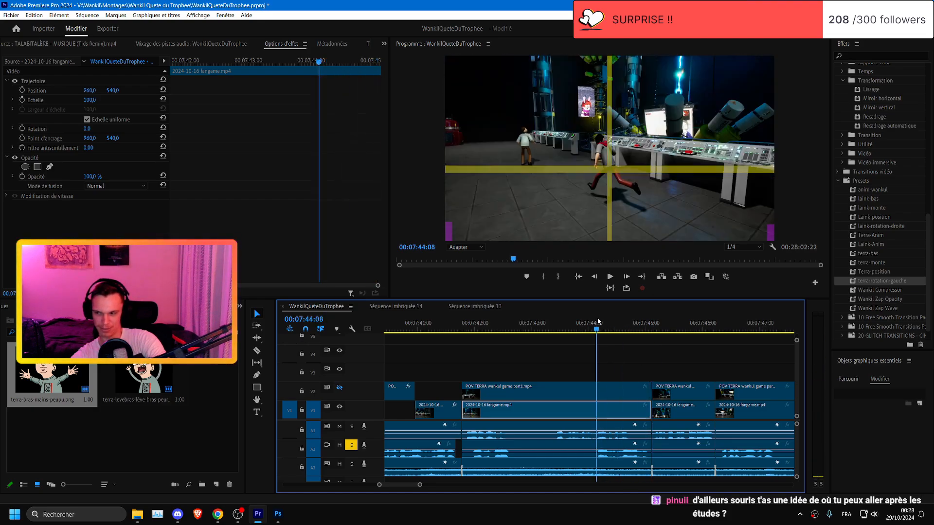
key("space")
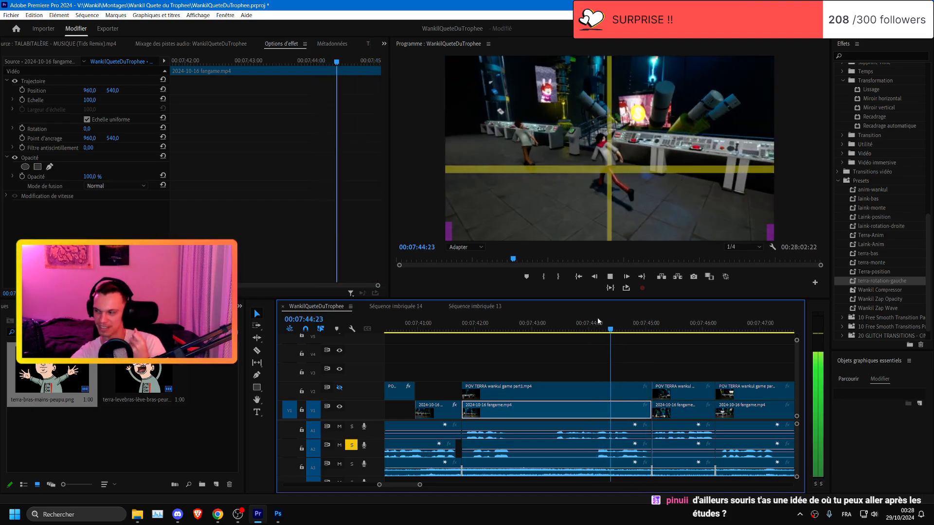
key("space")
key("space")
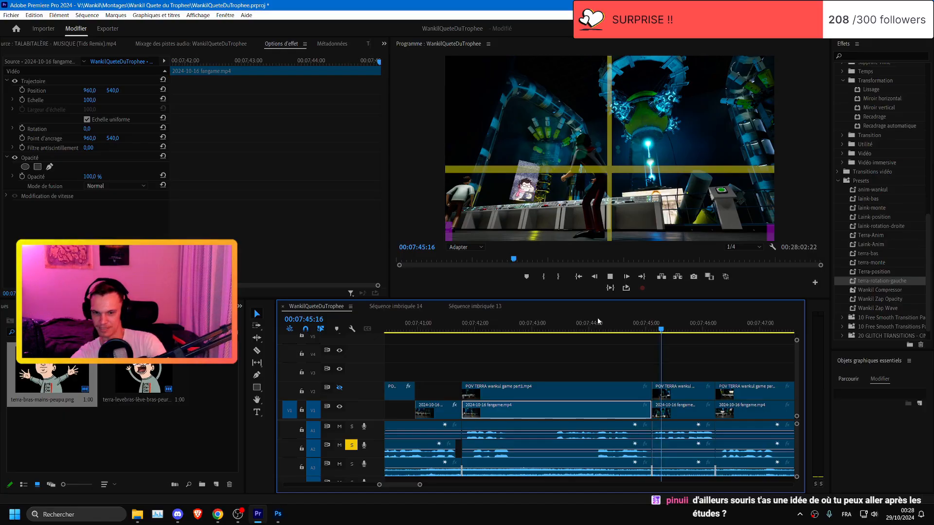
left_click(597, 321)
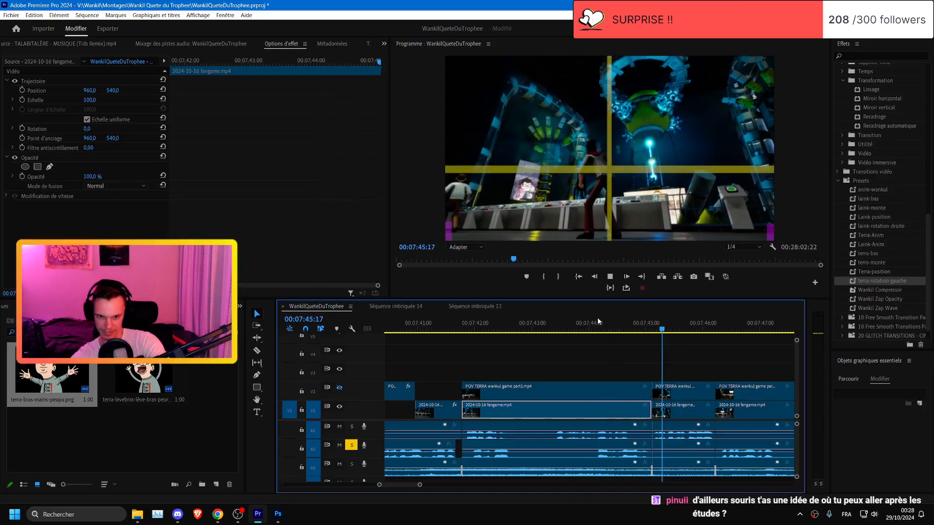
left_click_drag(598, 322, 527, 323)
left_click(434, 322)
key("ctrl+s")
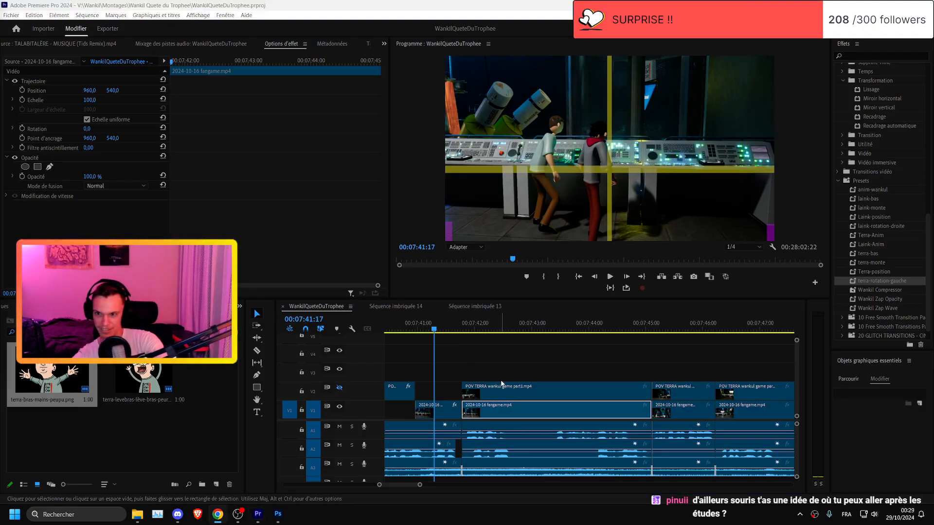
- Replay from 07:41:17, delete the fangame clip on V1 beneath the POV TERRA clip at 07:41:47, and save the project
left_click(527, 368)
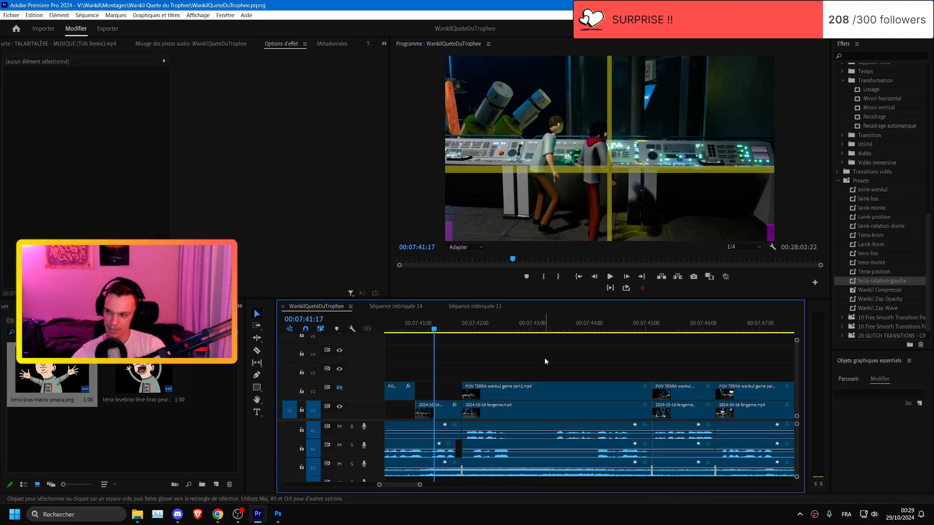
key("space")
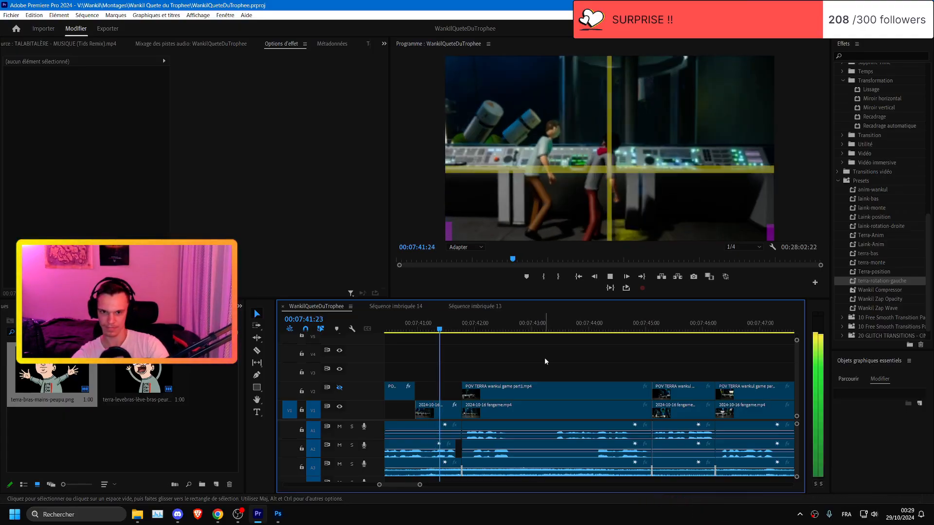
left_click(564, 411)
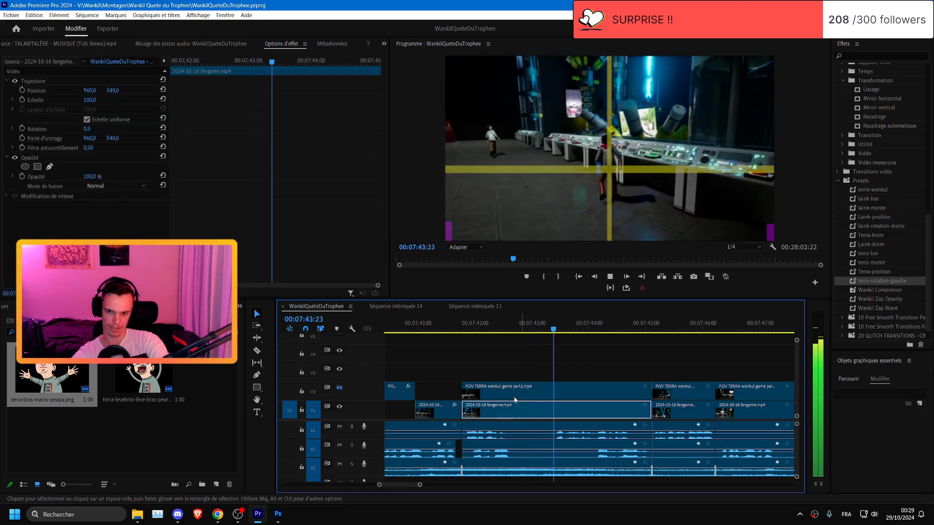
key("Delete")
key("ctrl+s")
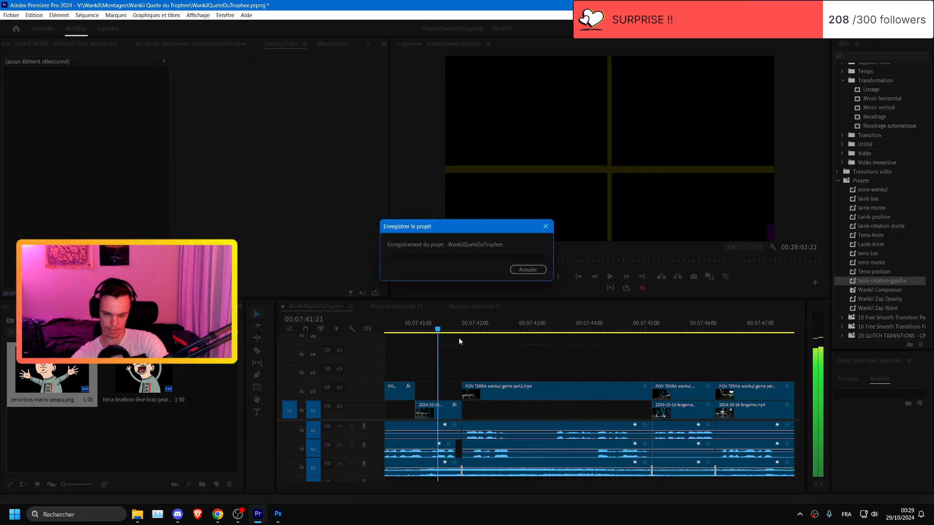
- Delete the short POV TERRA clip on V2 at about 07:45:05 and play the sequence from 07:41:21
scroll(469, 342, "down", 2)
left_click(572, 390)
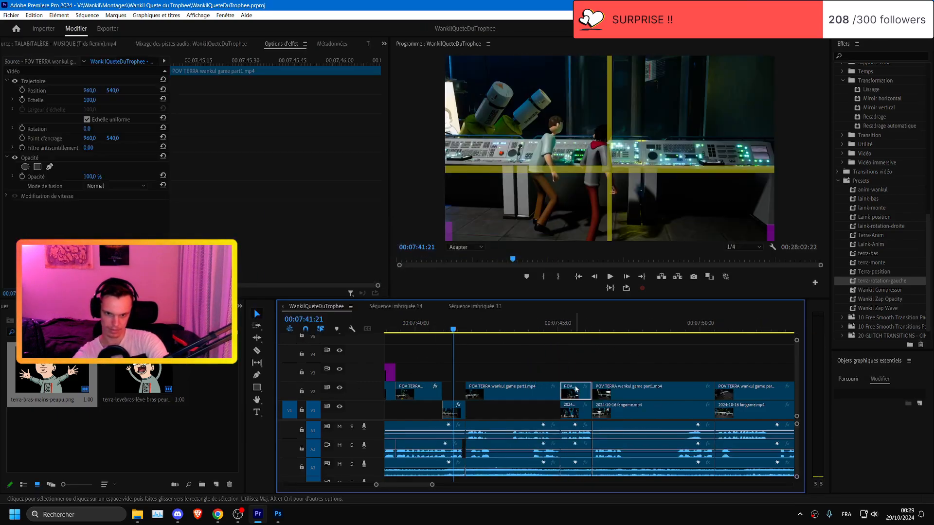
key("Delete")
key("space")
scroll(422, 386, "up", 2)
scroll(422, 383, "up", 1)
key("space")
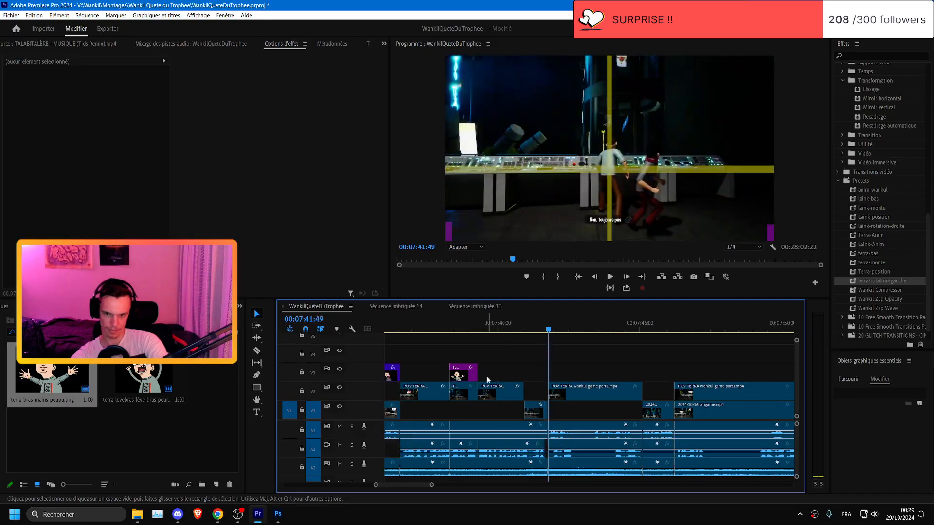
- Move the terra-bras-mains-peupu.png overlay at about 07:38:30 from track V3 up to V4
left_click_drag(457, 374, 457, 356)
scroll(496, 371, "up", 2)
scroll(496, 373, "up", 2)
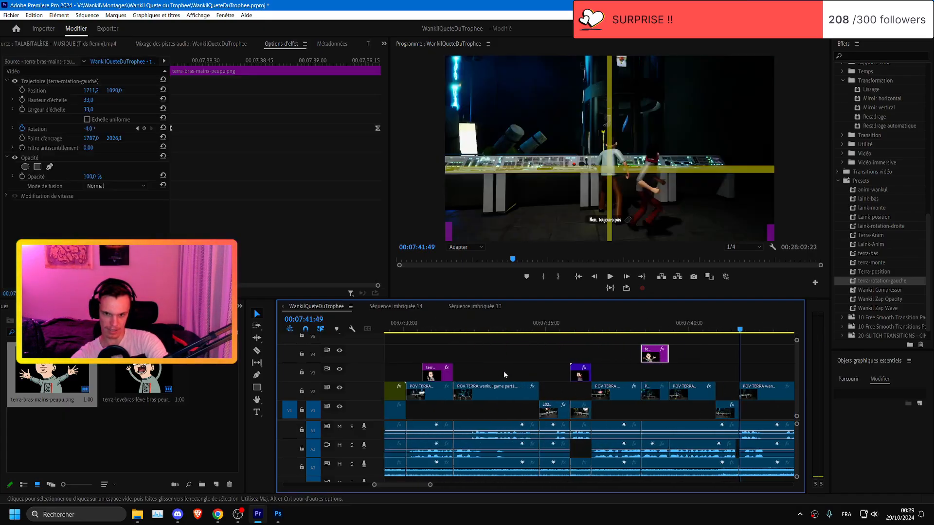
- Try moving the terra-sueur-2-arriere.png overlay up to track V4, and undo the move
left_click_drag(509, 373, 506, 360)
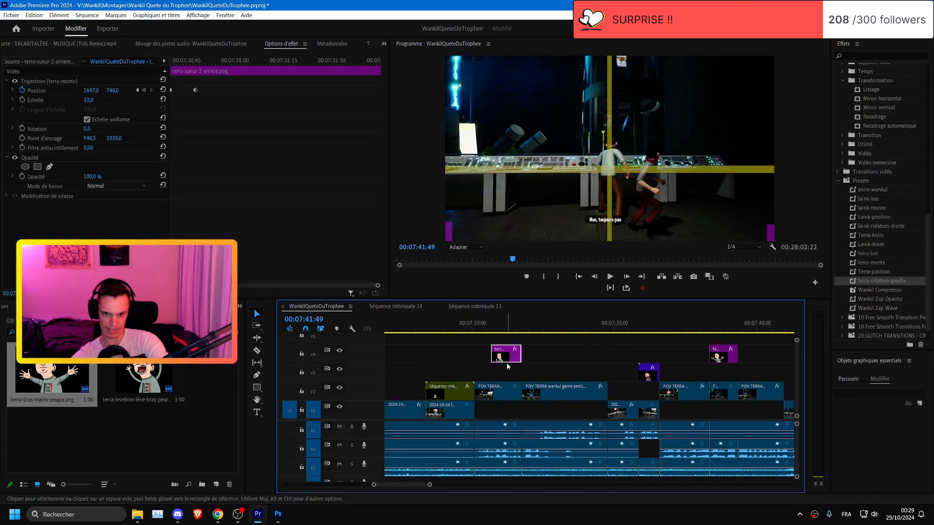
scroll(506, 363, "up", 2)
key("ctrl+z")
scroll(559, 374, "up", 4)
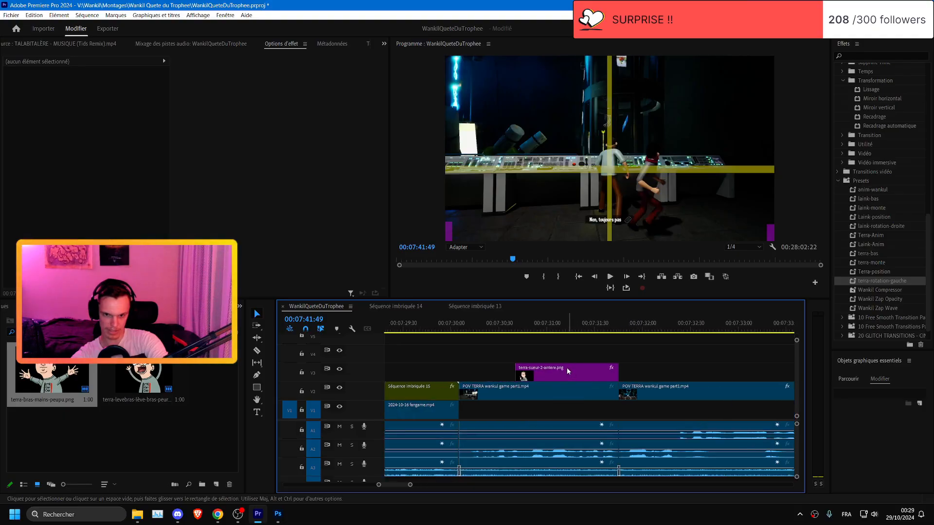
- Move the terra-sueur-2-arriere.png overlay at about 07:30:40 from track V3 up to V4
left_click_drag(567, 370, 567, 360)
scroll(567, 359, "down", 5)
scroll(567, 360, "down", 3)
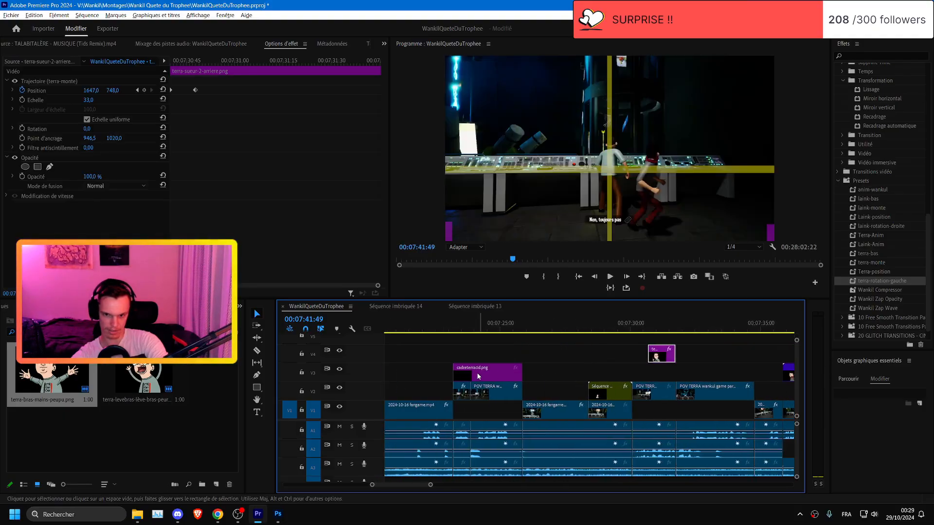
- Copy the cadreterracid.png frame on V3 over the POV TERRA clips at 07:30:00, about 07:36:36 and 07:41:47, fitting their lengths, and save
left_click_drag(473, 369, 674, 373)
scroll(661, 373, "down", 3)
scroll(655, 372, "down", 3)
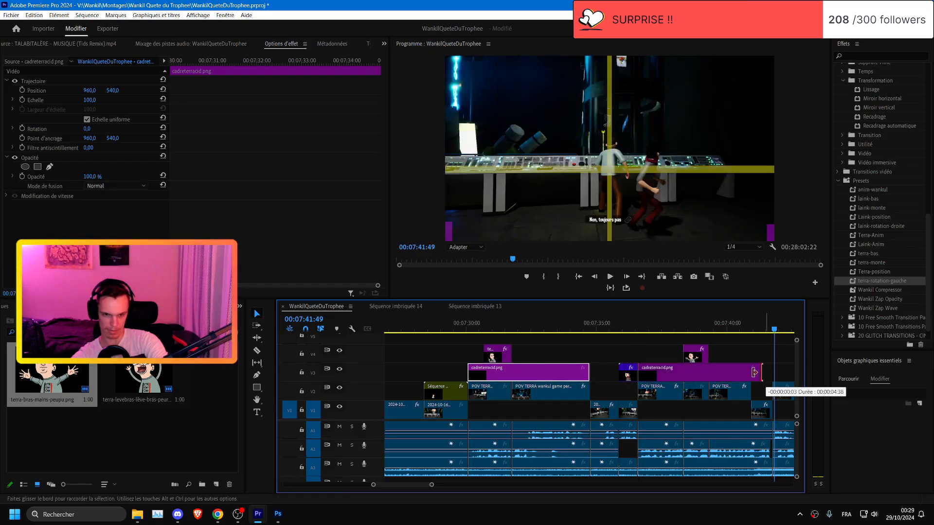
left_click_drag(754, 372, 752, 372)
scroll(511, 387, "down", 3)
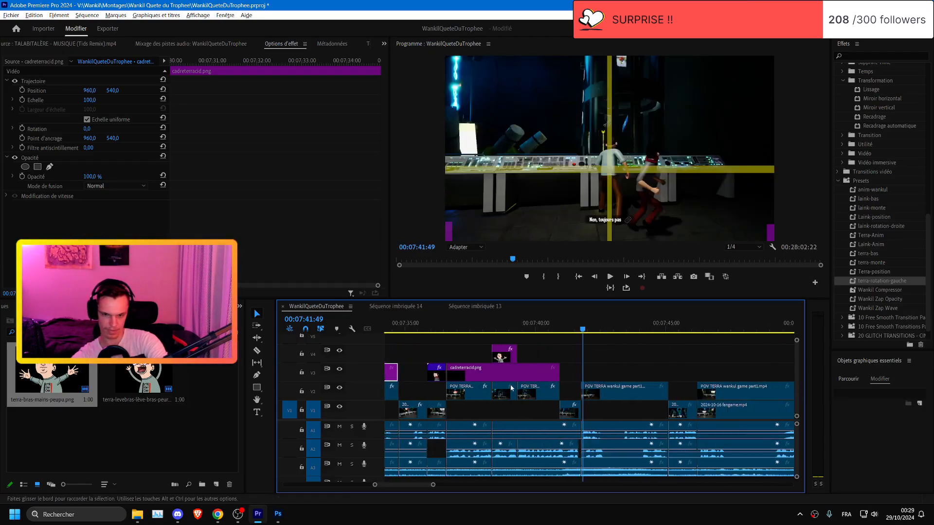
left_click_drag(508, 373, 670, 372)
key("ctrl+s")
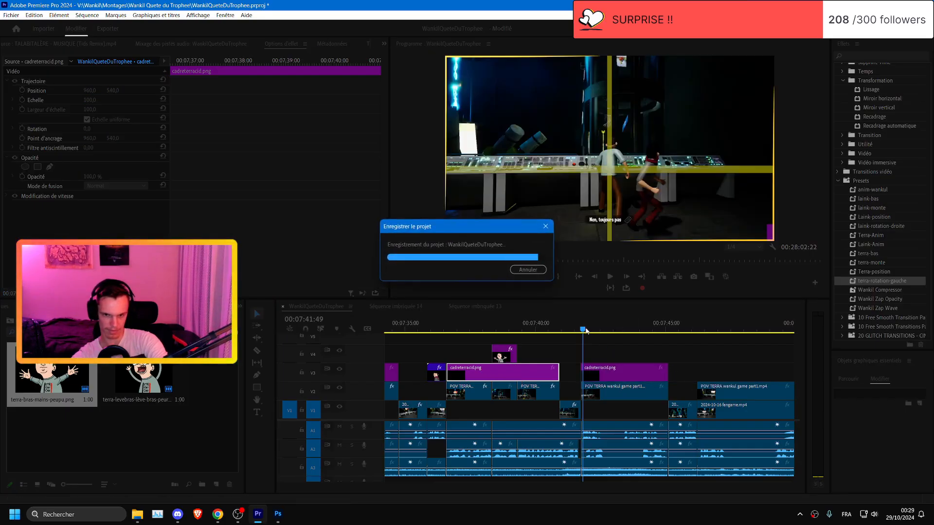
- Play the sequence from about 07:40:34 to review the framed POV TERRA clip starting at 07:41:47, and save the project
left_click(551, 330)
key("space")
key("=")
key("=")
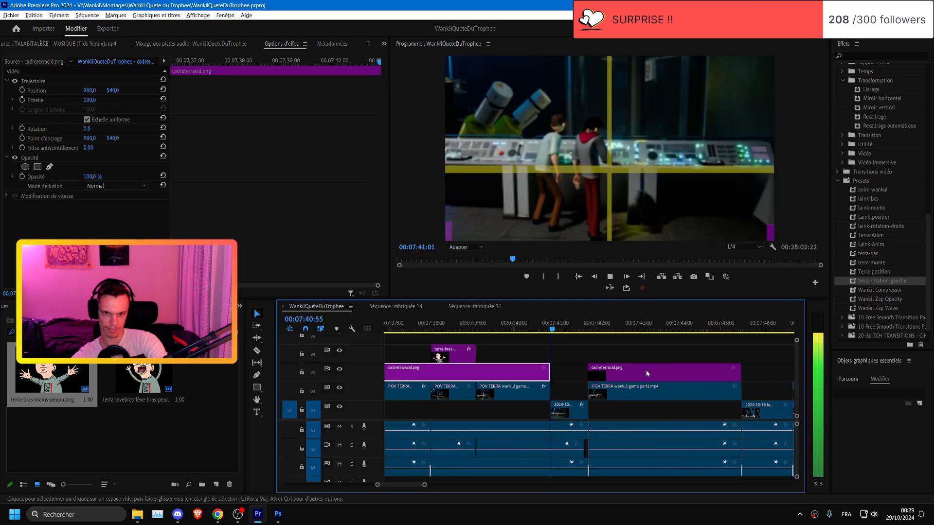
key("=")
scroll(659, 373, "down", 3)
scroll(427, 387, "up", 4)
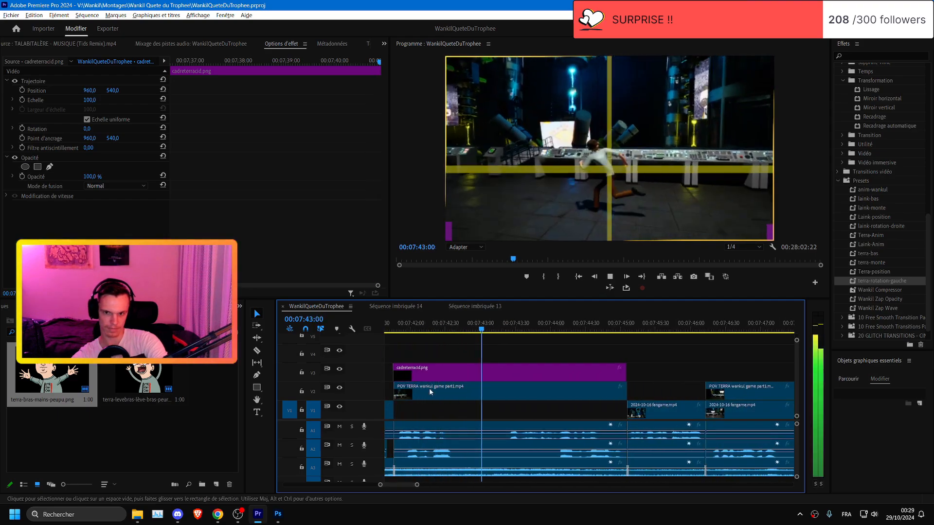
key("space")
scroll(426, 378, "up", 2)
left_click_drag(444, 370, 455, 379)
scroll(464, 381, "down", 4)
key("ctrl+s")
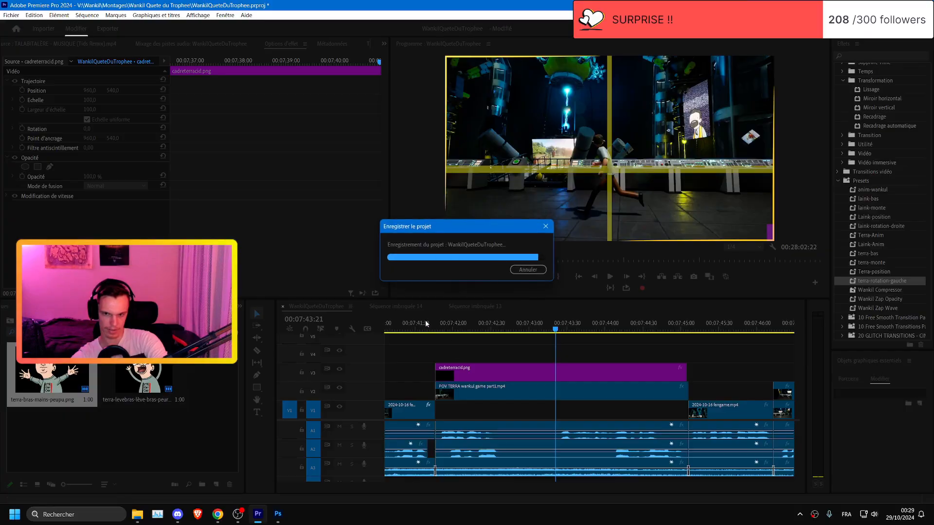
- Split the framed POV TERRA clip and its audio at 07:42:56 and ripple-delete the section up to 07:43:20
left_click(409, 327)
key("space")
scroll(530, 396, "up", 3)
scroll(541, 396, "down", 4)
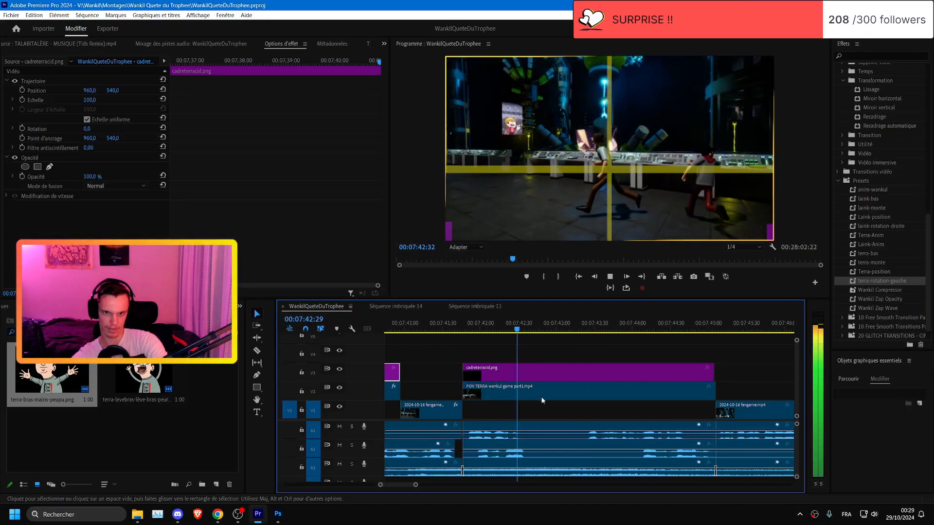
left_click_drag(446, 325, 483, 340)
left_click_drag(543, 352, 511, 455)
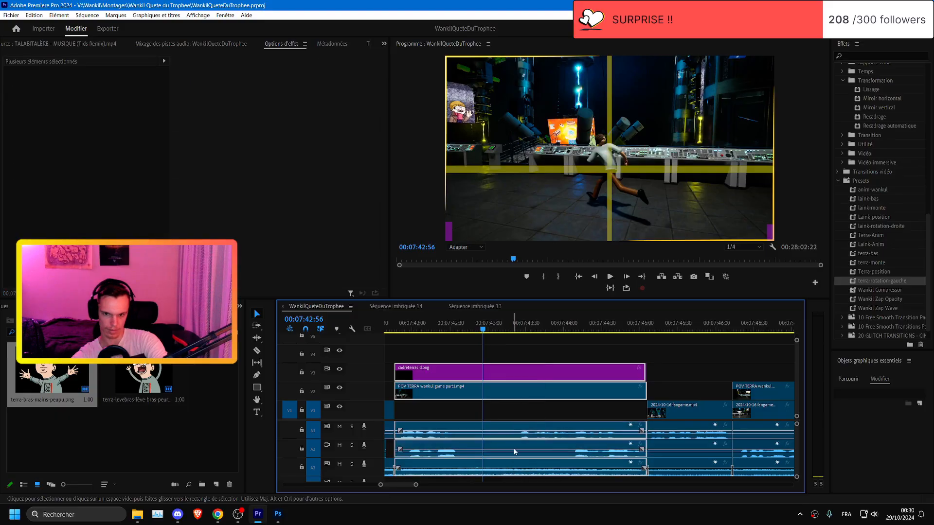
key("ctrl+k")
left_click_drag(501, 324, 513, 325)
key("q")
- Replay the shortened POV TERRA passage from 07:41:47 across the new cut, and save the project
left_click(398, 321)
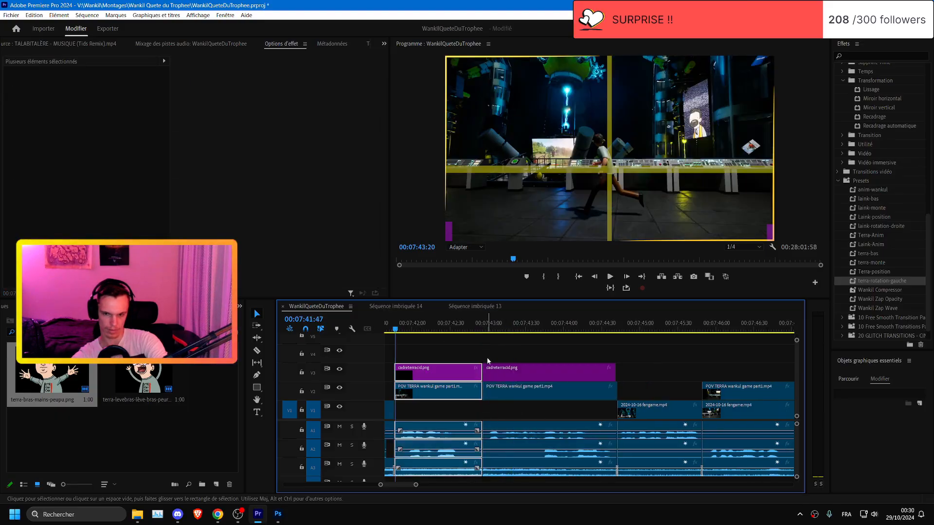
key("space")
scroll(597, 380, "up", 1)
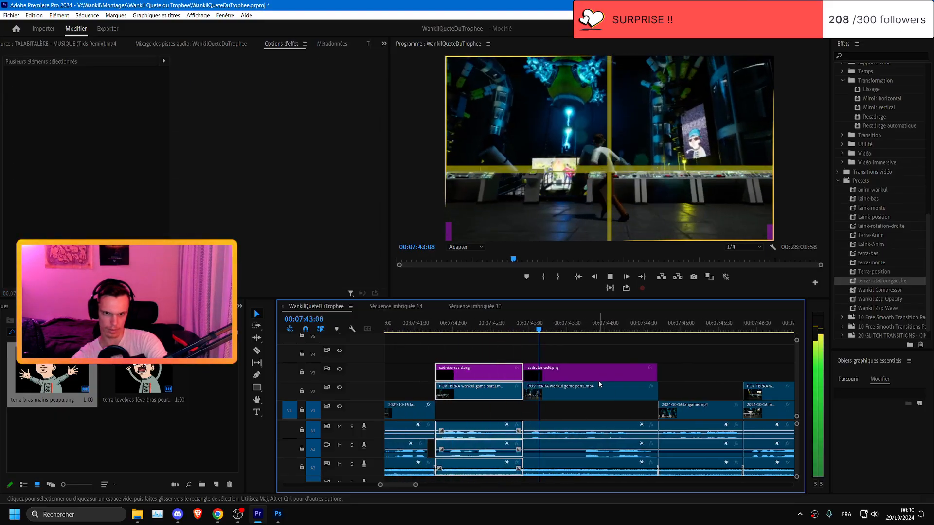
scroll(599, 382, "down", 3)
scroll(599, 382, "up", 2)
left_click(444, 330)
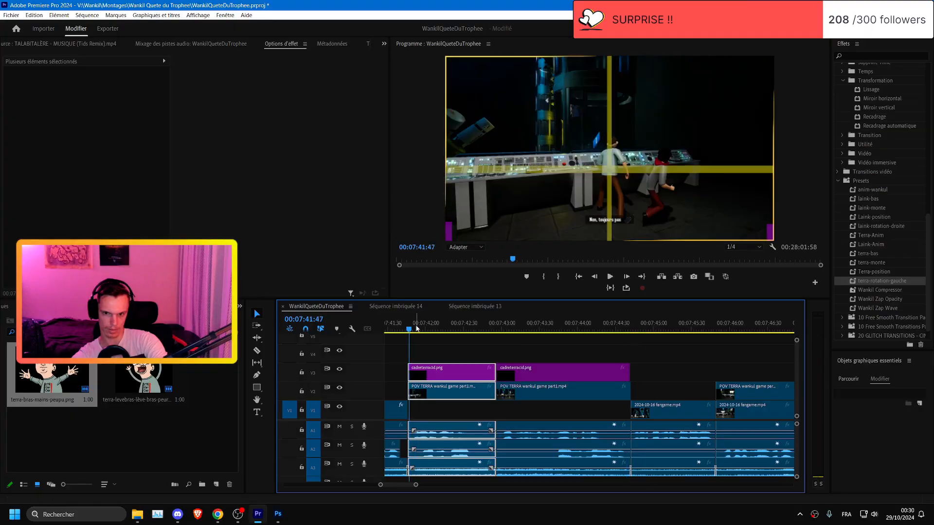
left_click_drag(444, 332, 408, 331)
key("ctrl+s")
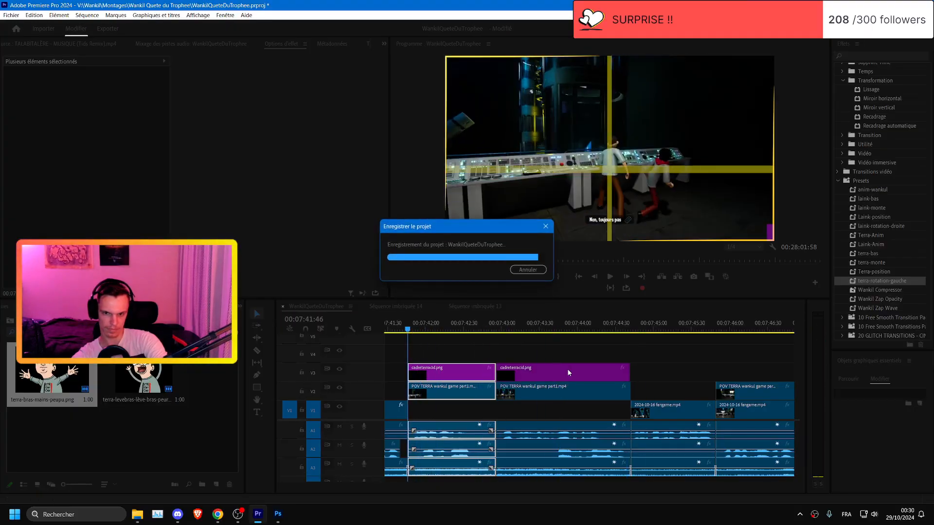
key("space")
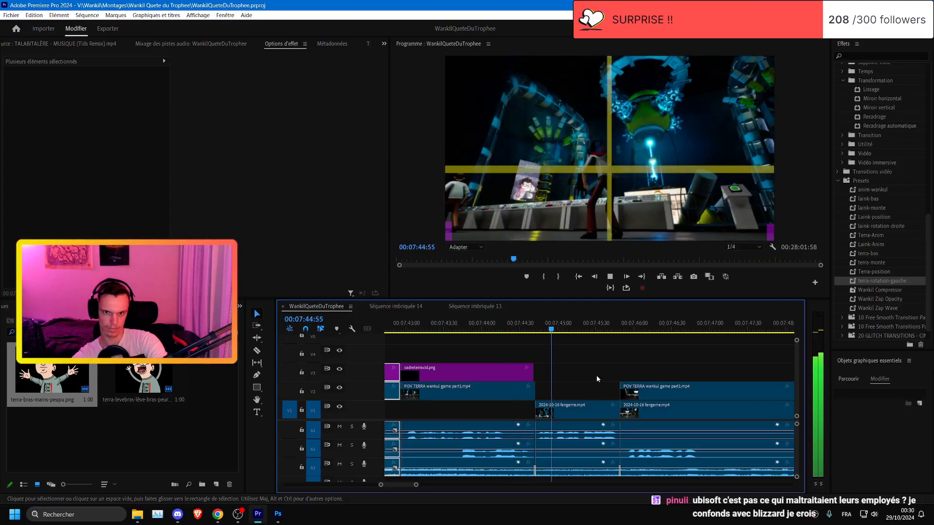
- Extend the end of the cadreterracid.png frame to the end of its POV TERRA clip at 07:44:42, and save
left_click(471, 333)
key("ctrl+s")
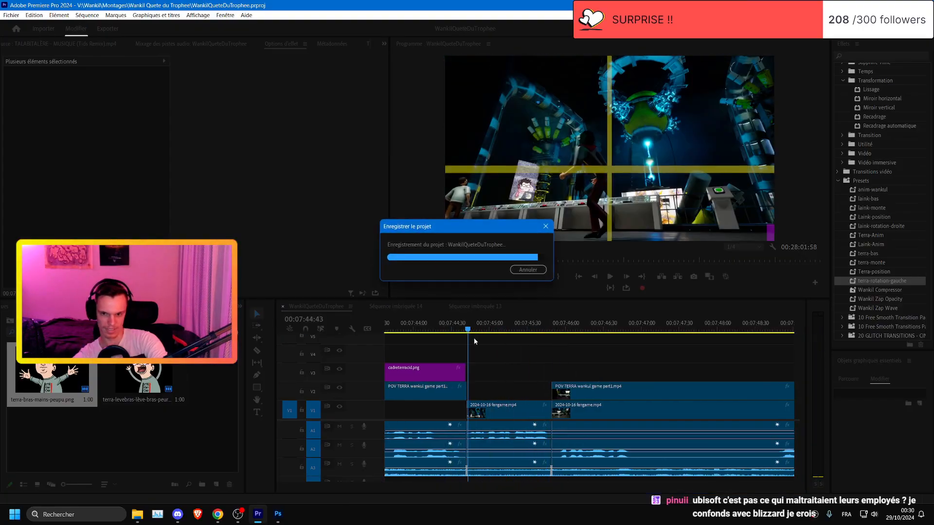
key("=")
key("=")
key("=")
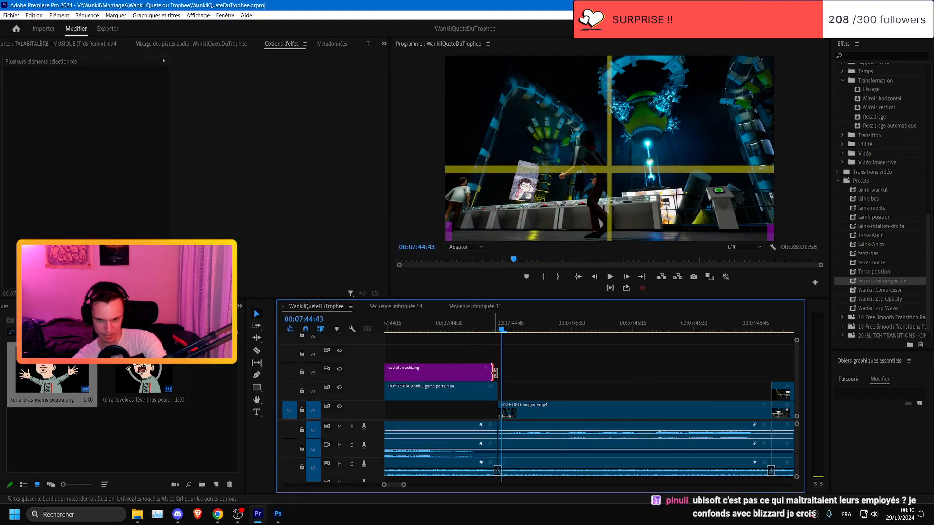
left_click_drag(492, 373, 501, 331)
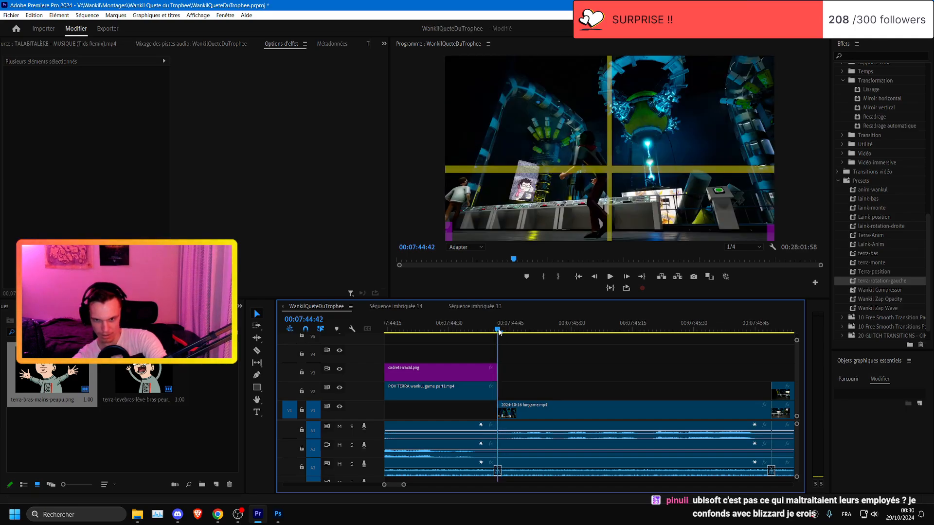
key("ctrl+s")
mouse_move(146, 510)
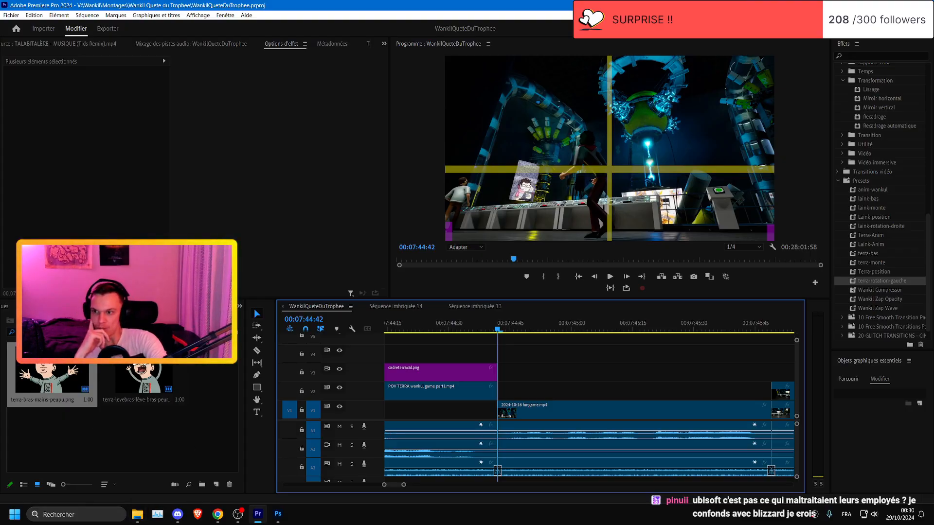
- Place laink-caseum-sourire-arriere.png on V2 over the whole fangame clip starting at 07:44:42 and apply the laink-rotation-droite preset to it
left_click(217, 514)
left_click(132, 512)
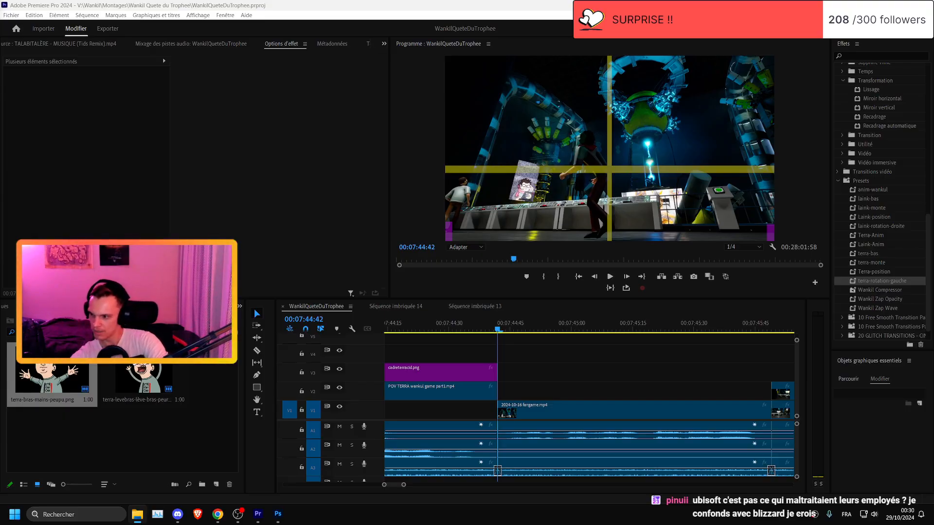
left_click_drag(397, 294, 503, 390)
scroll(520, 381, "down", 1)
scroll(520, 381, "down", 1)
left_click_drag(685, 389, 879, 393)
left_click_drag(881, 225, 608, 385)
left_click(602, 355)
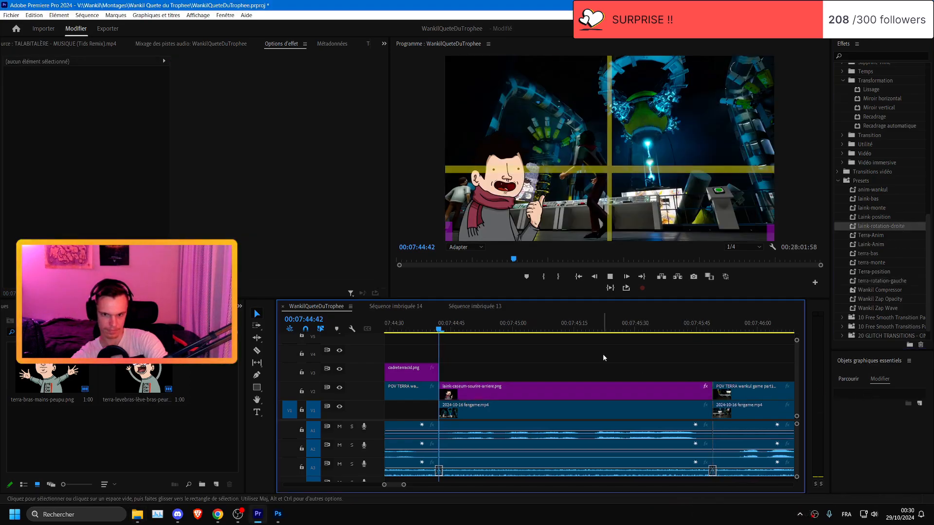
- Play the sequence from 07:44:42 to about 07:49:34 to review the new Laink overlay and following clips, and save the project
scroll(602, 354, "down", 2)
key("space")
scroll(603, 355, "up", 2)
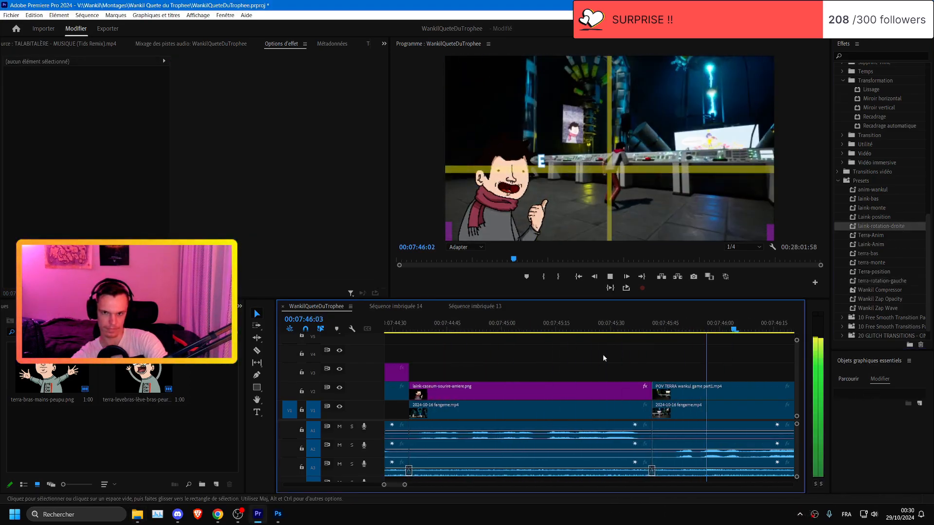
key("ctrl+s")
left_click_drag(483, 371, 491, 464)
left_click(475, 327)
key("space")
scroll(540, 356, "down", 3)
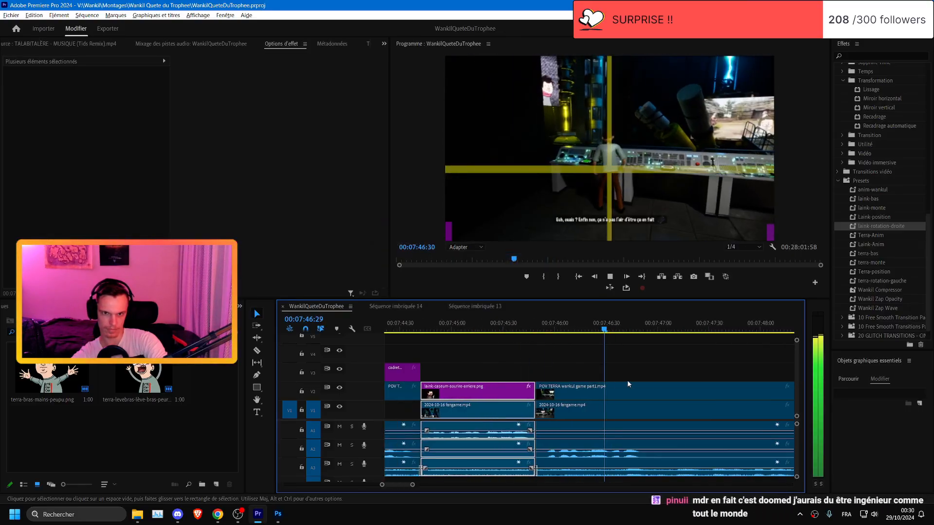
scroll(722, 392, "up", 2)
scroll(632, 393, "down", 1)
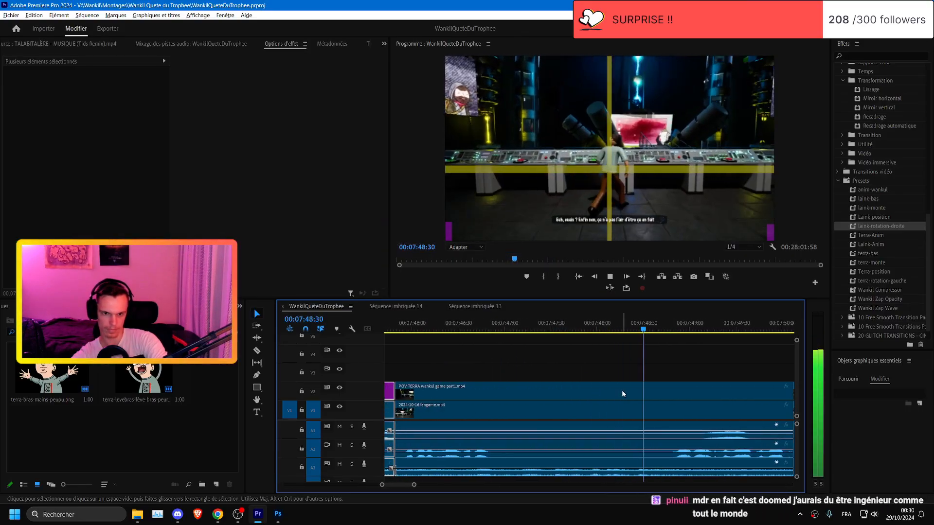
scroll(622, 390, "down", 2)
key("ctrl+s")
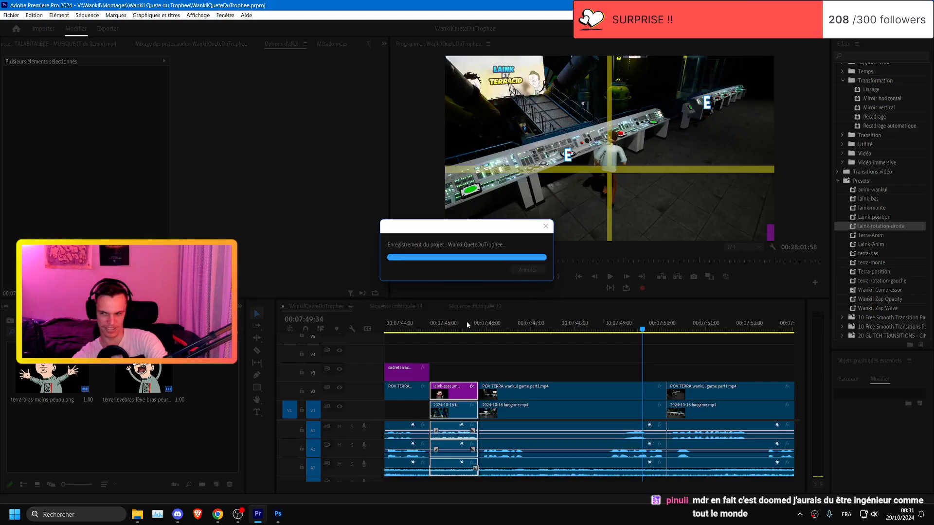
- Save the project and replay from 07:44:17 through the Laink overlay into the next POV TERRA clip
left_click(466, 324)
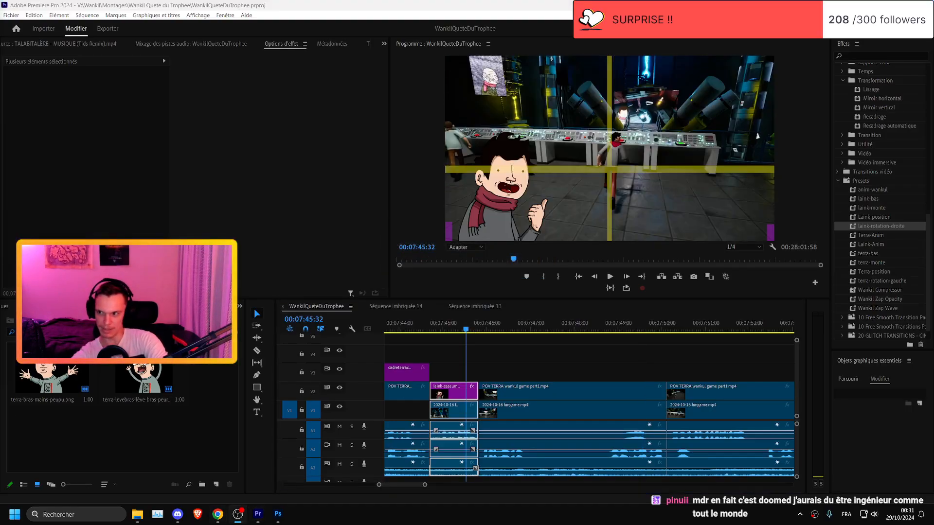
left_click(410, 326)
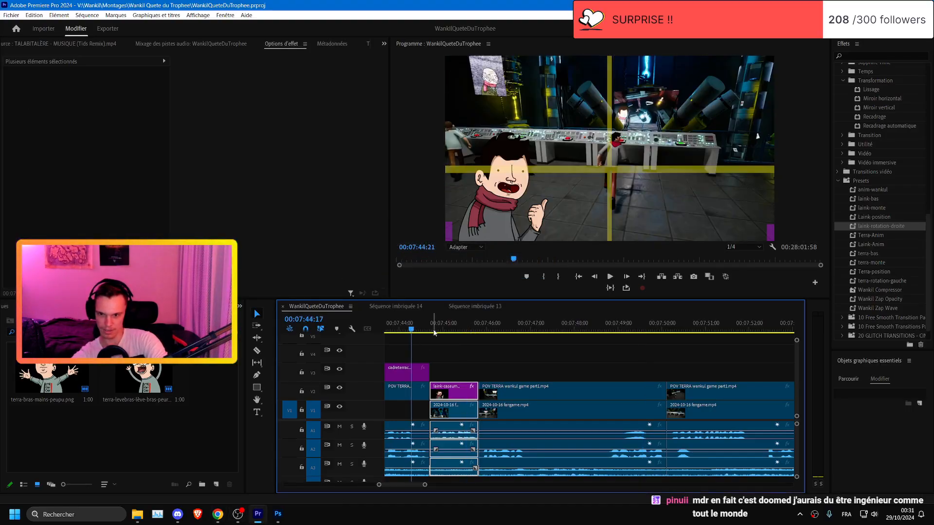
key("ctrl+s")
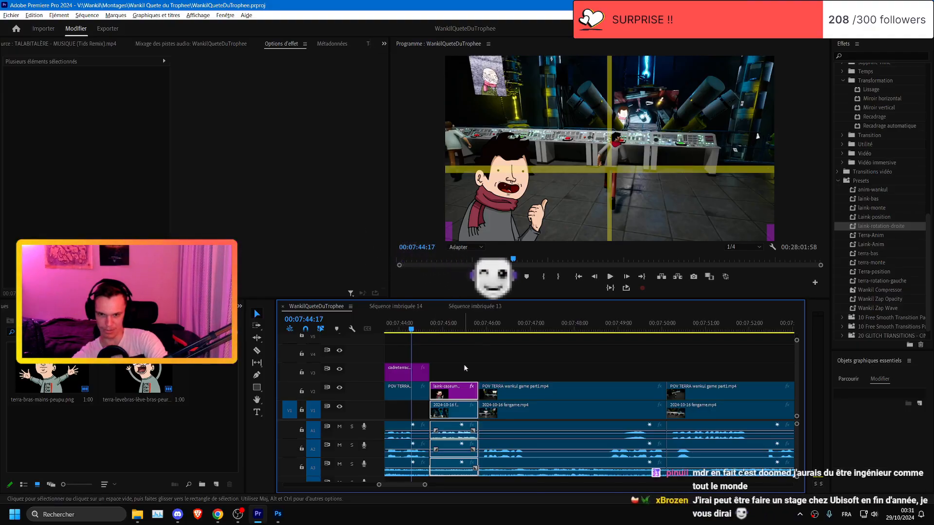
scroll(481, 349, "up", 2)
left_click(494, 372)
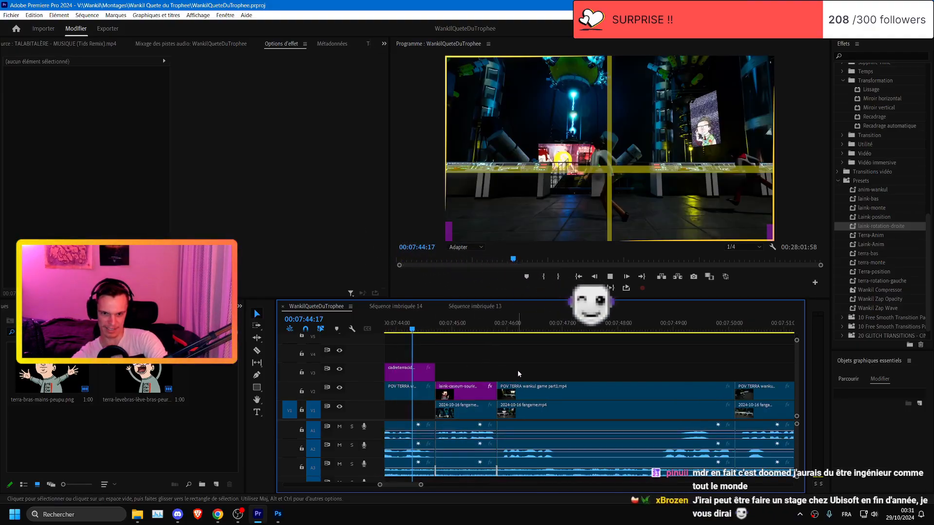
key("space")
scroll(522, 369, "up", 3)
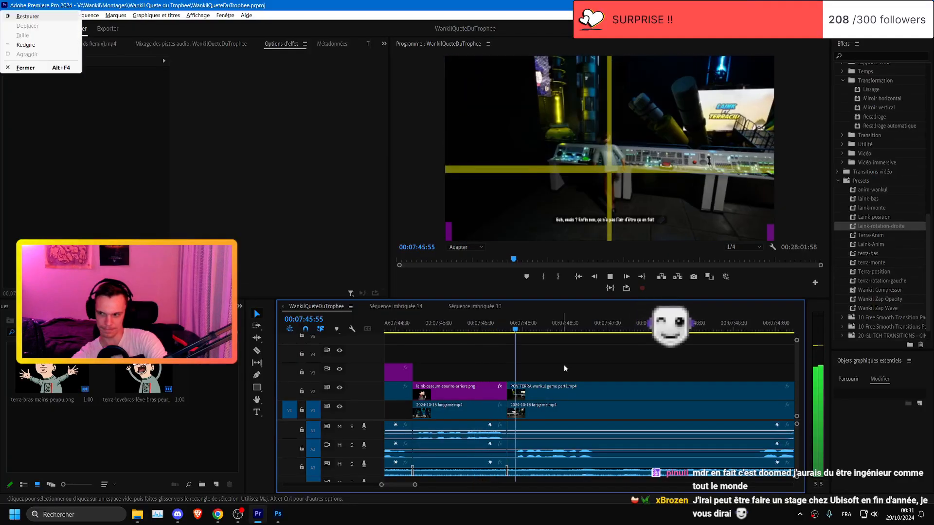
- Save again and replay the Laink overlay passage from several points between about 07:44:54 and 07:45:19
left_click(465, 319)
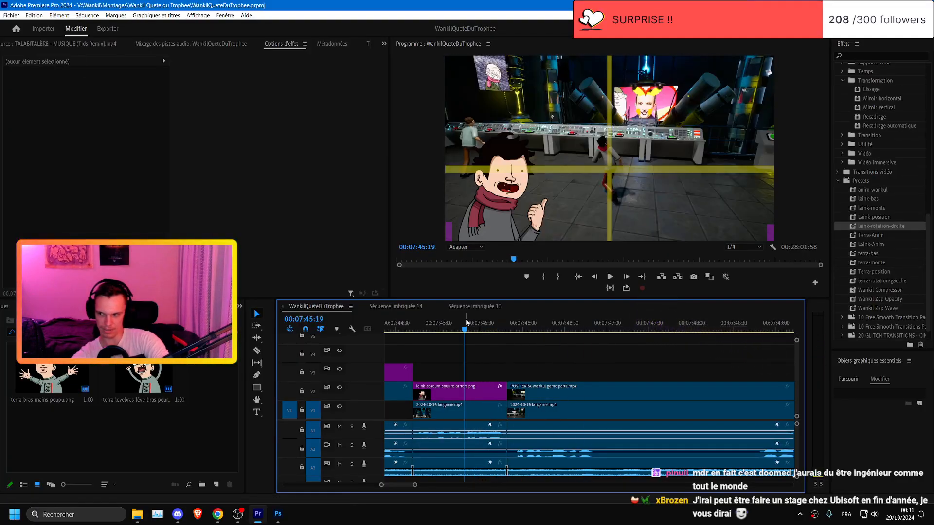
key("ctrl+s")
left_click(443, 322)
key("space")
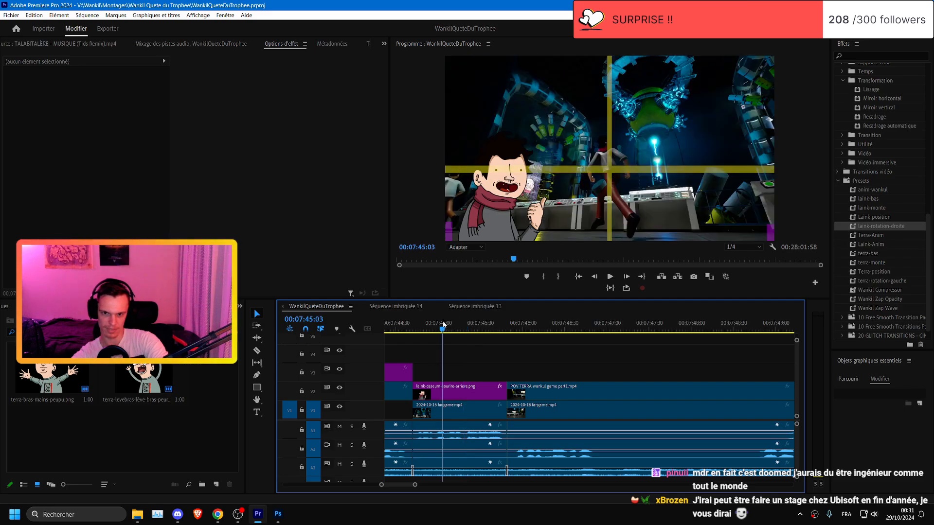
left_click(444, 322)
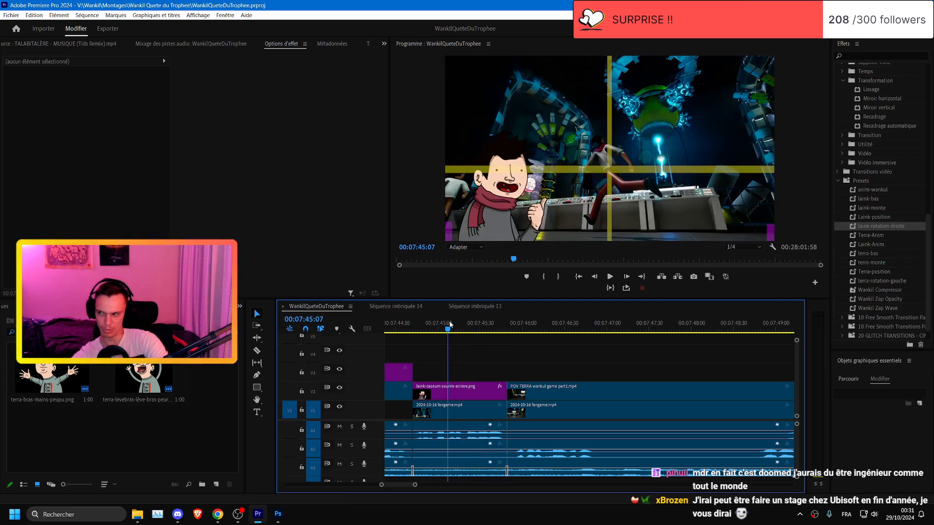
key("space")
left_click(432, 329)
key("space")
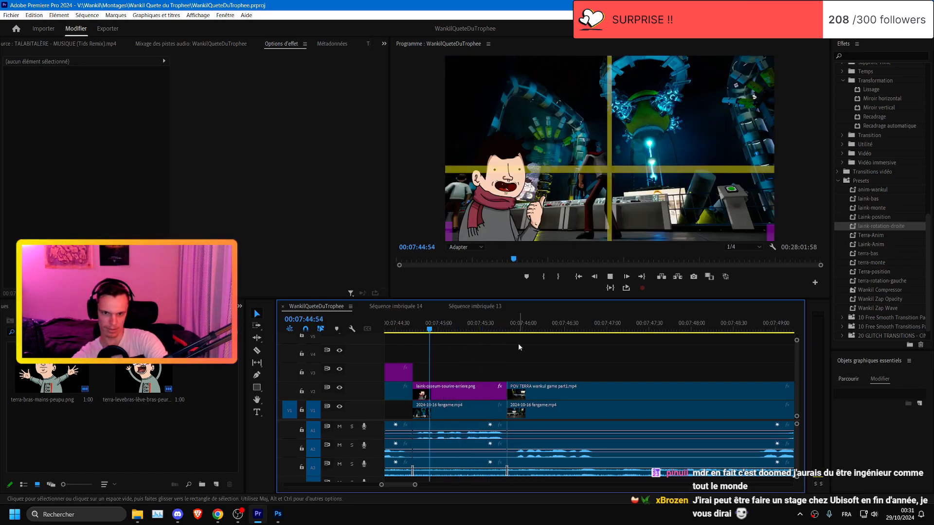
- Delete the fangame clip on V1 beneath the POV TERRA clip that follows the Laink overlay
scroll(524, 344, "down", 3)
scroll(498, 390, "down", 2, "alt")
left_click(584, 406)
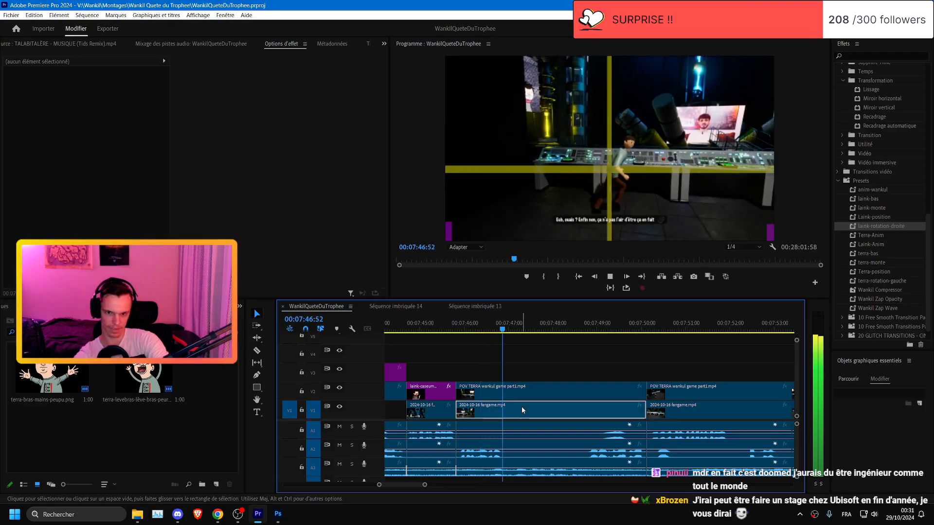
key("Delete")
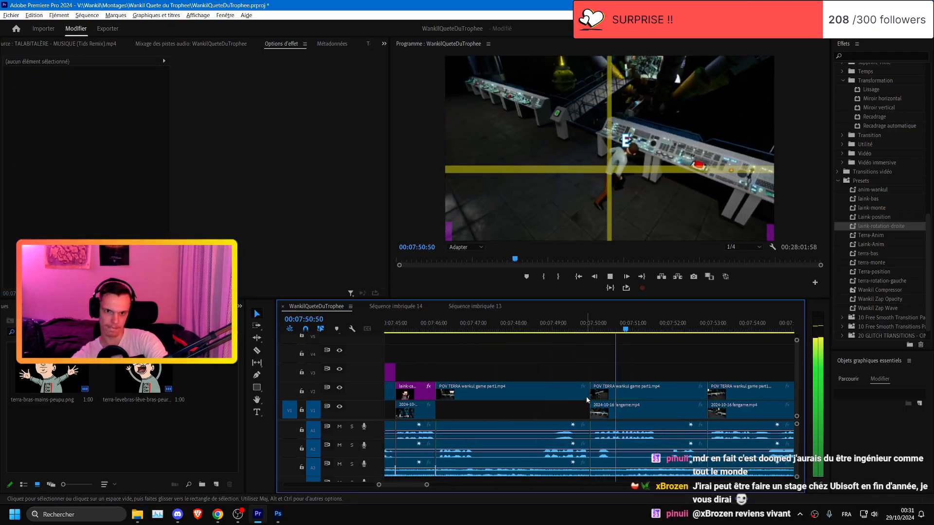
- Delete the V2 POV TERRA clip starting at about 07:50 so the fangame clip beneath shows, and replay from its start
scroll(588, 399, "down", 2, "alt")
left_click(607, 395)
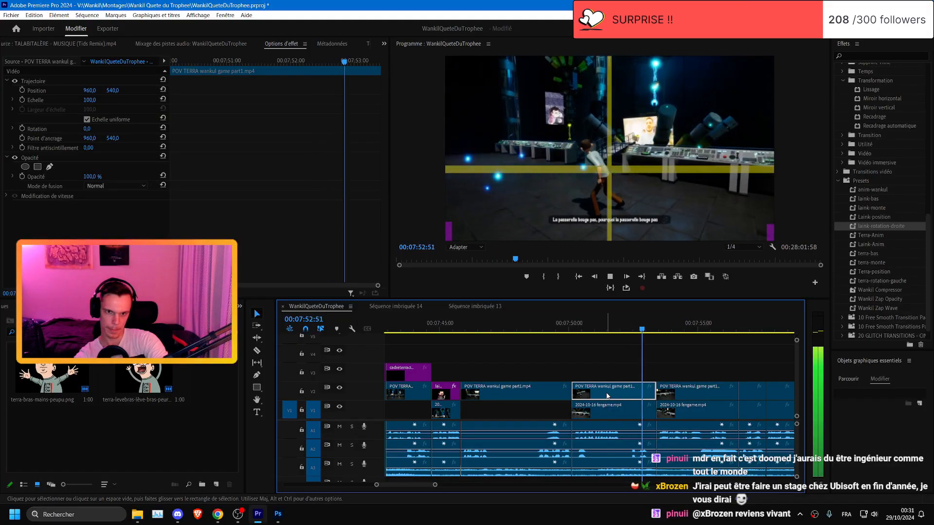
key("Delete")
left_click(570, 327)
scroll(604, 369, "up", 3, "alt")
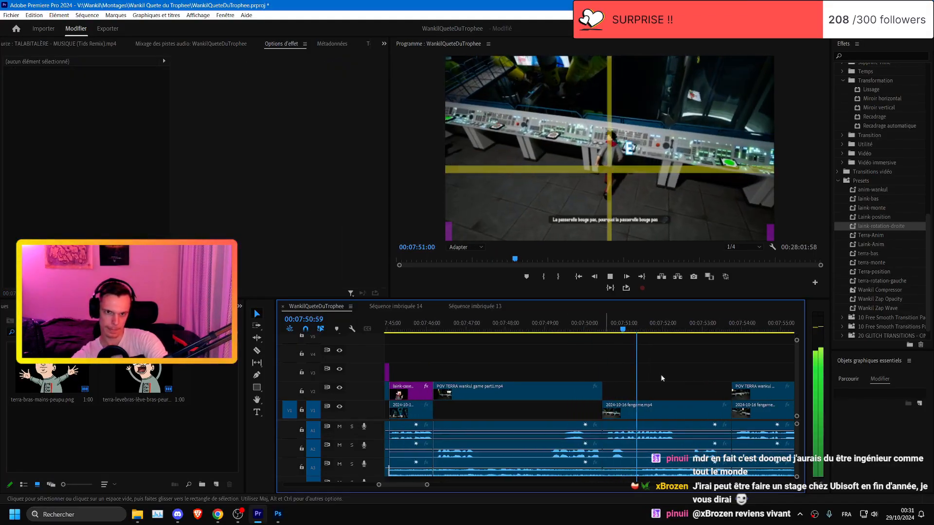
- Play the fangame passage and the following POV TERRA clips through about 07:57, and go back to about 07:52:50
scroll(660, 376, "down", 3, "alt")
scroll(661, 378, "down", 3, "alt")
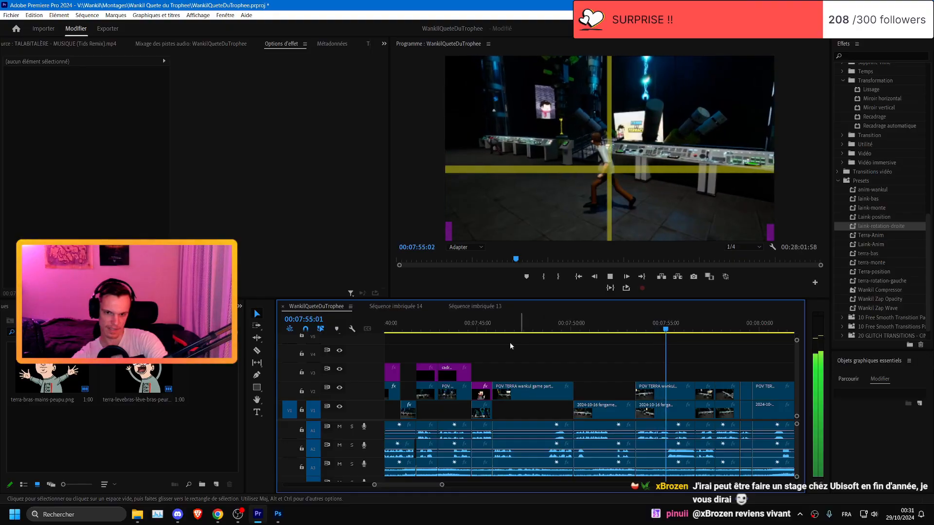
scroll(657, 385, "down", 2)
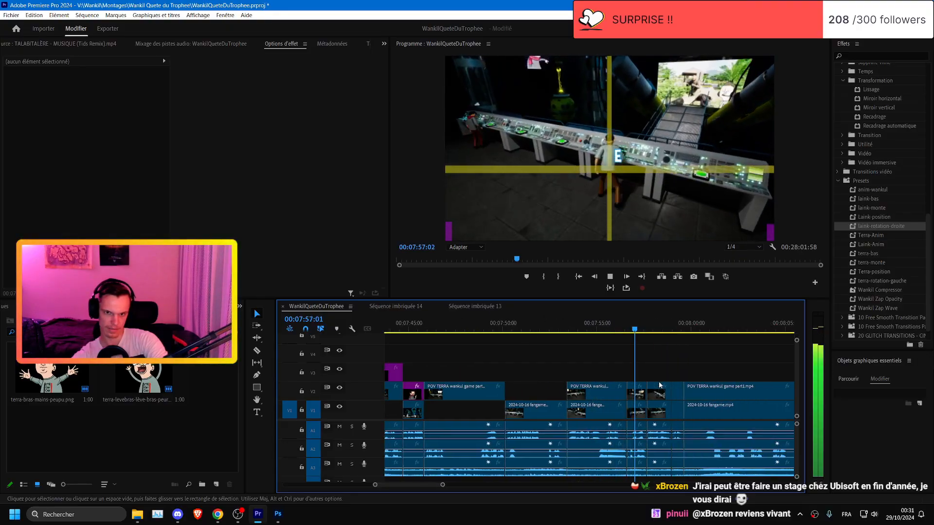
scroll(658, 384, "down", 1)
scroll(568, 359, "down", 1, "alt")
left_click(539, 329)
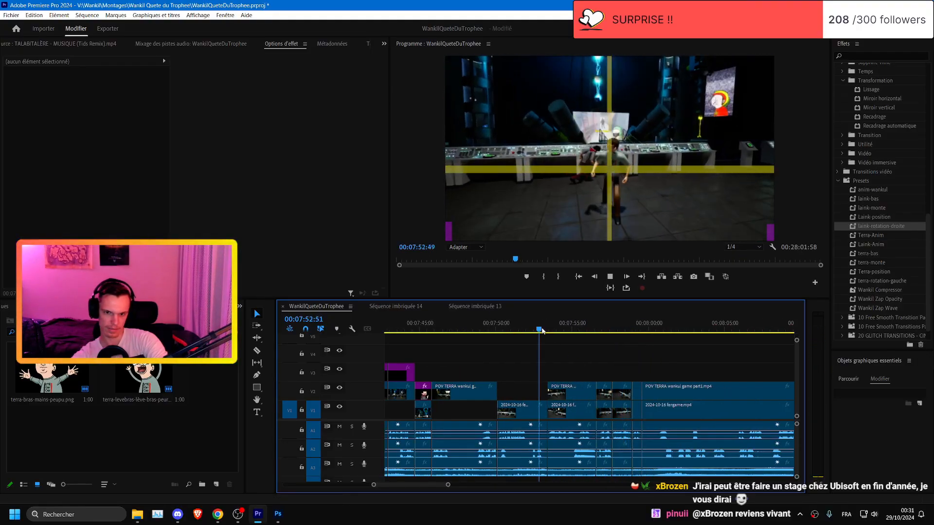
- Undo the last clip deletion on V2
left_click(563, 389)
left_click(486, 327)
key("ctrl+z")
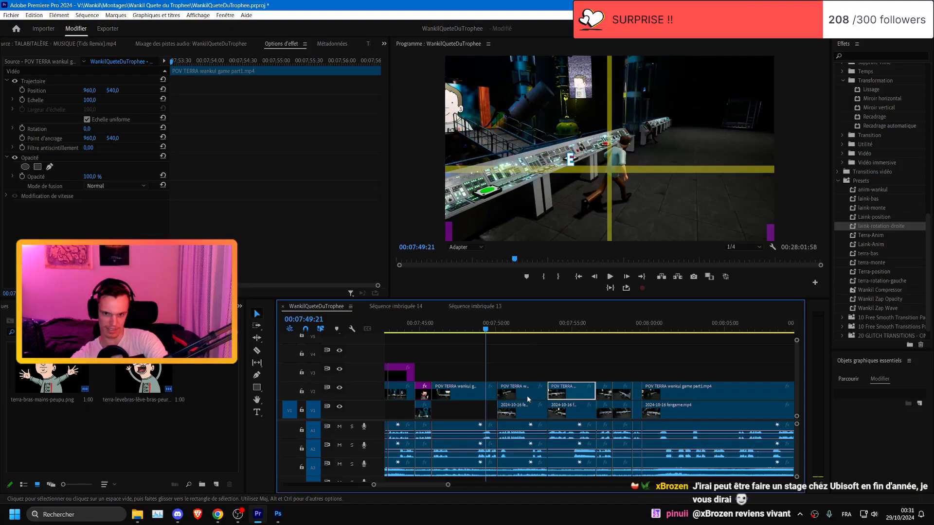
- Delete the two consecutive V2 POV TERRA clips starting at about 07:50 and 07:53, keeping the fangame clips beneath
left_click(528, 407)
key("Delete")
left_click(559, 389)
key("Delete")
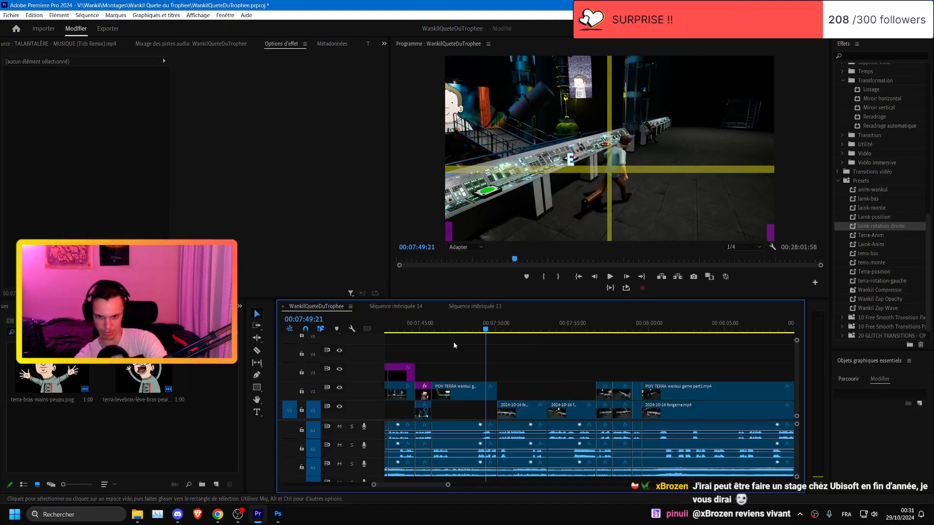
- Close the nested sequences Séquence imbriquée 14 and Séquence imbriquée 13, and save the project
left_click(395, 306)
left_click(414, 344)
left_click(364, 306)
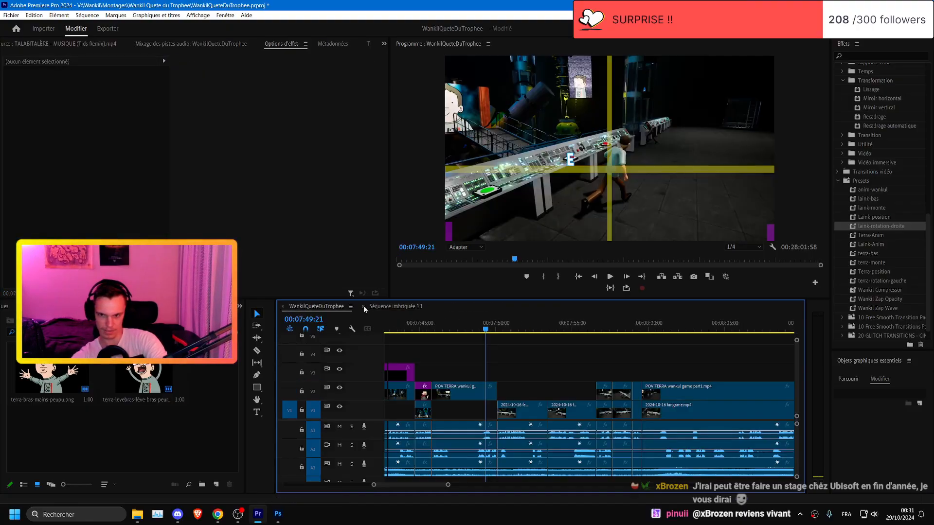
left_click(364, 307)
key("ctrl+s")
- Play the Laink overlay passage from 07:44:41 up to the following POV TERRA clip at about 07:45:54
left_click(415, 329)
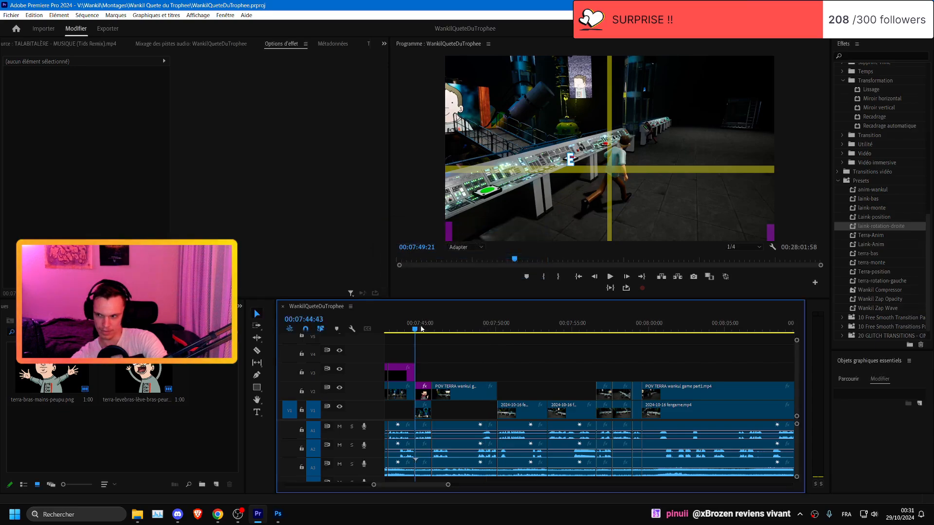
key("Left")
key("Left")
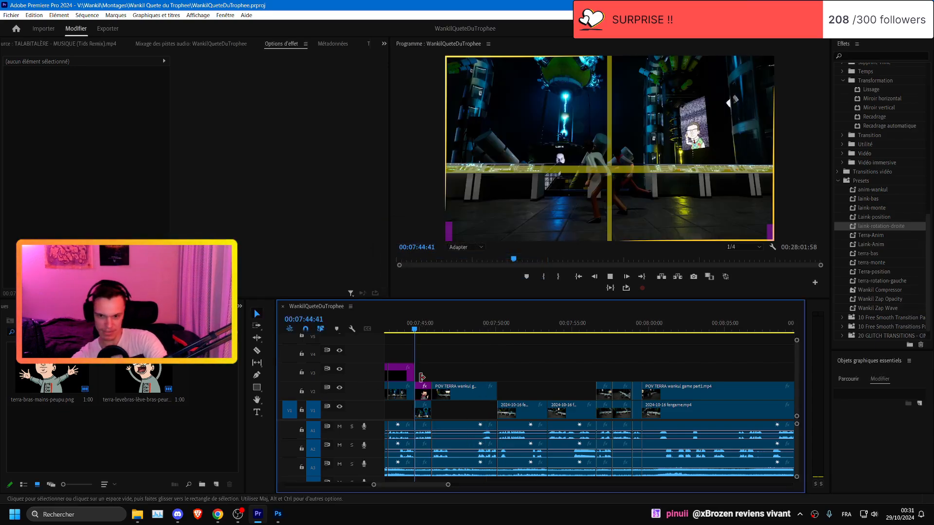
left_click(415, 329)
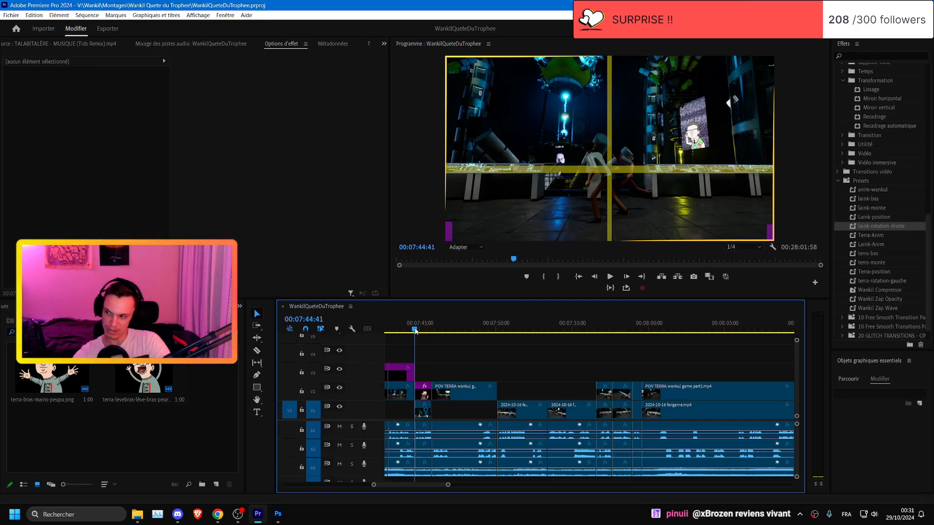
key("space")
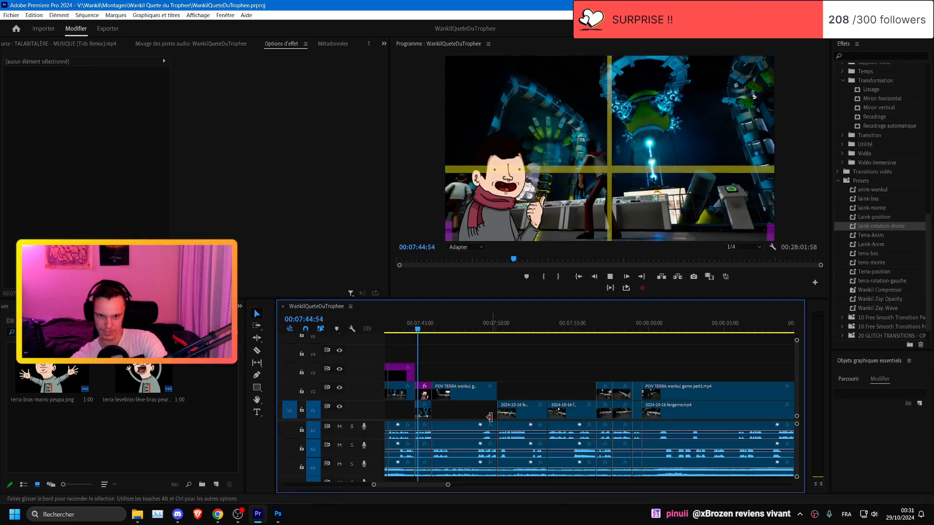
key("equal")
key("space")
- Duplicate the cadreterracid.png frame on V3 above the POV TERRA clip after the Laink overlay, extend it to that clip's end, and save
scroll(505, 391, "up", 2)
left_click_drag(465, 376, 554, 375)
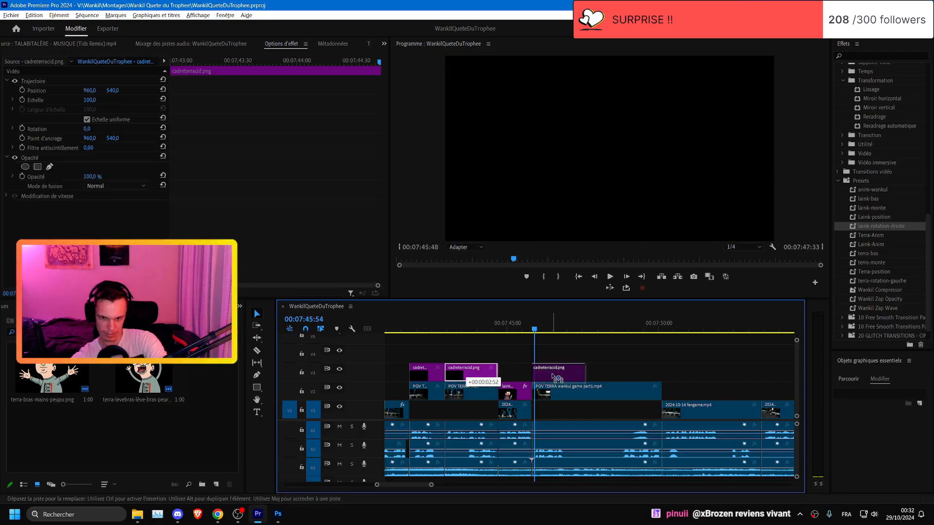
key("equal")
key("equal")
left_click_drag(553, 374, 573, 374)
scroll(574, 384, "down", 4)
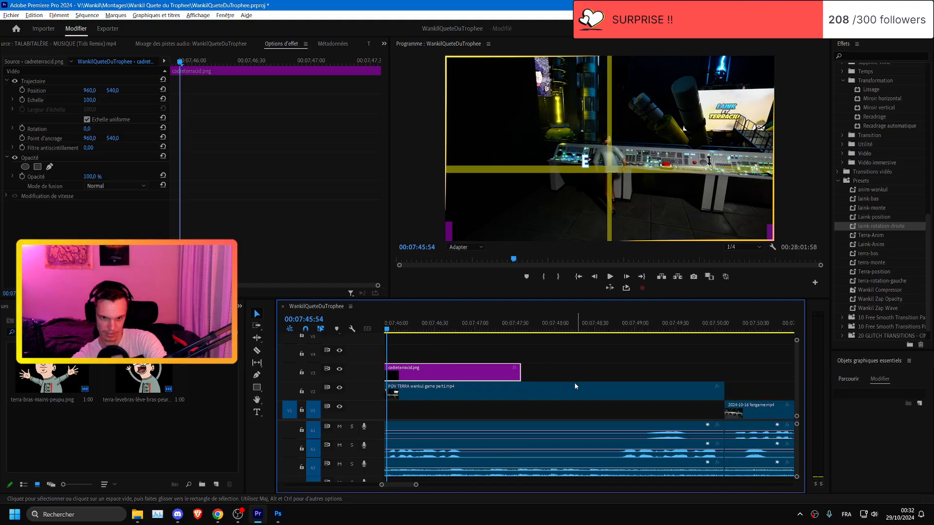
left_click_drag(722, 375, 723, 375)
key("ctrl+s")
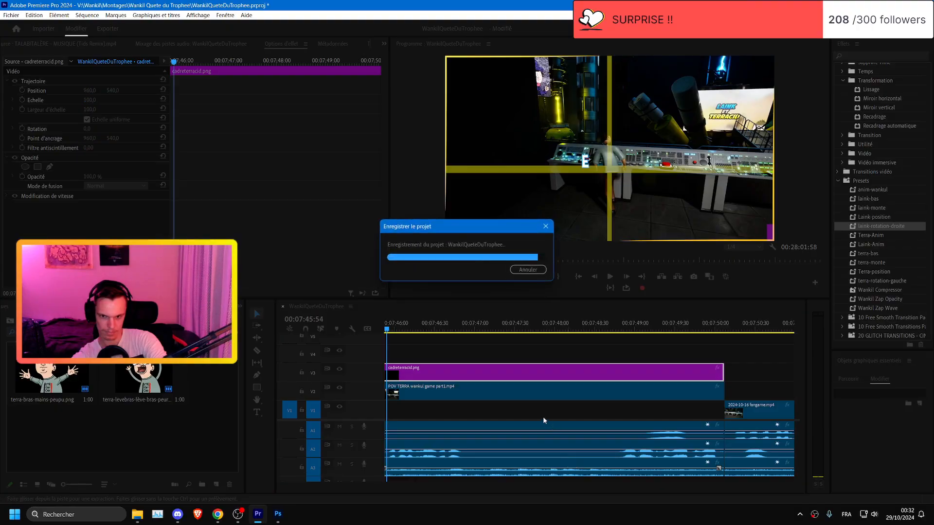
- Play from about 07:45:15 to 07:48:54 to review the framed POV TERRA clip
scroll(533, 416, "down", 4)
scroll(533, 416, "up", 1)
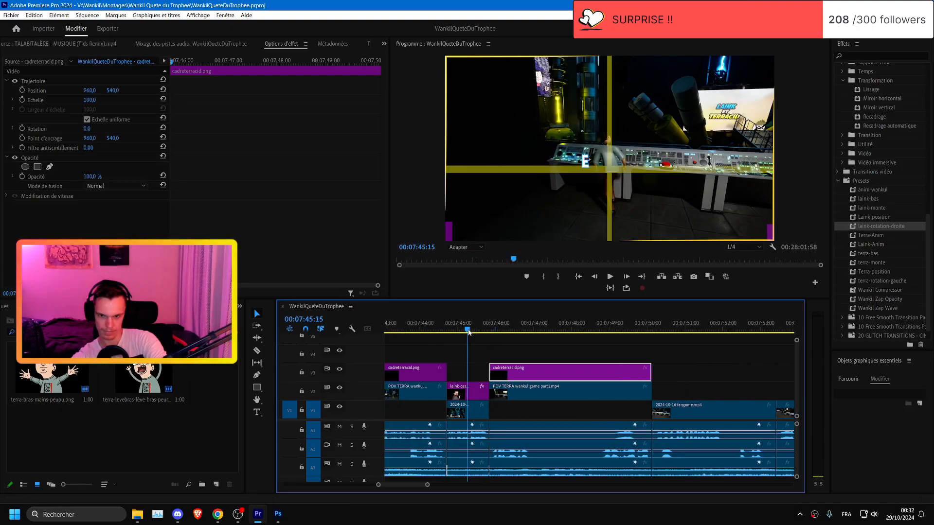
key("space")
scroll(607, 383, "up", 2)
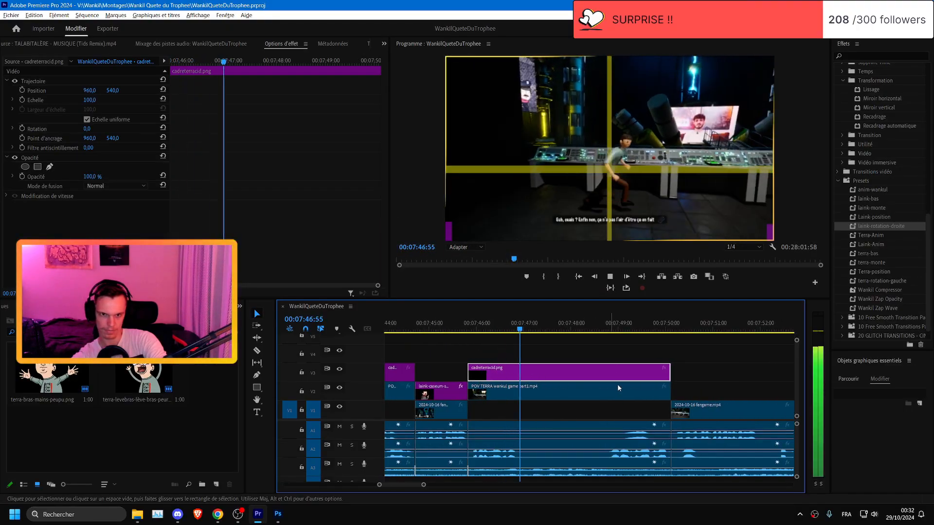
scroll(618, 388, "down", 1)
scroll(644, 389, "up", 1)
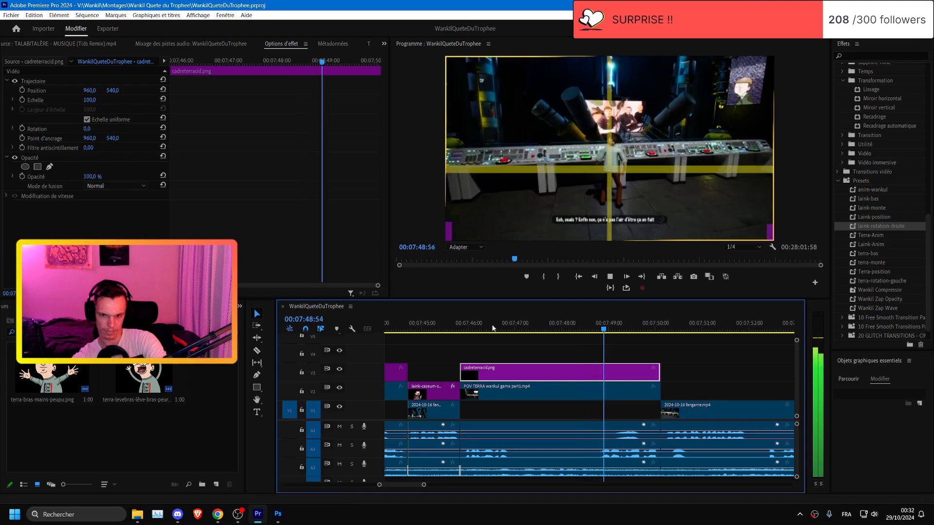
- Split the framed POV TERRA clip on V2 at about 07:46:53 and 07:48:45
left_click_drag(493, 329, 597, 332)
left_click(533, 394)
key("ctrl+k")
left_click(574, 387)
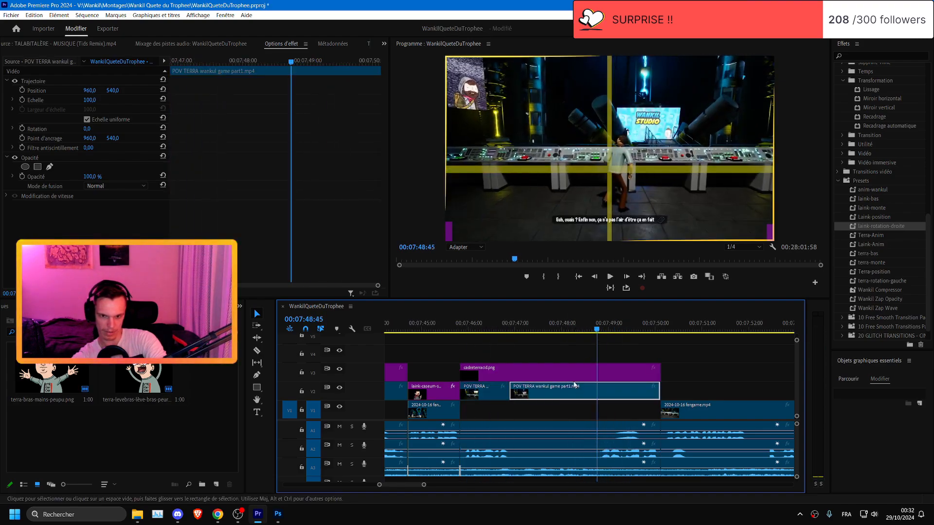
key("ctrl+k")
- Set the middle POV TERRA segment's anchor point to 954.7, 963, its scale to 173 and its position to 954.7, 879
key("Up")
left_click(103, 80)
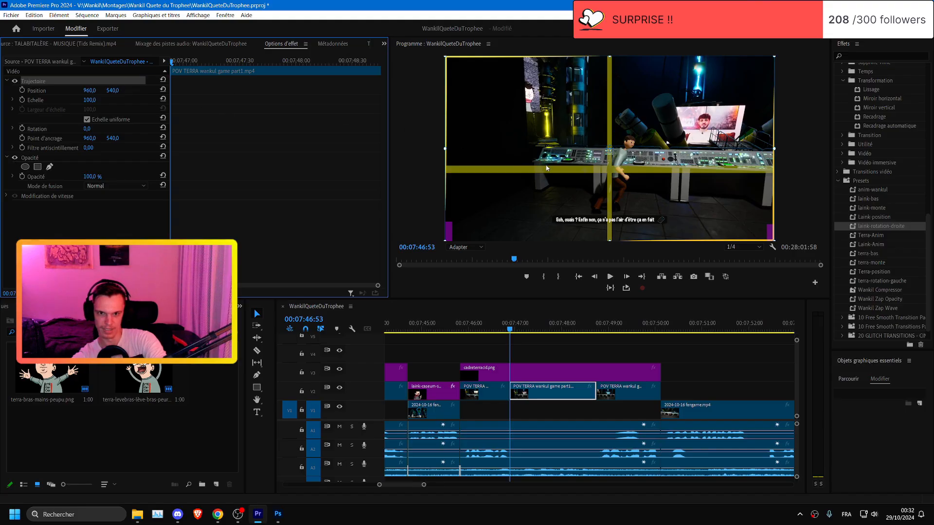
left_click_drag(607, 149, 608, 220)
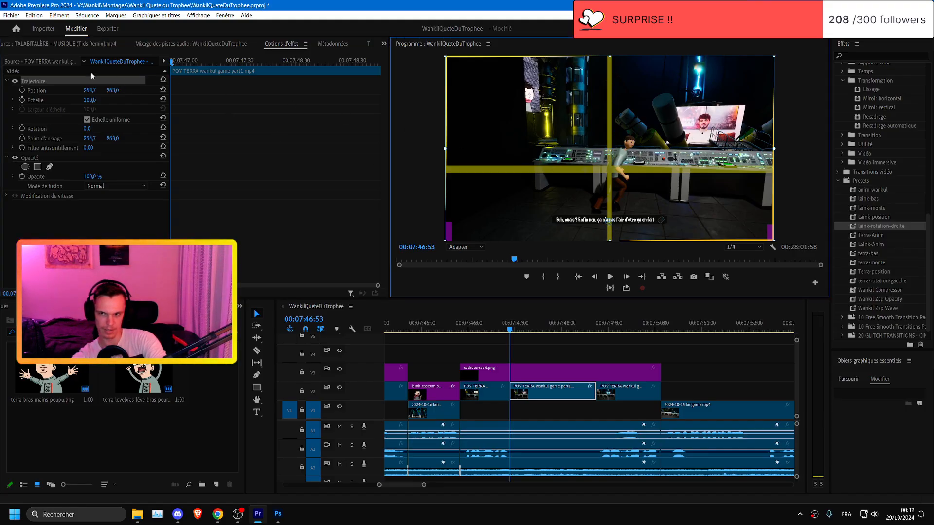
left_click_drag(90, 100, 72, 90)
- Keyframe the middle segment's scale from 173 at its start to 190 at its end, 07:48:44
left_click(22, 99)
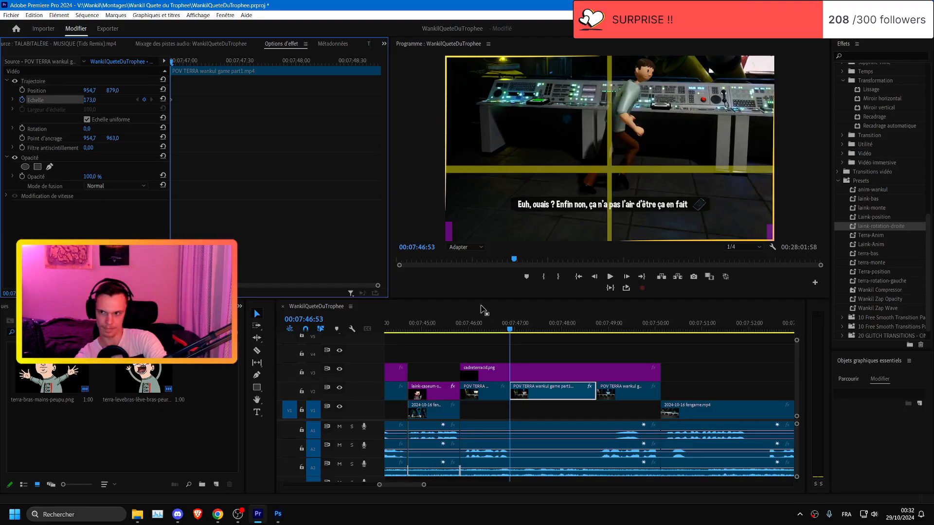
left_click(597, 327)
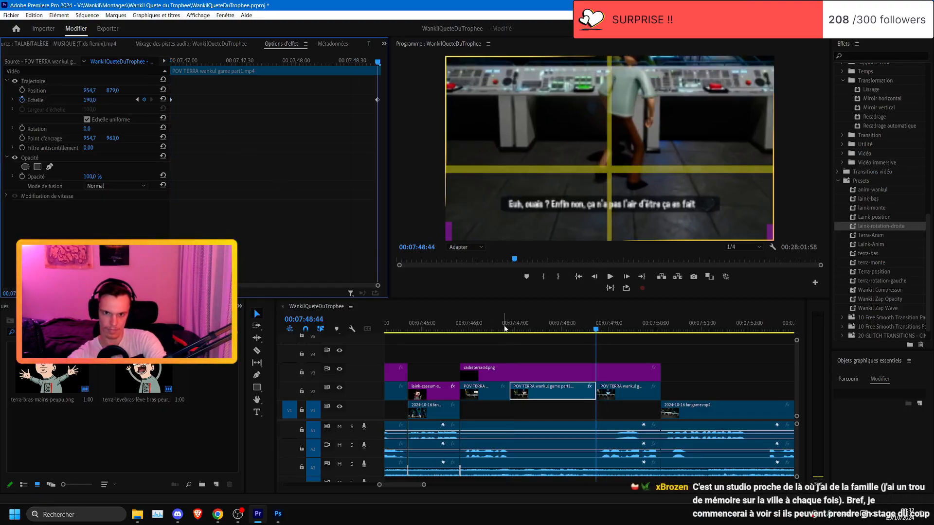
- Replay the zoomed segment several times, starting at the segment and at the Laink overlay, through to about 07:49:57
left_click(504, 327)
key("space")
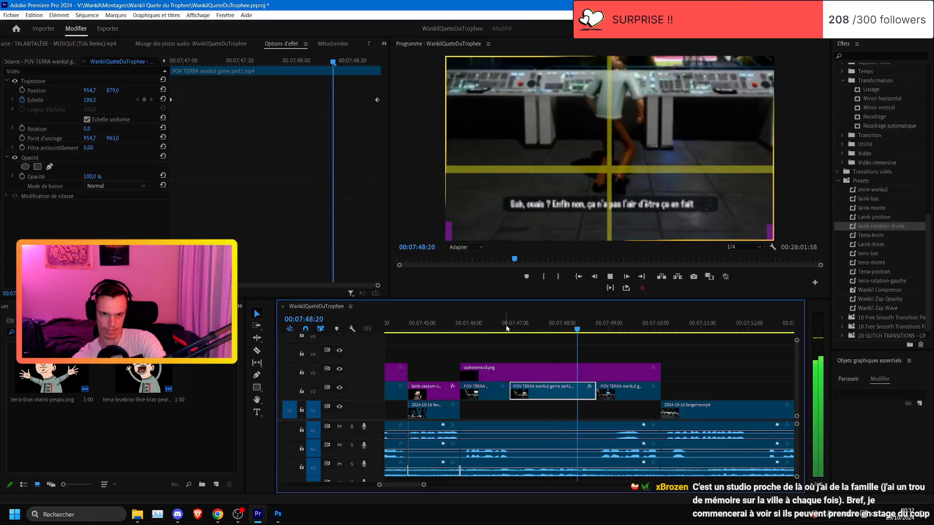
left_click(509, 327)
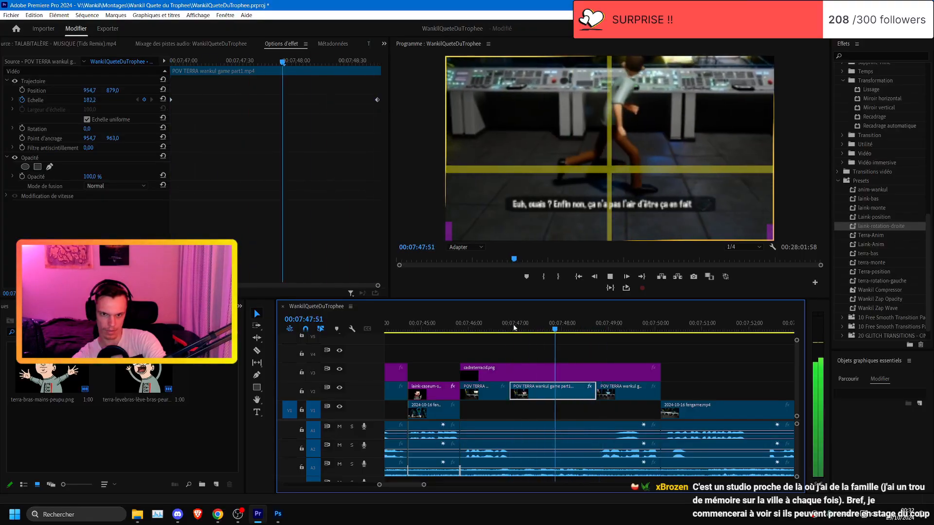
left_click(457, 329)
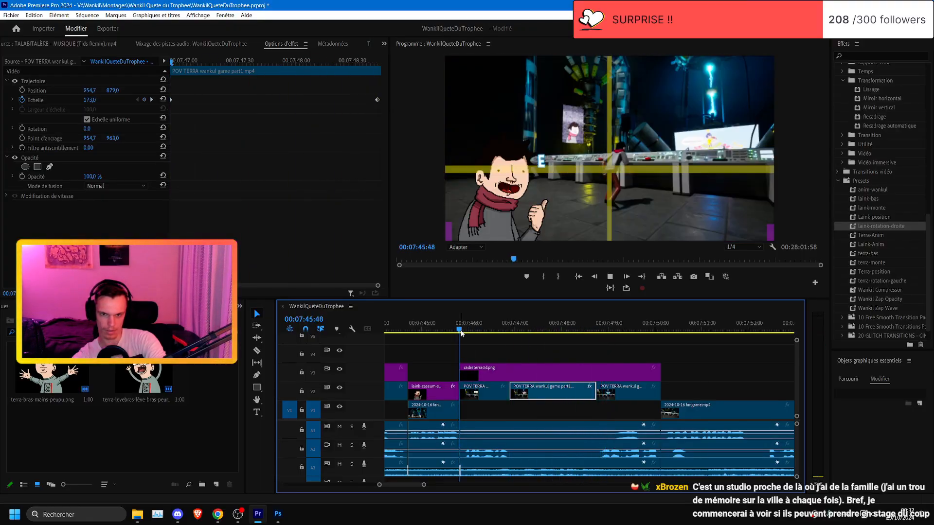
key("space")
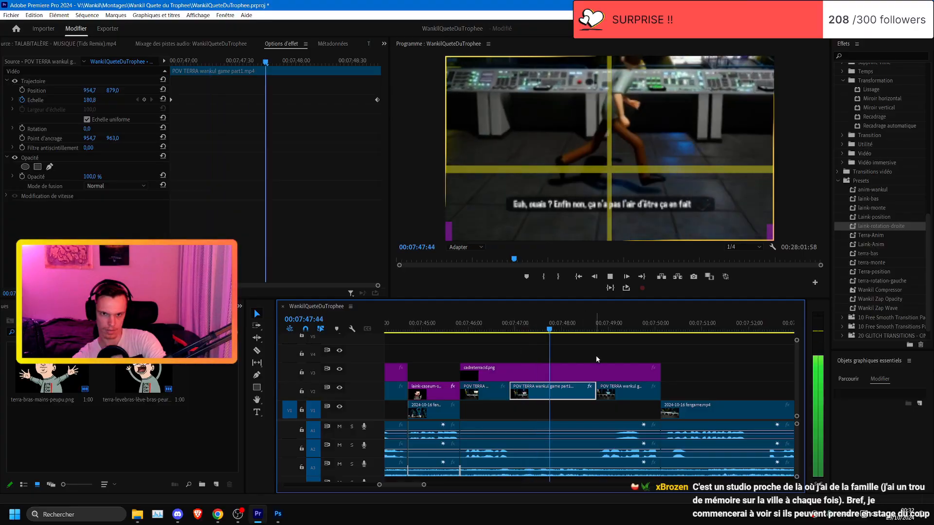
scroll(599, 357, "down", 2)
key("space")
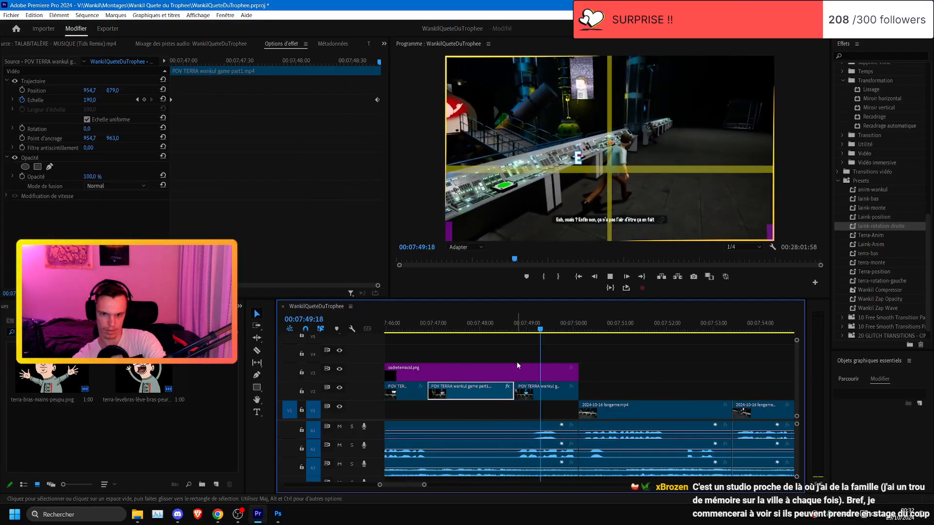
key("space")
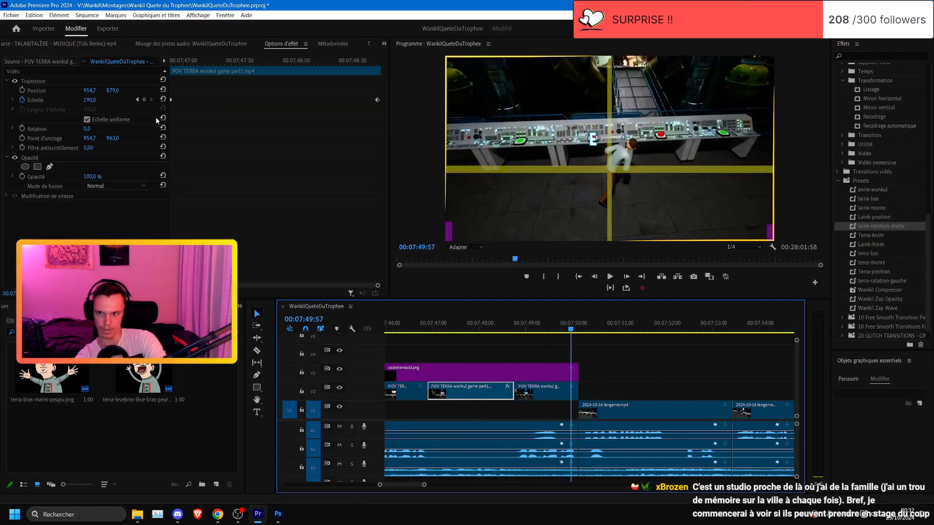
- Set the scale keyframe at the end of the zoomed POV TERRA segment to 185
left_click(137, 99)
left_click(95, 99)
type("13")
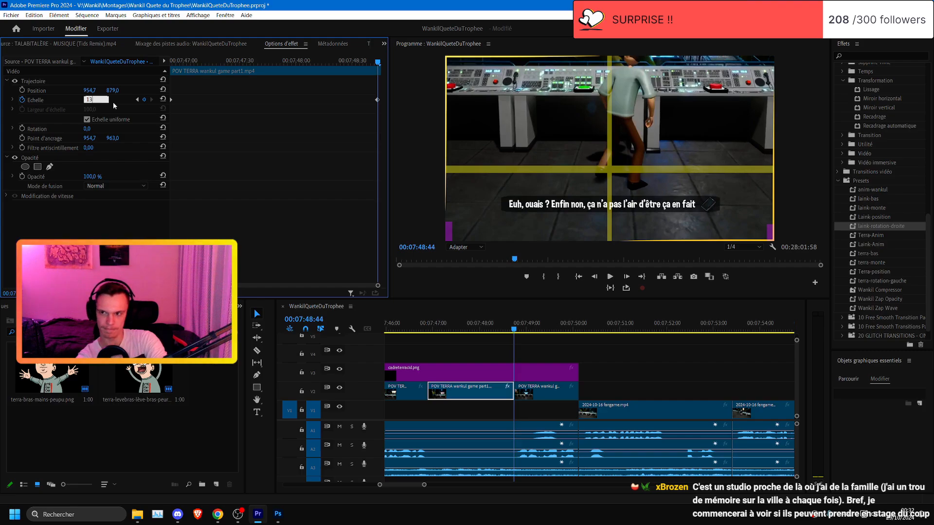
type("5")
key("Return")
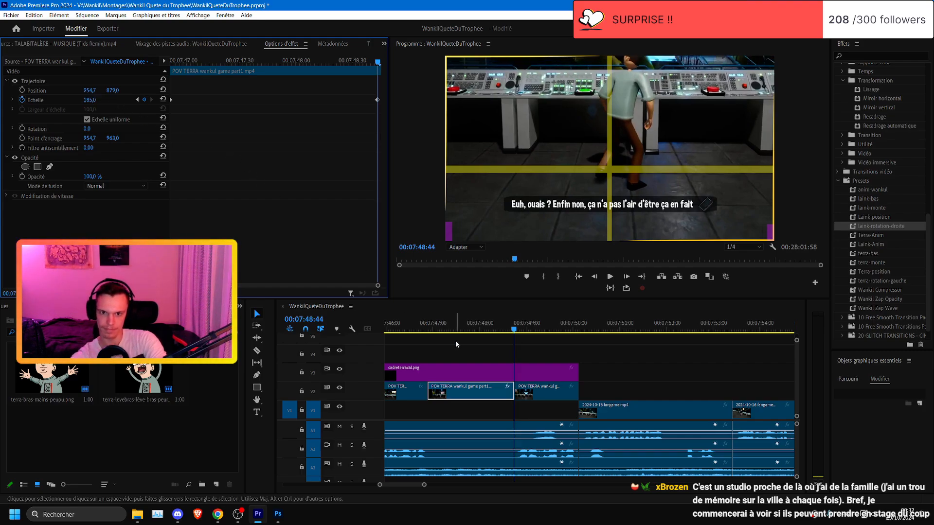
- Replay the adjusted zoom through 07:49:21, save the project, and return the playhead to 07:46:39
left_click(408, 324)
key("space")
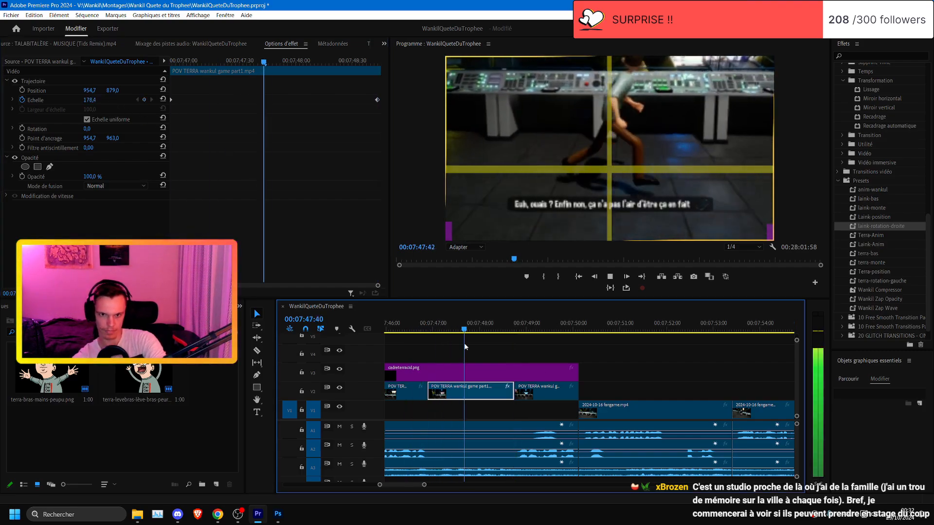
key("ctrl+s")
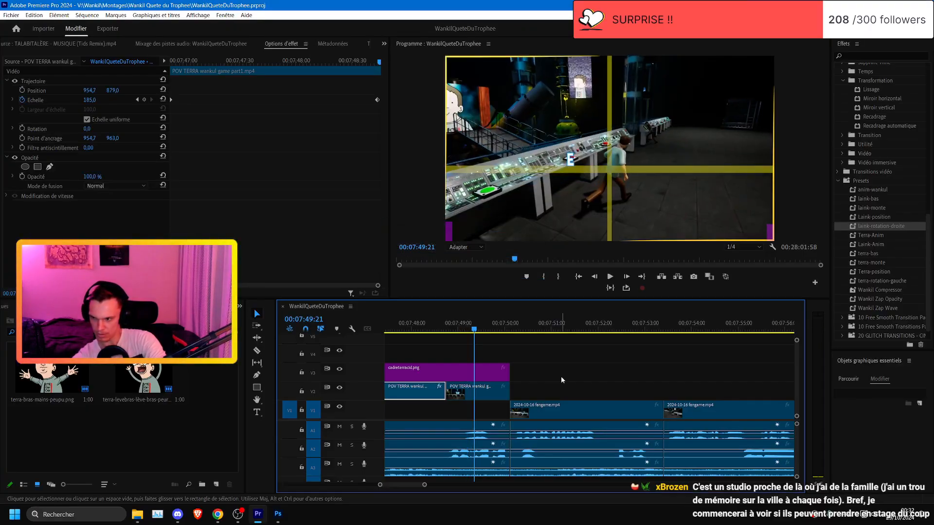
scroll(549, 365, "up", 2)
key("ctrl+s")
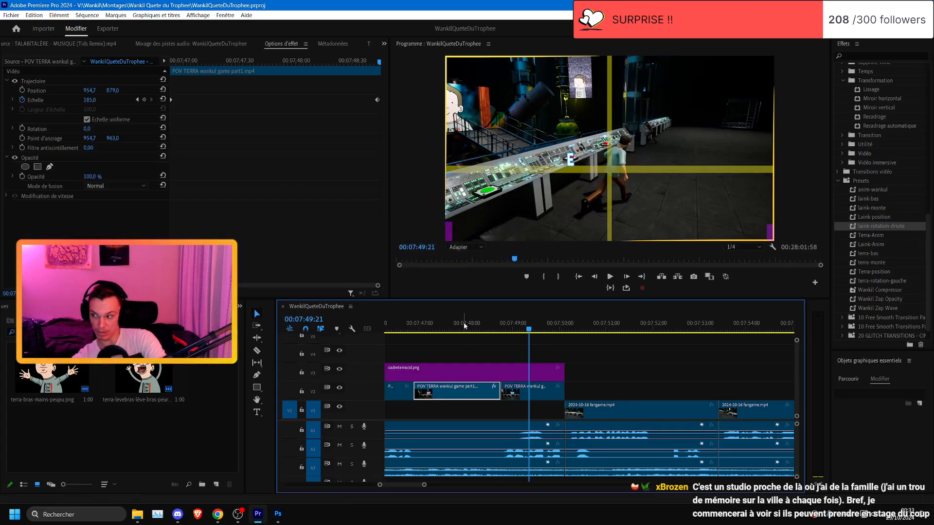
left_click(437, 353)
key("ctrl+s")
left_click(403, 323)
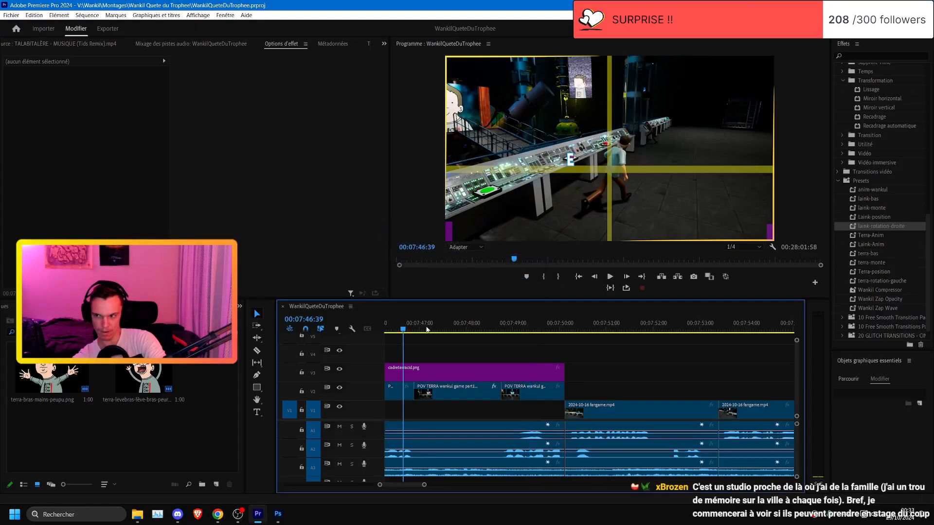
- Play the sequence from 07:46:39 to about 07:48:45 and save the project
scroll(486, 355, "left", 2)
scroll(590, 387, "right", 2)
key("space")
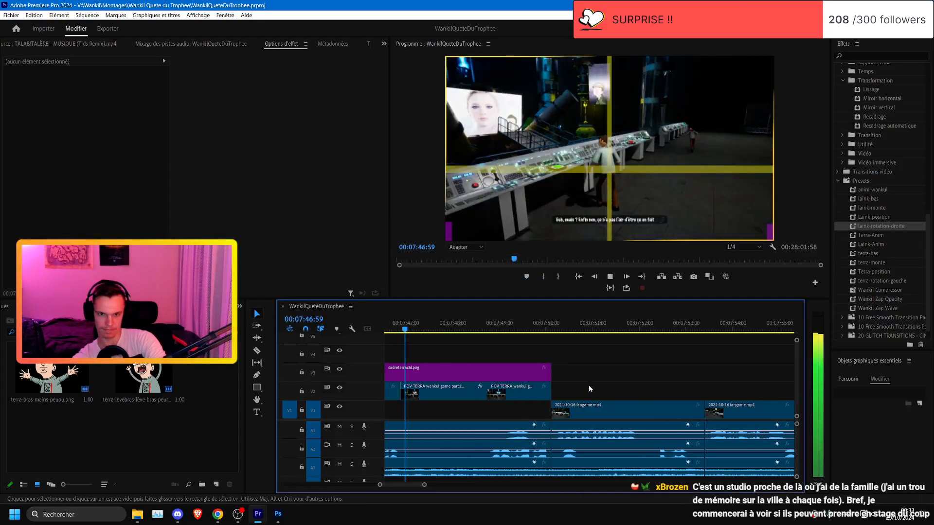
scroll(588, 387, "right", 2)
key("ctrl+s")
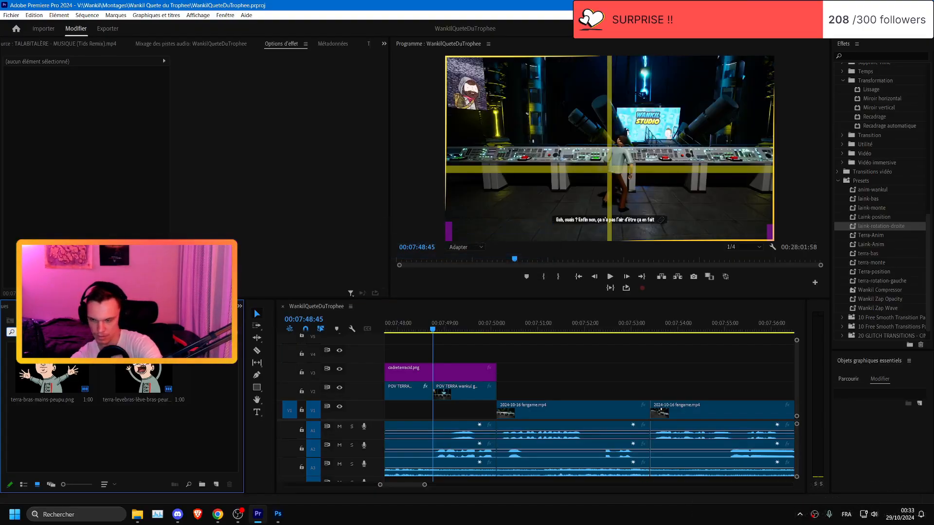
- Find terra-sueur-3.png by searching "sue", place it above the frame overlay at 07:48:45, and apply the terra-bas preset
type("sue")
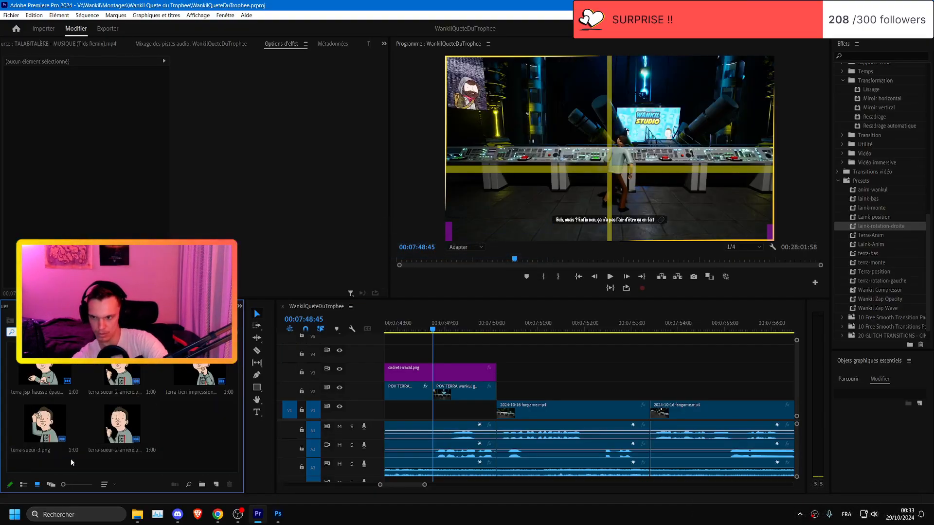
left_click_drag(66, 434, 499, 351)
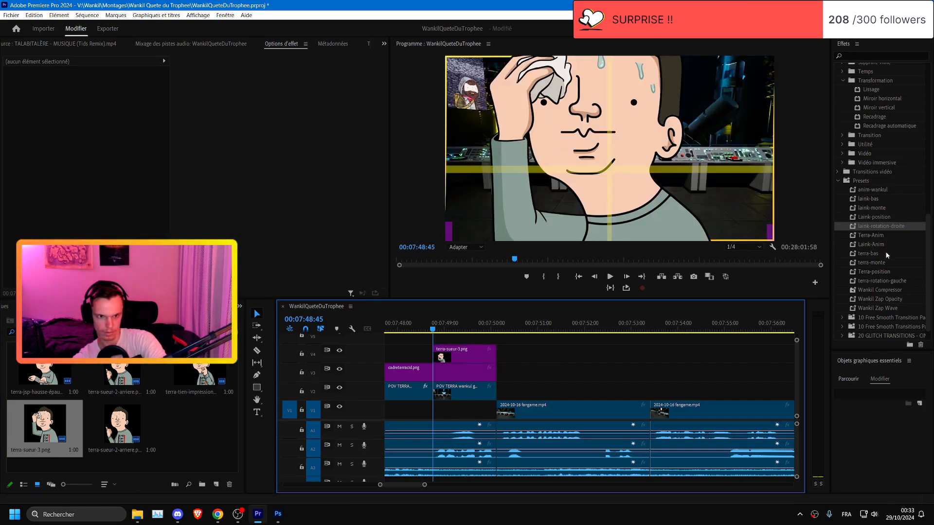
left_click_drag(886, 255, 464, 358)
- Play past the terra-sueur-3.png overlay into the fangame clip, save the project, and stop with the playhead at 07:50:07
key("space")
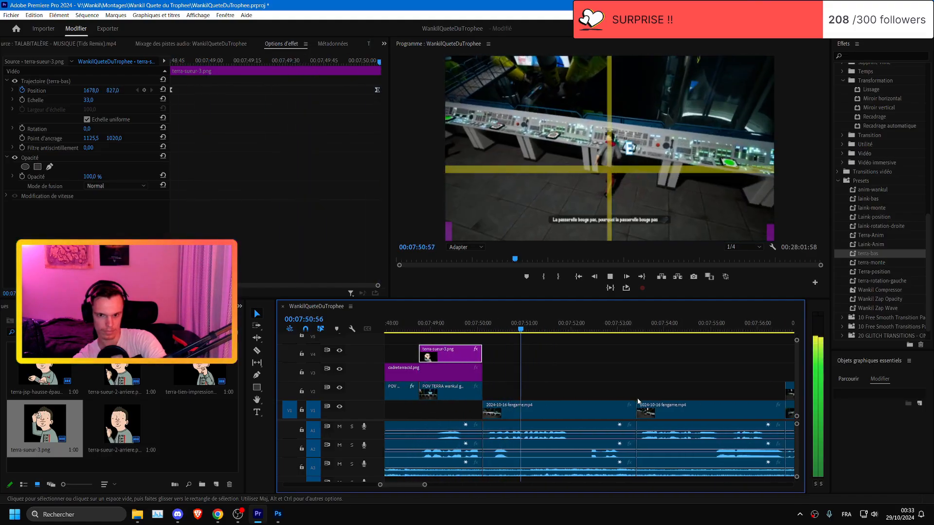
key("ctrl+s")
key("=")
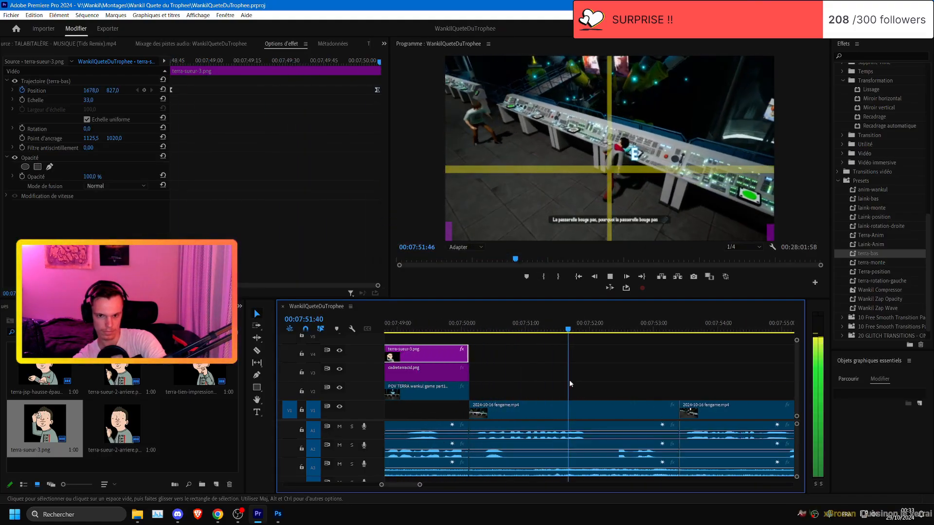
key("space")
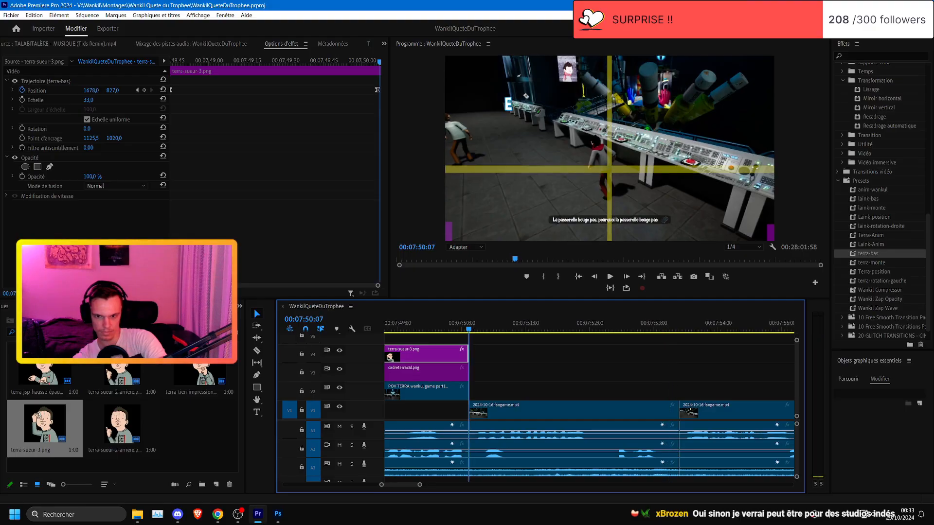
- Search media for "str", place the laink-choqué stress image with hands on head above the fangame clip at 07:50:07, and apply the laink-bas preset
left_click(48, 331)
type("str")
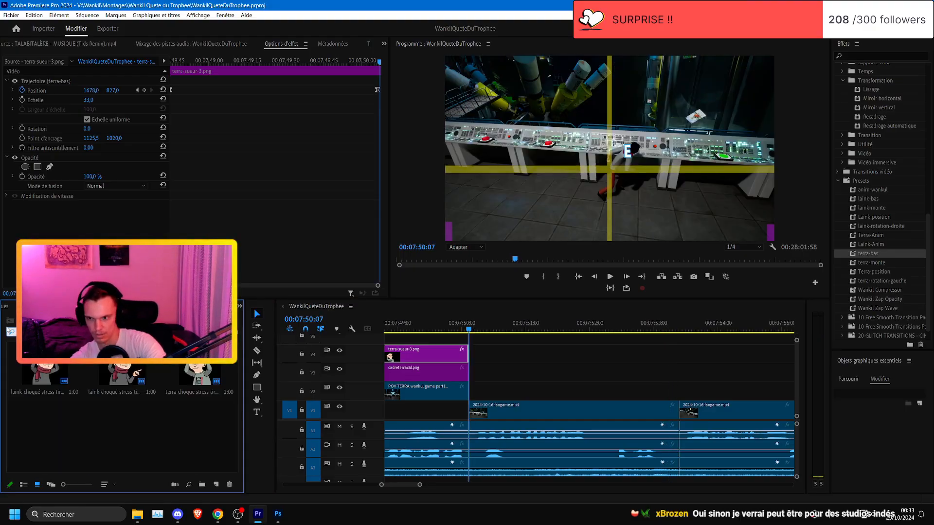
left_click_drag(44, 369, 584, 391)
left_click_drag(871, 221, 527, 392)
- Search the effects for "shake" and apply S_Shake to the laink-choqué stress overlay
left_click(880, 55)
type("shajke")
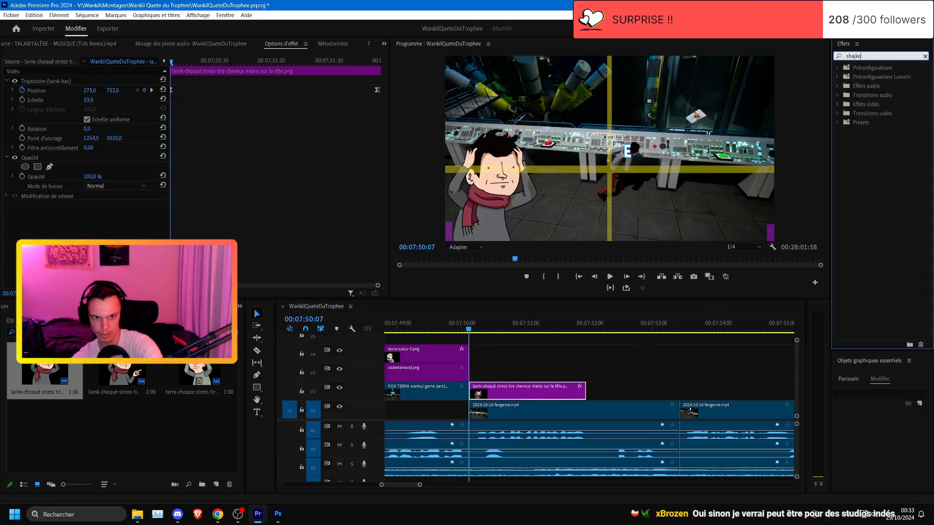
key("BackSpace")
key("BackSpace")
key("BackSpace")
type("ke")
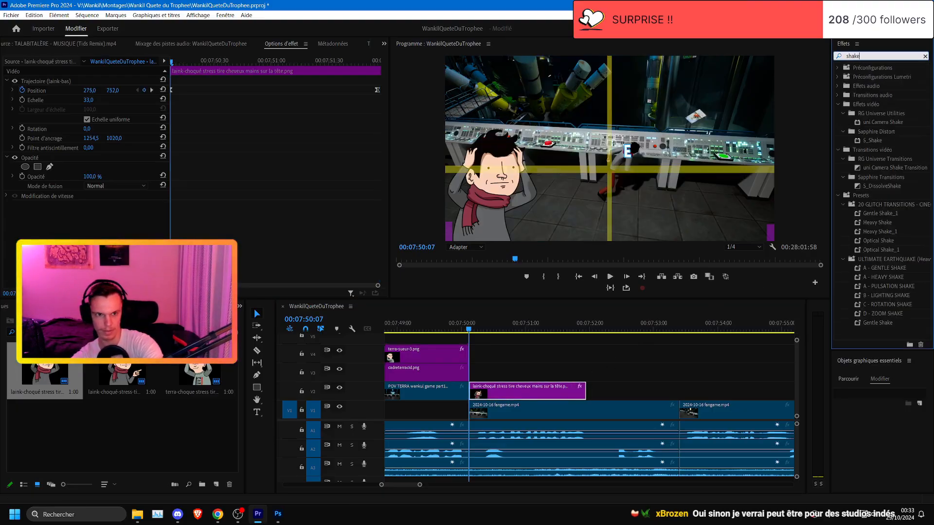
left_click_drag(558, 388, 558, 387)
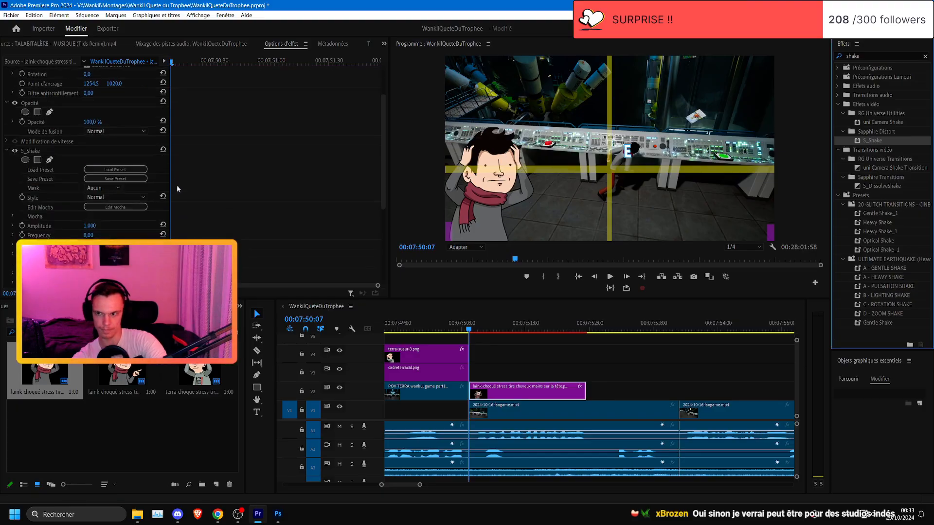
- Set the S_Shake amplitude on the Laink overlay to 0.35 and play the result
scroll(98, 194, "down", 3)
left_click(96, 225)
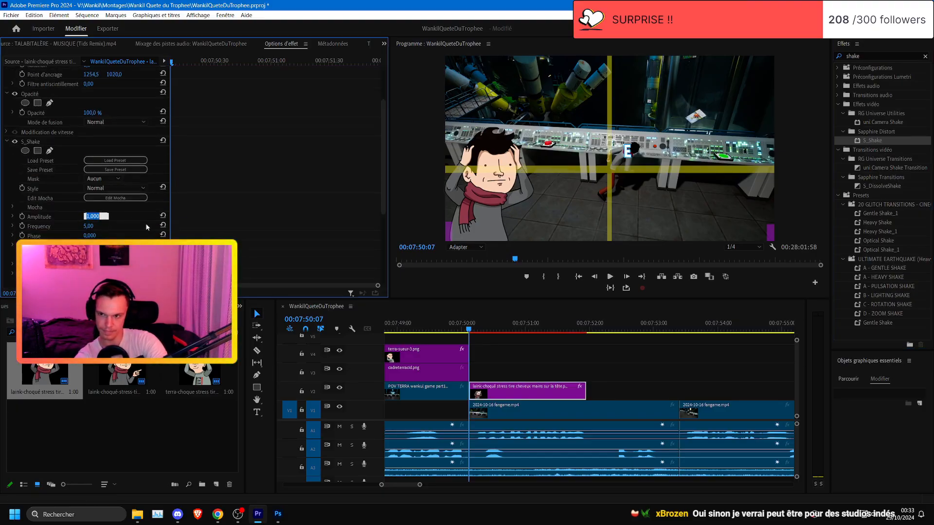
type("0.35")
key("Return")
key("space")
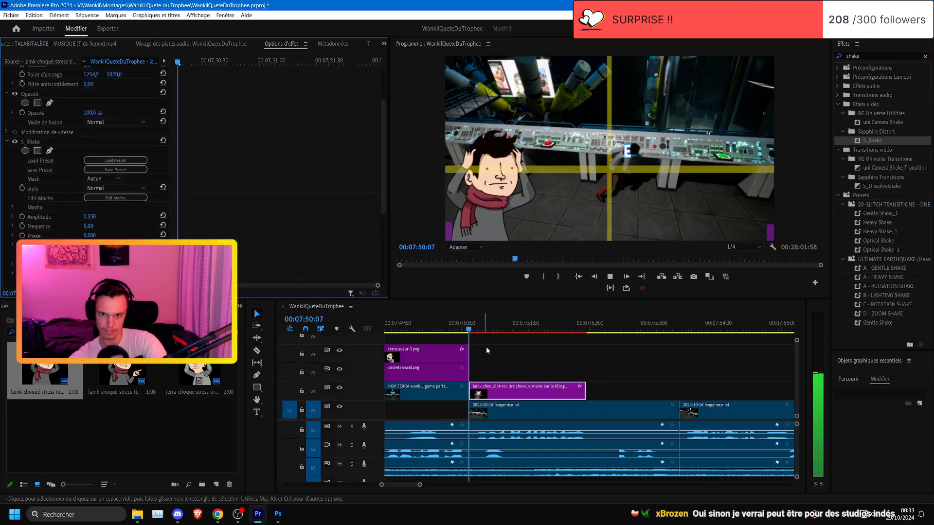
key("space")
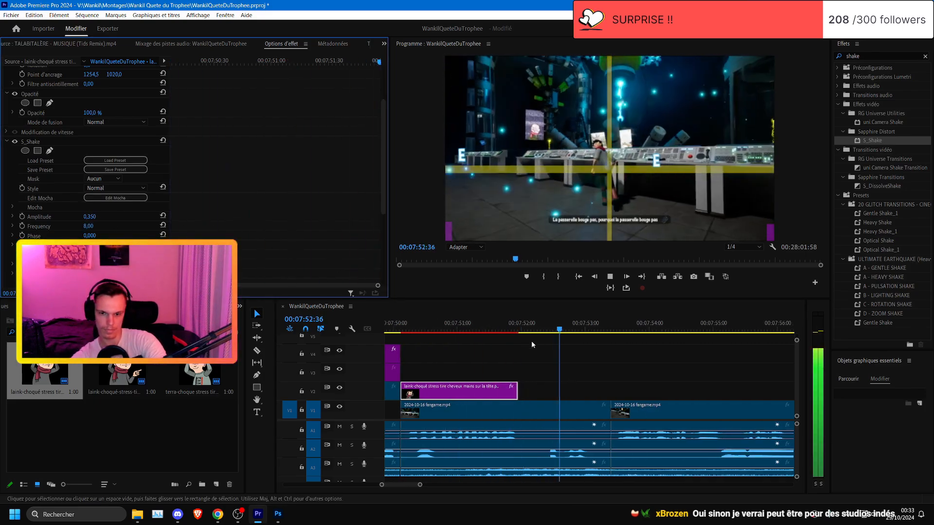
- Split the fangame clip at 07:51:57, where the Laink overlay ends
left_click(518, 332)
left_click(546, 408)
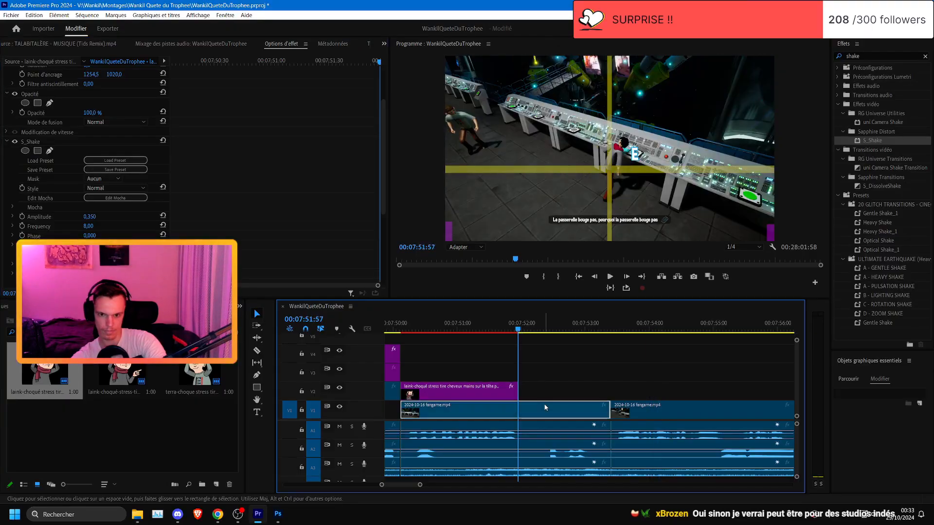
key("ctrl+k")
- Set the scale of the fangame segment after the cut to 260 and its vertical position to -279
left_click(562, 412)
left_click(102, 81)
left_click_drag(90, 100, 168, 100)
left_click_drag(111, 90, 82, 90)
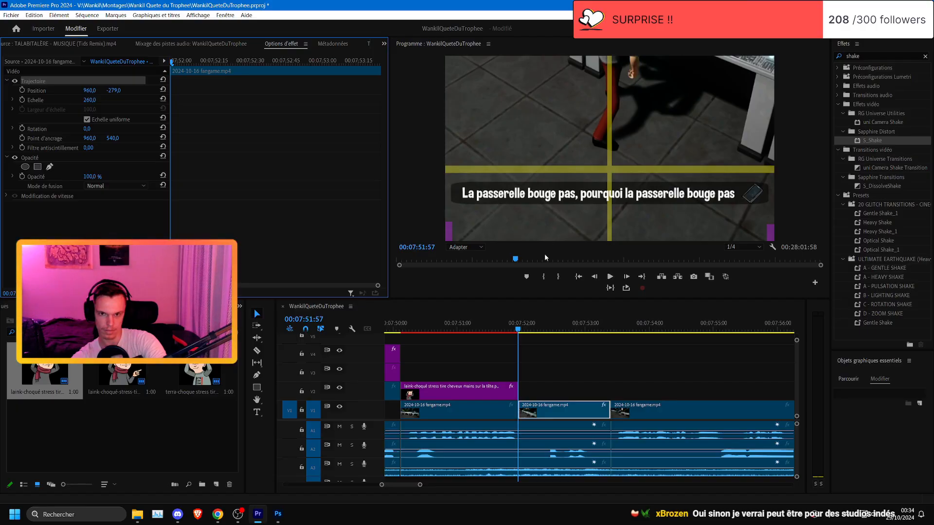
- Move the enlarged segment's anchor point down to about 952, 953 by the subtitle, keeping the framing, and fit the preview again
scroll(533, 103, "down", 2)
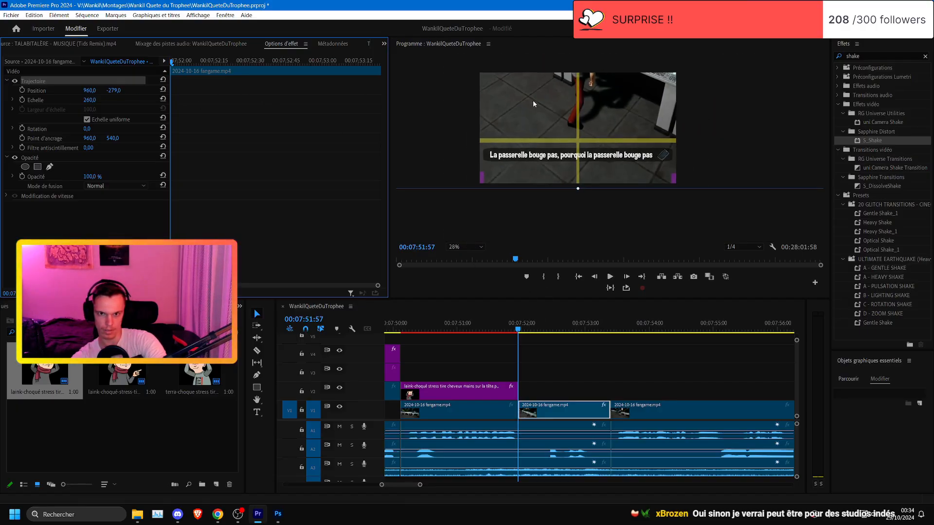
scroll(564, 101, "up", 1)
left_click_drag(564, 100, 559, 197)
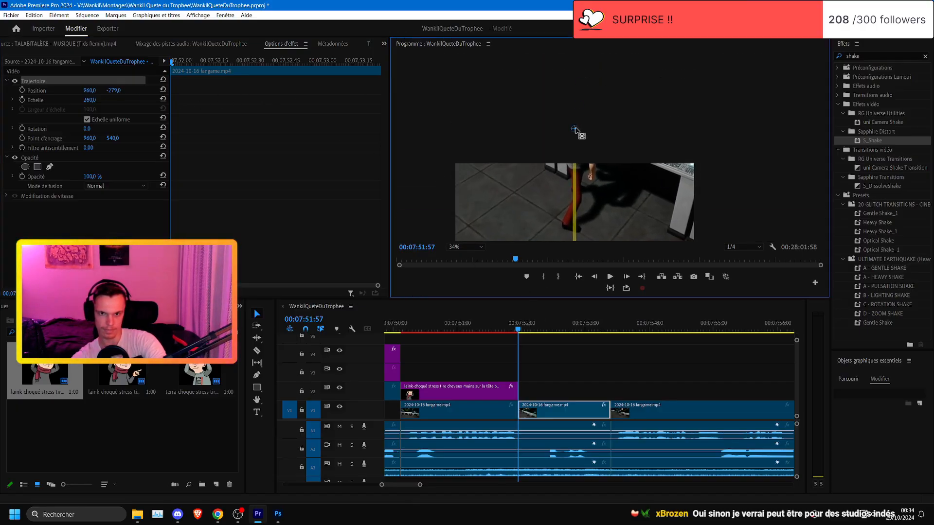
left_click_drag(574, 128, 572, 210)
left_click_drag(586, 189, 580, 142)
scroll(581, 141, "down", 2)
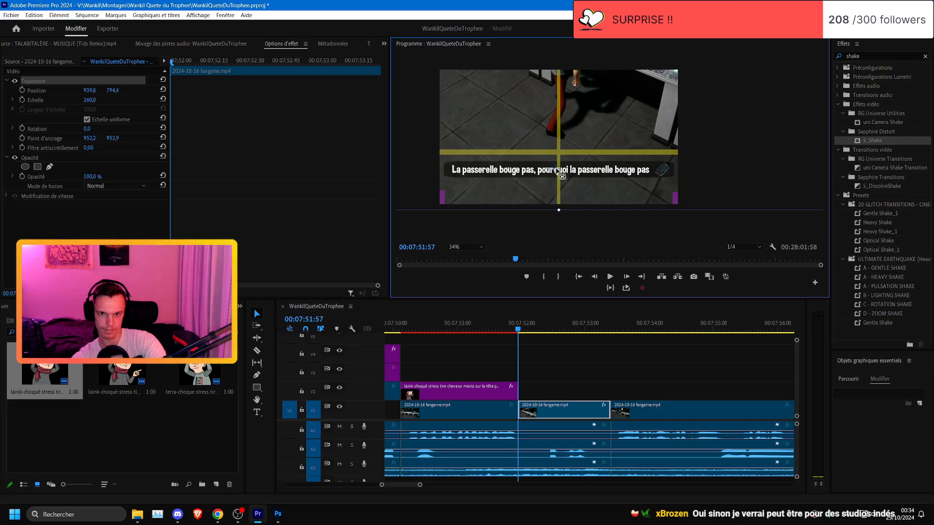
left_click(465, 247)
left_click(457, 256)
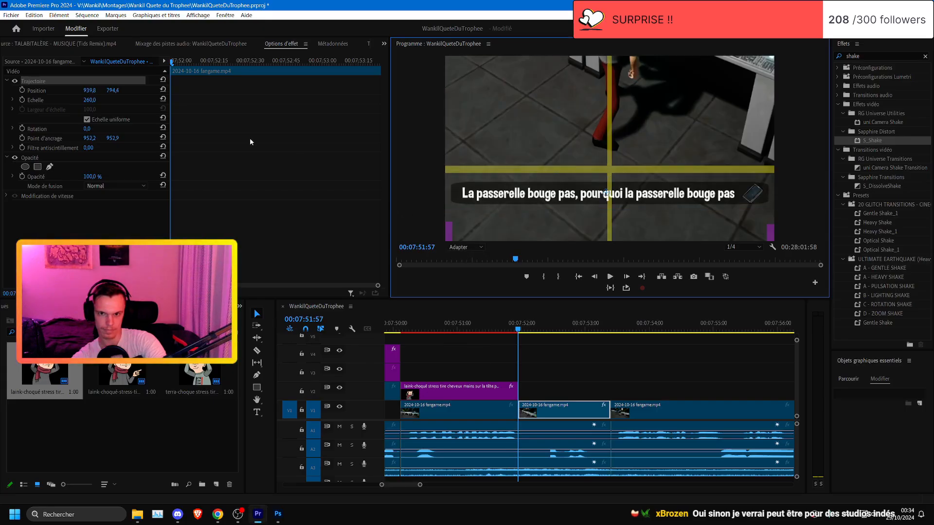
- Keyframe the enlarged segment's scale from 260 at its start to 280 at its last frame, 07:53:23
left_click(23, 103)
left_click(608, 326)
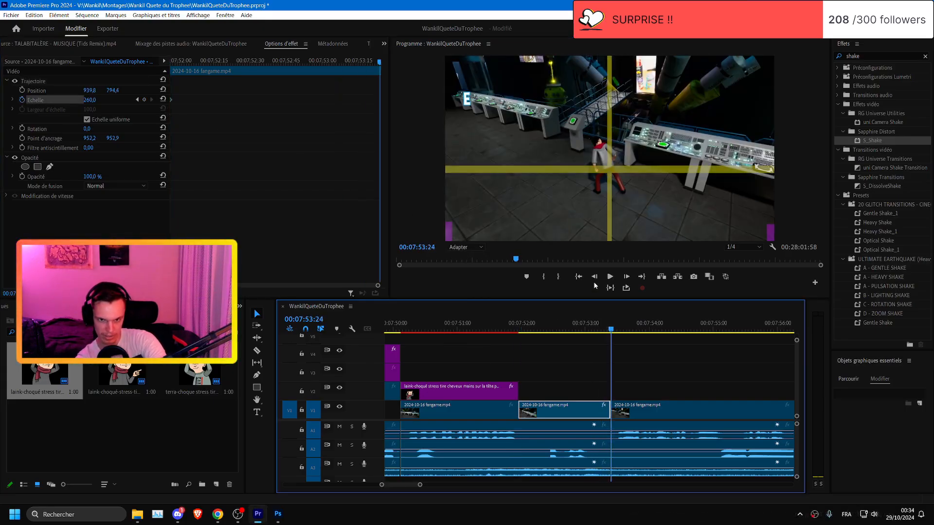
key("Left")
left_click(89, 100)
type("28")
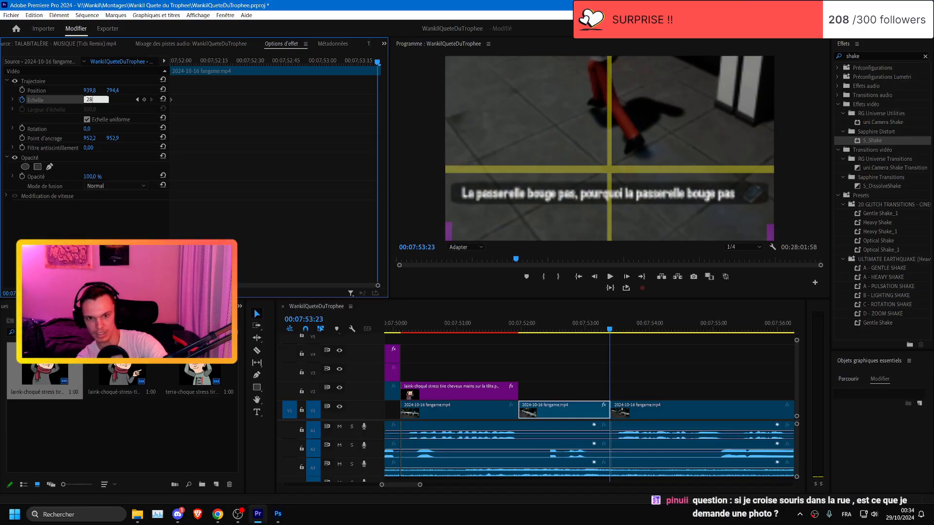
type("0")
key("Return")
- Play into the subtitle zoom and set the segment's ending scale keyframe to 275
left_click(502, 322)
key("space")
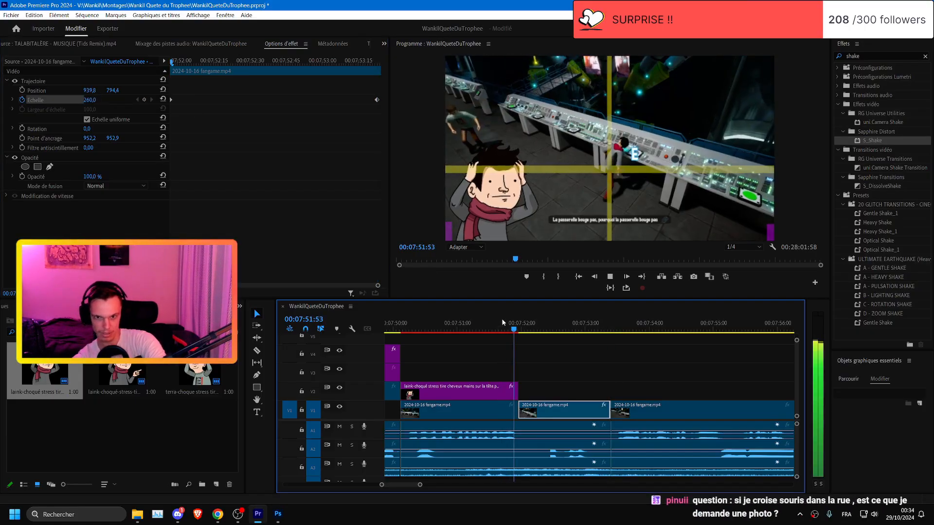
key("space")
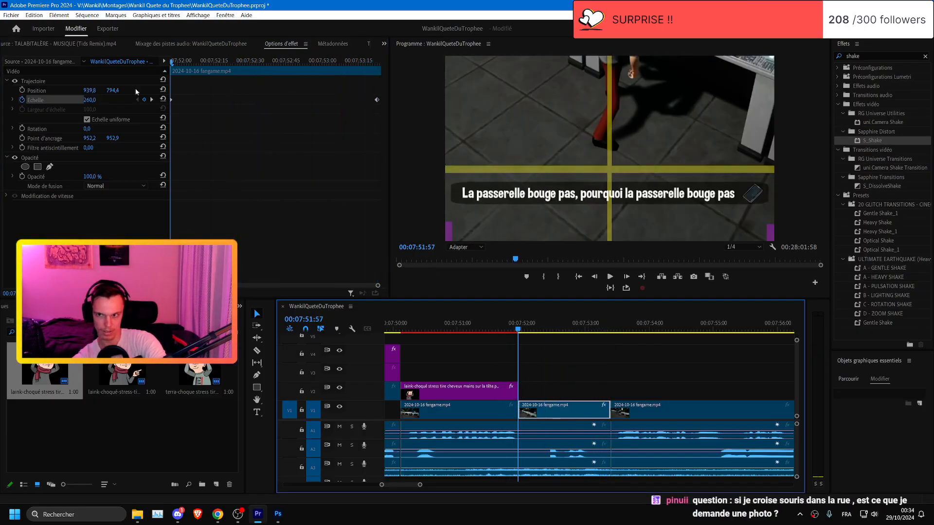
left_click(152, 100)
left_click(91, 98)
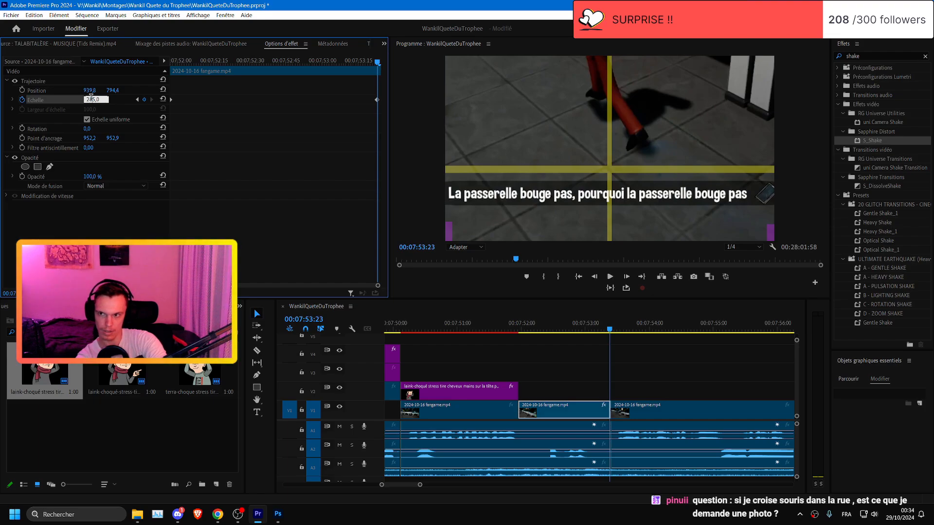
key("Return")
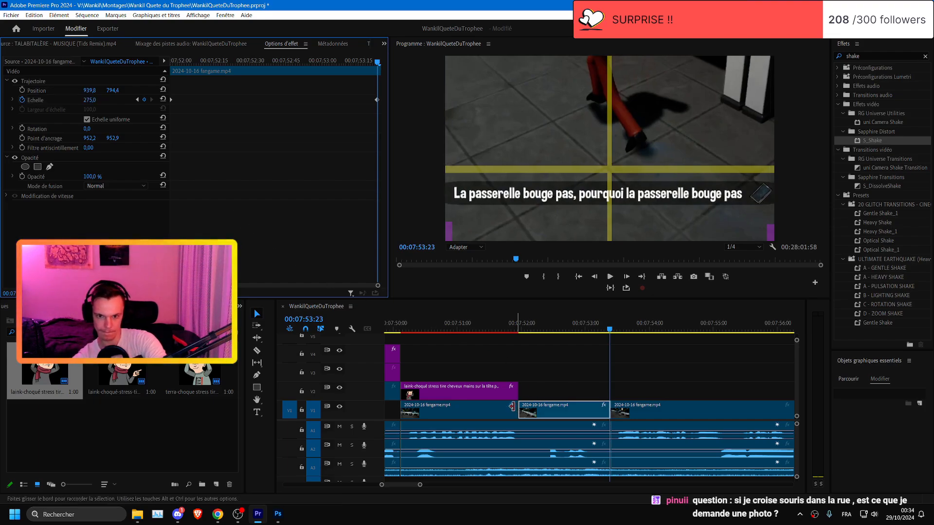
- Replay the subtitle zoom from the end of the Laink overlay, save the project, and return the playhead to 07:51:39
mouse_move(512, 407)
left_mouse_down()
mouse_move(500, 406)
mouse_move(518, 408)
left_mouse_up()
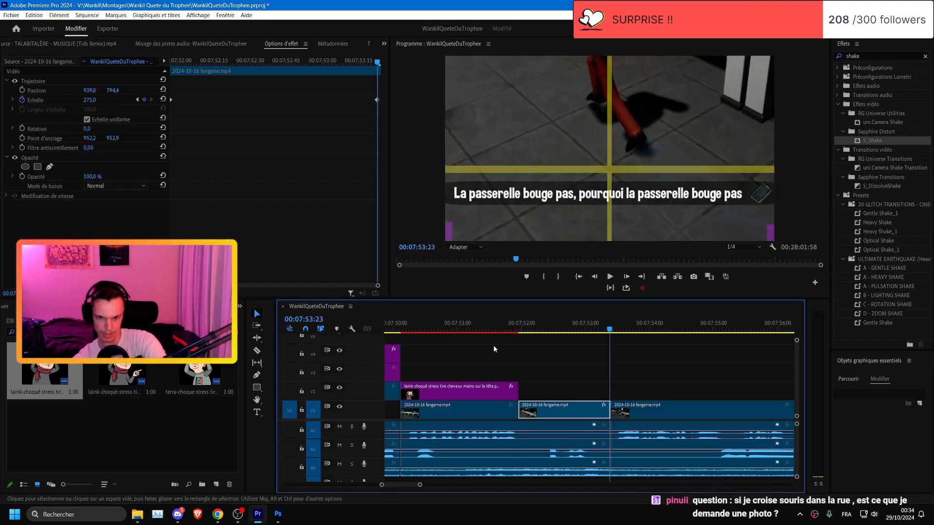
left_click(493, 346)
left_click(492, 329)
key("space")
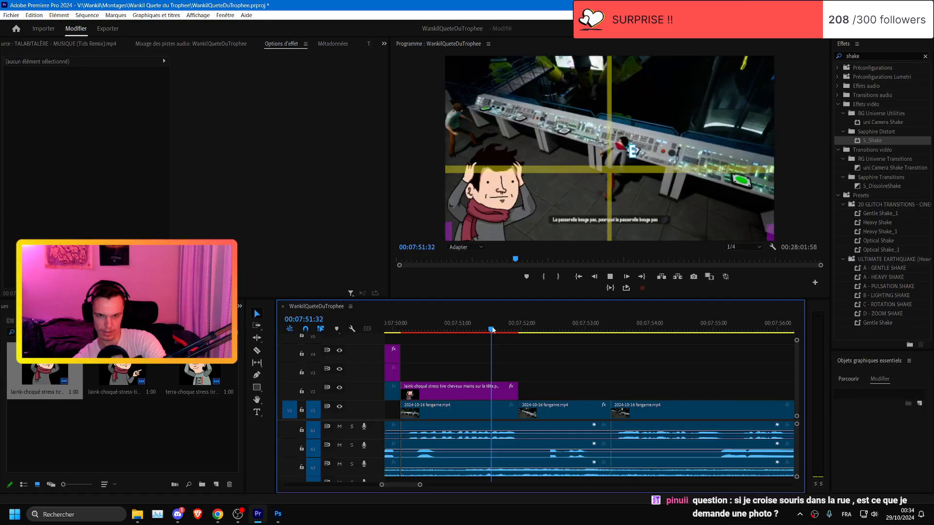
left_click(495, 331)
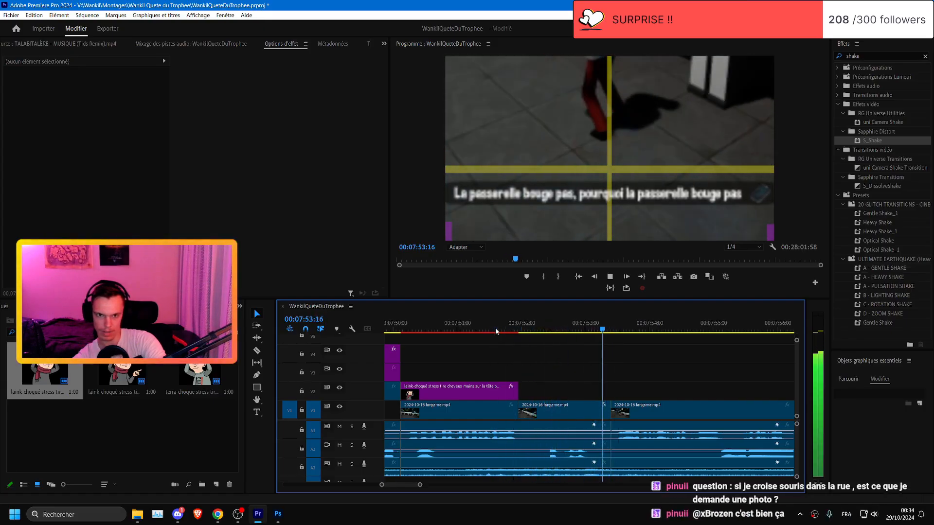
key("space")
key("ctrl+s")
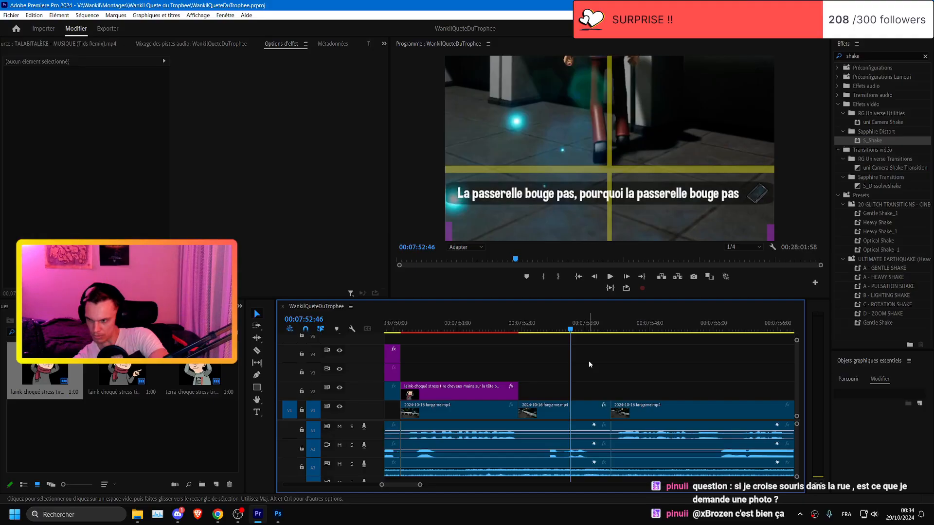
key("ctrl+s")
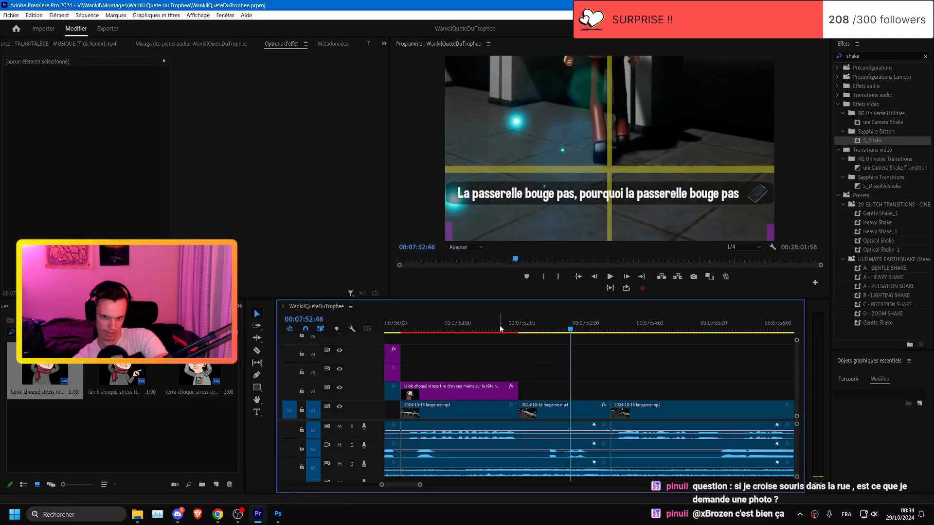
left_click(498, 326)
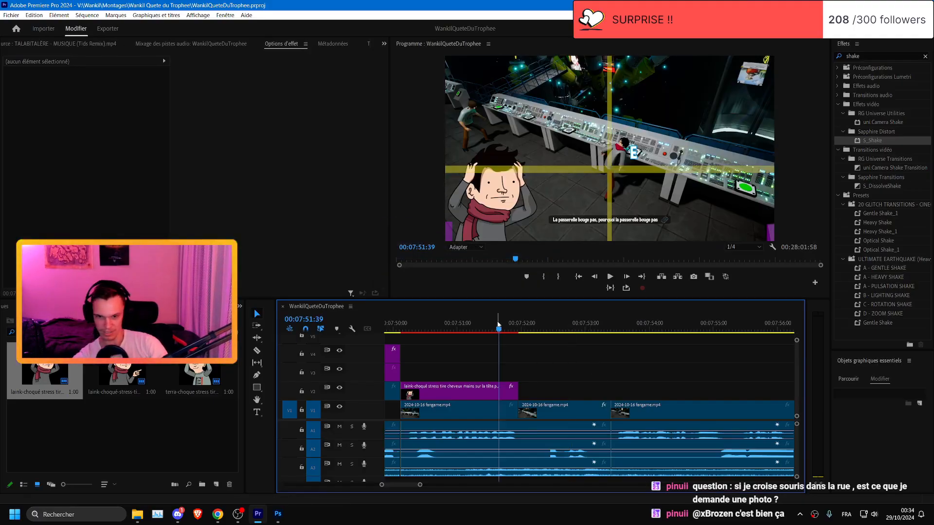
- Switch briefly to Discord, return to Premiere Pro, and move the playhead to 07:49:59
left_click(177, 513)
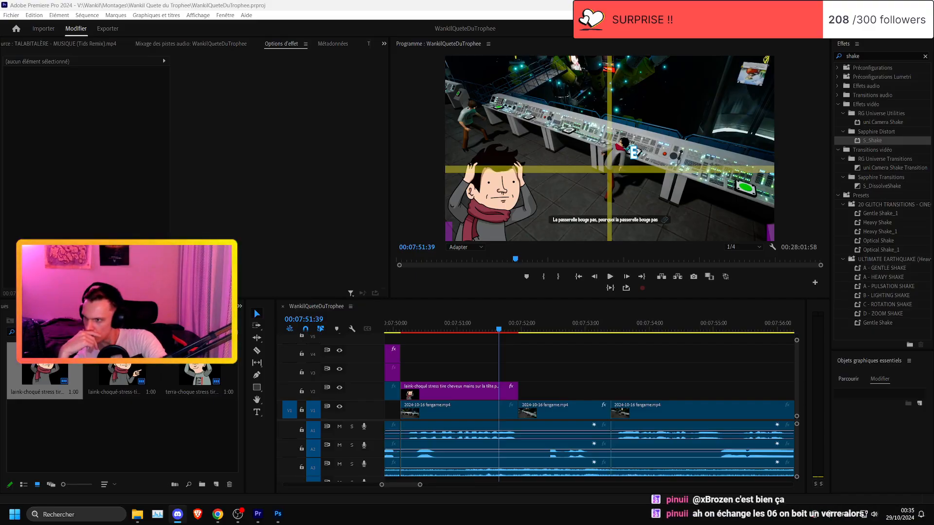
key("alt+Tab")
key("alt+Tab")
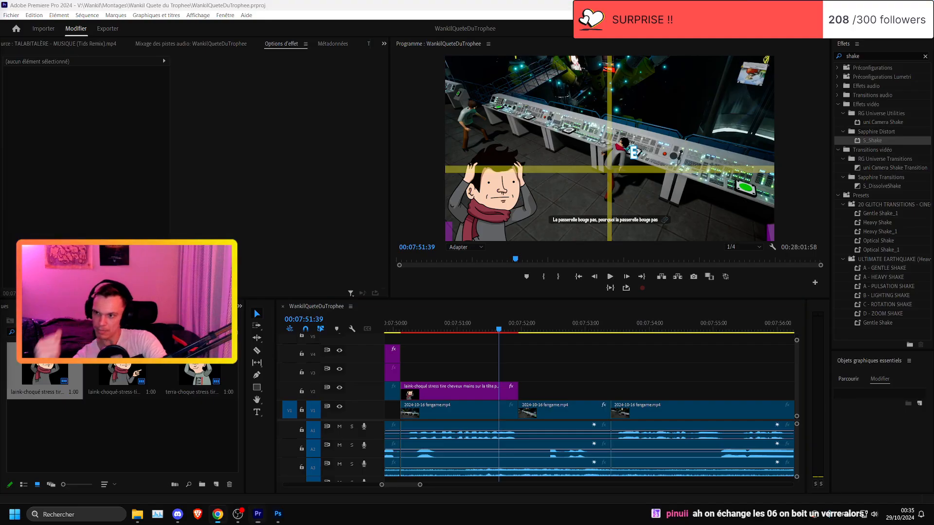
left_click(390, 325)
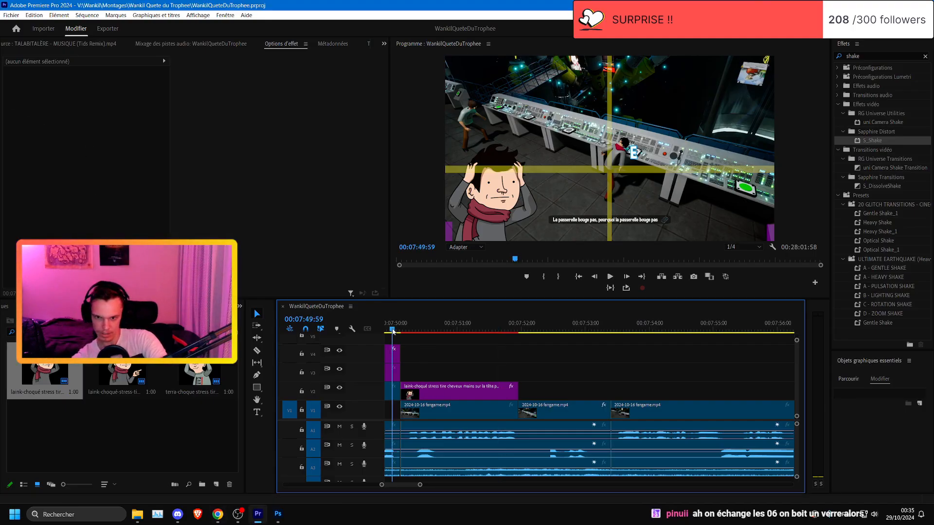
- Save the project and move the playhead to 07:49:44, shortly before the Laink stress overlay begins
key("ctrl+s")
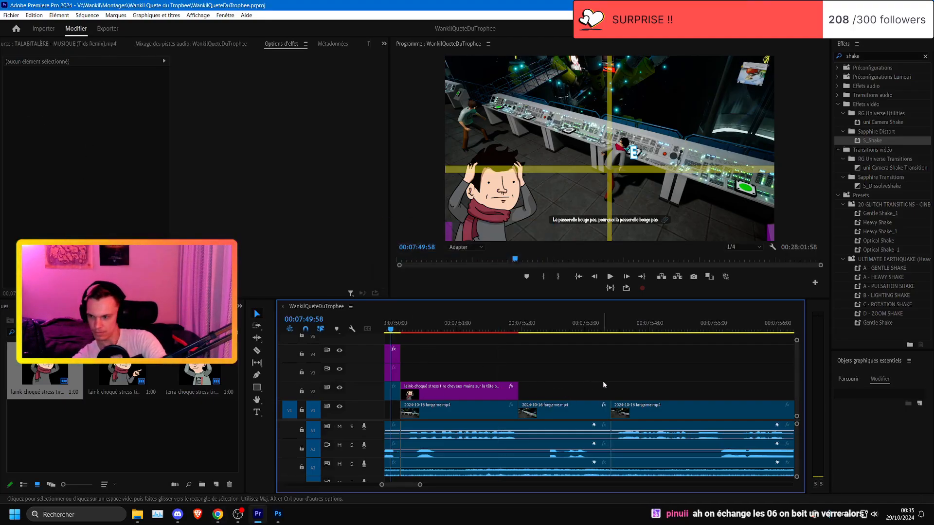
scroll(603, 381, "up", 2)
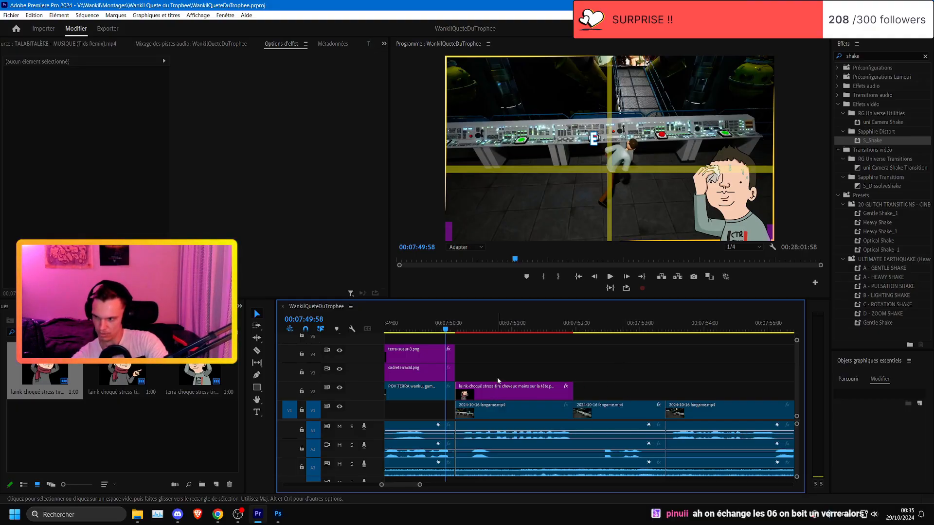
key("space")
key("space")
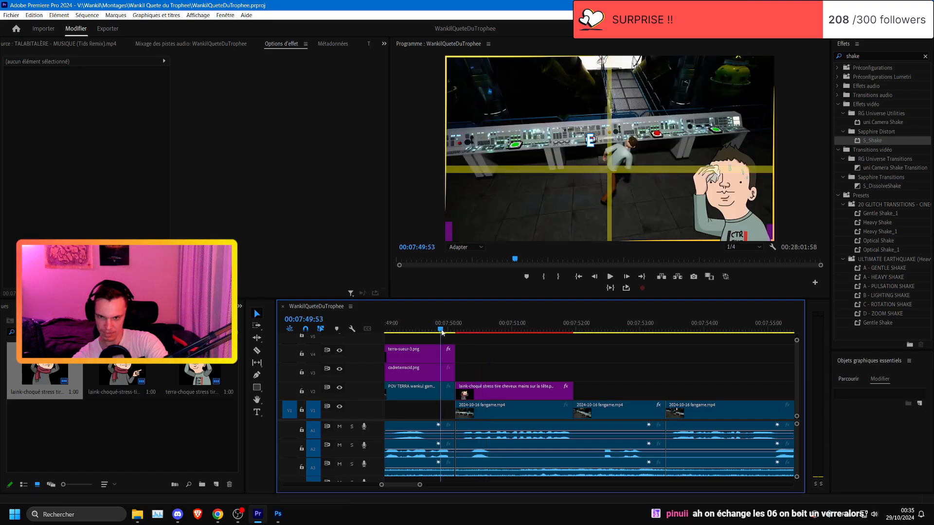
key("alt+Tab")
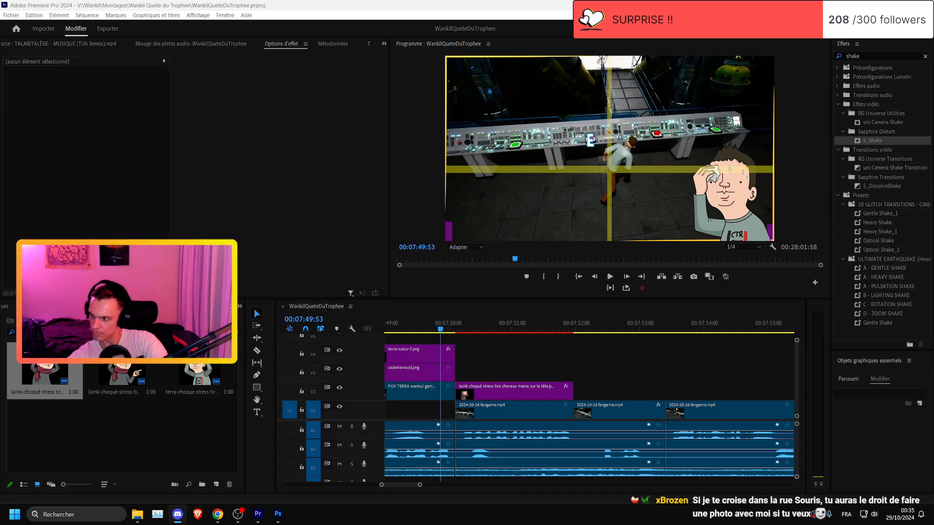
key("ctrl+s")
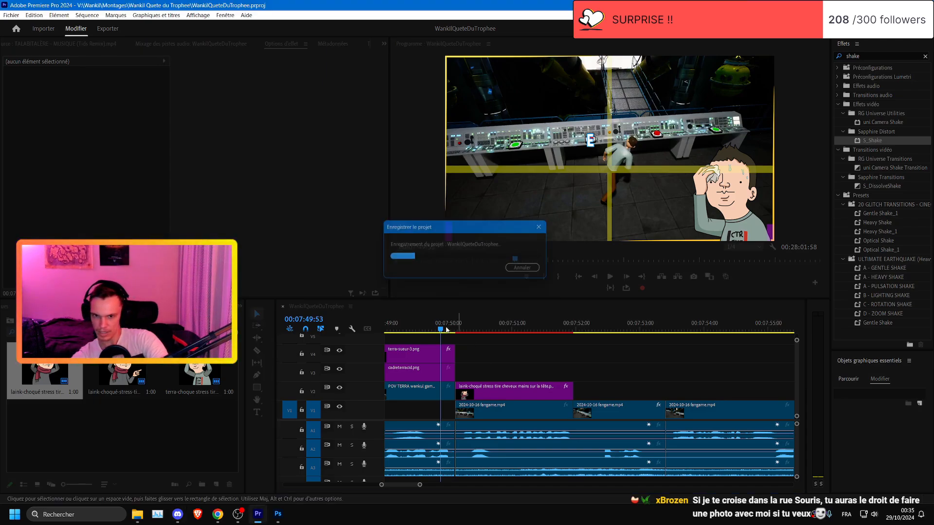
left_click(431, 329)
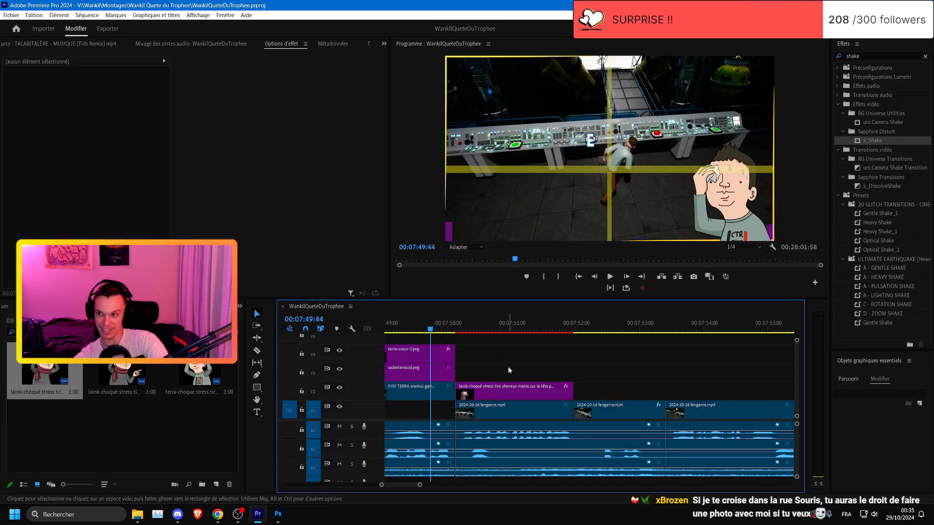
- Save the project and replay the sequence from 07:49:45 through the subtitle zoom to the POV TERRA clips around 07:57
key("space")
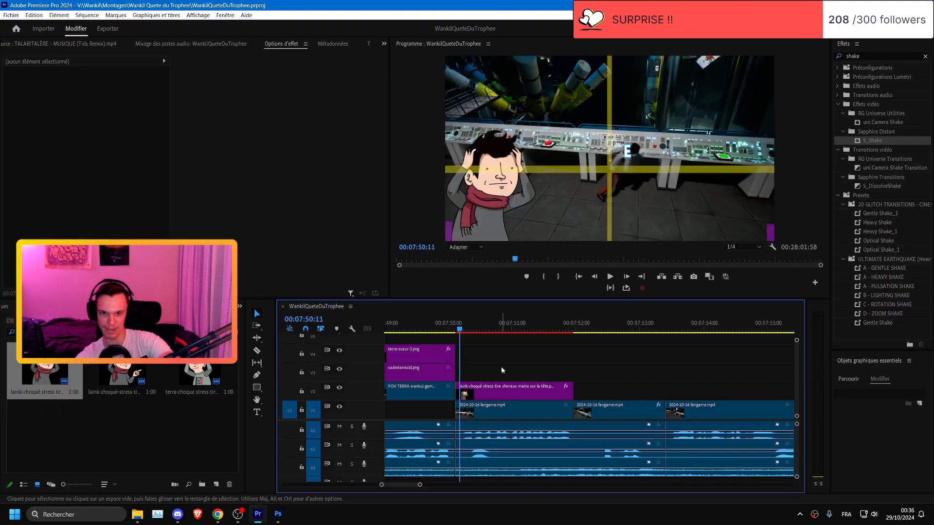
left_click(432, 330)
key("ctrl+s")
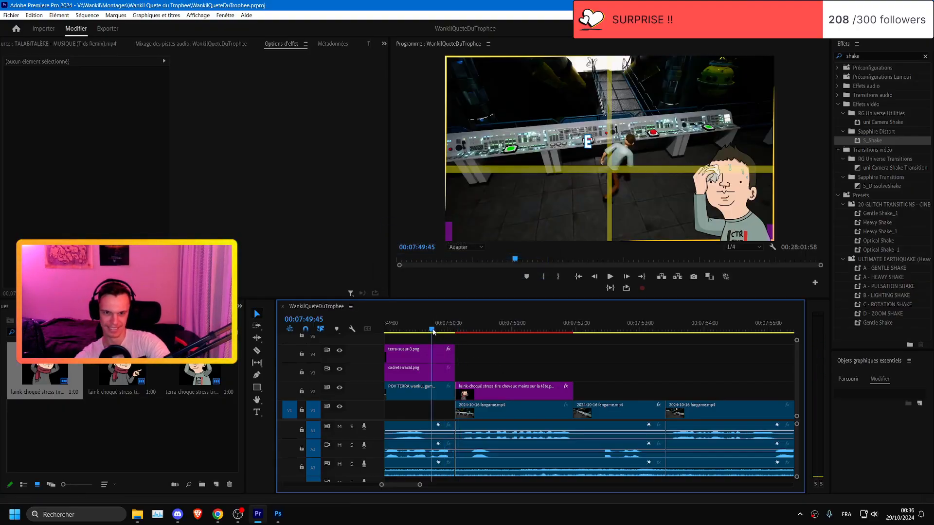
key("space")
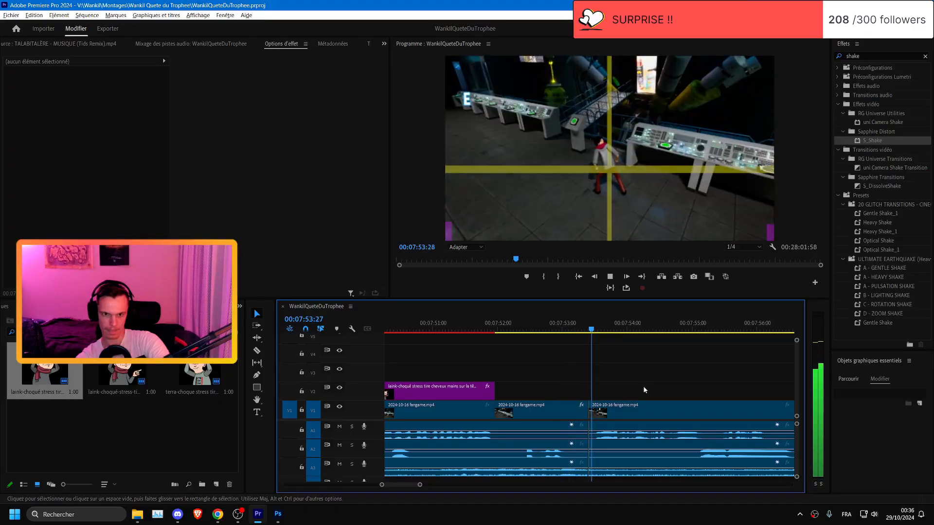
scroll(643, 389, "down", 3)
scroll(647, 389, "up", 1)
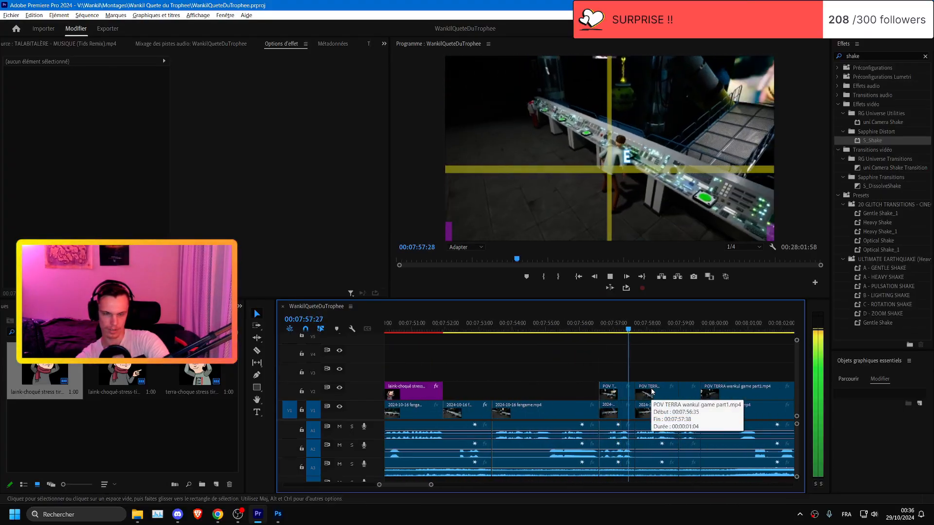
- Try deleting fangame clips beneath the POV TERRA clips after 07:56:35, and return the playhead to 07:53:37
left_click(538, 417)
key("Delete")
left_click(588, 412)
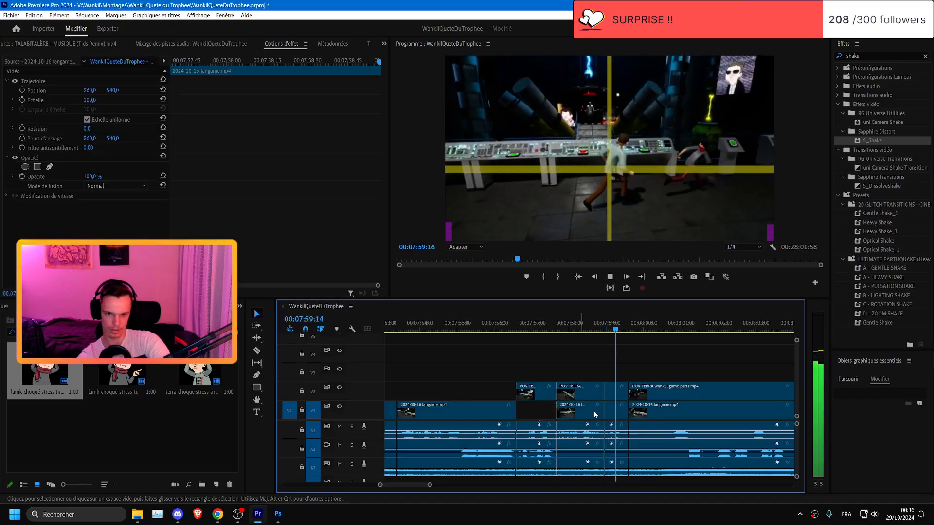
key("Delete")
left_click_drag(453, 330, 404, 330)
key("ctrl+s")
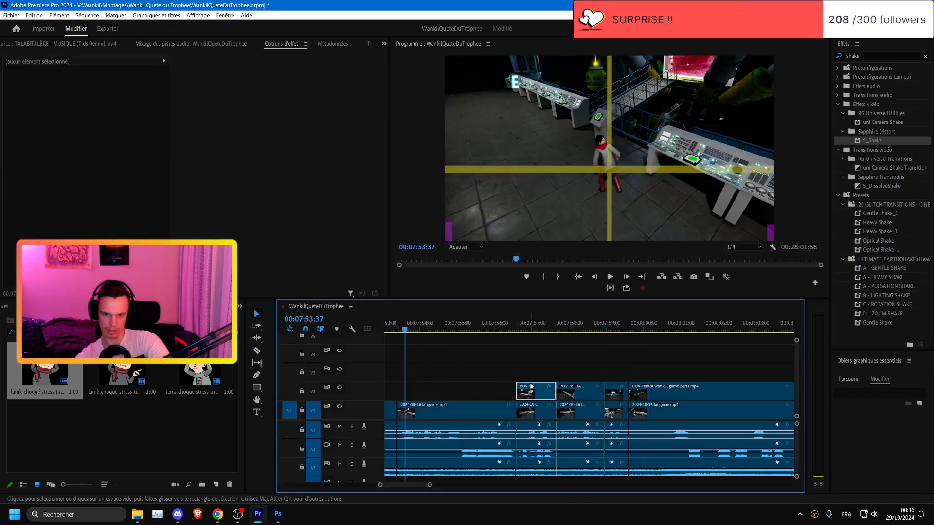
- Remove the POV TERRA clip starting at 07:56:35 to reveal the fangame angle, and play through to the following POV TERRA clip
key("space")
key("equal")
key("equal")
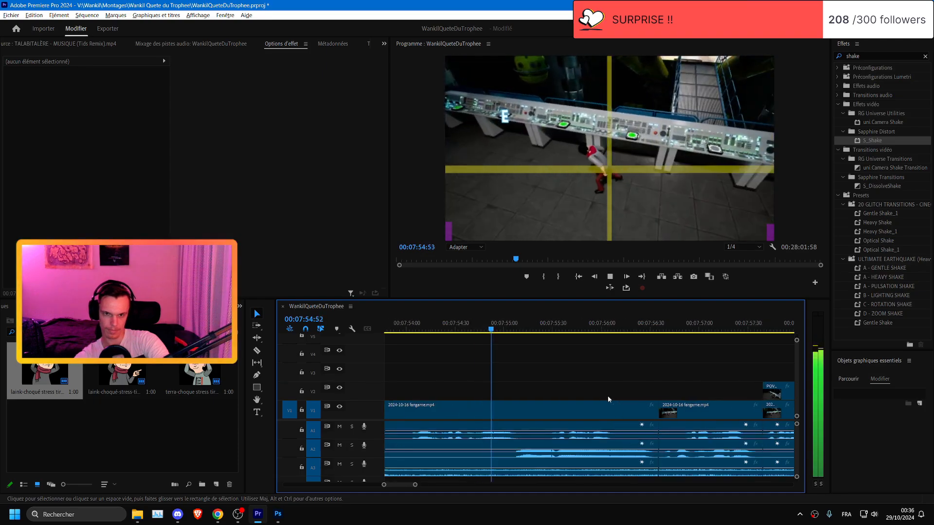
scroll(643, 399, "down", 3)
scroll(652, 400, "up", 2)
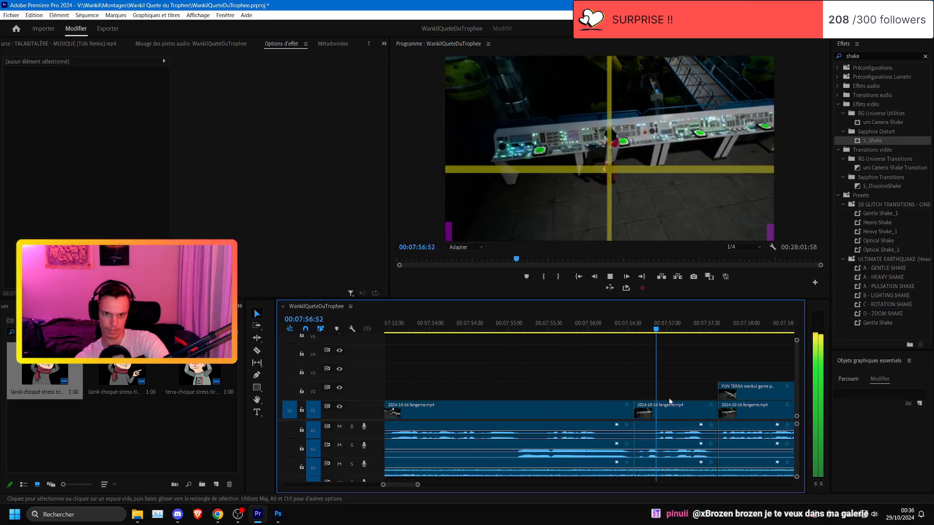
scroll(669, 402, "down", 2)
scroll(669, 399, "down", 1)
scroll(669, 398, "down", 2)
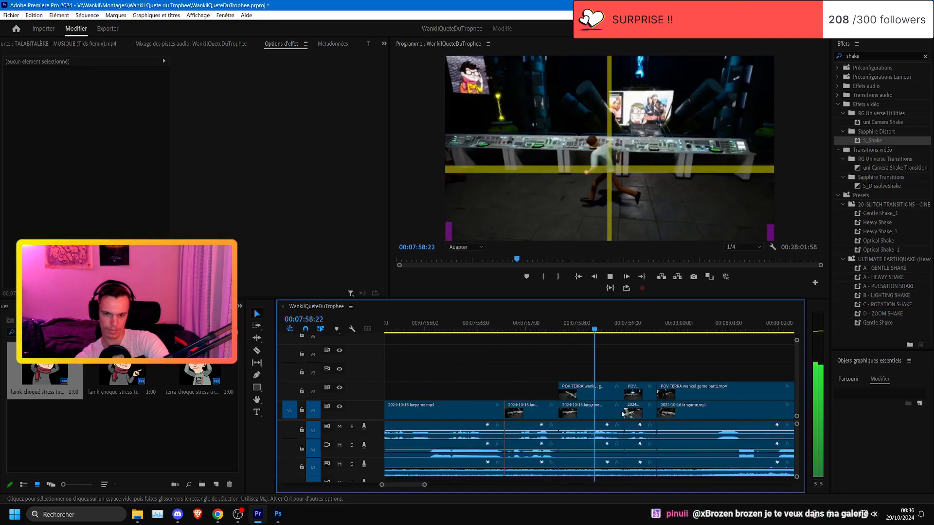
- Delete the POV TERRA clip above the fangame footage at 07:57:39
left_click(560, 330)
left_click(572, 387)
key("Delete")
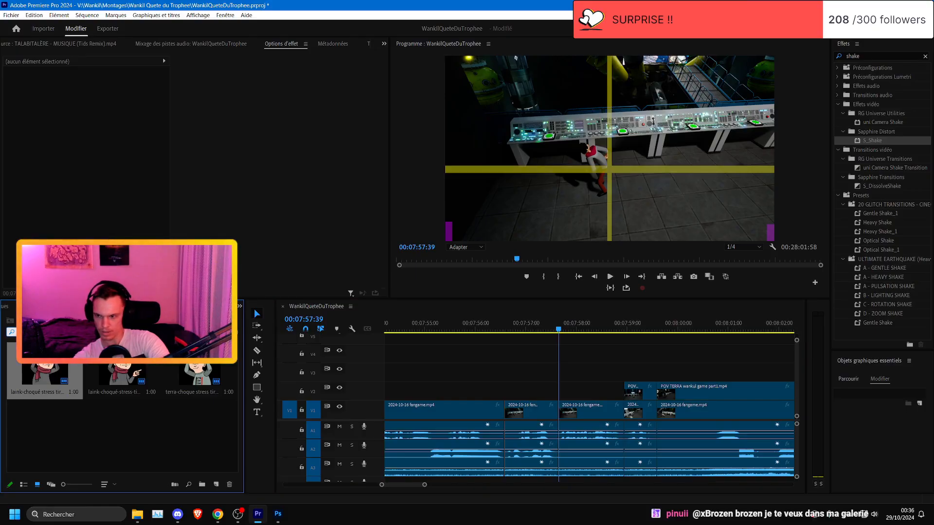
- Search the project media for "pouce" and place the laink-thumb-up pouce double like image on V2 at 07:57:39
type("pouce")
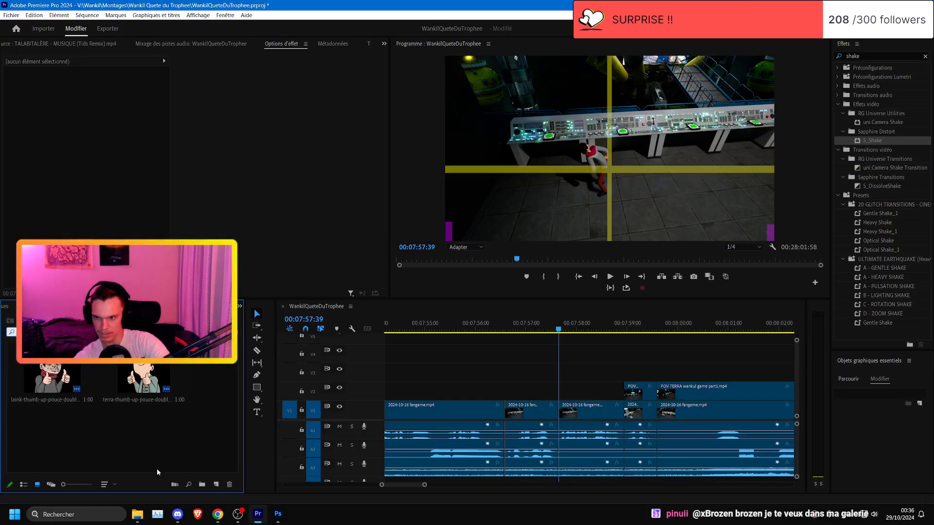
key("alt+Tab")
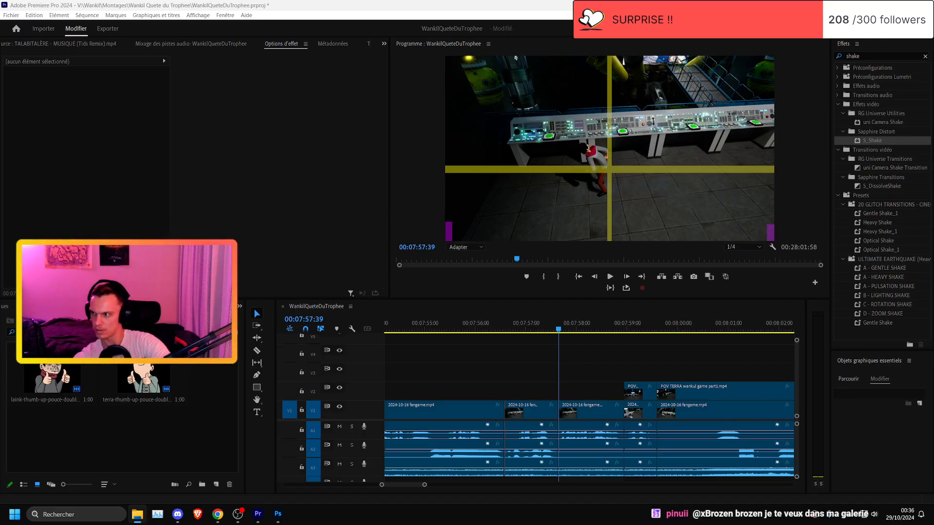
left_click_drag(219, 311, 564, 390)
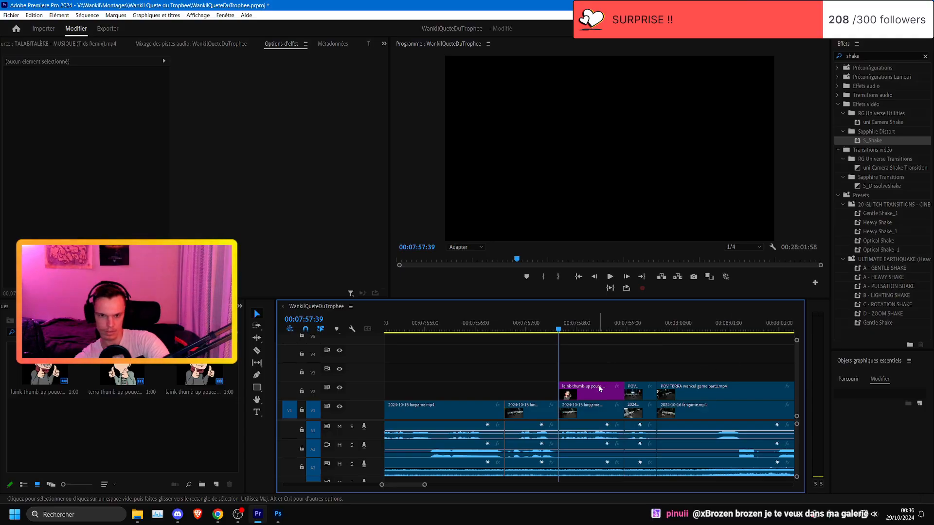
- Apply the laink-monte preset to the Laink thumbs-up overlay and preview its movement
left_click(600, 388)
scroll(704, 350, "down", 1)
left_click(925, 57)
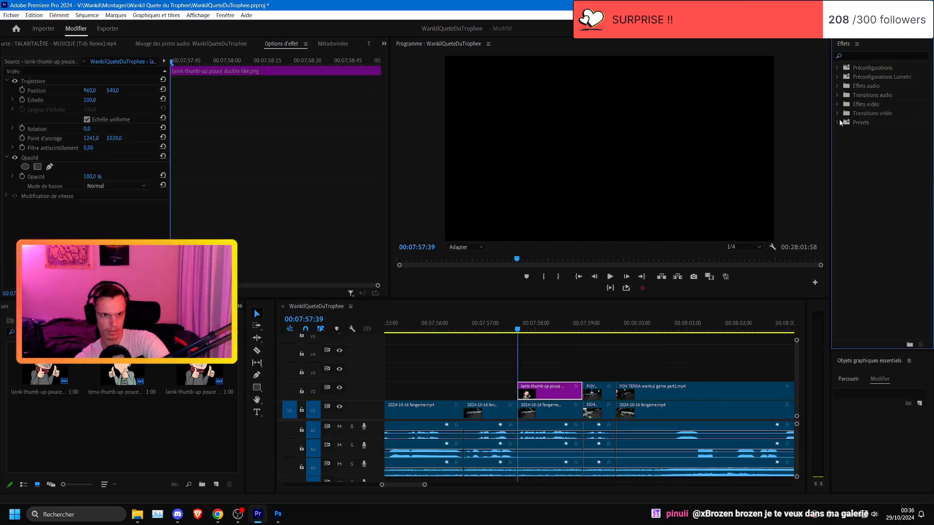
left_click_drag(561, 381, 559, 388)
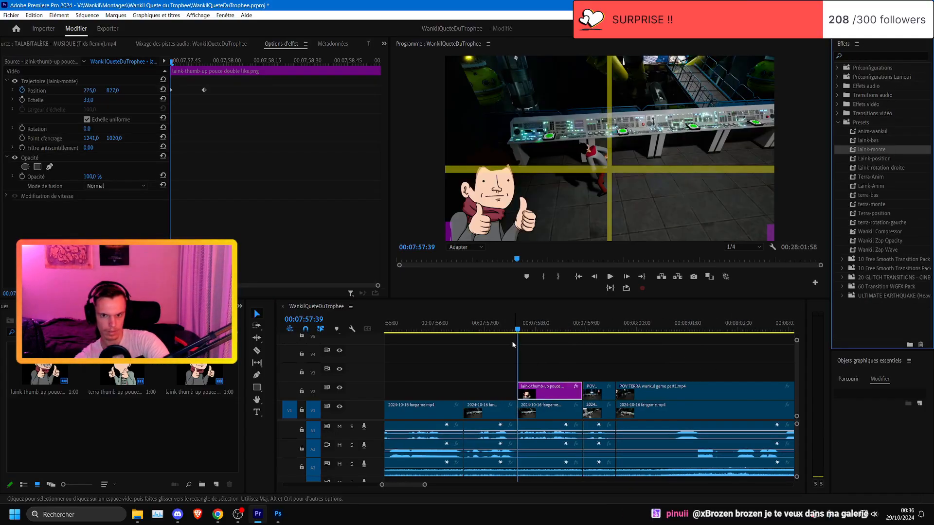
left_click(503, 330)
key("equal")
key("space")
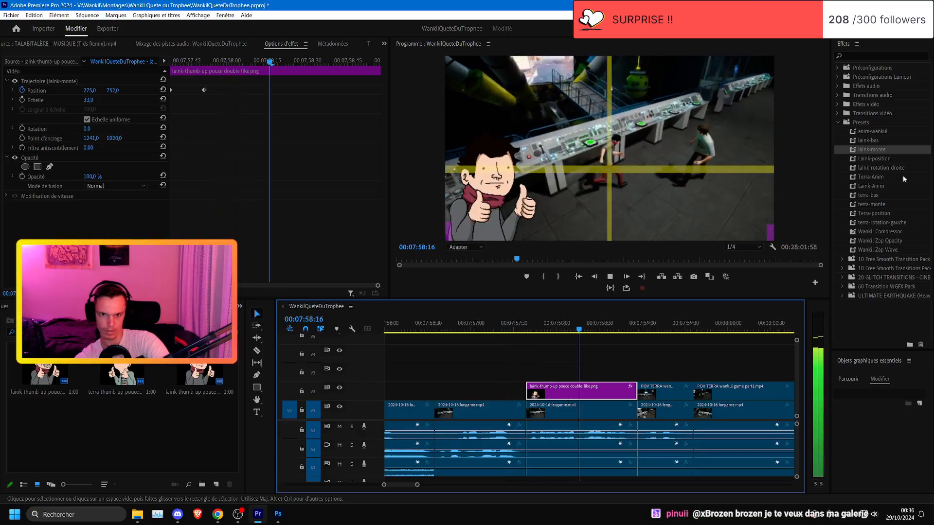
- Apply the laink-rotation-droite preset to the Laink thumbs-up overlay and replay its animation
left_click(526, 329)
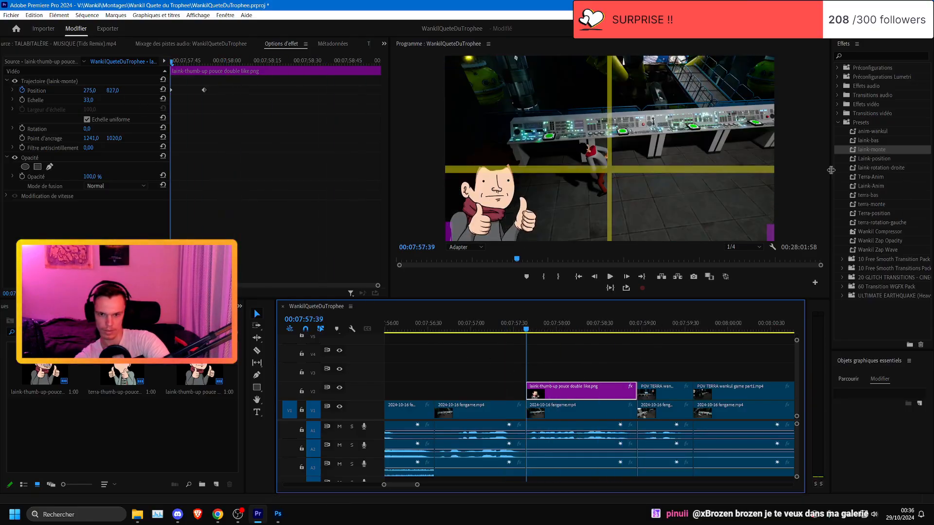
left_click_drag(880, 167, 579, 389)
key("space")
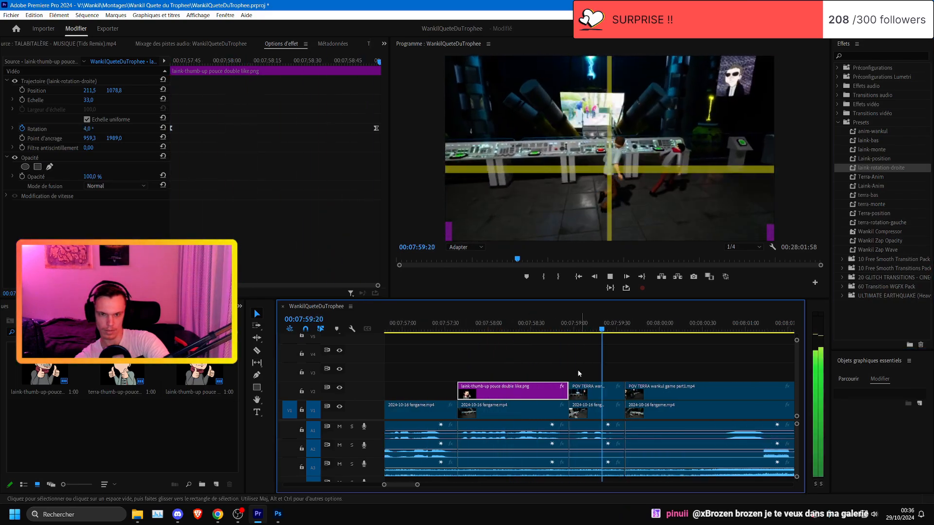
left_click(411, 329)
key("space")
scroll(591, 367, "up", 2)
scroll(611, 372, "down", 2)
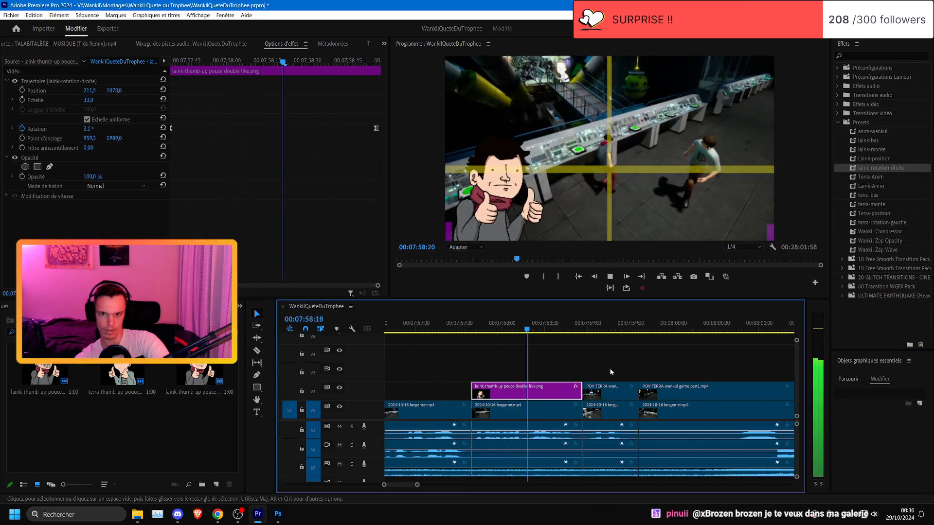
scroll(611, 372, "up", 1)
key("space")
- Add audio transitions at the A3 cuts from 07:56:35 to the cut after 07:59:30, replay the passage, and save
scroll(522, 442, "down", 2)
scroll(496, 472, "down", 2)
scroll(496, 473, "up", 3)
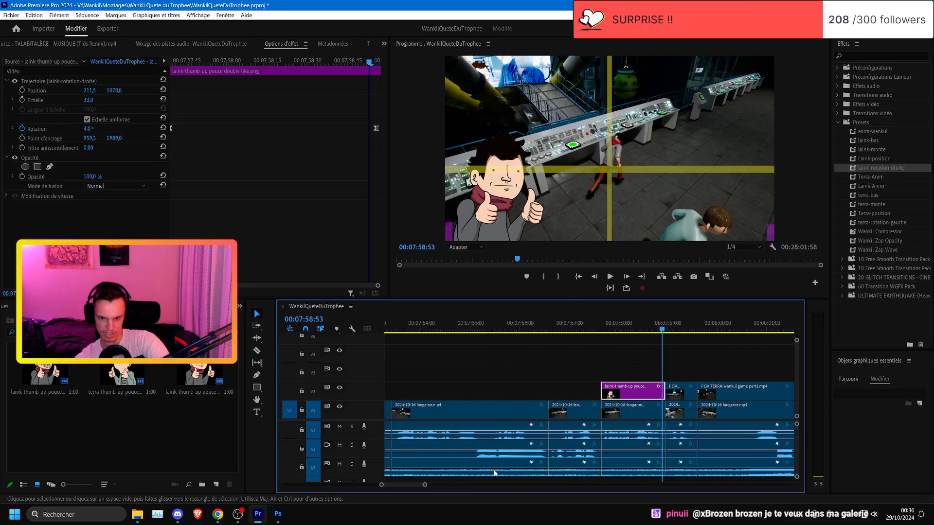
left_click(531, 480)
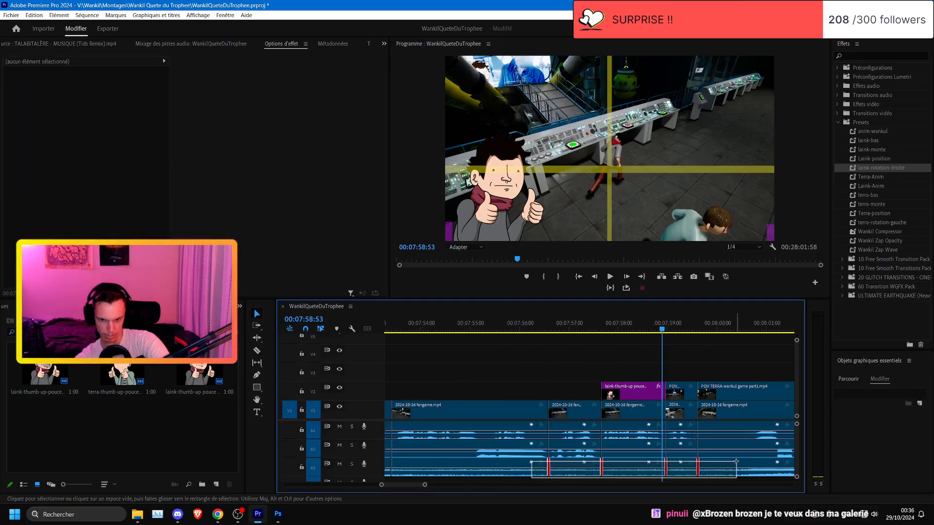
left_click(534, 325)
key("space")
scroll(580, 348, "up", 1)
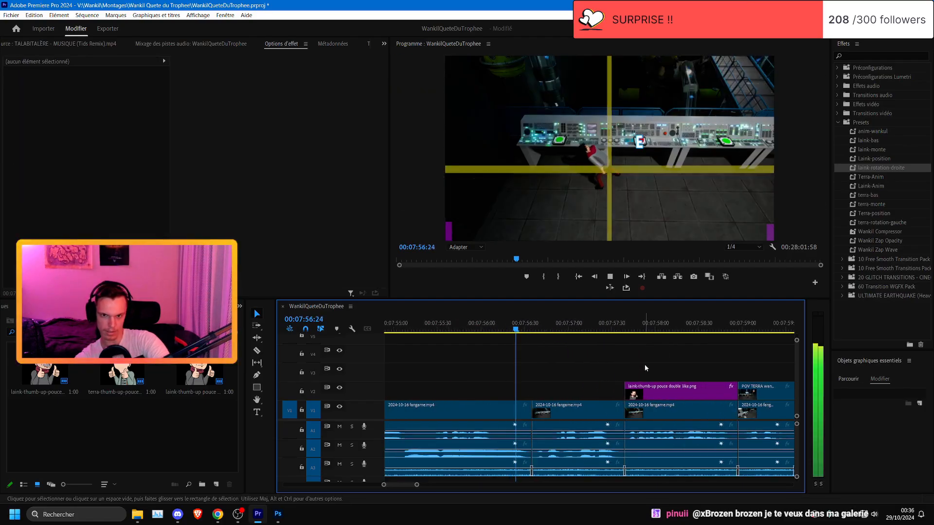
key("ctrl+s")
key("space")
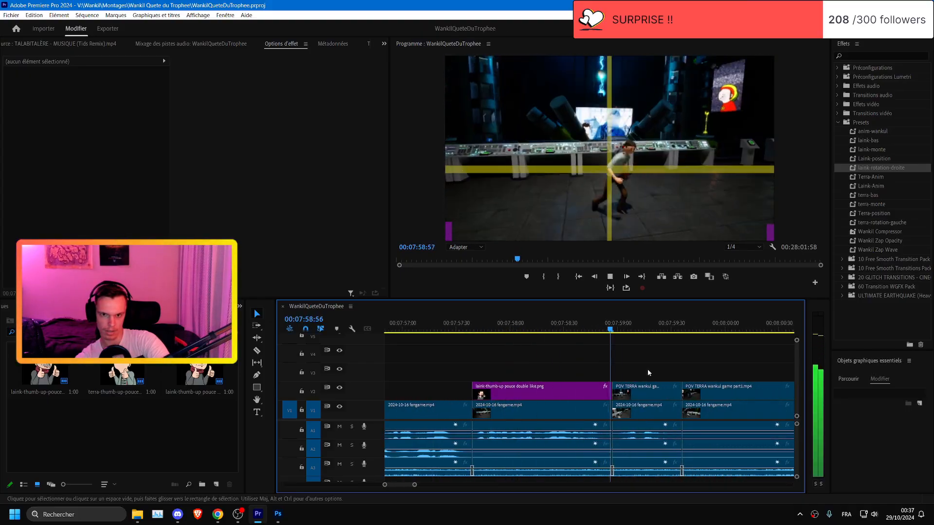
- Scale the fangame clip starting at 07:56:35 to 170 and reposition it to 880.2, 643.7
key("space")
scroll(440, 342, "up", 1)
left_click(441, 330)
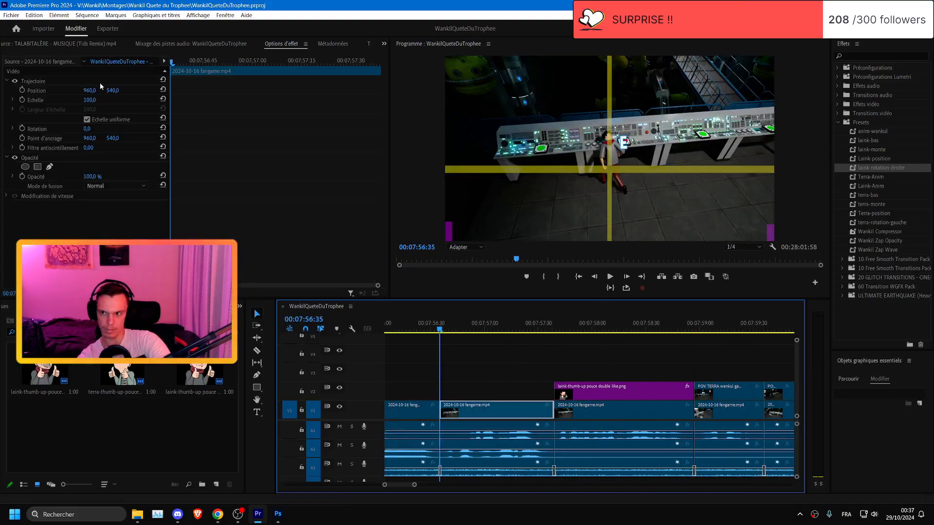
left_click_drag(90, 99, 75, 99)
left_click_drag(634, 138, 620, 156)
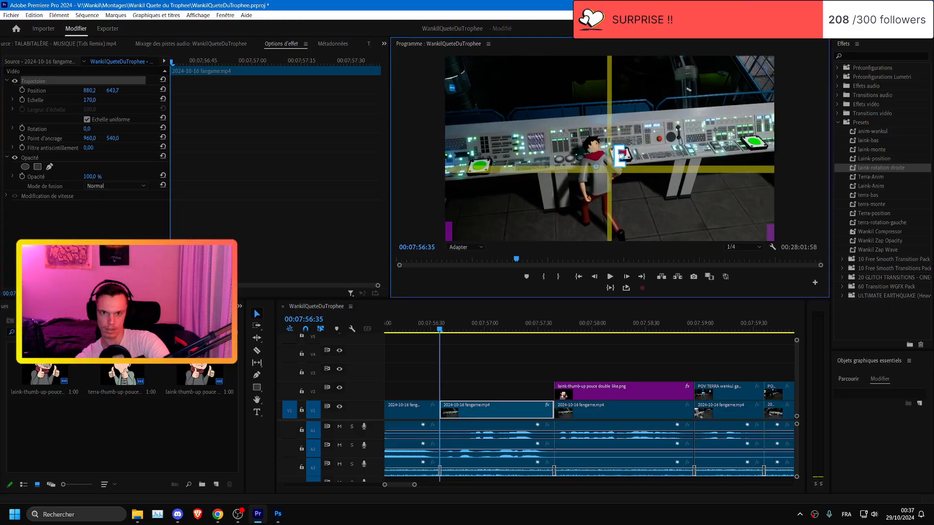
- Replay the enlarged fangame clip and the thumbs-up overlay through 07:59:30, and save the project
left_click(419, 323)
key("space")
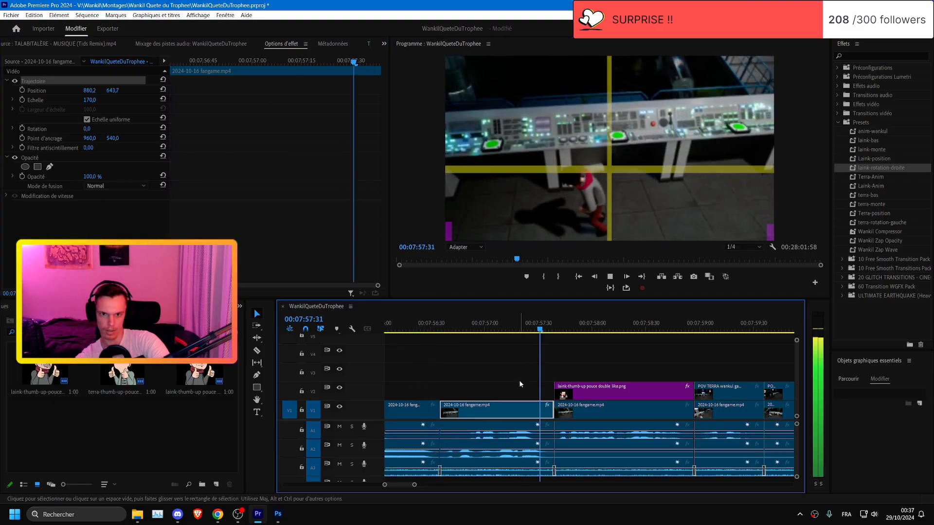
scroll(585, 414, "down", 1)
scroll(586, 414, "down", 5)
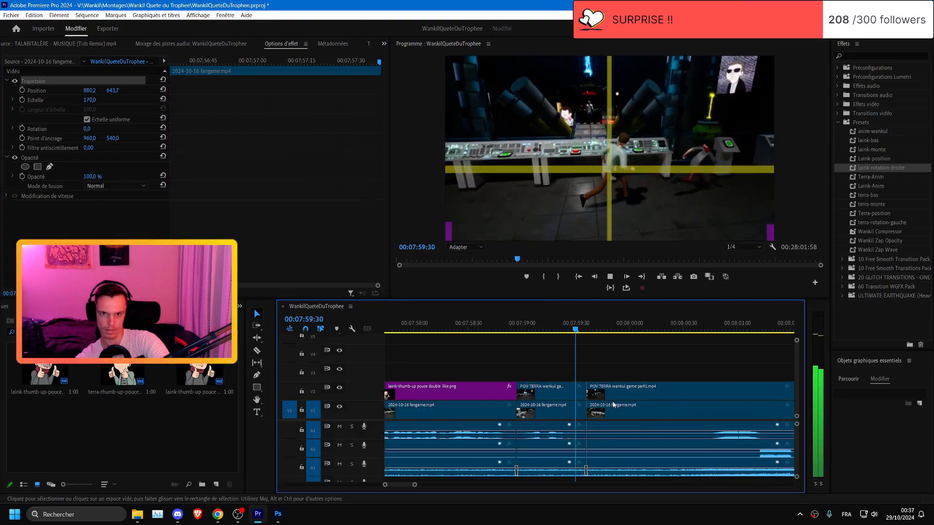
key("ctrl+s")
key("space")
- Play past 07:59:57, and replay the switch from the thumbs-up overlay to the POV TERRA clips from about 07:58:30
key("minus")
key("minus")
key("minus")
key("minus")
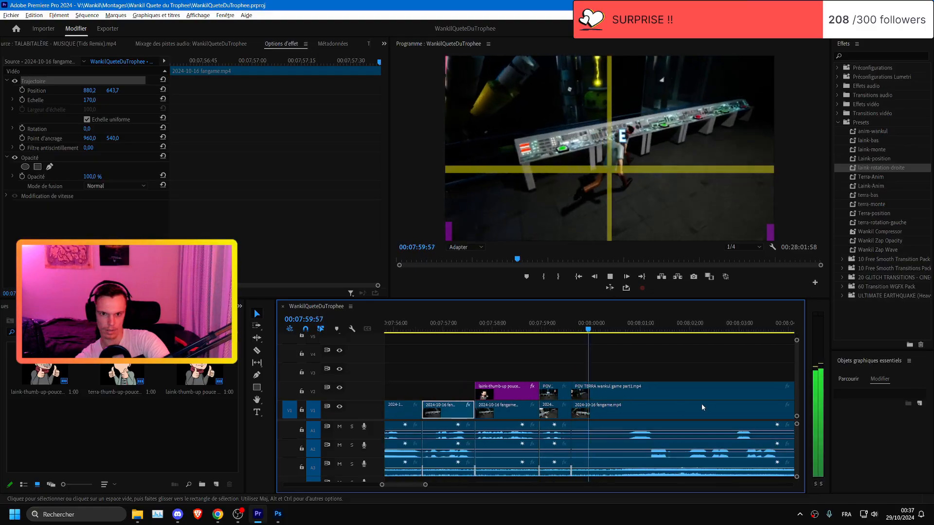
key("equal")
key("equal")
left_click(500, 326)
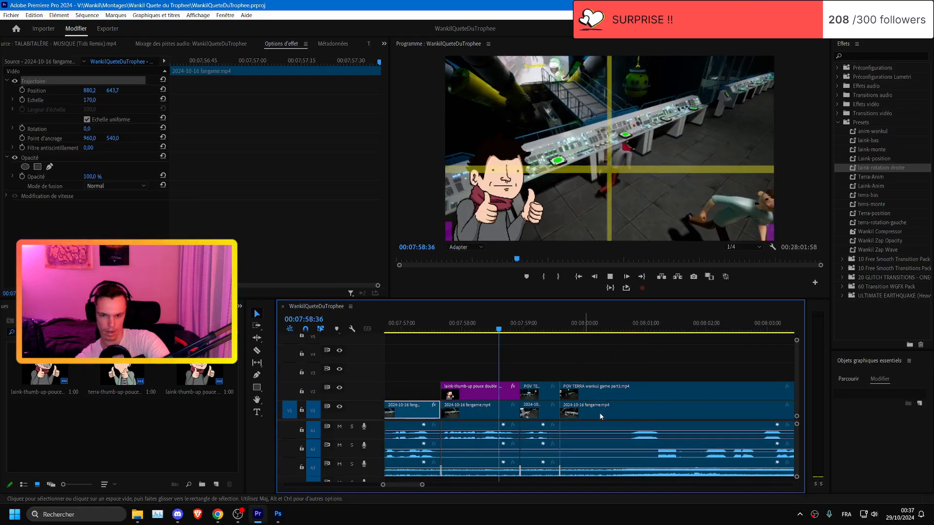
- Play the POV TERRA passage from 07:58:36 to about 08:17:27 to review its angles, and save the project
key("equal")
key("equal")
scroll(610, 417, "down", 2)
key("minus")
key("minus")
key("minus")
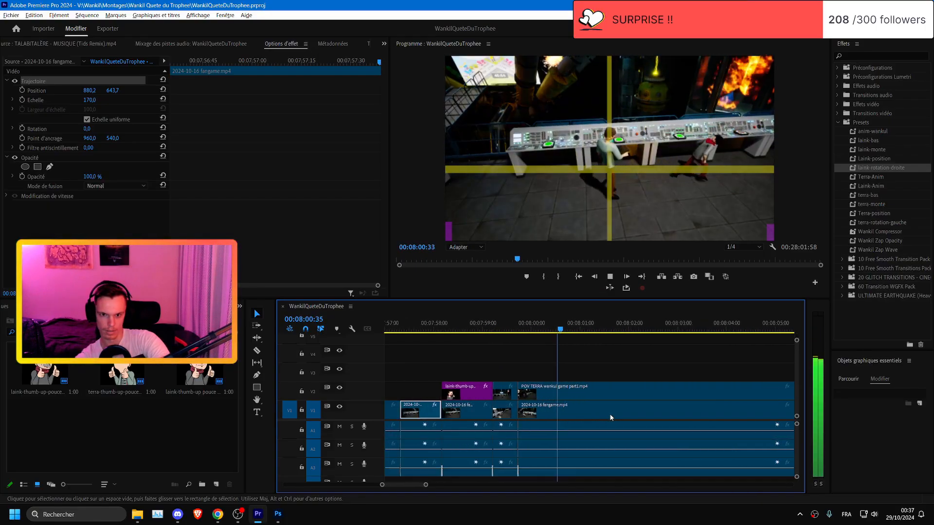
key("minus")
key("ctrl+s")
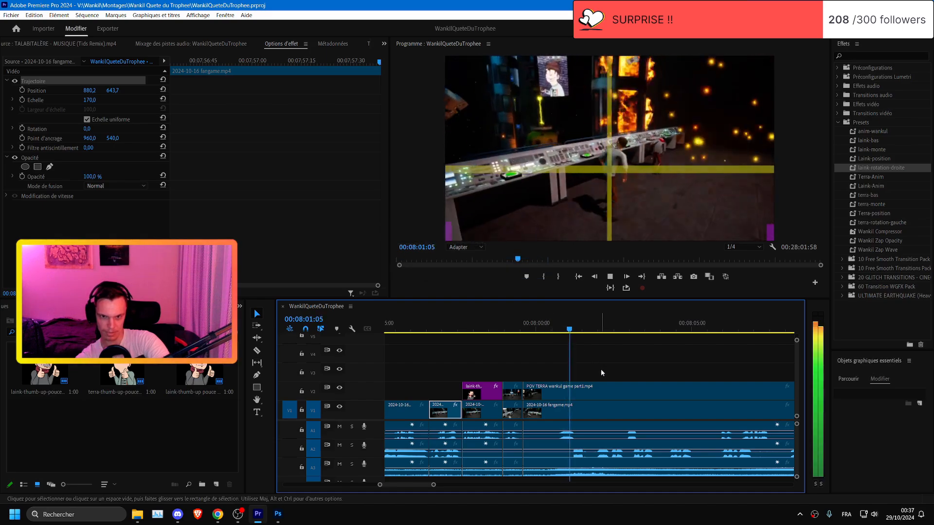
key("minus")
scroll(601, 373, "down", 1)
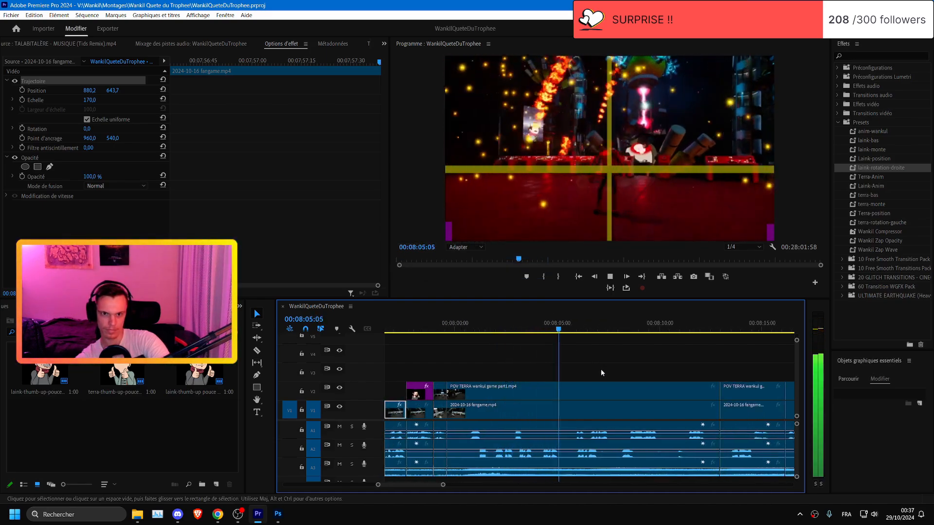
scroll(601, 372, "down", 1)
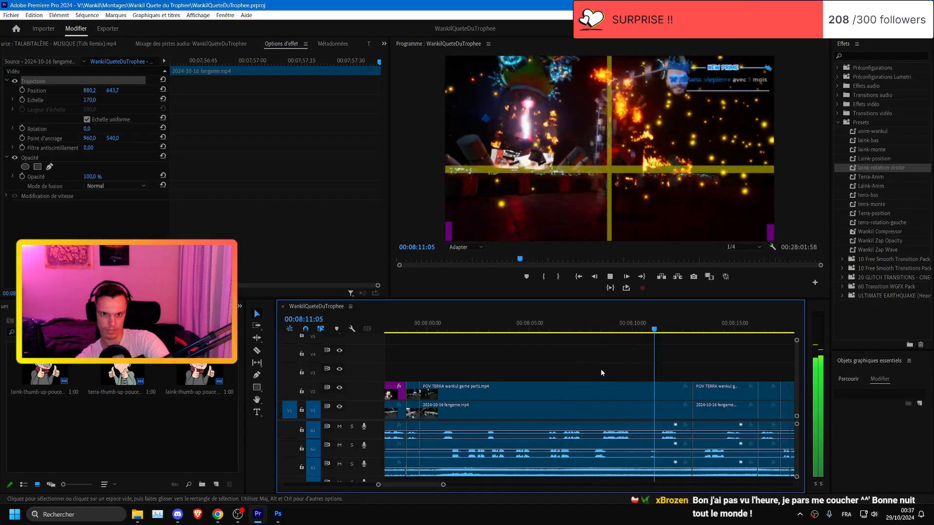
key("space")
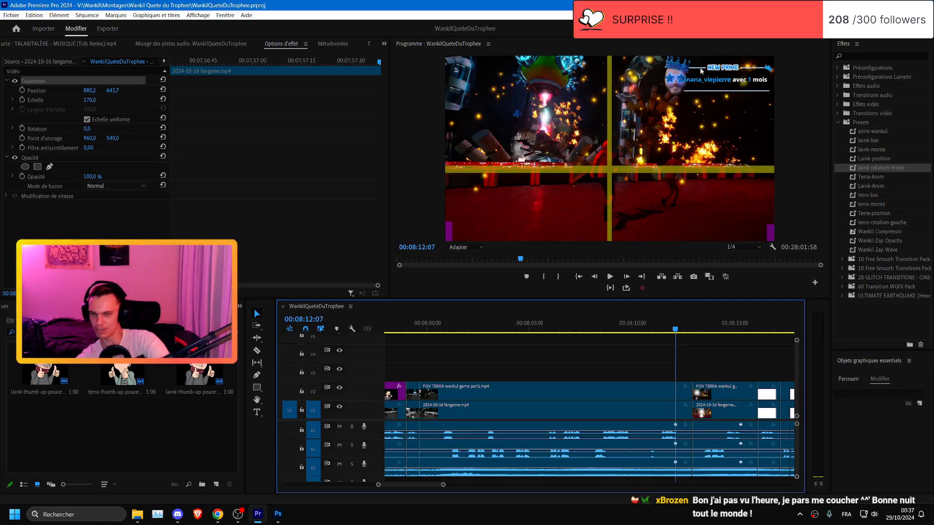
key("space")
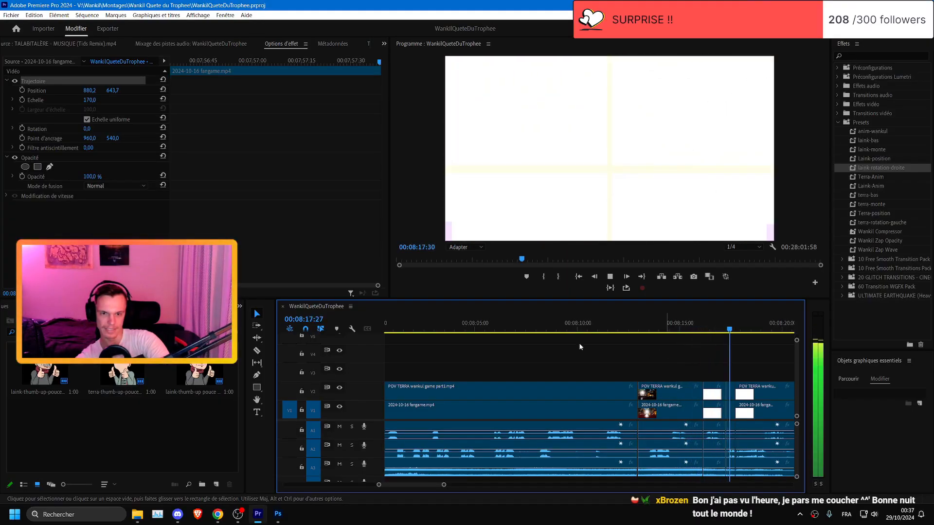
- Save the project and replay the switch from the thumbs-up overlay to the POV TERRA clips
left_click(416, 326)
scroll(543, 370, "up", 3)
key("ctrl+s")
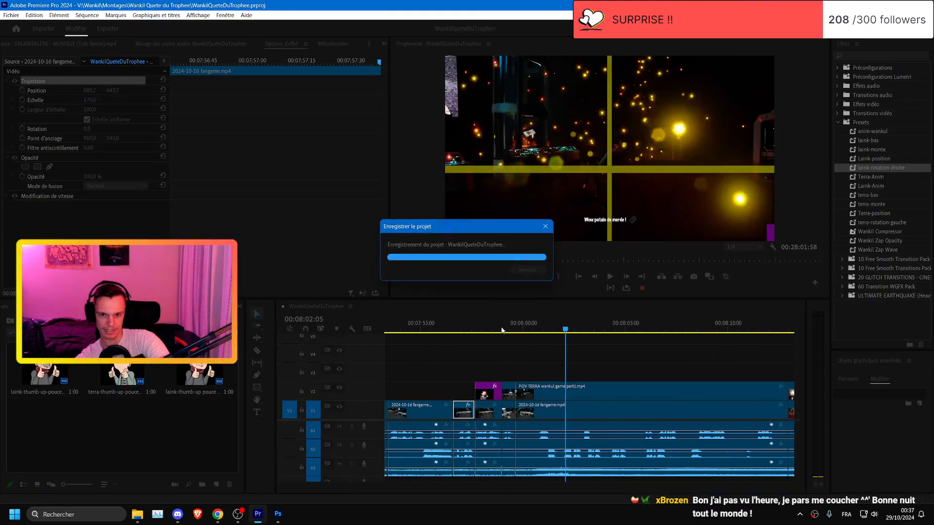
left_click(501, 330)
key("space")
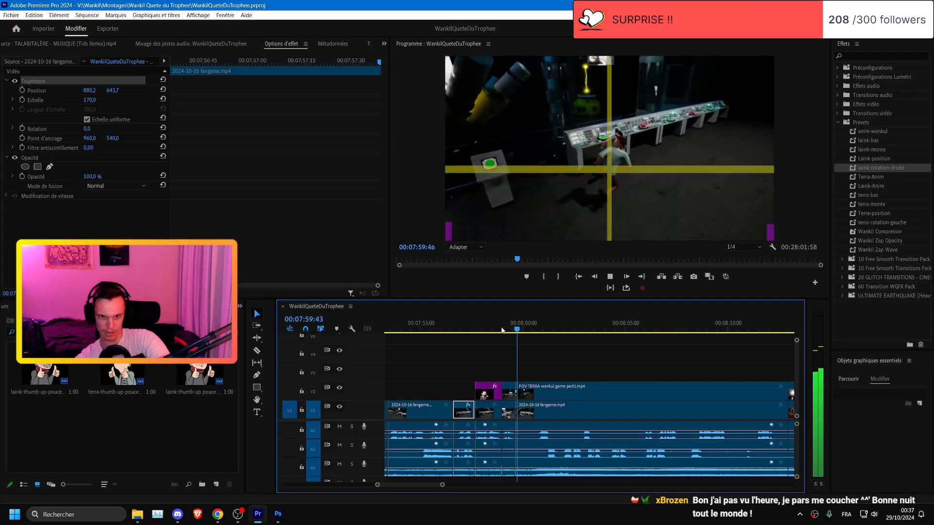
- Delete the short POV TERRA clip between the thumbs-up overlay and the long POV TERRA clip, and replay from 07:58:15
left_click(508, 391)
key("Delete")
left_click(488, 328)
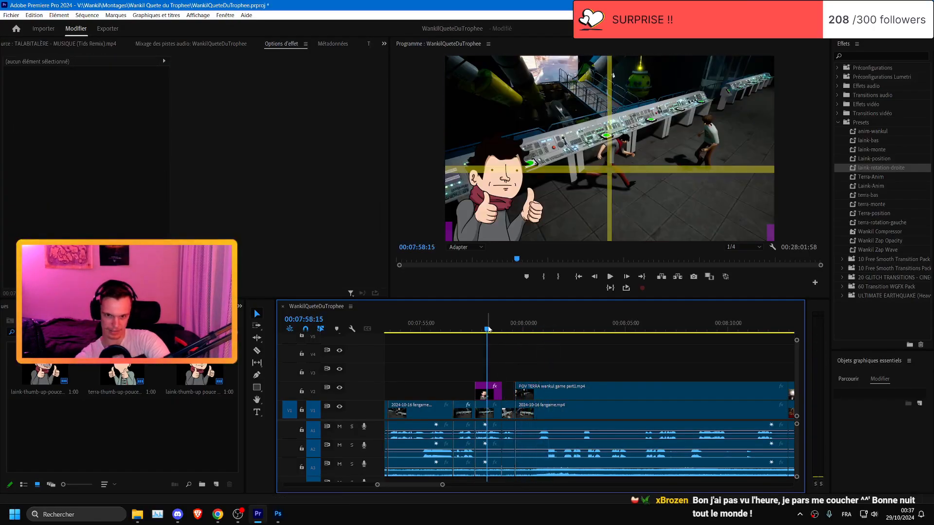
key("space")
key("=")
scroll(519, 365, "down", 3)
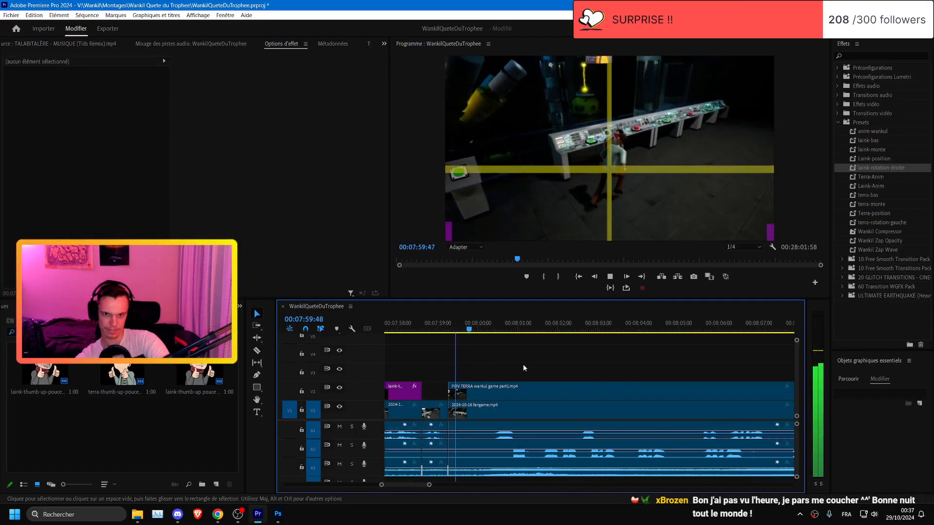
- Cut all tracks at 08:05:03, ripple-trim the passage from there to 08:05:49, and replay the join
scroll(530, 367, "down", 2)
left_click(547, 413)
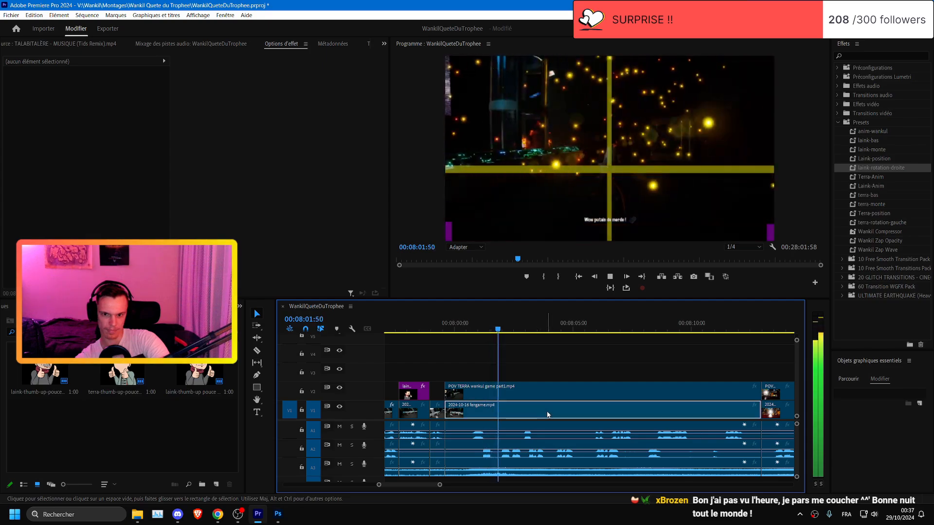
scroll(547, 414, "down", 1)
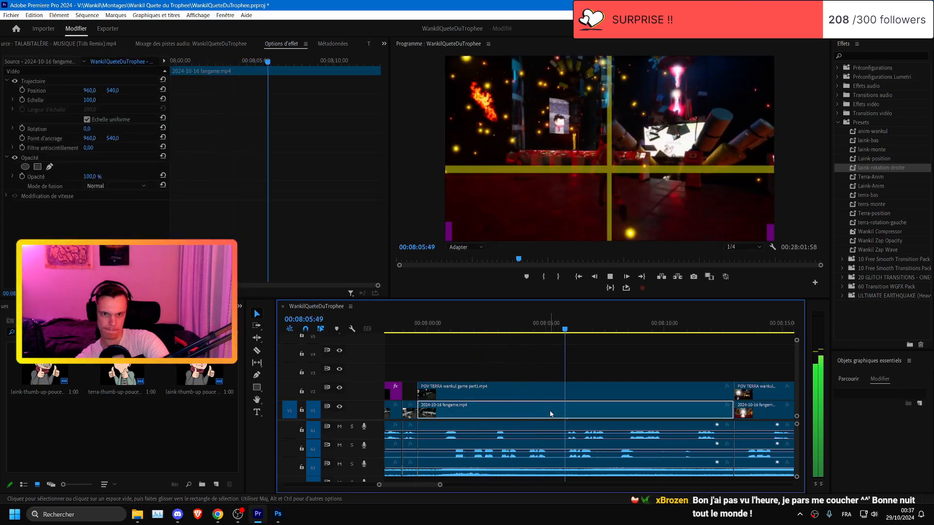
left_click(547, 325)
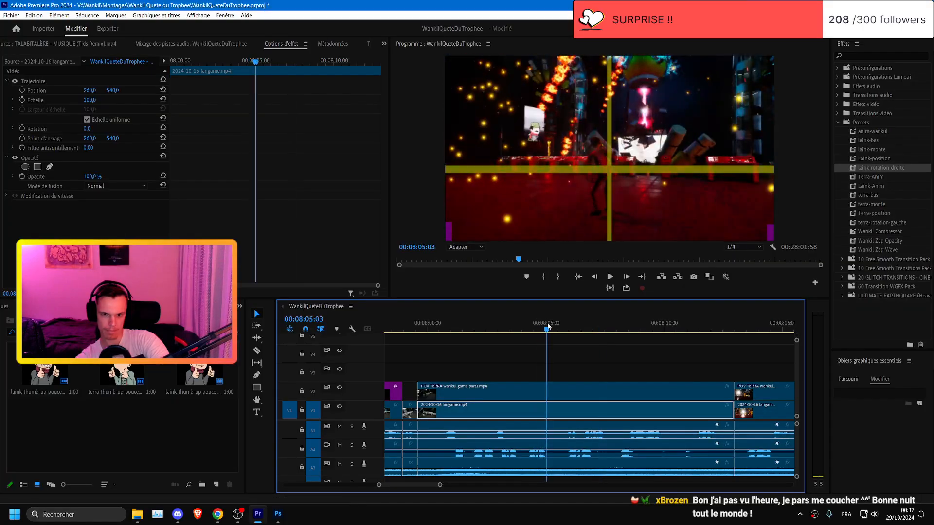
key("ctrl+k")
key("space")
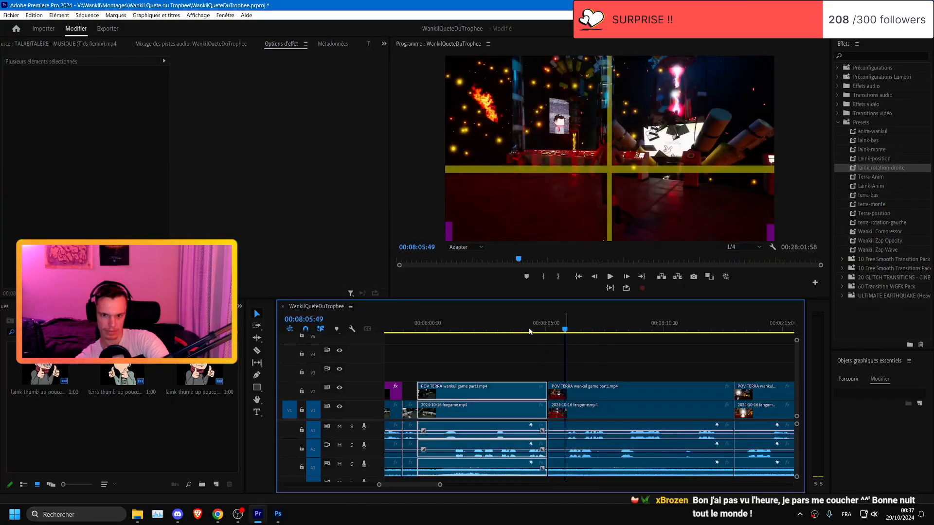
key("q")
scroll(532, 349, "up", 2)
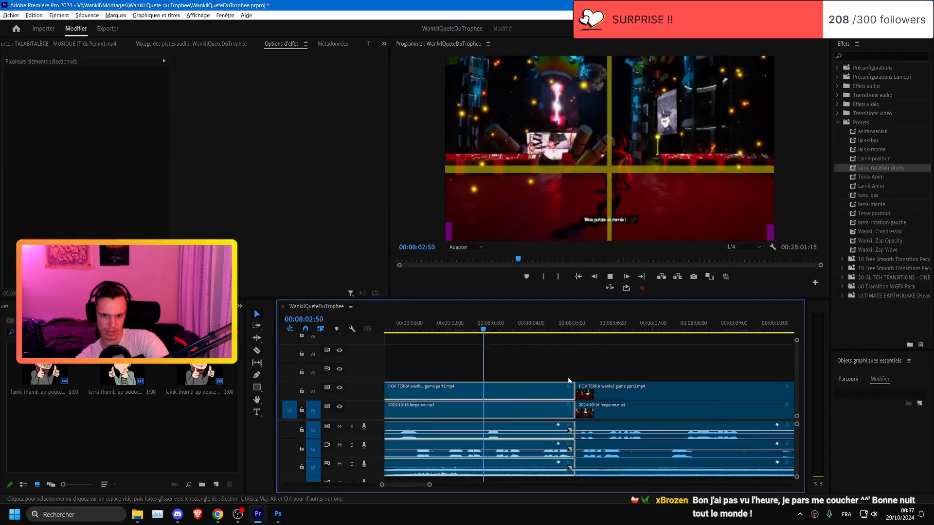
scroll(568, 381, "down", 2)
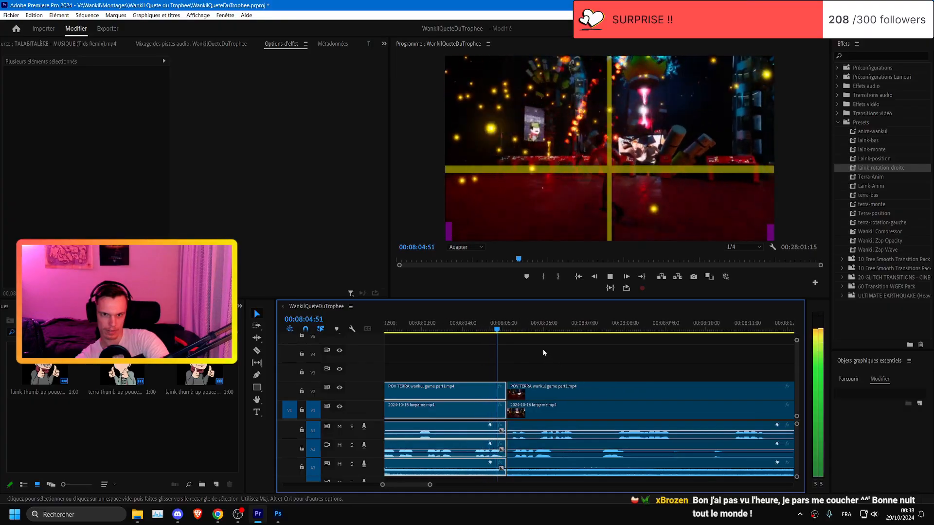
left_click_drag(506, 396, 459, 396)
right_click(472, 393)
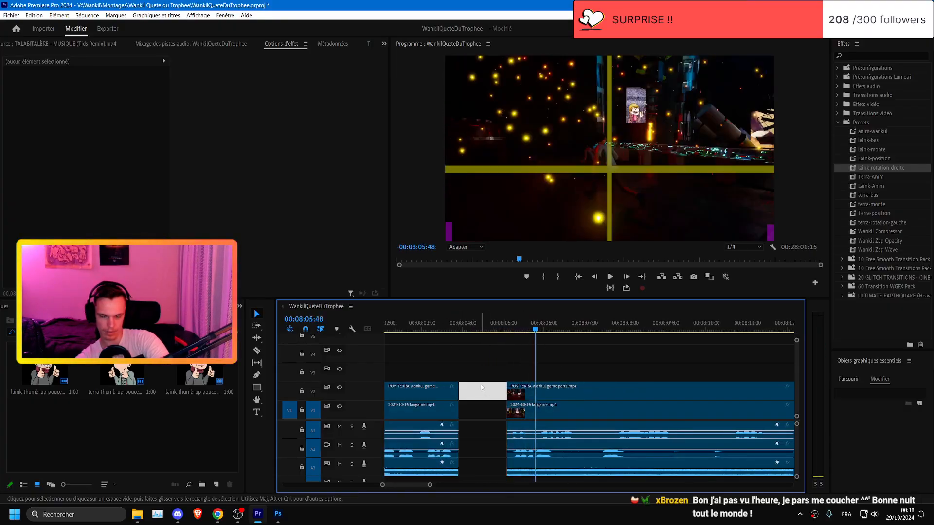
key("ctrl+z")
- Trim the clips before the 08:05:03 cut, including Position-wankul.png, back to 08:03:49, ripple-delete the gap, and save the project
left_click(454, 326)
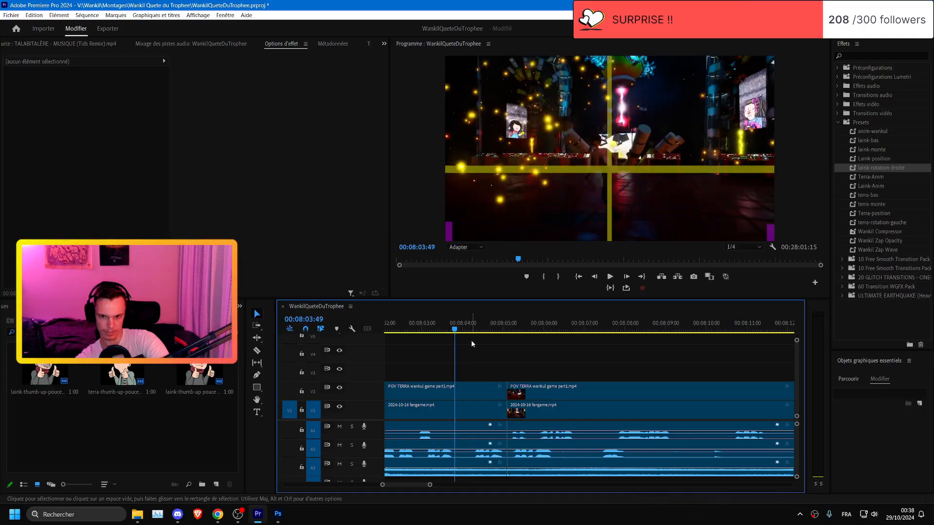
left_click_drag(473, 343, 489, 443)
key("e")
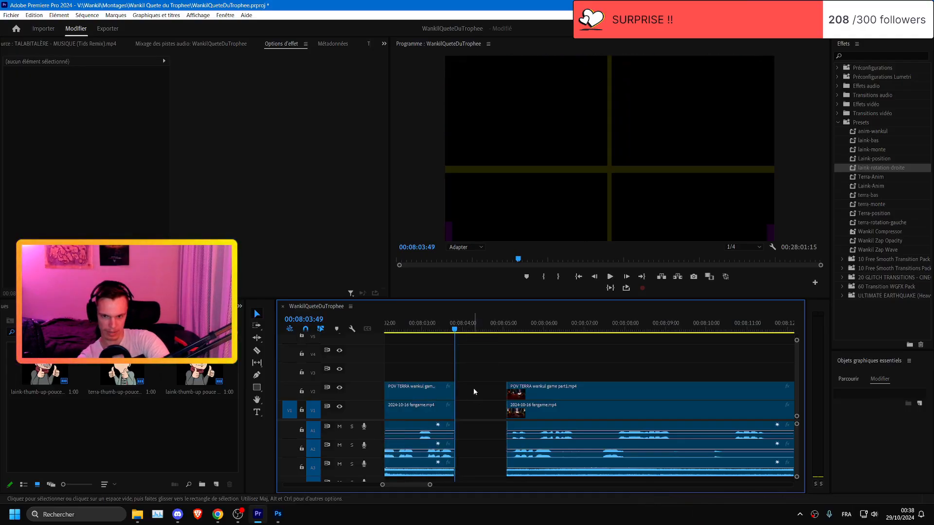
scroll(608, 363, "up", 3)
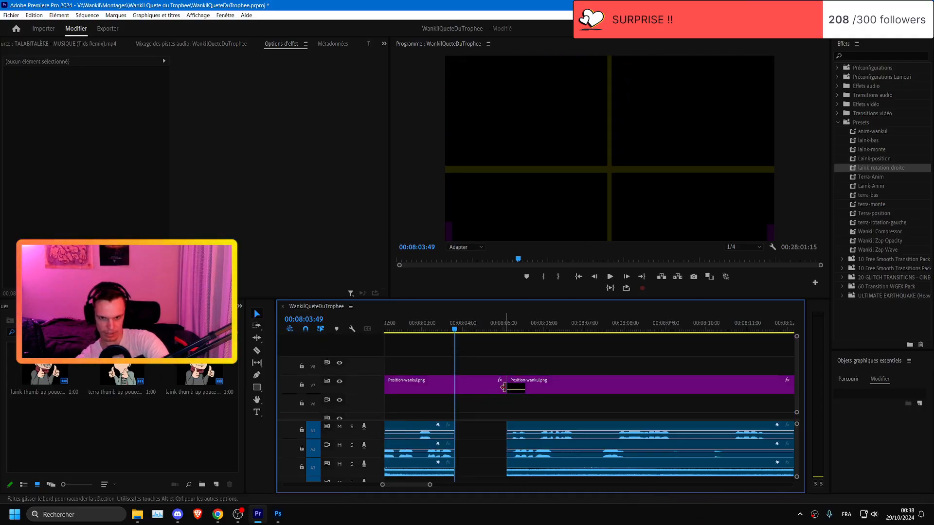
left_click_drag(503, 387, 430, 387)
scroll(501, 409, "down", 5)
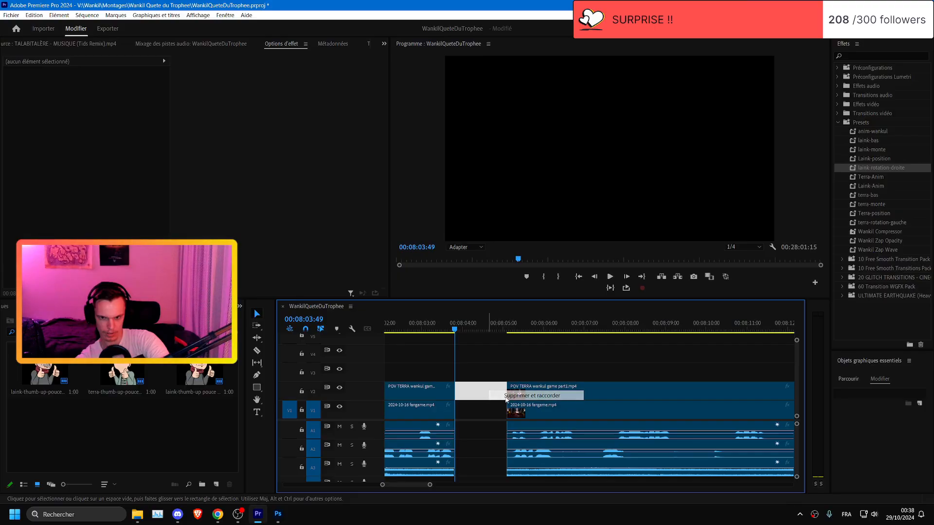
key("Delete")
left_click(403, 324)
key("ctrl+s")
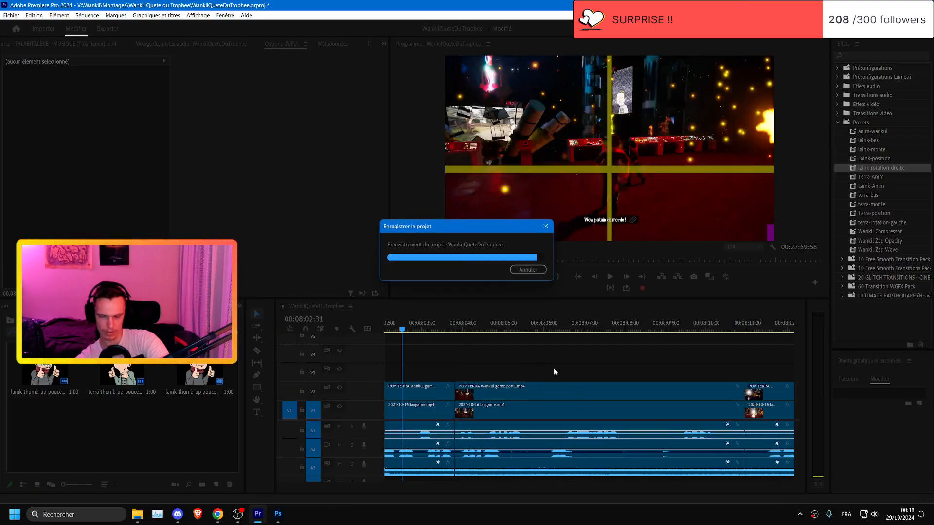
- Replay the tightened passage from 08:02:31 to about 08:08:07
scroll(569, 382, "up", 1)
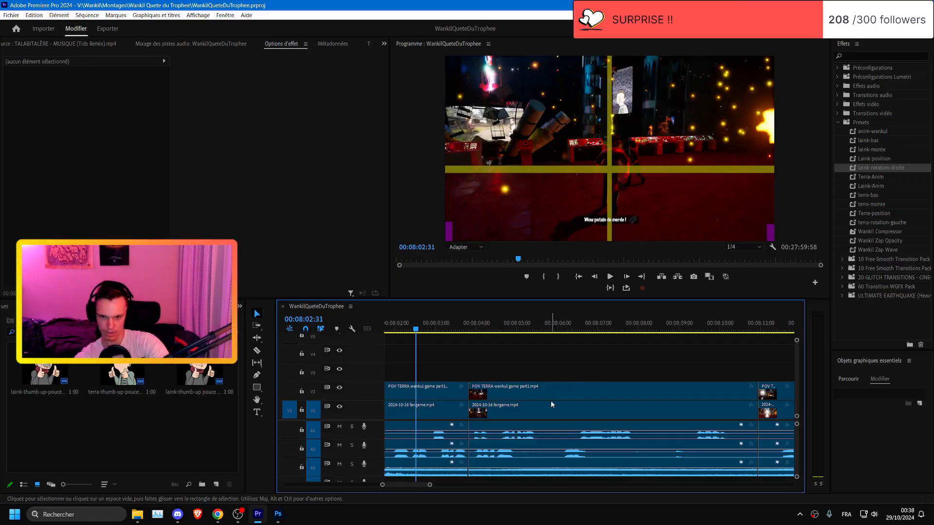
key("space")
scroll(541, 382, "left", 1)
scroll(576, 413, "down", 4)
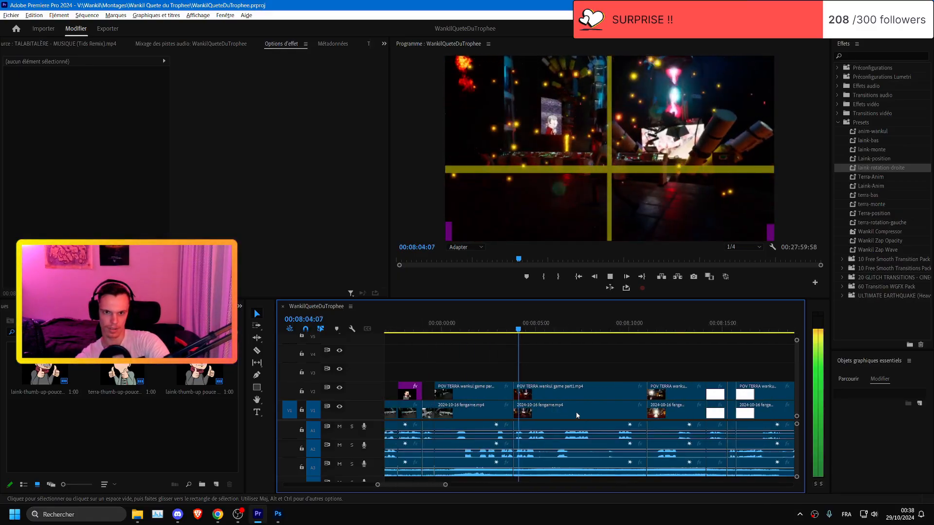
scroll(623, 421, "up", 2)
scroll(623, 422, "down", 2)
scroll(621, 421, "up", 1)
scroll(621, 422, "down", 4)
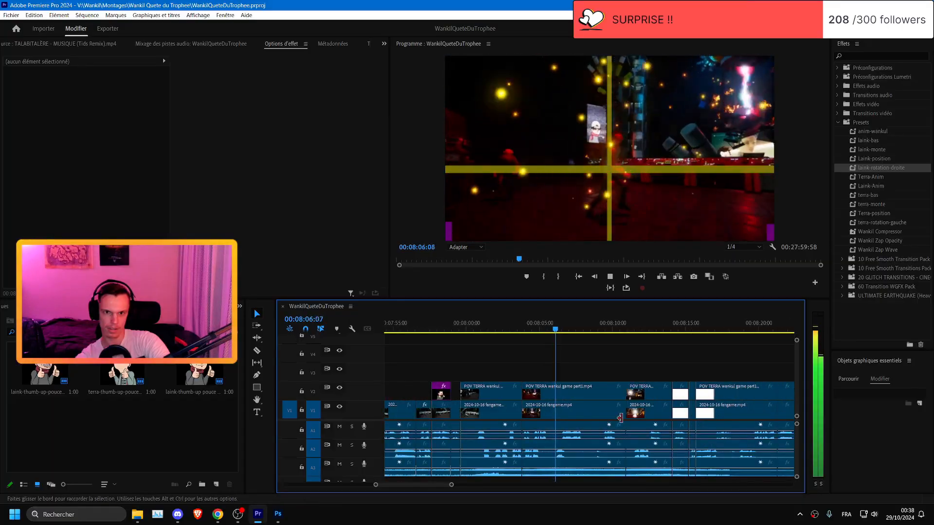
scroll(621, 422, "up", 3)
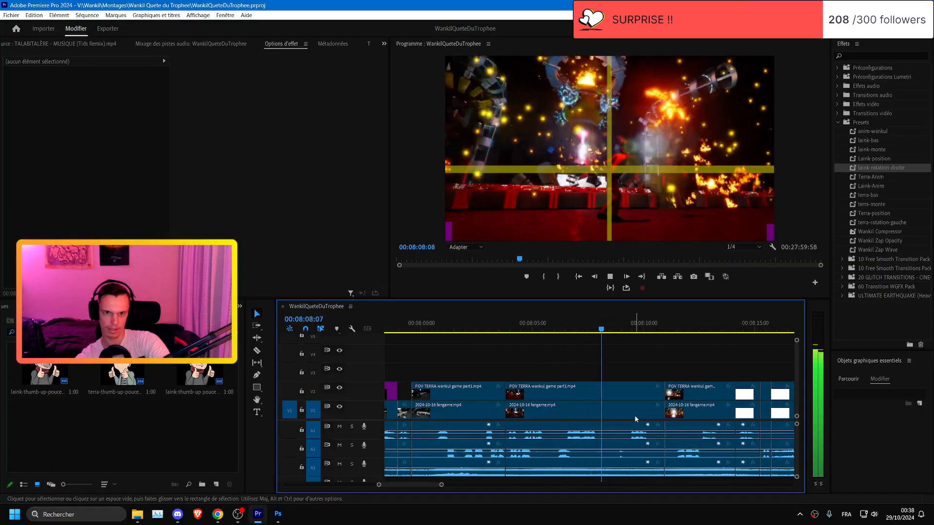
- Cut the POV TERRA and fangame video clips at 08:08:11
left_click(586, 330)
left_click_drag(588, 335, 603, 342)
left_click(629, 393)
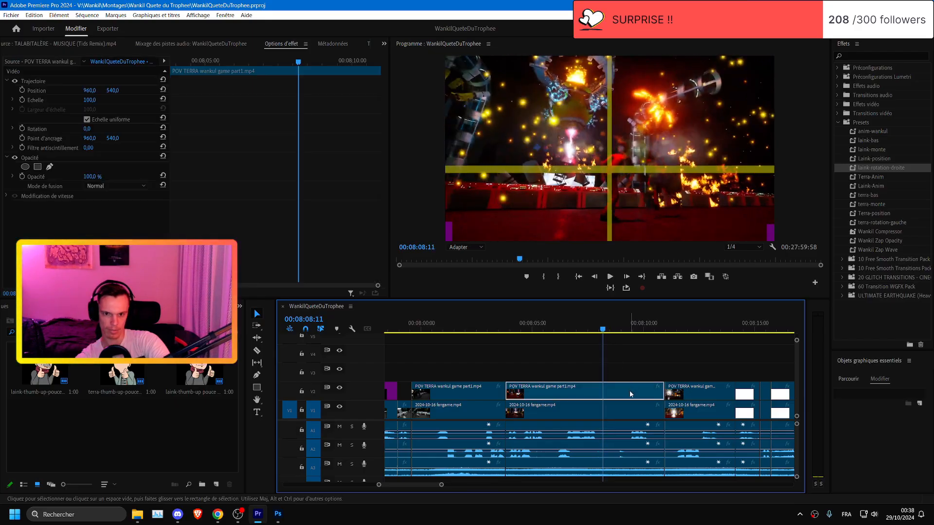
key("ctrl+k")
left_click(630, 409)
- Delete the POV TERRA piece after 08:08:11 and both fangame clips beneath the remaining POV TERRA clips, and save
left_click(631, 395)
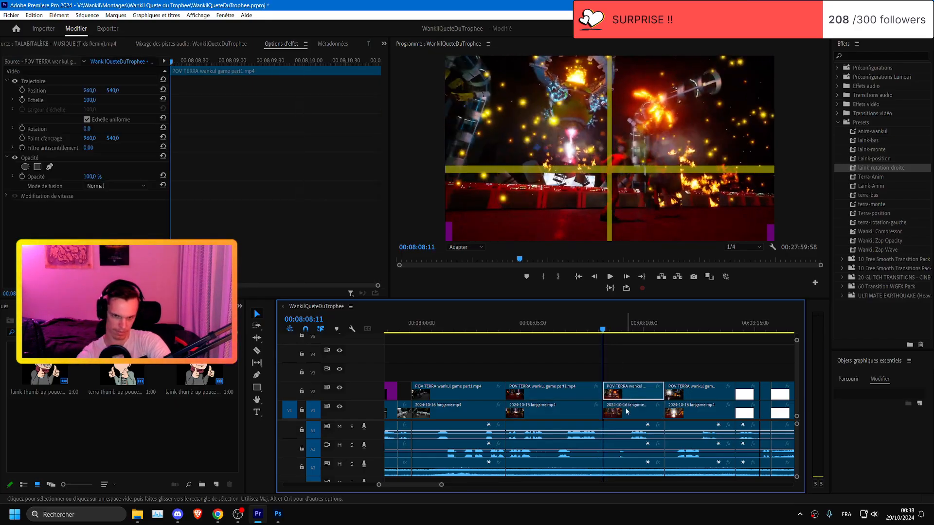
key("Delete")
left_click(574, 413)
key("Delete")
left_click_drag(413, 327, 403, 327)
scroll(511, 411, "up", 1)
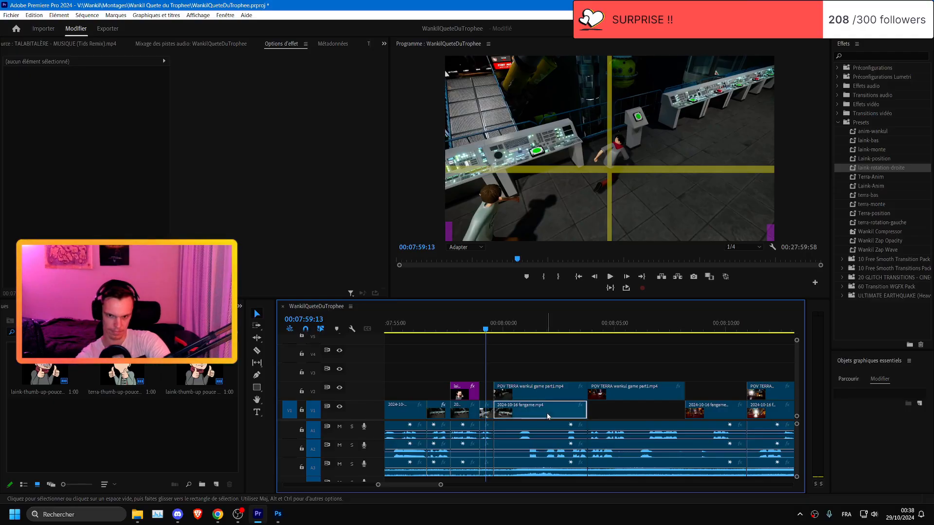
key("Delete")
key("space")
key("ctrl+s")
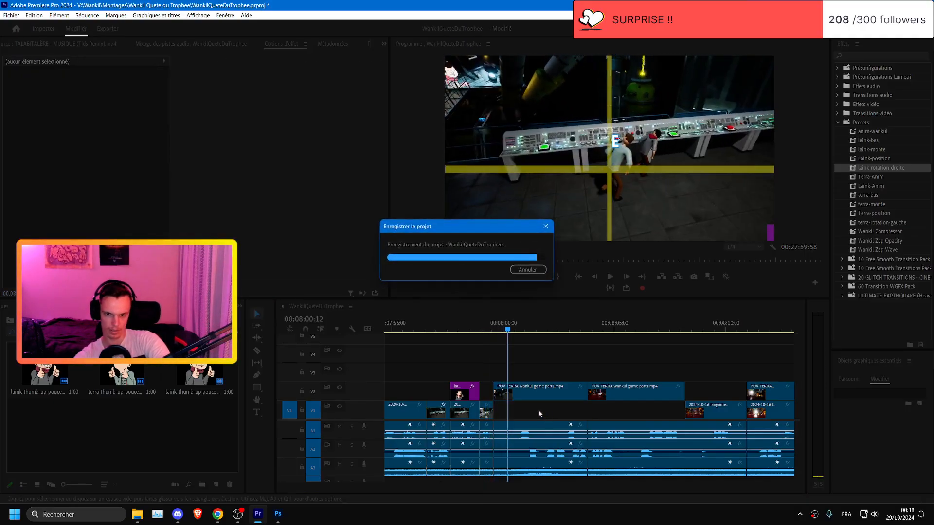
- Duplicate the cadreterracid.png frame above the POV TERRA clips near 08:00:00, extend it to their end at 08:08:11, and save
scroll(513, 409, "up", 2)
scroll(478, 410, "down", 2)
scroll(449, 397, "up", 2)
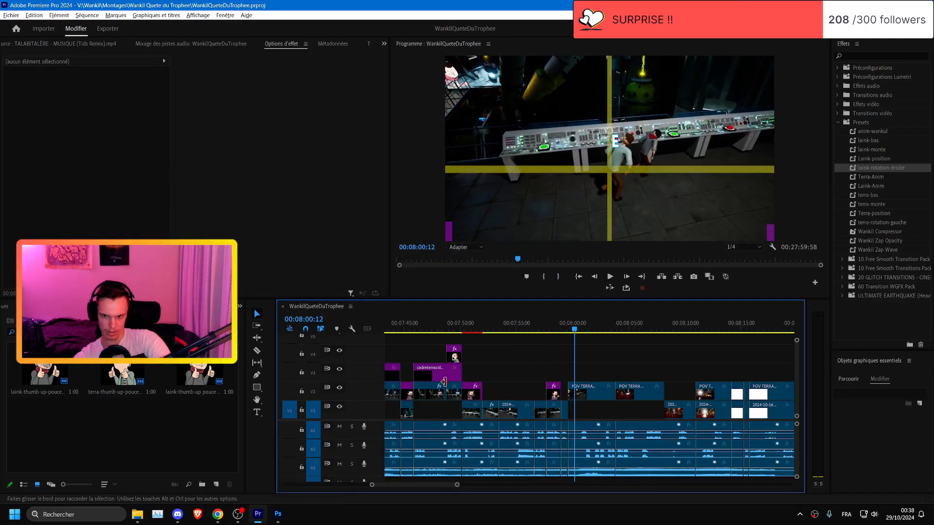
left_click_drag(440, 376, 594, 374, "alt")
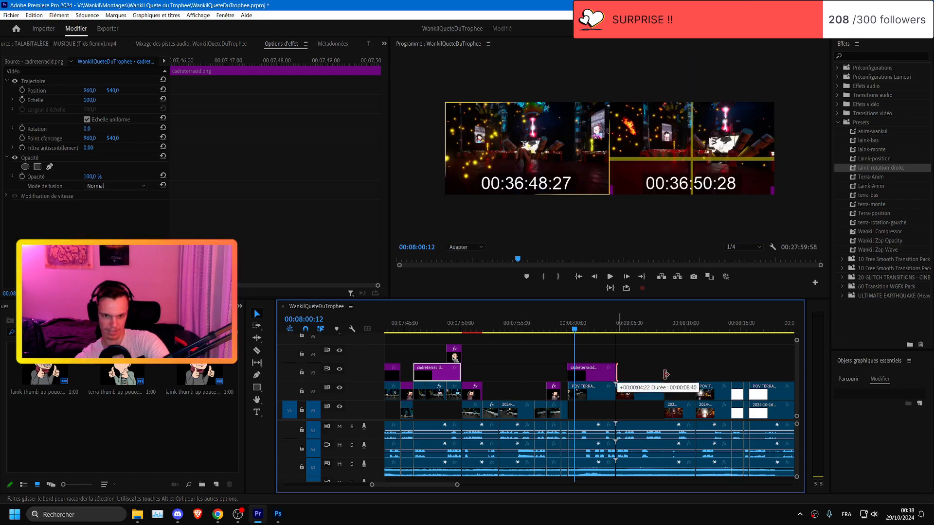
left_click_drag(665, 374, 663, 375)
key("ctrl+s")
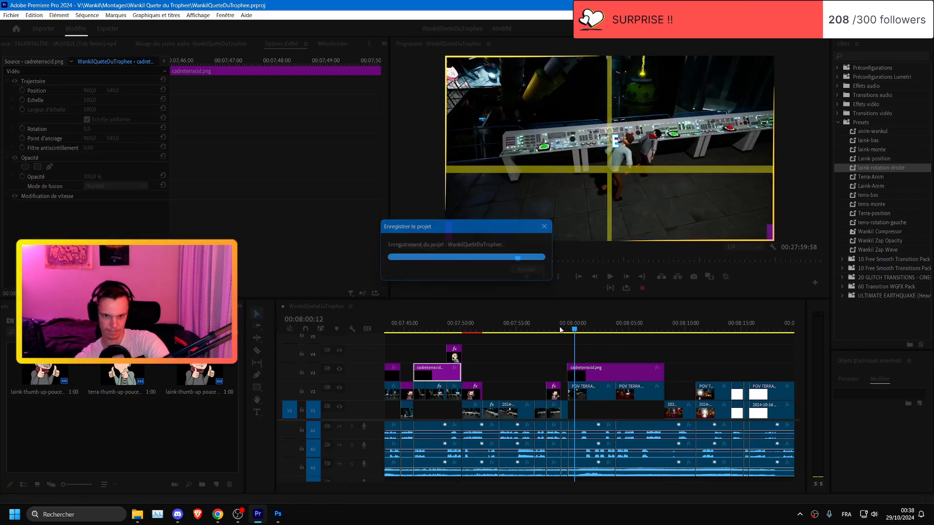
- Trim the start of the new cadreterracid.png overlay to the first POV TERRA clip's start, and replay the transition
left_click(559, 329)
key("space")
scroll(614, 365, "up", 2)
scroll(546, 406, "up", 4)
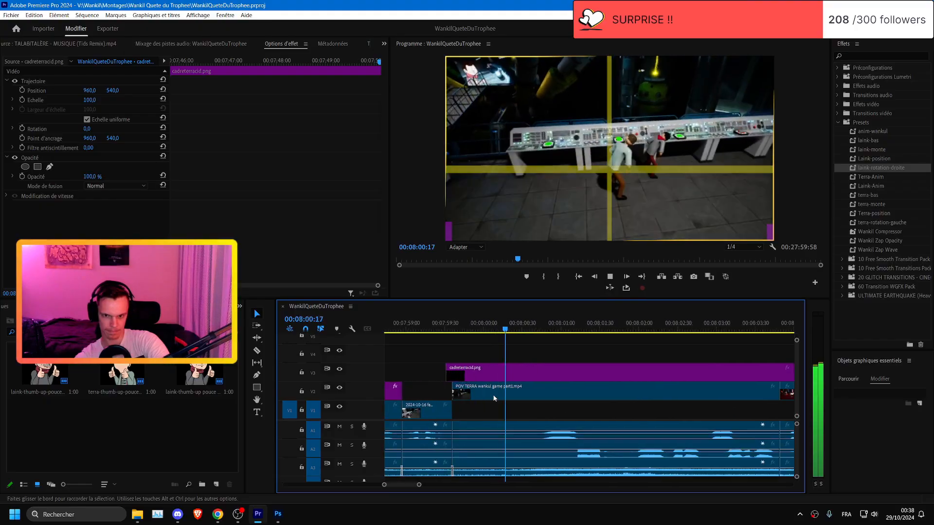
key("space")
left_click_drag(448, 368, 452, 368)
left_click(427, 327)
key("space")
key("minus")
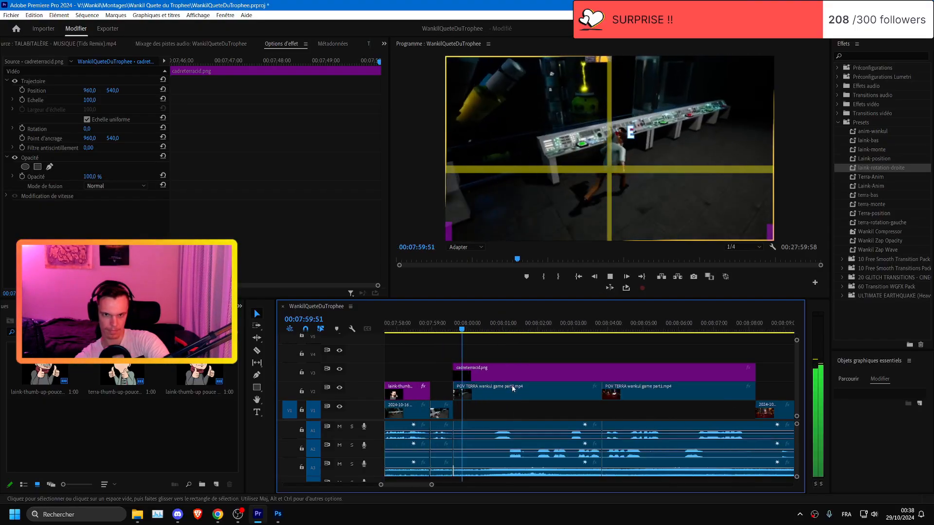
- Trim the start of the cadreterracid.png overlay to the exact frame where the first POV TERRA clip begins, and save
key("ctrl+s")
scroll(565, 411, "up", 6)
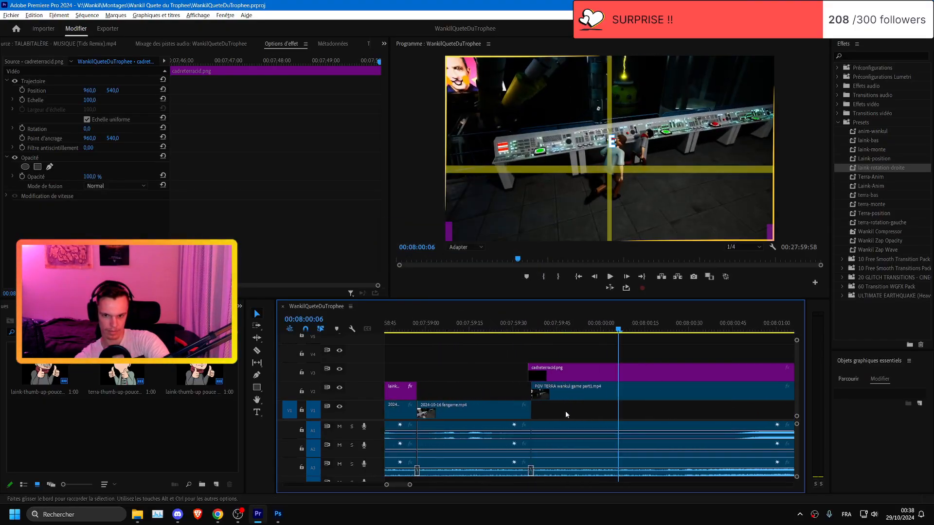
left_click_drag(569, 371, 574, 371)
left_click(527, 331)
key("space")
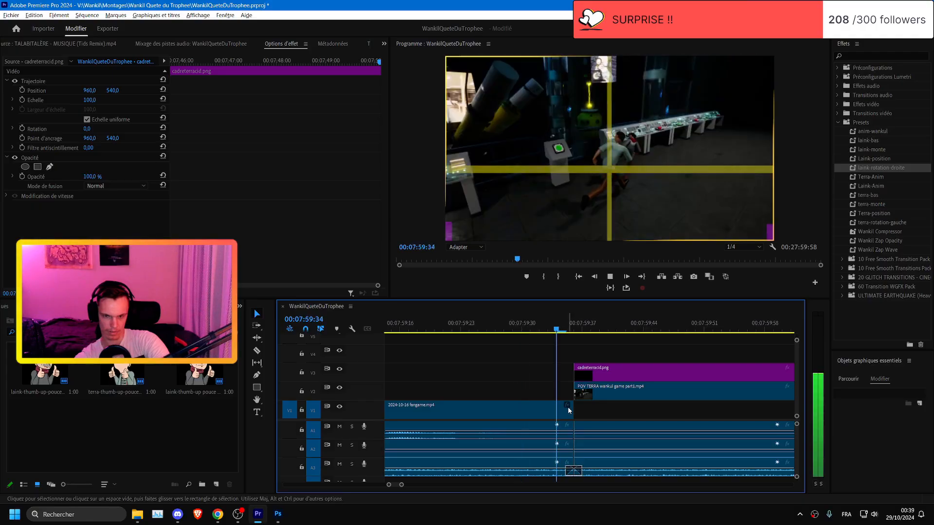
key("minus")
key("minus")
key("minus")
key("minus")
key("equal")
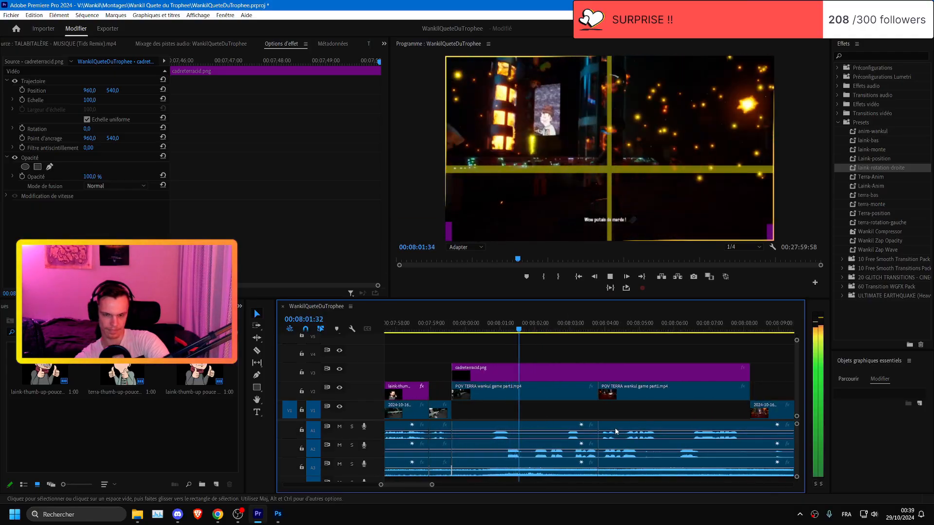
key("ctrl+s")
- Replay the framed POV TERRA passage from just before 08:00:00 into the fangame clip that follows it
left_click(467, 331)
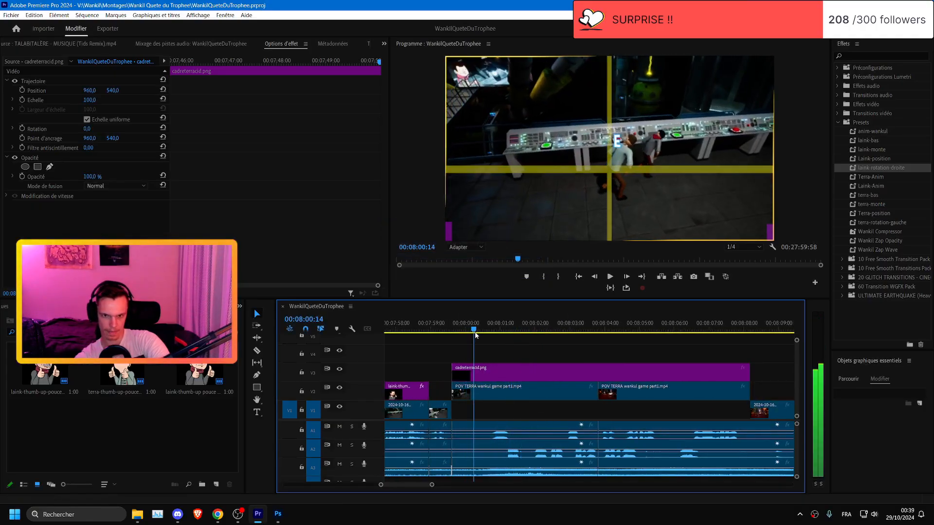
left_click_drag(475, 335, 470, 335)
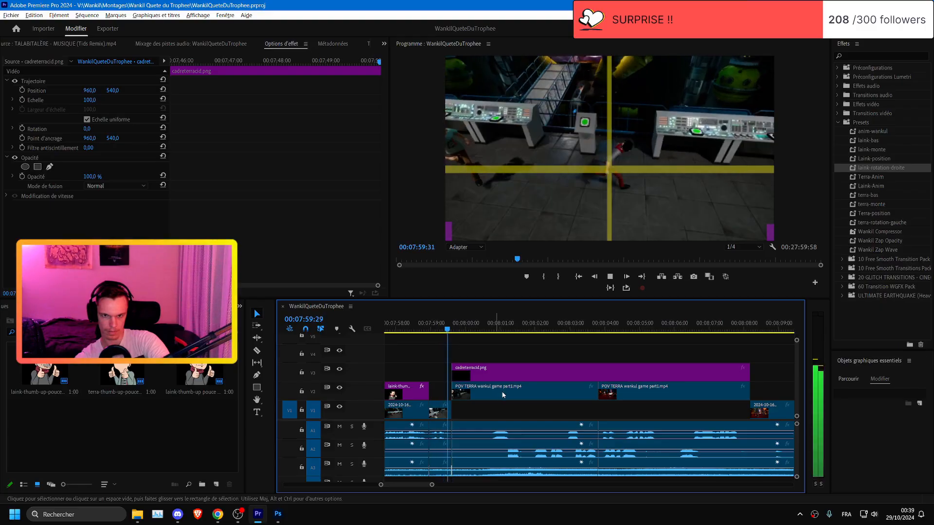
key("space")
key("equal")
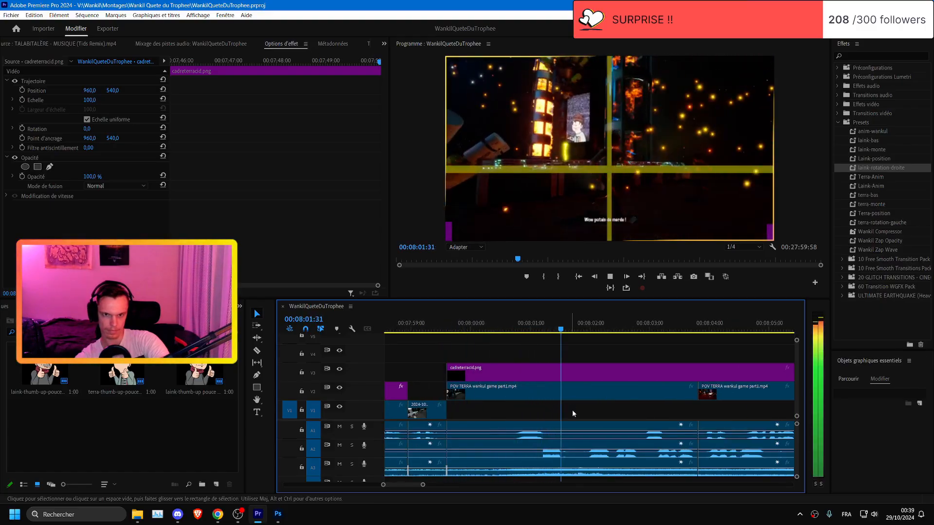
key("minus")
key("minus")
key("minus")
key("equal")
key("equal")
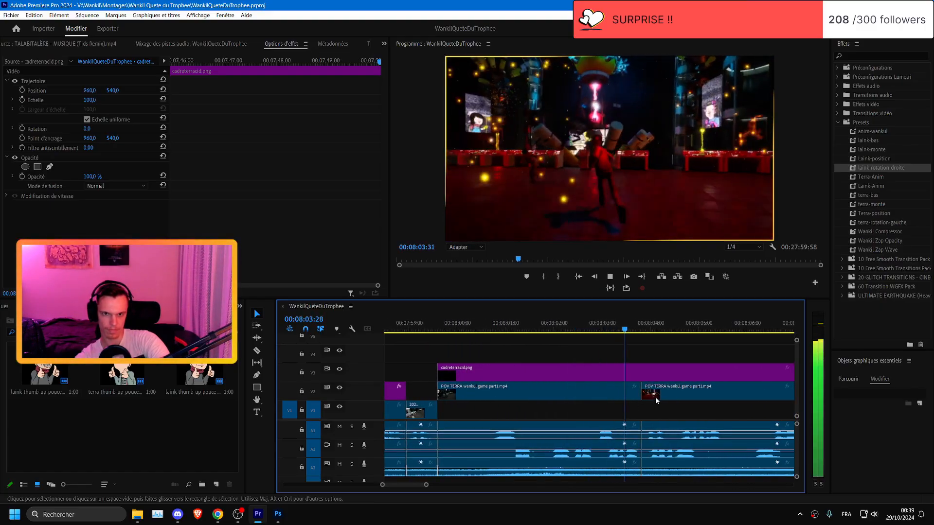
key("minus")
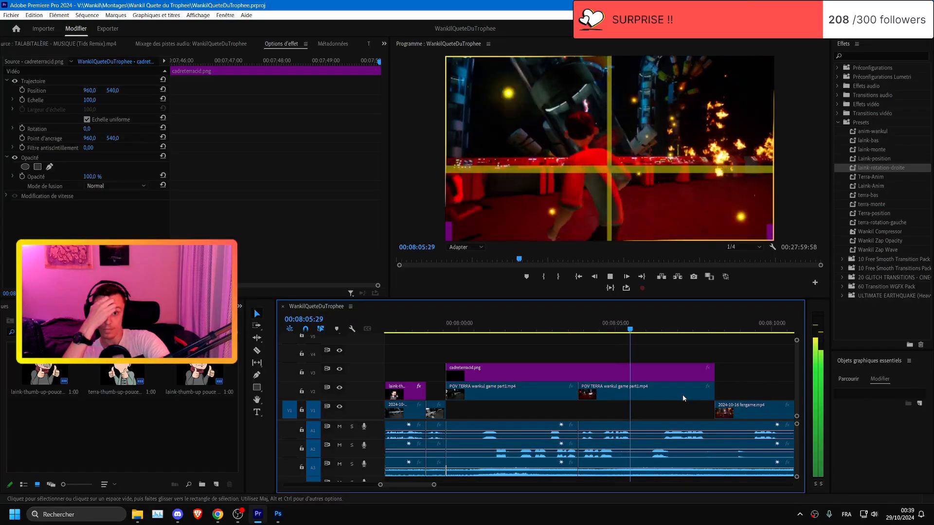
scroll(682, 398, "down", 3)
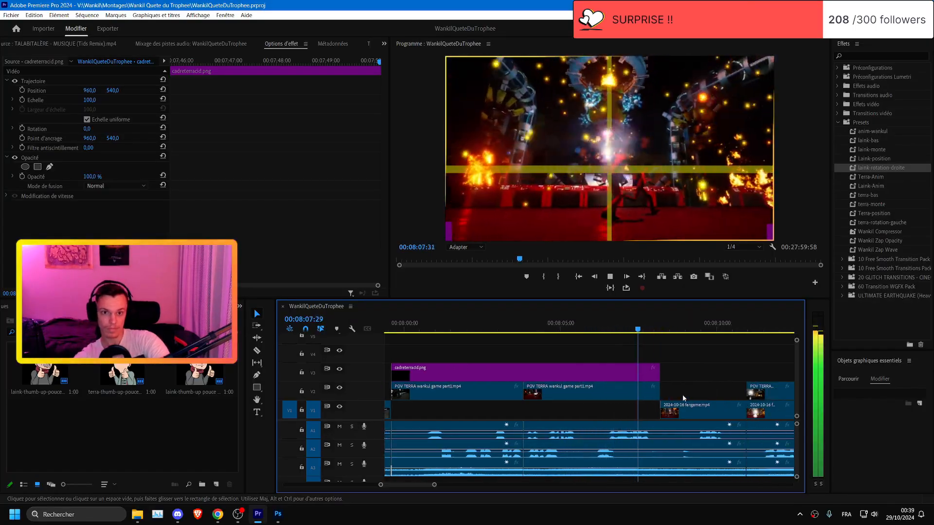
scroll(682, 398, "down", 4)
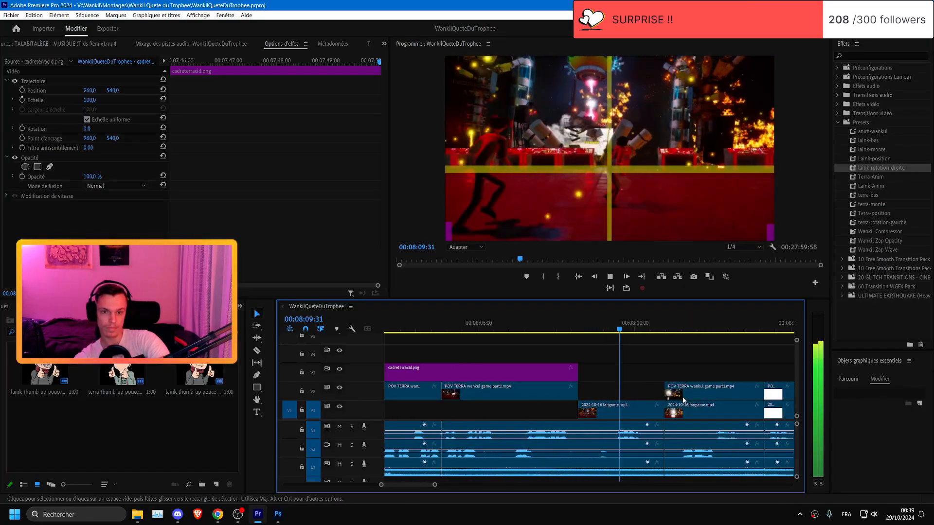
- Cut the fangame clip and its audio at 08:08:44, and ripple-delete the piece between 08:08:11 and that cut
left_click_drag(586, 331, 597, 337)
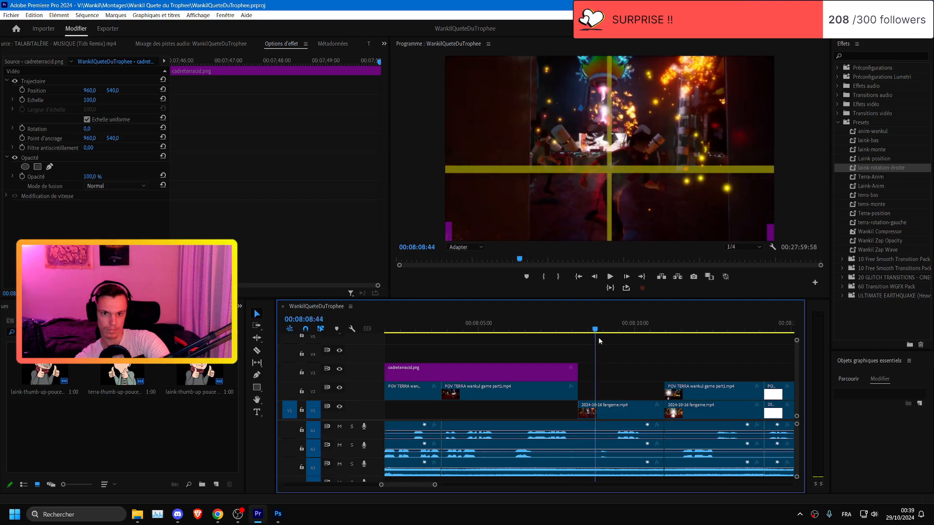
left_click_drag(646, 387, 608, 453)
key("ctrl+k")
left_click(578, 325)
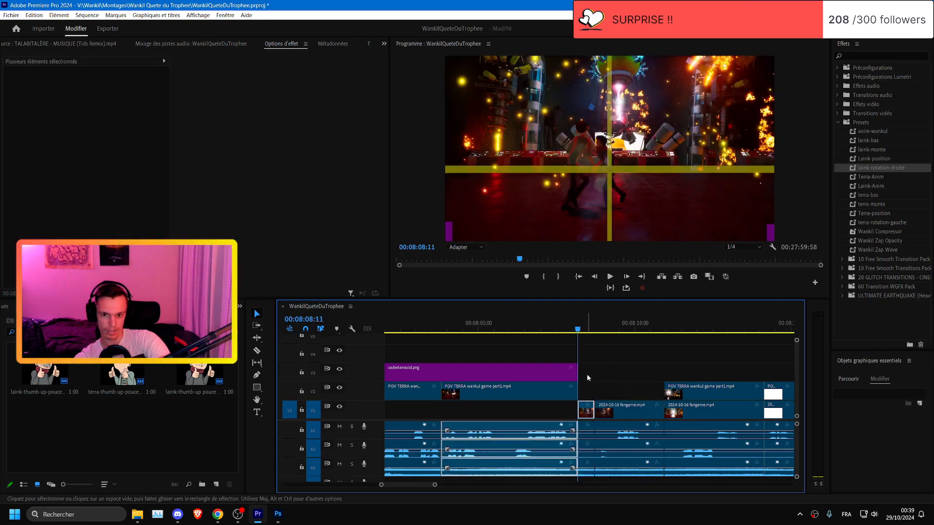
left_click_drag(586, 378, 581, 465)
left_click(585, 428)
key("Delete")
left_click(538, 327)
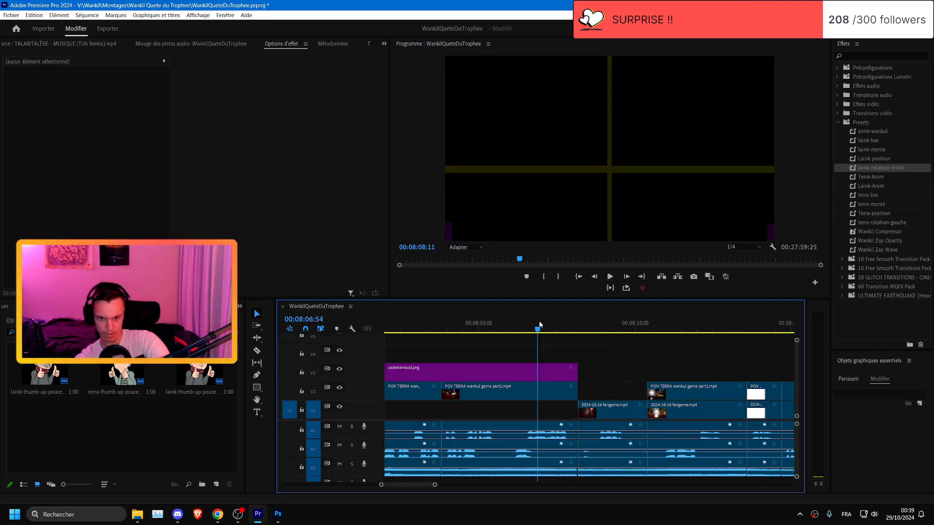
key("space")
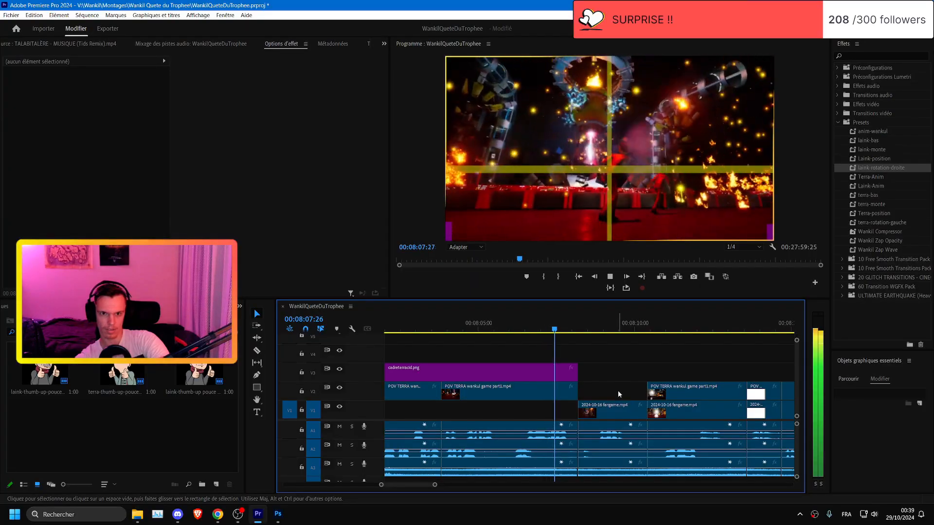
- Trim the start of the A1 audio under the fangame clip at 08:08:11 and slide it back to the clip's start
key("space")
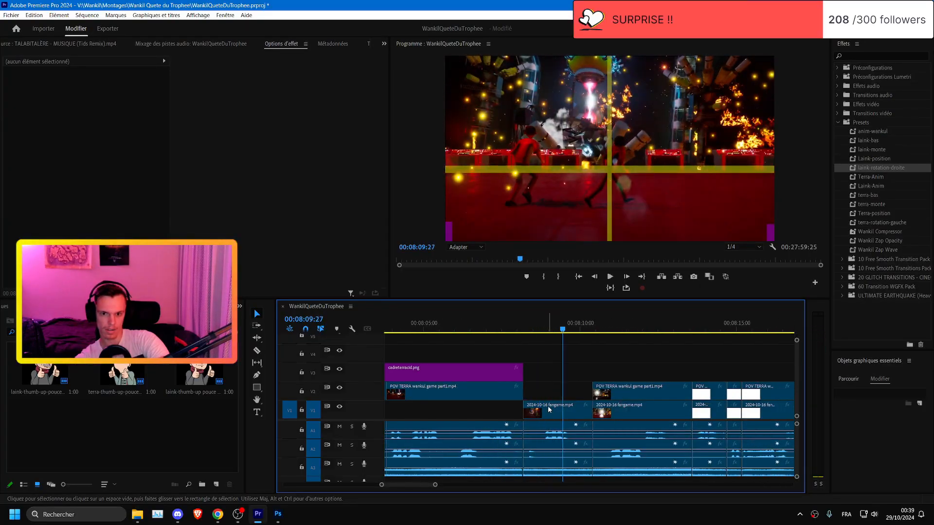
scroll(565, 438, "up", 2)
left_click_drag(546, 438, 566, 439)
left_click(503, 330)
key("space")
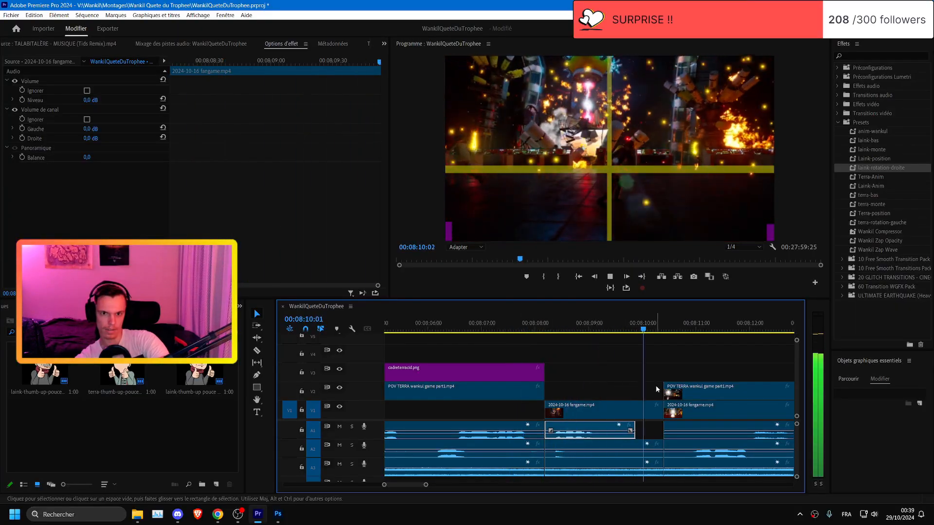
- Cut the fangame clip and its audio at 08:09:40, delete the remainder, and close the gap before the next clips
left_click_drag(581, 334, 625, 340)
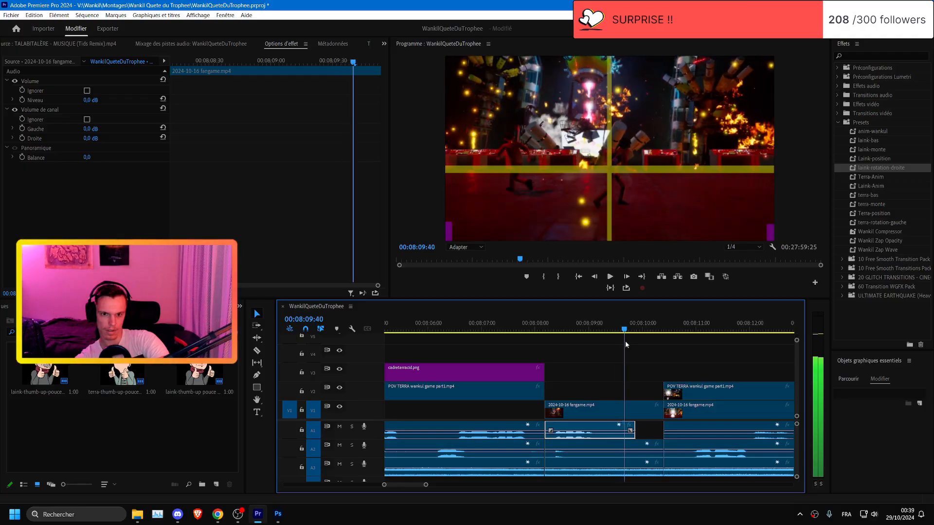
left_click_drag(643, 380, 632, 465)
key("ctrl+k")
left_click_drag(648, 391, 637, 464)
key("Delete")
right_click(638, 408)
left_click(637, 409)
left_click(476, 329)
key("space")
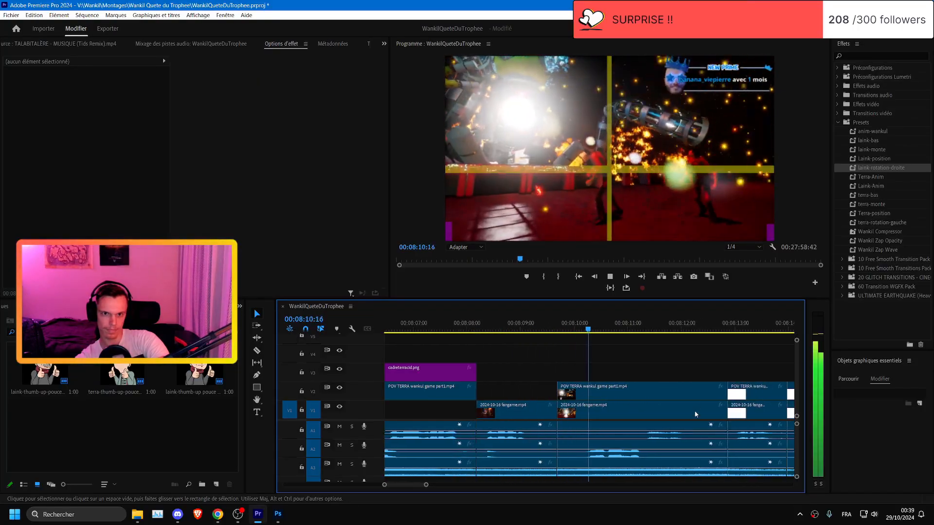
- Shorten the end of the fangame clip and its audio to 08:09:26, and close the resulting gap
left_click_drag(543, 410, 529, 410)
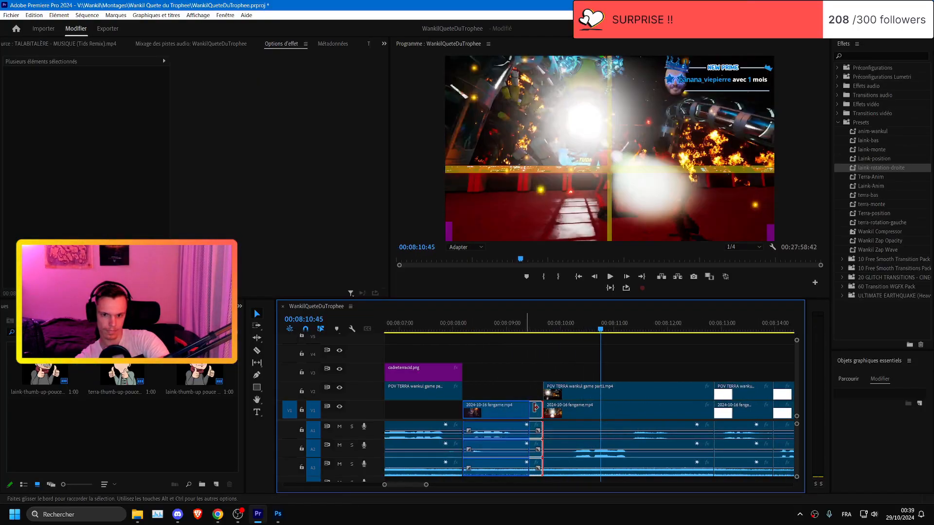
right_click(539, 413)
left_click(573, 414)
- Delete the POV TERRA clip above the fangame clip starting at 08:09:26, and replay the cut
key("Up")
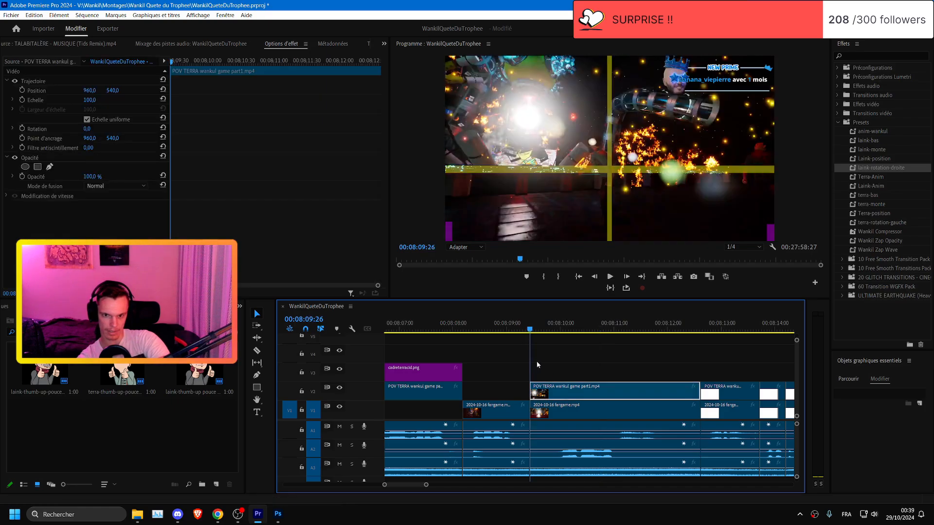
key("space")
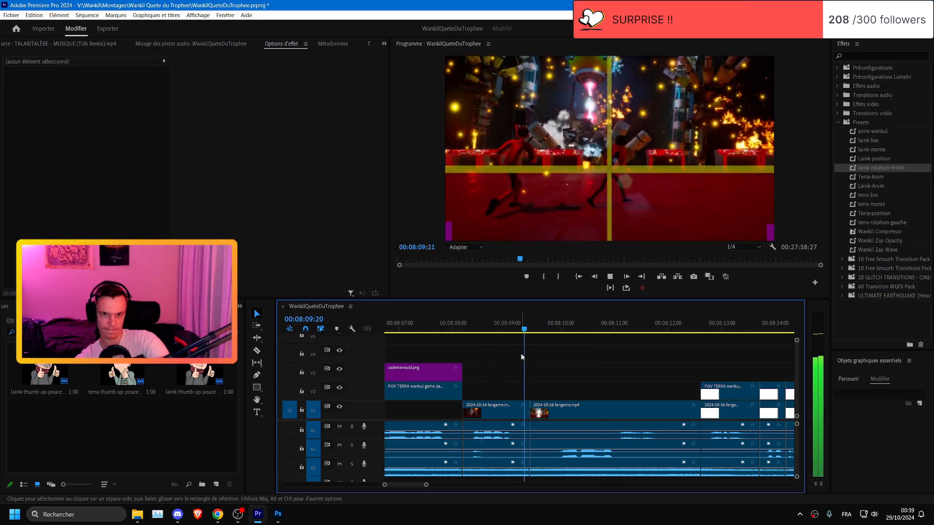
left_click(492, 410)
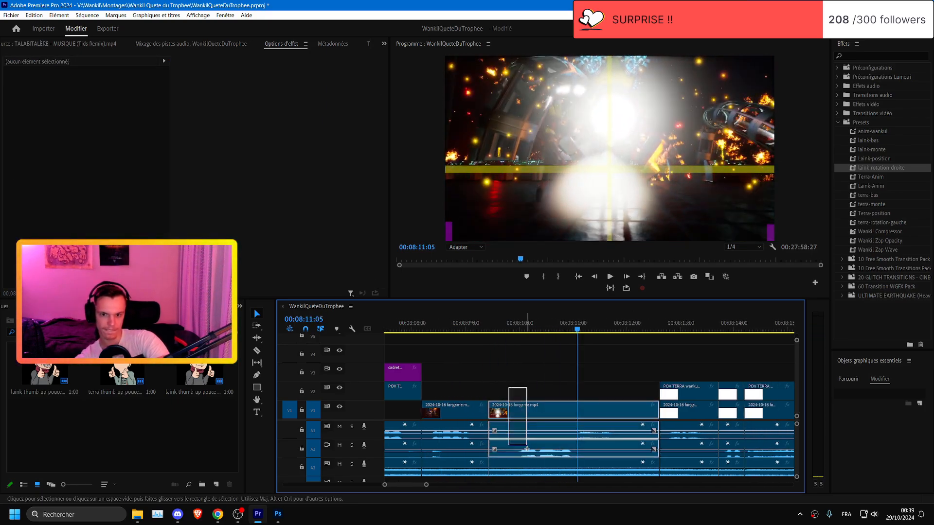
- Trim the start of the fangame clip at 08:09:26 by about 15 frames, and close the gap
left_click_drag(491, 410, 502, 410)
right_click(496, 408)
left_click(518, 413)
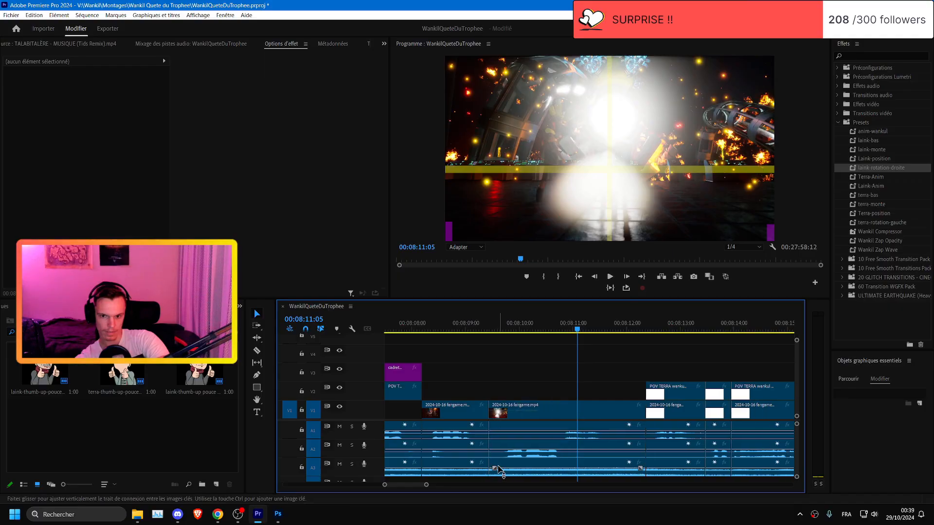
- Trim the starts of the A1 and A2 audio under the fangame clip at 08:09:26, align them to its start, and save
left_click_drag(495, 454, 509, 438)
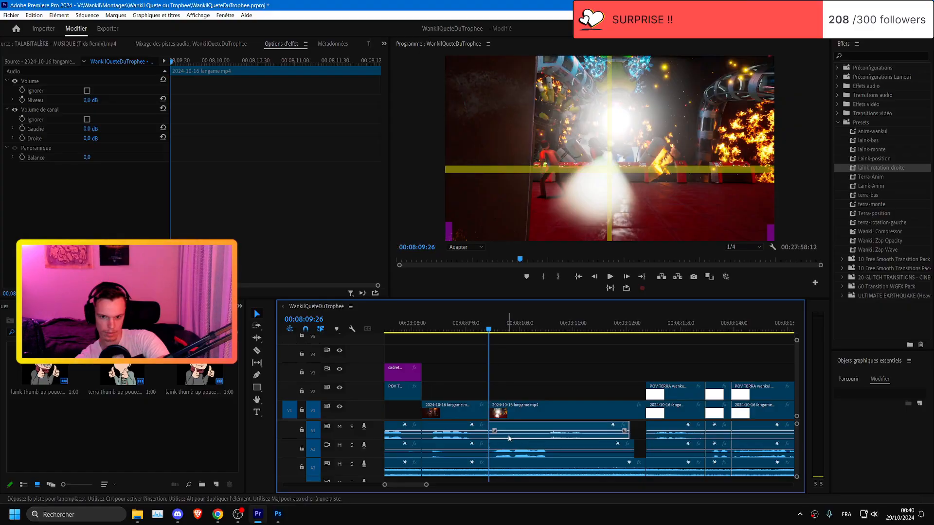
left_click(632, 412)
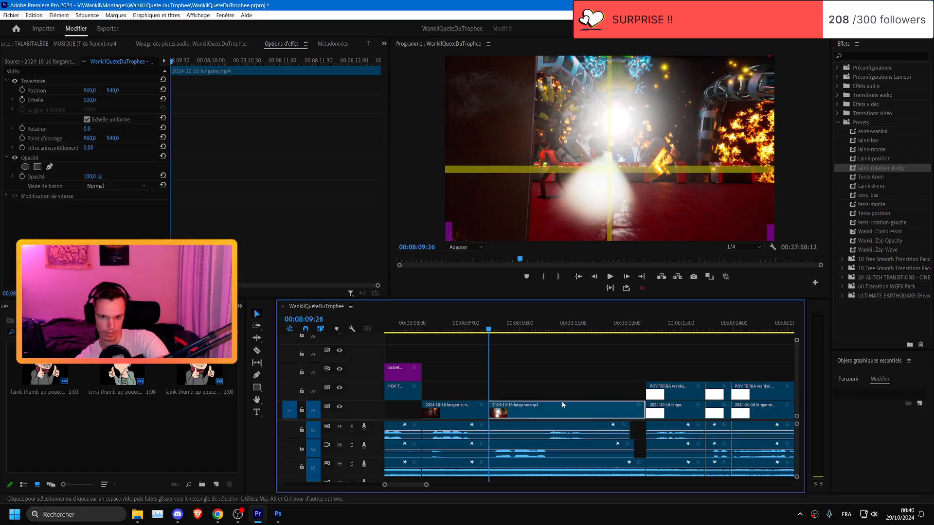
left_click(436, 327)
key("space")
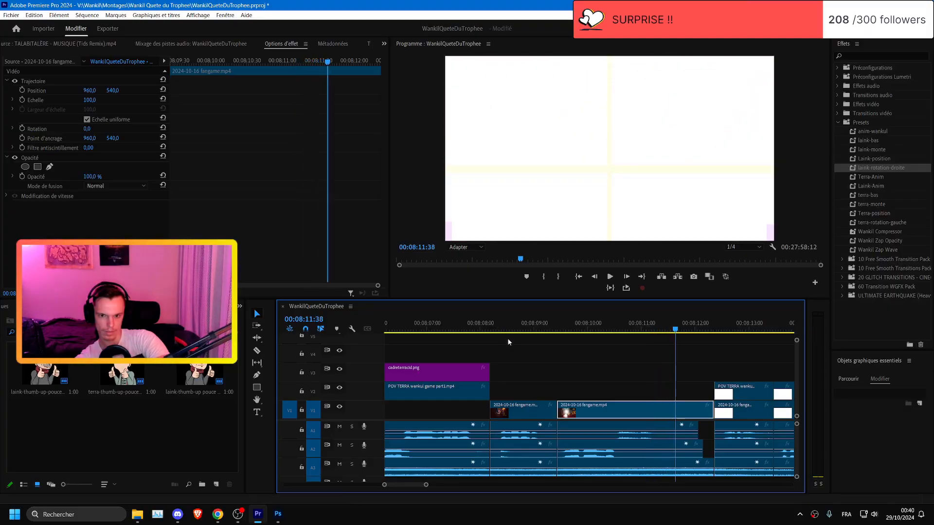
left_click(496, 329)
key("=")
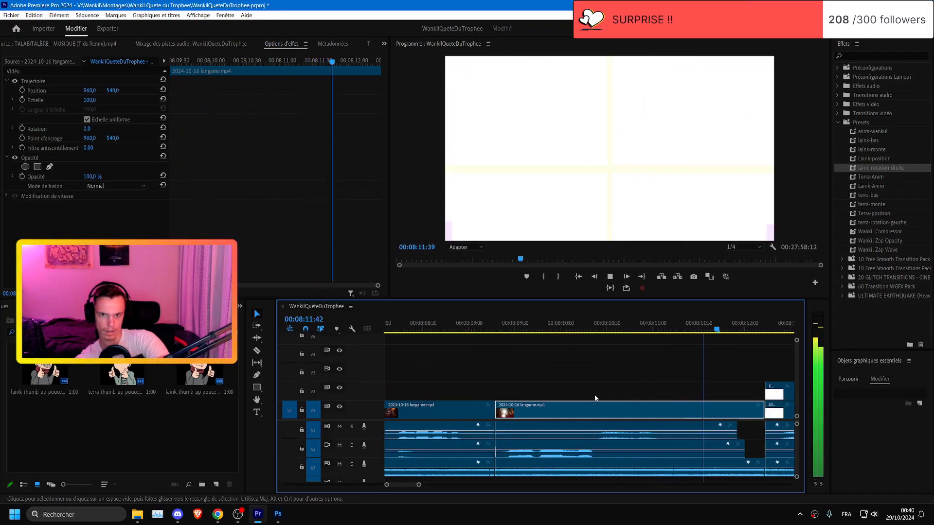
key("minus")
key("minus")
key("minus")
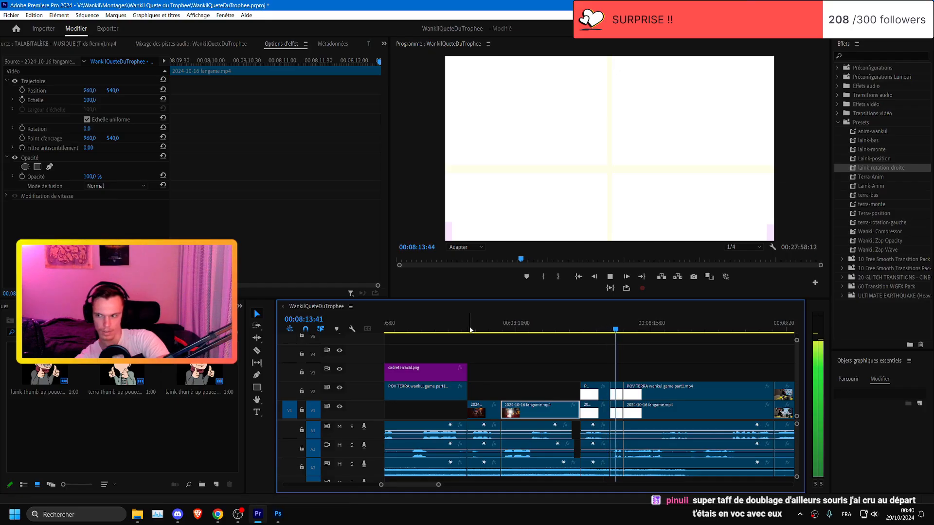
key("ctrl+s")
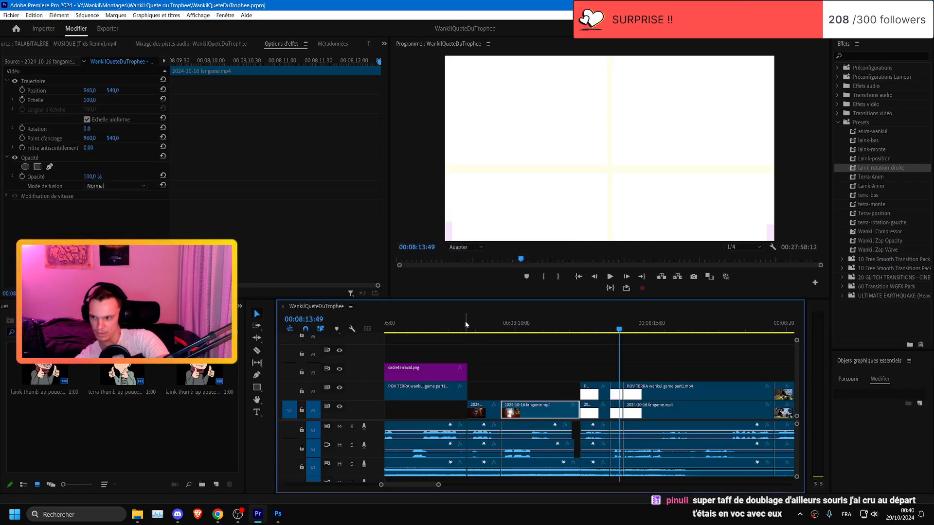
- Replay the tightened fangame passage from about 08:07:07 through the white flash to check its cuts
left_click(465, 324)
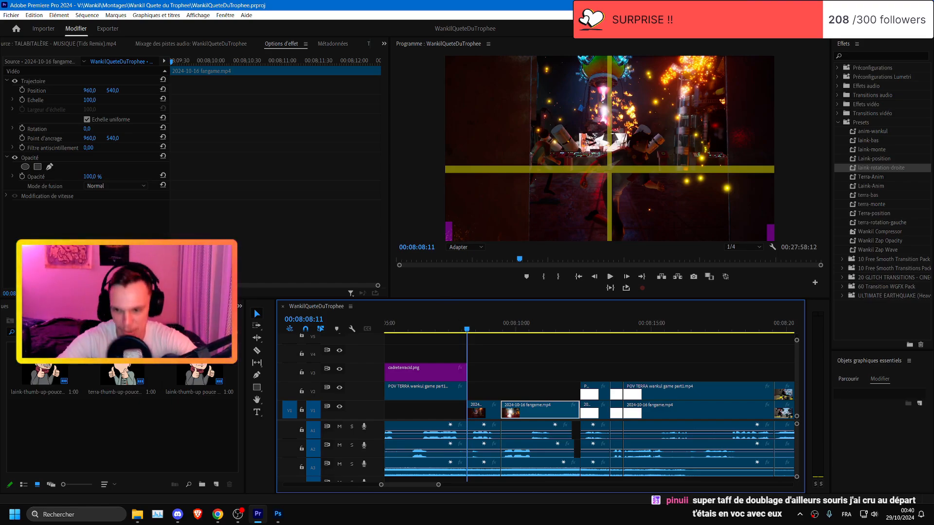
left_click(439, 327)
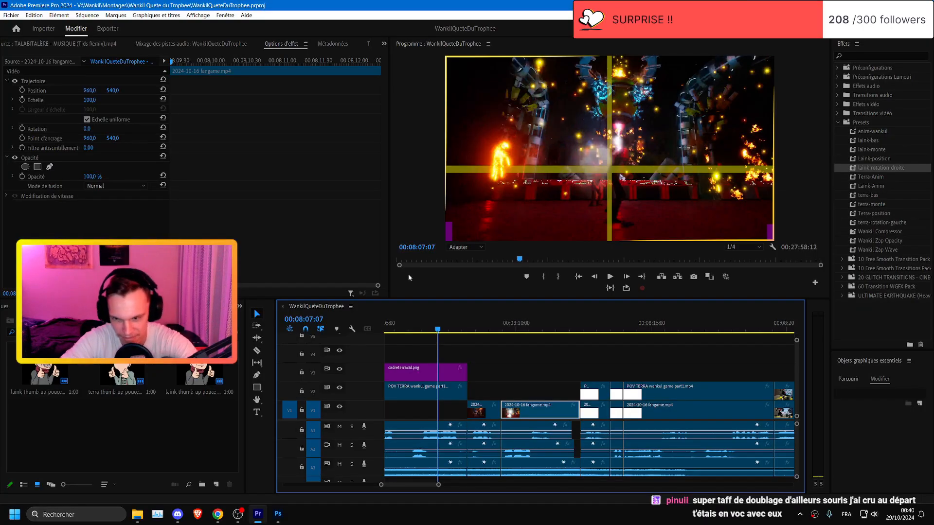
key("space")
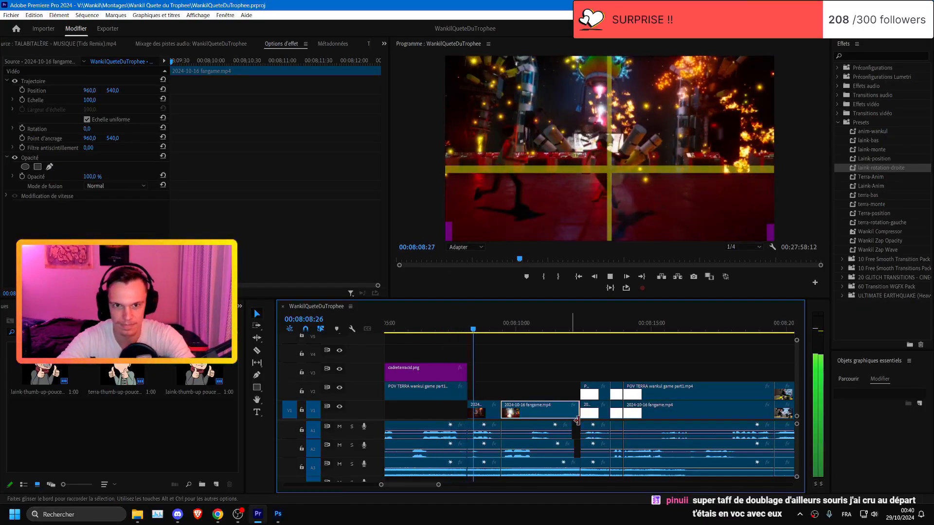
scroll(575, 421, "up", 1)
scroll(557, 413, "up", 3)
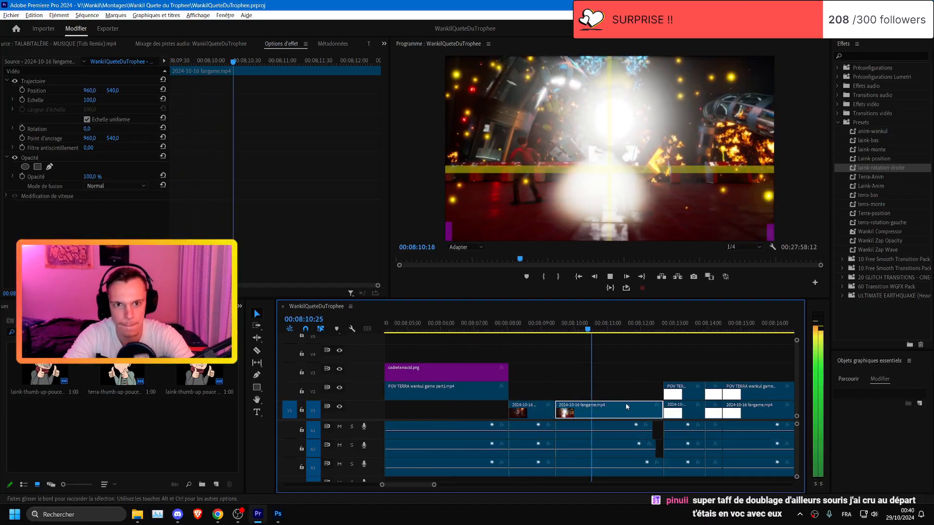
scroll(516, 346, "down", 1)
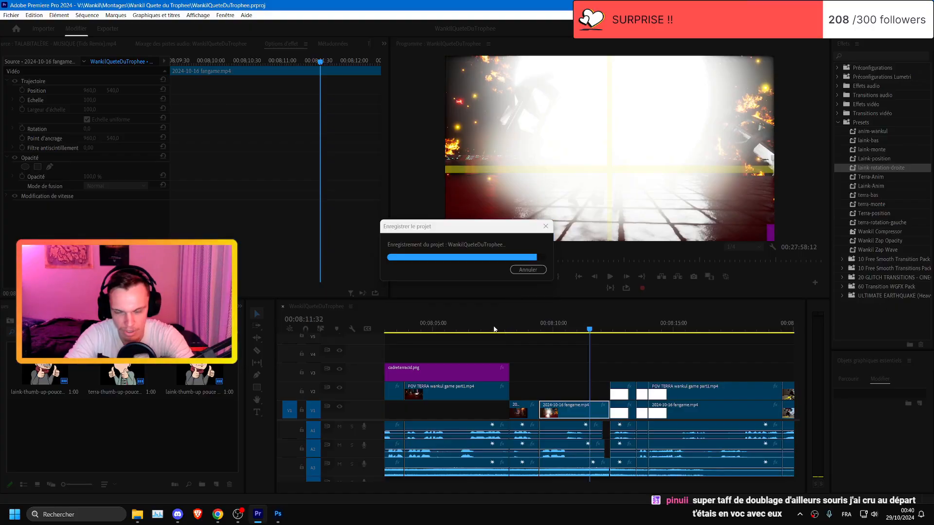
left_click(494, 329)
key("space")
scroll(556, 358, "up", 2)
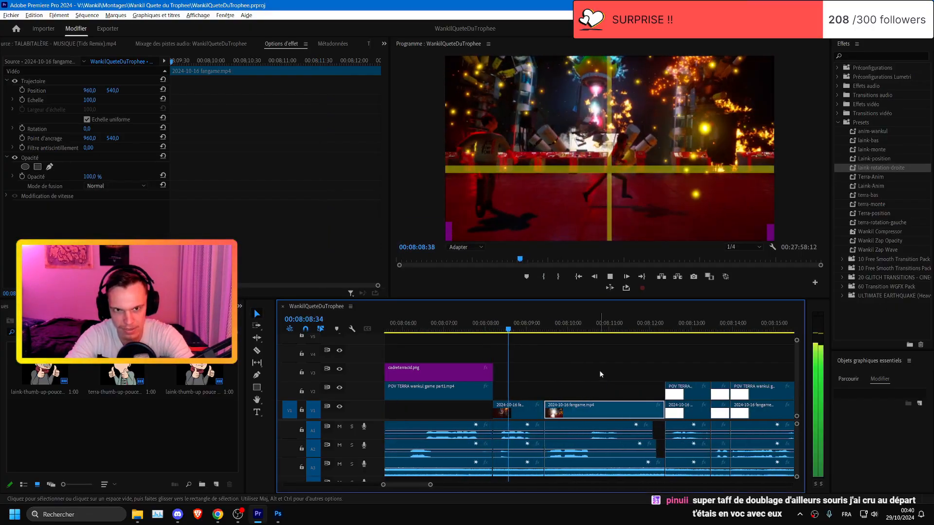
- Trim the end of the fangame clip ending at about 08:09:26 by about 15 frames, including its audio, and close the gap
scroll(654, 371, "up", 1)
scroll(584, 375, "up", 1)
key("space")
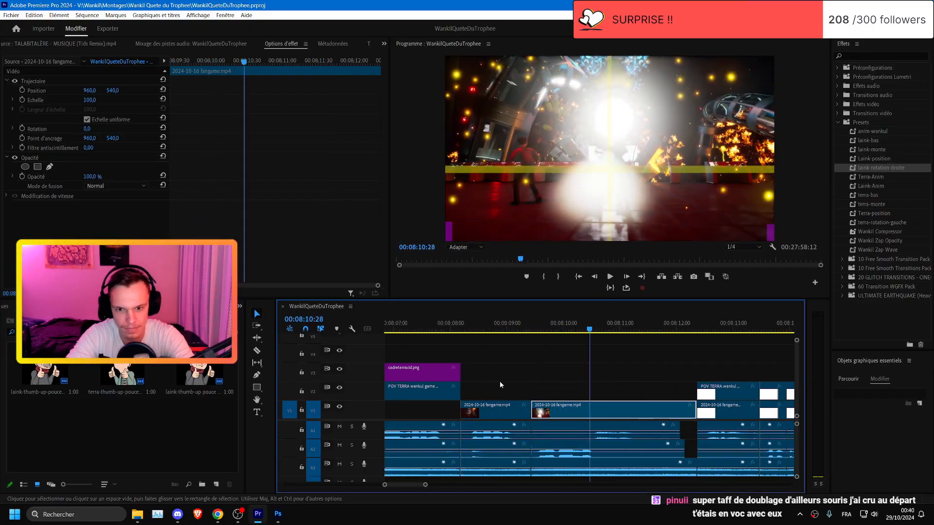
left_click_drag(500, 383, 525, 472)
left_click_drag(529, 415, 515, 416)
left_click(523, 415)
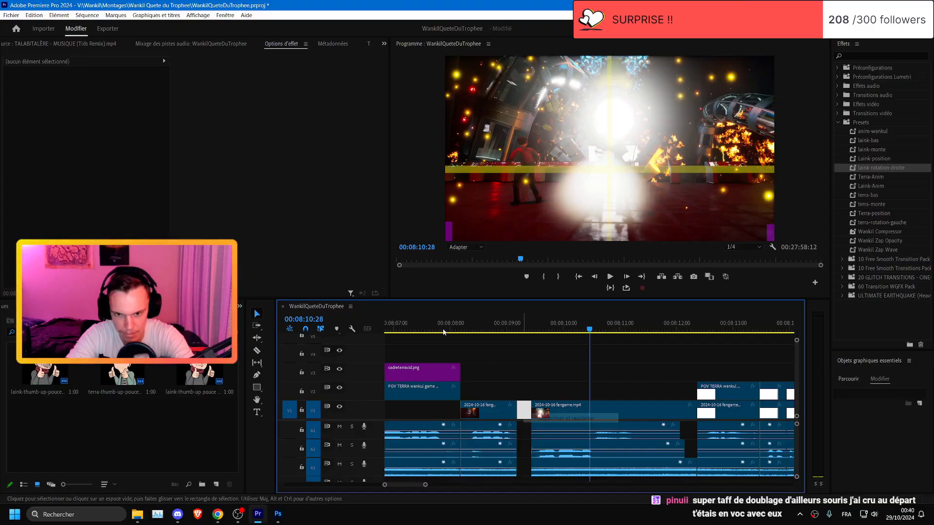
key("Delete")
- Replay the shortened fangame cut through the white flash up to 08:13:44
left_click(430, 328)
key("space")
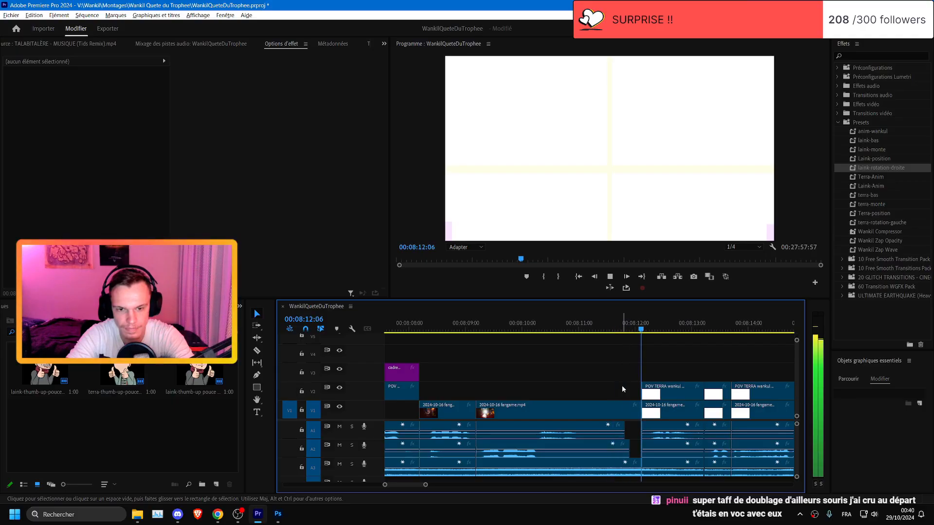
scroll(622, 389, "down", 2)
scroll(622, 389, "up", 1)
scroll(688, 387, "down", 2)
key("space")
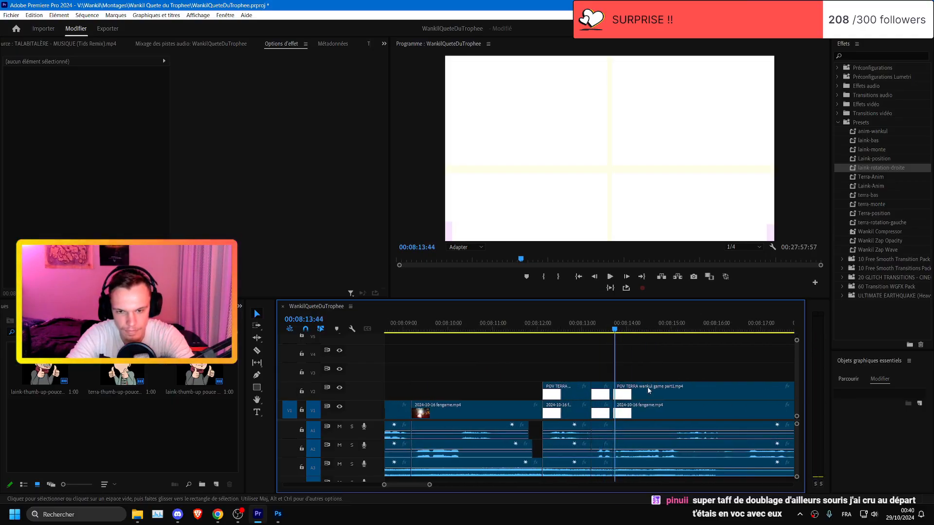
- Delete the three consecutive POV TERRA clips above the white-flash fangame clips from 08:12:07 onward
scroll(648, 390, "up", 1)
scroll(583, 403, "up", 2)
left_click(590, 393)
scroll(534, 382, "down", 3)
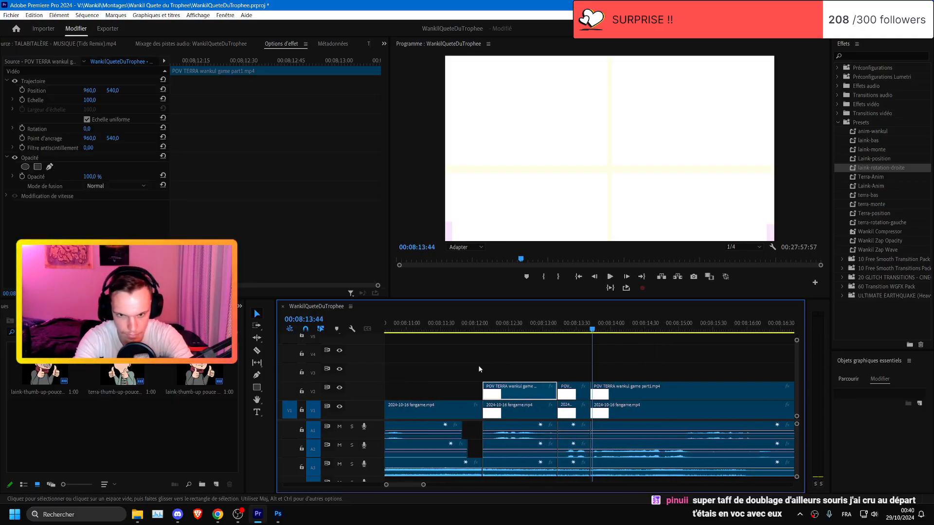
left_click_drag(475, 361, 652, 398)
key("Delete")
- Replace the two short A3 segments under the white flash by extending the preceding A3 audio to the fangame cut at about 08:13:42
left_click_drag(461, 321, 454, 320)
scroll(454, 319, "up", 1)
scroll(454, 318, "up", 1)
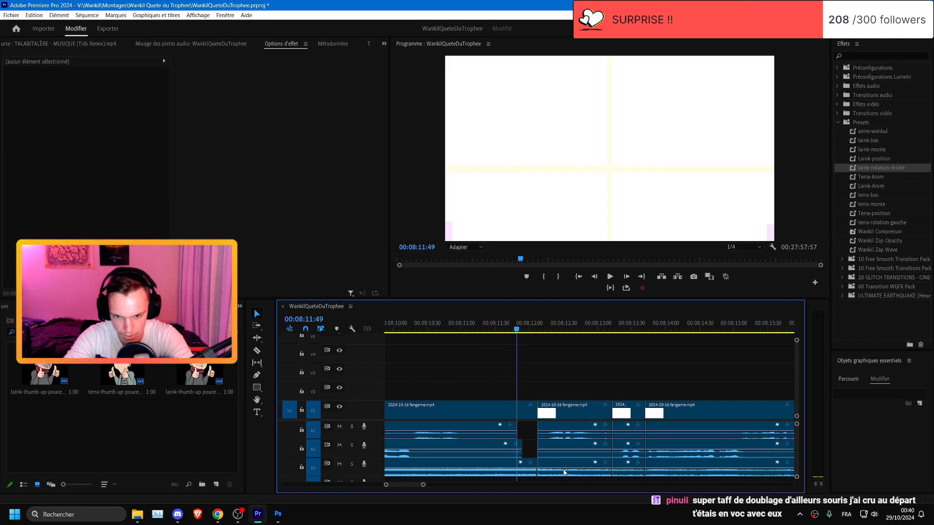
left_click(559, 468)
key("Delete")
left_click_drag(537, 468, 613, 465)
scroll(613, 462, "down", 3)
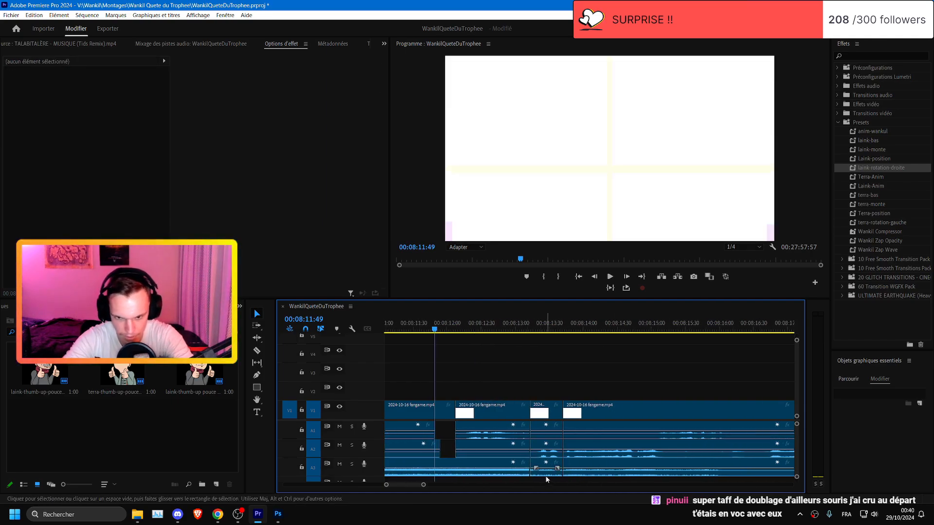
left_click(571, 472)
scroll(546, 478, "down", 2)
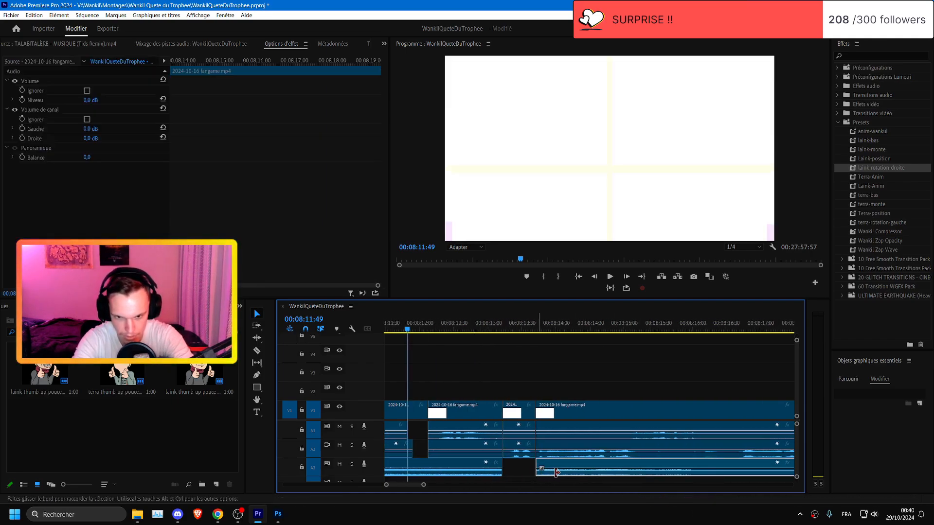
left_click_drag(536, 472, 547, 471)
scroll(704, 471, "up", 2)
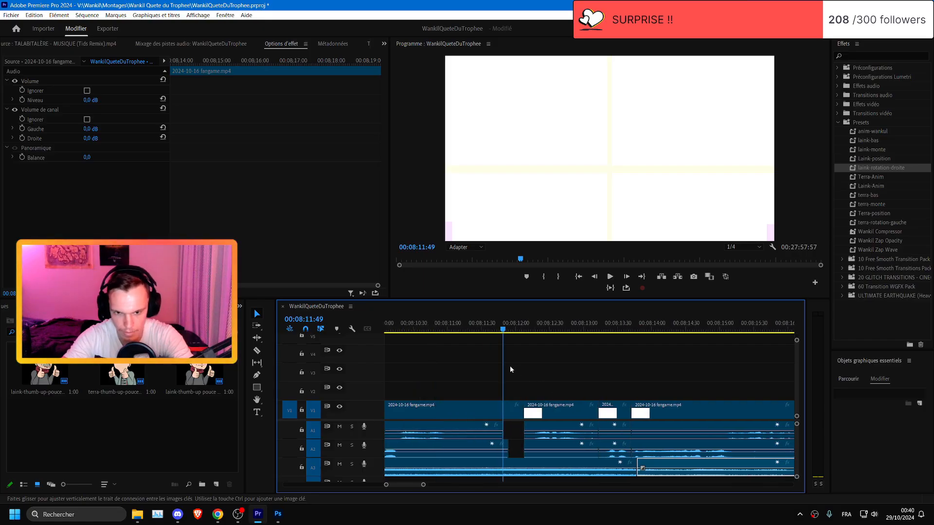
left_click(632, 471)
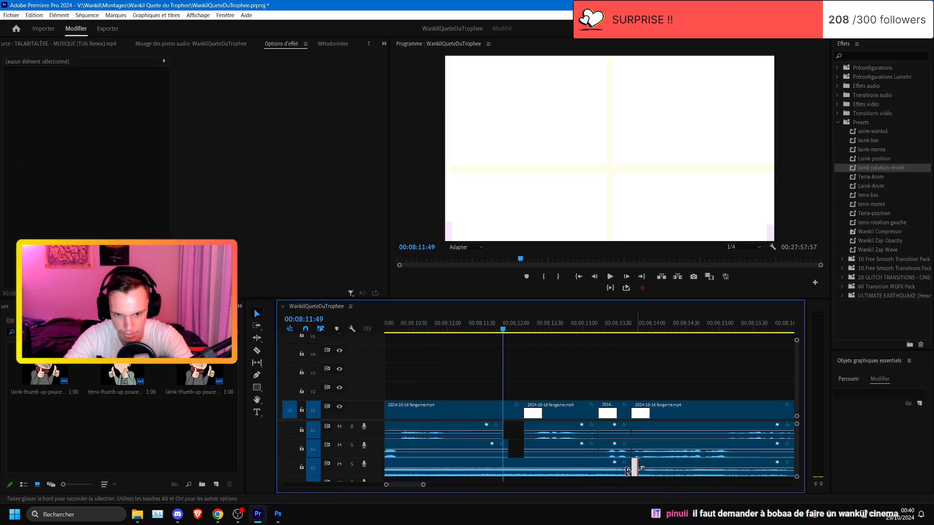
left_click_drag(627, 471, 630, 471)
- Replay the white-flash passage from about 08:11:07 to check the extended A3 audio
left_click(454, 327)
key("space")
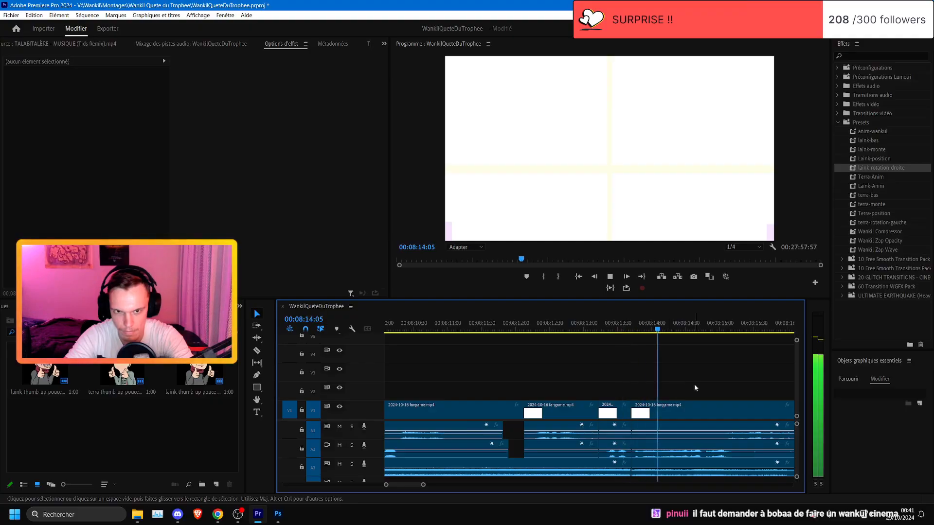
key("minus")
key("minus")
key("minus")
key("minus")
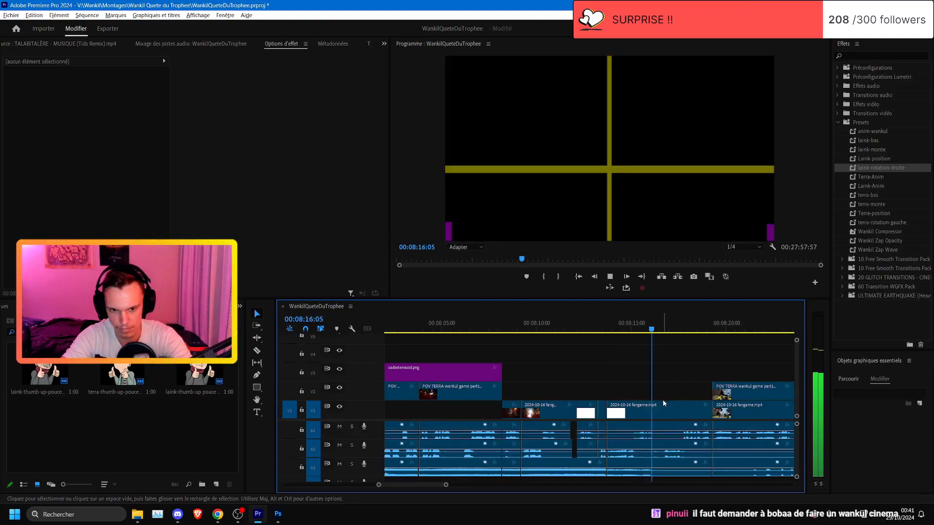
- Save the project and replay the passage from 08:07:05 through the fangame cuts to 08:10:26
left_click(480, 329)
key("ctrl+s")
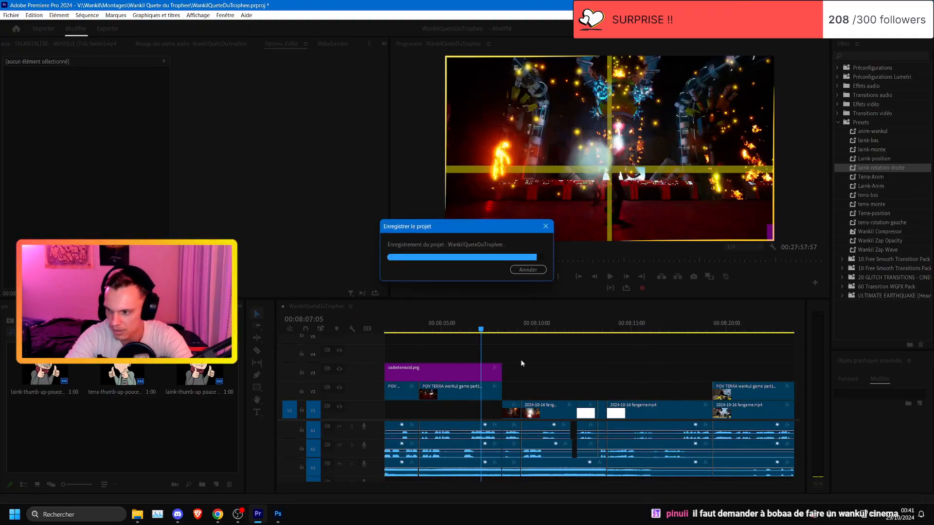
key("space")
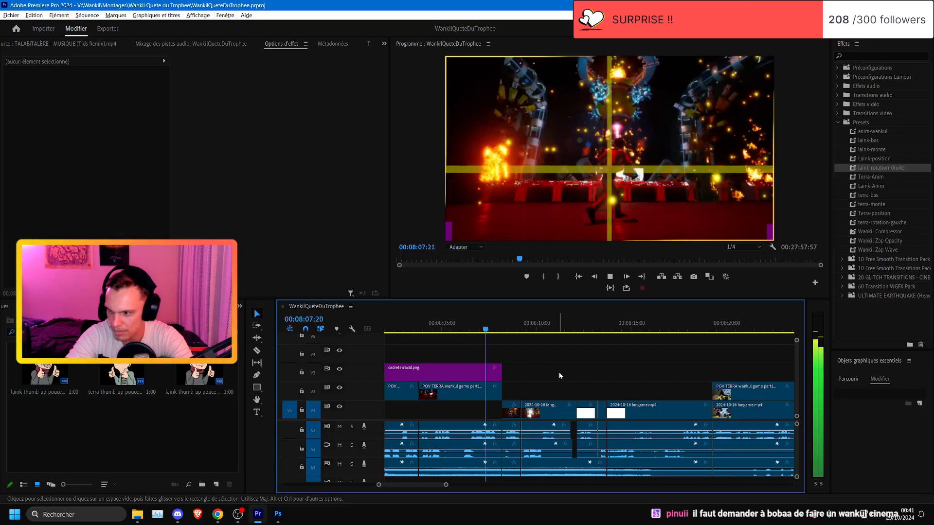
key("equal")
key("equal")
key("minus")
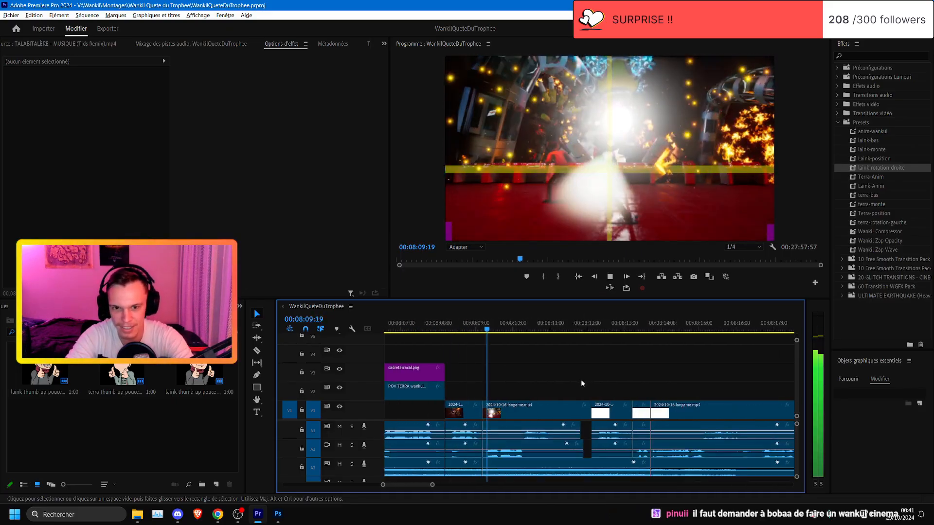
key("space")
- Add short audio crossfades to the A3 cuts between about 08:08 and 08:14
scroll(473, 444, "up", 3)
scroll(493, 444, "down", 2)
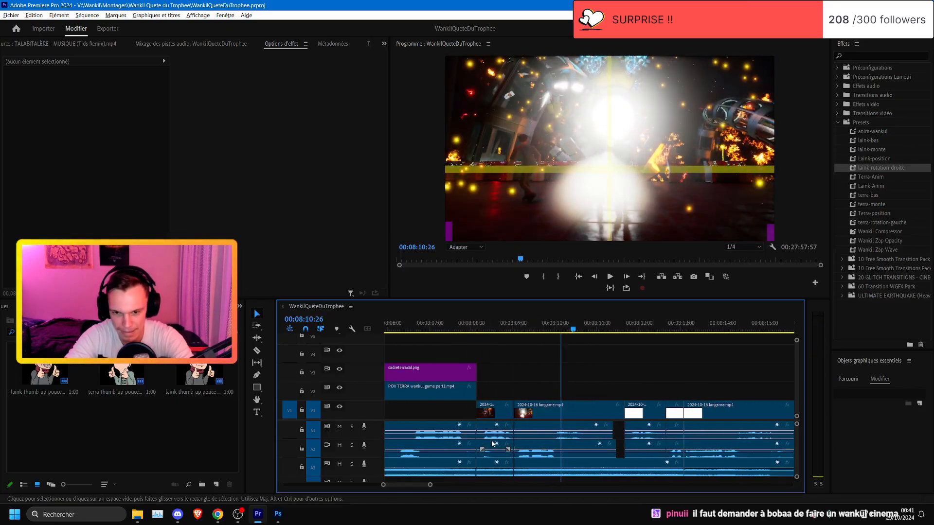
left_click(451, 485)
scroll(518, 452, "down", 3)
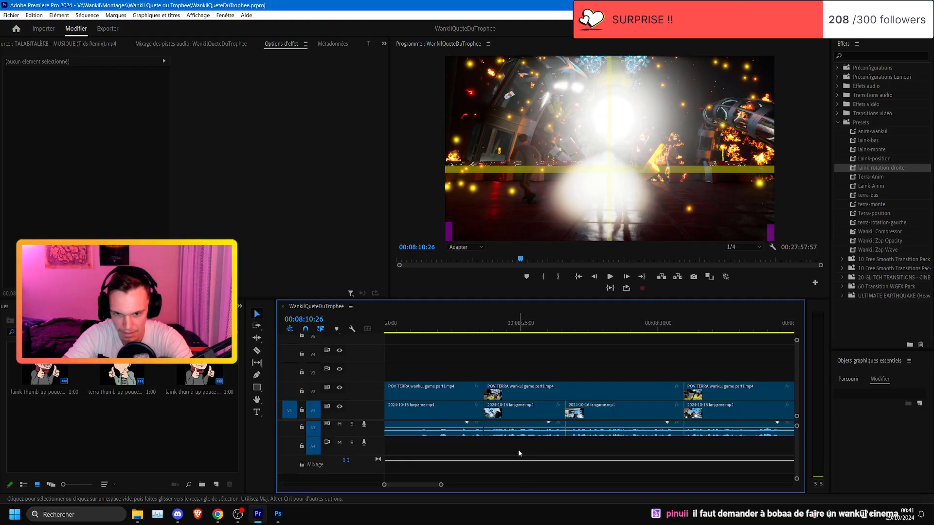
scroll(525, 452, "up", 3)
scroll(524, 445, "down", 2)
scroll(524, 444, "down", 5)
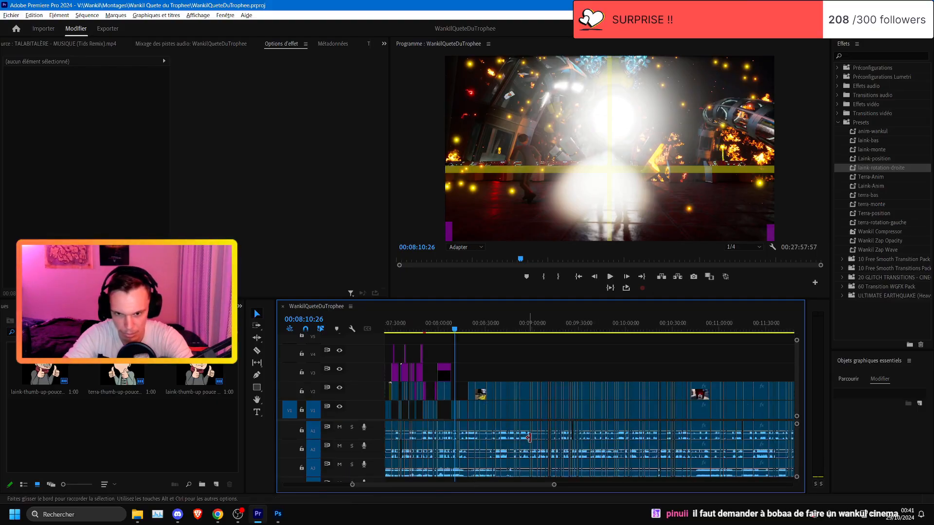
scroll(795, 435, "down", 3)
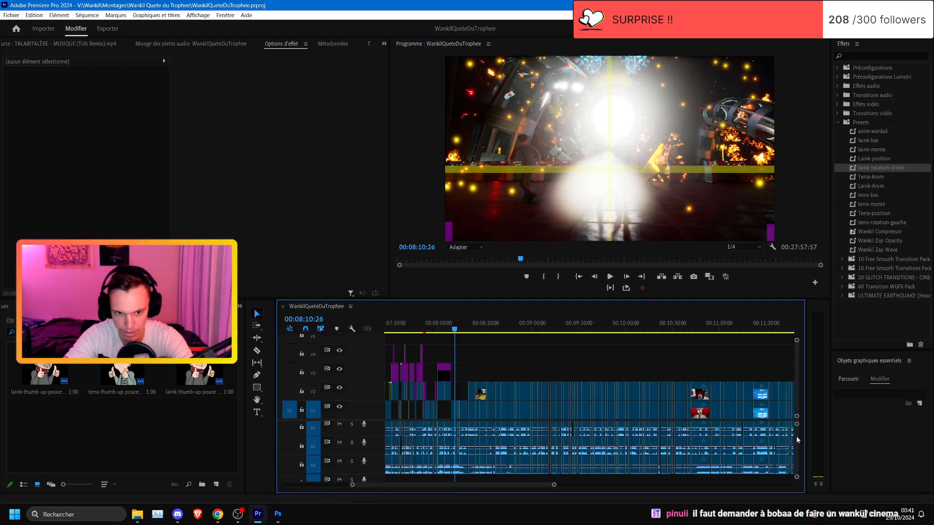
scroll(494, 436, "up", 5)
scroll(791, 443, "up", 2)
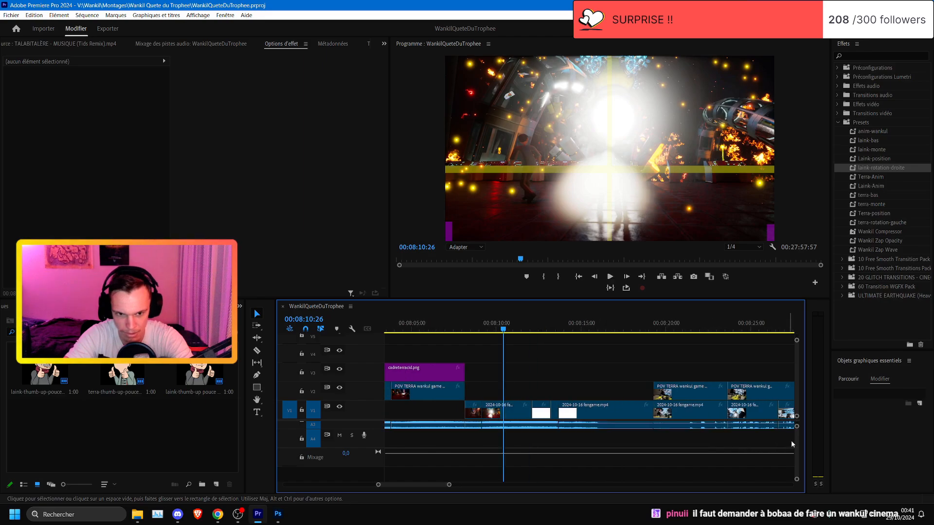
scroll(798, 442, "up", 1)
left_click_drag(446, 463, 608, 432)
left_click(512, 389)
- Replay the passage from about 08:08 into the white flash to check the smoothed A3 cuts
key("space")
scroll(474, 351, "up", 3)
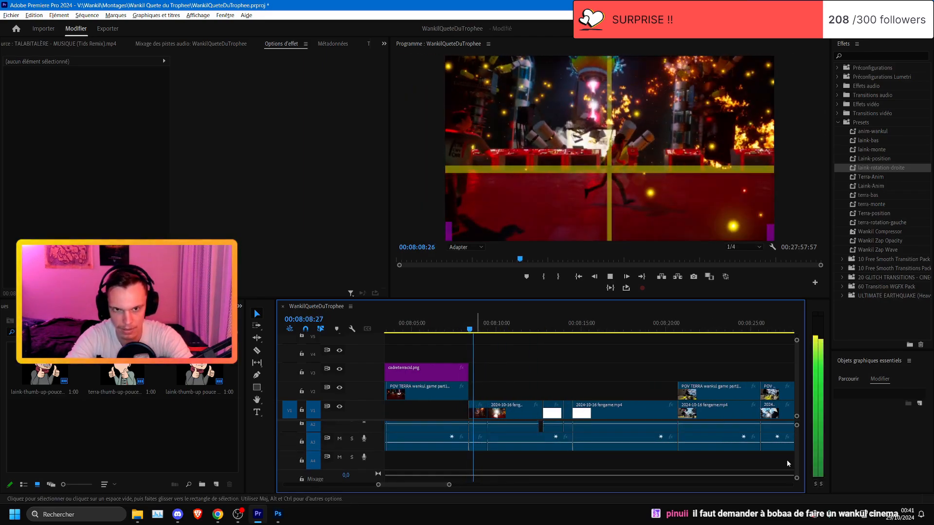
scroll(739, 424, "up", 1)
scroll(740, 424, "down", 2)
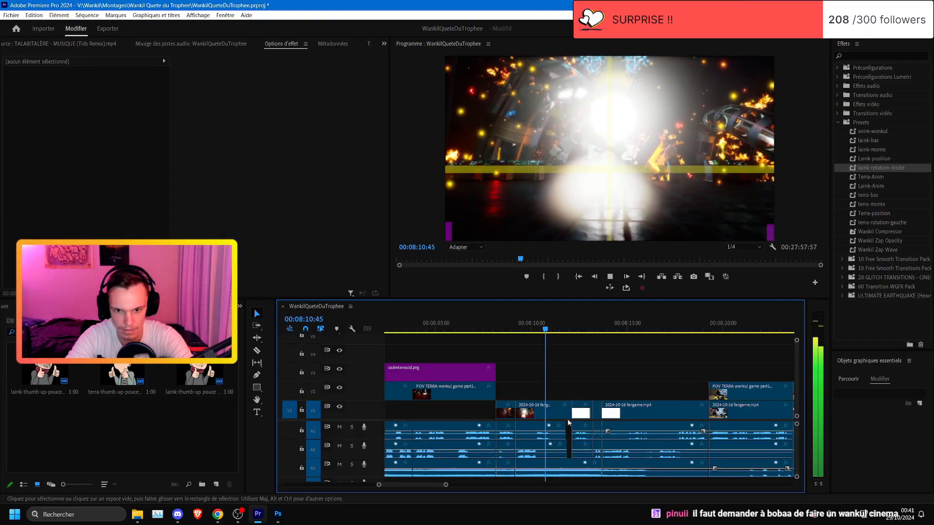
left_click_drag(378, 415, 378, 416)
scroll(678, 412, "up", 4)
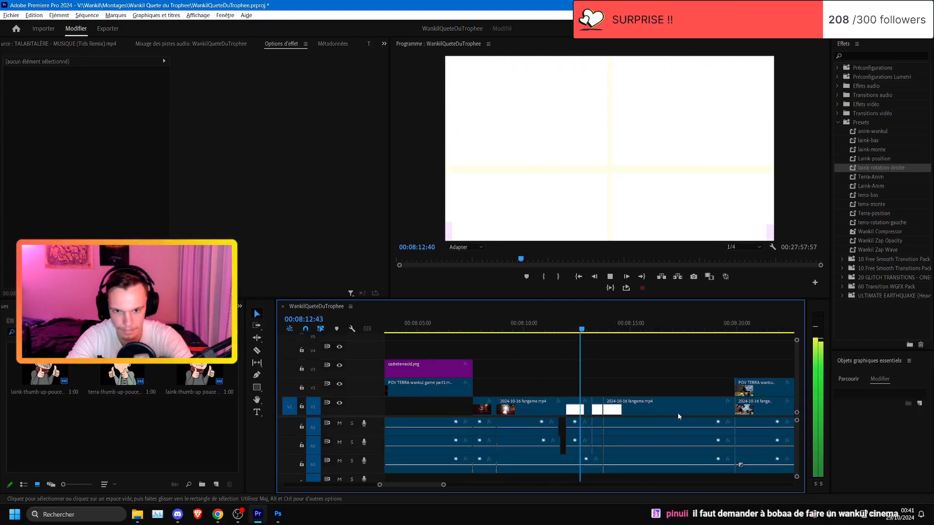
- Set the level of the A1 audio clip starting at 08:12:07 to 4.0 dB, and replay it
left_click(551, 326)
left_click(567, 427)
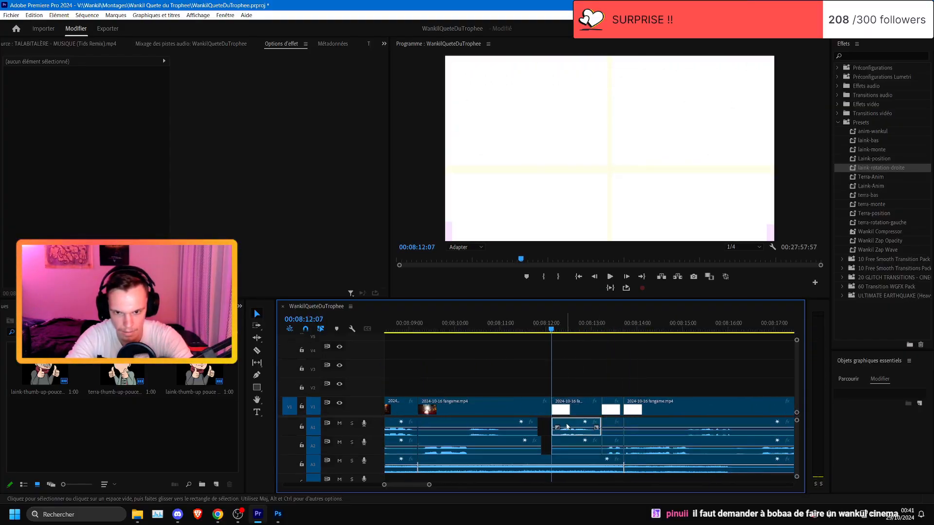
left_click(91, 99)
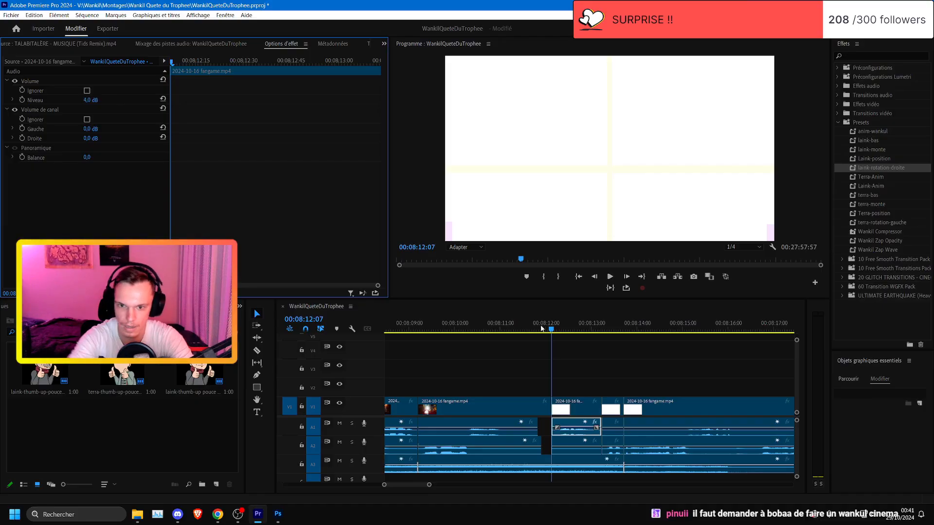
scroll(545, 352, "up", 2)
key("space")
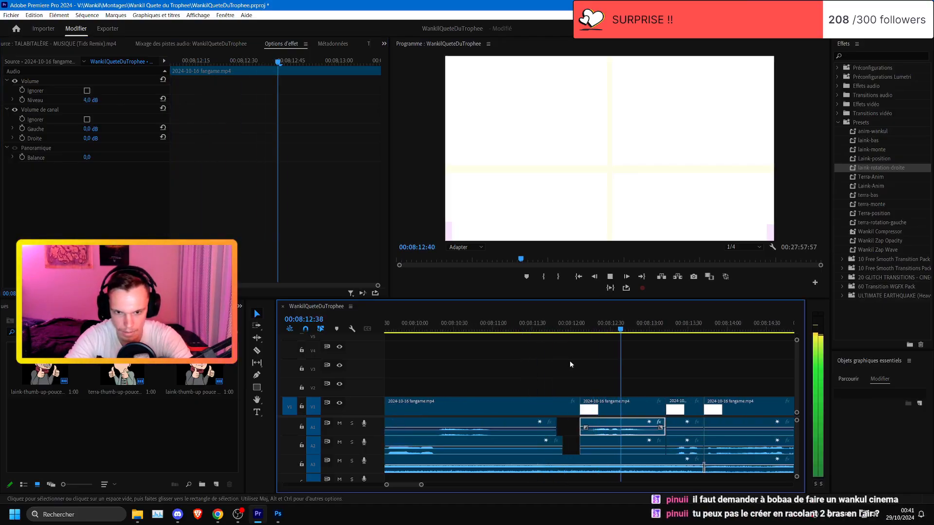
scroll(570, 365, "down", 2)
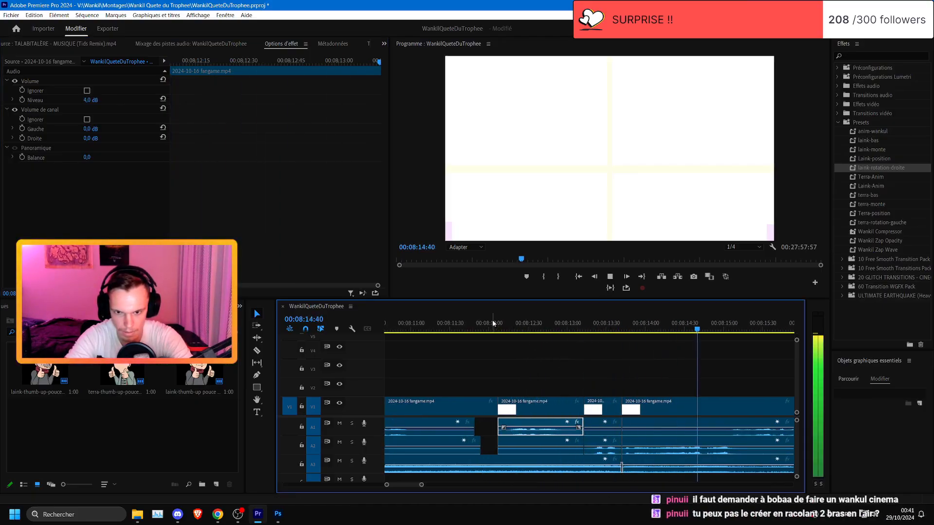
key("space")
- Cut the A3 audio at 08:12:07, set the level of the part after the cut to -4.0 dB, and play it briefly
left_click(545, 463)
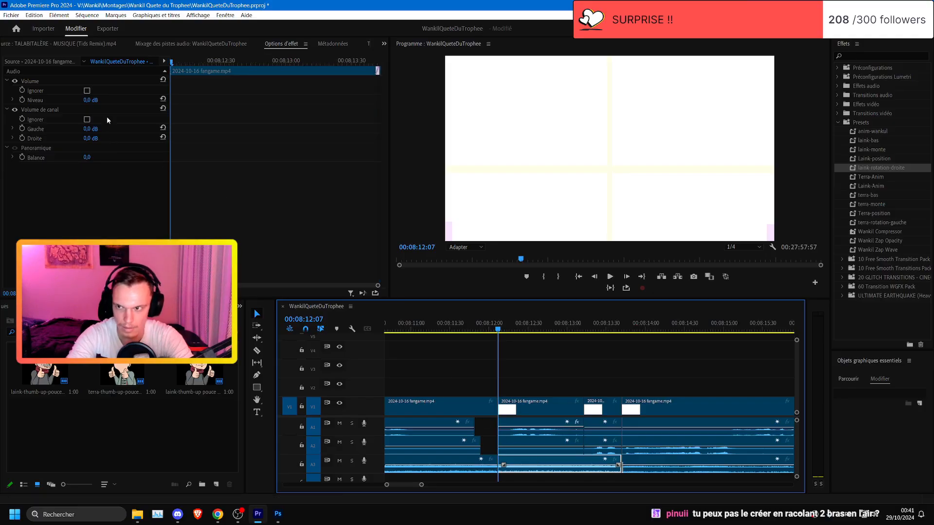
left_click(97, 98)
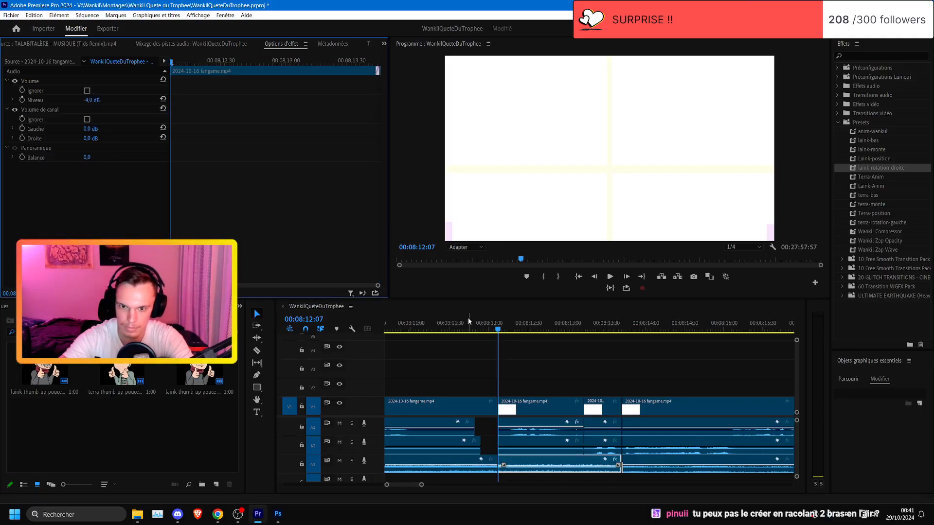
left_click(458, 325)
key("space")
key("space")
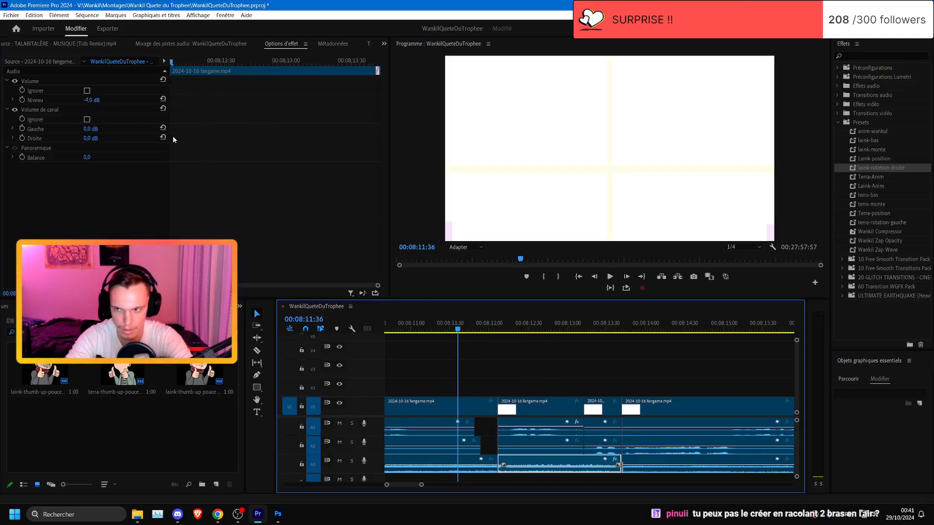
- Set the level of the A3 audio segment under the white flash to -8.0 dB, and replay from 08:11:30
left_click(92, 99)
left_click(451, 326)
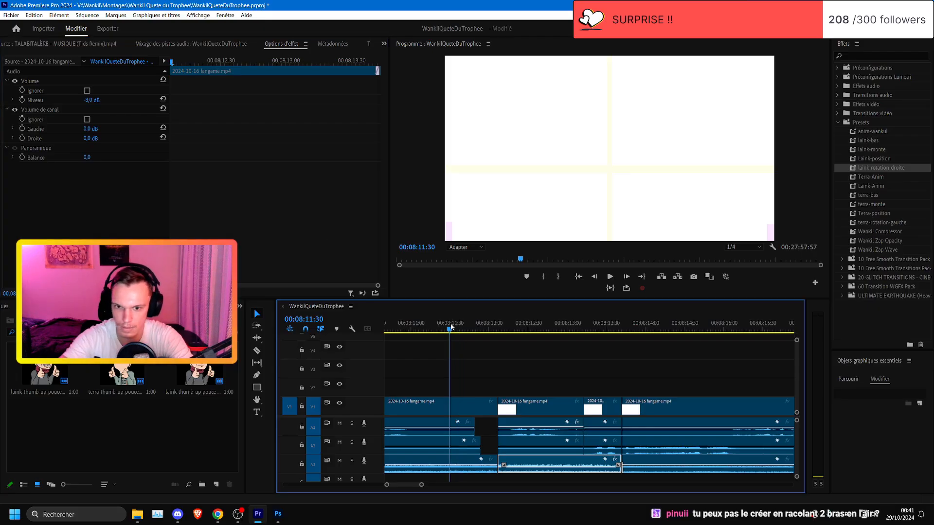
key("space")
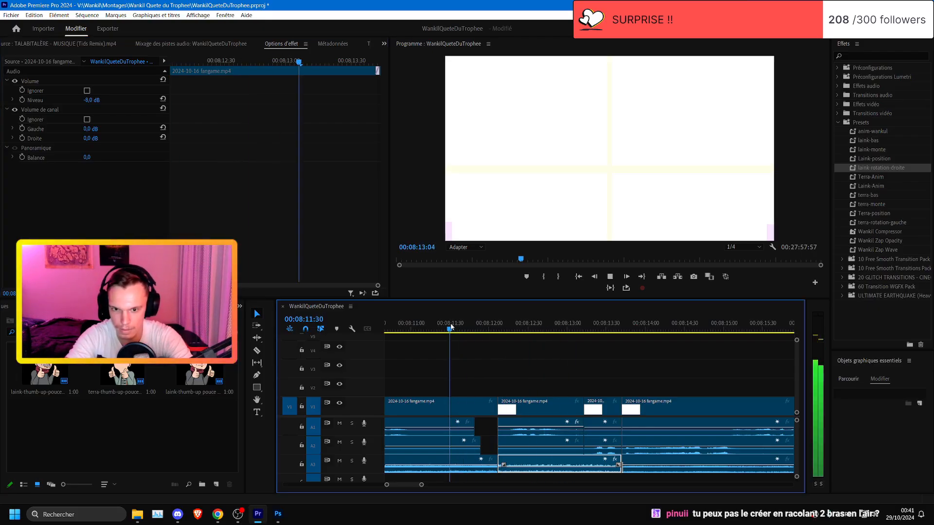
key("space")
- Set the level of the A3 audio segment starting at 08:12:07 to -6.0 dB, replay it, and save the project
left_click(92, 99)
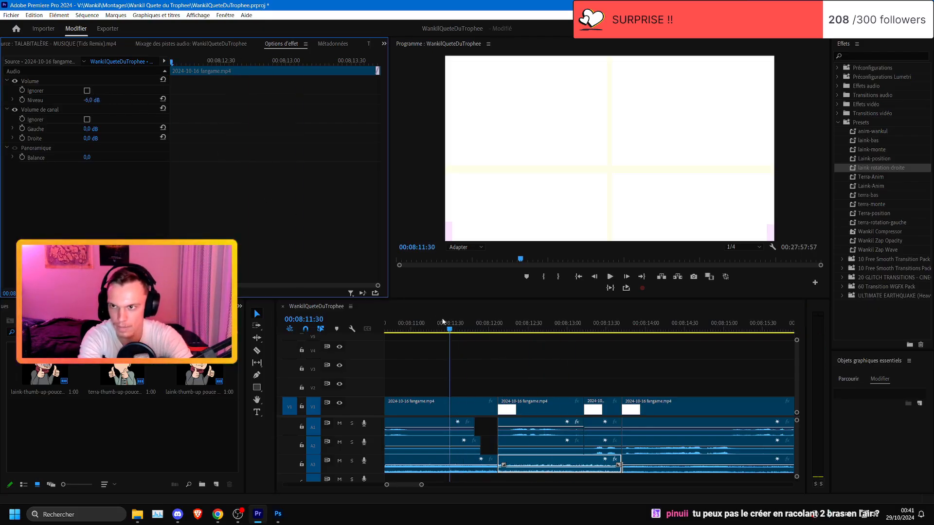
key("space")
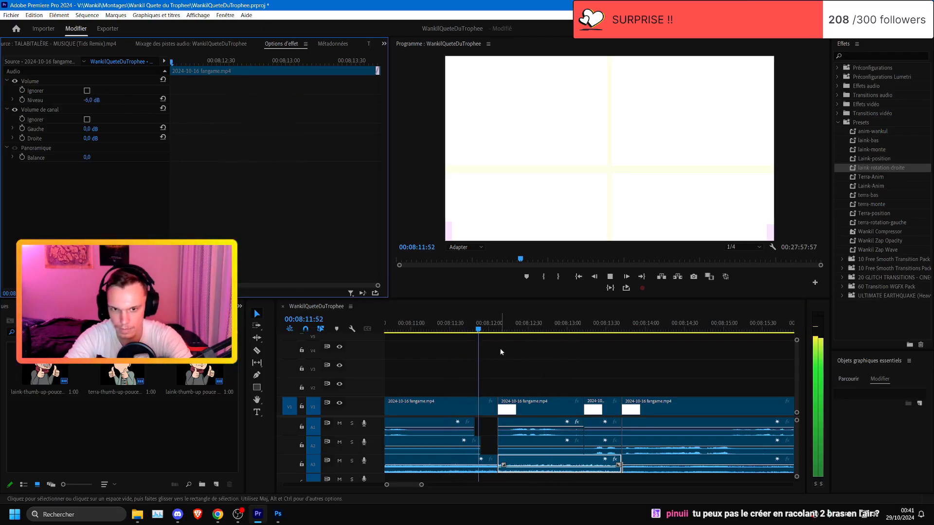
left_click(505, 325)
key("ctrl+s")
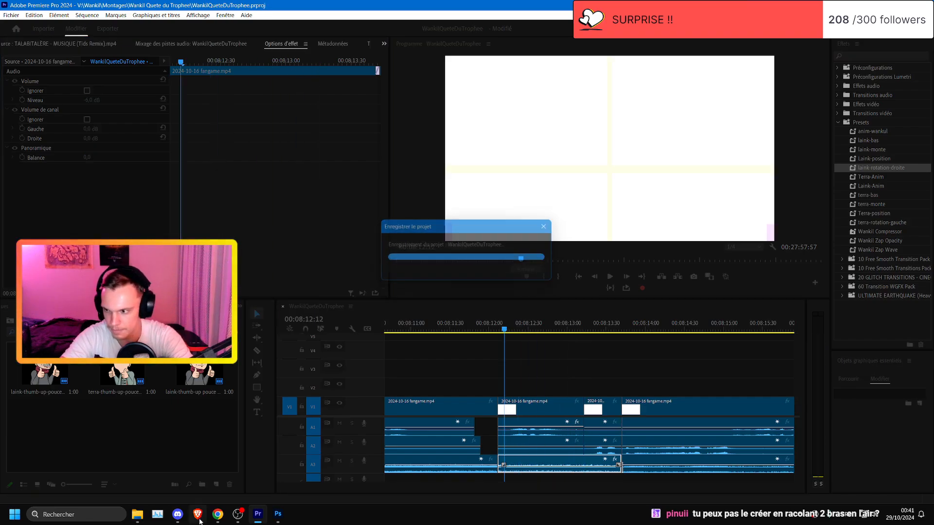
- Switch to the web browser and search Google Images for "cinema meme"
left_click(199, 520)
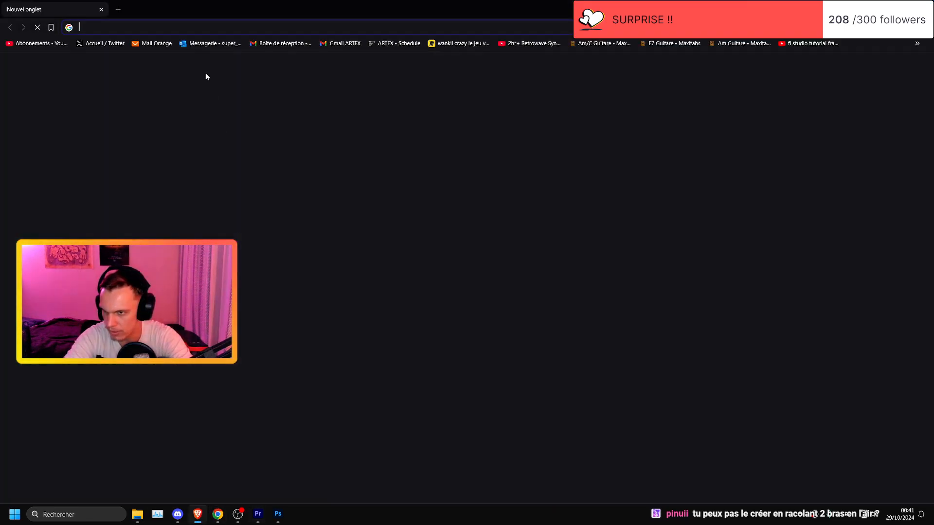
type("cinema")
key("Return")
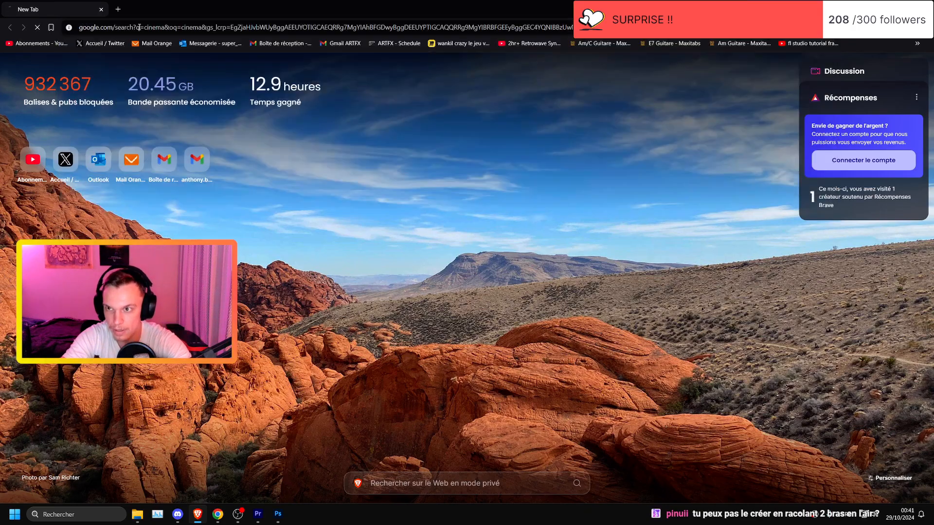
left_click(137, 103)
left_click(166, 76)
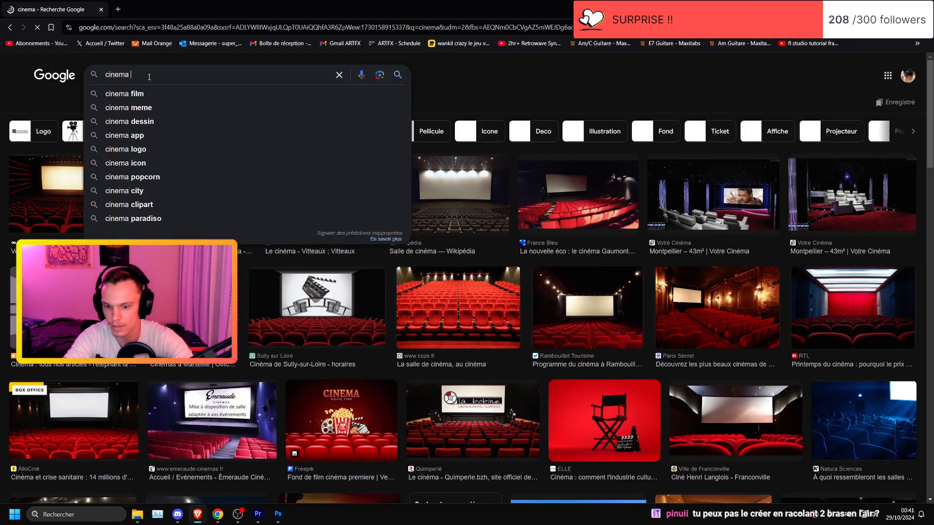
type("meme")
key("Return")
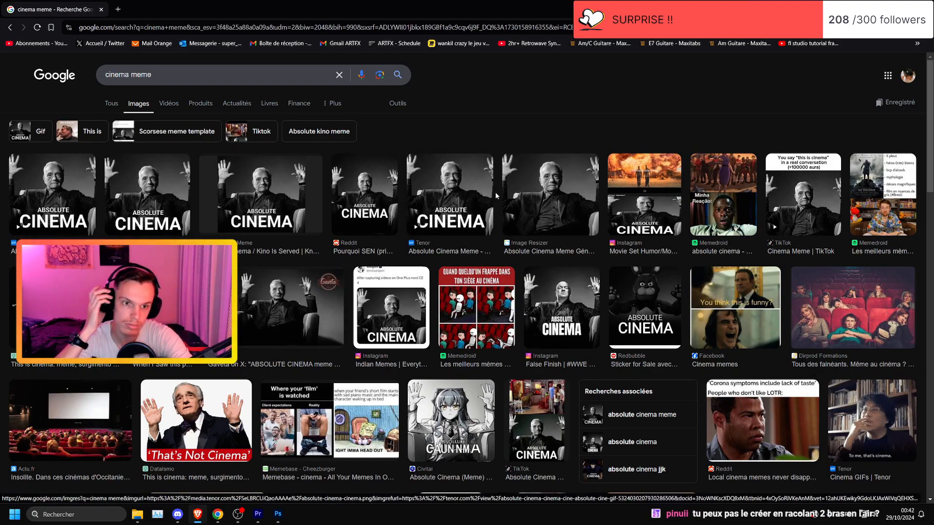
- Preview several "Absolute Cinema" images in the results and compare the available versions and related images
left_click(531, 205)
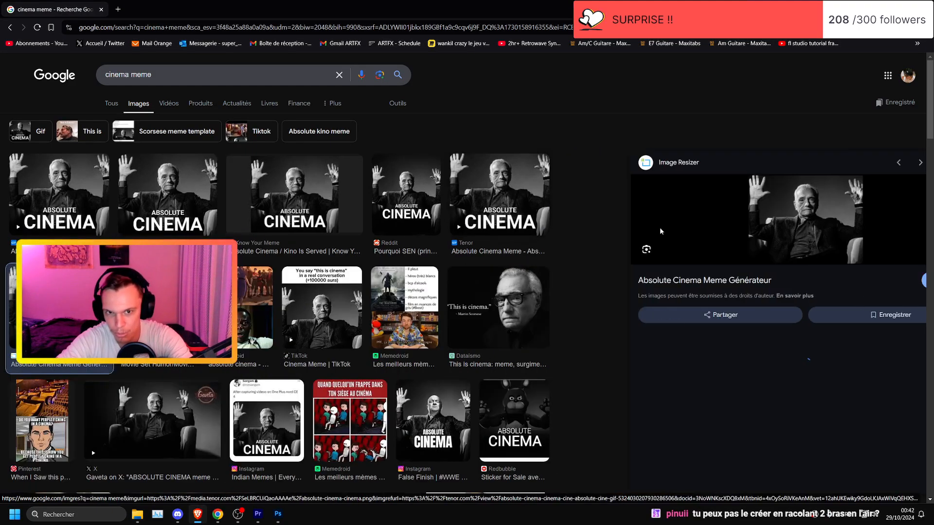
scroll(728, 231, "down", 10)
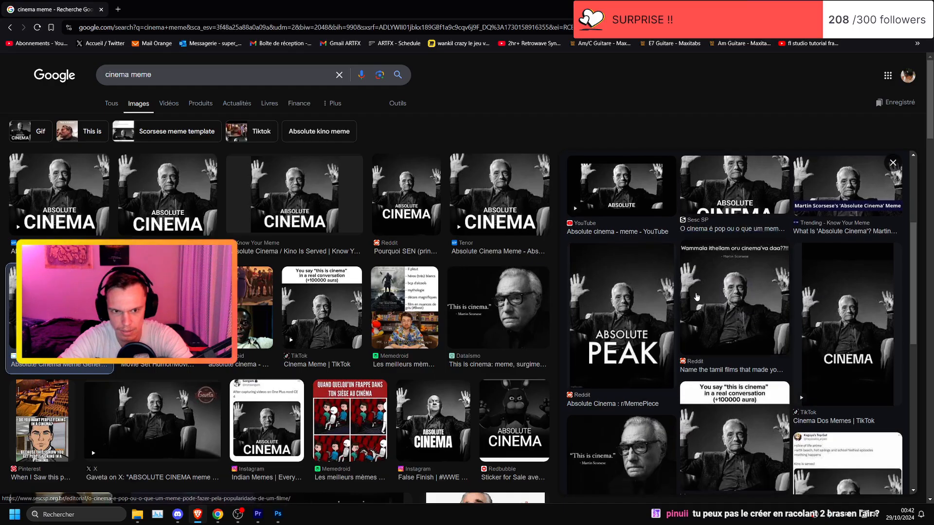
scroll(742, 267, "up", 10)
left_click(32, 221)
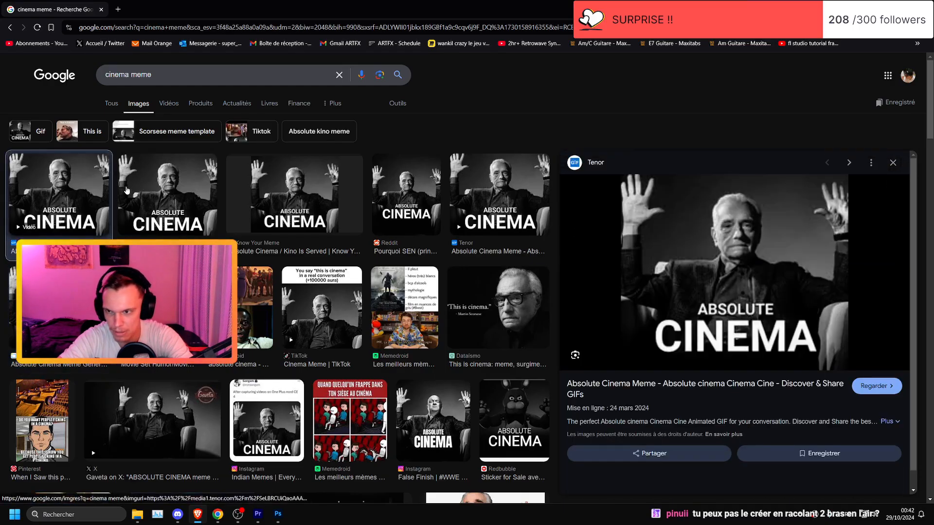
scroll(808, 261, "down", 7)
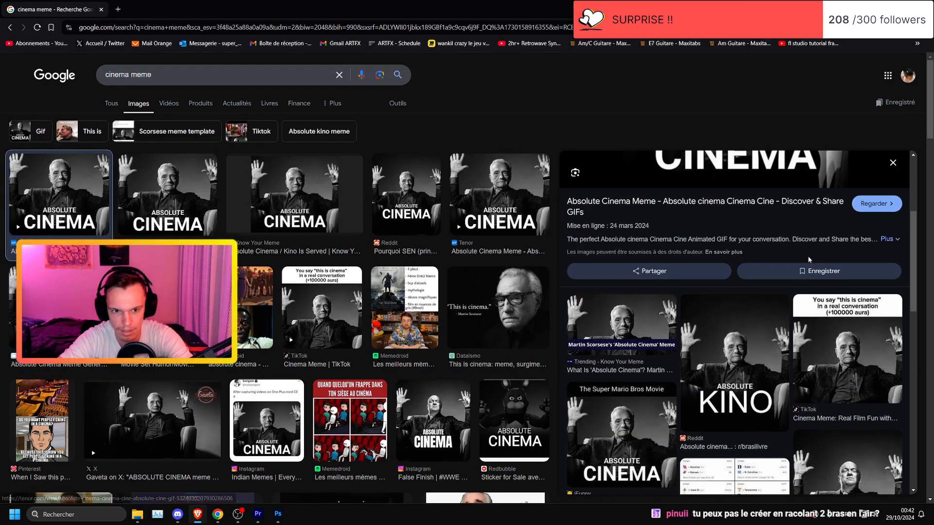
scroll(808, 259, "up", 7)
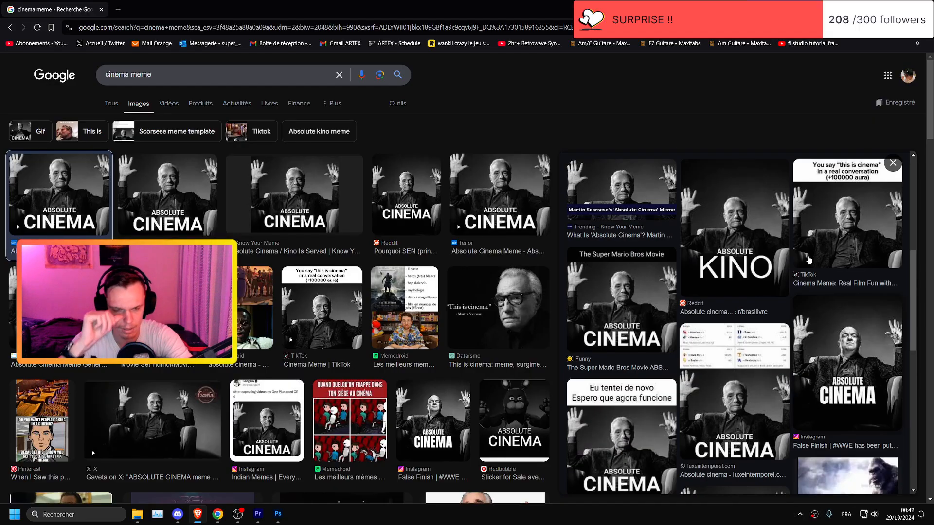
right_click(753, 238)
left_click(204, 179)
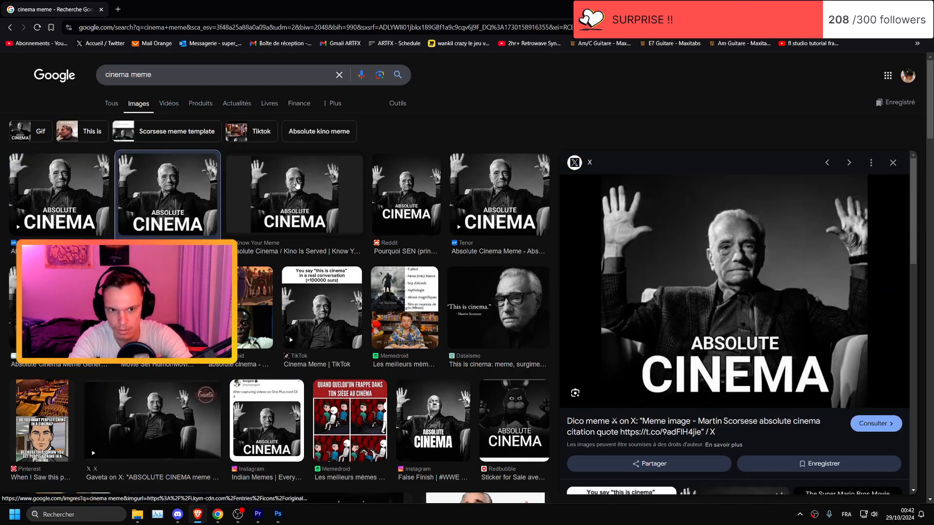
left_click(258, 190)
left_click(194, 191)
right_click(715, 241)
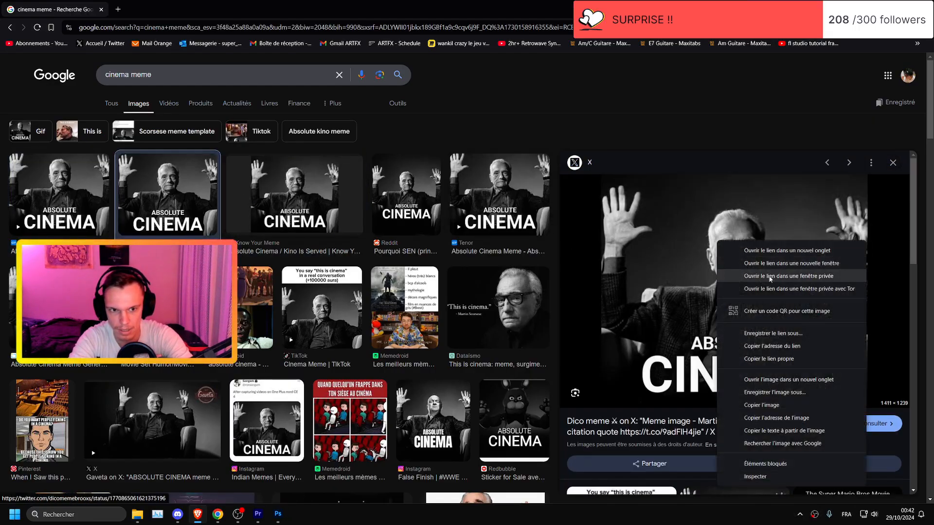
left_click(749, 393)
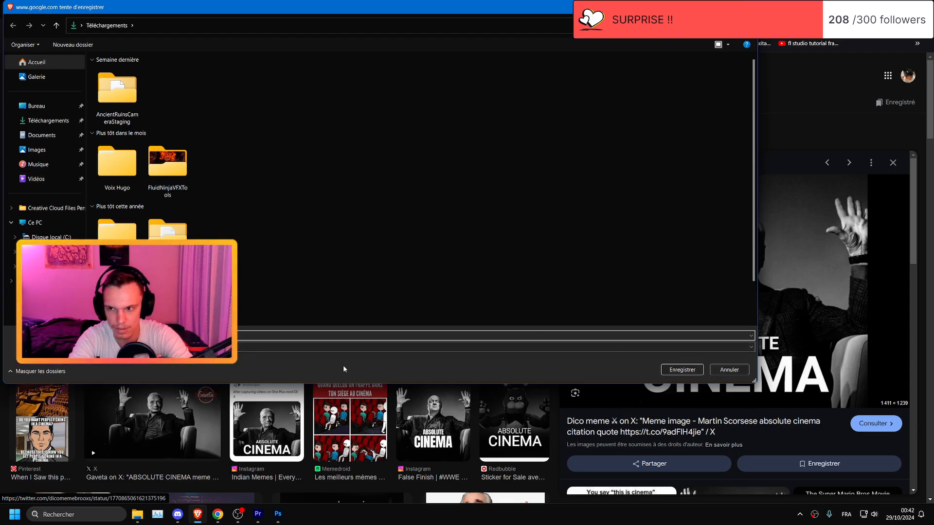
left_click(730, 371)
right_click(637, 322)
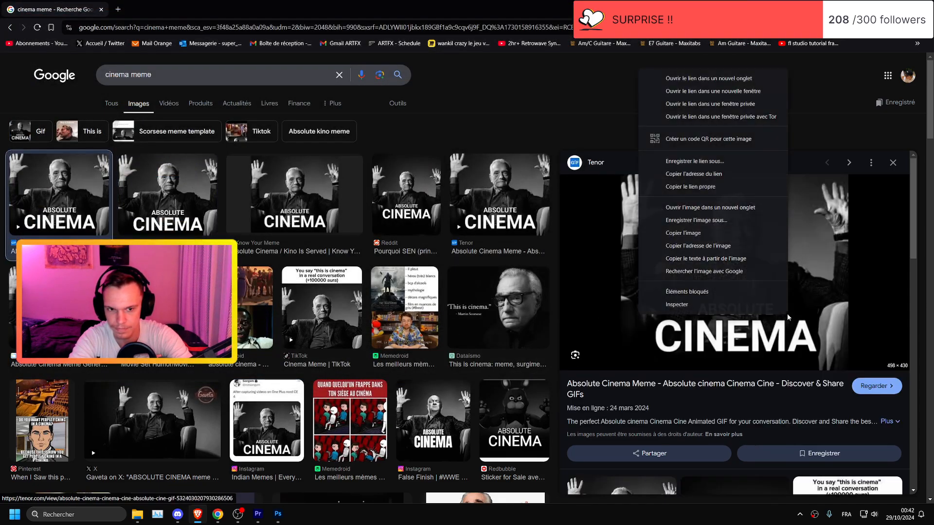
left_click(707, 223)
left_click(730, 370)
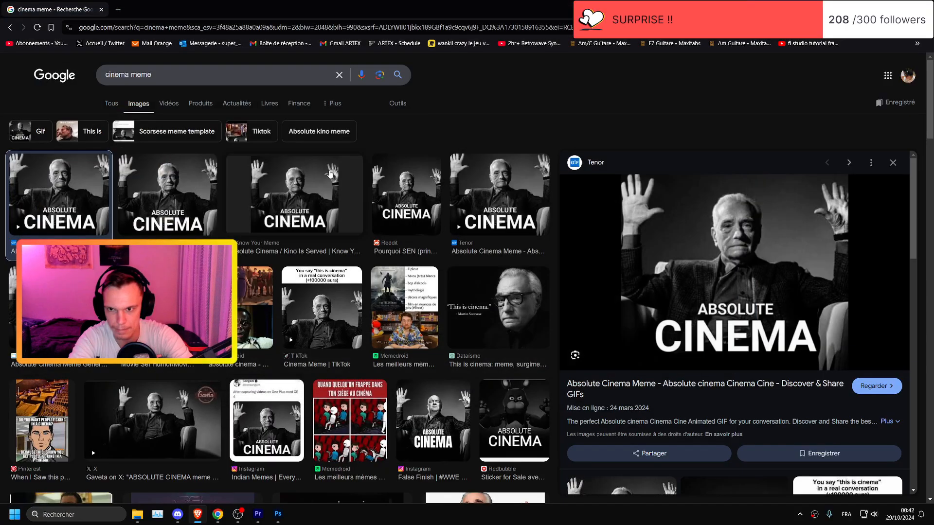
- Preview the Know Your Meme version of the image and filter the image results by the Icônes size
left_click(294, 209)
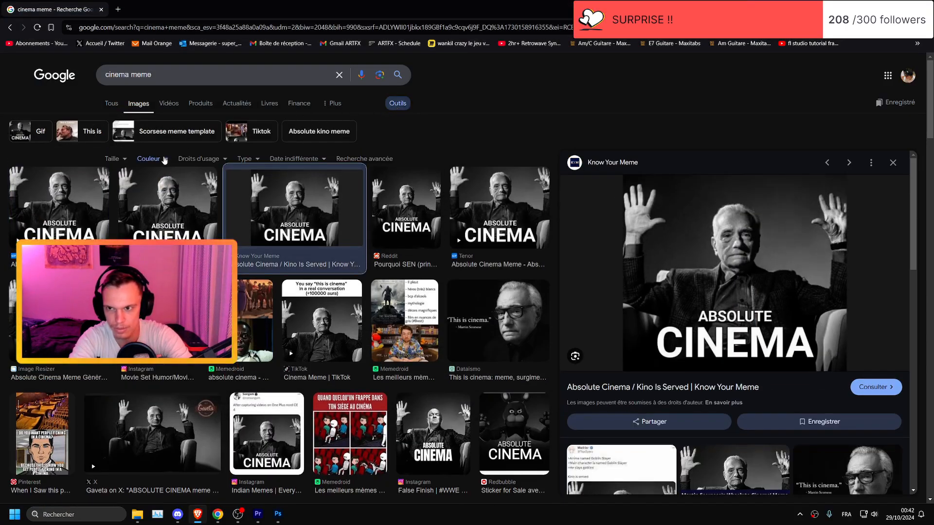
left_click(148, 159)
left_click(112, 159)
left_click(135, 212)
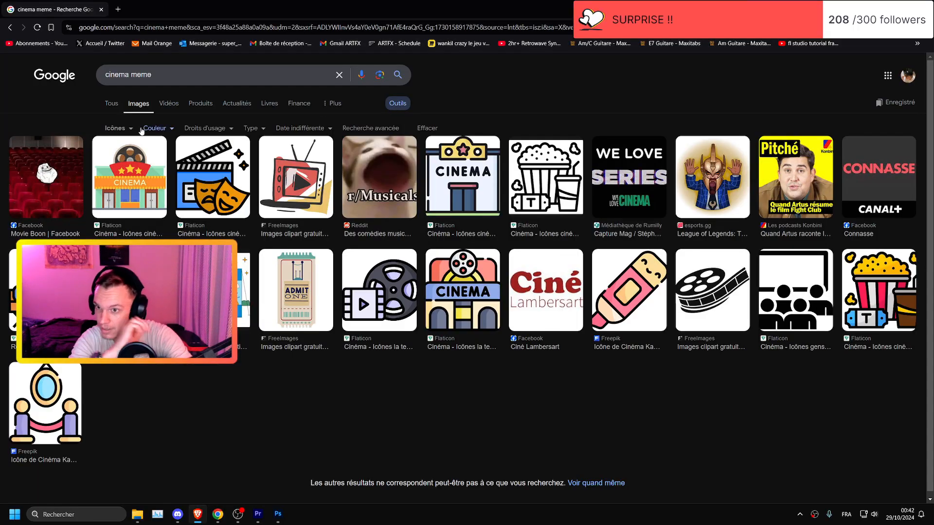
left_click(145, 129)
left_click(127, 129)
left_click(128, 129)
left_click(128, 129)
- Switch to Photoshop and close the four character PNG documents, keeping only the "Absolute Cinema" JPG open
key("alt+Tab")
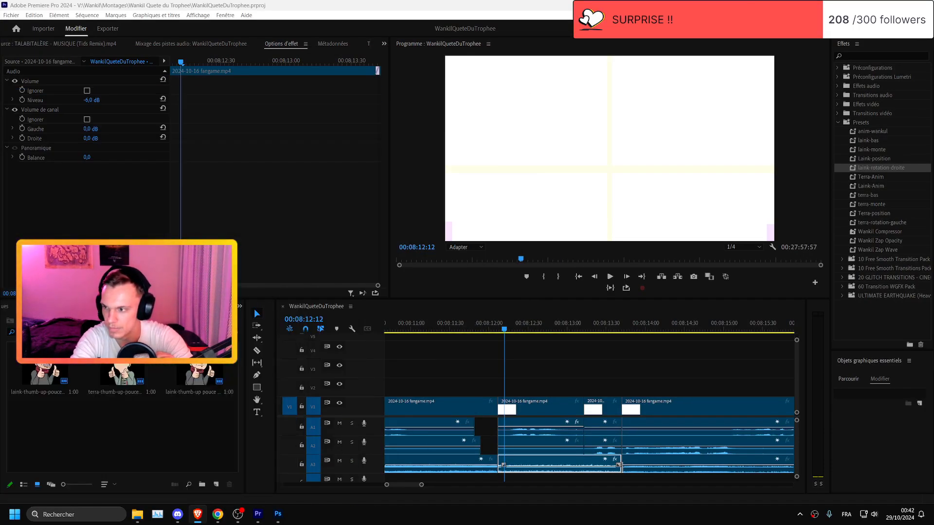
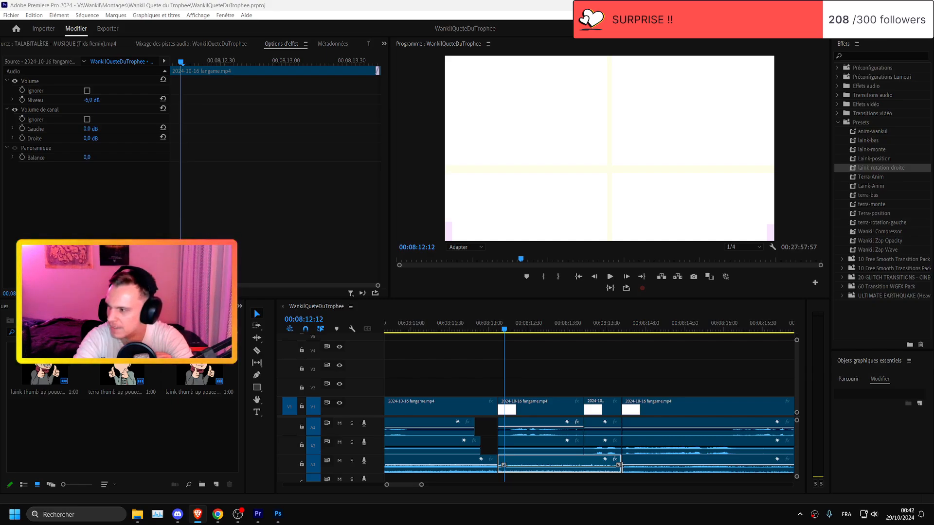
key("alt+Tab")
key("alt+Tab")
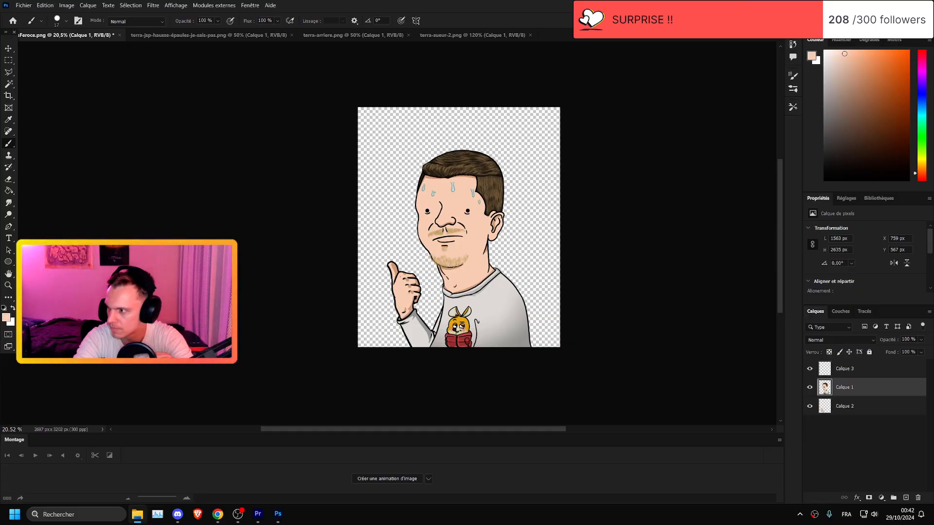
left_click(530, 35)
left_click(407, 35)
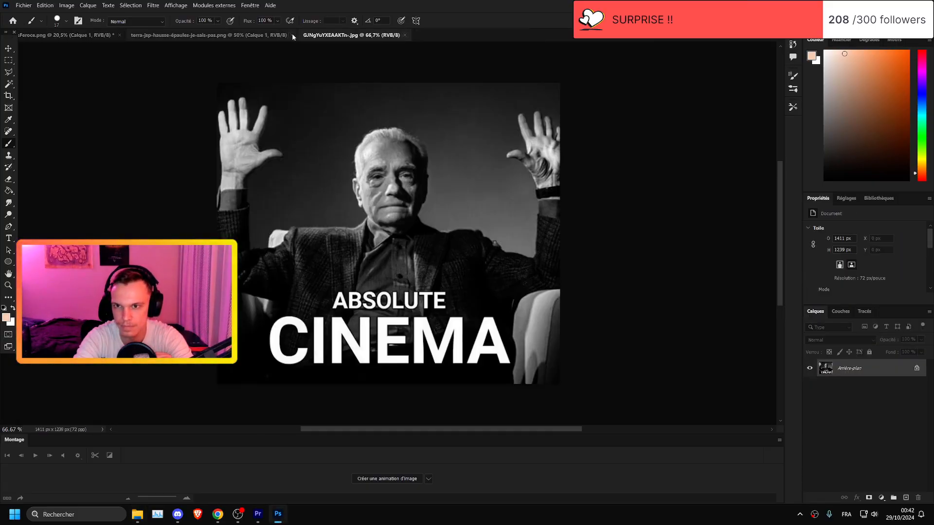
left_click(292, 35)
left_click(118, 36)
left_click(506, 193)
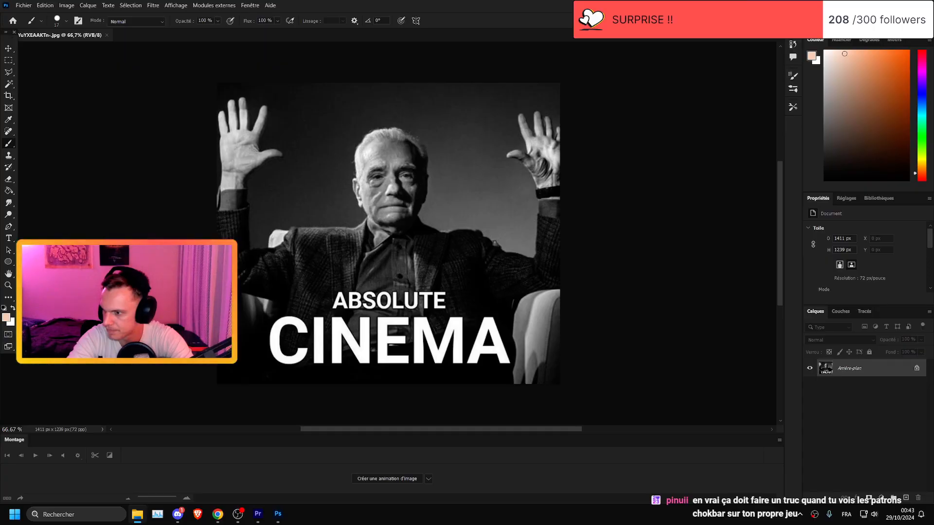
- Open laink-head tête.png and copy its head layer into the "Absolute Cinema" document
left_click_drag(243, 87, 286, 36)
left_click(11, 49)
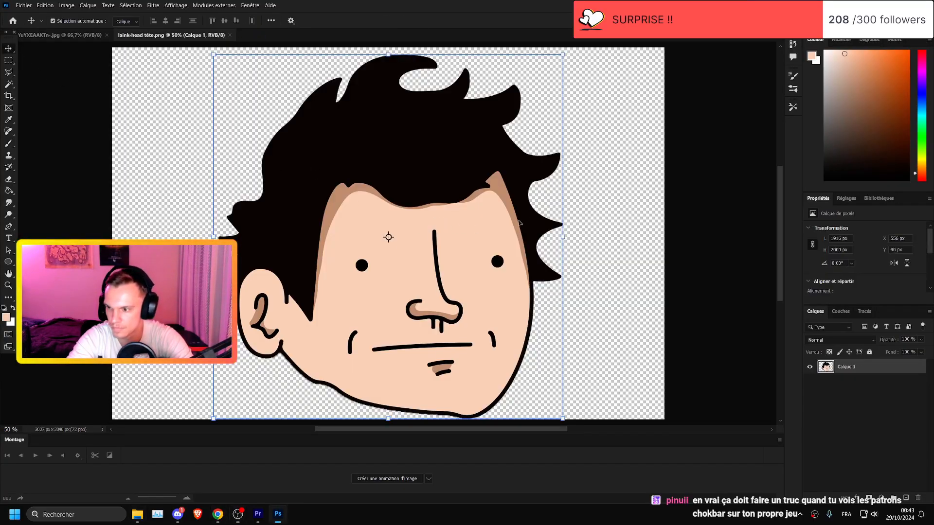
left_click_drag(441, 183, 206, 24)
left_click_drag(86, 33, 428, 146)
- Scale the cartoon head to about 28% and place it over the seated man's face
left_click_drag(580, 203, 418, 195)
left_click_drag(456, 170, 479, 166)
scroll(424, 175, "up", 3)
mouse_move(414, 178)
left_mouse_down()
mouse_move(405, 164)
mouse_move(412, 179)
left_mouse_up()
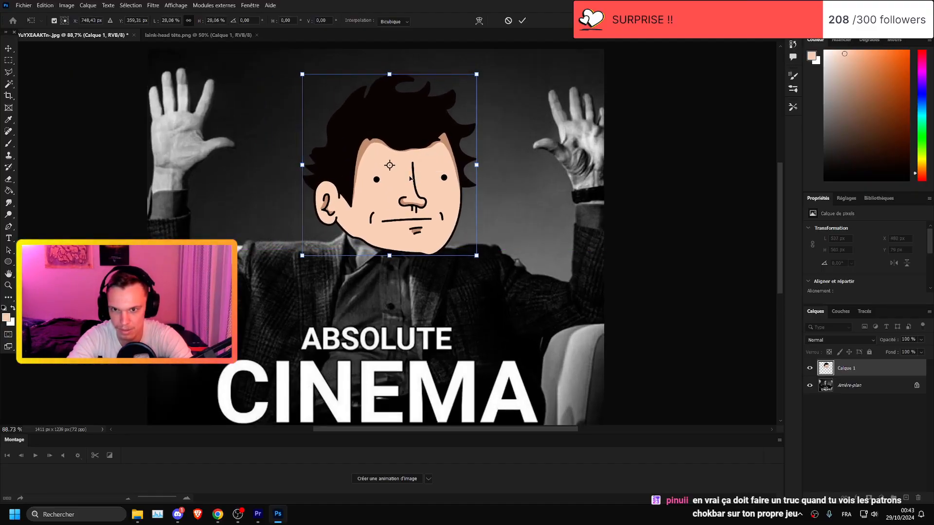
left_click(8, 49)
- Fully desaturate the cartoon head layer with a Teinte/Saturation adjustment to match the black-and-white photo
left_click(96, 5)
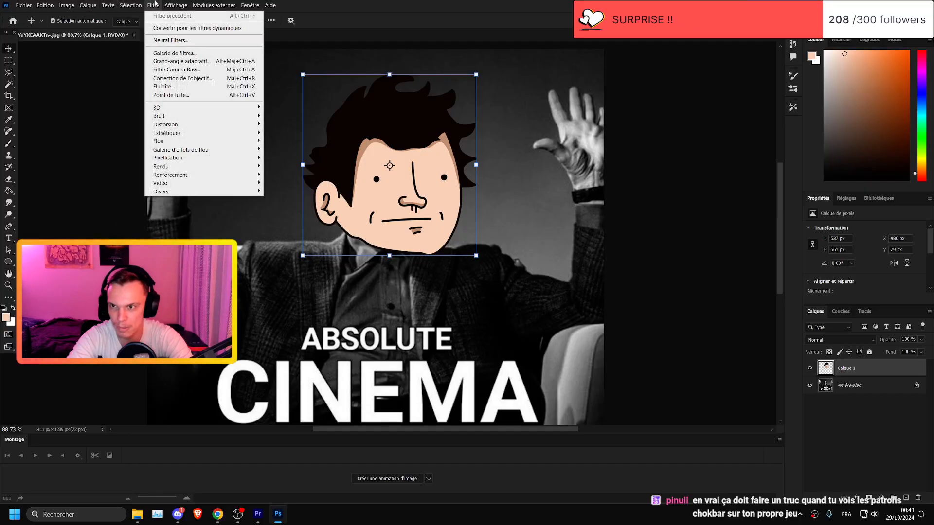
left_click(67, 6)
mouse_move(116, 28)
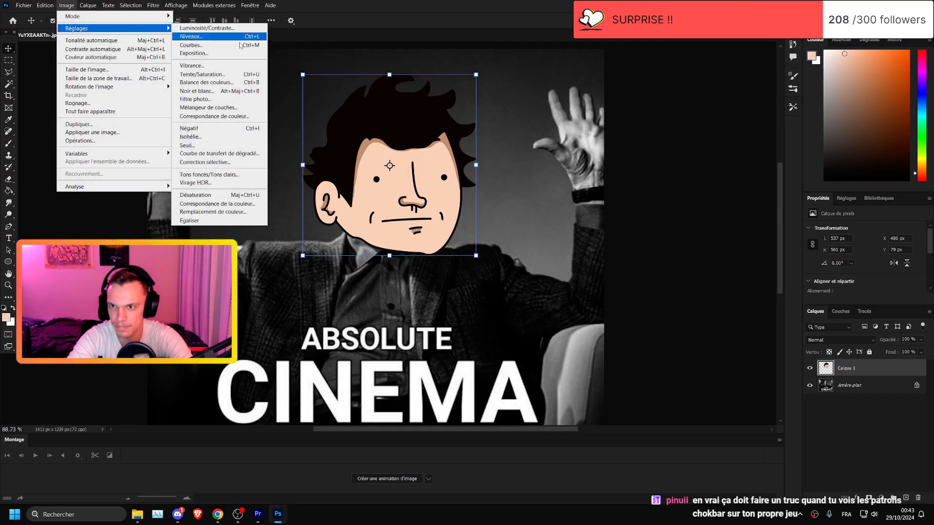
left_click(239, 74)
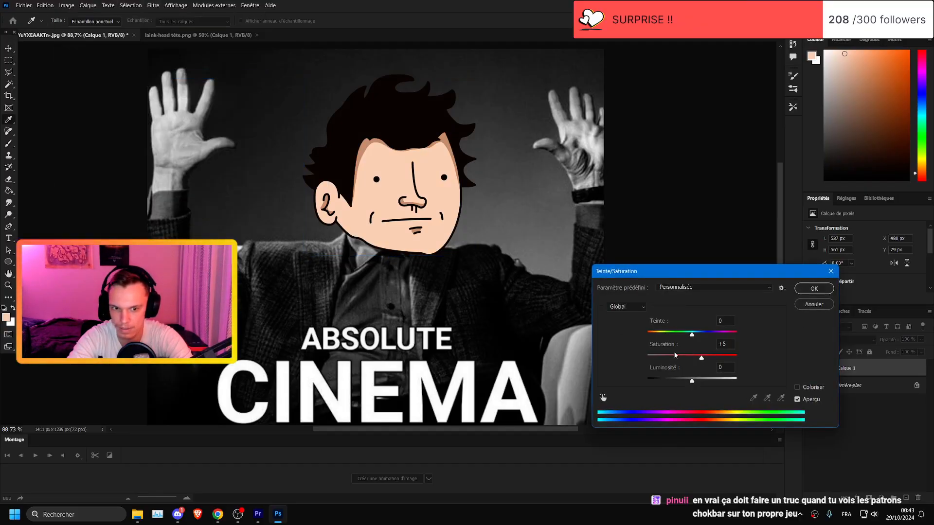
left_click_drag(675, 356, 643, 357)
left_click(813, 288)
scroll(399, 187, "down", 6)
scroll(404, 181, "up", 1)
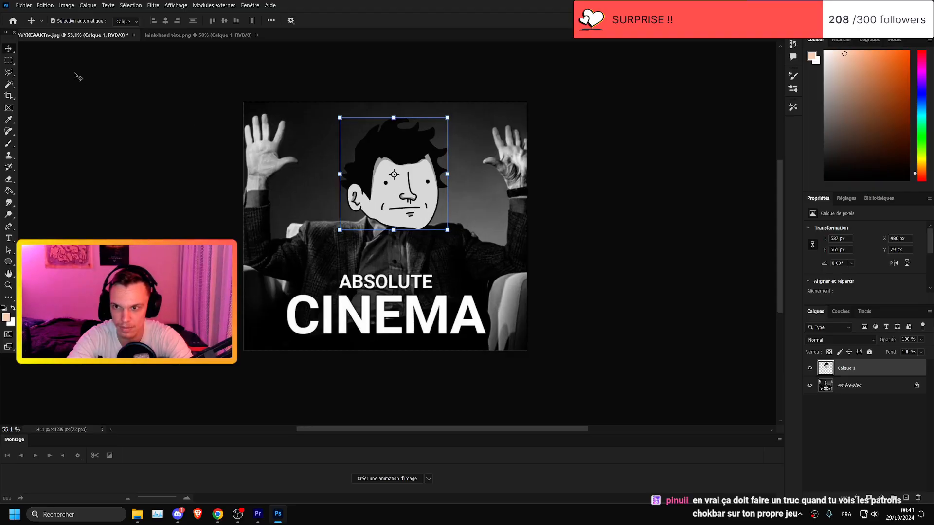
- Activate the Rectangular Marquee tool with the cartoon head layer of the "Absolute Cinema" image active
left_click(9, 60)
scroll(229, 149, "up", 1)
scroll(242, 172, "down", 1)
scroll(229, 166, "up", 1)
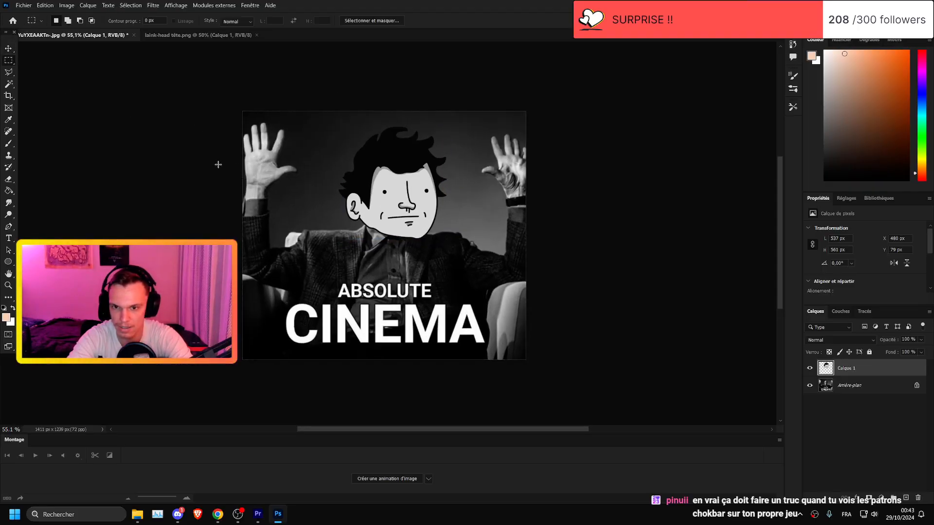
- Export the cinema composite for the web as PNG-24 with "-cinema" added to its file name, and quit Photoshop
left_click(24, 5)
mouse_move(58, 152)
left_click(185, 191)
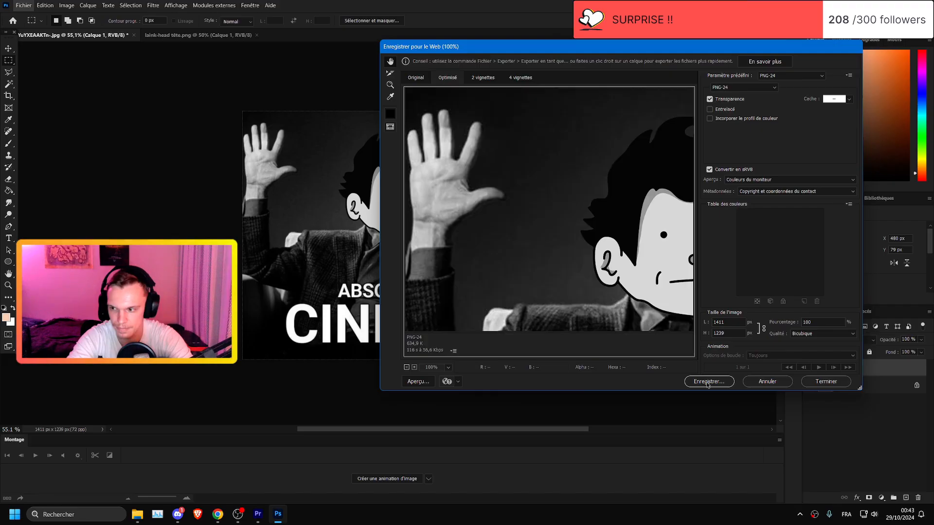
left_click(706, 381)
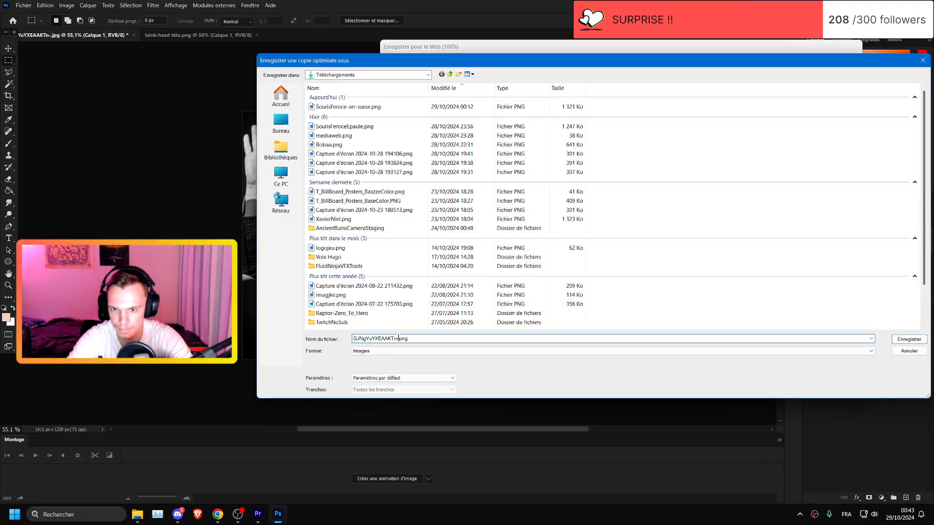
key("Return")
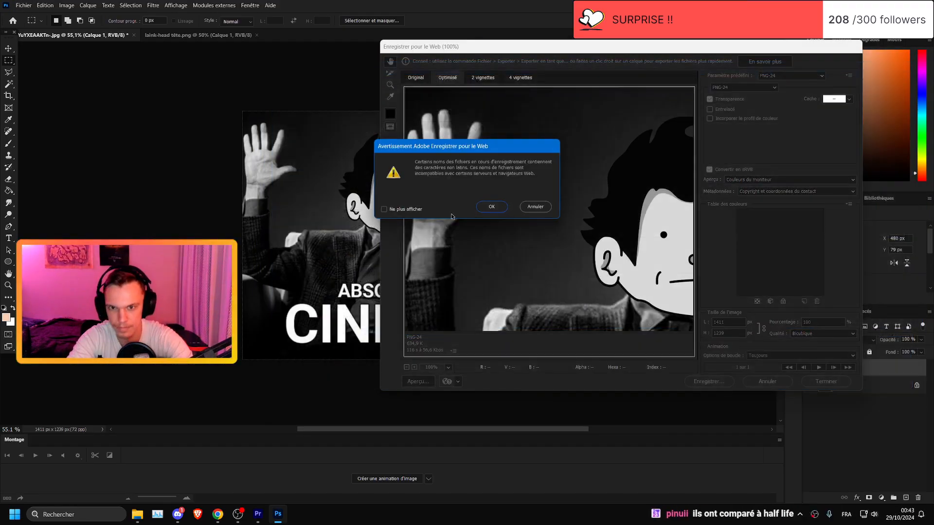
key("Return")
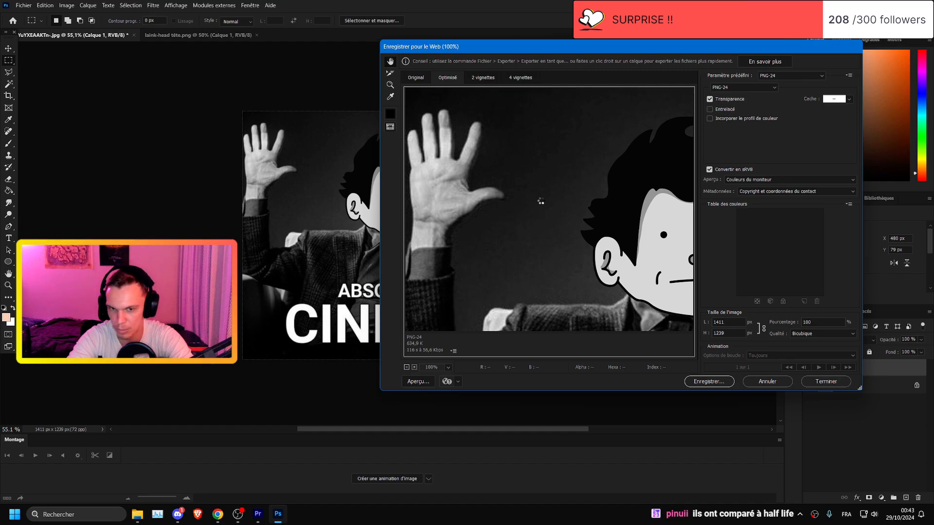
key("ctrl+q")
left_click(495, 194)
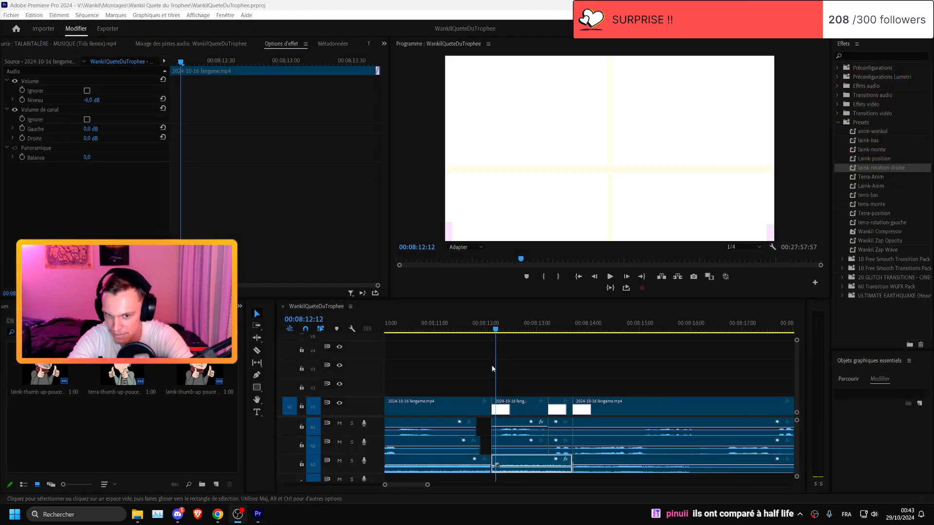
- Place the exported cinema PNG on track V2 above the fangame clip starting near 00:08:12 and extend it to that clip's end
left_click(471, 330)
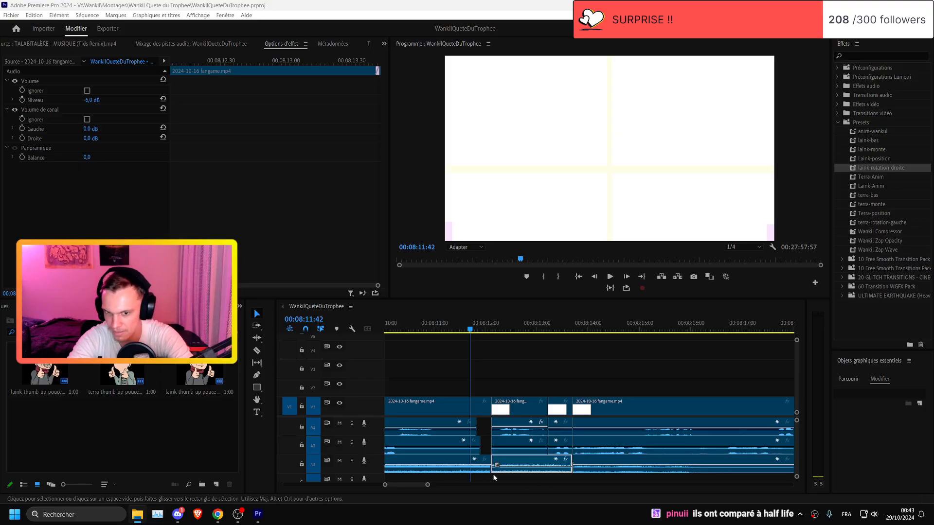
left_click(515, 457)
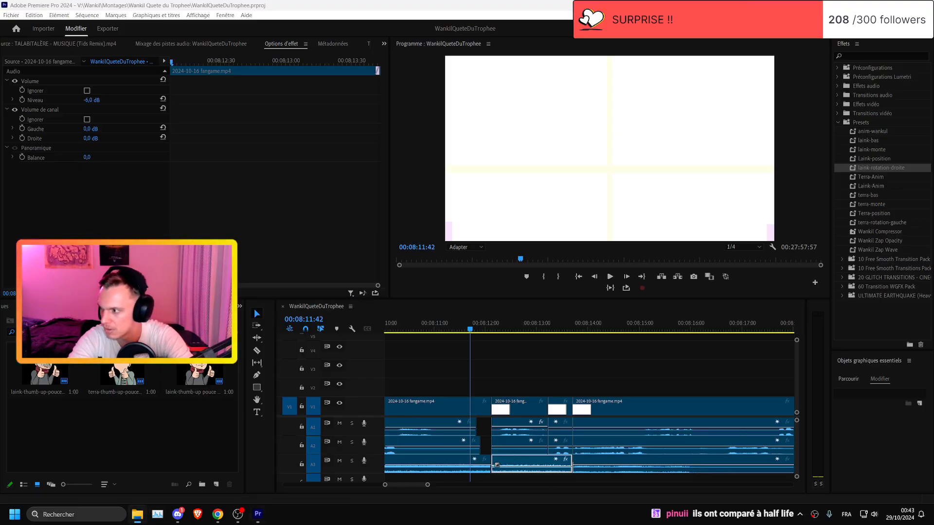
left_click_drag(438, 310, 493, 388)
scroll(492, 389, "up", 3)
left_click_drag(591, 387, 604, 387)
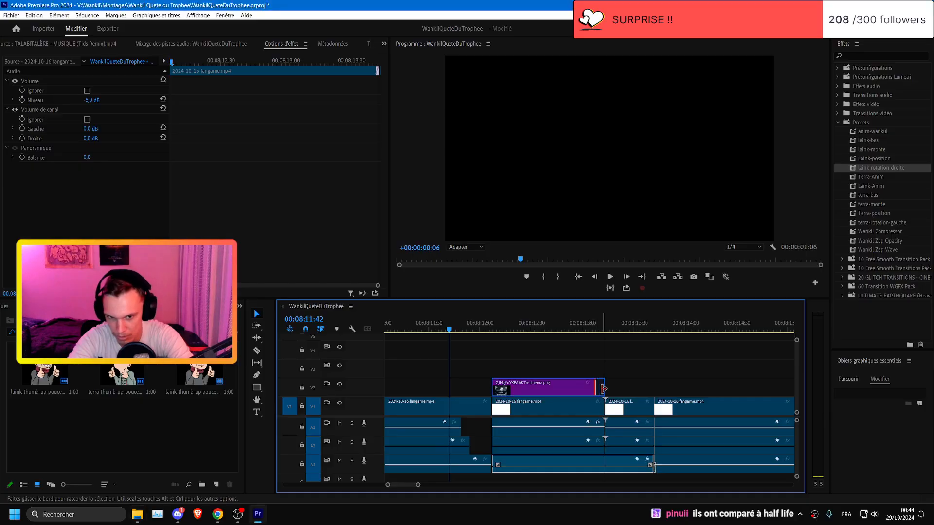
left_click(632, 384)
- Trim the cinema image and the fangame clip with its A1 and A2 audio beneath it to end at 00:08:12:58
scroll(632, 386, "down", 1)
scroll(632, 383, "up", 4)
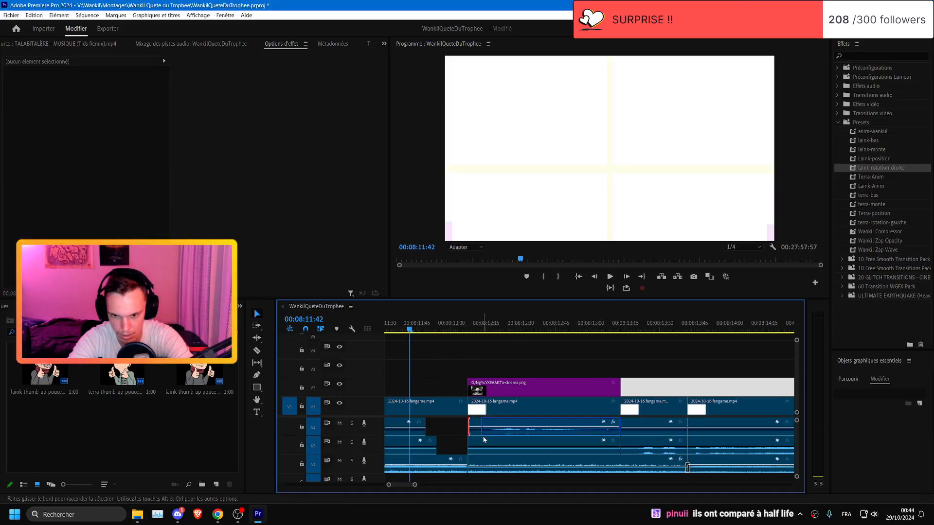
left_click_drag(473, 433, 488, 433)
left_click_drag(607, 433, 591, 434)
key("space")
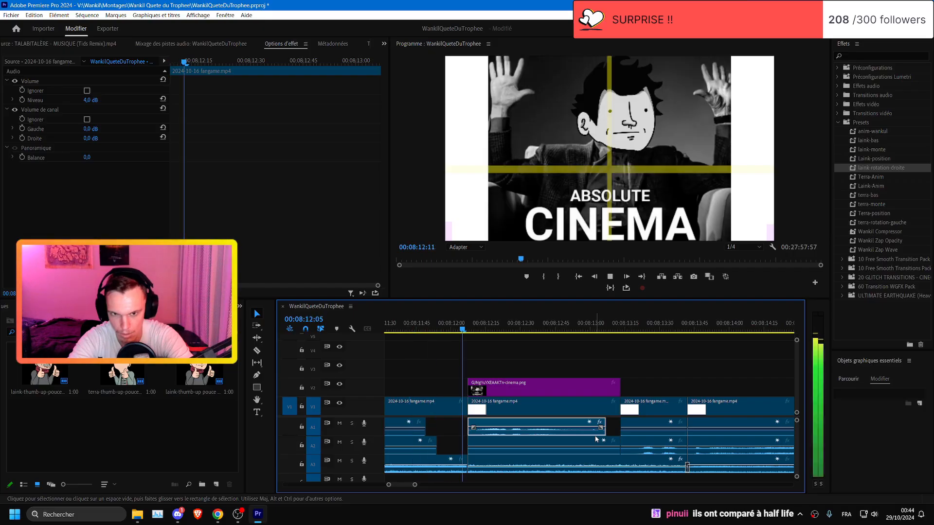
left_click_drag(465, 327, 598, 448)
left_click_drag(618, 390, 586, 390)
- Close the gap at 00:08:12:58 by shifting the short fangame clip earlier, trimming the A3 audio to its end and ripple-deleting the remaining space
left_click(647, 444)
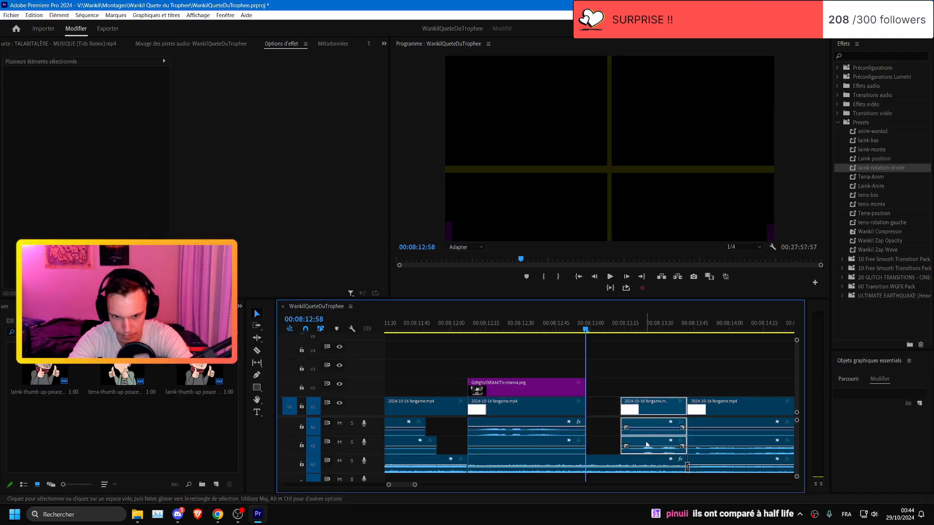
left_click_drag(647, 444, 612, 444)
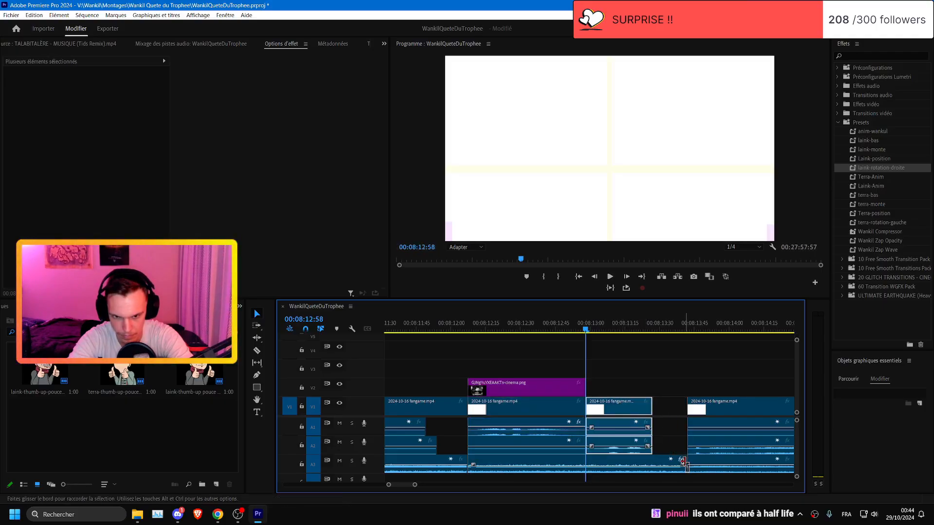
left_click_drag(684, 464, 652, 461)
right_click(679, 413)
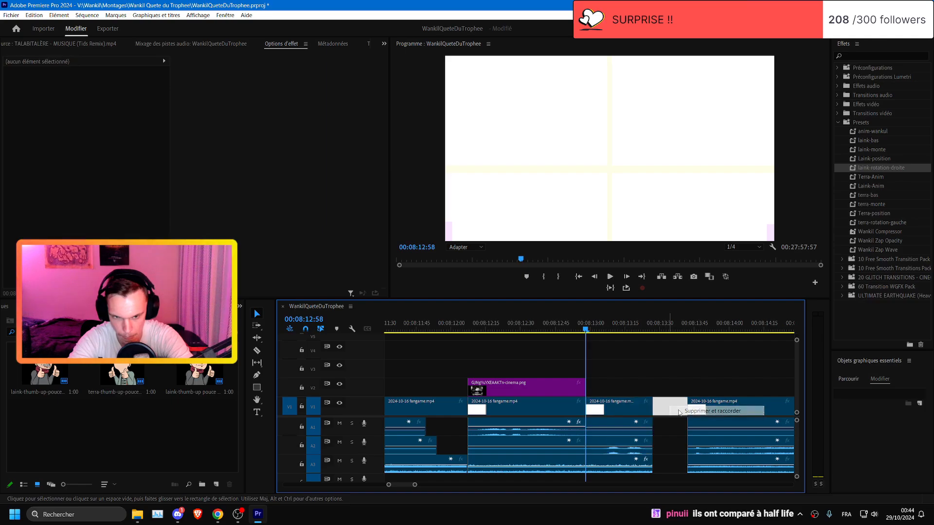
left_click(705, 411)
- Play back the cut around the cinema image from about 00:08:11:27 and save the project
key("space")
scroll(556, 339, "down", 2)
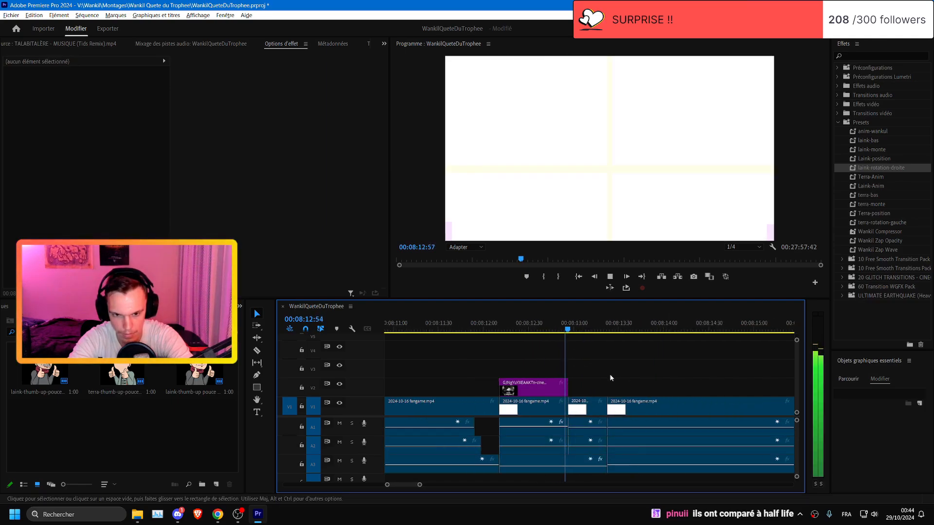
left_click(445, 328)
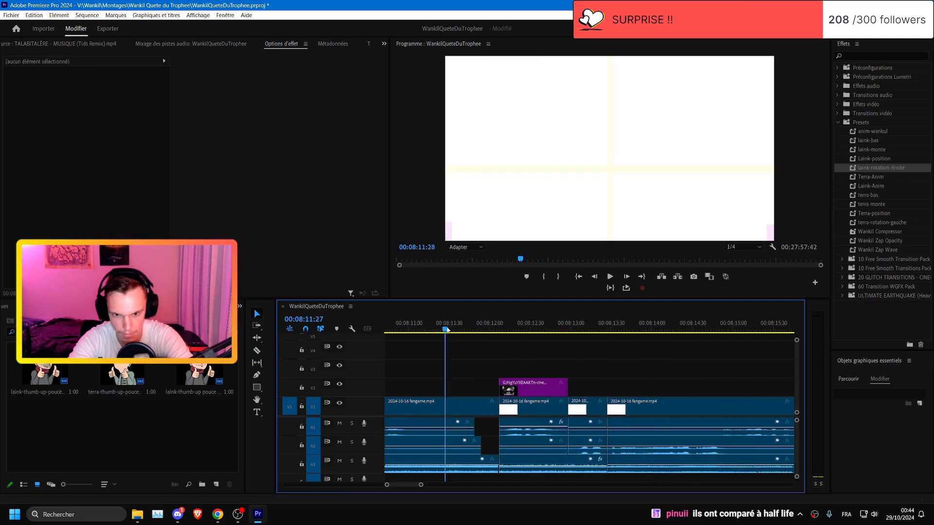
key("space")
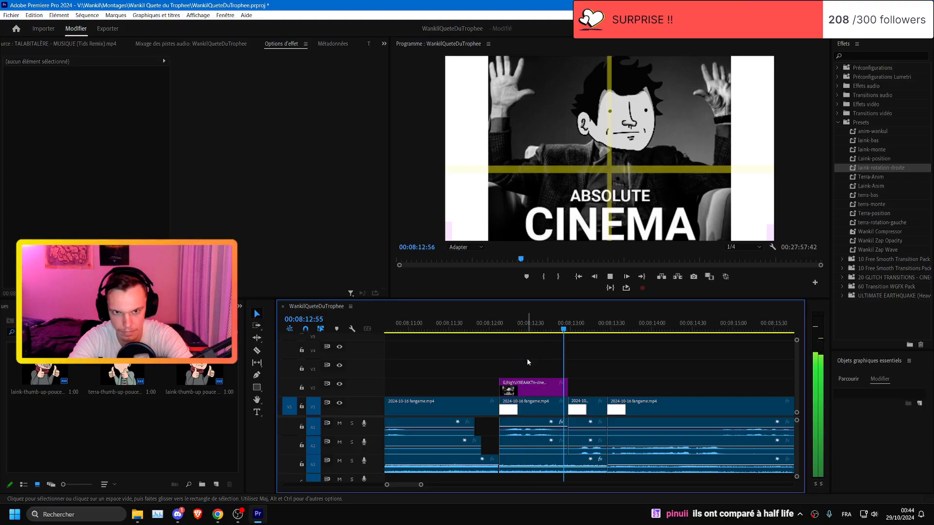
key("ctrl+s")
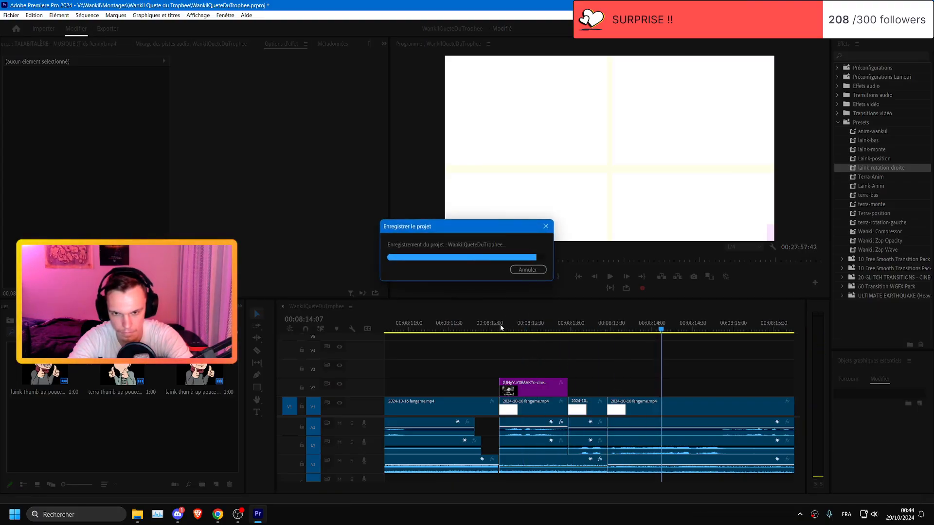
left_click_drag(500, 328, 461, 329)
key("space")
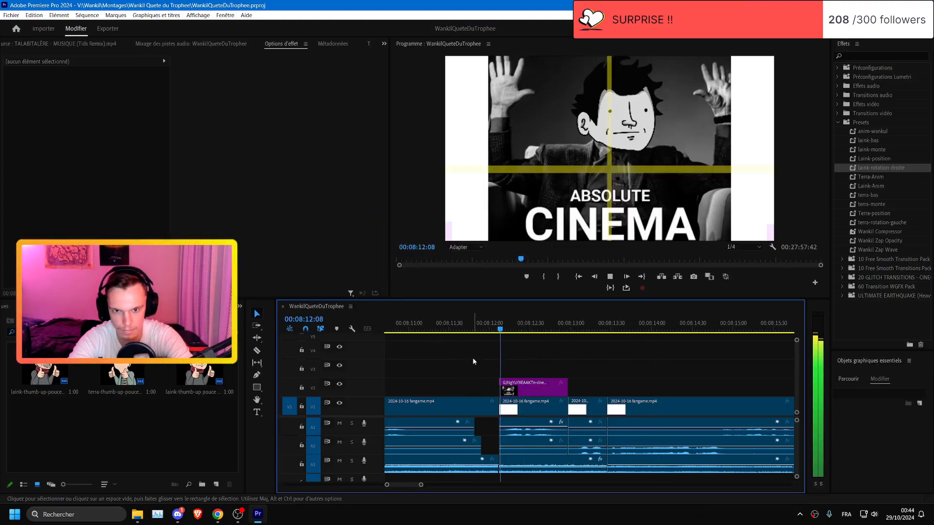
key("minus")
key("ctrl+s")
left_click(428, 329)
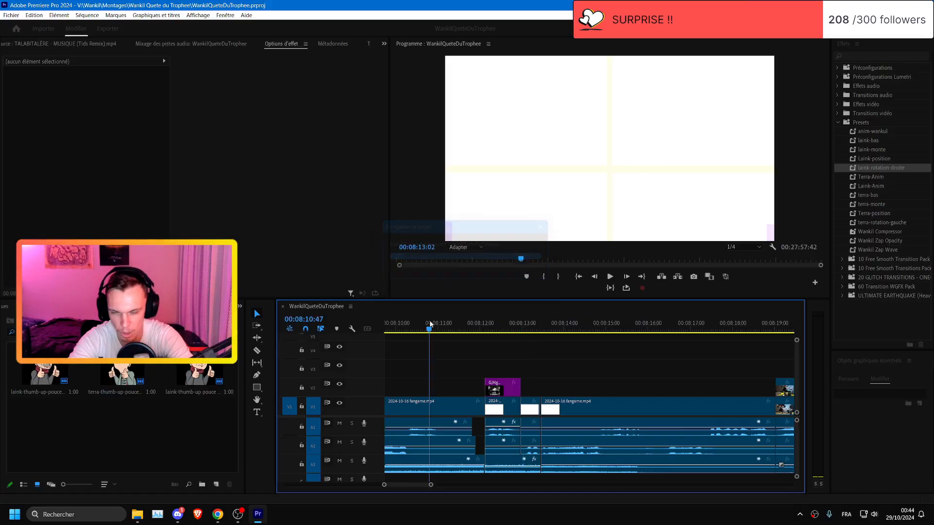
key("minus")
key("minus")
key("ctrl+s")
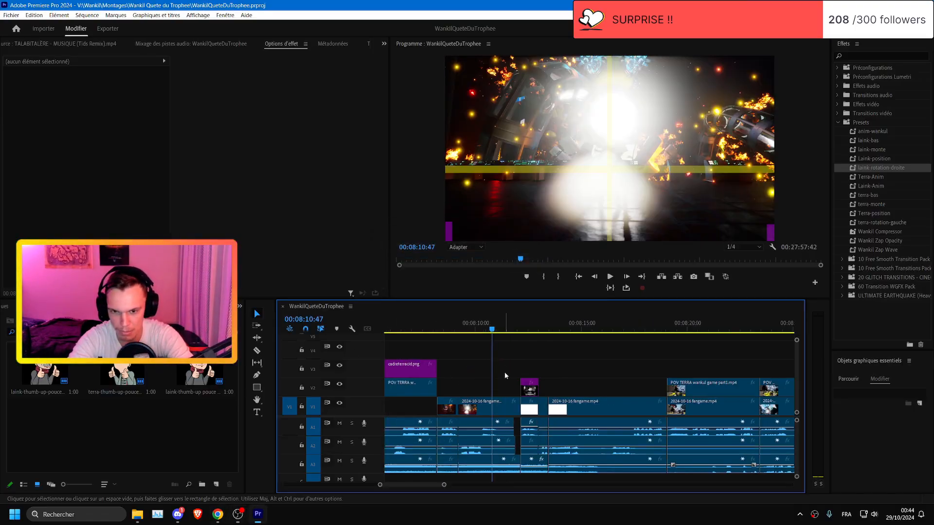
key("ctrl+s")
key("minus")
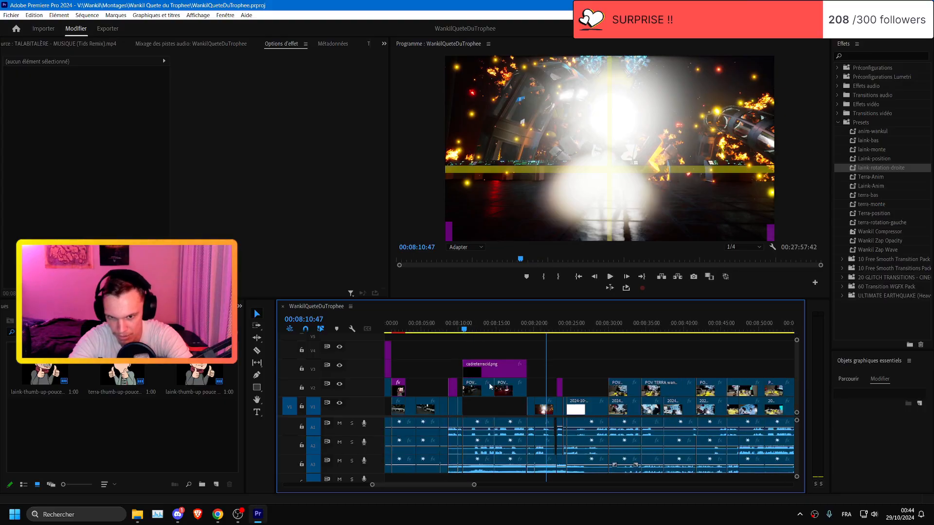
- Play the sequence from about 00:07:50:07 through the cinema image to review the edit's pacing
scroll(490, 385, "up", 3)
left_click(471, 330)
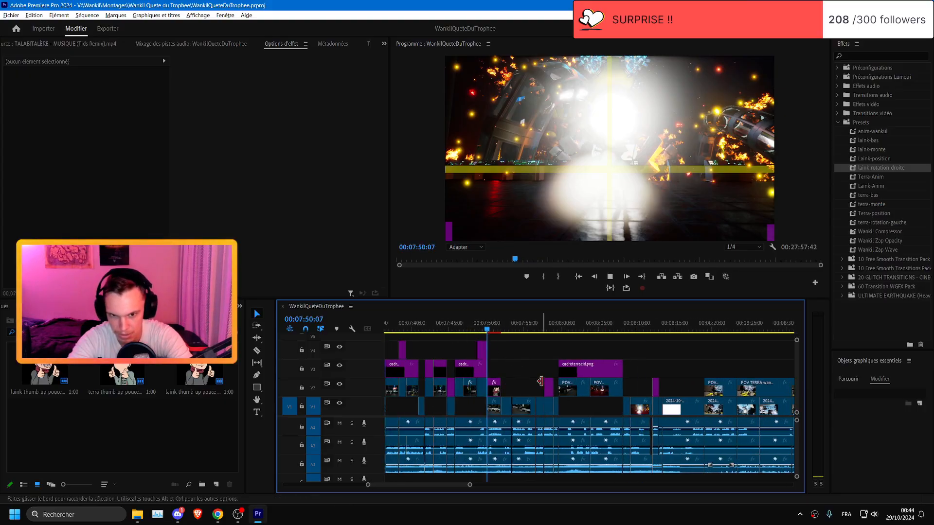
key("=")
key("space")
scroll(614, 392, "up", 3)
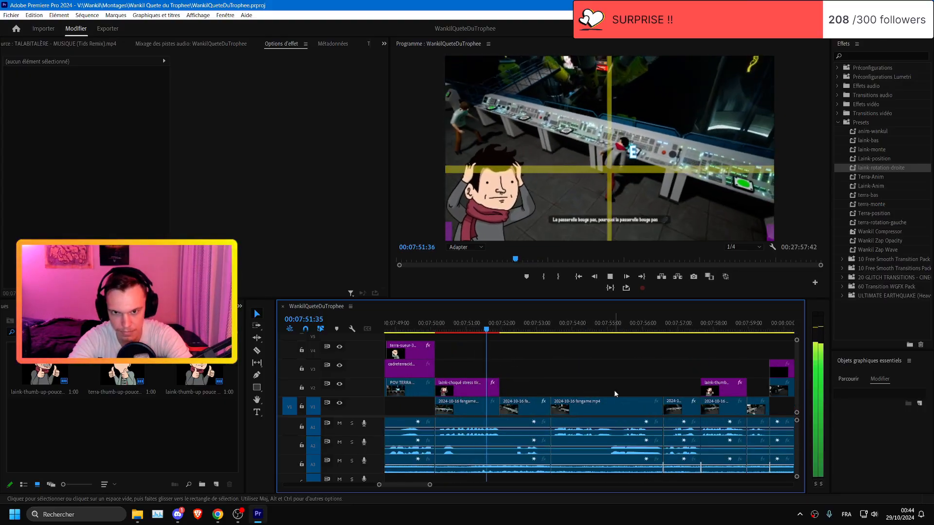
scroll(614, 393, "down", 2)
scroll(614, 393, "up", 2)
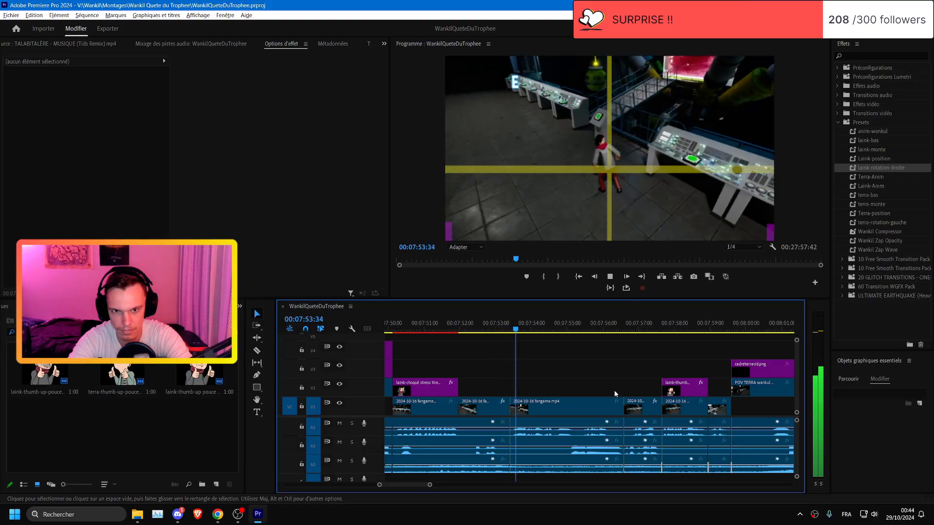
scroll(623, 394, "down", 3)
scroll(631, 392, "down", 1)
scroll(631, 393, "up", 1)
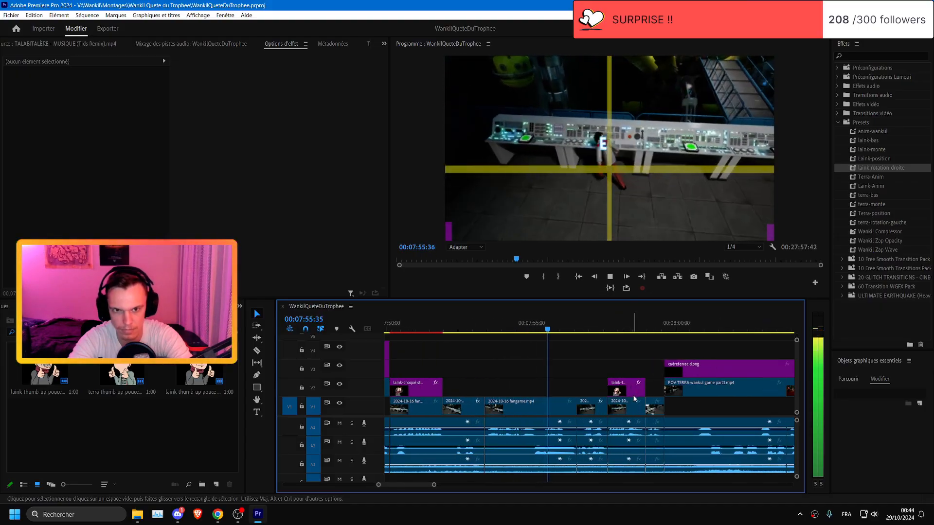
scroll(633, 395, "down", 2)
scroll(633, 396, "up", 1)
scroll(633, 397, "down", 1)
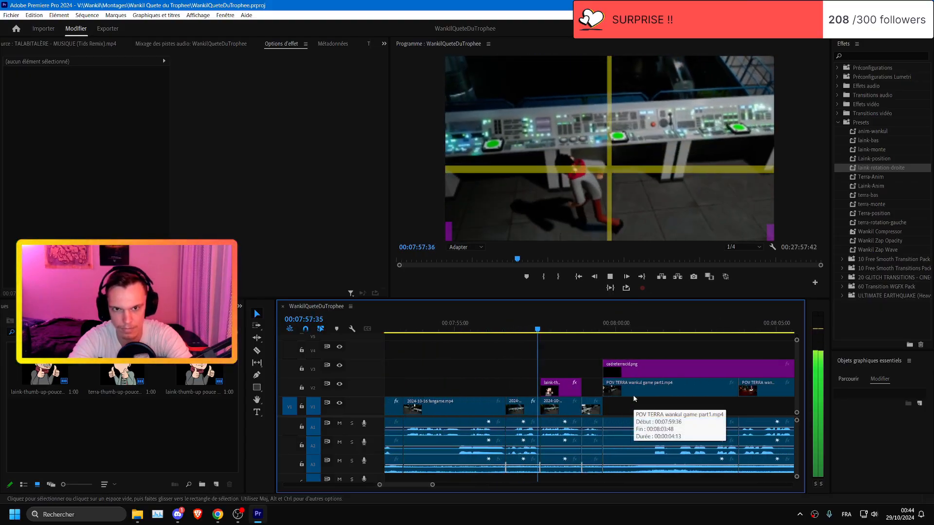
scroll(633, 398, "down", 1)
scroll(634, 399, "up", 1)
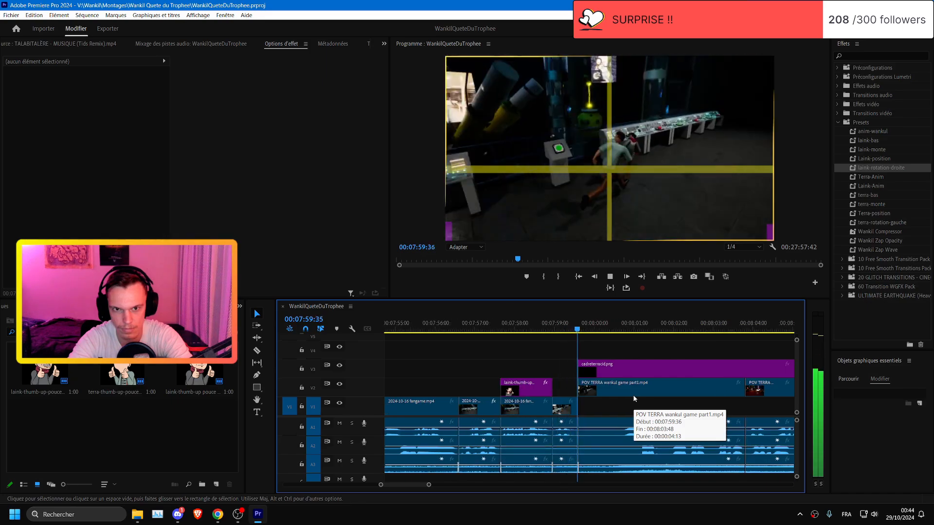
scroll(633, 397, "down", 5)
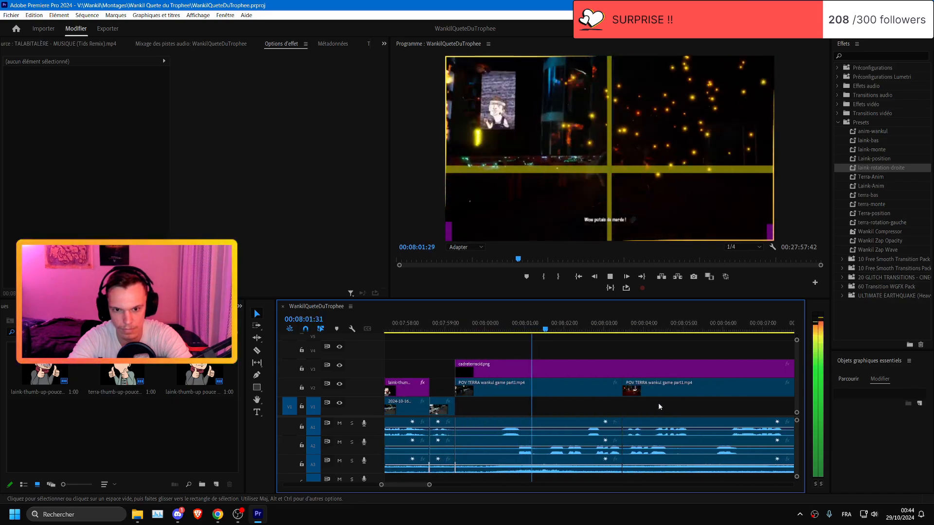
scroll(658, 402, "up", 1)
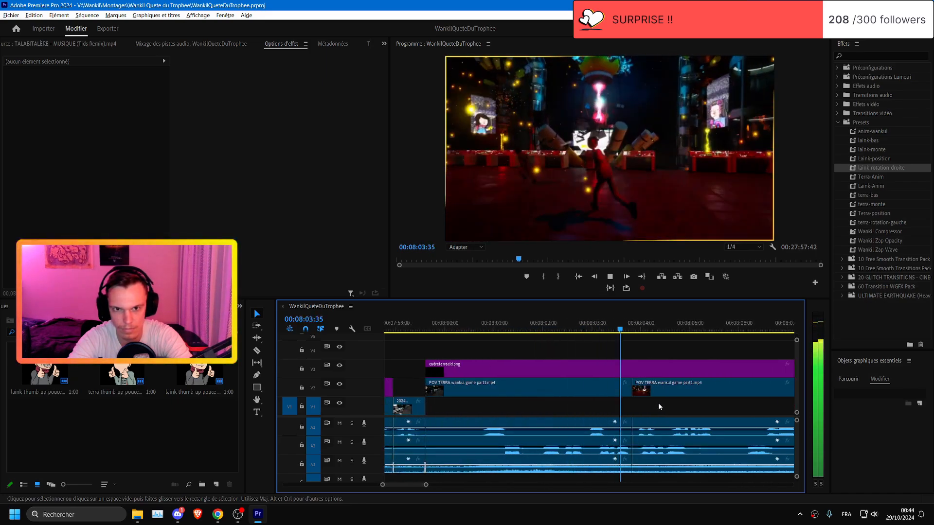
left_click(709, 413)
scroll(710, 414, "down", 6)
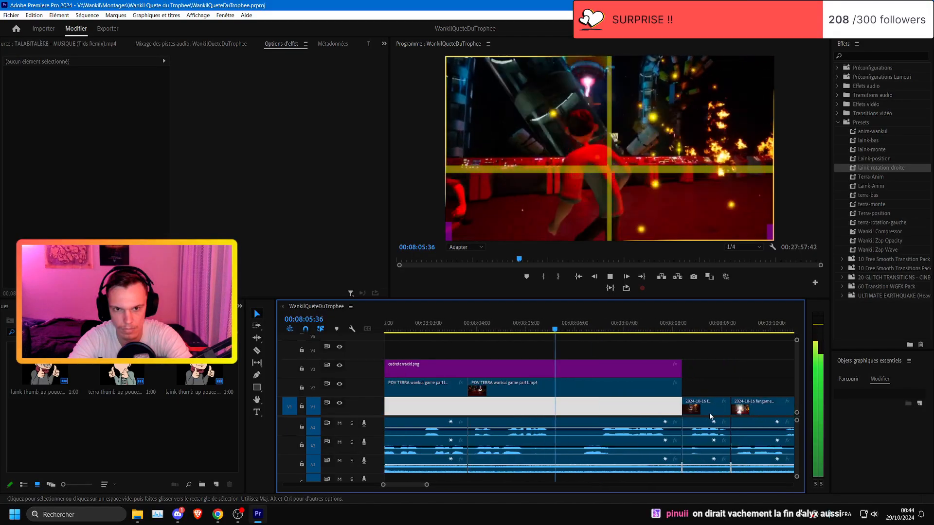
scroll(709, 412, "down", 3)
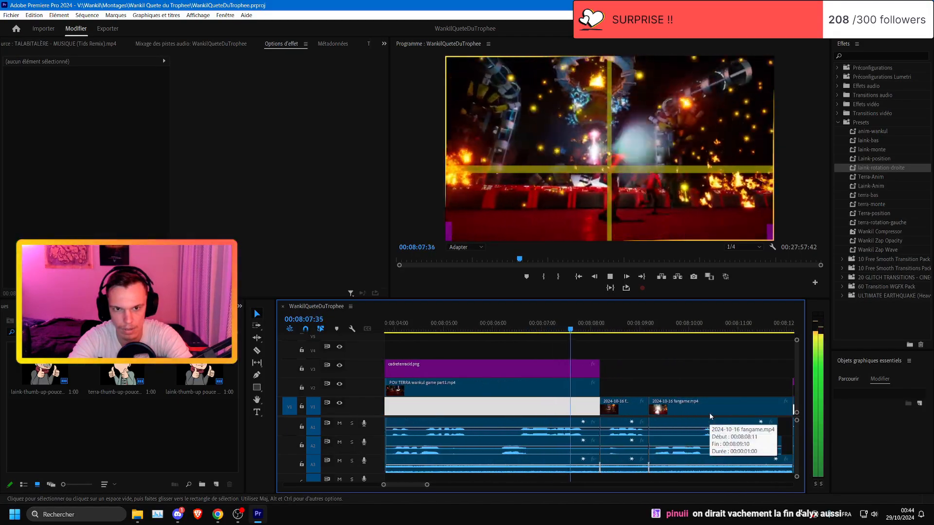
scroll(708, 412, "down", 2)
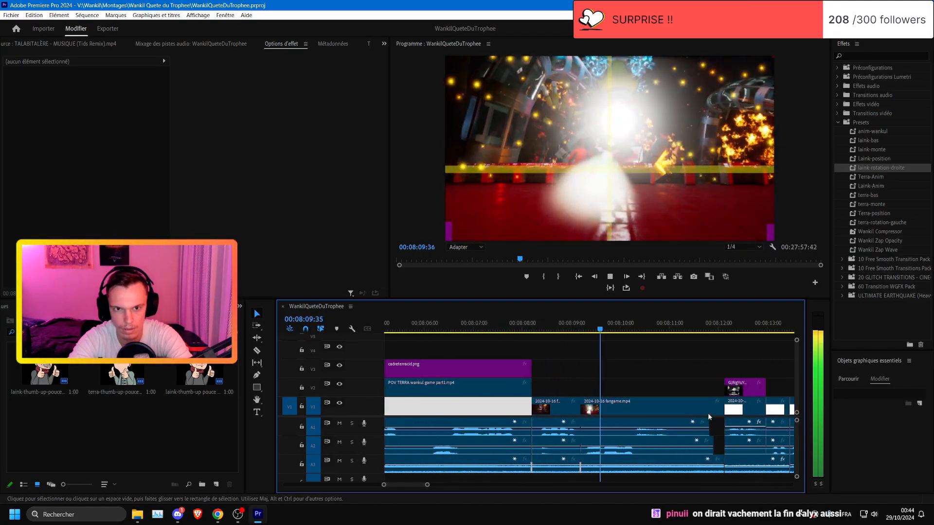
scroll(707, 412, "down", 2)
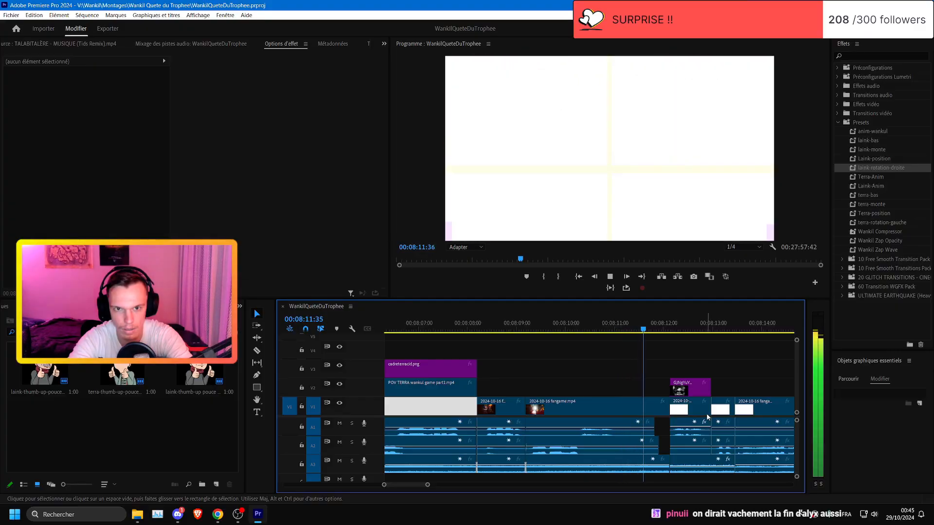
scroll(706, 413, "down", 2)
- Shift the cinema image and every clip after it on all tracks 35 frames later
left_click(578, 329)
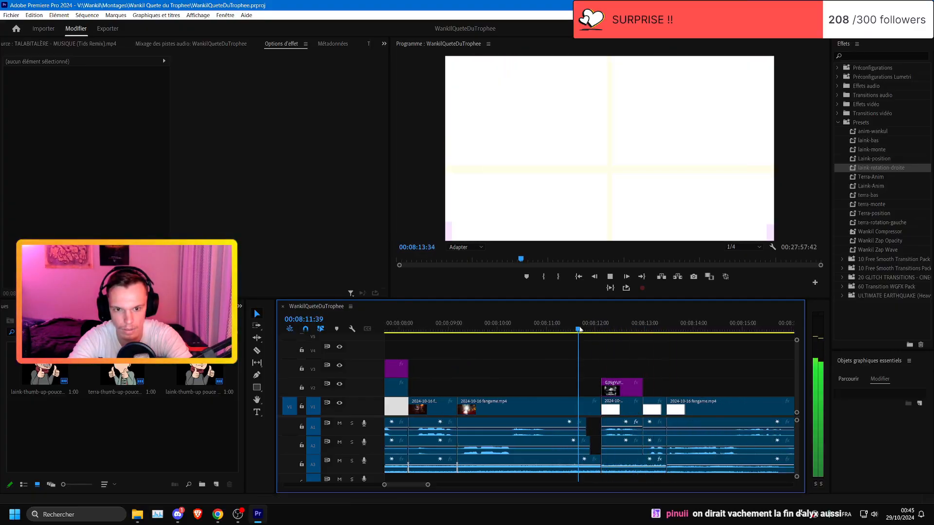
key("a")
left_click(617, 407)
key("v")
left_click_drag(617, 409, 645, 410)
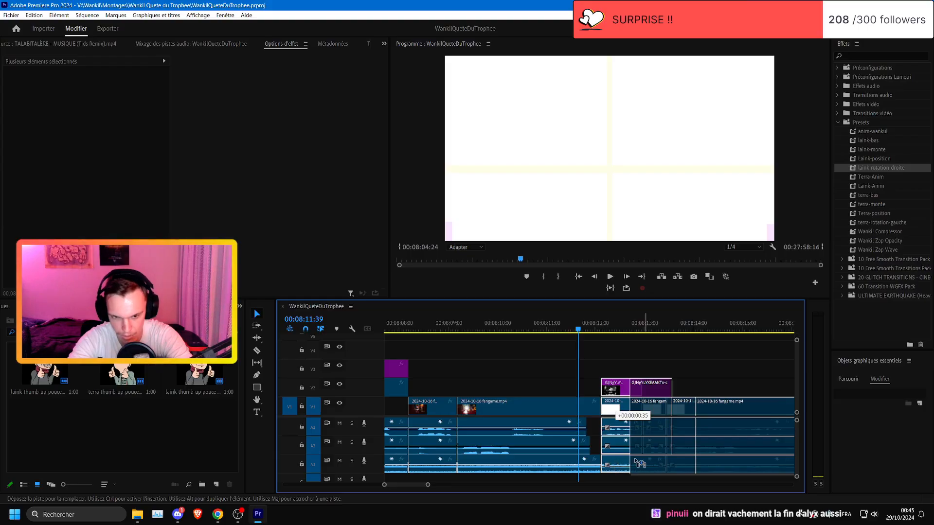
- Delete the A3 segments beneath the cinema image and short fangame clip, then extend the preceding fangame video and A3 audio over the gaps
left_click_drag(635, 459, 694, 464)
key("Delete")
left_click_drag(600, 408, 630, 408)
- Play back the retimed cut around the cinema image from 00:08:09:12 and from 00:08:10:58, and save the project
key("equal")
key("space")
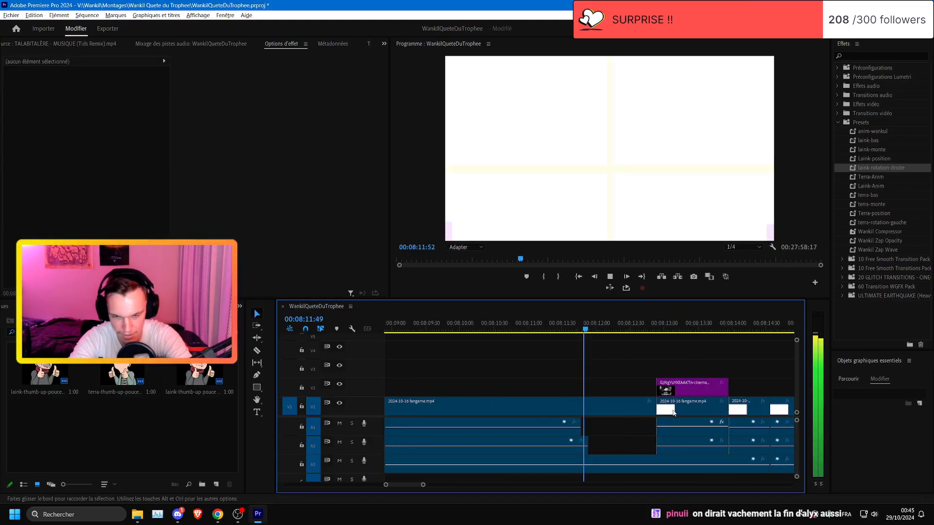
key("minus")
left_click(502, 329)
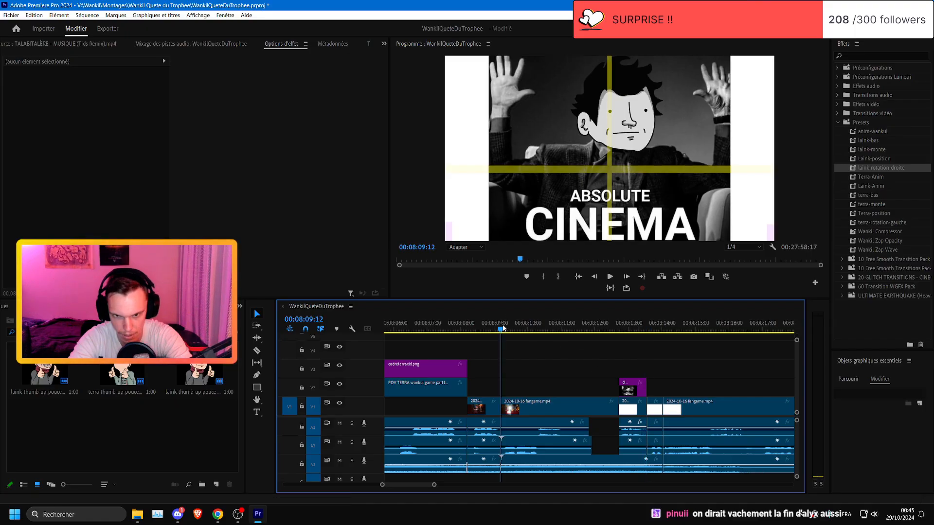
key("equal")
key("space")
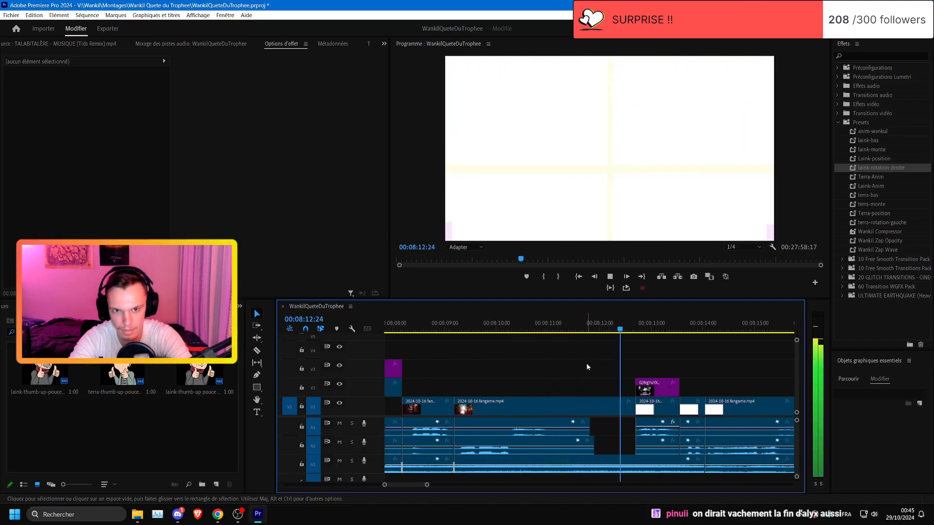
left_click(547, 328)
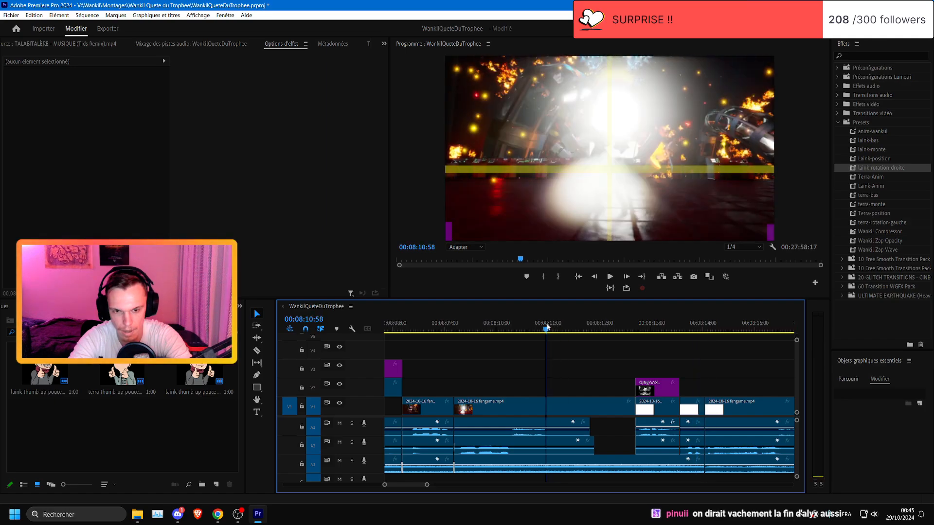
key("space")
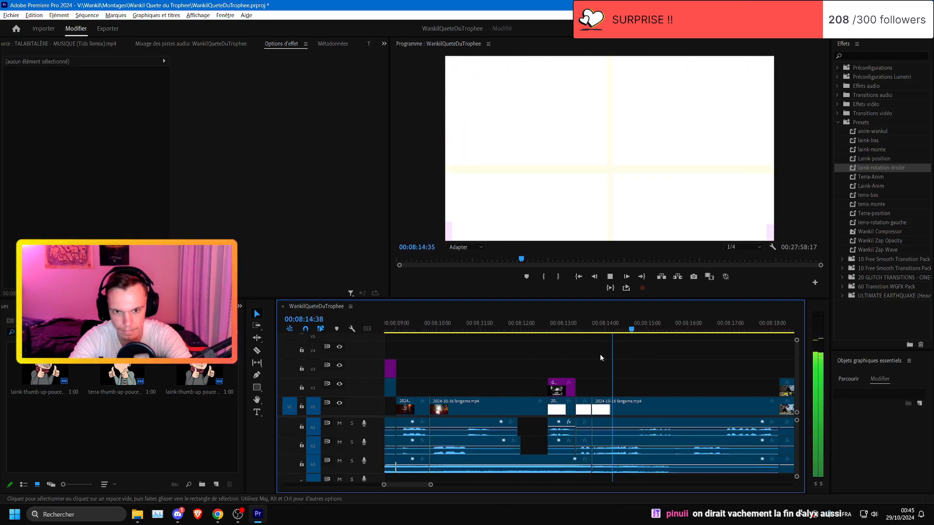
scroll(599, 355, "down", 1)
key("ctrl+s")
- Add an audio crossfade on A3 at the 00:08:14:02 cut and save the project
left_click_drag(576, 480, 601, 468)
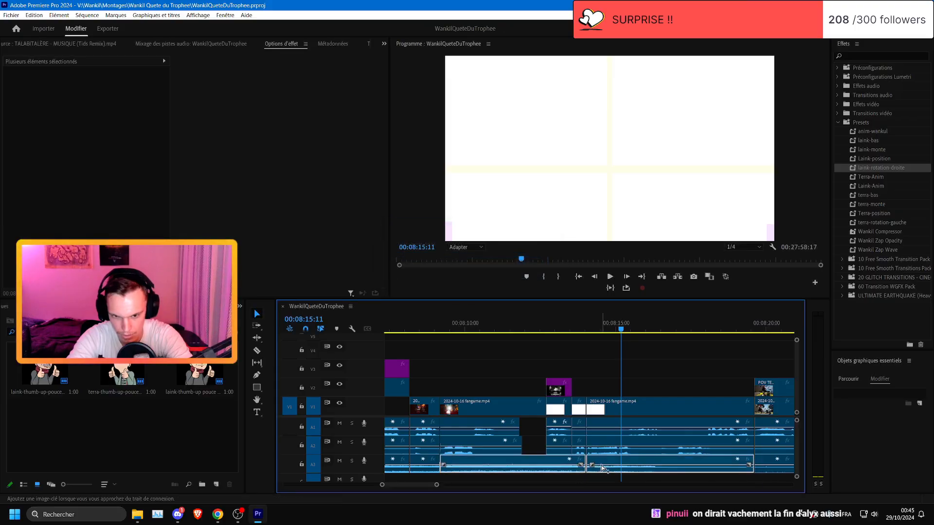
left_click(577, 480)
left_click(587, 463)
key("Up")
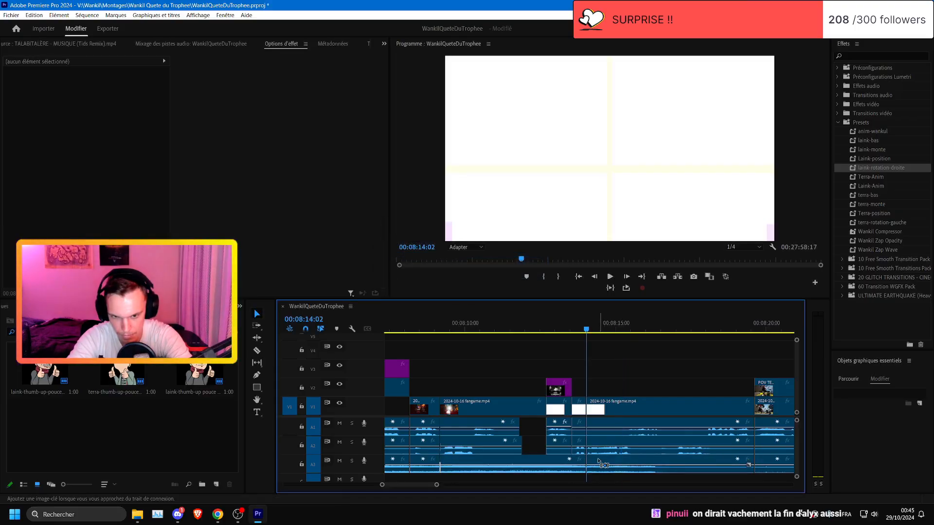
left_click(571, 327)
key("ctrl+s")
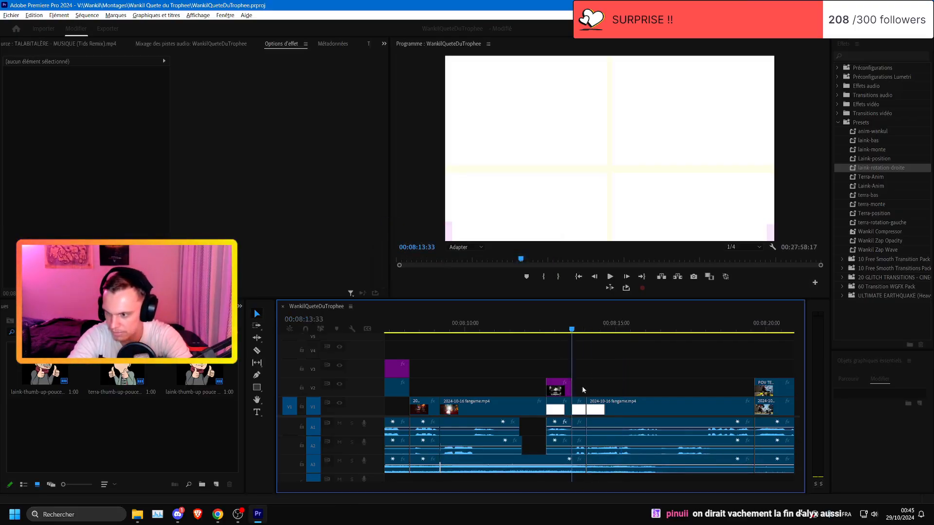
scroll(585, 384, "up", 1)
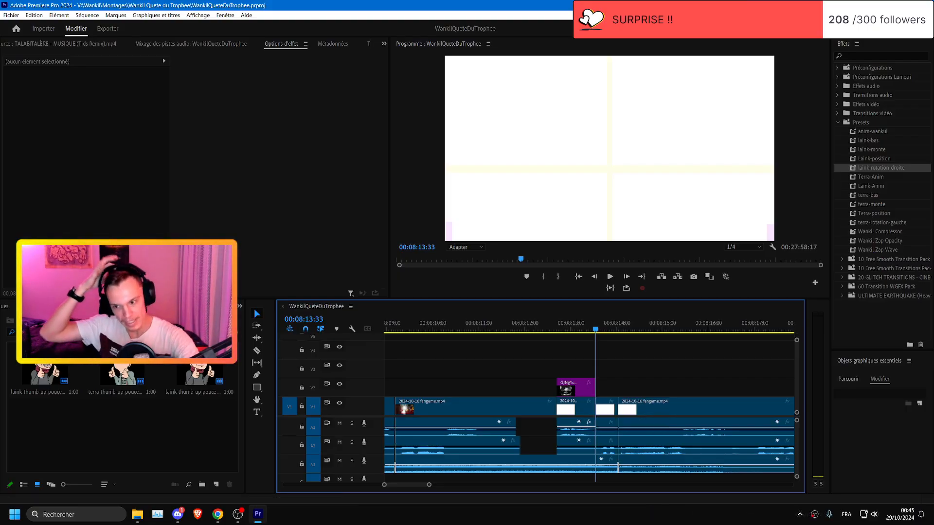
- Switch to the web browser, pause the live stream on Twitch and open the streamer's channel page to reach its featured clips
left_click(198, 513)
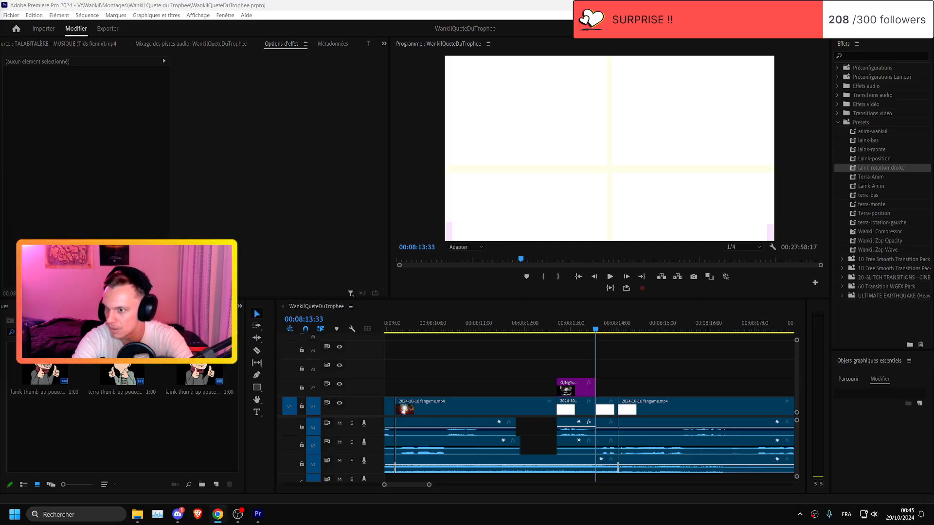
left_click_drag(0, 131, 355, 4)
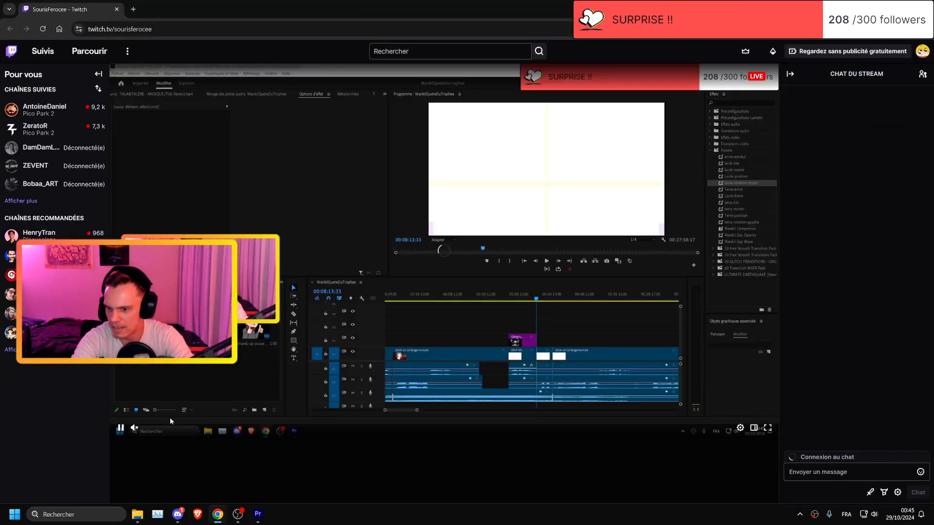
left_click(121, 429)
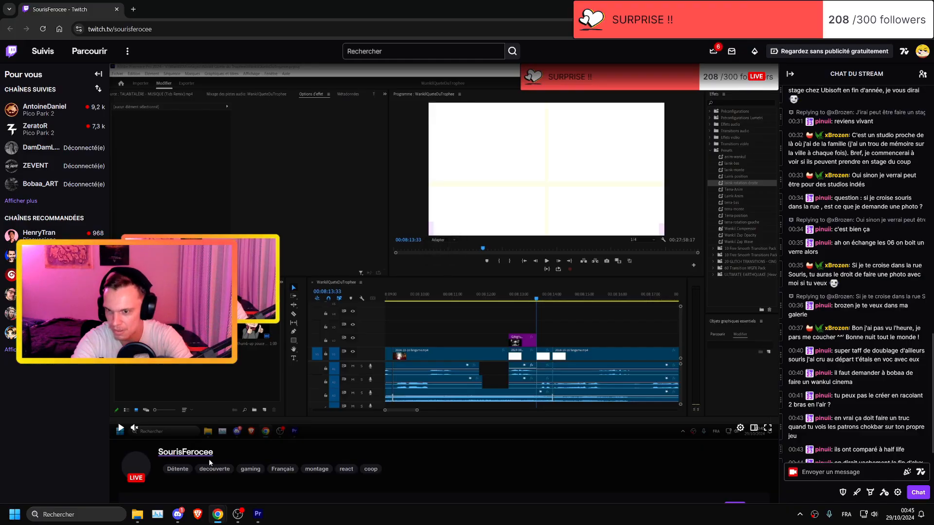
left_click(183, 452)
scroll(269, 306, "down", 3)
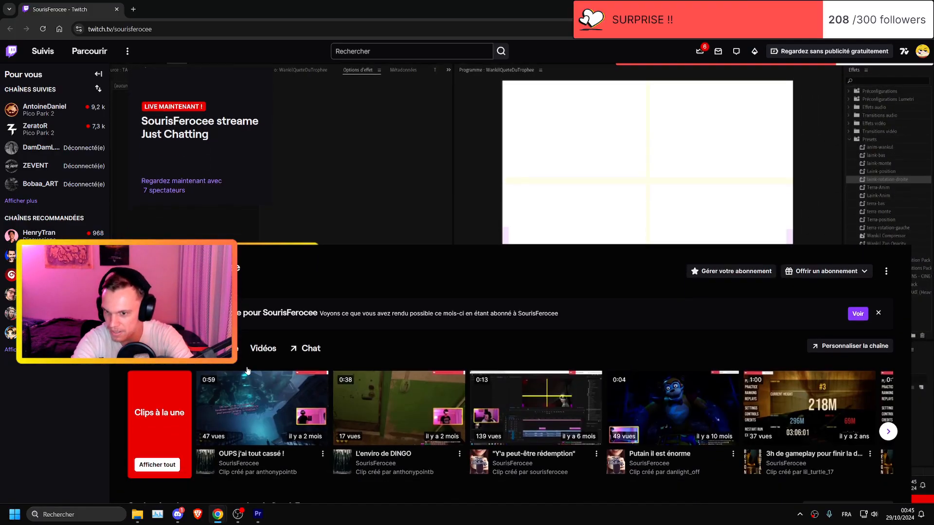
- Watch the Half-Life: Alyx clip "OUPS j'ai tout cassé !" full screen with sound, then return to Premiere Pro
left_click(268, 305)
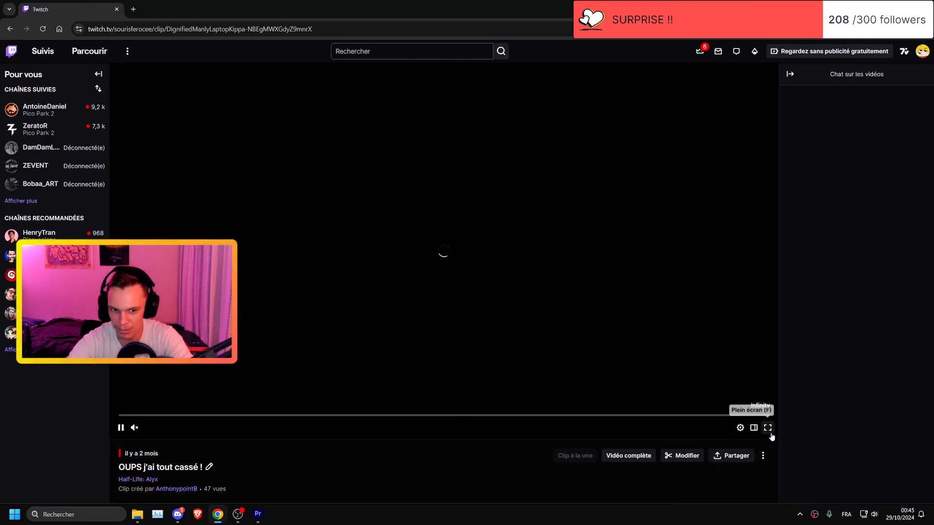
left_click(763, 427)
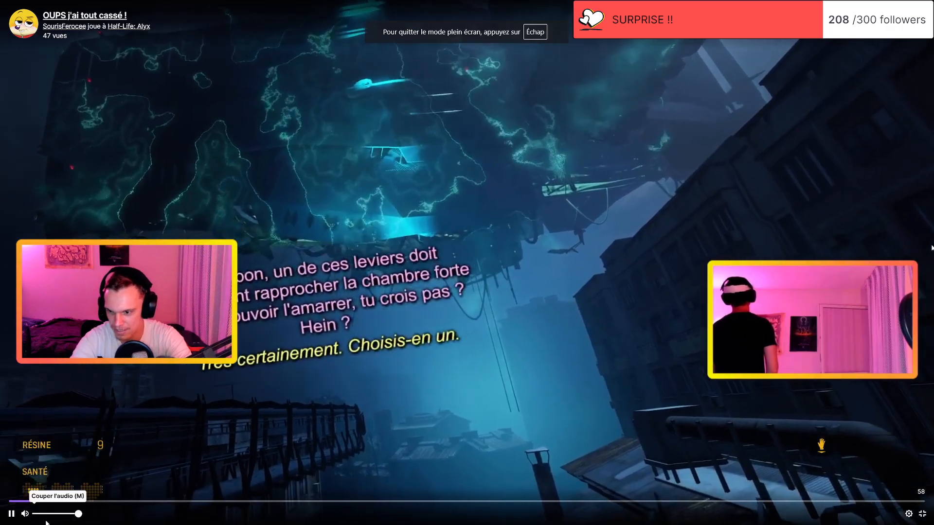
left_click(25, 514)
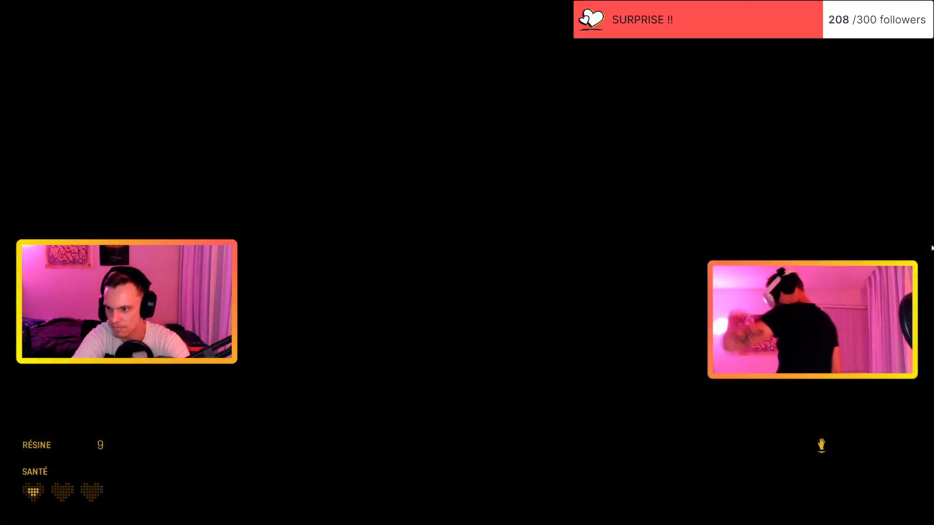
mouse_move(827, 350)
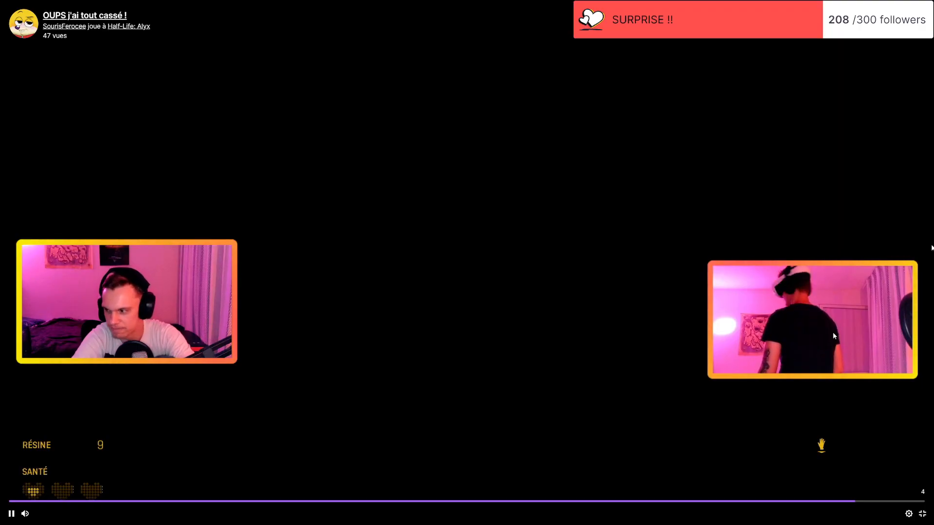
left_click(922, 513)
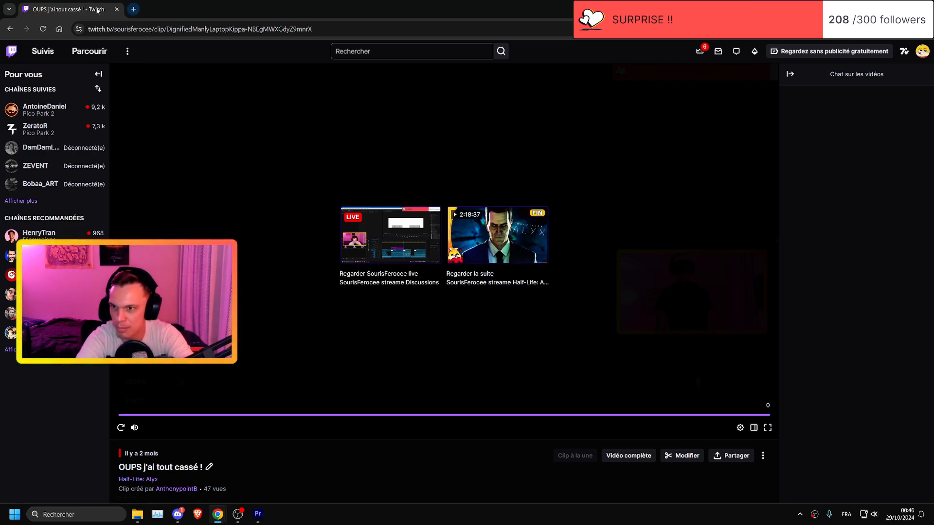
key("alt+Tab")
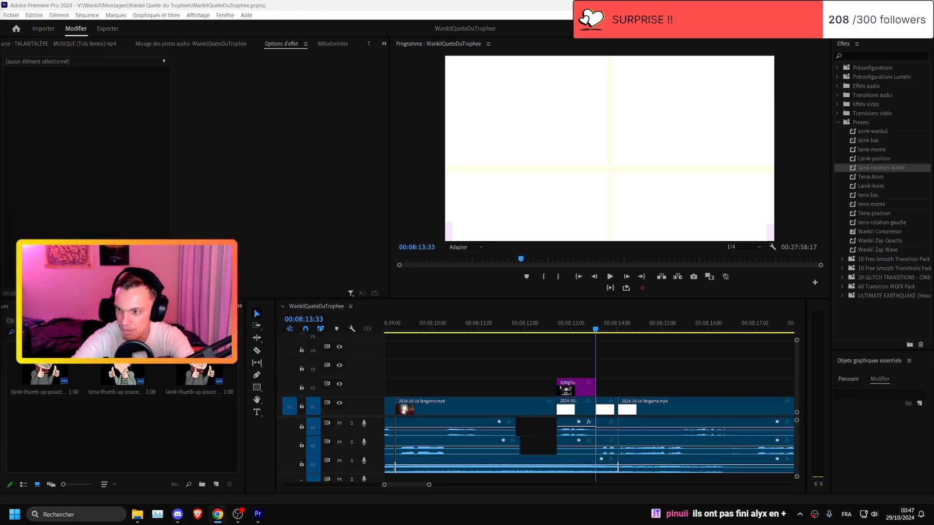
- Play the sequence from 00:08:09:00 through the cinema image to about 00:08:15:46 and save the project
left_click(498, 326)
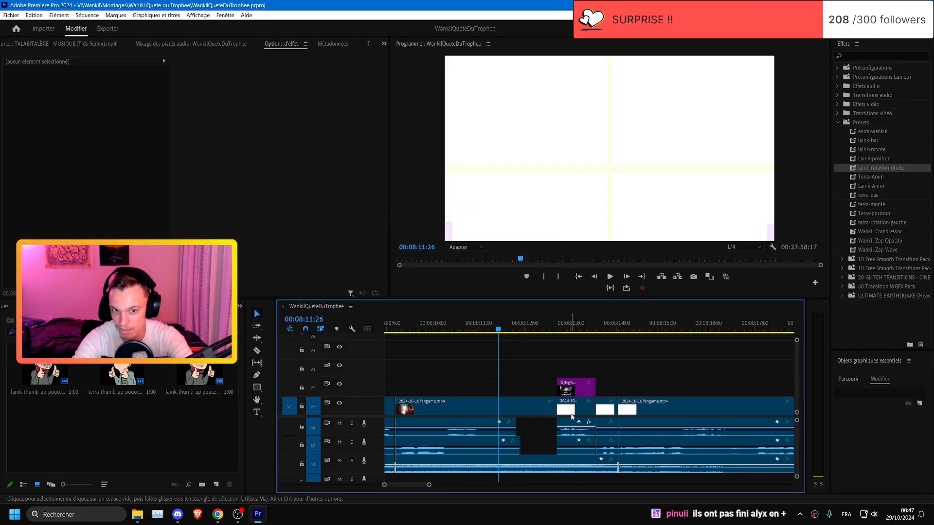
scroll(544, 385, "left", 2)
left_click(414, 329)
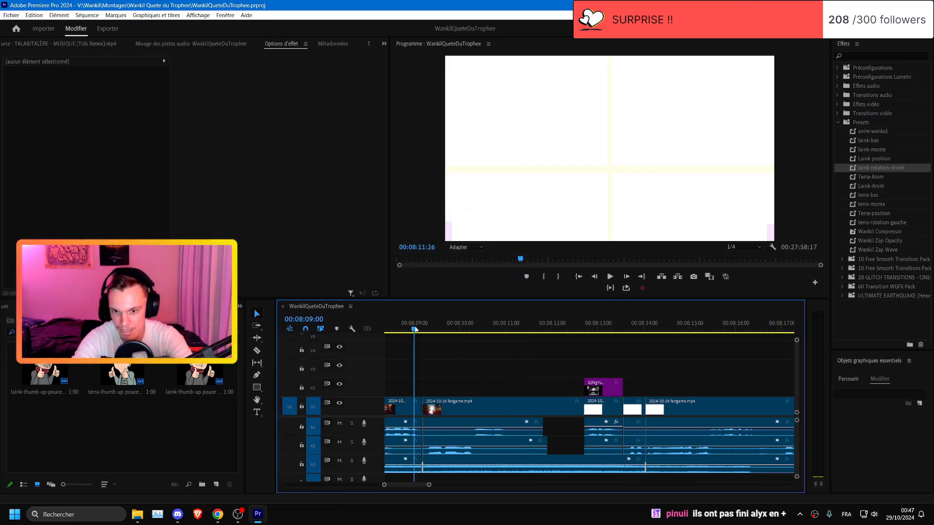
key("ctrl+s")
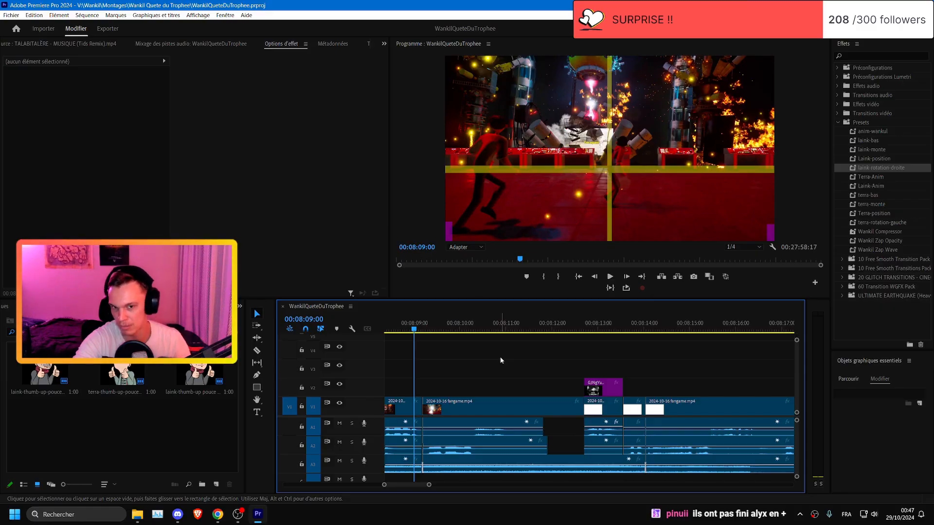
key("ctrl+s")
key("space")
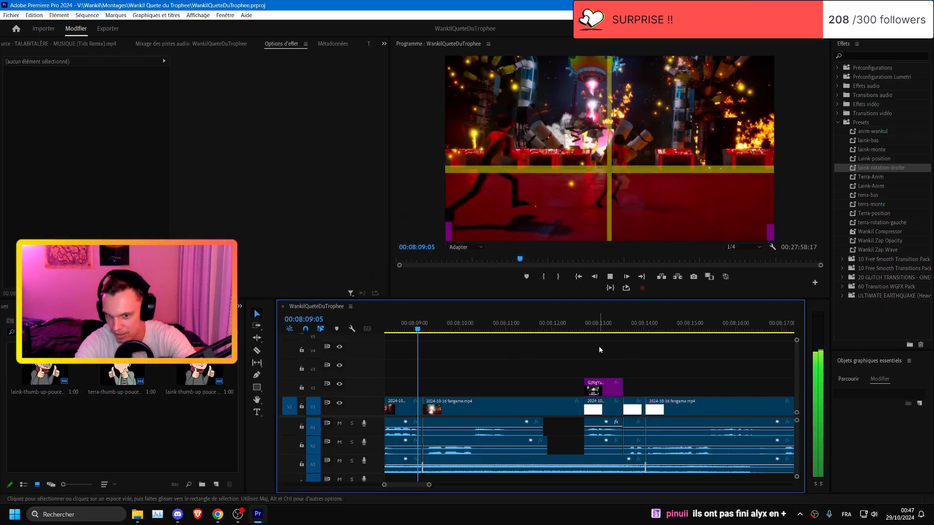
scroll(661, 377, "down", 1)
scroll(661, 380, "up", 3)
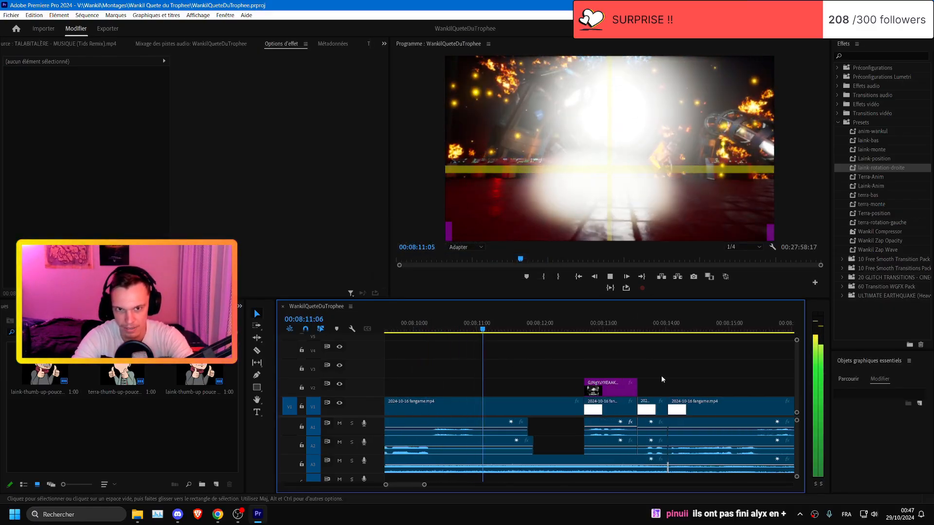
scroll(661, 376, "down", 1)
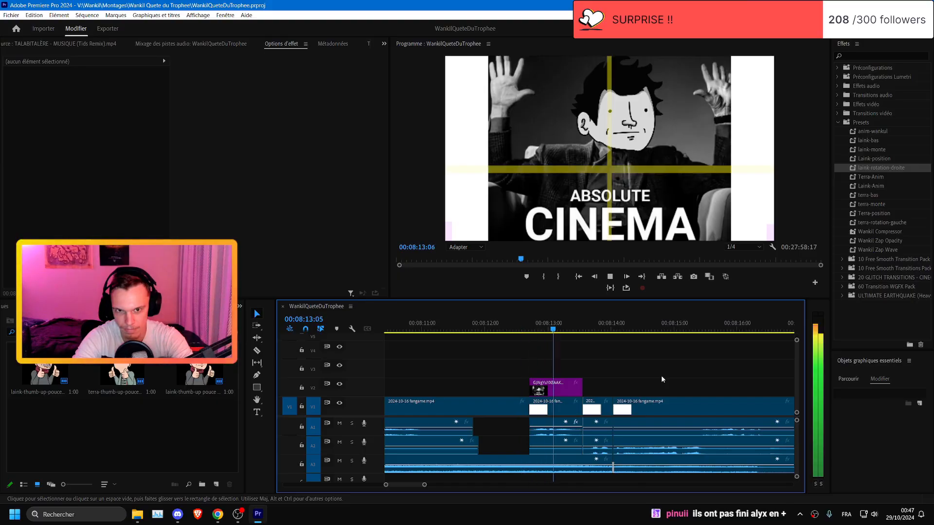
scroll(660, 375, "down", 1)
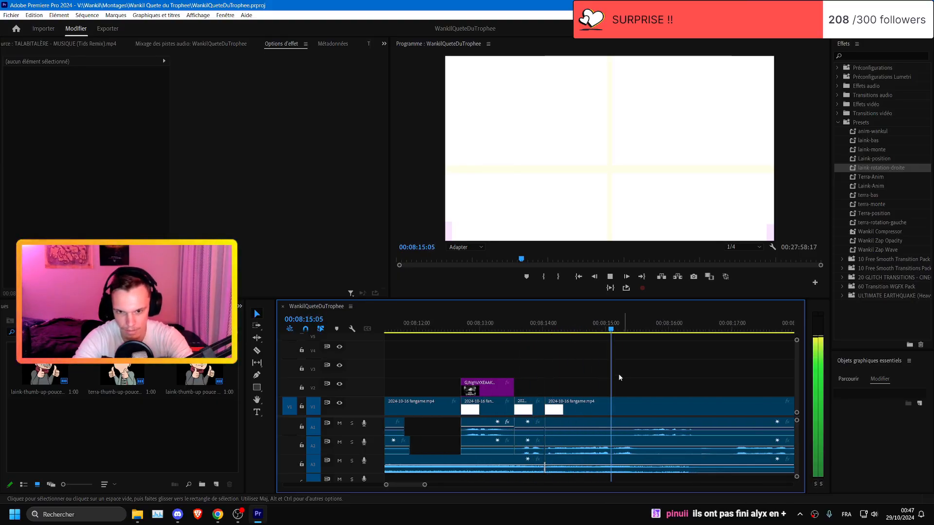
scroll(619, 378, "down", 1)
key("ctrl+s")
- Try the image terra-cri choqué.png on V2 at 00:08:14:02, above the start of the long fangame clip, and remove it
left_click(503, 330)
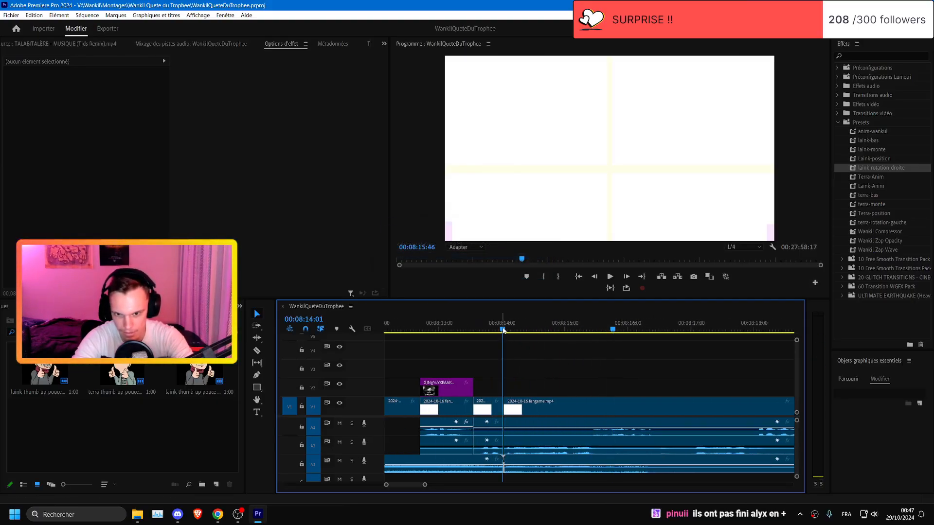
key("equal")
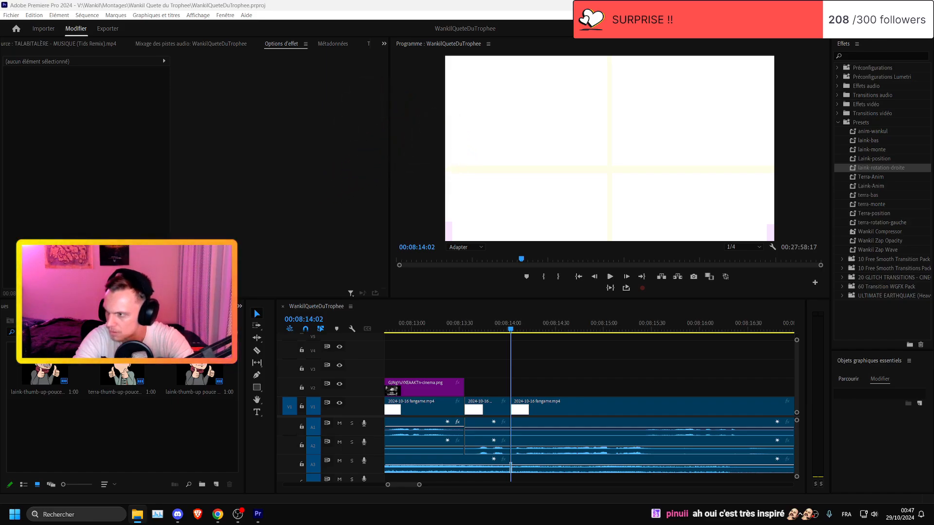
left_click_drag(379, 323, 523, 388)
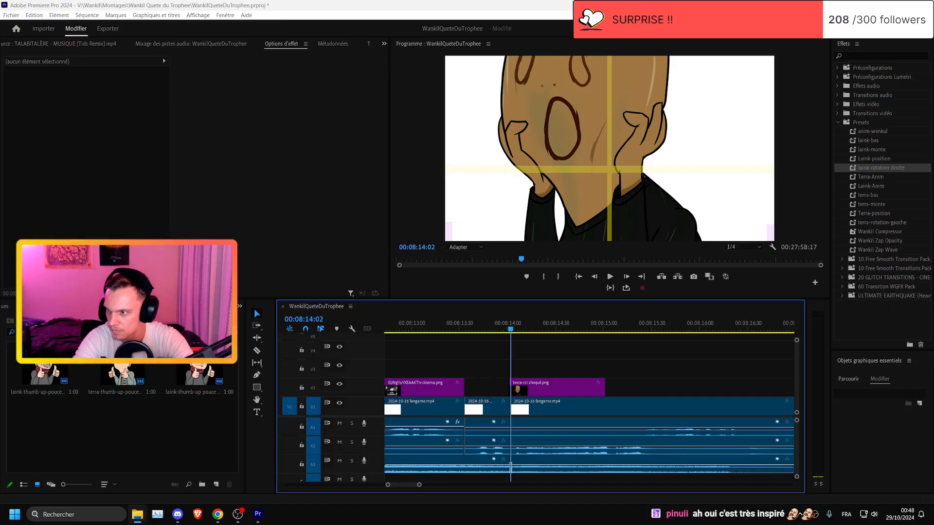
left_click(550, 387)
key("Delete")
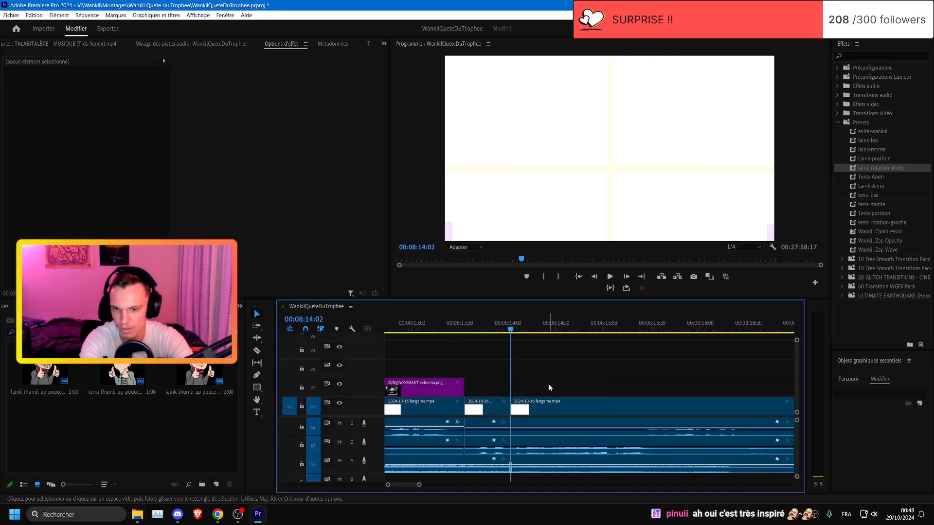
- Place the image terra-pardon-choque-etonne.png on V2 at 00:08:14:02, aligned with the start of the long fangame clip
scroll(589, 405, "up", 7)
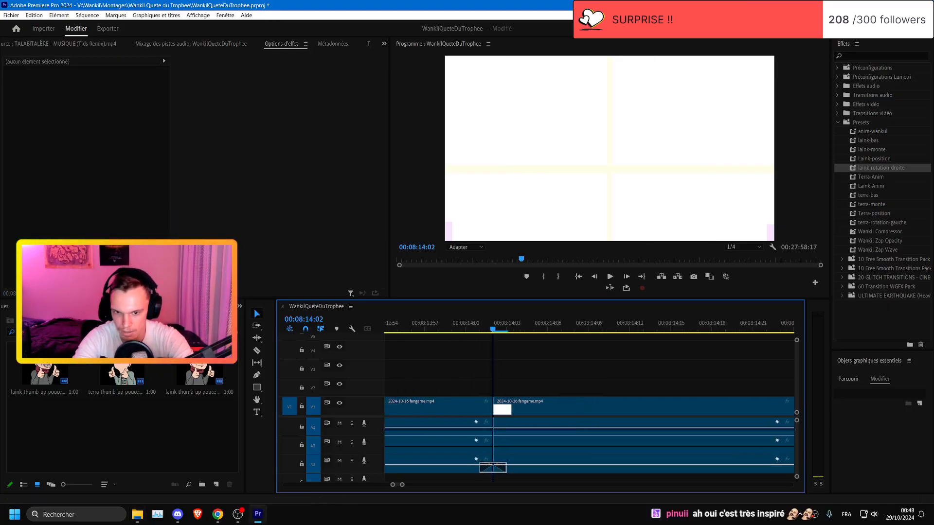
left_click_drag(501, 321, 501, 387)
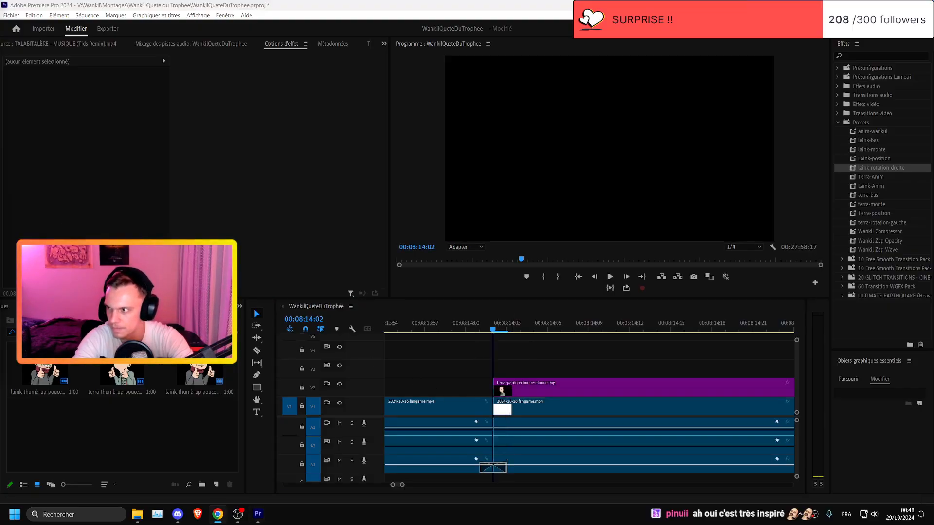
scroll(475, 387, "down", 5)
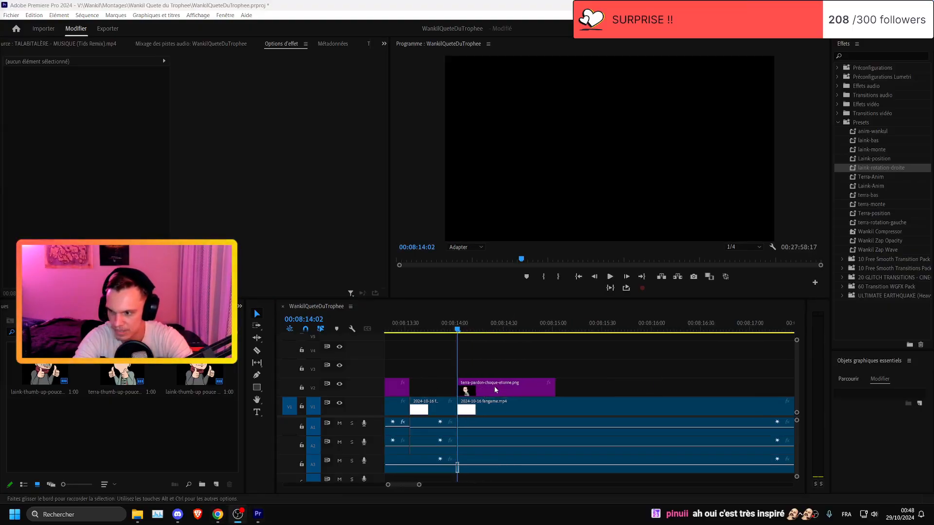
- Save the project and extend the end of the terra-pardon-choque-etonne.png image on V2 to about 00:08:15:30
key("ctrl+s")
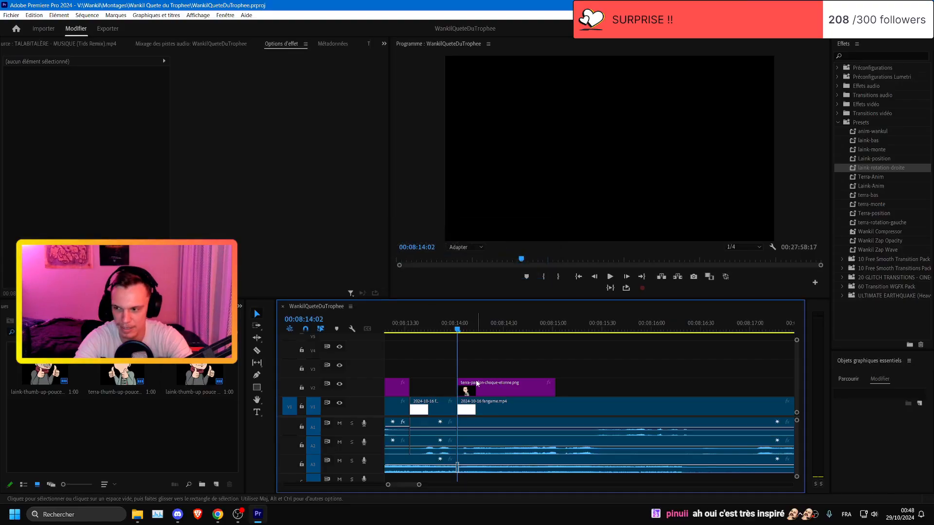
scroll(491, 388, "up", 2)
scroll(630, 404, "down", 5)
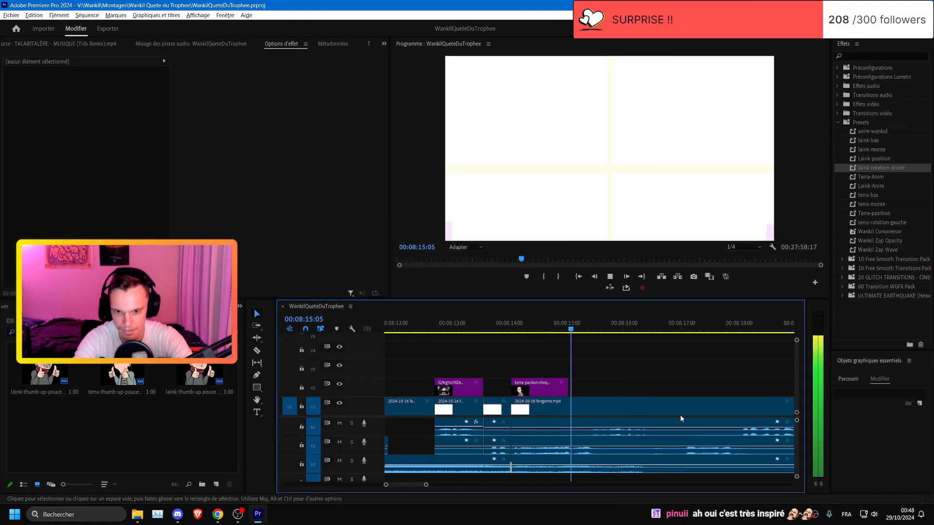
scroll(679, 414, "up", 2)
left_click_drag(551, 387, 593, 392)
- Apply the terra-bas preset to the terra-pardon-choque-etonne.png image and play the sequence from 00:08:14:02 past it
left_click(462, 329)
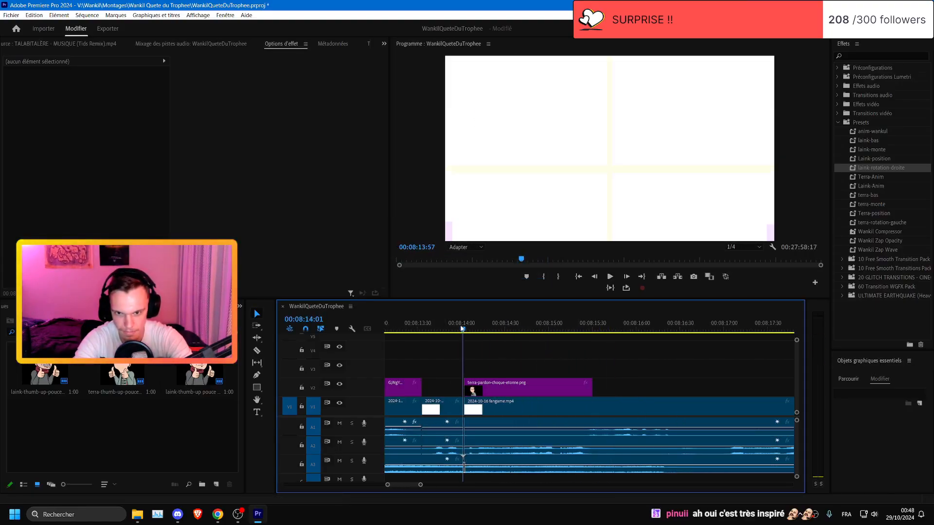
left_click_drag(463, 329, 464, 330)
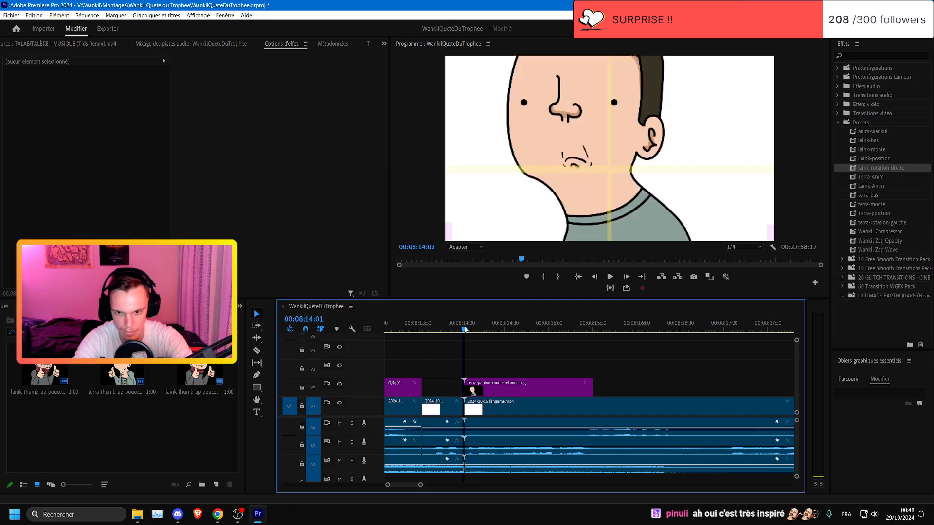
left_click(506, 391)
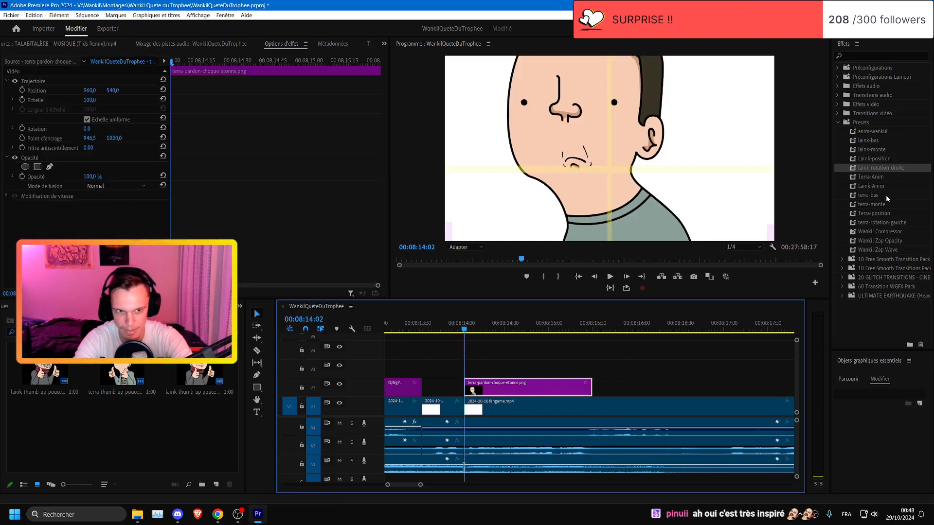
left_click_drag(886, 197, 561, 386)
key("space")
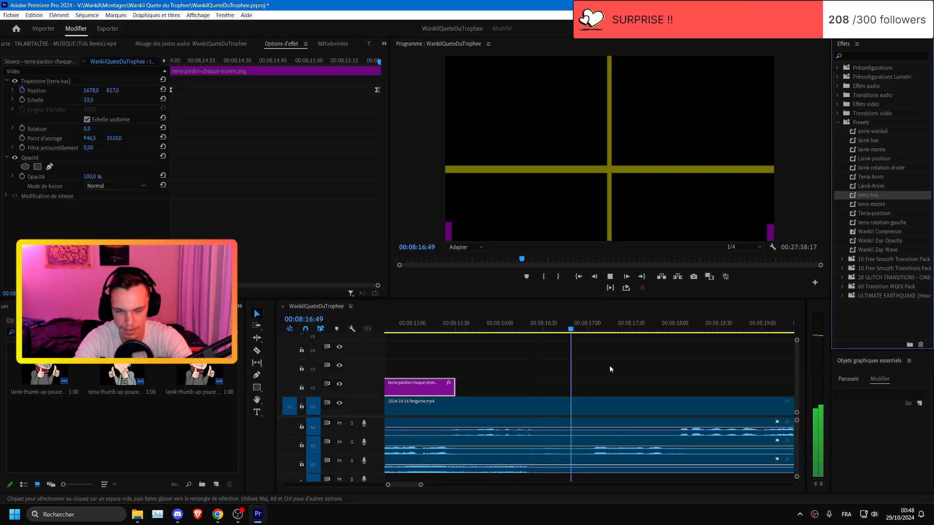
key("minus")
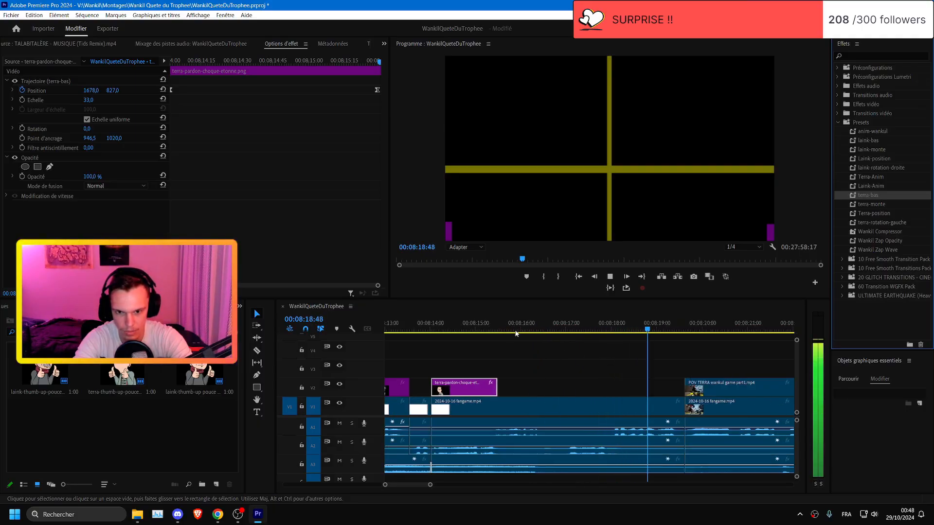
- Split the fangame clip's A2 audio at 00:08:16:24, trim the second part's silent start and slide it back to the cut
left_click(539, 329)
left_click(553, 445)
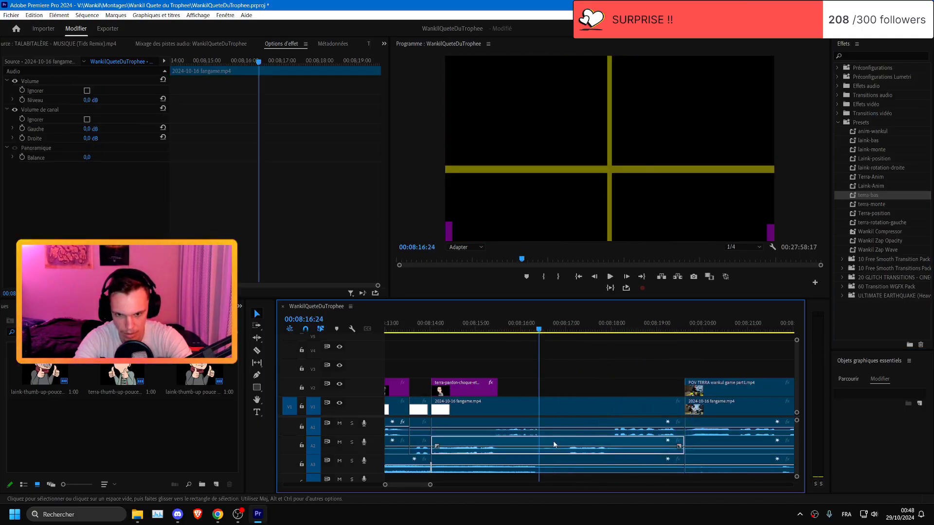
key("ctrl+k")
left_click_drag(540, 444, 565, 443)
left_click_drag(618, 443, 592, 442)
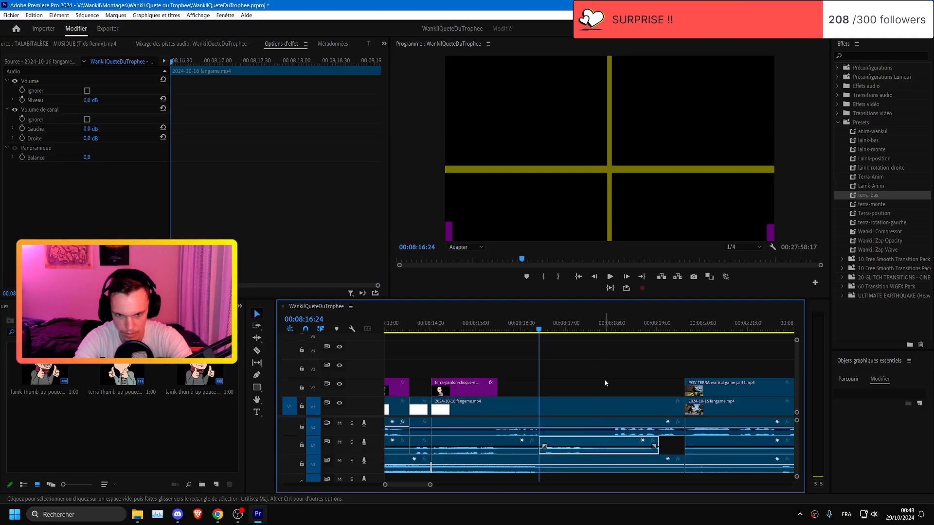
- Split the fangame clip's A1 audio at 00:08:17:58 and shift the second part earlier to about 00:08:17:25
left_click_drag(613, 329, 609, 328)
left_click(607, 427)
key("ctrl+k")
left_click_drag(643, 432, 620, 436)
- Trim the fangame clip's video and audio ends to 00:08:18:59, ripple delete the gap before the POV TERRA clip, and save
left_click_drag(679, 413, 659, 413)
key("=")
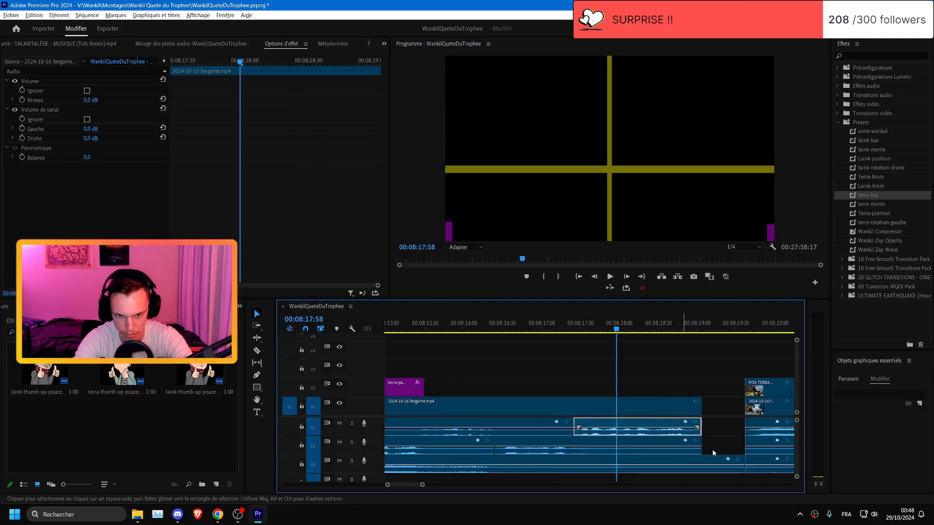
left_click_drag(740, 458, 695, 409)
right_click(706, 410)
left_click(716, 416)
key("ctrl+s")
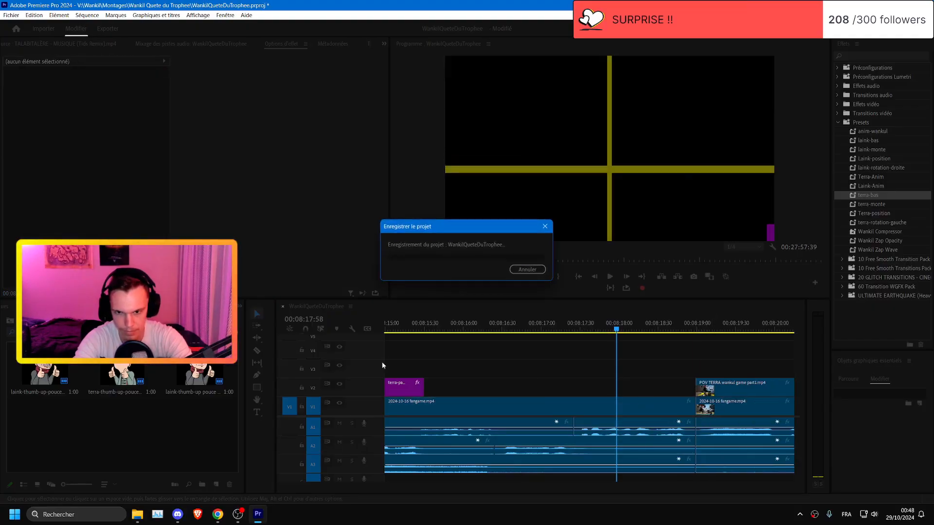
- Play the tightened passage from the terra-pardon-choque-etonne.png image to about 00:08:17:31 to check its timing
key("Down")
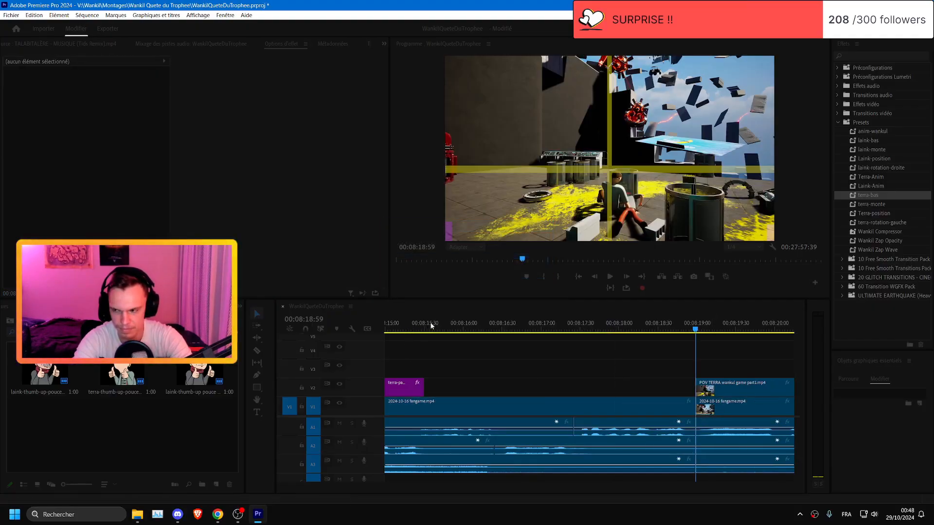
key("Up")
key("Up")
key("Up")
key("space")
scroll(542, 372, "down", 2)
scroll(483, 389, "up", 4)
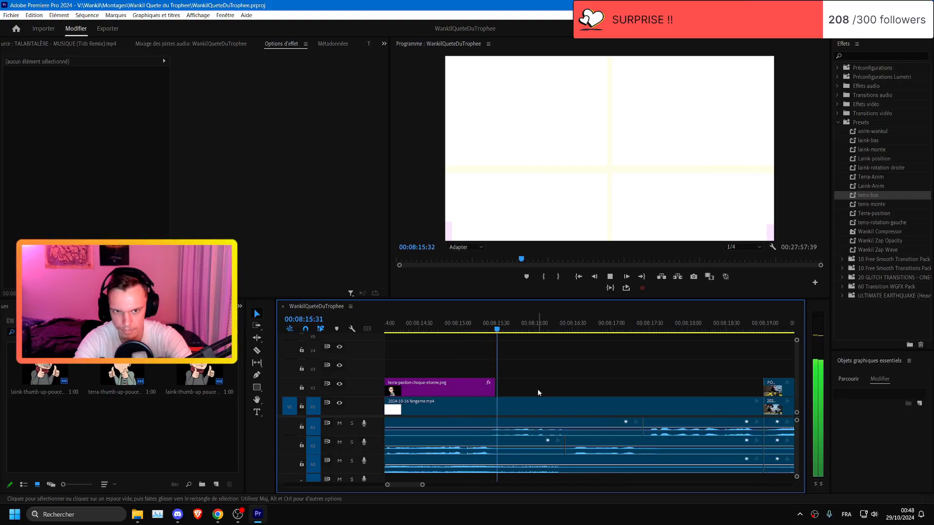
scroll(581, 382, "down", 2)
scroll(579, 380, "down", 2)
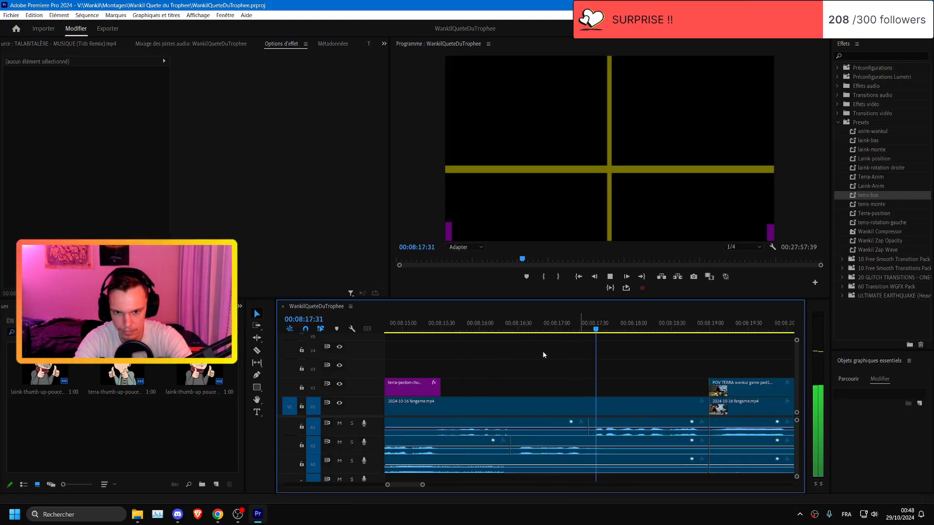
- Return the playhead to 00:08:16:24, save the project, and preview the image terra-jsp-hausse-épaules-je-sais-pas-enerve.png
left_click(513, 329)
key("ctrl+s")
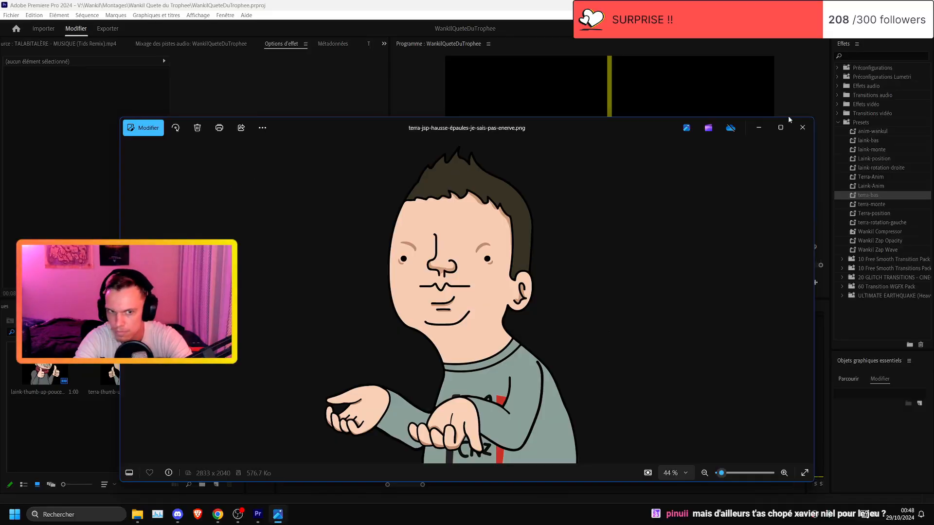
left_click(798, 128)
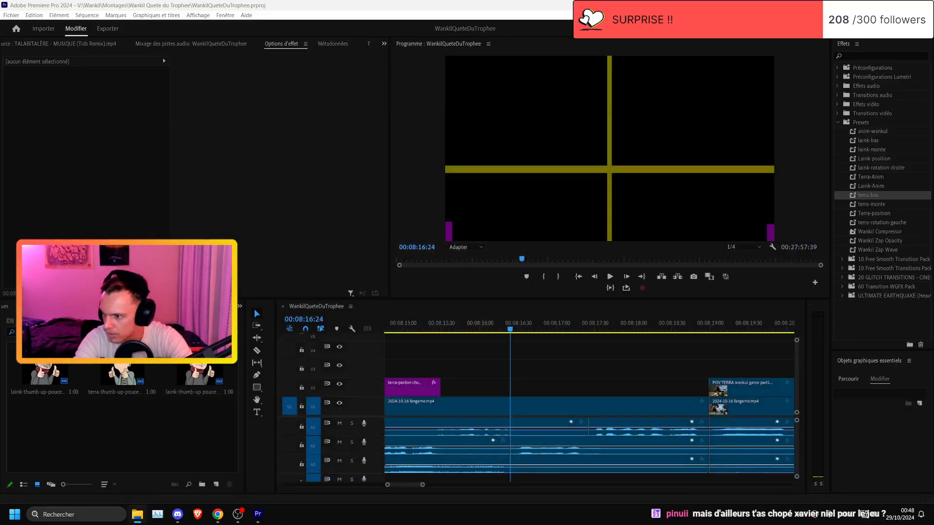
left_click(802, 128)
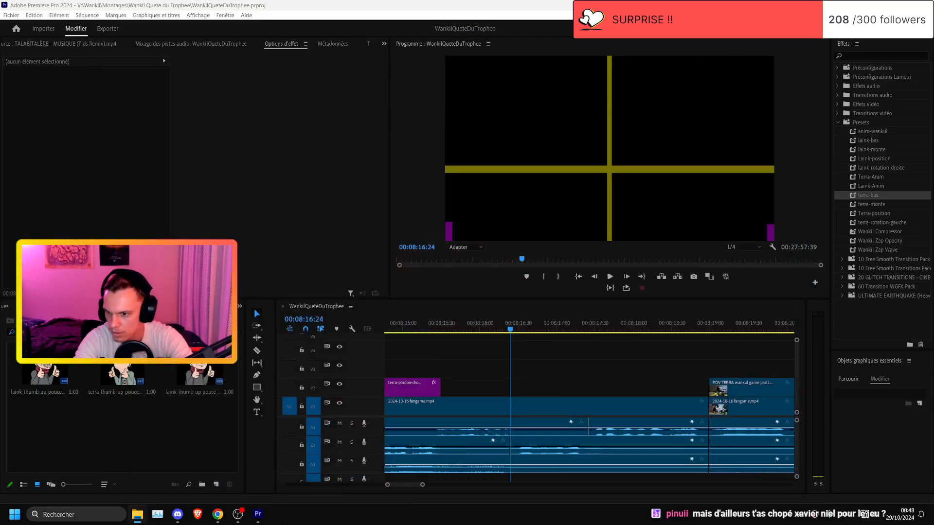
- Search the project for "jsp", place the sweating shrugging Terra image on V2 at 00:08:16:24, and apply the terra-rotation-gauche preset
type("jsp")
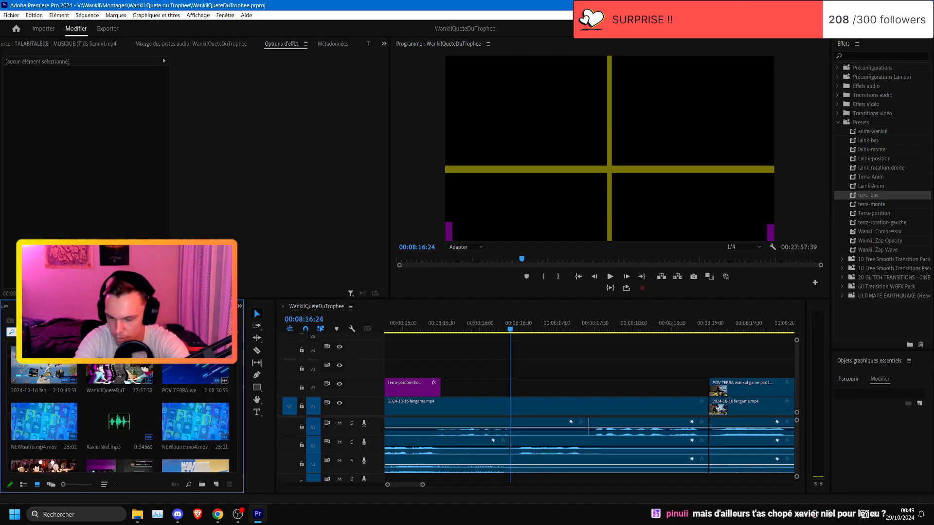
left_click_drag(71, 368, 540, 388)
left_click_drag(881, 222, 568, 388)
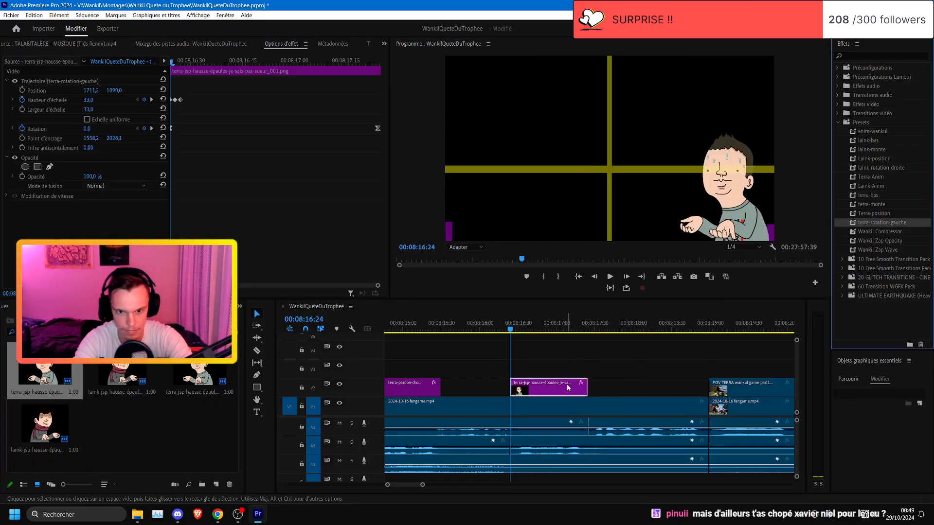
- Remove the scale height keyframes from the shrugging Terra image, preview it from 00:08:16:24, and save the project
left_click(22, 100)
left_click(506, 268)
left_click(614, 376)
key("space")
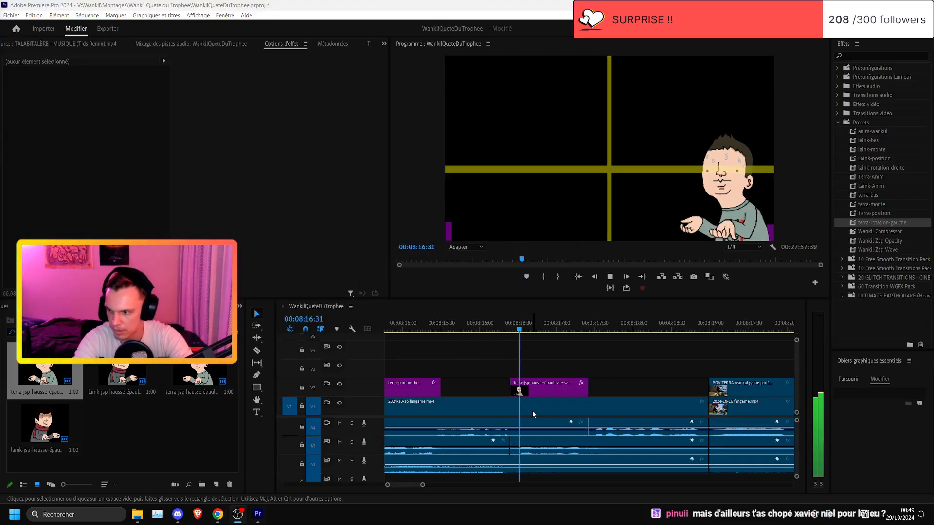
left_click(517, 330)
left_click_drag(516, 330, 510, 324)
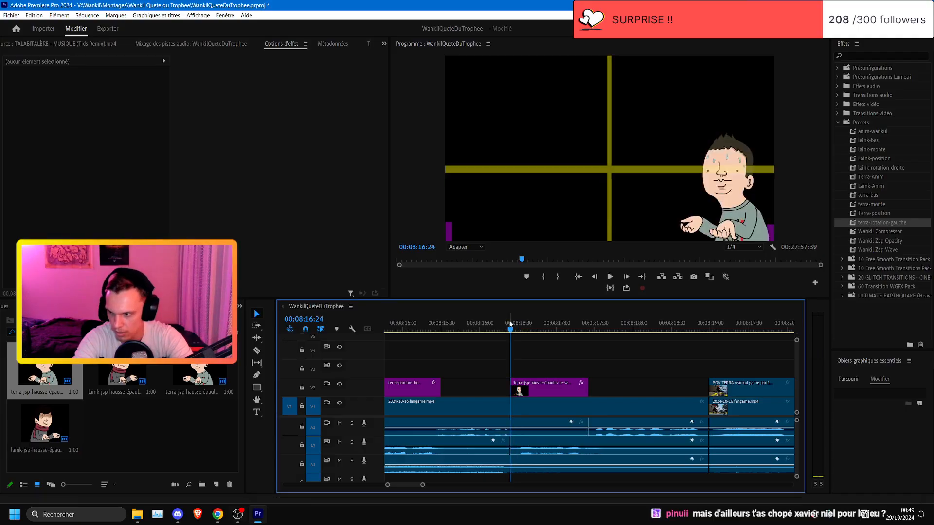
key("ctrl+s")
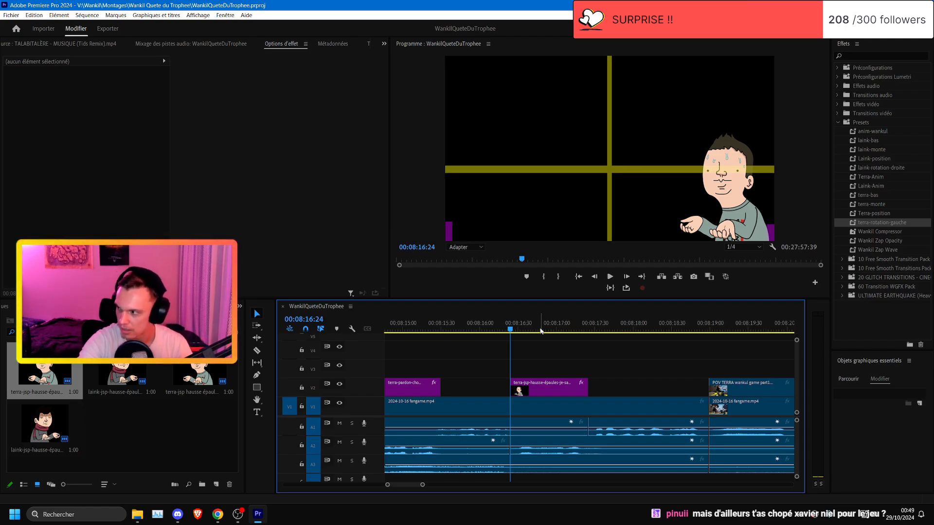
key("ctrl+s")
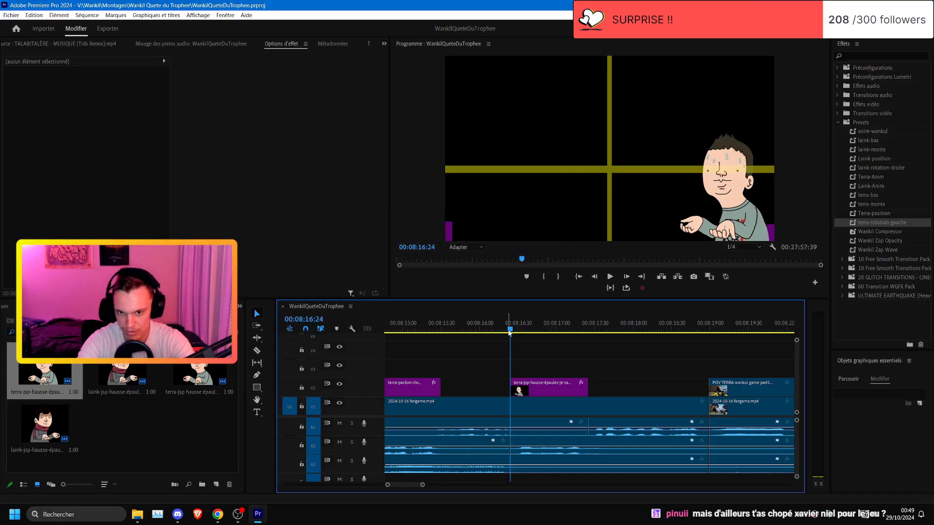
- Listen to several parts of the XavierNiel audio file in the media player, then return to Premiere Pro
scroll(532, 358, "up", 2)
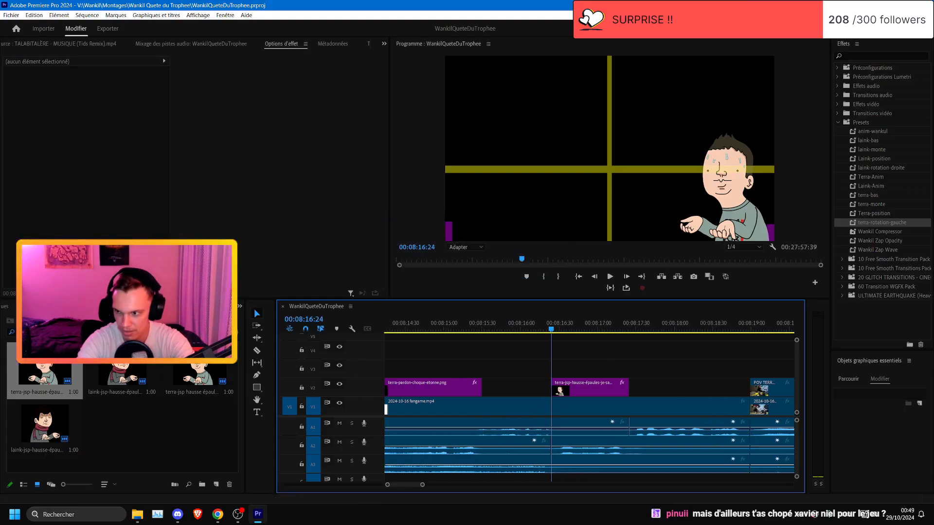
key("alt+Tab")
left_click(644, 359)
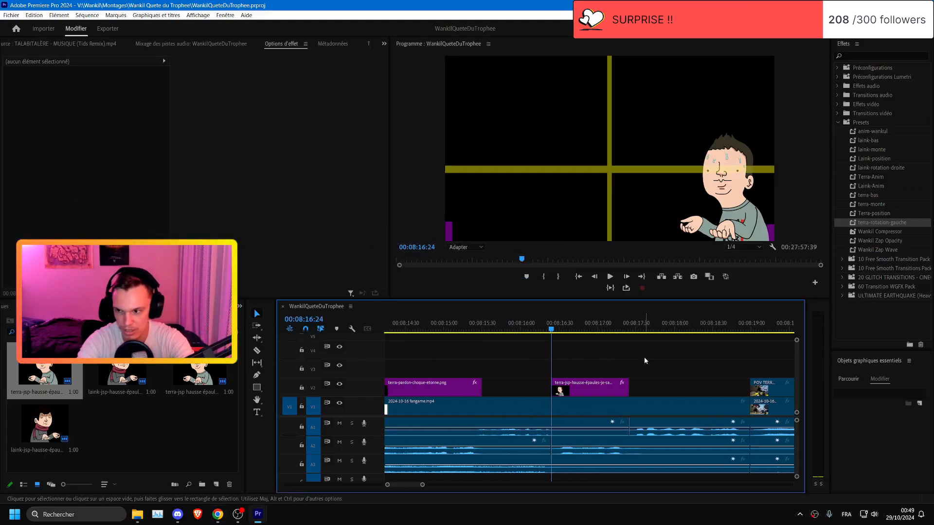
left_click(138, 515)
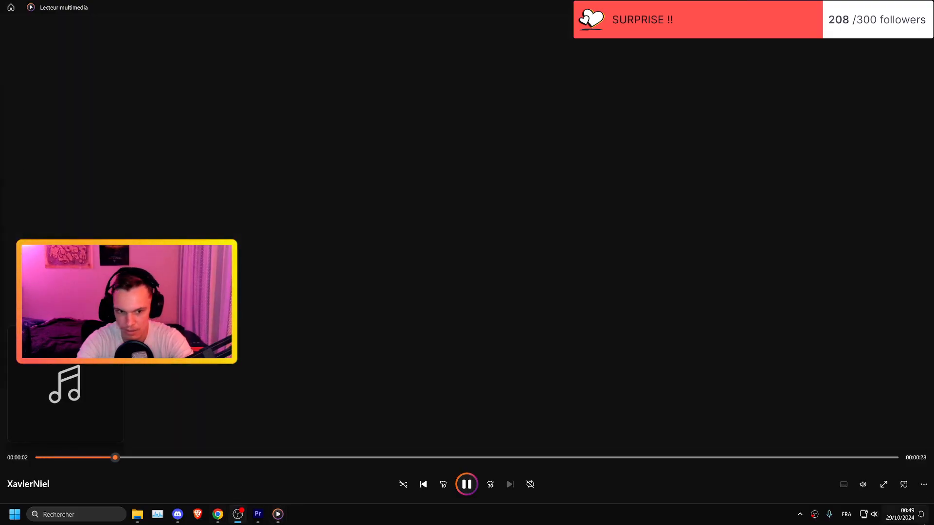
left_click(865, 482)
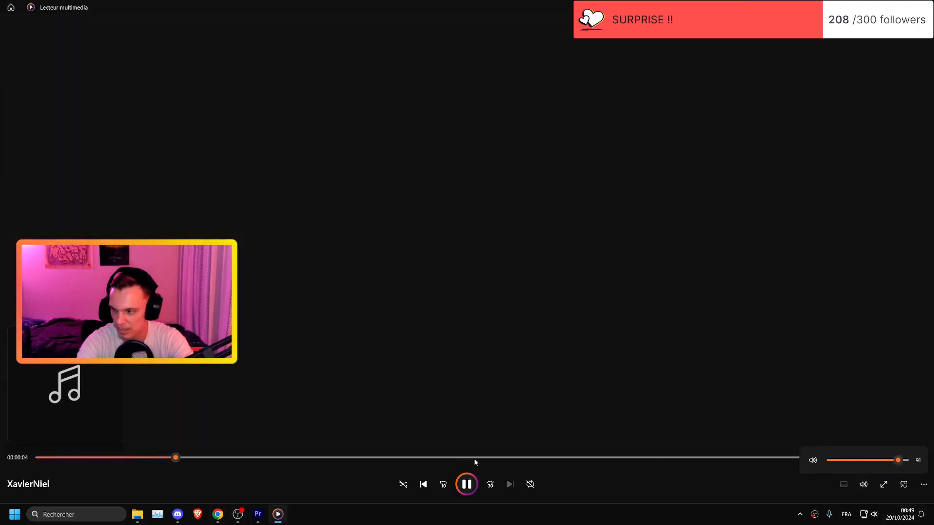
left_click(624, 458)
left_click(805, 457)
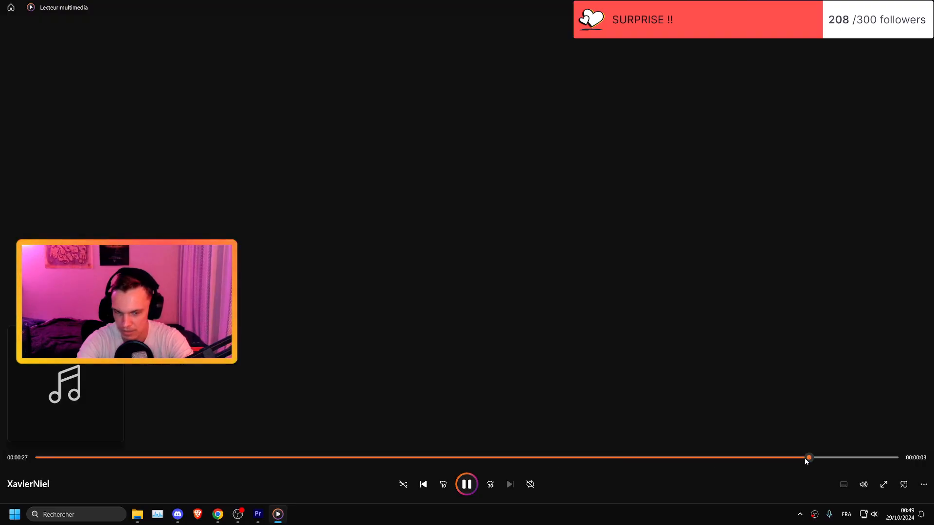
left_click(145, 458)
key("alt+F4")
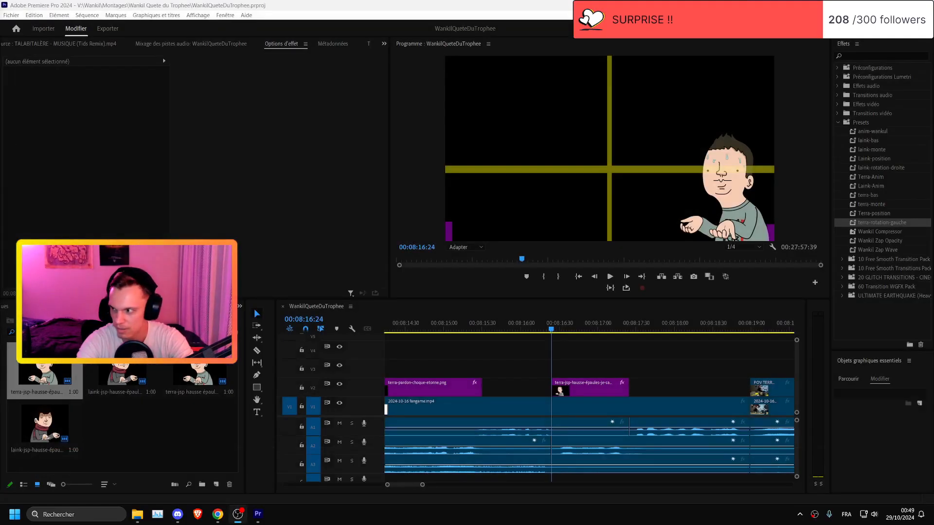
- Save the project and play the sequence from 00:08:16:13 through the shrugging Terra image
left_click(537, 324)
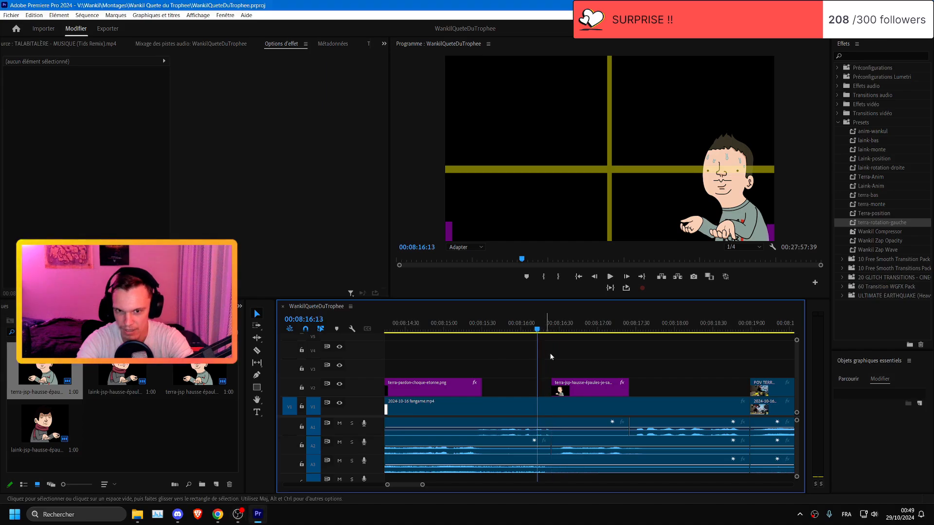
key("ctrl+s")
key("space")
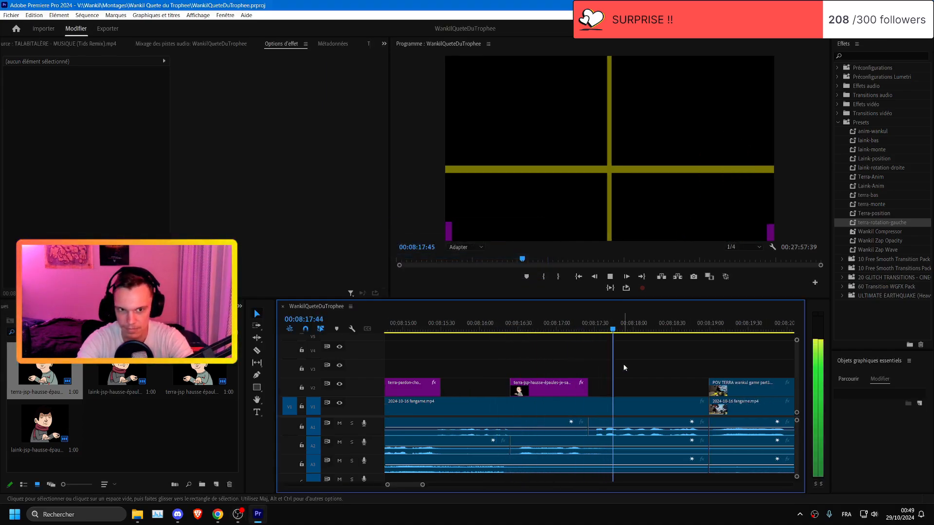
- Extend the end of the shrugging Terra image on V2 to about 00:08:17:35 and replay the passage around it
left_click_drag(557, 385, 572, 386)
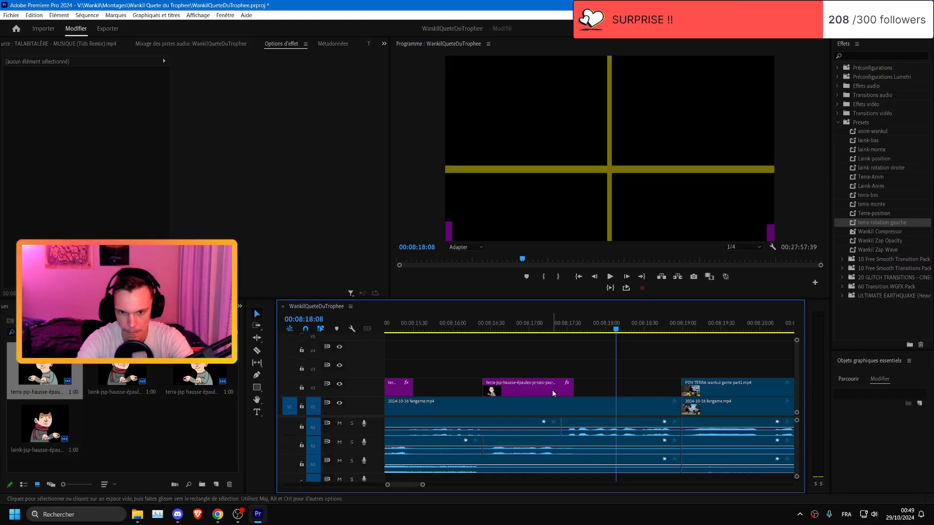
left_click(552, 390)
left_click(527, 319)
key("space")
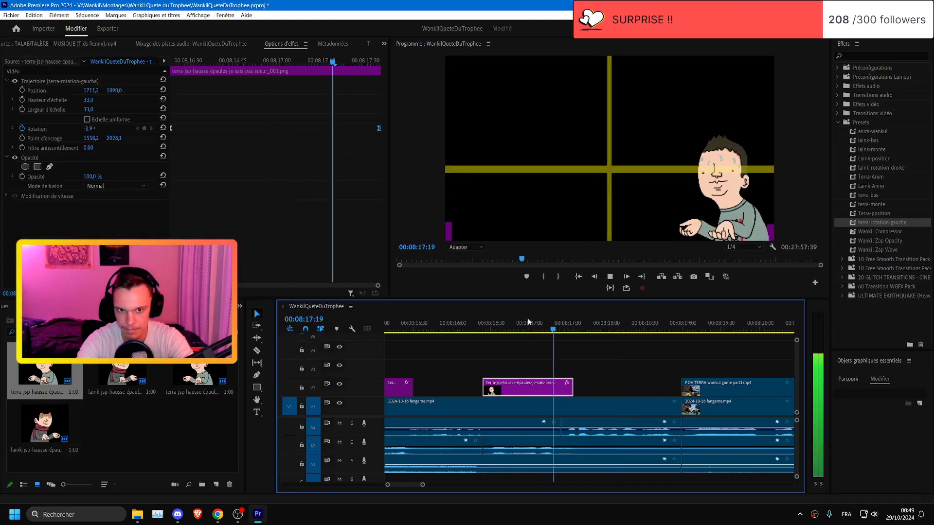
left_click(572, 325)
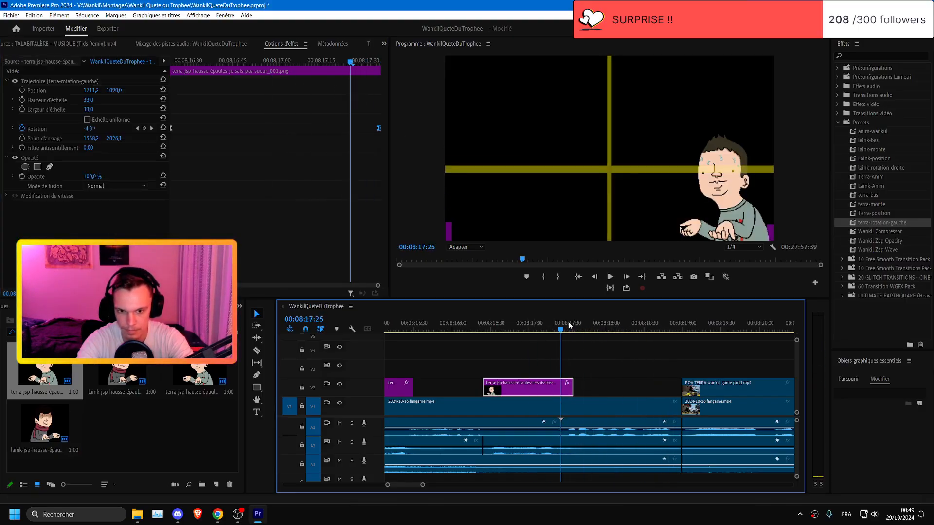
left_click(595, 277)
key("space")
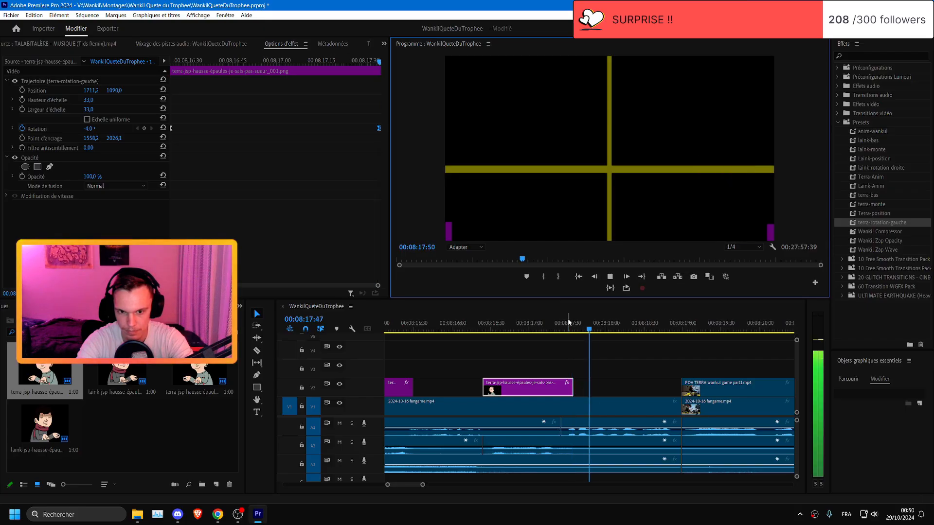
- Move the shrugging Terra image's last rotation keyframe earlier and trim the image's end on V2 to 00:08:17:31
left_click(571, 320)
left_click(597, 276)
left_click(596, 277)
left_click(596, 277)
left_click(597, 277)
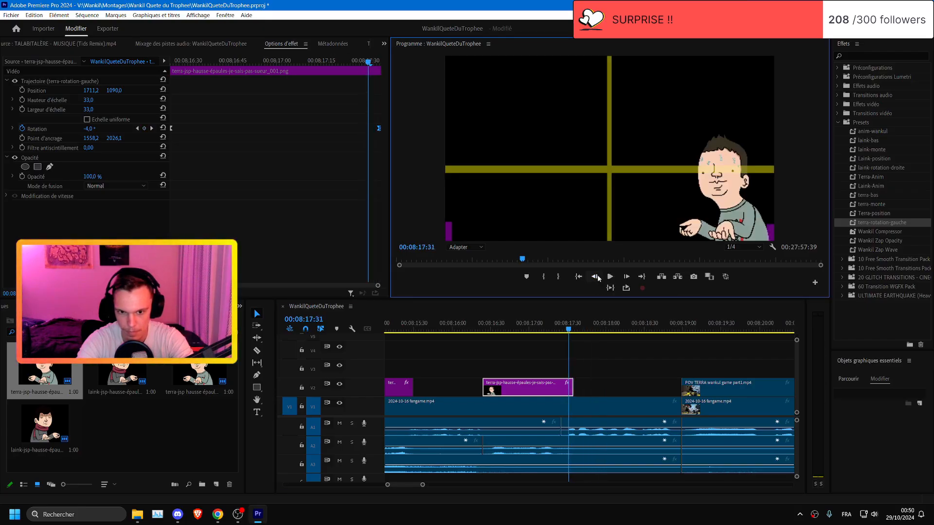
left_click_drag(379, 129, 368, 128)
left_click_drag(572, 388, 567, 388)
- Place Laink_doigt_1.png on V2 from 00:08:17:31 and Laink_doigt_2.png on V3, ending at the POV TERRA clip
left_click(603, 386)
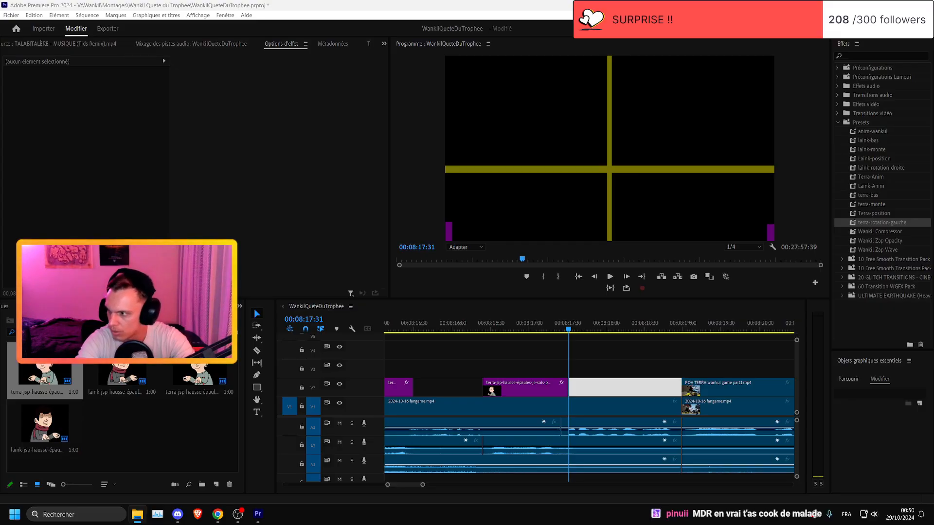
left_click_drag(571, 387, 572, 388)
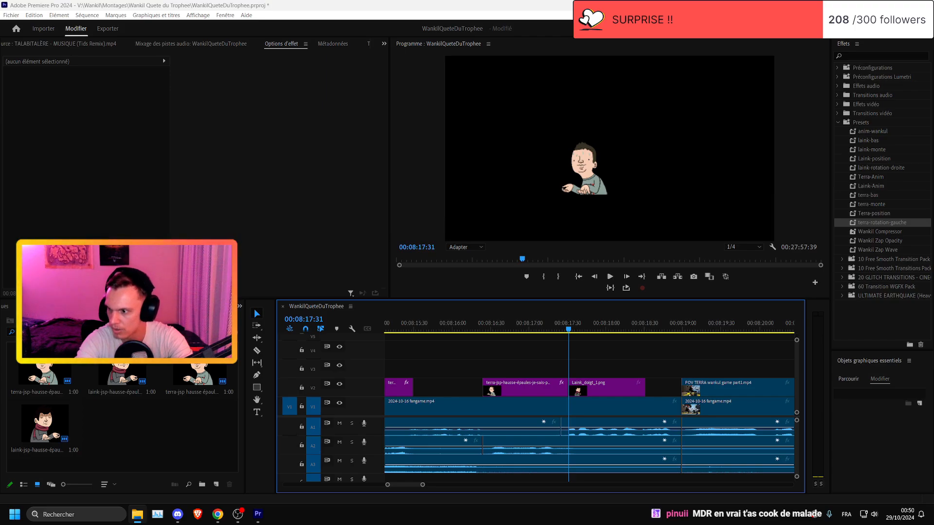
left_click_drag(486, 317, 606, 371)
left_click_drag(678, 374, 612, 366)
- Apply the laink-rotation-droite preset to Laink_doigt_1.png and play the passage
left_click(483, 327)
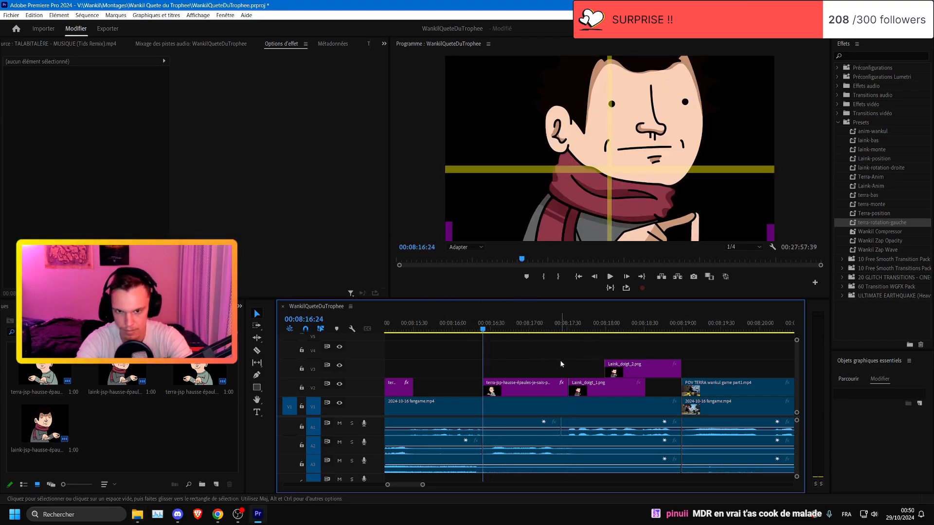
scroll(588, 365, "down", 2)
left_click_drag(881, 168, 597, 386)
key("space")
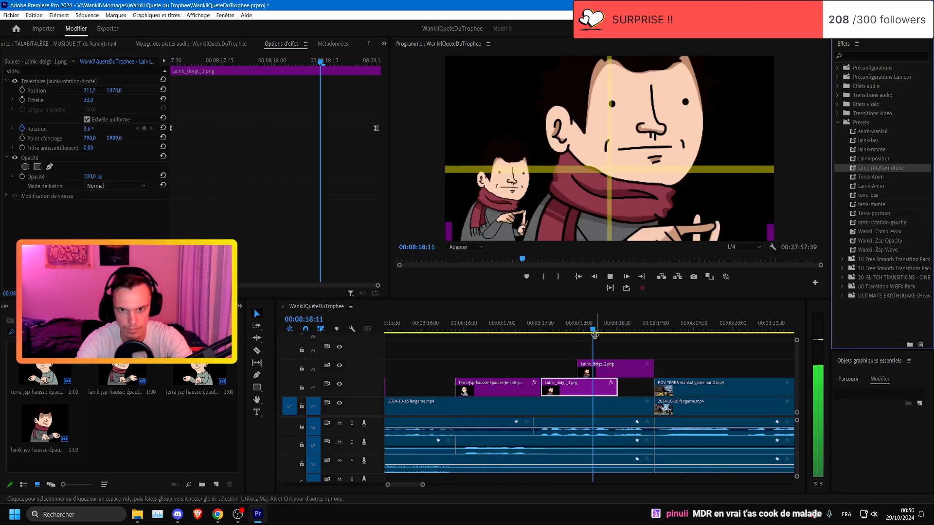
- Cut from Laink_doigt_1.png to Laink_doigt_2.png at 00:08:18:26, with both images on V2, and replay the passage
left_click_drag(583, 333, 612, 342)
left_click_drag(616, 388, 611, 388)
left_click_drag(631, 370, 653, 369)
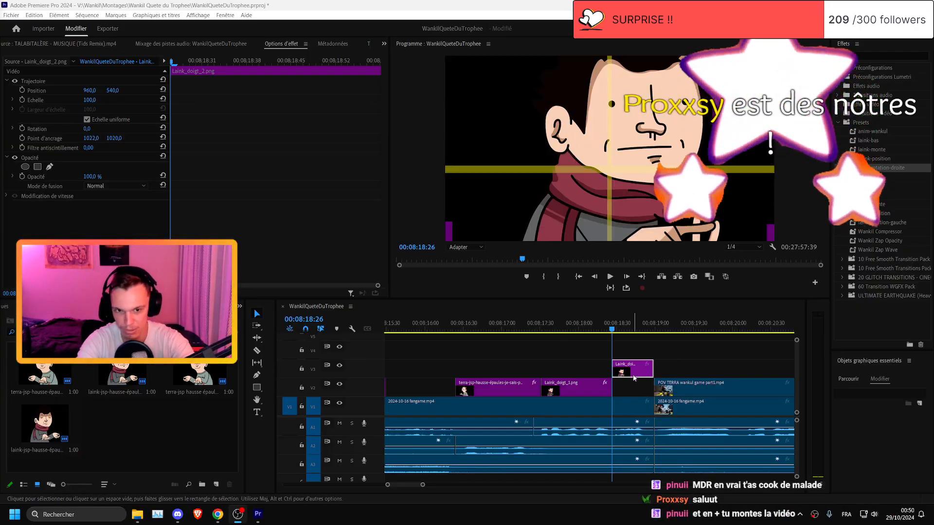
left_click(695, 361)
key("ctrl+s")
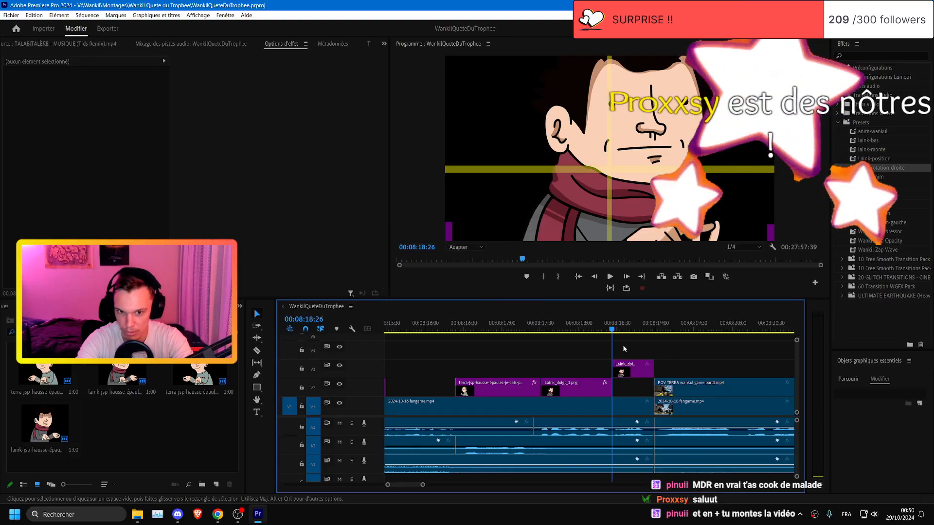
left_click_drag(637, 368, 635, 392)
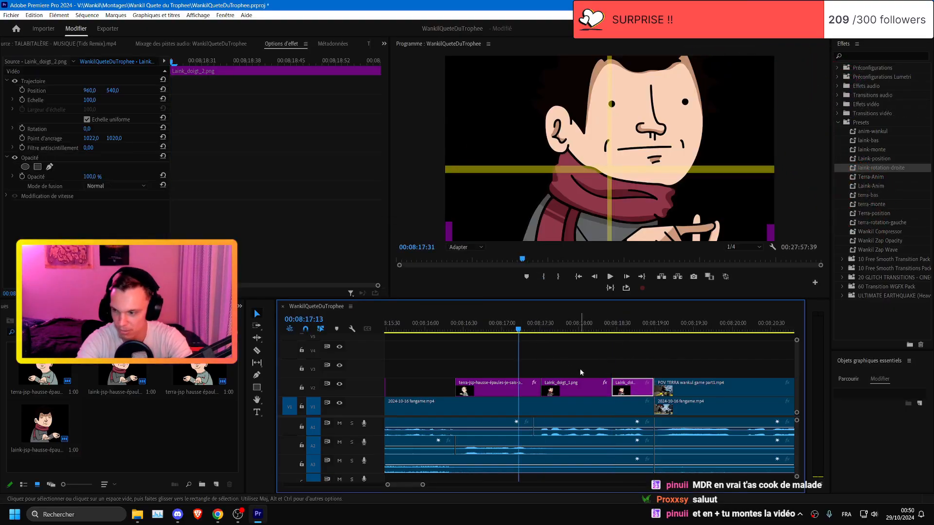
key("space")
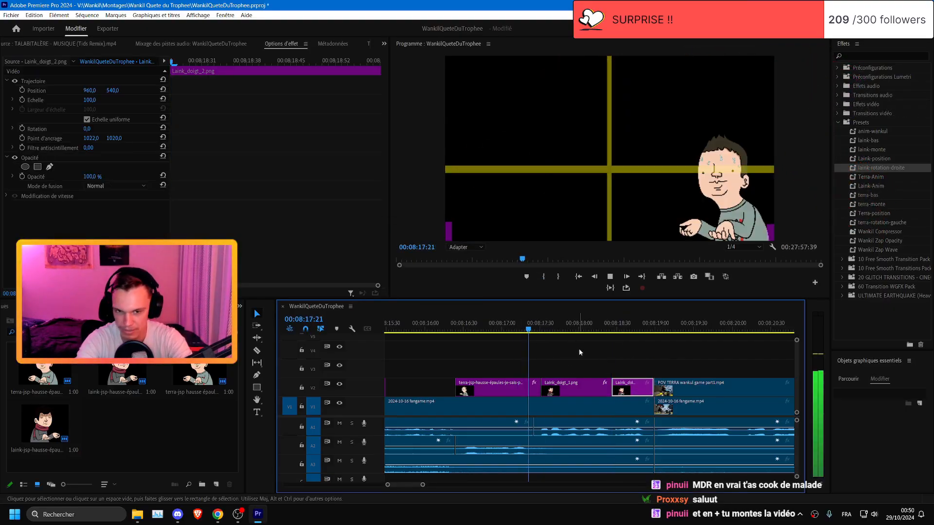
key("space")
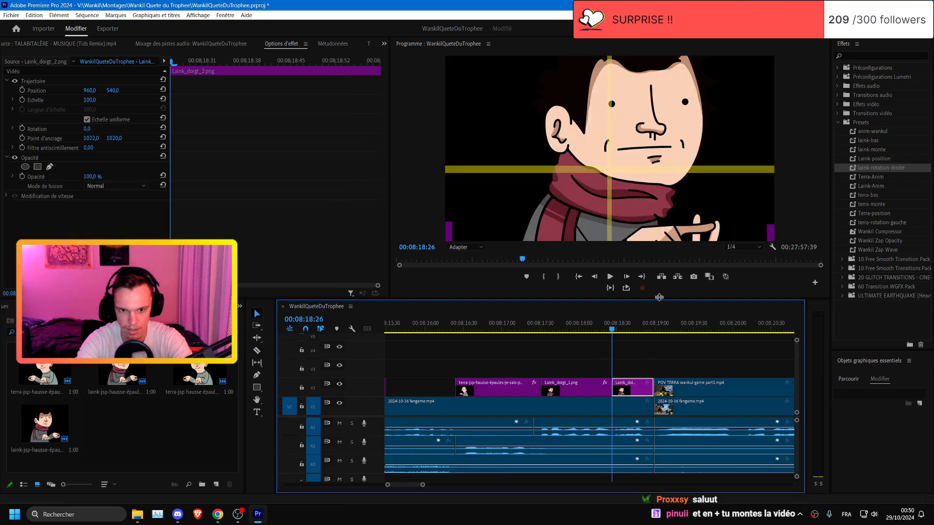
- Flip Laink_doigt_2.png with the Miroir horizontal effect
left_click(837, 104)
scroll(842, 199, "down", 5)
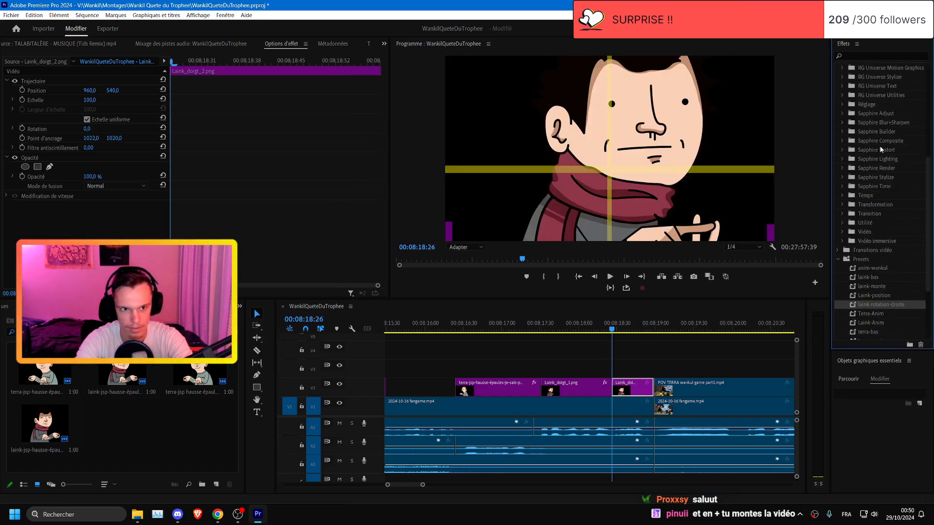
left_click(842, 203)
left_click_drag(836, 263, 640, 387)
- Apply the laink-bas and anim-wankul presets to Laink_doigt_2.png
scroll(886, 285, "down", 5)
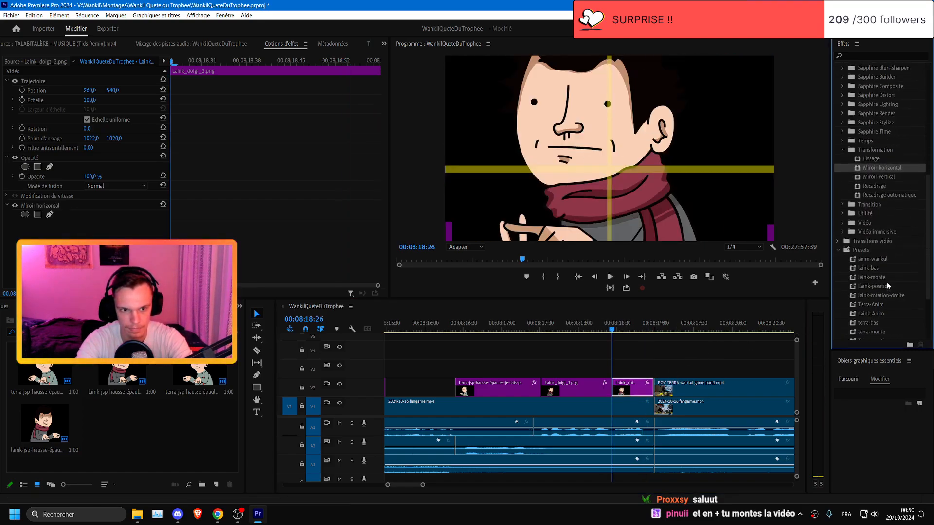
left_click_drag(870, 231, 625, 393)
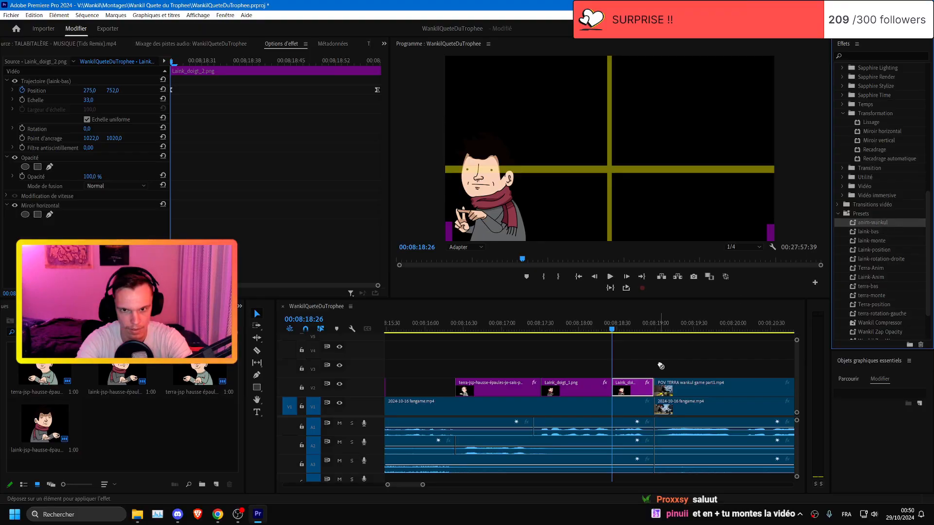
left_click_drag(660, 366, 633, 387)
- Play the sequence through both Laink images and save the project
left_click(534, 325)
key("space")
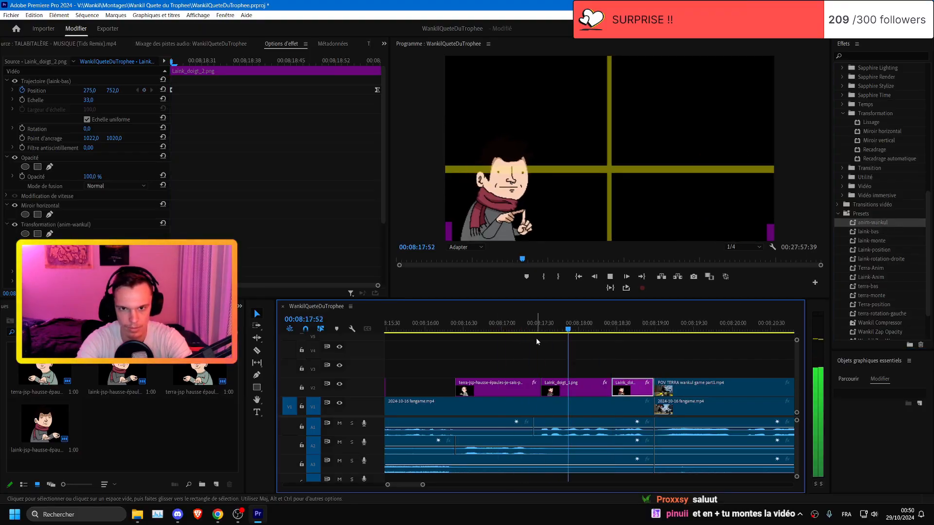
key("ctrl+s")
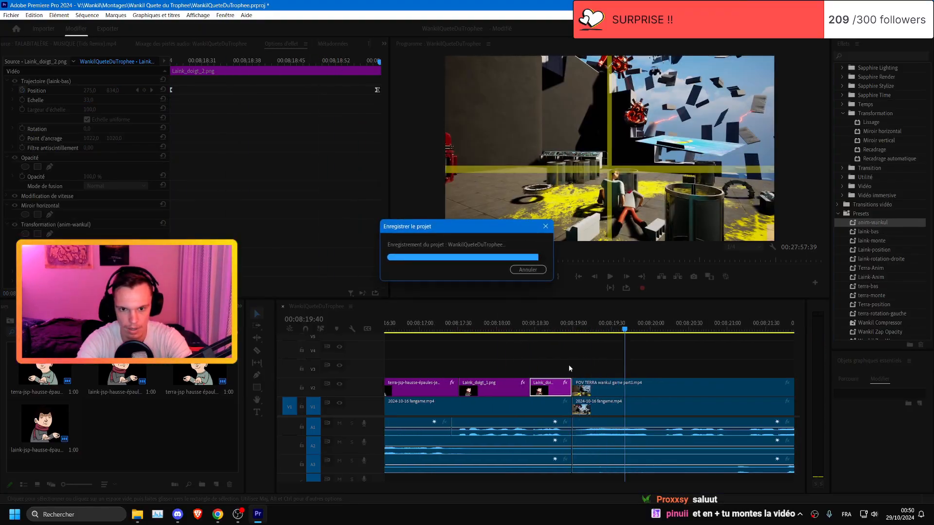
left_click(537, 324)
key("ctrl+s")
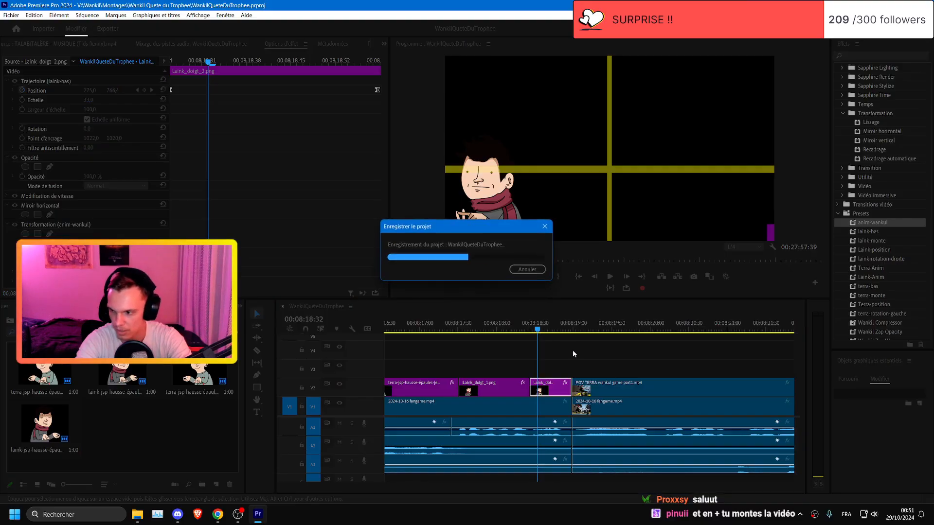
- Delete the POV TERRA wankul game part1.mp4 clip directly after Laink_doigt_2.png on V2 and replay the transition
left_click(632, 391)
key("Delete")
scroll(650, 383, "down", 2)
key("space")
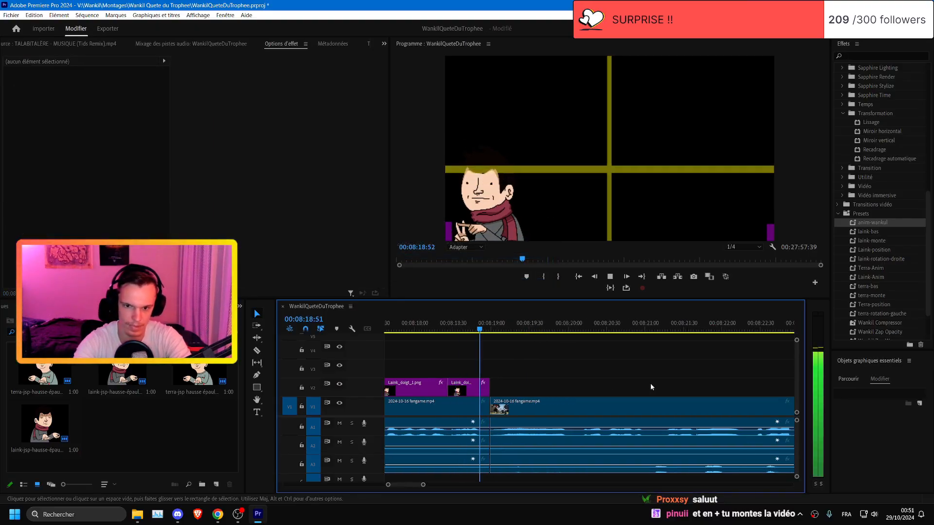
- Review the fangame clip from 00:08:18:59 up to the next POV TERRA clip, replaying it from its start
scroll(650, 384, "down", 2)
scroll(651, 387, "down", 4)
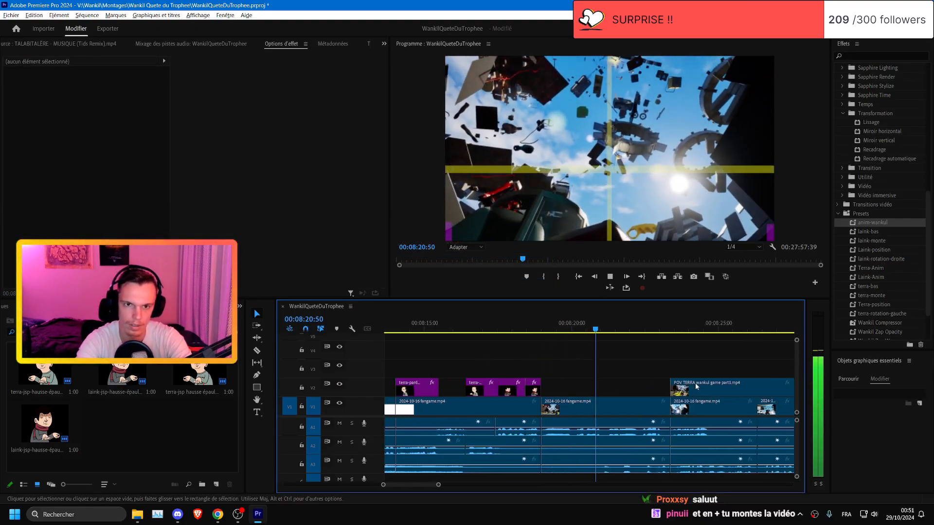
scroll(651, 387, "up", 2)
scroll(695, 384, "up", 2)
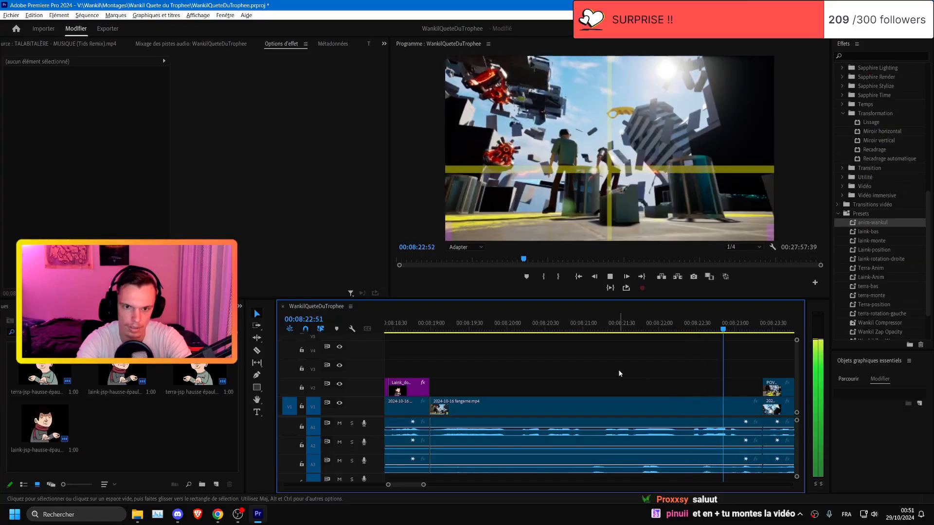
scroll(550, 351, "down", 2)
key("space")
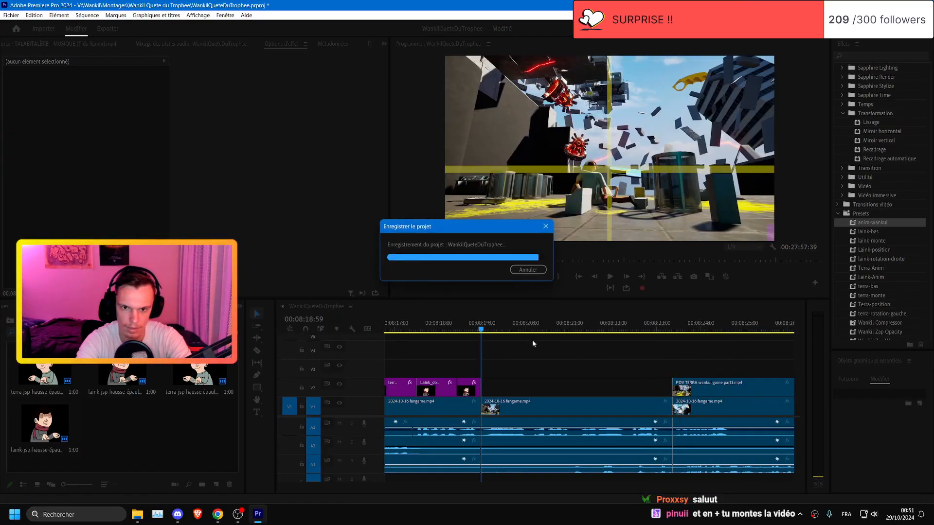
key("space")
scroll(644, 377, "up", 2)
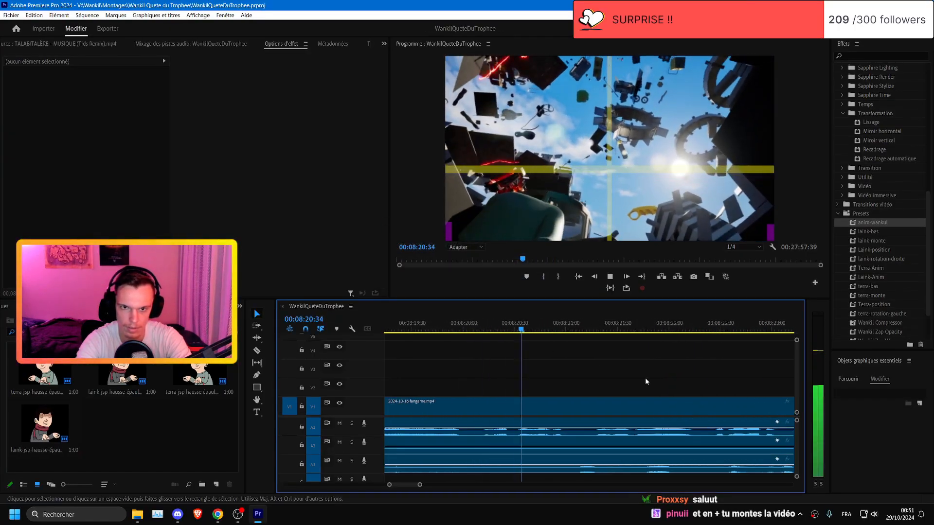
scroll(645, 381, "down", 1)
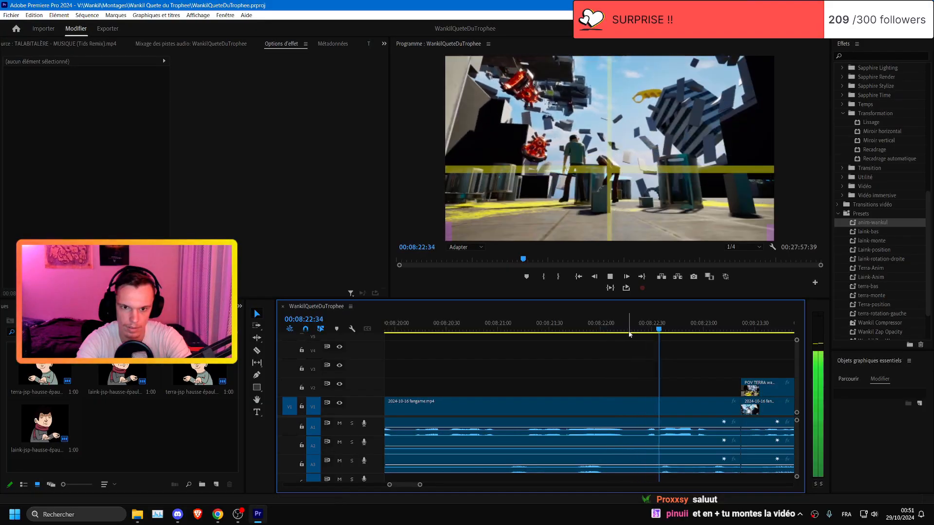
left_click_drag(468, 326, 406, 328)
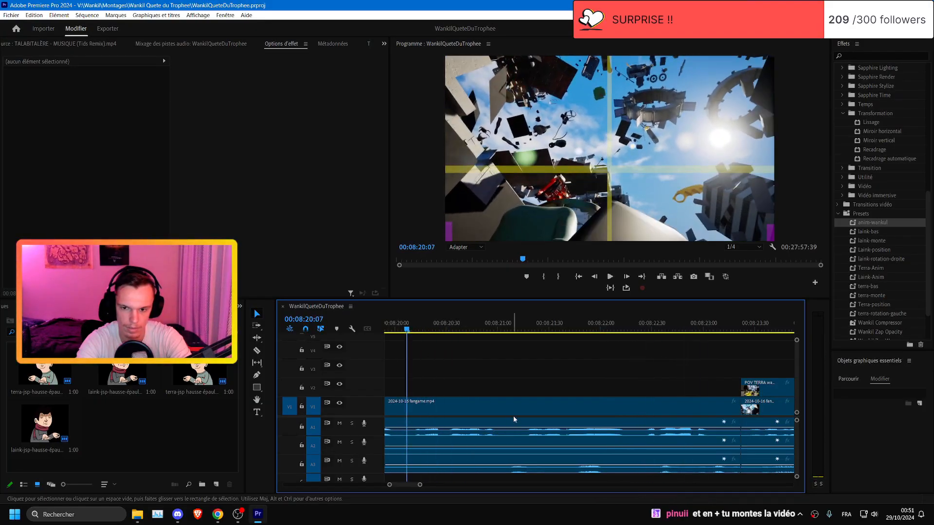
scroll(515, 414, "up", 1)
scroll(547, 404, "down", 2)
- Animate the fangame clip's scale from 100 at 00:08:18:59 to 110 at its last frame, 00:08:23:21
key("Up")
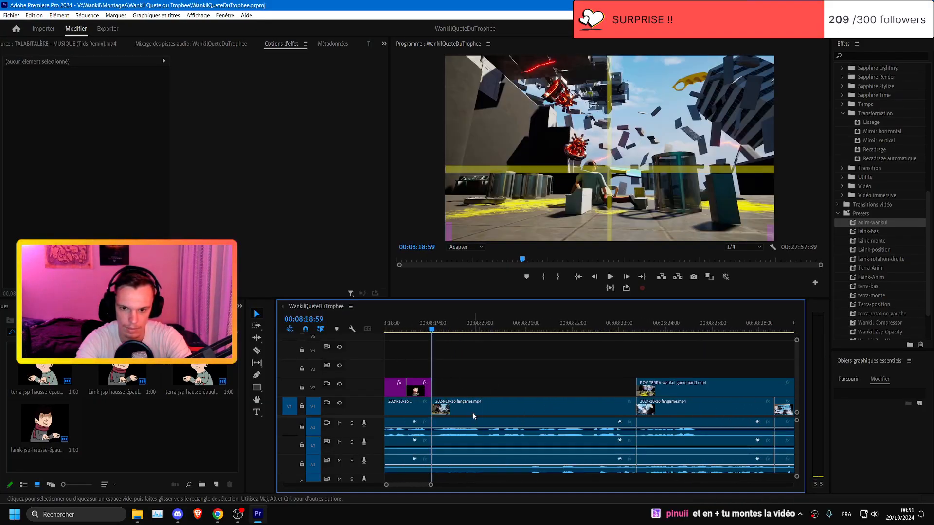
left_click(481, 407)
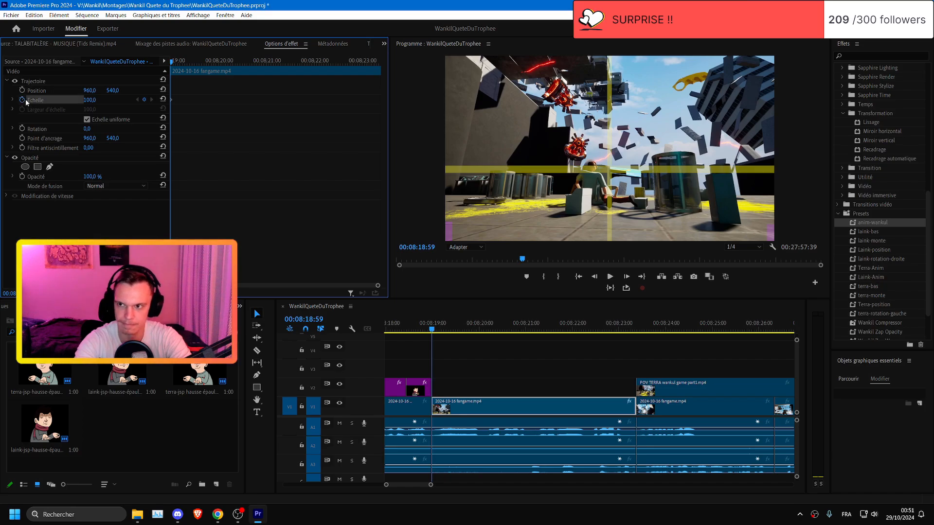
left_click(630, 325)
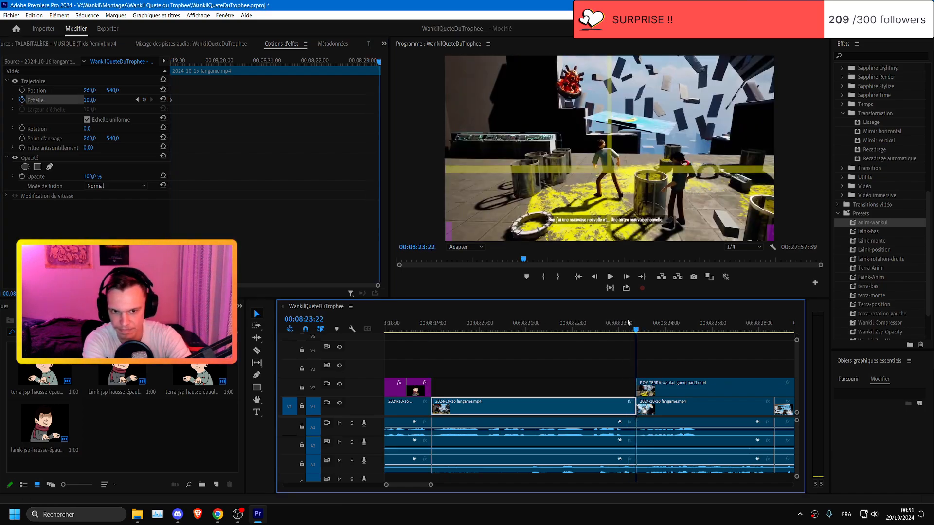
left_click(595, 277)
left_click(89, 99)
type("110")
key("Return")
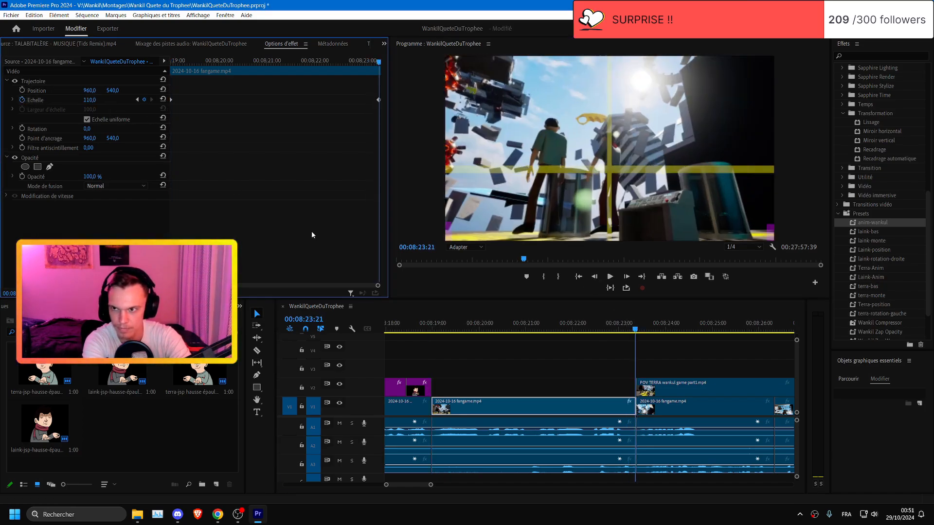
- Play the end of the zoomed fangame clip into the following POV TERRA clip to check the cut
left_click(593, 323)
key("space")
scroll(677, 370, "up", 4)
scroll(677, 372, "down", 3)
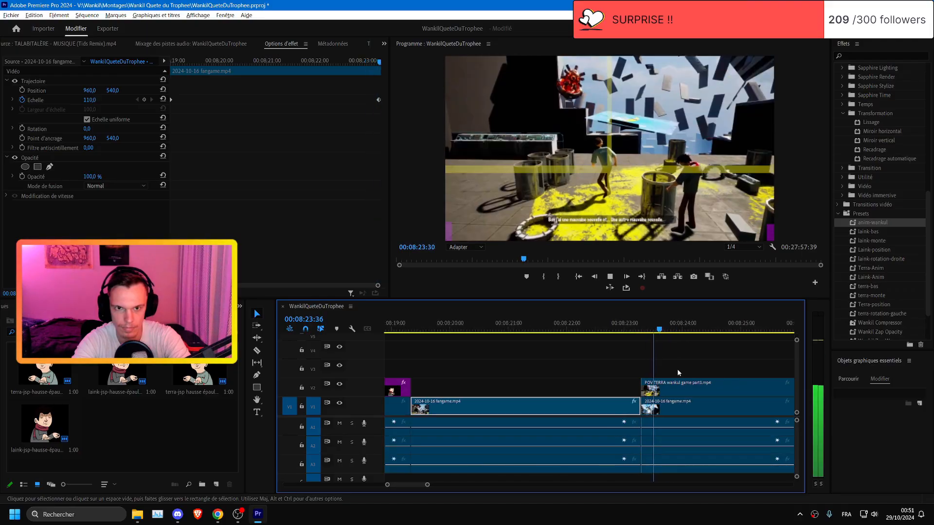
key("space")
- Shorten the end of the zoomed fangame clip by about 11 frames and close the resulting gap
left_click_drag(638, 406, 631, 404)
right_click(636, 406)
left_click(680, 408)
- Return the playhead to the start of the zoomed fangame clip at 00:08:18:59 and save the project
left_click(411, 332)
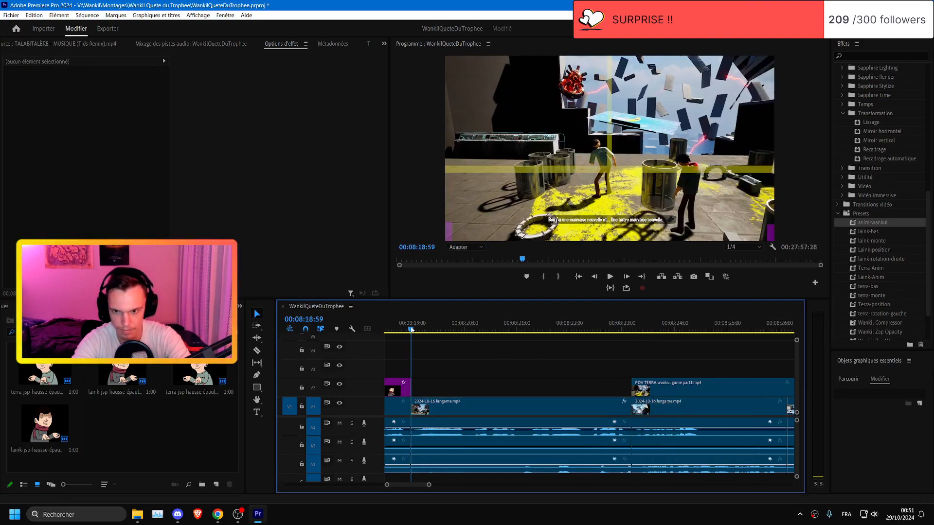
key("ctrl+s")
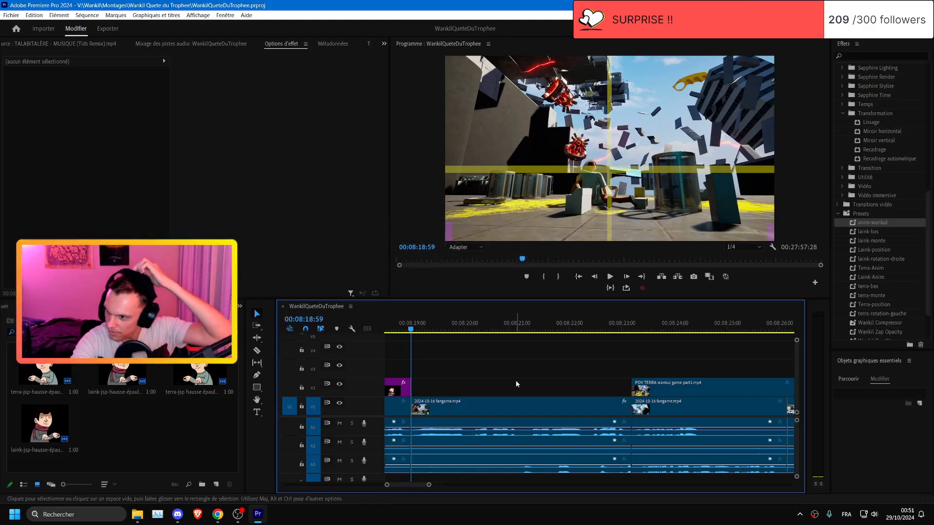
key("ctrl+s")
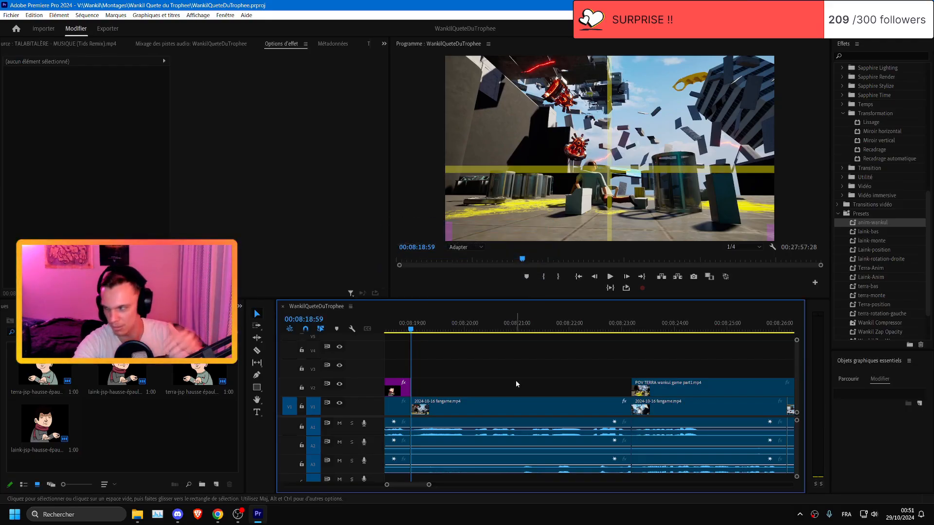
key("ctrl+s")
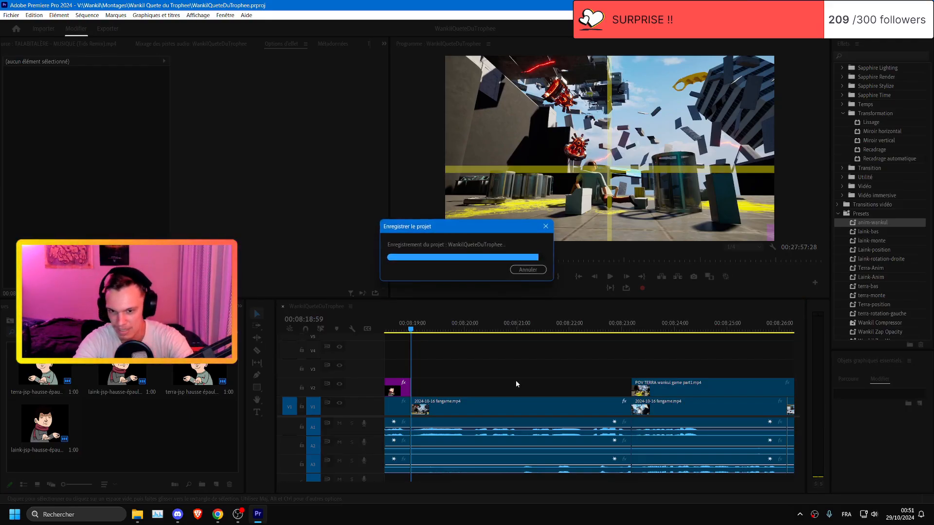
left_click(518, 381)
left_click(521, 385)
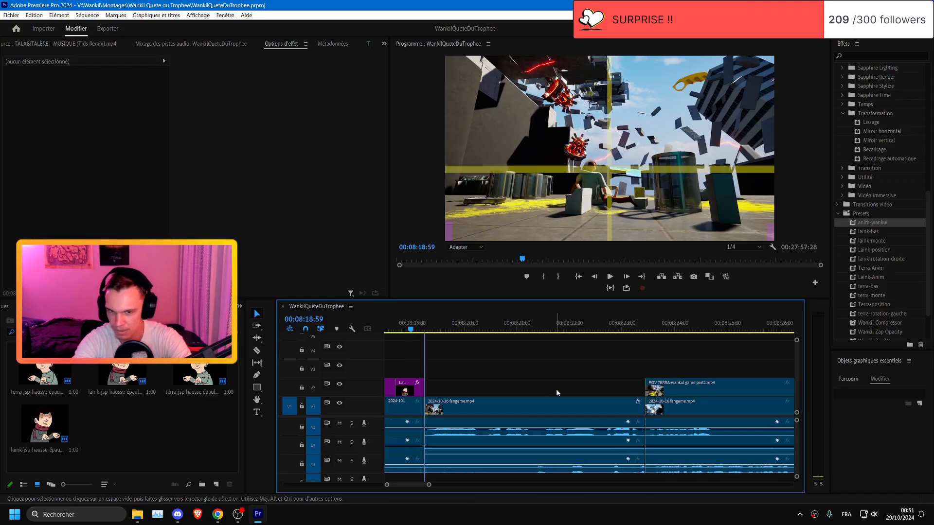
scroll(547, 390, "up", 2)
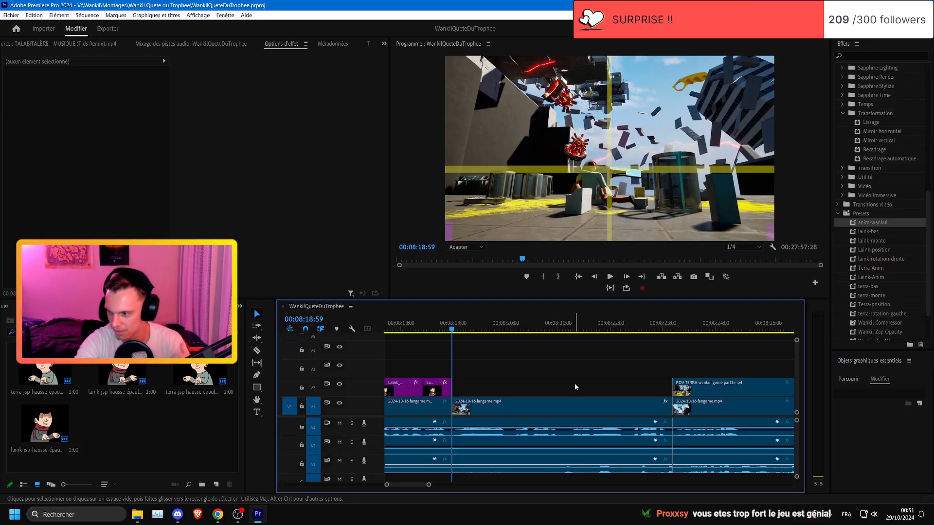
key("ctrl+s")
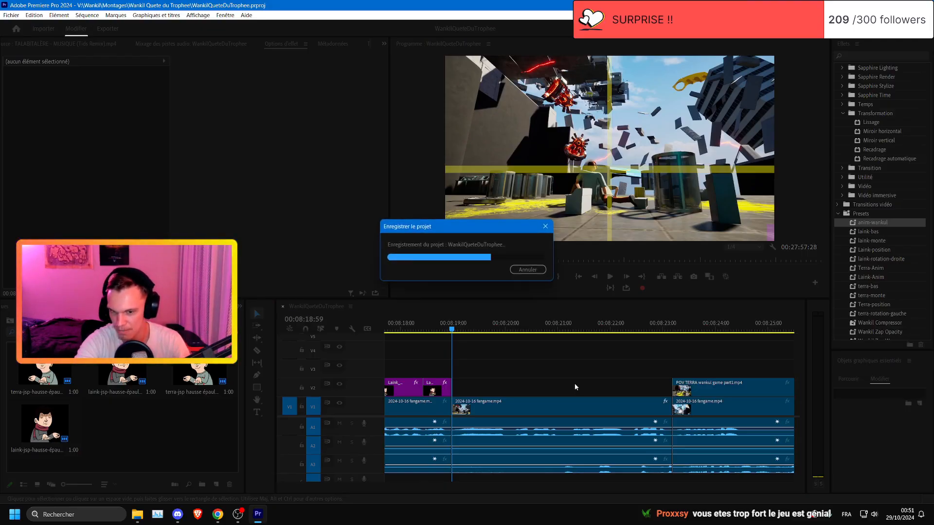
- Play the zoomed fangame clip, replaying from 00:08:18:26 through the preceding cut and into the following clip
left_click(575, 384)
left_click(573, 384)
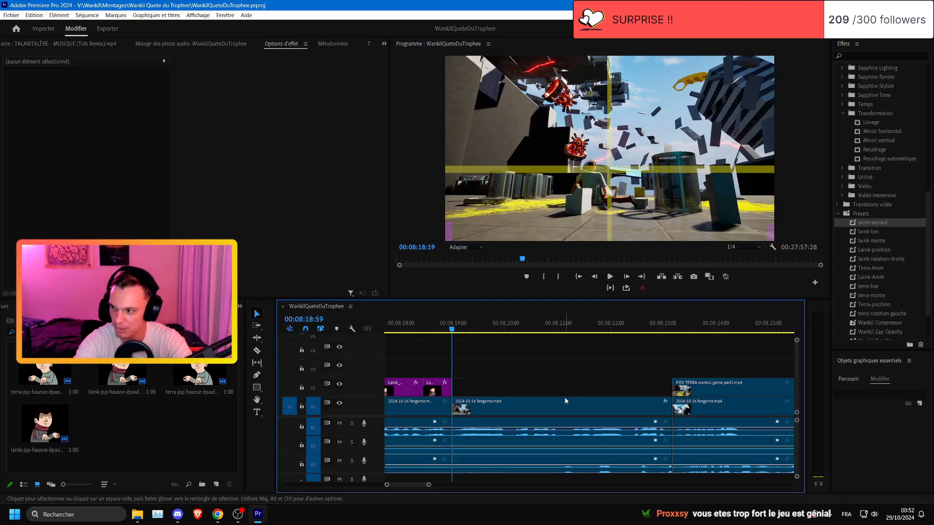
key("space")
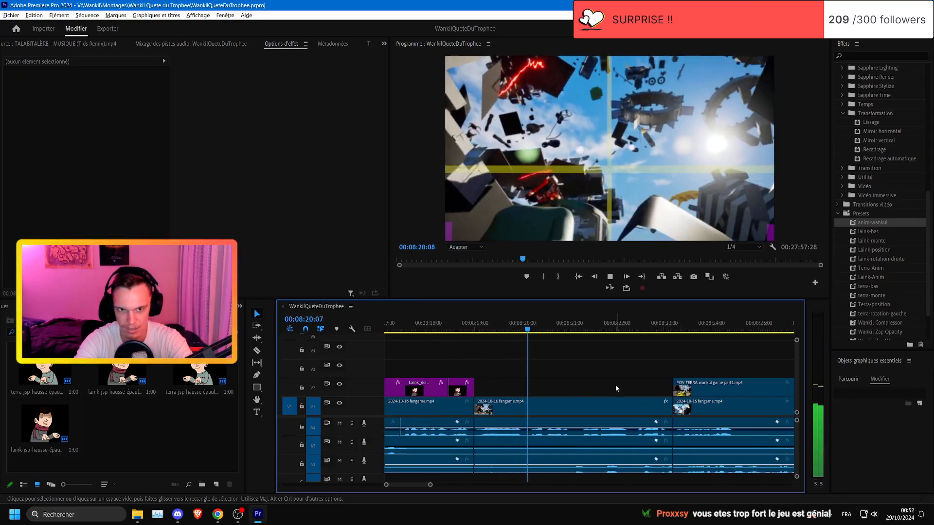
left_click(448, 325)
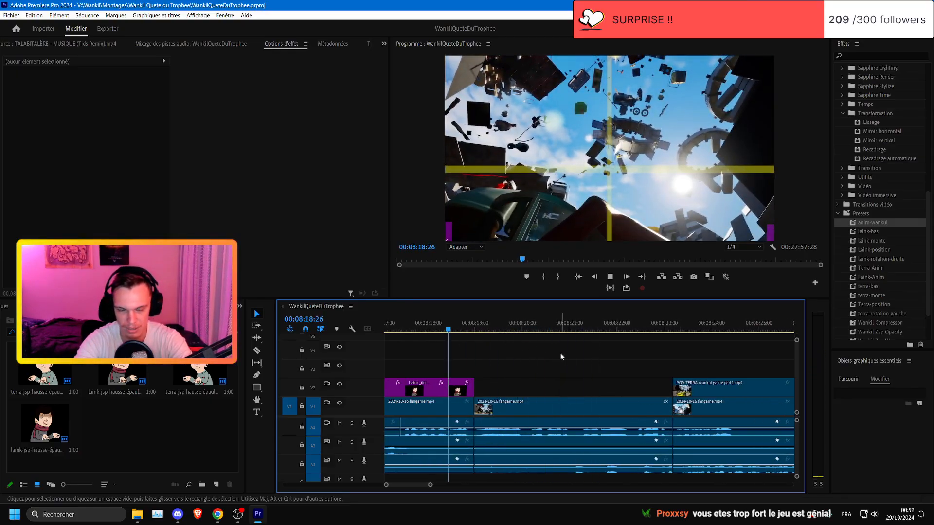
key("space")
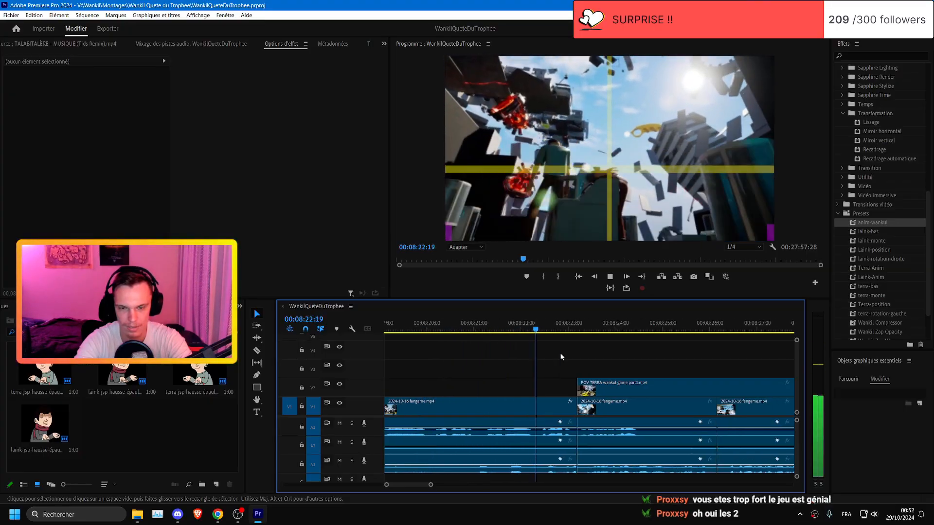
- Delete the POV TERRA wankul game part1 clip on V2 after the zoomed fangame clip, save the project and replay the cut
key("minus")
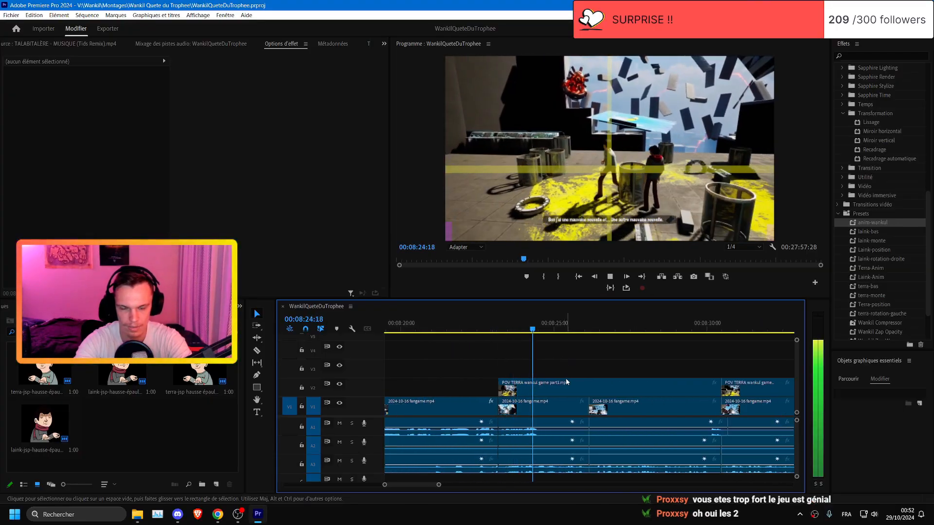
left_click(564, 385)
key("Delete")
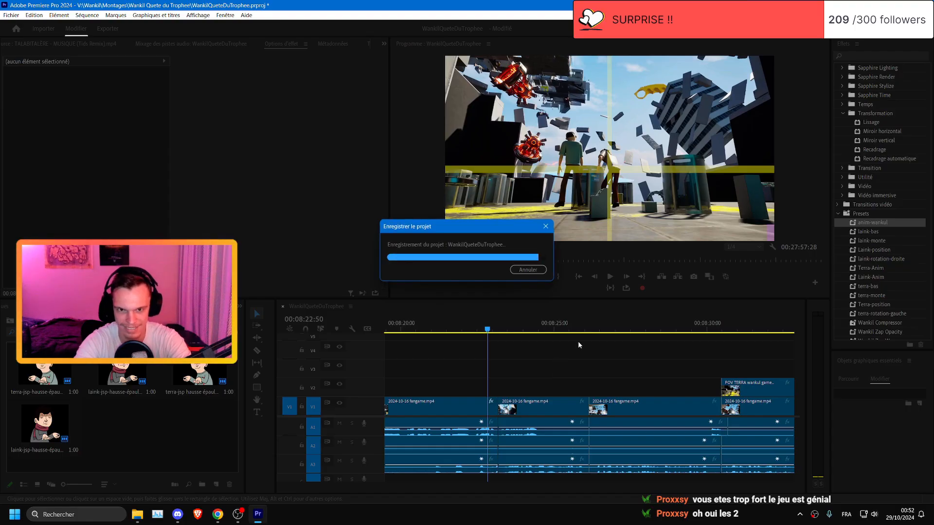
key("space")
key("equal")
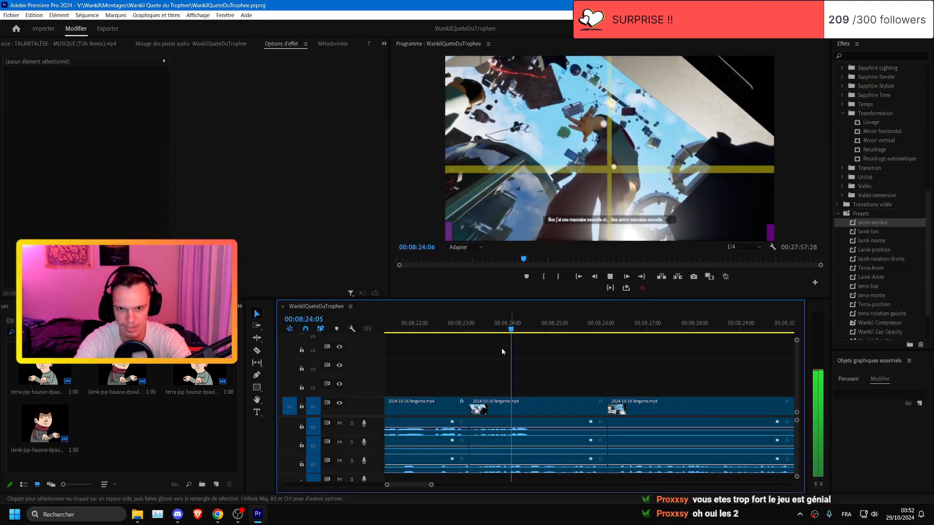
- Find laink-POG-wow.png with the search "pog", place it on V2 at 00:08:23:11 and extend its end to about 00:08:24:31
left_click(472, 327)
key("equal")
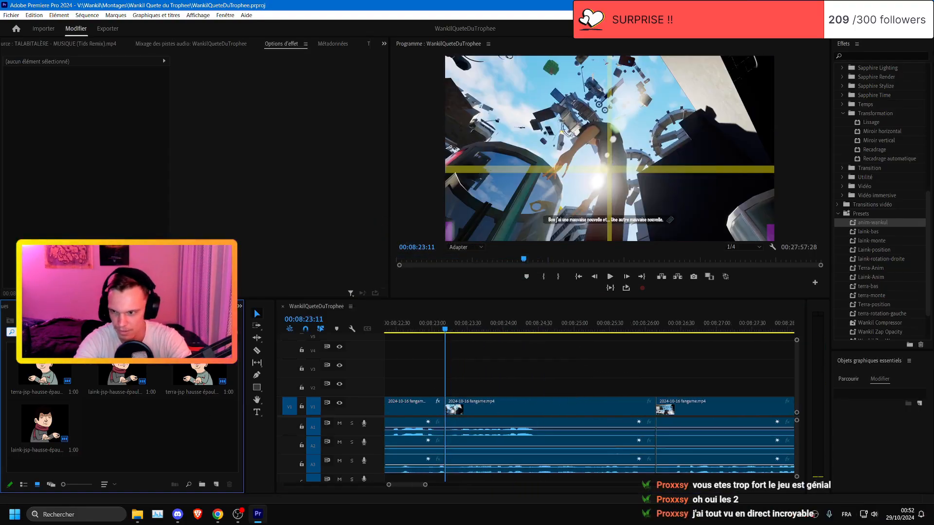
type("pog")
left_click_drag(51, 377, 446, 387)
left_click_drag(515, 387, 539, 388)
- Flip the Laink POG image with Miroir horizontal, then apply the laink-rotation-droite preset with the scale set to 37
double_click(882, 131)
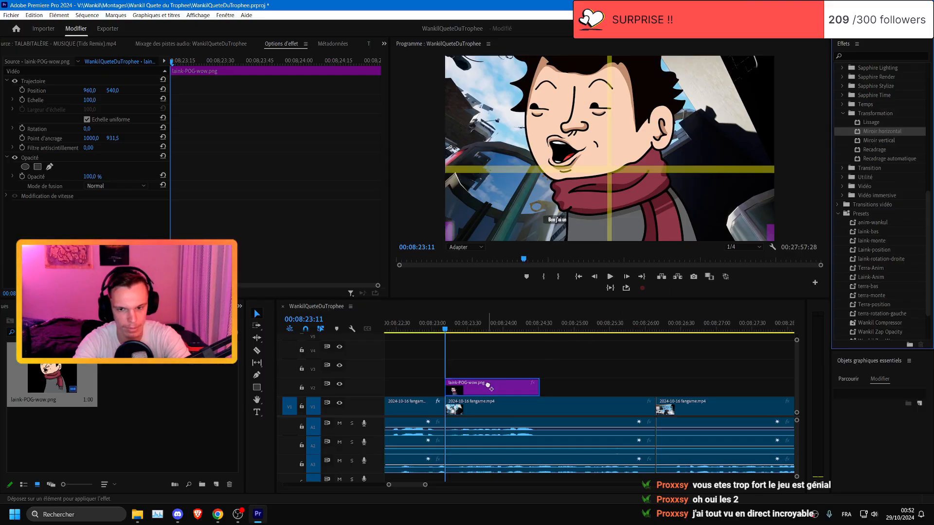
left_click_drag(894, 259, 886, 266)
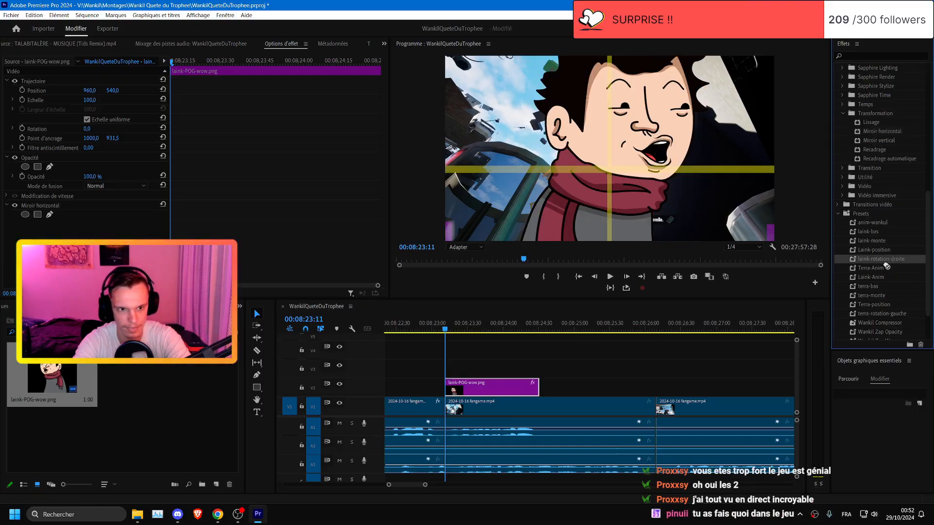
left_click_drag(776, 301, 491, 387)
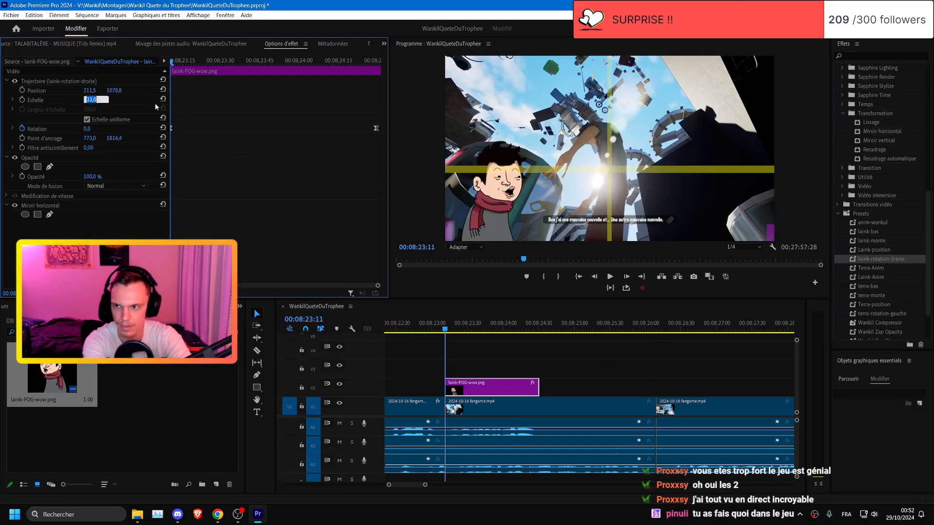
left_click_drag(90, 103, 304, 123)
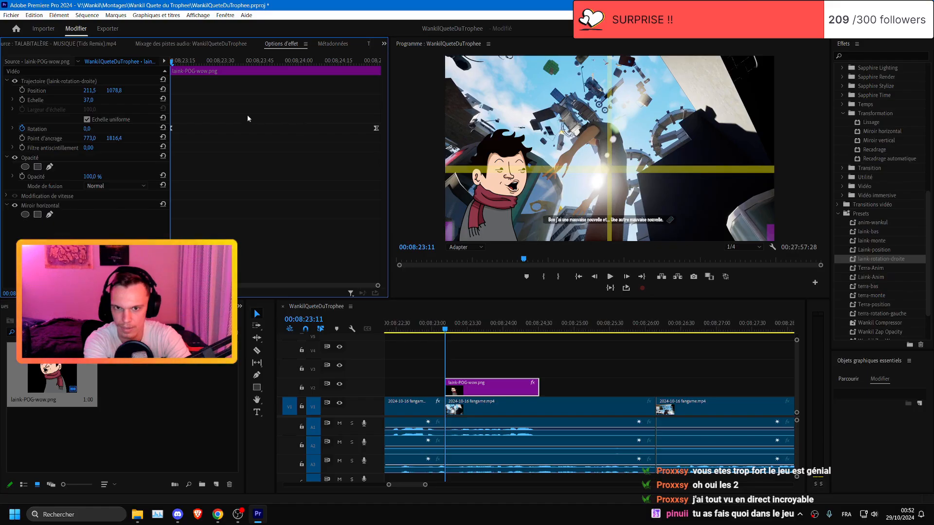
- Play the Laink POG animation, place the playhead at the image's end at 00:08:24:31 and save the project
key("space")
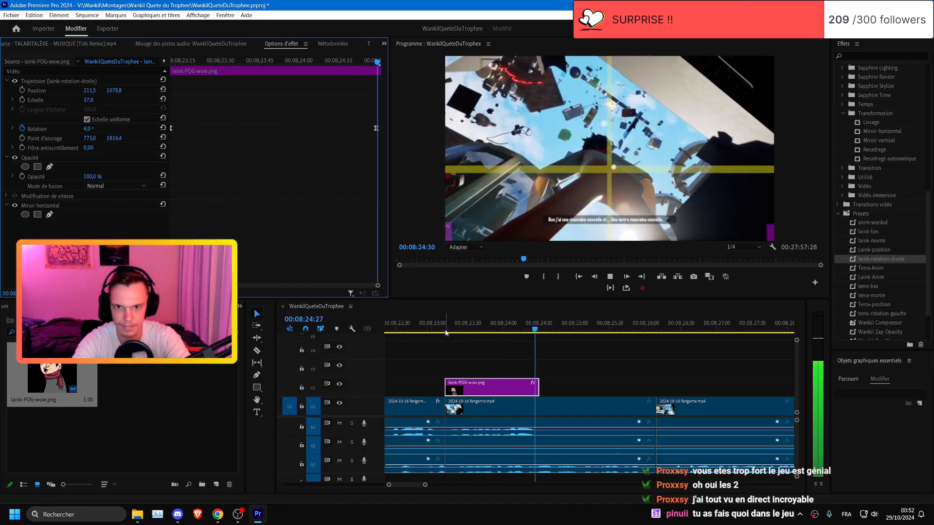
left_click_drag(555, 325, 540, 325)
left_click(567, 421)
key("ctrl+s")
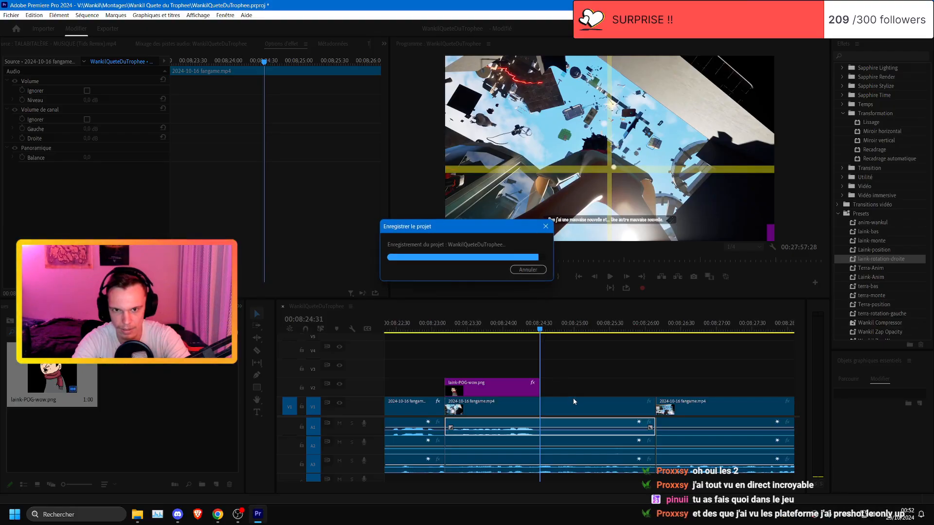
- Split the V1 fangame video at 00:08:24:31, where the Laink POG image ends, and play the second piece
left_click(576, 401)
key("ctrl+k")
left_click(590, 407)
key("space")
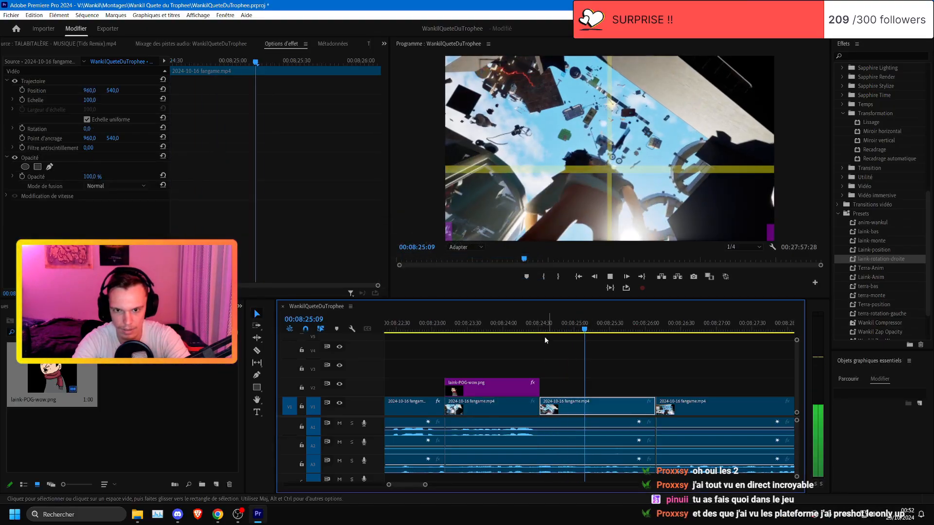
key("space")
- Trim the end of the split-off fangame piece so that only the single frame at 00:08:24:31 remains
left_click_drag(651, 410, 546, 410)
scroll(563, 422, "up", 4)
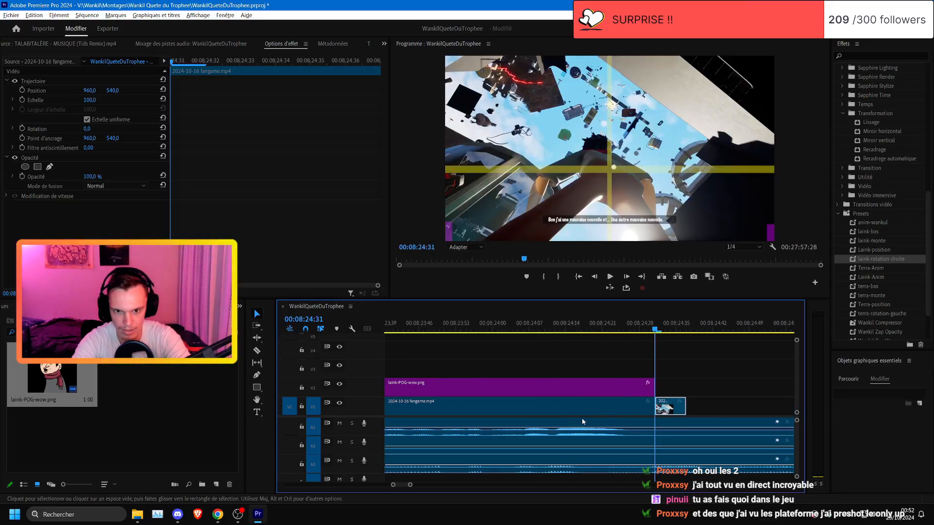
left_click(626, 278)
left_click(626, 277)
left_click(626, 277)
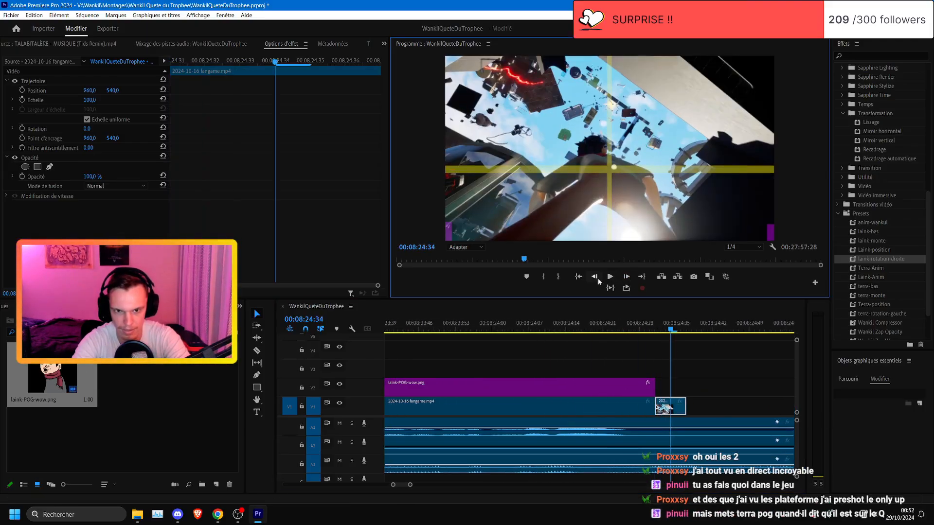
left_click(594, 277)
left_click(594, 277)
left_click_drag(683, 407, 660, 407)
scroll(660, 406, "down", 3)
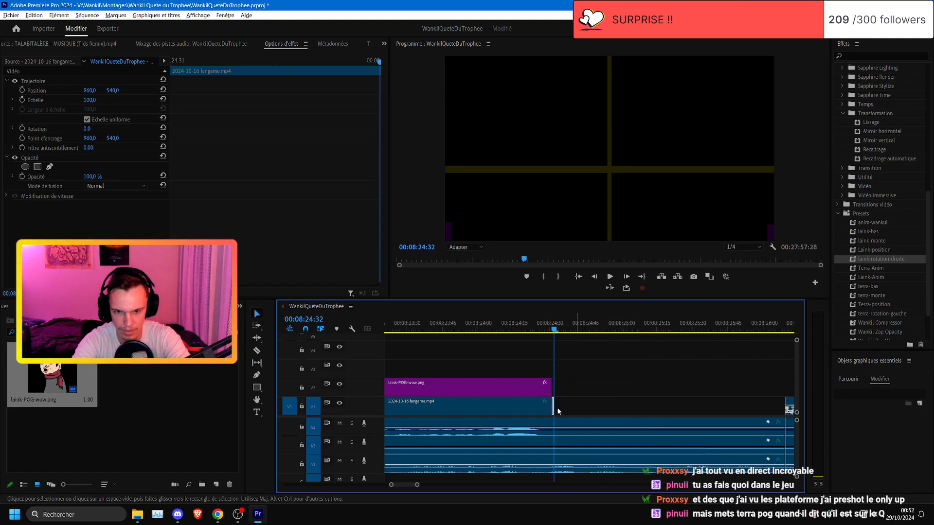
- Move the one-frame fangame piece against the next V1 clip and extend its start back to 00:08:24:31 to fill the gap
left_click_drag(553, 409, 778, 407)
key("ctrl+z")
scroll(589, 413, "down", 4)
scroll(483, 413, "up", 1)
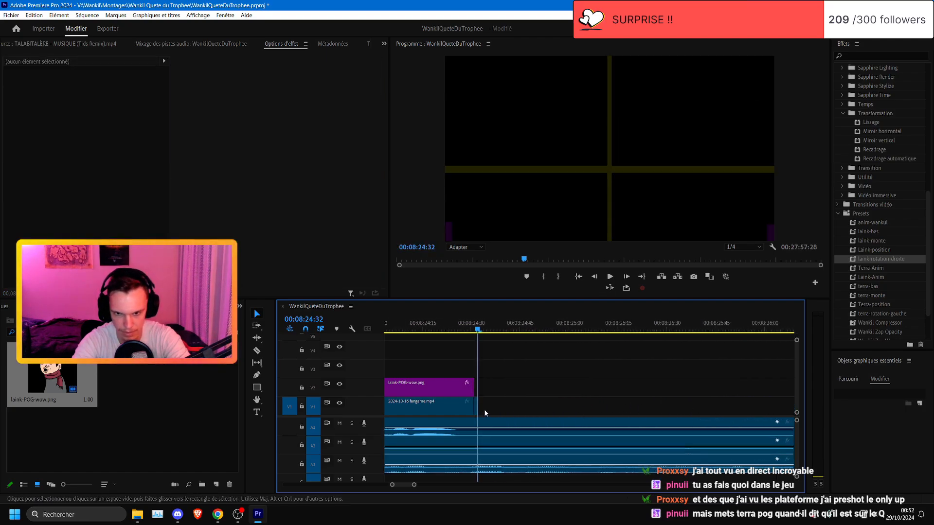
scroll(480, 407, "down", 2)
mouse_move(435, 409)
left_mouse_down()
mouse_move(750, 408)
mouse_move(434, 406)
left_mouse_up()
left_click(433, 323)
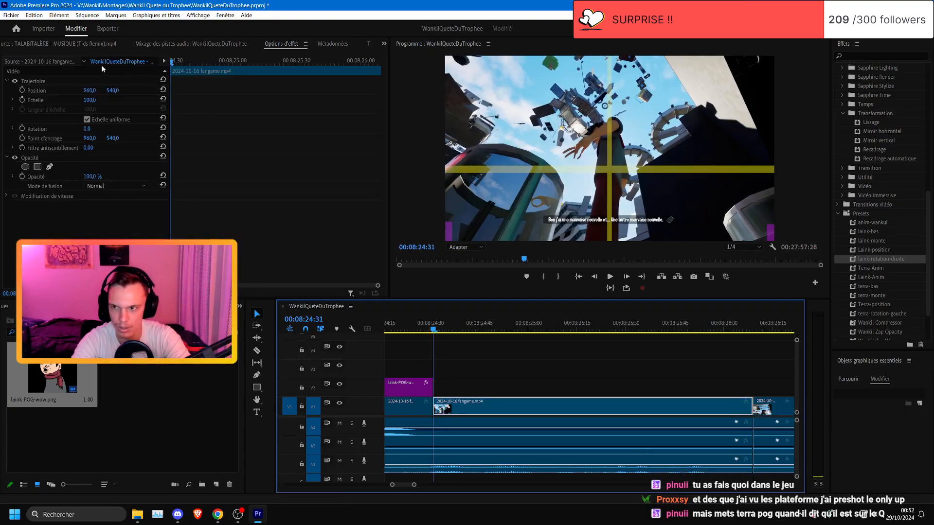
- Enlarge the extended fangame piece to scale 237 and reframe it on the subtitle with position 914.8, 790.0 and anchor point 938.9, 952.2
left_click_drag(89, 100, 124, 100)
left_click_drag(609, 149, 617, 95)
left_click_drag(611, 233, 609, 236)
left_click_drag(623, 237, 616, 182)
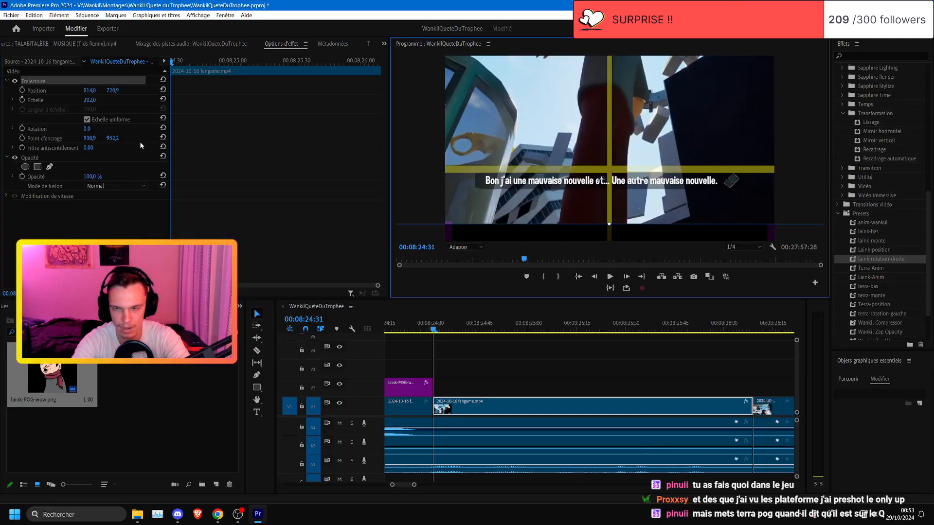
left_click_drag(89, 100, 100, 100)
left_click_drag(539, 73, 538, 84)
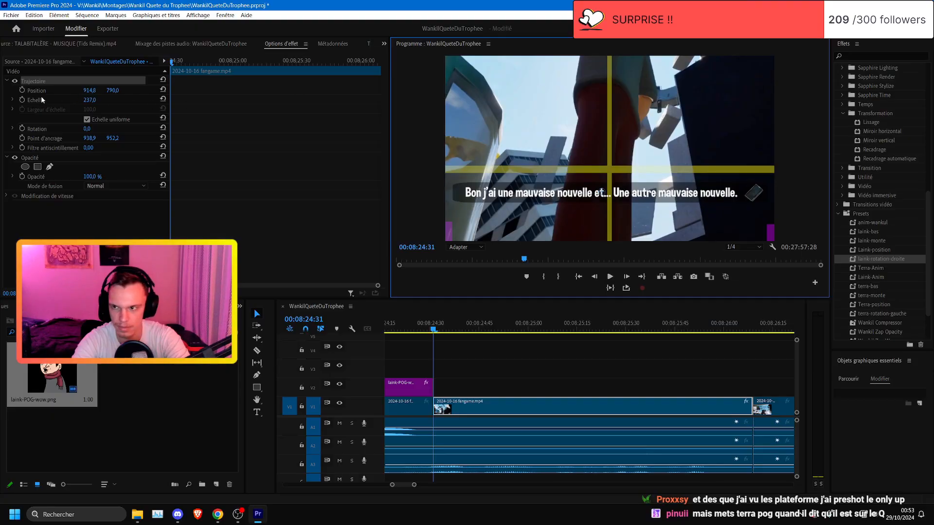
- Animate the enlarged fangame piece's scale from 237 at 00:08:24:31 to 265 at its last frame, 00:08:26:08
left_click(22, 100)
left_click_drag(719, 333, 753, 331)
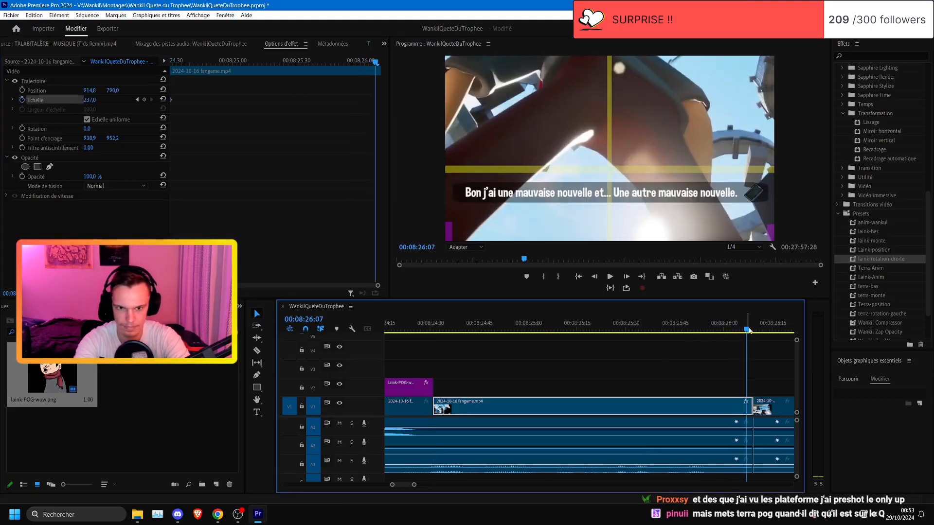
left_click(594, 277)
left_click(594, 277)
left_click(98, 100)
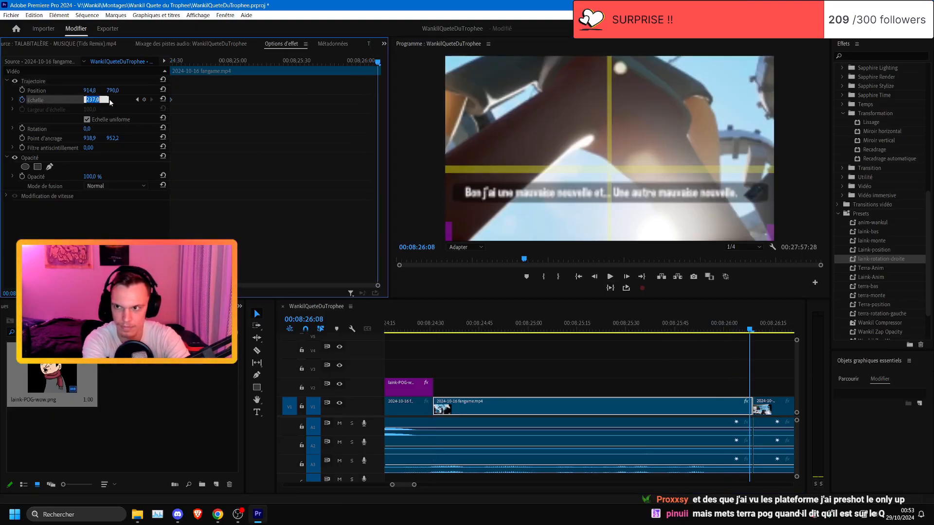
type("2")
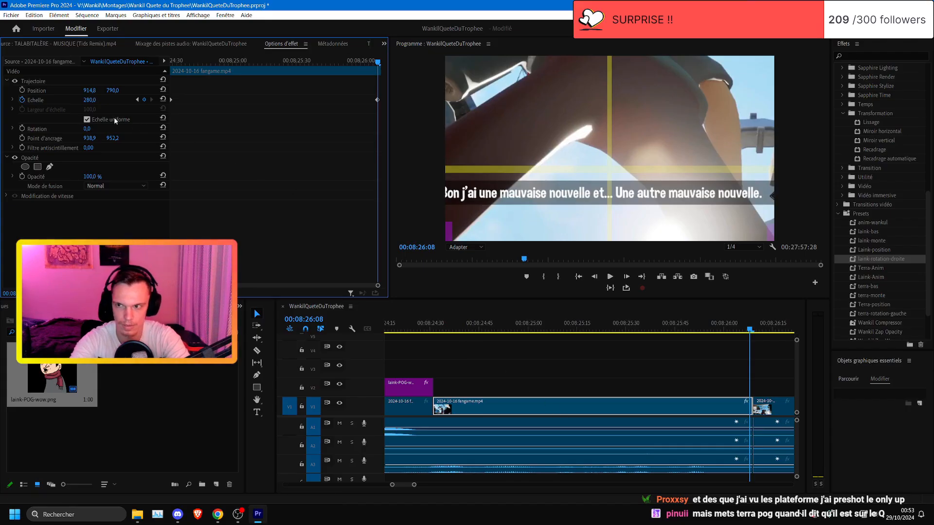
type("70")
key("Return")
left_click(99, 99)
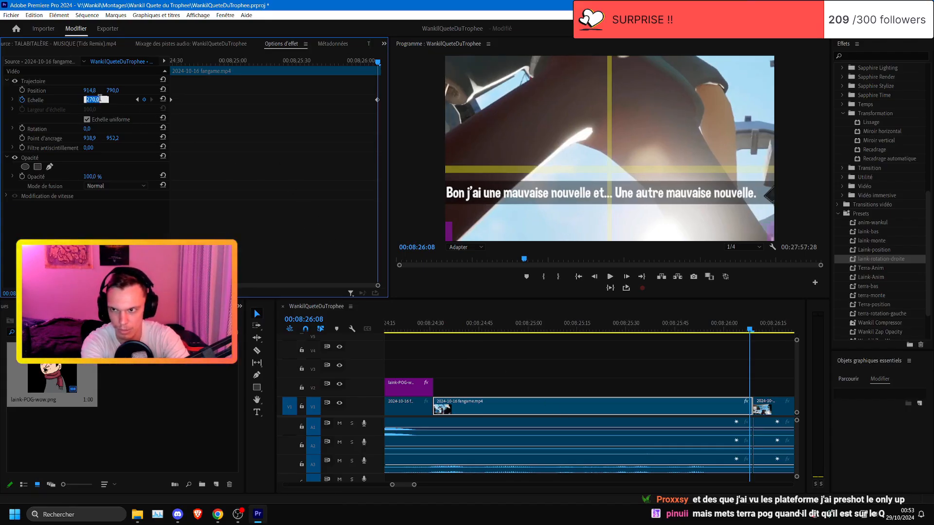
type("265")
key("Return")
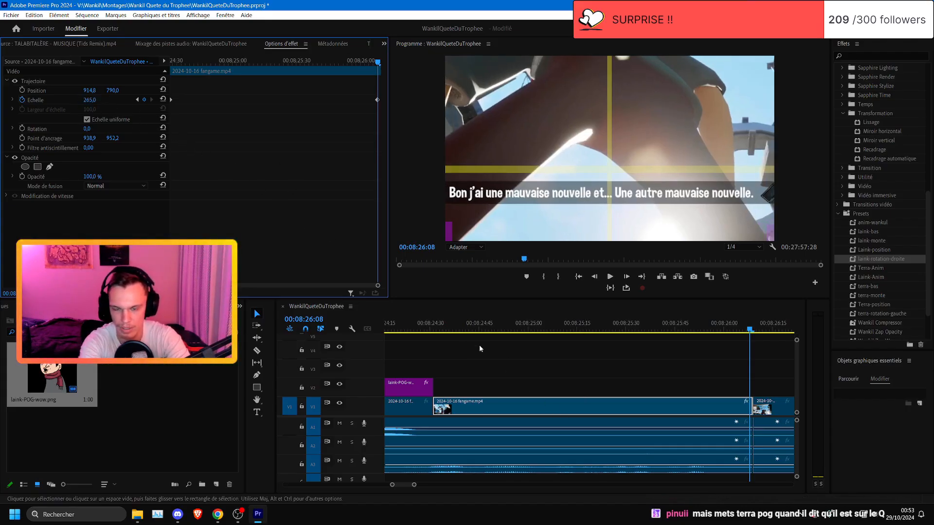
- Return the playhead to 00:08:24:19 over the Laink POG image and save the project
left_click(403, 325)
key("ctrl+s")
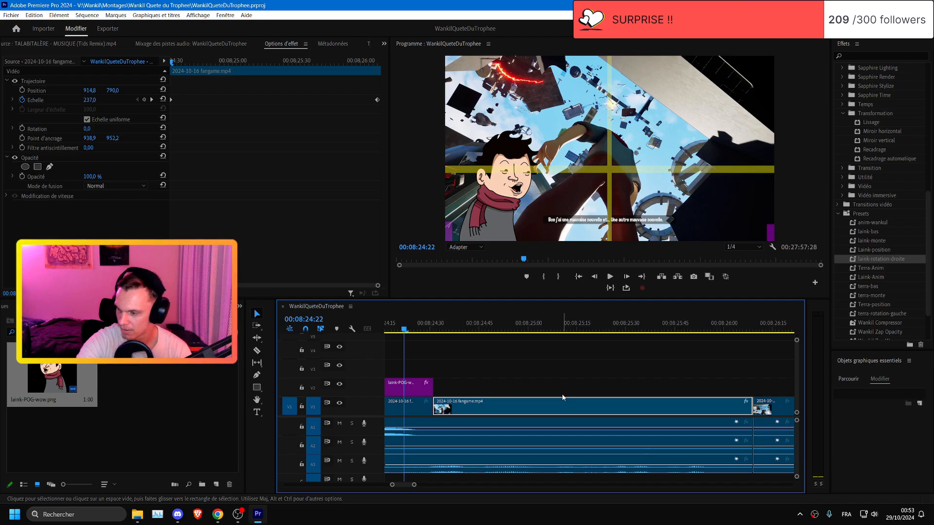
key("ctrl+s")
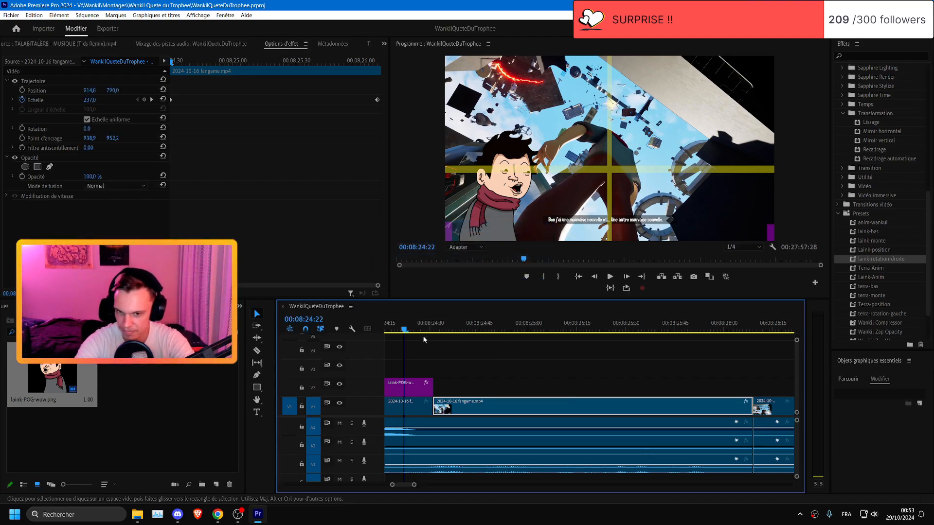
key("-")
scroll(462, 362, "up", 2)
scroll(572, 395, "up", 1)
key("-")
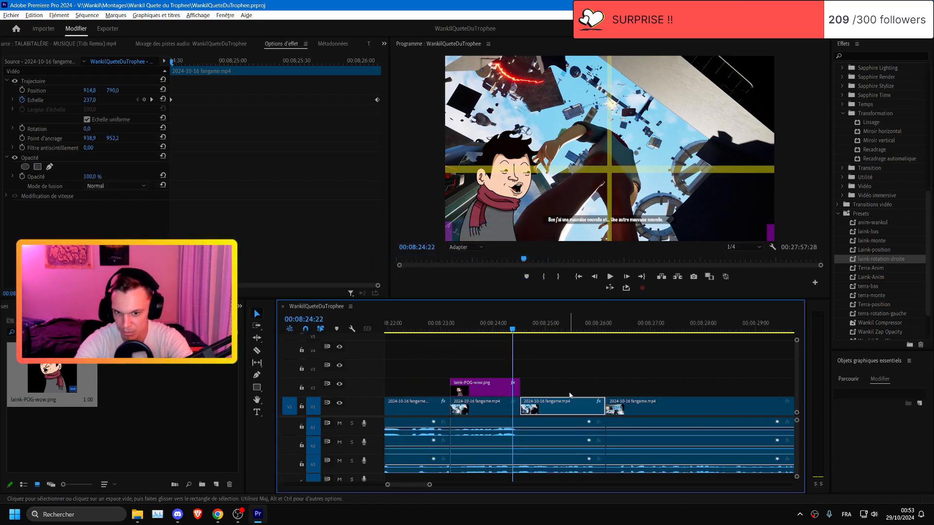
key("=")
key("ctrl+s")
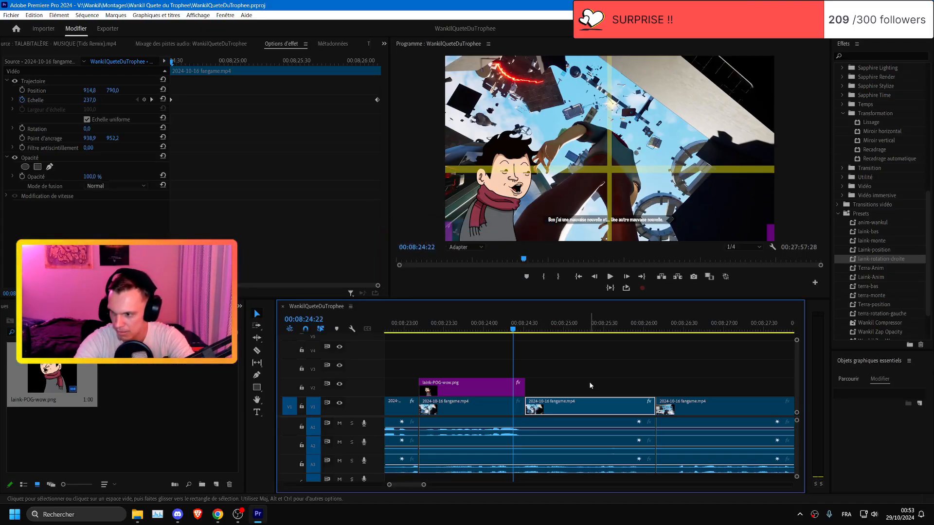
key("ctrl+s")
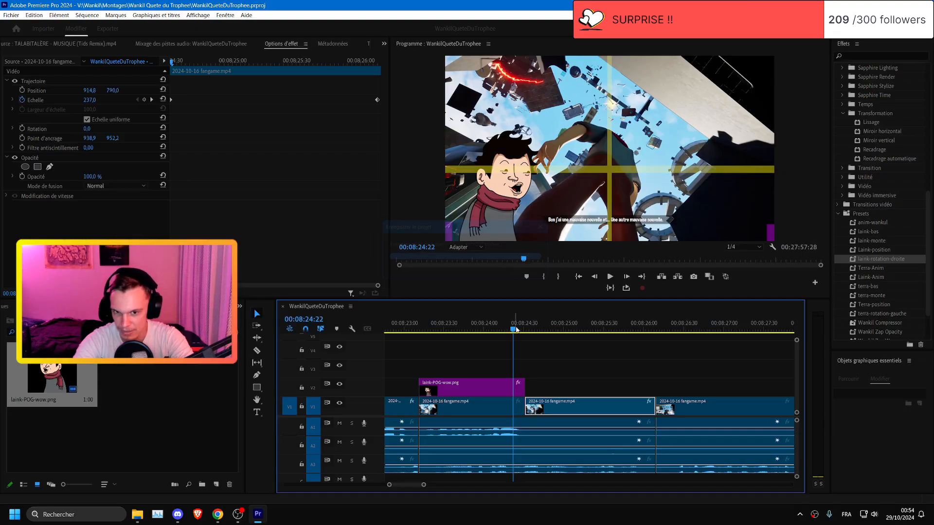
mouse_move(513, 331)
left_mouse_down()
mouse_move(450, 327)
mouse_move(510, 325)
left_mouse_up()
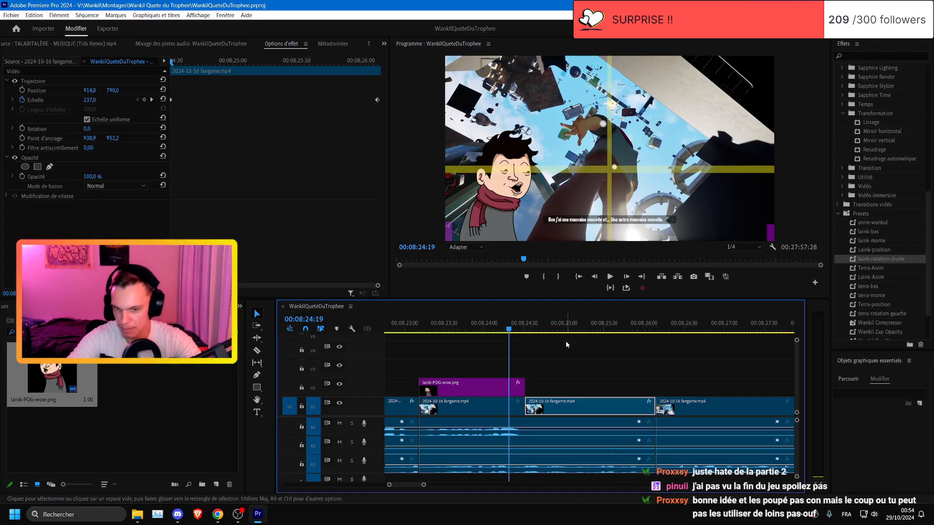
key("ctrl+s")
scroll(675, 403, "down", 3, "alt")
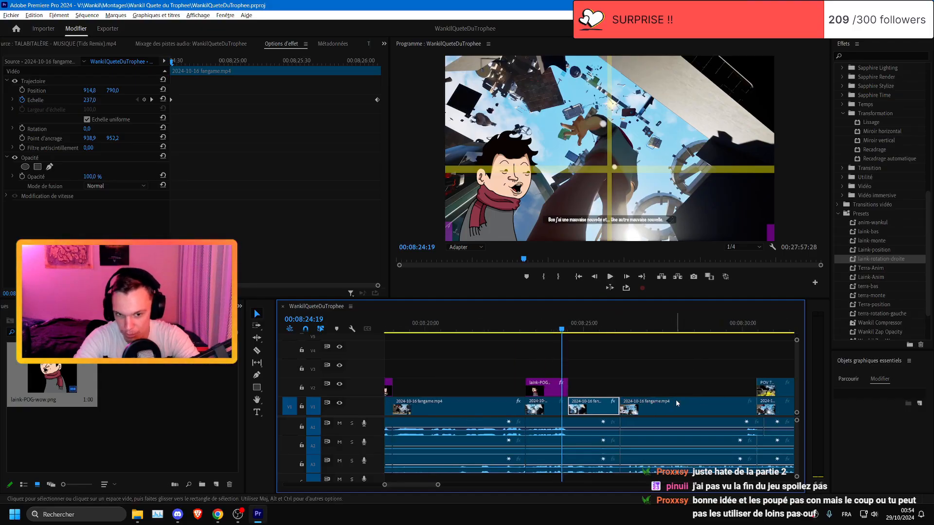
scroll(676, 398, "down", 5, "alt")
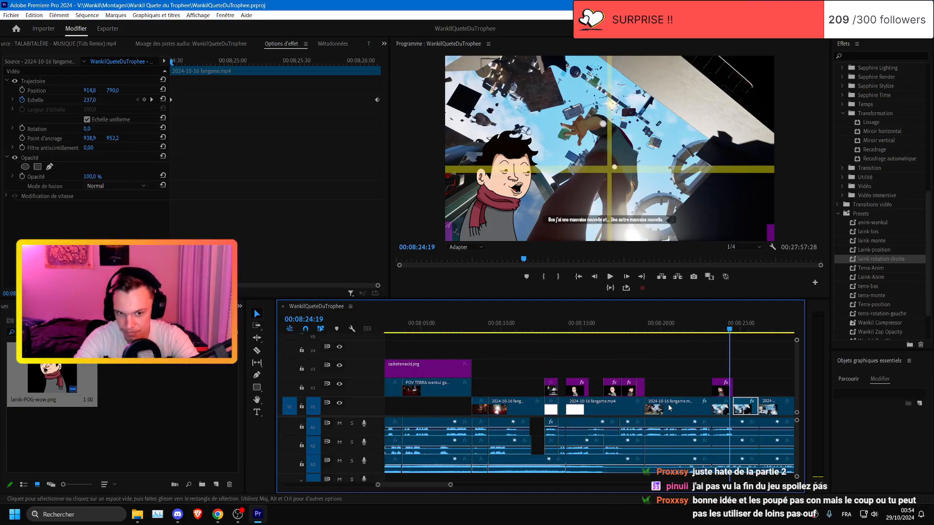
- Save the project and review playback from 00:08:22:08 through the Laink POG image and the enlarged fangame piece
scroll(670, 407, "up", 5, "alt")
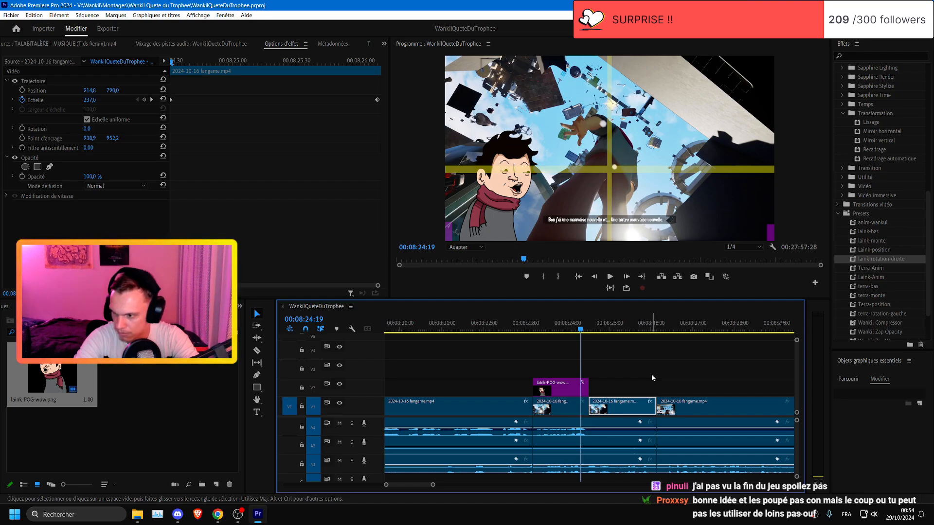
scroll(651, 375, "right", 2)
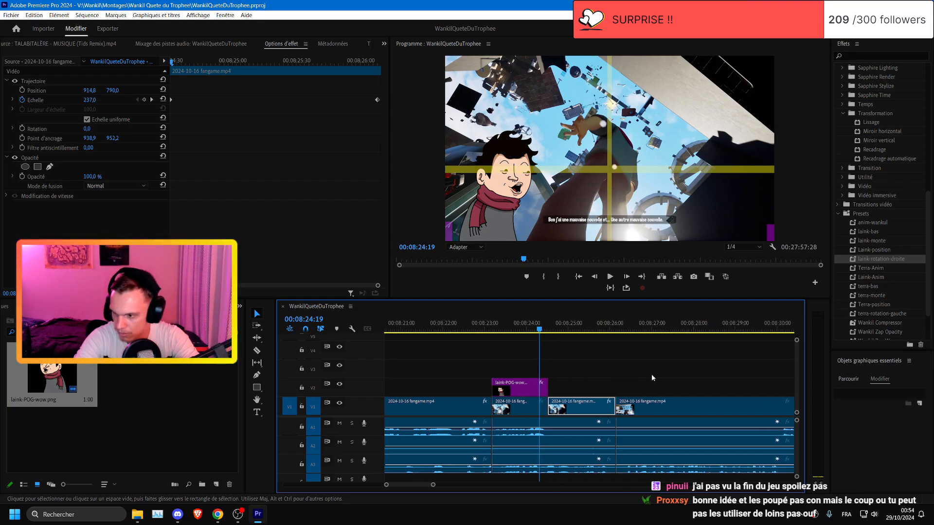
key("ctrl+s")
left_click(490, 329)
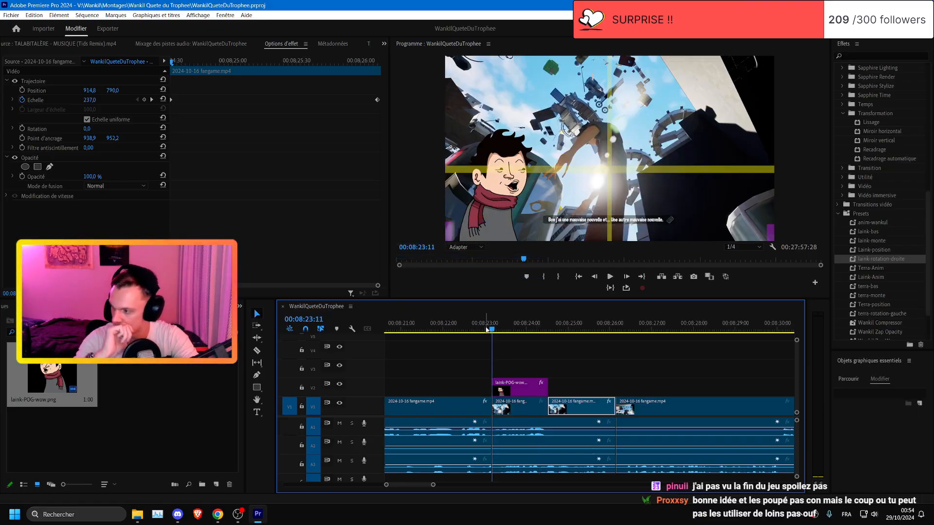
left_click(473, 329)
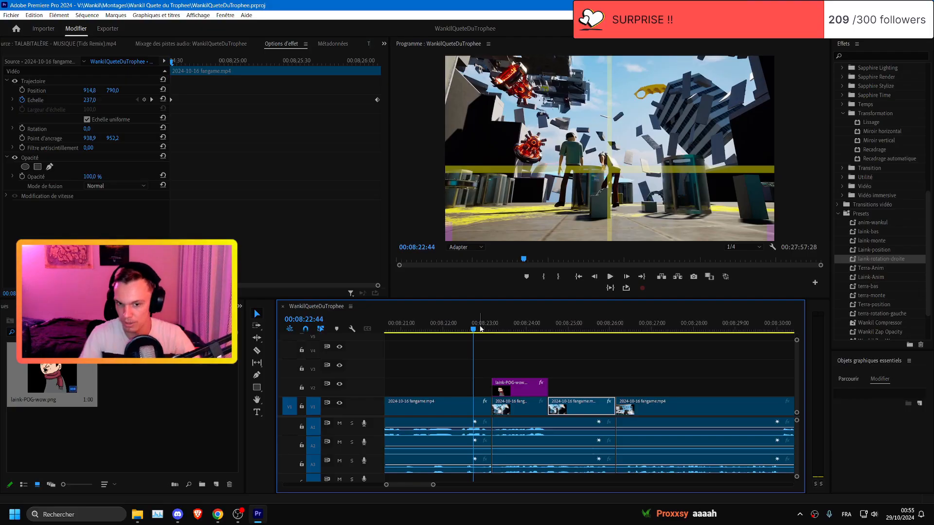
key("Return")
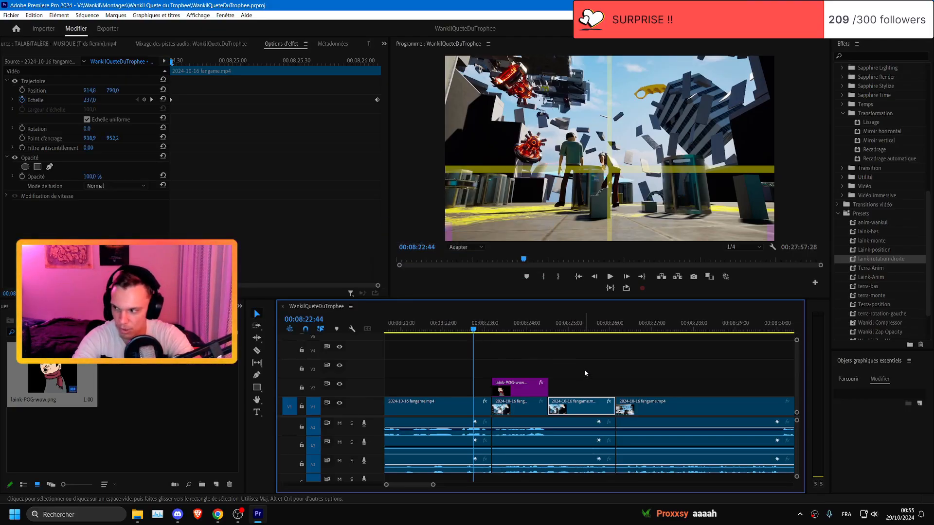
left_click(447, 330)
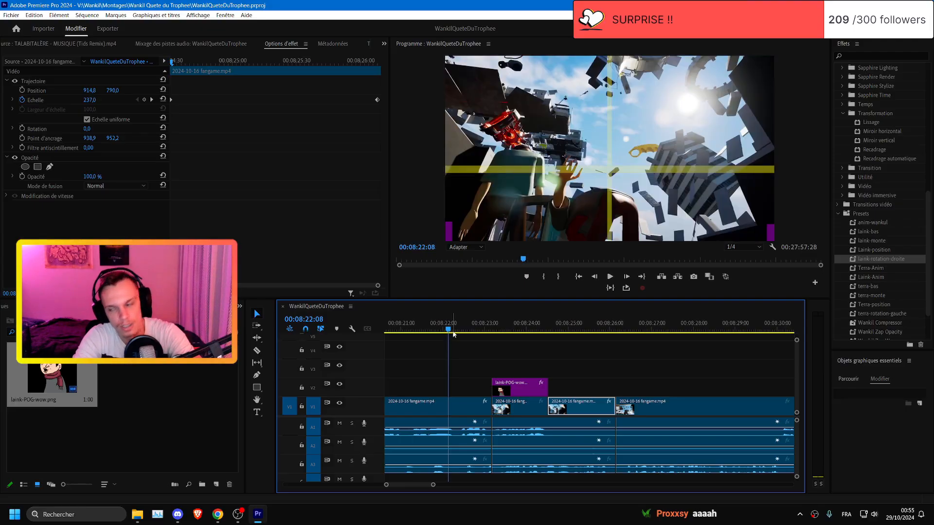
key("Return")
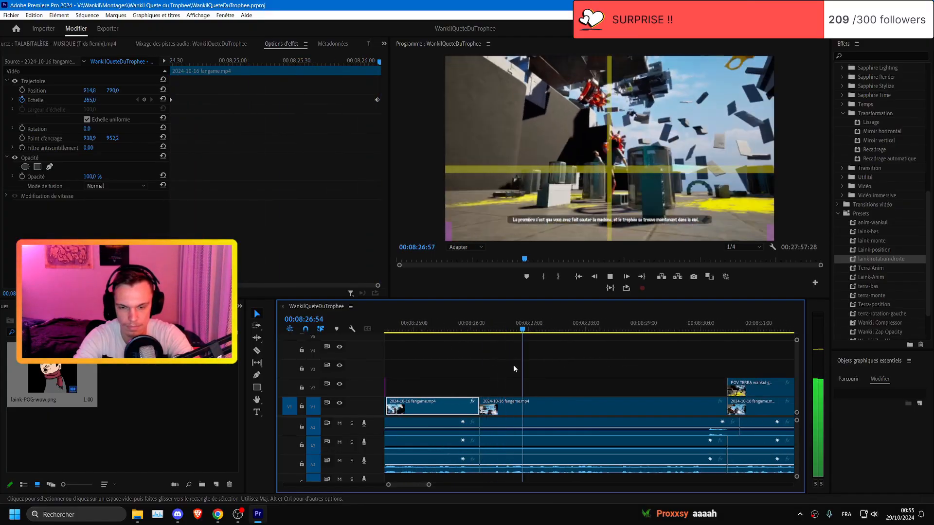
scroll(534, 368, "up", 1)
scroll(525, 379, "up", 2)
key("space")
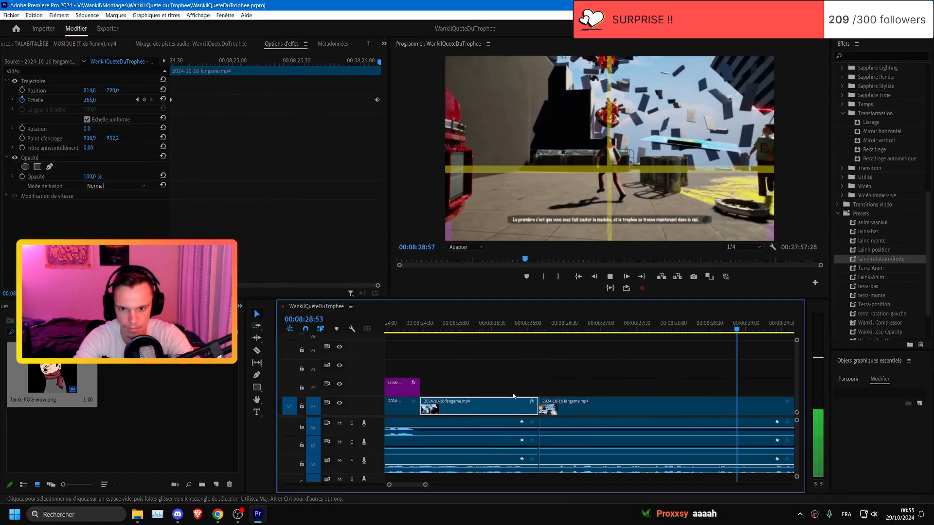
- Trim the enlarged fangame piece's end to 00:08:26:00, shorten the next clip's start, close the gap and play the cut
left_click_drag(492, 374, 515, 462)
left_click_drag(532, 410, 545, 410)
left_click(536, 406)
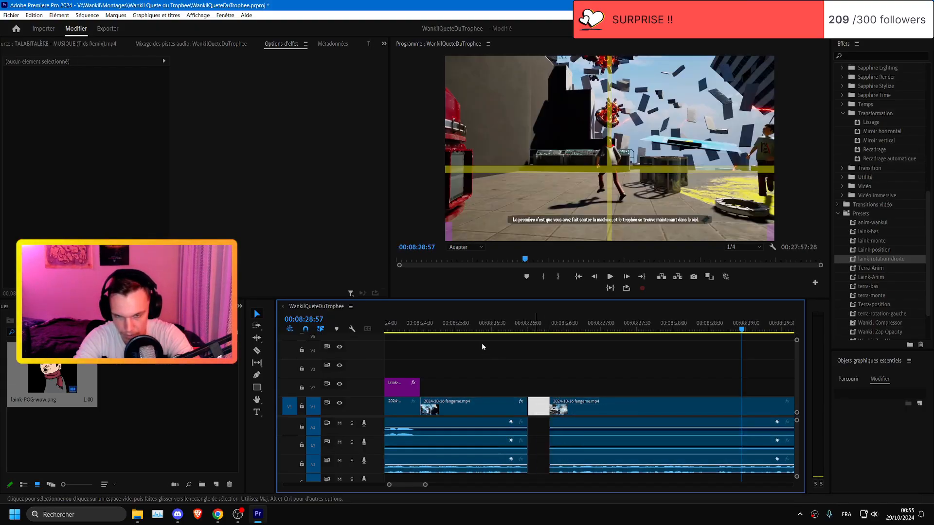
key("Delete")
left_click(448, 326)
key("space")
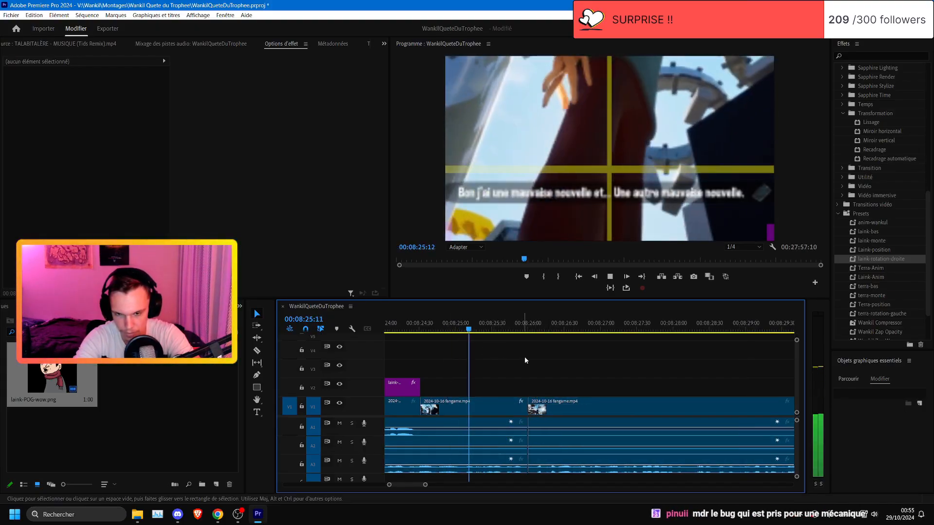
- Set the enlarged fangame piece's ending scale keyframe to 260 and play the zoom
left_click(420, 327)
left_click(477, 399)
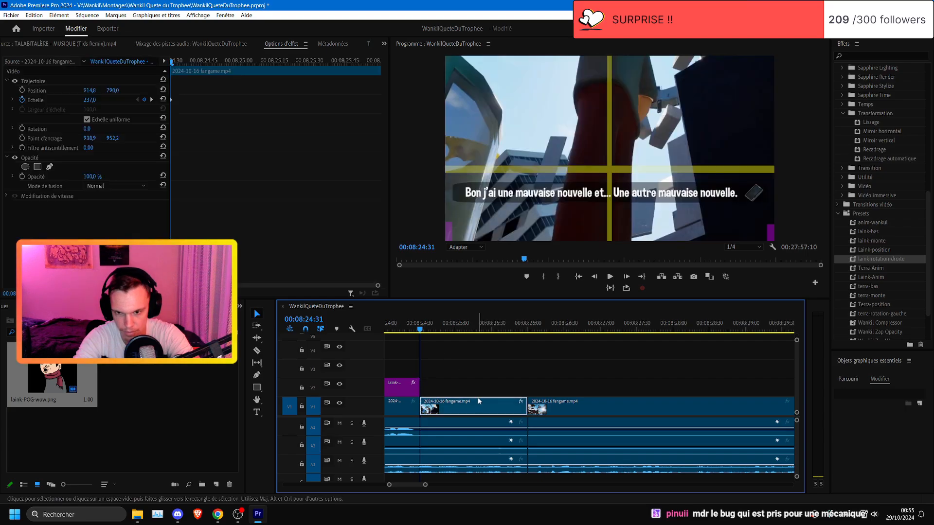
left_click(152, 100)
left_click(152, 100)
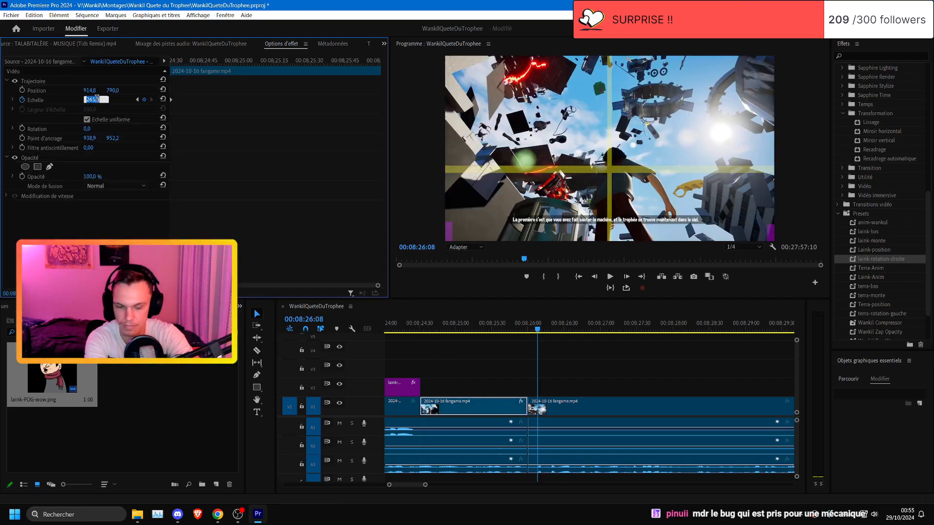
left_click(413, 324)
key("space")
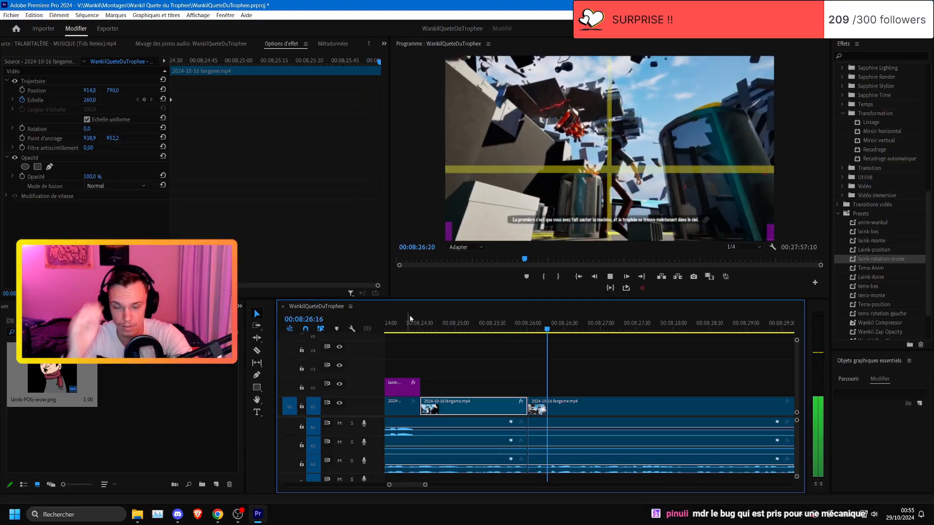
- Lower the enlarged fangame piece's ending scale keyframe to 252, replay from 00:08:24:31 and save the project
left_click(438, 323)
left_click(152, 99)
left_click(89, 99)
type("25:")
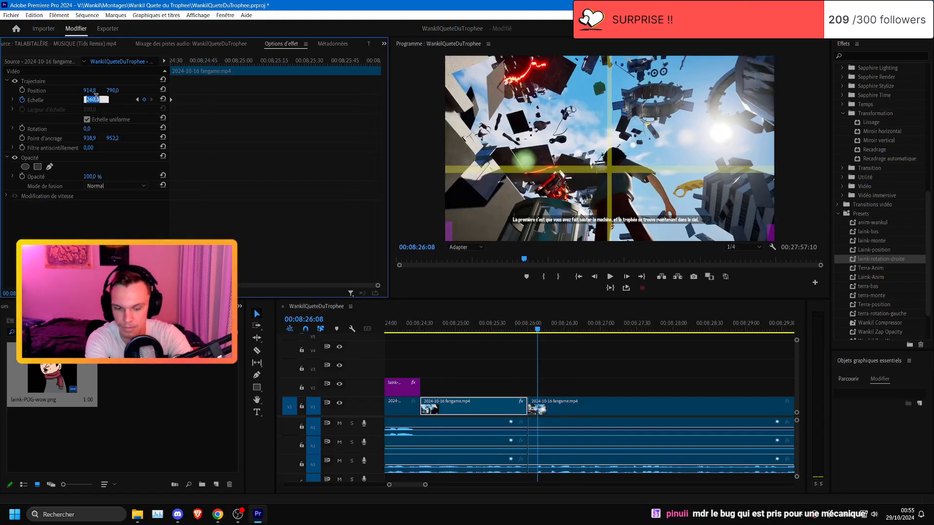
type("237,0")
key("Return")
left_click(422, 326)
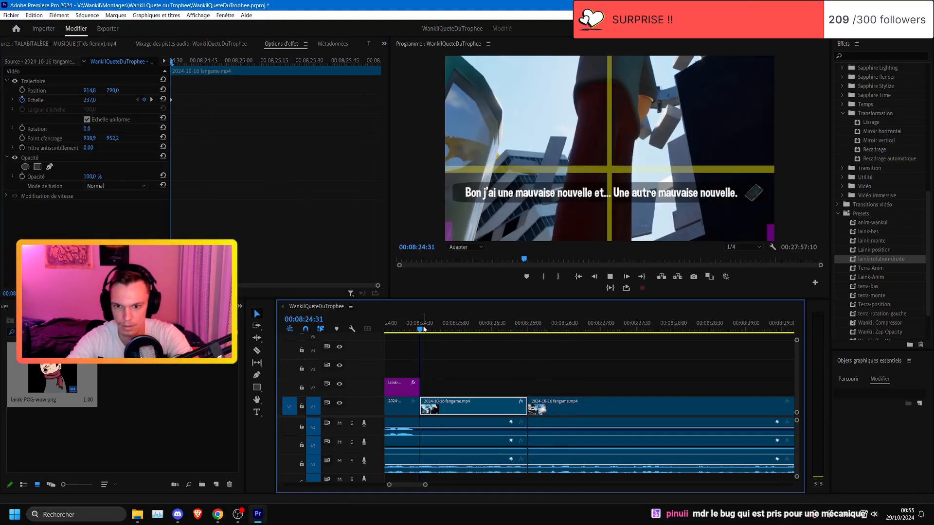
key("space")
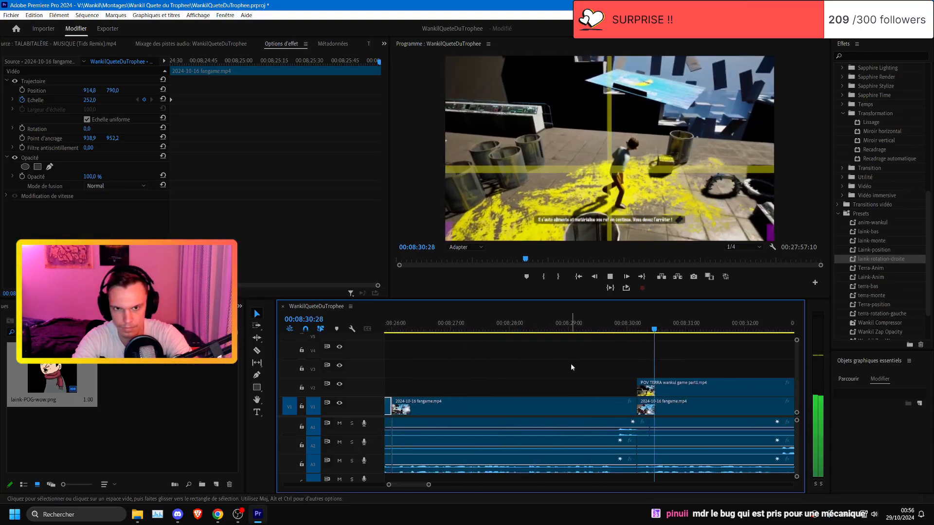
key("ctrl+s")
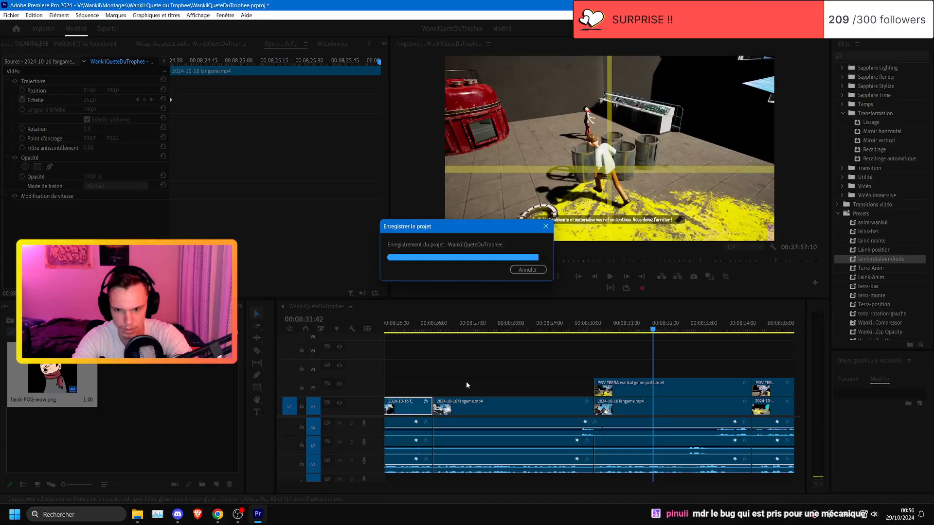
- Try removing the fangame clip between the enlarged piece and the POV TERRA clip, closing the gap
left_click(535, 470)
key("Delete")
left_click(488, 407)
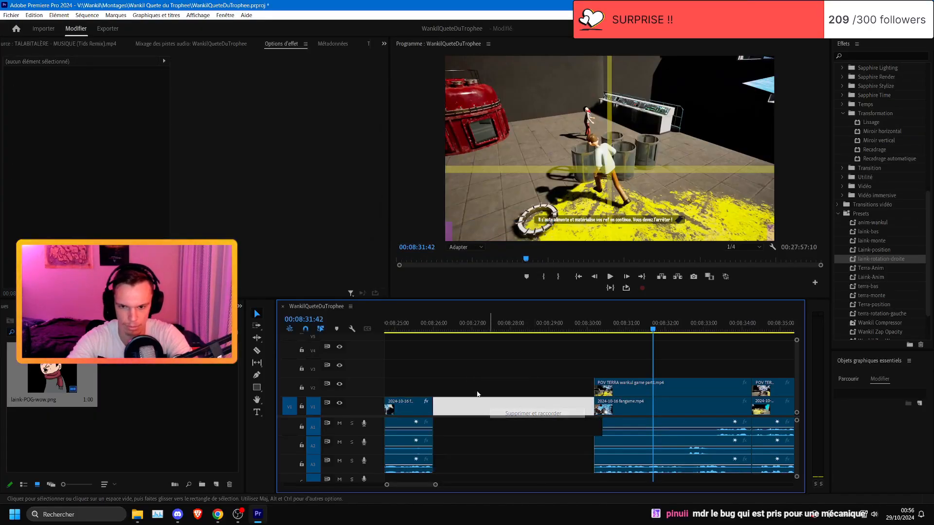
key("Delete")
key("equal")
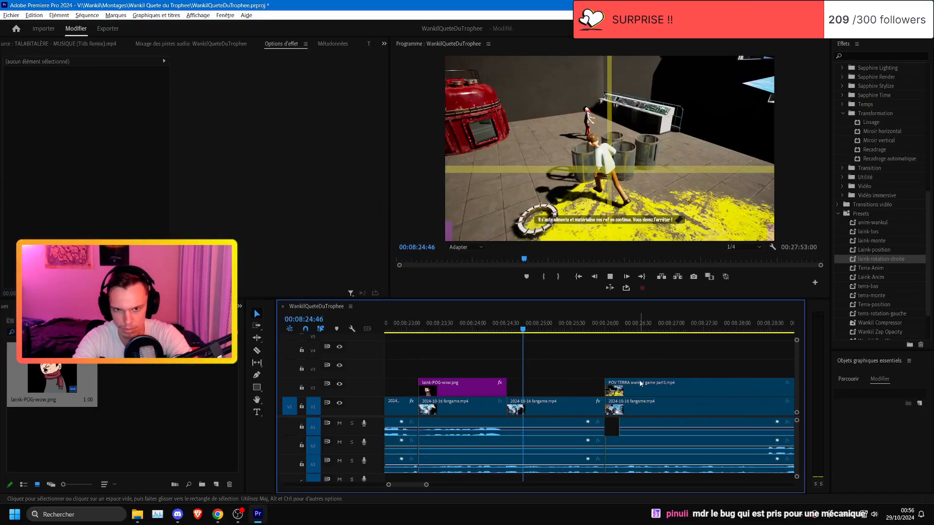
key("space")
key("minus")
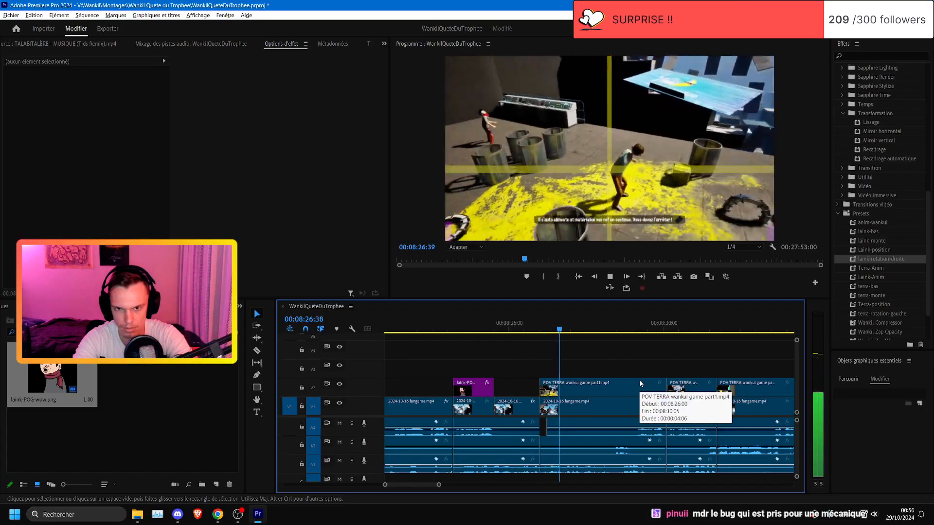
key("ctrl+z")
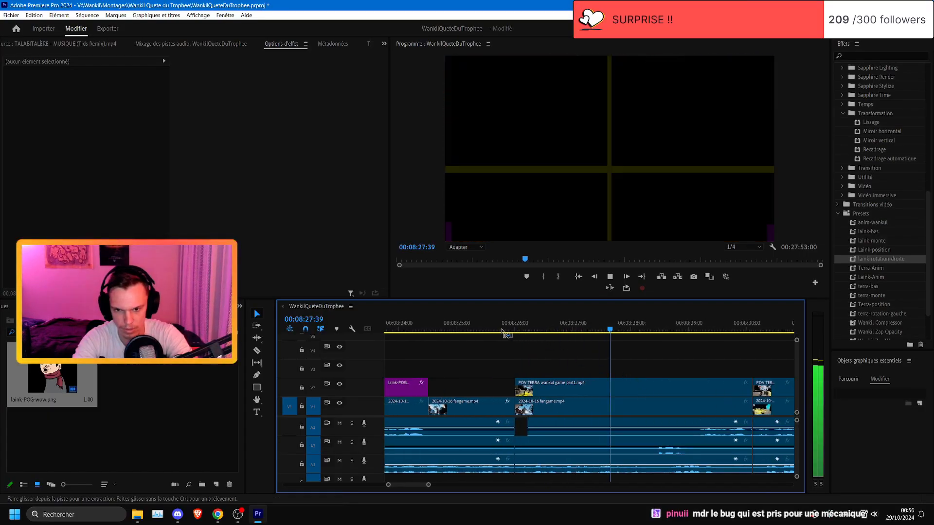
key("ctrl+z")
- Review the passage from the enlarged piece toward the POV TERRA clip and save the project
left_click(466, 330)
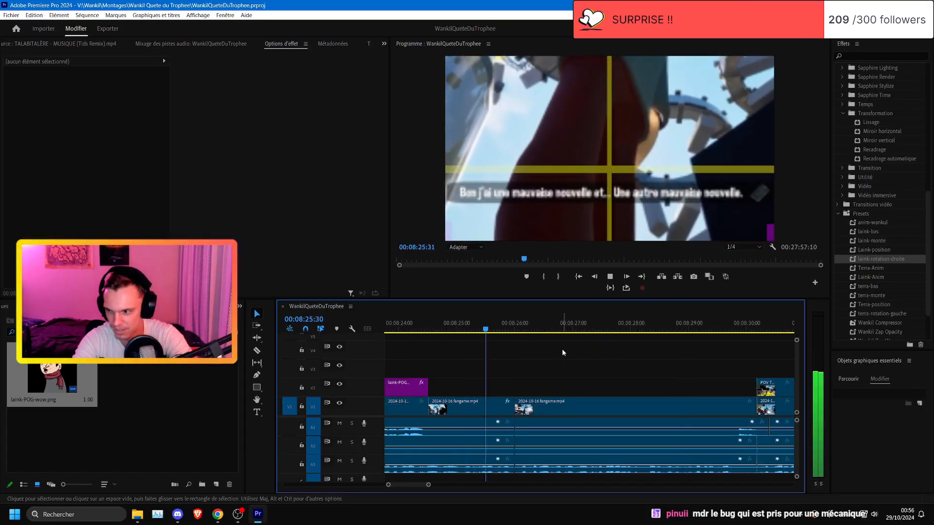
key("minus")
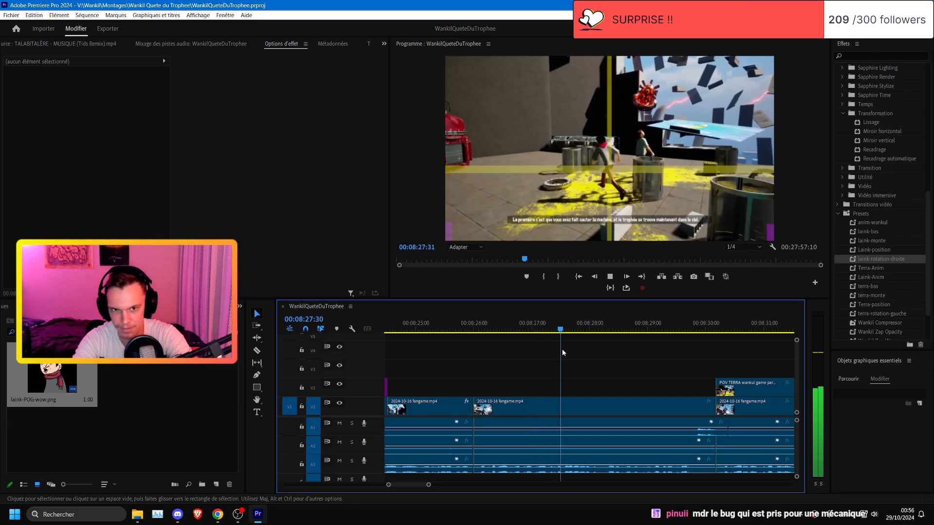
key("minus")
key("equal")
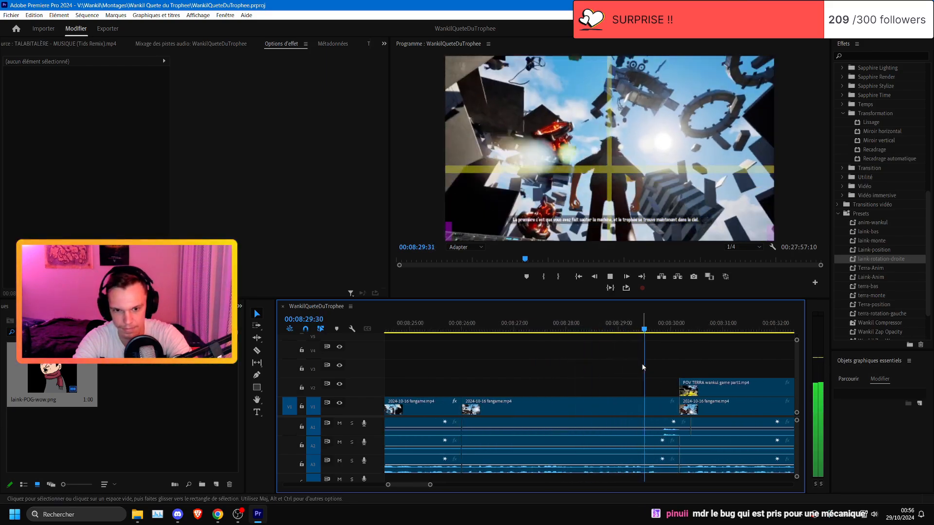
left_click_drag(485, 325, 461, 340)
key("space")
key("minus")
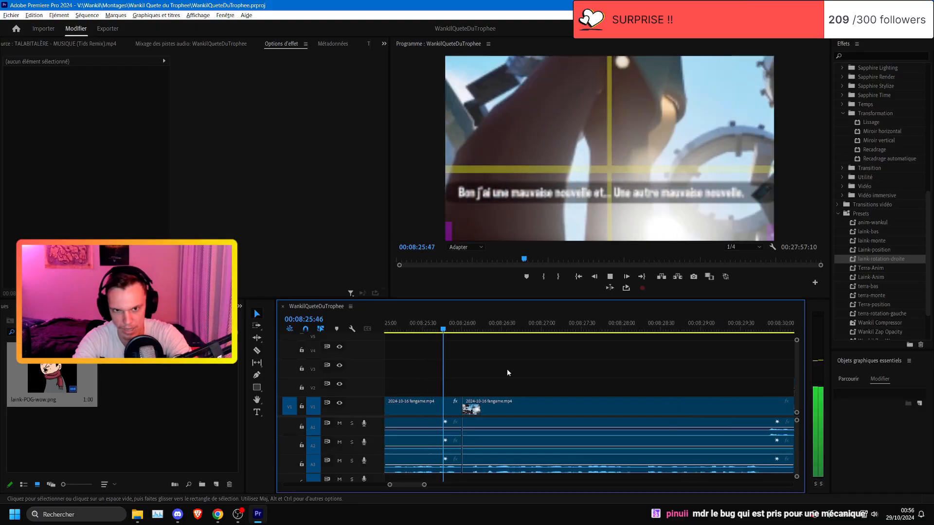
key("equal")
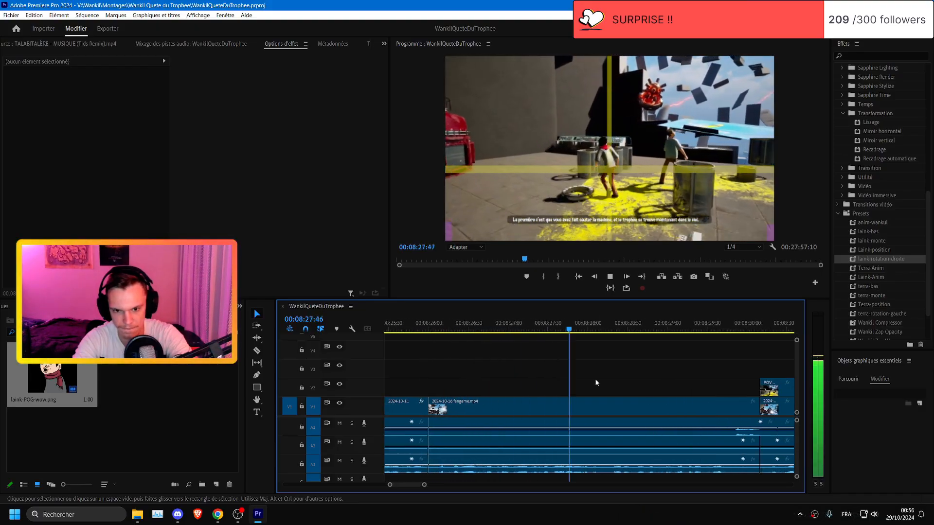
key("ctrl+s")
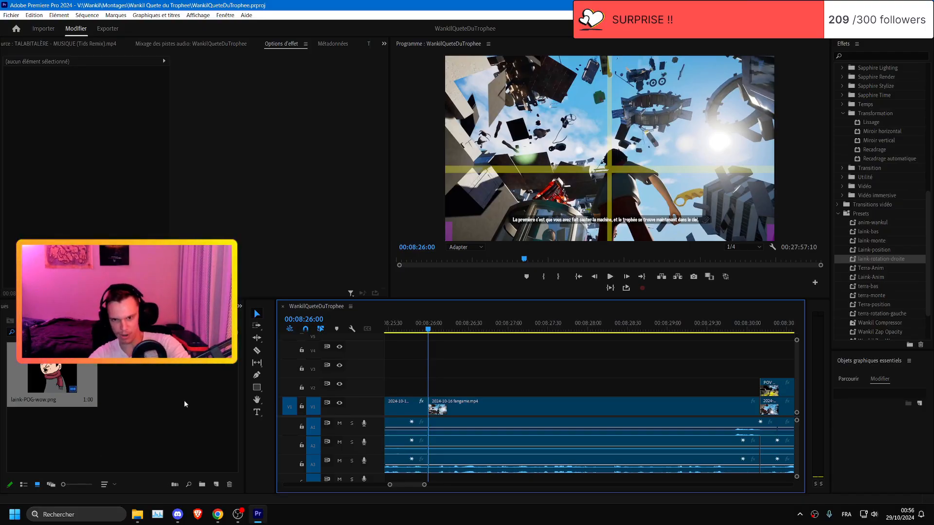
- Find the thumbs-up character overlay at 00:07:29:18, open its nested sequence Séquence imbriquée 15 and select the image clip
scroll(557, 402, "up", 10)
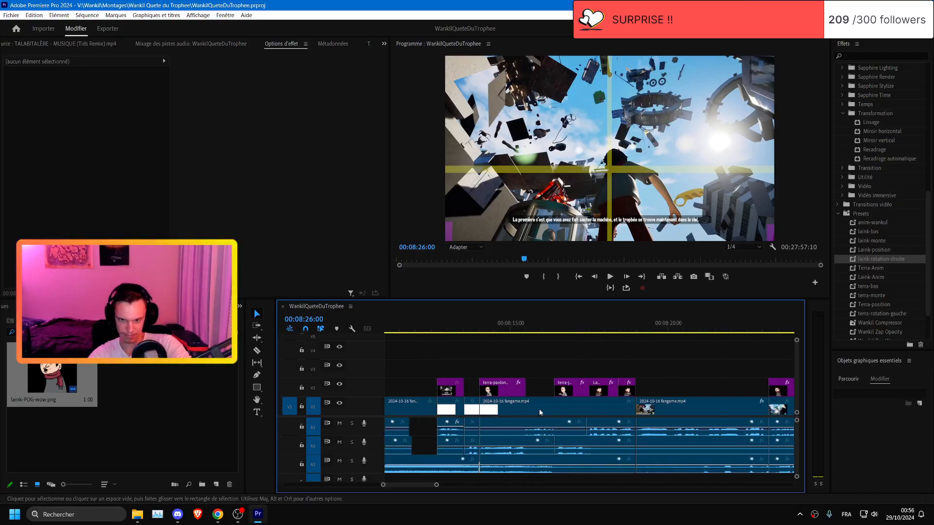
scroll(540, 411, "up", 10)
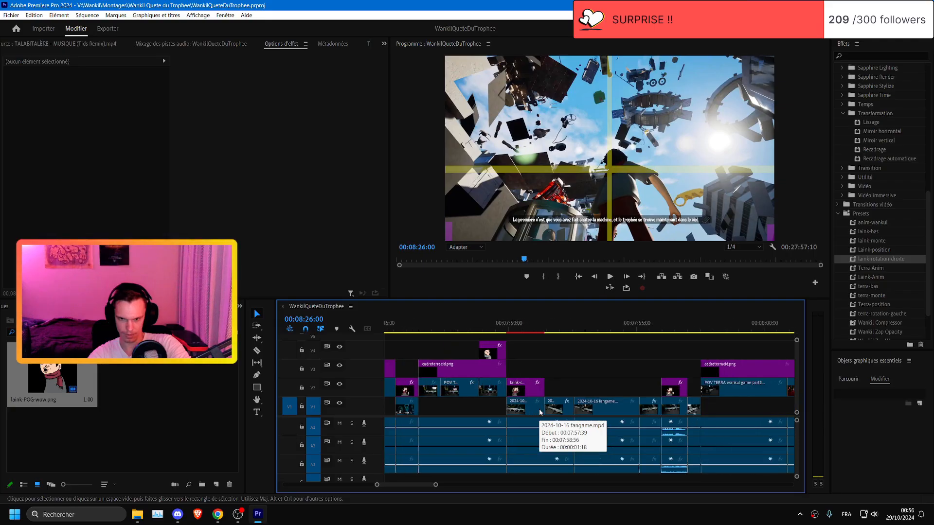
scroll(539, 411, "up", 10)
left_click(559, 331)
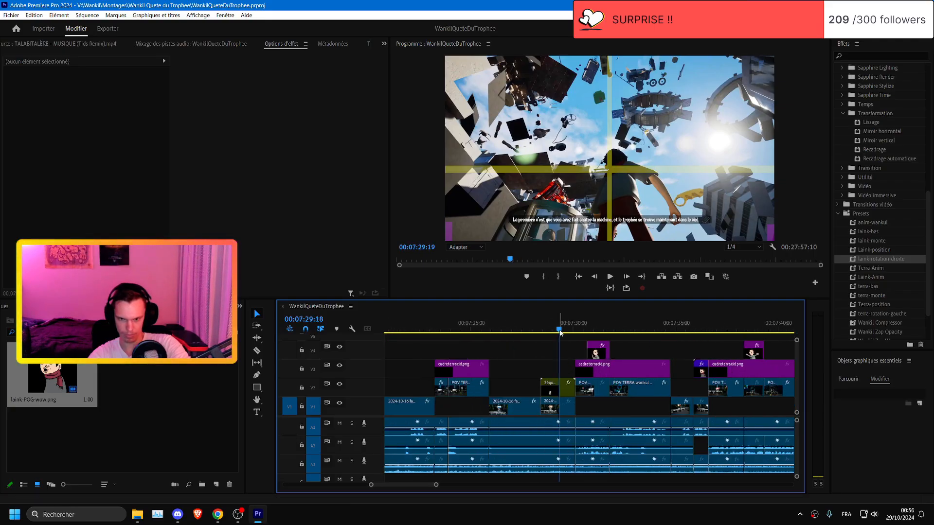
scroll(563, 369, "up", 2)
double_click(644, 387)
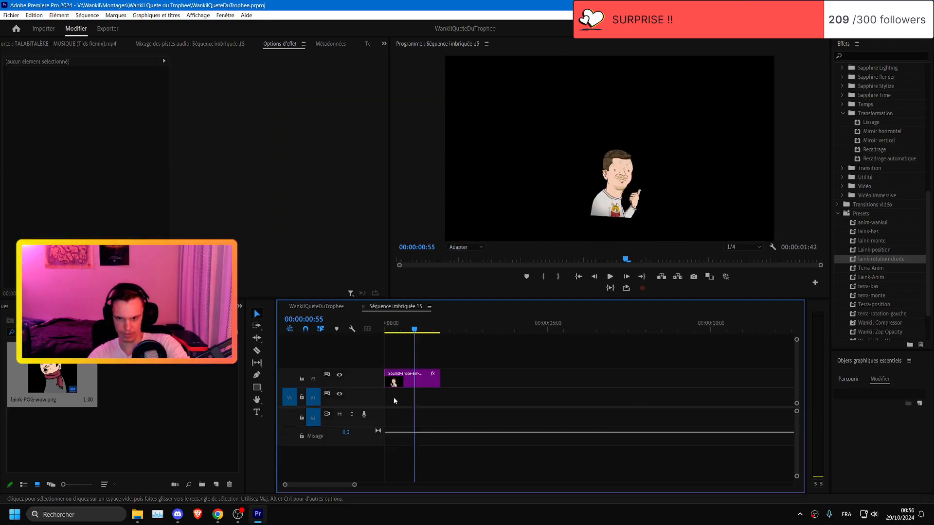
left_click(395, 380)
- Return to the WankilQueteDuTrophee sequence and place the playhead on the cut at 00:08:26:00
left_click(316, 306)
scroll(506, 437, "down", 2)
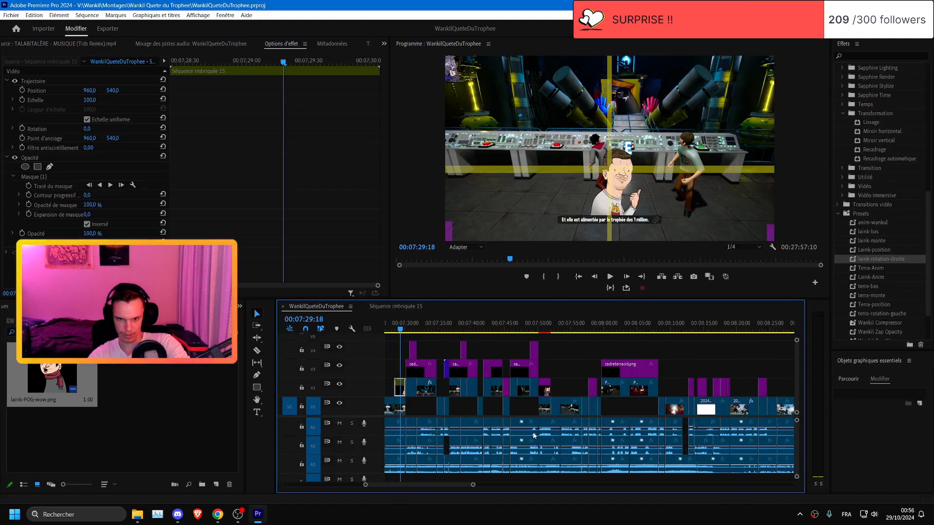
scroll(586, 423, "up", 2)
left_click(555, 329)
scroll(615, 371, "down", 2)
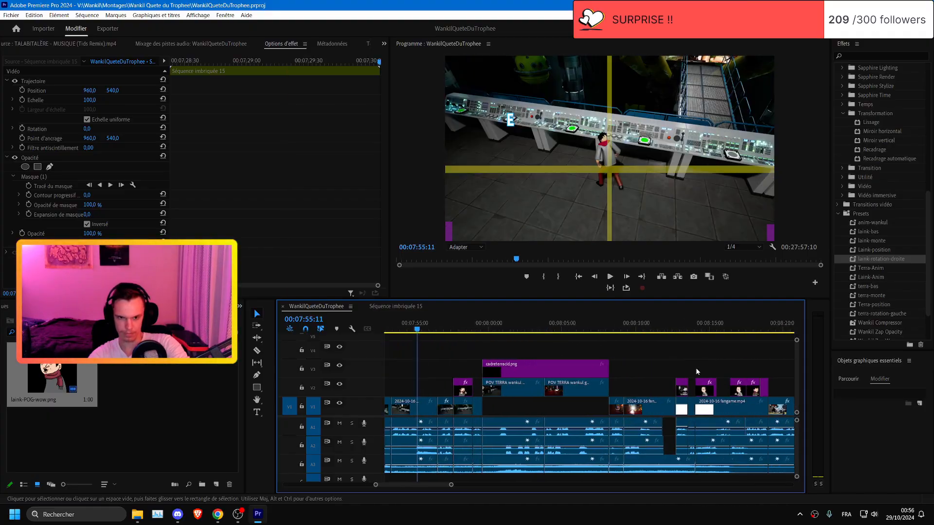
scroll(697, 371, "down", 6)
left_click(404, 329)
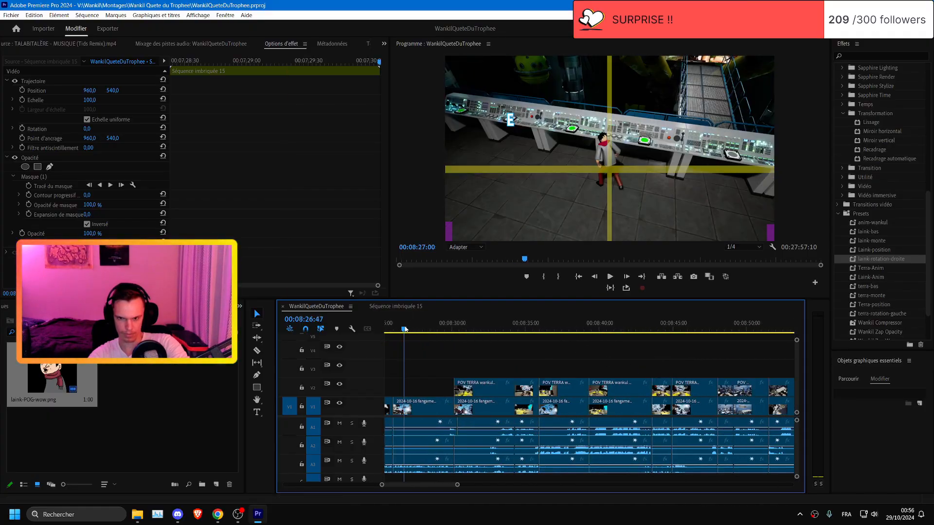
left_click_drag(404, 329, 393, 329)
scroll(454, 379, "up", 5)
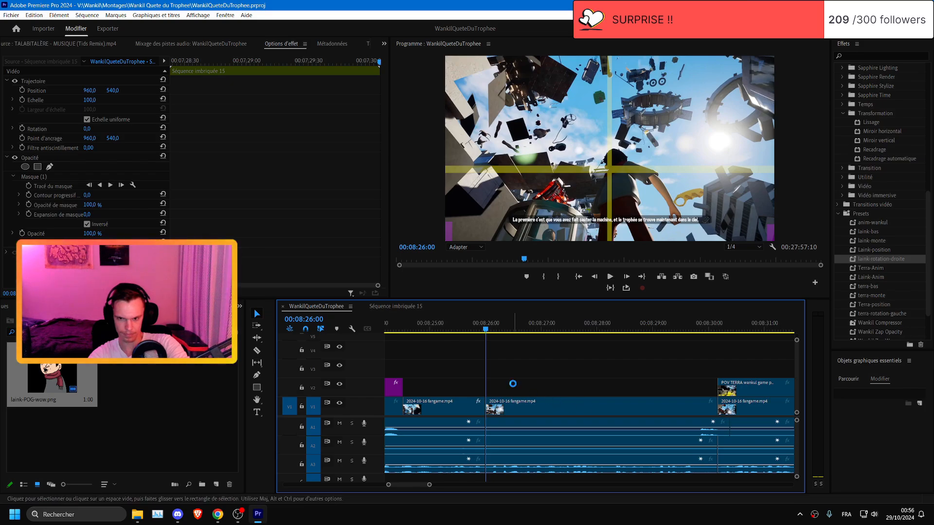
- Paste the SourisFeroce-arr-sueur.png clip at 00:08:26:00, extend it to 00:08:28:18 and play it back
key("ctrl+v")
key("space")
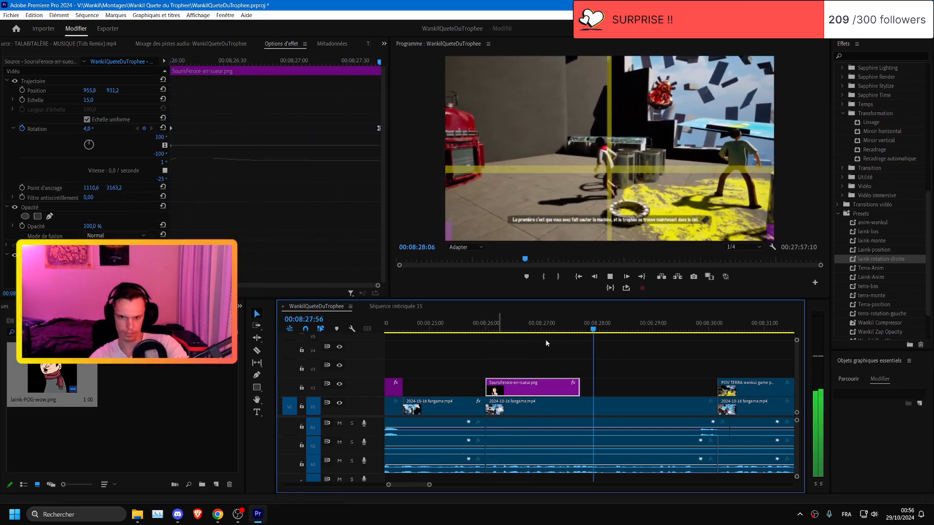
left_click_drag(577, 328, 615, 330)
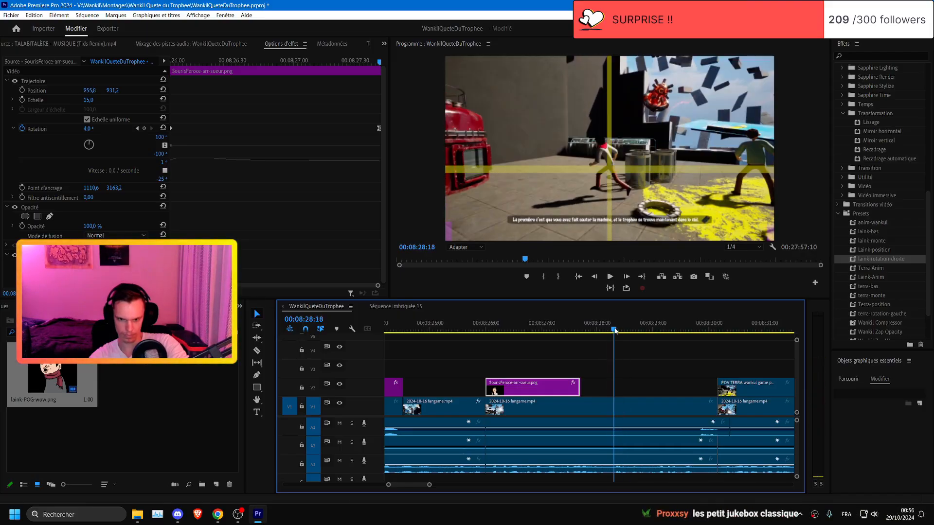
left_click_drag(578, 387, 613, 387)
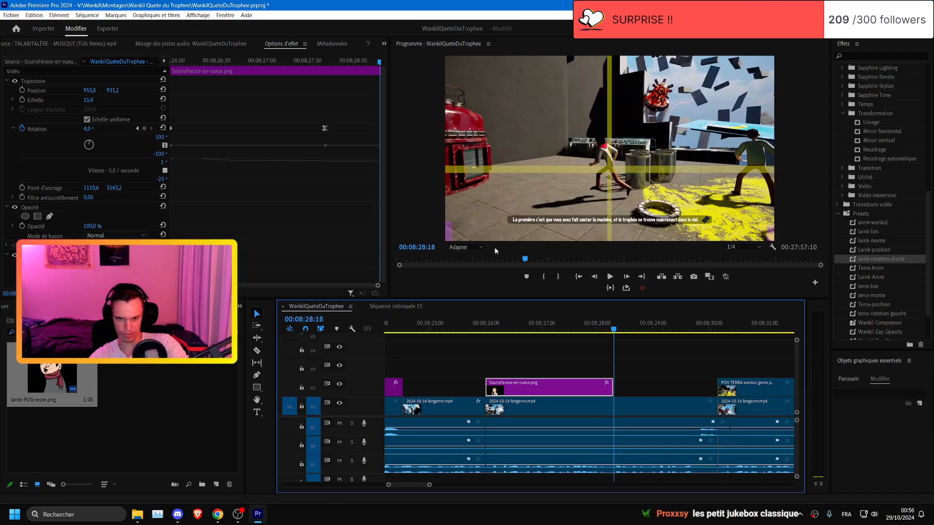
left_click(490, 328)
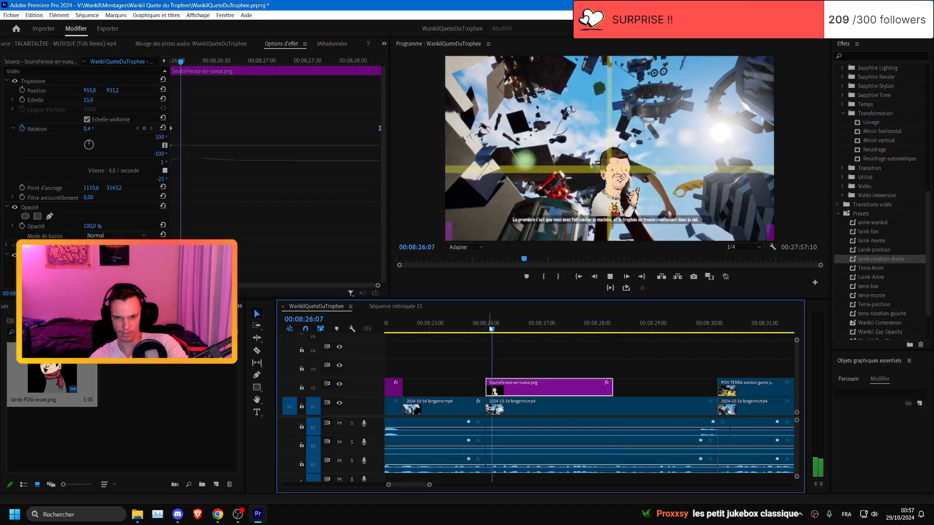
key("space")
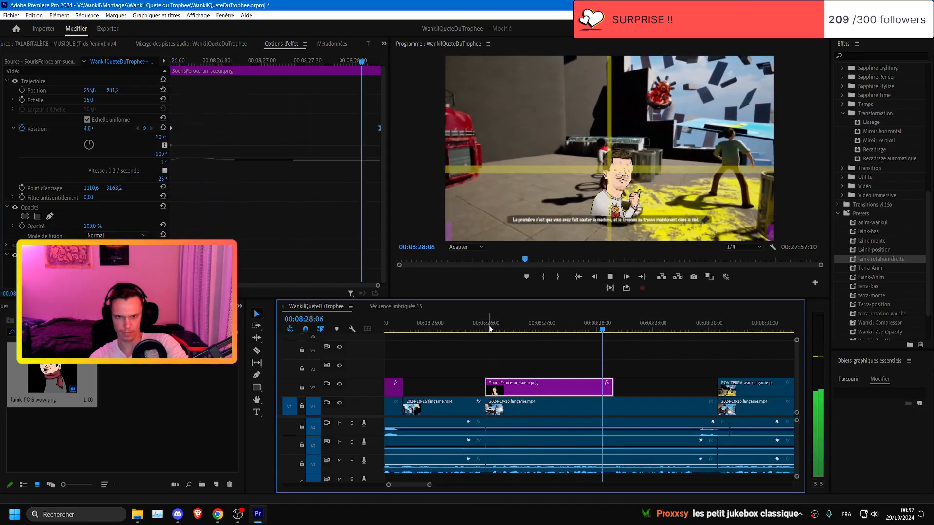
key("space")
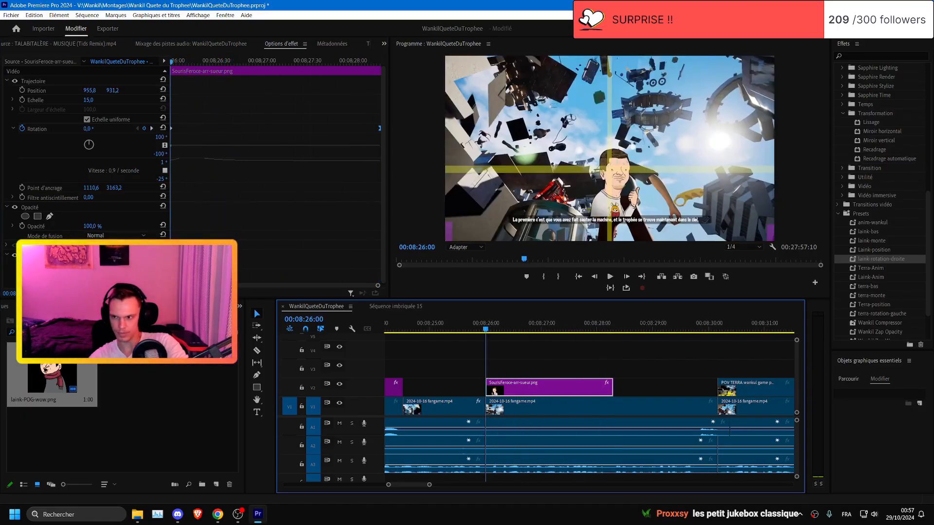
- Remove the horizontal flip from the pasted character image, set its horizontal position to 928.8 and preview it
key("shift+5")
key("Delete")
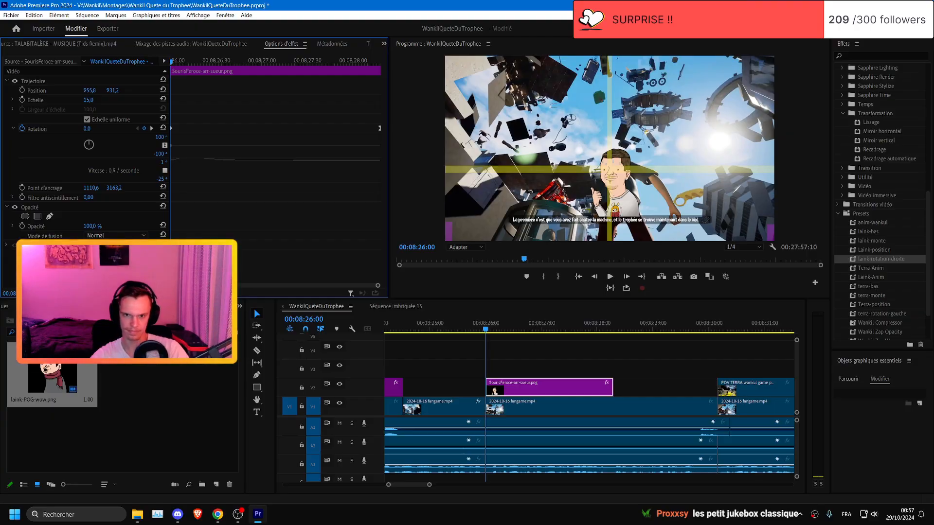
left_click(497, 385)
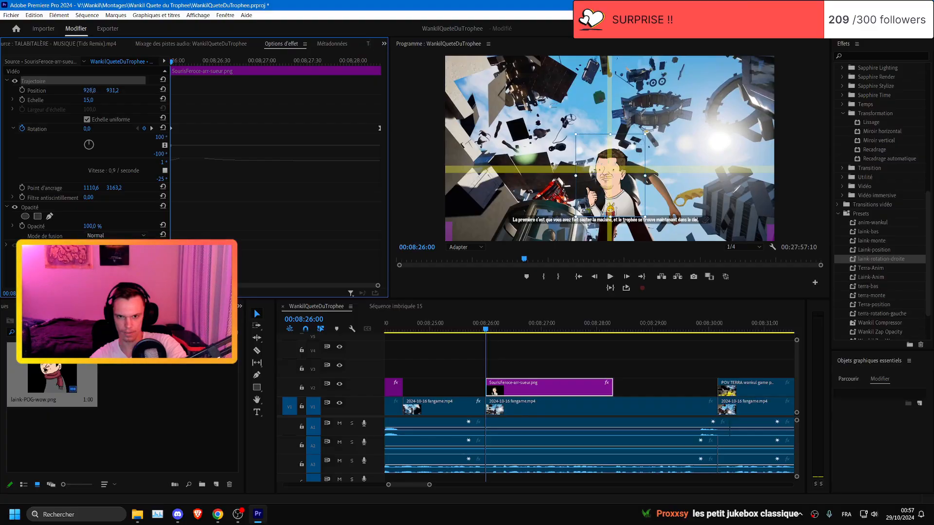
key("space")
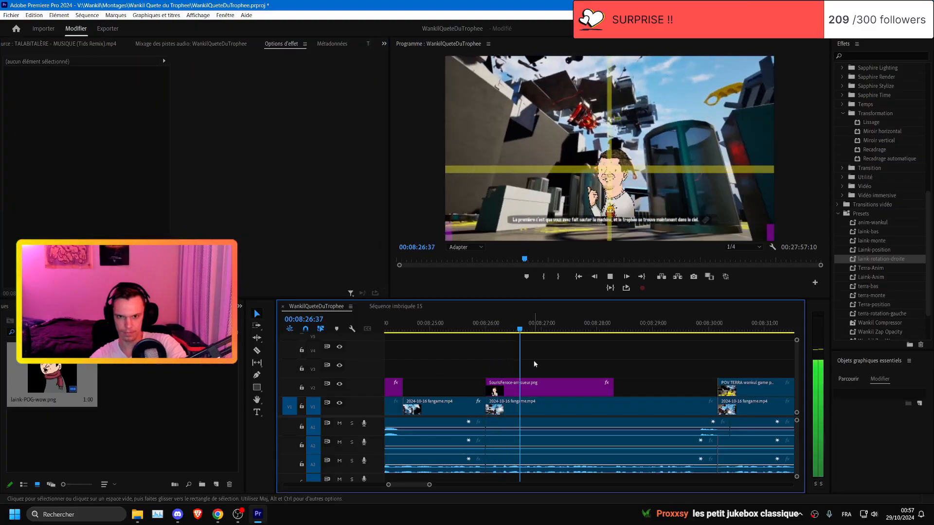
- Set the ending rotation keyframe of SourisFeroce-arr-sueur.png to -4° and play back the new tilt
left_click(159, 137)
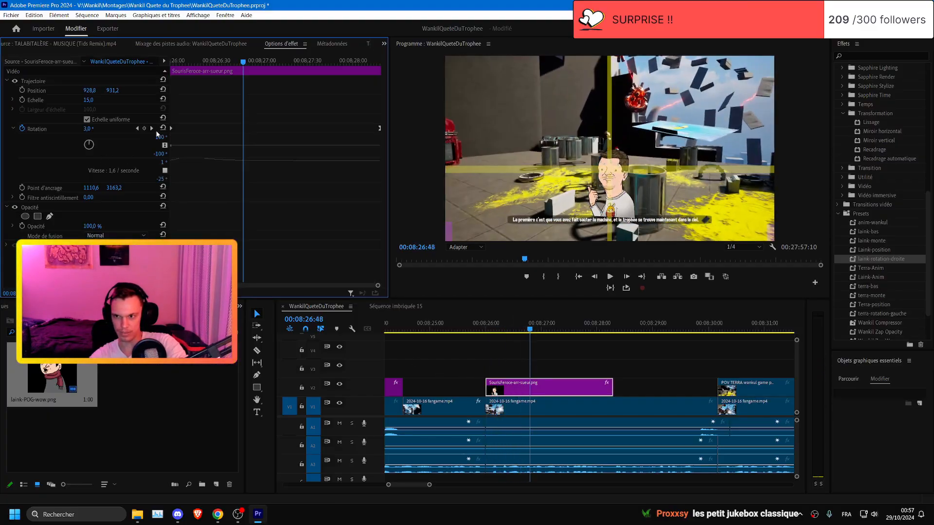
left_click(91, 128)
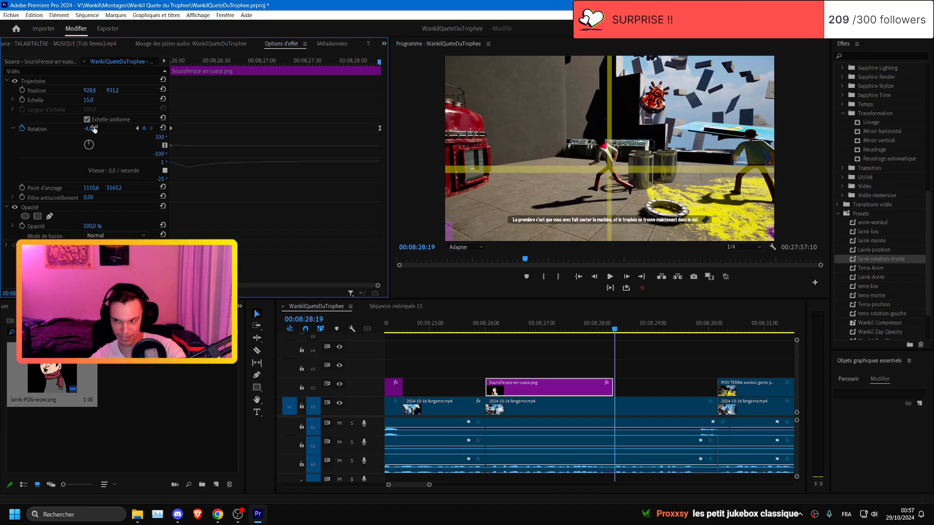
left_click(482, 321)
key("space")
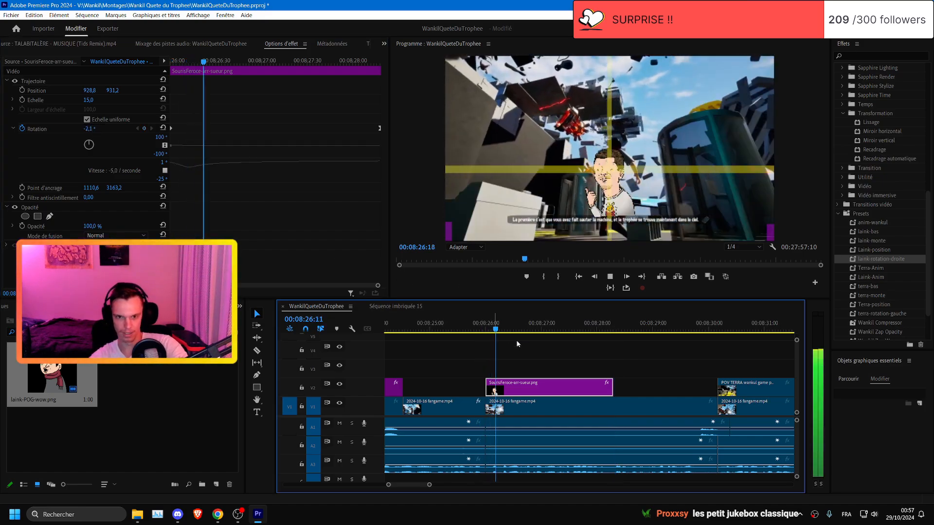
- Move the character's anchor point to 1556.9, 3151.0 in an enlarged preview, play the tilt and restore the fitted preview size
left_click_drag(462, 325, 444, 325)
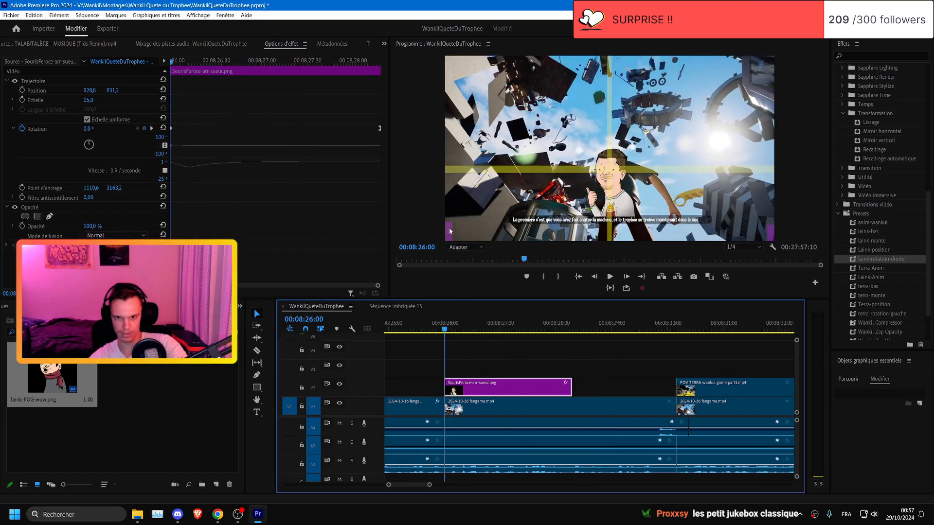
scroll(608, 225, "up", 4)
scroll(608, 227, "up", 1)
left_click(681, 216)
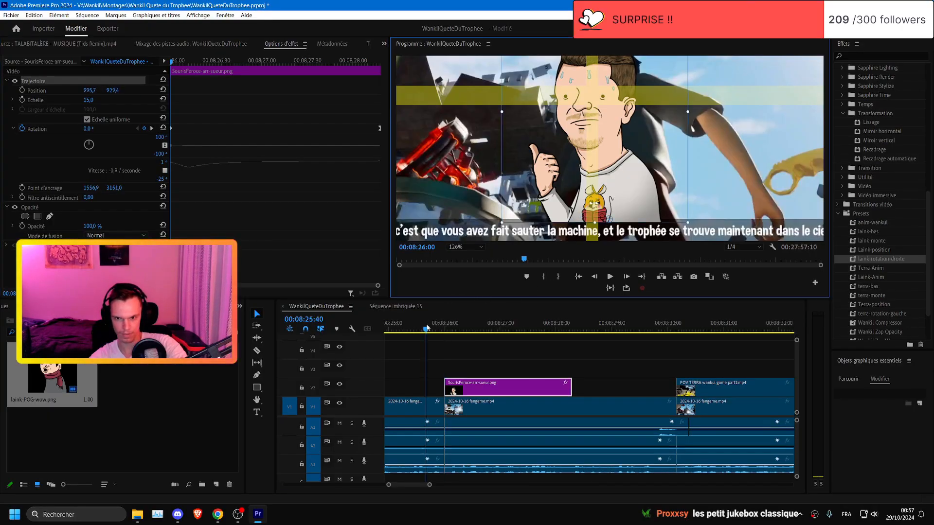
key("space")
left_click(464, 247)
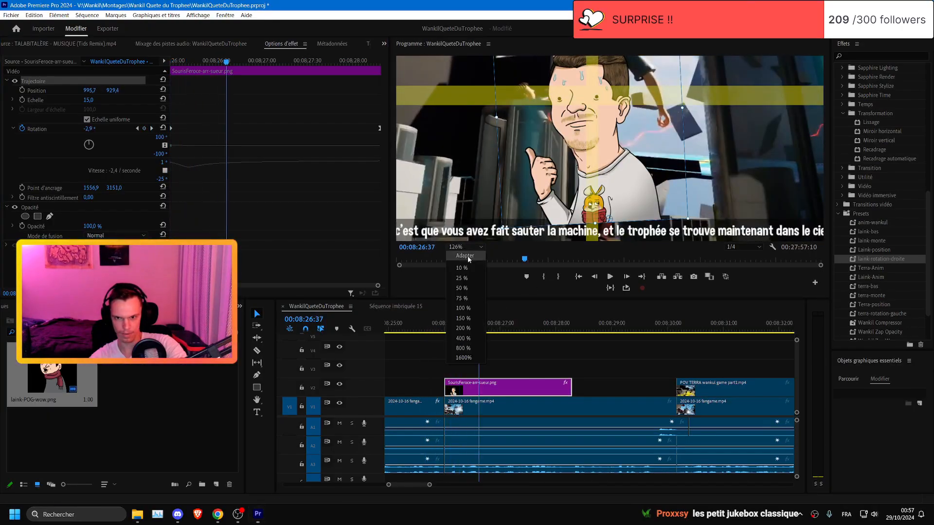
left_click(467, 256)
- Review the tilting thumbs-up character from 00:08:26:00 past the end of its clip and save the project
left_click(434, 329)
key("space")
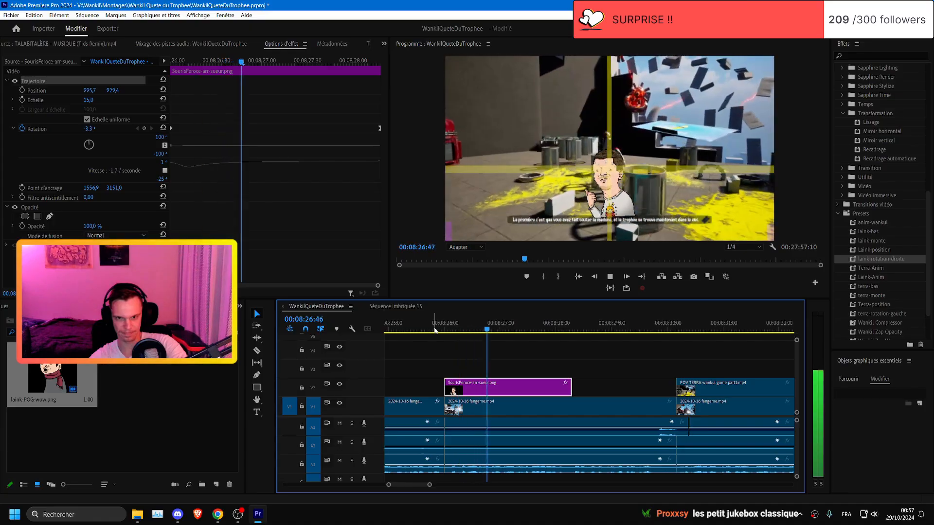
left_click_drag(434, 329, 512, 331)
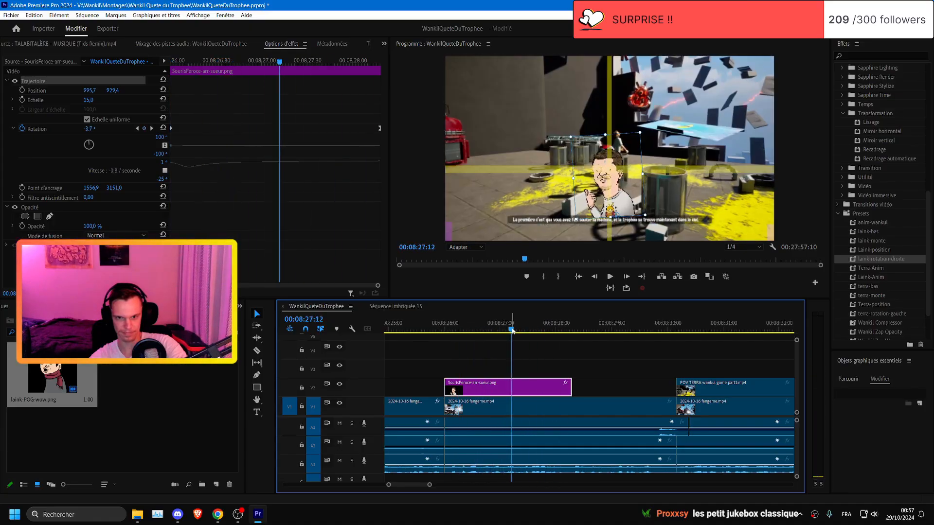
key("space")
left_click(454, 330)
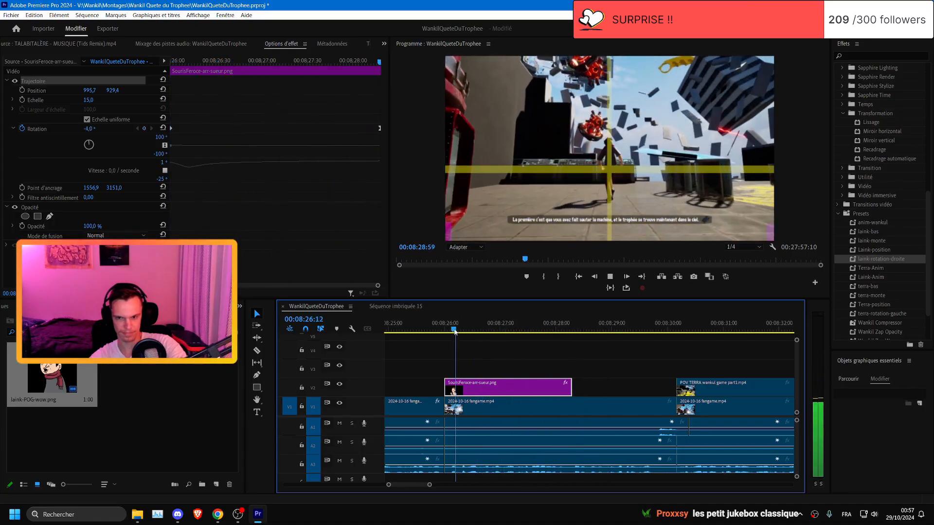
left_click_drag(455, 332, 445, 331)
key("space")
scroll(588, 353, "up", 2)
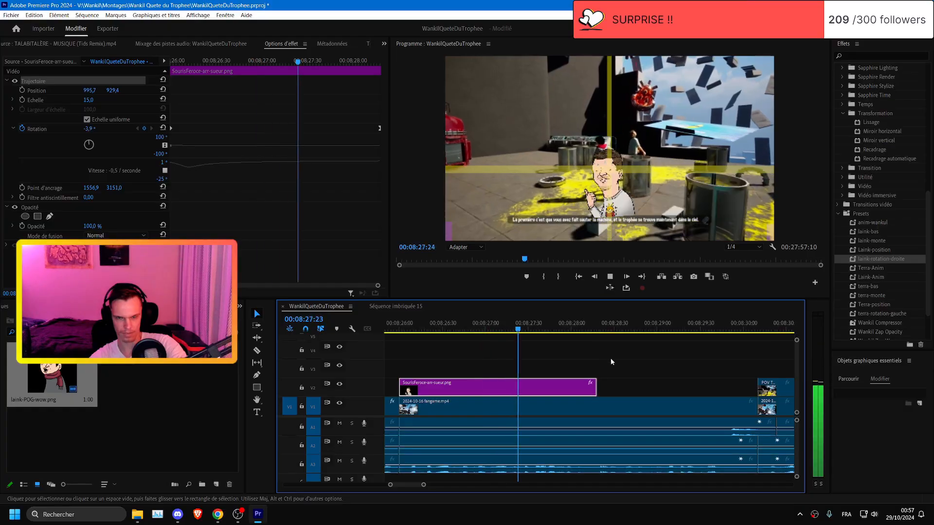
key("ctrl+s")
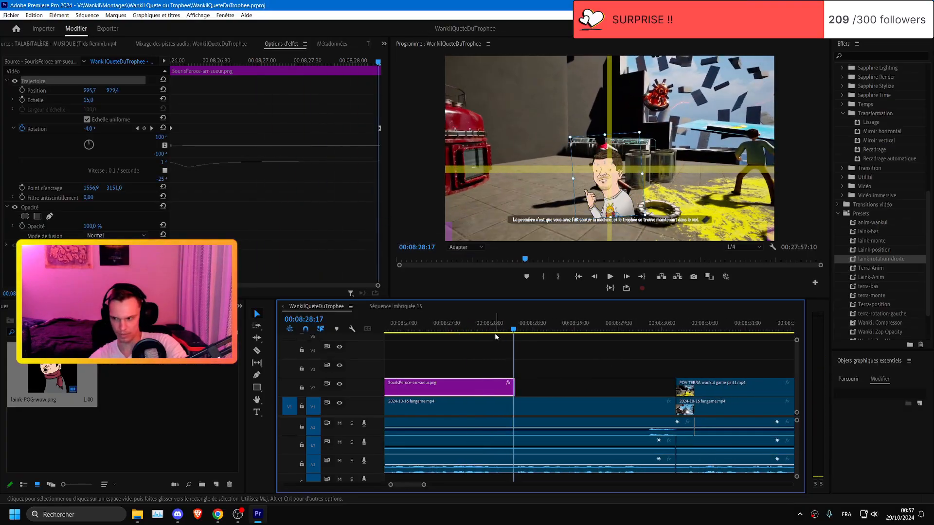
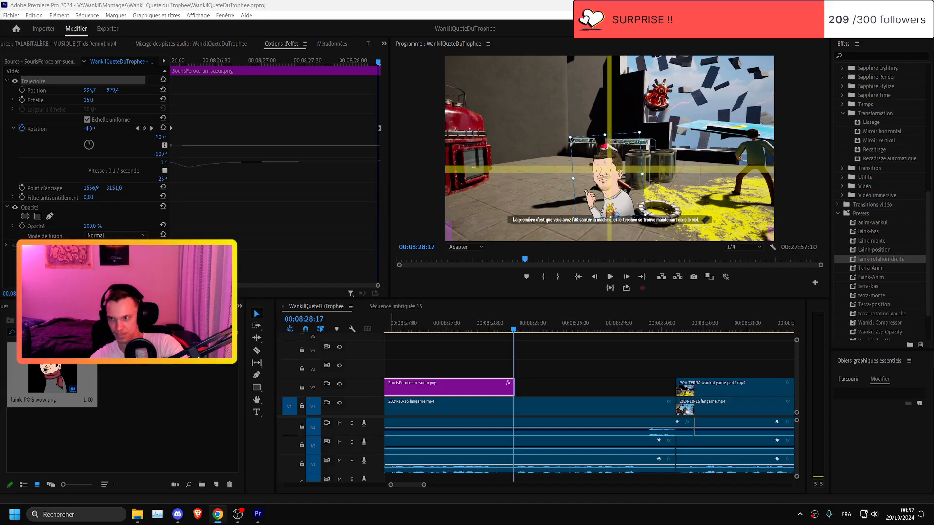
left_click(434, 326)
scroll(582, 414, "up", 2)
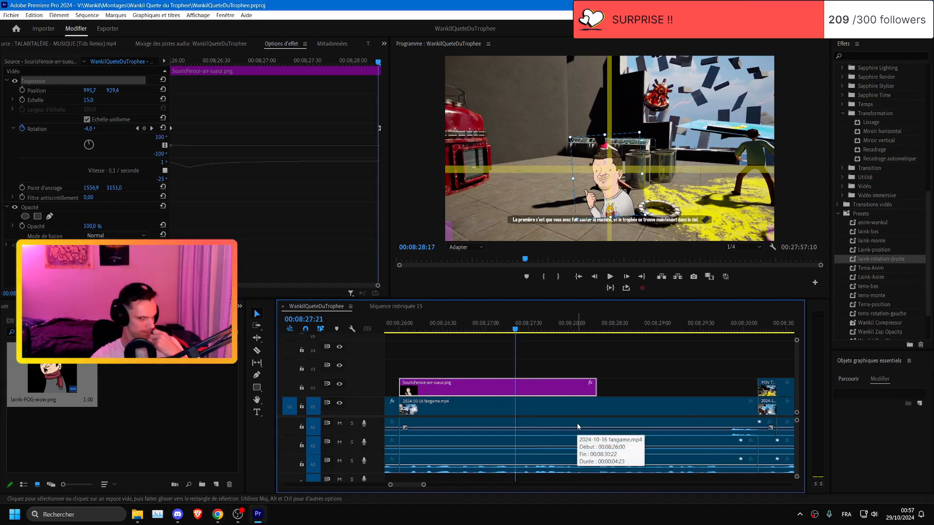
key("space")
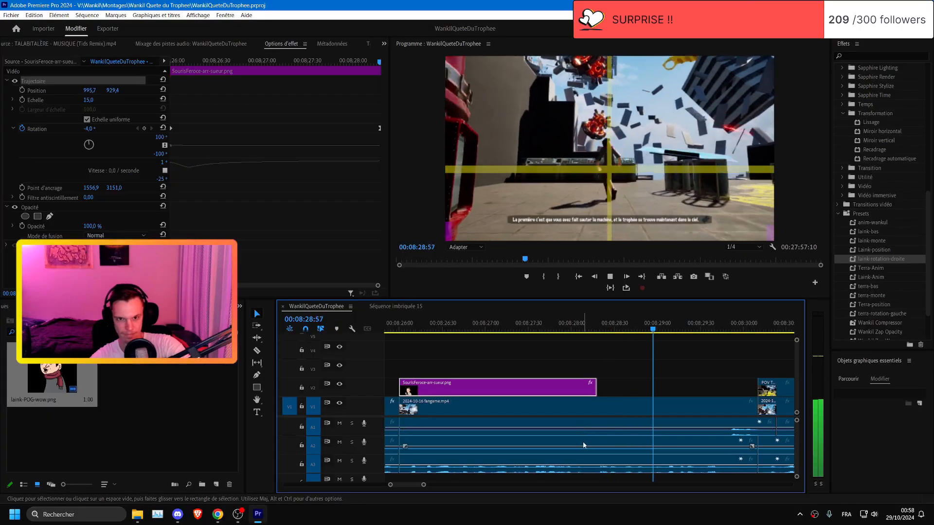
- Try placing SourisFeroceEpaule.png from a project search for "souris" at 00:08:28:18 after the thumbs-up image
left_click(544, 322)
key("ctrl+s")
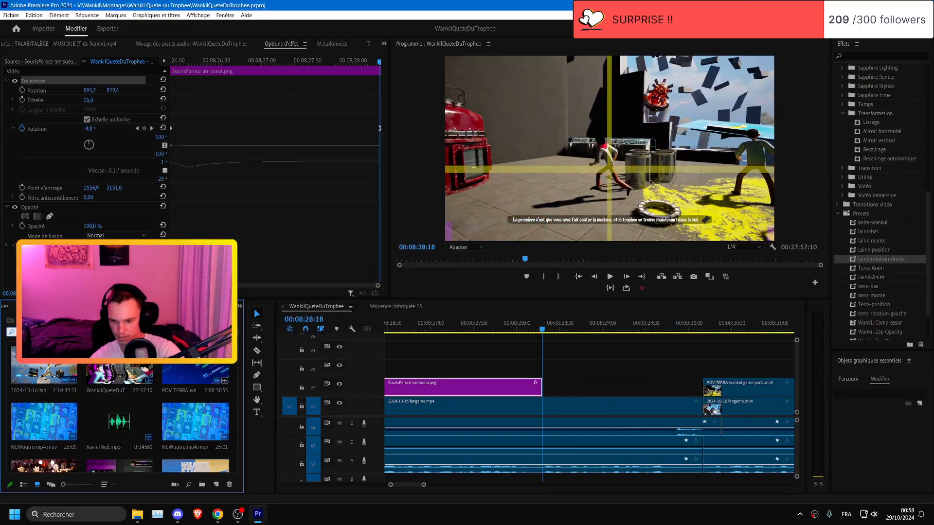
type("souris")
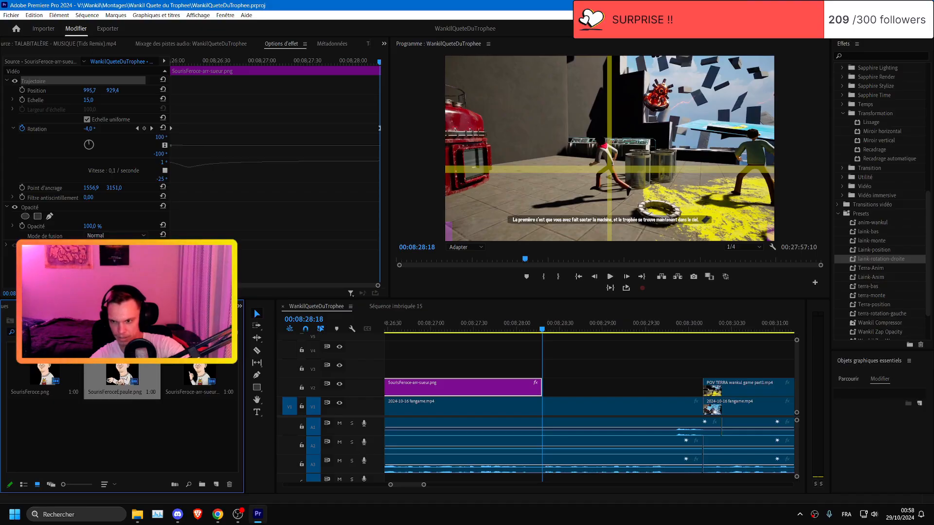
left_click_drag(128, 369, 549, 387)
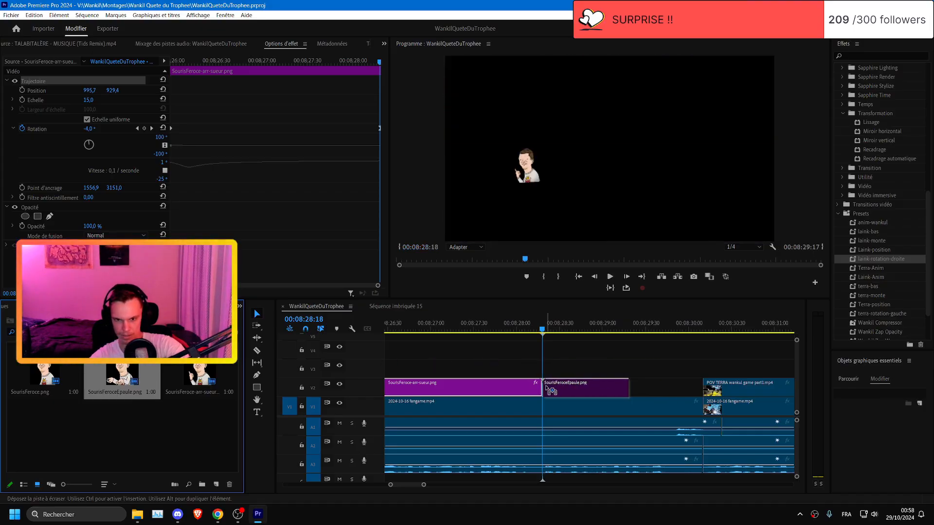
left_click(596, 390)
key("Delete")
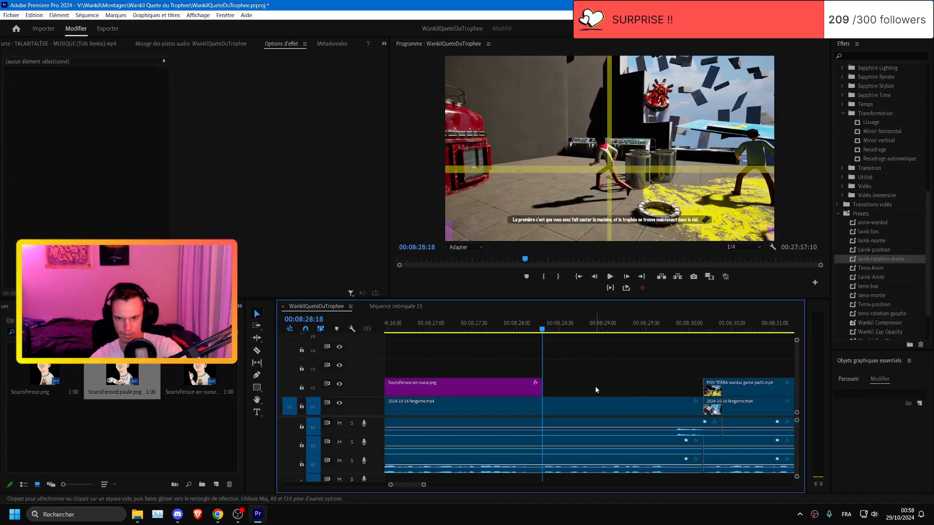
- Copy the animated SourisFeroceEpaule.png clip from nested sequence Séquence imbriquée 14 and close the open nested sequences
key("minus")
key("minus")
key("minus")
key("minus")
key("minus")
scroll(587, 392, "up", 10)
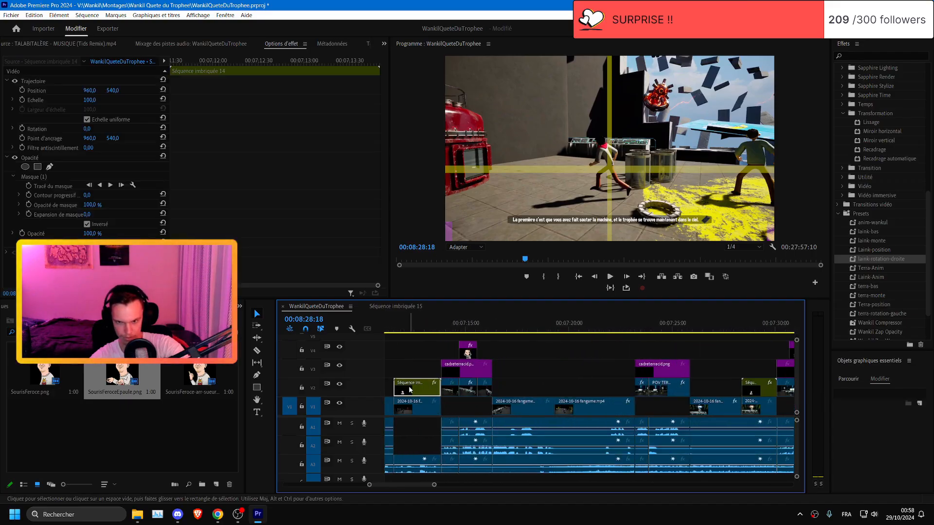
double_click(408, 386)
left_click(441, 306)
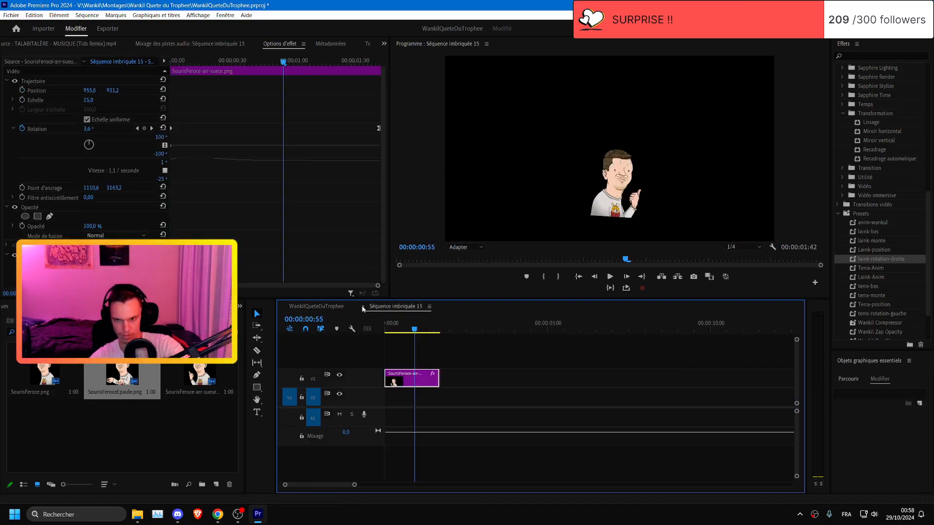
left_click(365, 306)
- Paste SourisFeroceEpaule.png at 00:08:28:18, fit its end to the fangame cut at the POV TERRA clip and play it back
scroll(582, 407, "down", 4)
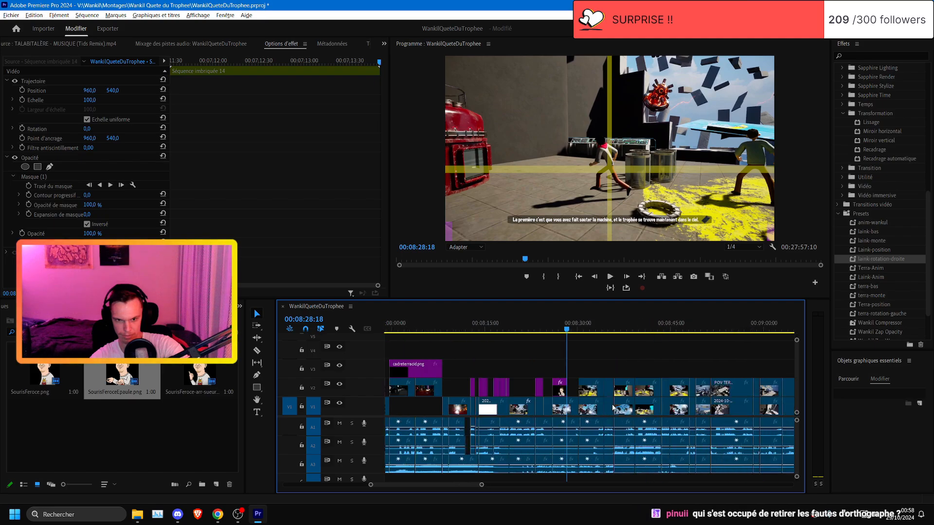
scroll(575, 403, "up", 5)
left_click(616, 323)
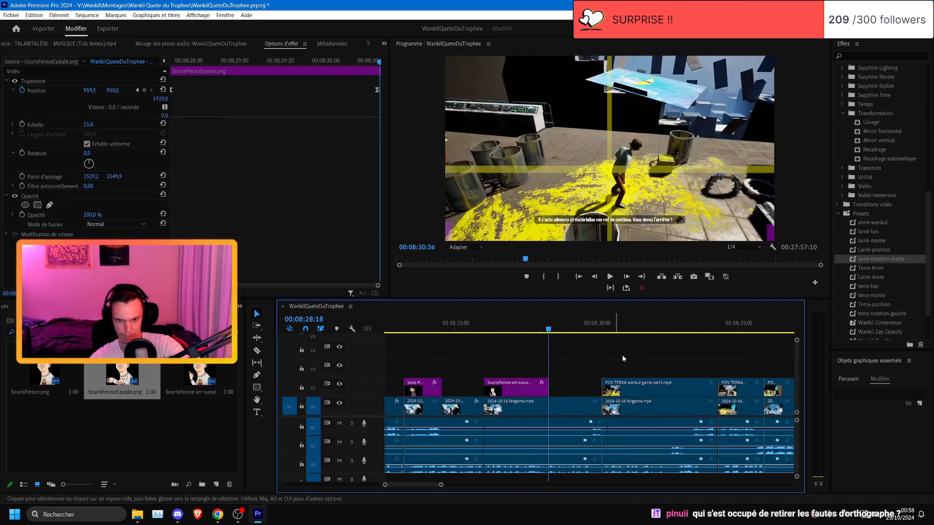
left_click(632, 389)
left_click_drag(648, 390, 629, 390)
key("ctrl+z")
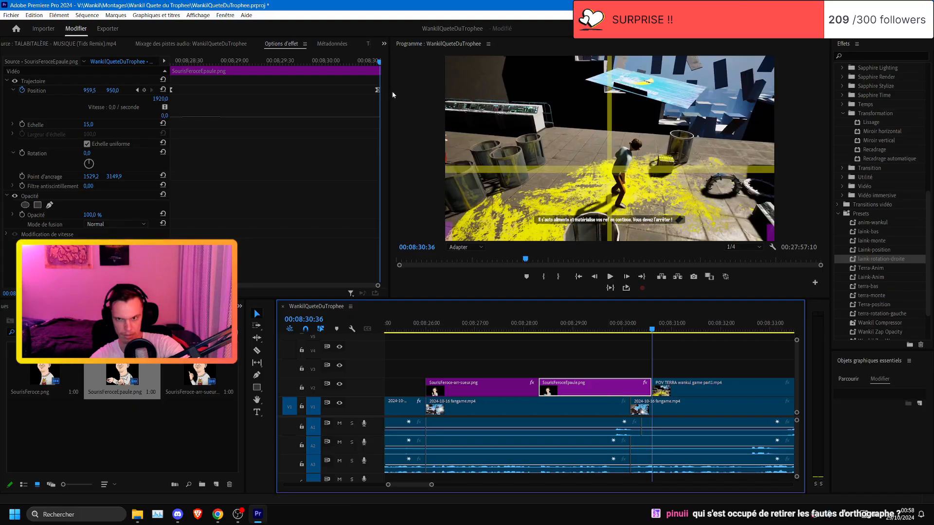
left_click_drag(650, 389, 629, 389)
left_click(539, 326)
key("space")
scroll(597, 364, "up", 3)
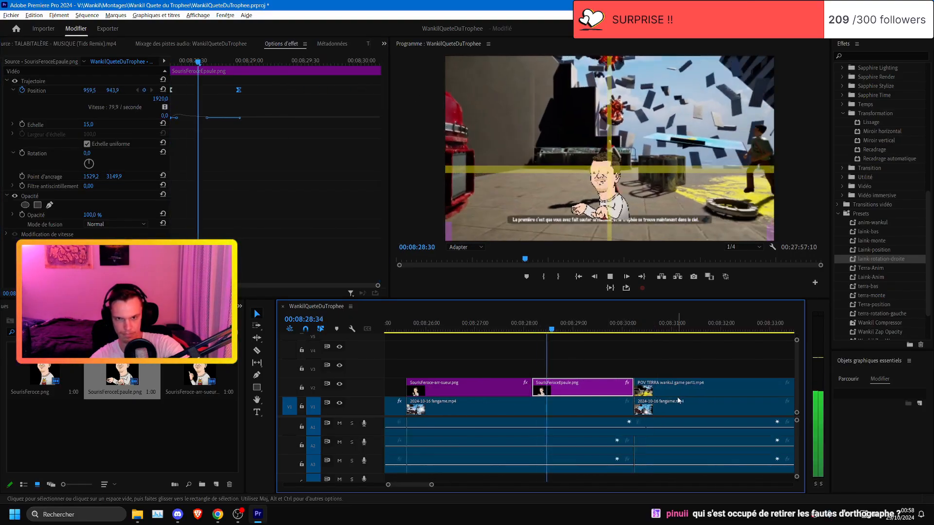
key("space")
- Apply the Miroir horizontal effect and the anim-wankul preset to the SourisFeroceEpaule.png clip, and place the playhead at 00:08:28:03
left_click_drag(891, 133, 588, 385)
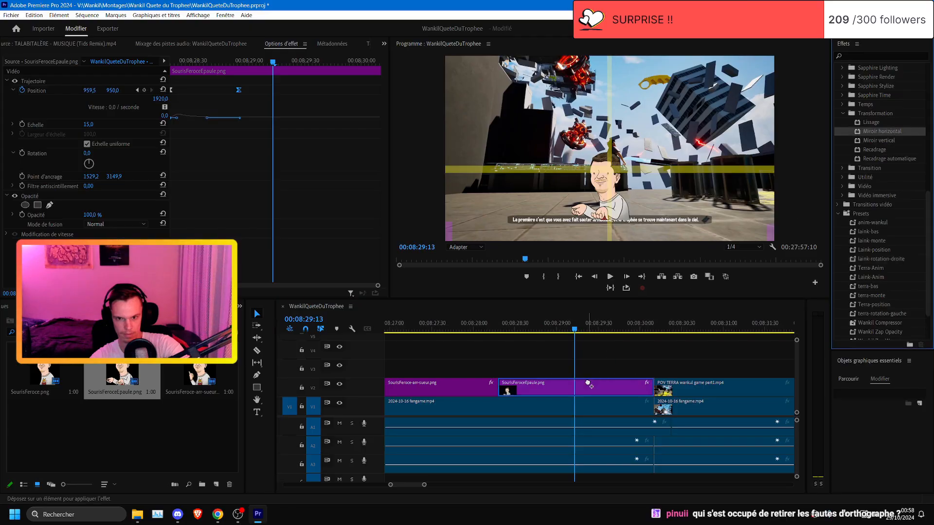
left_click_drag(767, 291, 574, 387)
left_click(477, 326)
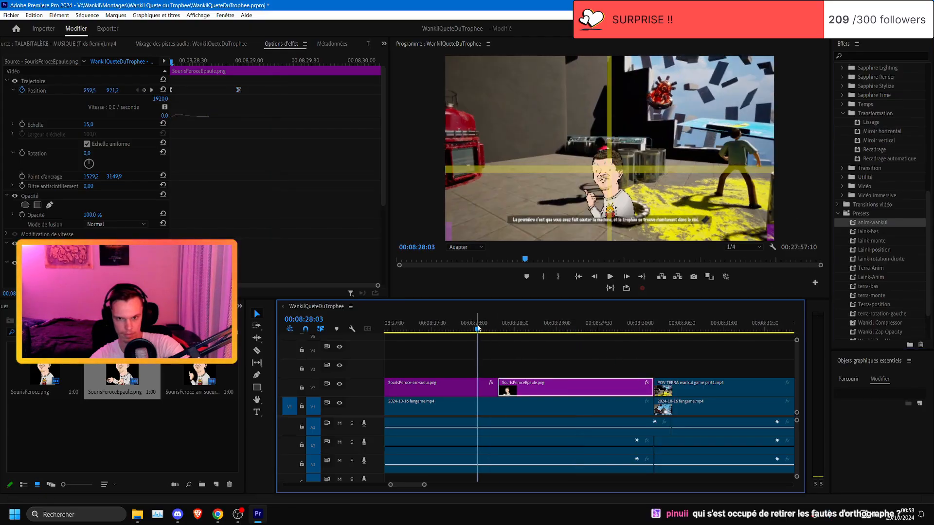
- Move the second Position keyframe of SourisFeroceEpaule.png to the clip's end at 00:08:30:10 and play the animation back
key("space")
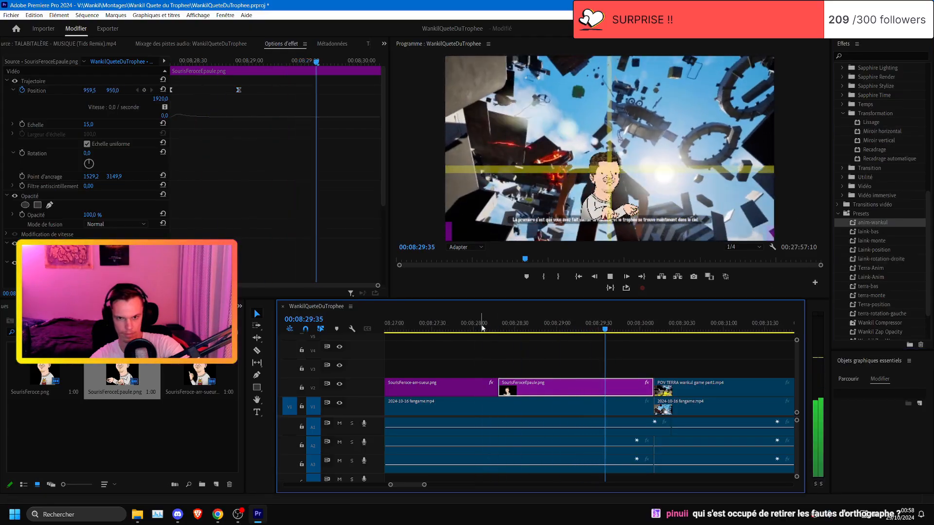
left_click_drag(488, 326, 651, 342)
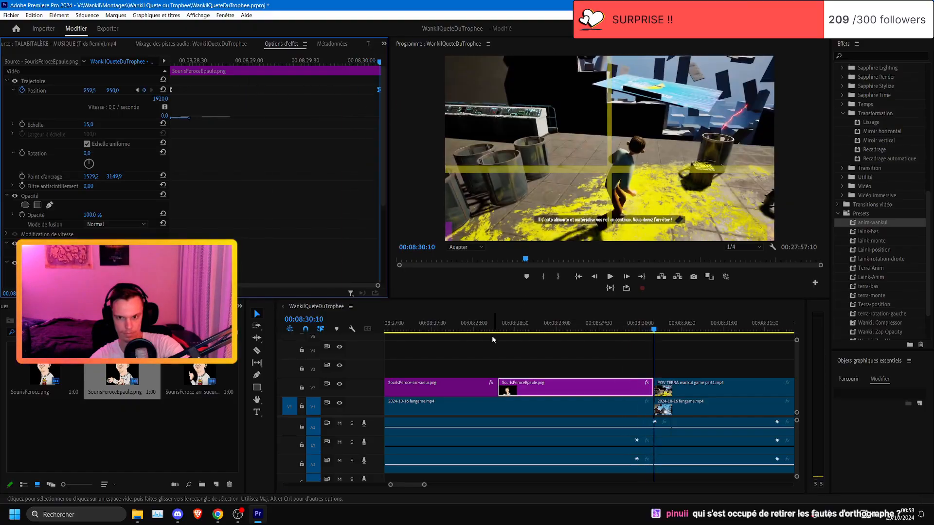
left_click(479, 334)
key("space")
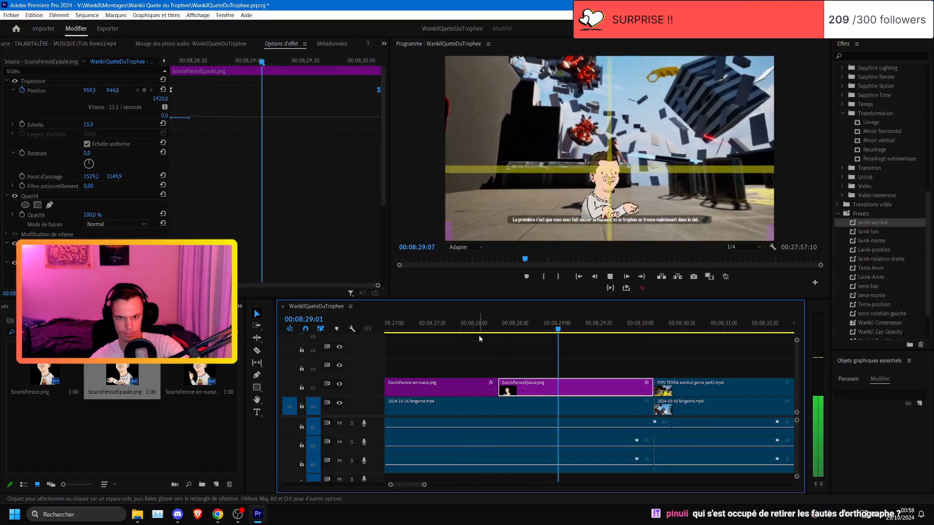
- Set the horizontal position of SourisFeroceEpaule.png to 982,5 at both Position keyframes, save the project and play the result back
left_click(498, 328)
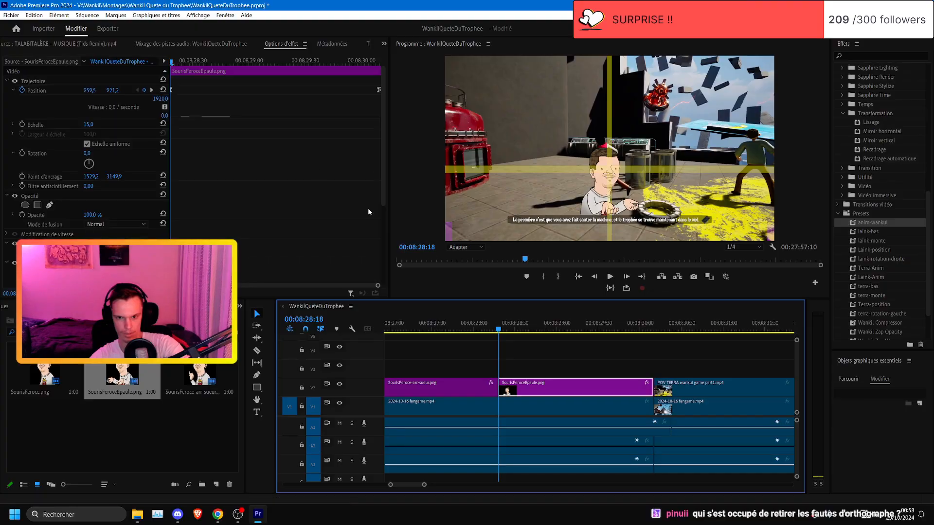
left_click(107, 81)
left_click_drag(91, 89, 114, 89)
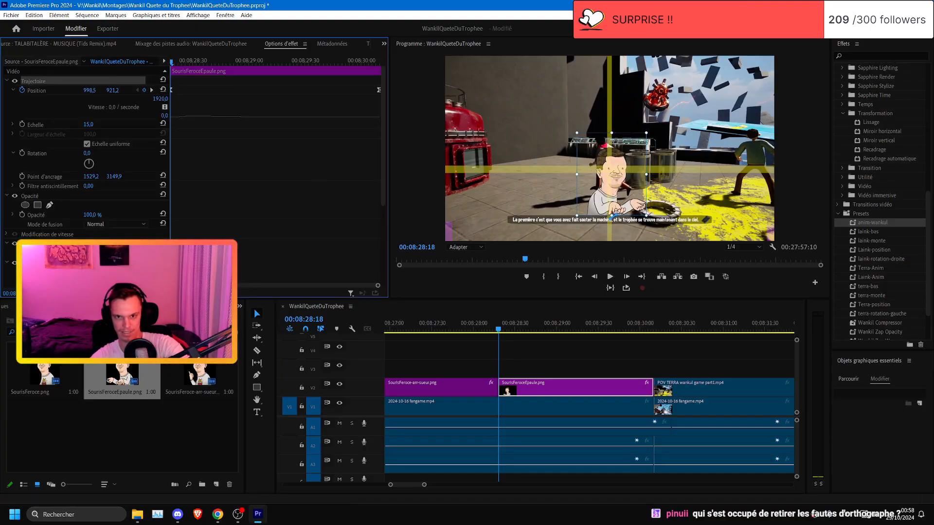
left_click(152, 90)
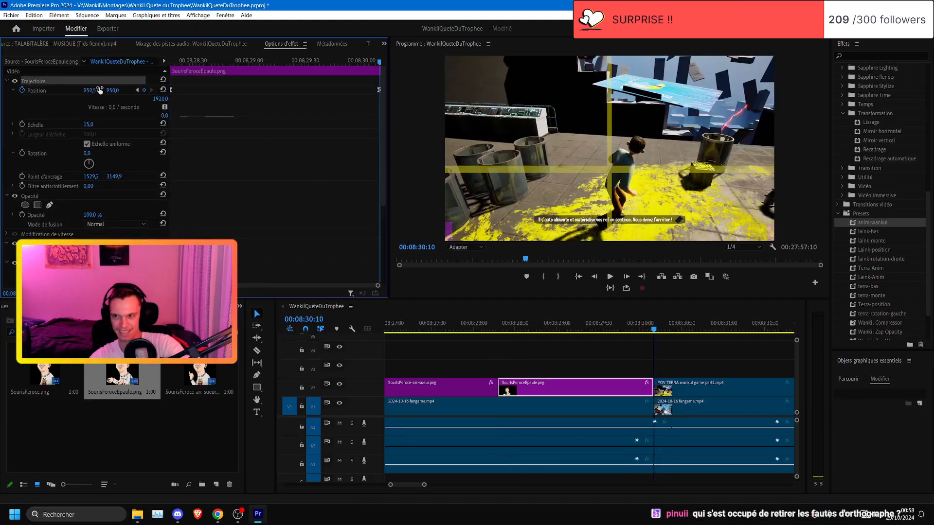
key("ctrl+s")
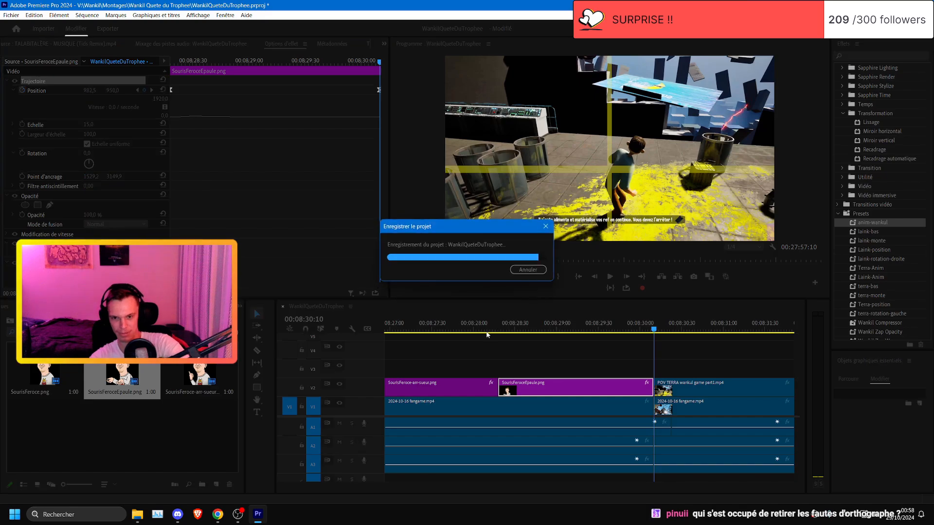
left_click(457, 324)
scroll(617, 397, "up", 1)
key("space")
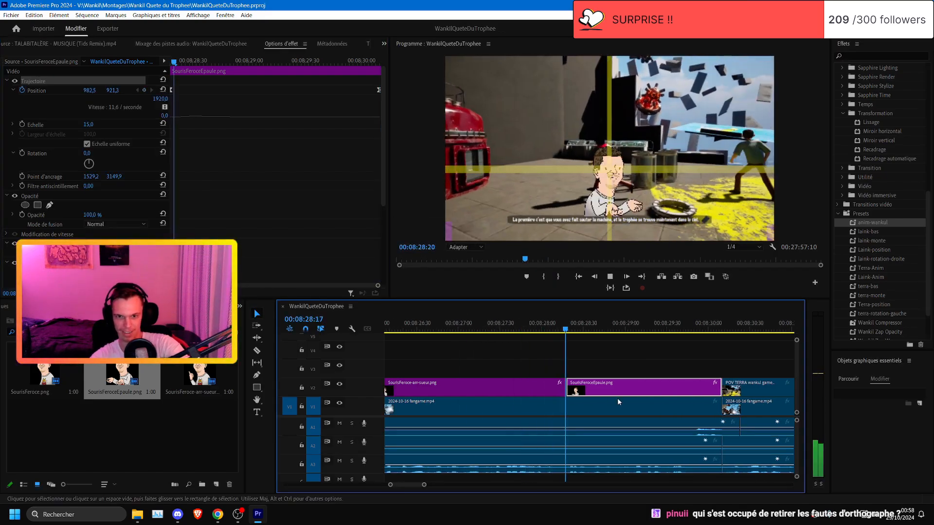
key("minus")
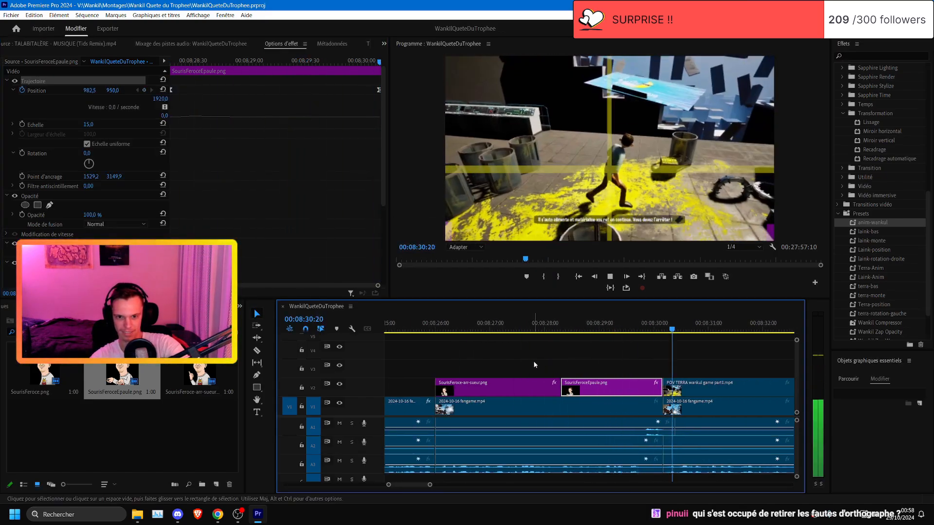
left_click(606, 325)
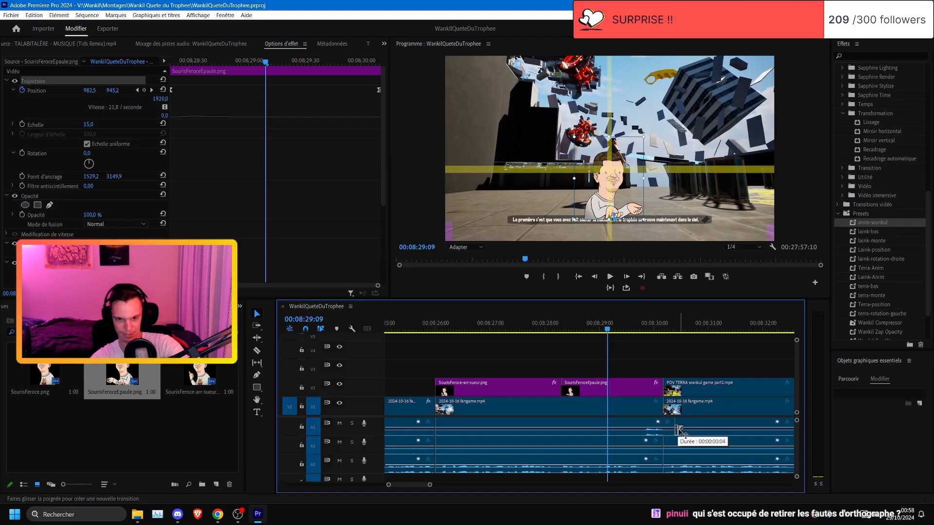
- Shift the fangame audio cut on track A1 under the POV TERRA clip slightly later and save the project
left_click_drag(678, 429, 688, 421)
key("ctrl+s")
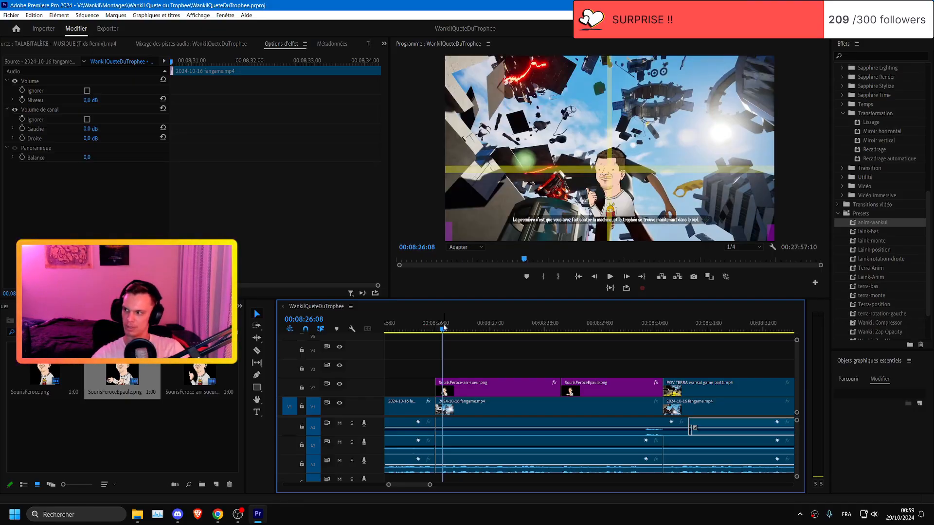
key("ctrl+s")
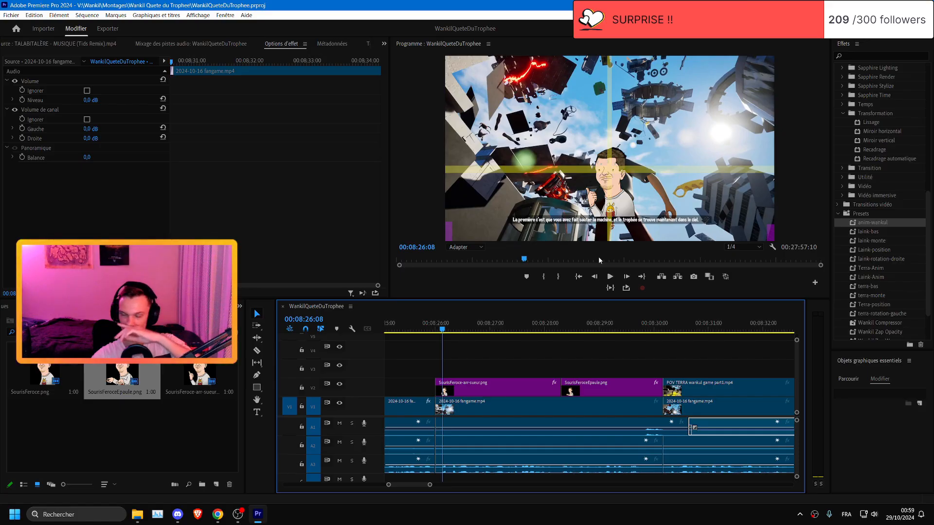
key("ctrl+s")
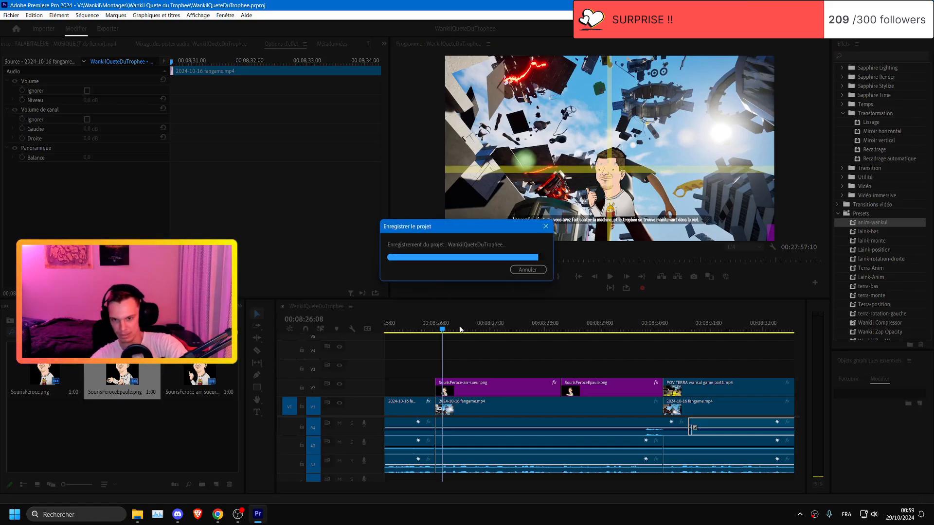
- Play back both character images from 00:08:26:00 through the cut to the POV TERRA clip to check their timing
left_click(435, 329)
key("space")
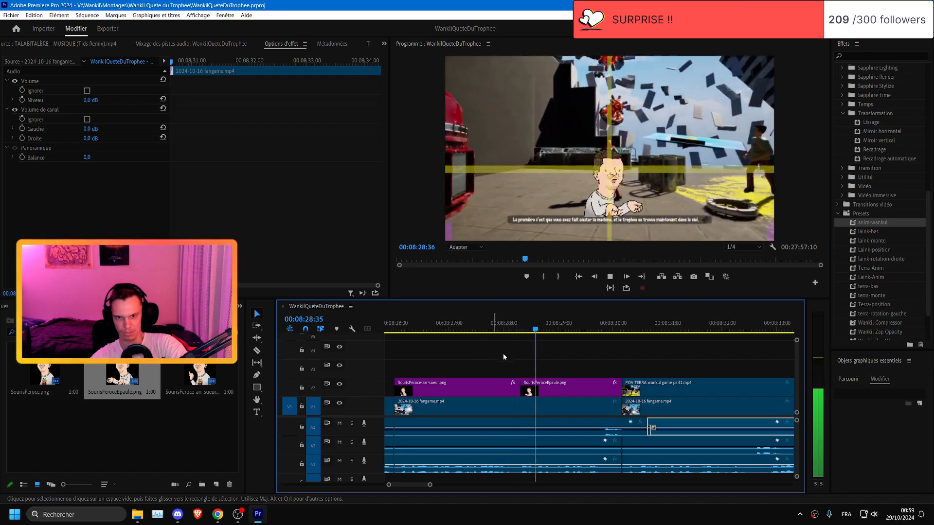
scroll(573, 367, "up", 1)
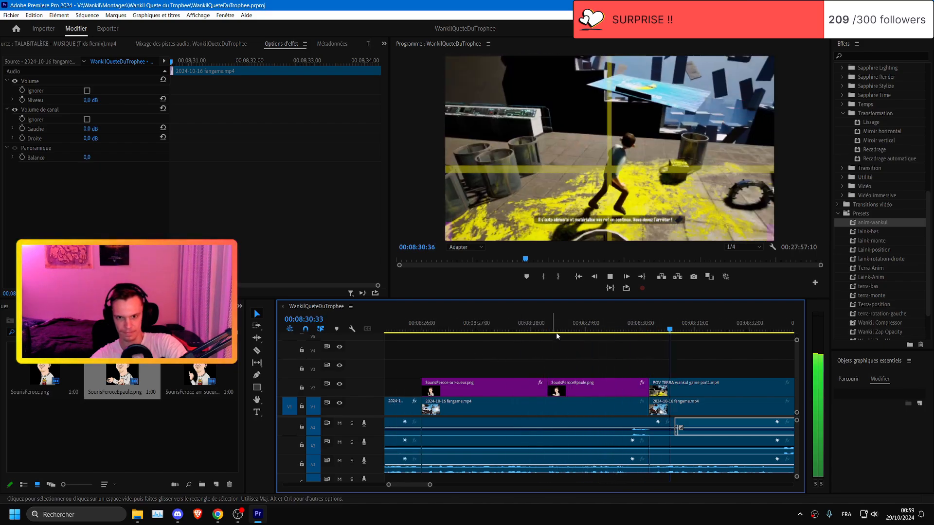
left_click_drag(548, 327, 593, 329)
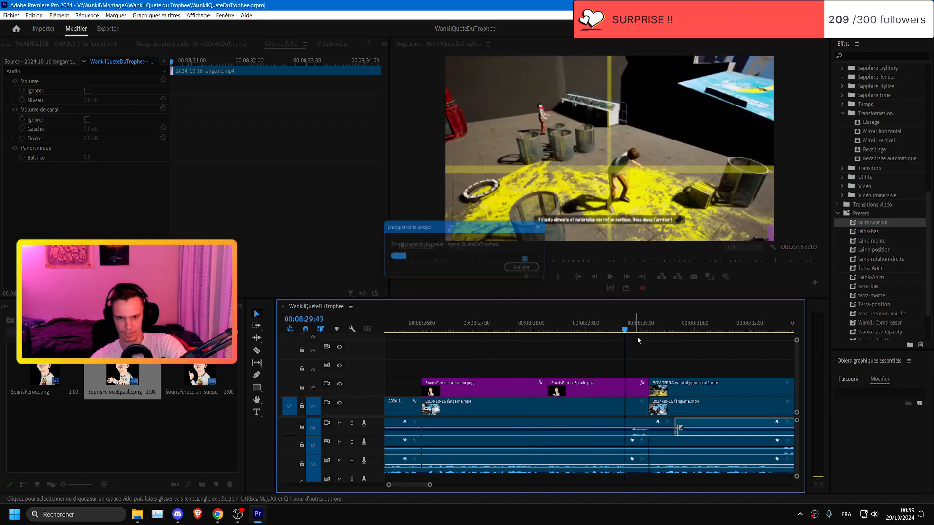
left_click(420, 326)
key("space")
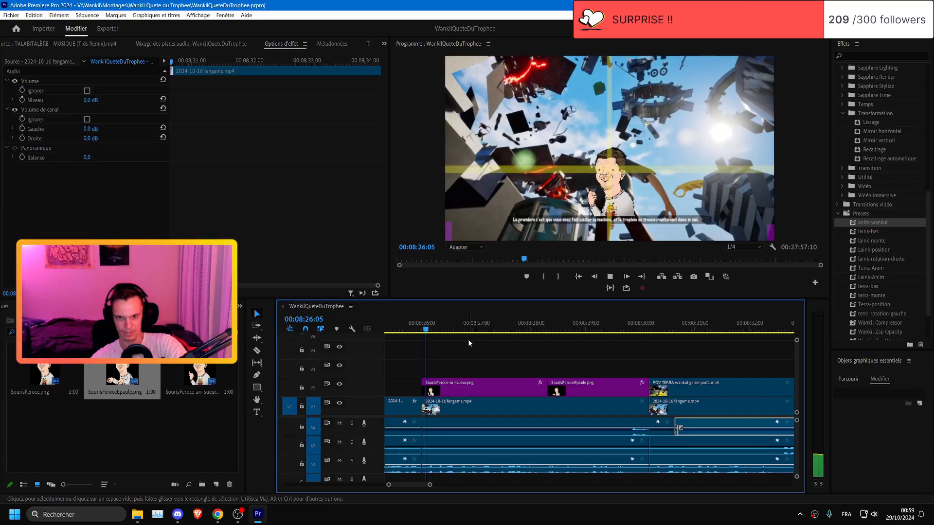
scroll(629, 358, "up", 1)
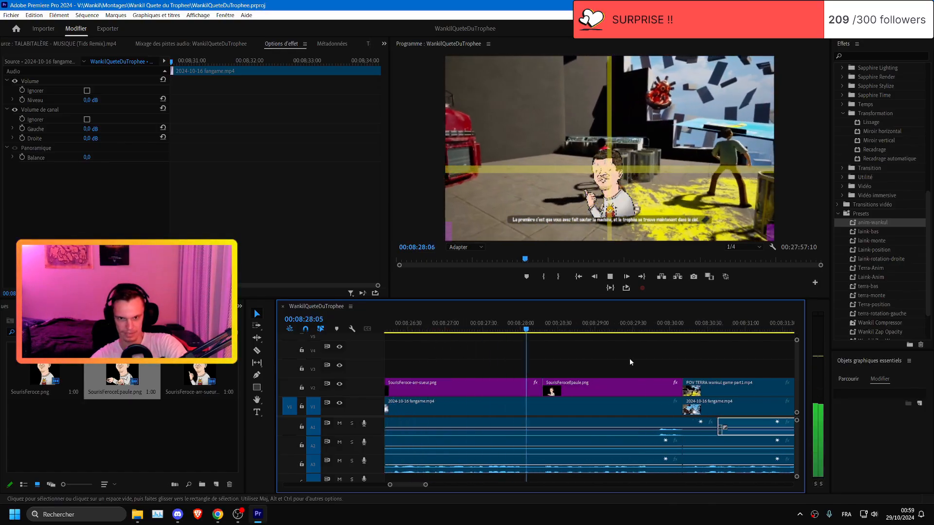
scroll(629, 358, "down", 1)
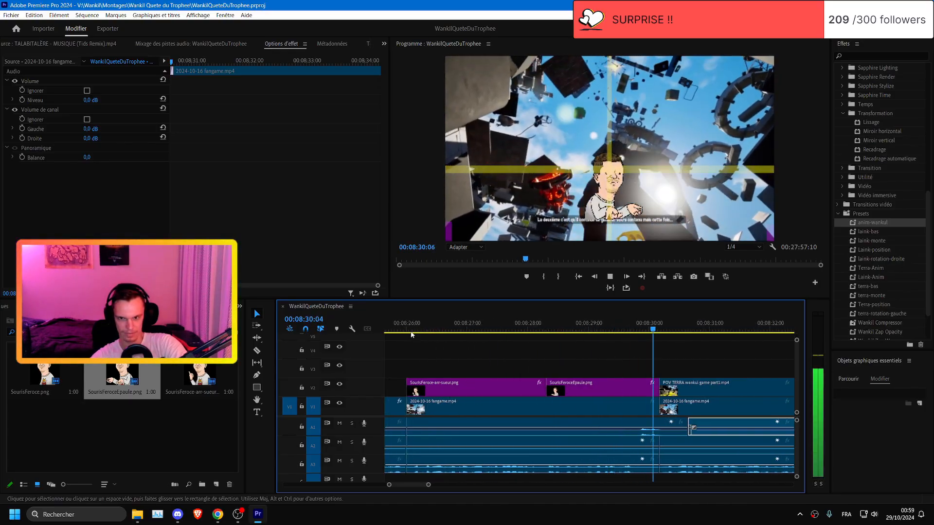
key("space")
left_click_drag(626, 329, 642, 329)
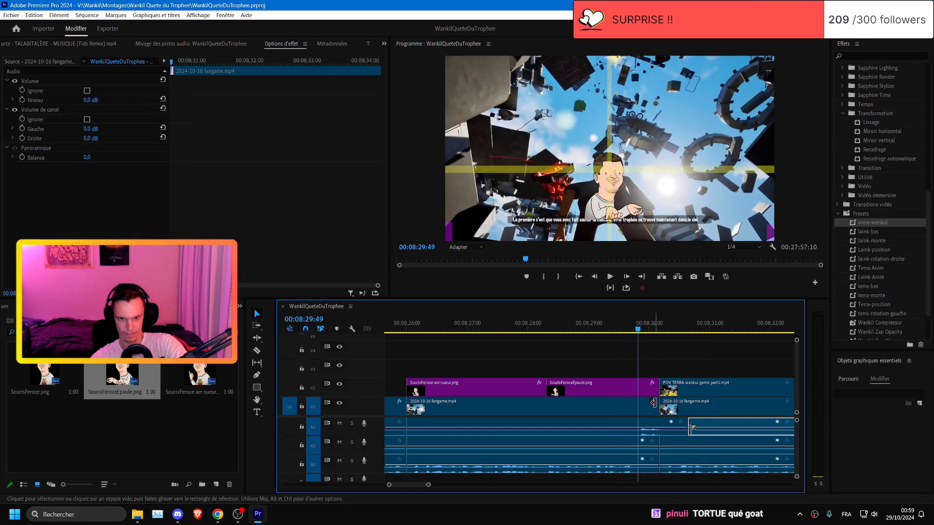
- Shorten the V1 fangame clip's end, shift the clip up against the POV TERRA cut, extend its start to close the gap and play it
left_click_drag(653, 402, 616, 408)
scroll(616, 421, "up", 1)
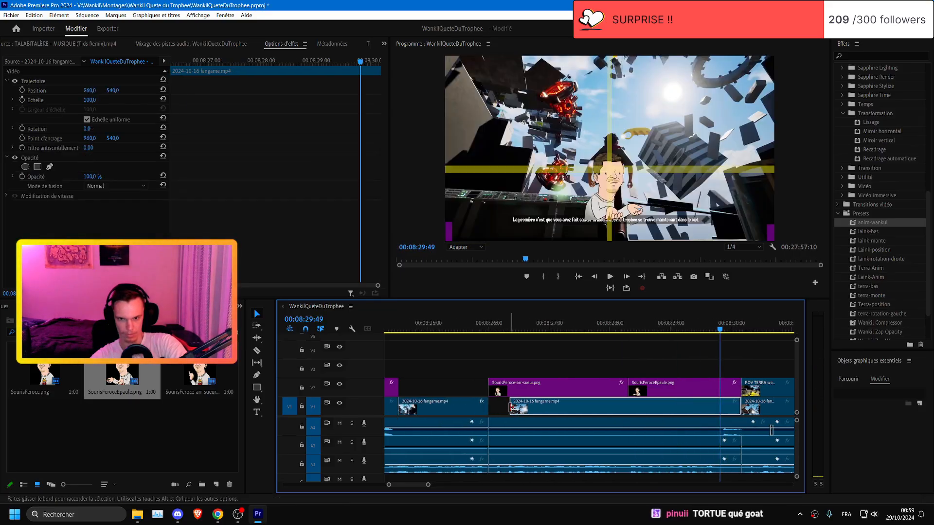
left_click_drag(510, 407, 462, 394)
left_click(456, 327)
key("space")
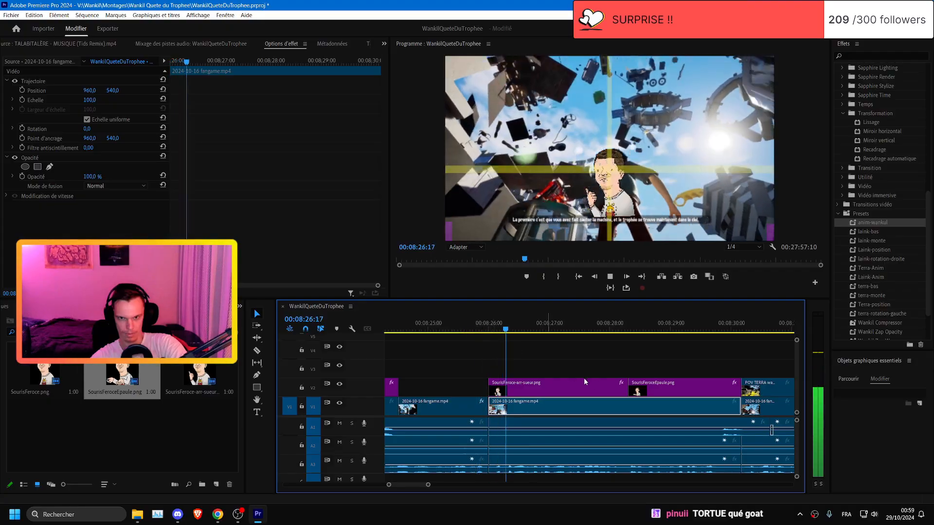
key("space")
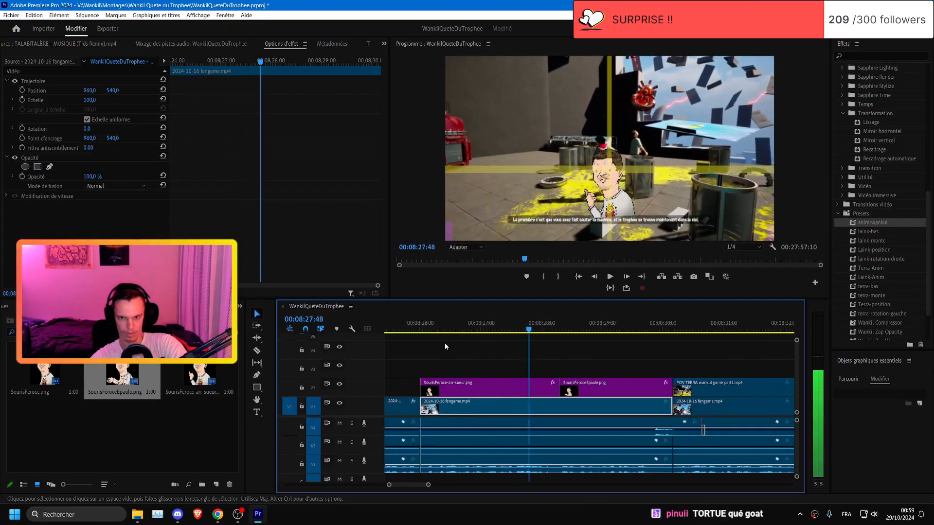
- Trim the V1 fangame clip's start to about 00:08:26:09 and shift the clip back against the previous one
left_click(420, 329)
key("Right")
key("Right")
key("Right")
key("Right")
key("Right")
key("Right")
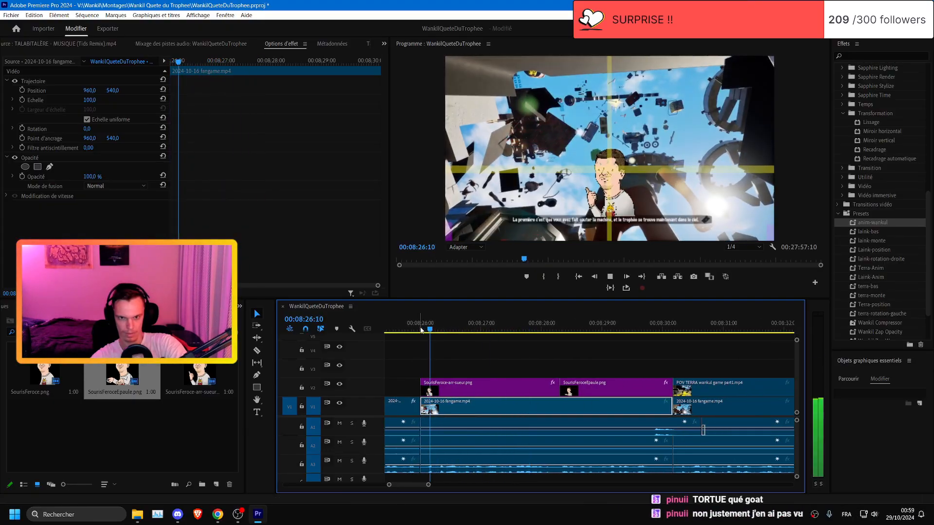
scroll(421, 329, "up", 5)
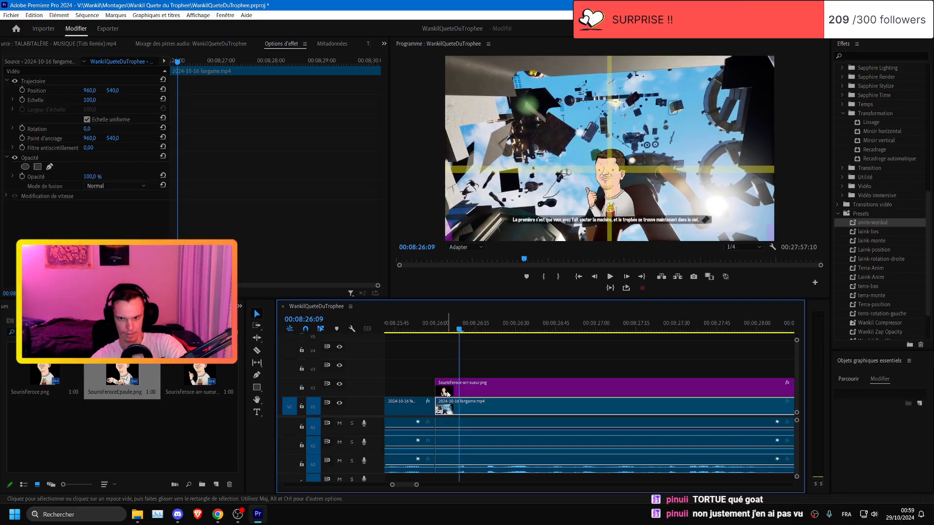
left_click_drag(436, 407, 464, 408)
scroll(446, 408, "down", 3)
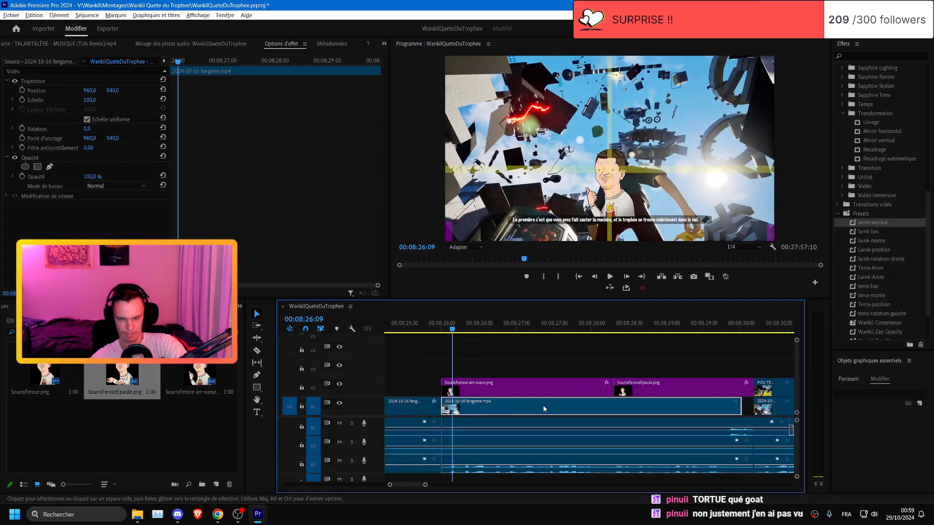
- Set the V1 fangame clip's speed to 95 % and play it back through the next cut
right_click(716, 407)
left_click(724, 315)
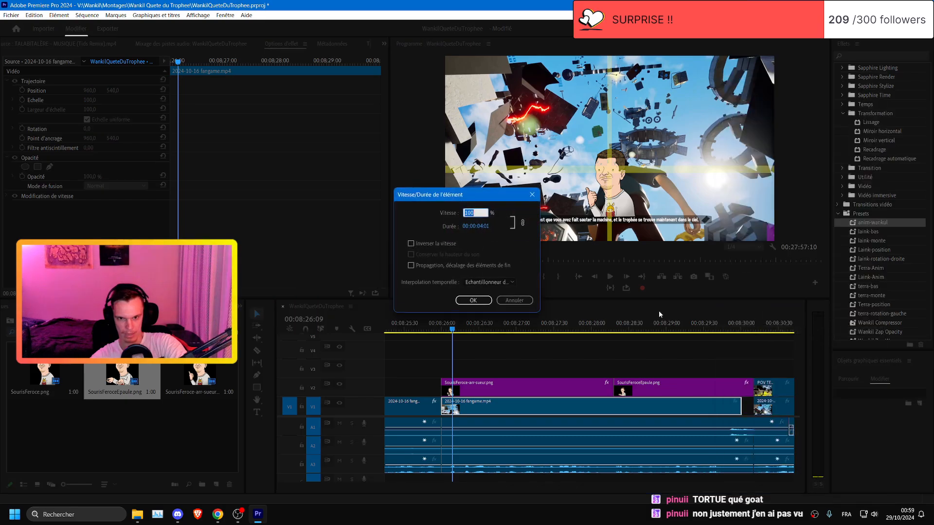
type("95")
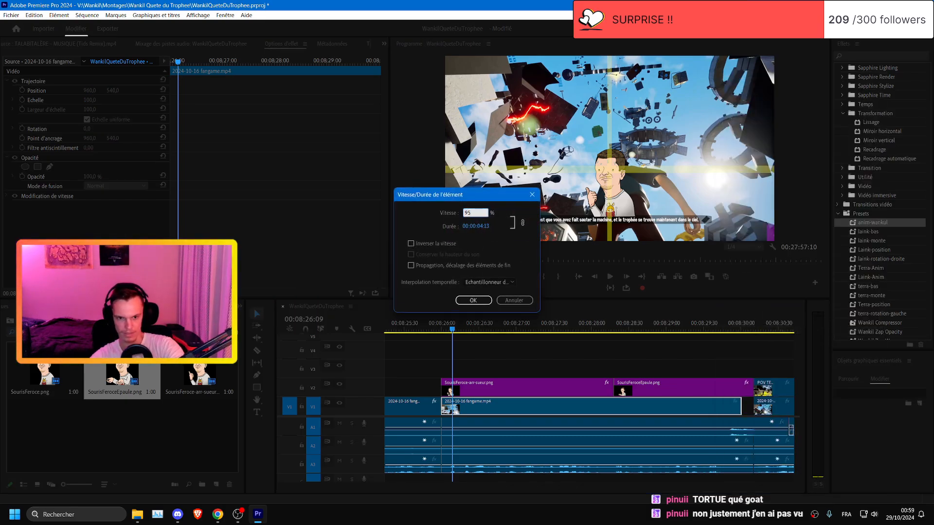
key("Return")
key("space")
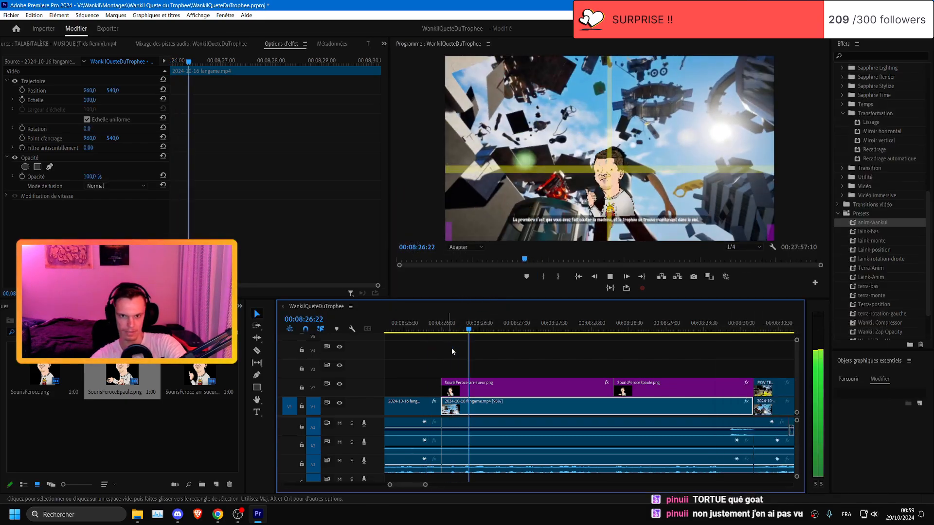
scroll(589, 417, "down", 1)
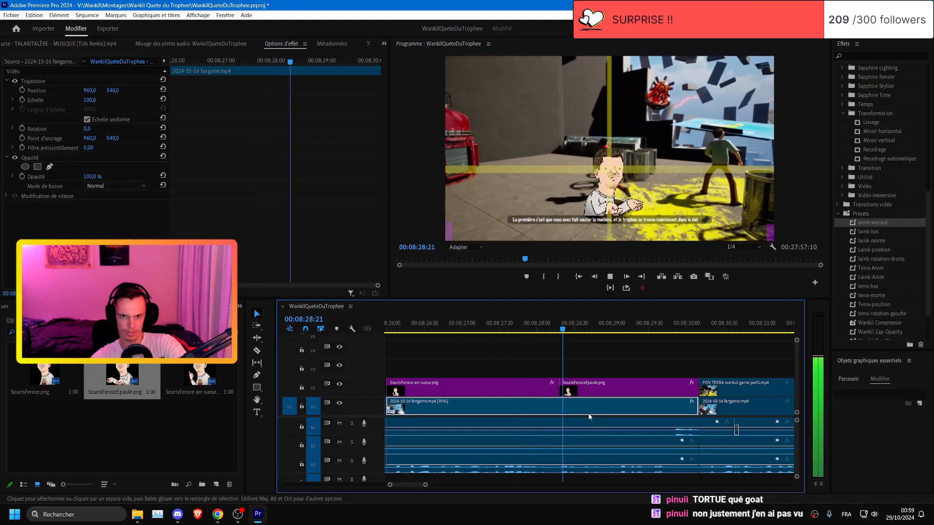
scroll(588, 416, "up", 1)
scroll(648, 428, "down", 1)
scroll(648, 428, "down", 2)
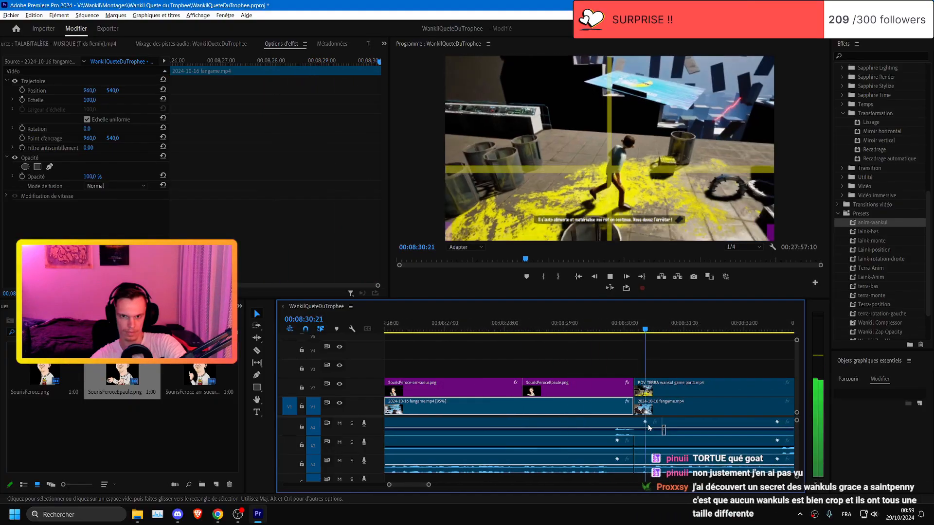
key("space")
- Nest the SourisFeroce-arr-sueur.png and SourisFeroceEpaule.png clips together under the default name
left_click(439, 327)
left_click_drag(477, 367, 564, 386)
right_click(568, 387)
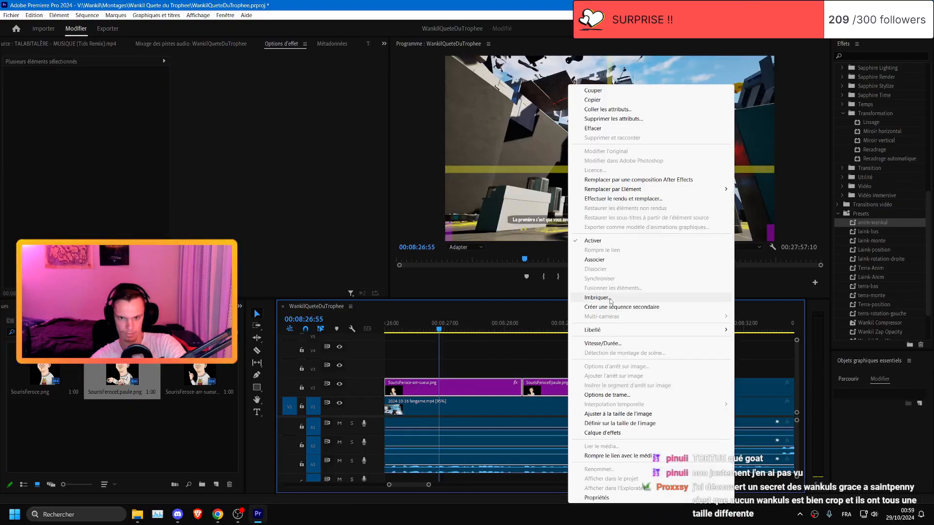
left_click(609, 297)
key("Return")
- Copy the inverted opacity mask from the nested clip Séquence imbriquée 15 near 00:07:28 onto the nested clip starting at 00:08:26:00
scroll(528, 403, "down", 3)
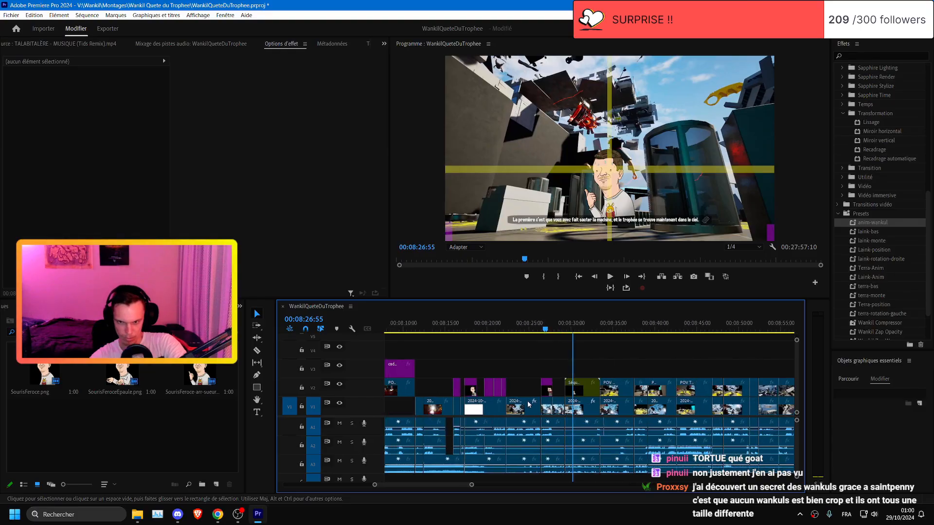
scroll(528, 403, "up", 5)
left_click(468, 387)
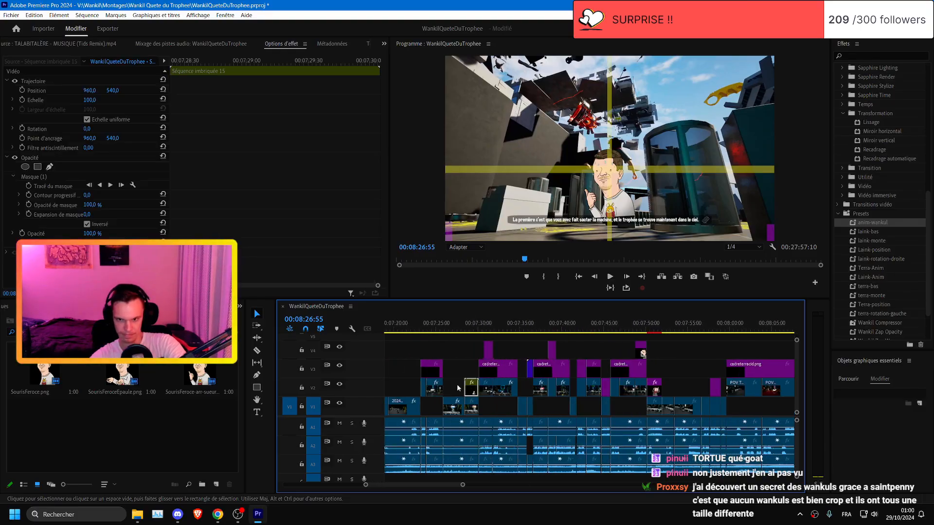
left_click(37, 178)
scroll(623, 379, "down", 5)
scroll(624, 388, "up", 3)
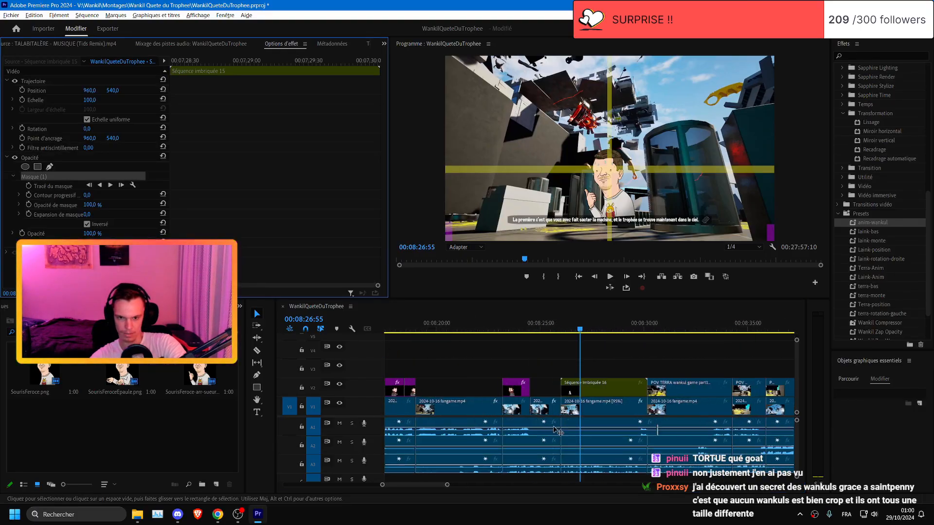
left_click(623, 388)
left_click(614, 331)
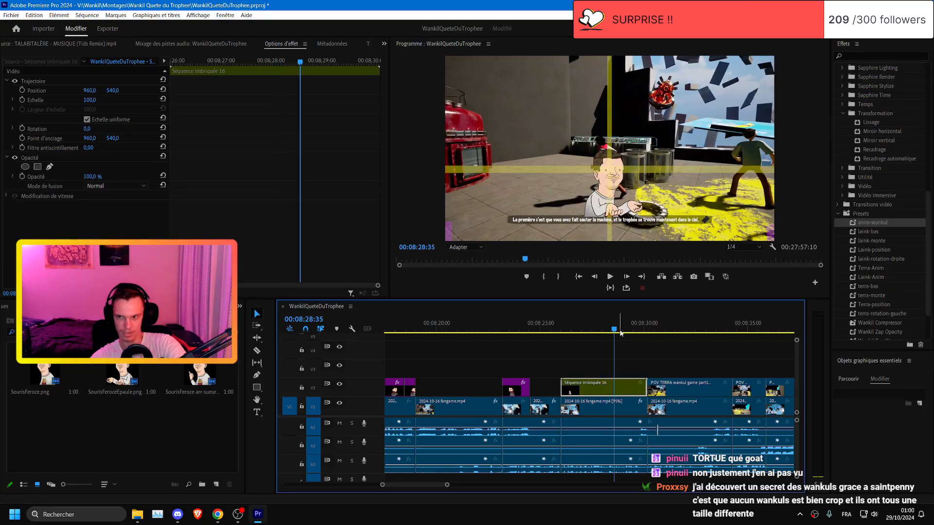
left_click(48, 159)
key("ctrl+v")
scroll(647, 388, "up", 2)
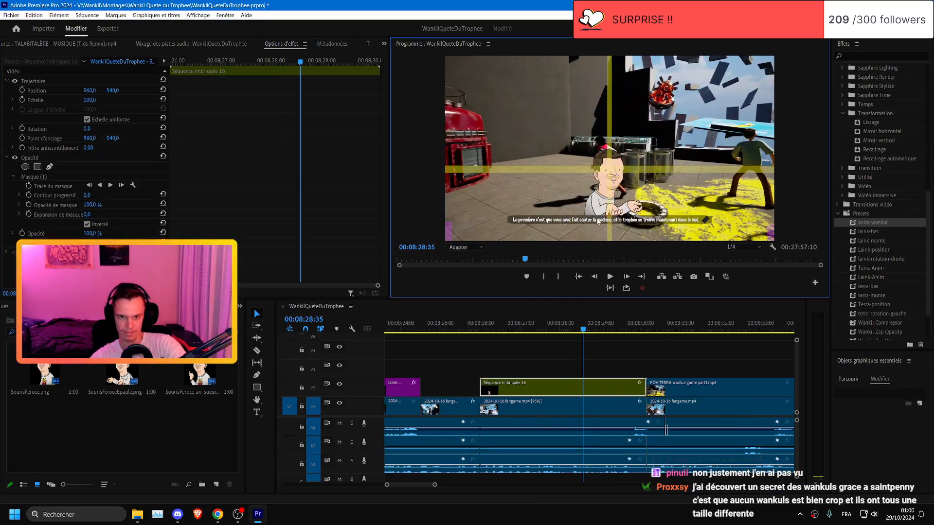
- Play the masked nested clip from 00:08:26:00 in a magnified preview to inspect its lower edge, and restore the preview to Adapter and 1/4 resolution
scroll(602, 221, "up", 4)
scroll(606, 223, "up", 2)
key("Up")
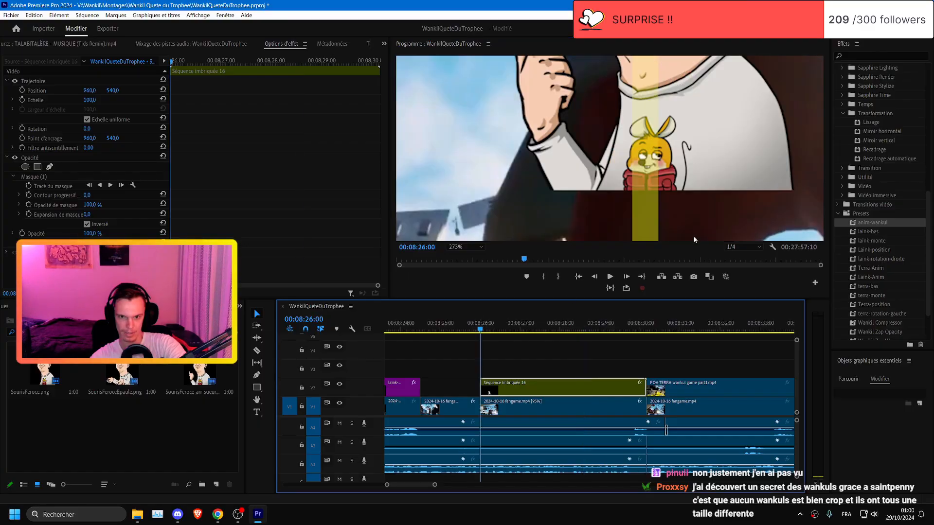
left_click(592, 352)
key("space")
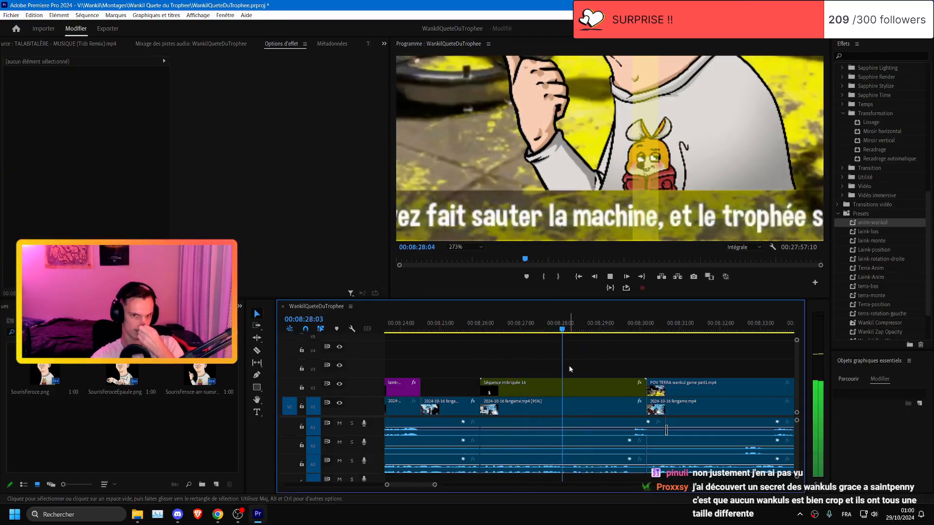
key("space")
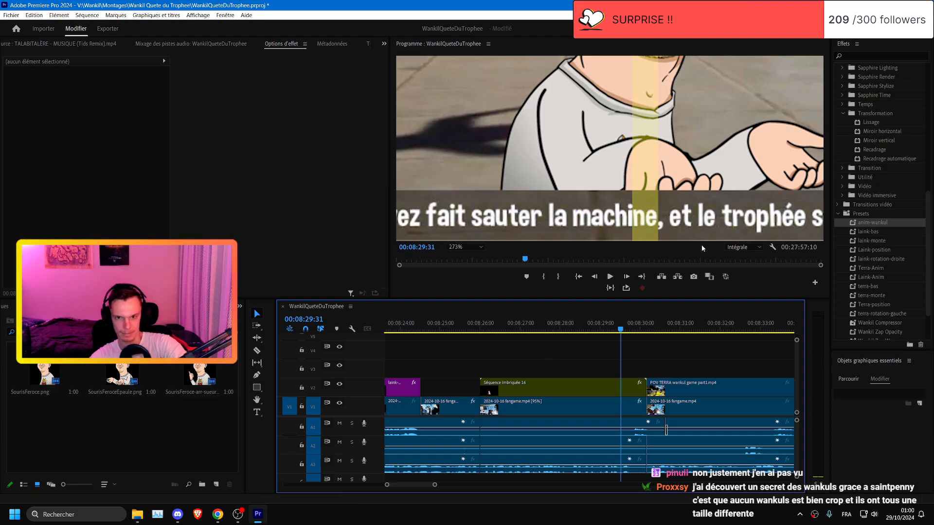
left_click(743, 247)
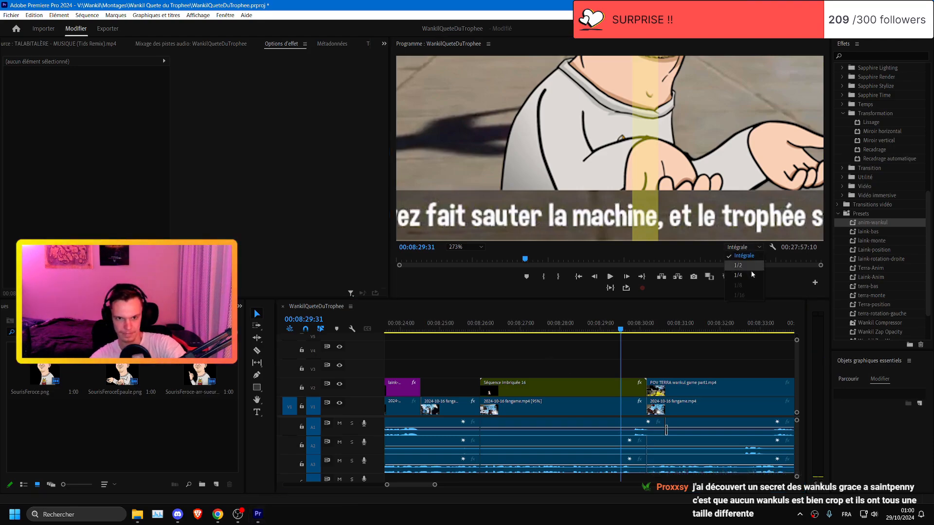
left_click(464, 247)
left_click(465, 257)
- Inspect the cut into the 95 % fangame clip at 00:08:26:00 frame by frame and save the project
left_click(479, 327)
scroll(522, 360, "up", 3)
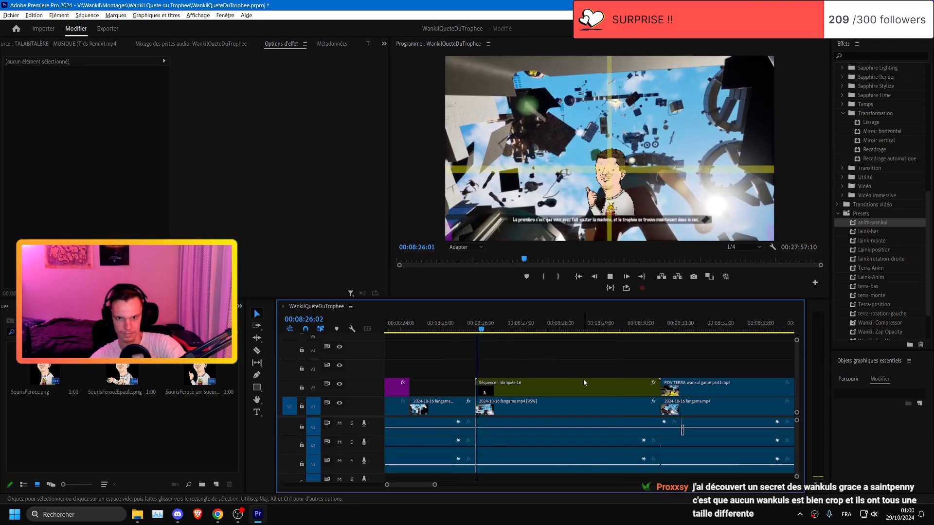
left_click_drag(491, 327, 454, 327)
key("Up")
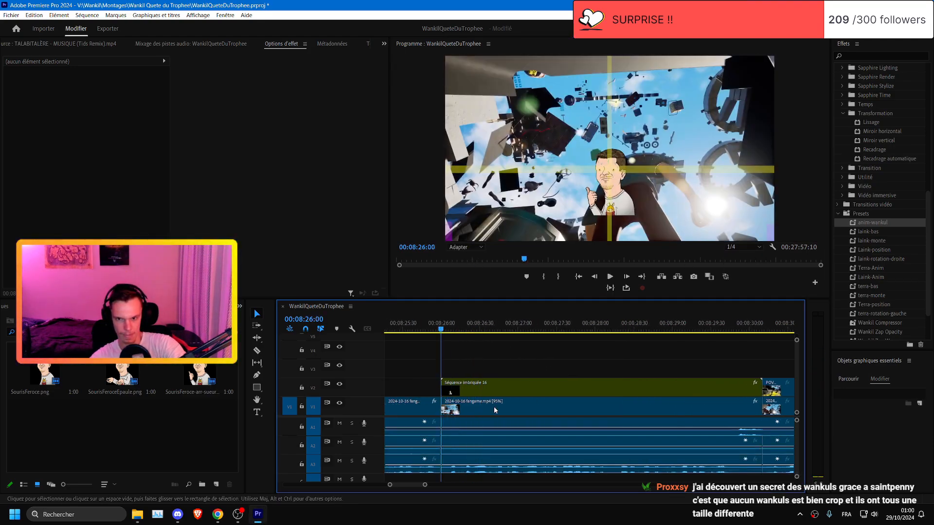
left_click(626, 276)
key("equal")
key("equal")
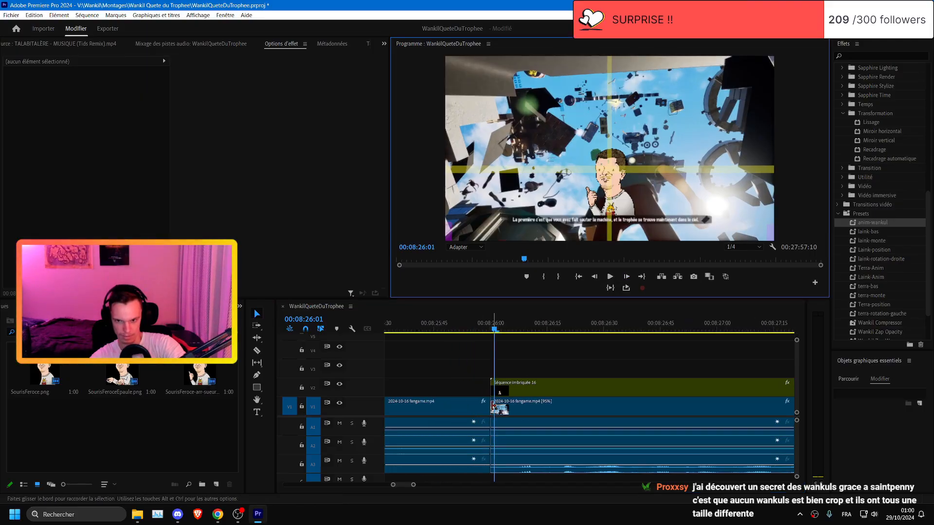
left_click_drag(500, 409, 504, 410)
key("minus")
key("minus")
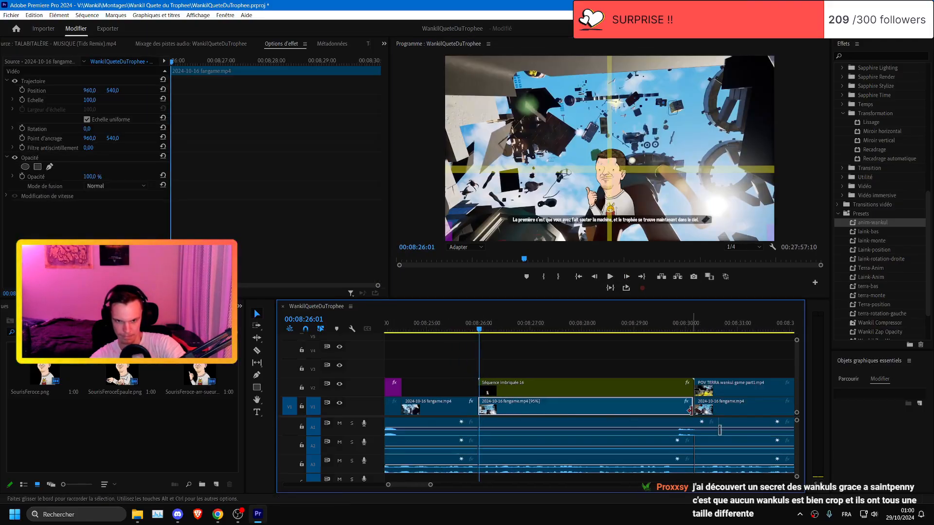
key("ctrl+s")
- Play the cut out of the nested clip from about 00:08:29:52, return to 00:08:25:44 and save the project
left_click(680, 322)
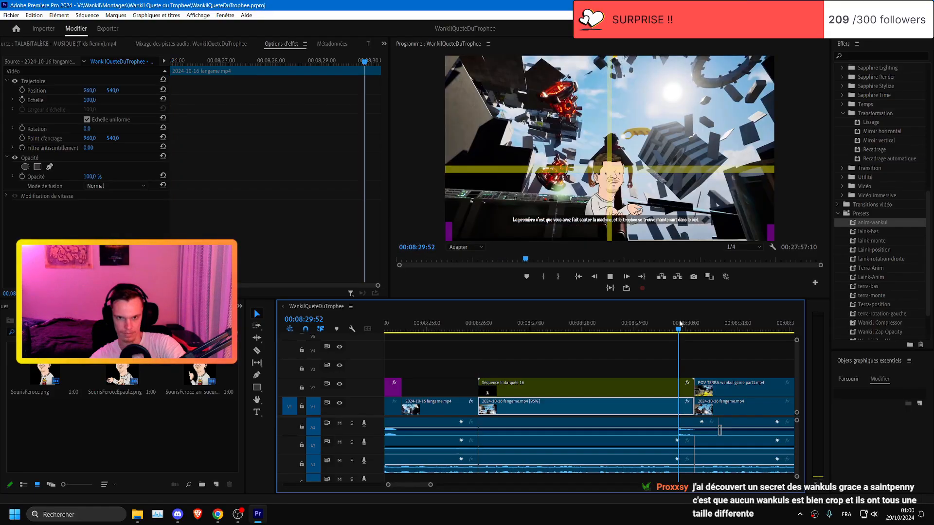
key("space")
left_click(464, 329)
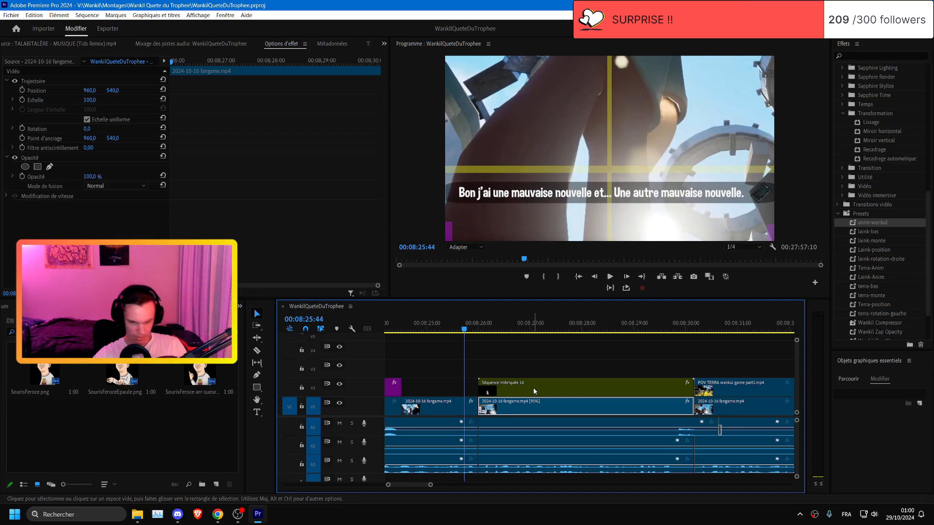
key("ctrl+s")
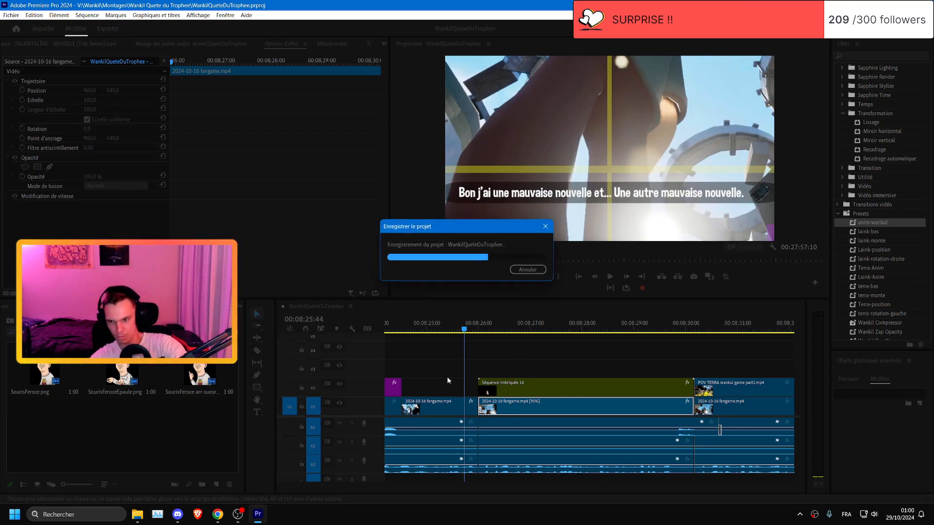
- Examine the effect settings of the laink-POG-wow.png, Laink_doigt_1.png and Laink_doigt_2.png reaction images on V2 and the available animation presets
left_click(394, 329)
scroll(457, 392, "up", 1)
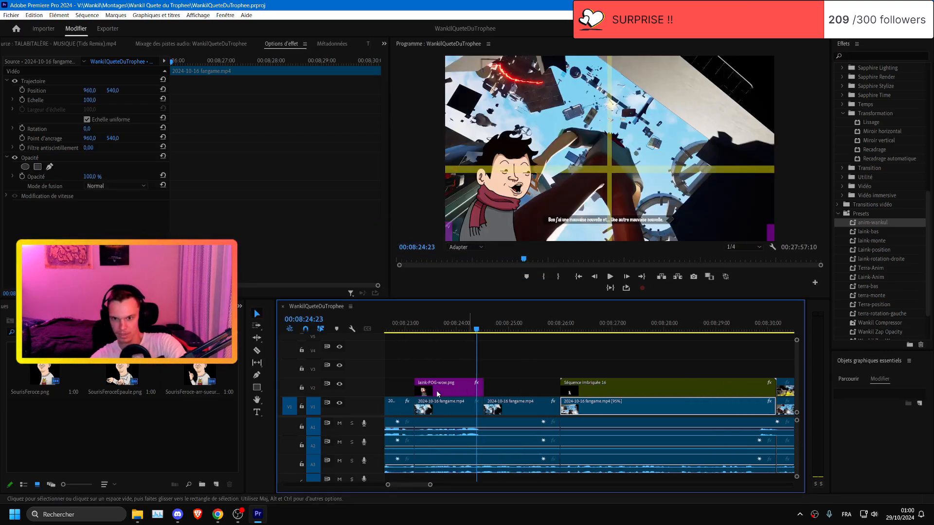
left_click(435, 392)
scroll(492, 417, "up", 2)
scroll(570, 364, "down", 2)
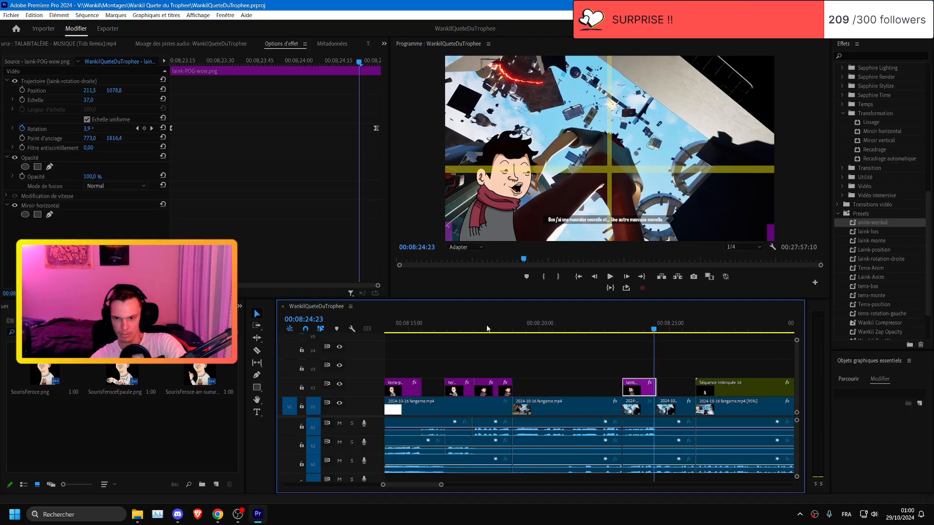
left_click(485, 329)
left_click(488, 392)
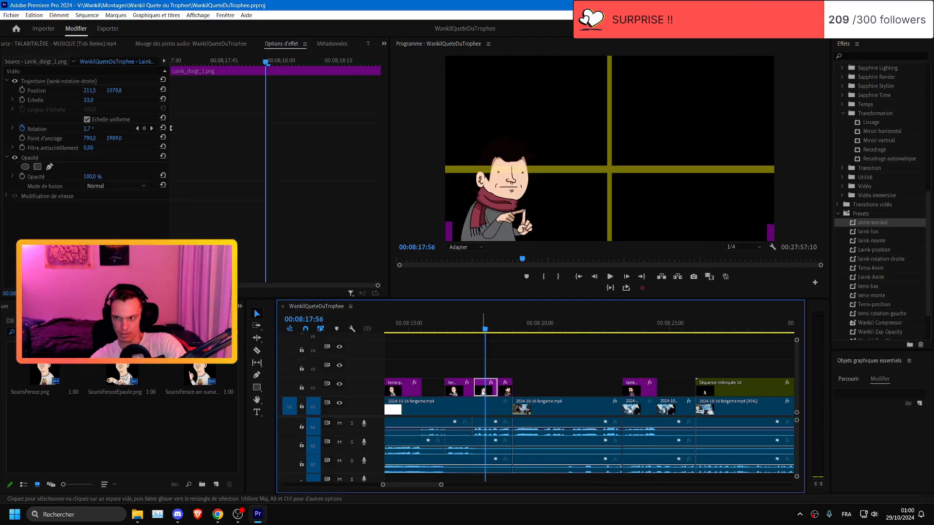
scroll(489, 392, "up", 2)
left_click(552, 391)
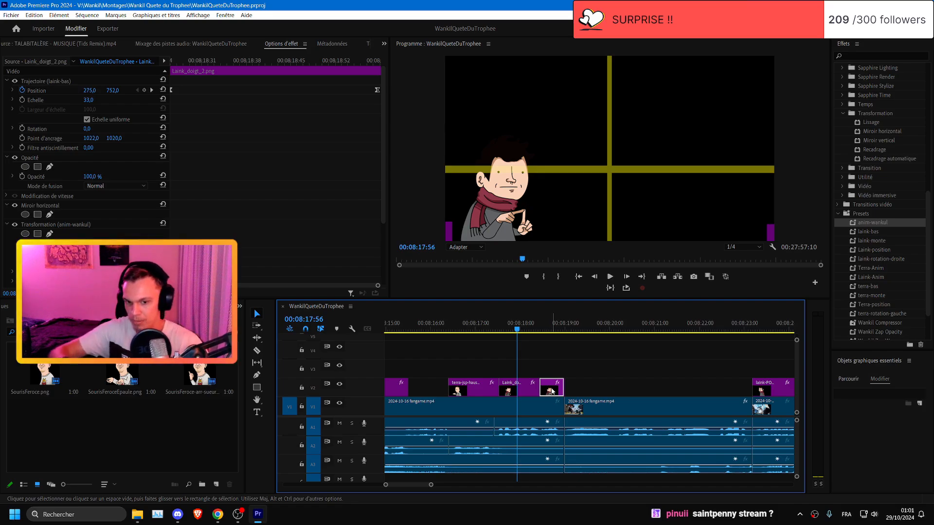
scroll(662, 336, "down", 2)
left_click(681, 326)
left_click(685, 379)
scroll(685, 379, "down", 2)
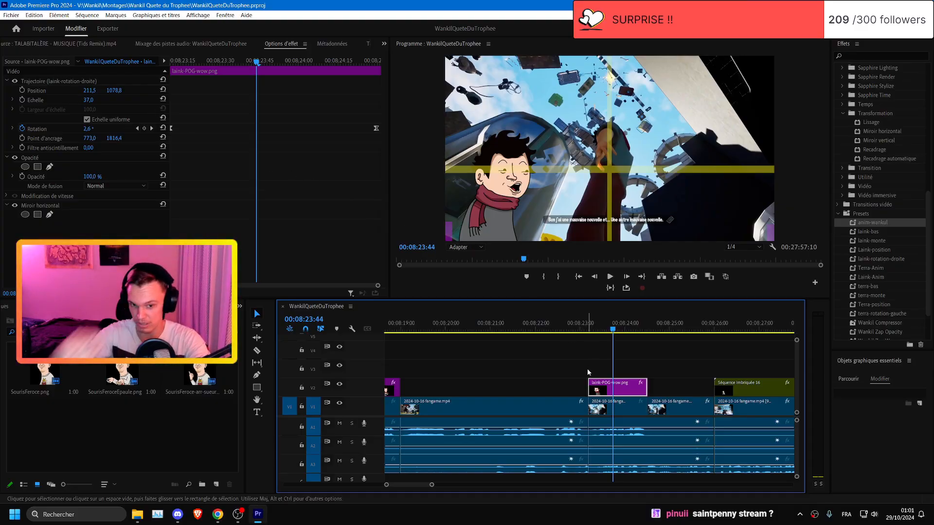
scroll(894, 200, "down", 2)
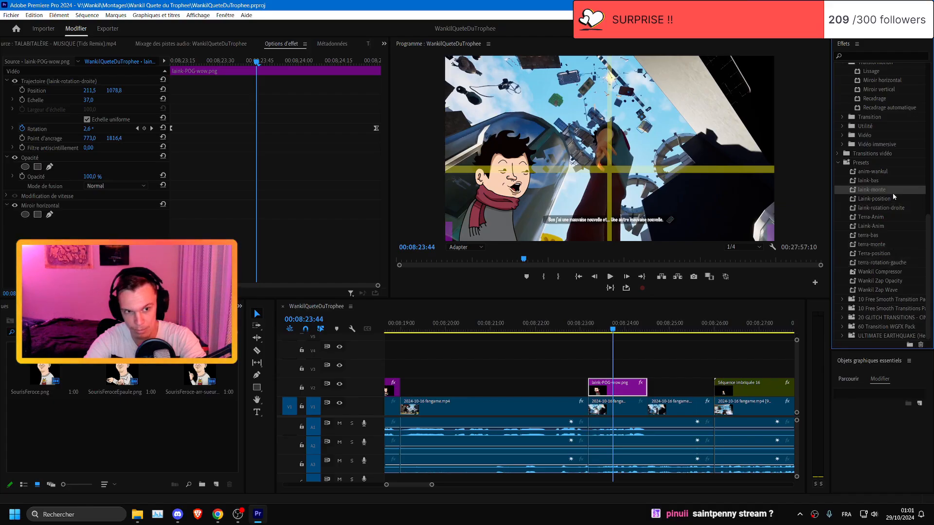
scroll(723, 371, "up", 5)
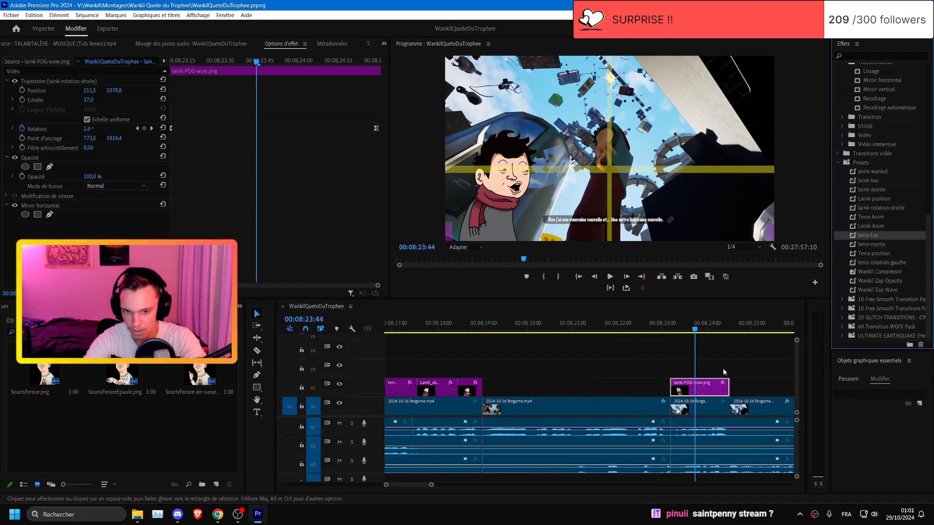
scroll(710, 360, "down", 5)
- Save the project and play the sequence from 00:08:25:42 past the end of the nested clip
key("ctrl+s")
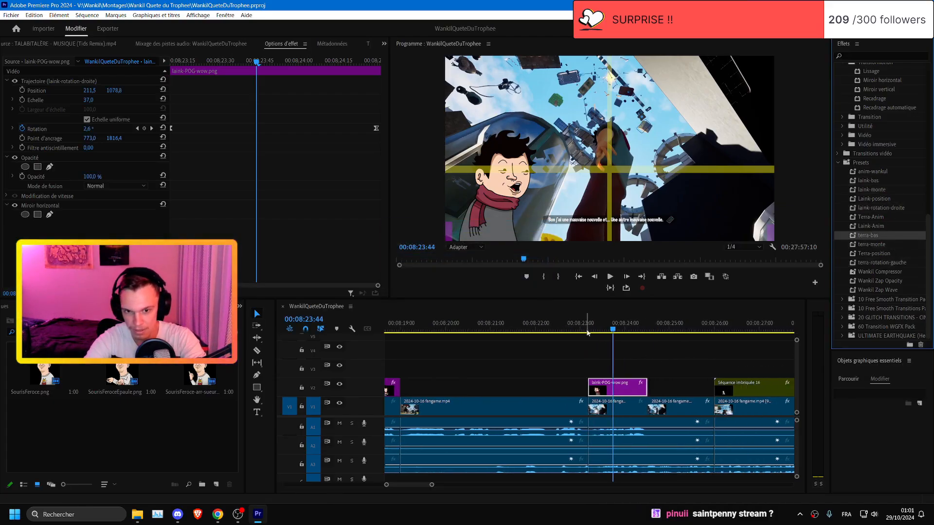
left_click(588, 328)
scroll(620, 357, "down", 2)
scroll(621, 354, "down", 2)
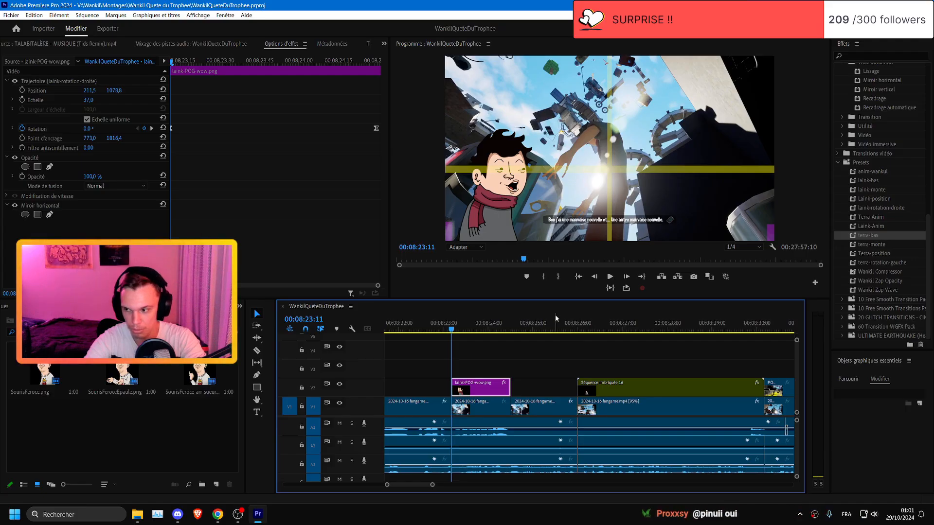
left_click(565, 325)
scroll(544, 340, "down", 3)
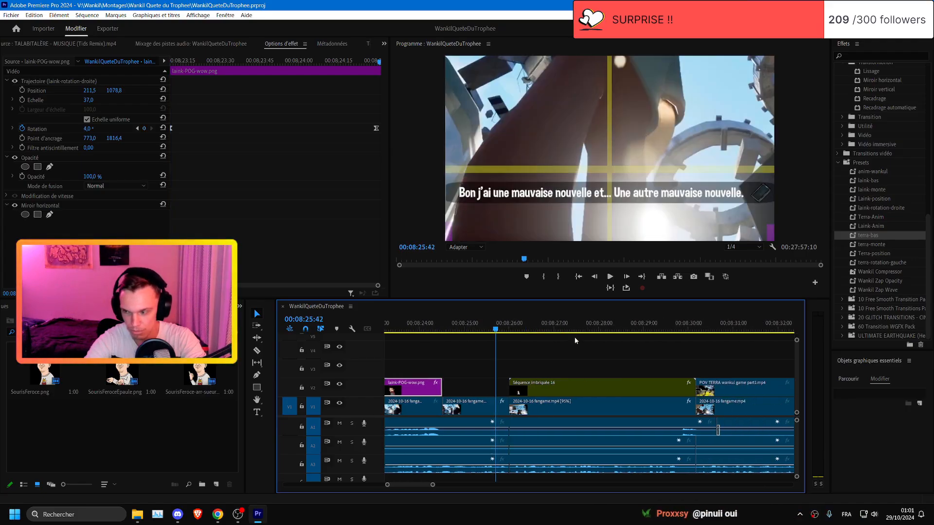
key("ctrl+s")
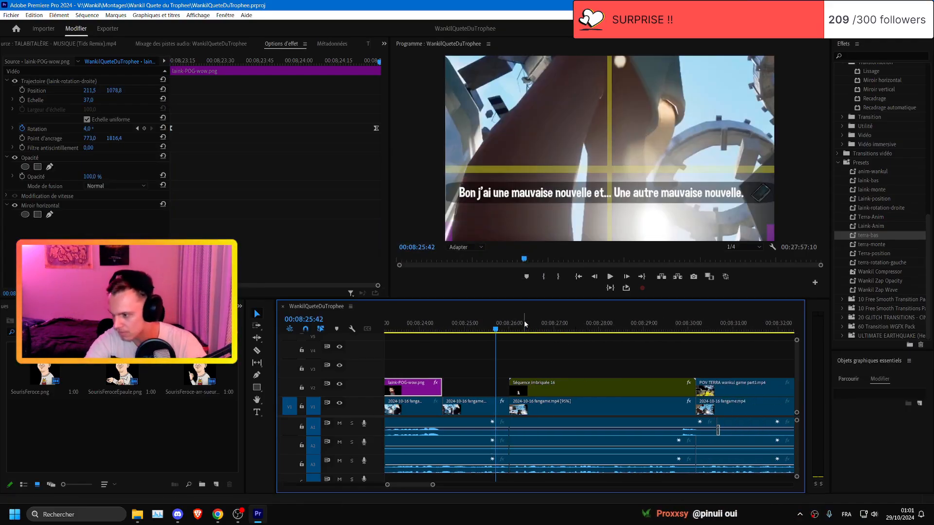
key("space")
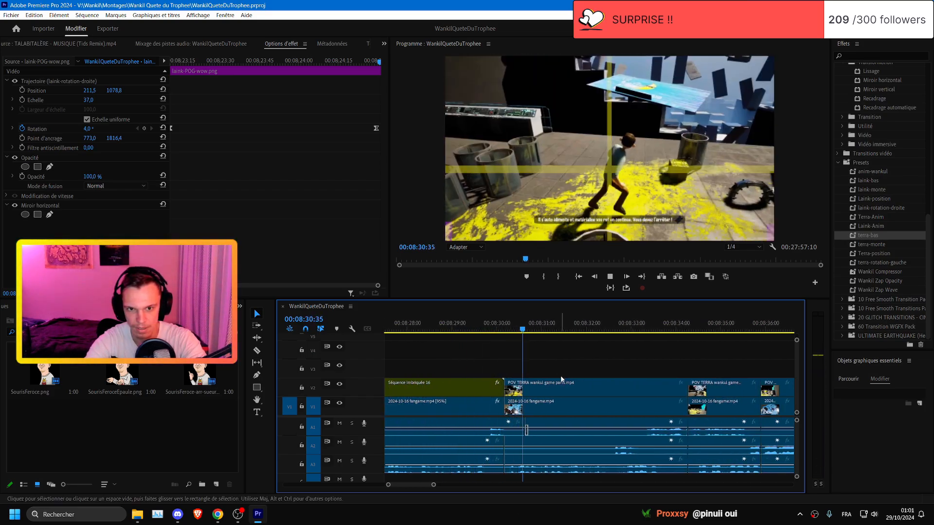
key("space")
- Delete the POV TERRA clip directly after the nested clip on V2
left_click(467, 333)
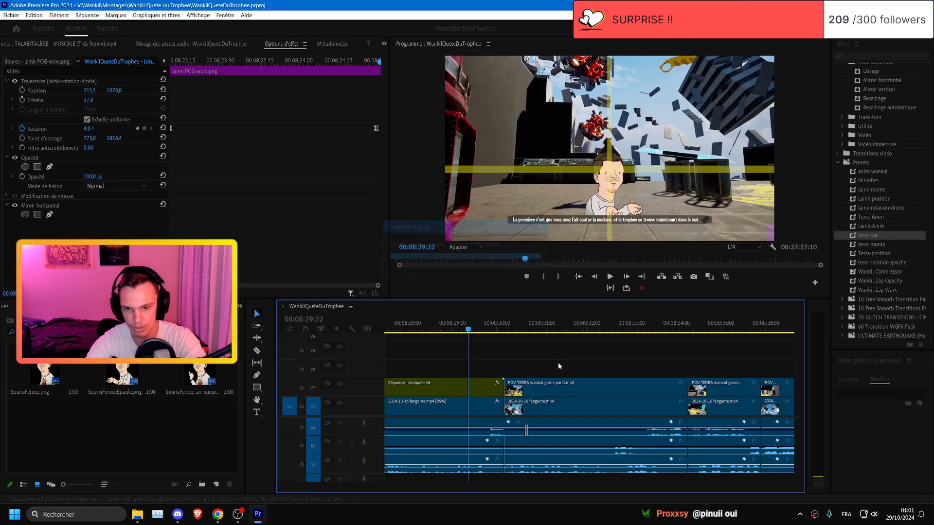
left_click(552, 395)
key("Delete")
- Play the section from about 00:08:29:42 over the uncovered fangame clip, and replay it from 00:08:29:29
left_click(484, 329)
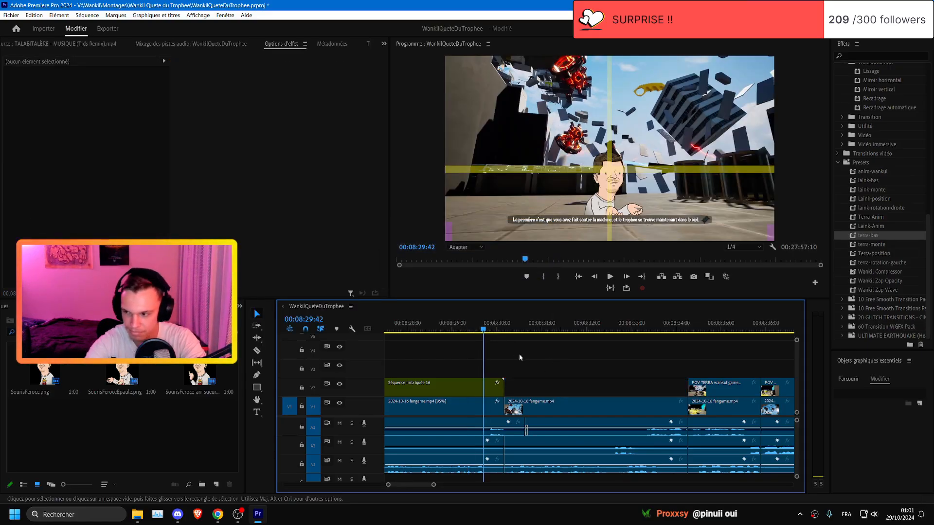
scroll(577, 372, "up", 2)
scroll(524, 373, "up", 2)
scroll(559, 377, "down", 4)
scroll(603, 384, "up", 3)
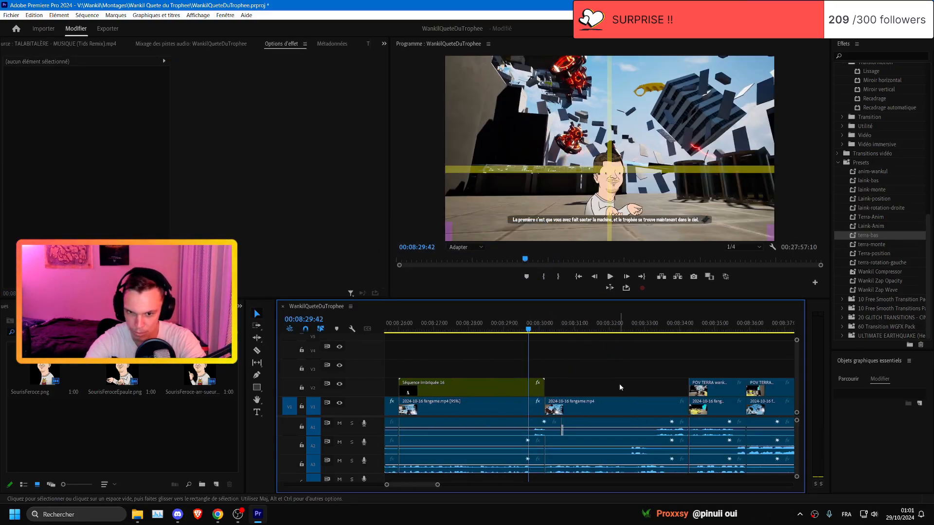
key("space")
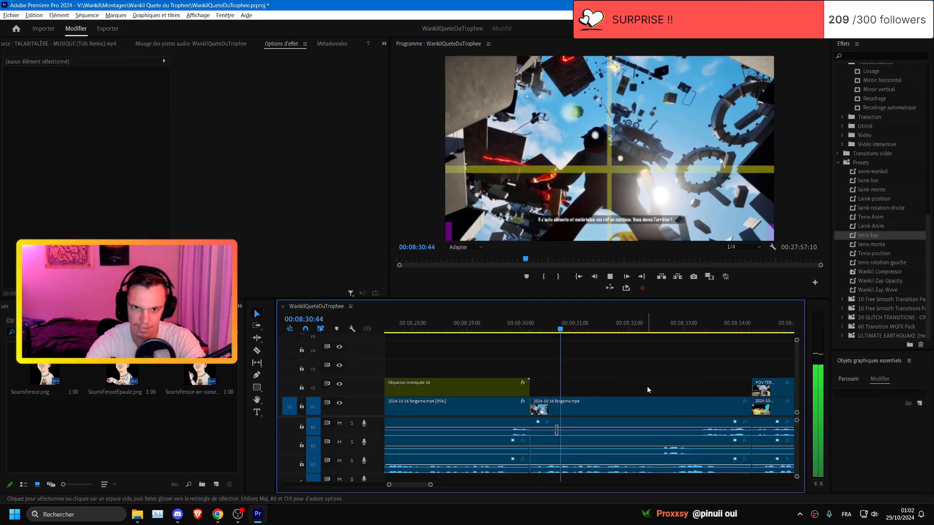
scroll(632, 388, "down", 2)
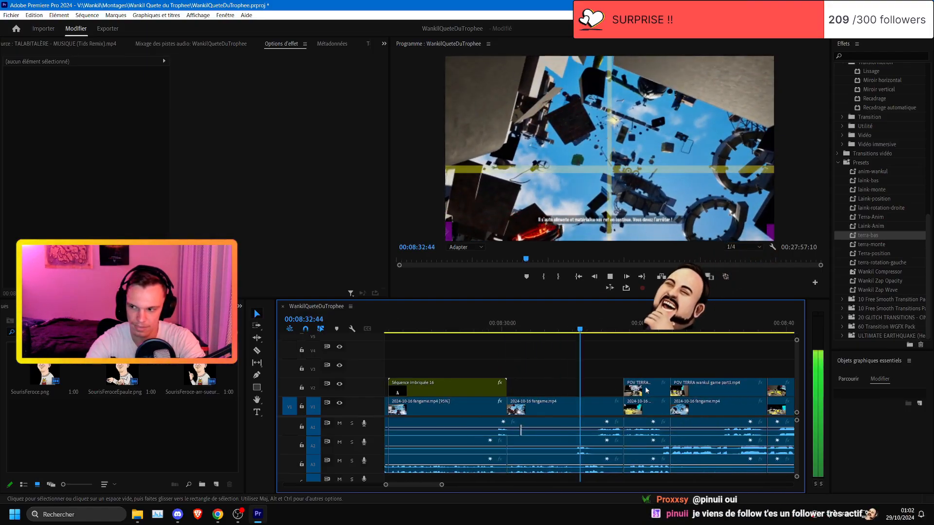
key("space")
left_click(488, 330)
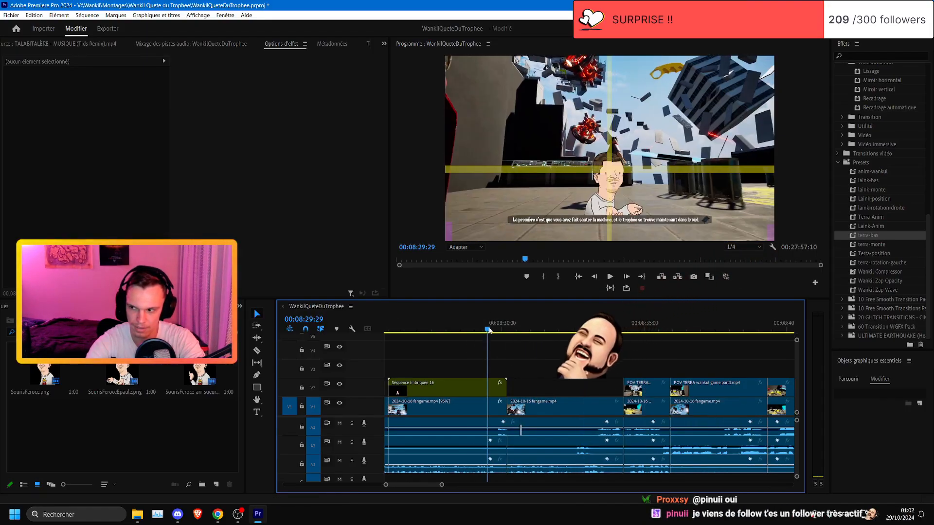
key("space")
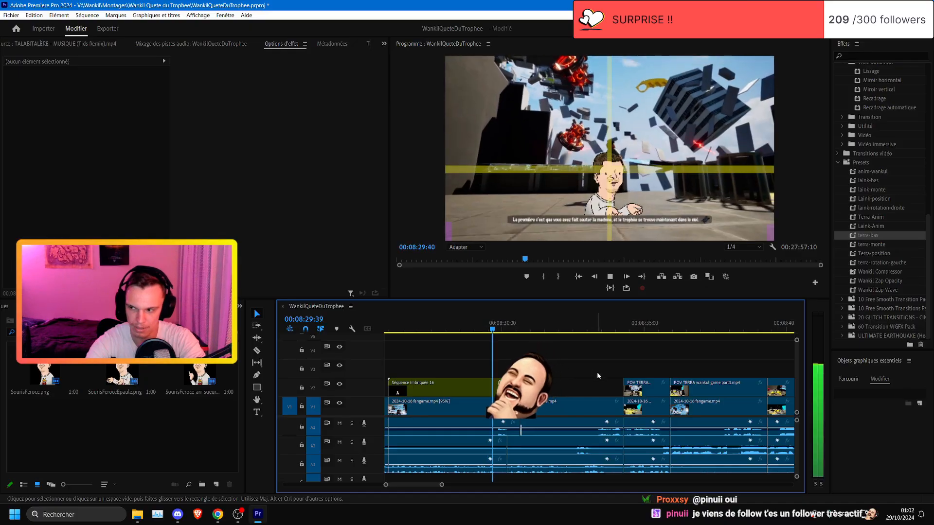
- Review playback past the nested clip, set the playhead back to 00:08:29:53 and save the project
scroll(584, 372, "up", 3)
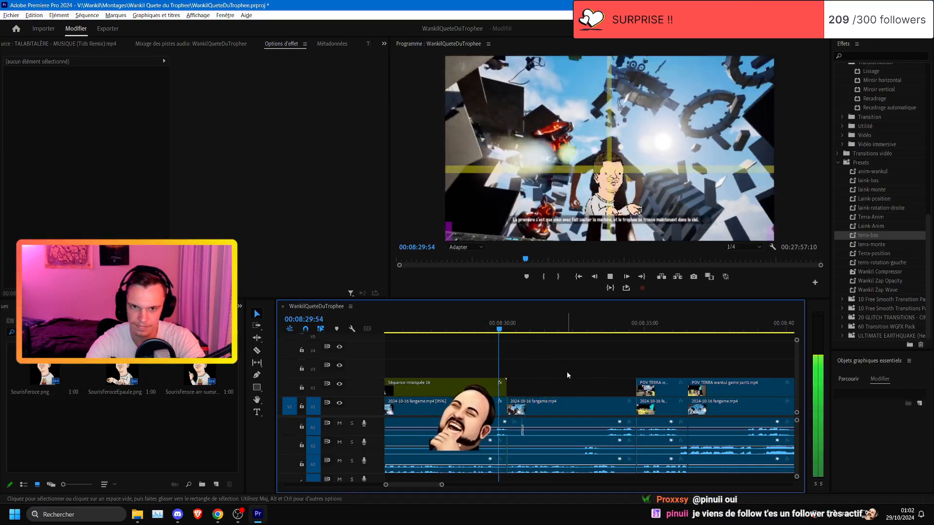
scroll(564, 372, "down", 2)
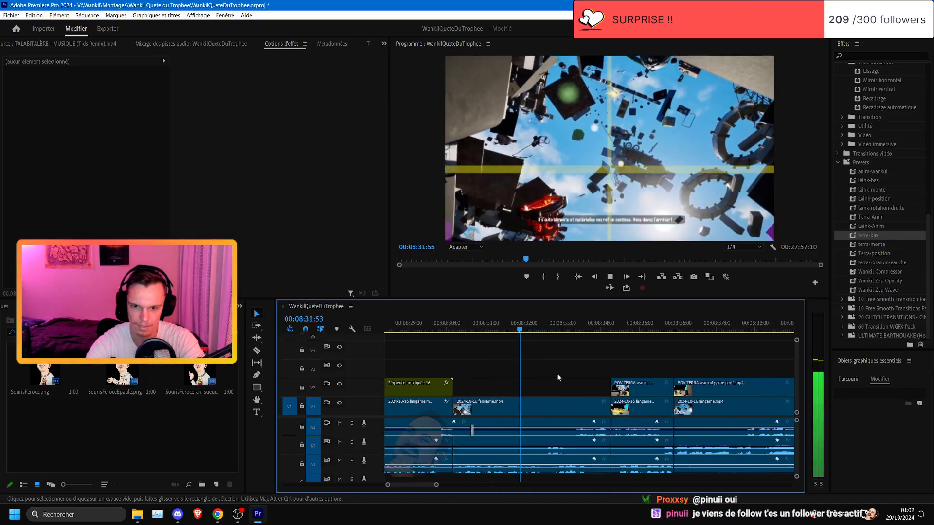
scroll(556, 378, "down", 1)
left_click(463, 329)
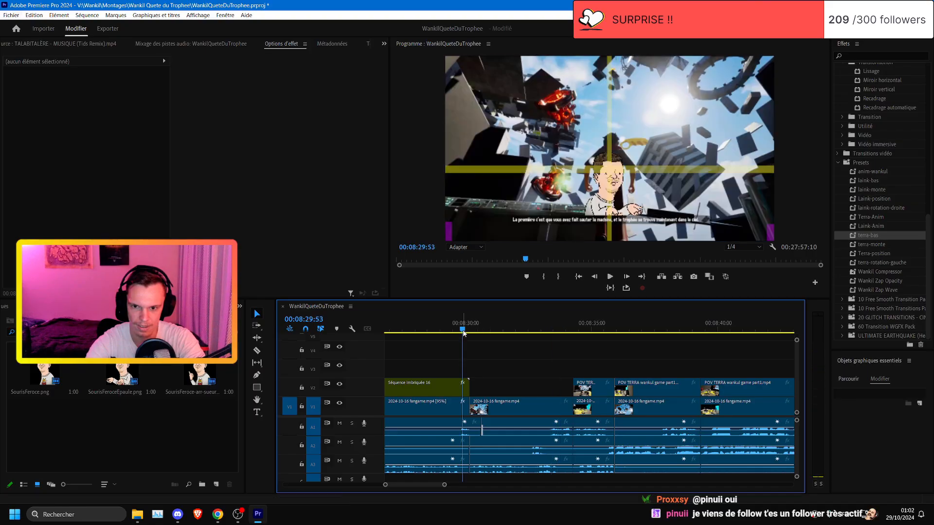
key("ctrl+s")
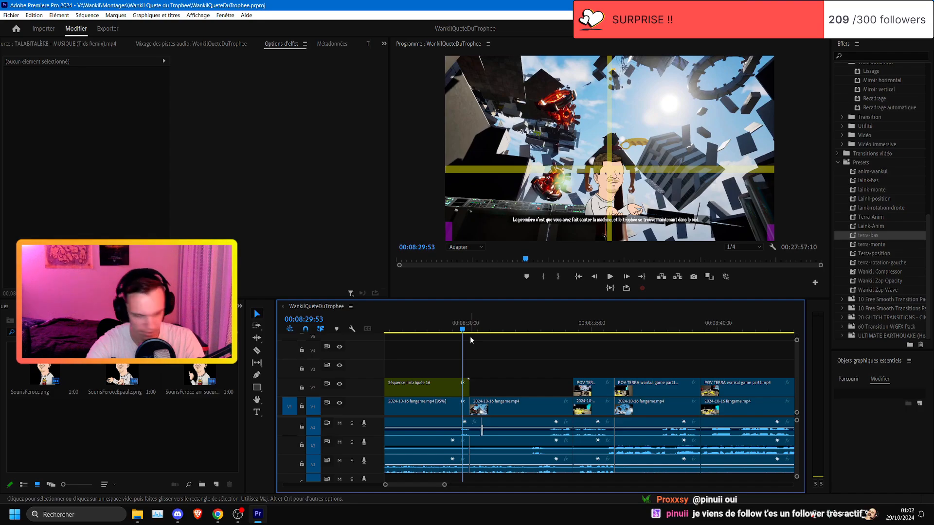
key("ctrl+s")
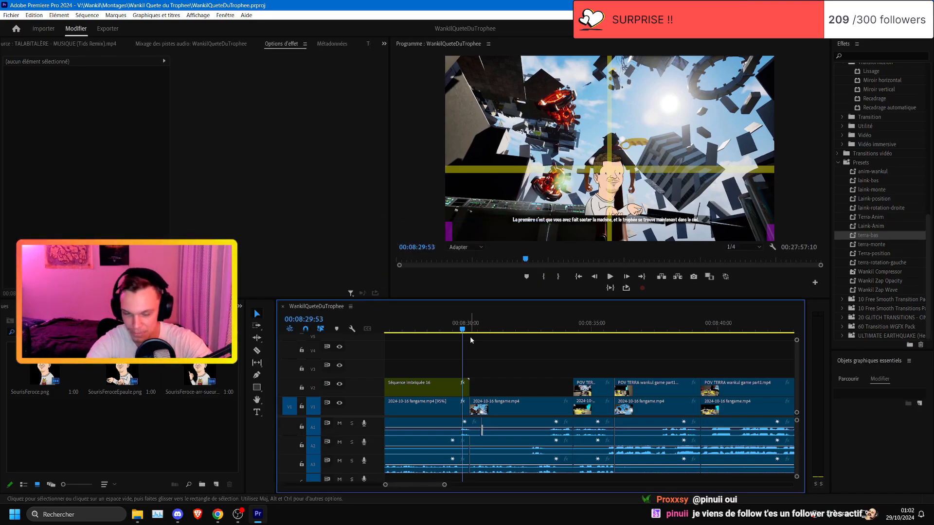
- Skim the sequence up to around 00:10:50, then return to the start of the nested clip at 00:08:26:00
scroll(556, 370, "down", 3)
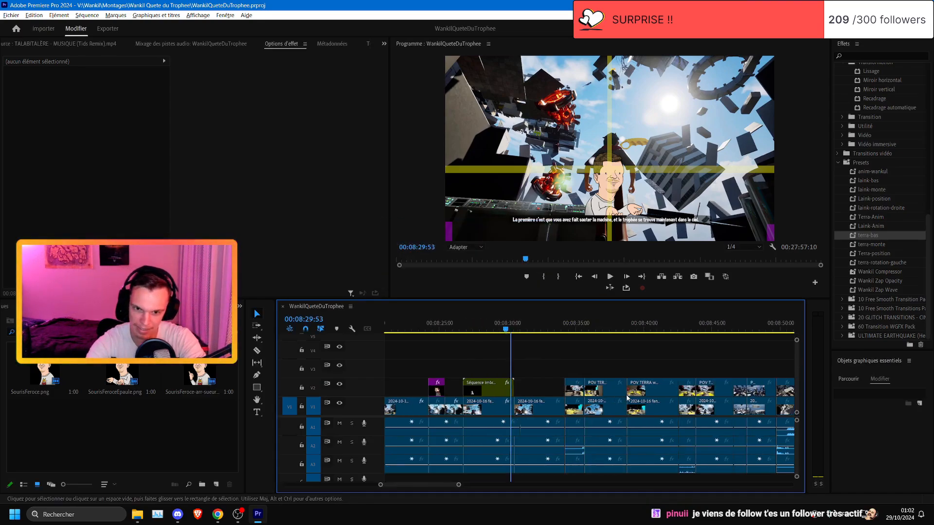
scroll(627, 397, "down", 5)
left_click(728, 329)
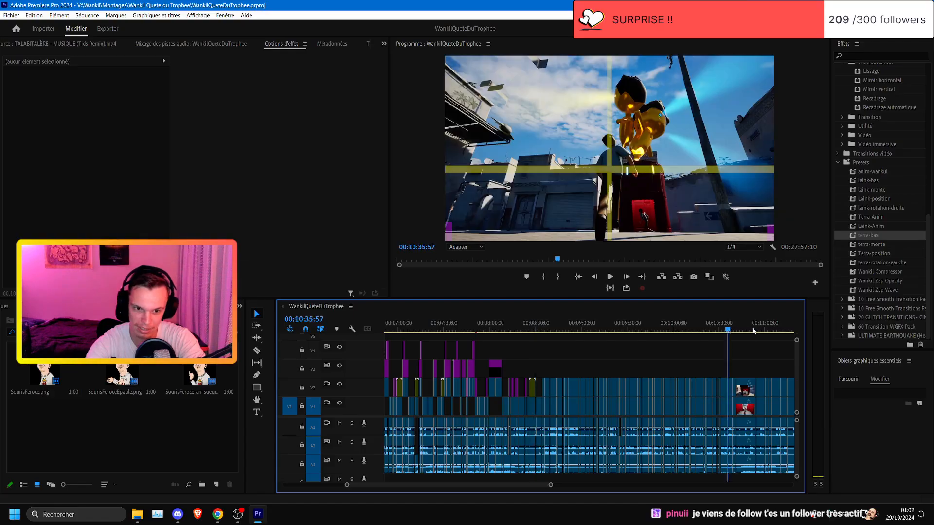
left_click(753, 330)
left_click(586, 327)
left_click(530, 326)
scroll(600, 391, "up", 5)
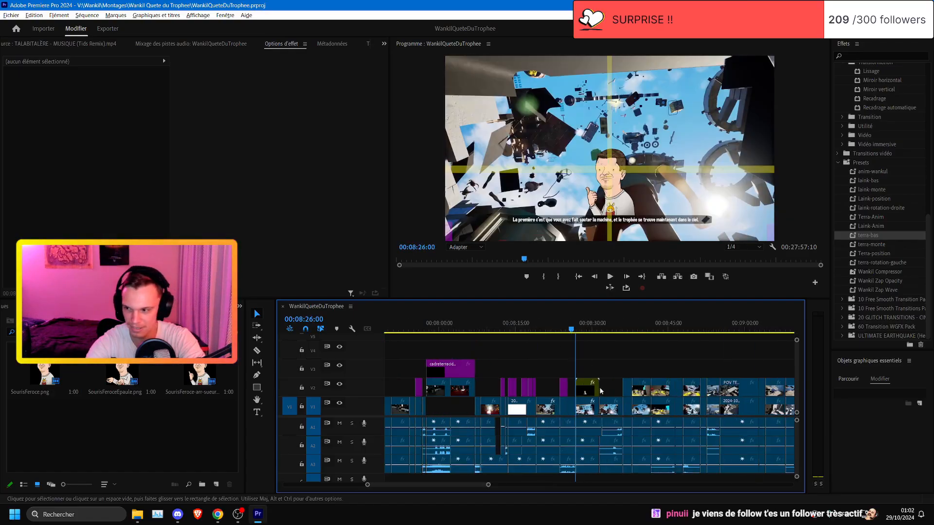
scroll(601, 391, "up", 4)
- Save the project and play the fangame clip that follows the nested clip from about 00:08:30
key("ctrl+s")
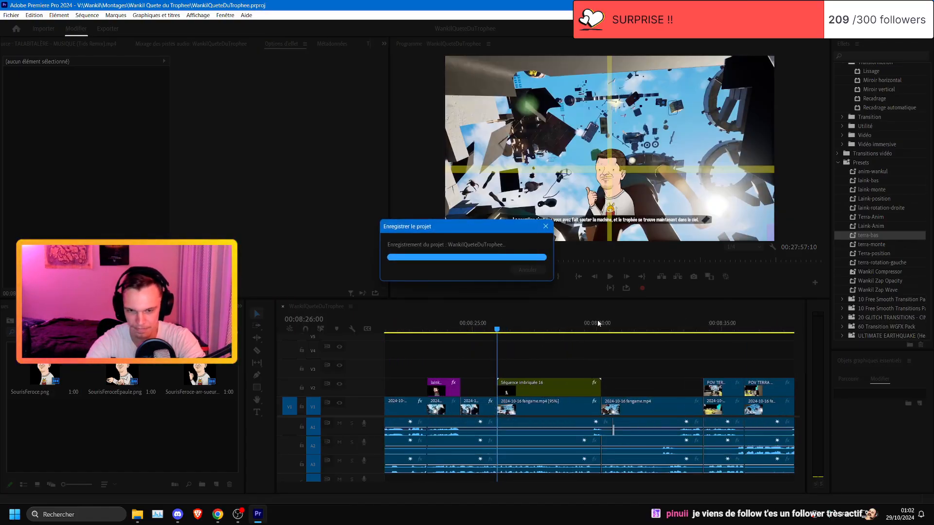
left_click(597, 323)
key("space")
scroll(699, 373, "up", 3)
scroll(705, 375, "down", 2)
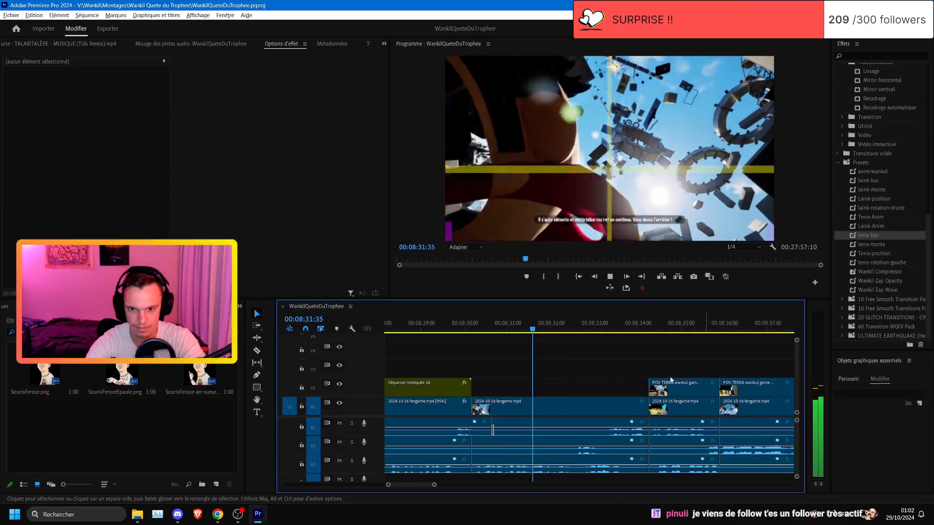
- Split the fangame clip on V1 after the nested clip at 00:08:32:33 and go back to its start at 00:08:30:10
scroll(584, 378, "up", 2)
scroll(475, 355, "down", 3)
left_click_drag(509, 330, 531, 333)
left_click(537, 412)
key("ctrl+k")
key("Up")
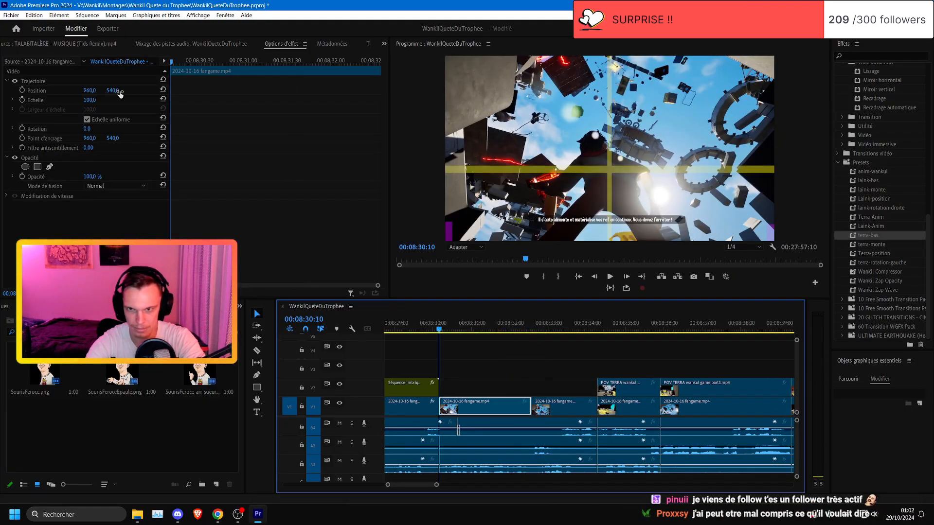
- Move the first fangame piece's anchor point to the lower part of the frame, with position and anchor at 944, 955
left_click(181, 119)
left_click(610, 152)
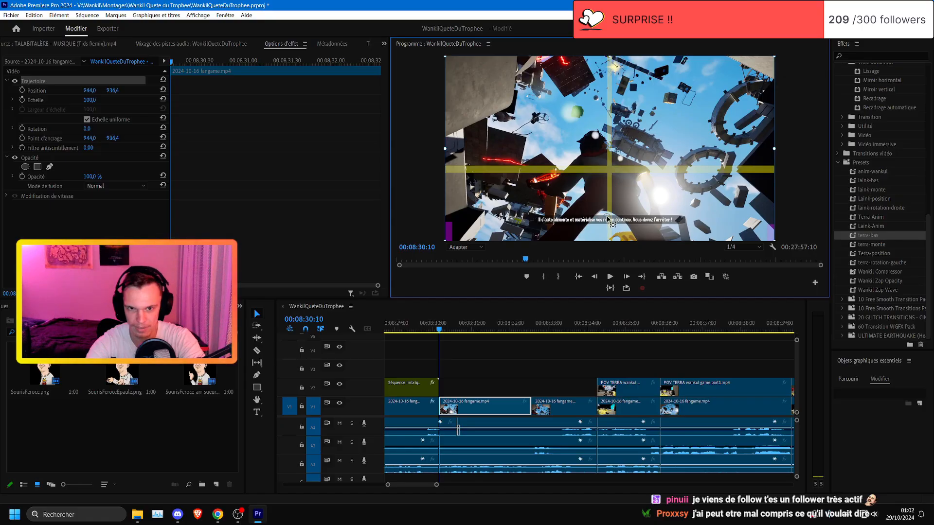
left_click(90, 95)
left_click(103, 78)
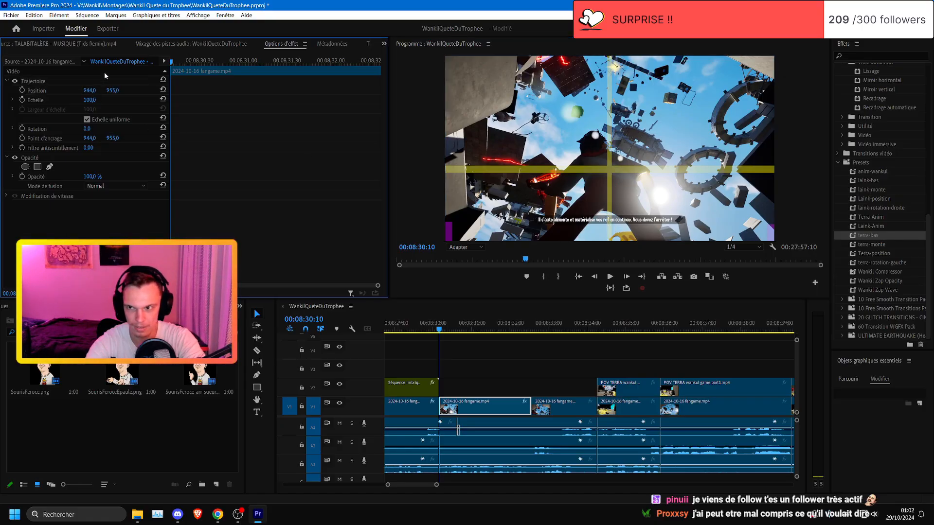
- Set the fangame piece's vertical position to 847 and keyframe its scale from 197 at its start to 215 at 00:08:32:33
left_click_drag(90, 100, 59, 90)
left_click(25, 101)
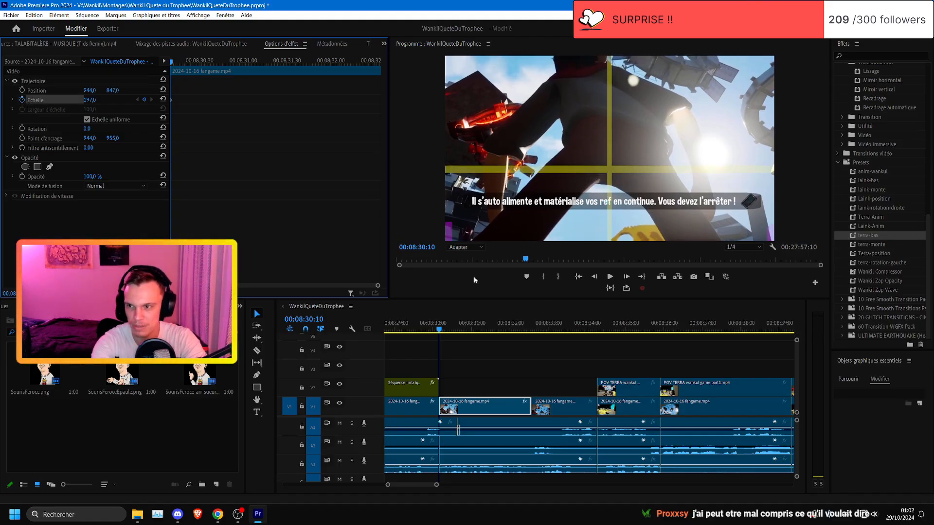
left_click(532, 325)
left_click(93, 100)
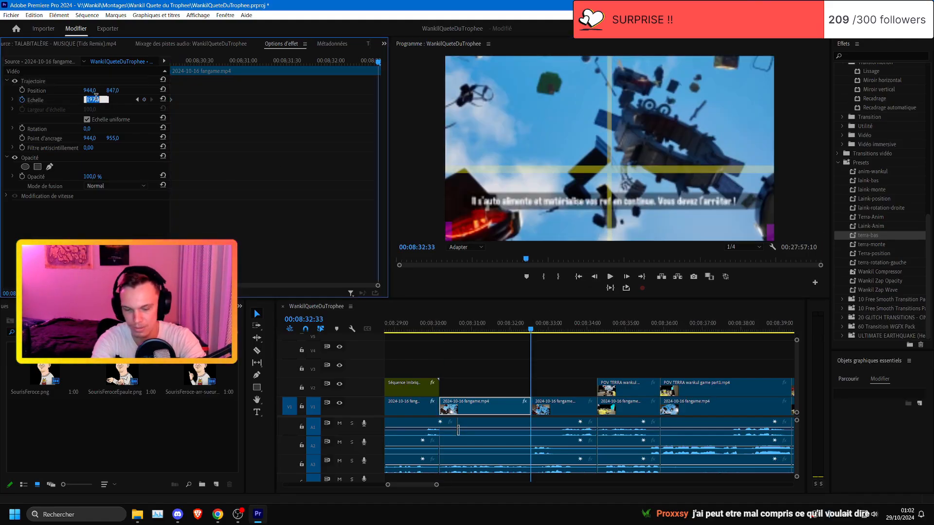
type("210")
key("Return")
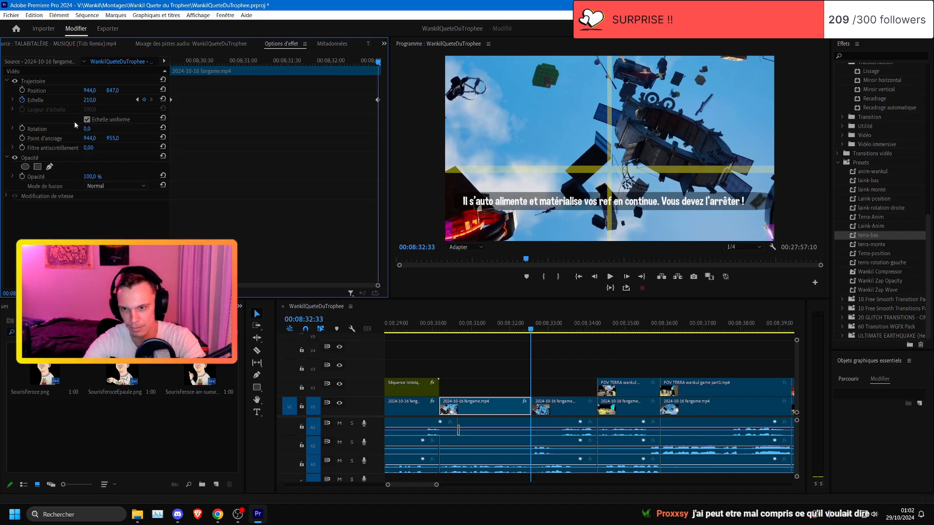
type("215")
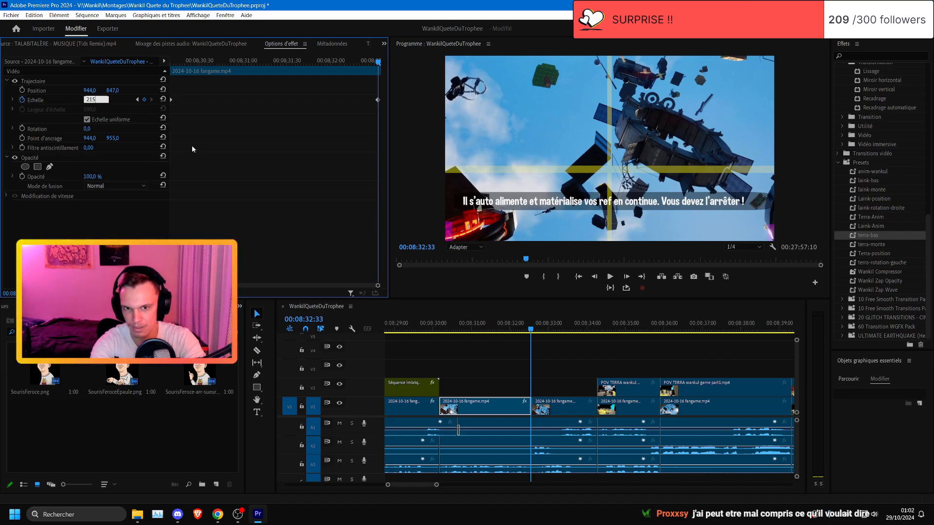
key("Return")
- Play and replay the scale animation from 00:08:29:35, deselect the clip and save the project
left_click(417, 329)
key("space")
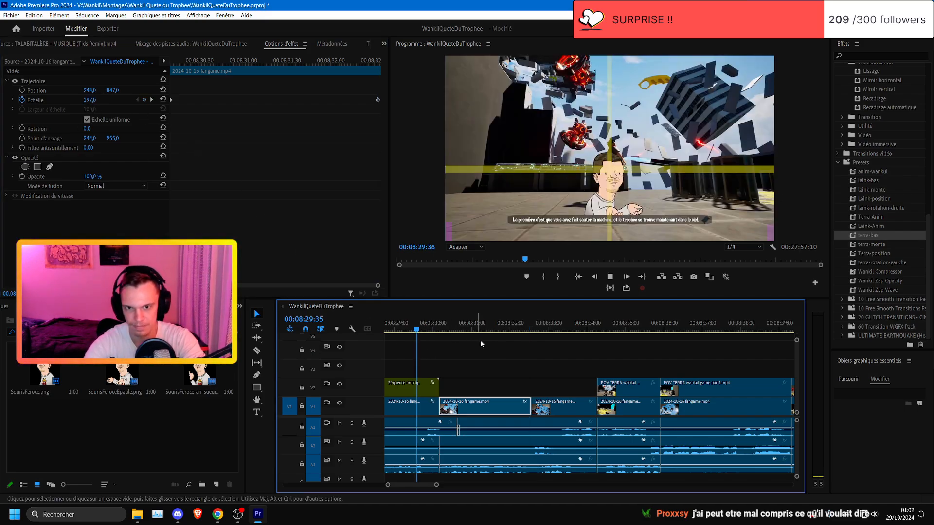
key("ctrl+s")
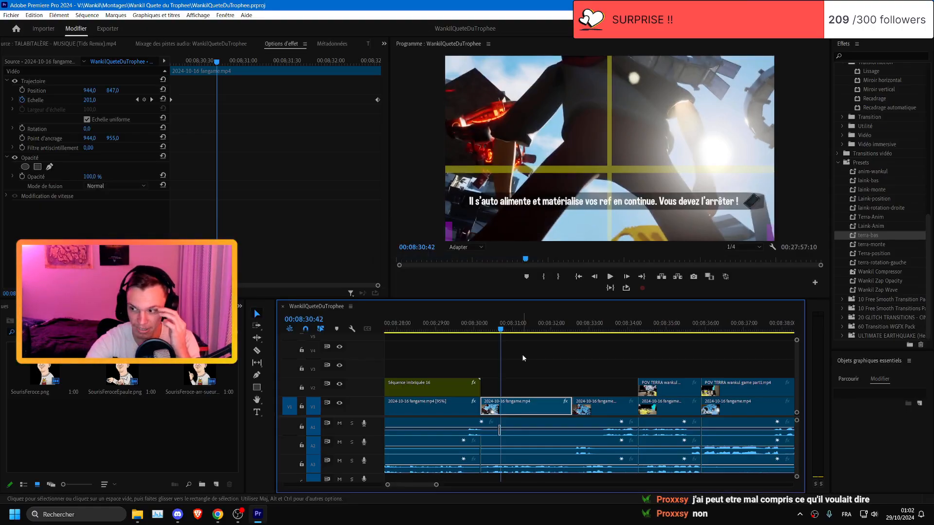
key("space")
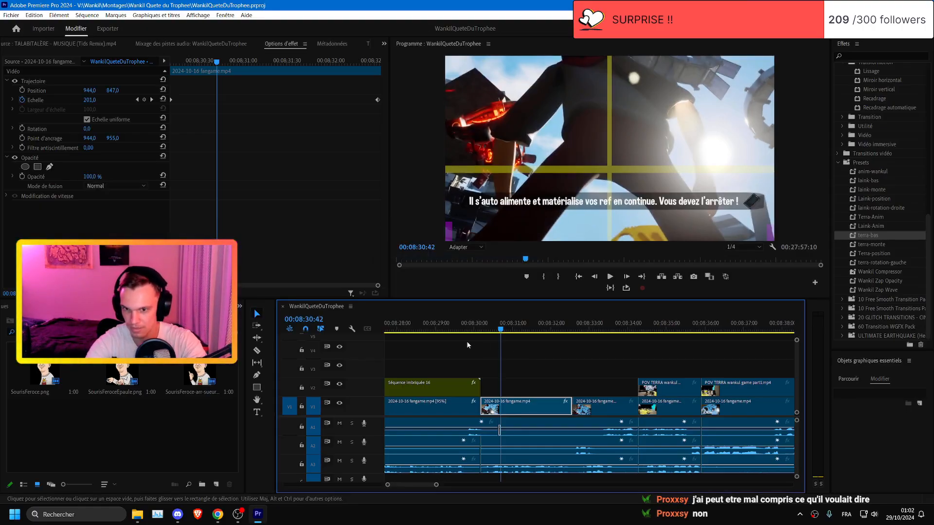
key("ctrl+s")
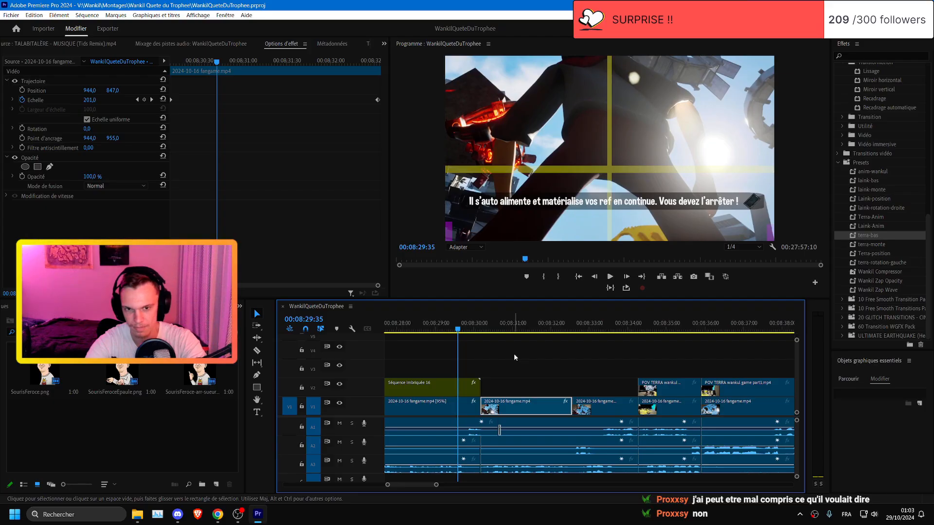
key("space")
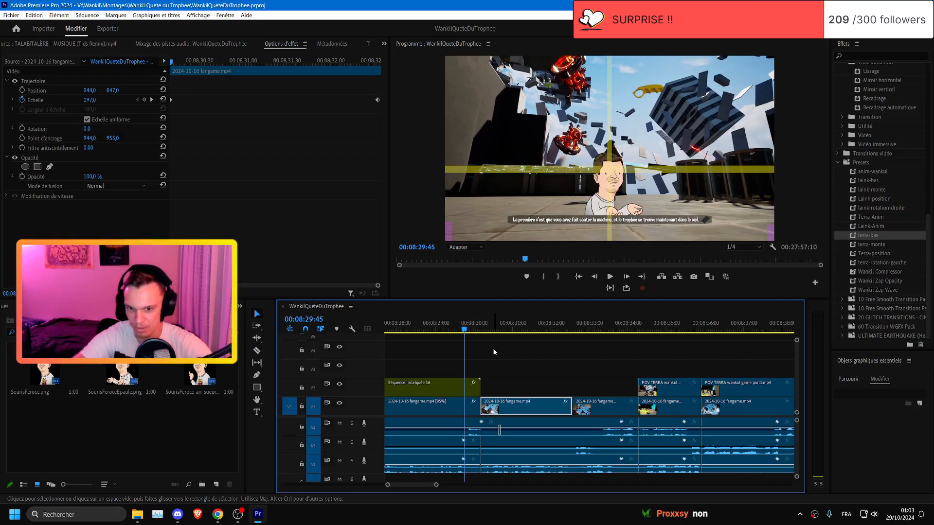
left_click(493, 352)
key("ctrl+s")
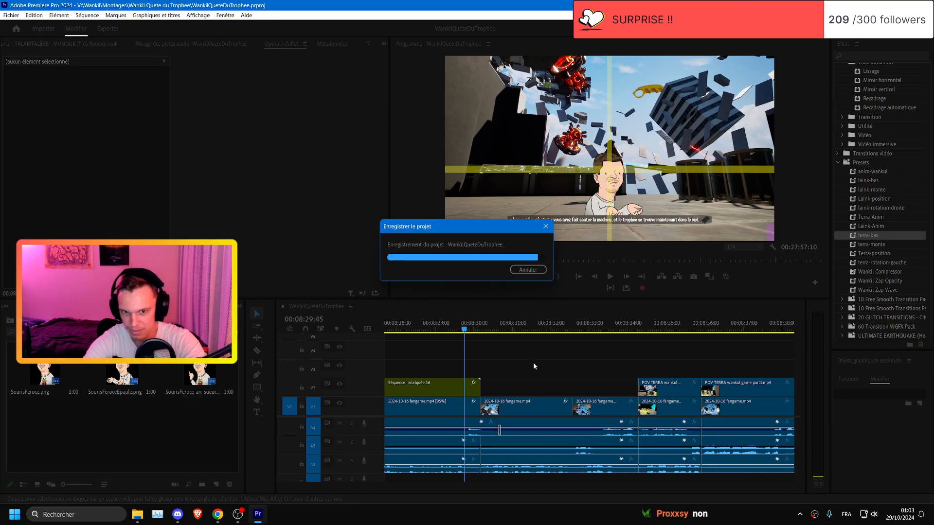
- Switch to the Brave browser, close the meateroid Google search tab and show the Miro board
left_click(197, 514)
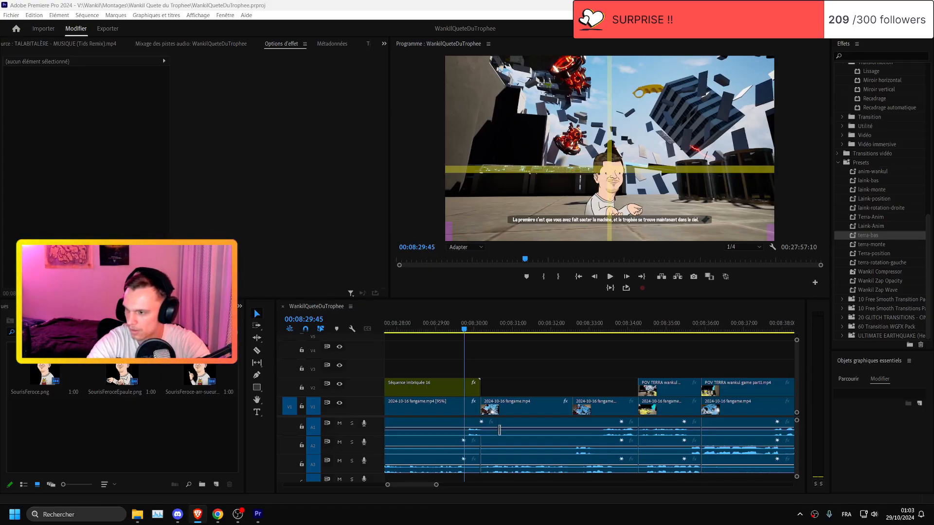
left_click_drag(0, 326, 438, 5)
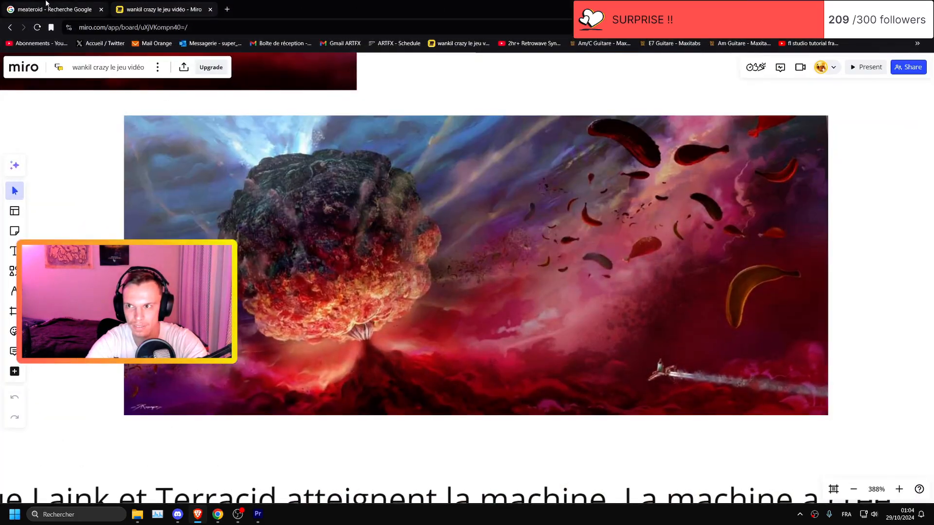
left_click_drag(398, 205, 398, 219)
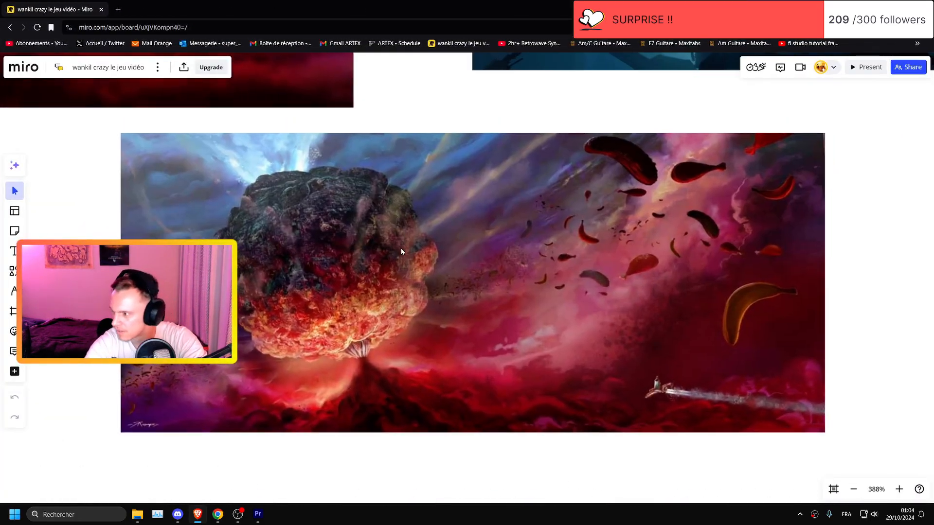
- Examine the burning meteor artwork on the wankil crazy le jeu vidéo board
left_click_drag(359, 156, 416, 159)
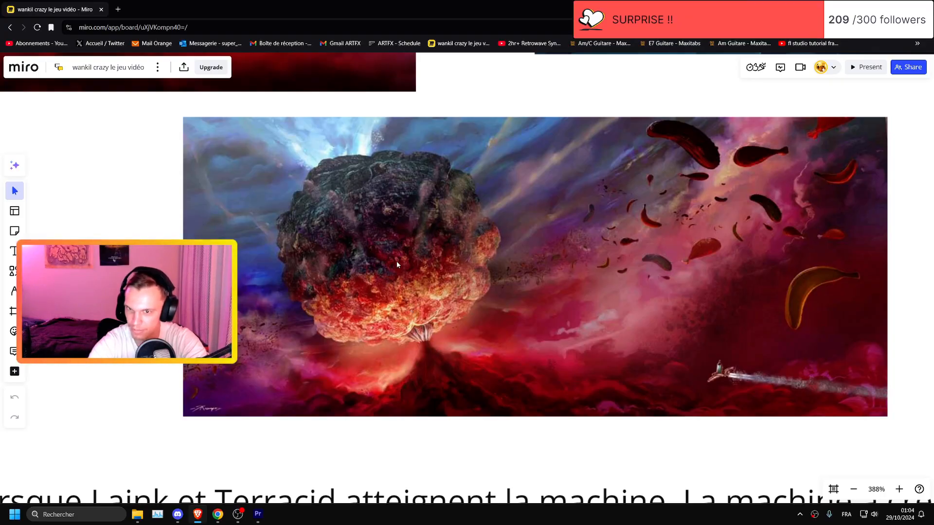
left_click_drag(611, 256, 594, 266)
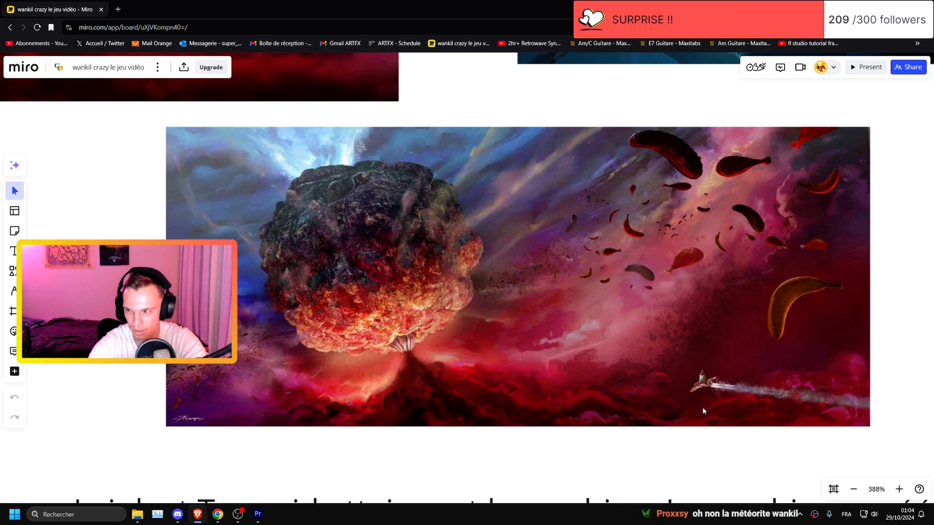
left_click_drag(340, 352, 360, 352)
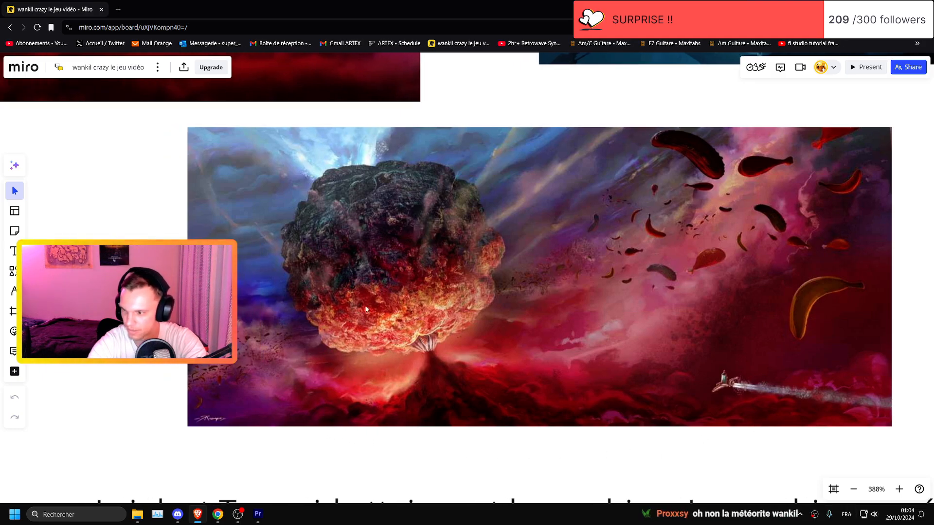
left_click_drag(365, 305, 360, 315)
left_click_drag(467, 313, 446, 310)
scroll(371, 275, "up", 1)
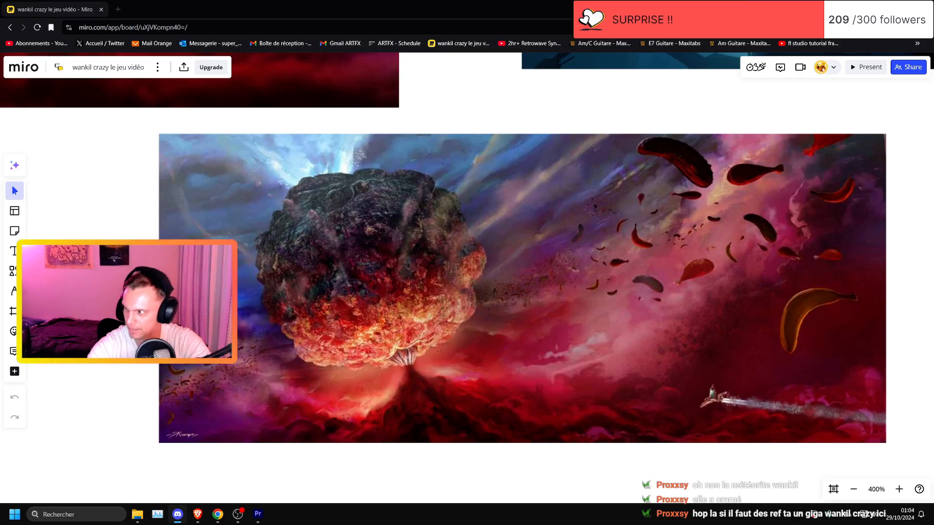
key("alt+Tab")
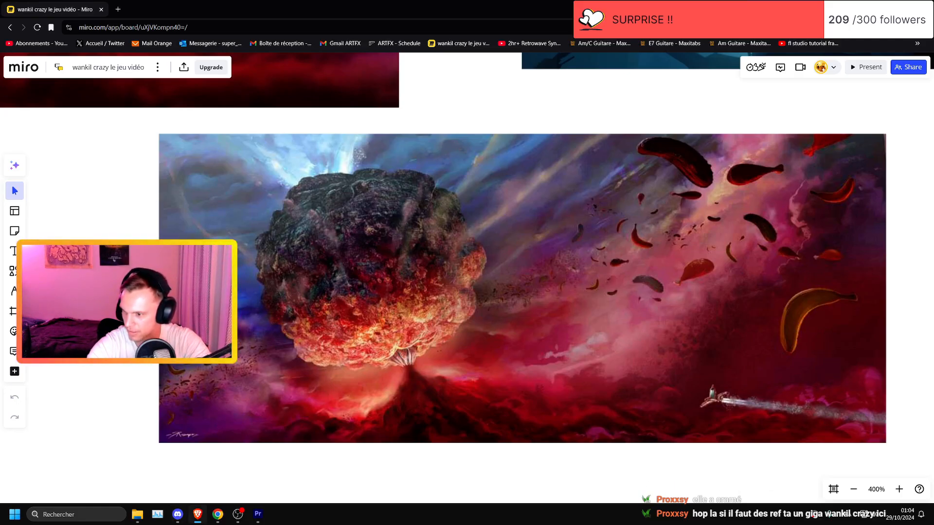
key("alt+Tab")
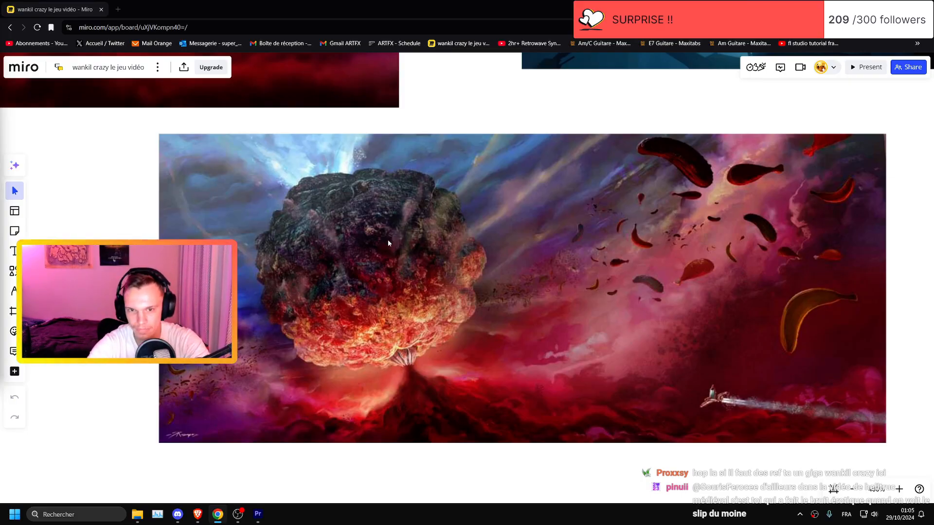
scroll(388, 243, "right", 3)
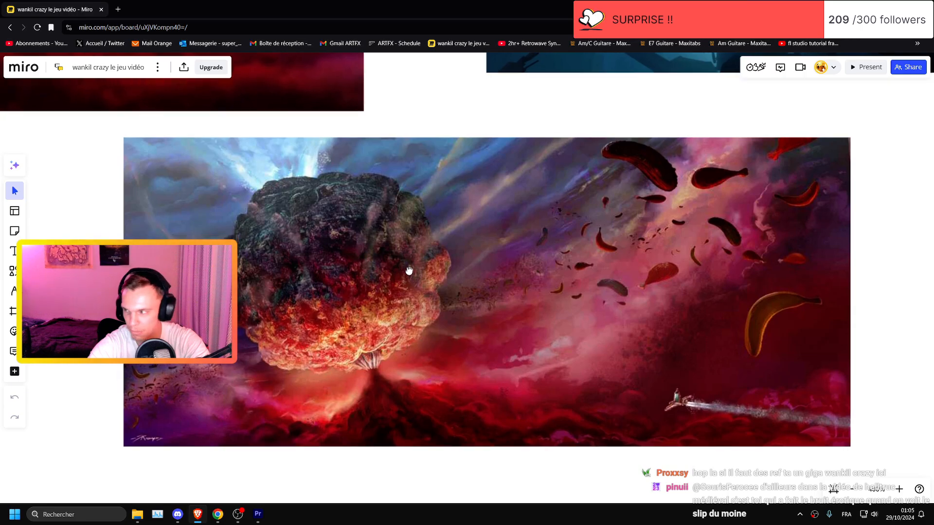
- Switch back to Premiere Pro, save the project and place the playhead at 00:08:29:20
key("alt+Tab")
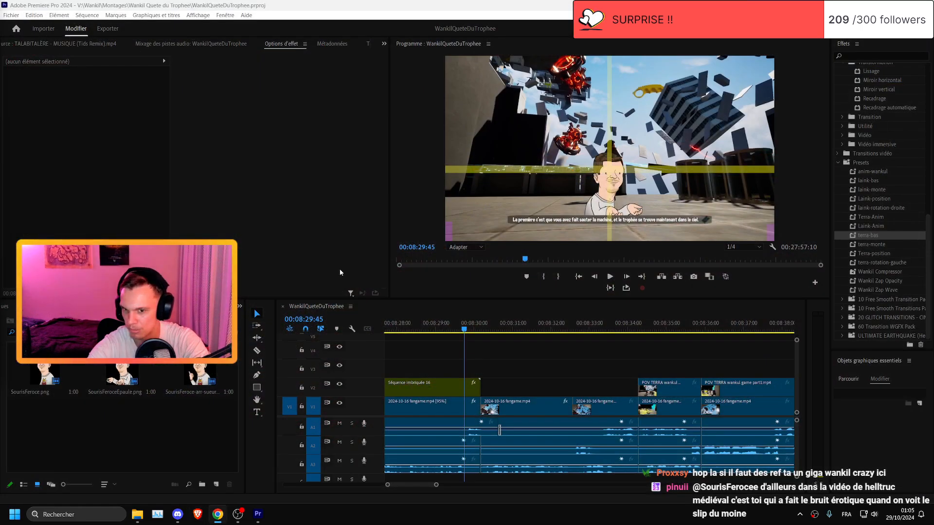
key("ctrl+s")
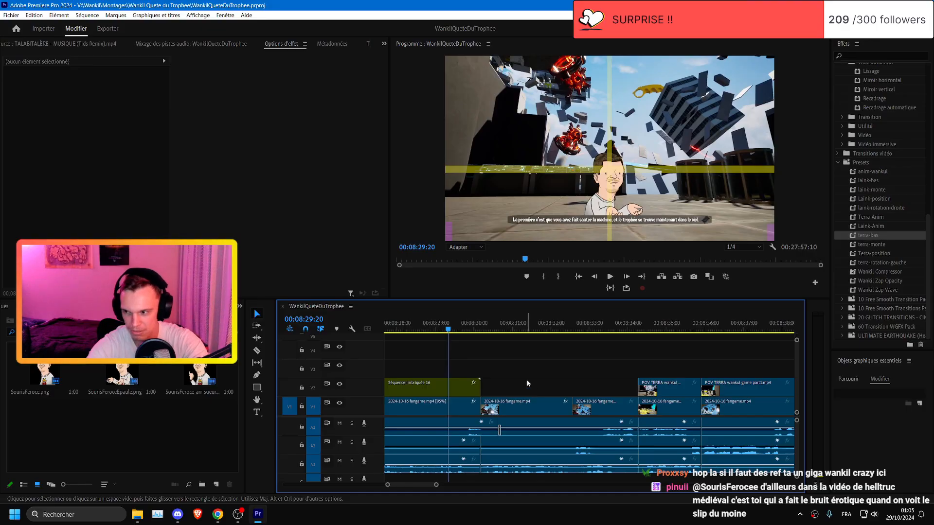
- Play the fangame section from 00:08:29:20 and save the project
scroll(538, 387, "up", 2)
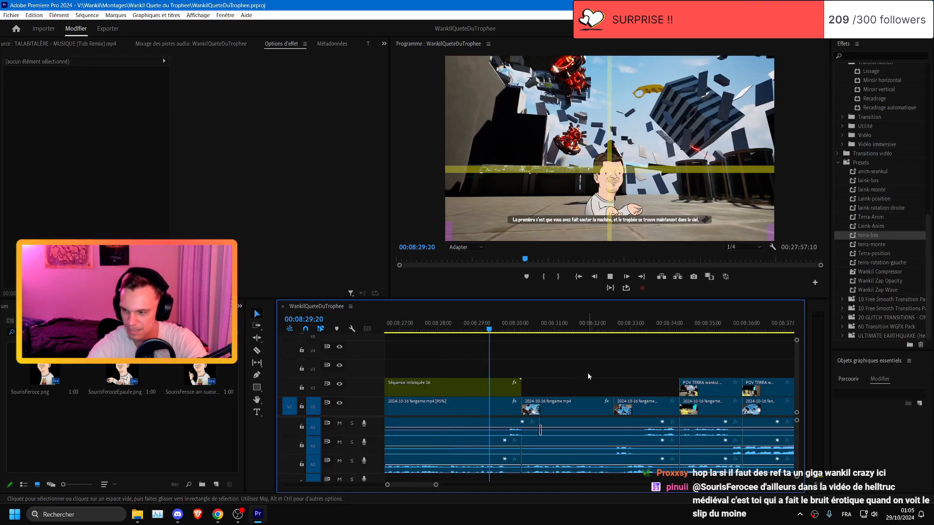
key("space")
scroll(591, 371, "down", 1)
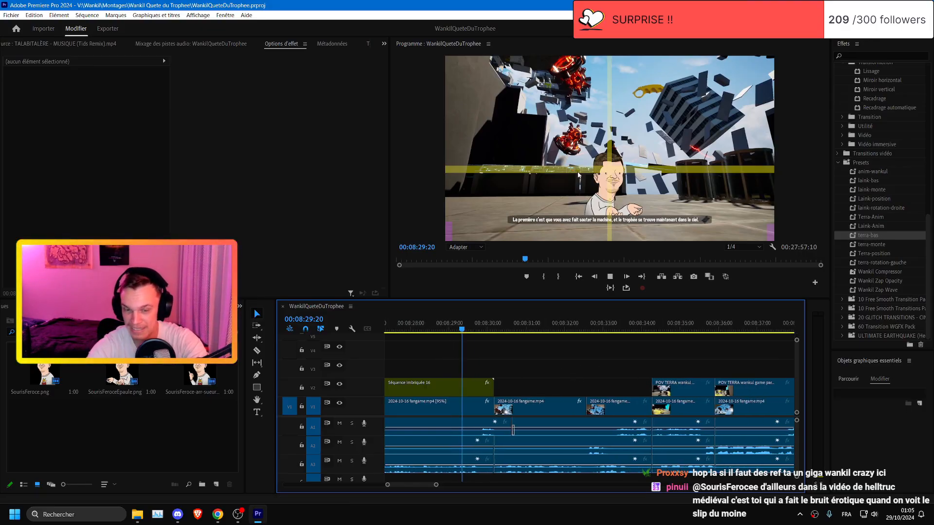
key("space")
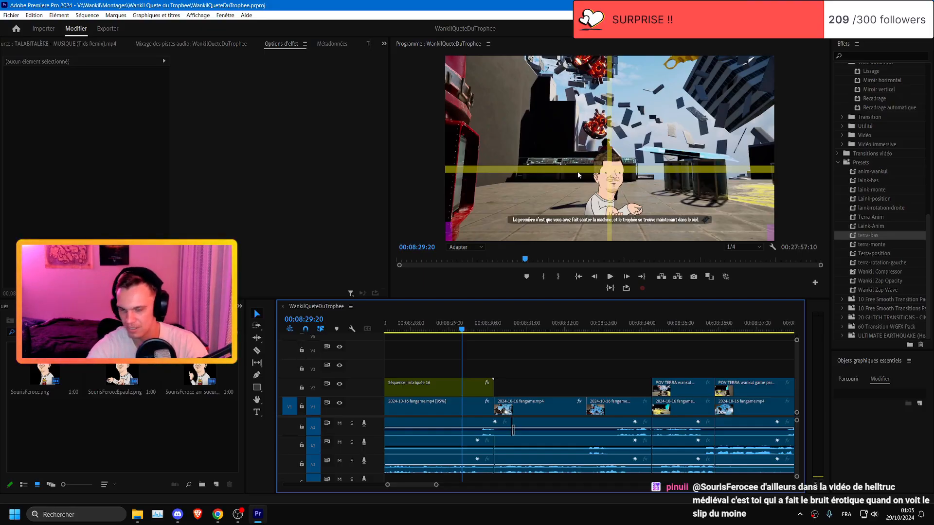
key("ctrl+s")
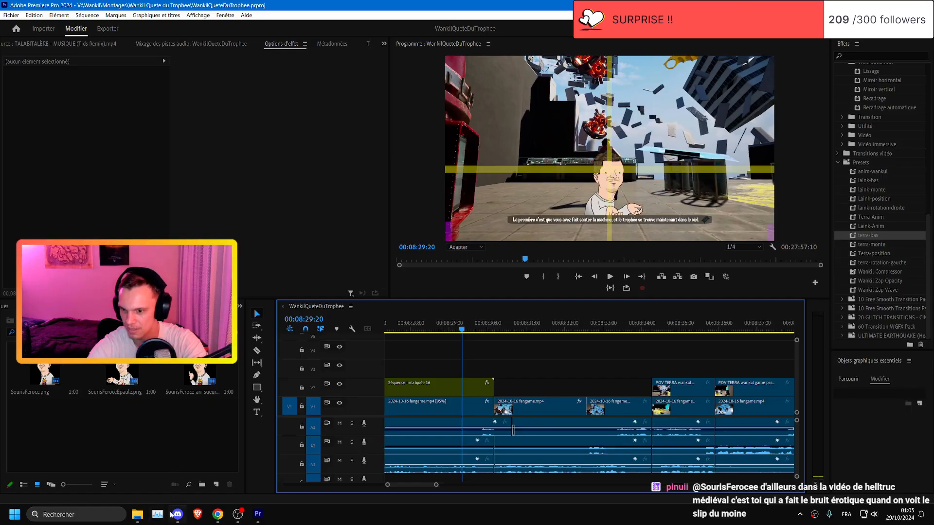
- Move the Brave window to the other monitor, switch back to Premiere Pro and save the project
left_click(198, 514)
left_click_drag(517, 3, 0, 224)
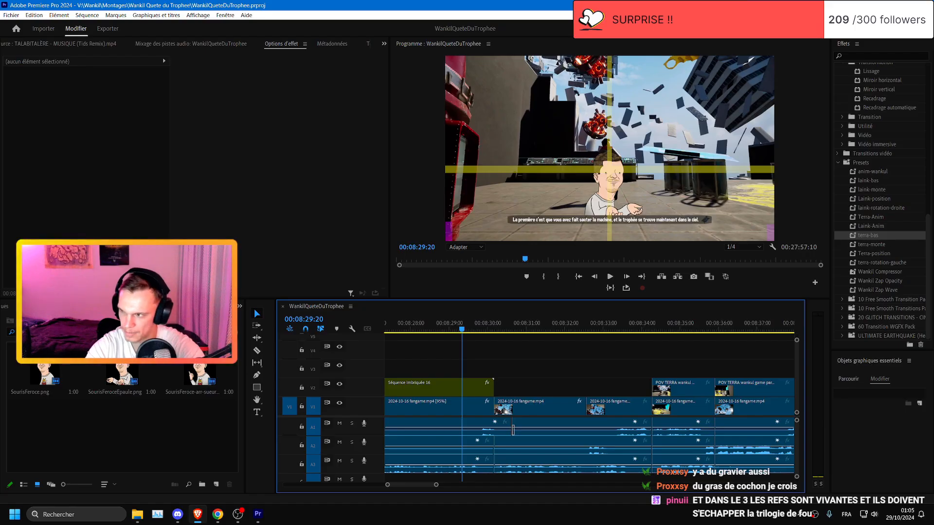
key("alt+Tab")
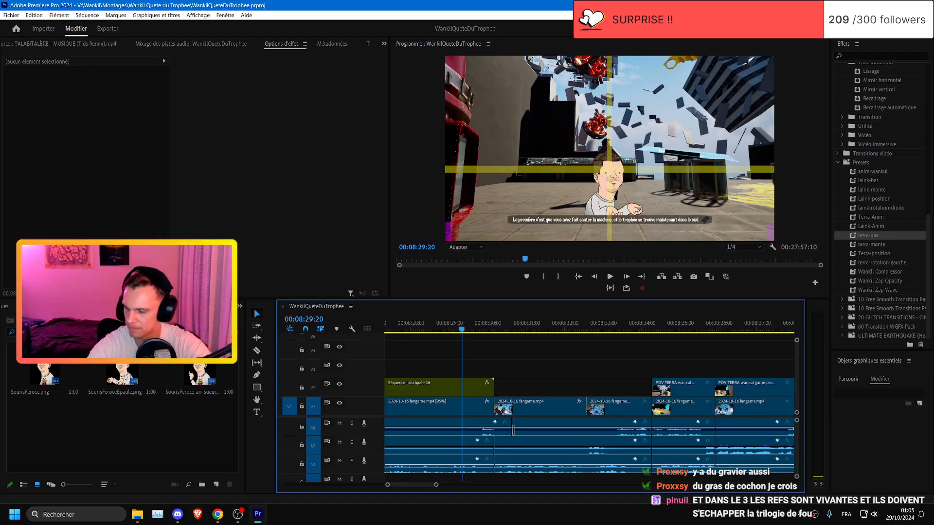
key("ctrl+s")
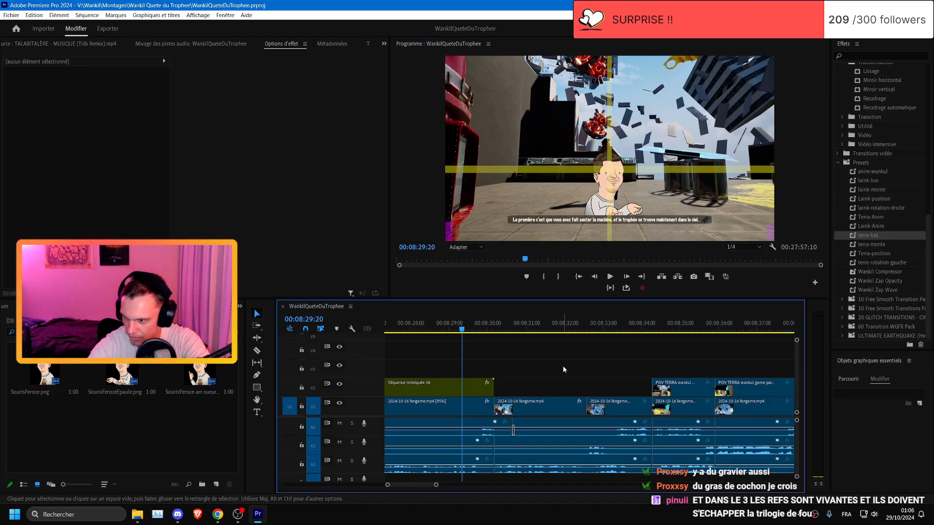
key("ctrl+s")
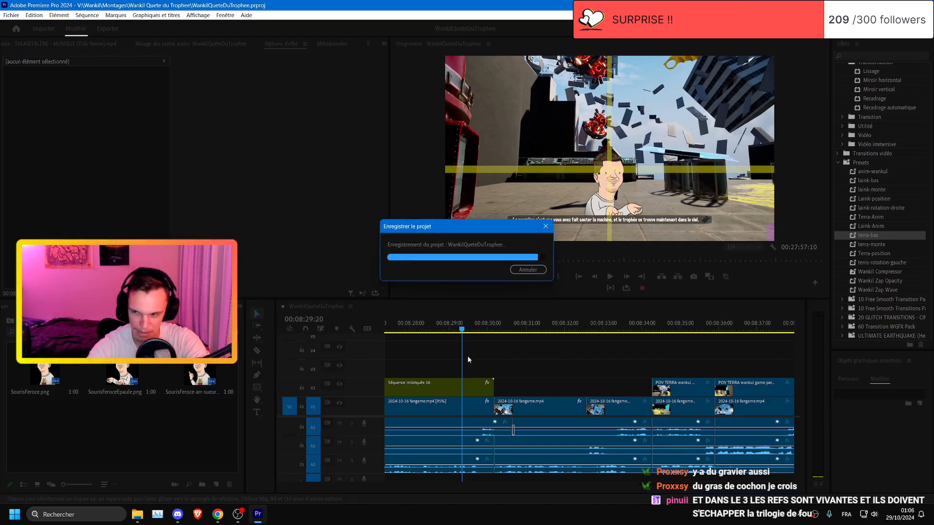
- Save the project, play the sequence from 00:08:29:20 and place the playhead at 00:08:29:37
scroll(550, 366, "down", 2)
scroll(549, 366, "up", 3)
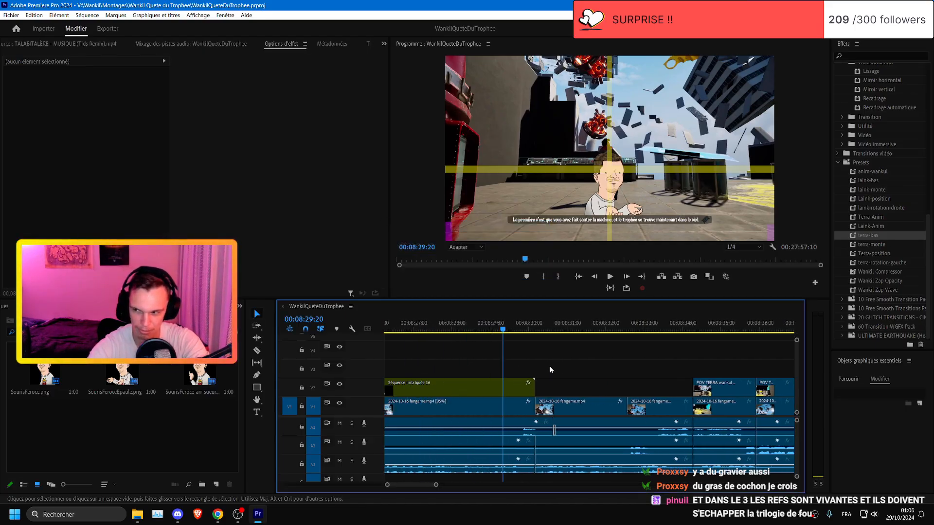
key("minus")
key("equal")
key("ctrl+s")
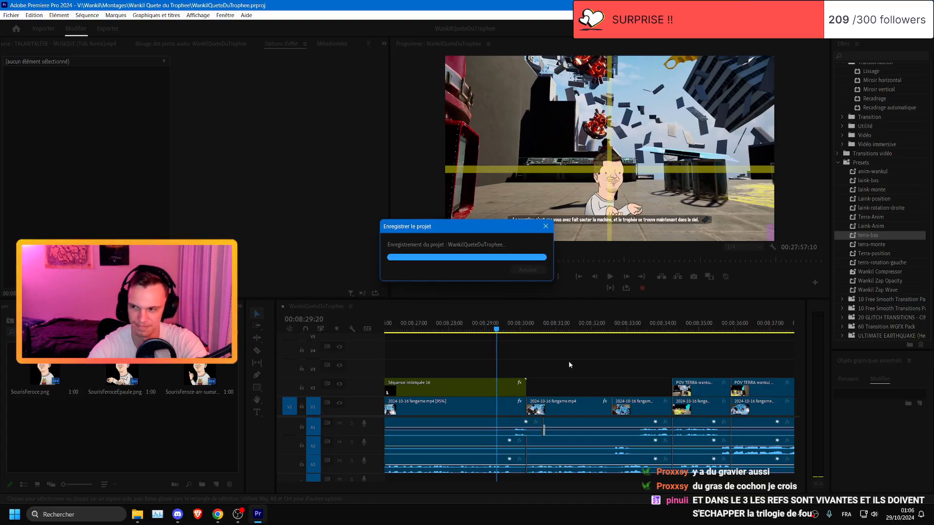
key("space")
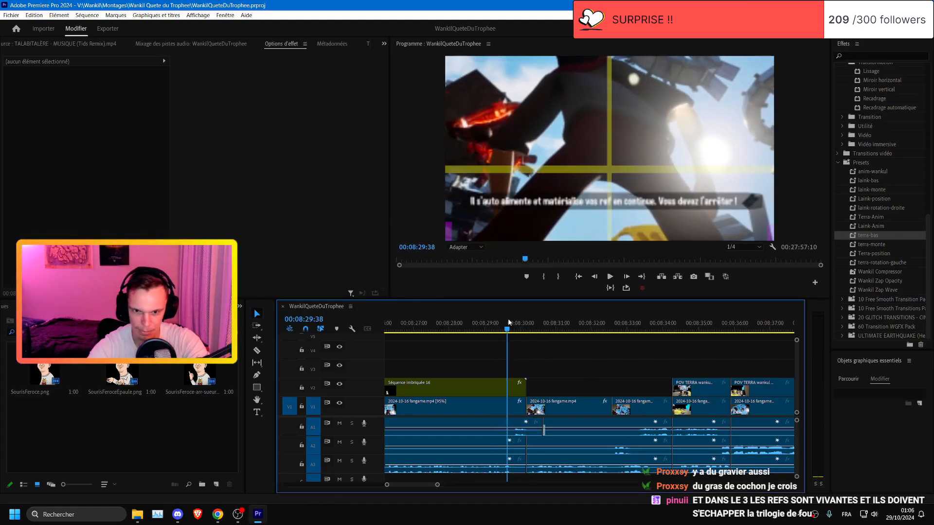
key("equal")
left_click(511, 323)
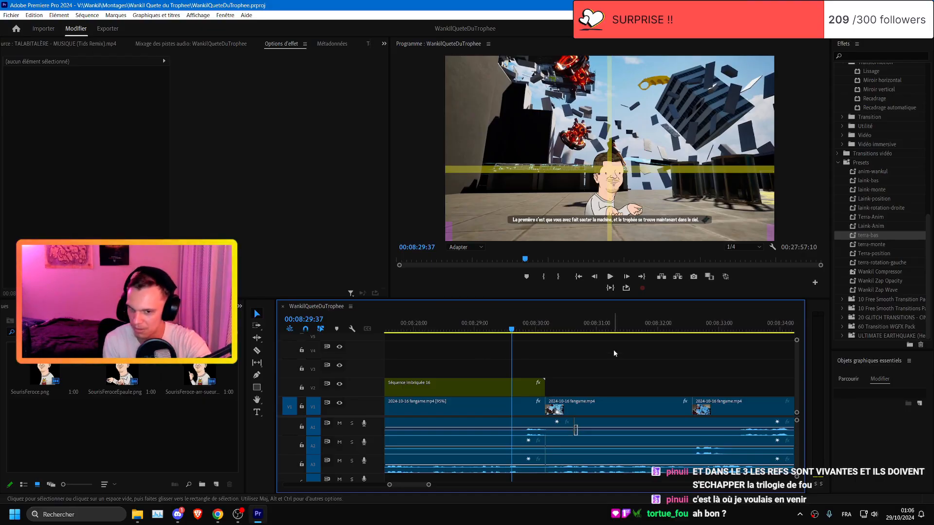
- Replay the end of the nested sequence over the fangame clip, returning the playhead to 00:08:29:24, and save the project
left_click(500, 329)
key("ctrl+s")
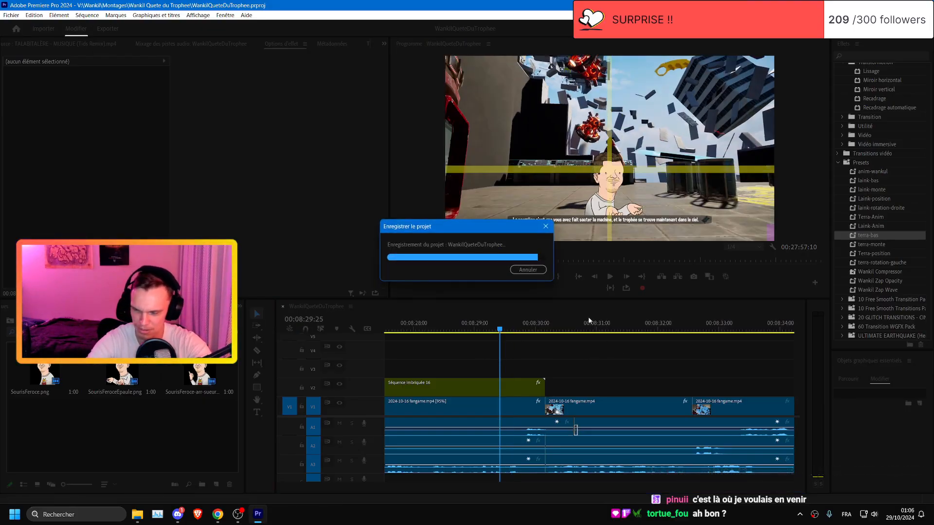
key("space")
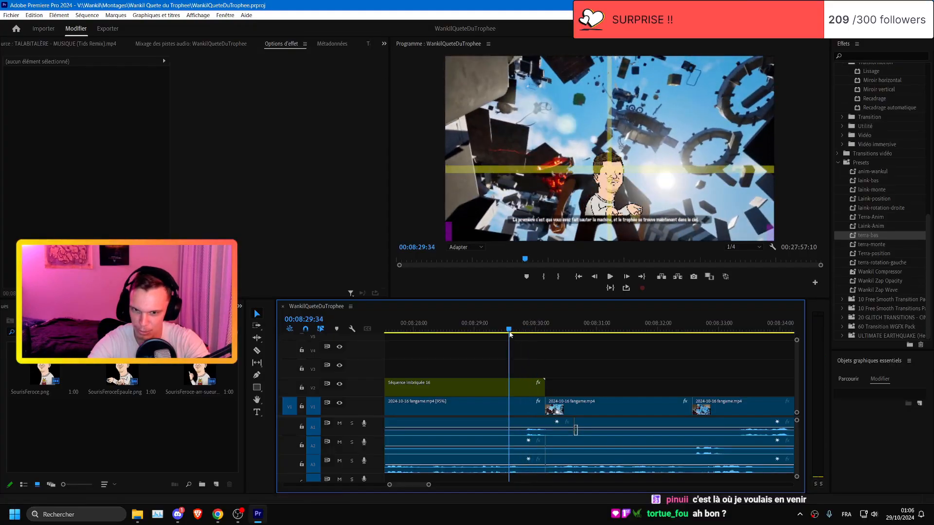
left_click(500, 330)
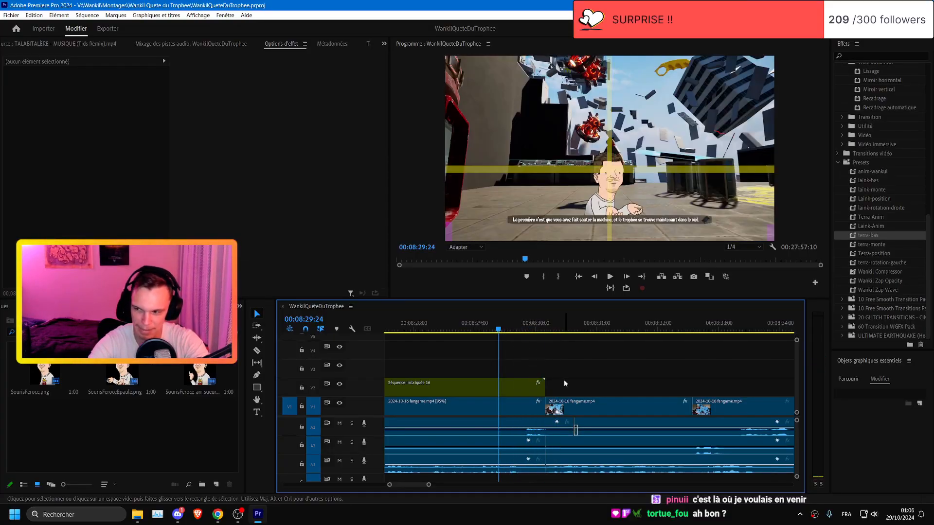
key("space")
key("space")
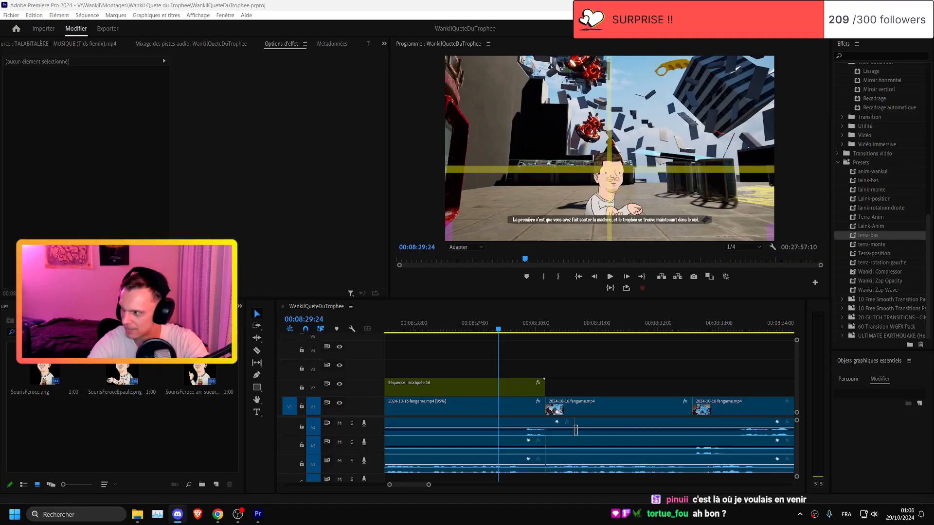
- Save the project, bring the Brave window to the main monitor and view the meteor artwork on the Miro board
left_click(24, 124)
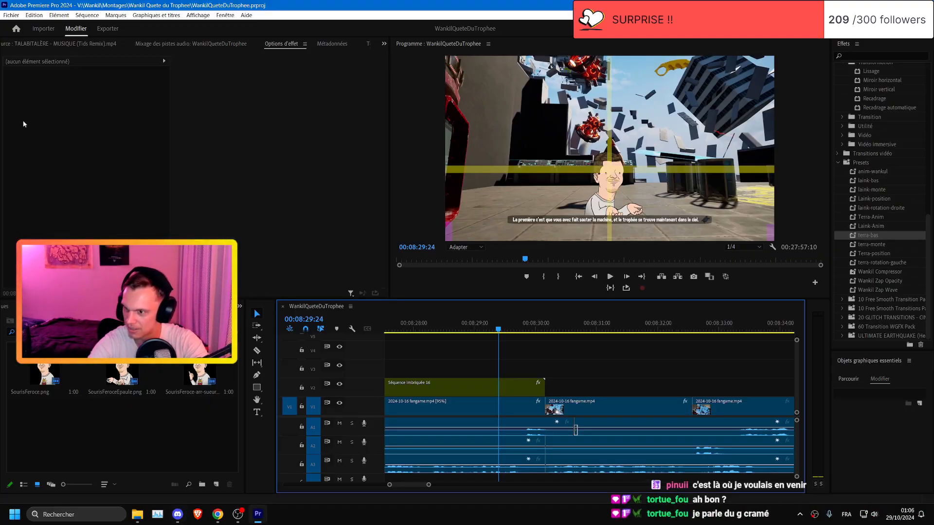
key("ctrl+s")
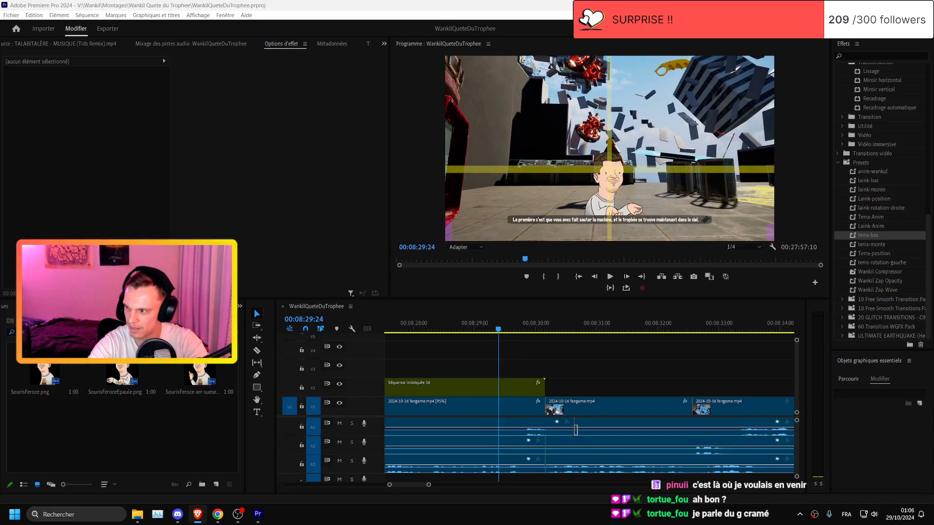
left_click_drag(0, 301, 241, 1)
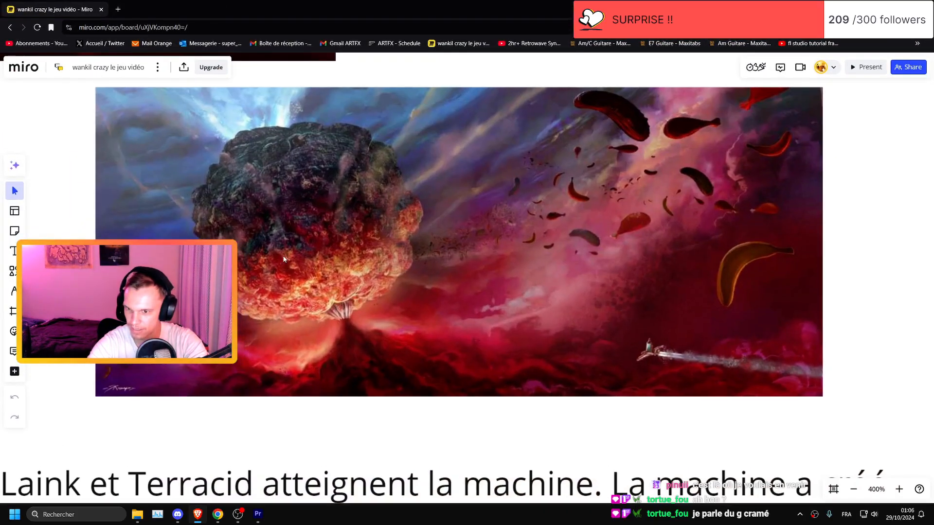
scroll(327, 262, "up", 1)
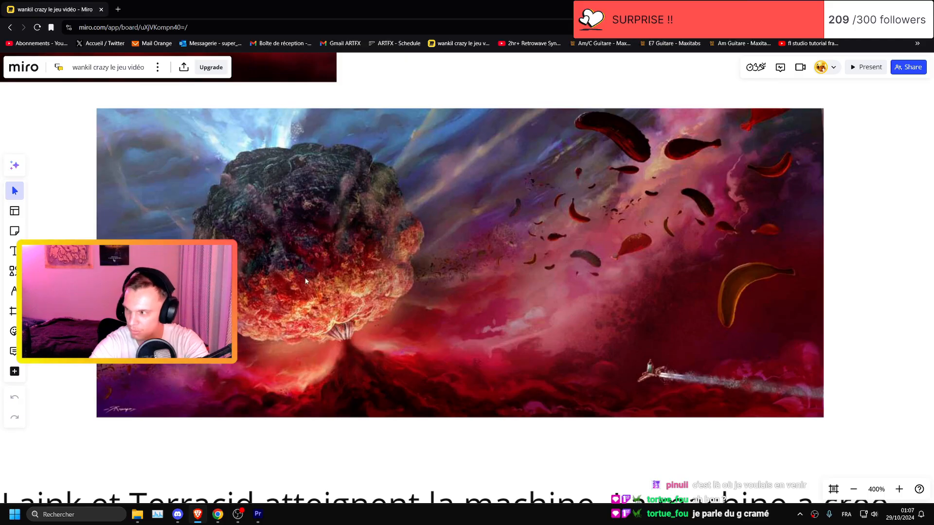
- Search Google Images for "wankil g cramé" in a new browser tab
left_click(117, 9)
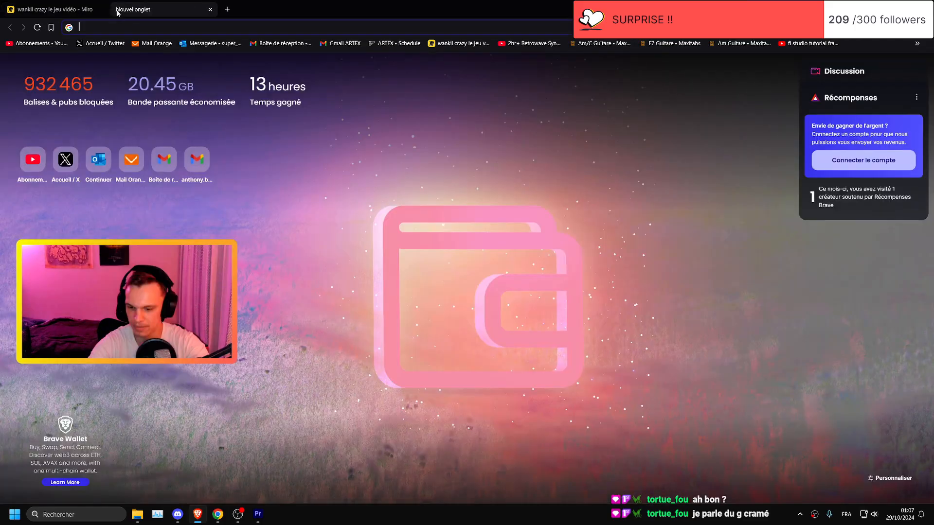
type("wankil g cr")
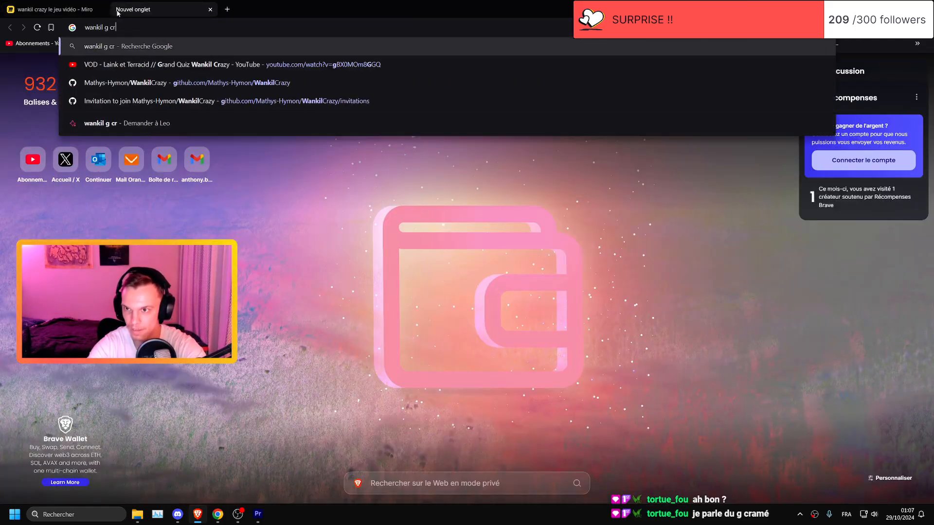
type("alé")
key("Return")
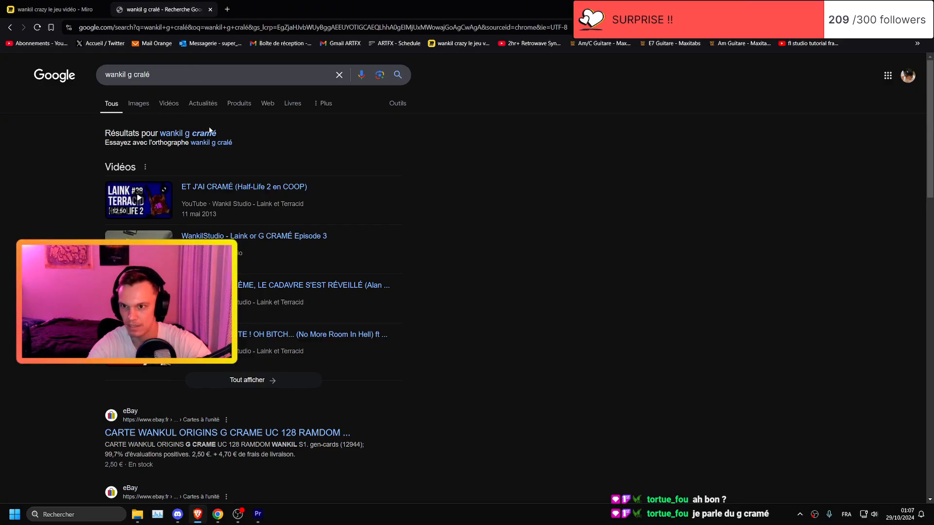
left_click(209, 132)
left_click(138, 104)
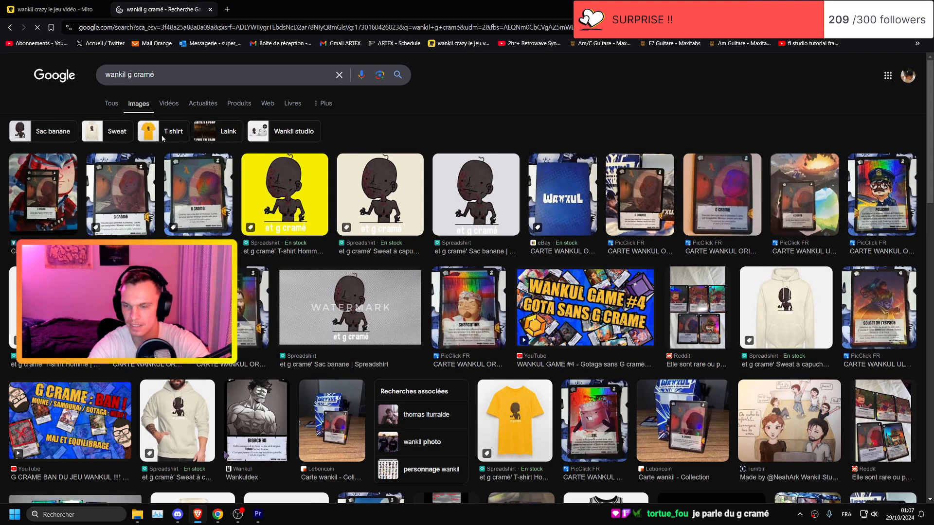
- Preview the G Cramé card images and the "et g cramé" T-shirt and hoodie designs in the image results
left_click(299, 200)
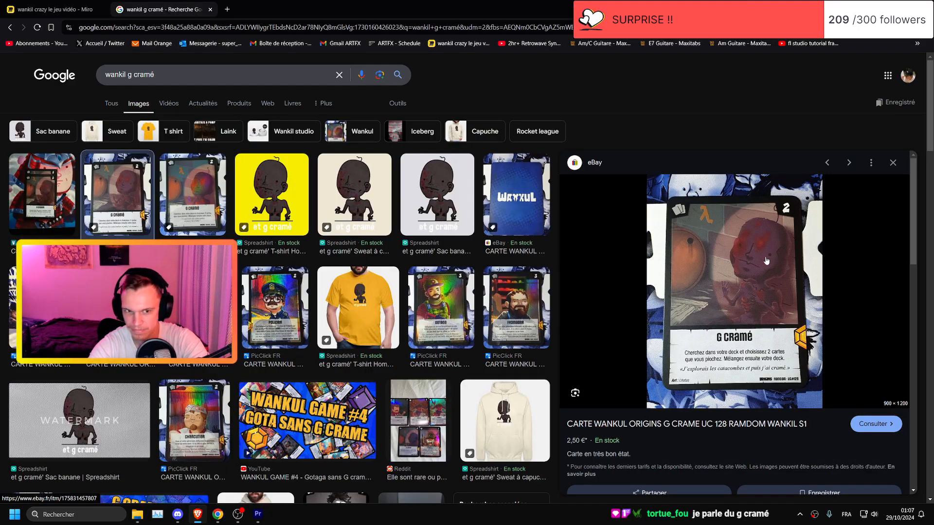
key("Left")
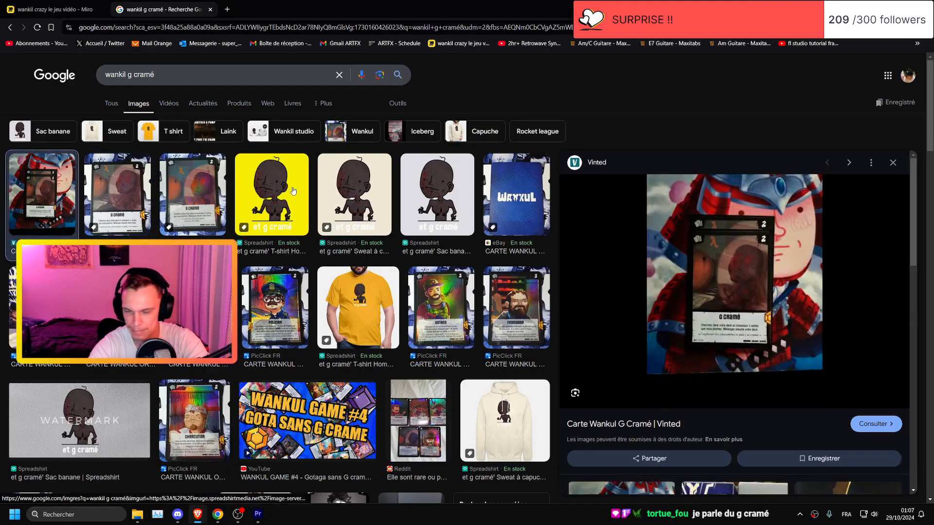
left_click(293, 190)
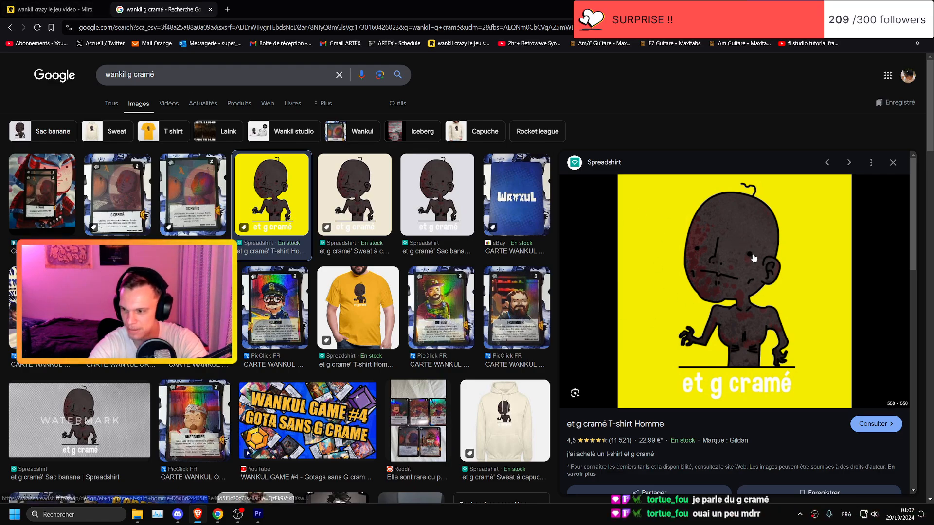
left_click(42, 307)
left_click(186, 214)
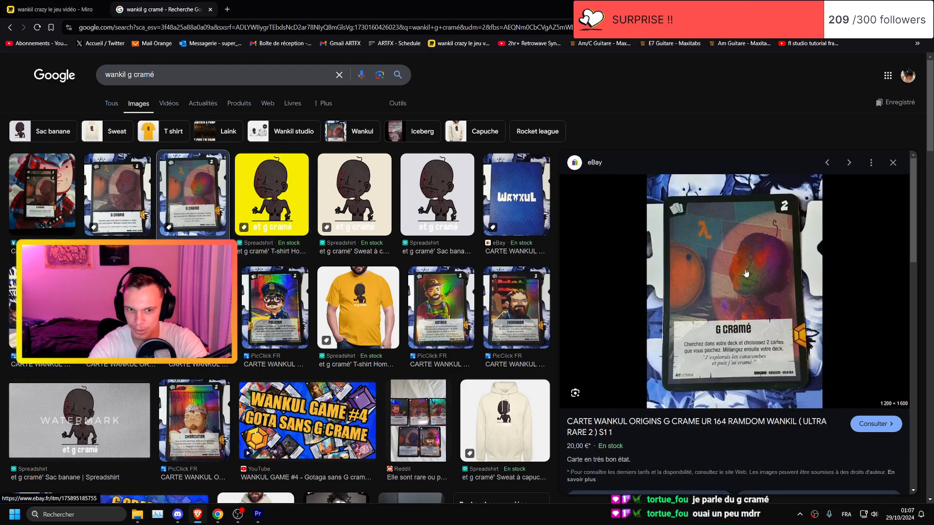
left_click(279, 178)
left_click(347, 187)
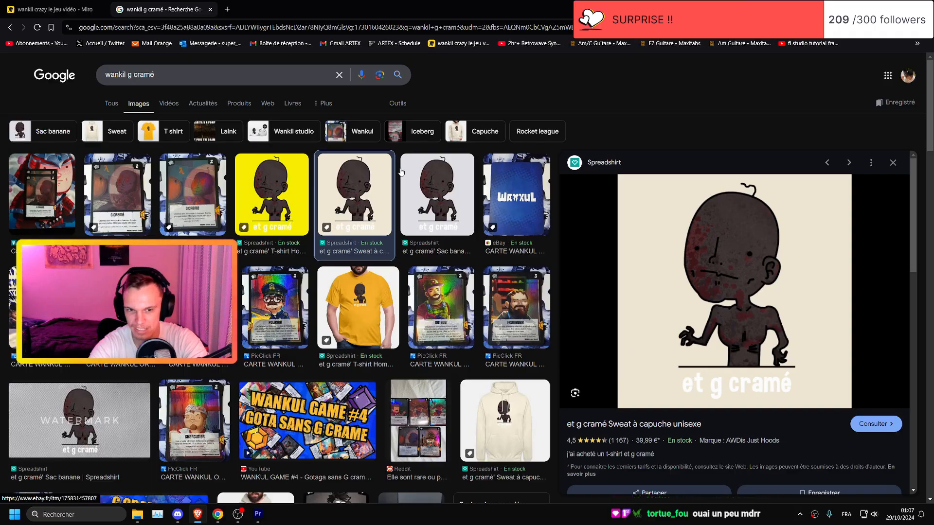
- Move the browser off the main monitor, return to Premiere Pro, save the project and play from 00:08:29:24
left_click_drag(311, 9, 1, 10)
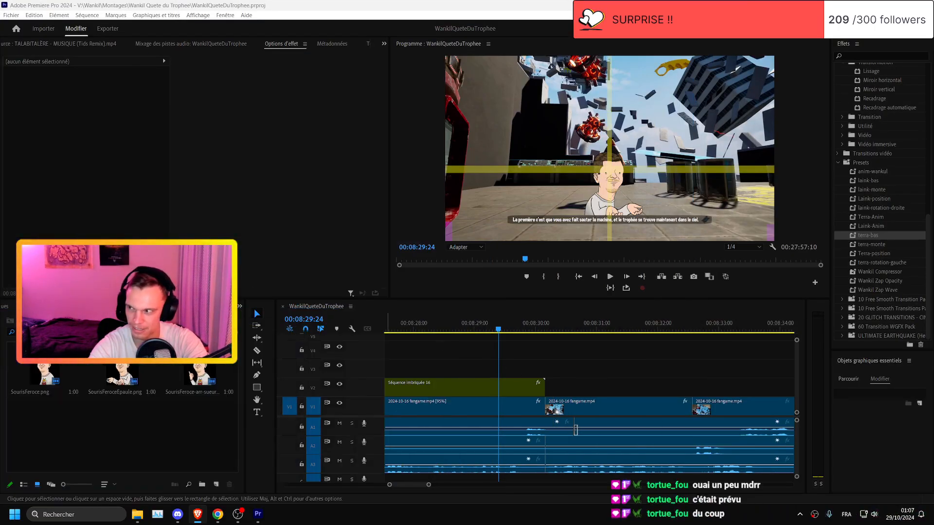
left_click(570, 367)
key("ctrl+s")
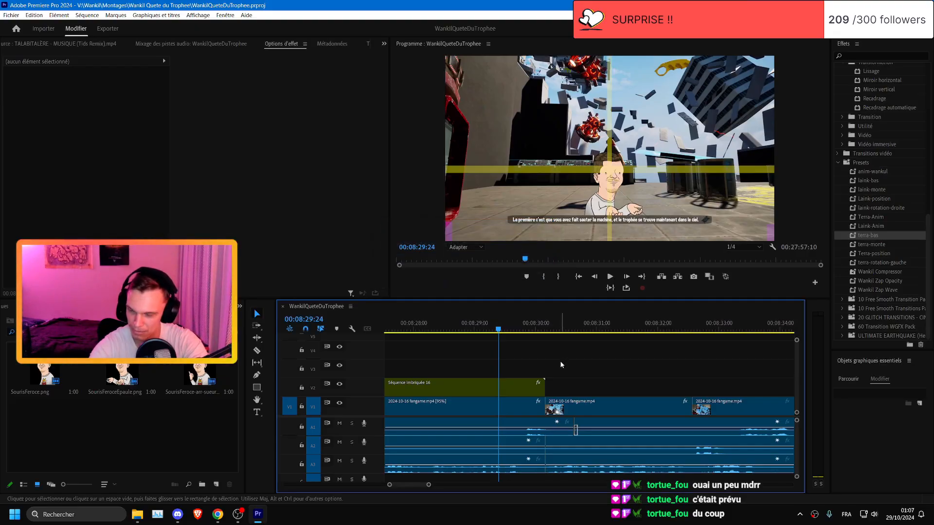
scroll(559, 361, "right", 1)
key("space")
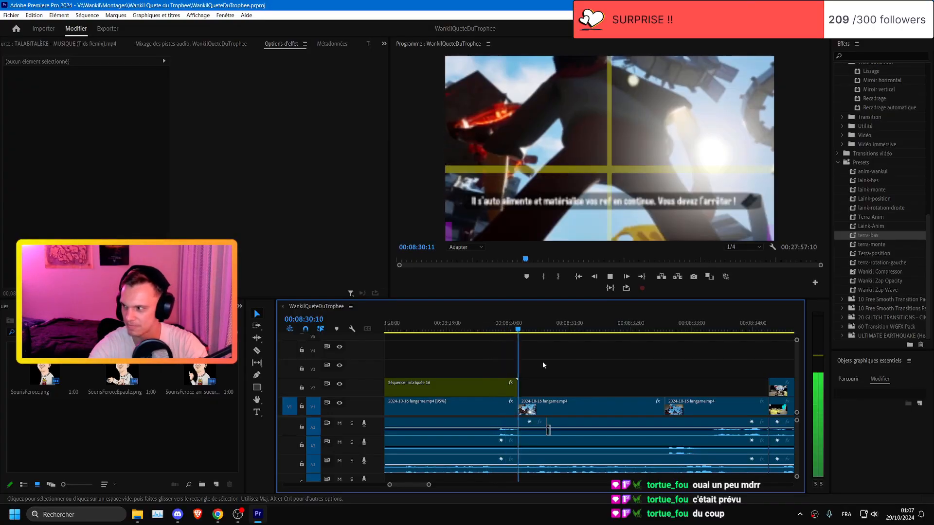
- Trim the fangame video clip and its audio back to about 00:08:33:51, ahead of the POV TERRA clip
key("space")
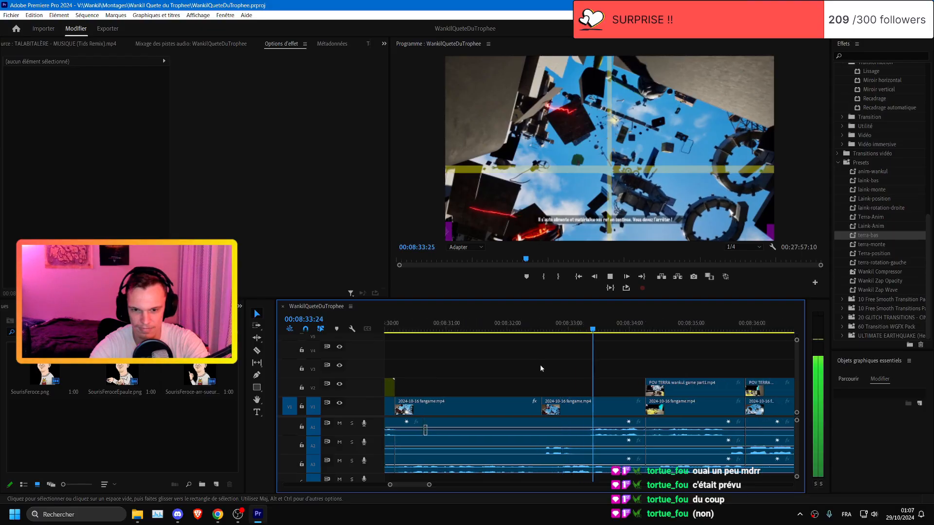
key("space")
left_click(611, 431)
left_click_drag(611, 431, 603, 430)
left_click_drag(628, 388, 636, 460)
left_click_drag(643, 417, 663, 462)
key("=")
key("space")
left_click_drag(674, 451, 666, 444)
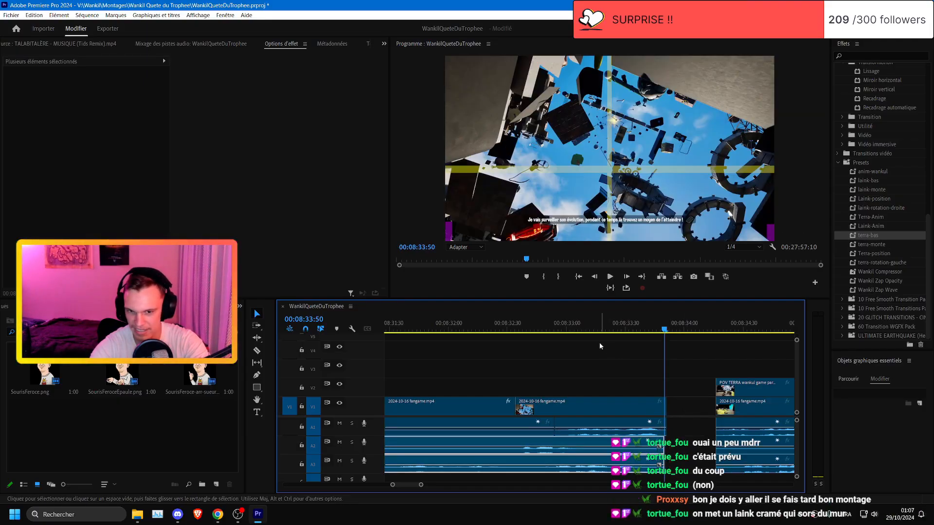
- Ripple delete the gap before the POV TERRA clip and save the project
right_click(698, 413)
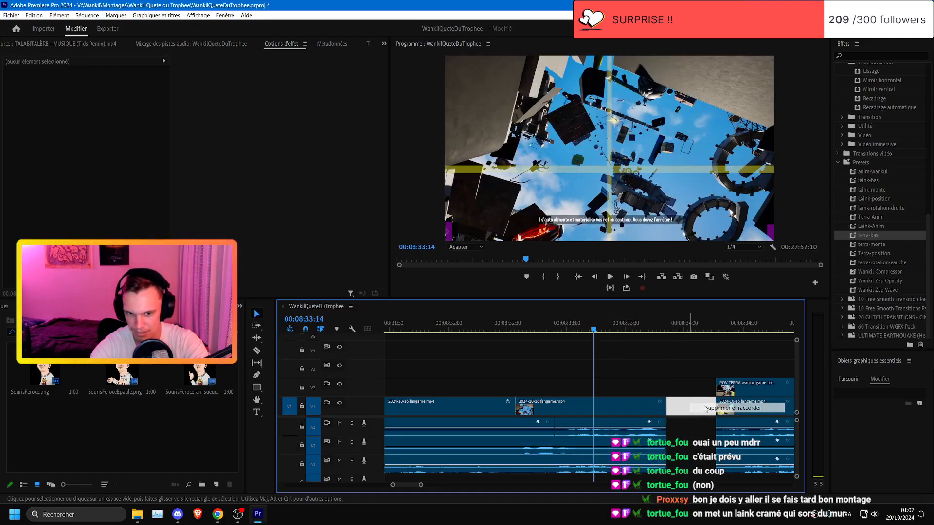
left_click(492, 333)
key("ctrl+s")
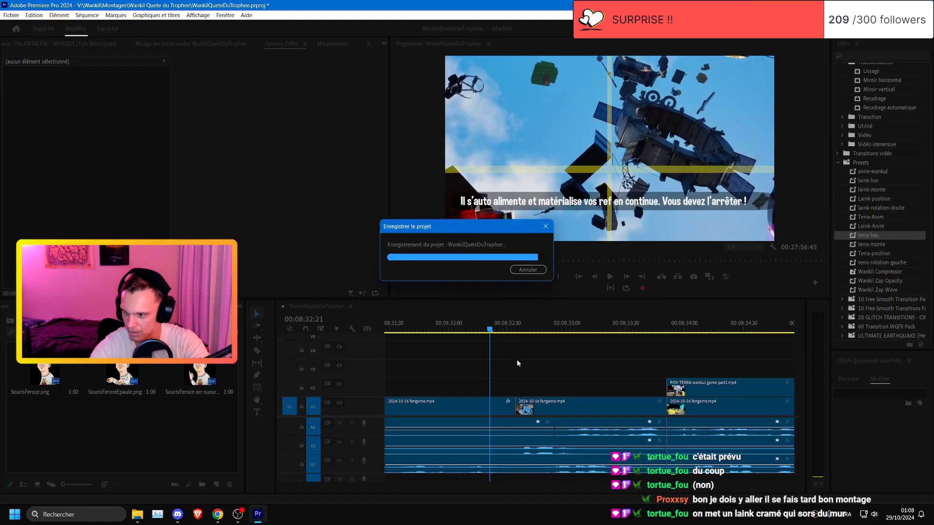
- Play back the passage from about 00:08:31:50 to review the joined cut into the POV TERRA clip
key("Left")
key("Left")
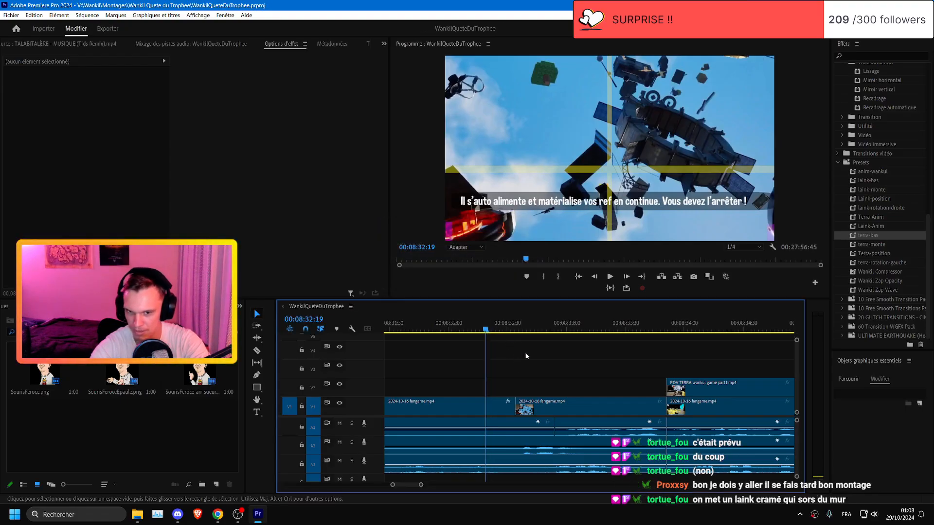
left_click(485, 327)
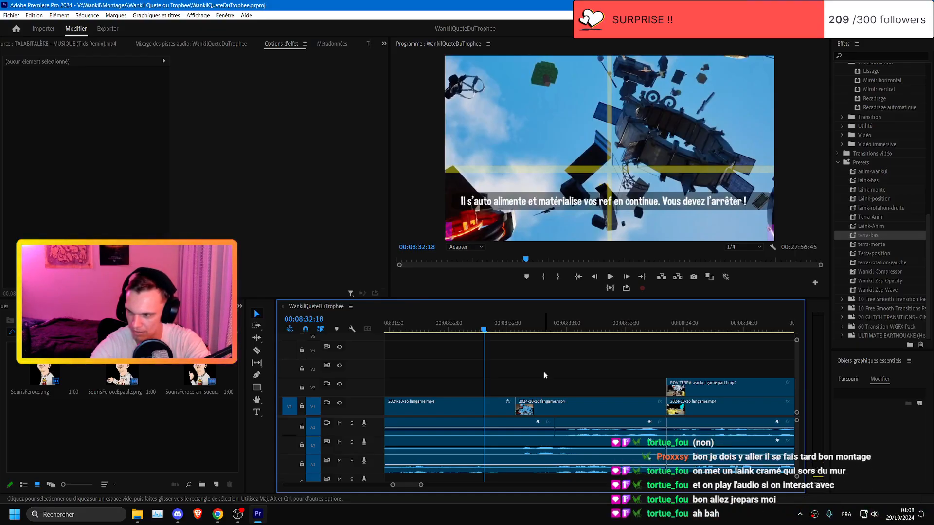
key("ctrl+s")
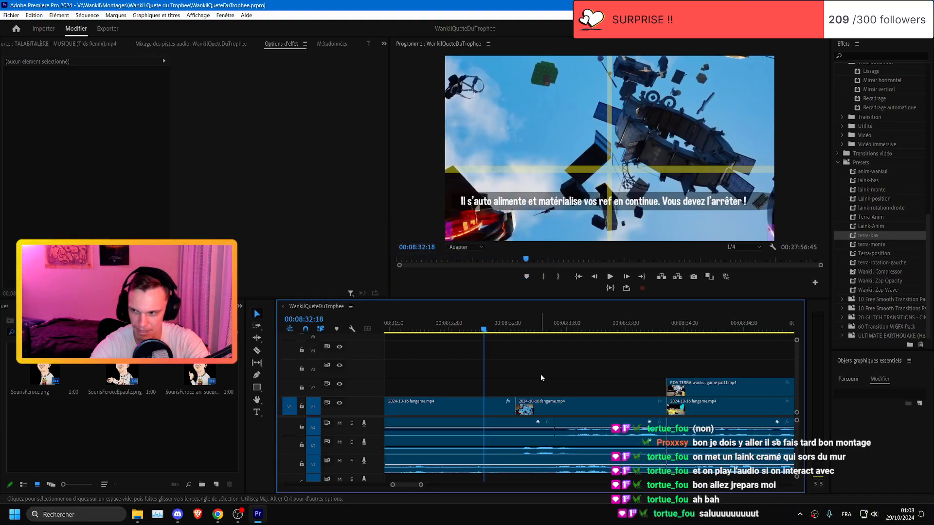
key("space")
key("space")
left_click(455, 322)
key("space")
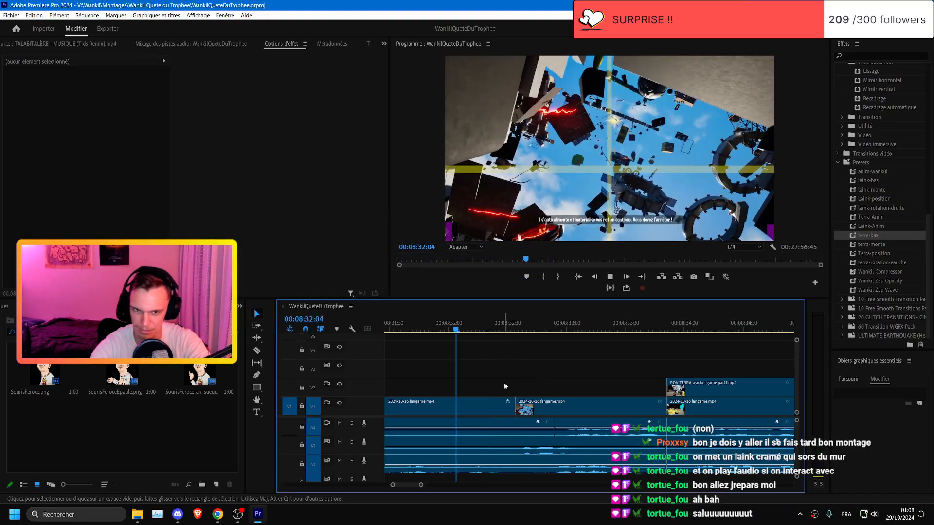
key("minus")
left_click(441, 326)
key("space")
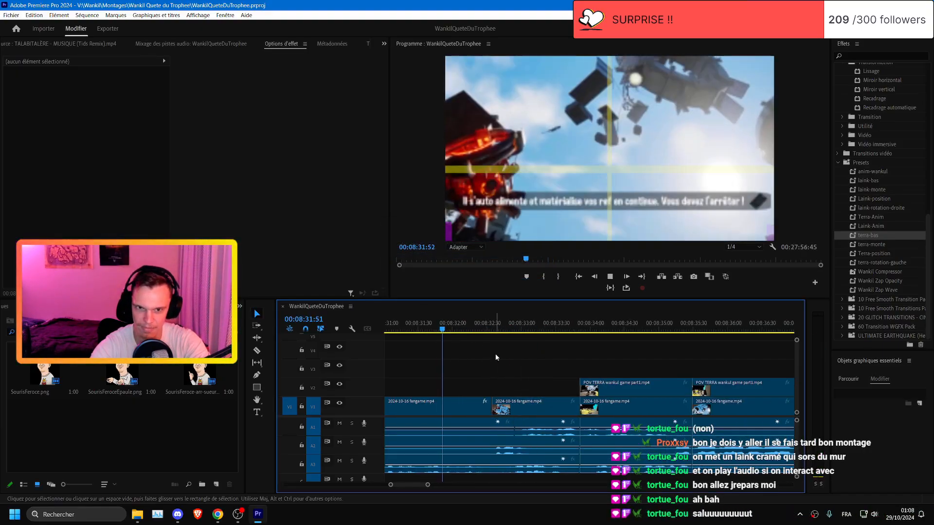
key("equal")
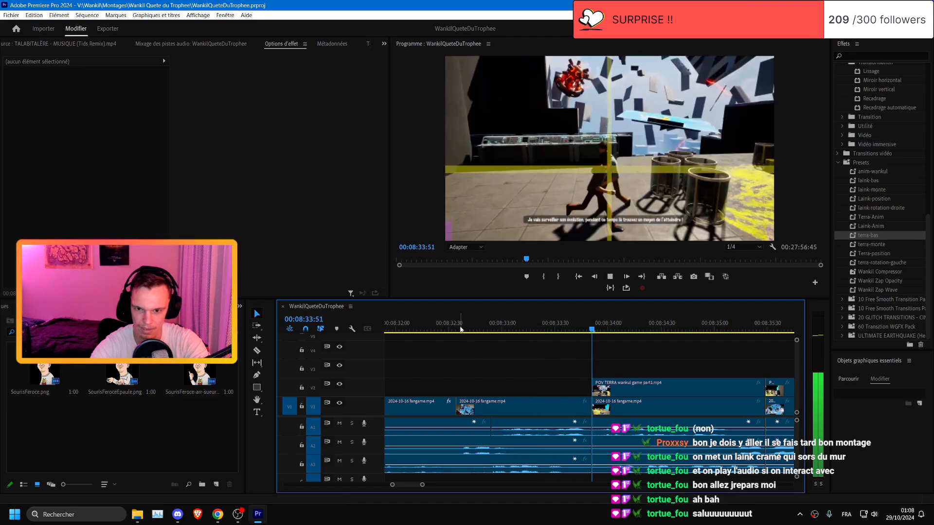
- Search the project for "tien" and place the terra-tien-impressionné-sans-sueur image on V2 at 00:08:32:34, shortened to about half a second
left_click(456, 329)
key("shift+f")
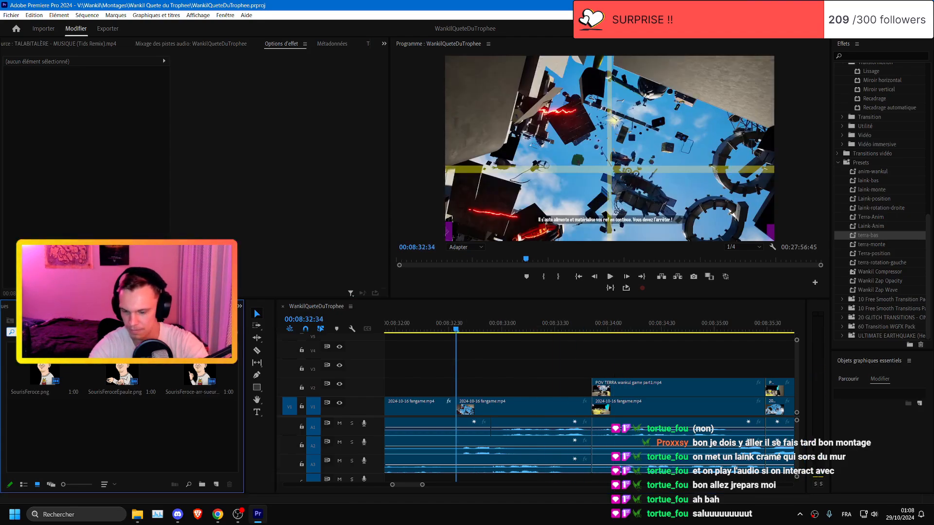
type("tien")
left_click_drag(52, 378, 492, 393)
left_click_drag(562, 387, 512, 385)
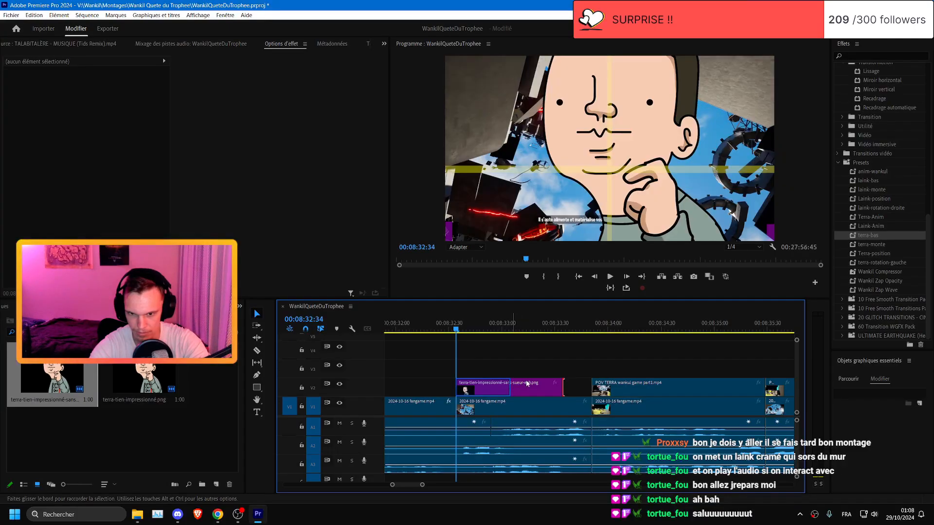
- Apply the terra-bas preset to the terra-tien image and set its starting horizontal position to 1599
left_click_drag(876, 236, 466, 389)
left_click(433, 329)
left_click_drag(434, 328, 457, 323)
left_click_drag(89, 90, 49, 90)
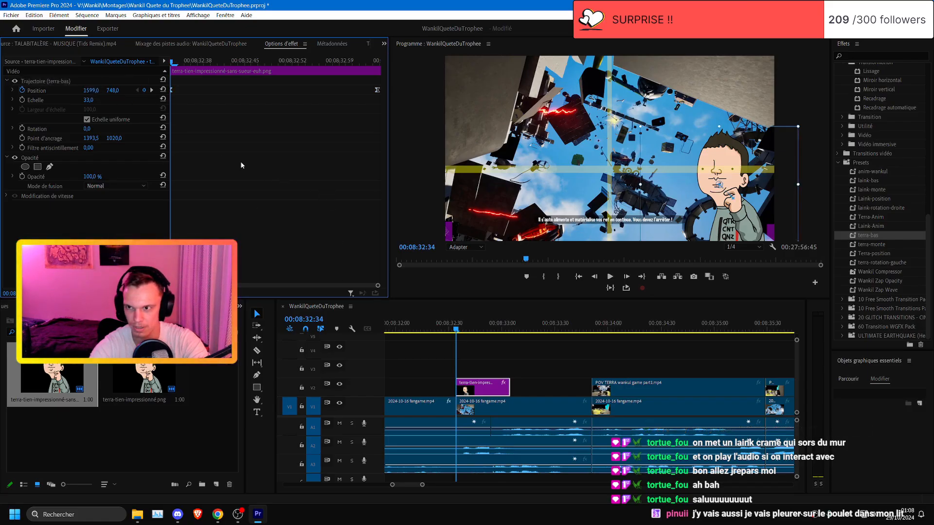
- Set the terra-tien image's end Position keyframe to 1599 horizontally and 786 vertically
key("space")
left_click(456, 324)
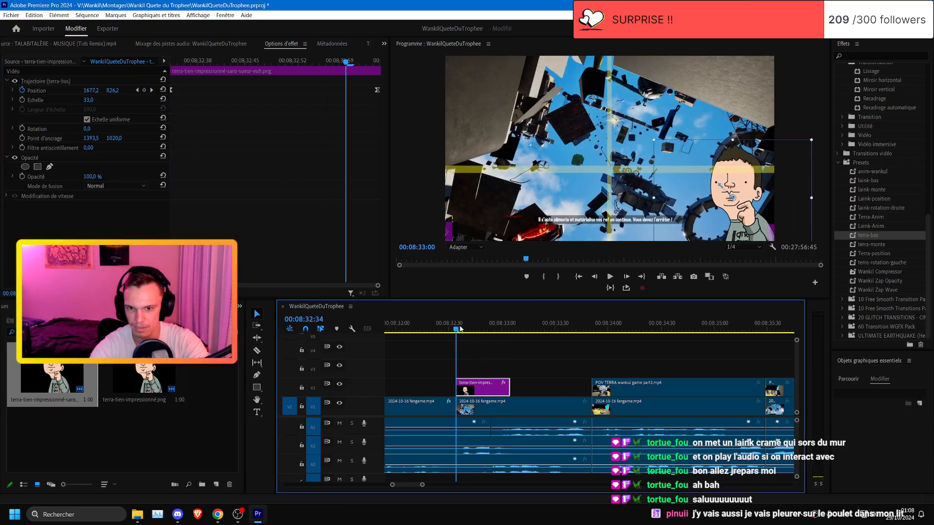
left_click(152, 91)
type("1599")
key("Return")
left_click(124, 83)
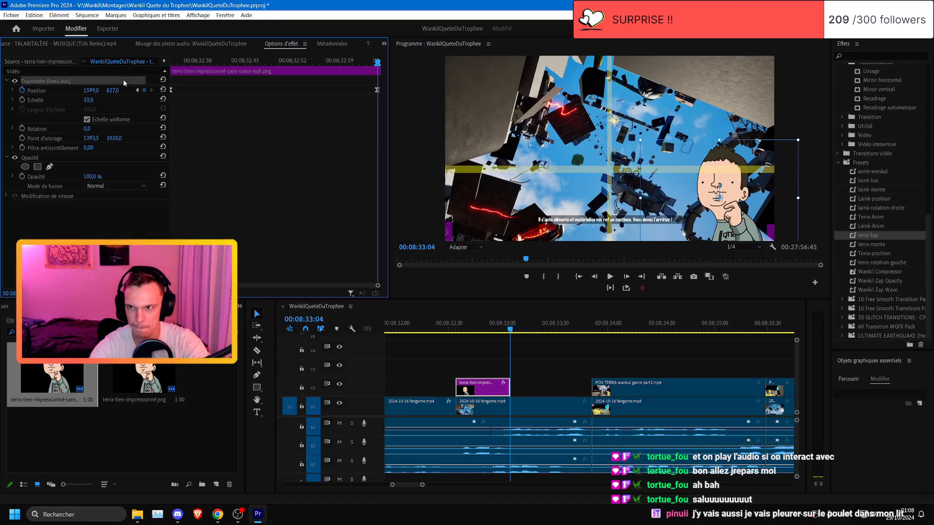
- Play back the passage from just before the terra-tien image to review its movement and the following clips
left_click(436, 324)
key("space")
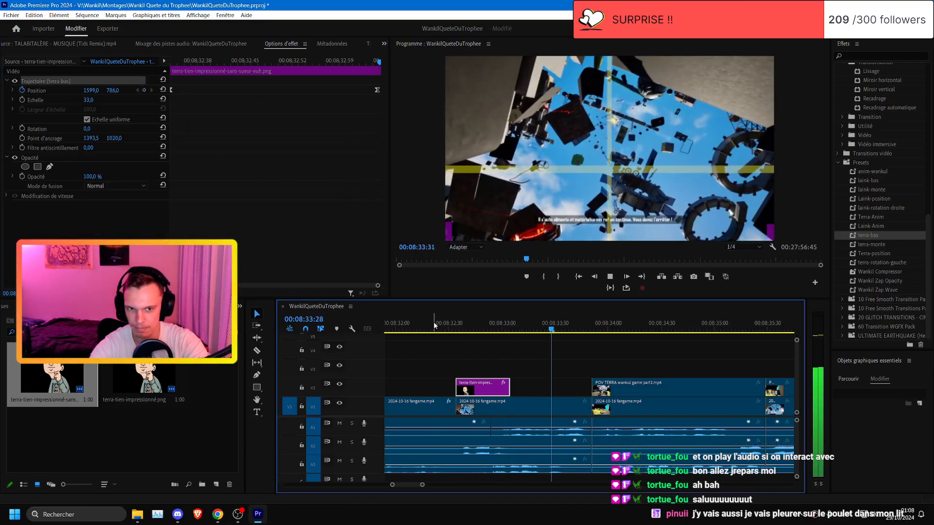
mouse_move(434, 323)
left_mouse_down()
mouse_move(484, 325)
mouse_move(431, 325)
left_mouse_up()
key("space")
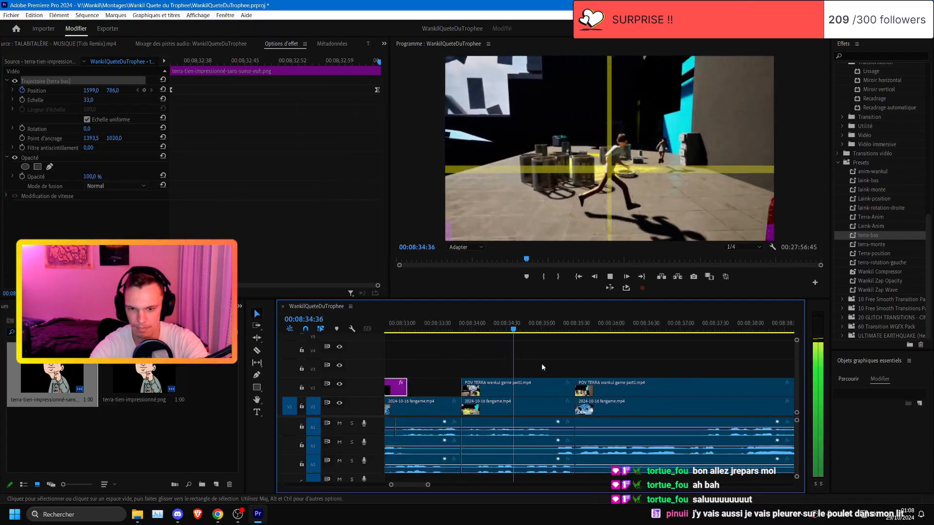
- Delete the POV TERRA overlay clip on V2 starting at 00:08:33:51 and play back the passage without it
left_click(421, 329)
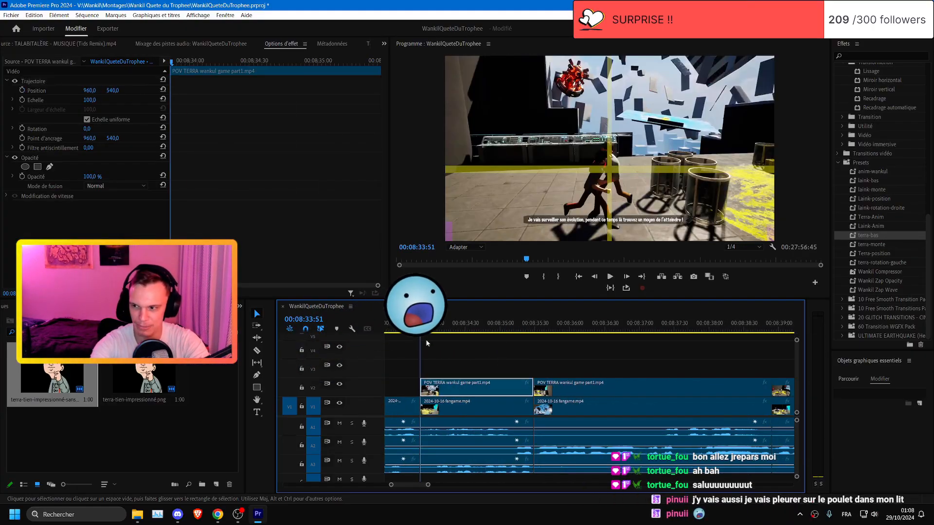
key("Delete")
key("space")
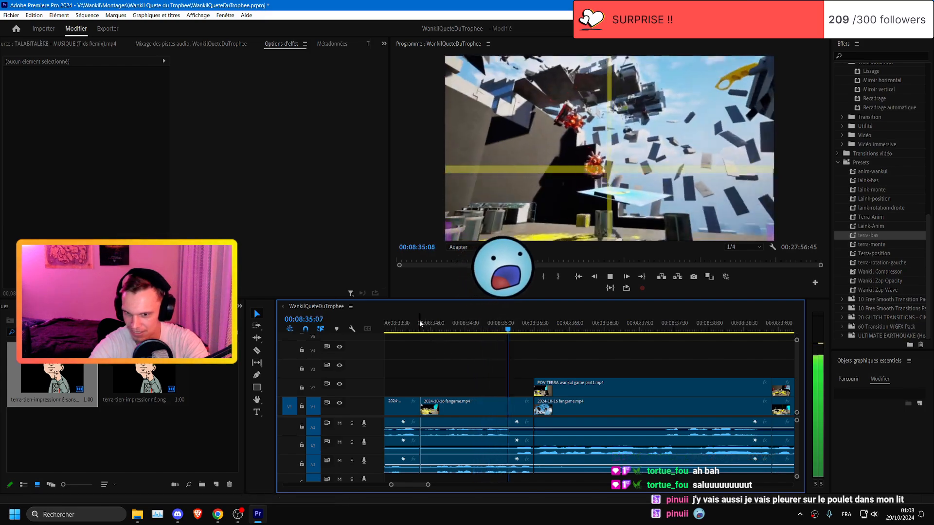
left_click(421, 324)
key("space")
- Solo audio track A1 and listen to the sound around the cut at 00:08:33:51
left_click(350, 423)
left_click(413, 325)
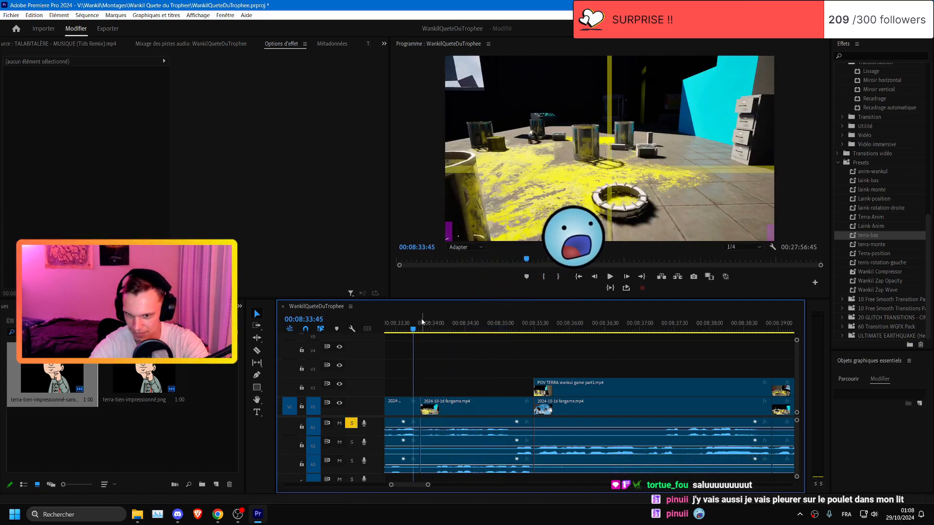
key("space")
left_click(421, 321)
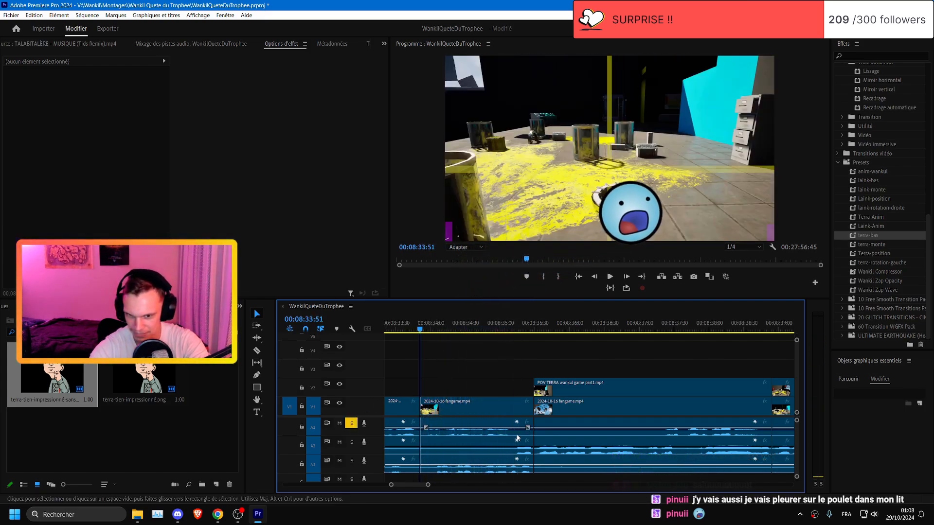
- Trim the end of the A1 audio clip under the fangame shot back to about 00:08:35:18
left_click(530, 428)
left_click(502, 433, "alt")
mouse_move(421, 432)
left_mouse_down()
mouse_move(433, 432)
mouse_move(421, 430)
left_mouse_up()
key("space")
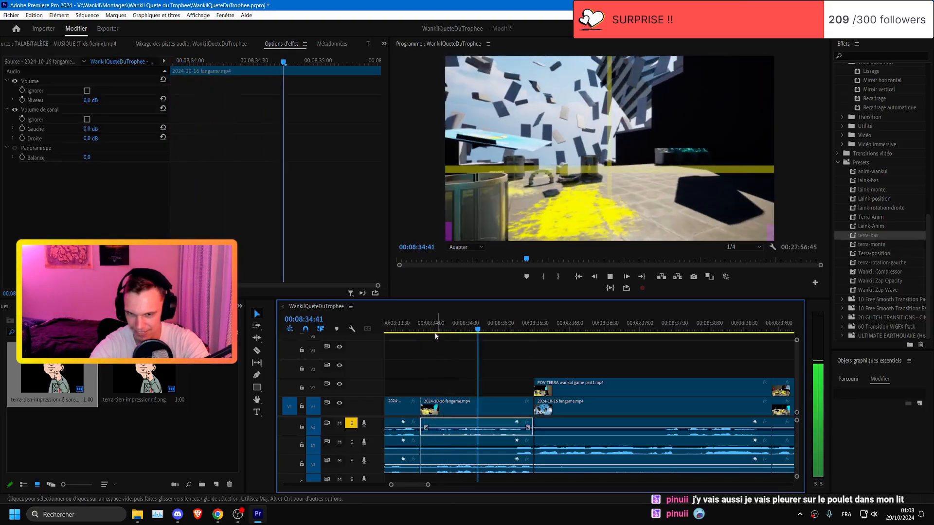
left_click(470, 324)
key("ctrl+z")
key("ctrl+z")
- Play back the trimmed passage from about 00:08:33:34 and save the project
left_click(400, 325)
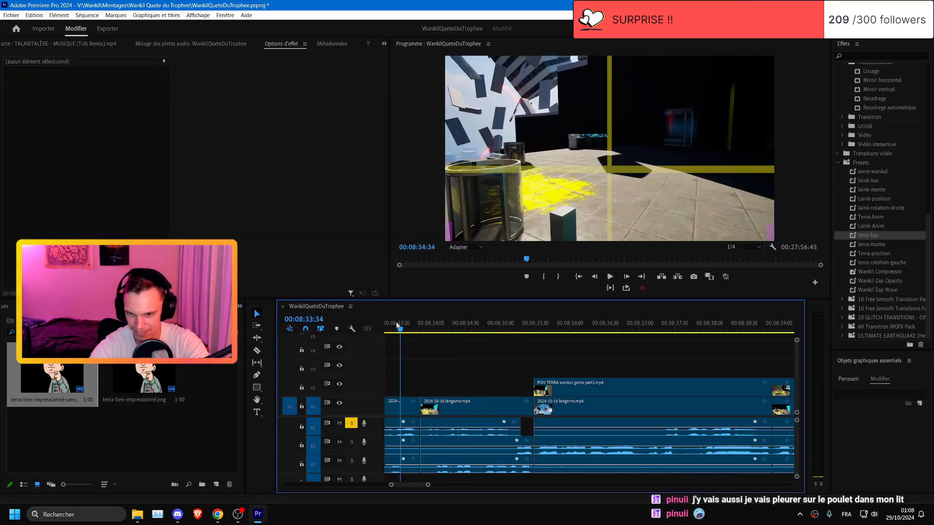
key("space")
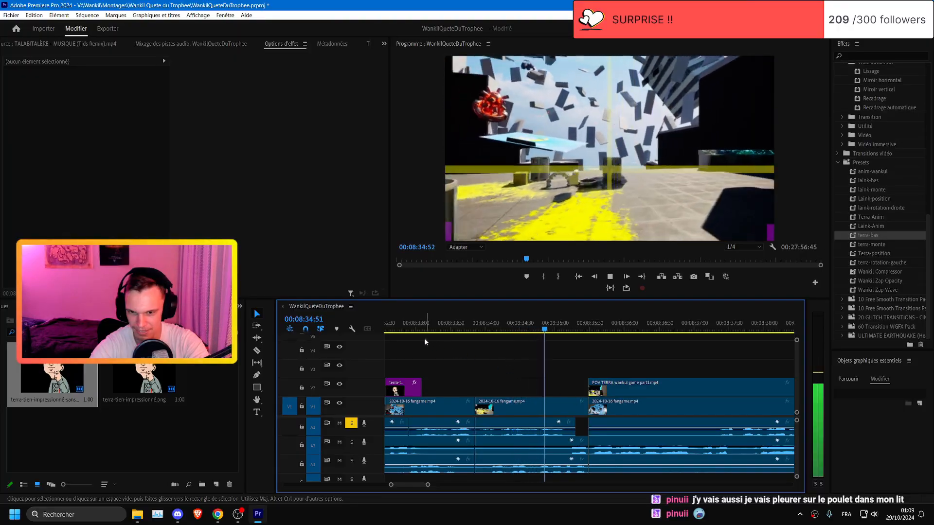
left_click(419, 325)
key("ctrl+s")
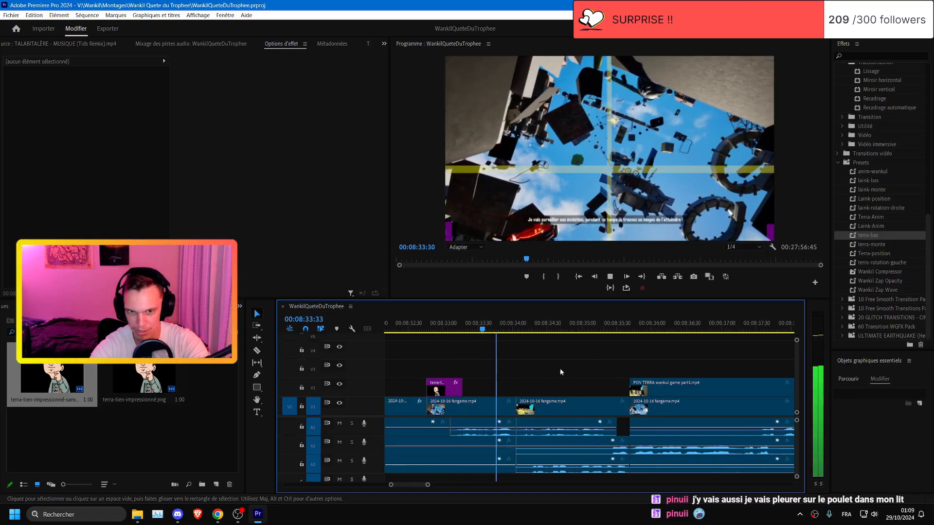
key("space")
left_click(494, 328)
key("space")
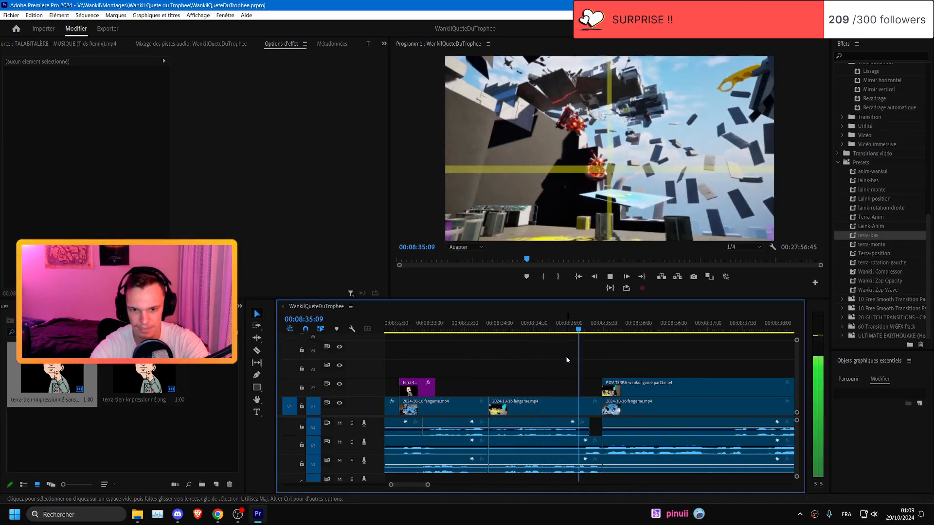
- Trim the A2 audio clip to 00:08:35:09, and the fangame video with its A3 audio to the end of the A1 clip
left_click(492, 328)
left_click(573, 327)
key("space")
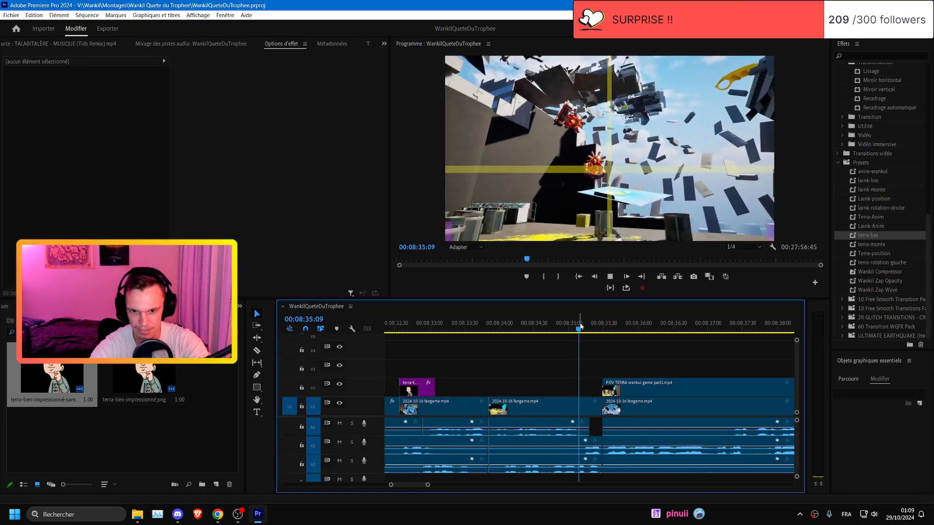
left_click(579, 326)
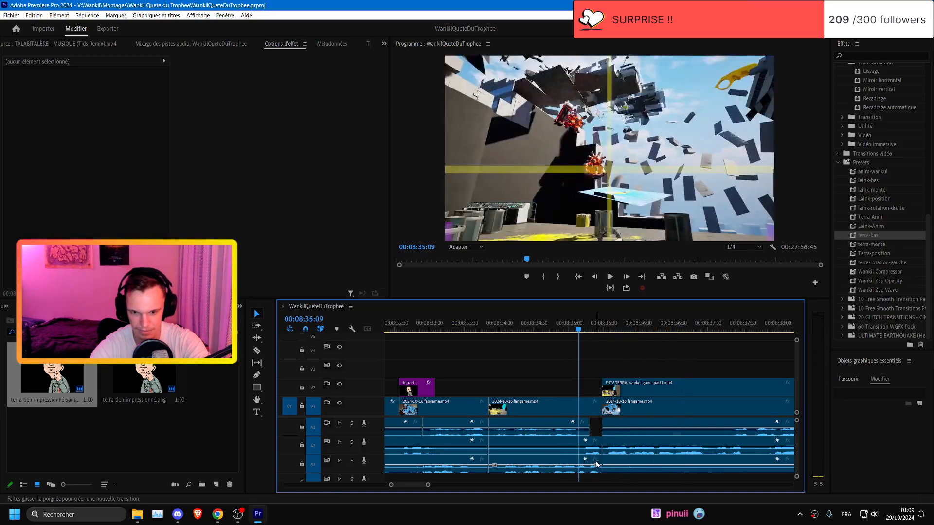
left_click_drag(599, 449, 579, 449)
left_click_drag(595, 389, 591, 462)
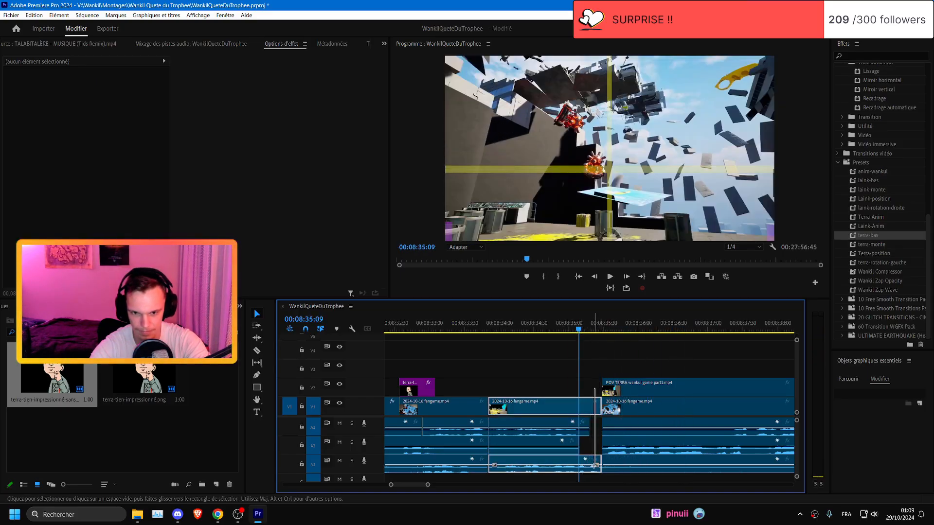
left_click_drag(600, 412, 589, 413)
- Ripple delete the gap after the shortened fangame shot, return to its start at 00:08:33:51 and save the project
right_click(598, 409)
left_click(602, 414)
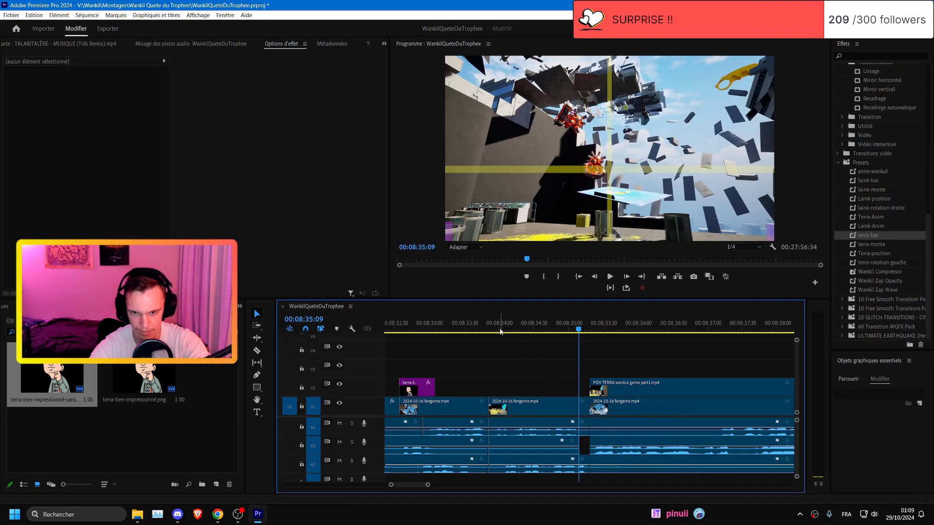
key("Up")
key("ctrl+s")
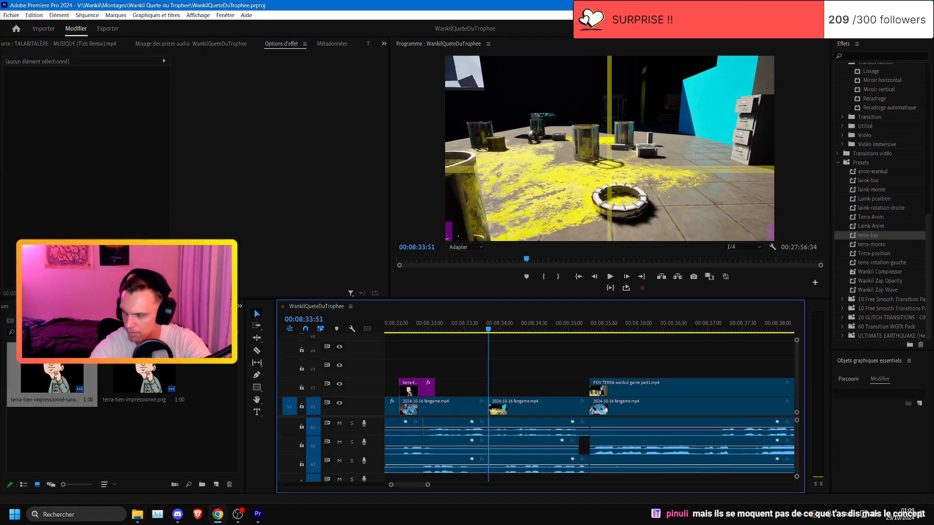
- Place the laink-leviosa meme image on V2 at 00:08:33:51 and extend it to the start of the POV TERRA clip
left_click_drag(547, 387, 489, 388)
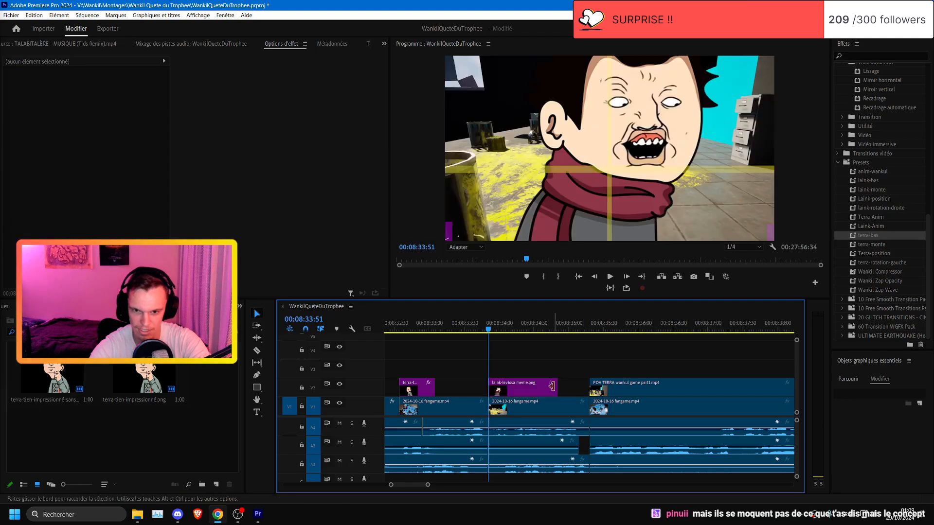
left_click_drag(558, 388, 589, 387)
left_click(574, 388)
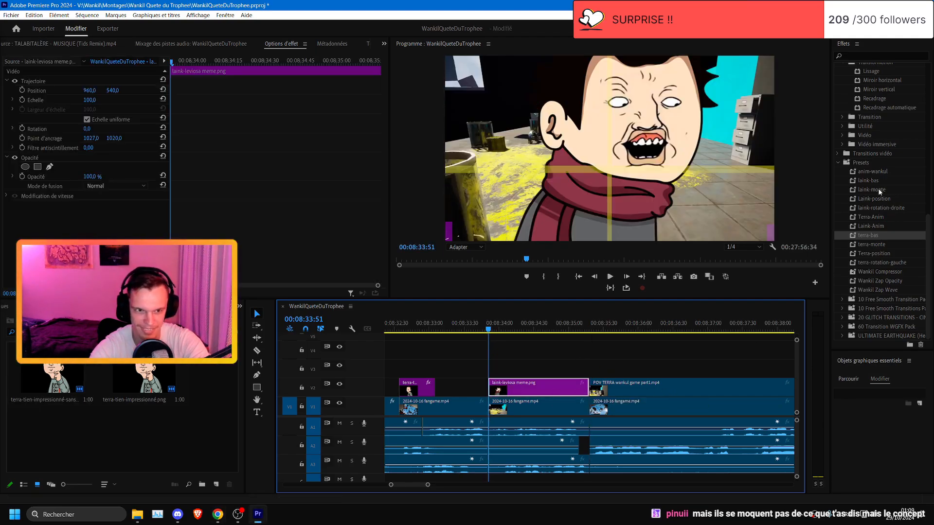
- Apply the laink-bas preset to the laink-leviosa meme image and save the project
left_click_drag(868, 180, 546, 390)
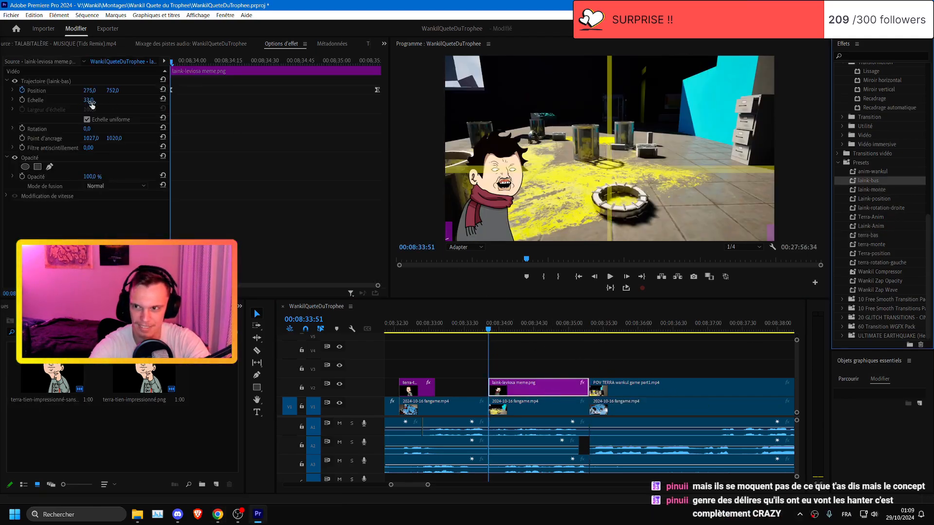
left_click(422, 323)
key("ctrl+s")
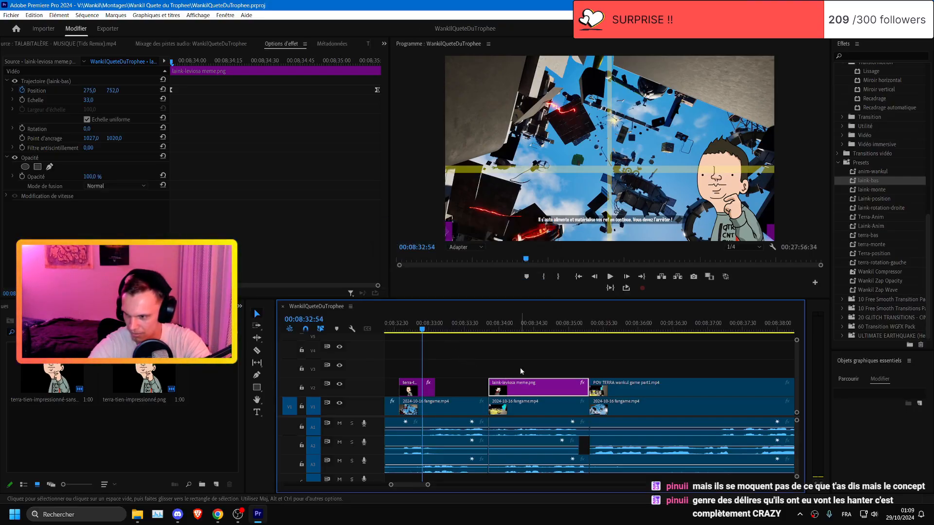
- Save the project, play back the passage leading up to the laink-leviosa meme image and return to 00:08:33:51
scroll(506, 367, "up", 2)
key("ctrl+s")
left_click(421, 329)
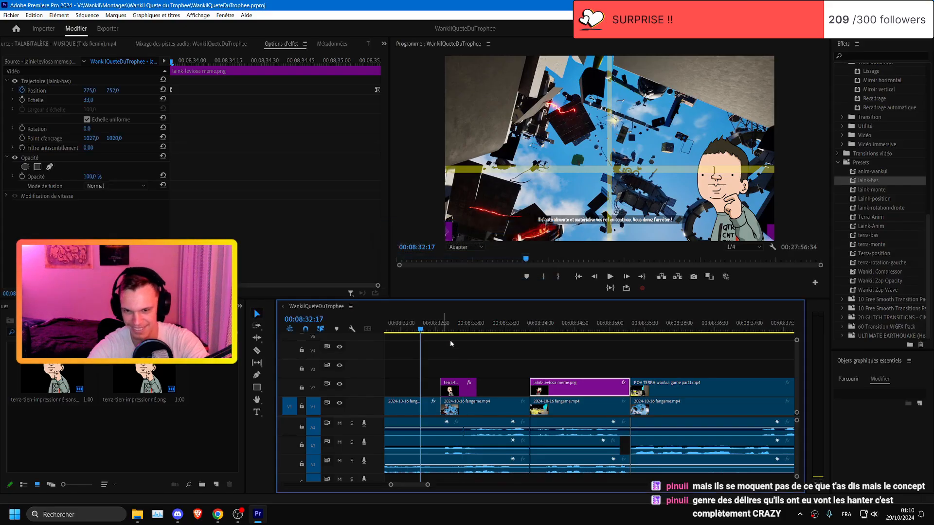
key("space")
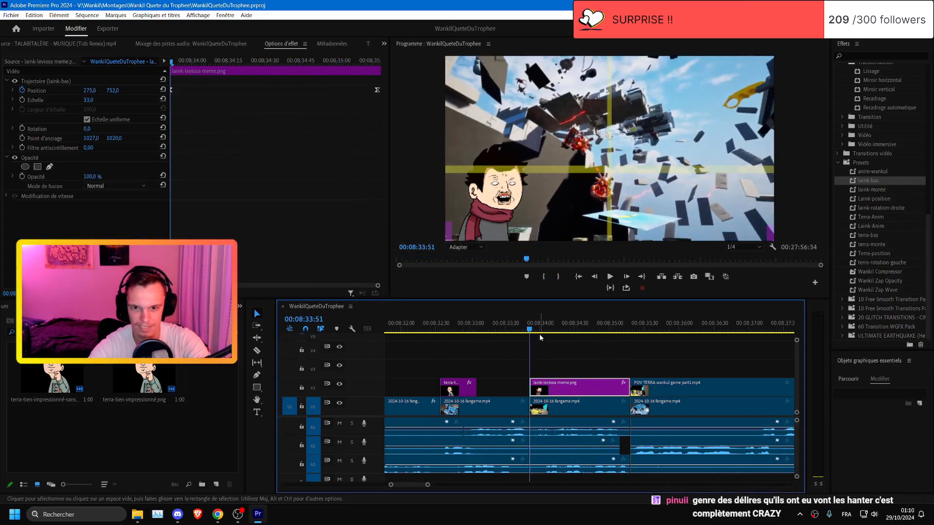
left_click(529, 330)
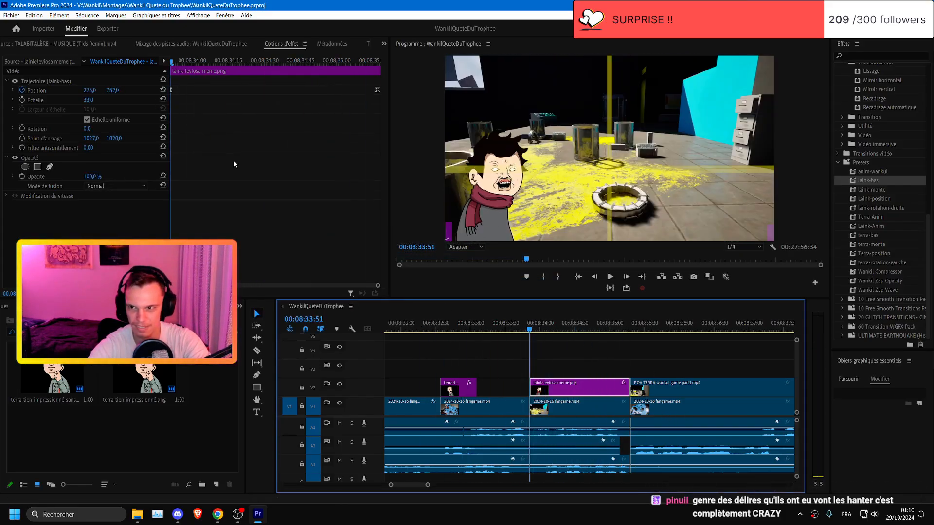
- Check the laink-leviosa image's last Position keyframe, replay the passage in the sequence and save the project
left_click(151, 90)
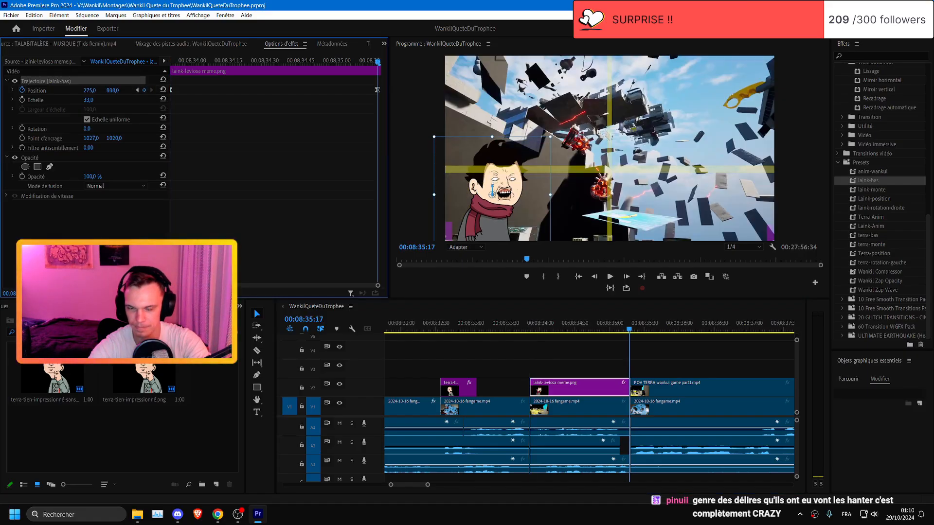
left_click(443, 324)
key("space")
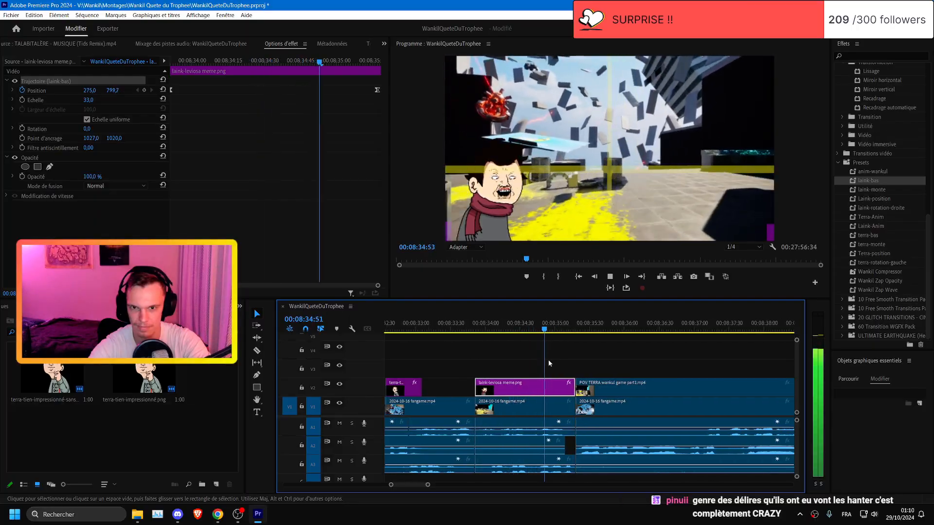
key("ctrl+s")
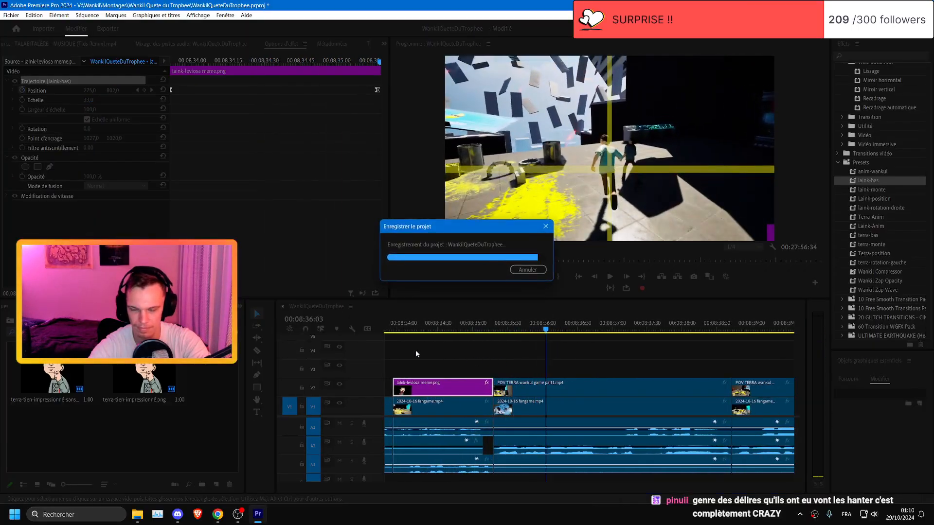
- Return to 00:08:33:51 and copy the "P*tain j'en peux plus de l'entendre" text clip from the section around 00:06:43
left_click(396, 330)
scroll(496, 387, "down", 2)
scroll(505, 394, "up", 3)
scroll(505, 395, "down", 2)
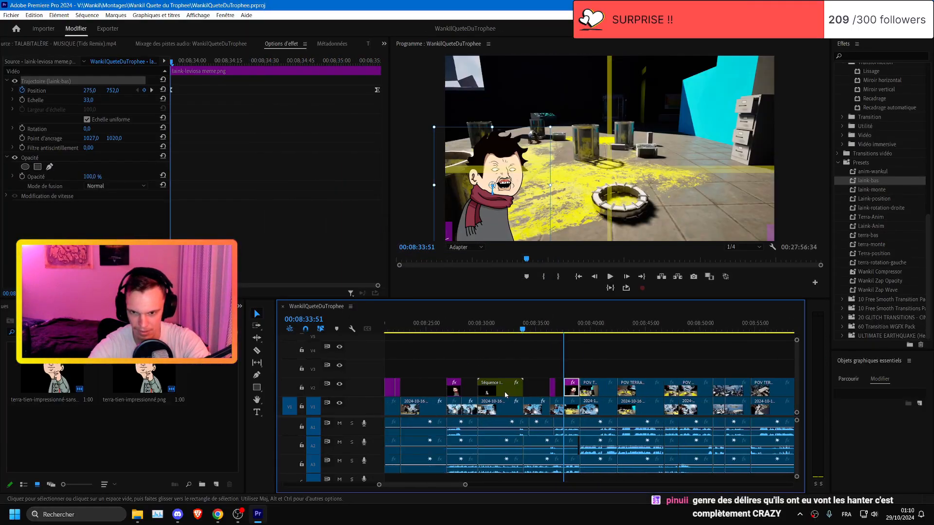
scroll(506, 395, "up", 6)
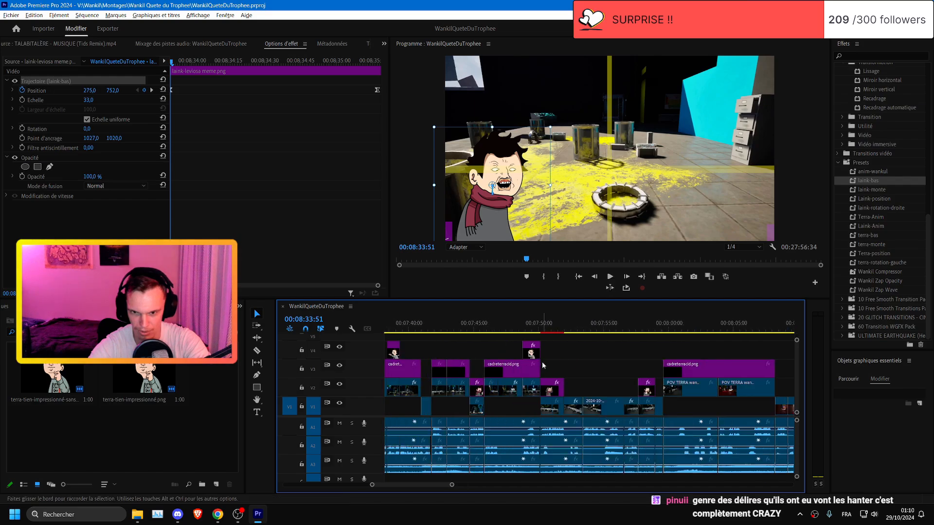
scroll(542, 365, "up", 4)
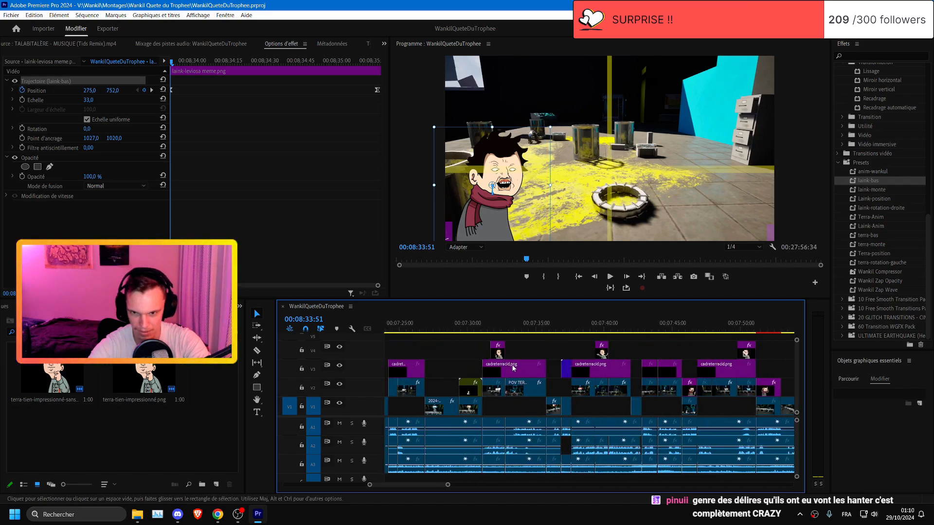
scroll(513, 368, "up", 8)
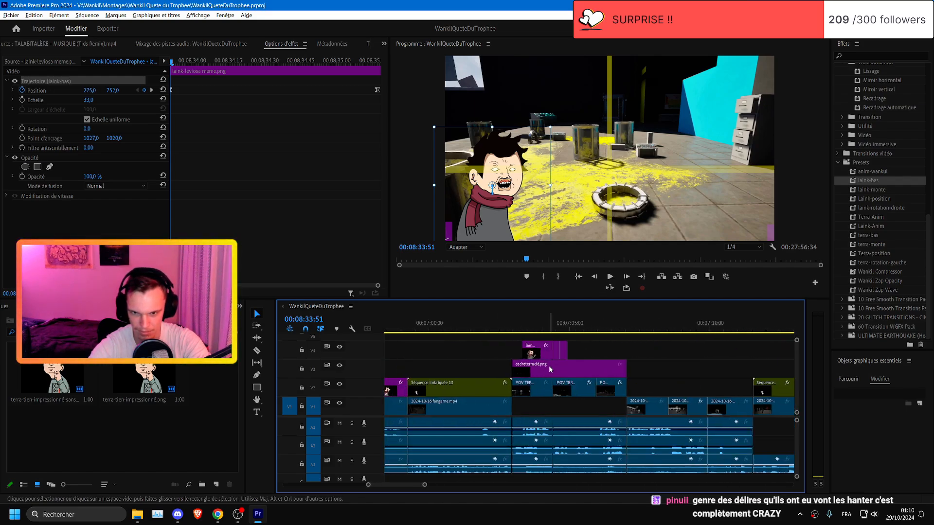
scroll(549, 366, "up", 8)
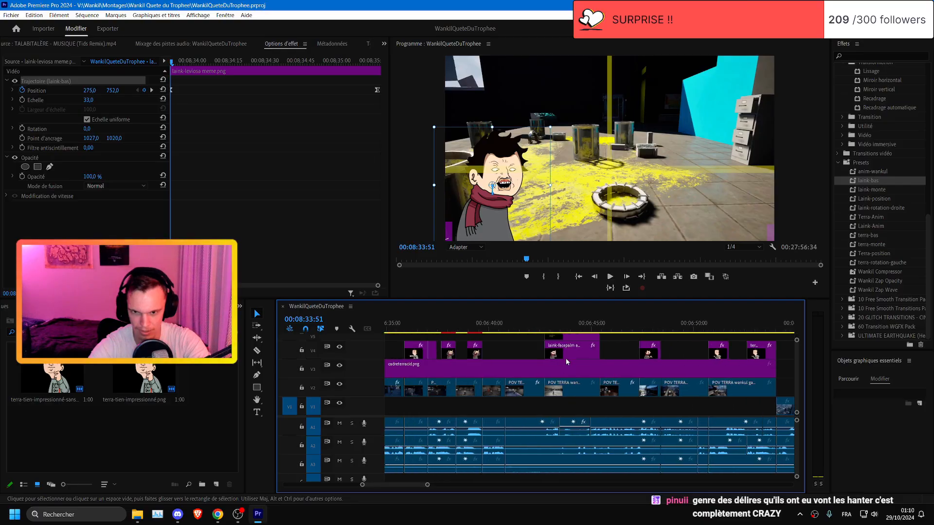
left_click(571, 345)
left_click(573, 339)
- Paste the copied text clip on V3 at 00:08:33:51 and trim it to the end of the laink-leviosa meme image
scroll(568, 375, "down", 5)
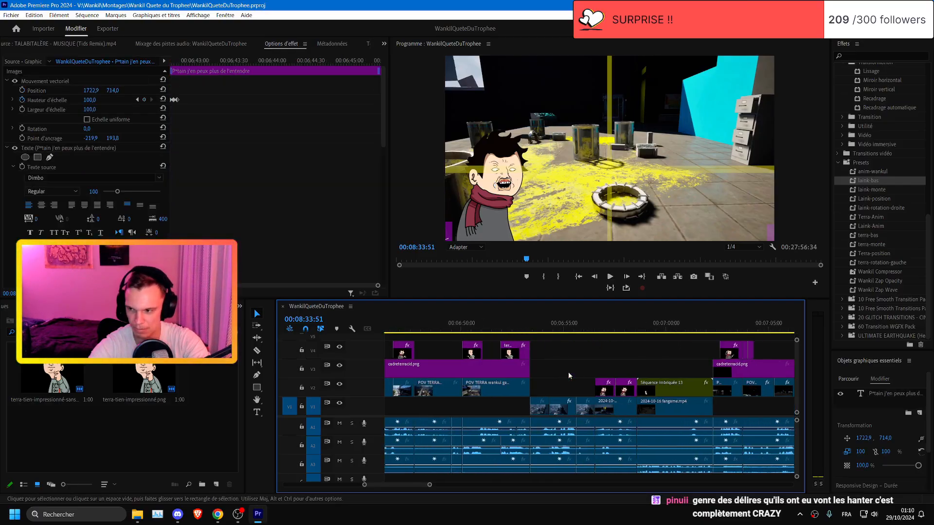
scroll(568, 375, "down", 15)
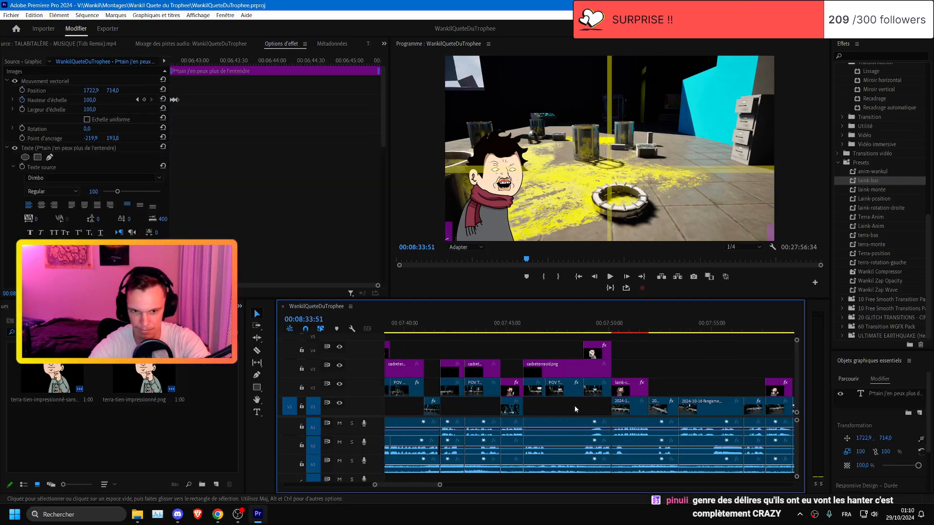
scroll(575, 410, "down", 9)
scroll(568, 385, "up", 3)
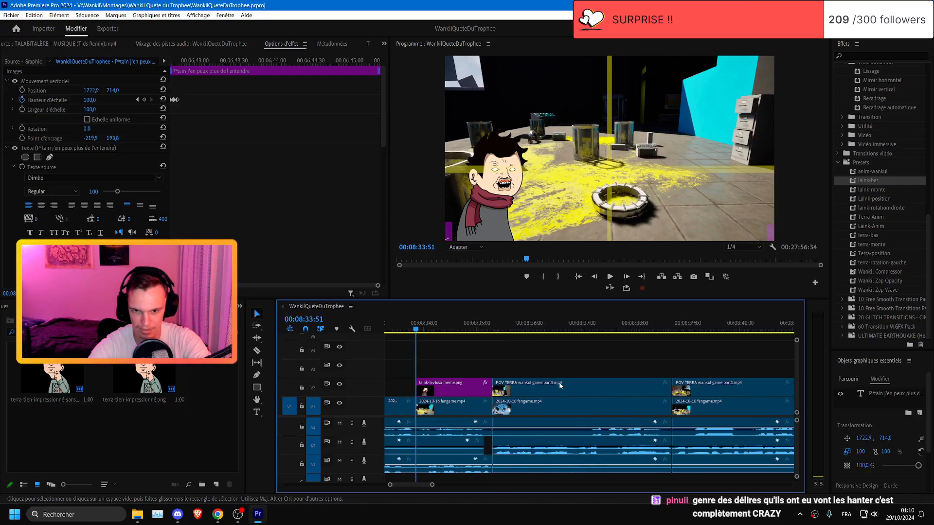
key("ctrl+v")
scroll(453, 368, "up", 2)
left_click_drag(442, 341, 442, 369)
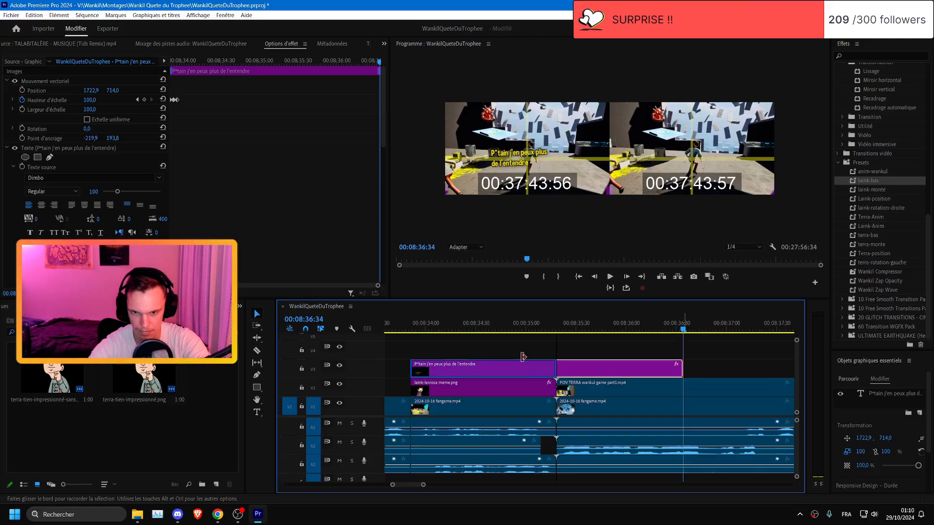
left_click_drag(522, 357, 523, 357)
- Replace the pasted clip's text with "Il matérialise vos refs" in quotation marks
left_click(468, 325)
double_click(587, 153)
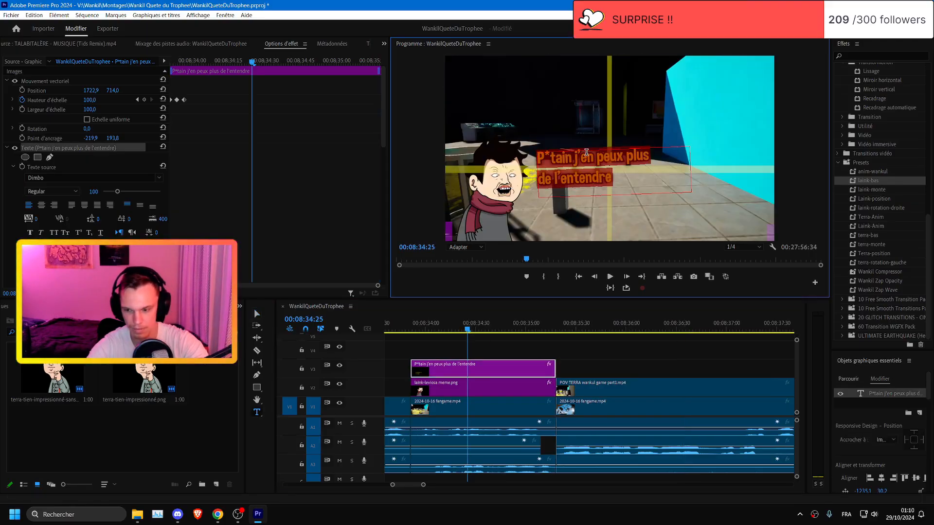
type("\"")
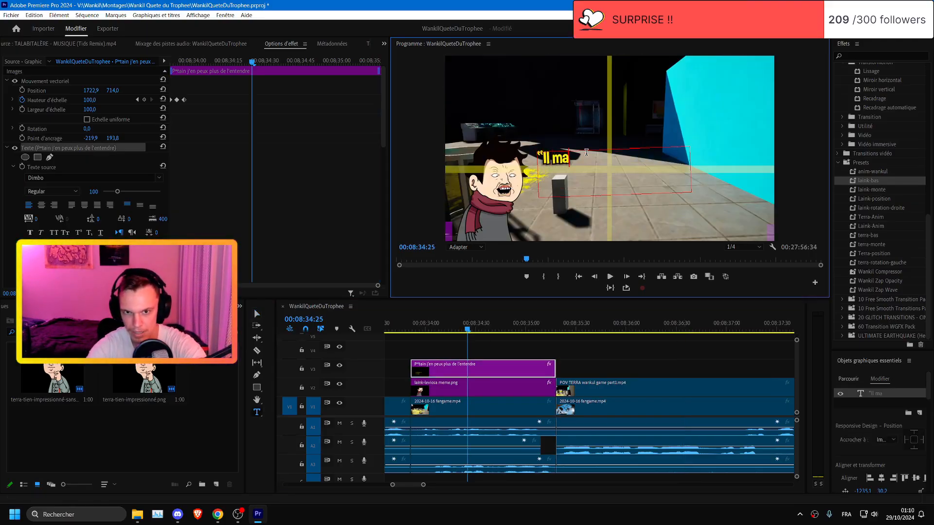
type("Il matérial")
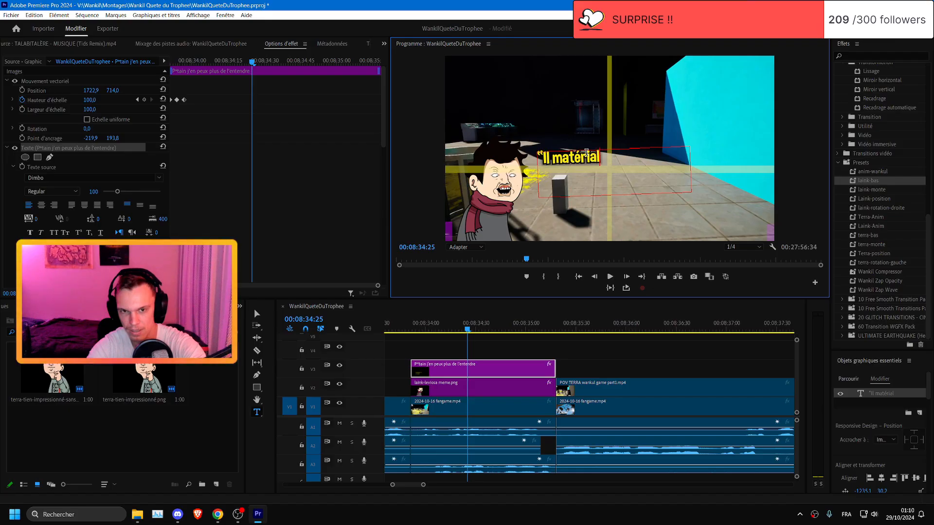
type("ise vos refs”")
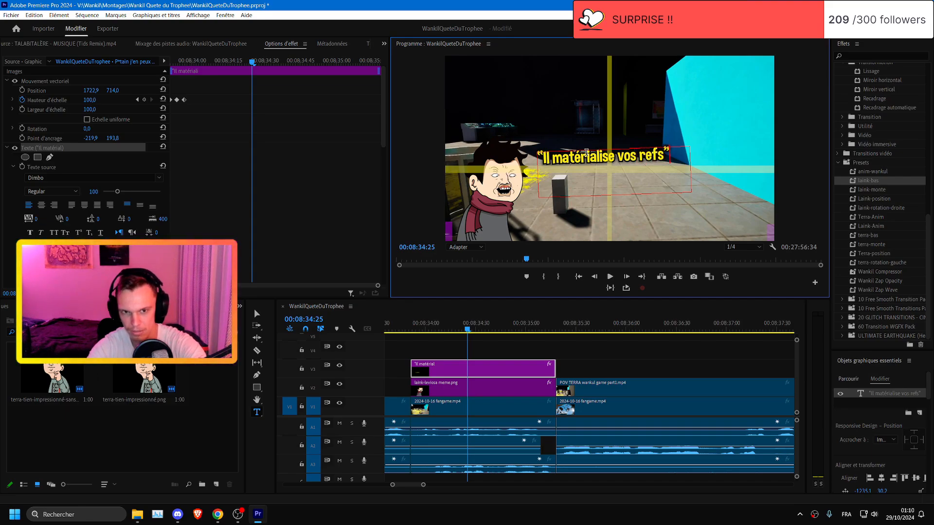
left_click(624, 360)
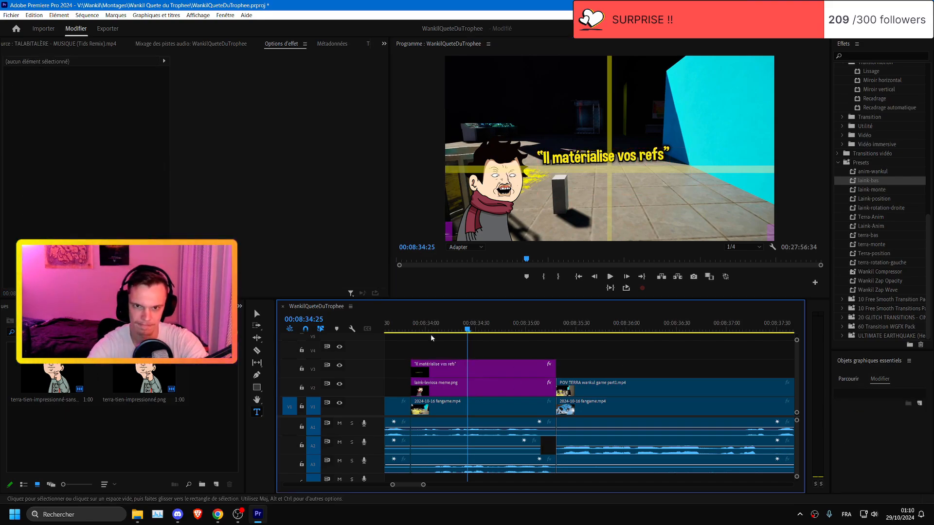
- Play back the passage to check the new caption over the laink-leviosa meme image
key("space")
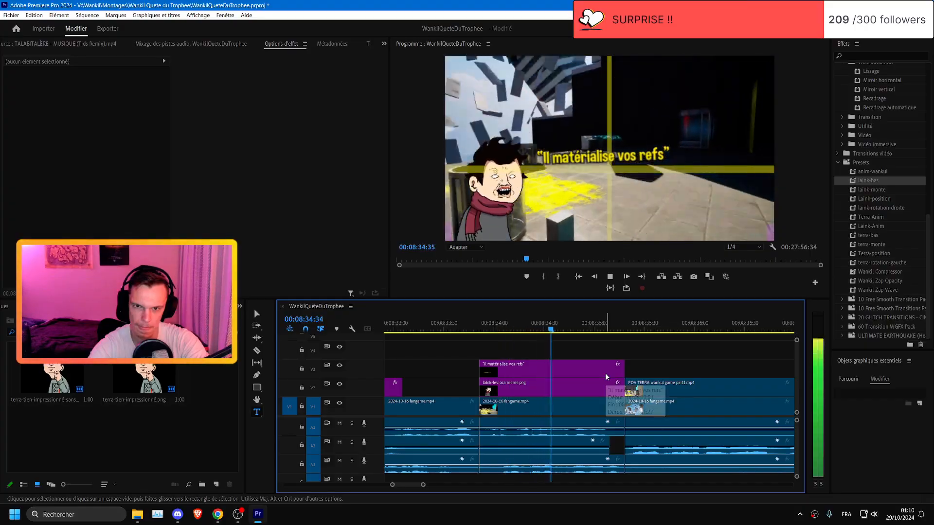
left_click(451, 326)
key("space")
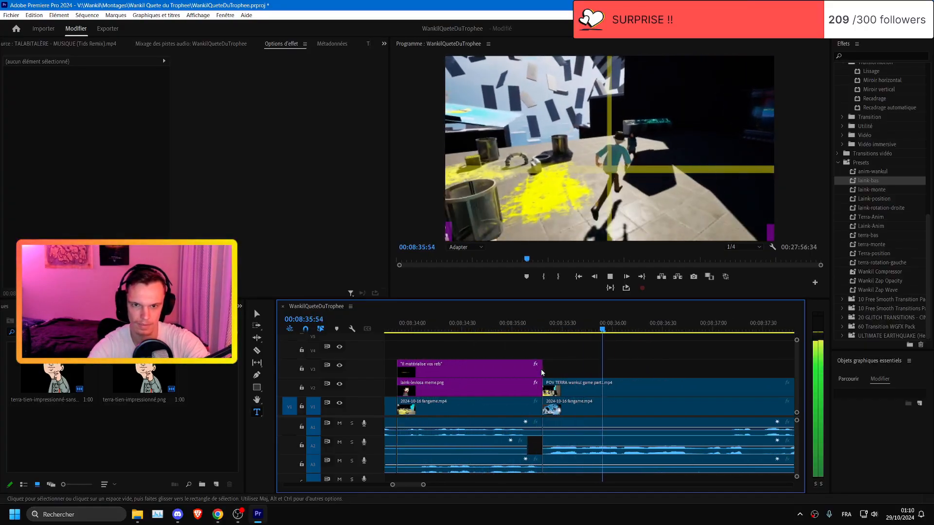
- Delete the POV TERRA clip on V2 directly after the laink-leviosa meme image and save the project
key("minus")
left_click(603, 393)
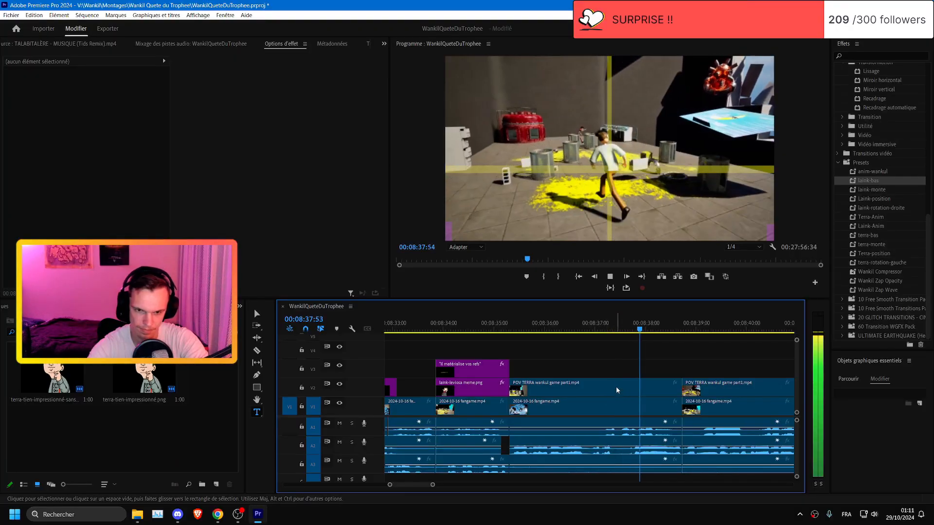
key("Delete")
left_click(488, 332)
key("ctrl+s")
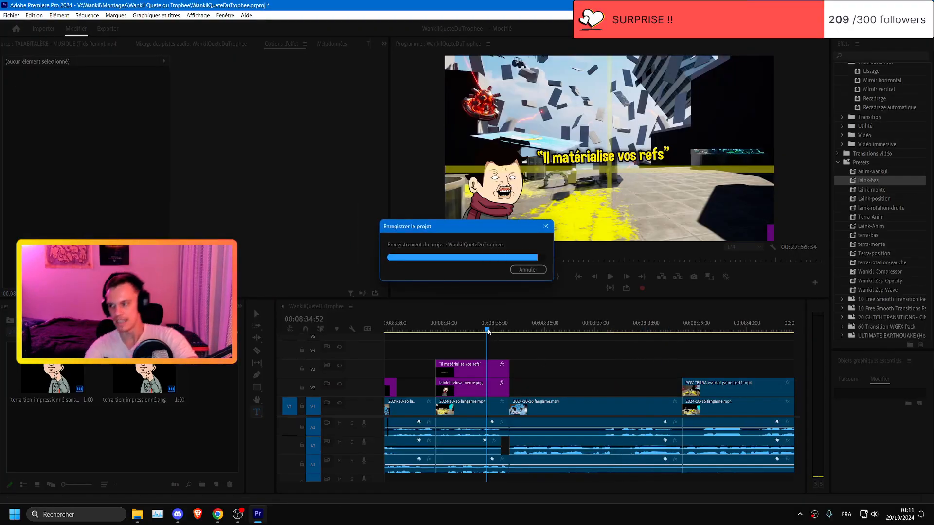
- Play the following fangame shot, solo the A1 audio track for further listening and save the project
key("space")
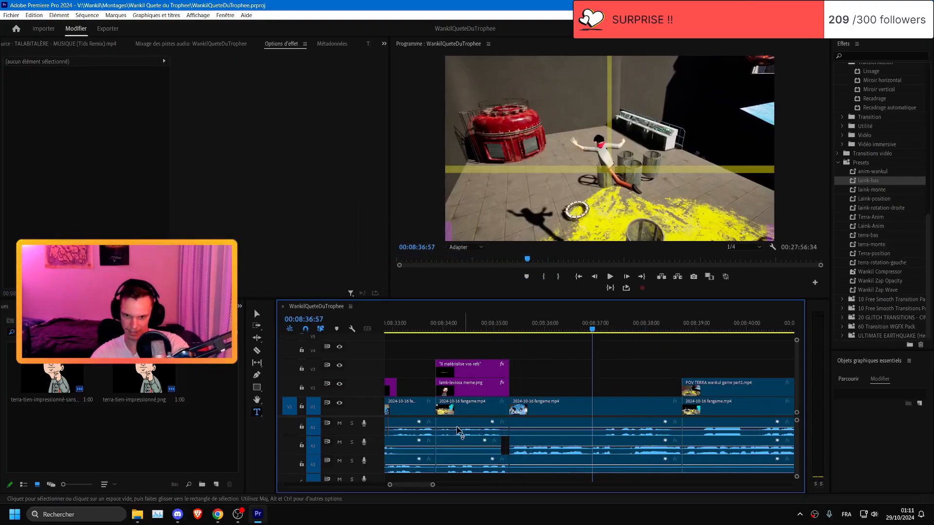
left_click(352, 423)
key("space")
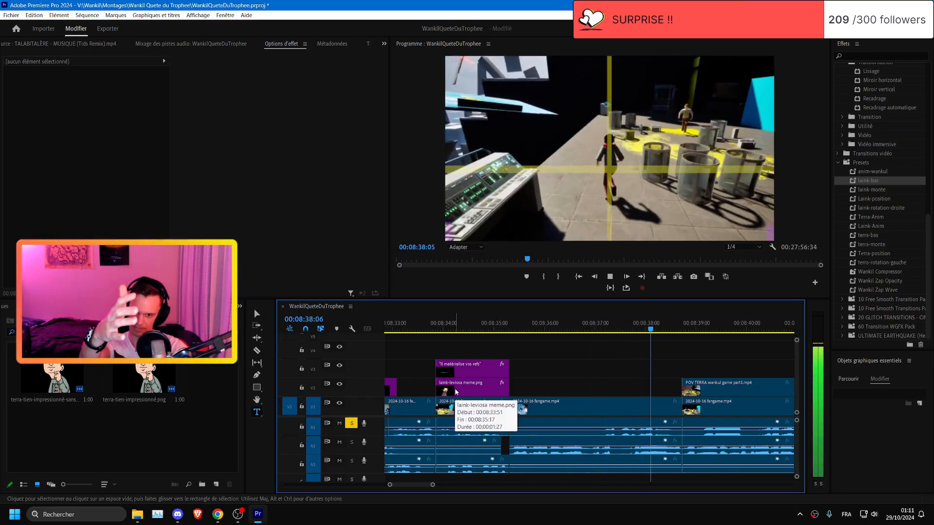
key("space")
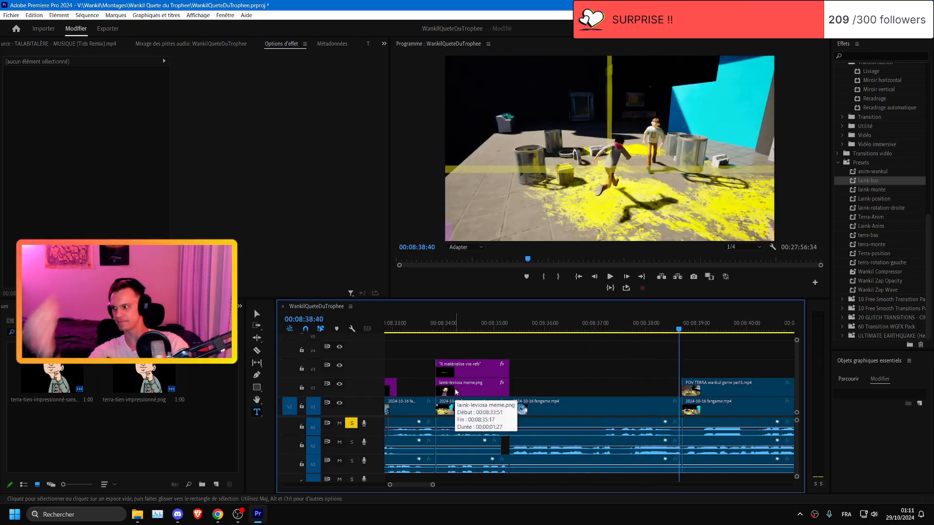
key("ctrl+s")
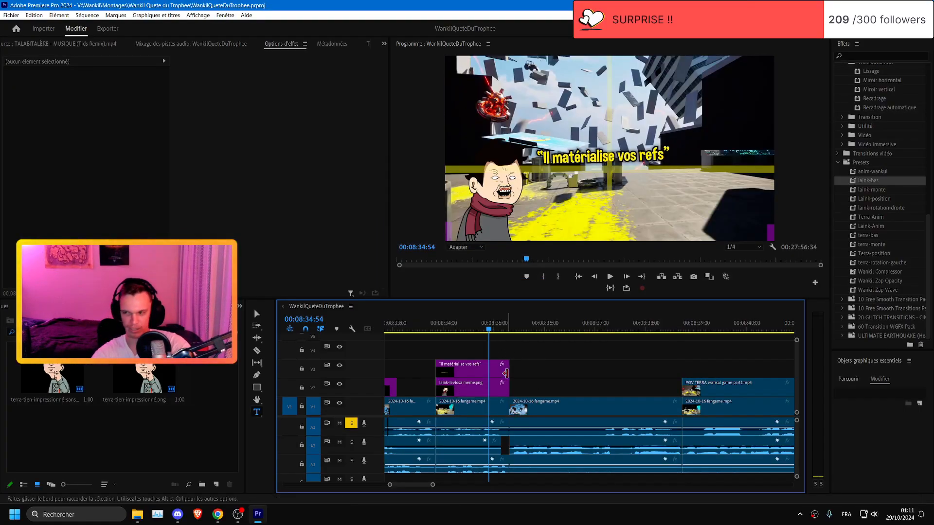
key("ctrl+s")
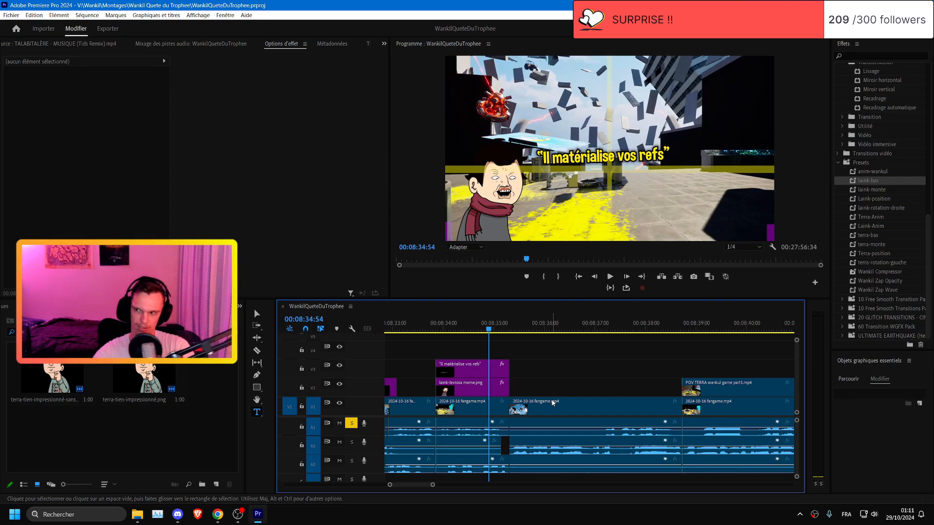
- Select the empty V2 gap after the laink-leviosa image, replay the fangame shot from around 00:08:37 and save the project
key("alt+Tab")
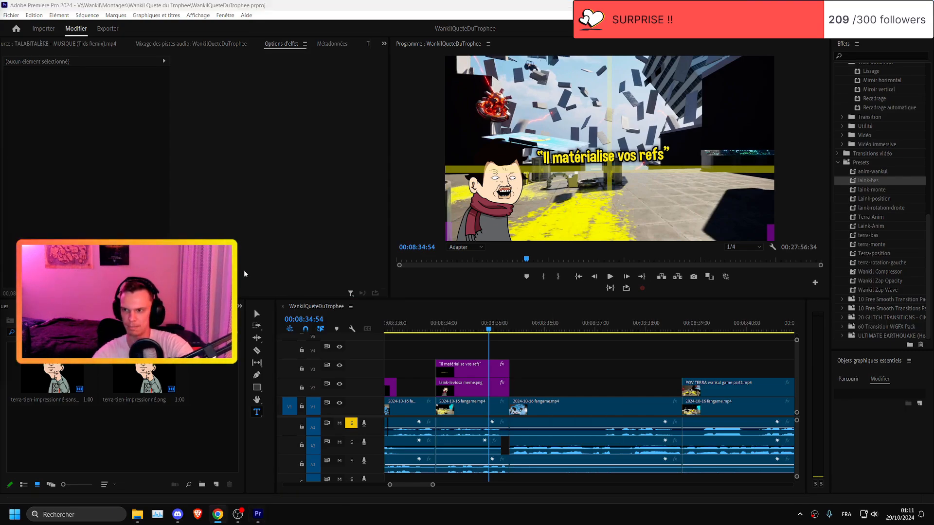
left_click(563, 385)
key("ctrl+s")
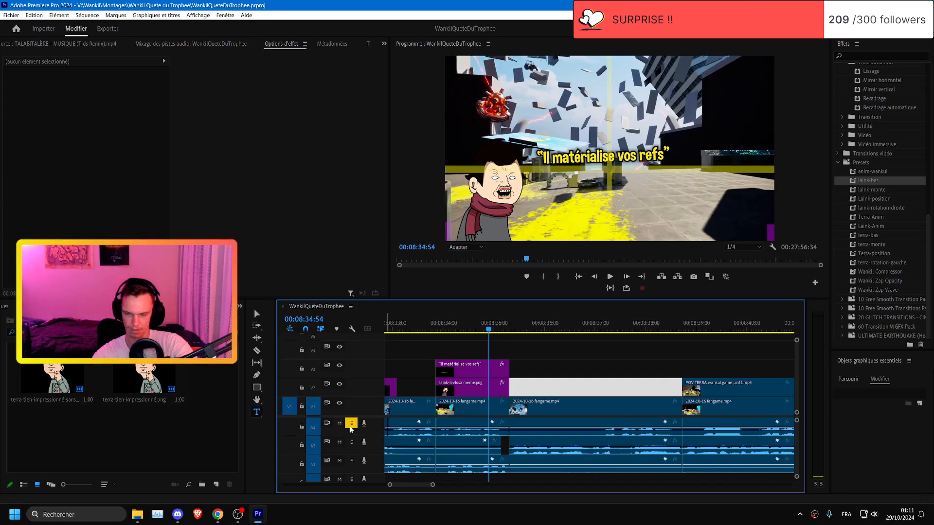
key("space")
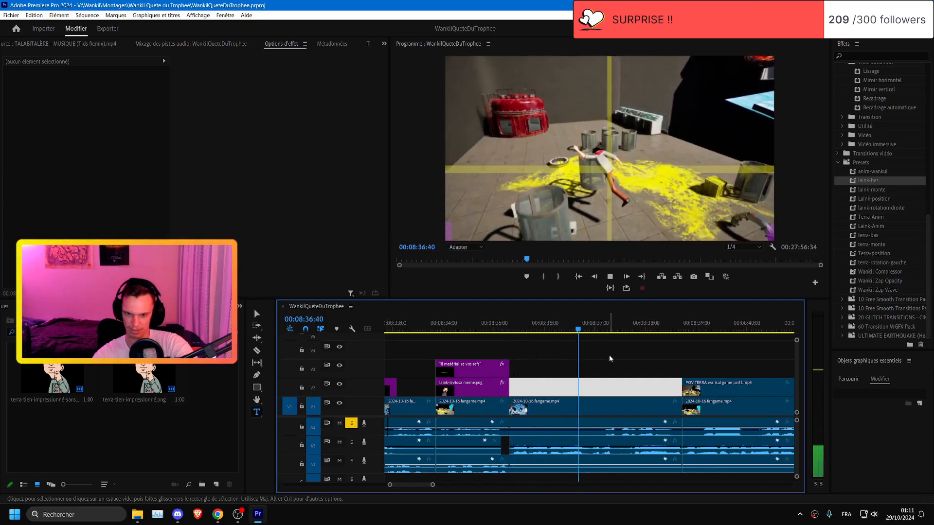
left_click(602, 328)
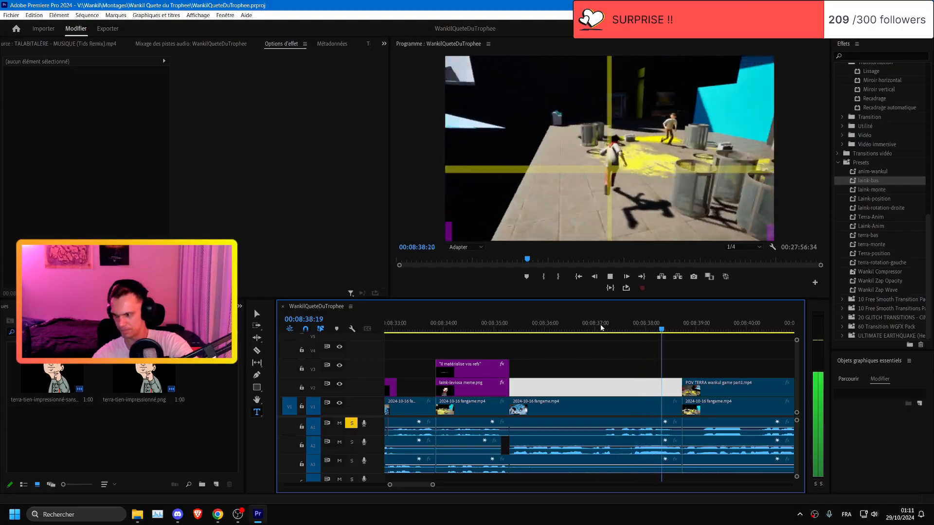
key("ctrl+s")
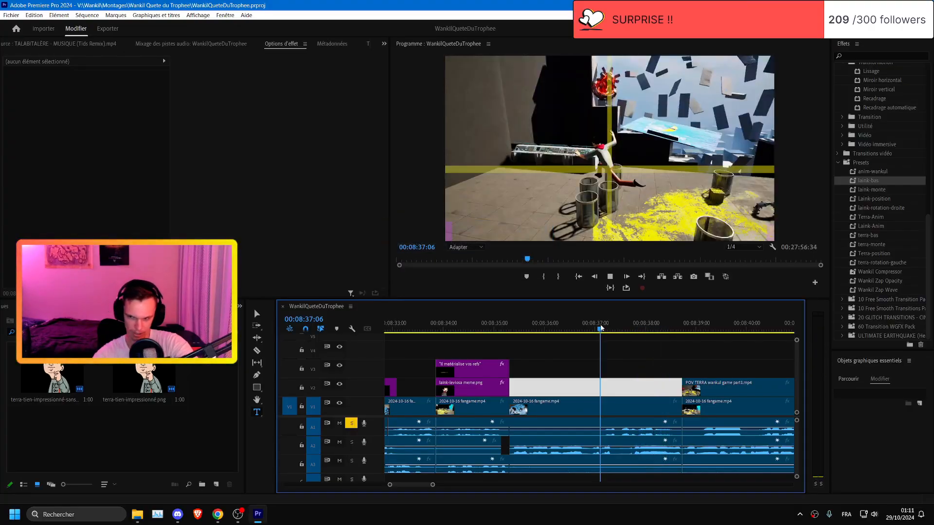
left_click(597, 328)
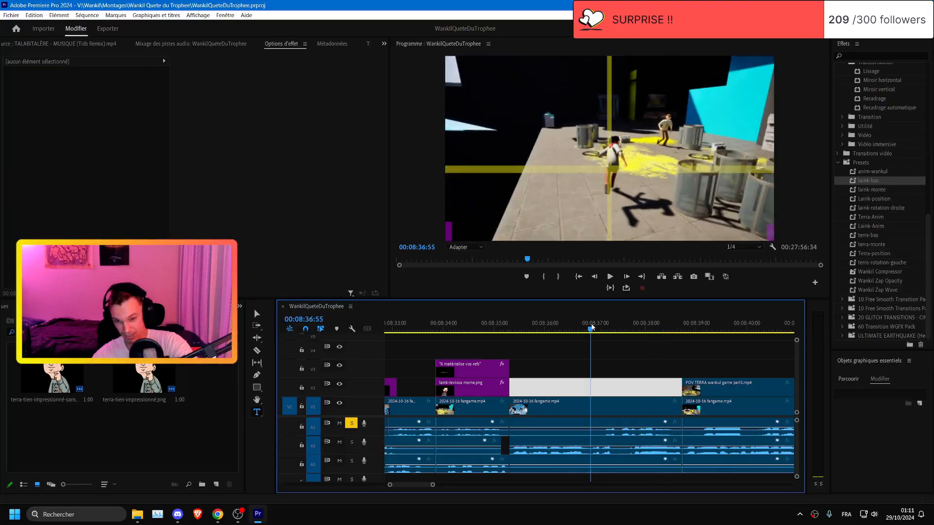
- Replay the fangame shot between about 00:08:35 and 00:08:38 with A1 soloed, saving the project along the way
key("space")
left_click(605, 327)
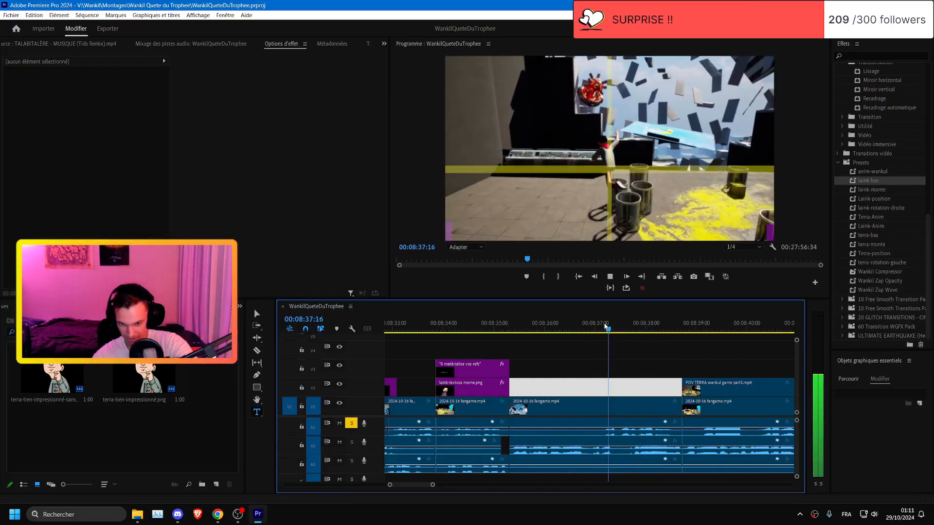
left_click(606, 327)
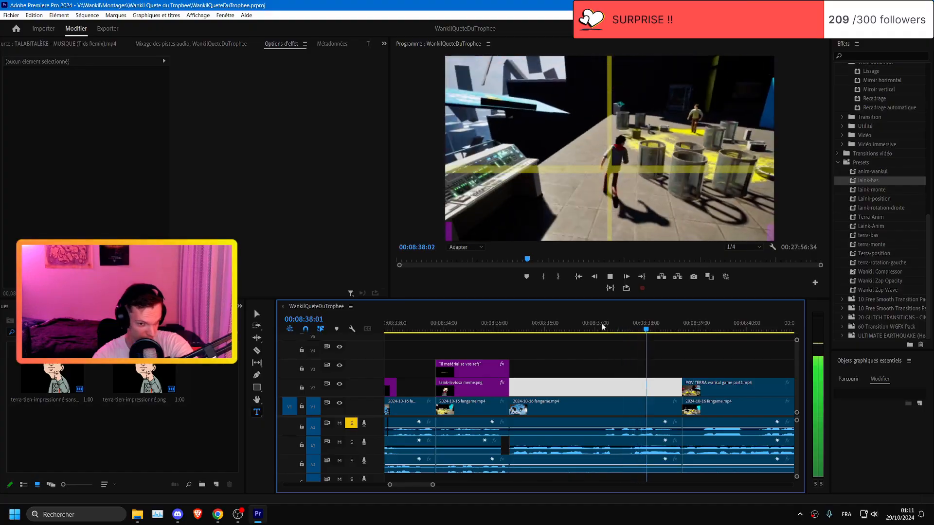
left_click_drag(602, 326, 530, 328)
key("ctrl+s")
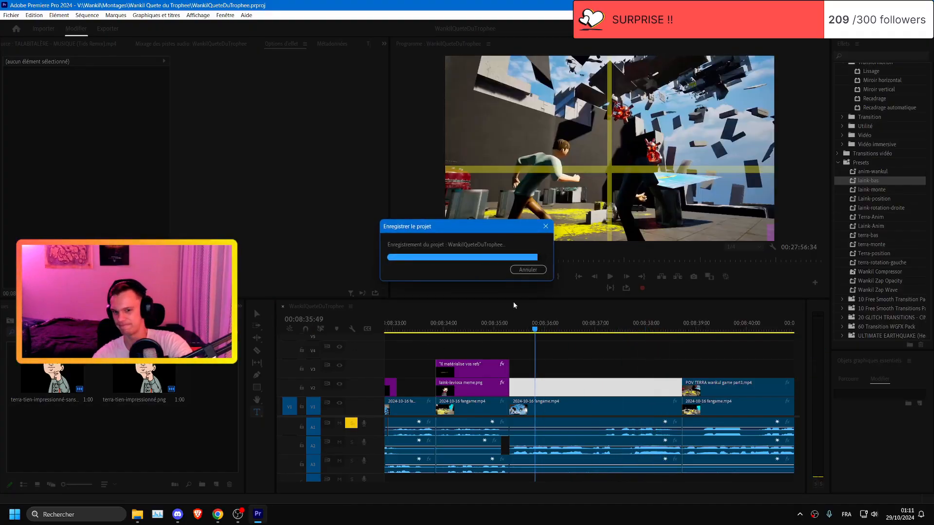
left_click(590, 321)
key("space")
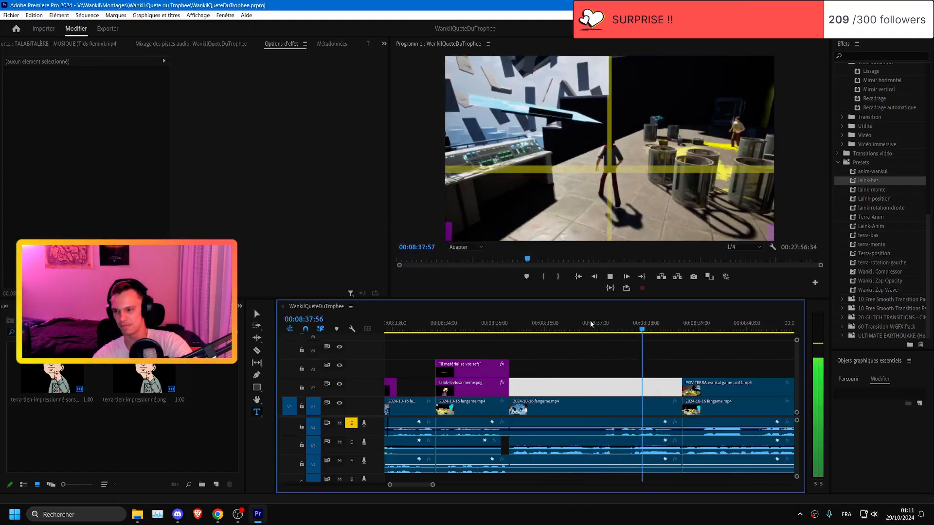
left_click(518, 329)
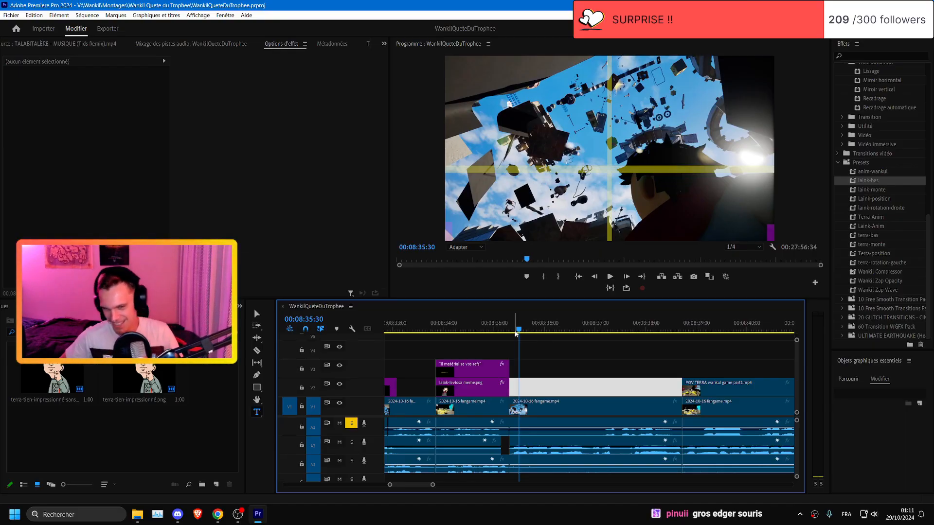
key("space")
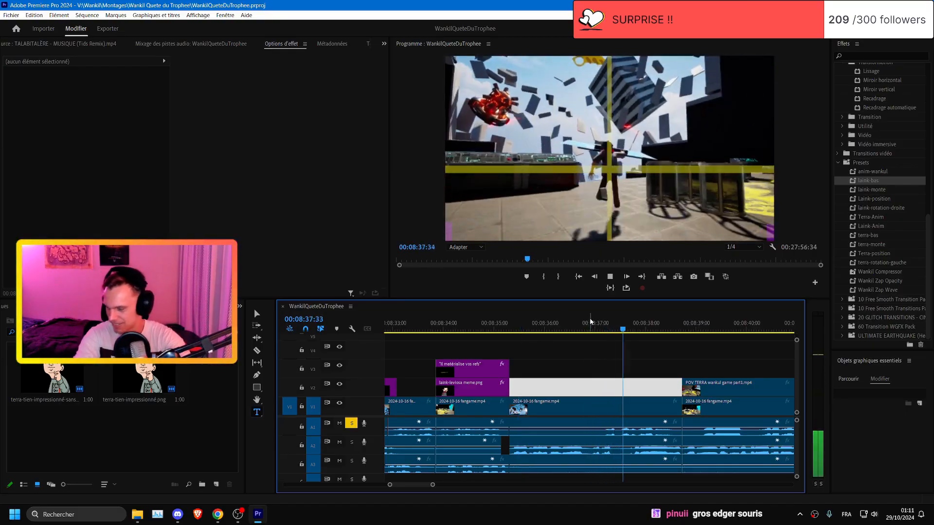
left_click(609, 320)
- Browse the sequence to its end and locate the "À SUIVRE..." passage around 00:26:39
scroll(631, 391, "down", 5)
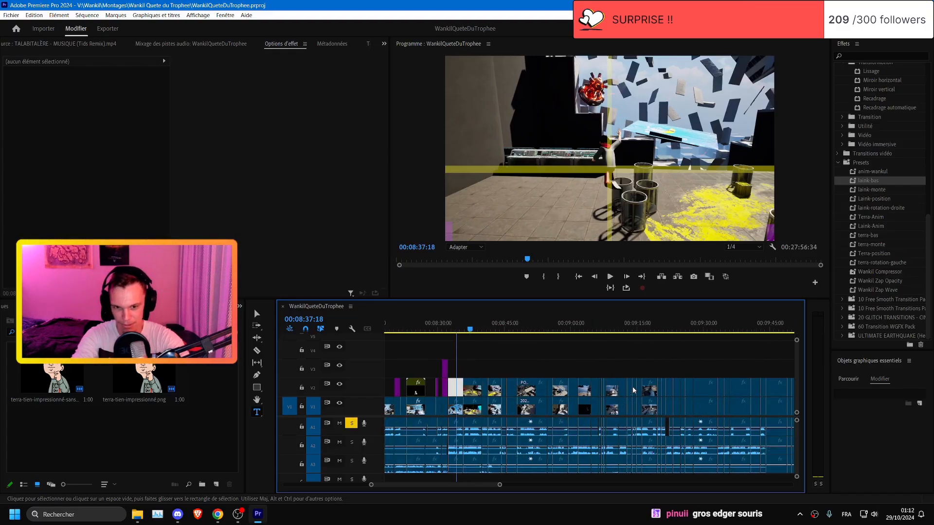
scroll(631, 391, "down", 15)
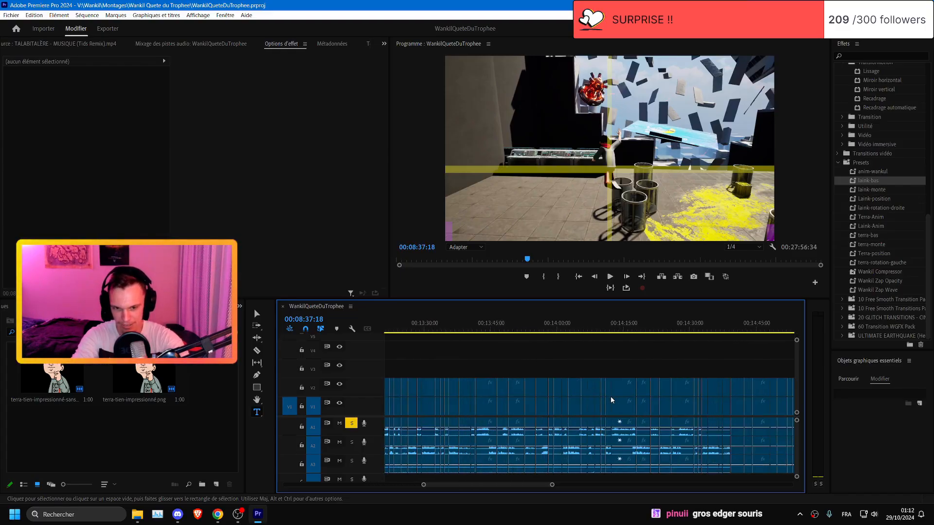
scroll(596, 404, "down", 20)
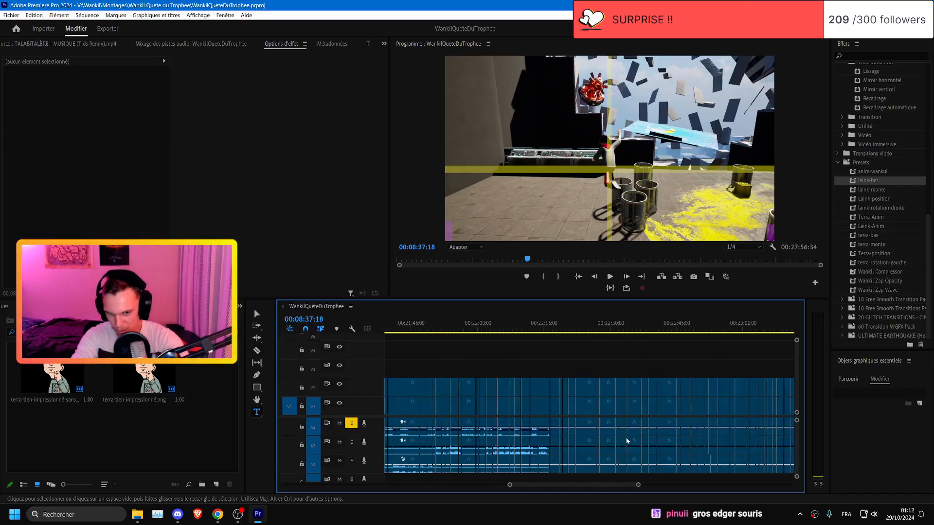
scroll(659, 448, "down", 15)
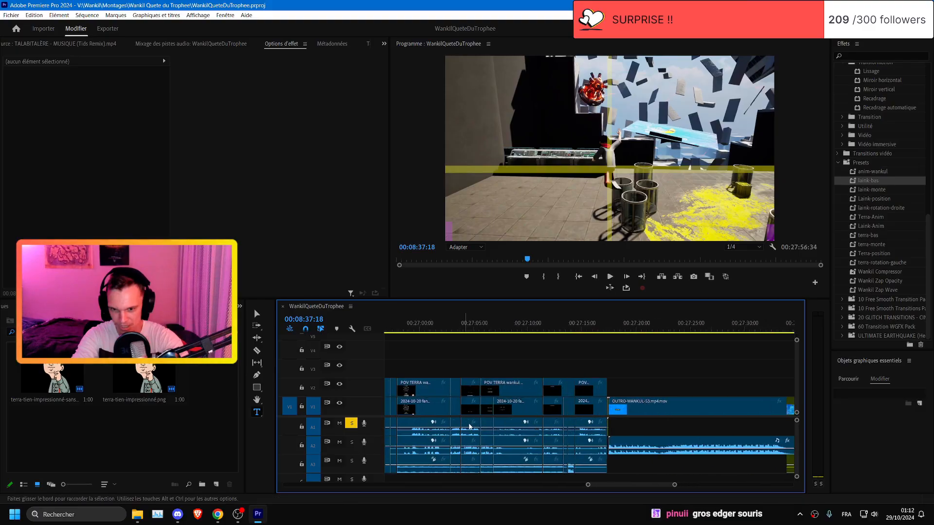
scroll(488, 371, "up", 5)
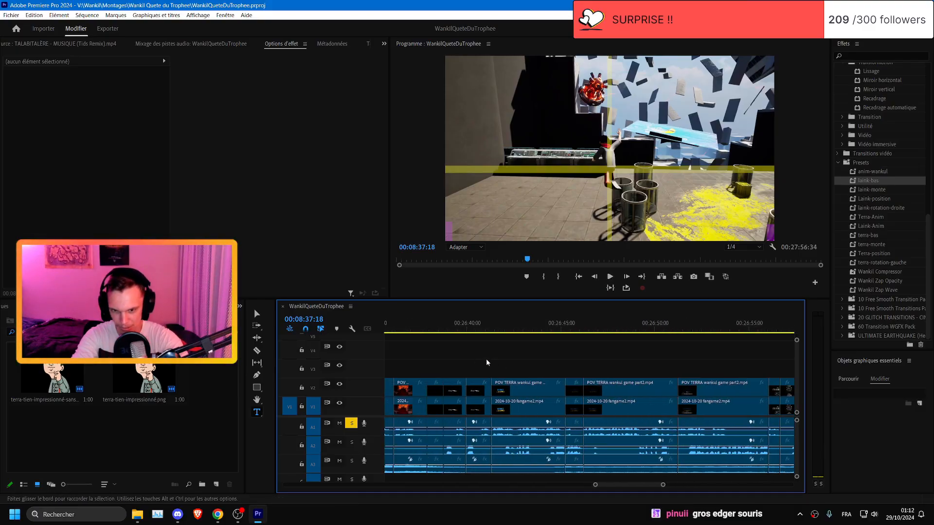
left_click(436, 329)
key("=")
key("=")
left_click(504, 327)
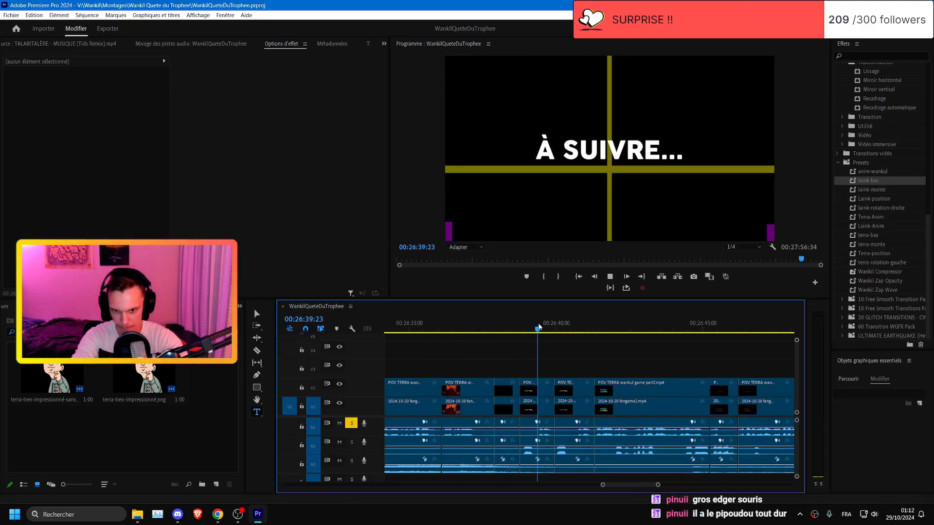
- Listen repeatedly to the soloed A1 voice in the "À SUIVRE..." passage between about 00:26:39 and 00:26:41
key("space")
key("=")
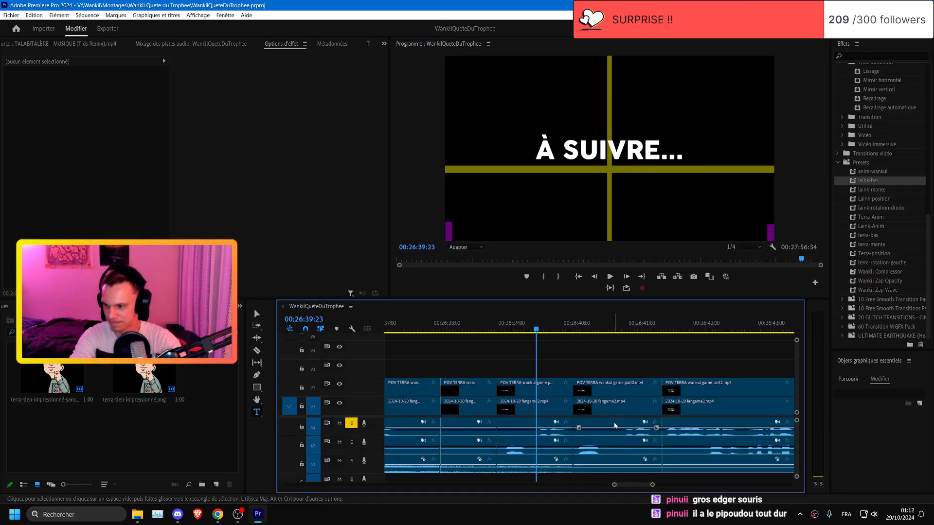
key("space")
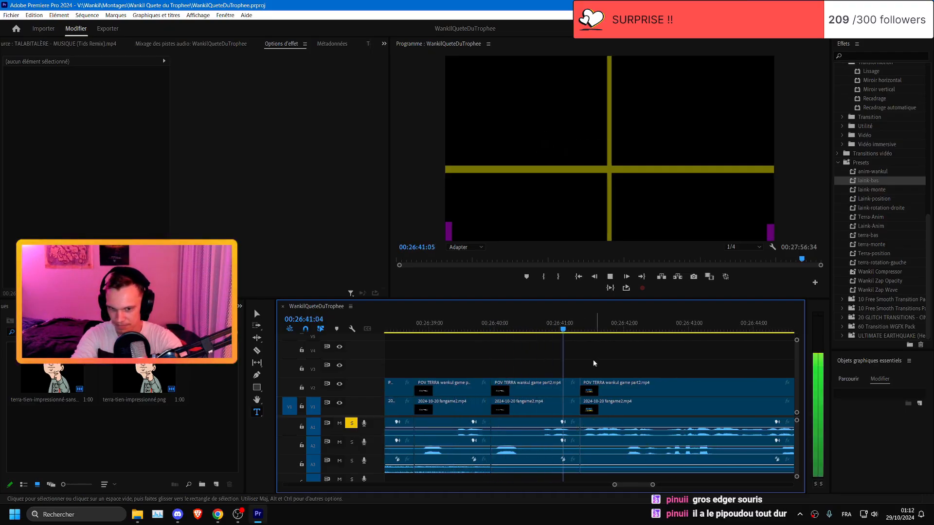
left_click(543, 327)
left_click(441, 324)
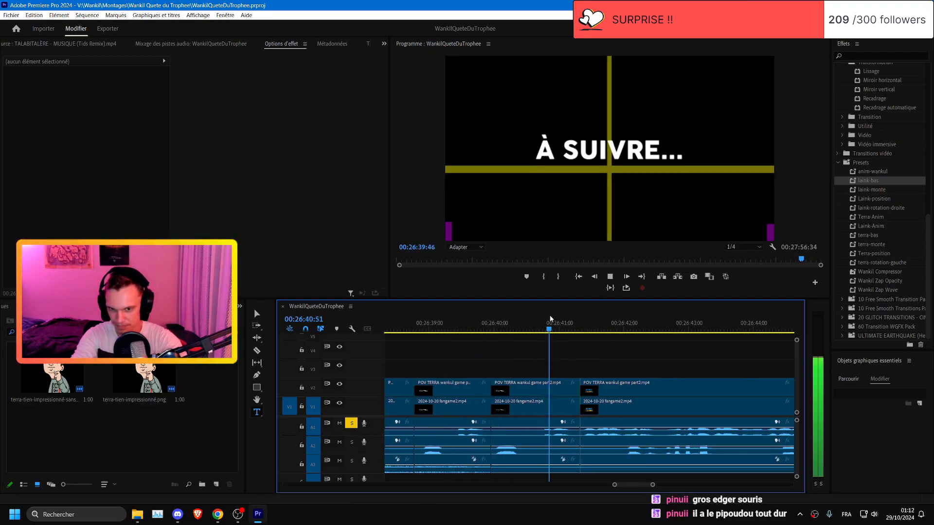
left_click(446, 327)
left_click(540, 322)
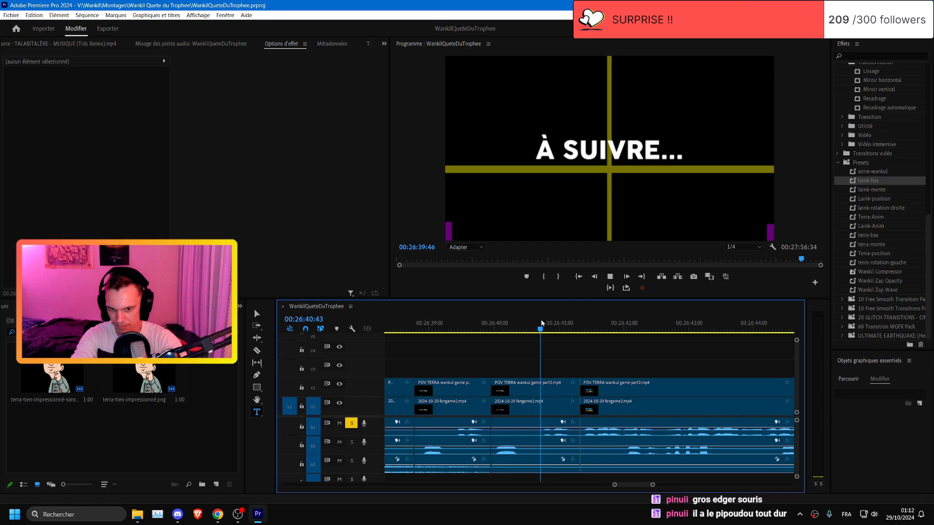
left_click(439, 327)
left_click(442, 327)
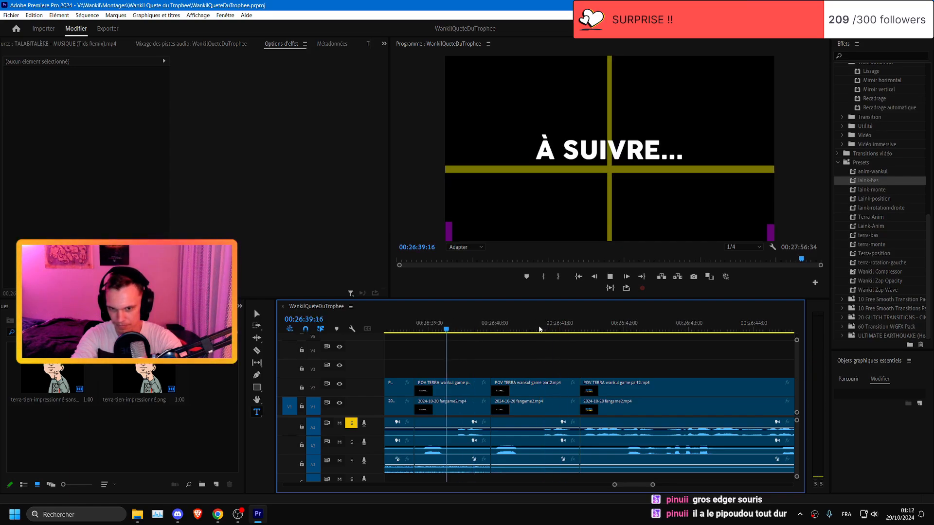
left_click(538, 323)
left_click(462, 326)
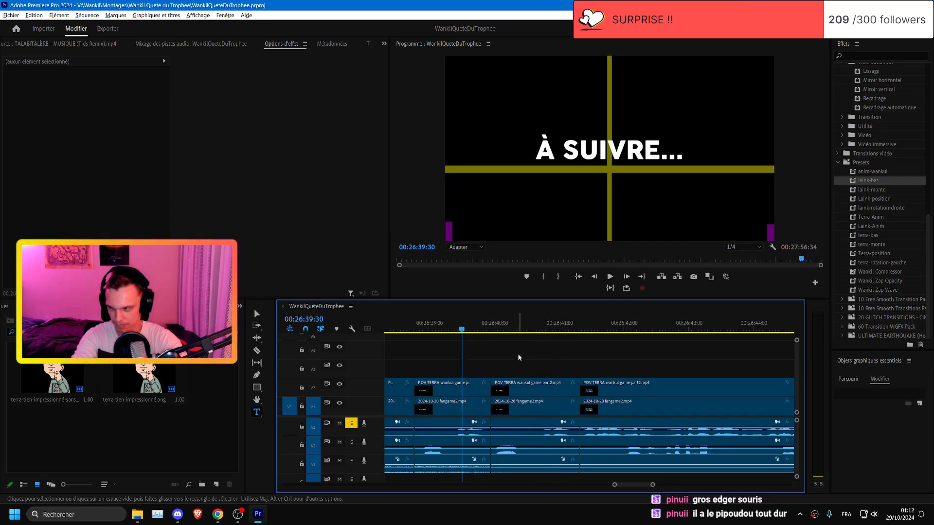
- Return to the end of the laink-leviosa meme image at 00:08:35:09 and save the project
scroll(519, 358, "down", 10)
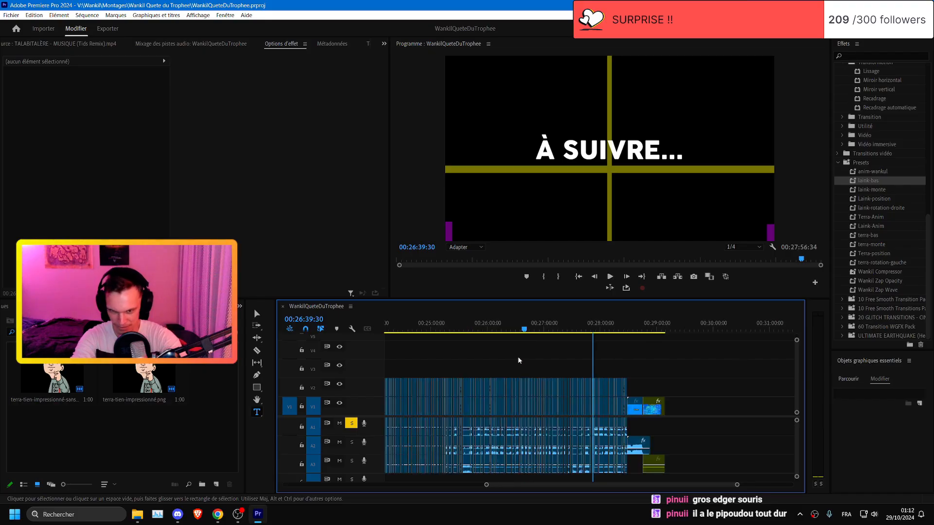
scroll(518, 360, "up", 8)
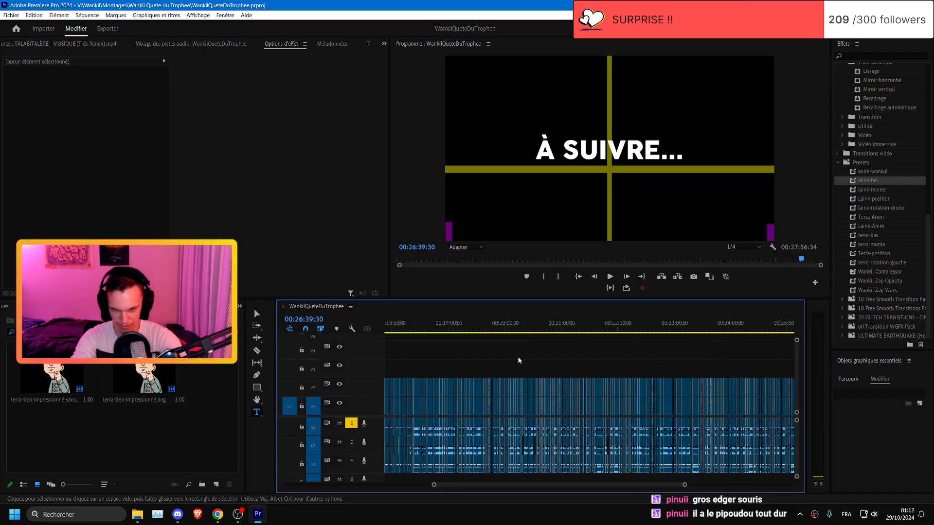
scroll(518, 360, "up", 6)
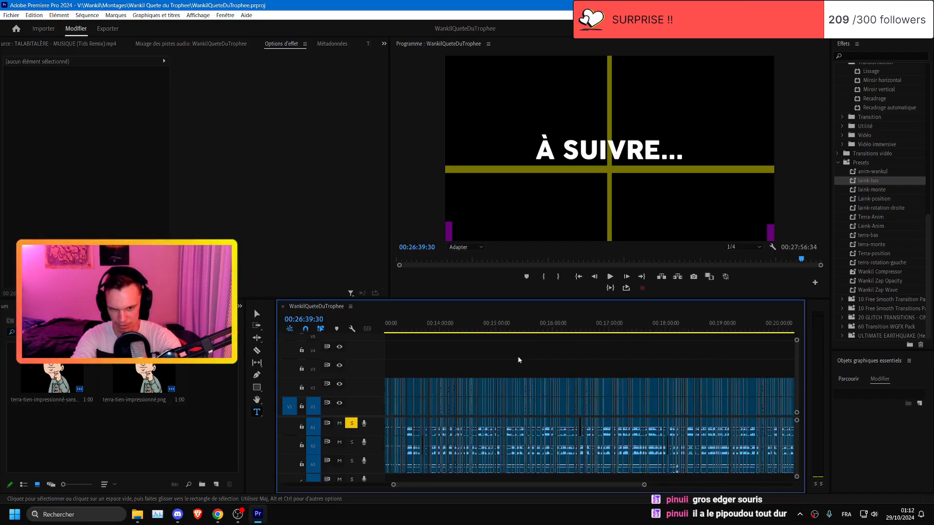
scroll(519, 361, "up", 6)
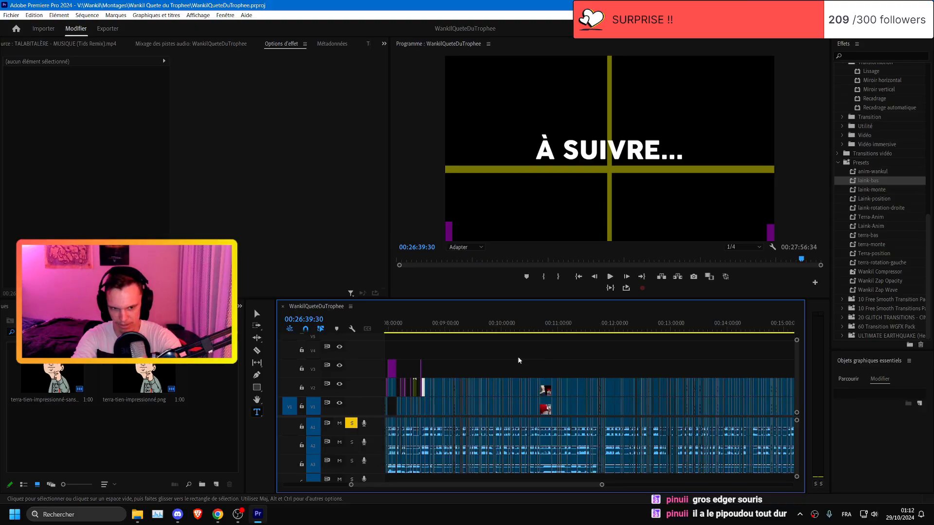
scroll(519, 360, "up", 3)
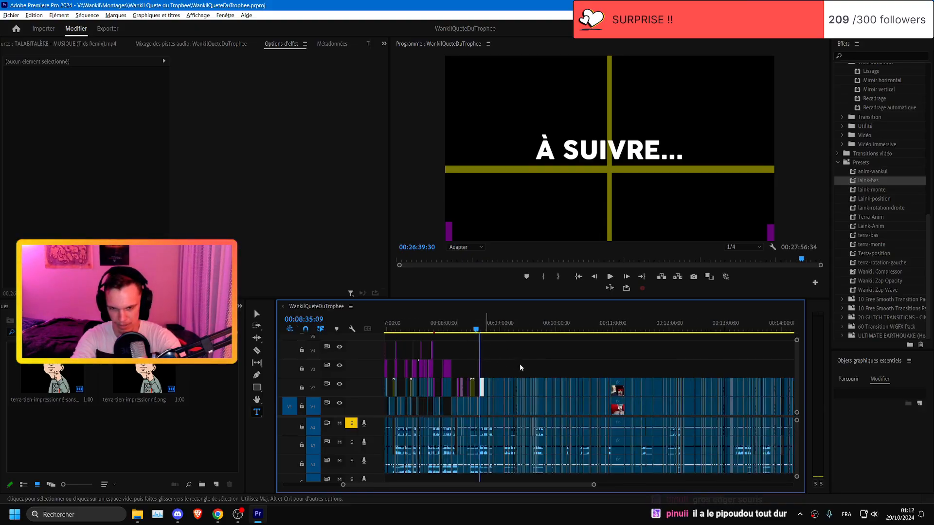
key("=")
key("=")
key("=")
key("=")
key("=")
key("=")
key("ctrl+s")
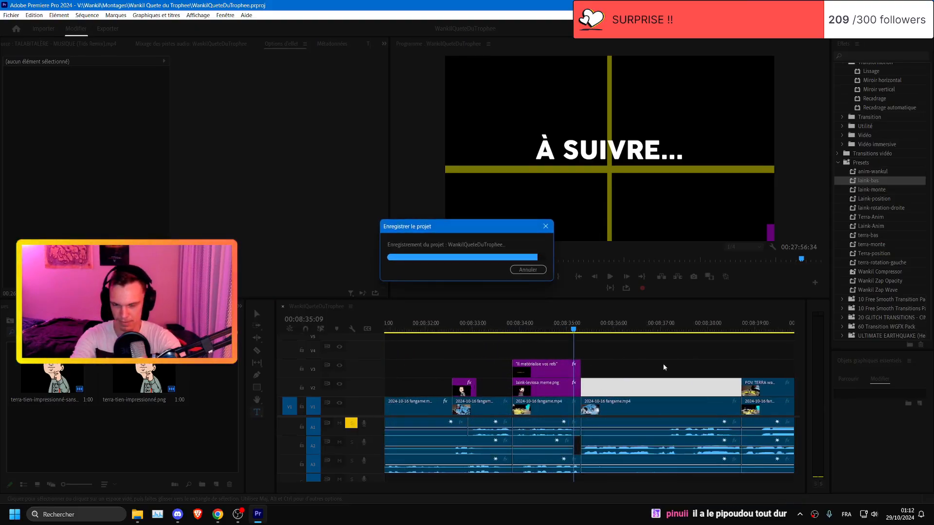
- Unsolo the A1 track and ripple-trim the start of the fangame shot after the laink-leviosa image up to 00:08:35:40
scroll(650, 384, "down", 3)
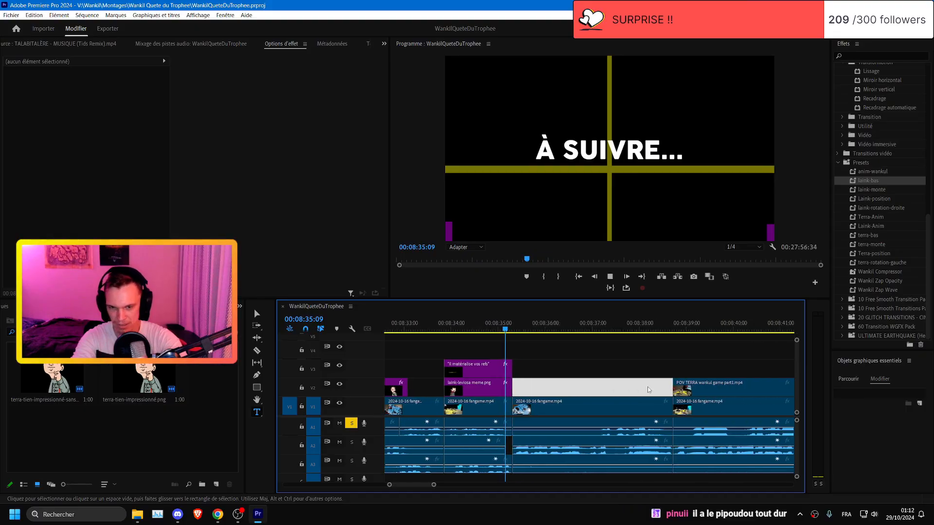
left_click(351, 423)
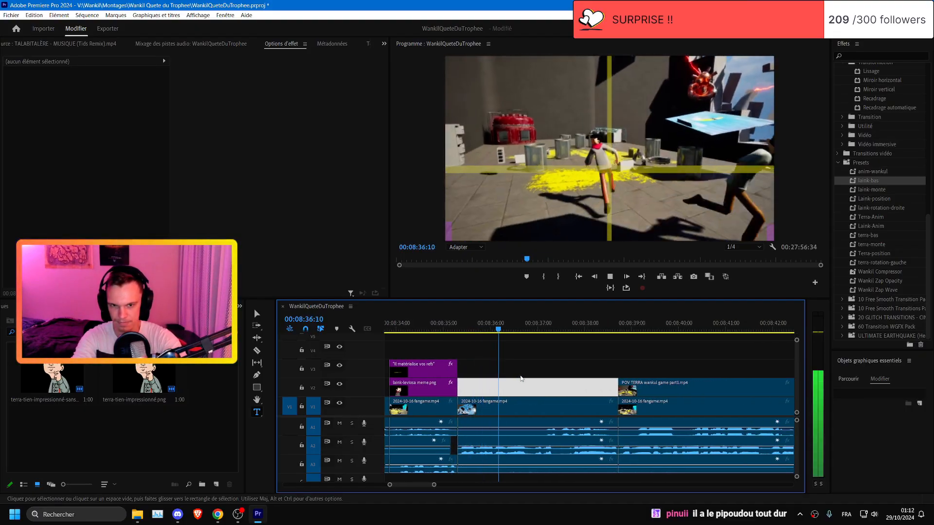
scroll(505, 371, "up", 2)
left_click_drag(441, 332, 458, 333)
key("q")
- Play back the tightened cut from the end of the laink-leviosa image and save the project
left_click(396, 328)
scroll(560, 390, "up", 5)
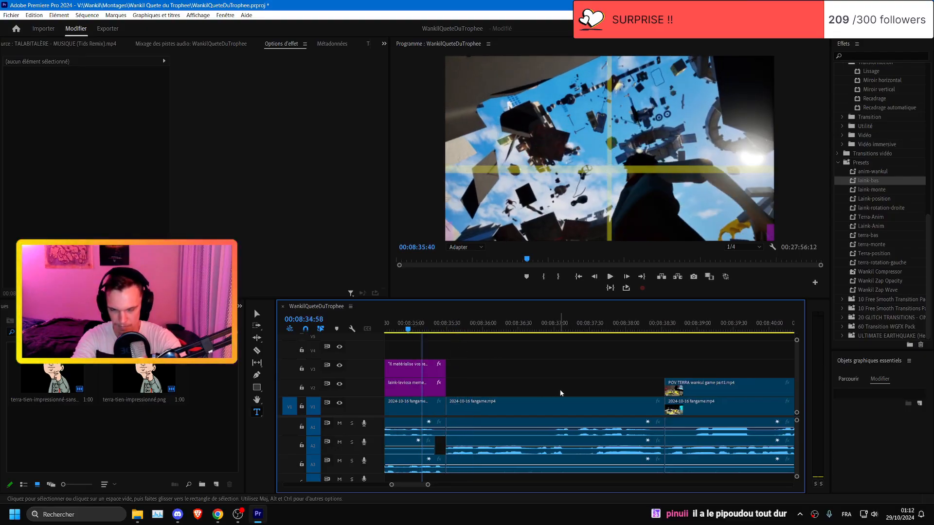
key("space")
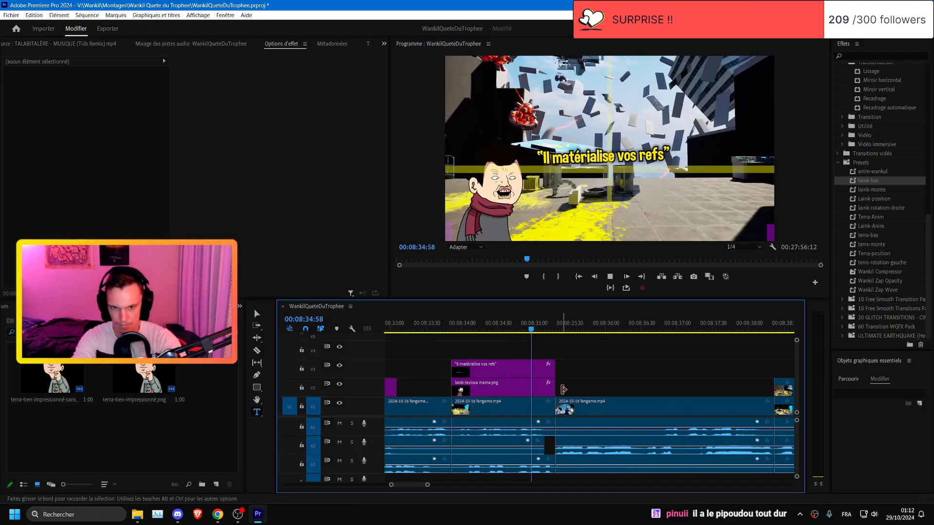
key("ctrl+s")
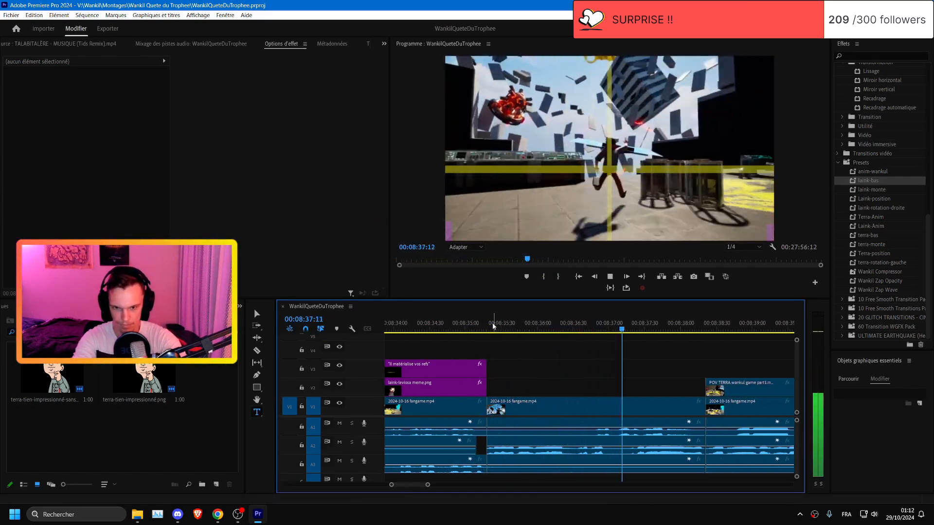
- Search the media for "stress", place the terra-choque stress tire cheveux mains image on V2 at 00:08:35:18 and extend it to 00:08:36:33
left_click(487, 326)
left_click(2, 327)
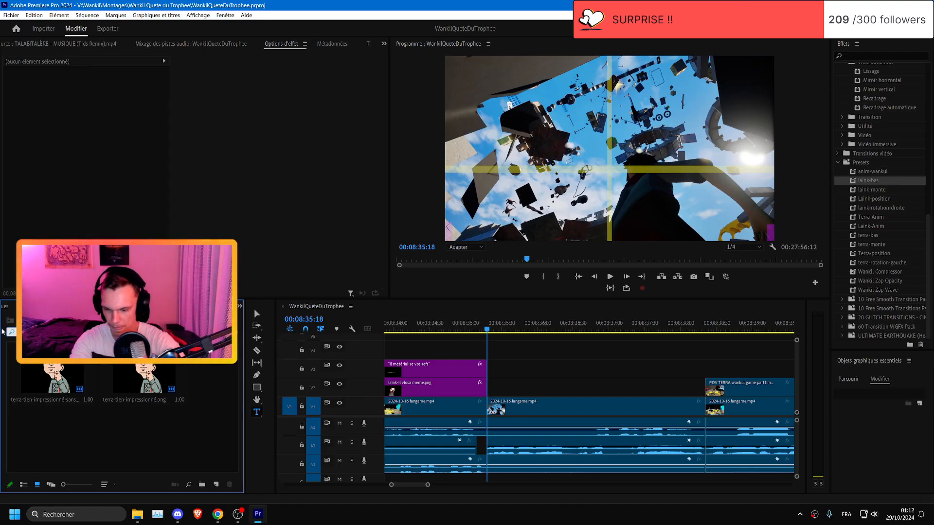
key("BackSpace")
type("stress")
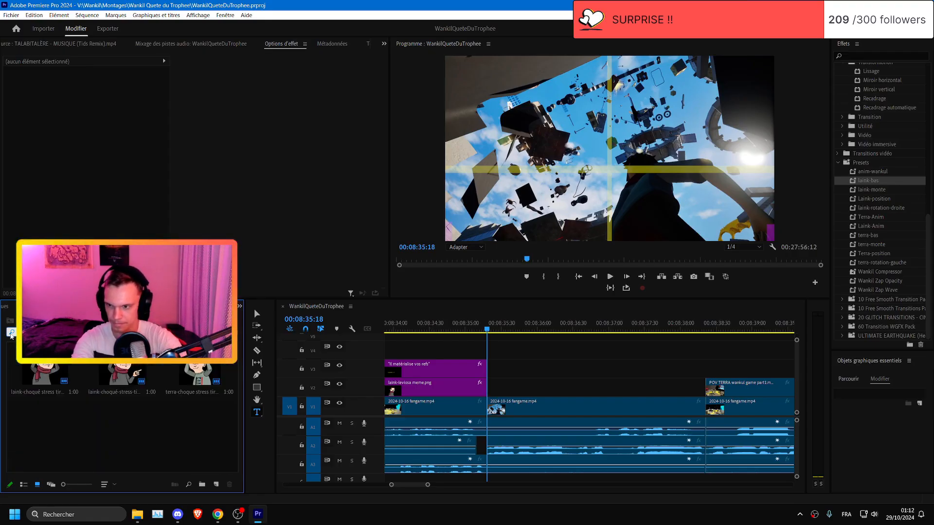
left_click_drag(176, 372, 490, 387)
left_click_drag(559, 387, 576, 388)
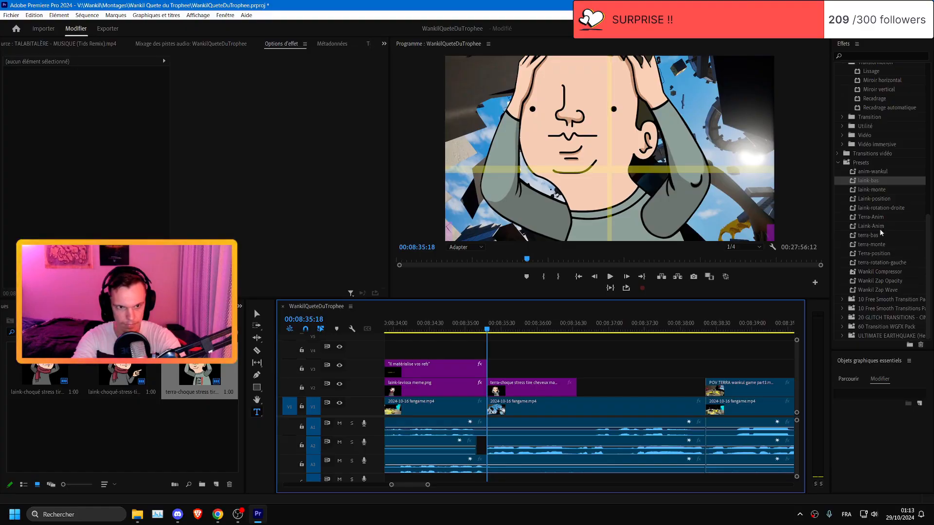
- Apply the terra-bas preset to the terra-choque stress image, set its scale to 37 and play it through to its end
left_click_drag(879, 233, 566, 385)
left_click(92, 109)
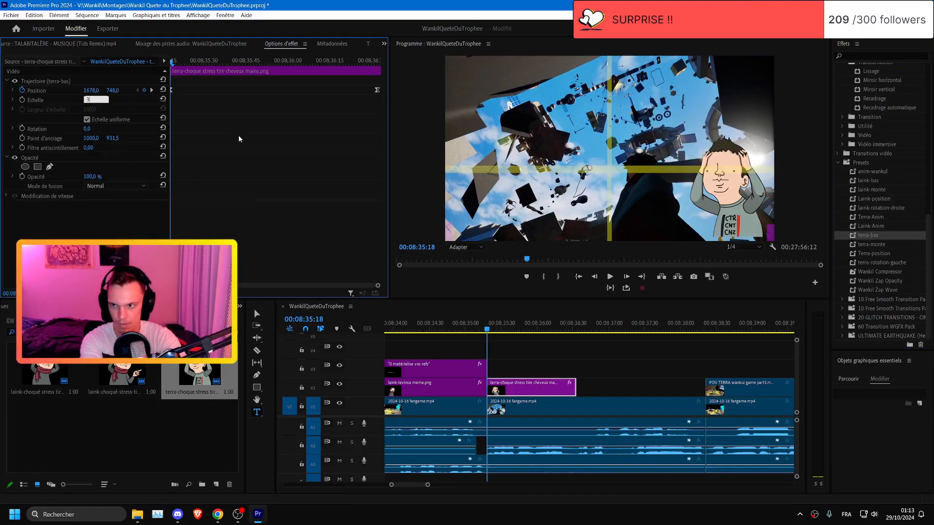
key("space")
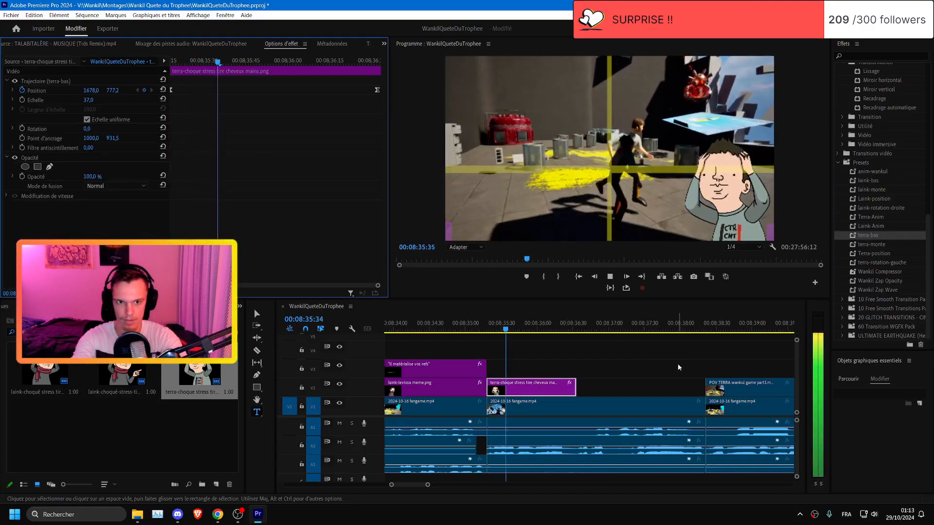
left_click(579, 323)
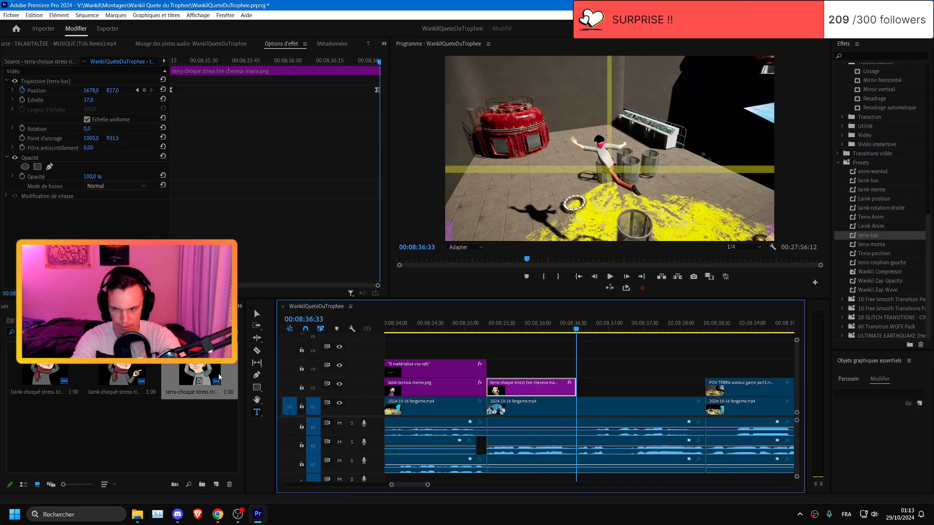
- Place the terra-sueur-3 image on V2 at 00:08:36:33 and flip it with the Miroir horizontal effect
scroll(121, 414, "down", 3)
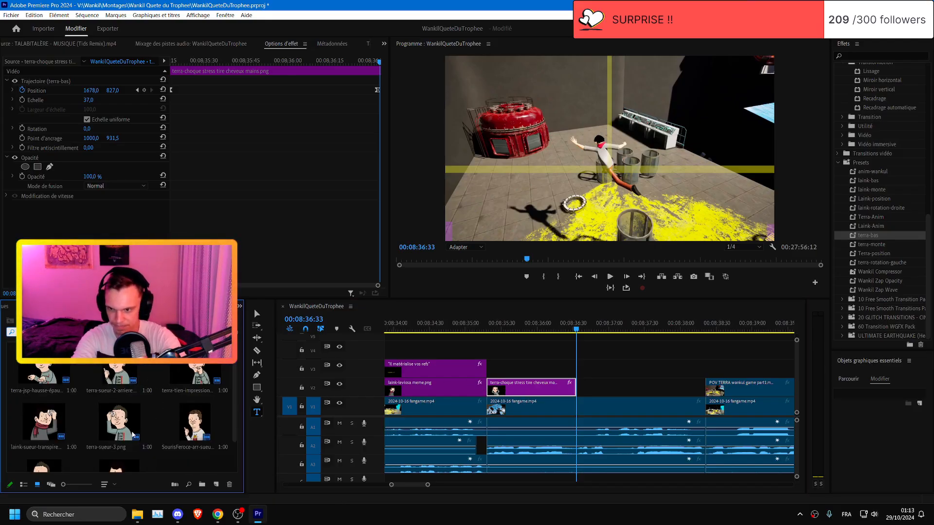
left_click_drag(133, 434, 598, 388)
left_click_drag(880, 80, 878, 95)
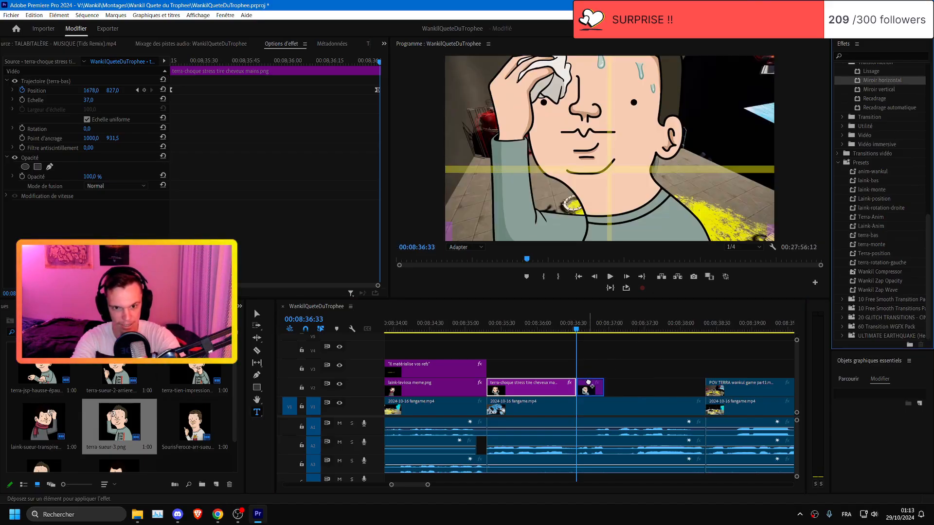
left_click_drag(589, 385, 589, 385)
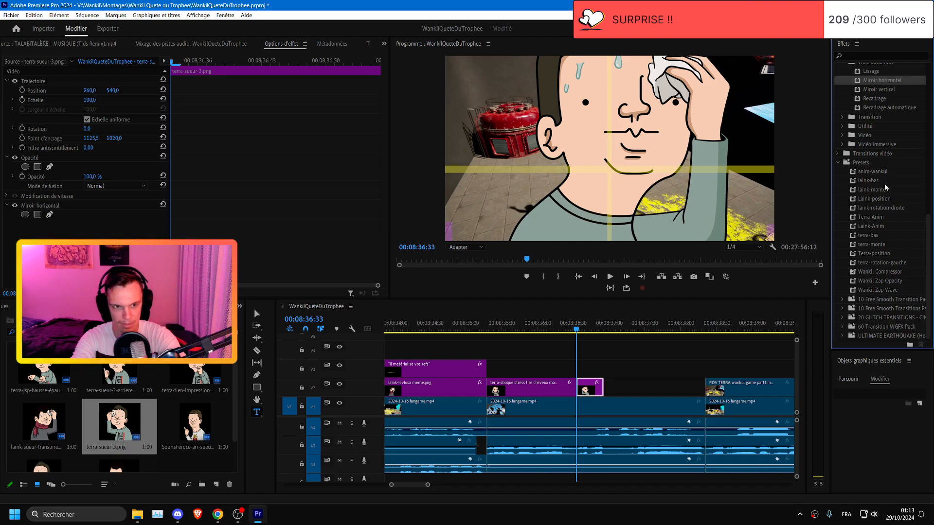
- Apply the terra-bas and anim-wankul presets to the terra-sueur-3 image and set its final keyframe's vertical position to 791
double_click(878, 236)
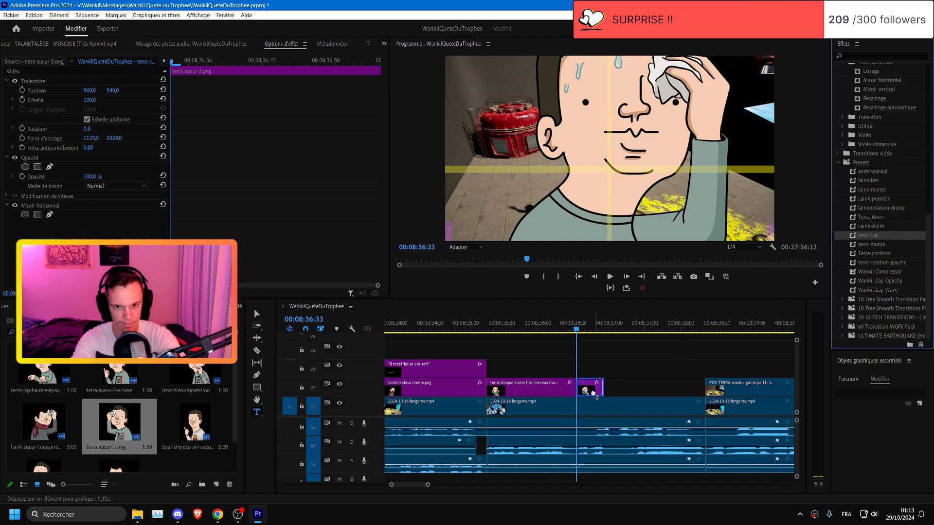
left_click_drag(587, 386, 586, 385)
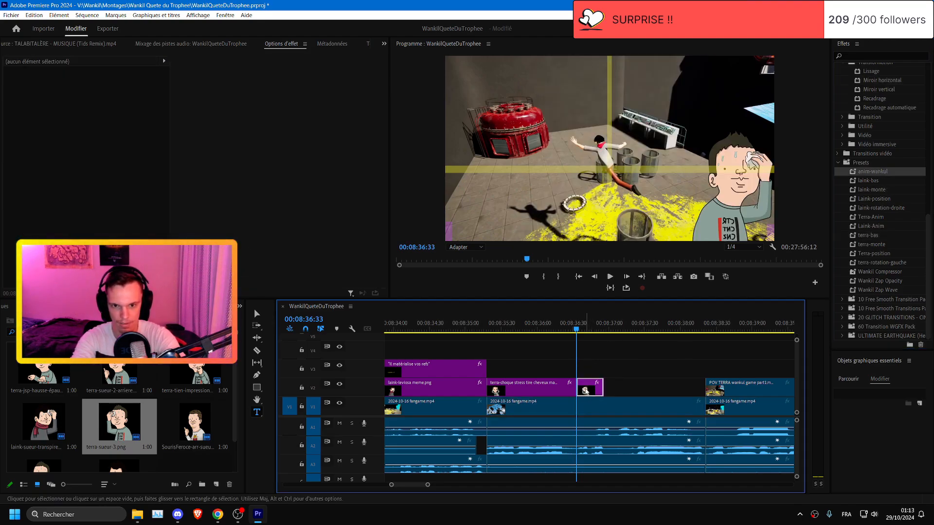
left_click(151, 90)
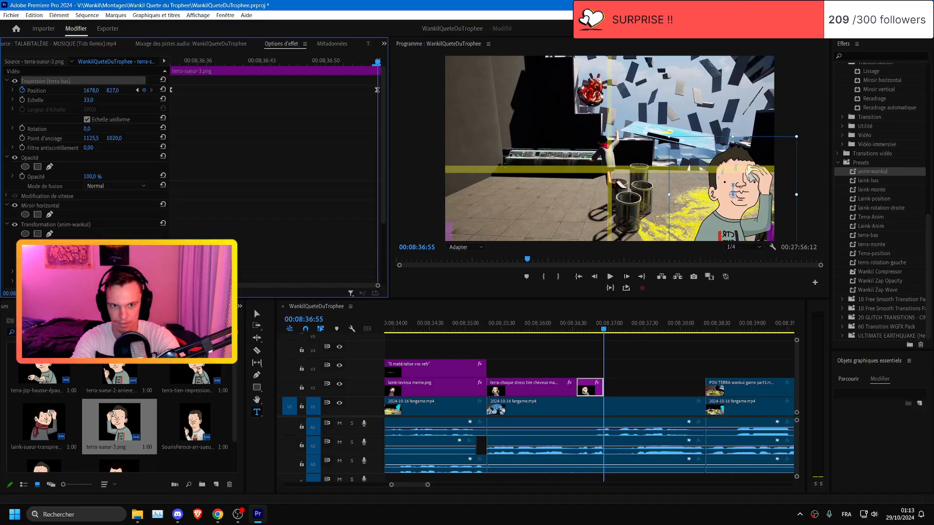
left_click_drag(113, 90, 96, 90)
- Play back the two terra images from the start of the terra-choque stress image and save the project
left_click(487, 321)
key("space")
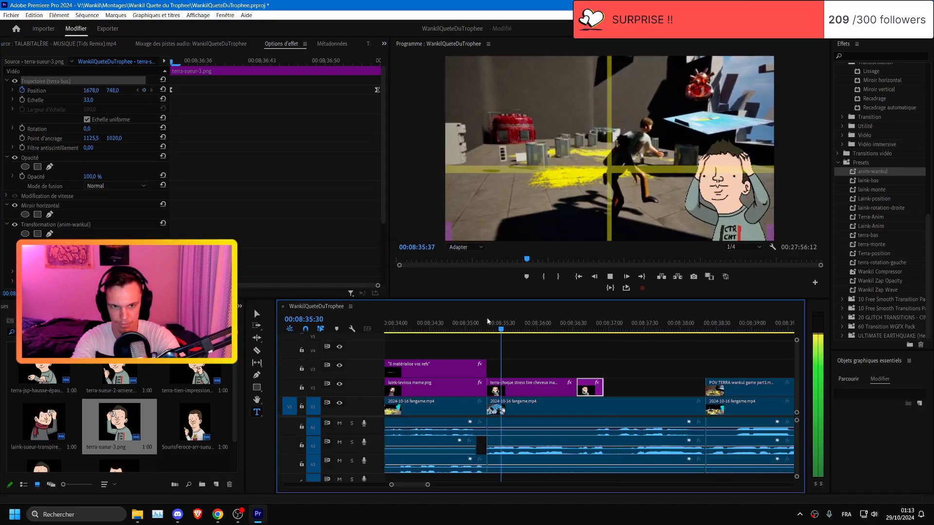
key("space")
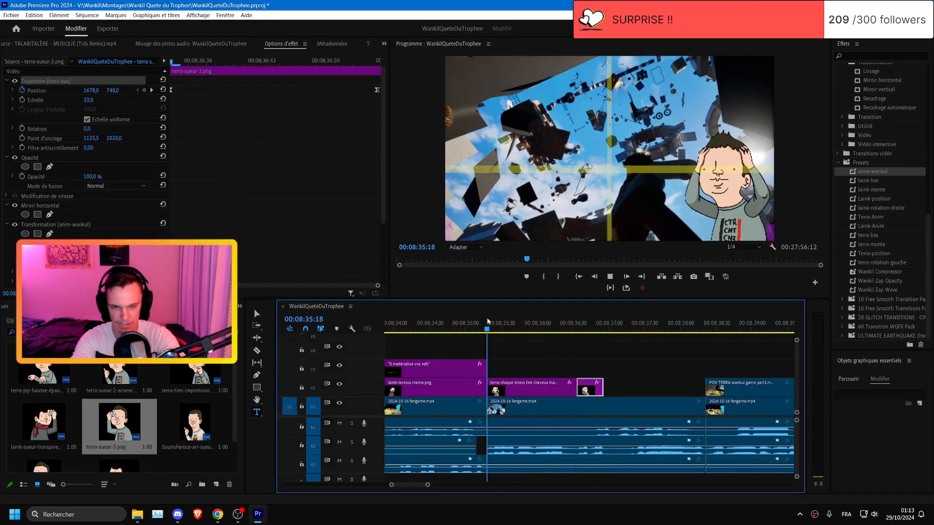
key("space")
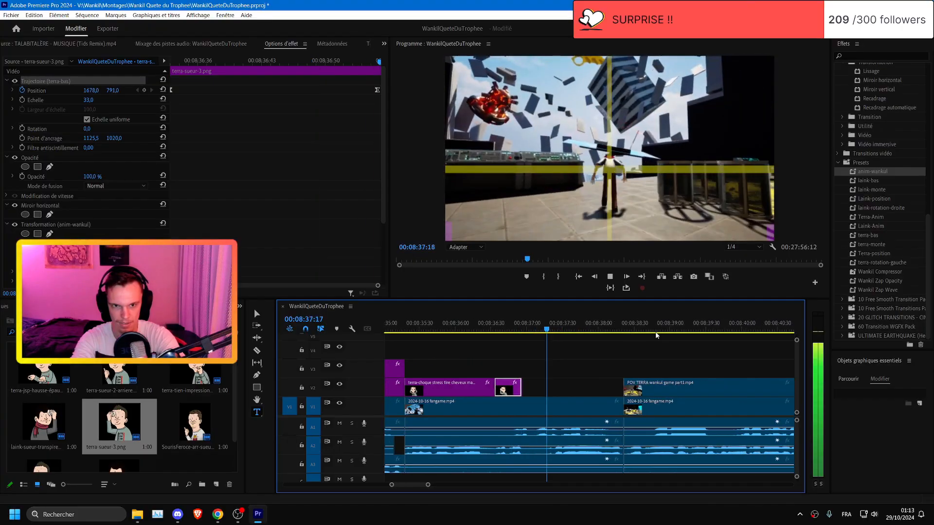
key("space")
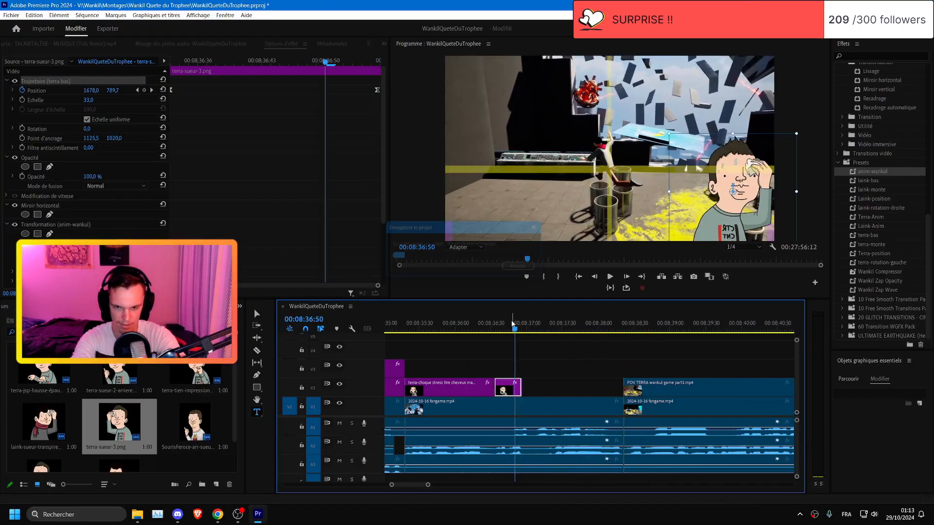
key("ctrl+s")
- Review the fangame passage from 00:08:36:50 to about 00:08:43:30 and return to the end of the terra-sueur-3 image
key("space")
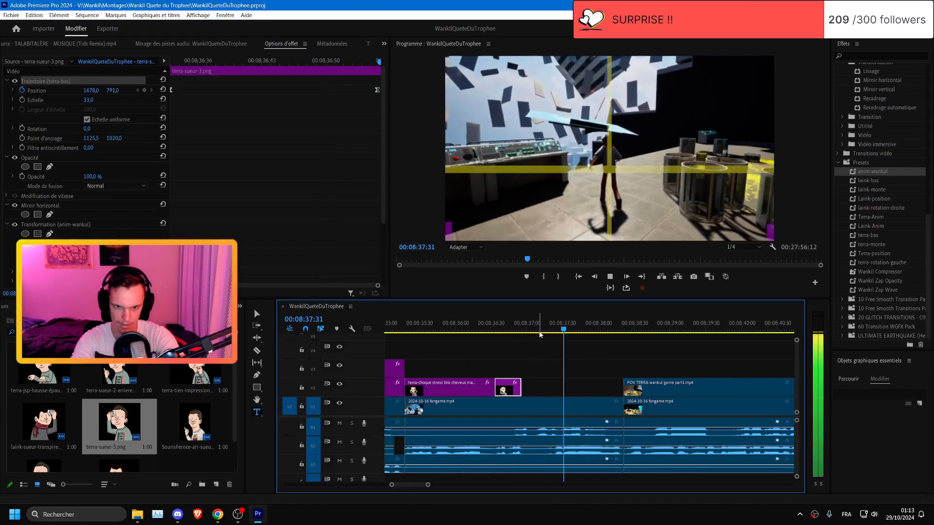
scroll(559, 396, "down", 4)
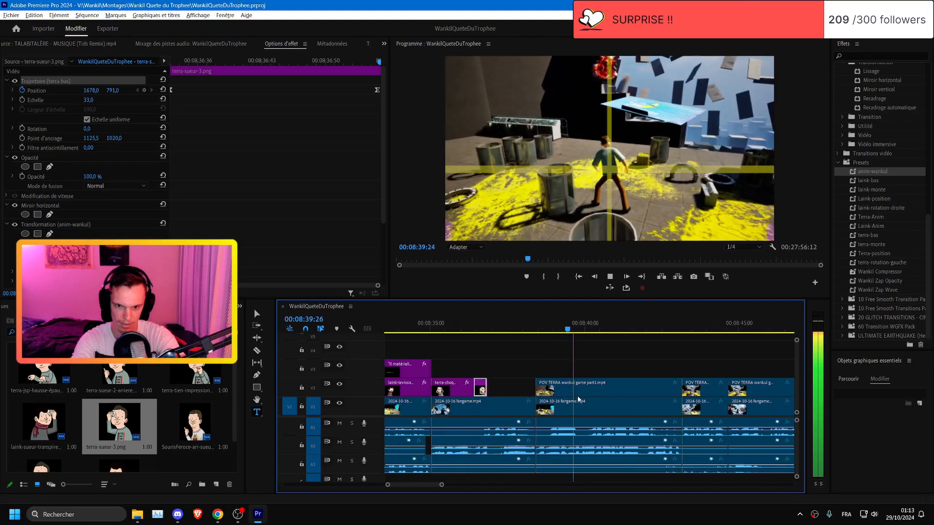
scroll(578, 399, "up", 2)
scroll(581, 399, "down", 3)
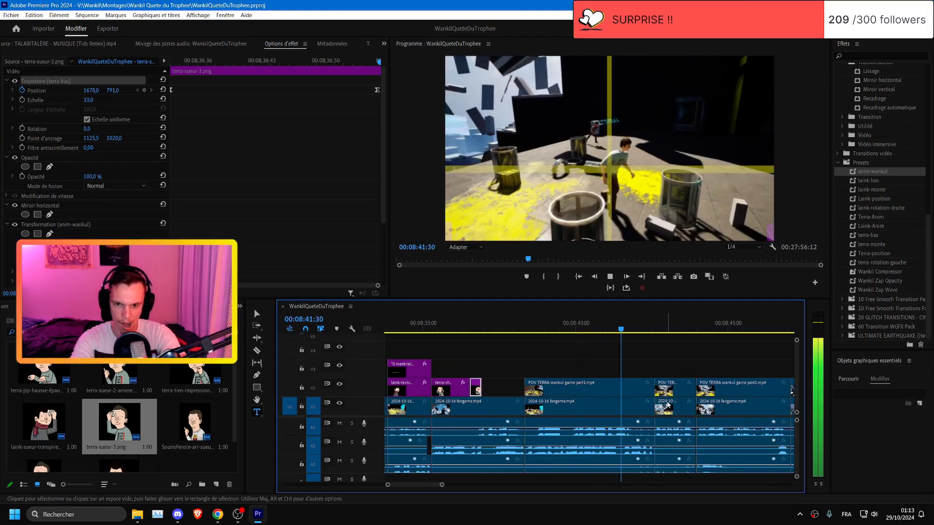
scroll(647, 405, "up", 4)
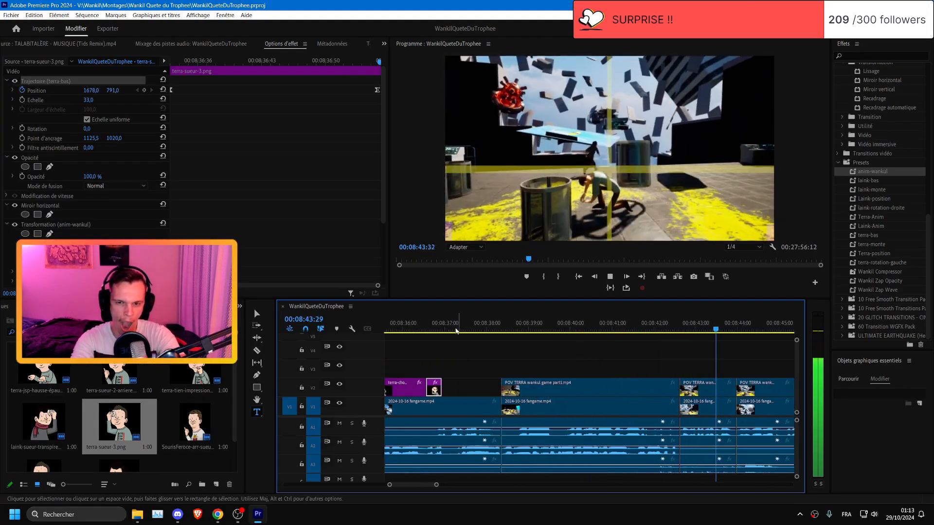
left_click(442, 329)
scroll(554, 425, "up", 2)
scroll(555, 425, "up", 1)
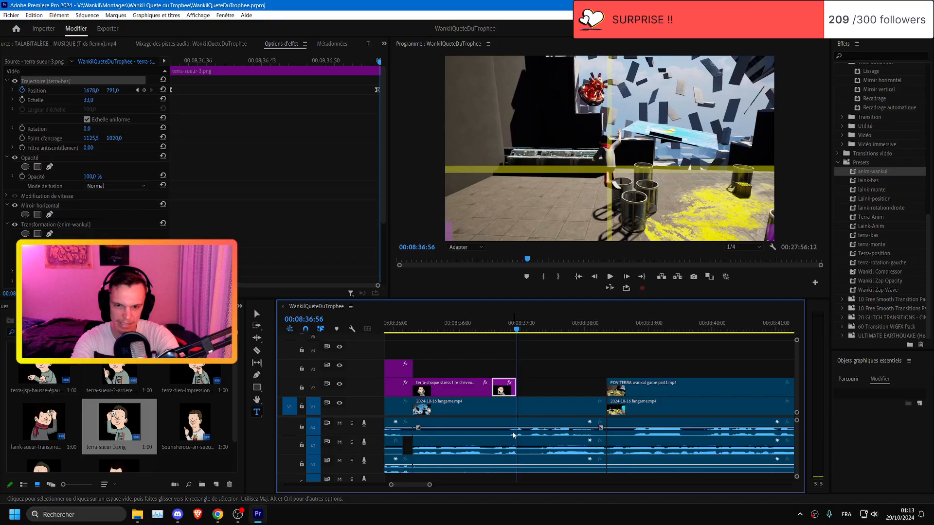
- Try deleting the fangame shot's A1 audio and splitting its A2 audio at 00:08:37:04 to pull the second part earlier
left_click(498, 325)
left_click(531, 429)
left_click_drag(535, 431, 537, 448)
left_click_drag(523, 329, 525, 329)
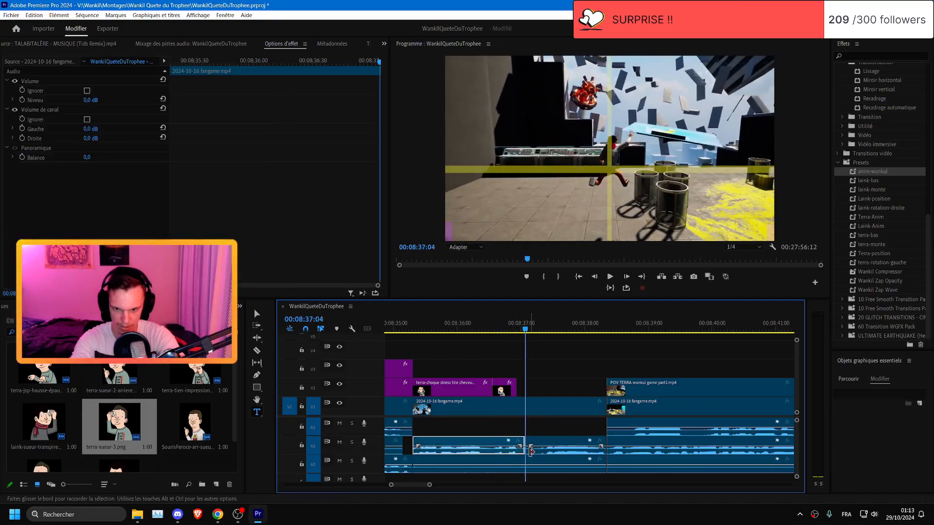
left_click_drag(538, 463, 539, 453)
key("ctrl+z")
left_click_drag(548, 454, 537, 453)
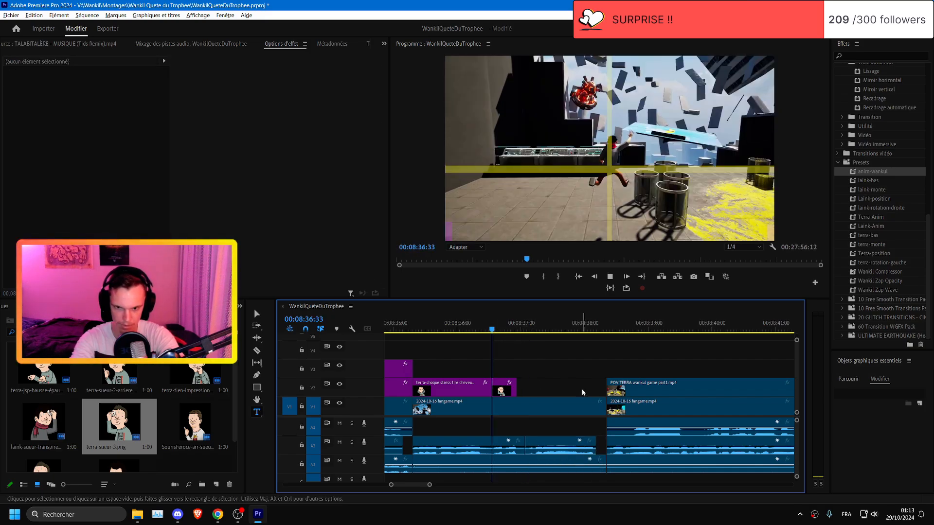
- Listen to the passage from 00:08:36:33 and undo the audio edits on A1 and A2
key("=")
key("space")
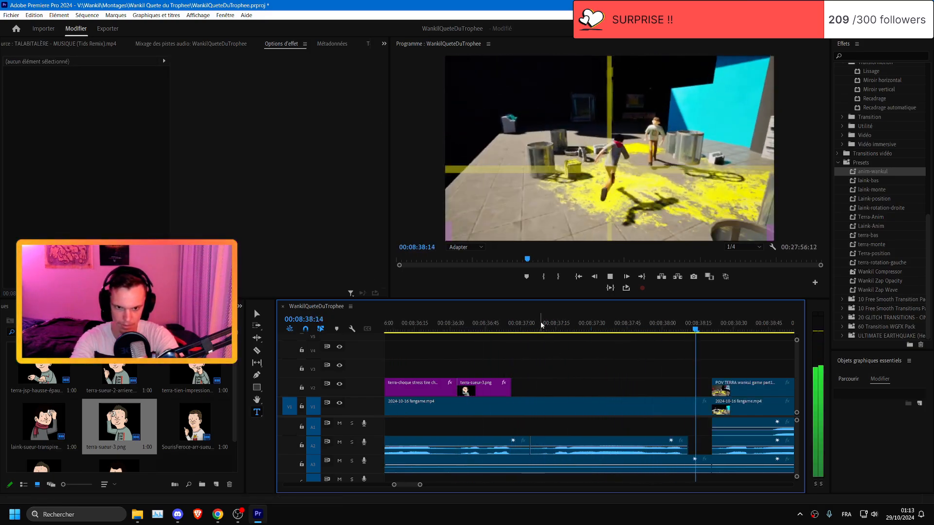
left_click(531, 325)
key("ctrl+z")
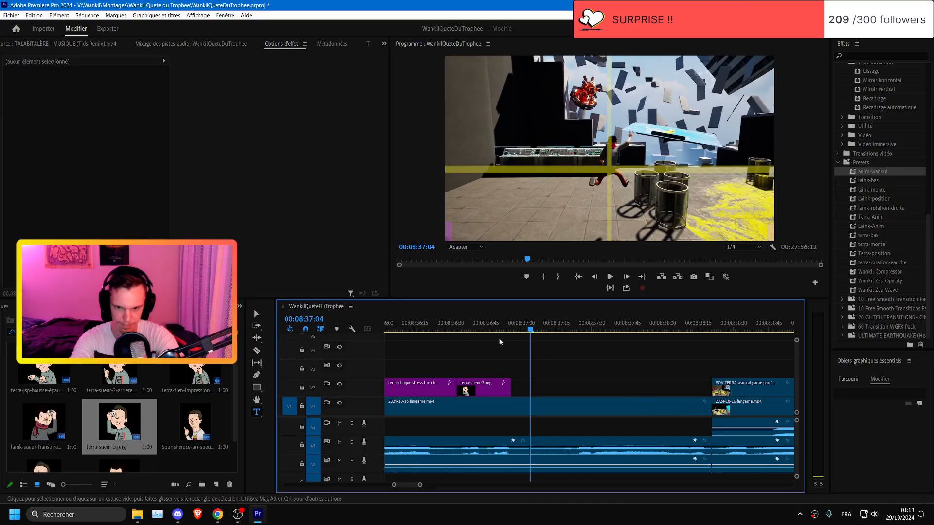
key("ctrl+z")
- Play from the terra-sueur-3 image and place the playhead at 00:08:37:17
left_click(460, 321)
key("space")
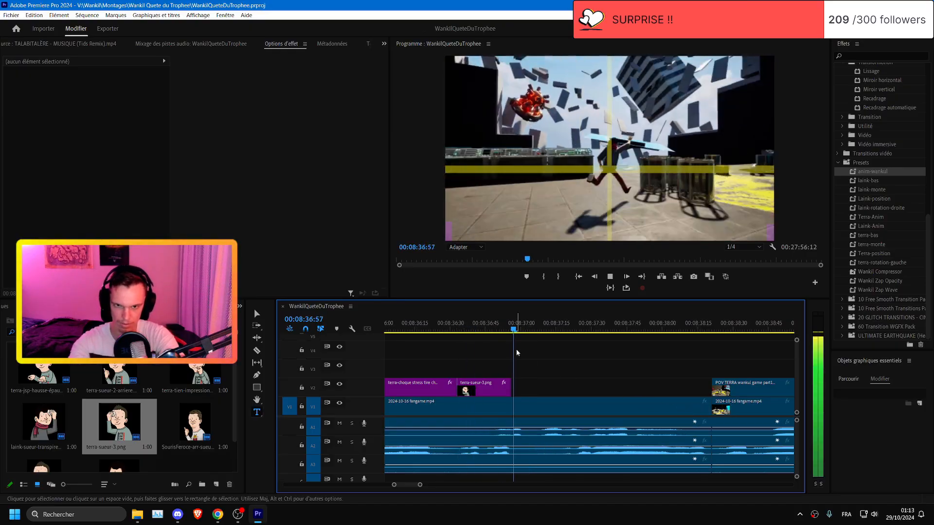
scroll(516, 350, "down", 1)
left_click(518, 323)
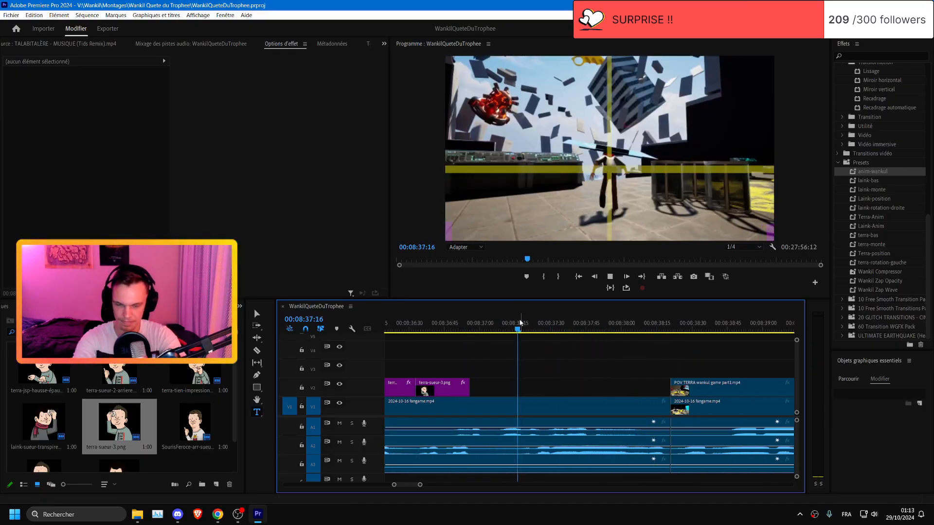
left_click(519, 323)
- Search the media for "main", place the terra-mains hanches moqueur image on V2 at 00:08:37:17 and extend it to the POV TERRA clip
left_click(122, 332)
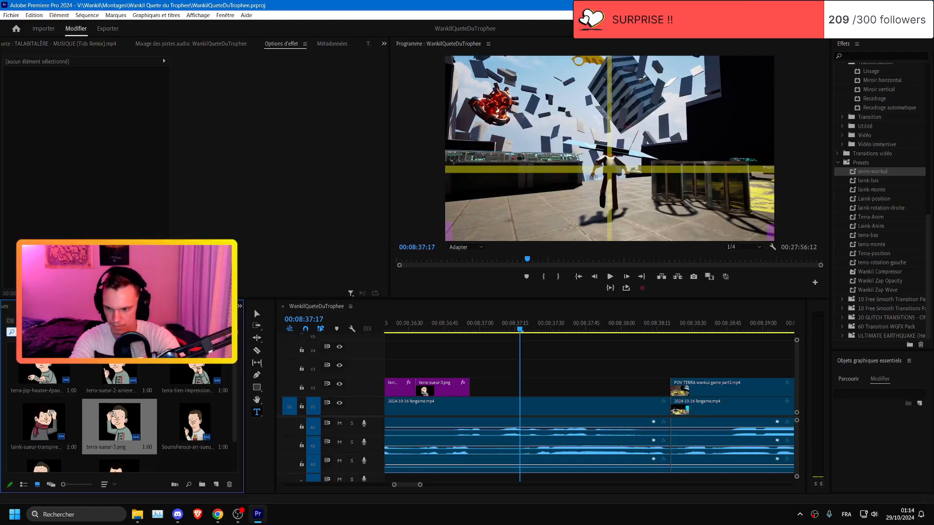
key("BackSpace")
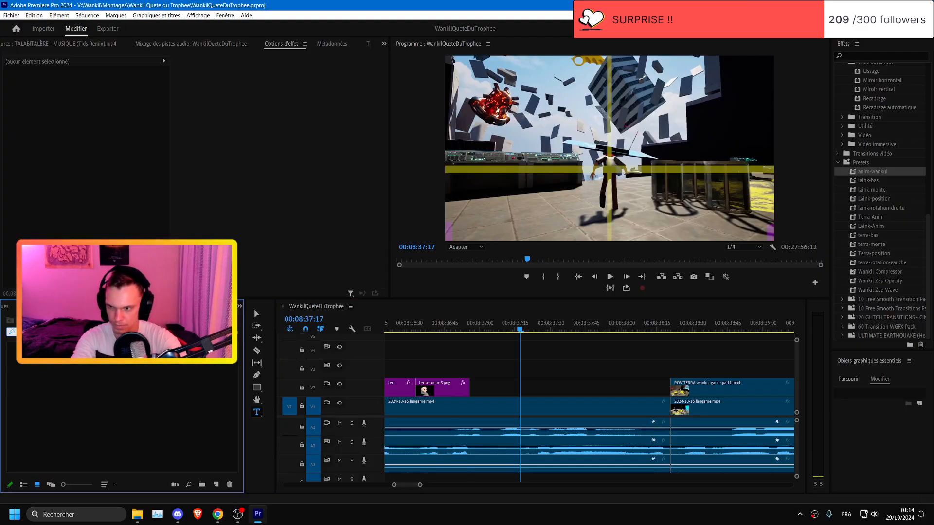
type("main")
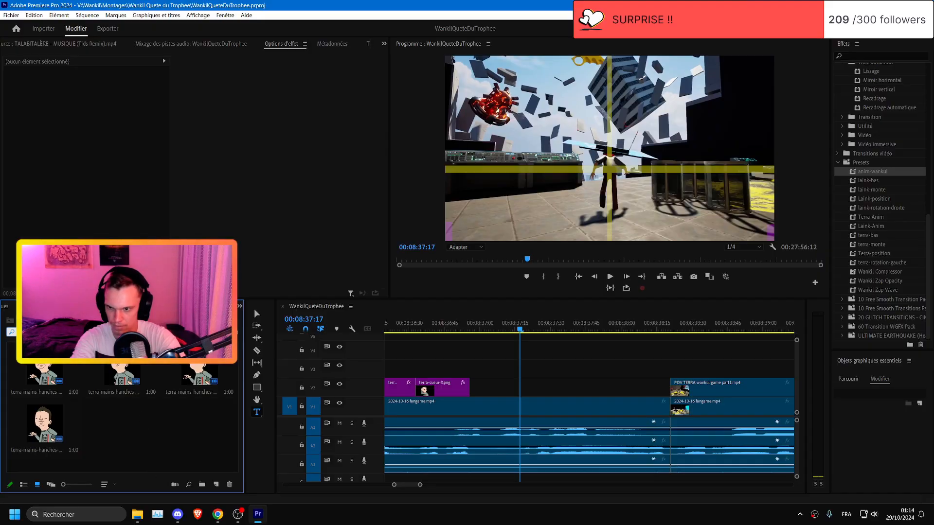
left_click_drag(122, 377, 521, 387)
left_click_drag(659, 388, 669, 388)
- Apply the terra-rotation-gauche preset to the terra-mains image, remove its scale animation and bring its end rotation keyframe to 00:08:37:30
left_click(881, 207)
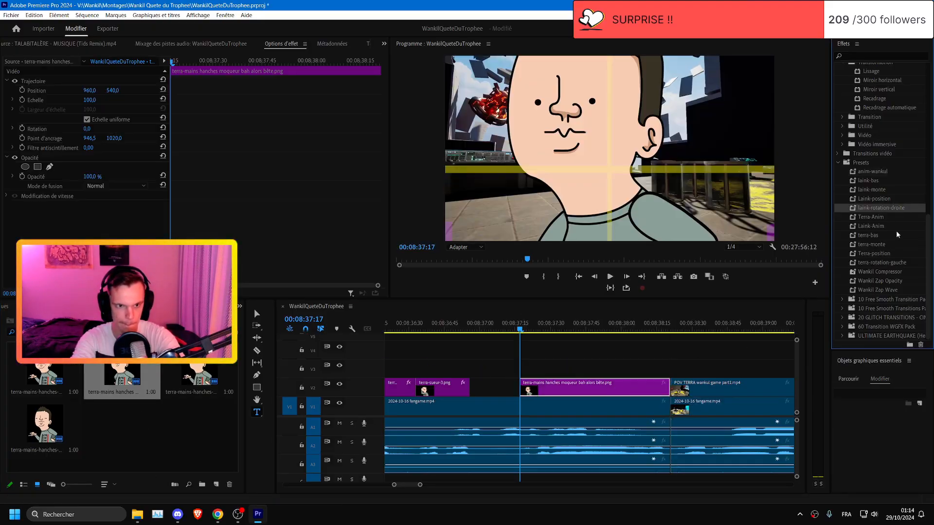
left_click_drag(887, 263, 617, 382)
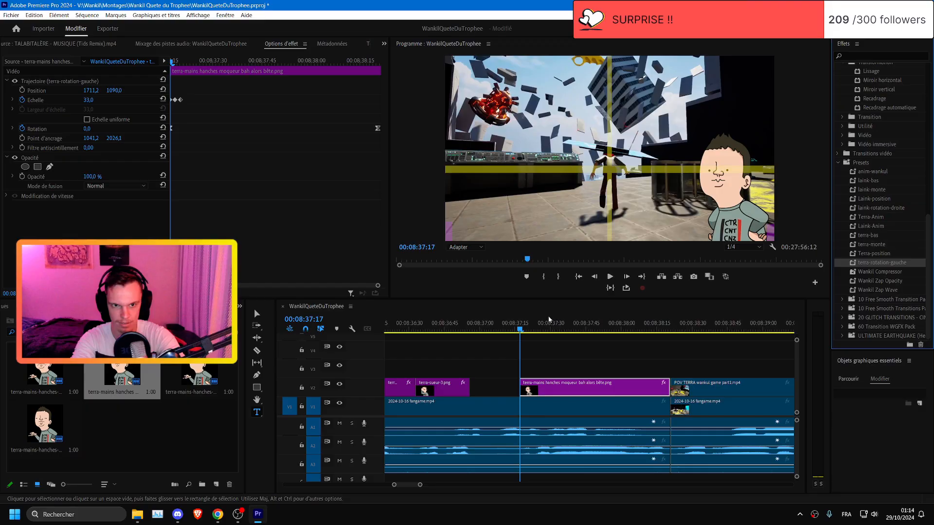
left_click(21, 100)
left_click(503, 266)
- Set the terra-mains image's starting rotation to 3° and paste a copy of its rotation keyframes at 00:08:37:30
left_click(86, 128)
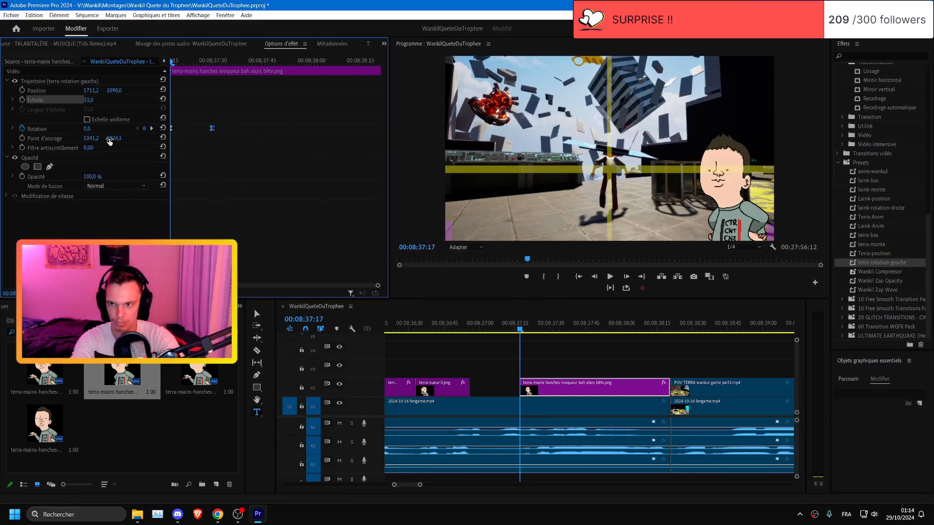
type("4")
left_click(200, 162)
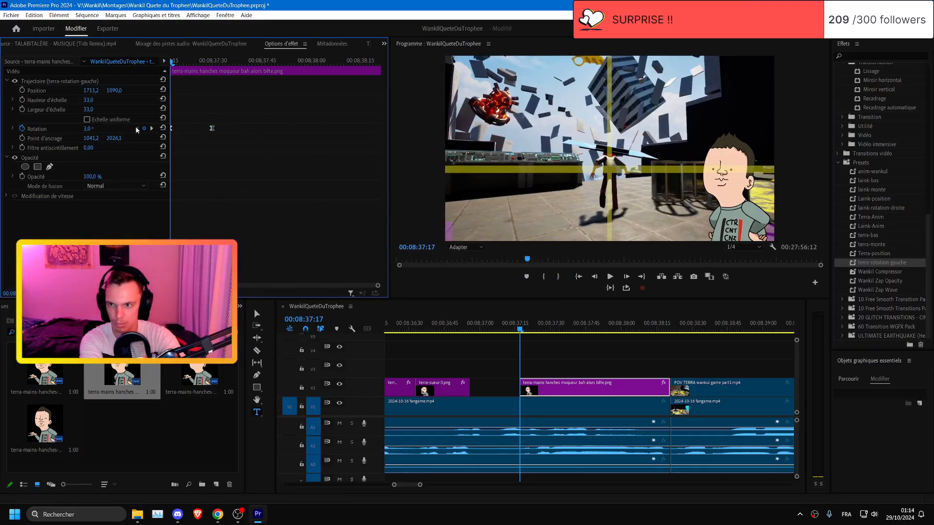
left_click(151, 129)
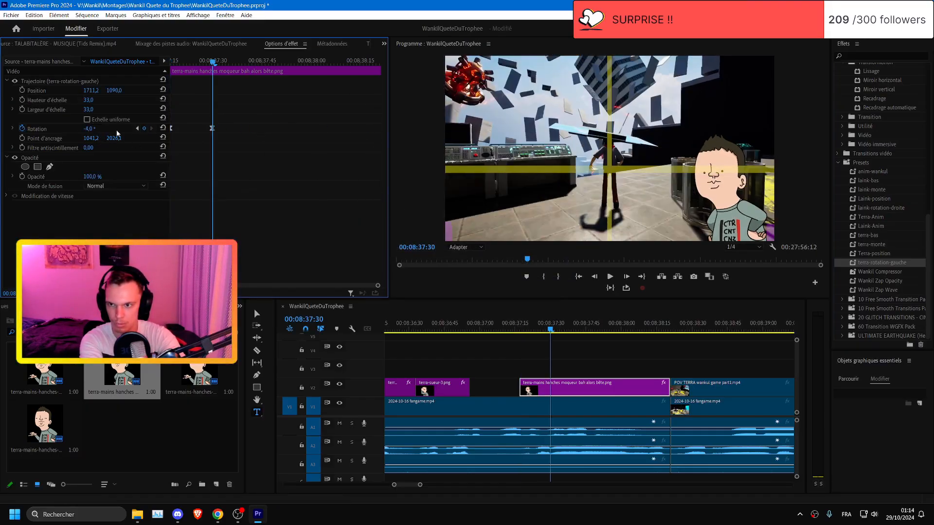
left_click(224, 181)
left_click_drag(135, 116, 136, 118)
key("ctrl+c")
key("ctrl+v")
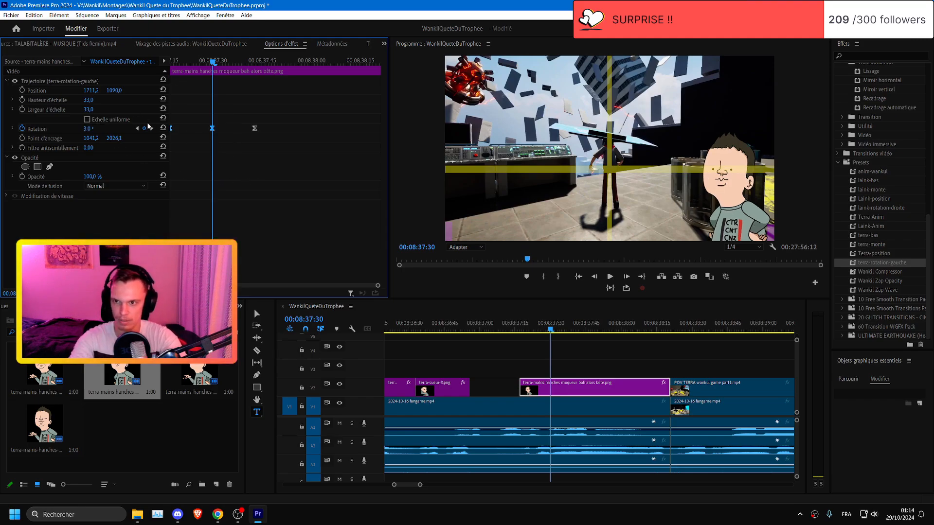
- Make the terra-mains image's rotation keyframes alternate between -3° and 3°, starting with -3° at 00:08:37:17
left_click(89, 128)
type("-3")
left_click(137, 128)
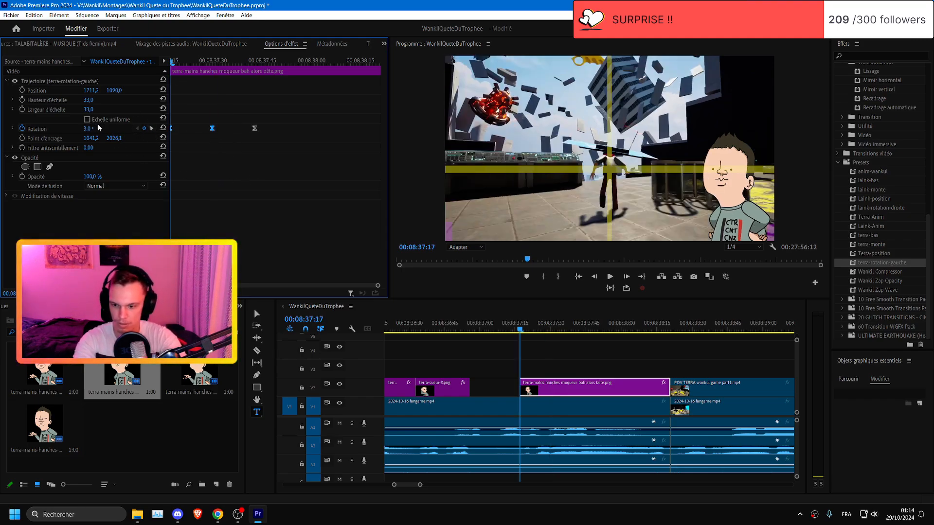
left_click(94, 128)
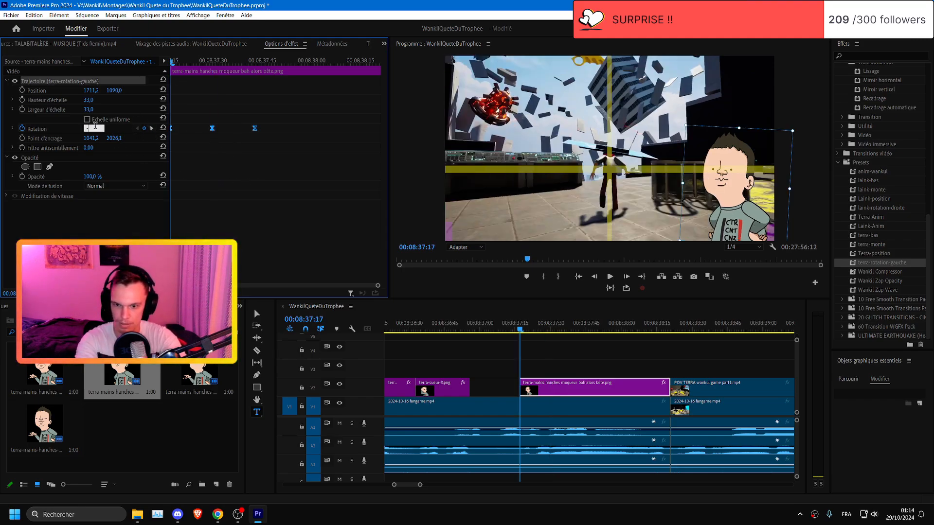
left_click(152, 128)
- Preview the swing and repeat the alternating rotation keyframes through to the end of the terra-mains image
left_click_drag(193, 61, 171, 62)
key("space")
key("space")
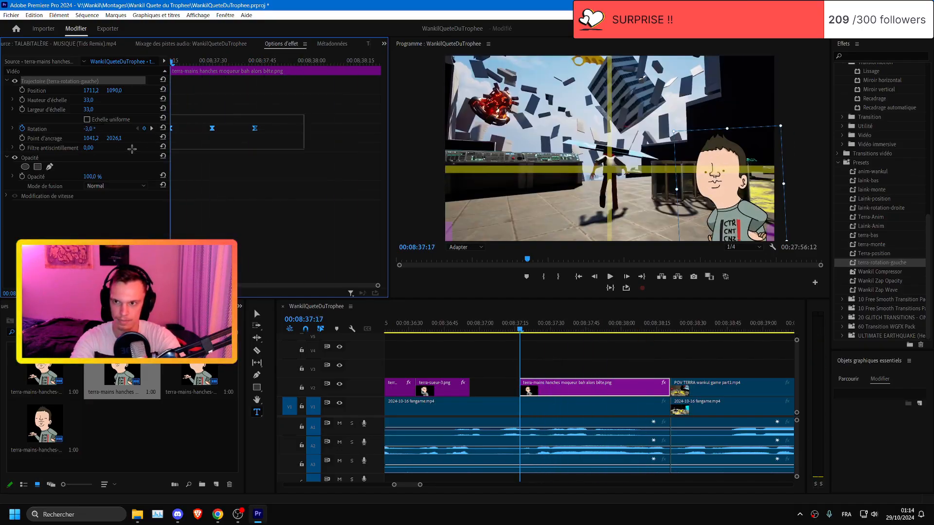
key("space")
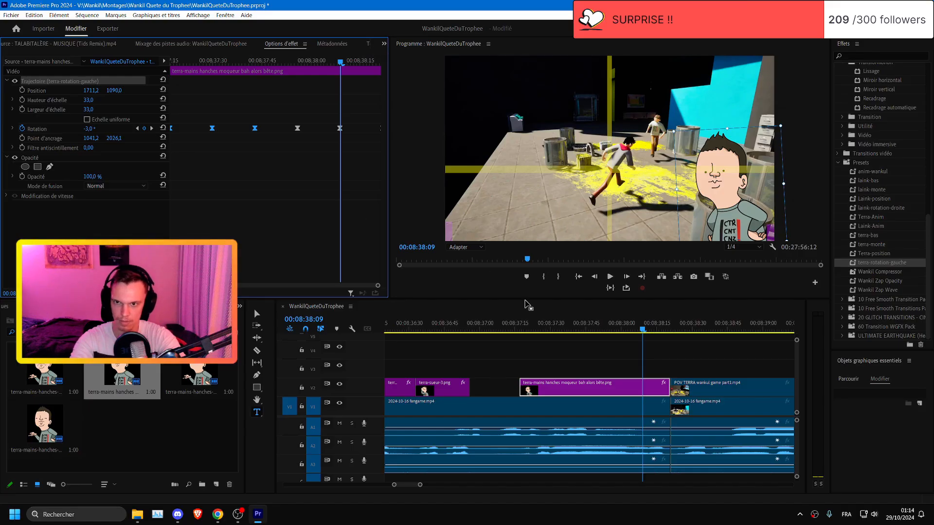
- Play back the swinging terra-mains image from just before its start
left_click(501, 323)
key("space")
key("minus")
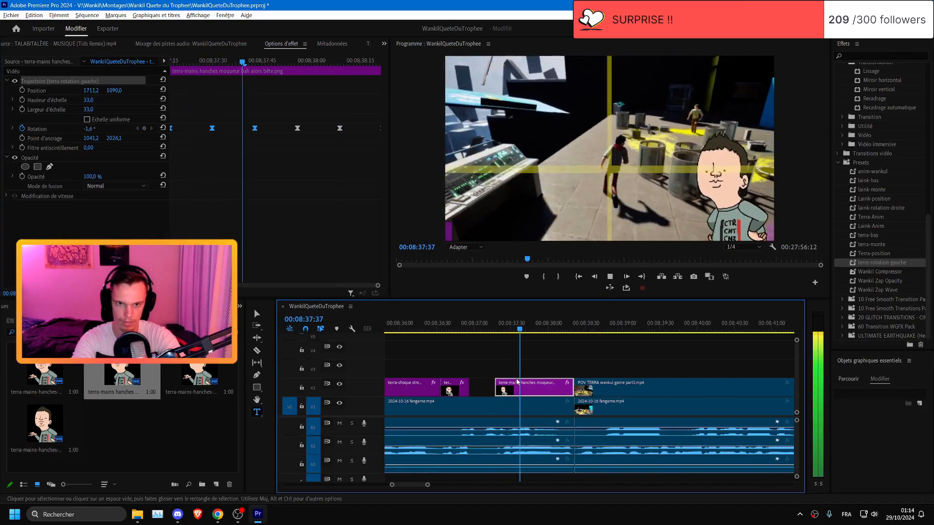
- Delete the POV TERRA wankul game part1.mp4 footage that follows the terra-mains image above the fangame clips, and save the project
left_click(454, 325)
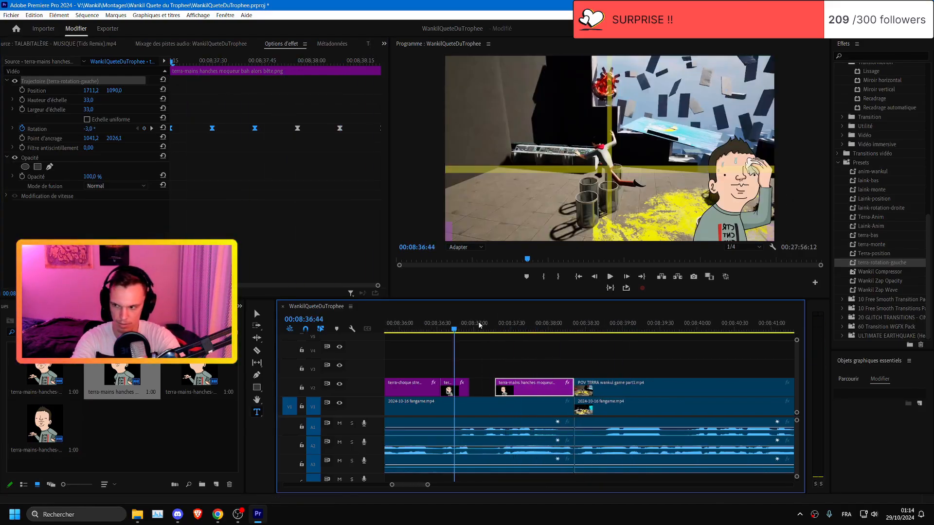
key("ctrl+s")
scroll(558, 350, "down", 1)
key("space")
key("minus")
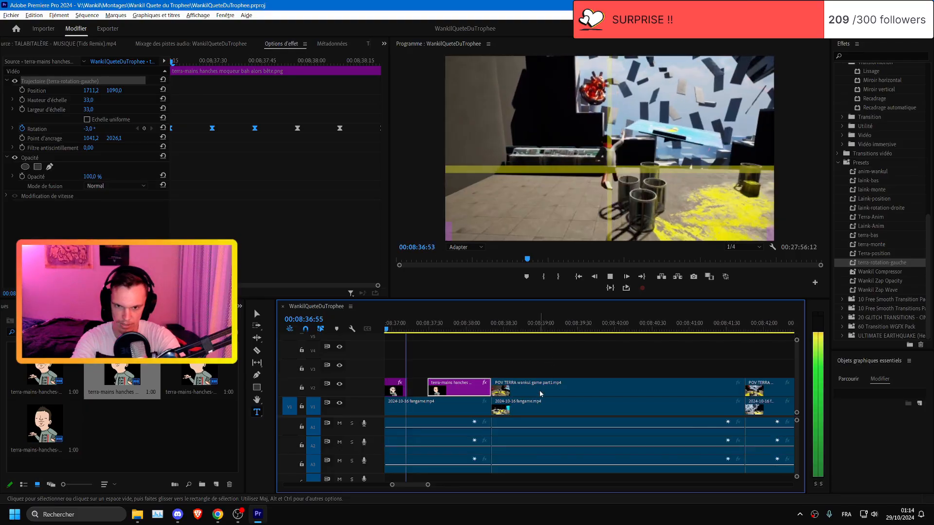
left_click(542, 391)
key("Delete")
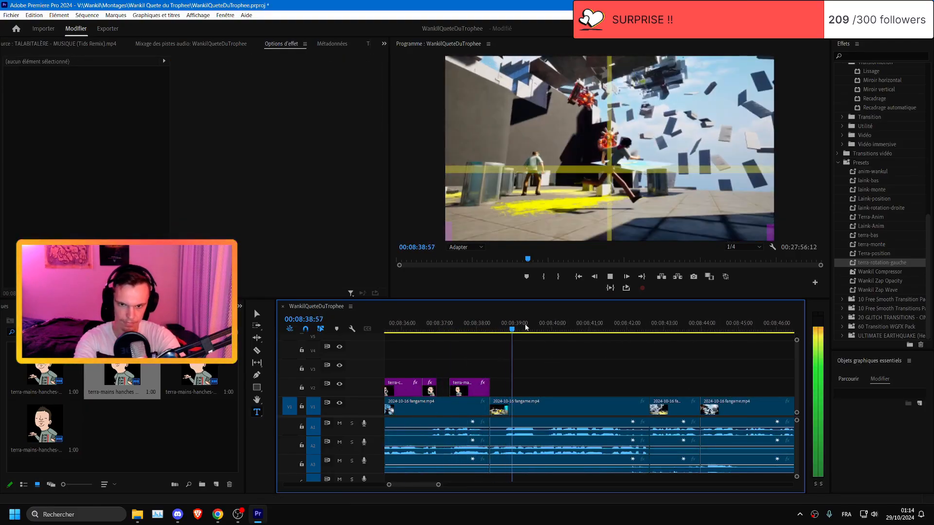
key("space")
key("ctrl+s")
- Play back the fangame footage following the terra-mains image, replaying the part around 00:08:40
key("space")
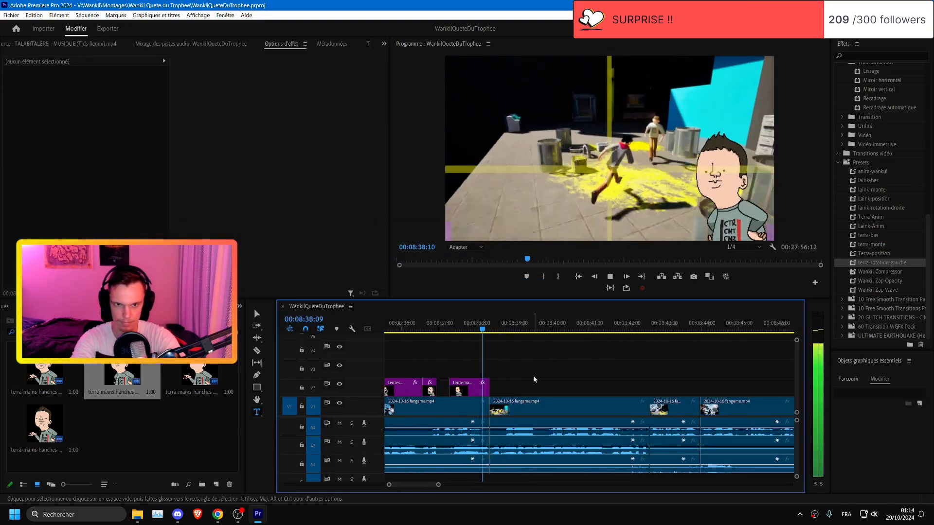
key("equal")
key("equal")
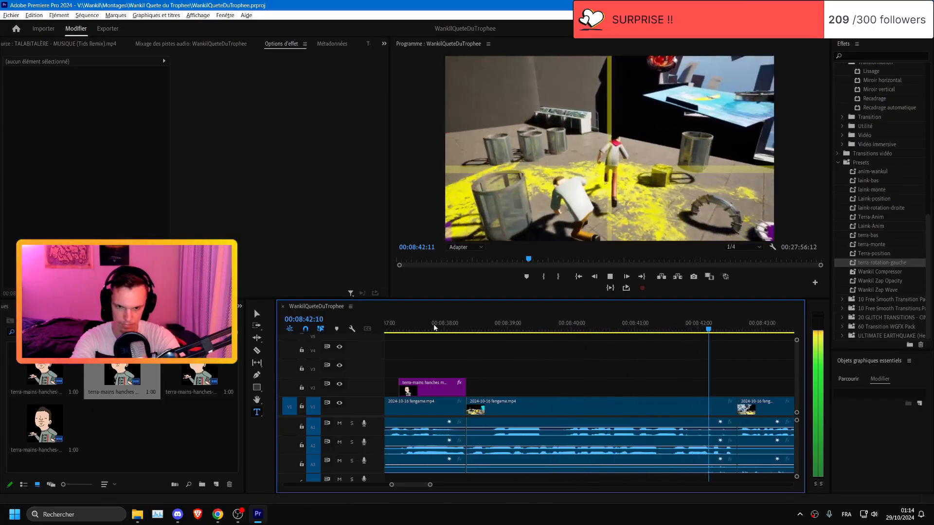
left_click(619, 329)
left_click(578, 330)
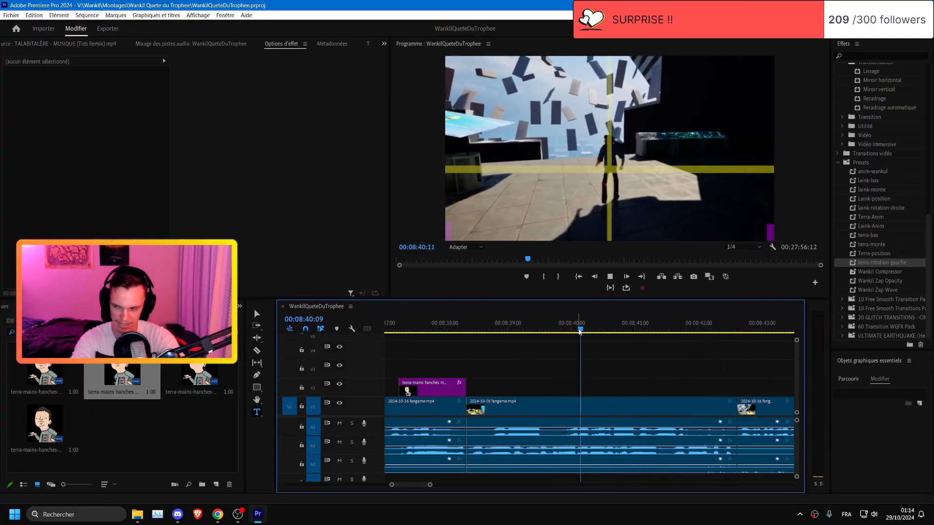
key("space")
left_click(595, 331)
key("space")
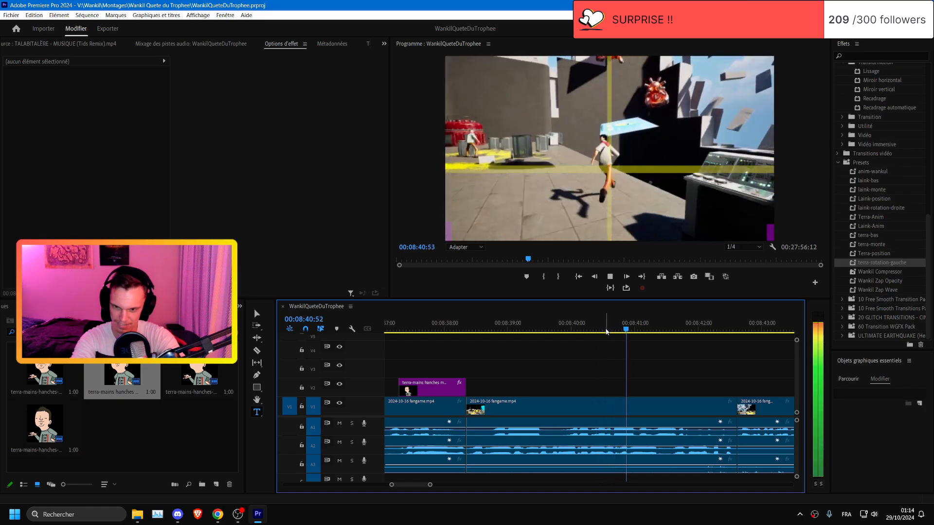
left_click(605, 331)
key("space")
- Save the project and replay from 00:08:37:54, bringing the playhead back to the end of the terra-mains image at 00:08:38:21
left_click(438, 331)
key("ctrl+s")
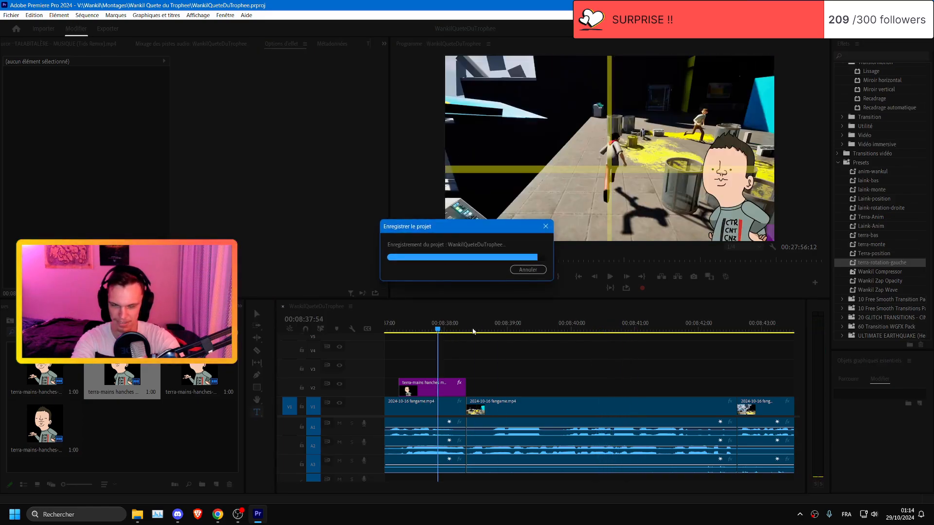
key("space")
key("minus")
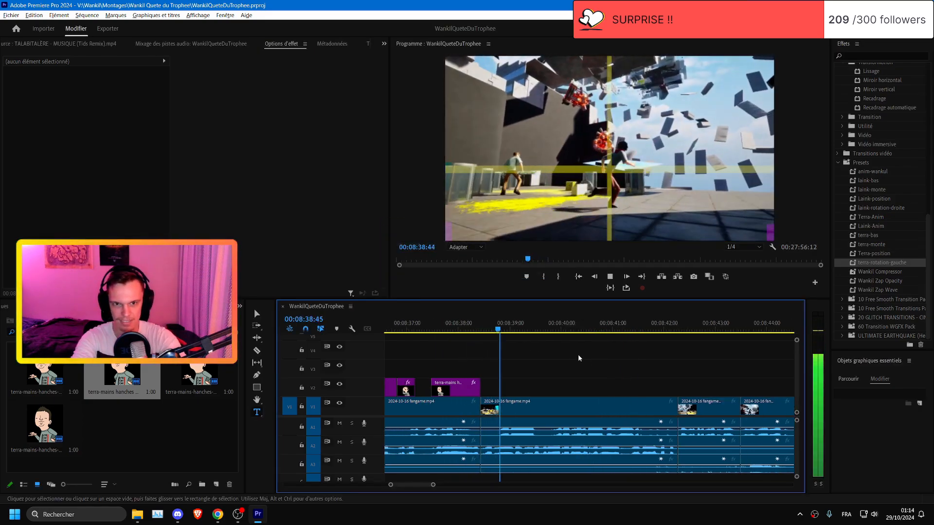
key("minus")
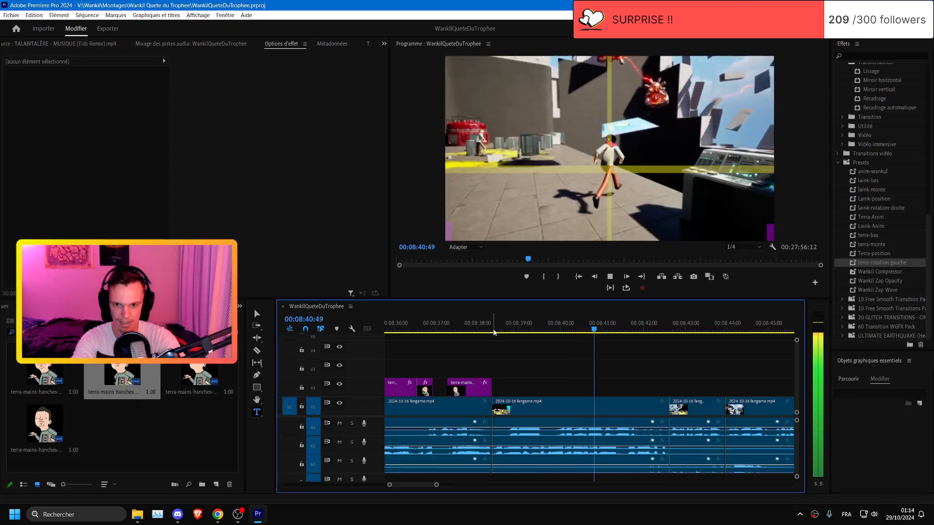
left_click(493, 331)
key("ctrl+s")
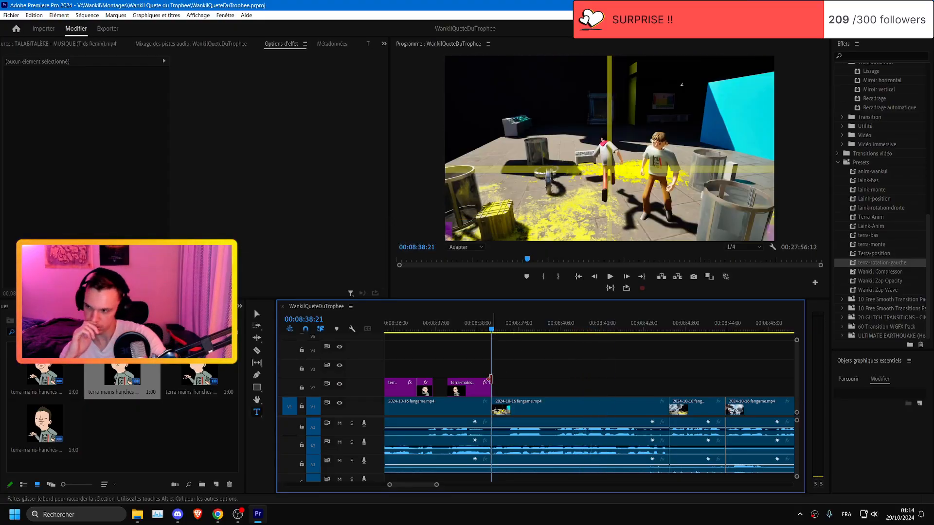
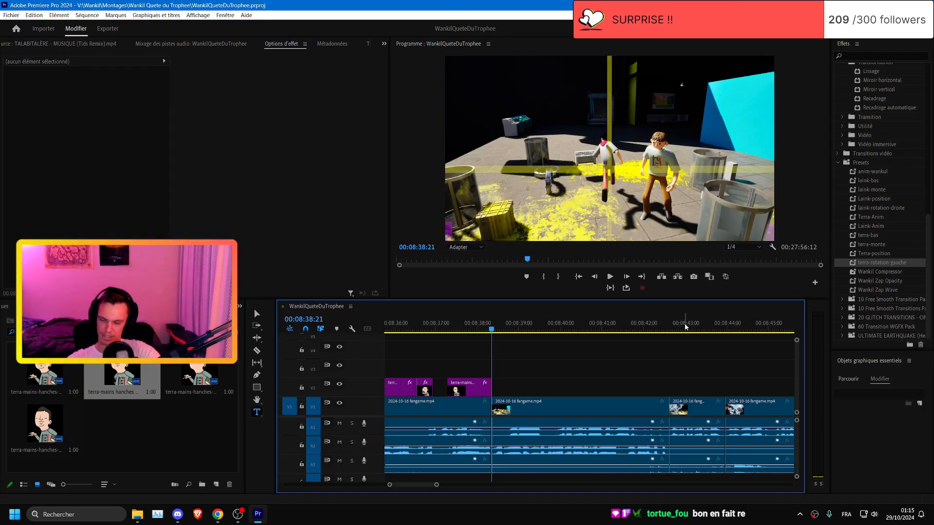
- Solo the uppermost audio track and listen to it from 00:08:36:33
left_click(416, 330)
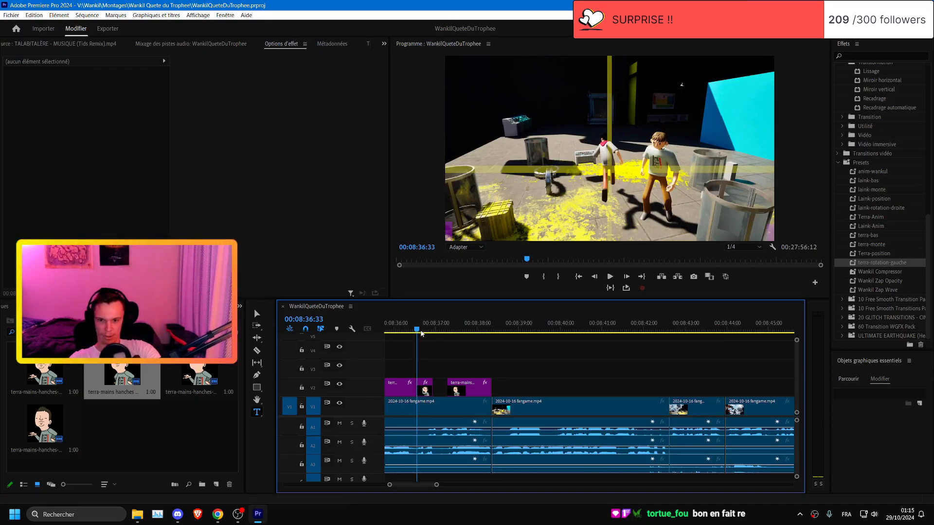
scroll(421, 341, "up", 2)
left_click(351, 423)
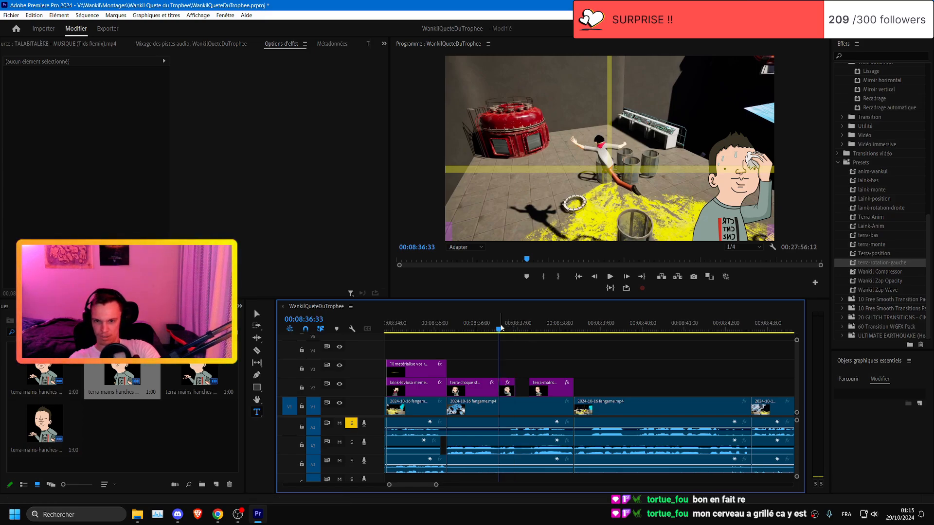
key("space")
left_click(509, 329)
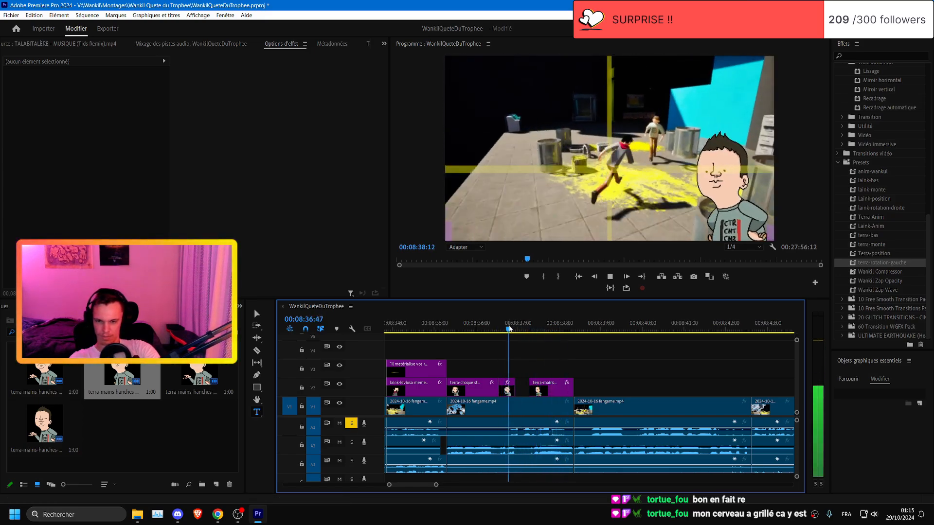
- Listen repeatedly to the soloed audio from about 00:08:36:42 through the terra-mains image
left_click(510, 329)
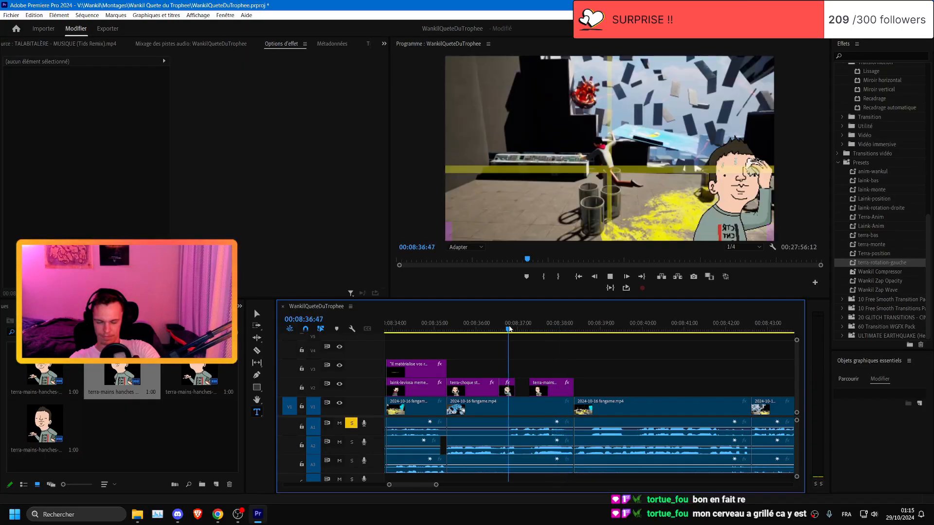
left_click(506, 329)
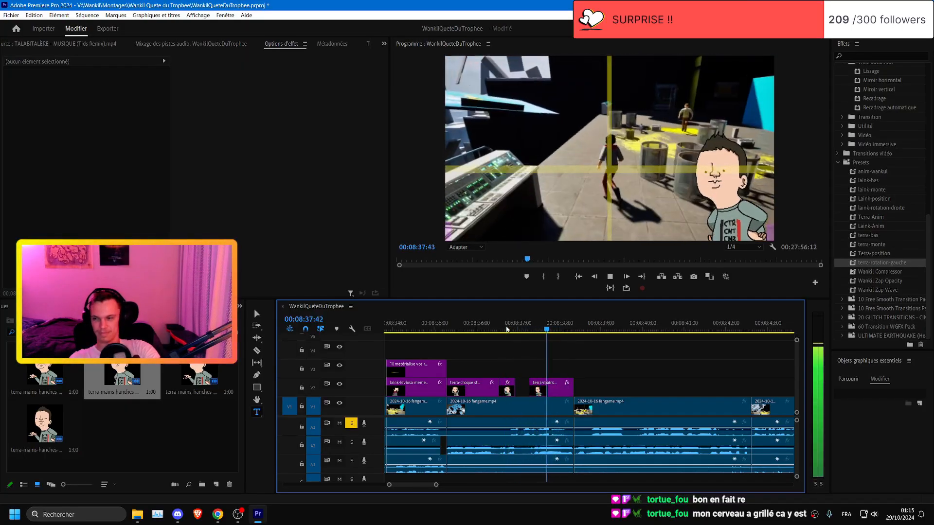
left_click(506, 329)
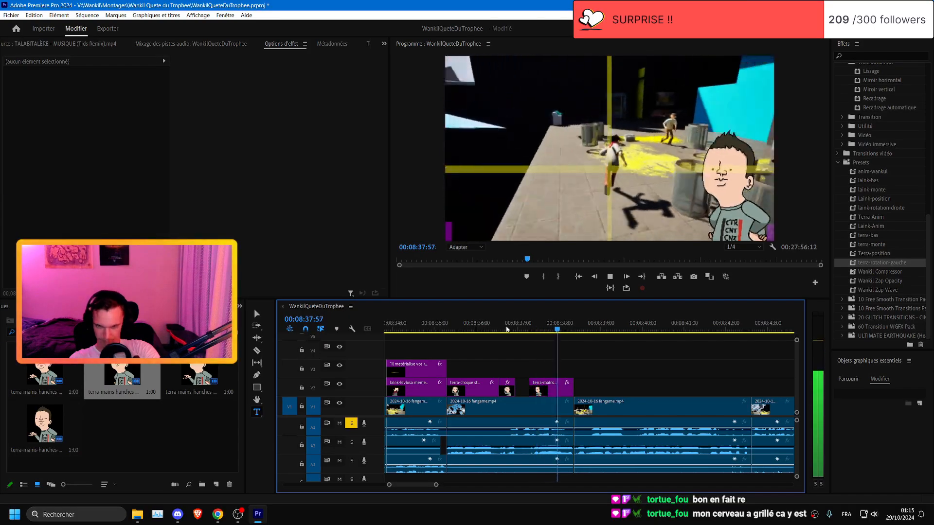
left_click(506, 329)
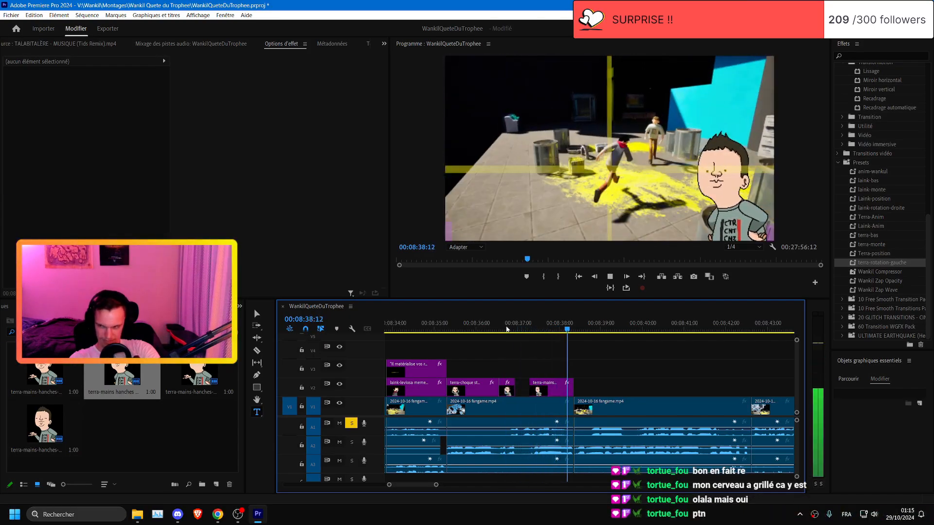
left_click(506, 329)
left_click(506, 329)
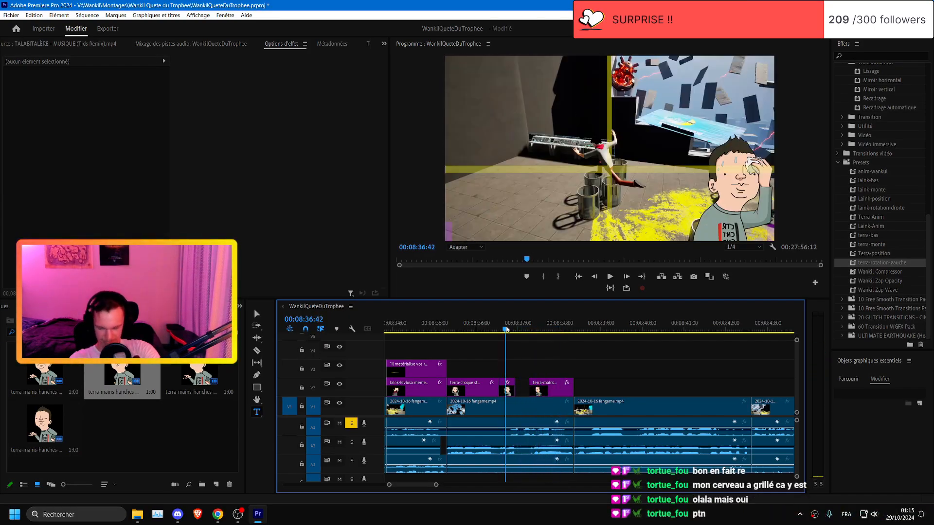
key("space")
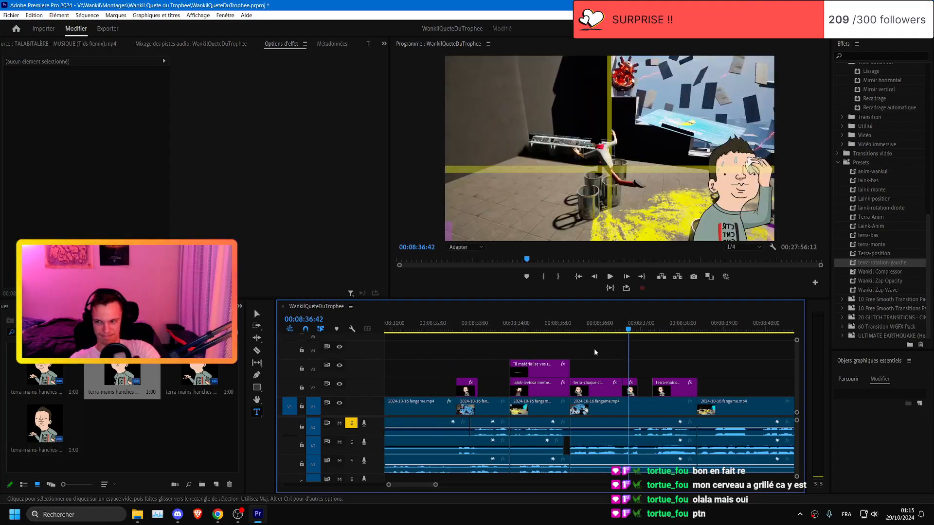
key("space")
key("space")
scroll(657, 401, "down", 2)
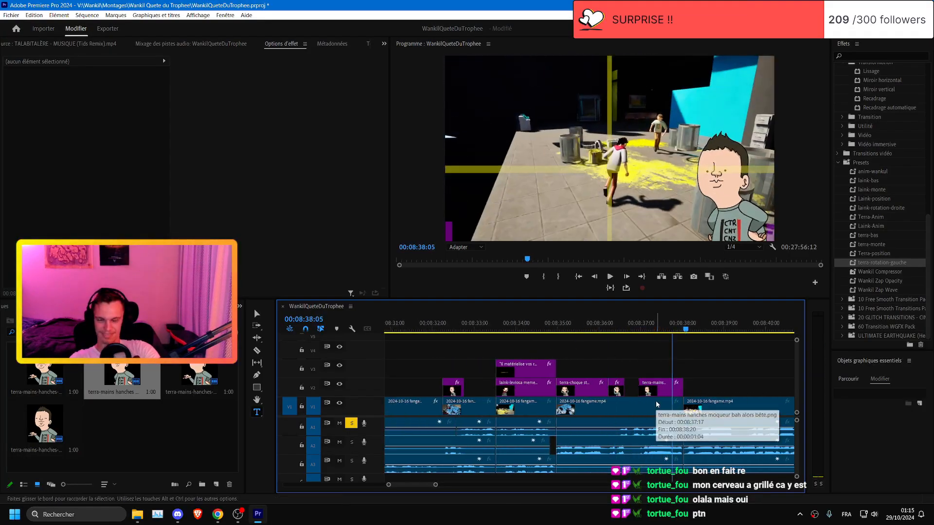
scroll(655, 401, "up", 1)
- Play back the "Il matérialise vos refs" caption and its laink image from 00:08:33:51
left_click(446, 322)
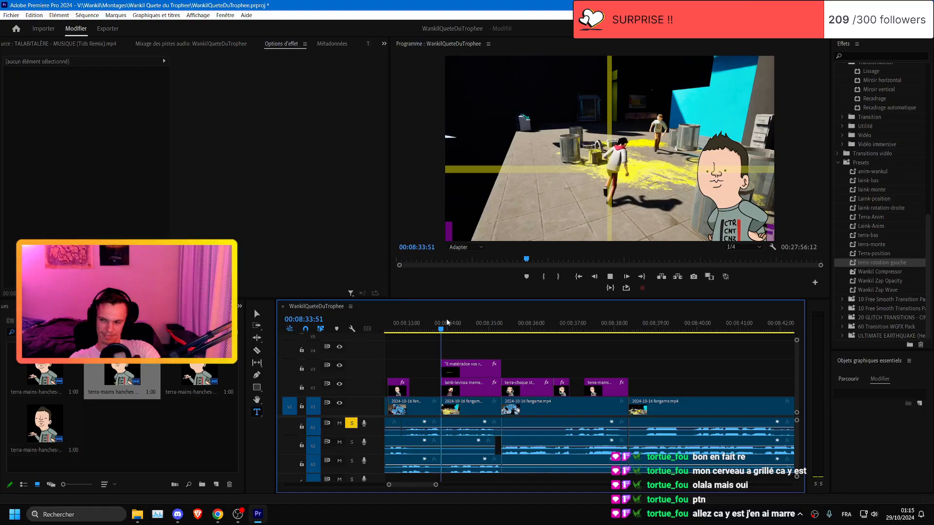
key("space")
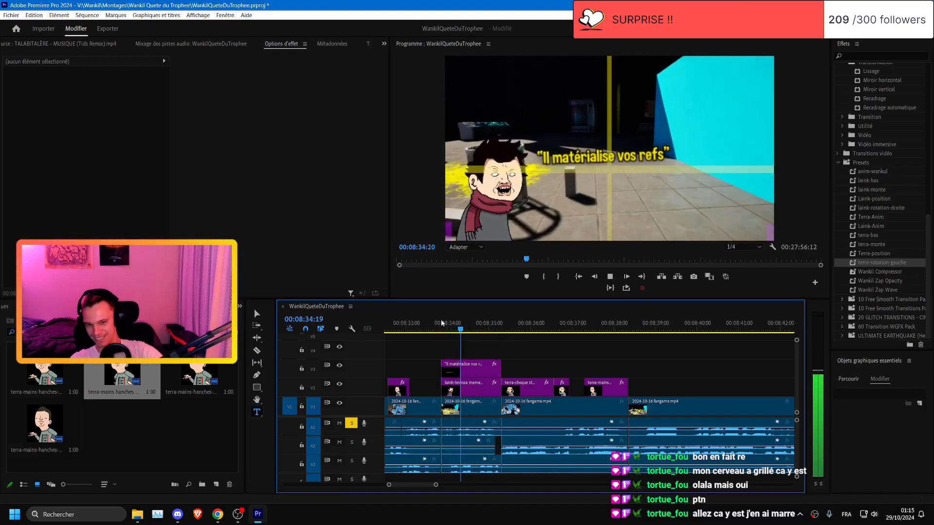
key("space")
left_click(441, 324)
key("space")
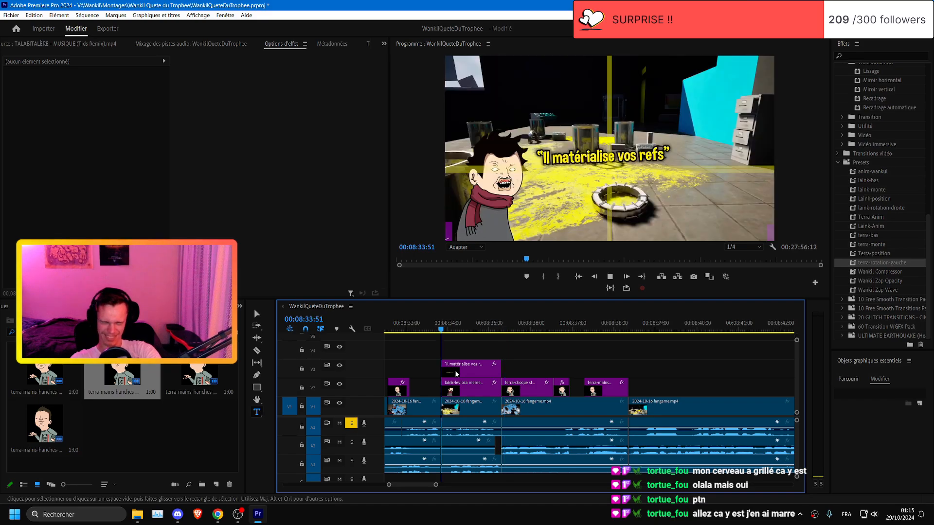
- Replay the soloed passage from about 00:08:33 through the caption and the terra images that follow
scroll(454, 369, "up", 2)
left_click(485, 329)
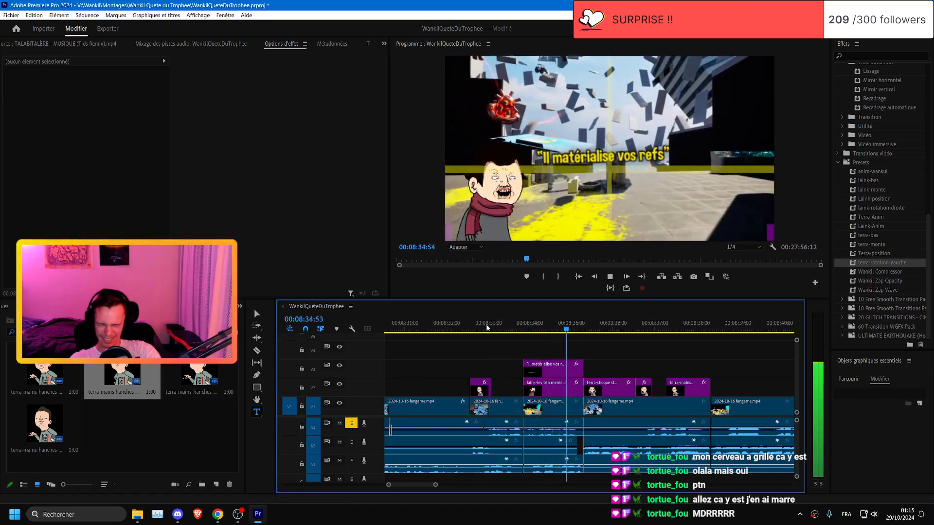
left_click(486, 328)
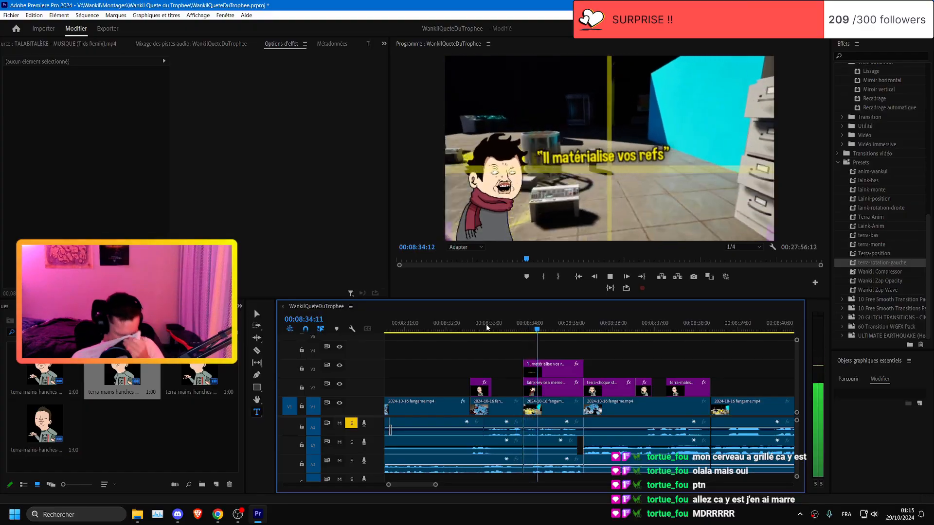
key("space")
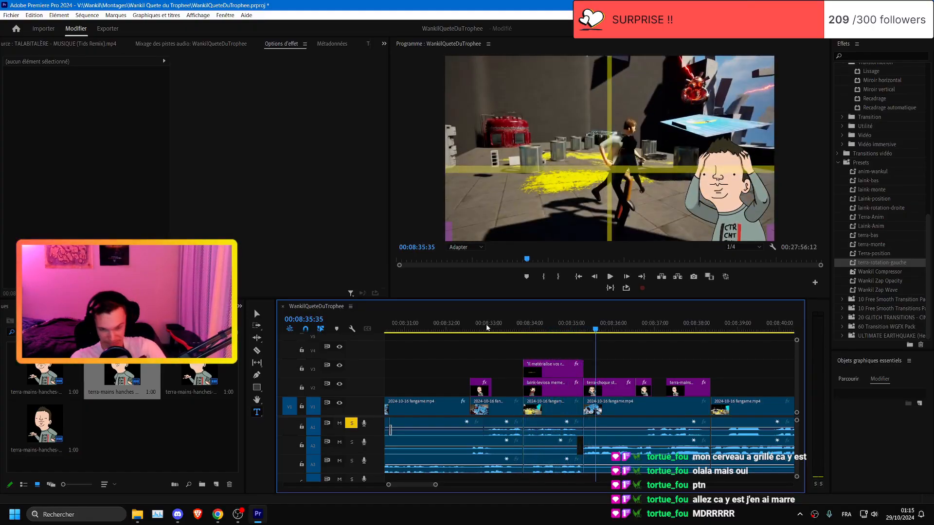
key("space")
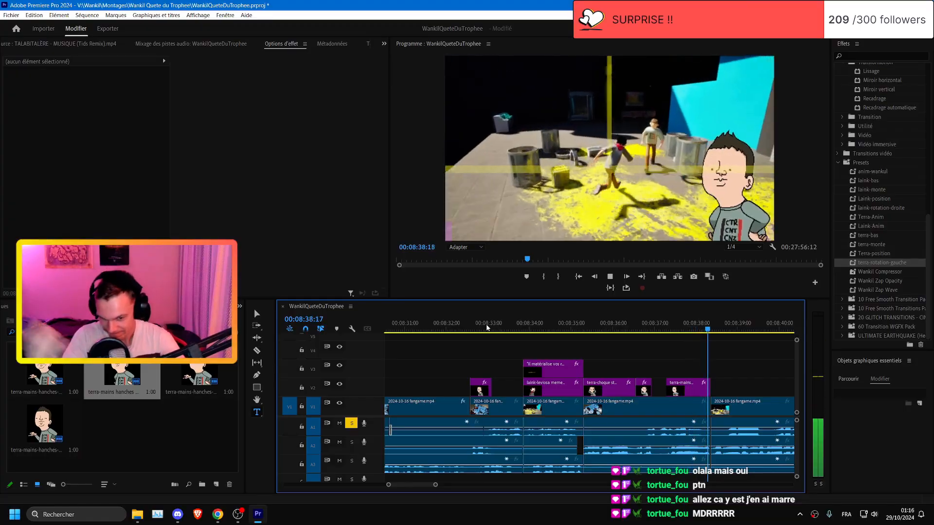
- Save the project and review the whole passage from 00:08:32:18 past the end of the terra-mains image with the audio solo off
left_click(481, 324)
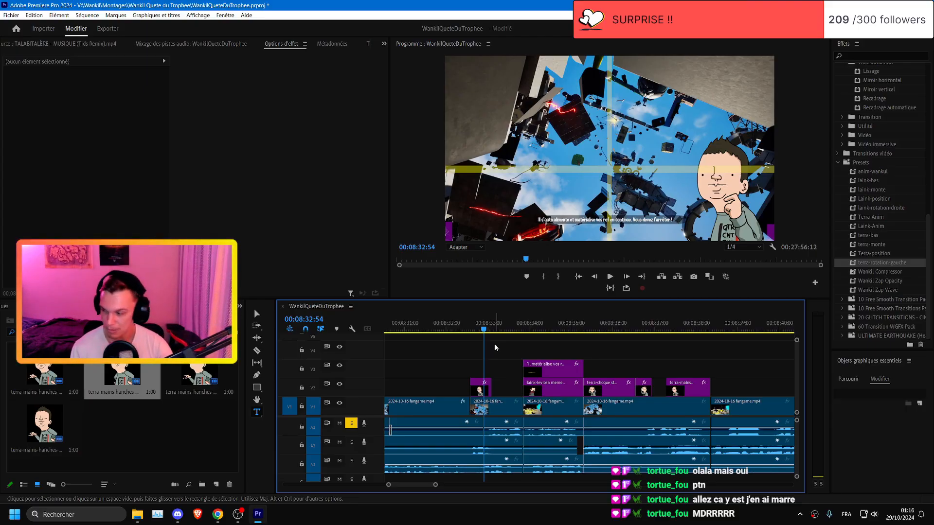
left_click(458, 328)
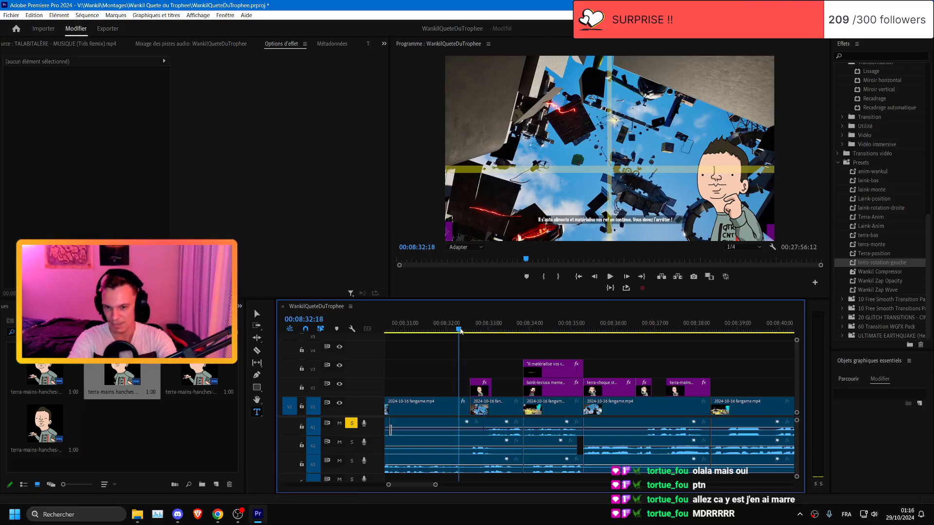
key("ctrl+s")
key("space")
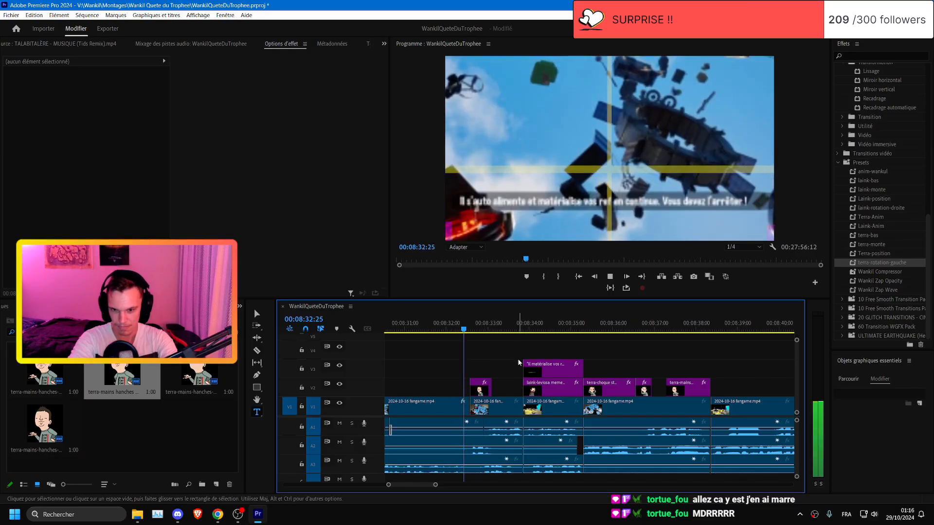
key("=")
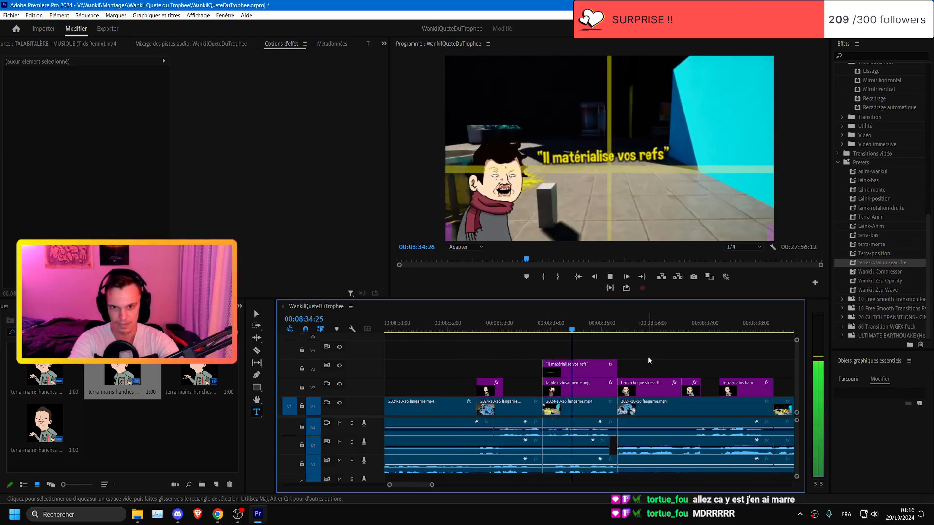
scroll(656, 369, "down", 3)
key("=")
scroll(631, 365, "down", 2)
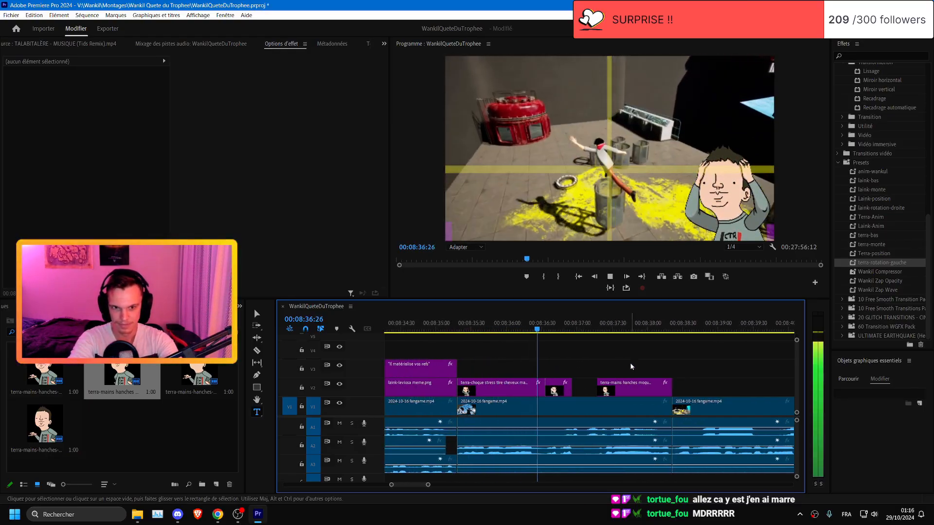
scroll(631, 366, "down", 2)
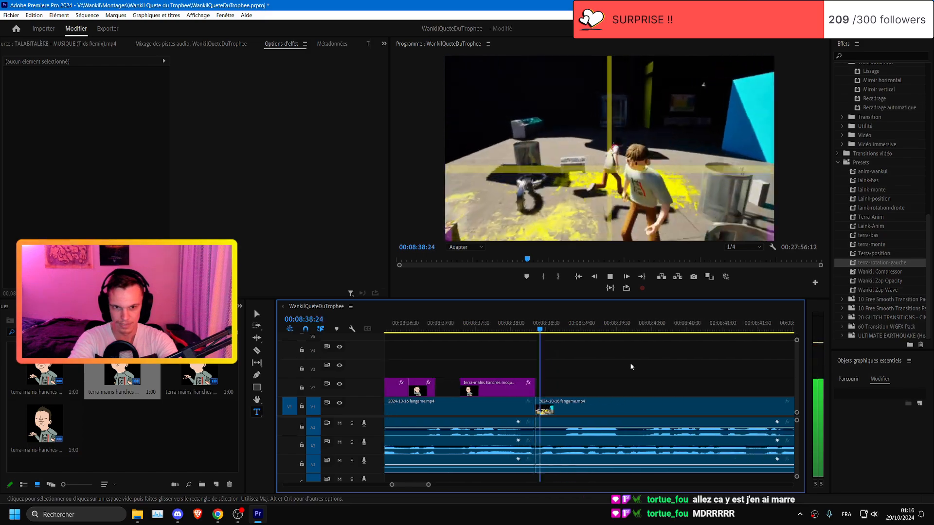
- Play back the fangame passage from about 00:08:38 to 00:08:47 and save the project
key("=")
key("-")
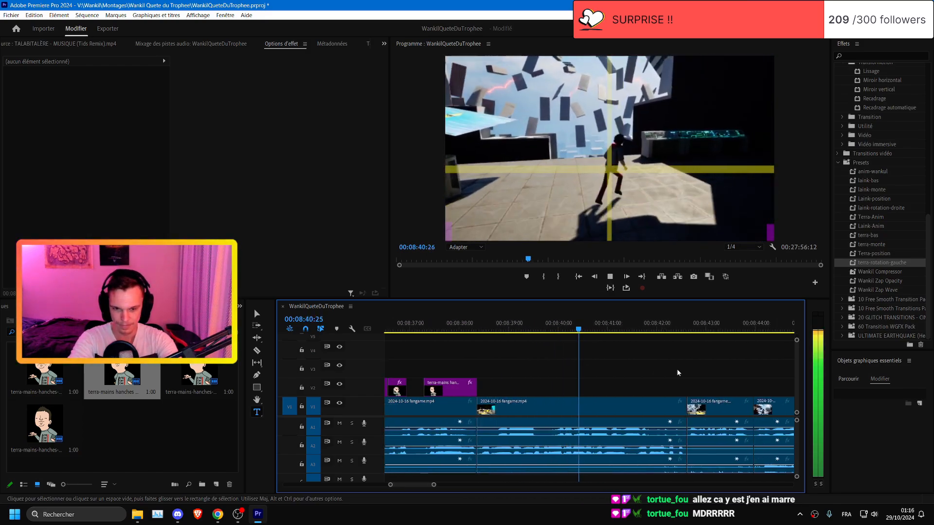
scroll(677, 373, "down", 1)
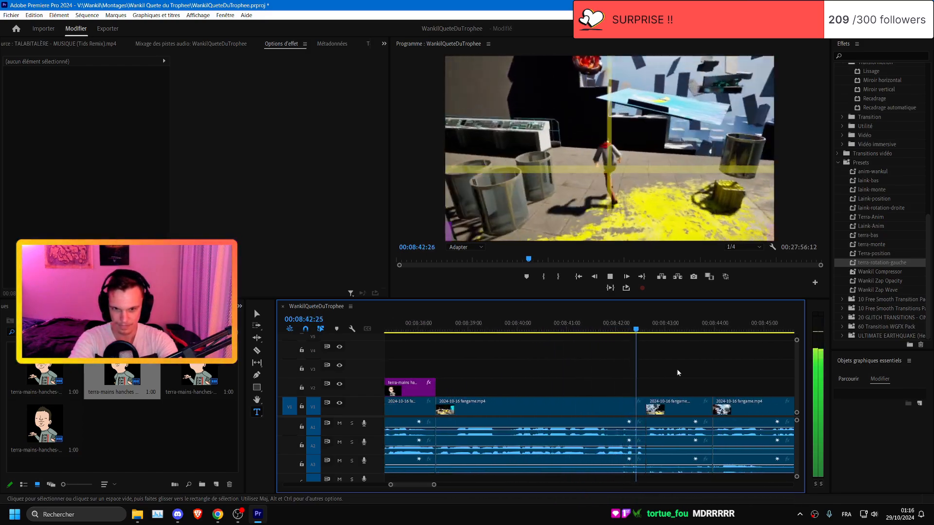
scroll(614, 363, "down", 2)
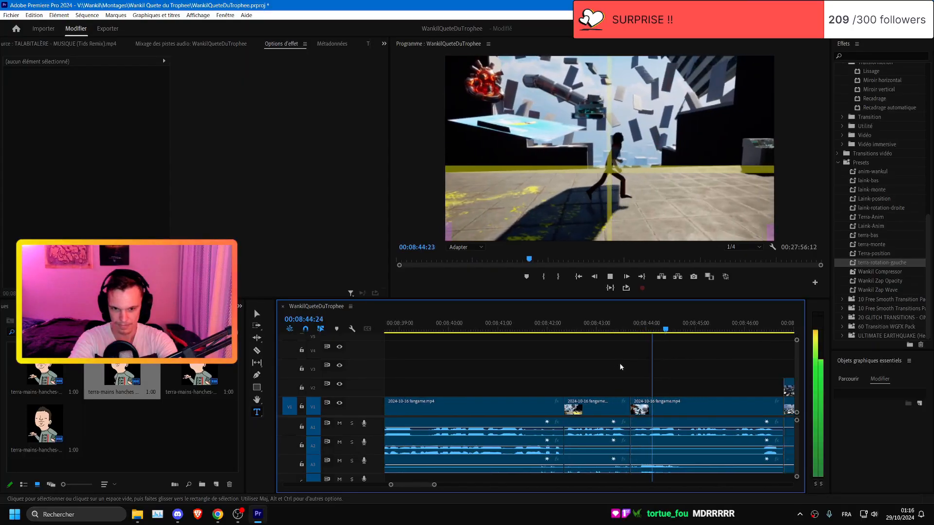
scroll(620, 364, "down", 1)
key("-")
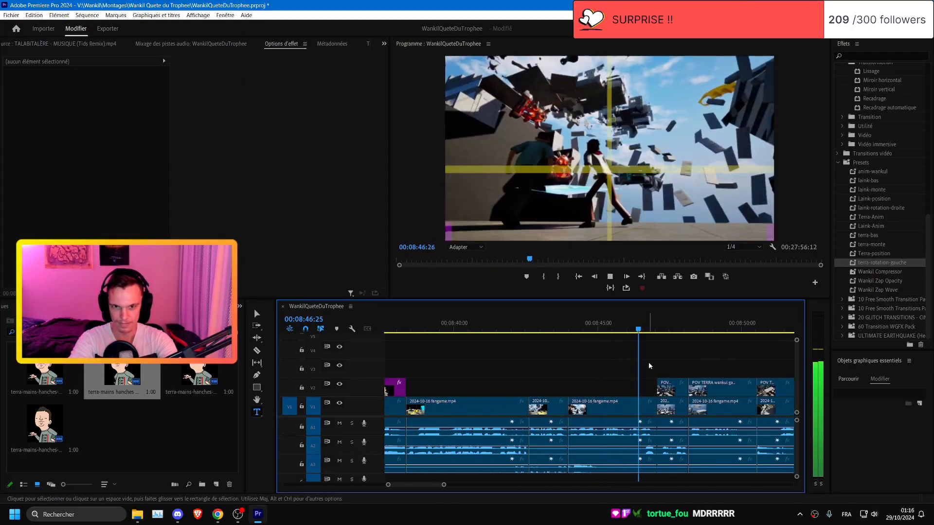
key("ctrl+s")
- Replay the passage from 00:08:38:04 and return the playhead to the cut at 00:08:38:21
left_click(407, 330)
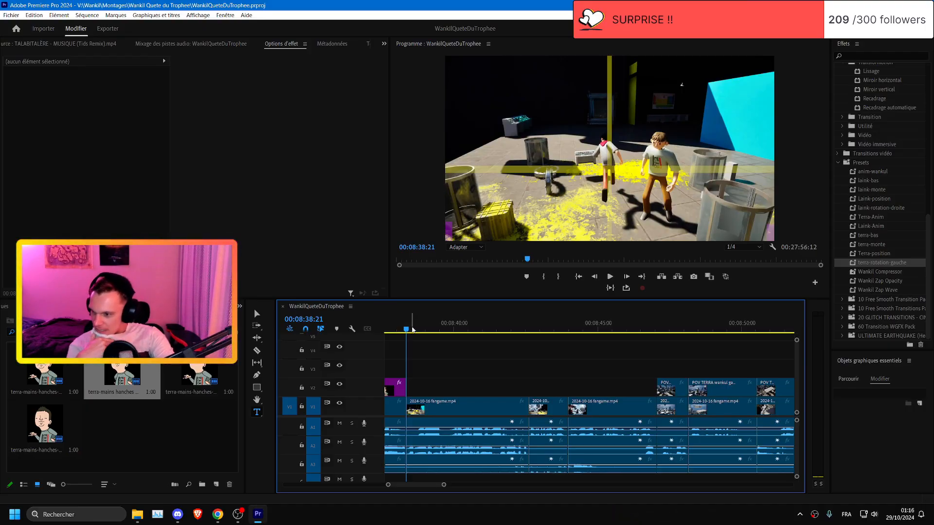
left_click(397, 327)
scroll(438, 352, "up", 1)
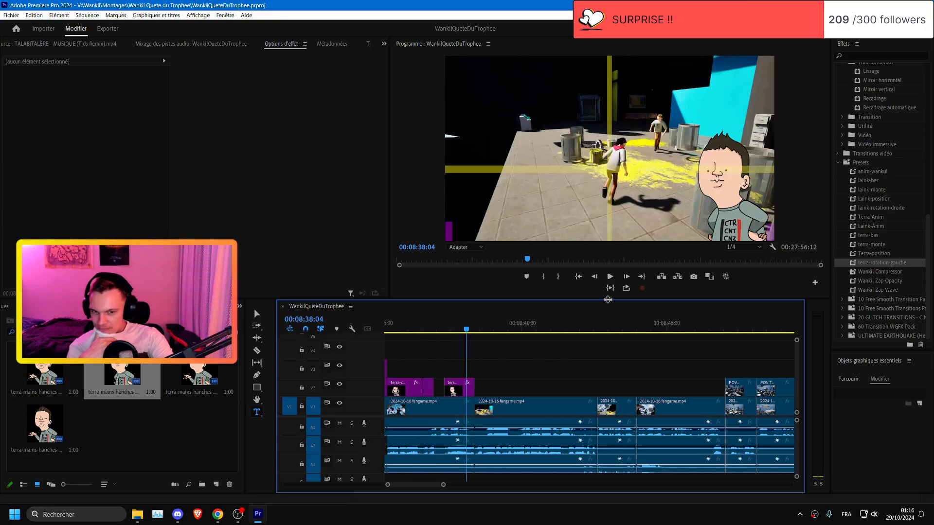
left_click(610, 277)
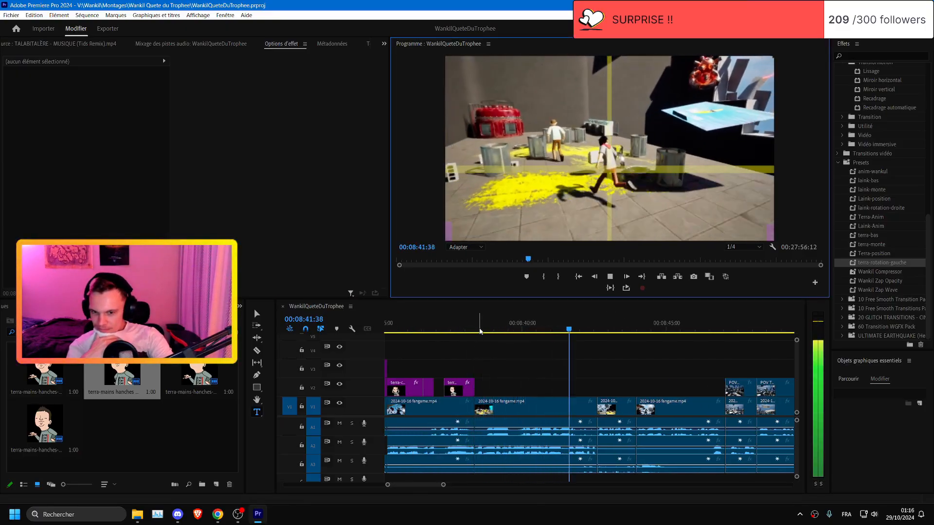
left_click(479, 330)
- Bring in the terra-menage femme and terra-femme de ménage balais seau images from File Explorer, placing them on V2 and V3 from 00:08:38:21
left_click(131, 517)
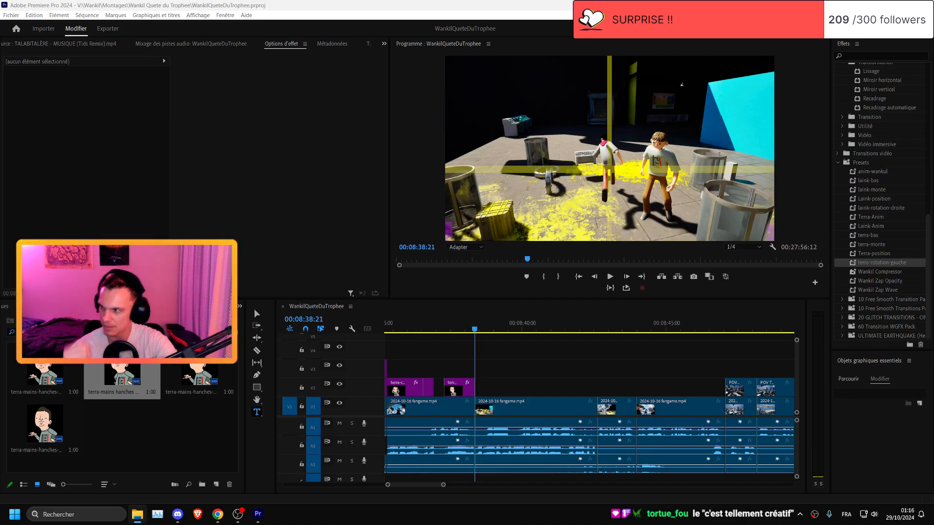
left_click_drag(121, 374, 528, 388)
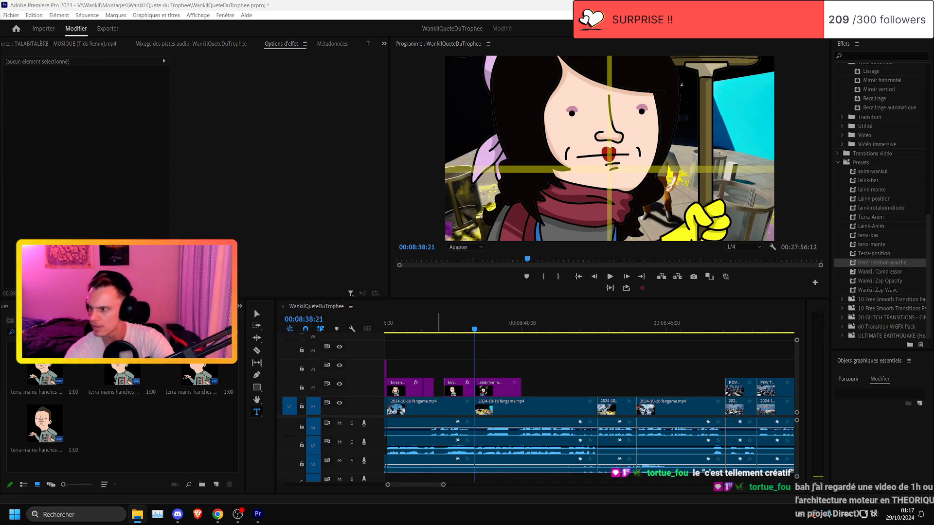
left_click_drag(0, 262, 490, 377)
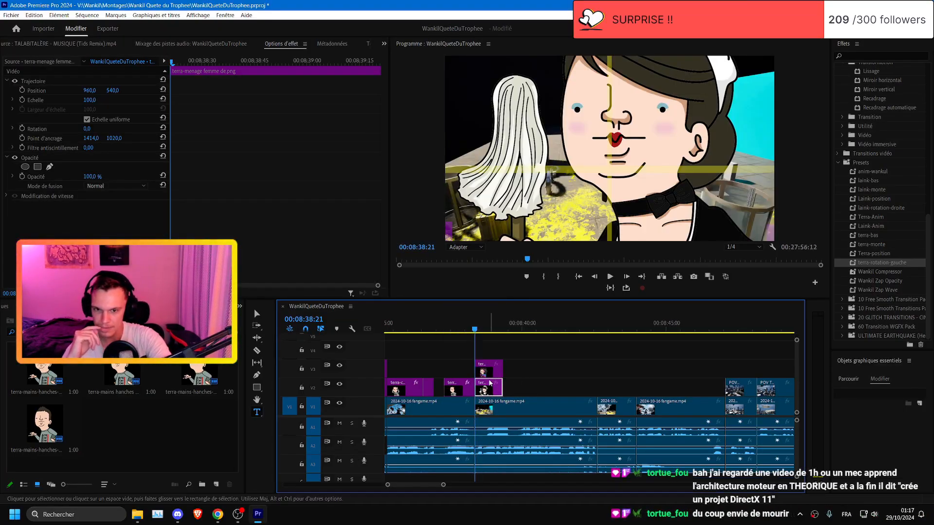
- Compare the two housekeeper images, delete terra-femme de ménage balais seau from V3, and save the project
left_click(488, 373)
left_click(488, 371)
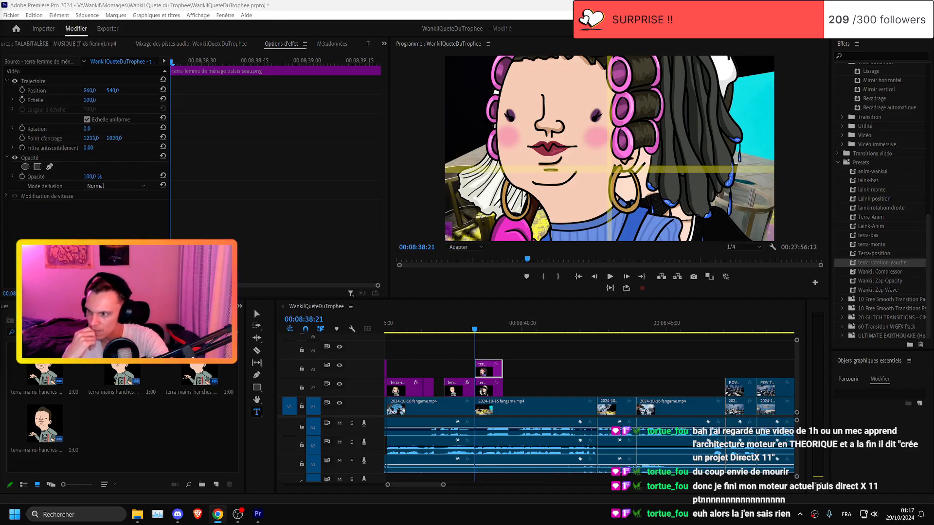
left_click(488, 370)
key("Delete")
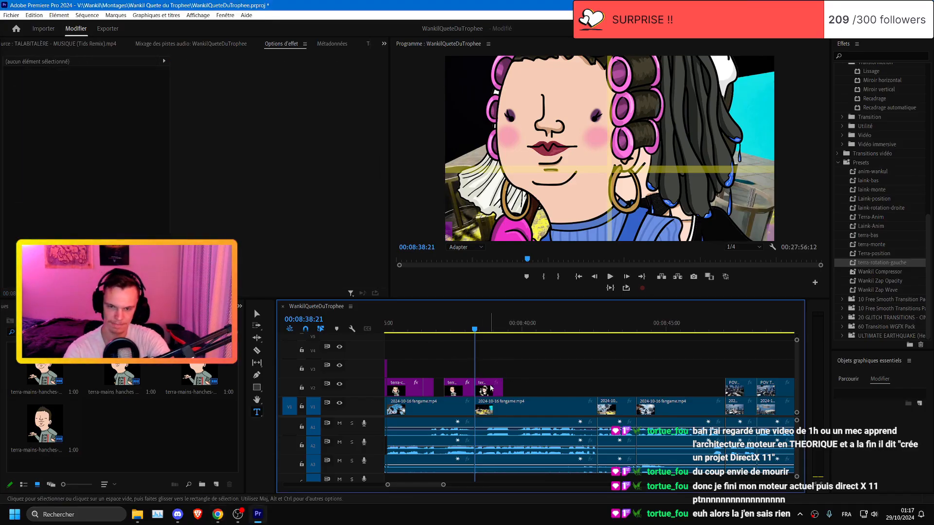
left_click(491, 387)
key("ctrl+s")
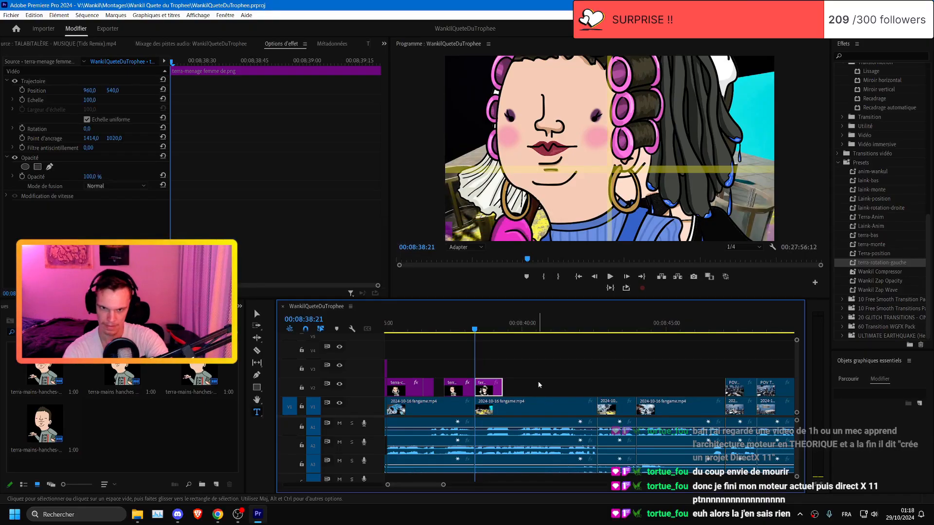
- Play back the passage with the terra-menage image and set the playhead to 00:08:38:55
scroll(570, 393, "up", 3)
scroll(571, 393, "down", 1)
scroll(571, 392, "up", 2)
key("space")
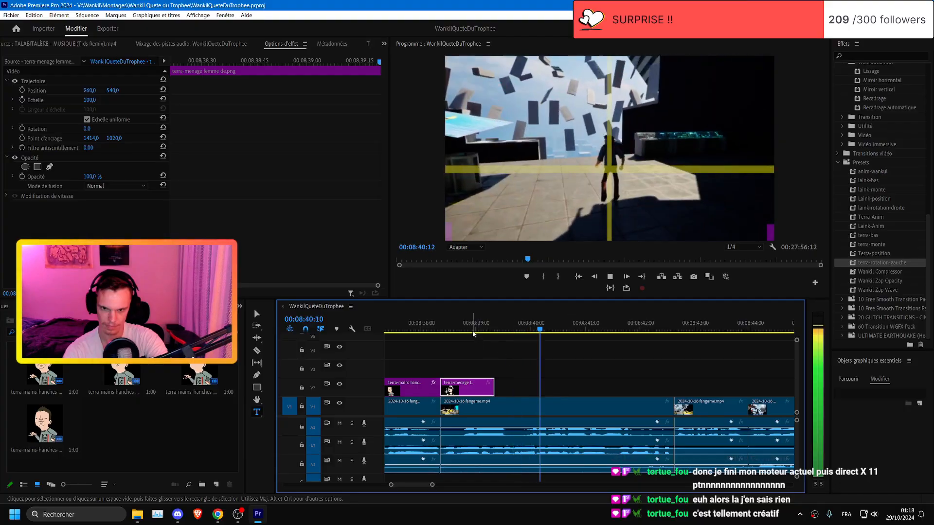
left_click(471, 332)
- Add the terra-soldat, laink-femmepute and g cramé images from File Explorer on V3, V4 and V5 above the terra-menage image
left_click(138, 520)
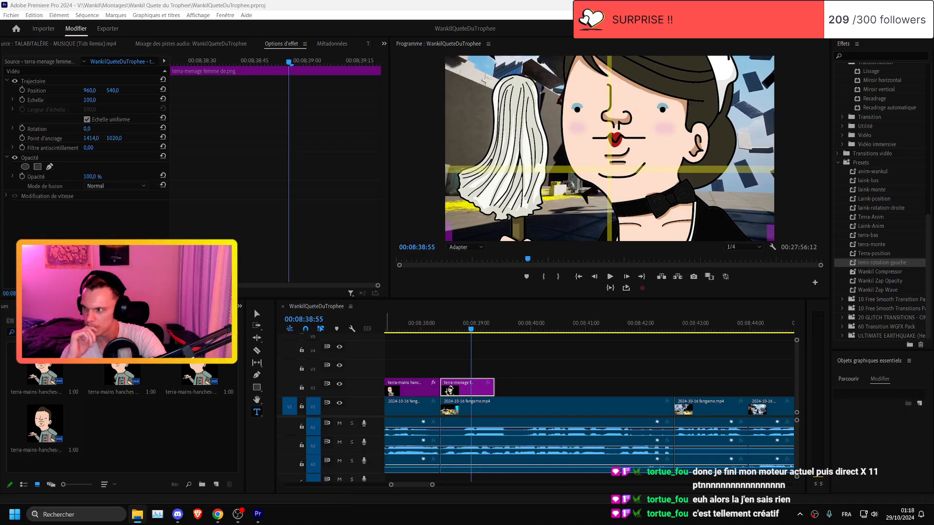
left_click_drag(0, 350, 445, 370)
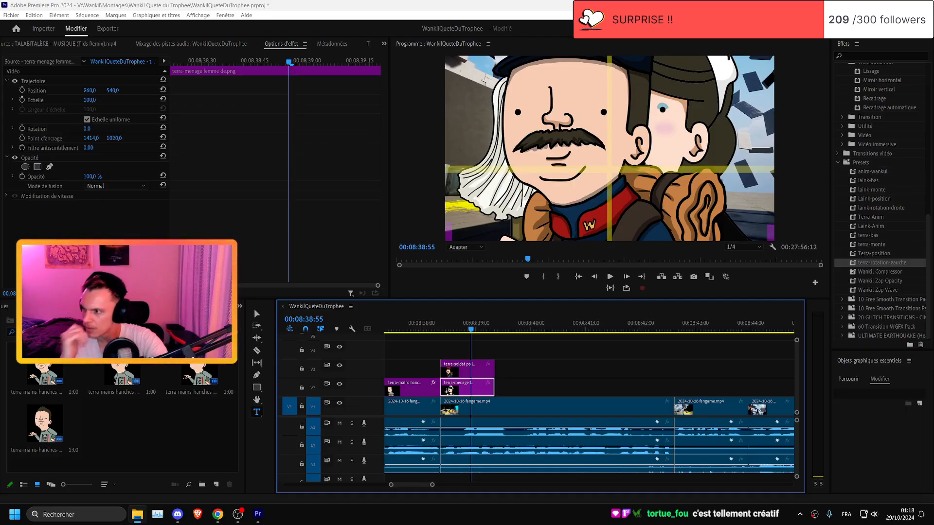
left_click_drag(213, 267, 445, 353)
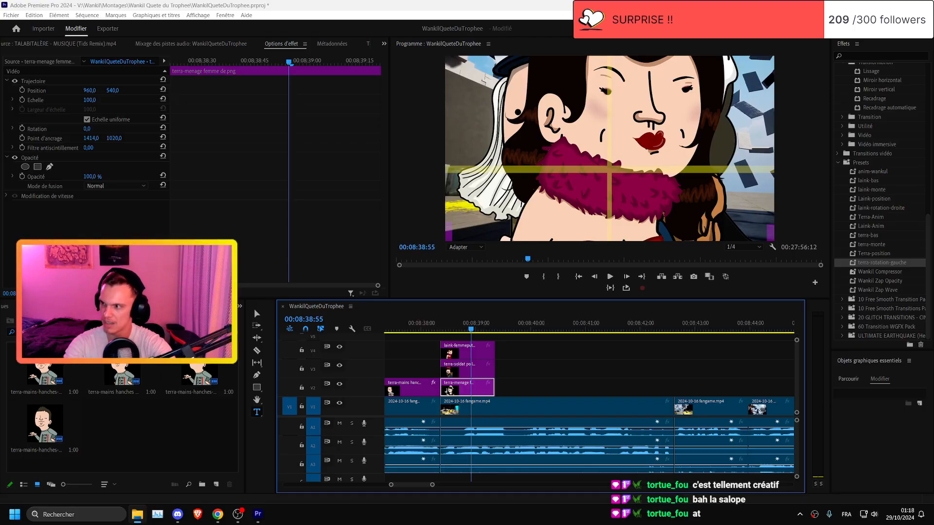
left_click_drag(317, 315, 447, 339)
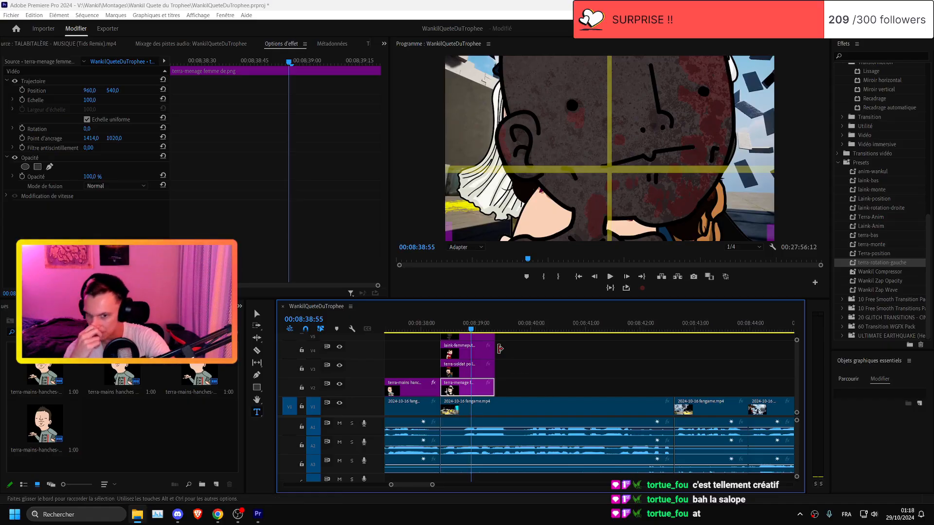
- Stagger terra-soldat, terra-menage, laink-femmepute and g cramé in that order on V2 to V5 from 00:08:38:21, and play back the result
left_click_drag(472, 337, 605, 387)
left_click_drag(467, 374, 521, 374)
left_click_drag(468, 352, 530, 359)
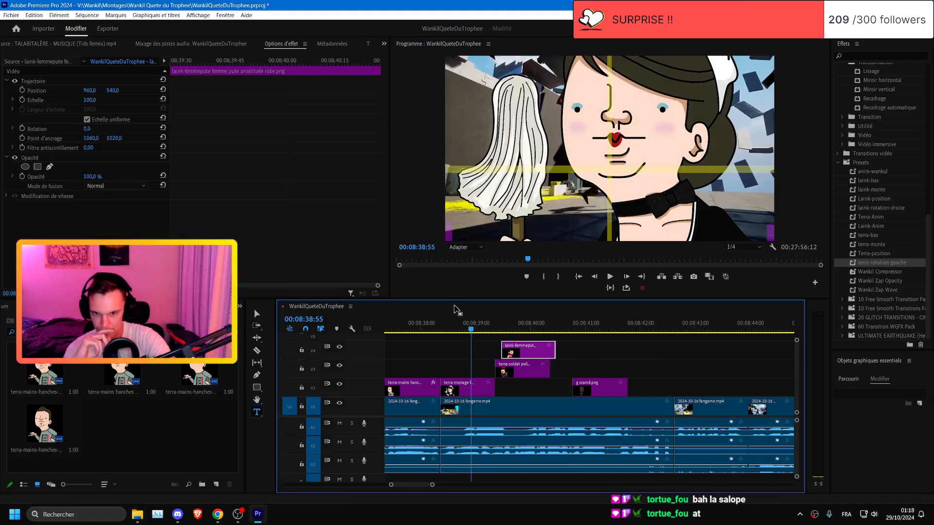
left_click(441, 317)
left_click(607, 276)
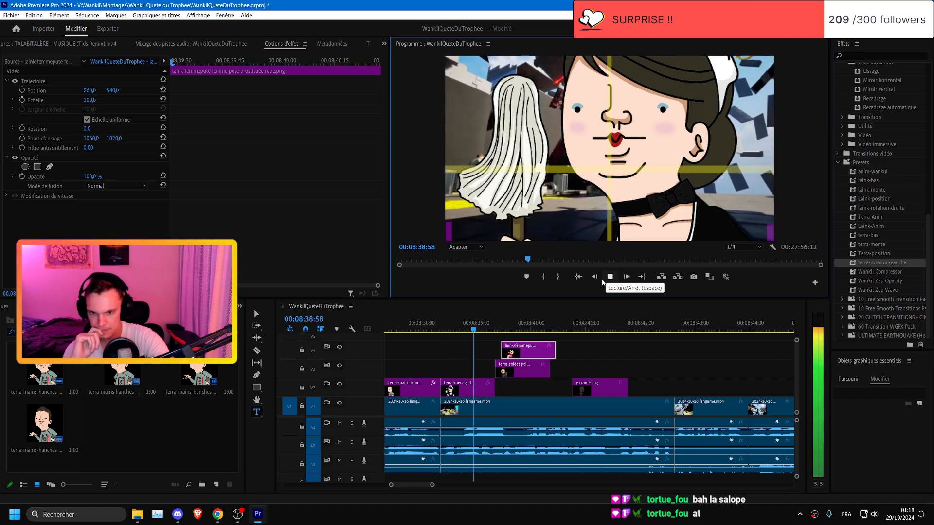
left_click(440, 325)
mouse_move(466, 386)
left_mouse_down()
mouse_move(527, 387)
mouse_move(472, 369)
mouse_move(457, 388)
left_mouse_up()
left_click_drag(534, 387, 491, 352)
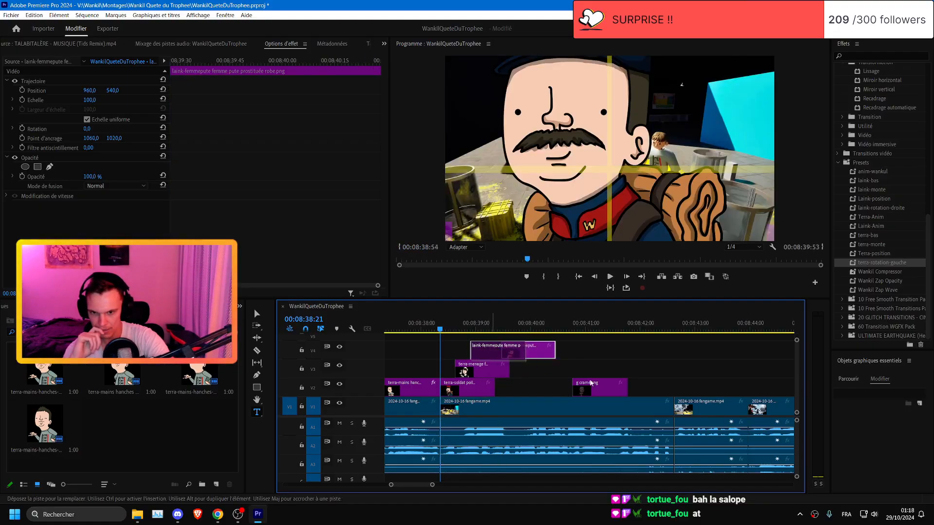
left_click_drag(595, 386, 523, 341)
left_click(609, 277)
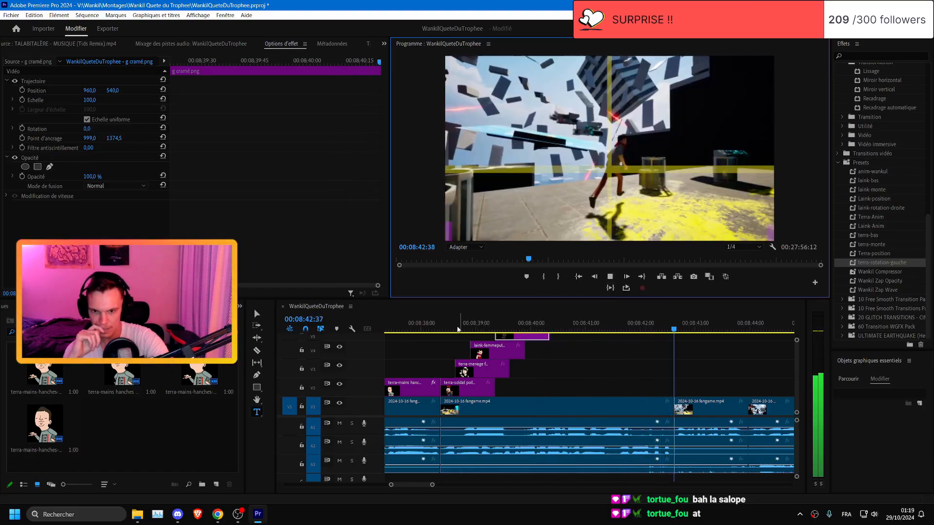
left_click(440, 329)
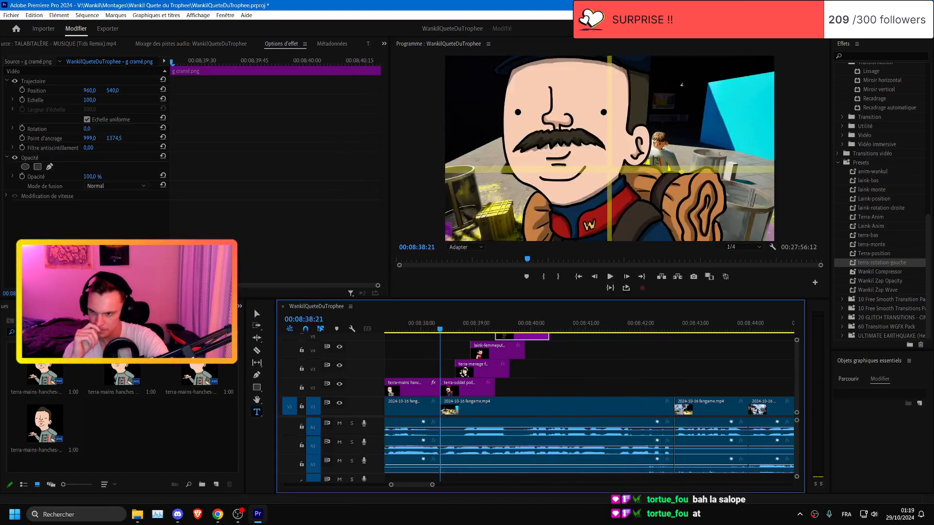
- Stack the axe images haxe-morakniv, h430-0164, 10105758EA-checkers and FireAxe.webp from File Explorer on V2 to V5 from 00:08:41:37
key("alt+Tab")
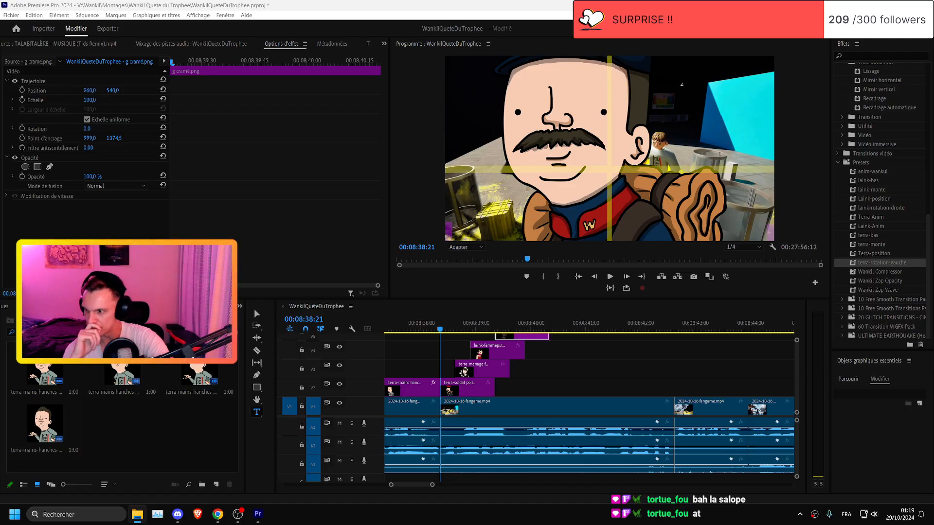
key("alt+Tab")
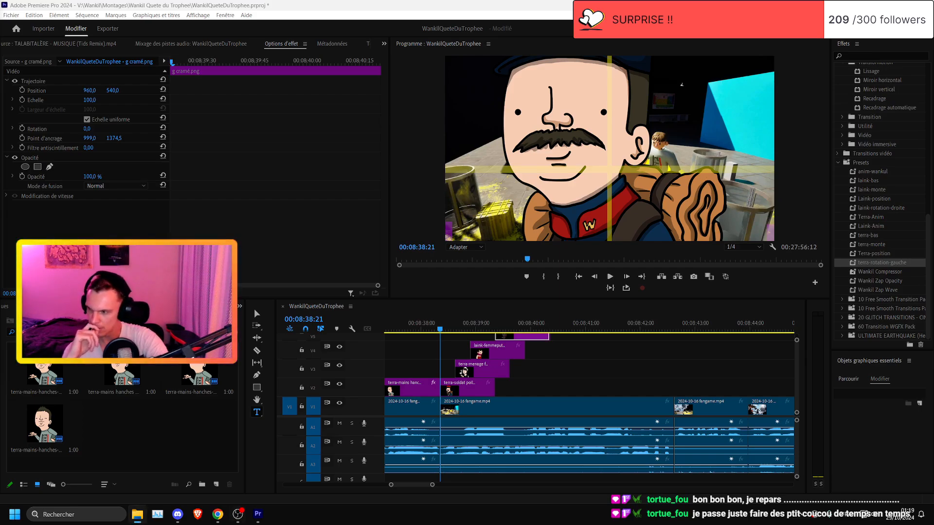
left_click_drag(389, 335, 468, 345)
left_click(646, 372)
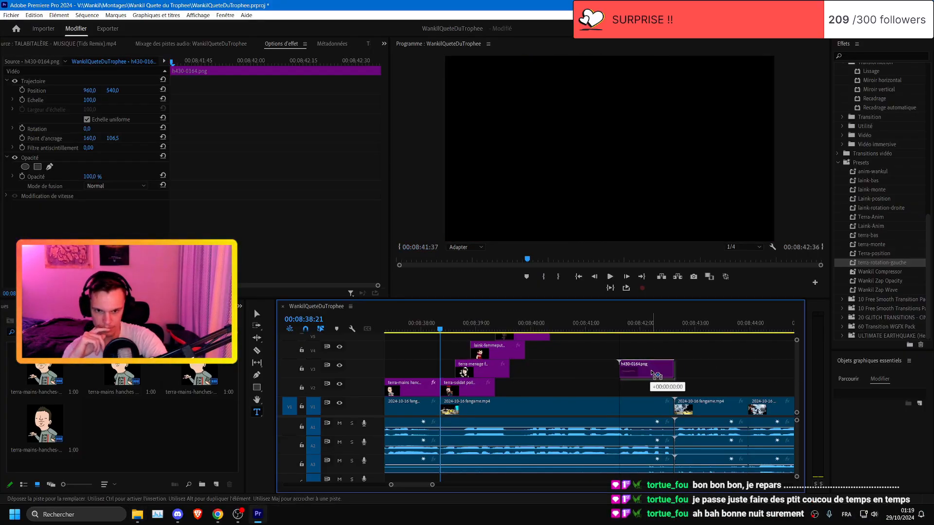
left_click_drag(651, 335, 622, 387)
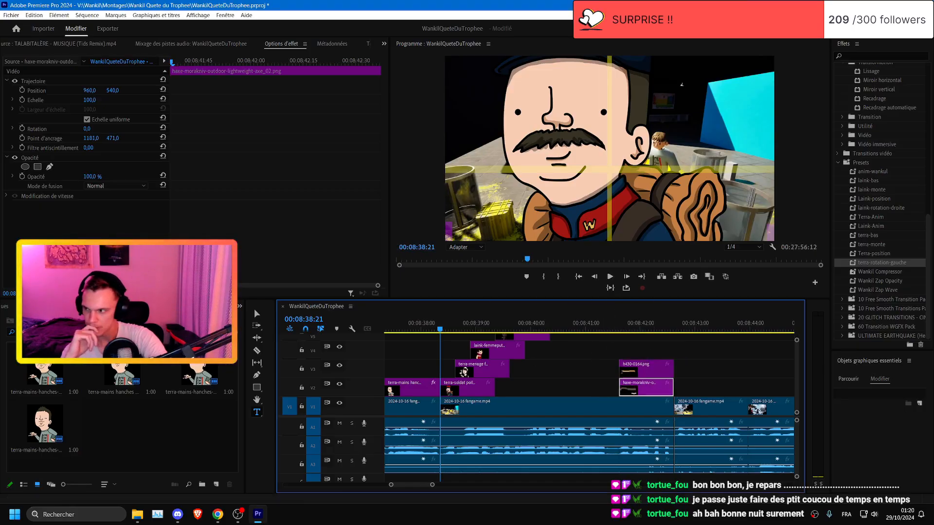
left_click_drag(444, 311, 627, 350)
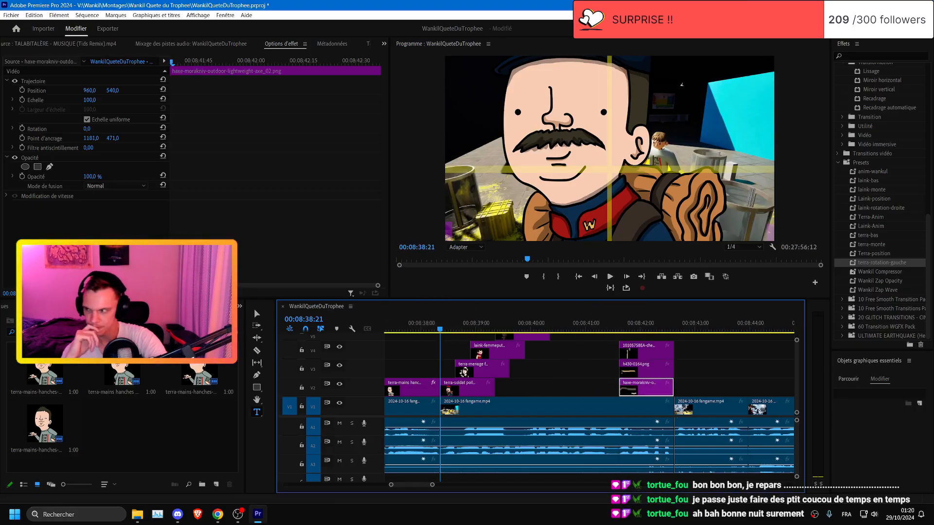
left_click_drag(623, 307, 629, 339)
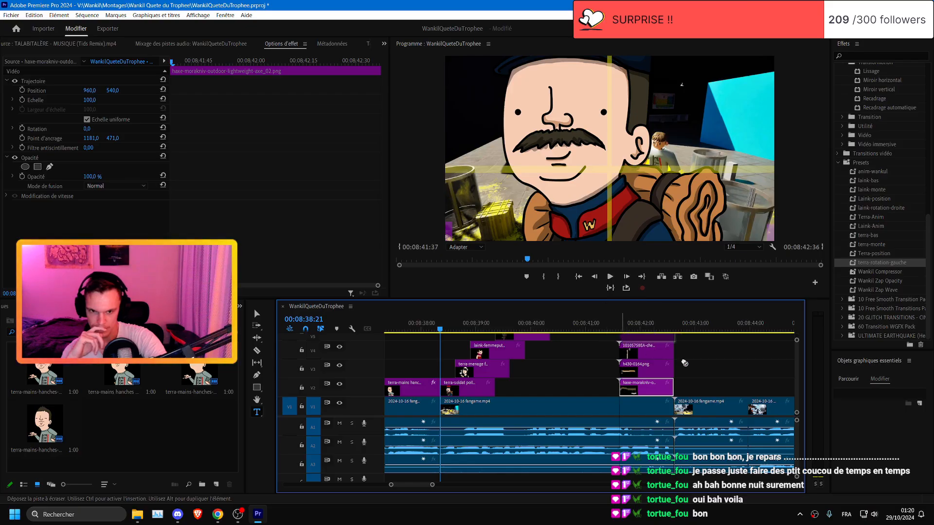
- Nest the four staggered character images and the four axe images together into one sequence
left_click_drag(694, 386, 473, 336)
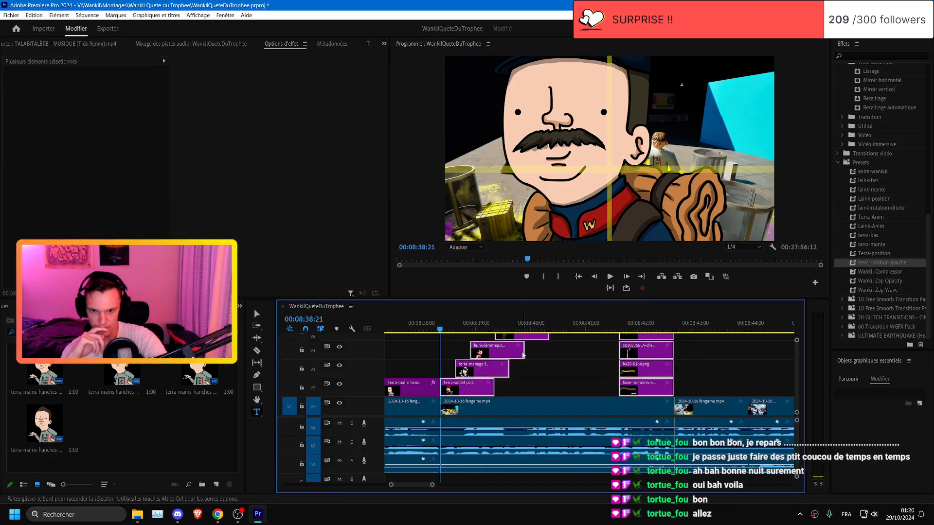
right_click(521, 354)
left_click(540, 329)
left_click(454, 267)
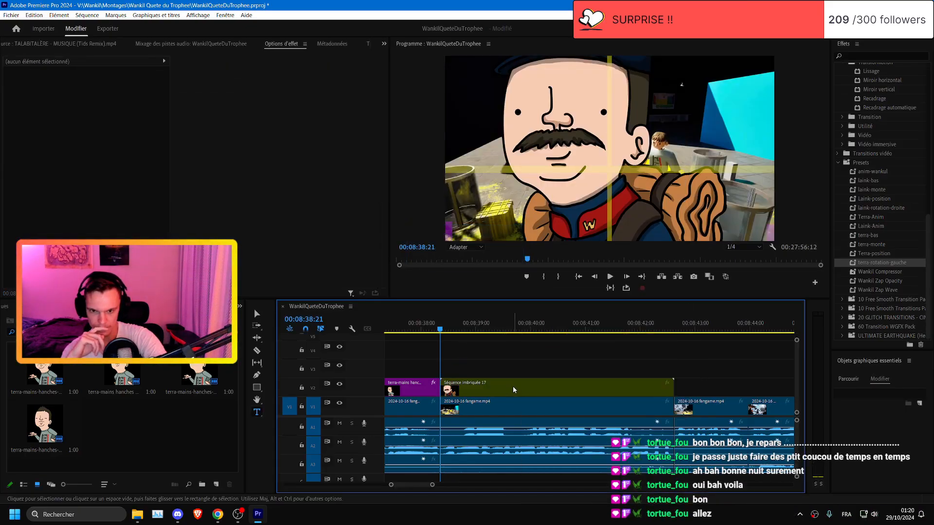
- Open the new nested sequence and line up haxe-morakniv, h430-0164, 10105758EA-checkers and FireAxe.webp end to end on V1 from the start
double_click(543, 388)
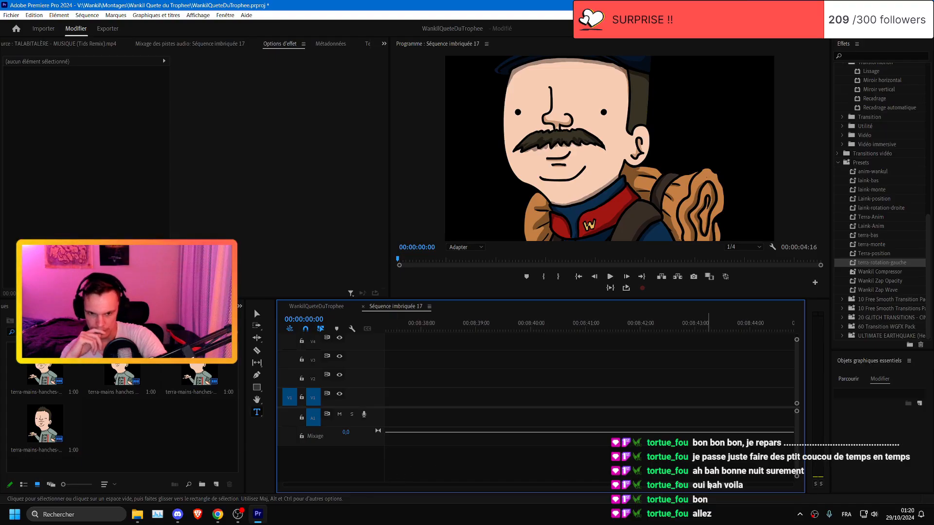
left_click_drag(589, 384, 411, 399)
left_click_drag(593, 366, 471, 396)
left_click_drag(585, 343, 514, 397)
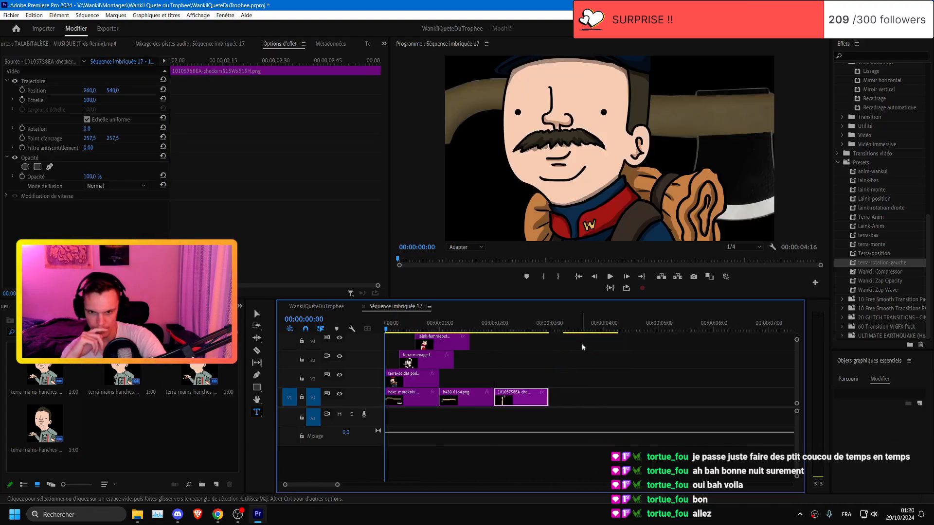
scroll(794, 385, "up", 1)
left_click_drag(601, 338, 561, 400)
scroll(796, 403, "down", 1)
- Nest the four axe images on V1 into their own sequence
left_click_drag(646, 397, 418, 398)
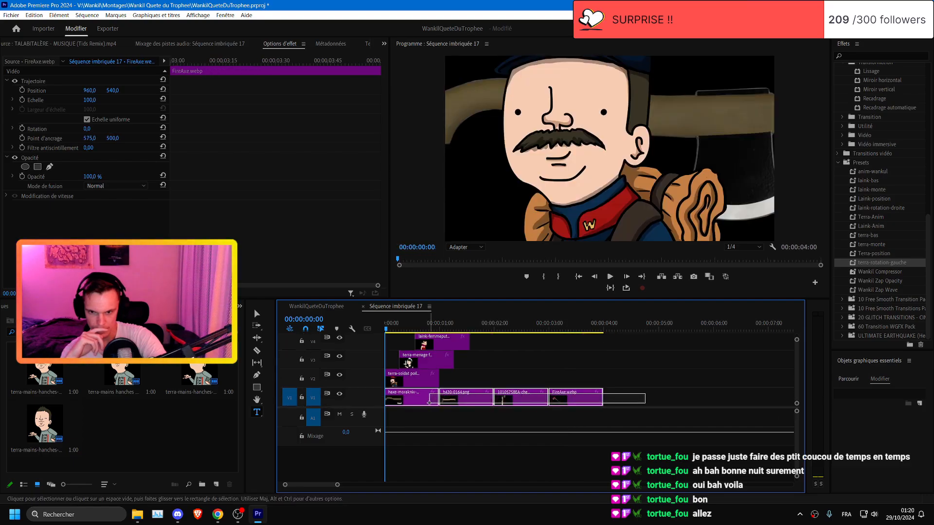
right_click(425, 397)
left_click(452, 330)
left_click(444, 267)
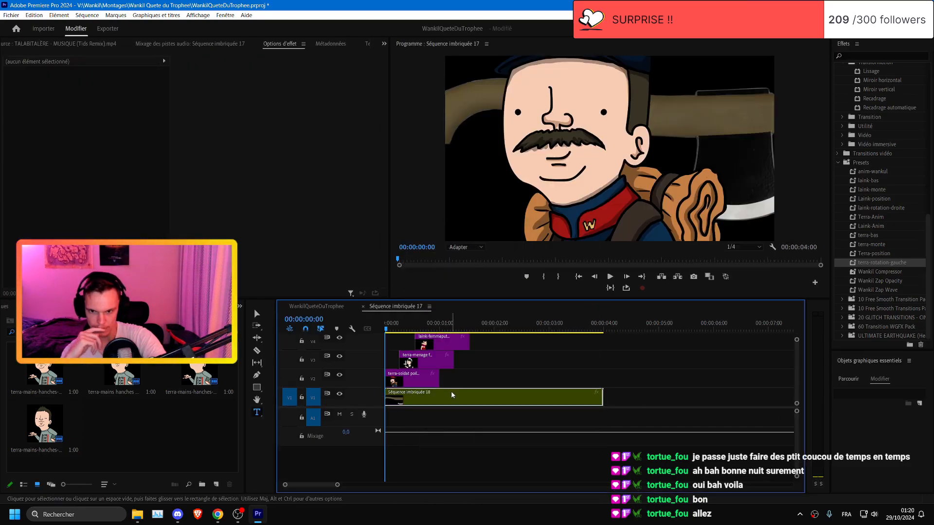
- Open the nested axe sequence, stack its four images on V1 to V4 from the start, and save the project
double_click(446, 394)
left_click_drag(446, 393, 391, 376)
left_click_drag(507, 396, 397, 359)
left_click_drag(601, 402, 438, 343)
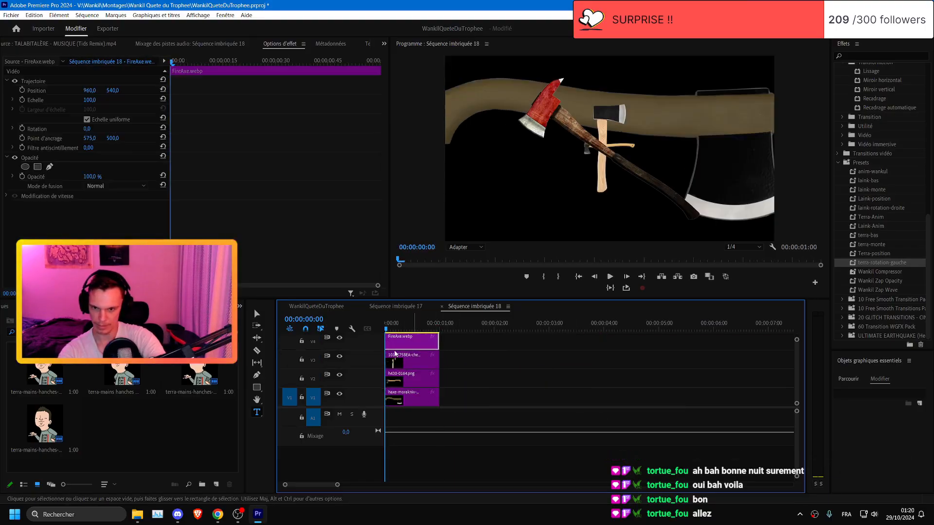
left_click(515, 392)
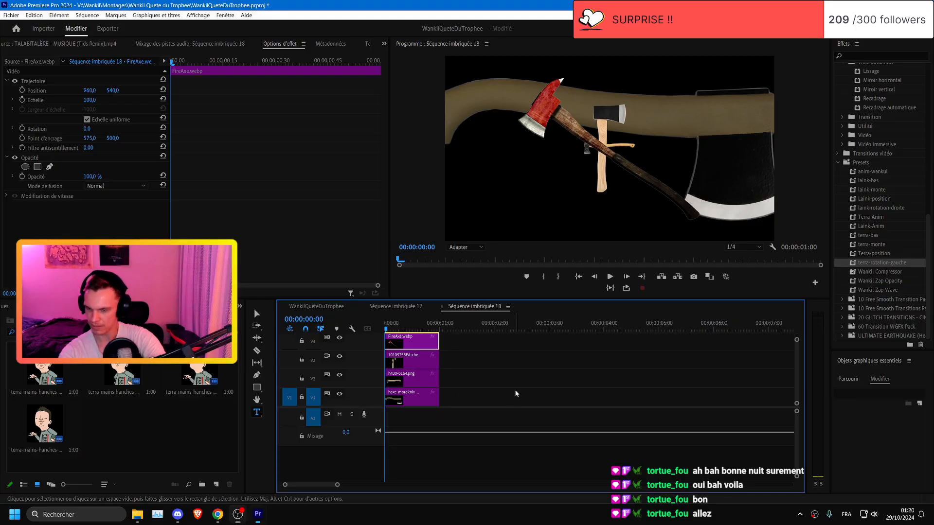
key("ctrl+s")
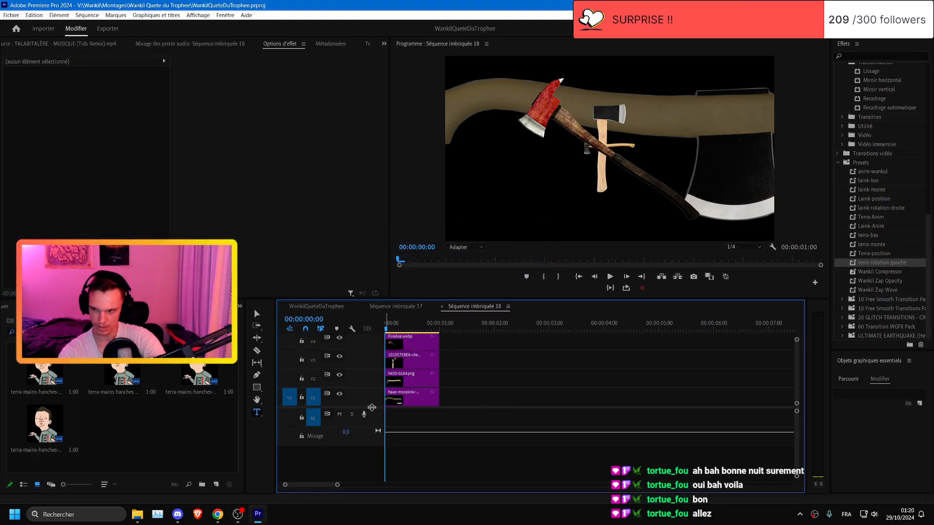
left_click_drag(372, 408, 373, 439)
- Scale the haxe-morakniv image to 29 and keyframe its position at 234, -137.1 on the first frame
left_click(424, 427)
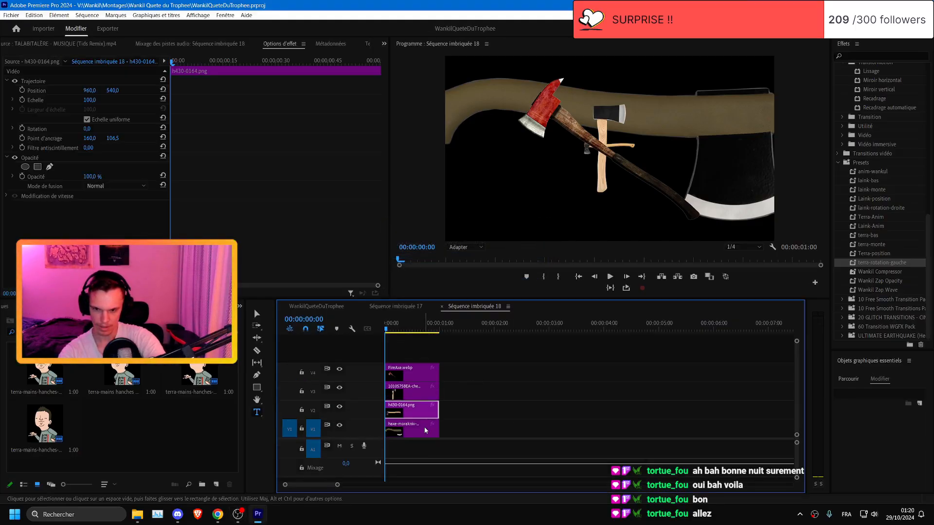
mouse_move(89, 99)
left_mouse_down()
mouse_move(64, 100)
mouse_move(107, 100)
left_mouse_up()
left_click_drag(627, 144, 482, 74)
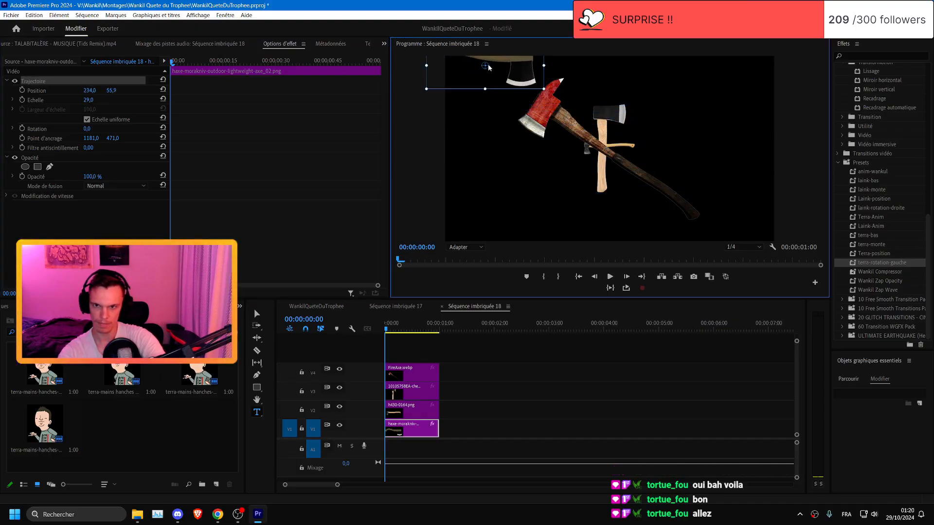
left_click(23, 91)
left_click(121, 83)
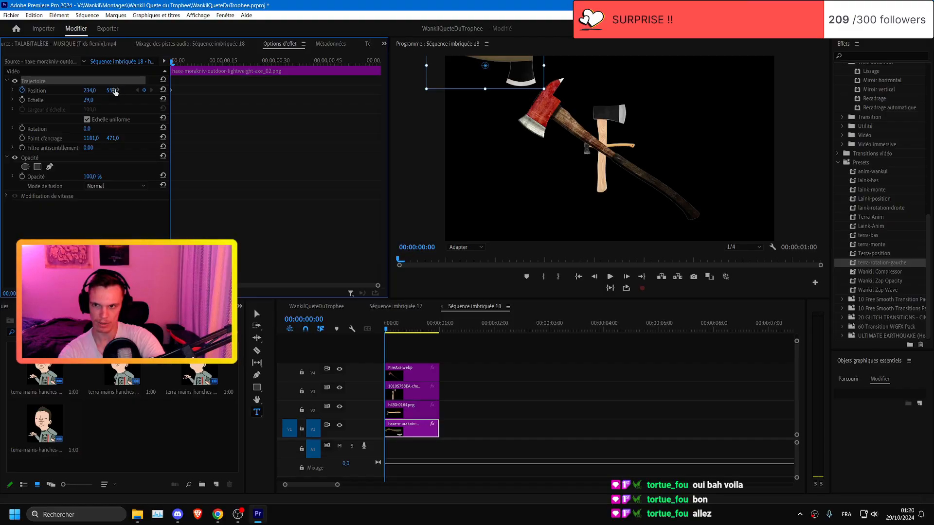
left_click_drag(114, 91, 46, 91)
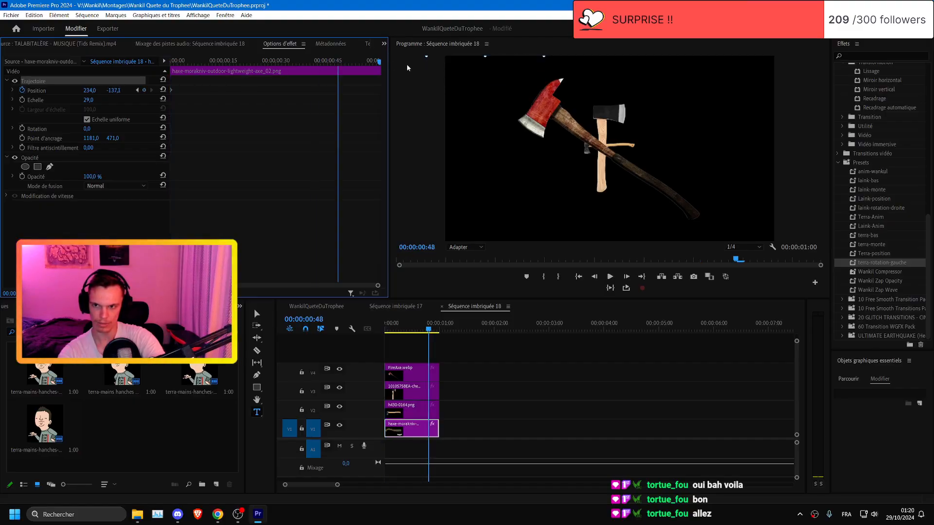
- Check in the main WankilQueteDuTrophee sequence how far the nested montage runs over the fangame footage up to 00:08:42:37
left_click_drag(406, 65, 428, 78)
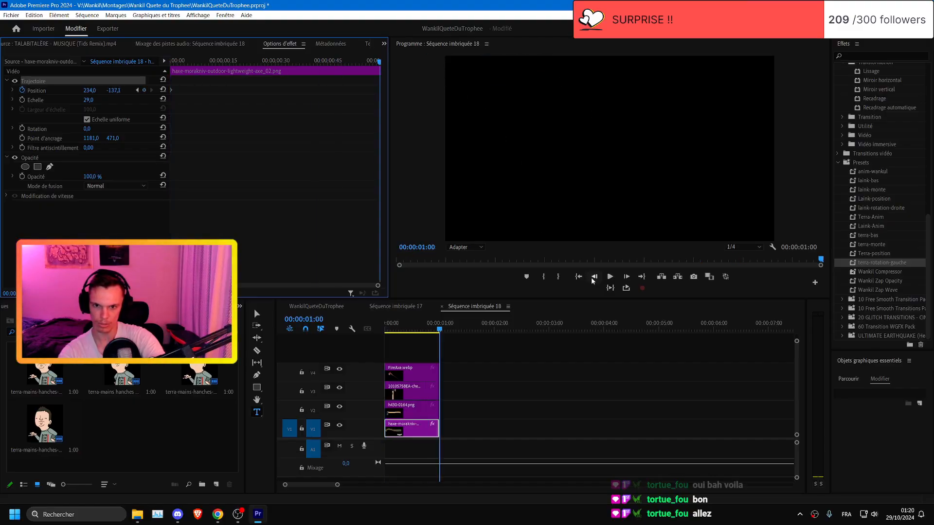
left_click(336, 307)
left_click(653, 323)
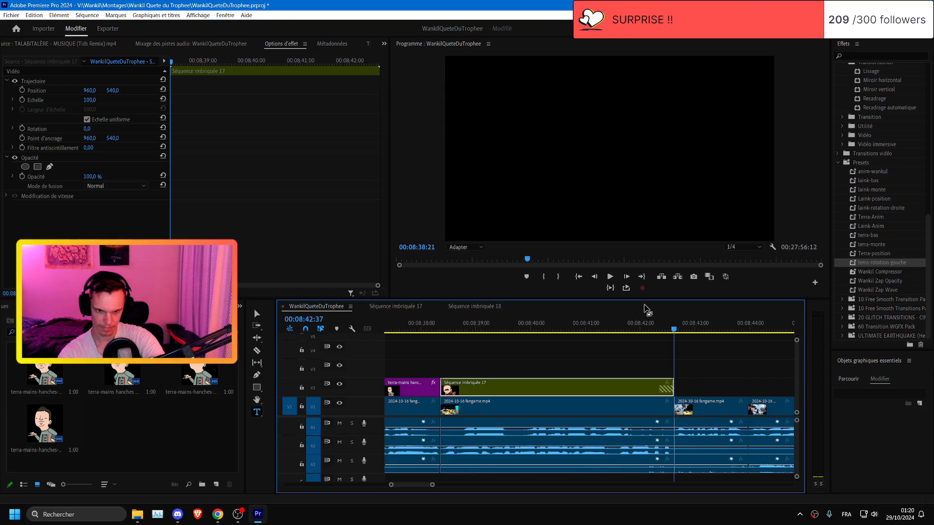
left_click(594, 276)
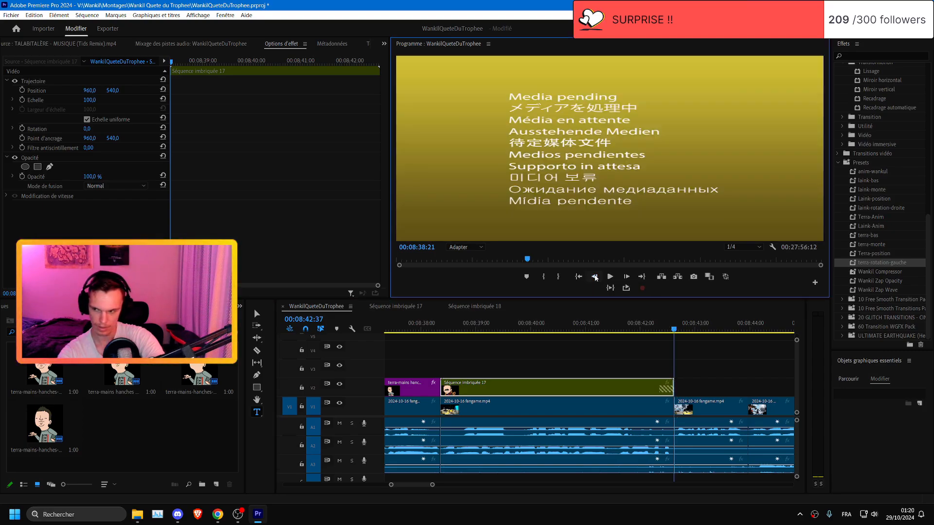
left_click(594, 276)
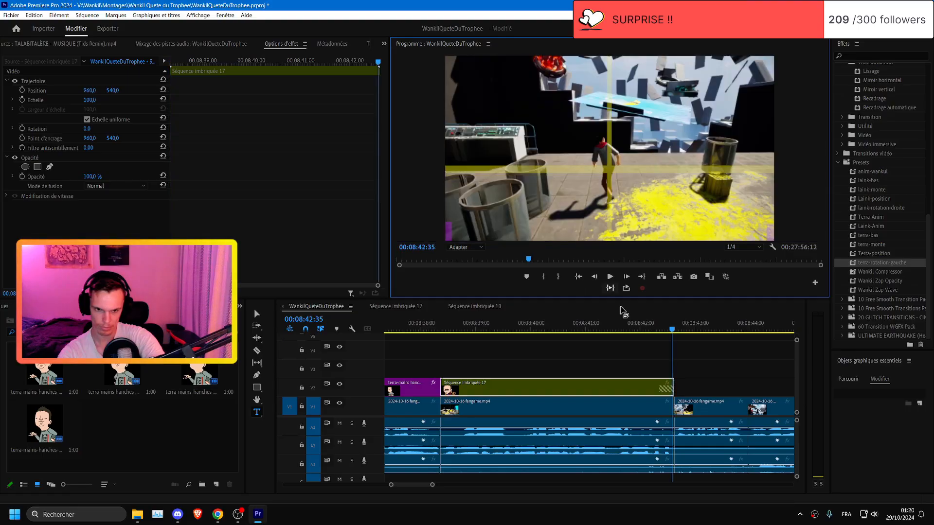
left_click(618, 328)
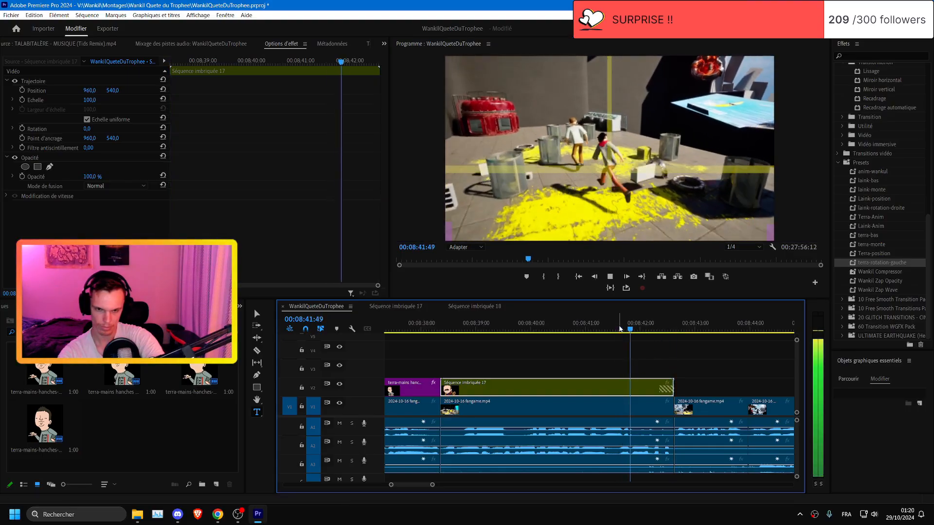
key("space")
left_click(628, 289)
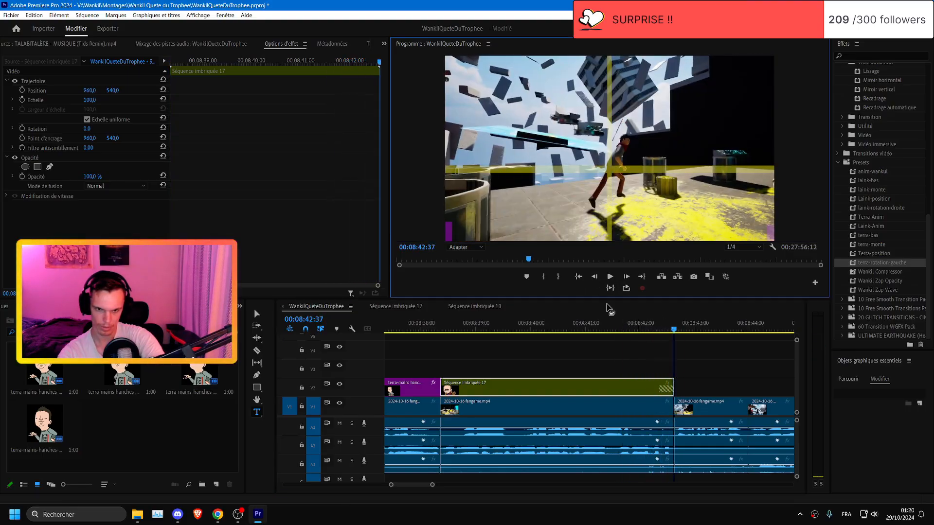
- Extend the nested axe clip to 00:00:05:07 in the character montage and the four axe images inside it to 00:00:06:37
double_click(619, 381)
left_click_drag(608, 393, 664, 397)
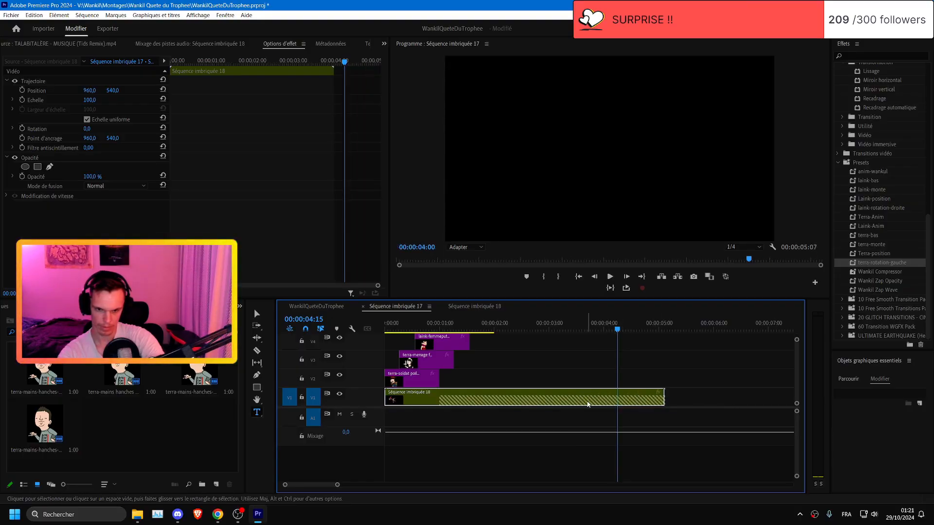
double_click(588, 403)
left_click_drag(465, 426, 744, 375)
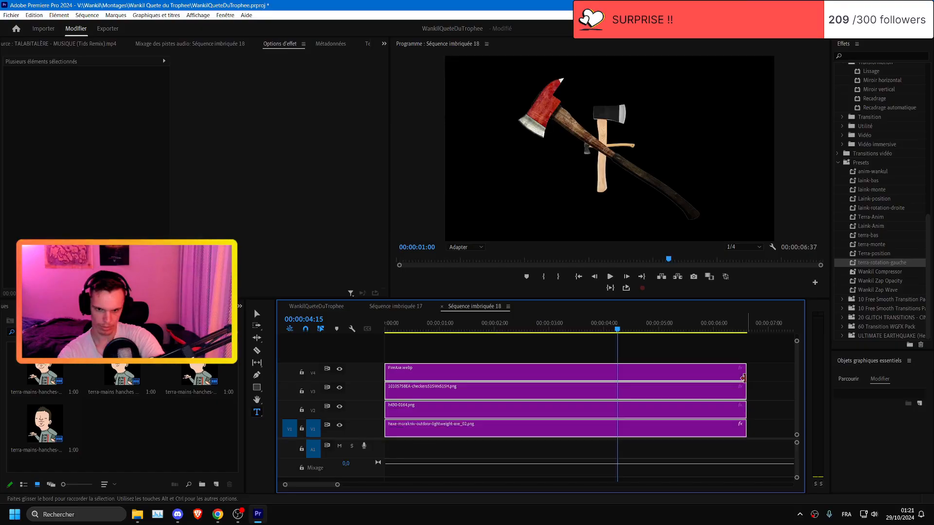
left_click(331, 305)
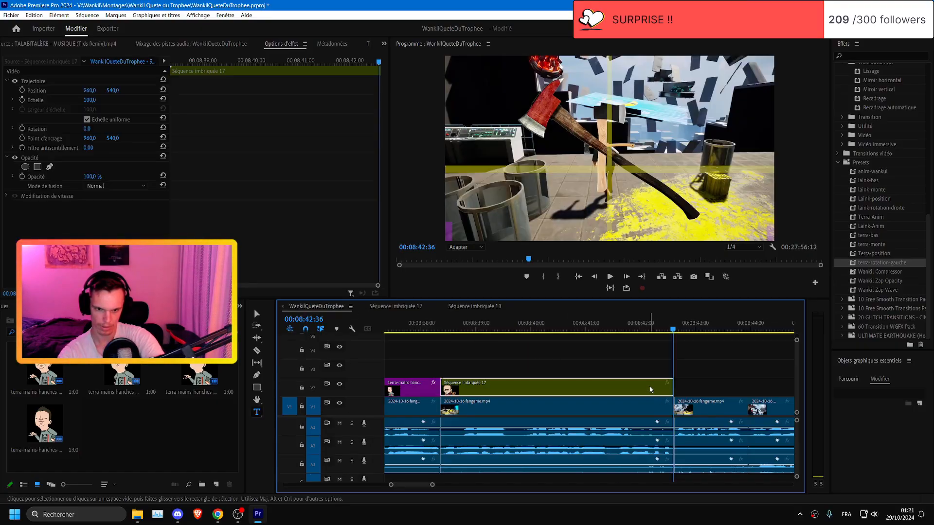
- Trim the four stacked axe images in the nested axe sequence to end at 00:00:04:21
double_click(650, 389)
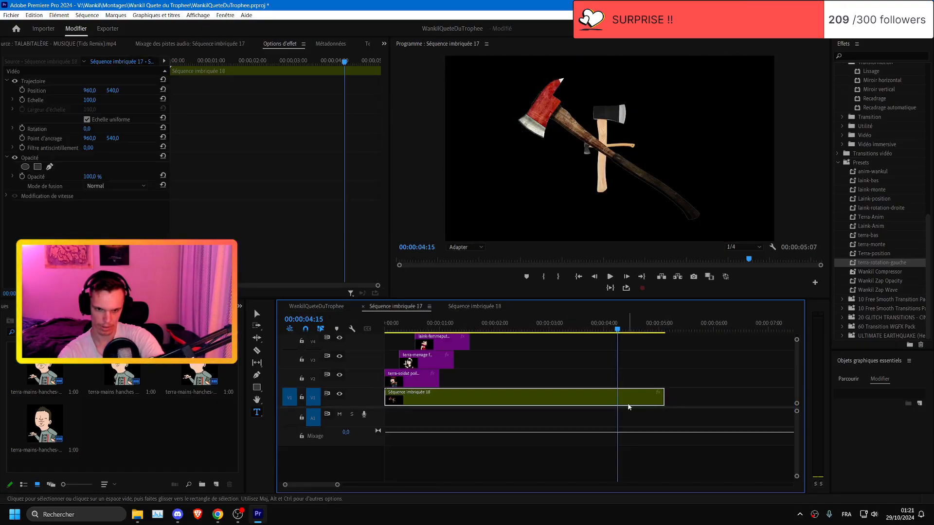
double_click(628, 403)
left_click_drag(740, 381, 617, 388)
- Keyframe haxe-morakniv at 00:00:04:15 with position 346, 1346.9 and rotation 269°, add a 0° rotation keyframe at the start, and preview the fall
left_click(598, 428)
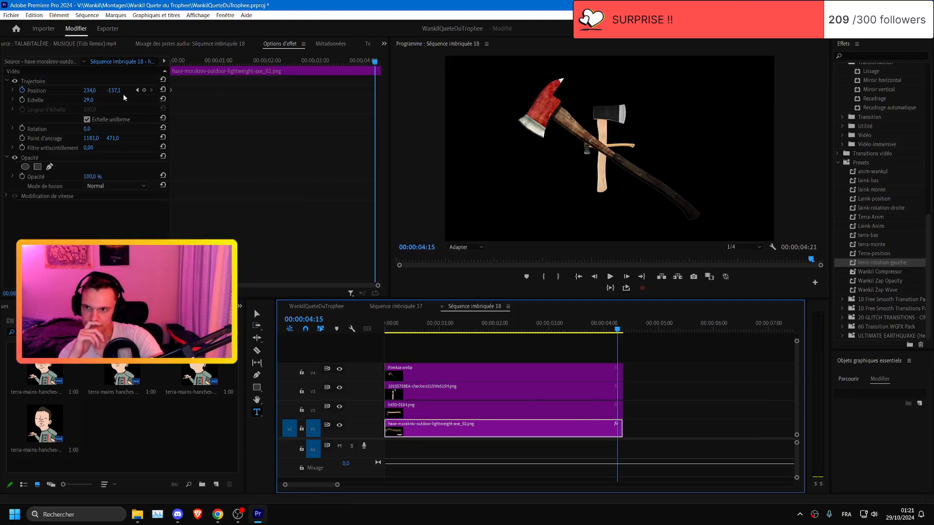
left_click(143, 90)
left_click_drag(113, 90, 741, 90)
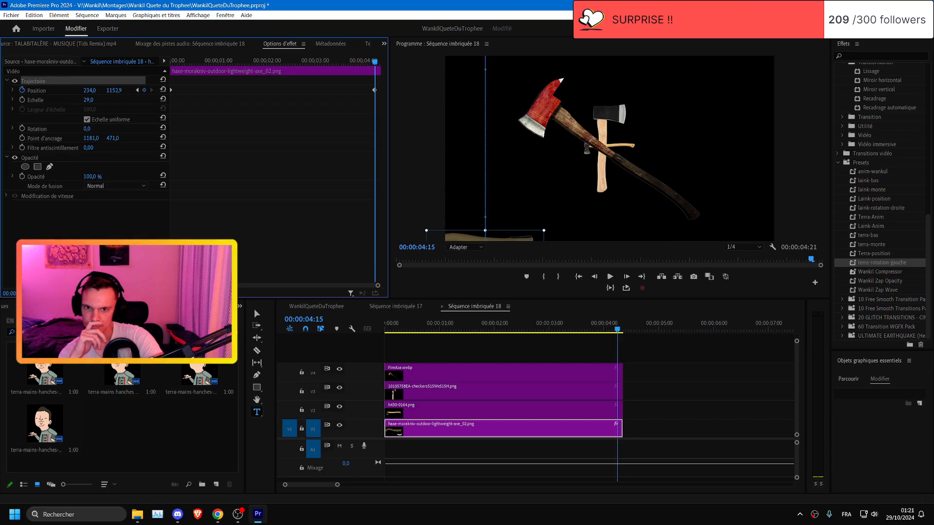
left_click(22, 128)
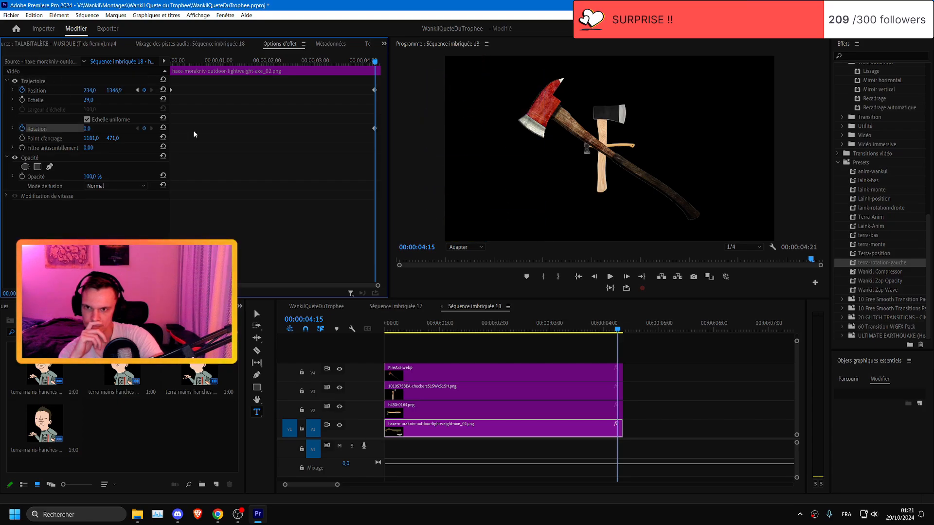
left_click(110, 84)
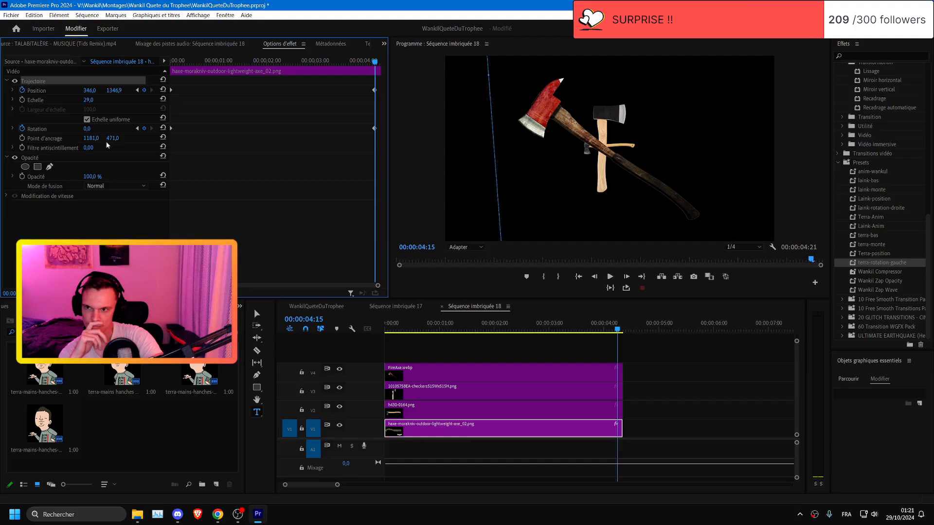
left_click(370, 307)
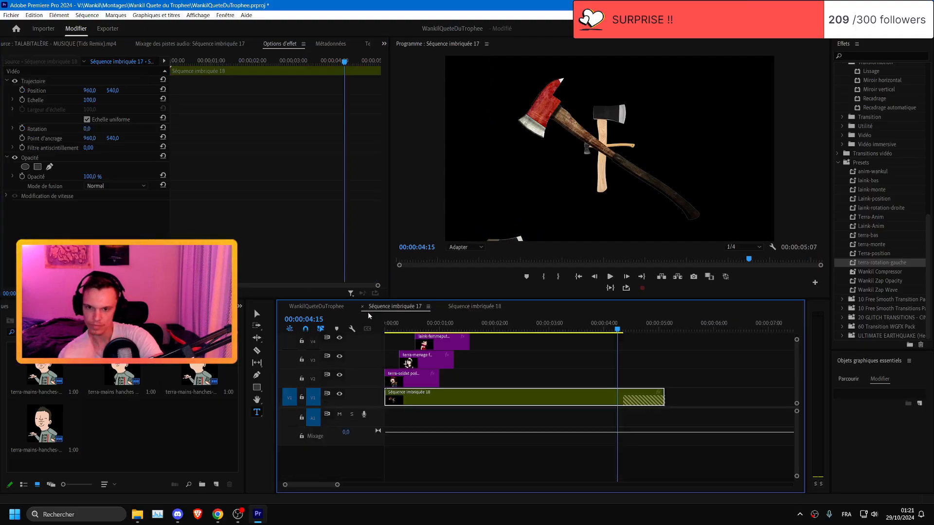
left_click(389, 324)
left_click(457, 307)
left_click_drag(440, 324, 343, 322)
key("space")
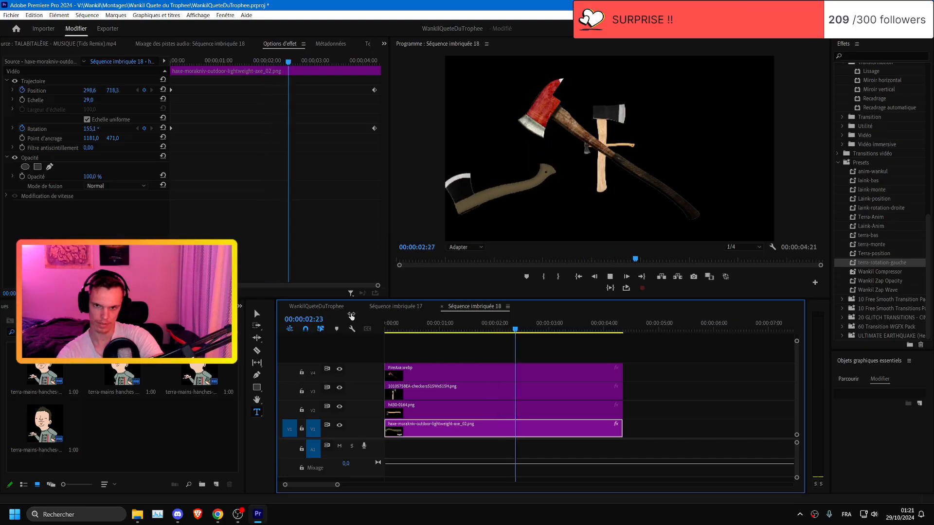
left_click_drag(421, 322, 369, 325)
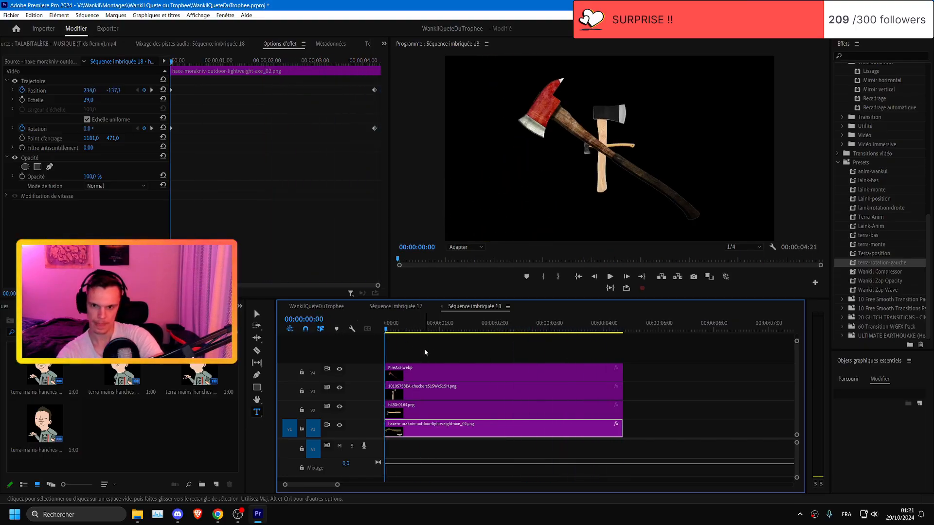
- Copy the falling motion to h430-0164, set start position 1285, -137.1, end position 1214, 695.9 and scale 120, and preview it
left_click(456, 407)
left_click(97, 81)
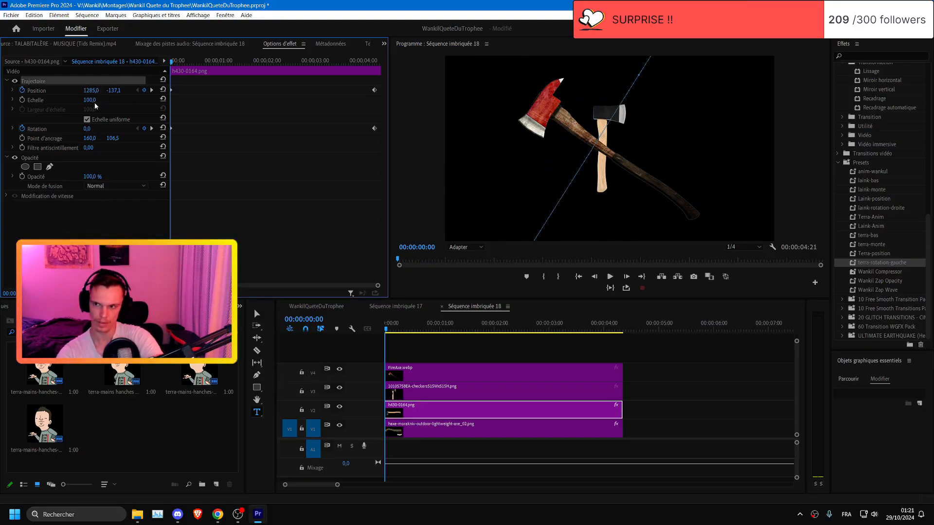
left_click(151, 90)
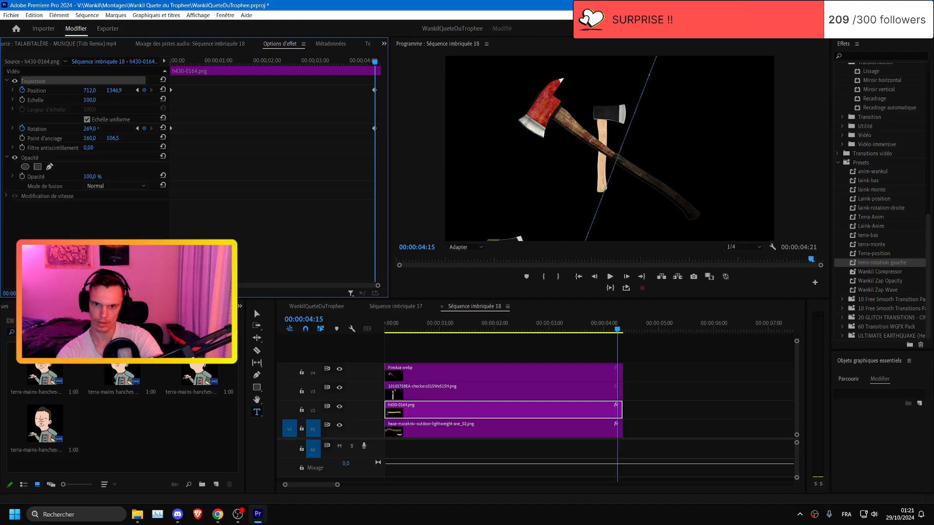
left_click_drag(90, 90, 3, 90)
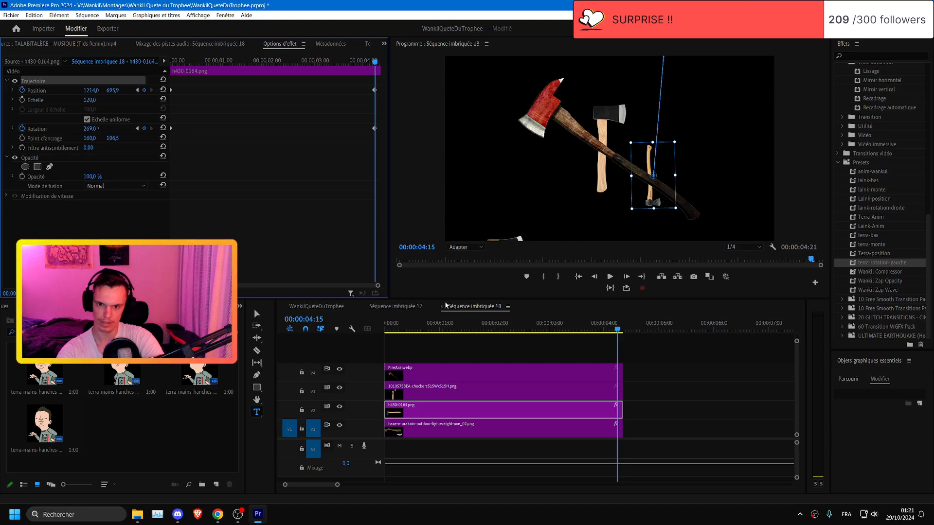
left_click(415, 332)
key("space")
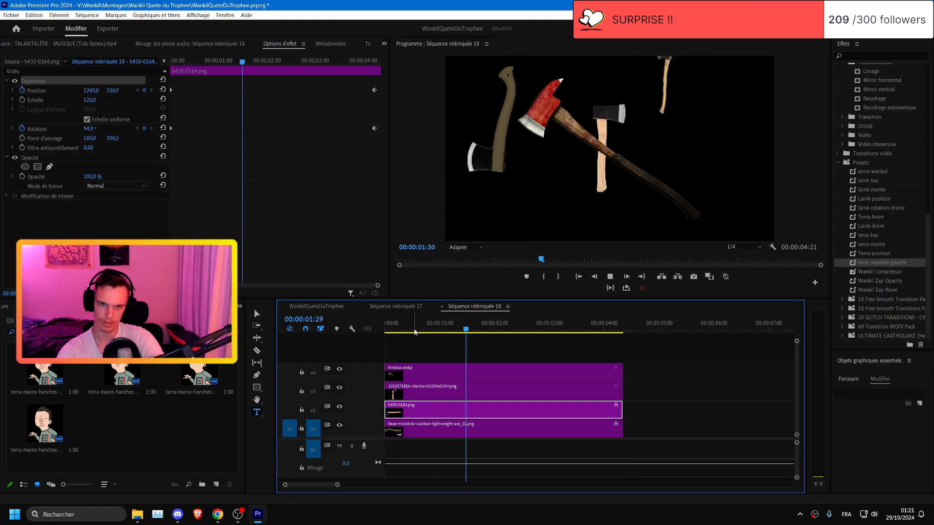
key("space")
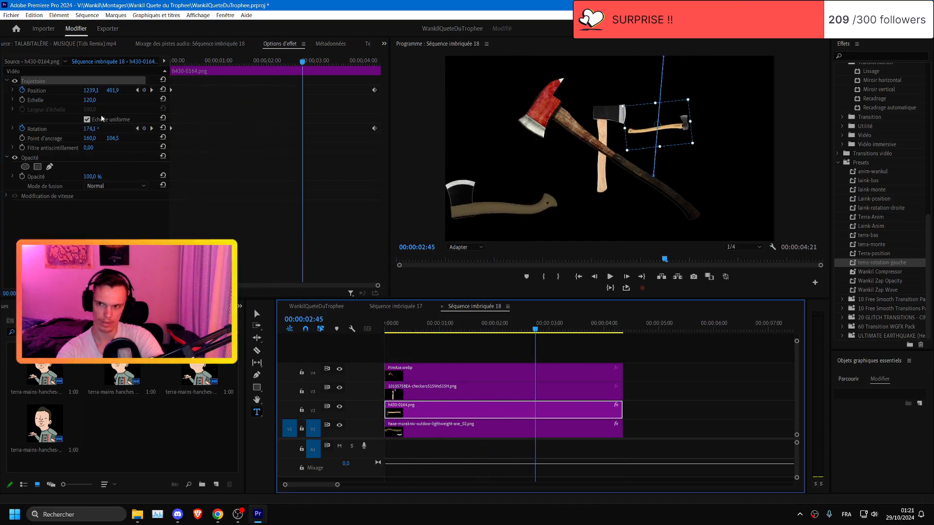
- Set the h430-0164 image's end rotation keyframe to -150°, play the animation back, and save the project
left_click(152, 128)
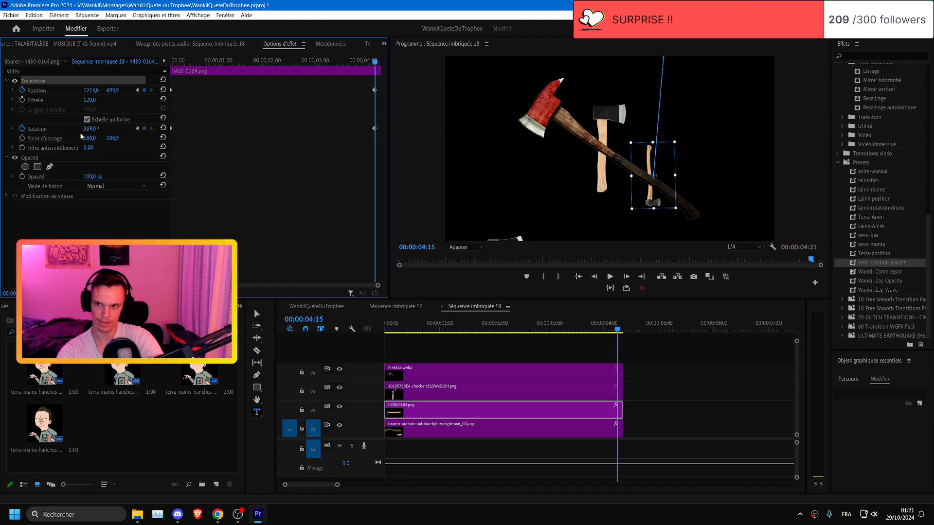
left_click_drag(91, 128, 71, 128)
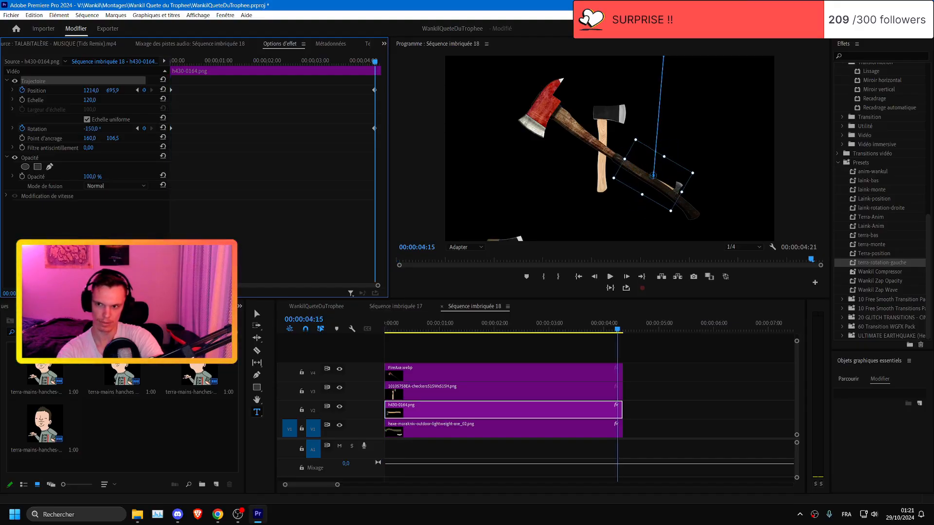
left_click(401, 331)
key("space")
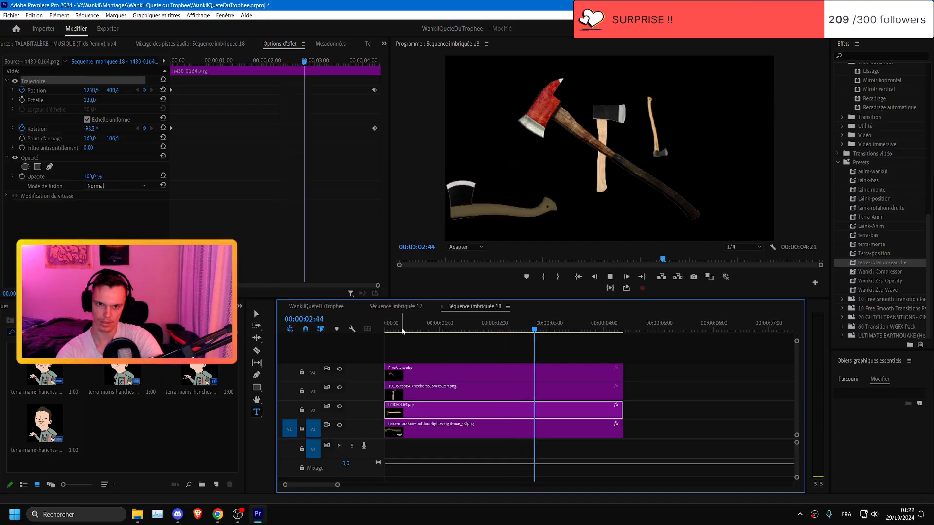
key("Home")
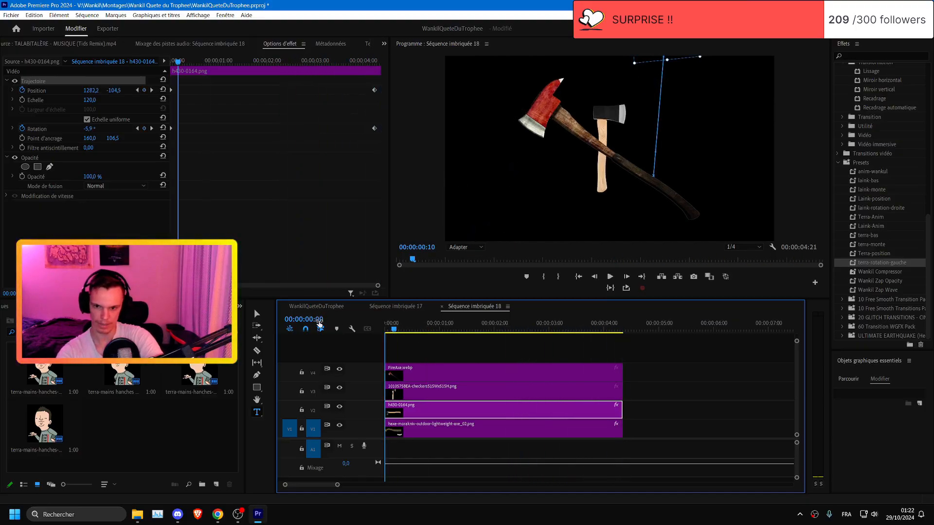
key("ctrl+s")
- Copy the falling motion to the 10105758EA-checkers axe image and set its start position to 840, -339.1
left_click(436, 388)
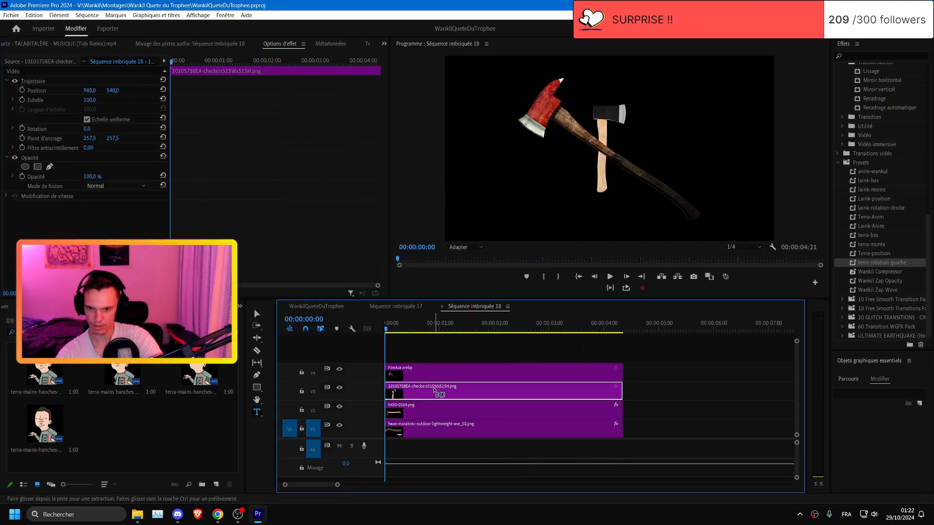
left_click(107, 80)
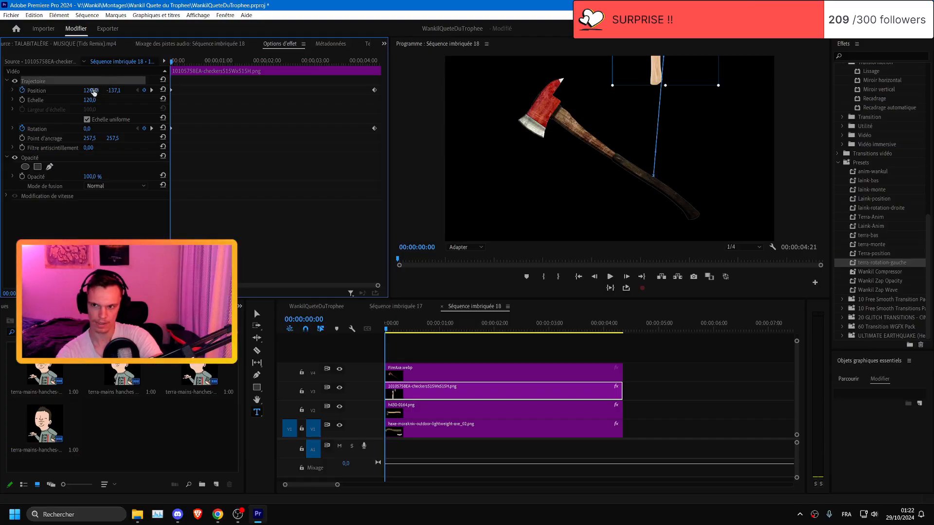
left_click_drag(92, 90, 5, 90)
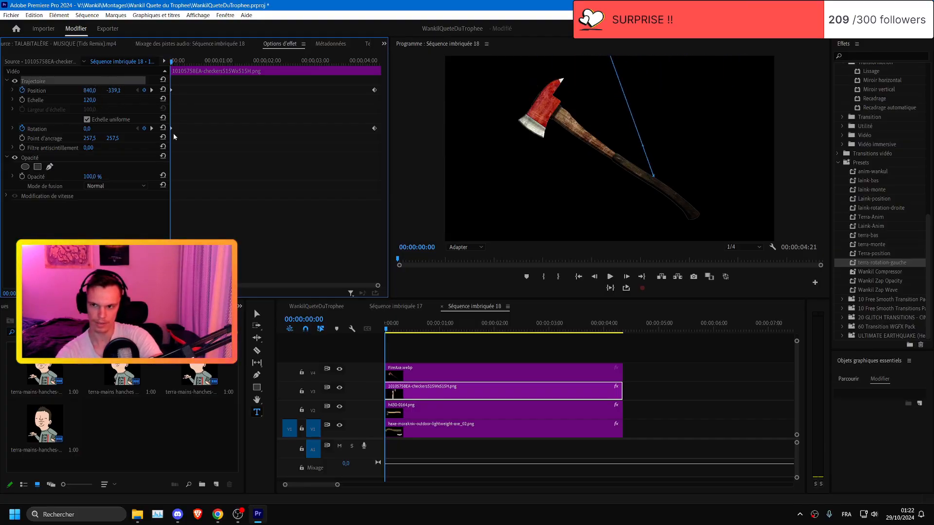
- Set the checkers axe's end keyframe to position 894.9, 1443.3, adjust its end rotation, and preview the fall
left_click(151, 128)
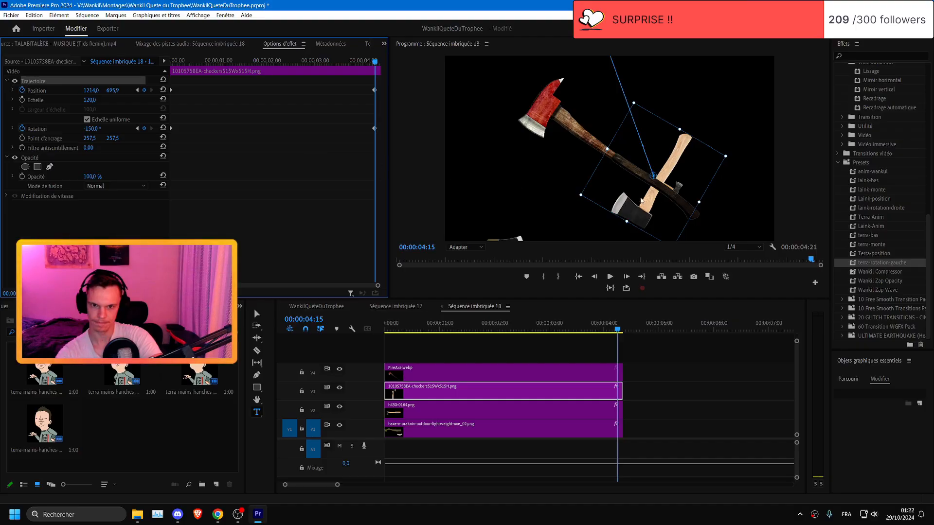
left_click(613, 279)
left_click_drag(612, 279, 594, 330)
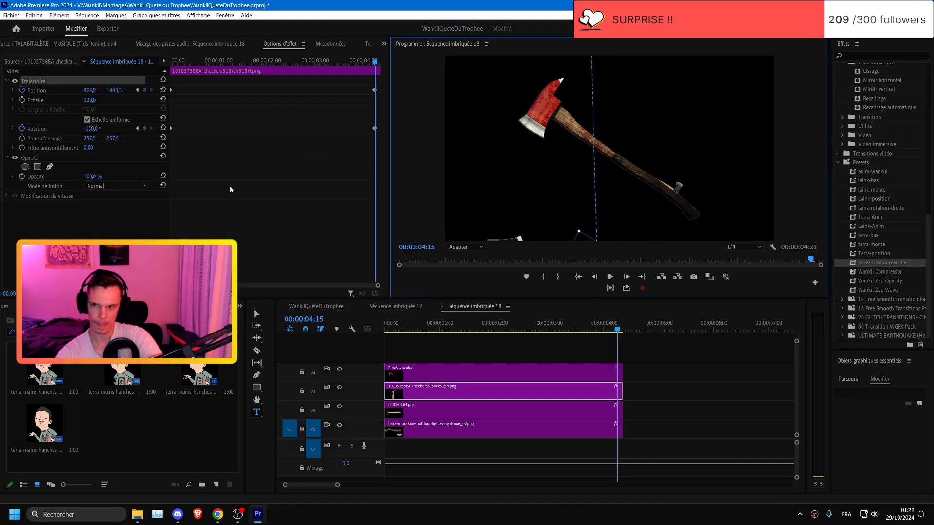
left_click_drag(91, 129, 29, 128)
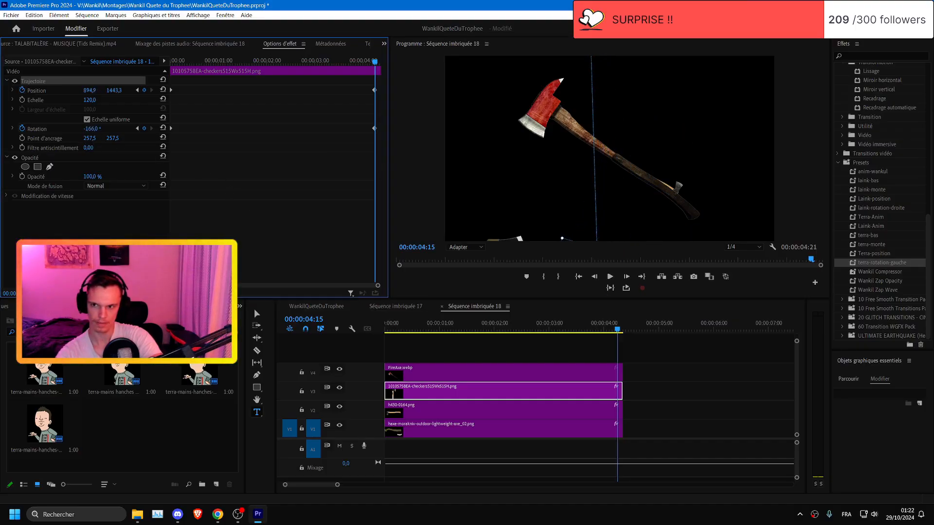
left_click(433, 333)
key("space")
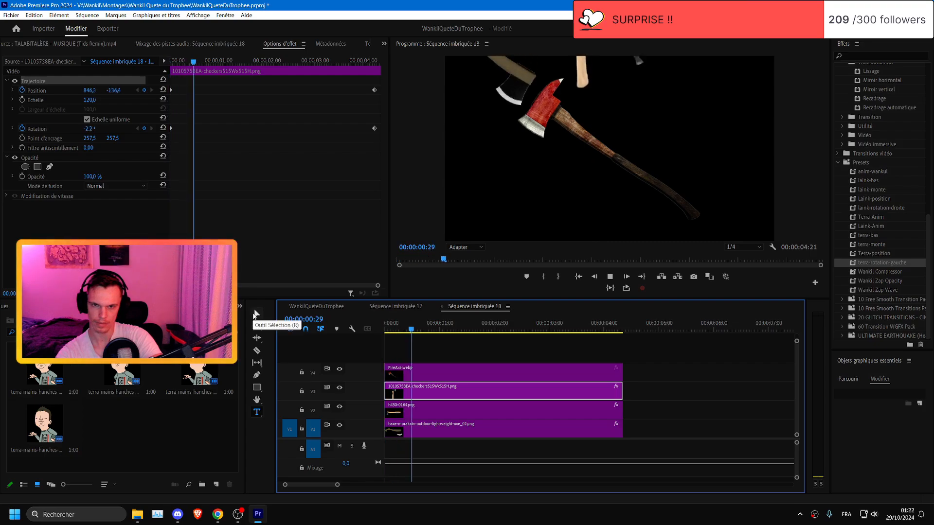
key("space")
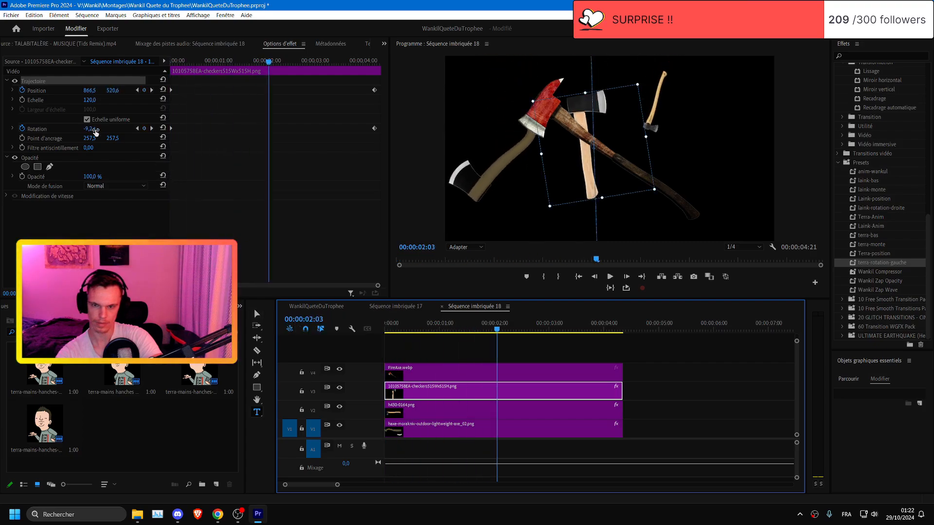
- Undo the checkers axe's mid-fall rotation change at 00:00:02:03 and set its end rotation keyframe to 82°
left_click_drag(90, 131, 36, 90)
key("ctrl+z")
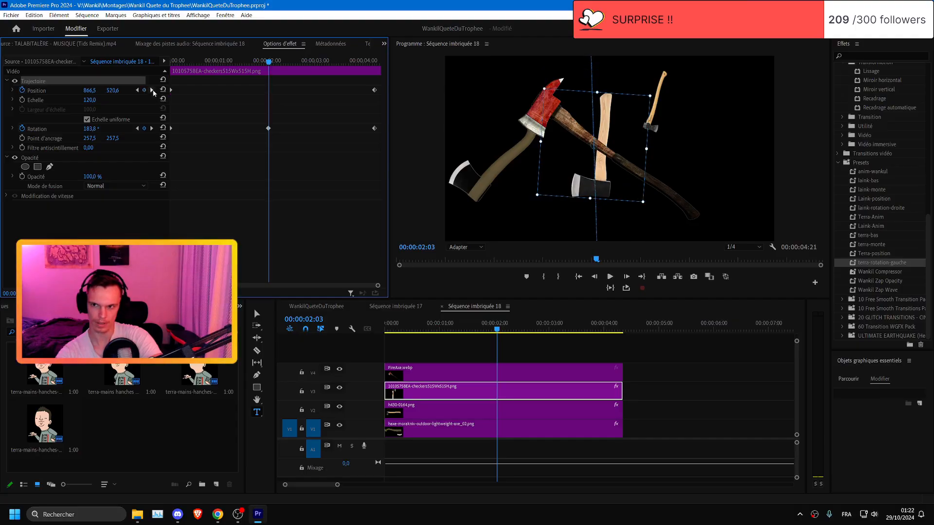
key("ctrl+z")
left_click(151, 90)
left_click(151, 90)
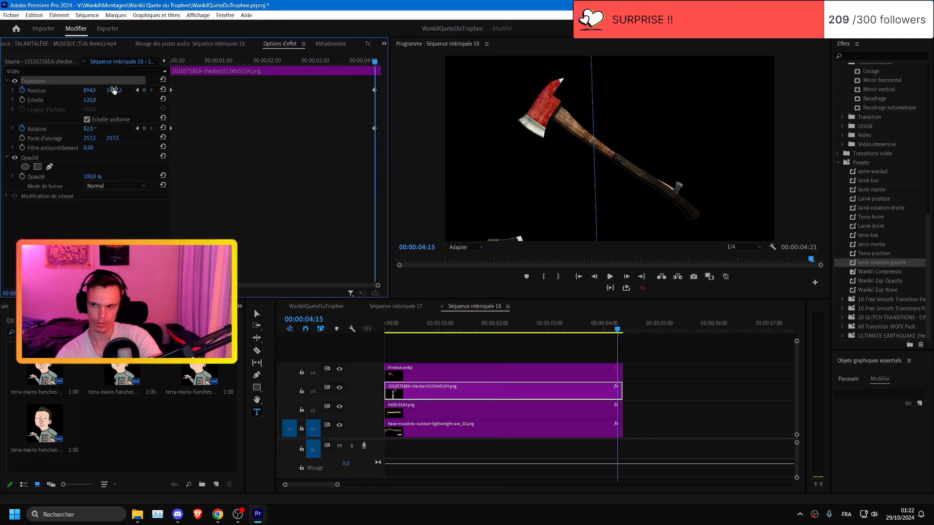
- Try vertical end positions of 1062.3 and 1584.3 on the checkers axe, removing the stray position keyframe at 00:00:02:45
left_click_drag(114, 90, 104, 91)
left_click_drag(392, 328, 360, 331)
key("space")
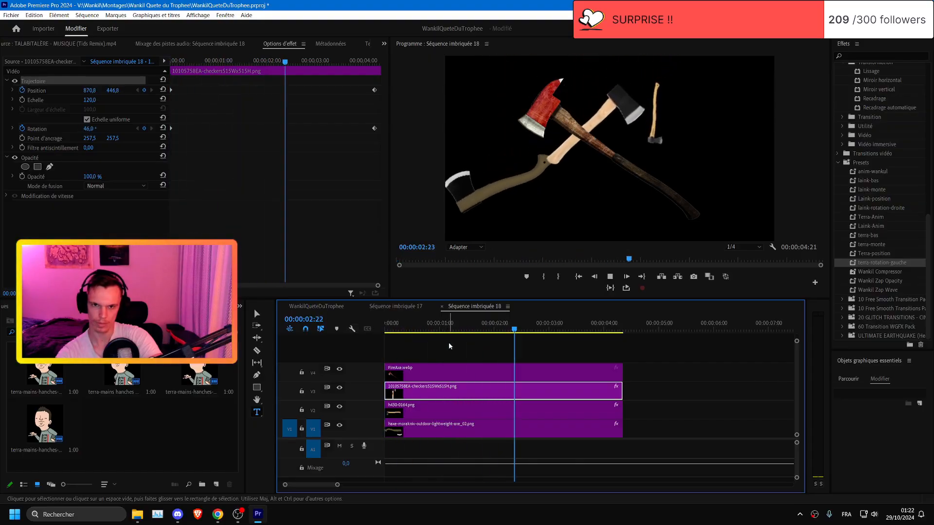
key("space")
left_click(113, 91)
left_click_drag(112, 91, 262, 91)
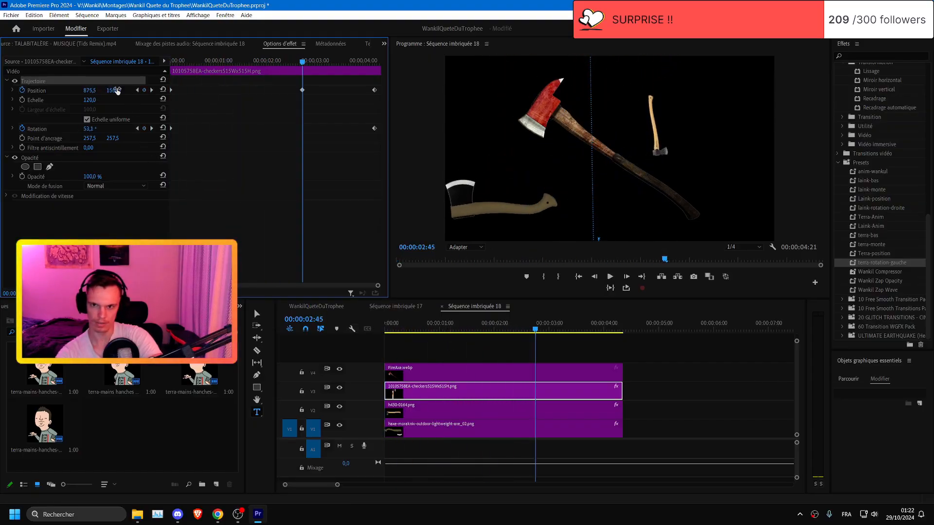
left_click(144, 89)
left_click(151, 90)
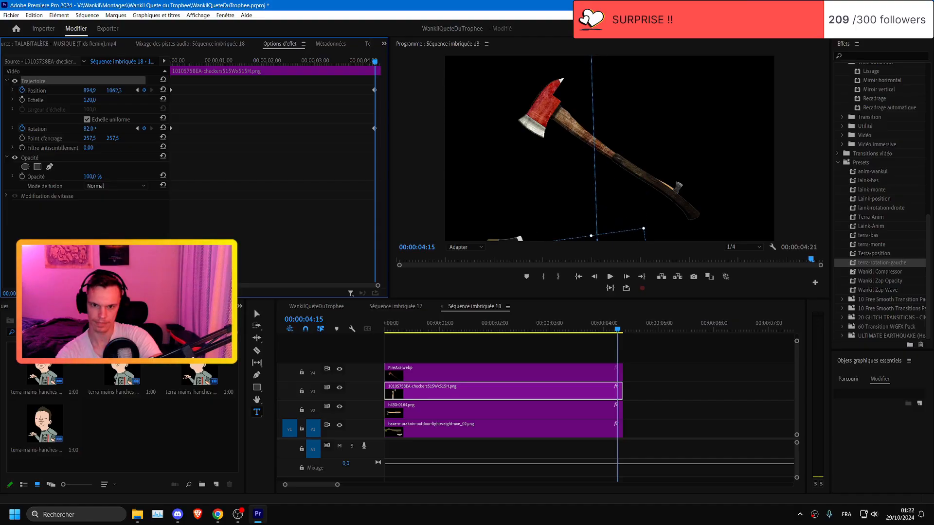
left_click_drag(460, 326, 350, 330)
key("space")
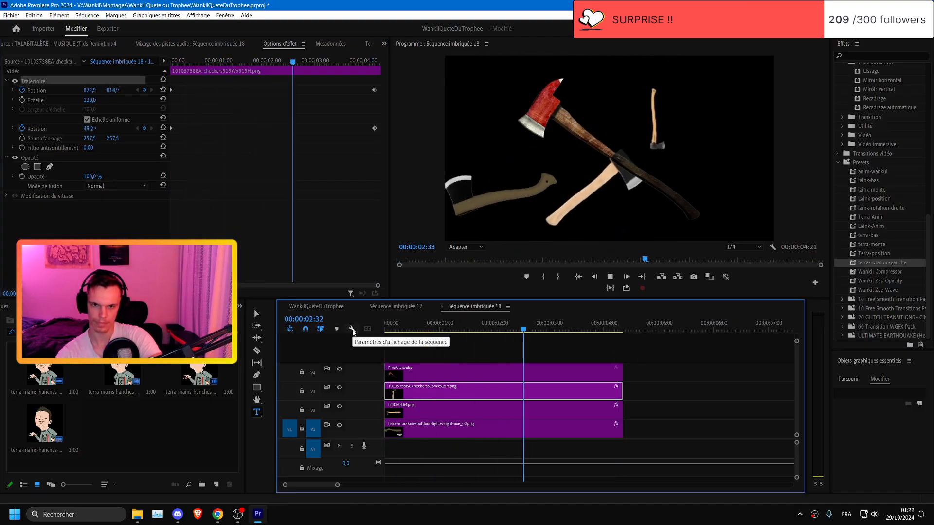
key("space")
- Set the checkers axe's vertical end position to 454.3, preview the fall, and save the project
left_click(151, 90)
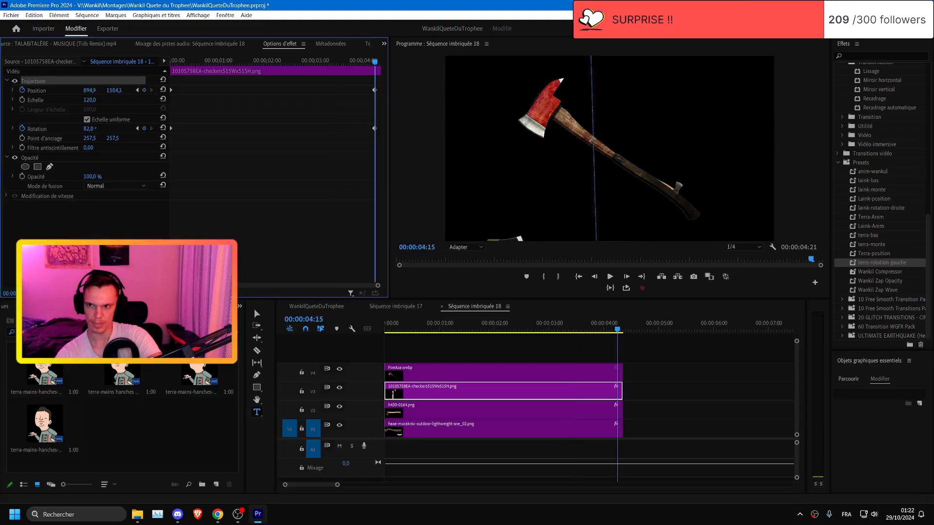
left_click_drag(115, 91, 10, 90)
left_click_drag(520, 336, 394, 333)
key("space")
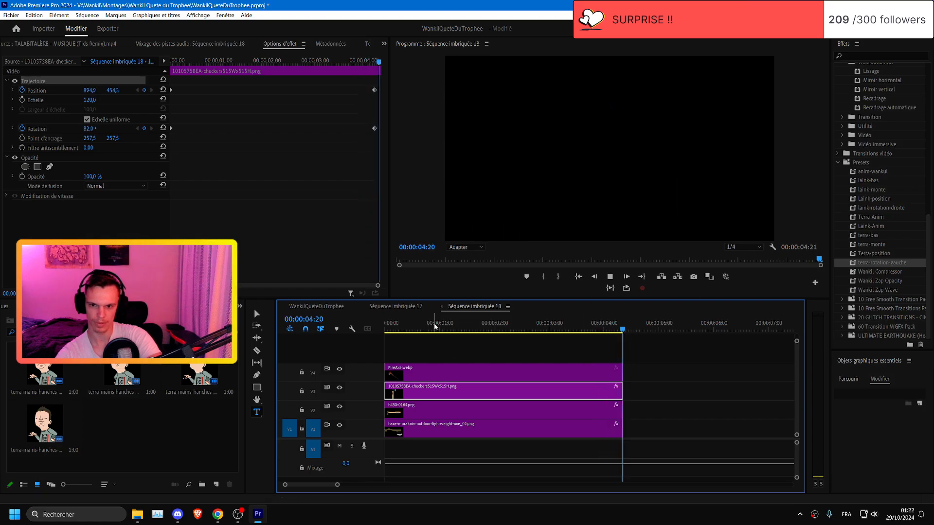
left_click_drag(428, 326, 383, 330)
key("ctrl+s")
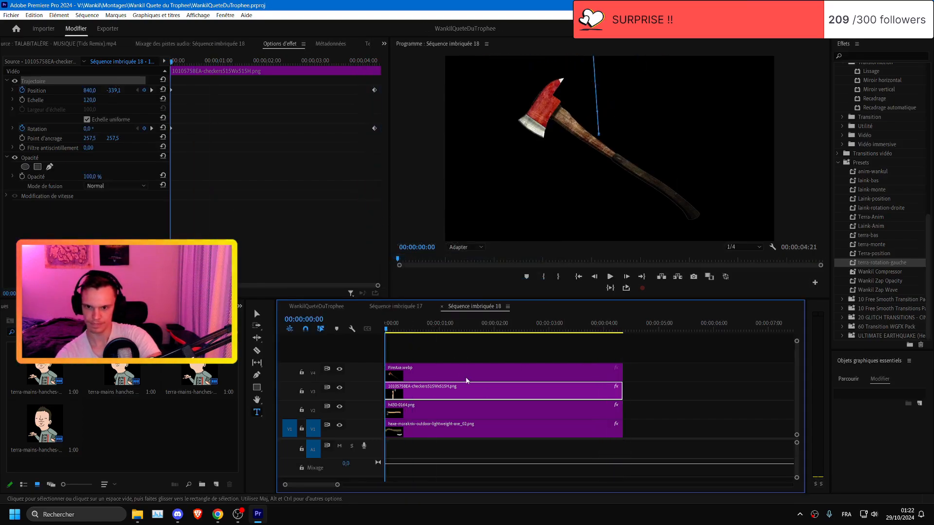
- Copy the falling motion to FireAxe, starting at position 1666, -370.1 and ending at 1677, 2299.9 with rotation -146°
left_click(472, 377)
left_click_drag(91, 91, 113, 94)
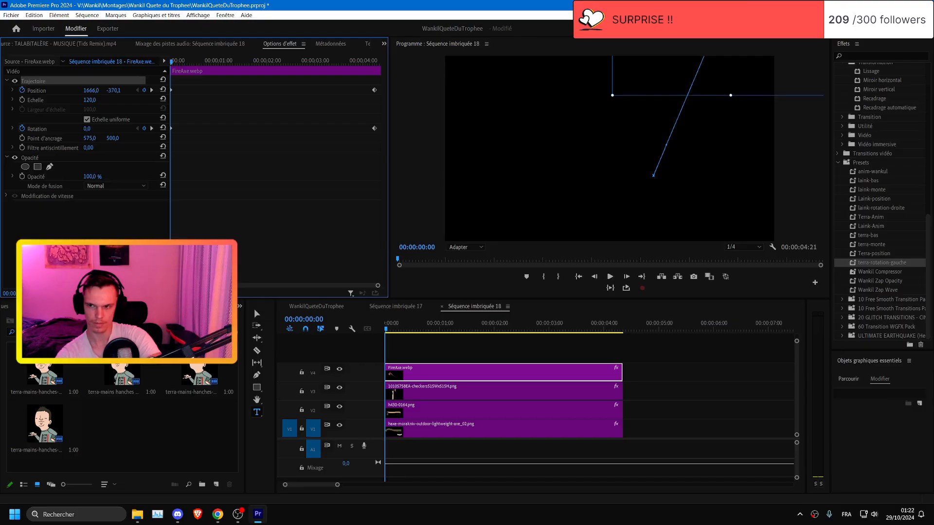
left_click(151, 129)
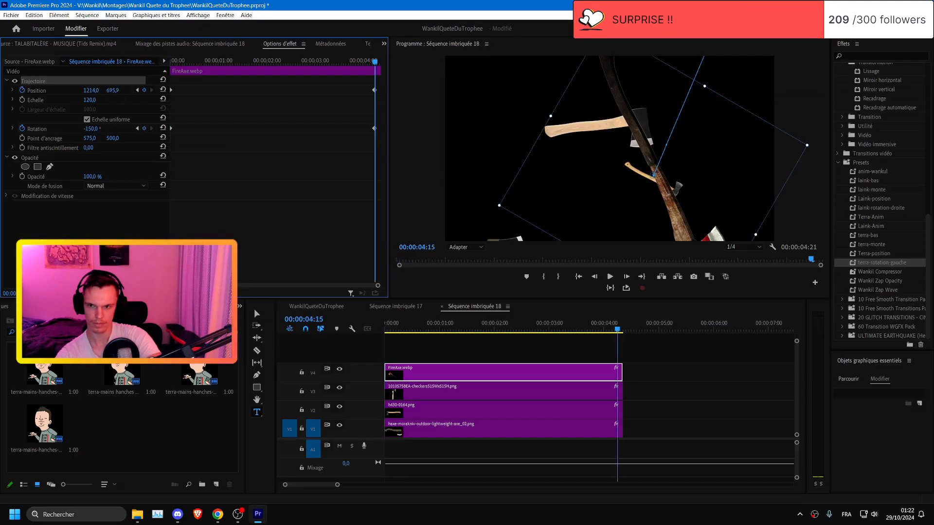
mouse_move(91, 129)
left_mouse_down()
mouse_move(174, 128)
mouse_move(104, 128)
left_mouse_up()
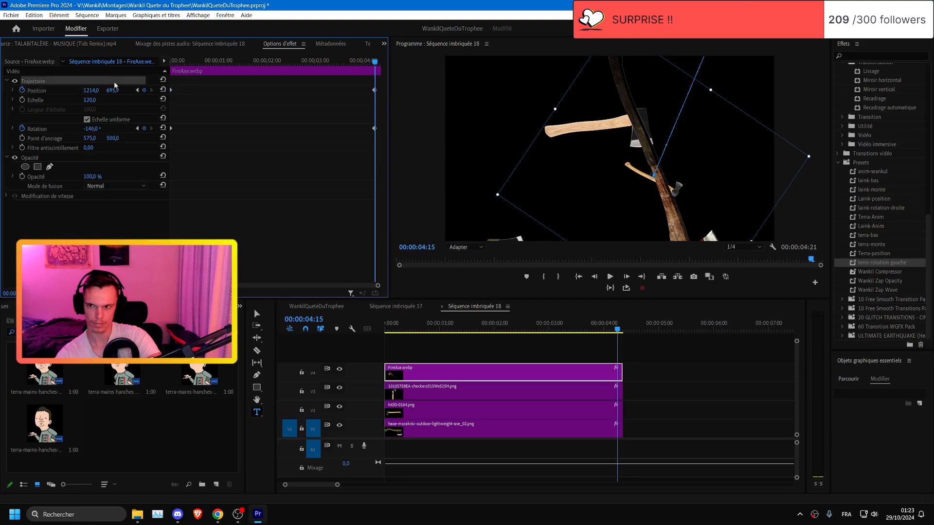
left_click_drag(92, 91, 889, 90)
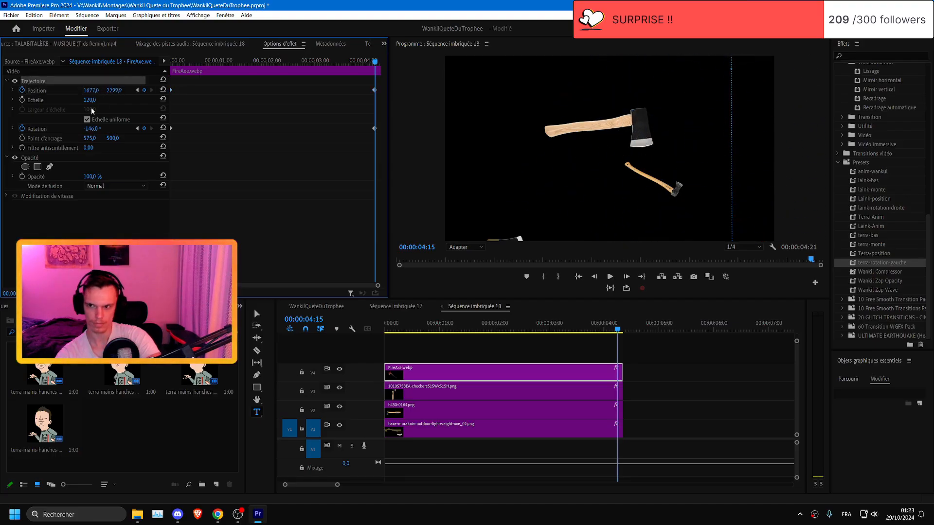
- Set the FireAxe image's scale to 80, play the animation back, and save the project
left_click(90, 99)
type("80")
key("Return")
left_click_drag(466, 330, 430, 331)
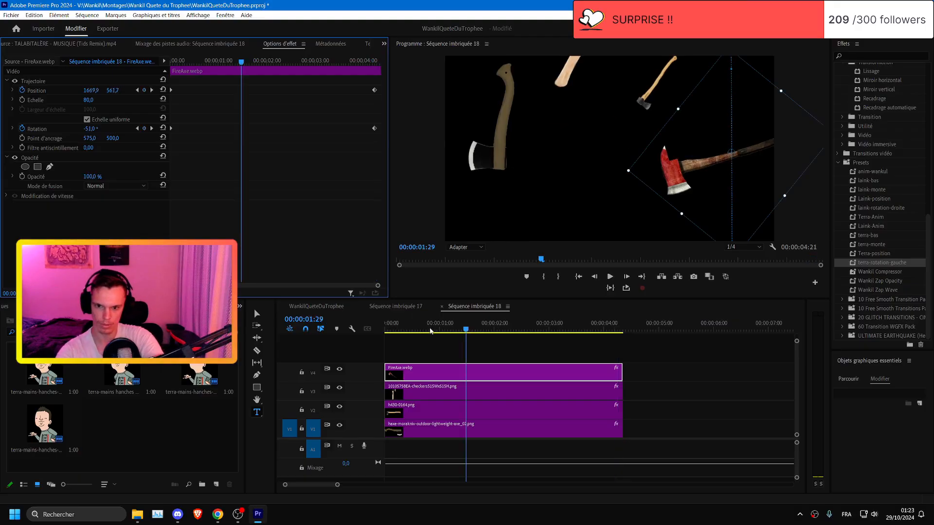
key("space")
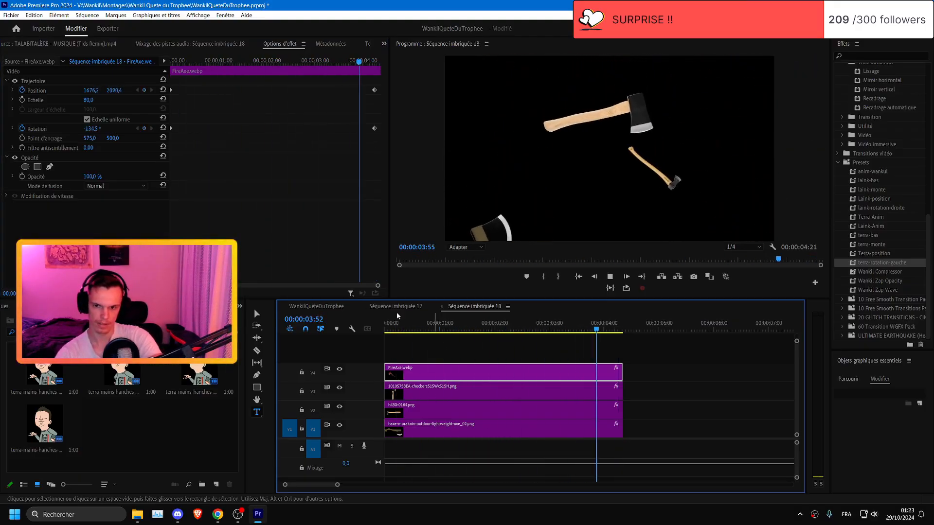
key("ctrl+s")
- In Séquence imbriquée 17, extend the terra-soldat and terra-menage images to the nested axe clip's end and move the two images above later
left_click(441, 306)
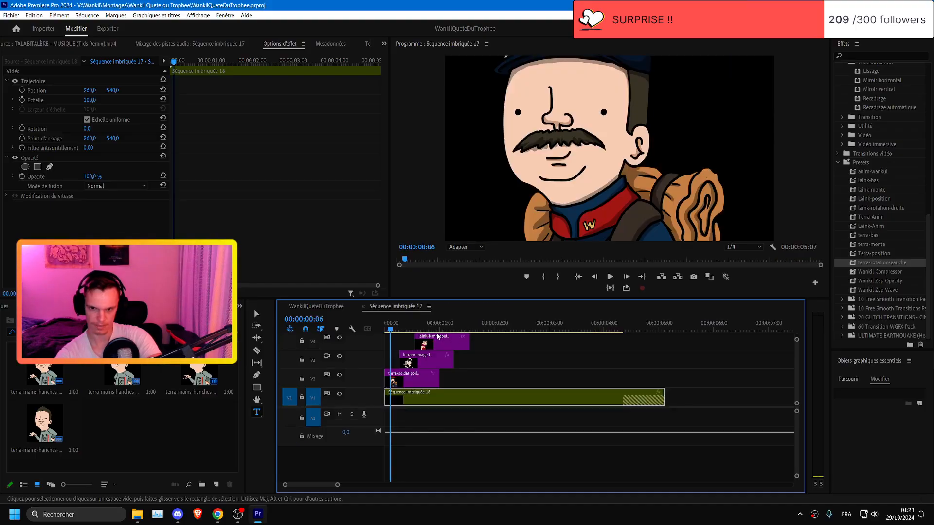
scroll(794, 390, "up", 1)
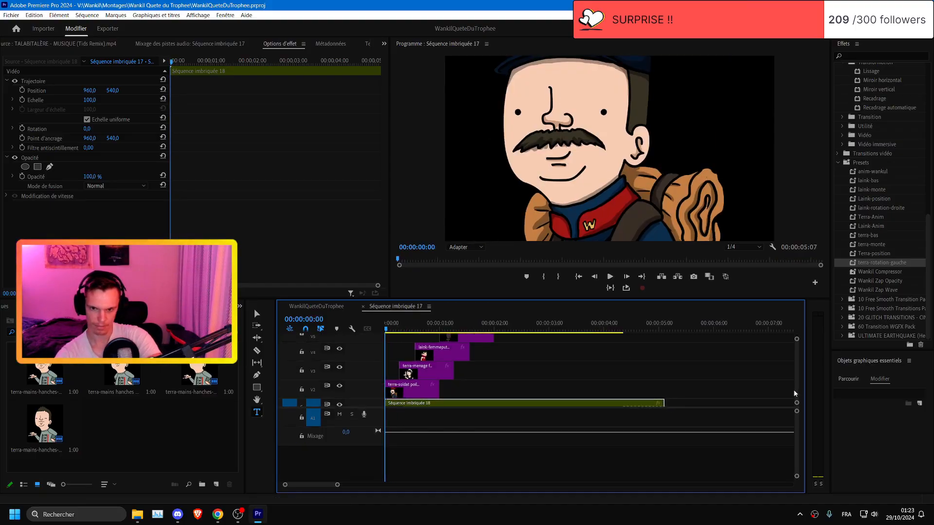
left_click_drag(440, 389, 664, 395)
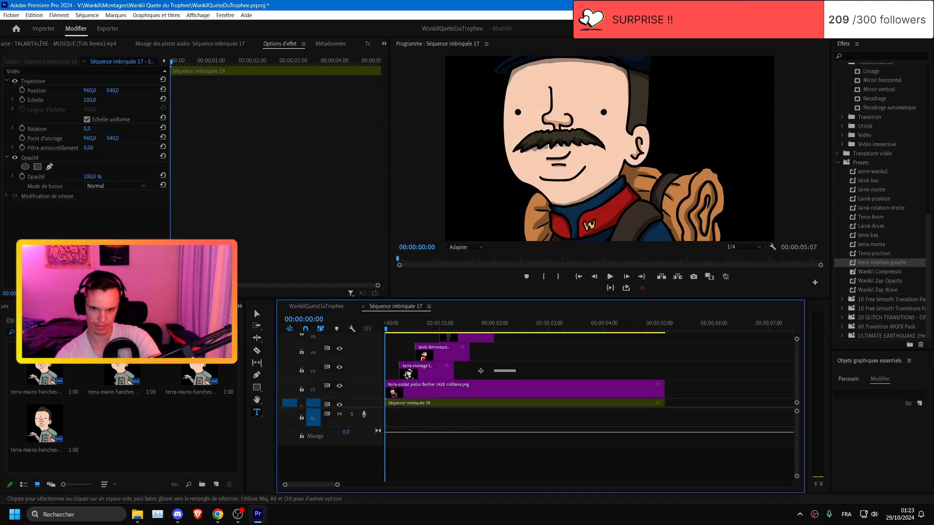
left_click_drag(452, 371, 664, 372)
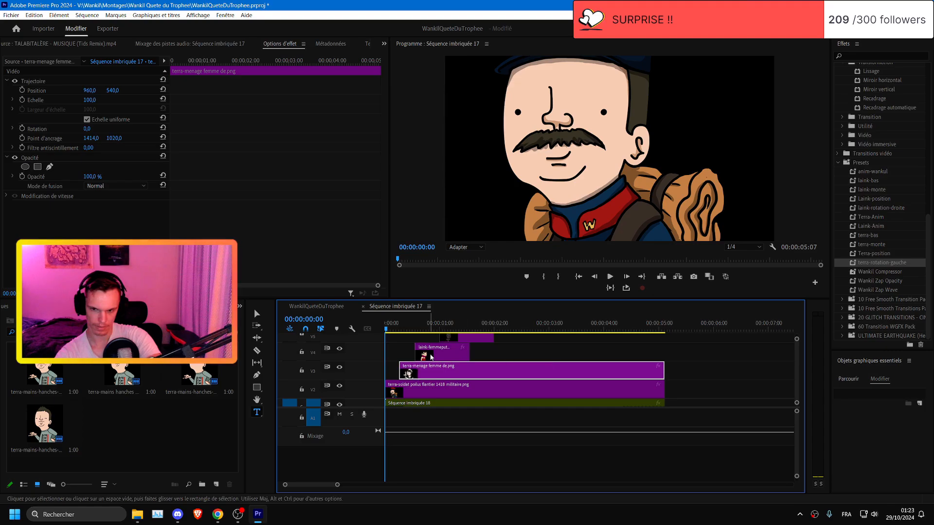
left_click_drag(430, 357, 566, 356)
left_click_drag(460, 338, 536, 339)
- Copy the fangame audio under the montage from WankilQueteDuTrophee into Séquence imbriquée 17 on track A2 and play it
left_click(316, 306)
left_click(540, 446)
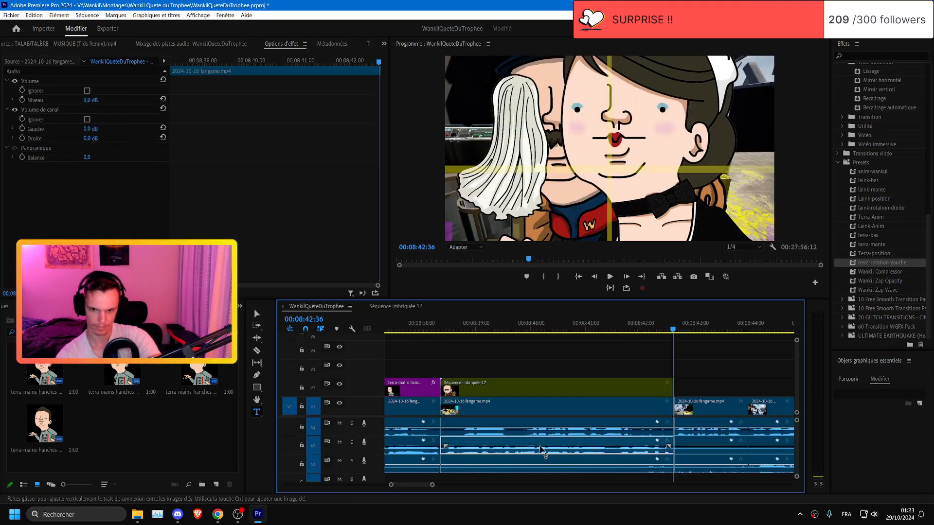
double_click(528, 393)
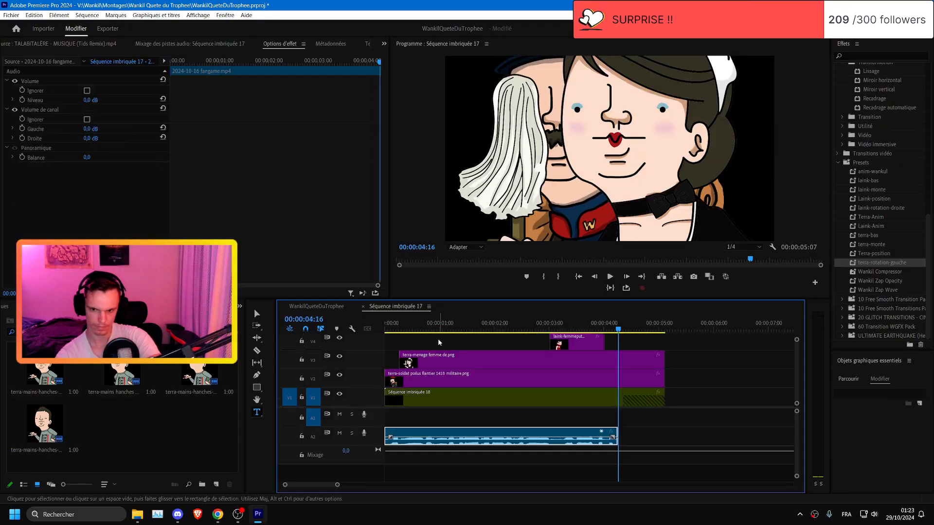
key("space")
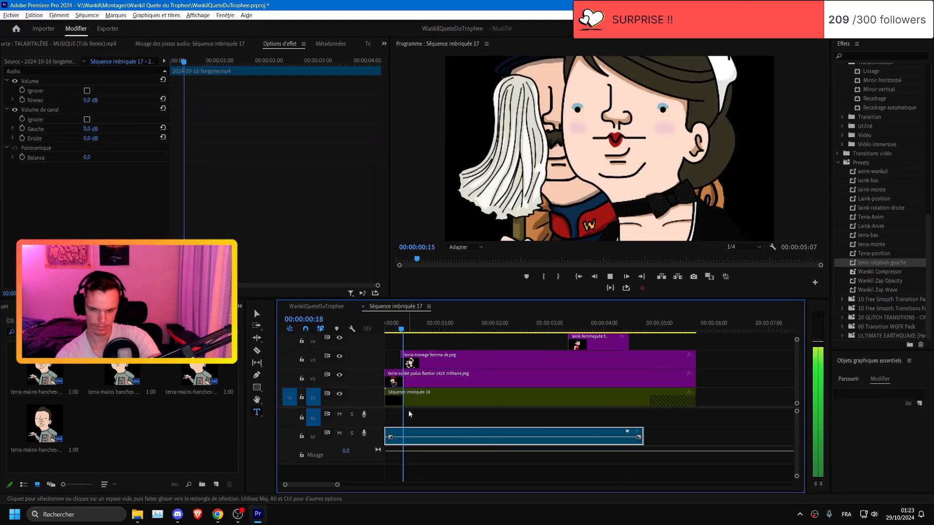
key("space")
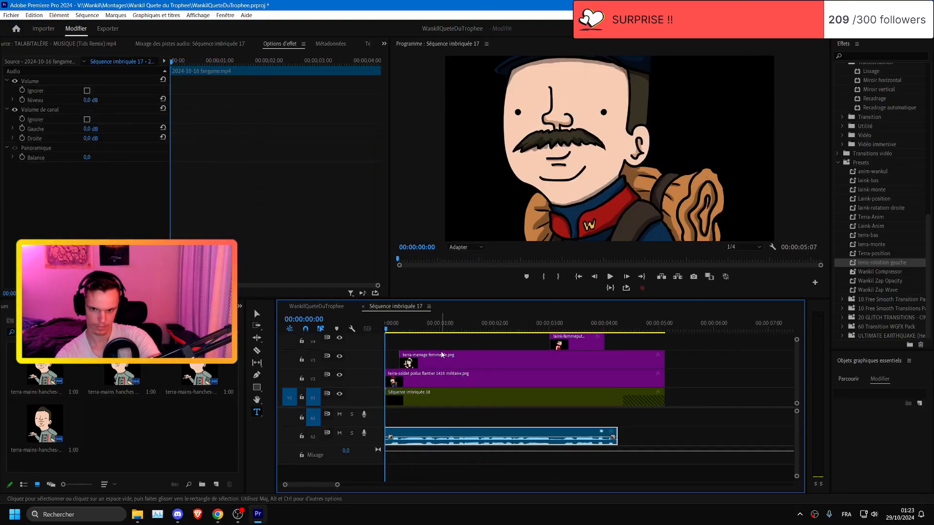
- Retime the terra-menage image to start at about 0.7 s and the laink-femmepute image at about 1.2 s against the dialogue
left_click_drag(461, 364, 487, 364)
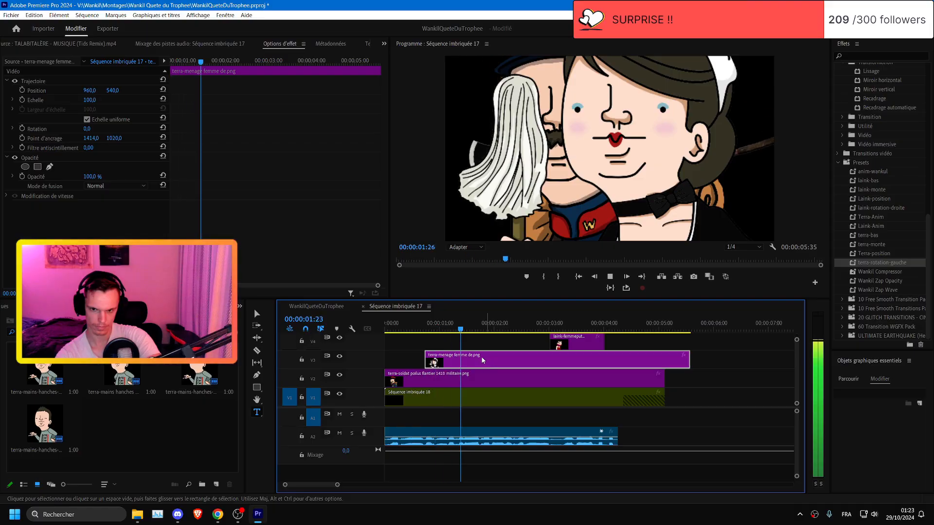
left_click_drag(436, 326, 450, 329)
left_click_drag(577, 342, 476, 343)
mouse_move(503, 342)
left_mouse_down()
mouse_move(533, 342)
mouse_move(495, 330)
mouse_move(503, 329)
left_mouse_up()
key("space")
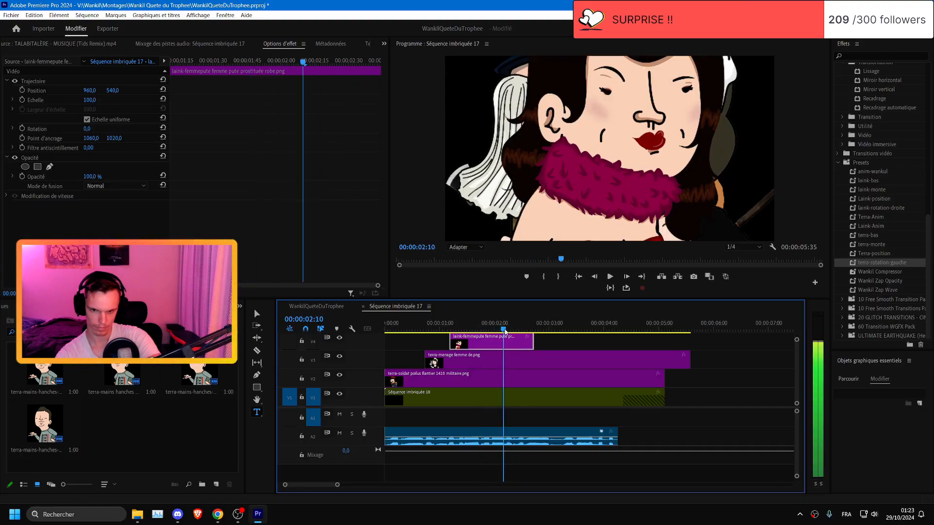
- Start the g cramé image at 00:00:02:10 and make all the character images end with the audio at 00:00:04:16
scroll(794, 373, "up", 2)
left_click_drag(564, 353, 673, 368)
left_click_drag(565, 350, 616, 350)
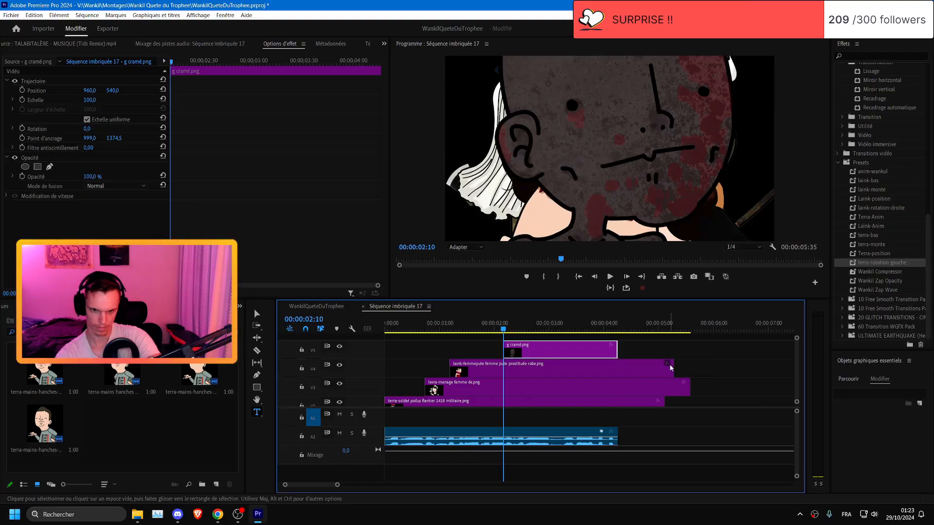
left_click_drag(673, 368, 618, 368)
left_click_drag(689, 390, 617, 399)
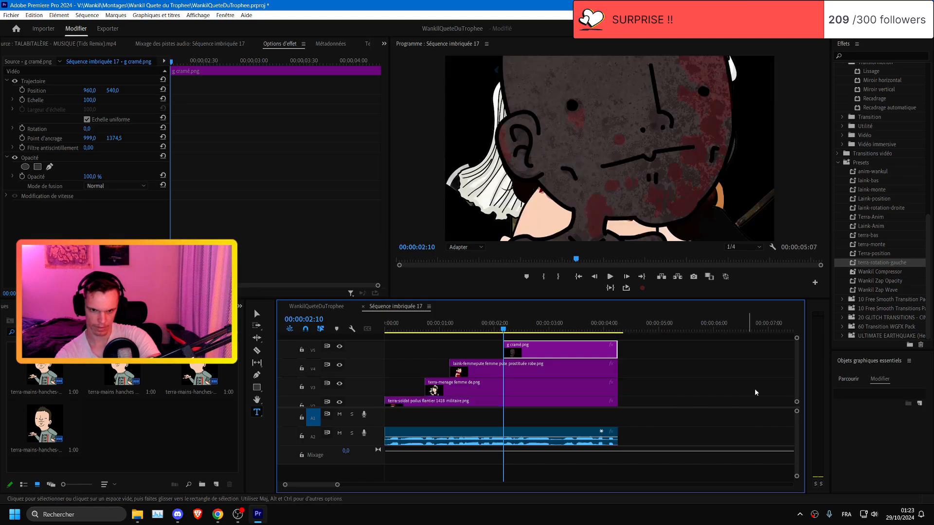
- Save the project and play Séquence imbriquée 17 from the beginning to check the image timing
scroll(796, 388, "down", 2)
left_click(197, 508)
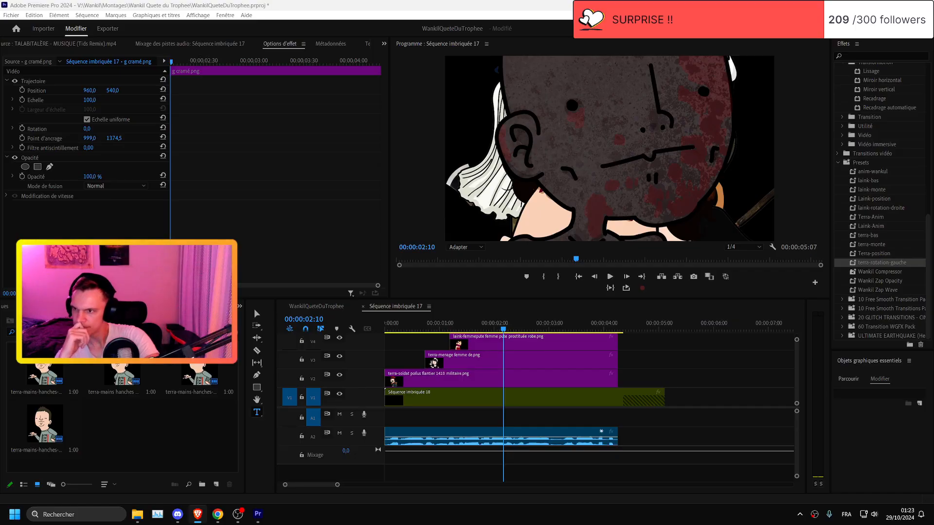
left_click(465, 282)
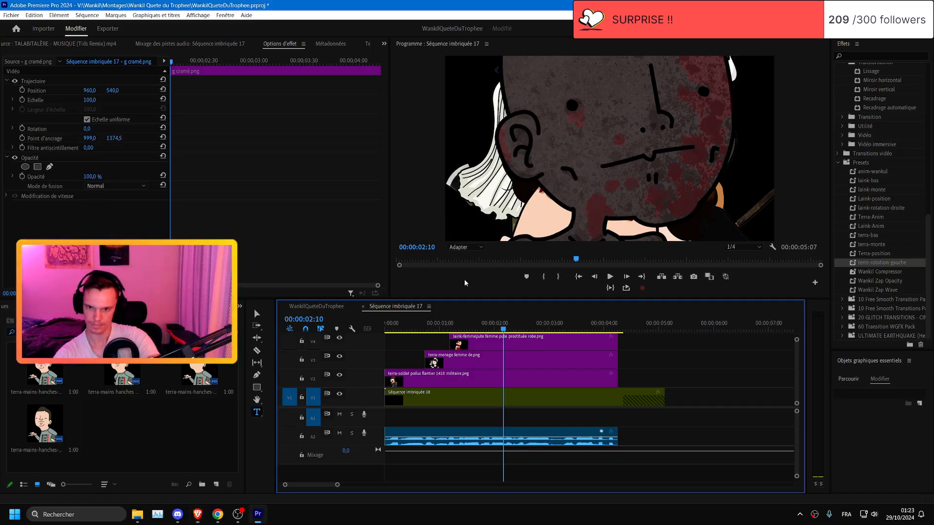
left_click_drag(459, 322, 373, 330)
key("ctrl+s")
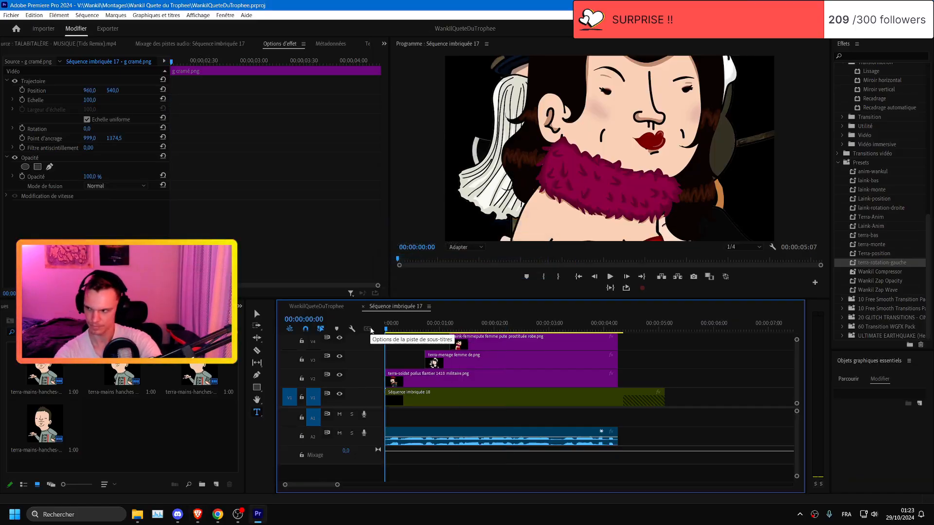
left_click(350, 323)
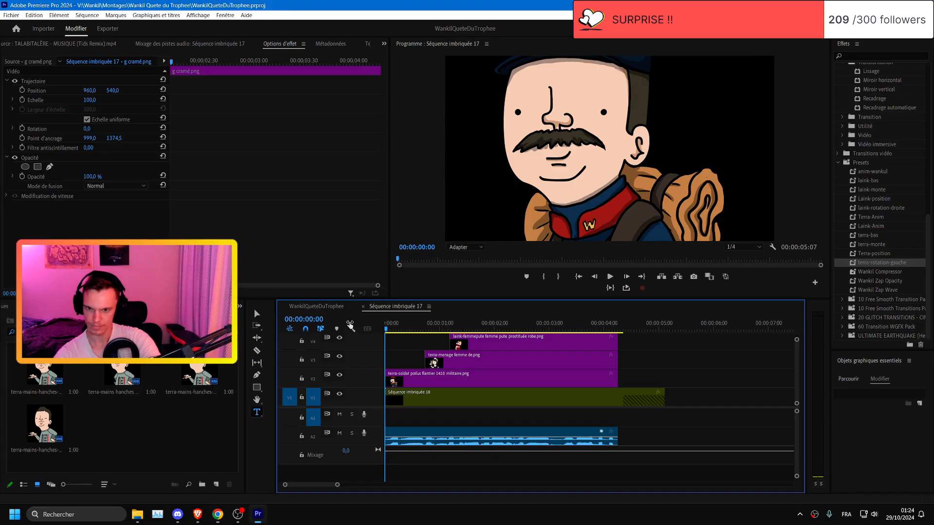
key("space")
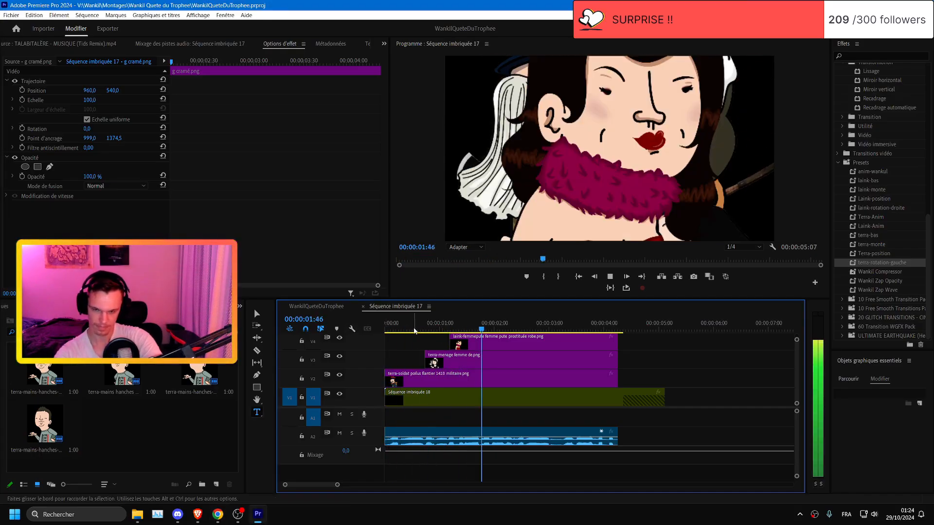
left_click_drag(438, 324, 365, 329)
- Scale the terra-soldat image to 48, place it at 1431, 702 and turn on position animation
left_click(407, 365)
left_click(407, 377)
left_click_drag(92, 99, 319, 90)
left_click(22, 90)
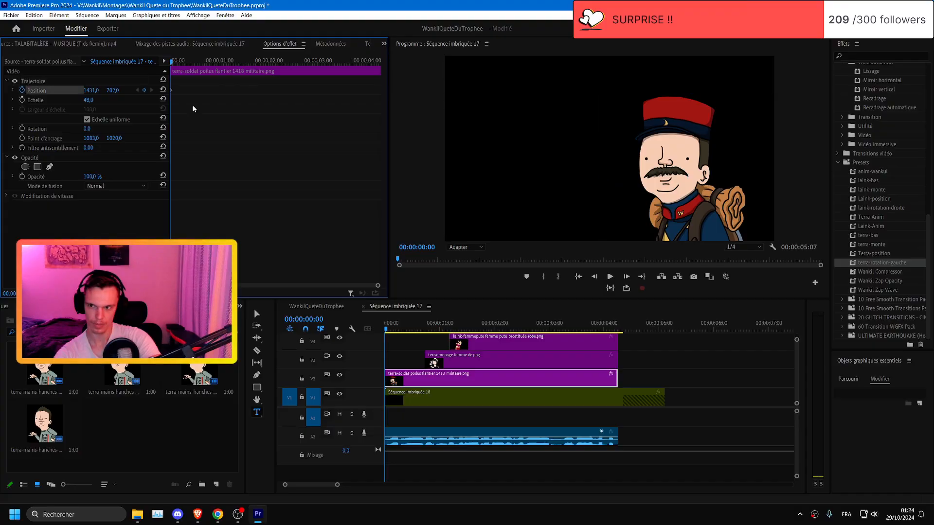
- Put terra-soldat's resting position at the clip's end, start it off-screen at 2257, 617, level both keyframes at height 617 and play the slide-in
left_click(110, 82)
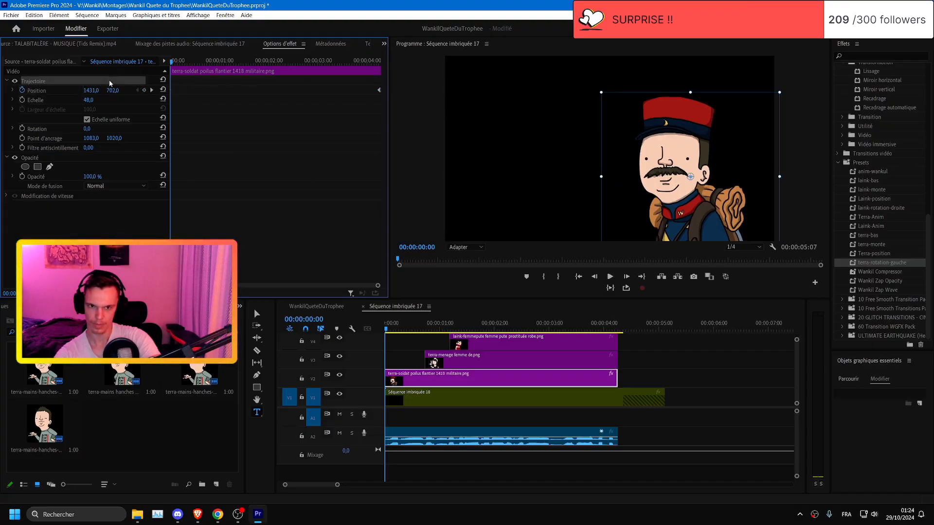
left_click_drag(121, 91, 418, 90)
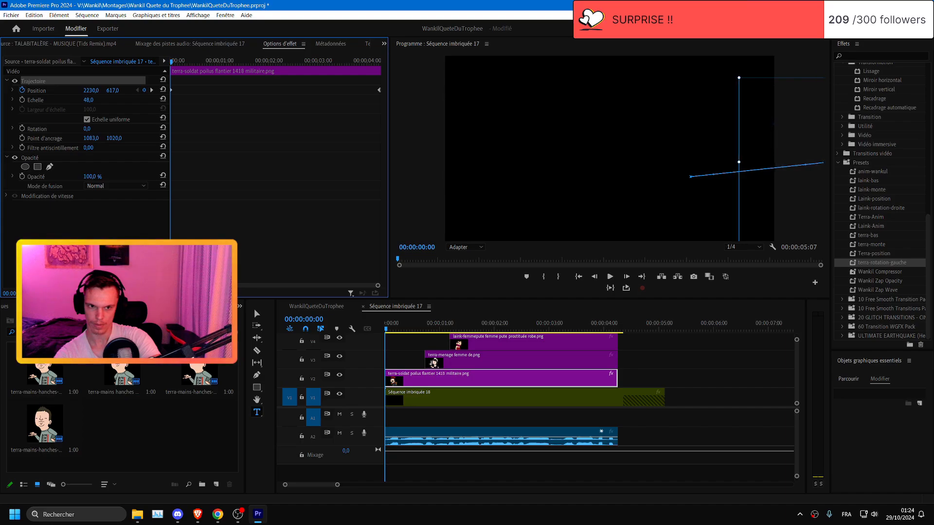
left_click_drag(113, 90, 127, 90)
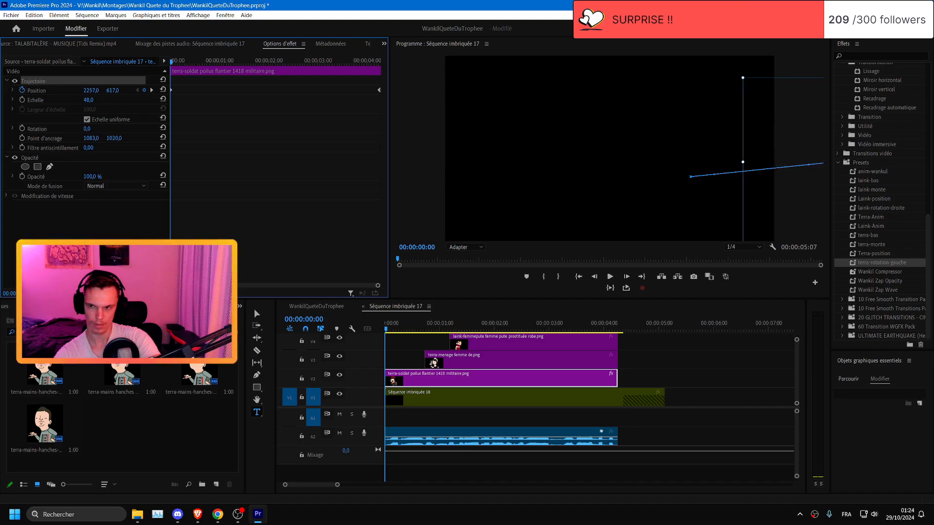
left_click(151, 90)
key("space")
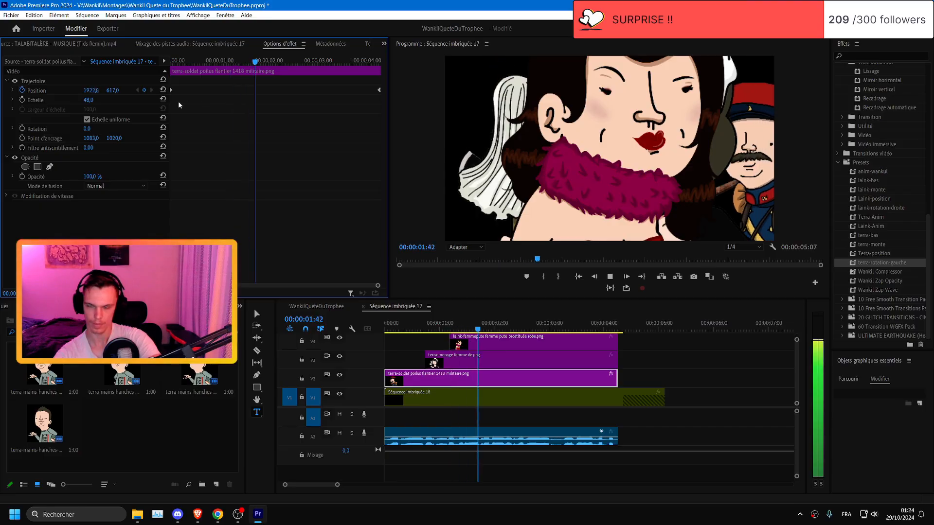
key("space")
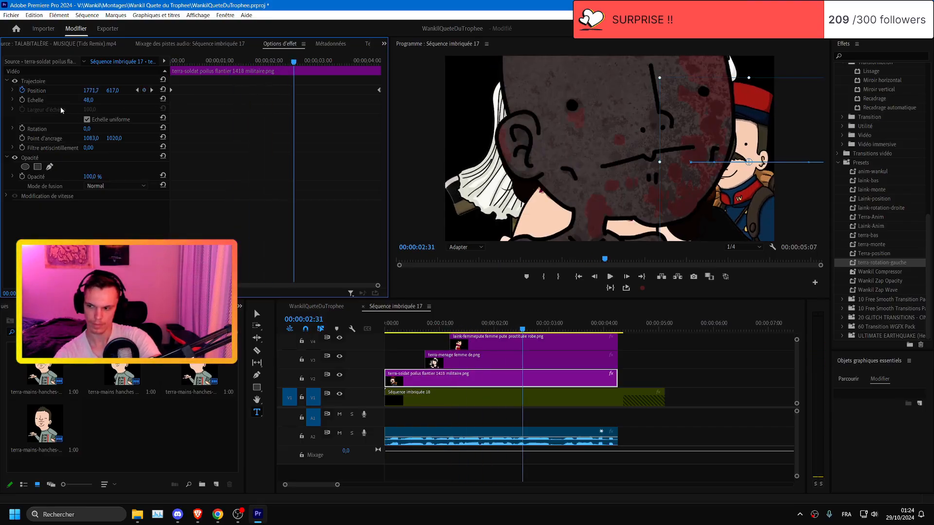
- Ease the terra-soldat slide into its final position keyframe at 00:00:04:15 with a longer slowdown and play it
left_click(137, 90)
left_click(13, 90)
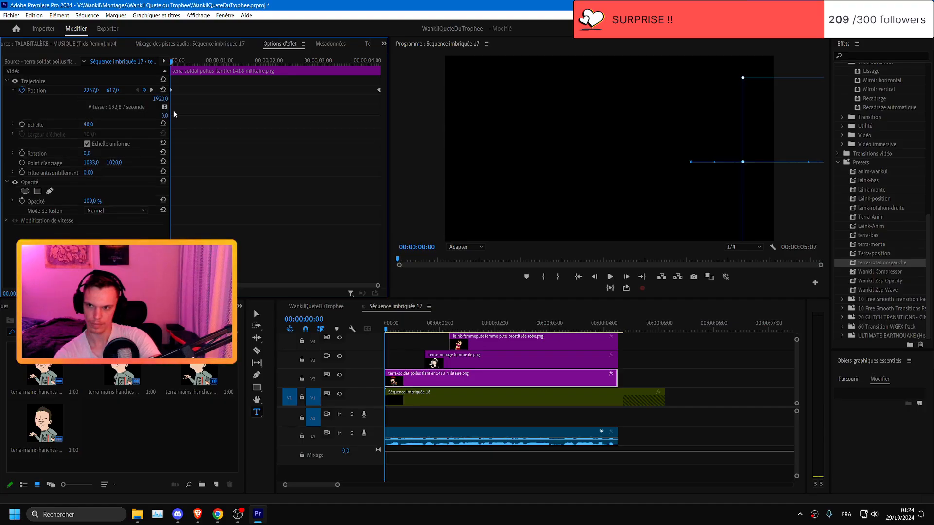
left_click(378, 90)
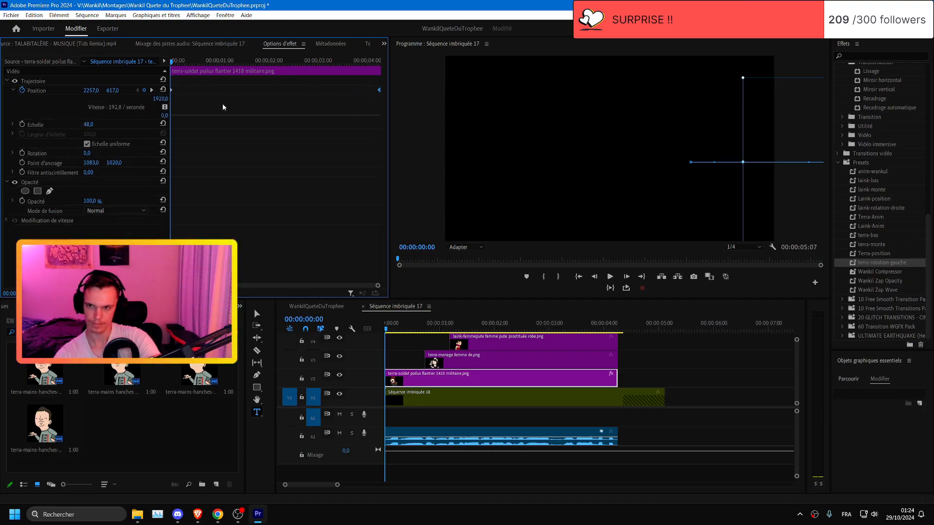
left_click_drag(370, 61, 379, 60)
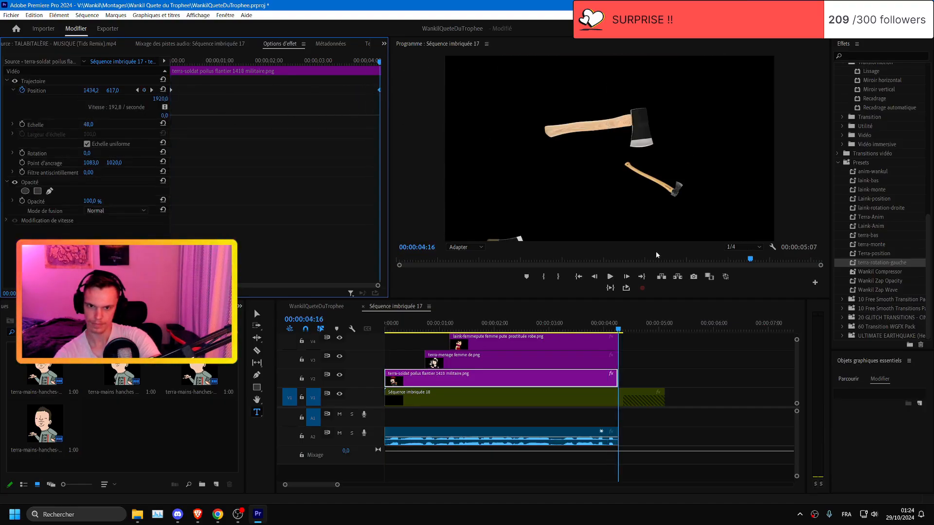
left_click(594, 276)
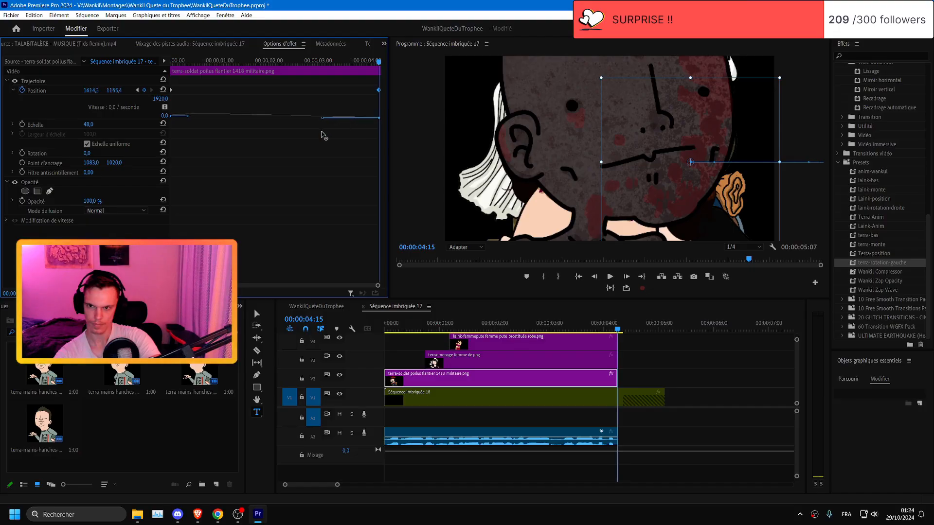
left_click_drag(322, 132, 318, 136)
left_click(448, 314)
key("space")
left_click_drag(407, 318, 336, 318)
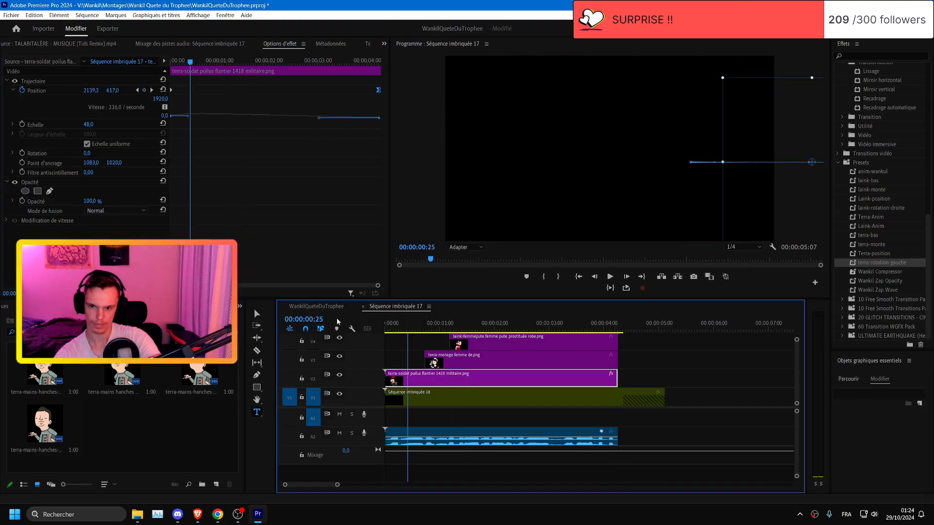
key("space")
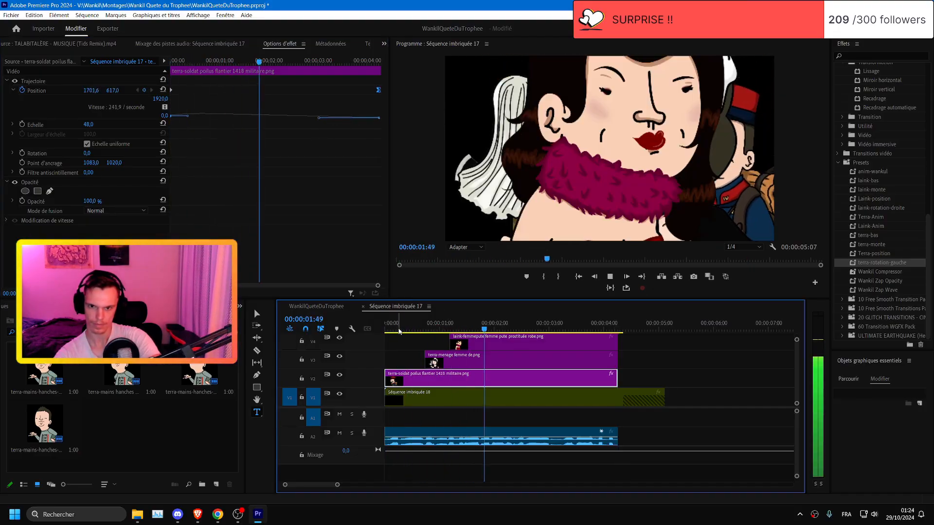
- Fade the terra-soldat image in from 0% opacity at its start to full opacity at about 2.4 s
left_click(401, 329)
left_click_drag(401, 330, 382, 330)
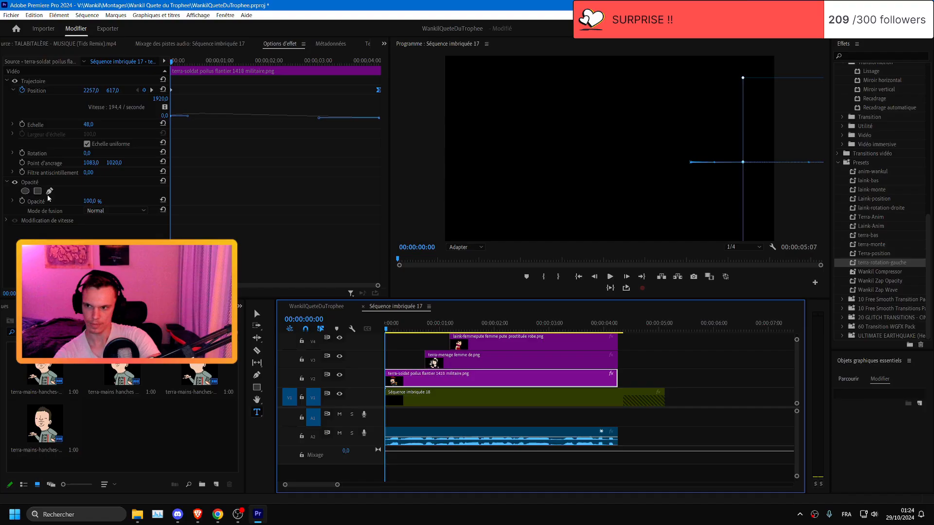
left_click(22, 201)
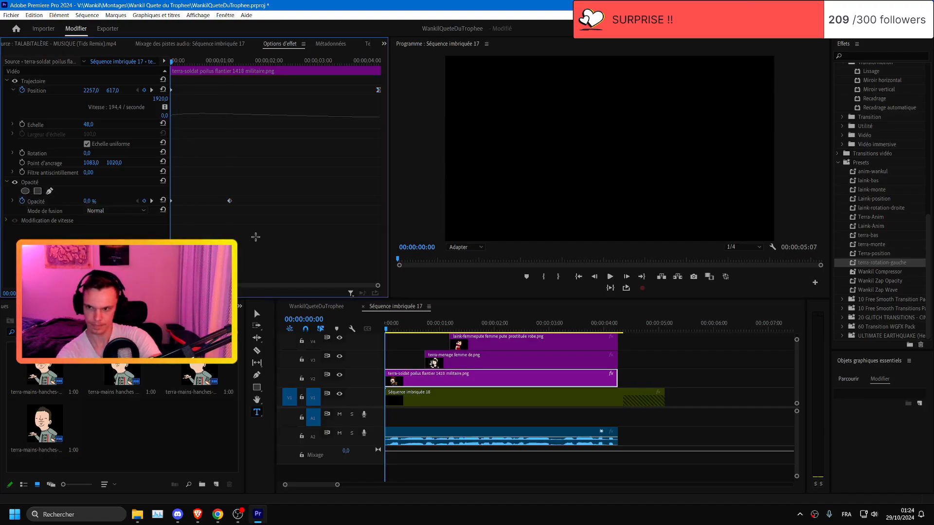
key("space")
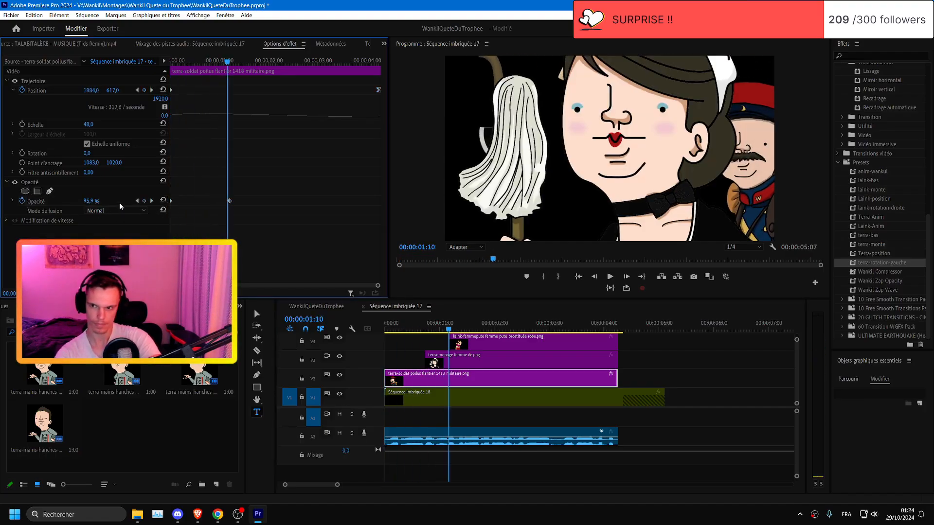
left_click_drag(229, 201, 290, 202)
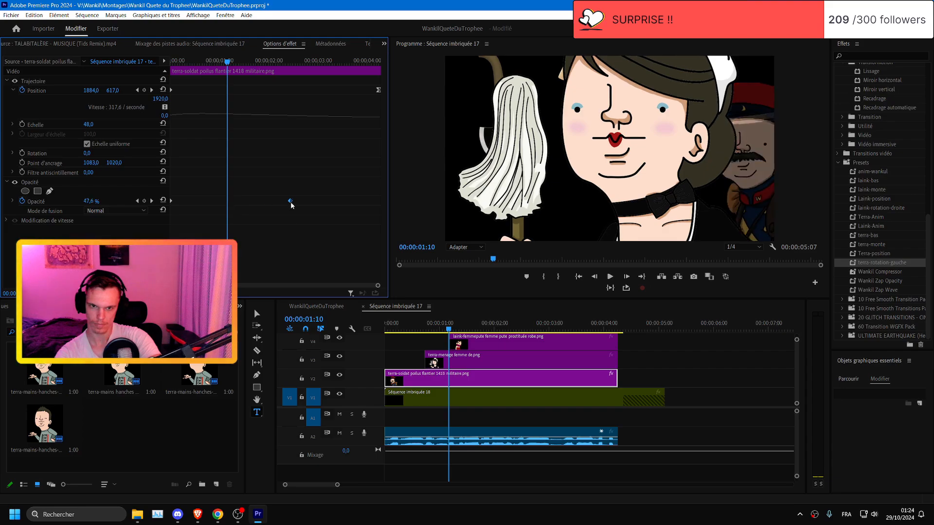
- Apply Miroir horizontal to the terra-menage image and paste terra-soldat's motion settings onto it
left_click(425, 329)
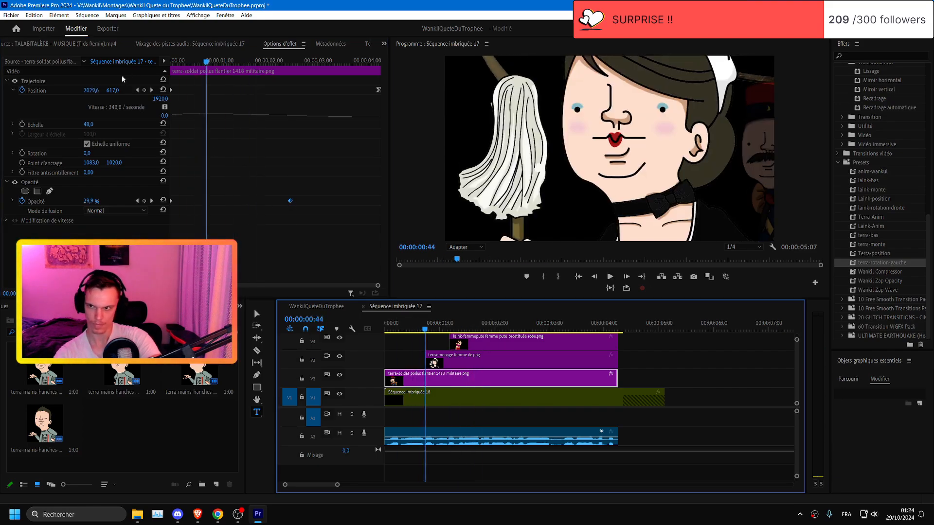
left_click(511, 360)
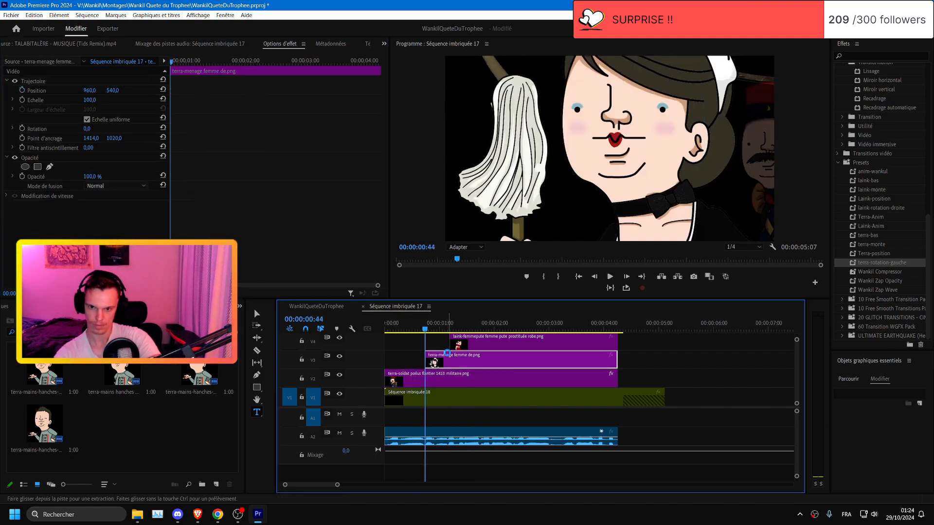
left_click_drag(888, 81, 499, 361)
left_click(127, 83)
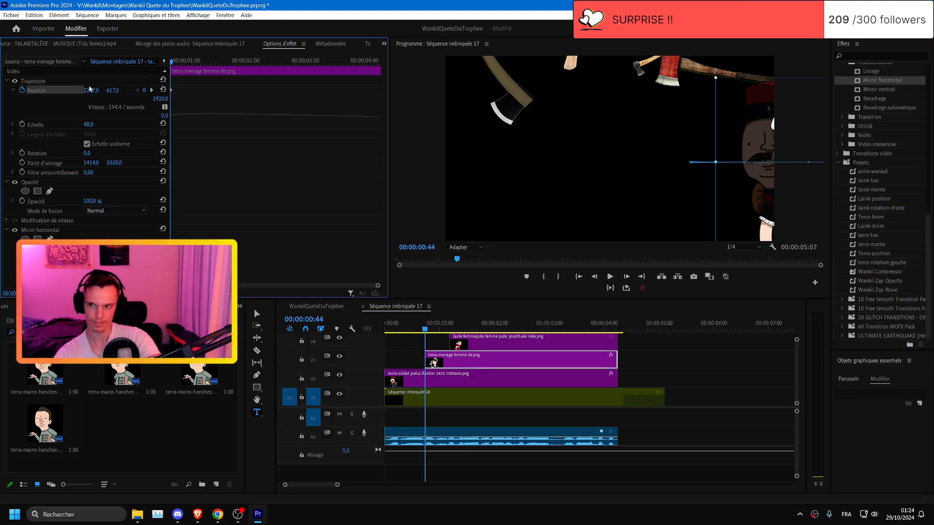
- Scale the terra-menage image to 40, start it off-screen at -397, 685 and set its final height to 685
left_click_drag(91, 90, 29, 91)
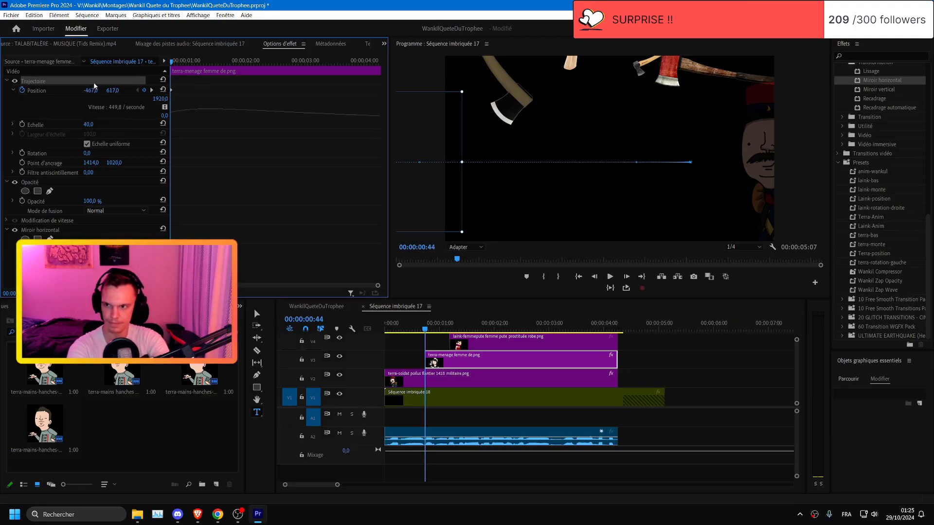
left_click_drag(112, 90, 149, 91)
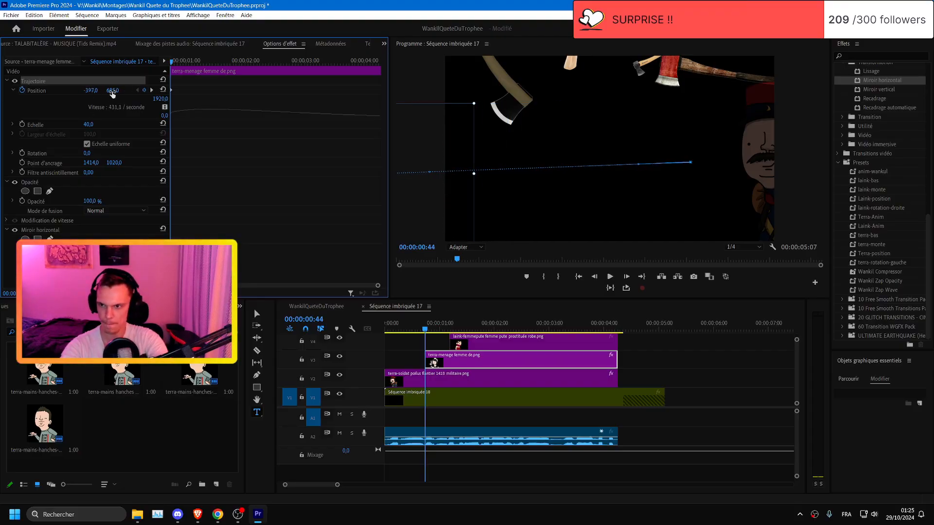
left_click(152, 91)
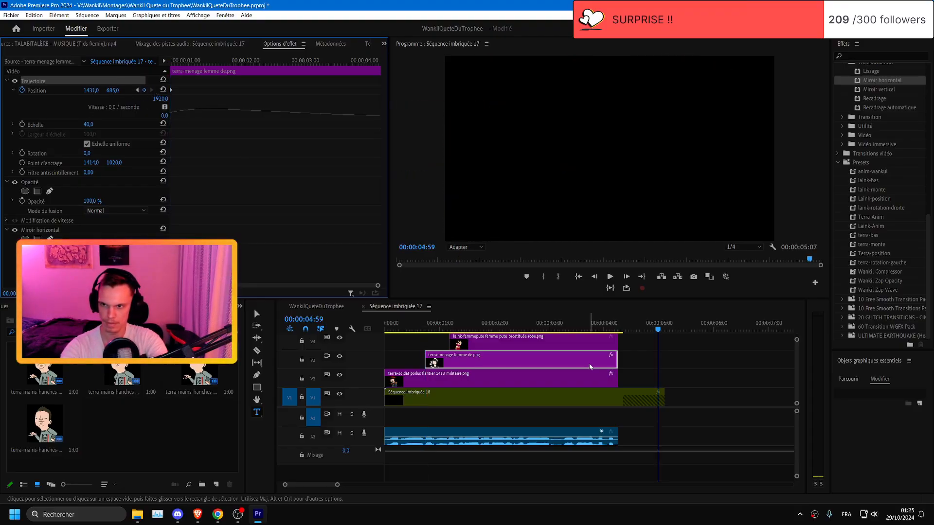
- Move terra-menage's final position keyframe to the clip's end at 00:00:04:15 and set its horizontal position to about 406
mouse_move(617, 360)
left_mouse_down()
mouse_move(692, 359)
mouse_move(617, 360)
left_mouse_up()
left_click_drag(360, 61, 511, 86)
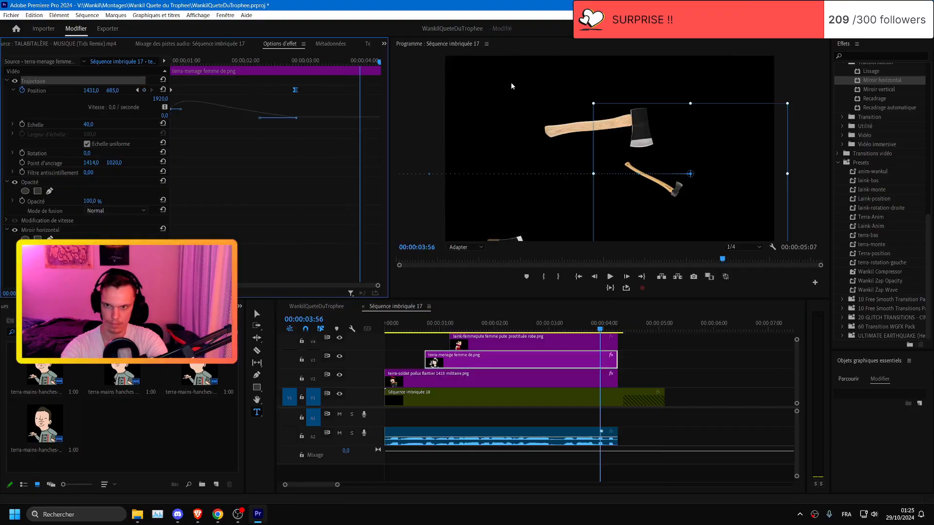
left_click(593, 276)
left_click_drag(295, 90, 379, 99)
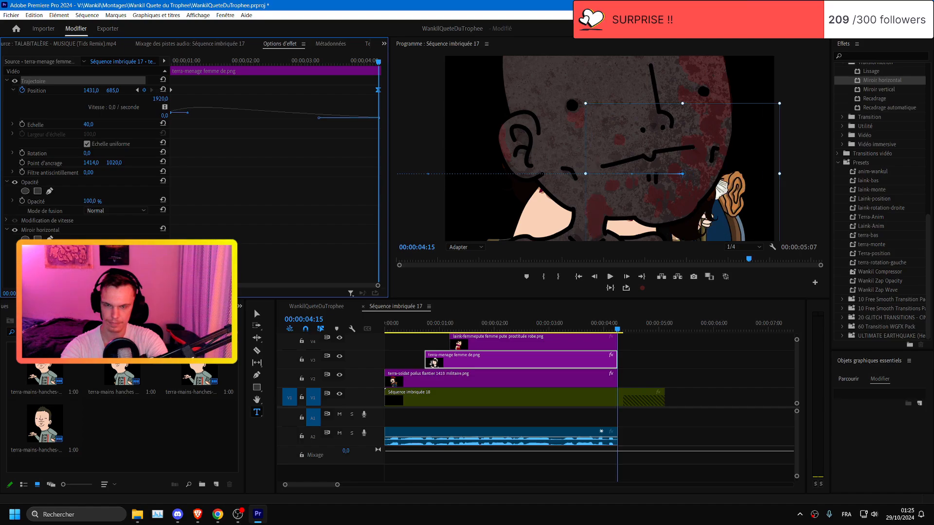
left_click_drag(91, 91, 20, 90)
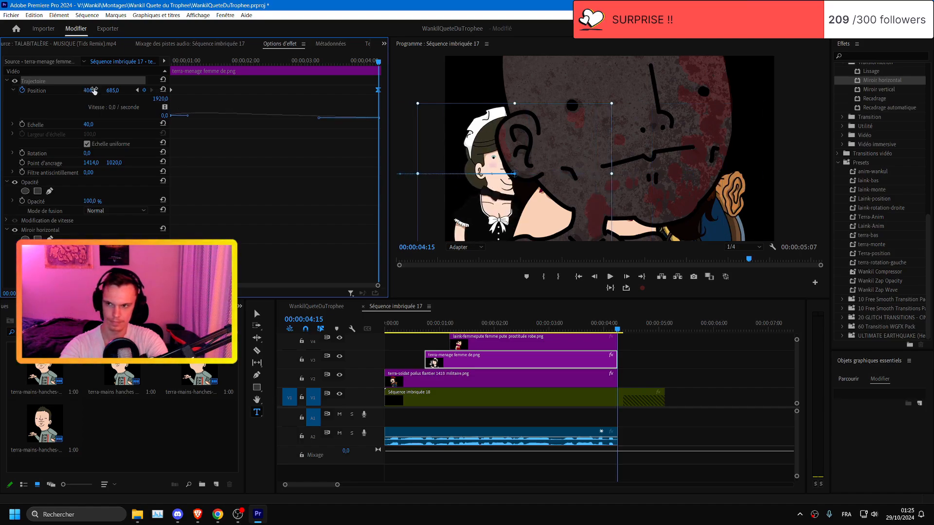
- Add opacity keyframes to fade the terra-menage image in from its start to 100% at 00:00:02:11
left_click_drag(271, 63, 256, 65)
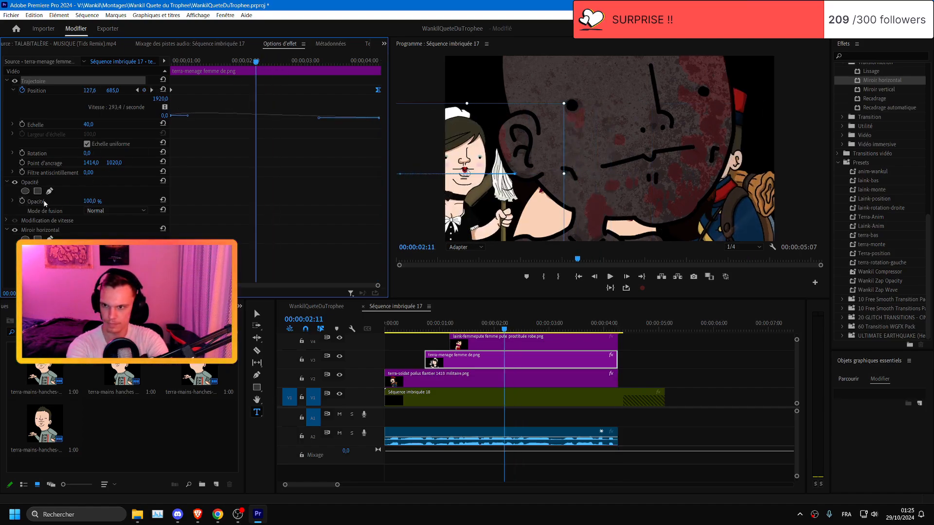
left_click(21, 201)
left_click_drag(256, 201, 70, 215)
left_click(144, 201)
left_click(137, 201)
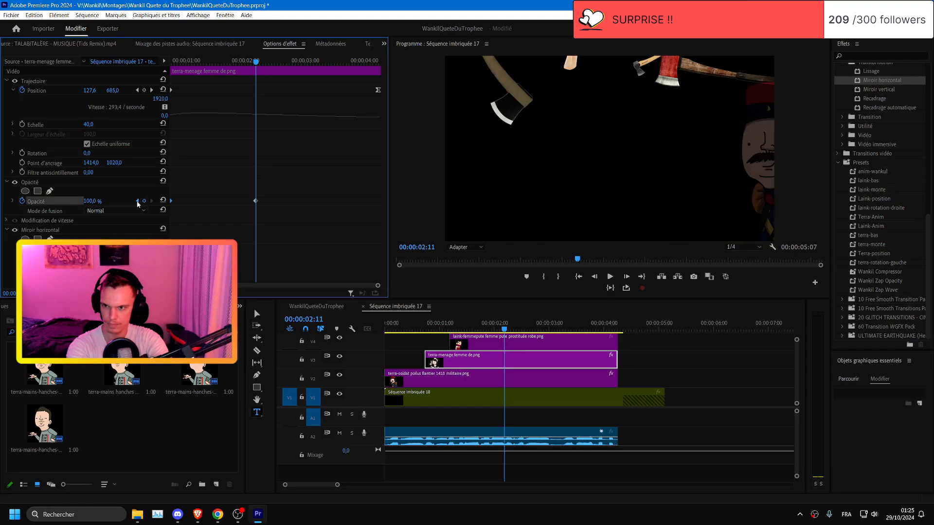
- Play the terra-menage slide, move its final position keyframe earlier to 00:00:03:06 and replay from the start
key("space")
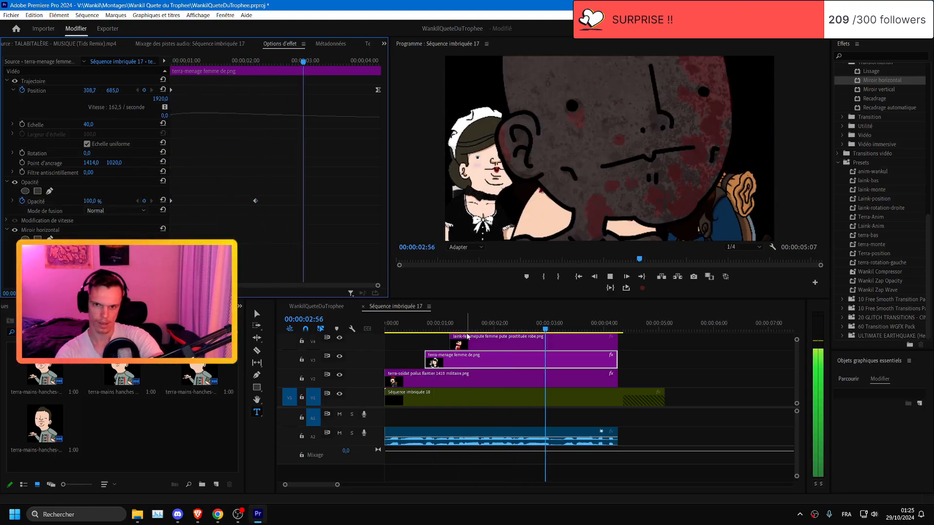
left_click(498, 322)
left_click_drag(500, 321, 555, 328)
left_click(281, 73)
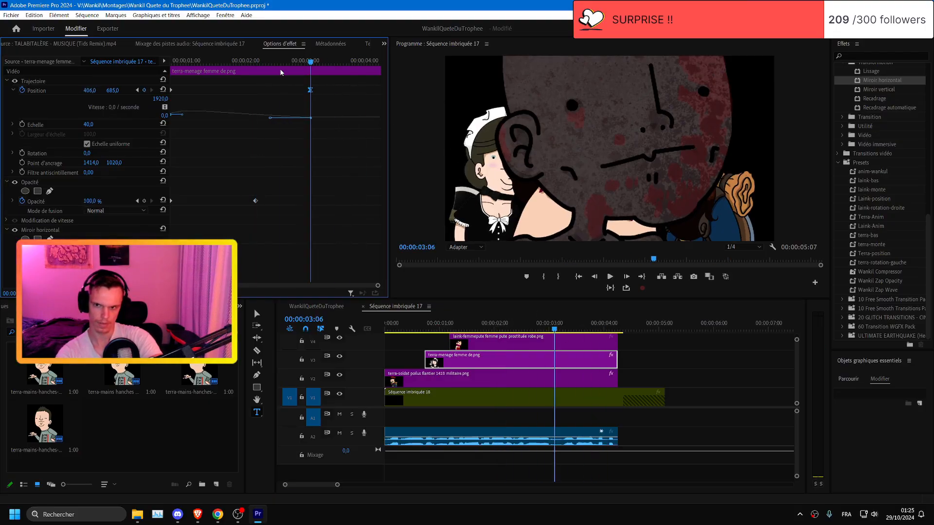
key("Home")
key("space")
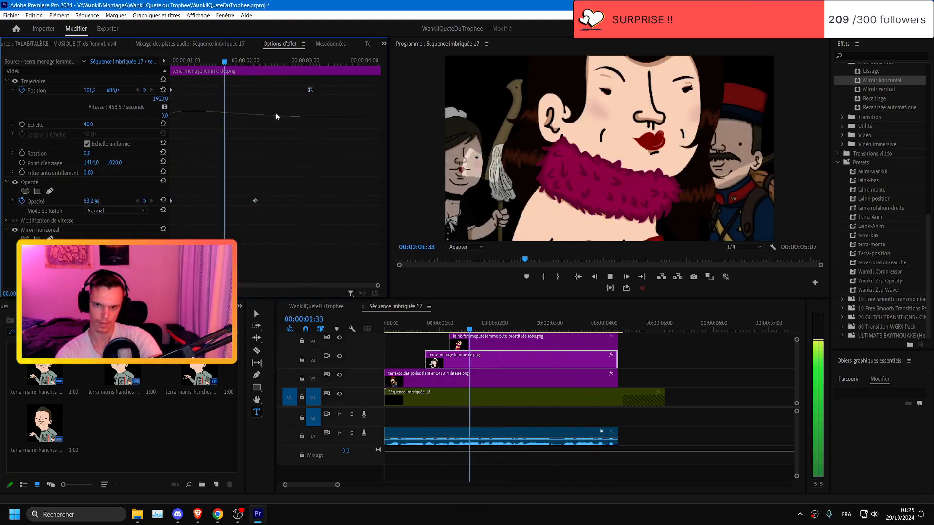
- Save the project, then scale the laink-femmepute image to 44 and set its vertical position to 782
left_click_drag(463, 325, 450, 324)
key("ctrl+s")
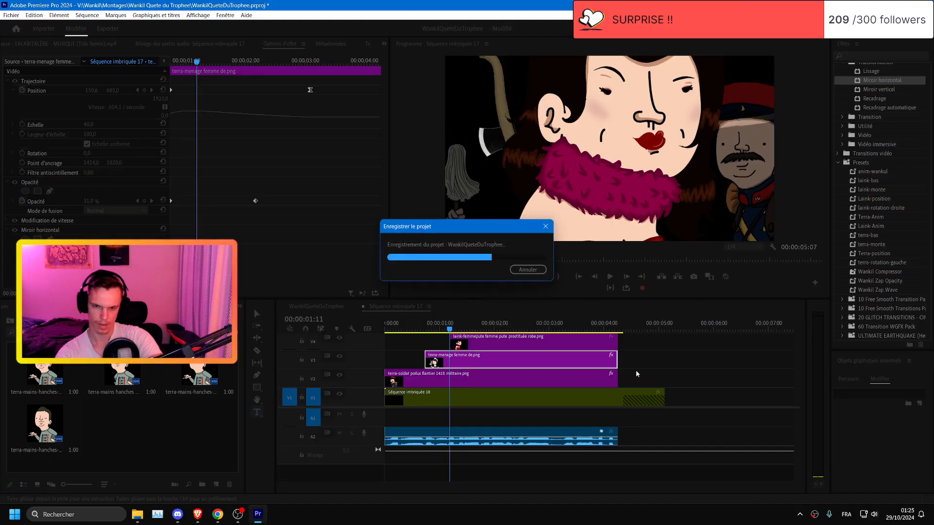
left_click(496, 347)
left_click(112, 80)
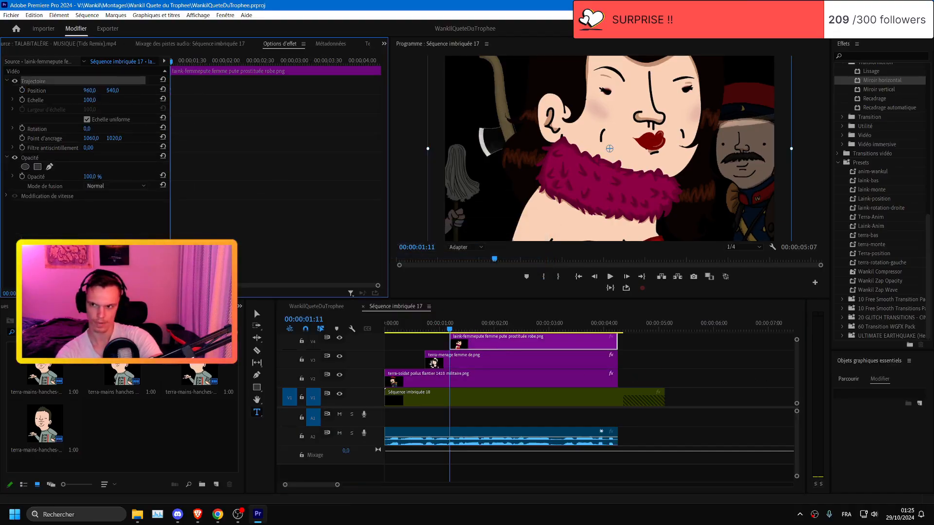
left_click_drag(89, 100, 62, 100)
left_click_drag(117, 90, 234, 91)
- Keyframe the laink-femmepute image to rise with easing from vertical position 1551 at its start to 782 at about 00:00:03:40
left_click(22, 90)
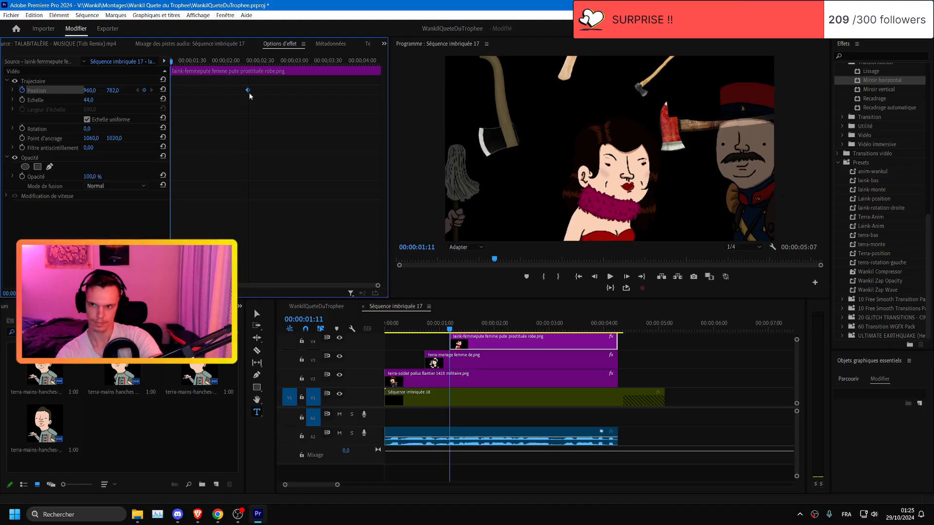
left_click(144, 90)
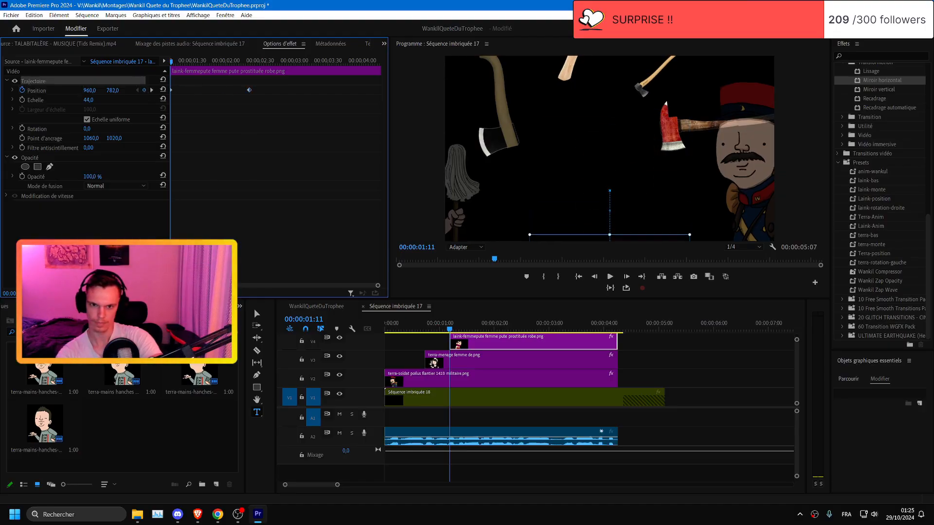
left_click_drag(113, 91, 142, 91)
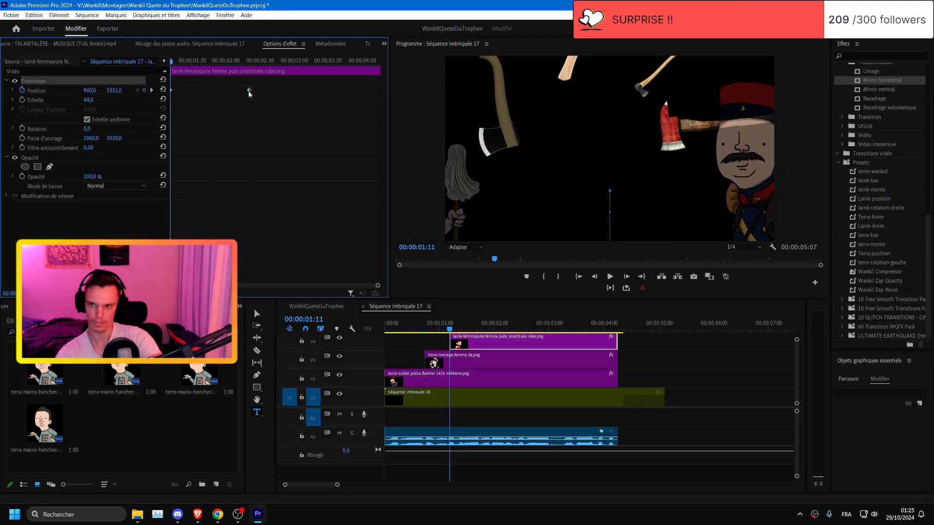
left_click(13, 90)
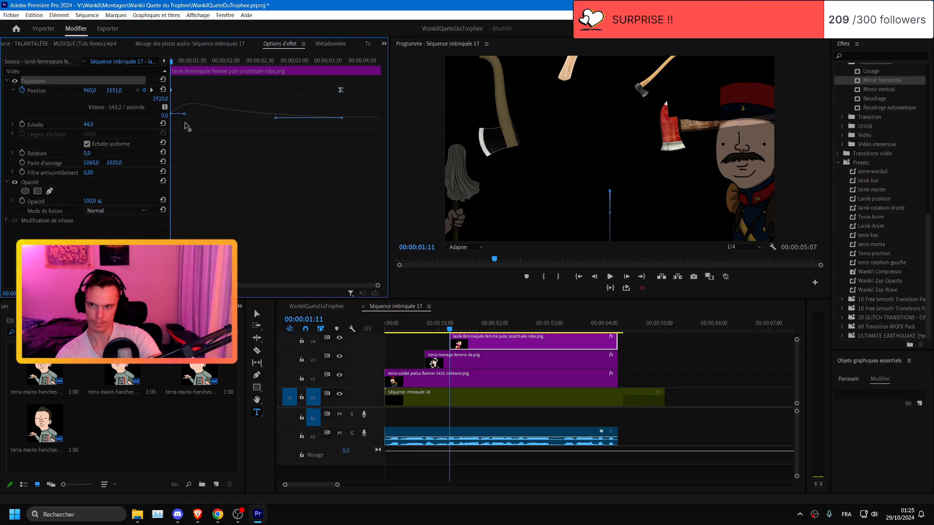
- Add opacity keyframes to fade the laink-femmepute image in from its start to 100% at about 00:00:03:09, and play it
left_click(18, 207)
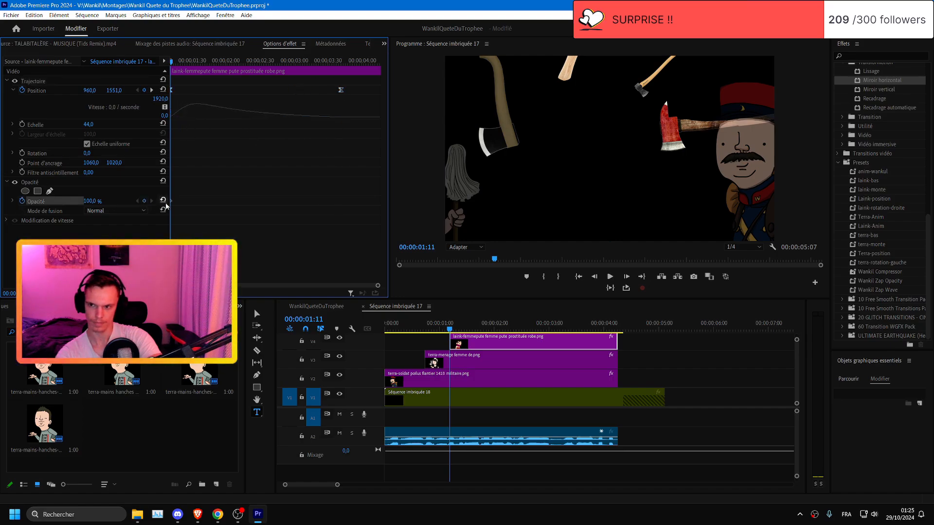
key("space")
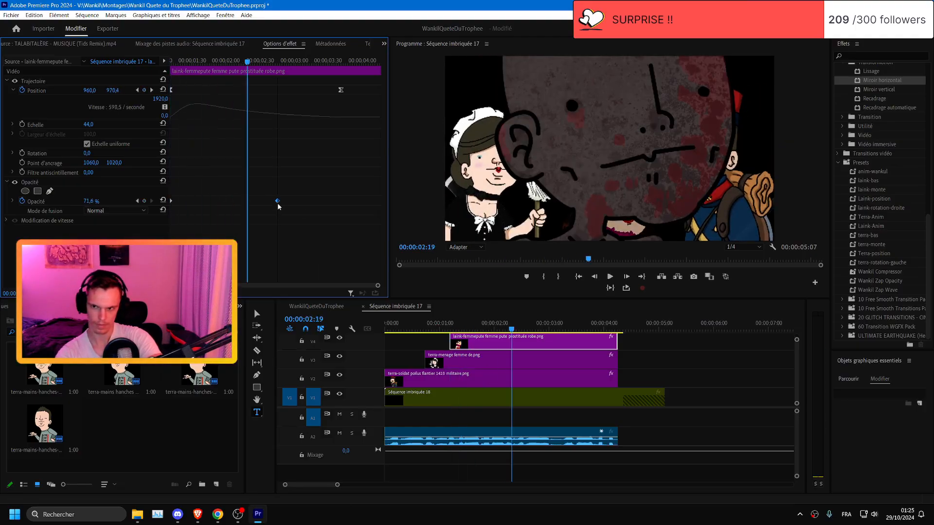
key("space")
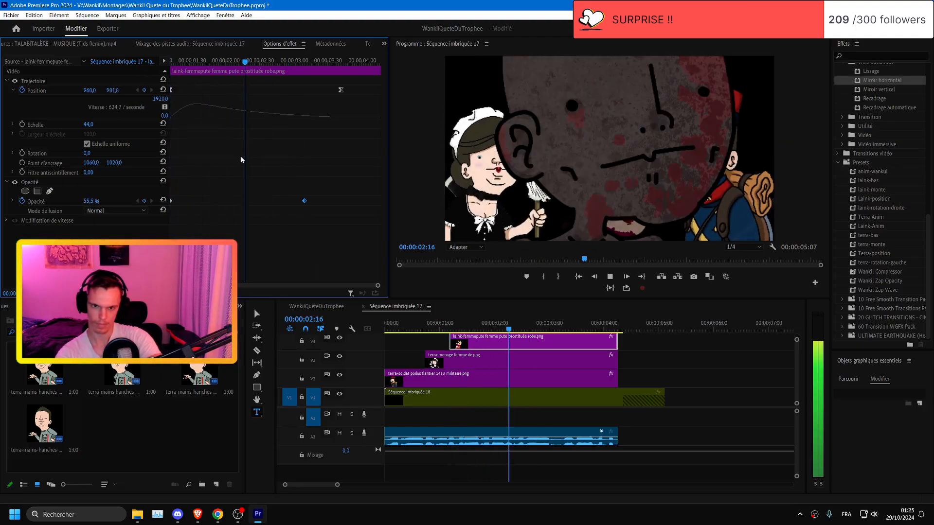
- Scale the g cramé image to 14 at its start, 00:00:02:10
left_click(543, 336)
left_click_drag(542, 336, 502, 345)
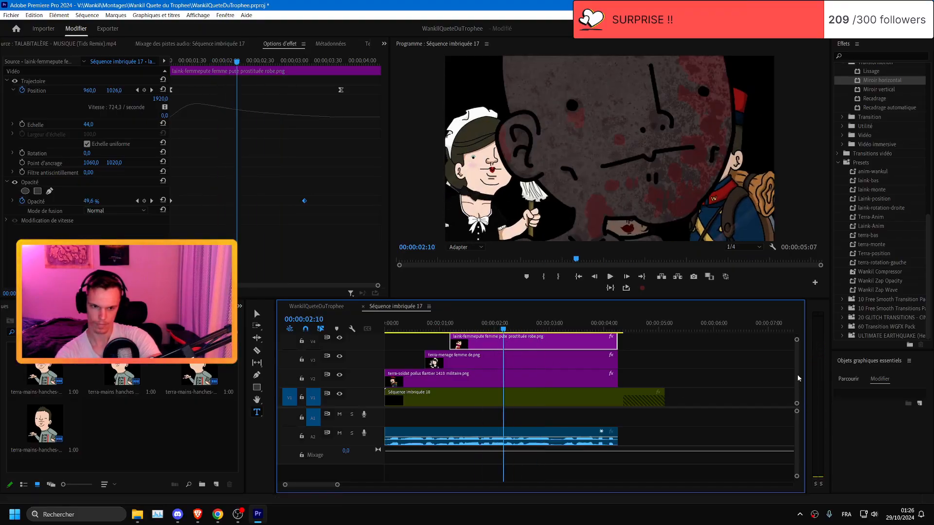
left_click_drag(796, 375, 795, 366)
left_click(550, 371)
left_click_drag(92, 90, 47, 100)
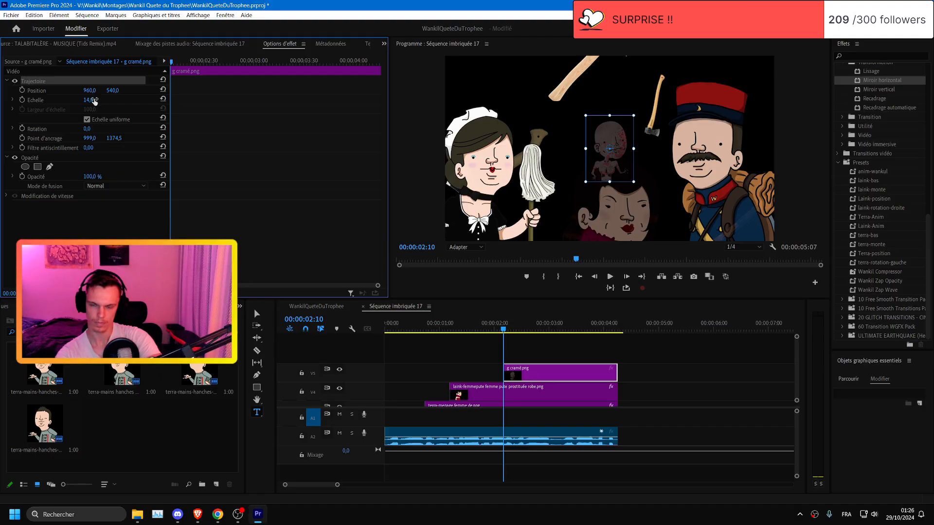
left_click(23, 89)
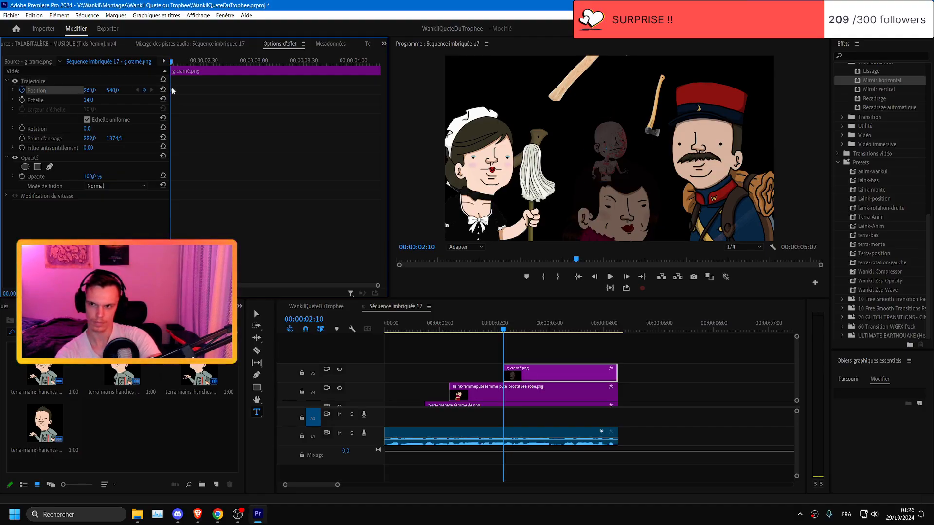
left_click(22, 89)
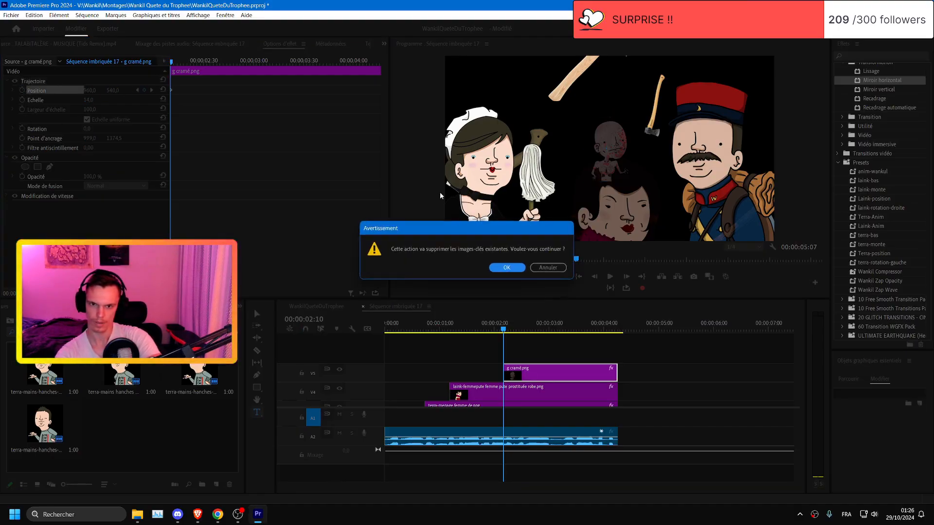
left_click(504, 268)
- Keyframe the g cramé image's scale from 0 at its start to 14 at the clip's end, 00:00:04:17
left_click_drag(172, 100, 288, 100)
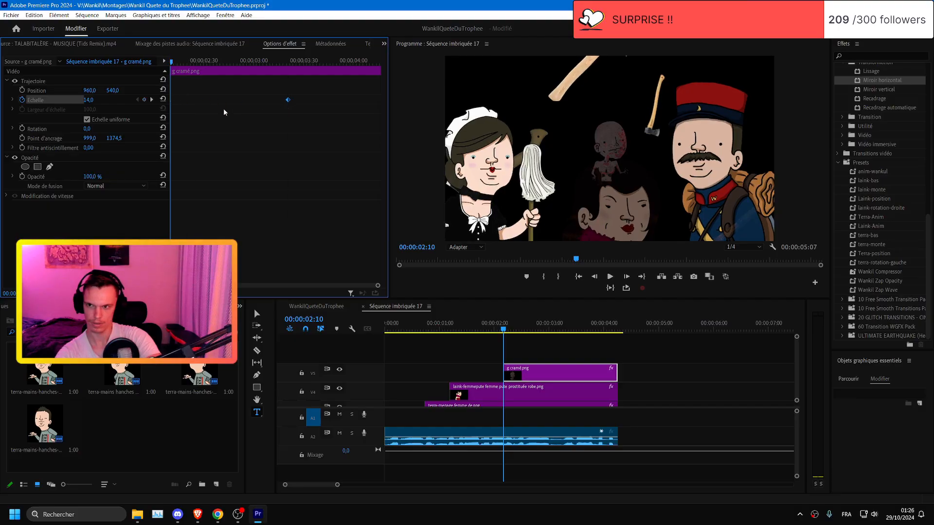
left_click(89, 99)
type("0")
left_click(251, 145)
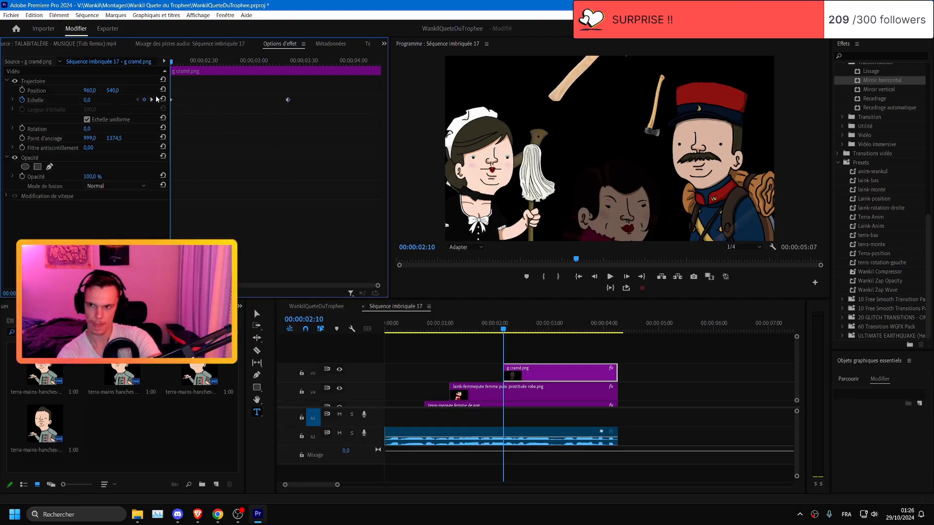
left_click(152, 99)
left_click_drag(288, 100, 379, 100)
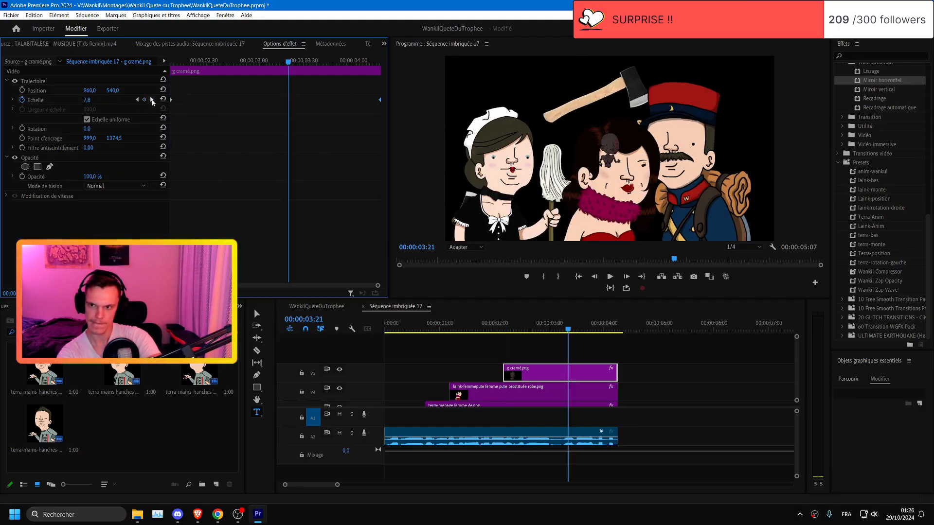
left_click(152, 100)
- Keyframe the g cramé image's rotation from 0° at its start to more than one full turn at its end, and play it
left_click(22, 128)
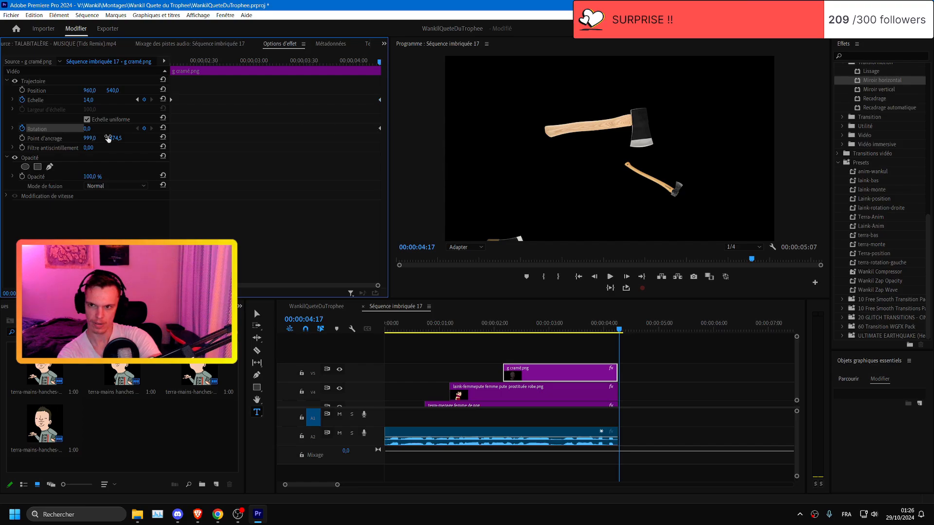
left_click_drag(382, 131, 154, 134)
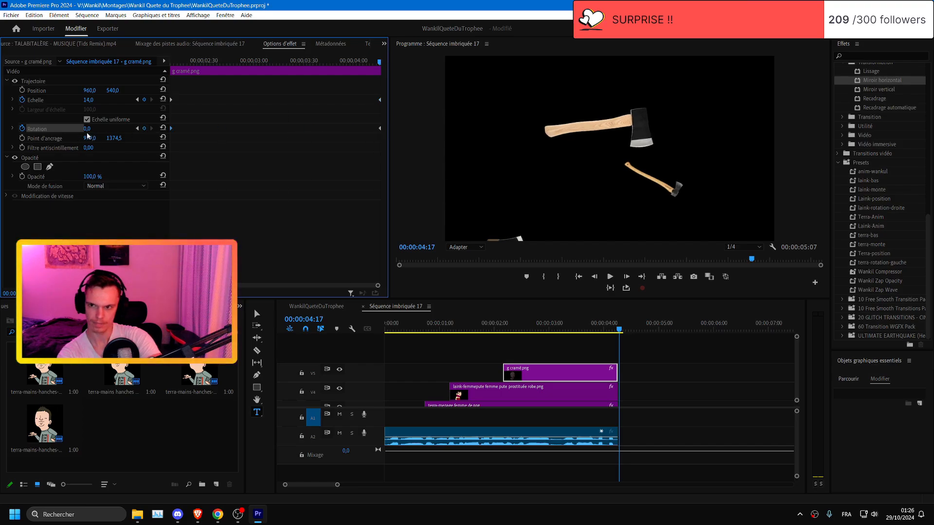
key("space")
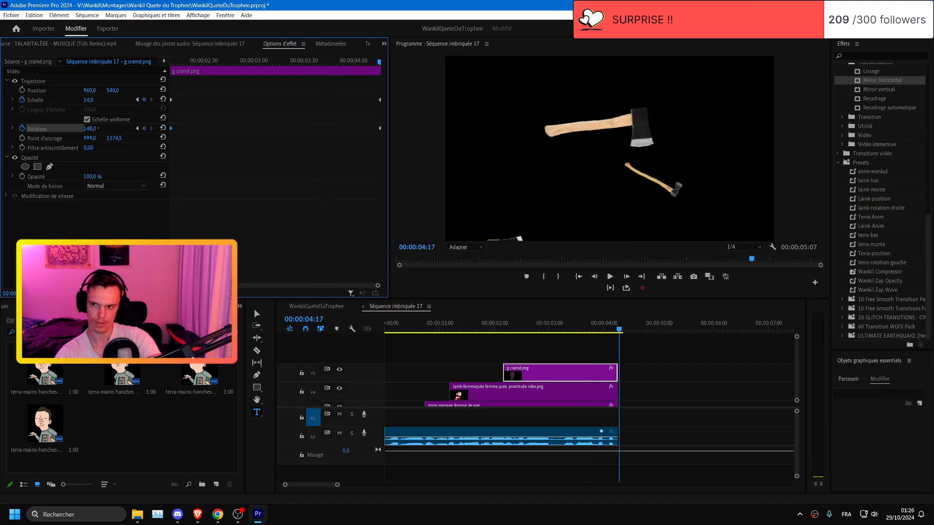
key("space")
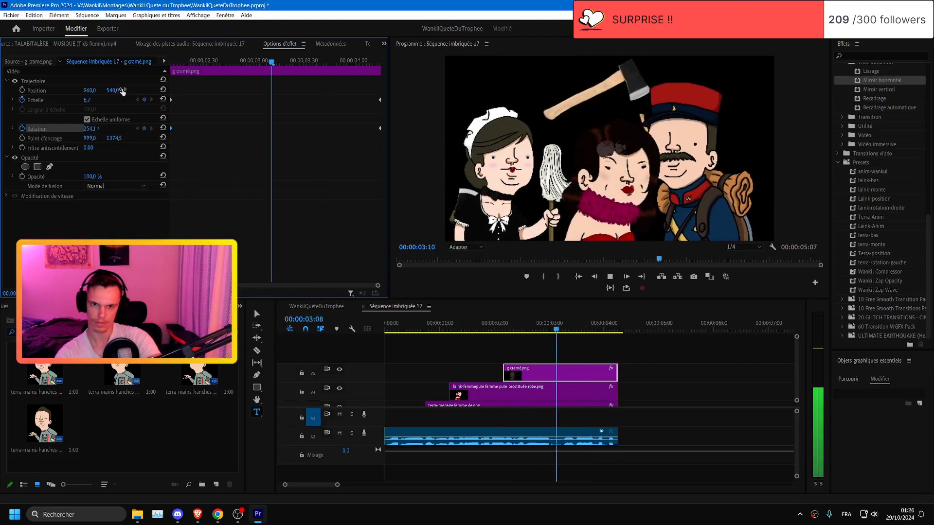
key("space")
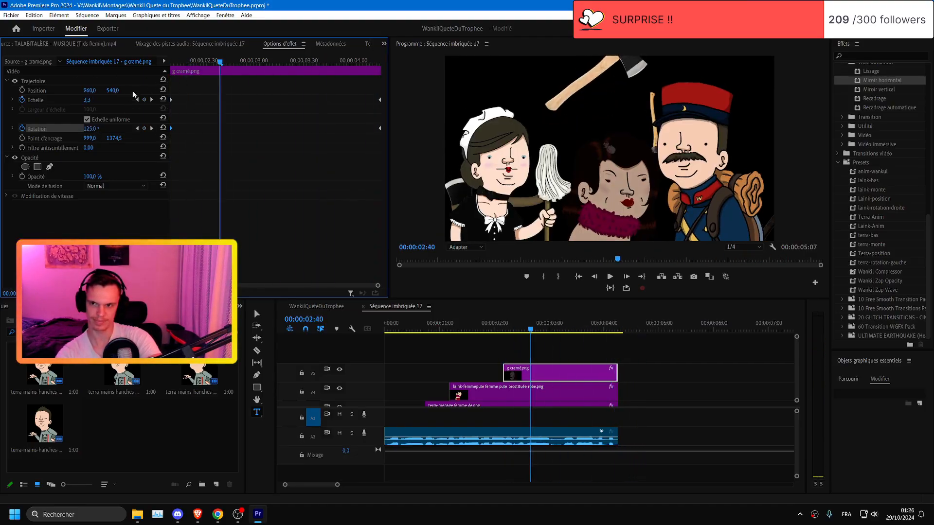
- Raise the g cramé image's end scale to well above 100 so it fills the frame, and save the project after replaying
left_click(151, 100)
key("space")
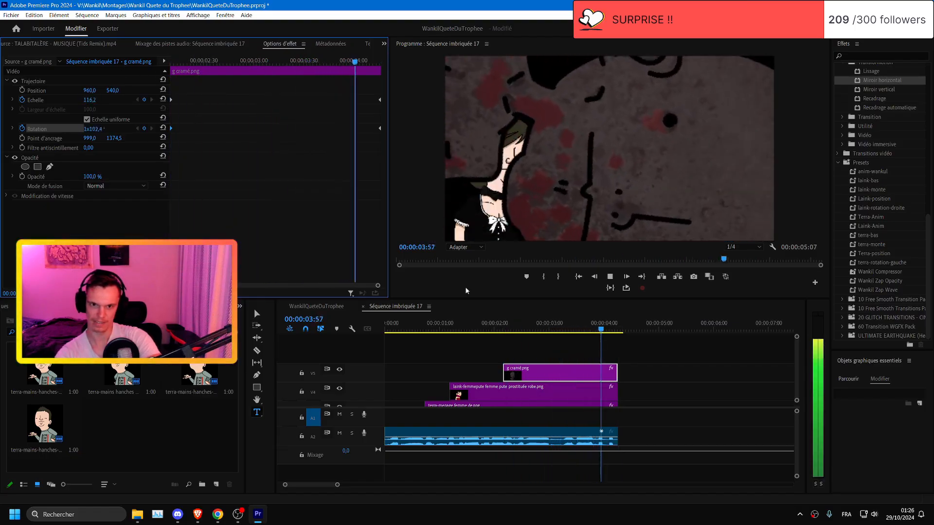
key("ctrl+s")
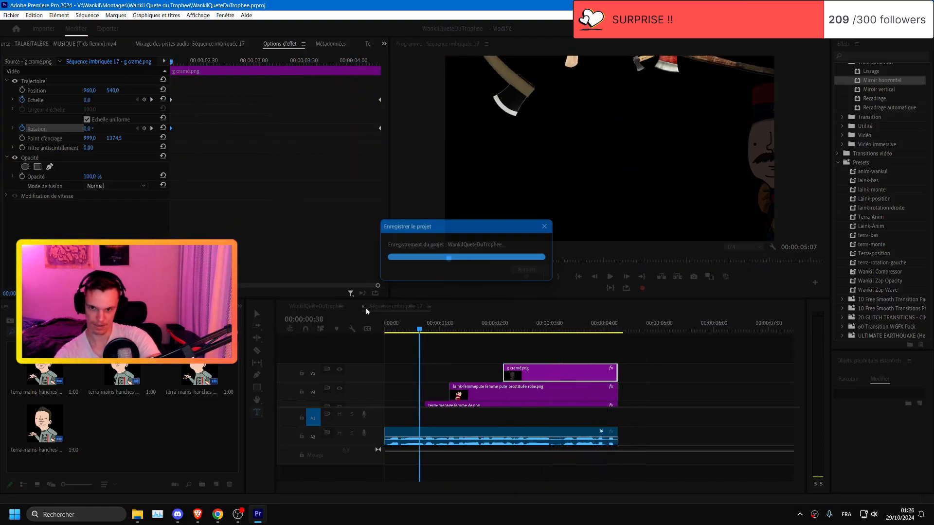
- Close nested sequence 17 and play the montage in the WankilQueteDuTrophee sequence from about 00:08:37:52, saving the project
left_click(366, 308)
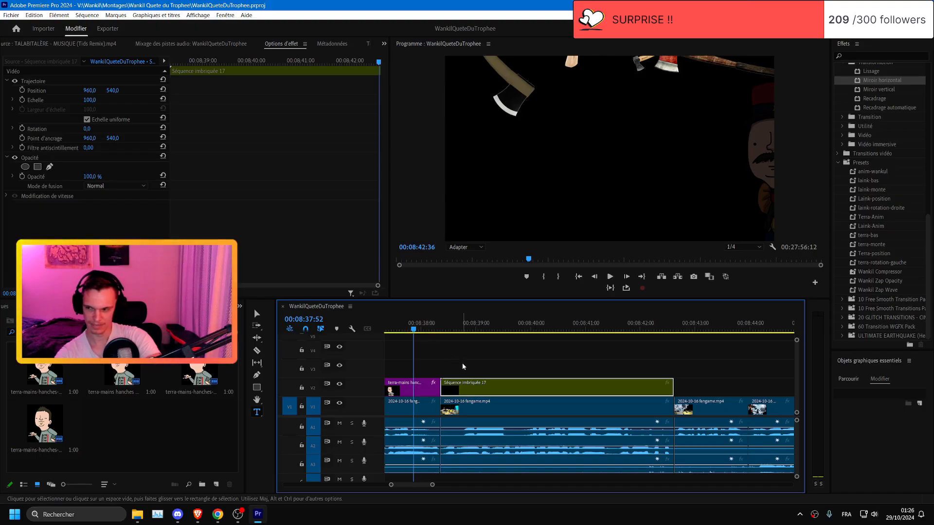
key("space")
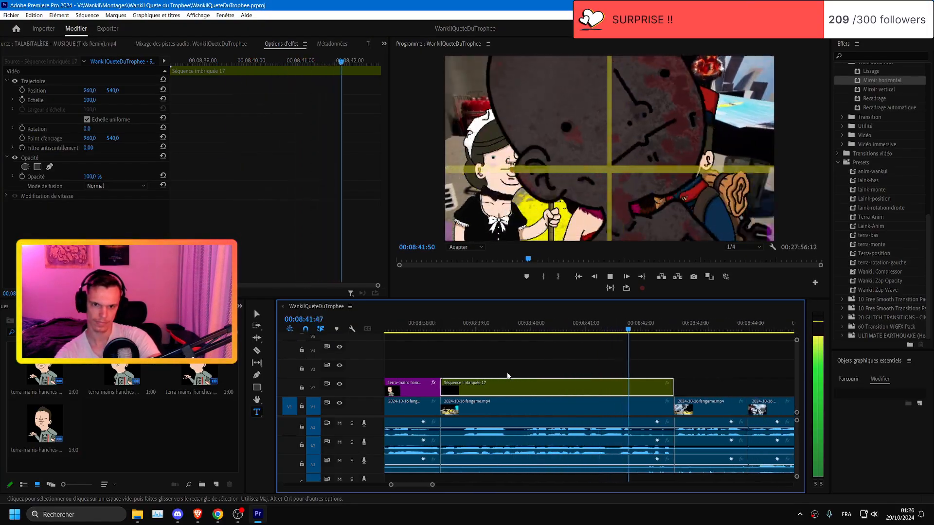
key("ctrl+s")
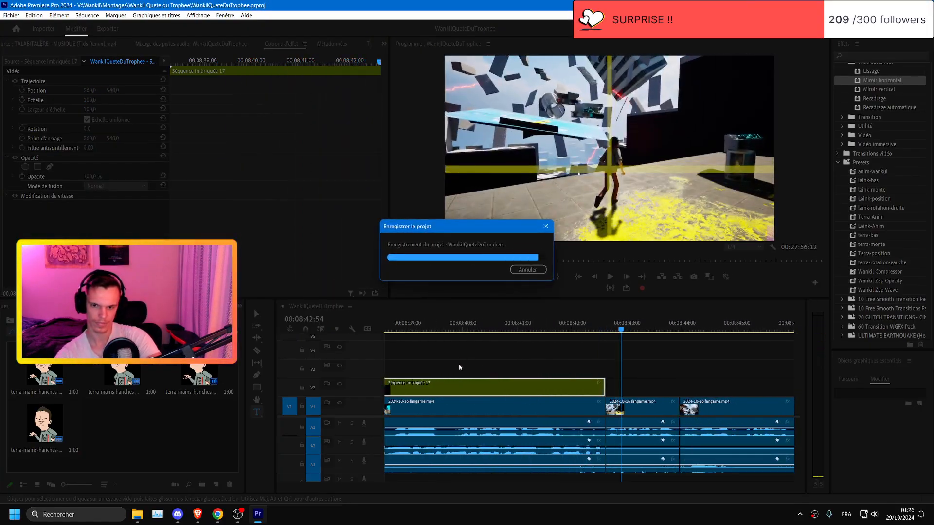
scroll(459, 363, "up", 2)
key("ctrl+s")
scroll(535, 374, "down", 4)
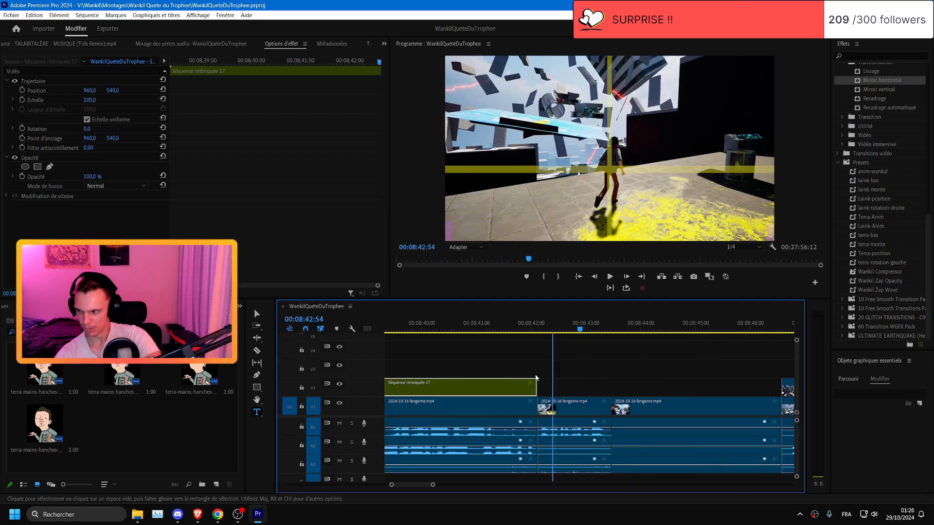
- Play the following passage, split the fangame clip at about 00:08:45 and ripple-trim the frames up to 00:08:45:09
left_click(487, 324)
key("space")
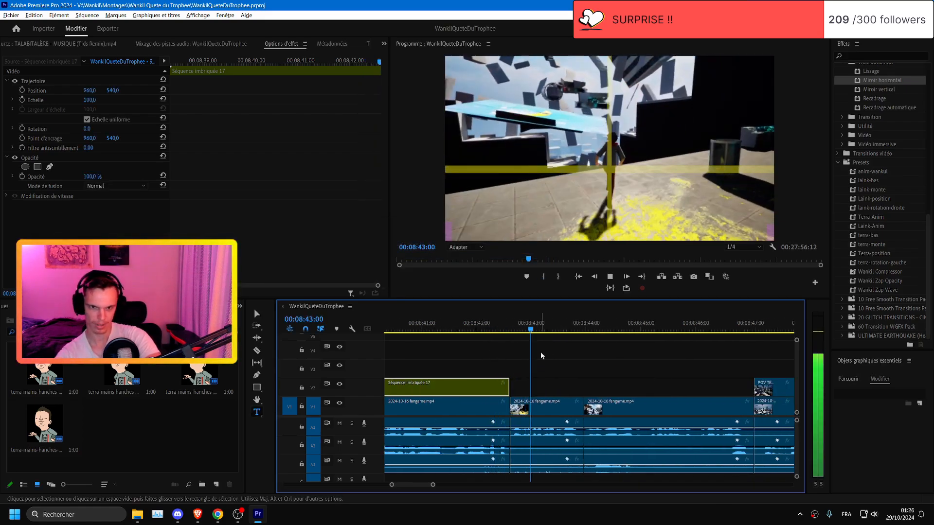
key("minus")
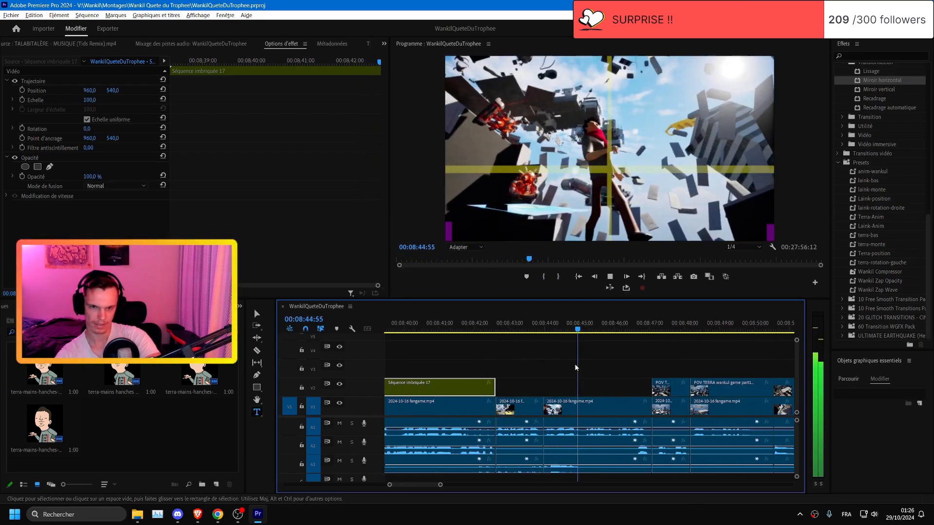
key("space")
key("equal")
left_click_drag(535, 329, 553, 330)
key("ctrl+k")
left_click(560, 330)
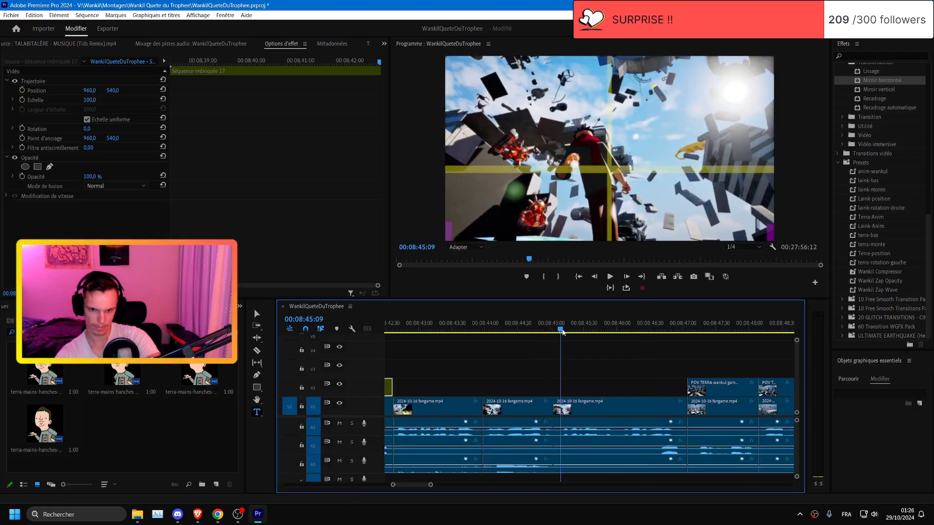
key("q")
- Trim the start of the middle fangame clip and its audio to about 00:08:44:01, and try to delete the gap before it
left_click(451, 325)
key("equal")
left_click_drag(491, 359, 510, 452)
left_click_drag(488, 377, 499, 471)
left_click_drag(521, 408, 513, 403)
left_click(532, 427)
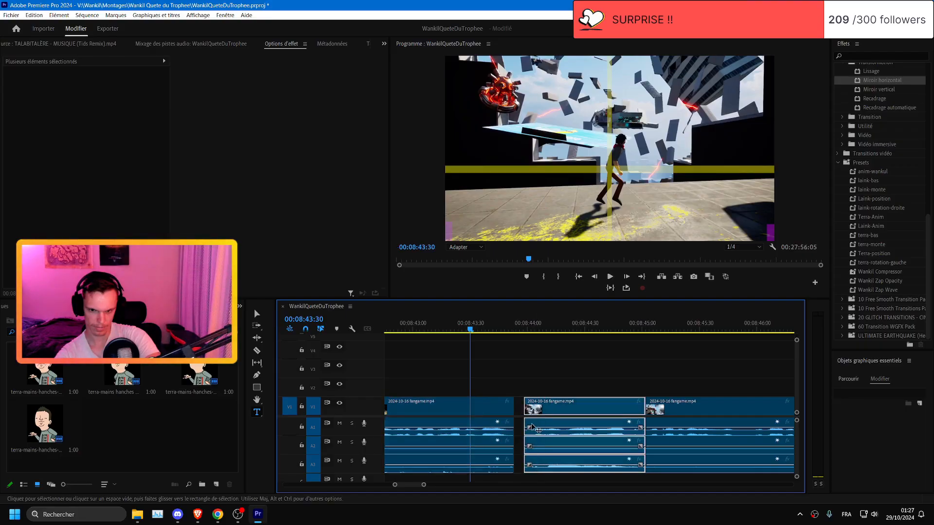
right_click(521, 410)
left_click(497, 392)
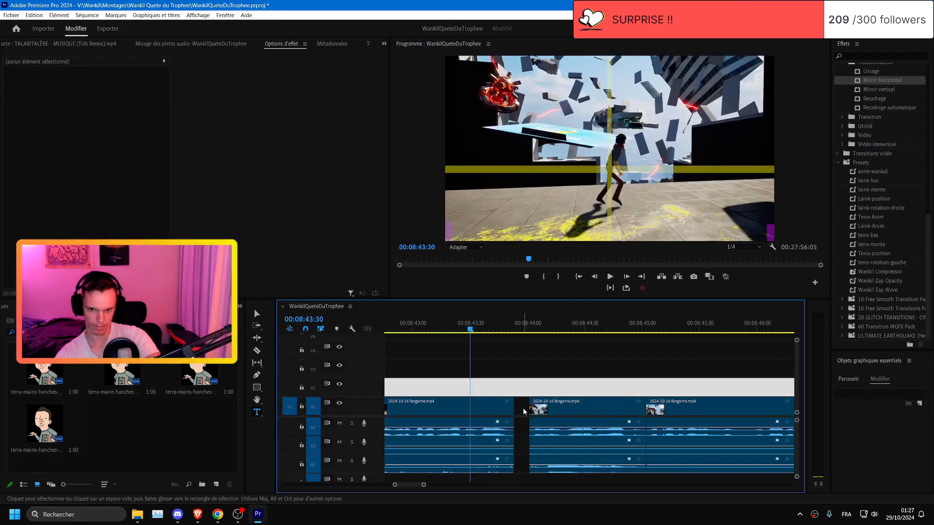
- Shorten the Position-wankul clip to end at the gap's start and ripple-delete the gap between the fangame clips
left_click(523, 409)
scroll(796, 380, "up", 3)
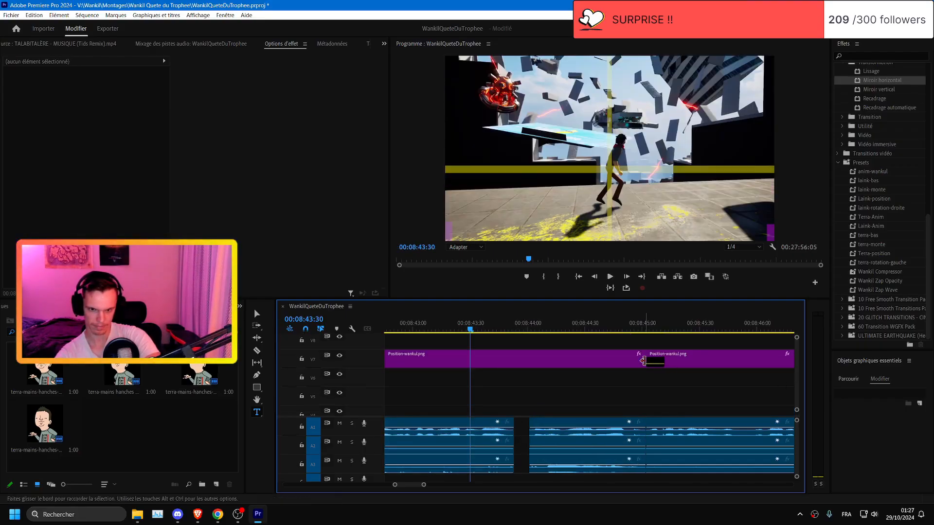
left_click_drag(643, 361, 514, 372)
right_click(519, 423)
left_click(544, 428)
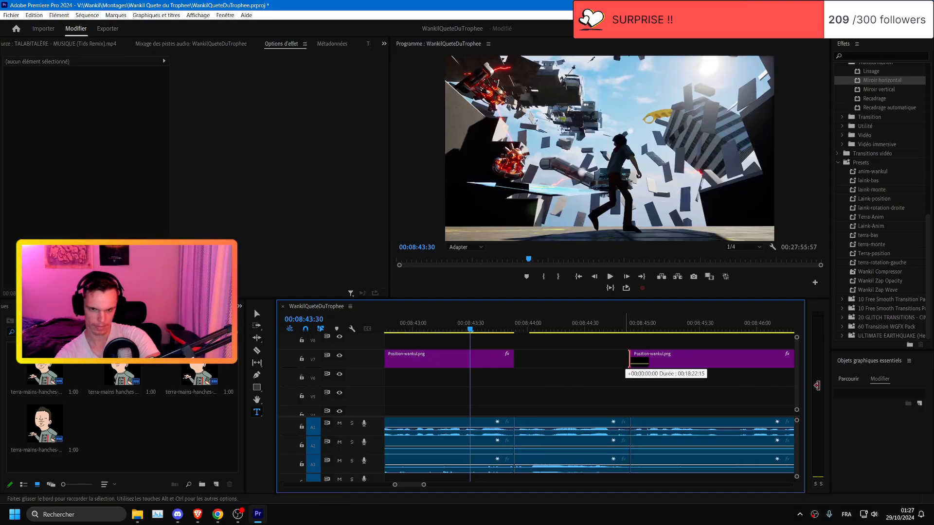
- Extend the start of the following Position-wankul clip back to meet the end of the previous one
left_click_drag(792, 385, 792, 385)
key("ctrl+z")
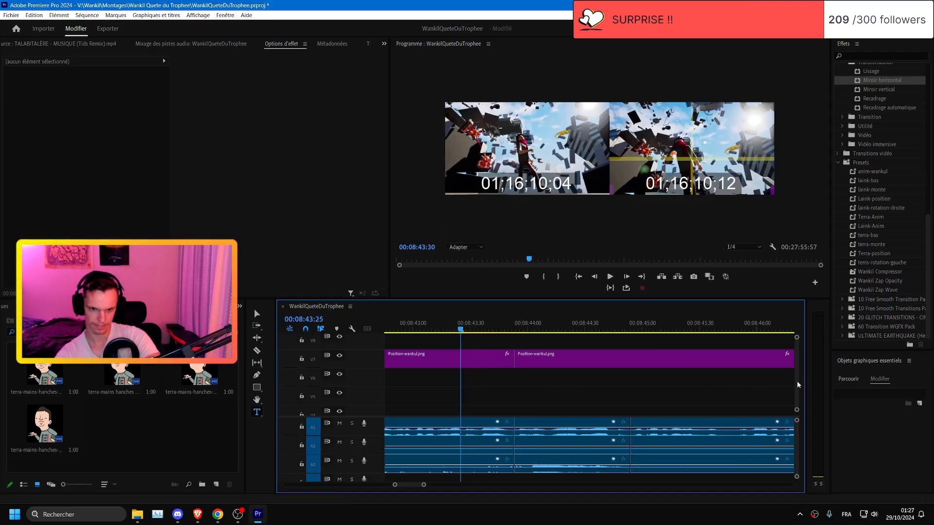
- Save the project, play onward, split the fangame clip at about 00:08:45:42 and ripple-trim the few frames at the cut
key("ctrl+s")
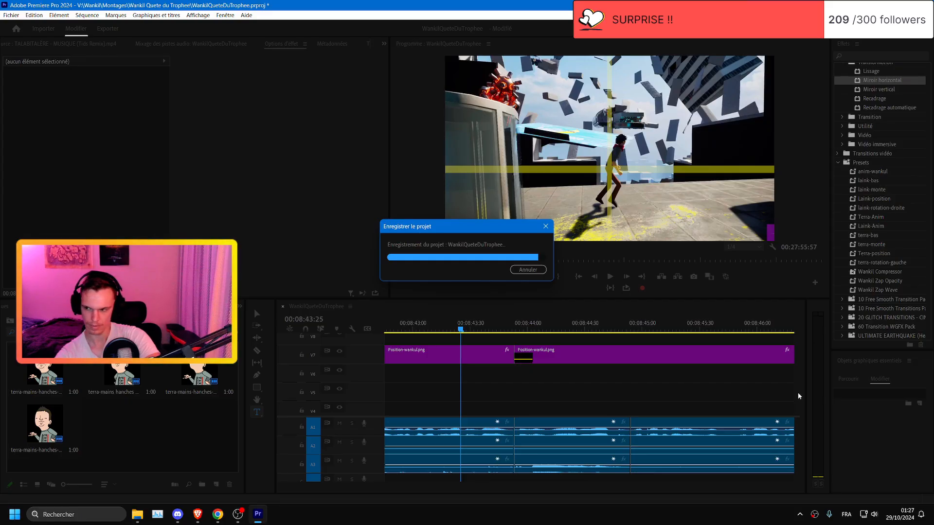
scroll(798, 394, "down", 3)
scroll(616, 380, "down", 5)
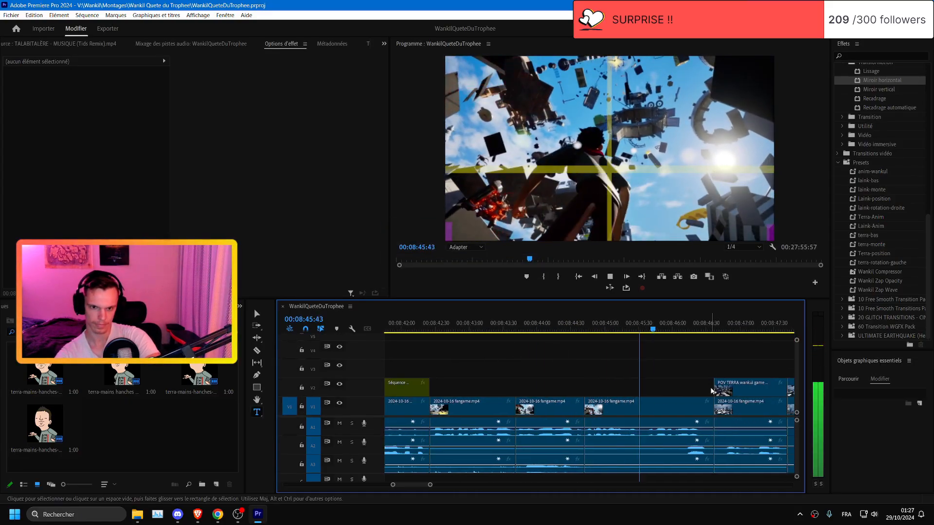
scroll(538, 321, "up", 5)
left_click(553, 326)
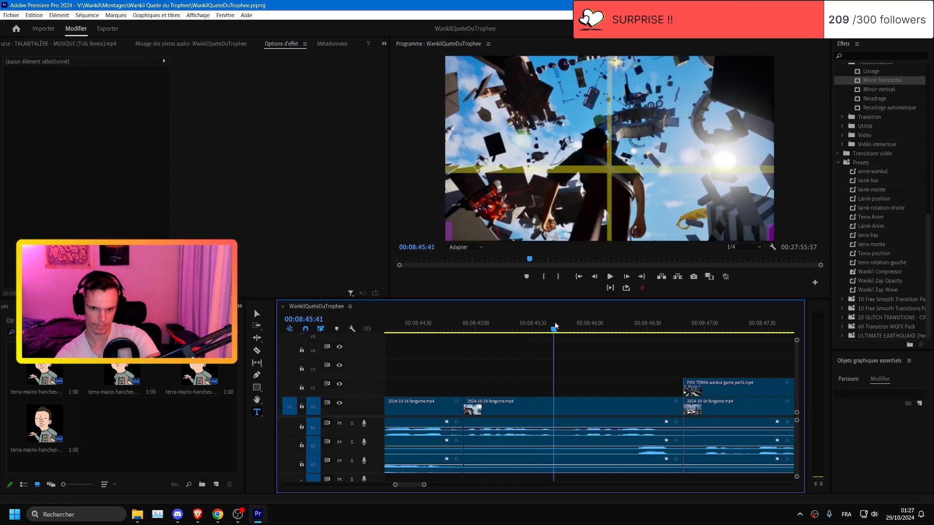
key("q")
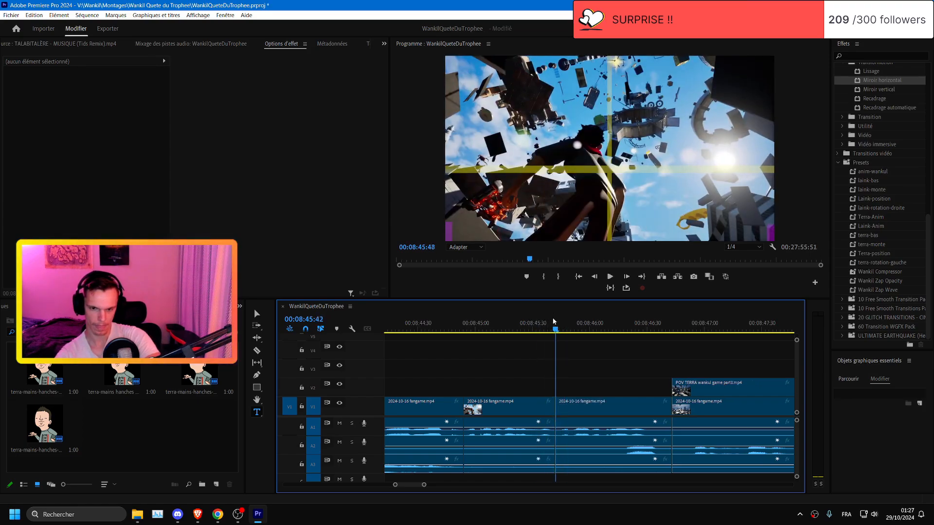
- Trim the start of the A2 audio after the 00:08:45:42 cut and slide it back against the cut
left_click(640, 442)
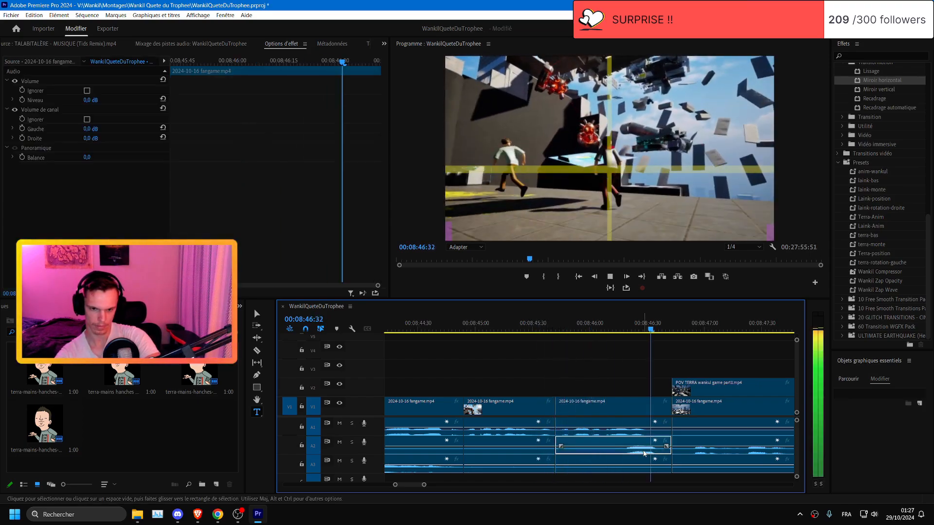
key("space")
left_click_drag(557, 449, 573, 454)
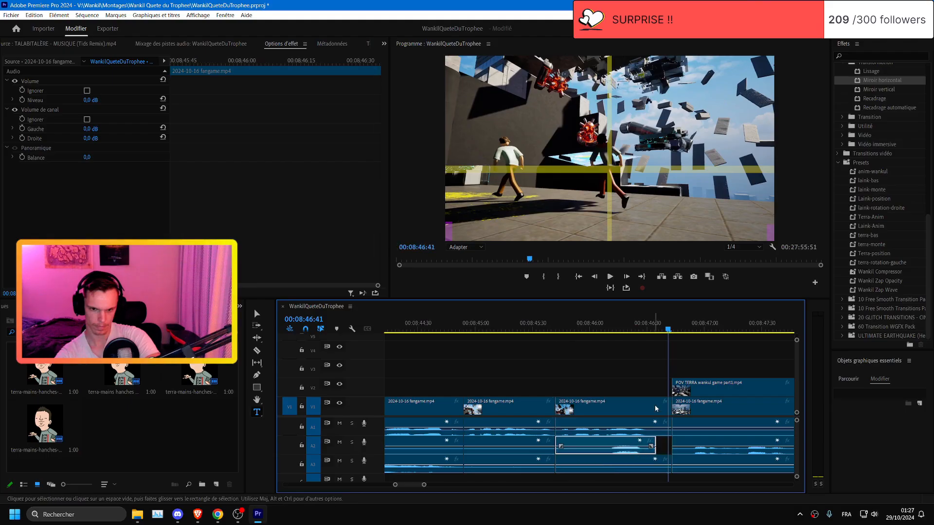
- Shorten the fangame clip and its other audio to the end of the A2 audio and ripple-delete the gap after it
left_click(665, 419)
left_click_drag(666, 419, 656, 420)
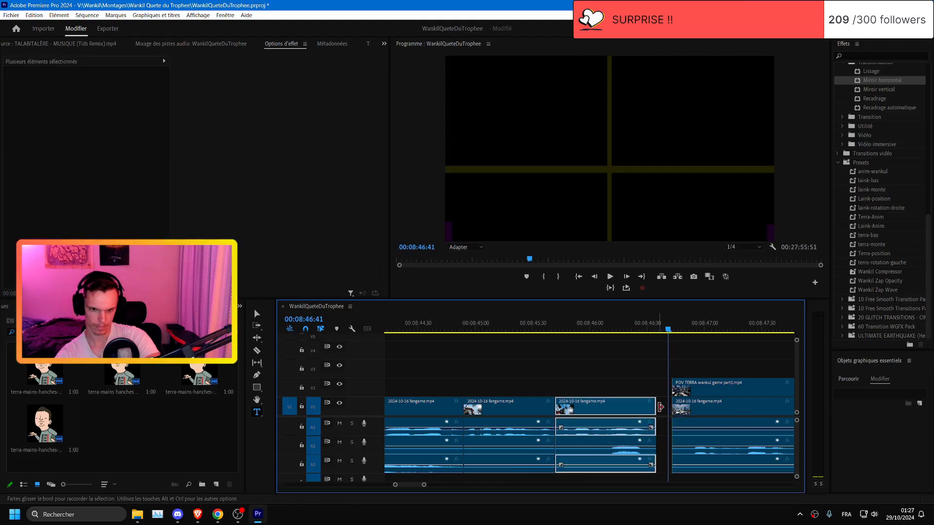
right_click(667, 412)
left_click(556, 330)
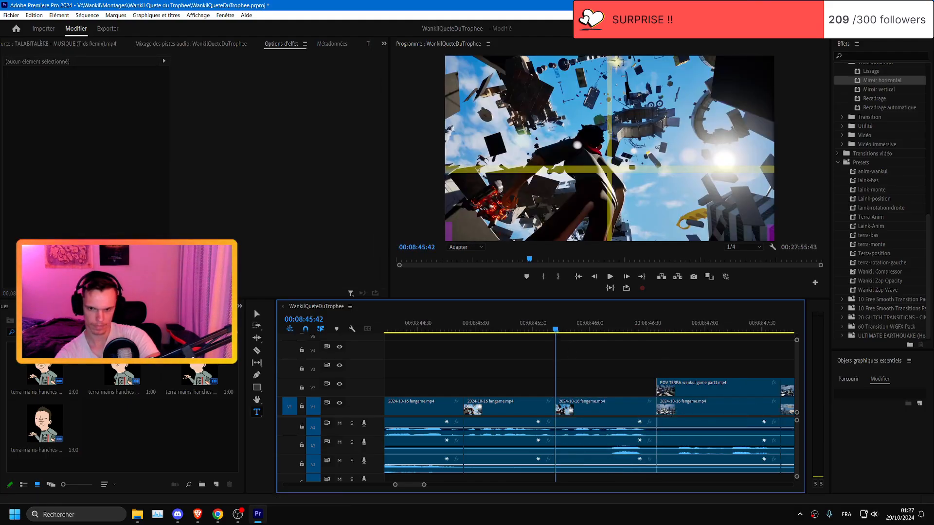
- Search the project for "comedy" and "bras", and place laink-levebras bras.png from the file explorer on V2 at 00:08:45:42
left_click(126, 332)
type("comedy")
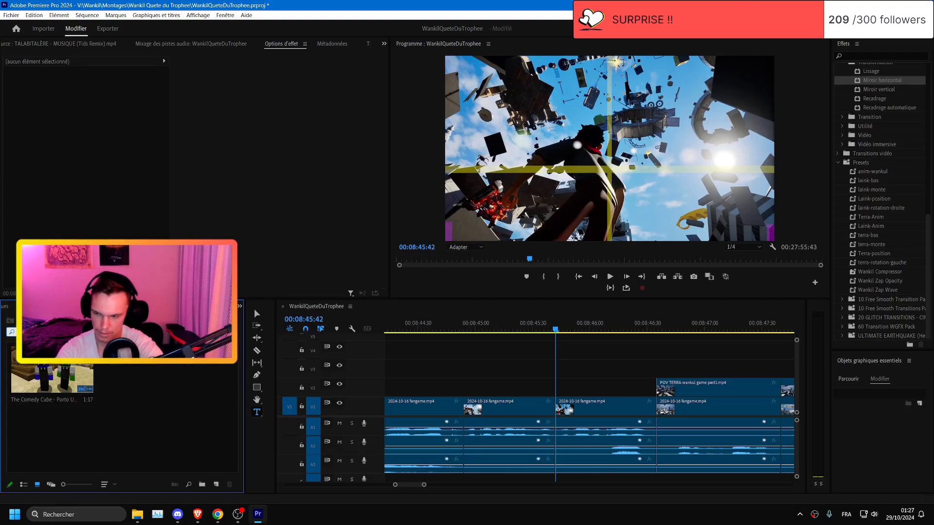
type("bras")
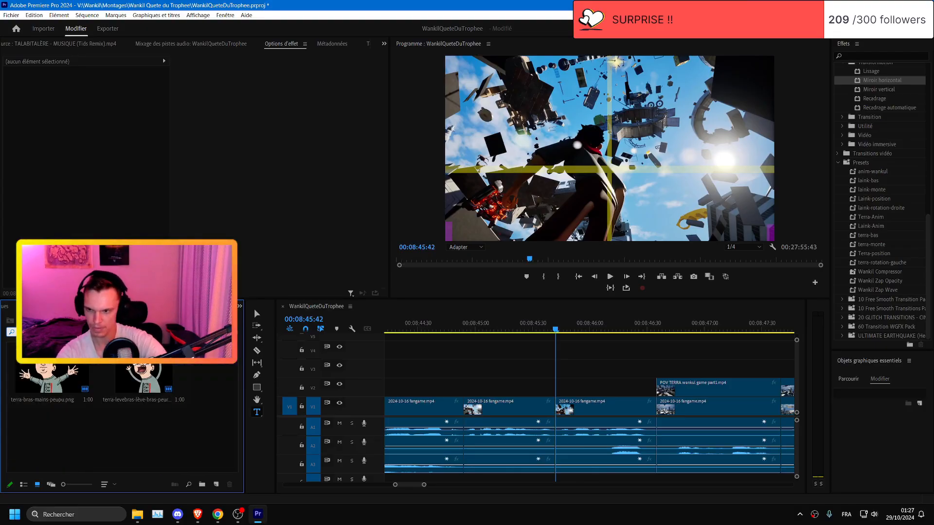
left_click(137, 514)
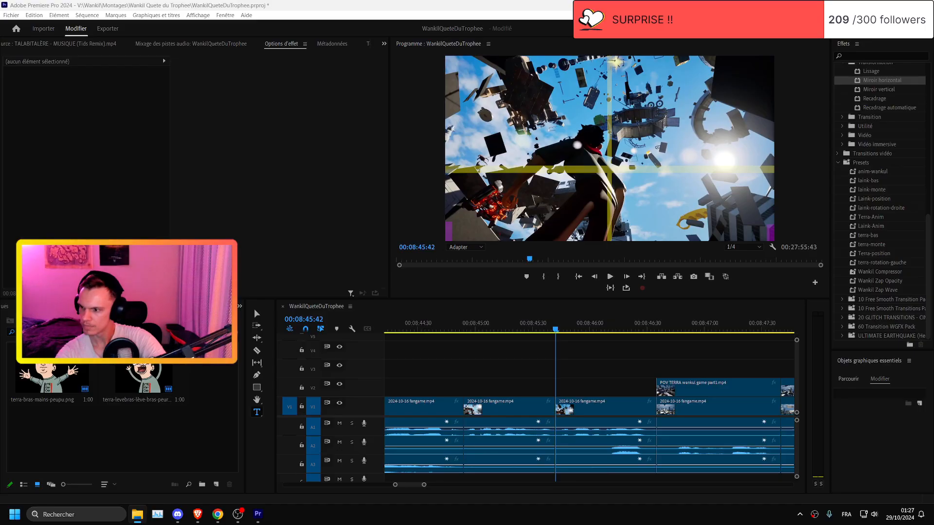
left_click_drag(37, 216, 557, 389)
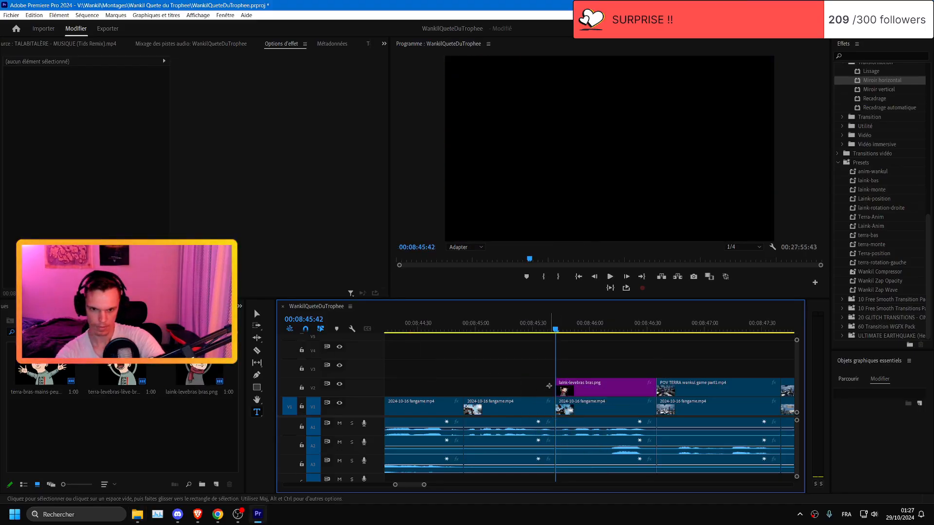
- Apply the laink-rotation-droite preset to laink-levebras bras.png, play the passage and save the project
left_click_drag(900, 209, 594, 387)
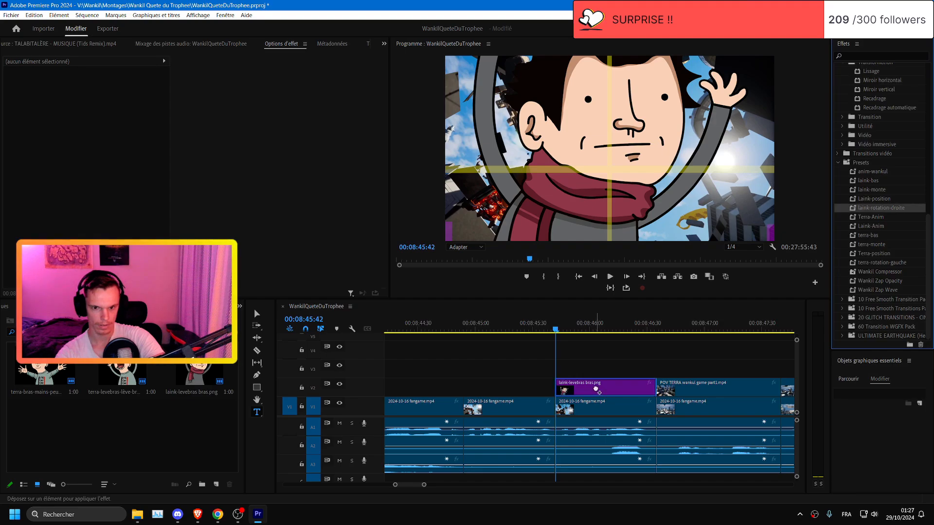
key("space")
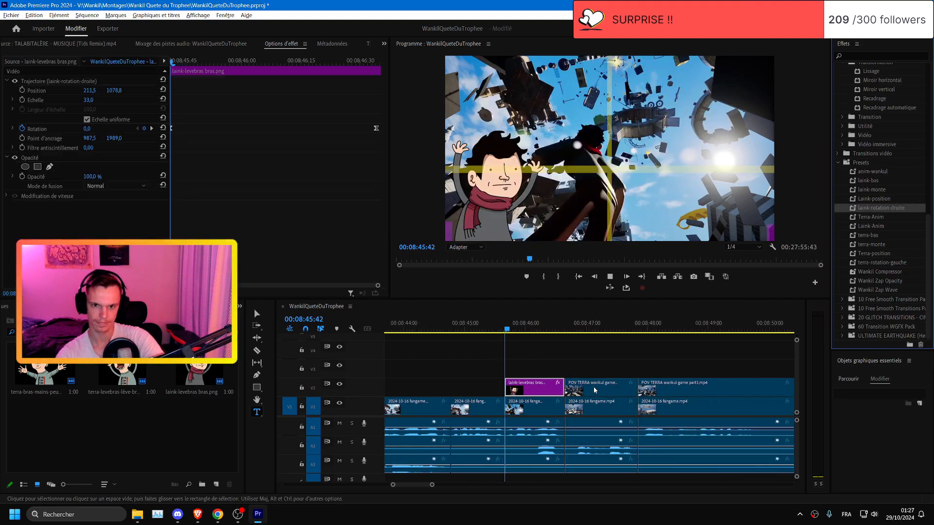
key("minus")
key("ctrl+s")
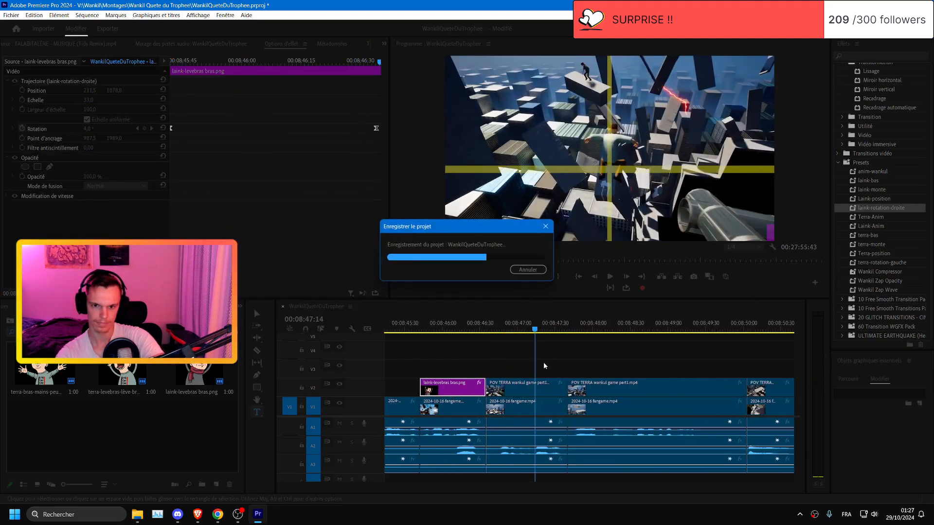
- Shift all clips from the first POV TERRA clip onward 12 frames later and move the preceding A2 audio to end at their start
key("a")
left_click(489, 392)
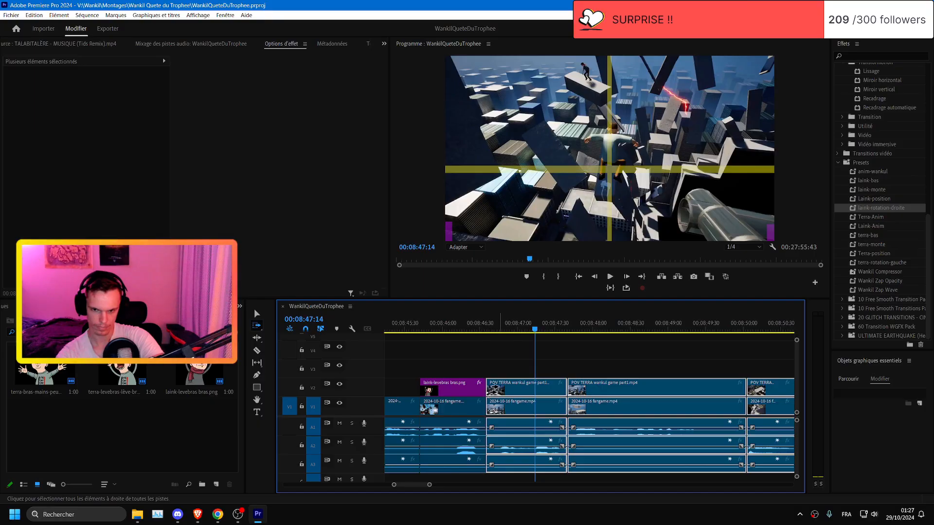
key("v")
left_click_drag(500, 390, 514, 390)
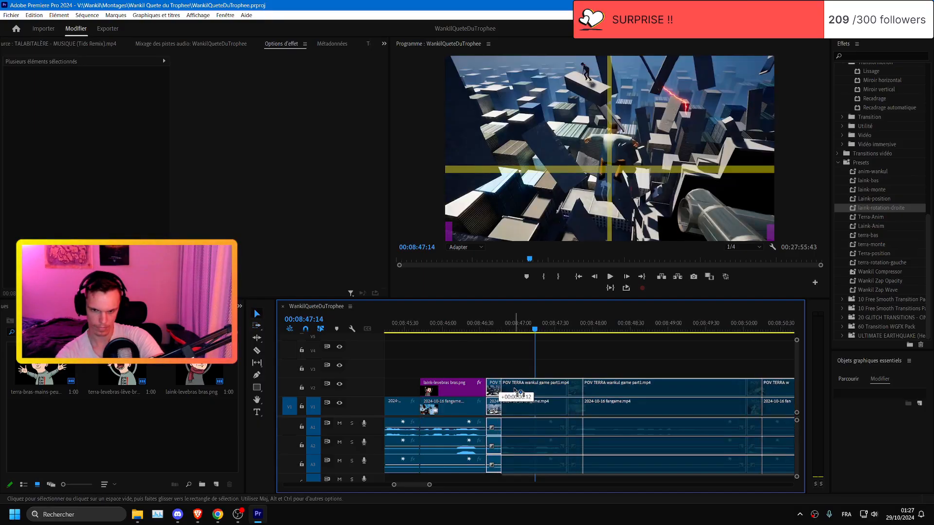
mouse_move(491, 449)
left_mouse_down()
mouse_move(510, 451)
mouse_move(462, 448)
mouse_move(501, 456)
left_mouse_up()
scroll(446, 450, "up", 1)
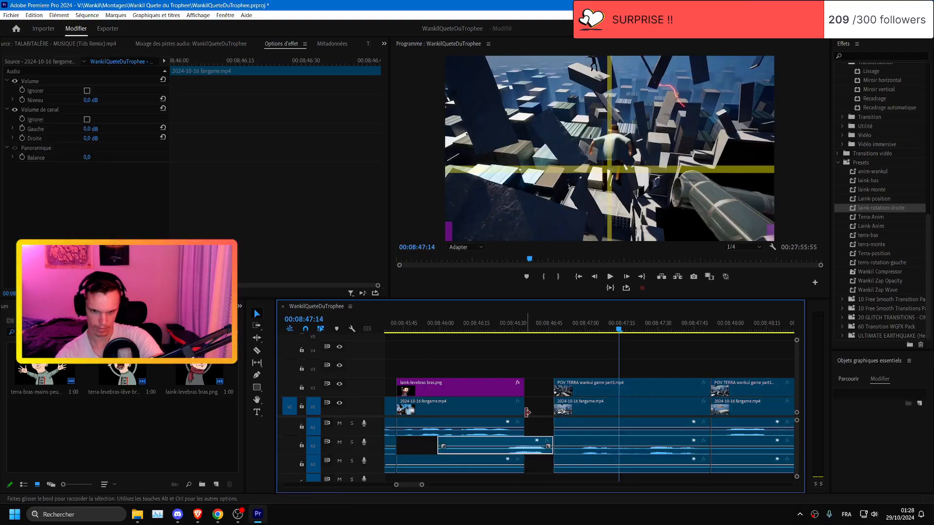
- Extend the fangame clip with its audio and laink-levebras bras.png to the start of the POV TERRA clip, play the result and save
left_click(531, 411)
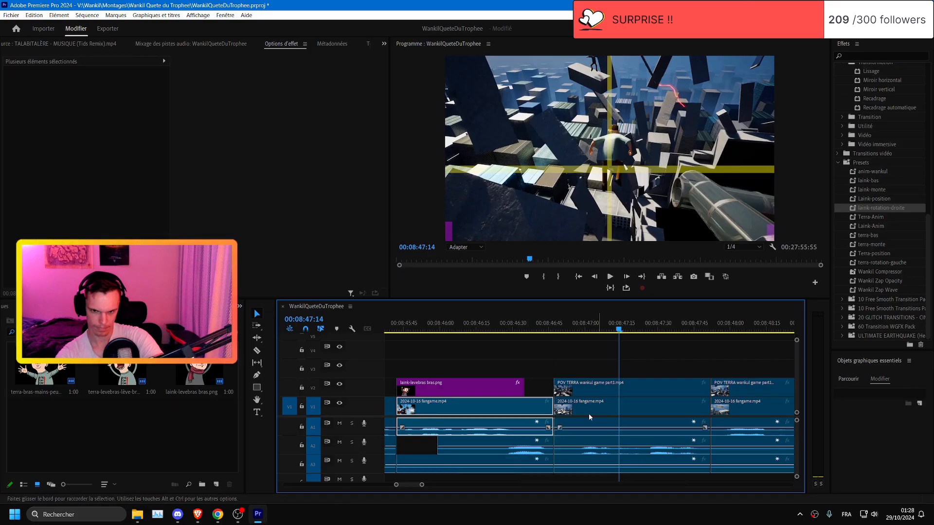
left_click_drag(526, 384, 552, 384)
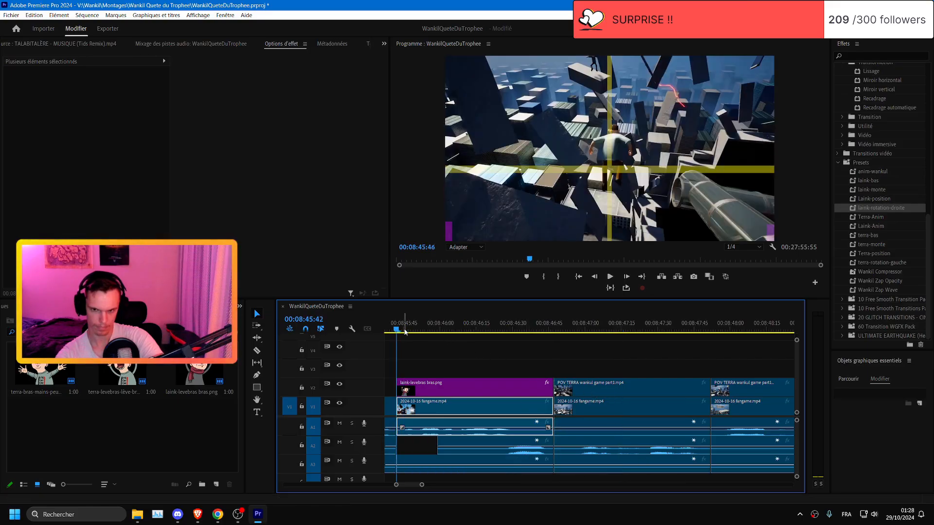
key("ctrl+s")
key("space")
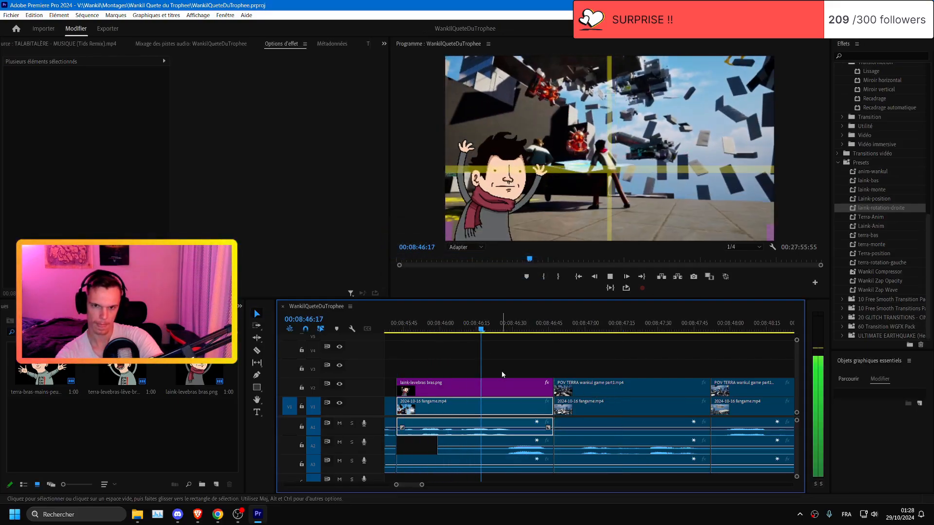
key("ctrl+s")
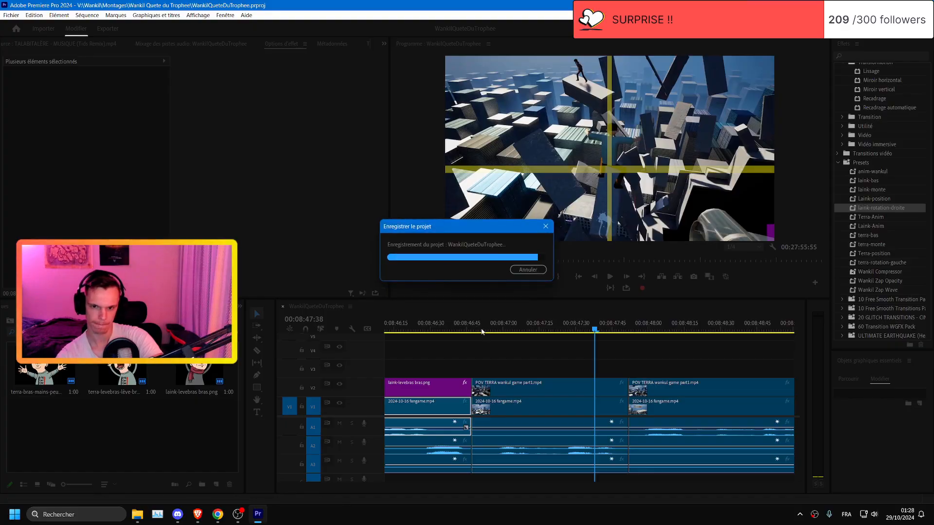
- Play the POV TERRA passage, delete its second V2 clip from about 00:08:48 and the fangame video beneath the first one
left_click(498, 388)
left_click(473, 334)
key("space")
scroll(504, 356, "down", 2)
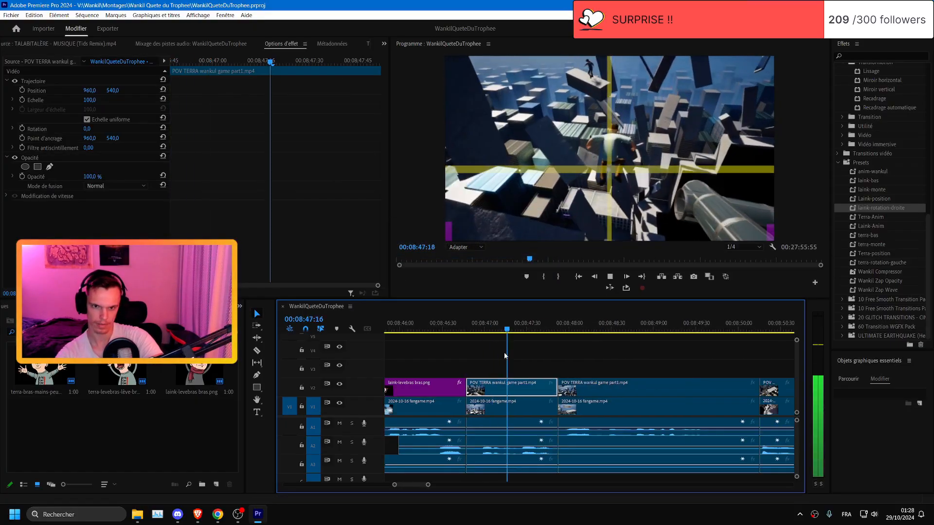
left_click(601, 389)
key("space")
key("Delete")
left_click(505, 406)
key("Delete")
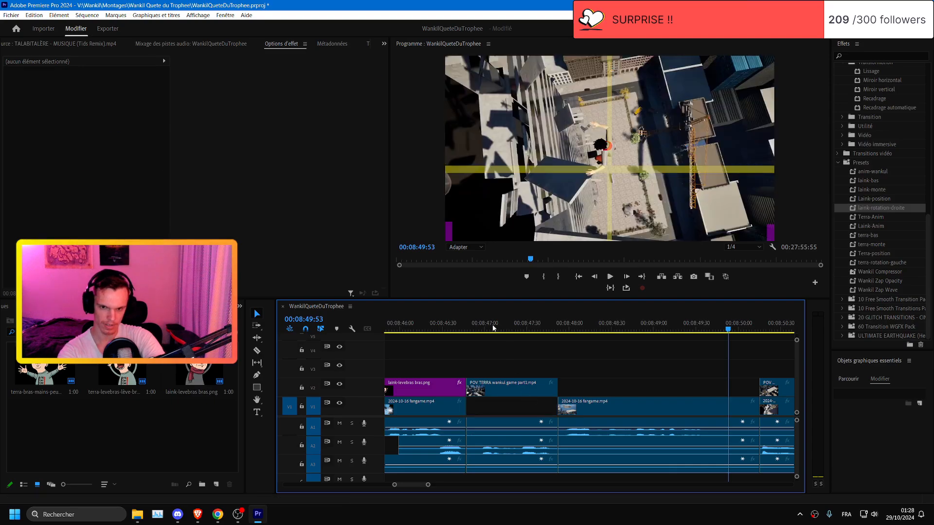
- Duplicate the cadreterracid.png frame from about 00:08:00 onto V3 at 00:08:46:47, above the POV TERRA clip
left_click(467, 328)
scroll(510, 367, "down", 4)
scroll(501, 393, "up", 2)
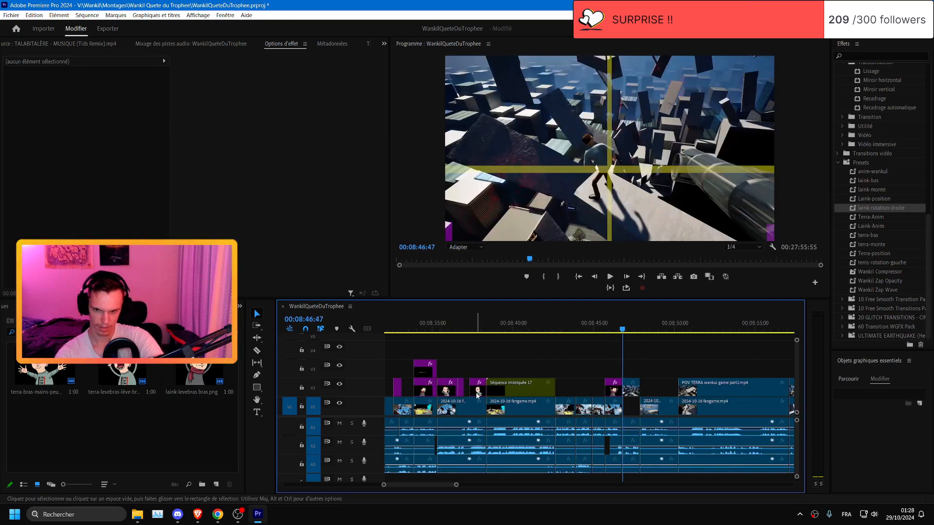
scroll(476, 394, "down", 5)
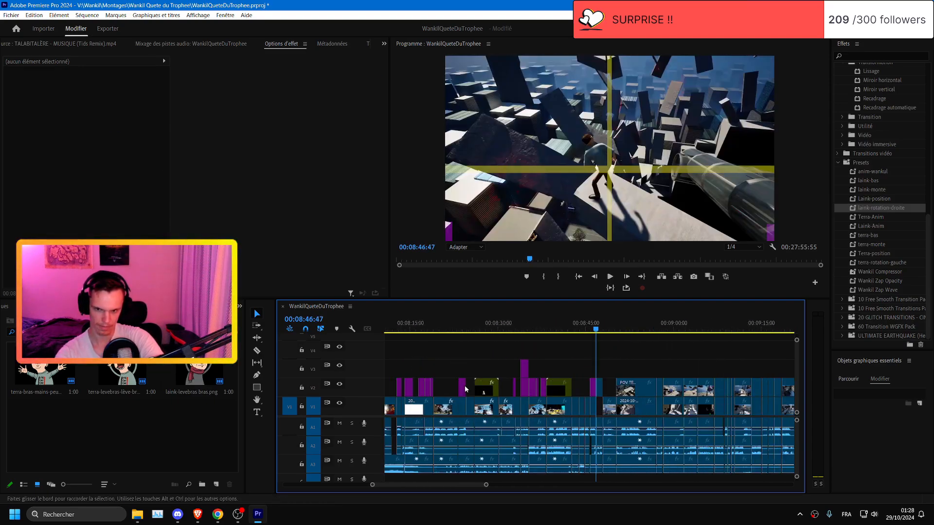
scroll(466, 389, "up", 3)
left_click_drag(447, 370, 646, 372)
left_click_drag(711, 372, 716, 372)
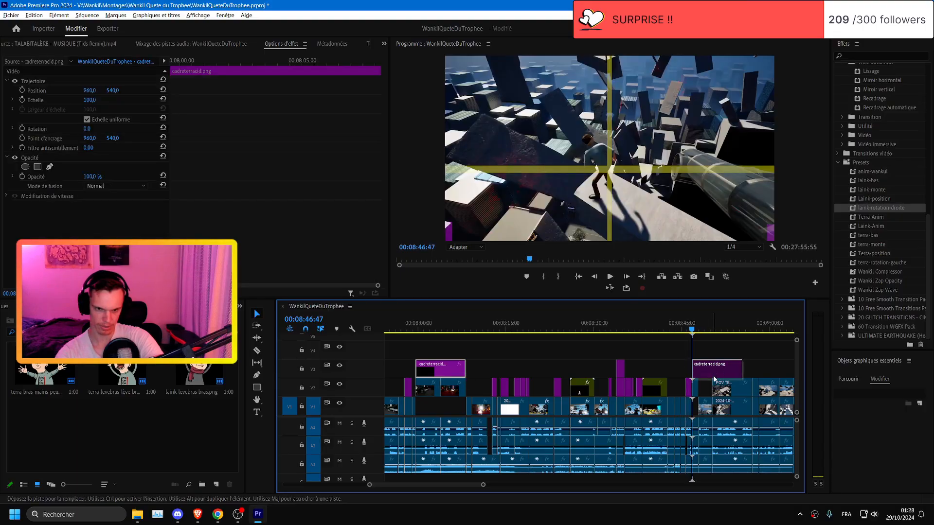
- Shorten the copied cadreterracid.png to the end of the POV TERRA clip beneath it and save the project
scroll(751, 380, "up", 5)
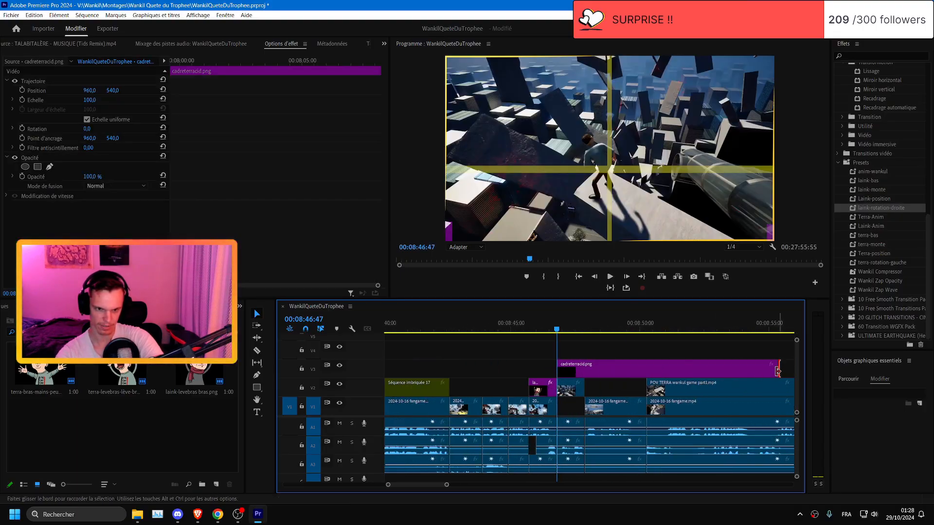
left_click_drag(590, 375, 601, 378)
left_click(599, 372)
key("ctrl+s")
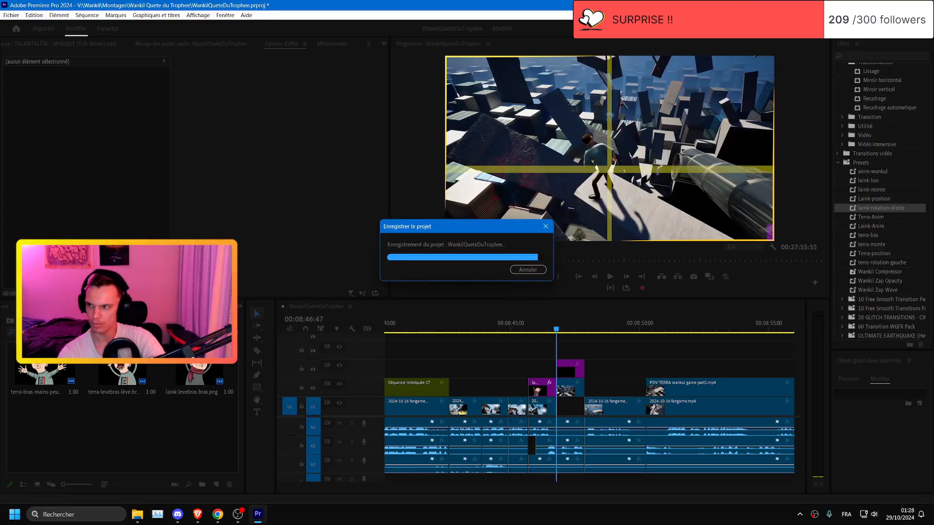